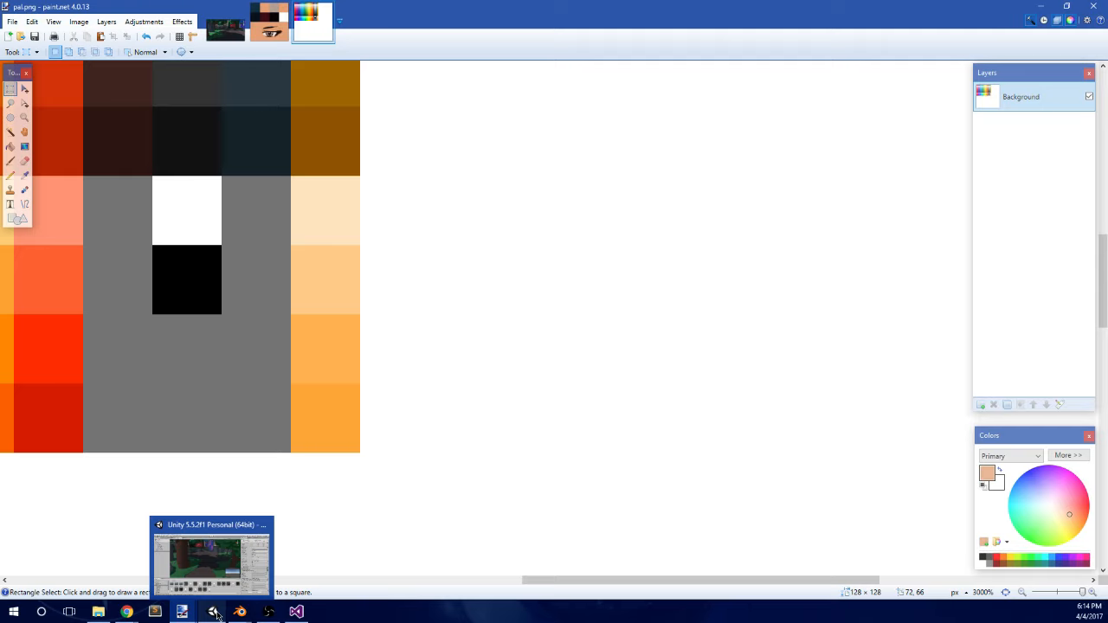
- Switch to Blender, put the character body in Edit Mode and select the first group of faces around the eye
click(299, 563)
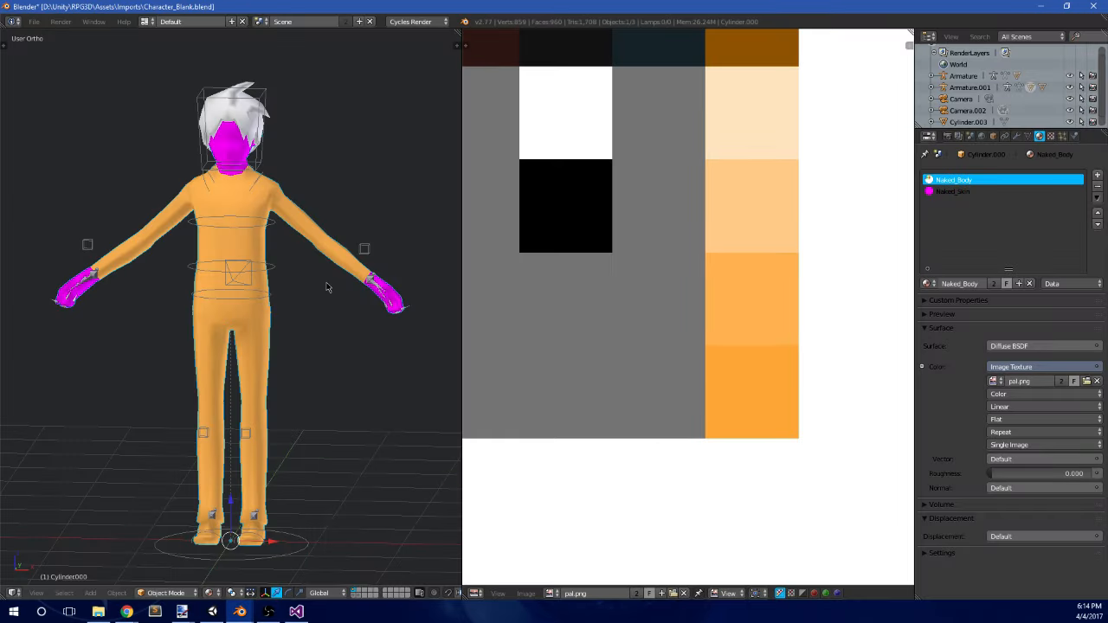
key(Tab)
key(KP_1)
scroll(290, 260, up, 3)
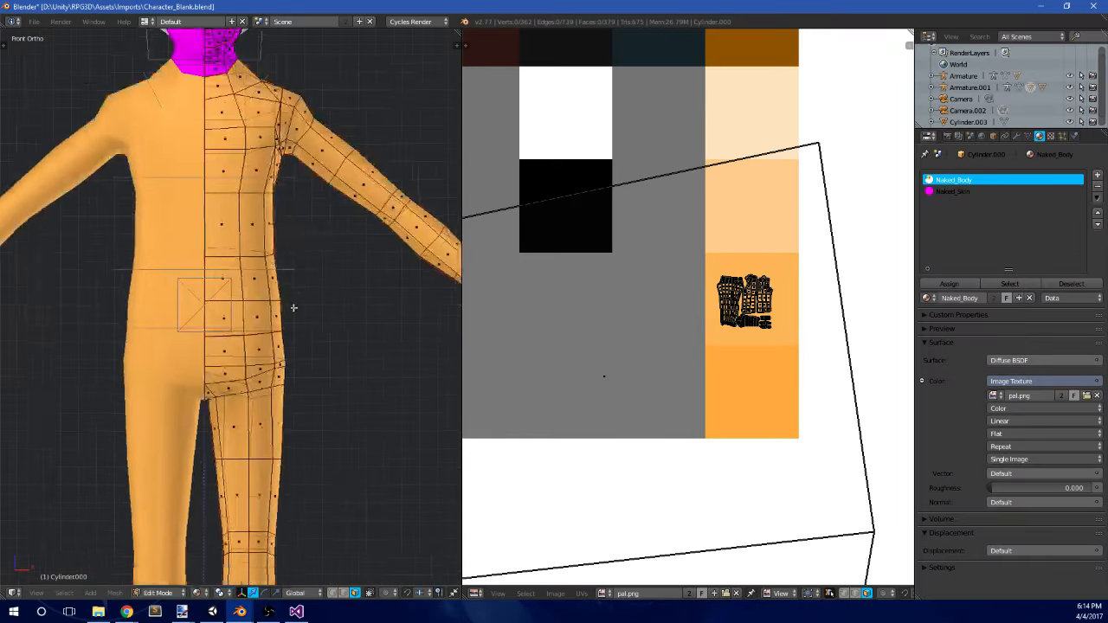
scroll(277, 295, down, 1)
middle_drag(260, 283, 183, 298)
scroll(183, 294, up, 5)
shift+middle_drag(186, 178, 300, 213)
right_click(186, 164)
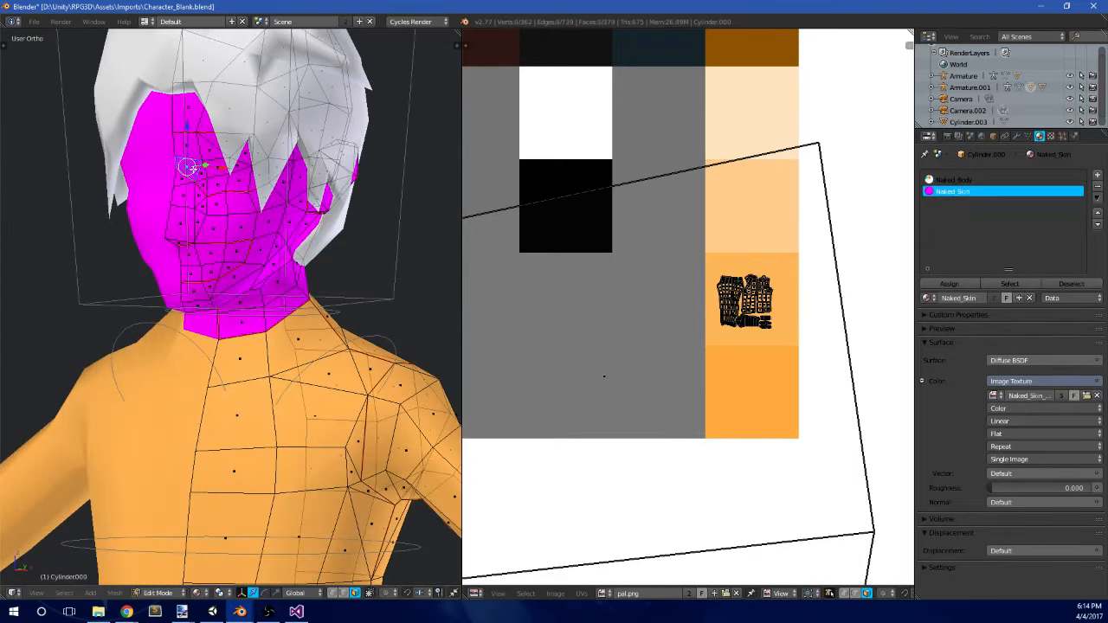
shift+right_click(217, 174)
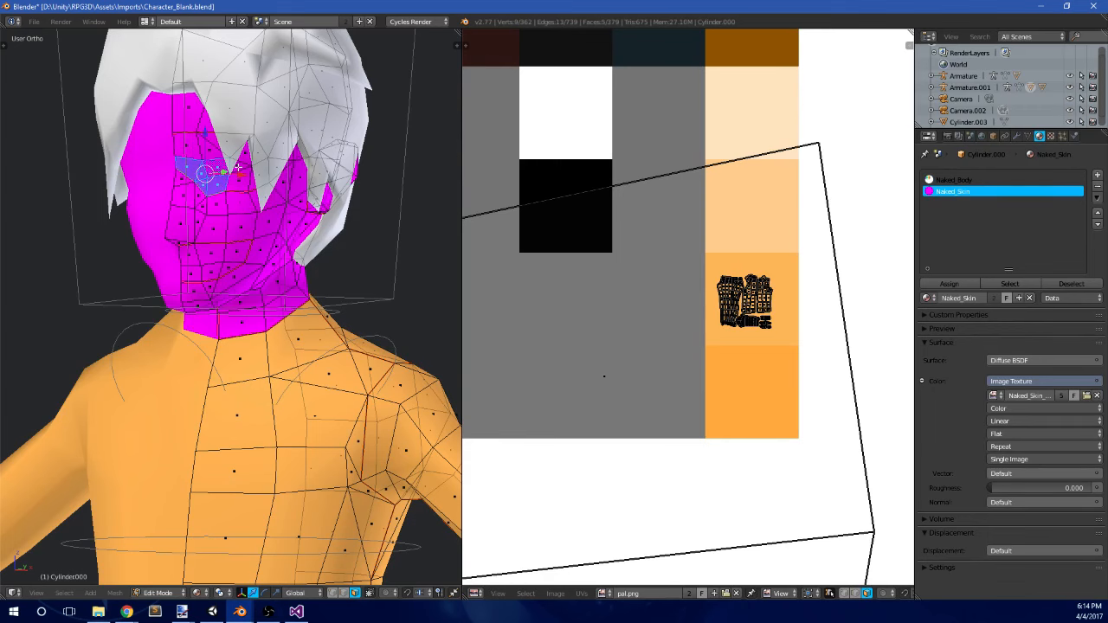
shift+right_click(239, 179)
middle_drag(320, 249, 350, 264)
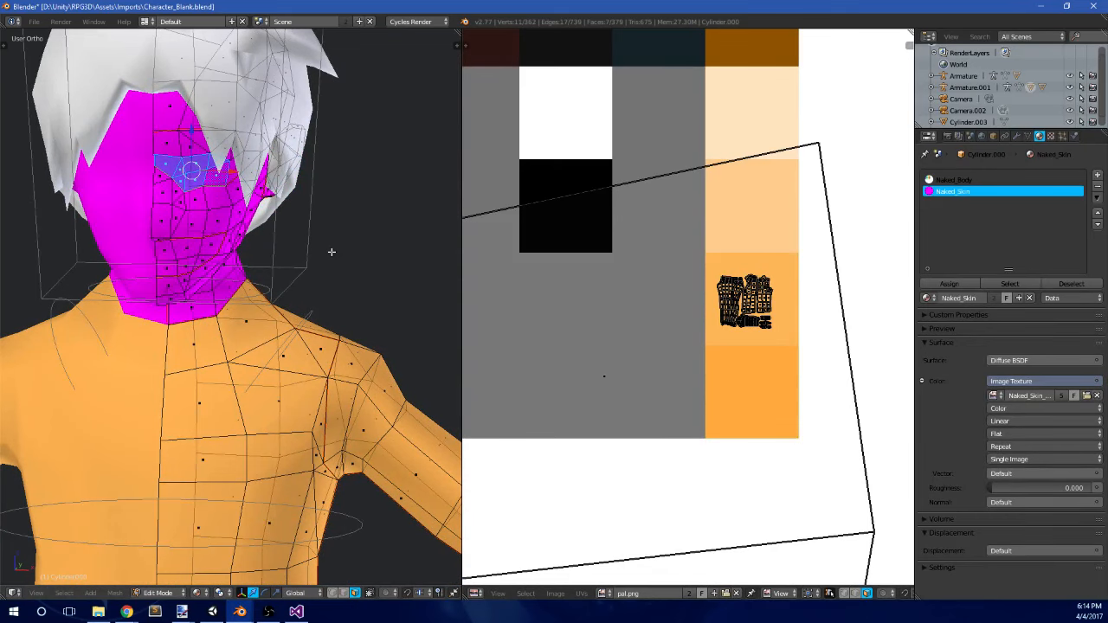
scroll(331, 252, up, 3)
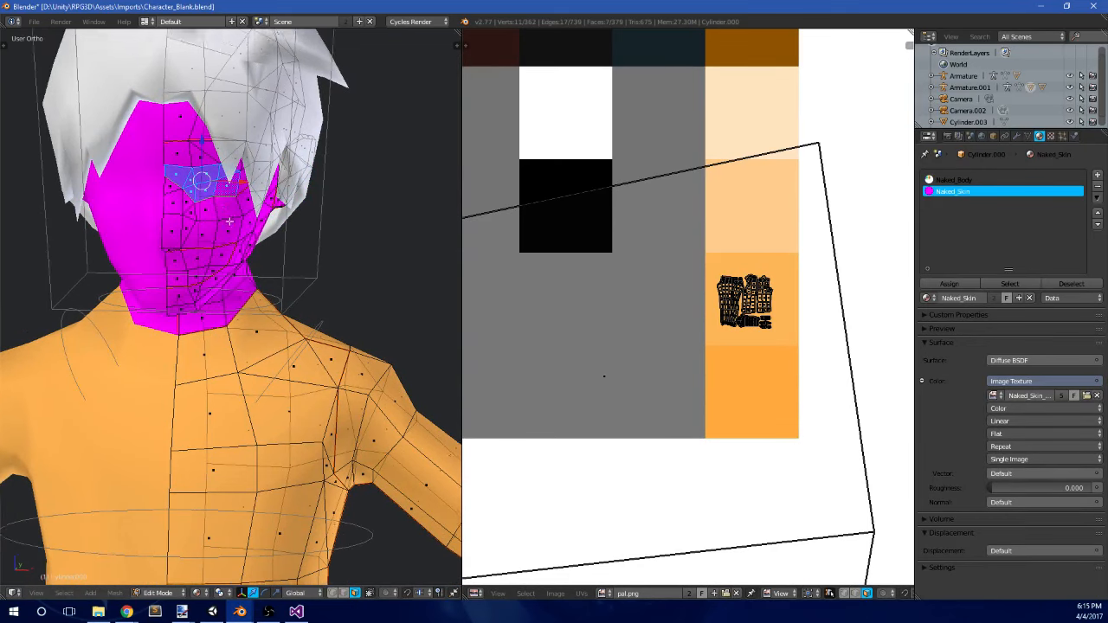
- Extend the selection to all remaining faces of the eye-area island in the UV layout
scroll(775, 381, down, 8)
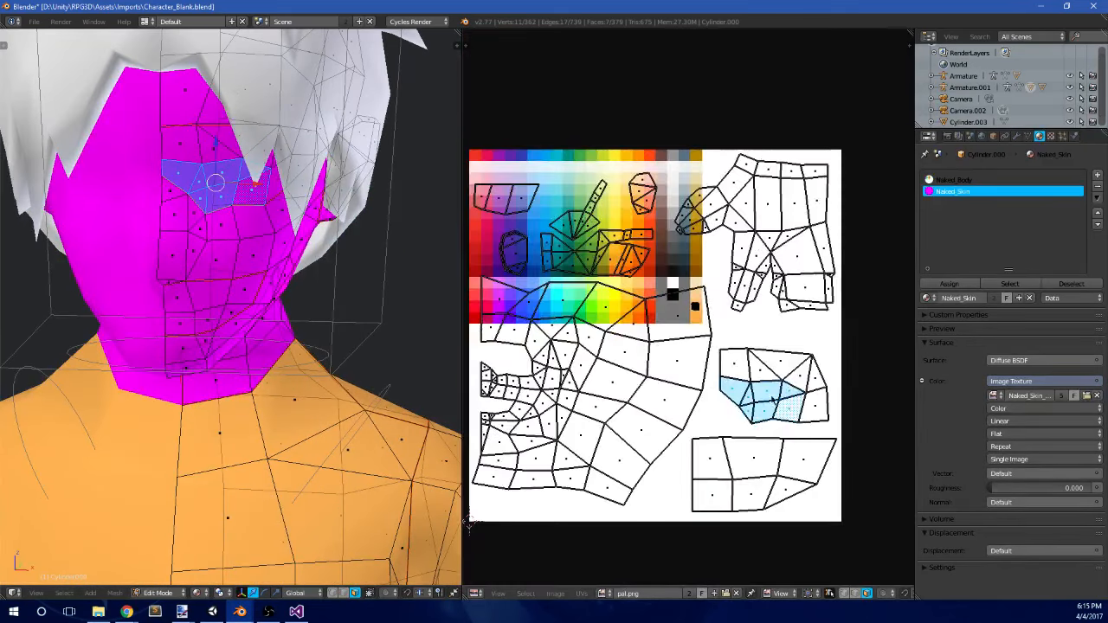
shift+right_click(751, 373)
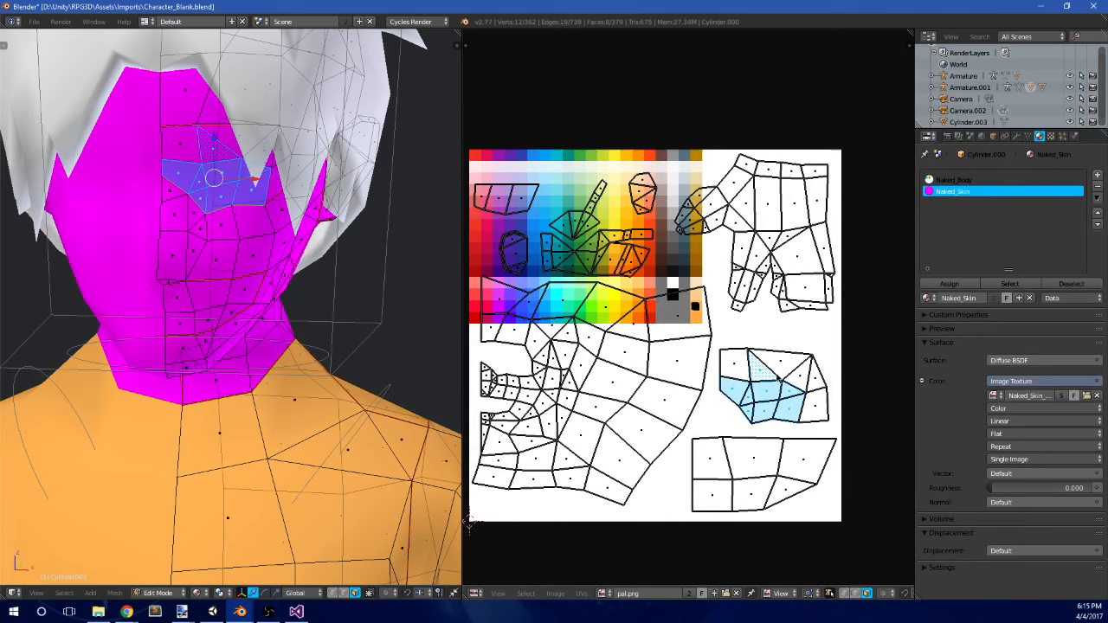
shift+right_click(726, 379)
shift+right_click(732, 365)
shift+right_click(790, 362)
shift+right_click(804, 370)
shift+right_click(811, 386)
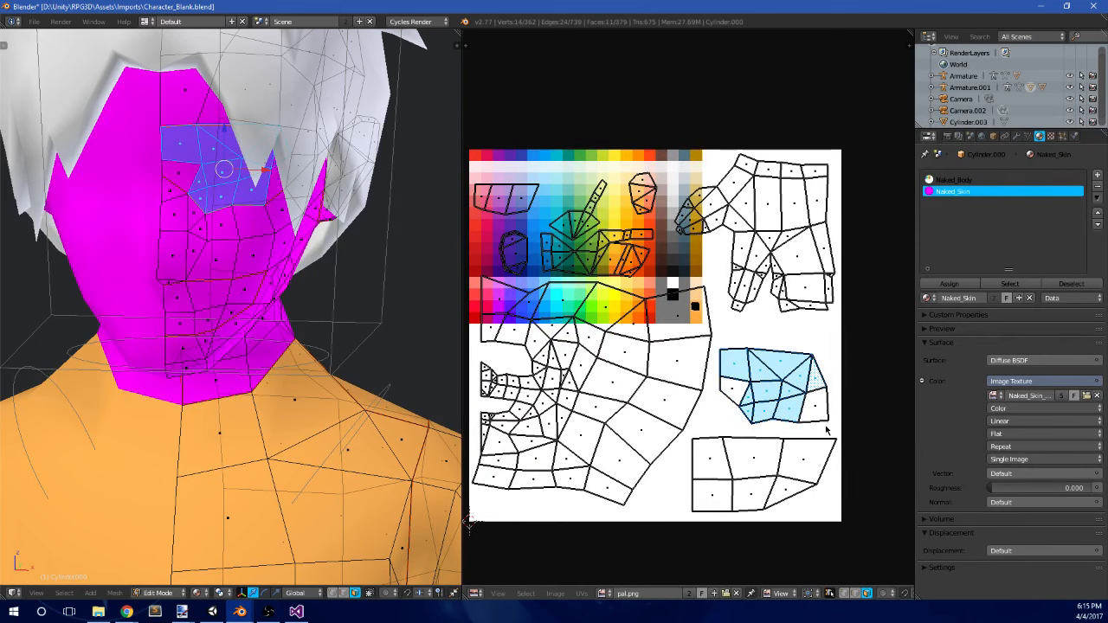
shift+right_click(822, 410)
shift+right_click(736, 393)
- Duplicate the selected eye-area faces in place and nudge the copy slightly relative to the face
scroll(258, 259, down, 2)
middle_drag(258, 260, 118, 277)
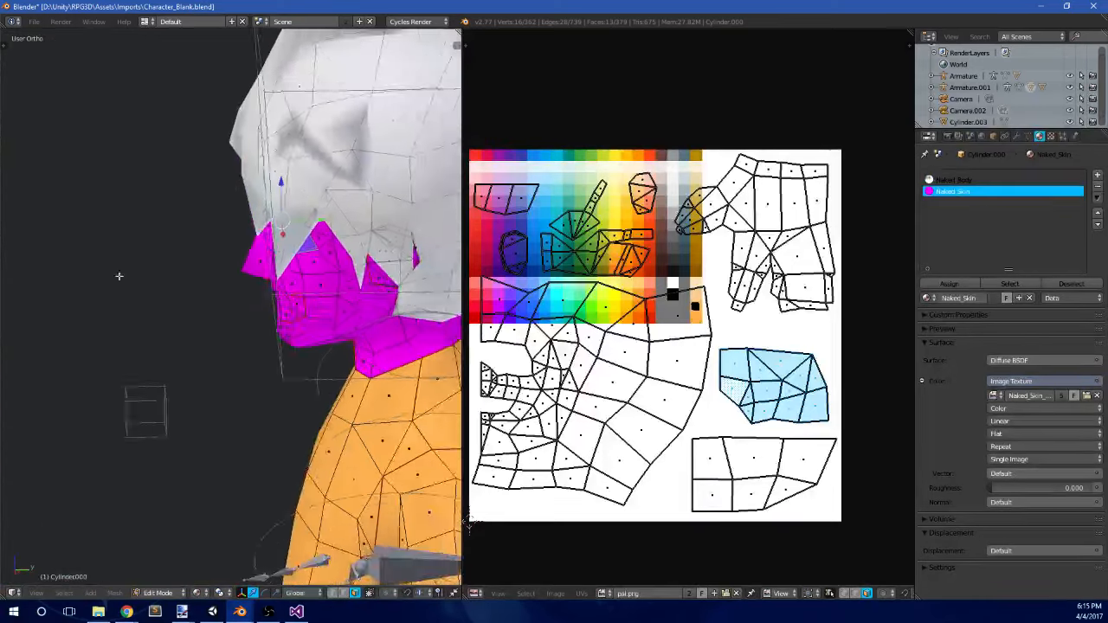
scroll(232, 238, up, 1)
key(shift+d)
right_click(248, 232)
scroll(166, 261, up, 6)
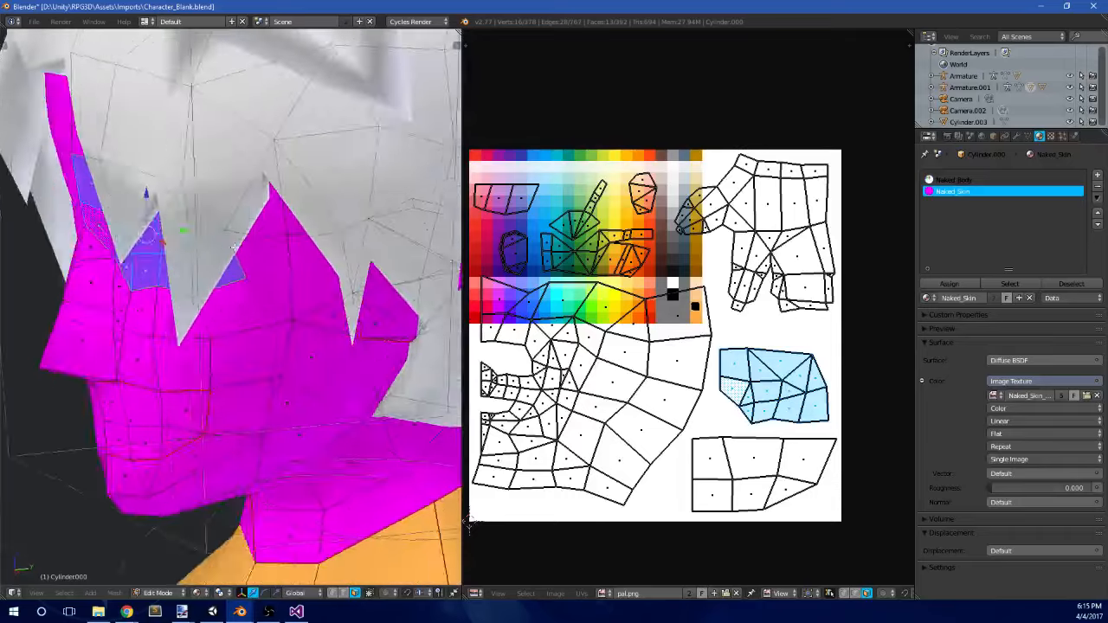
drag(163, 241, 161, 243)
- Inspect the duplicated eye-area faces on the head in Object Mode and Edit Mode, and view the whole character
middle_drag(161, 244, 239, 229)
key(Tab)
scroll(239, 230, down, 5)
key(Tab)
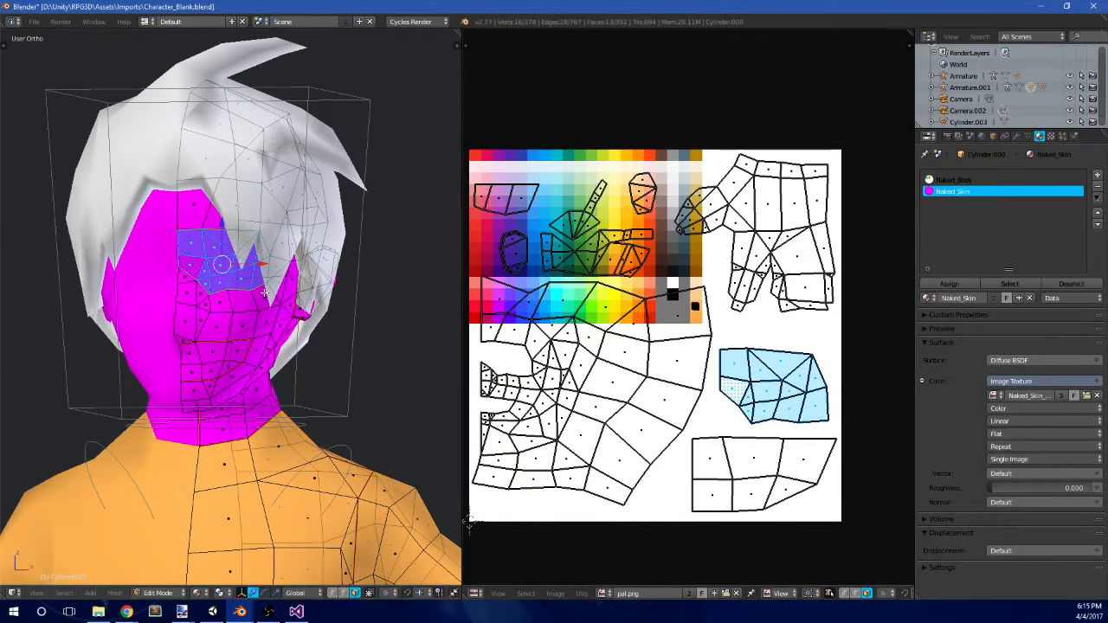
scroll(263, 292, down, 1)
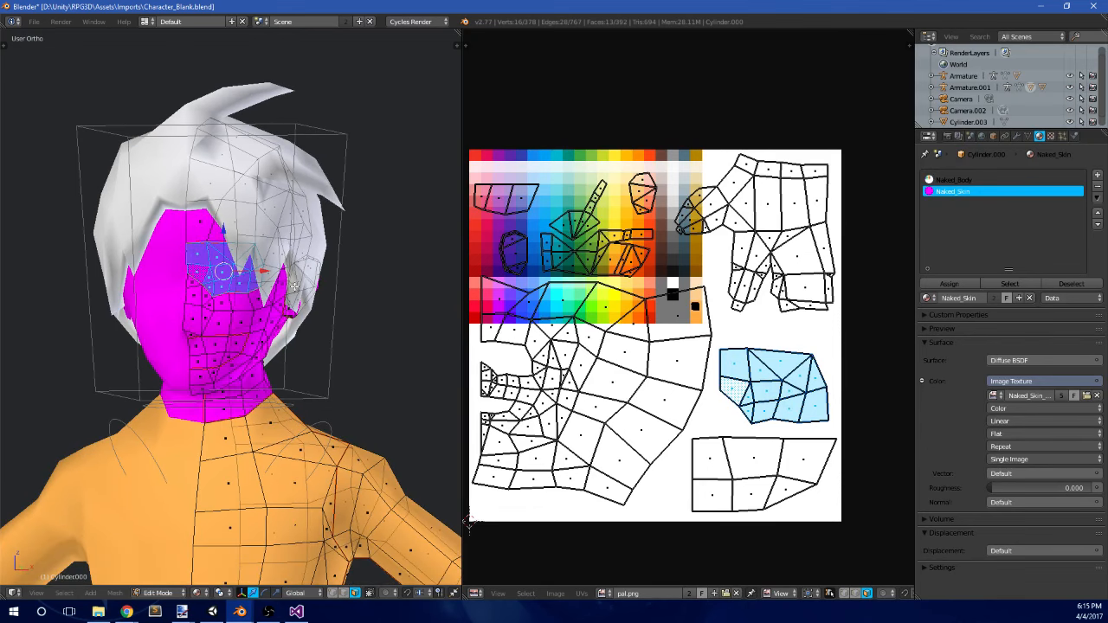
scroll(337, 280, down, 4)
middle_drag(359, 347, 338, 340)
scroll(329, 375, down, 5)
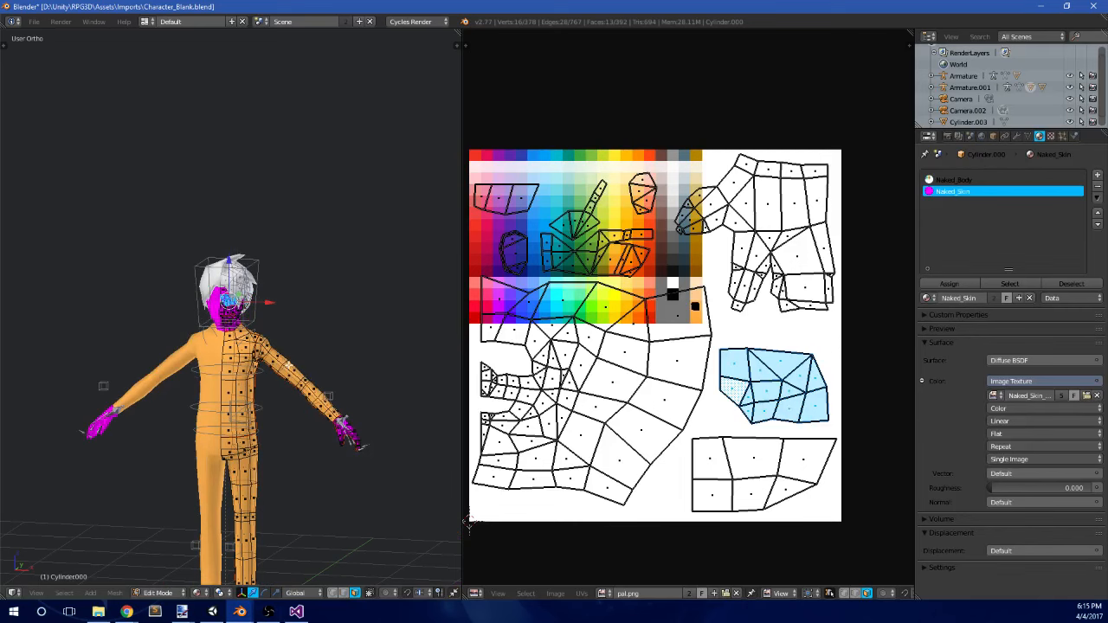
scroll(327, 410, up, 6)
scroll(327, 410, down, 3)
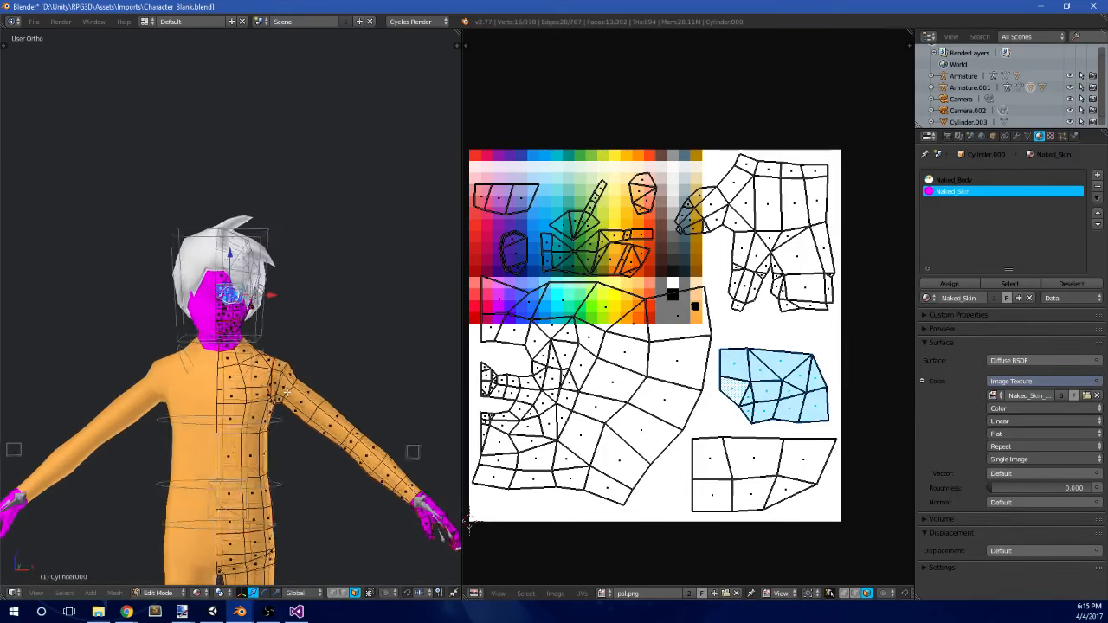
scroll(290, 381, down, 3)
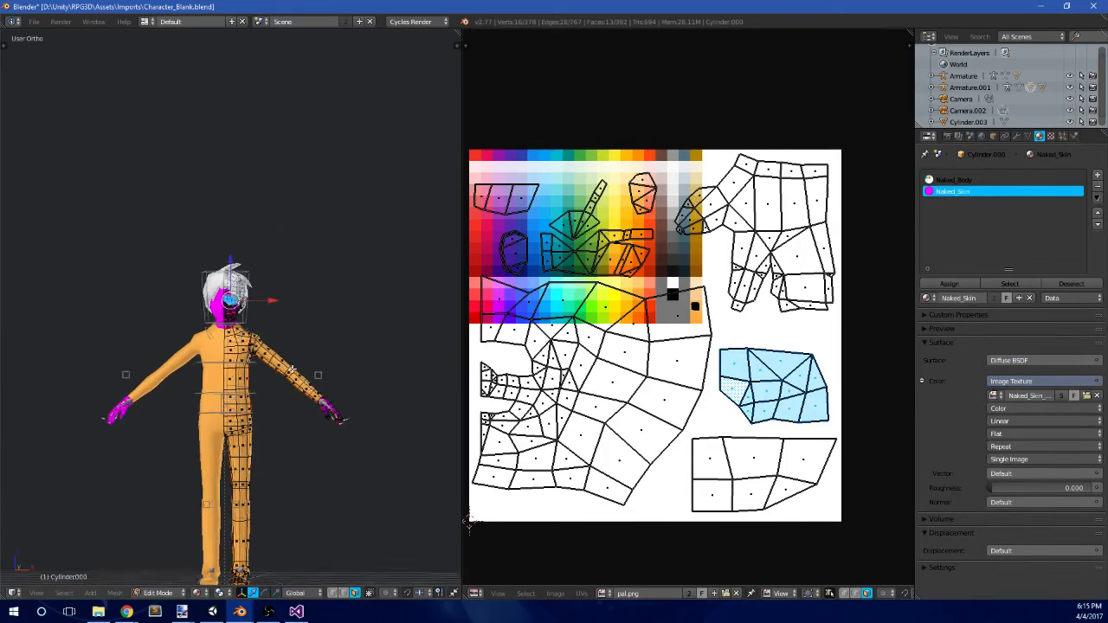
mouse_move(293, 369)
middle_down()
mouse_move(305, 381)
mouse_move(364, 385)
mouse_move(298, 374)
middle_up()
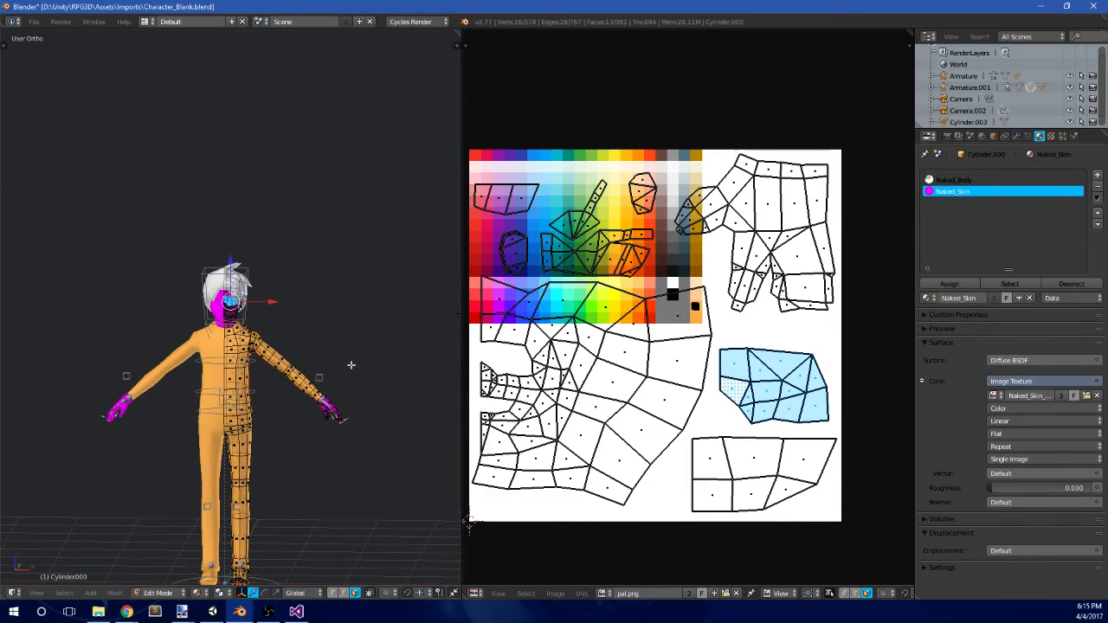
- Highlight every face assigned to the Naked_Skin material to review the coverage, and clear the selection
scroll(286, 365, up, 4)
key(a)
scroll(286, 364, up, 5)
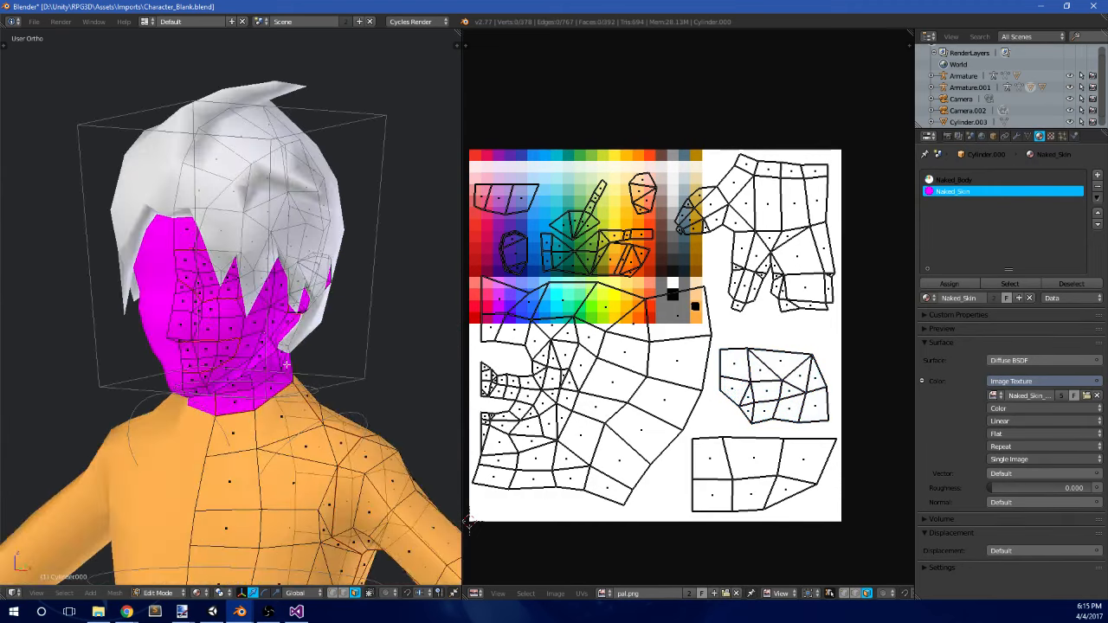
shift+middle_drag(286, 365, 279, 337)
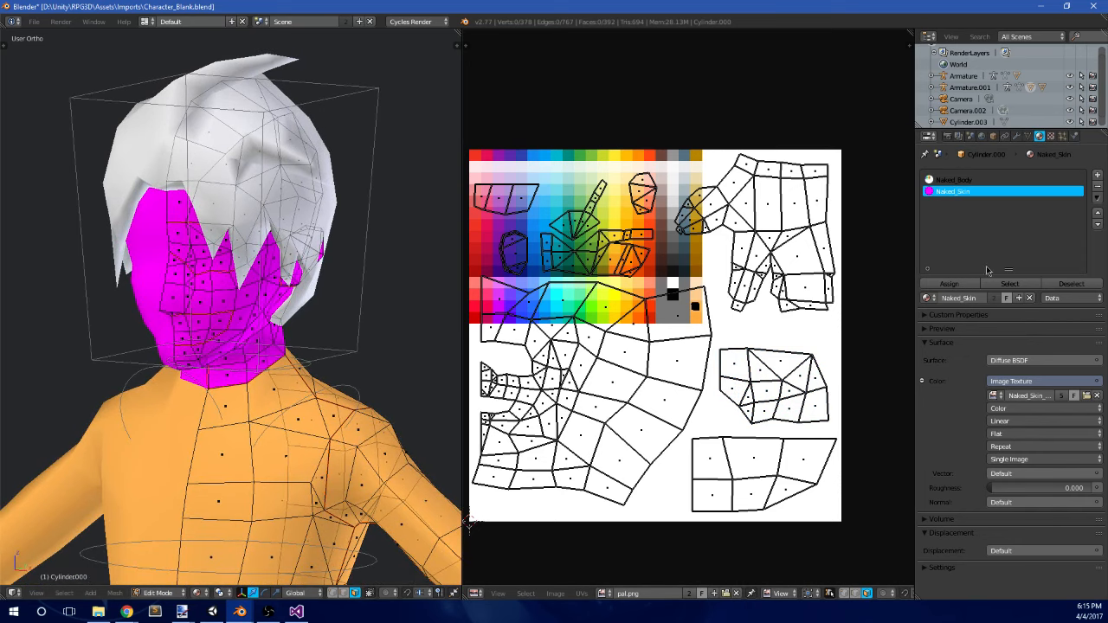
click(1009, 284)
scroll(332, 380, down, 8)
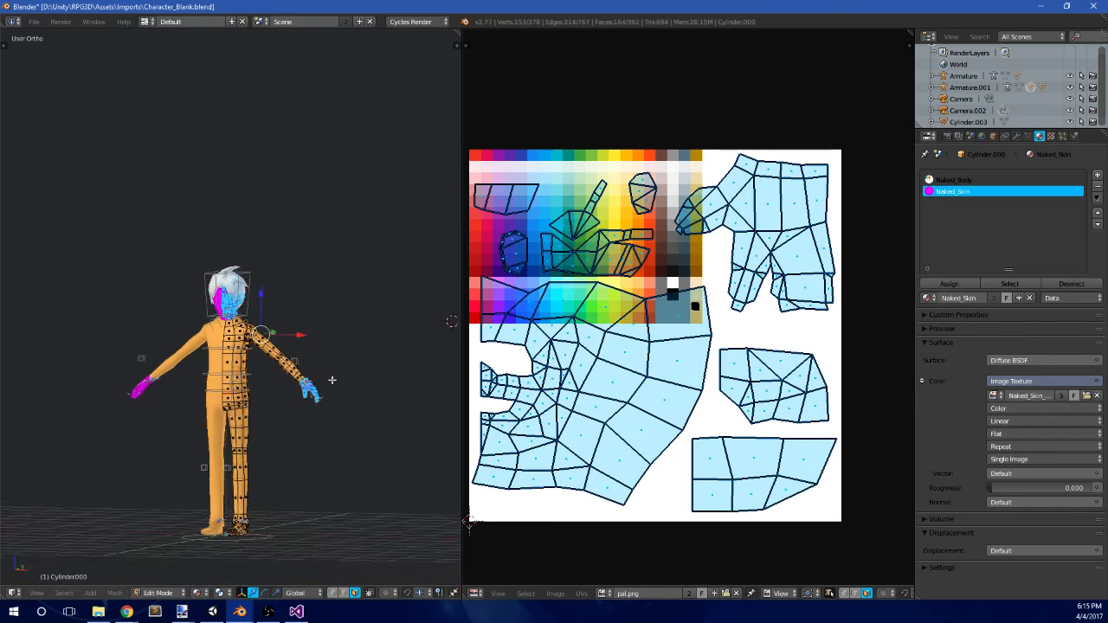
middle_drag(332, 380, 345, 392)
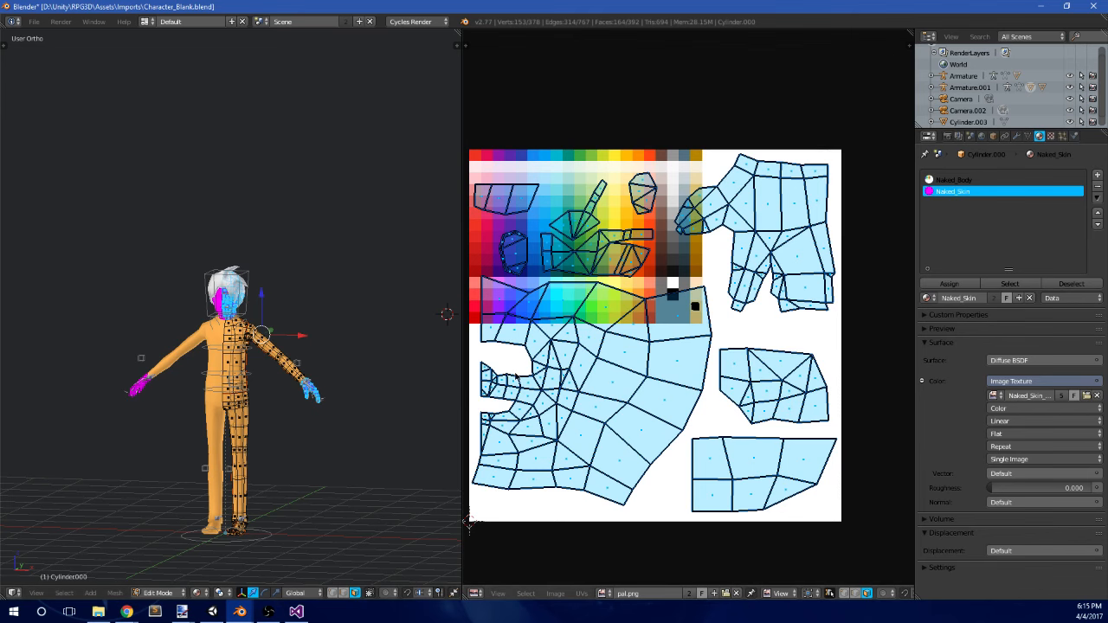
key(a)
- Select the face loops around the hips on the editable half of the body in front view
key(KP_1)
scroll(195, 381, up, 3)
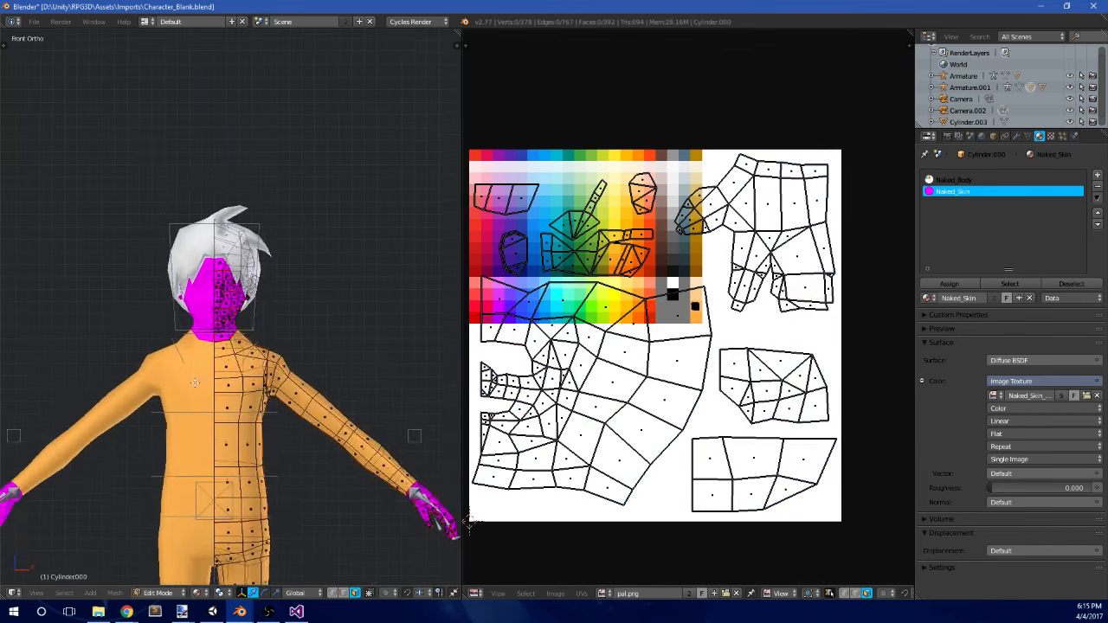
scroll(195, 381, up, 6)
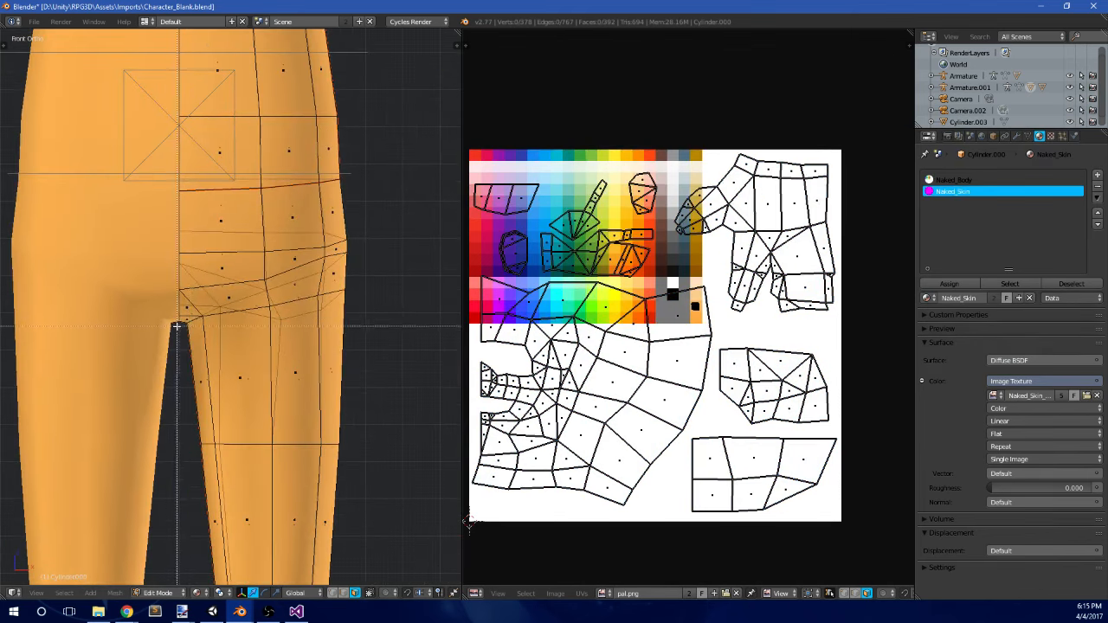
alt+right_click(256, 283)
alt+shift+right_click(264, 228)
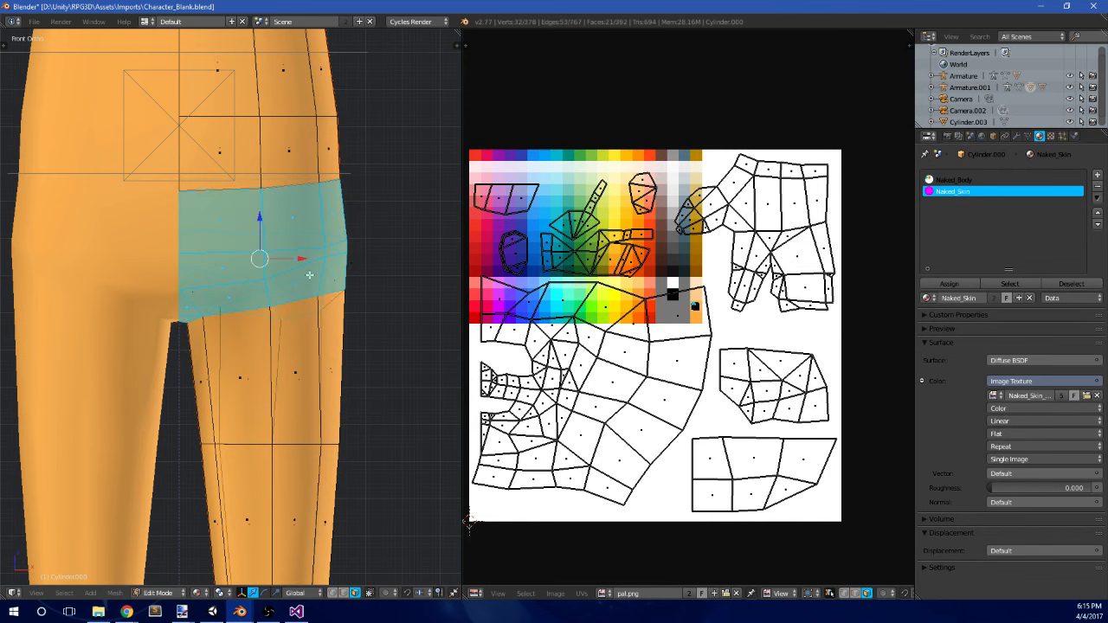
- Add the missing faces at the back of the hips and crotch to complete the underwear-shaped selection
middle_drag(352, 265, 221, 306)
scroll(308, 272, down, 3)
shift+right_click(240, 303)
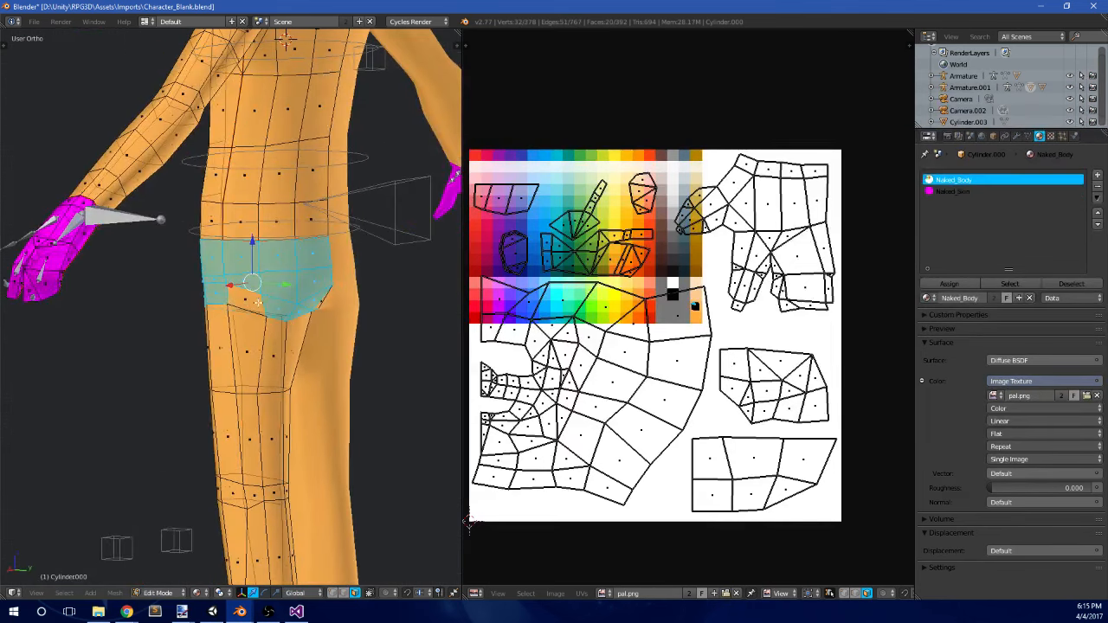
scroll(273, 297, up, 3)
shift+right_click(272, 289)
middle_drag(322, 296, 270, 285)
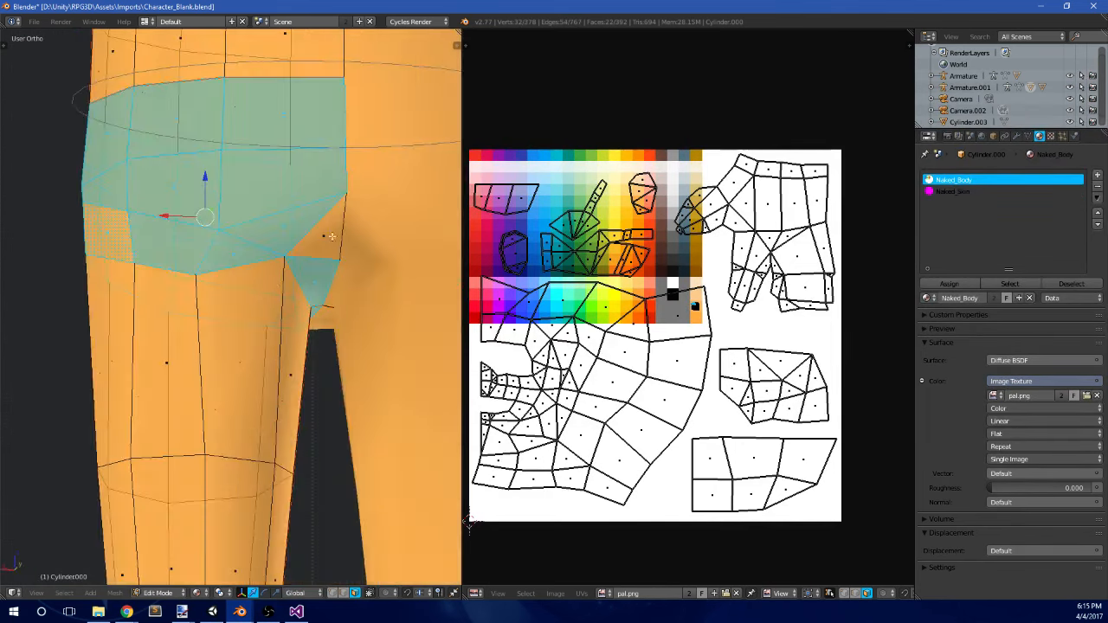
shift+right_click(333, 238)
scroll(329, 243, down, 2)
middle_drag(320, 252, 316, 305)
scroll(316, 305, down, 4)
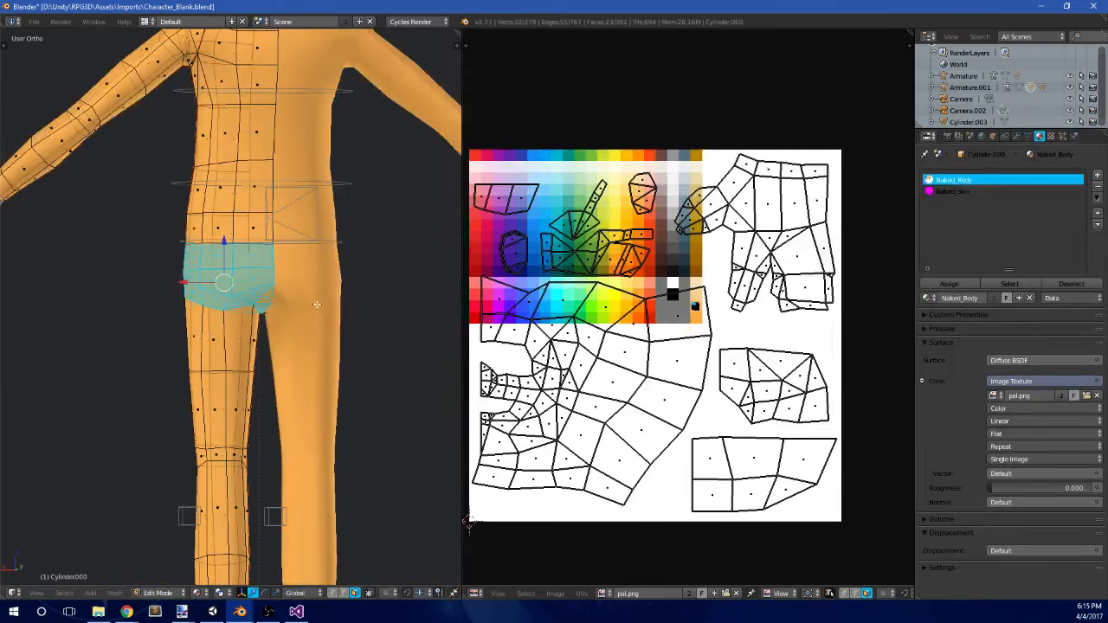
middle_drag(199, 293, 372, 253)
scroll(415, 249, down, 3)
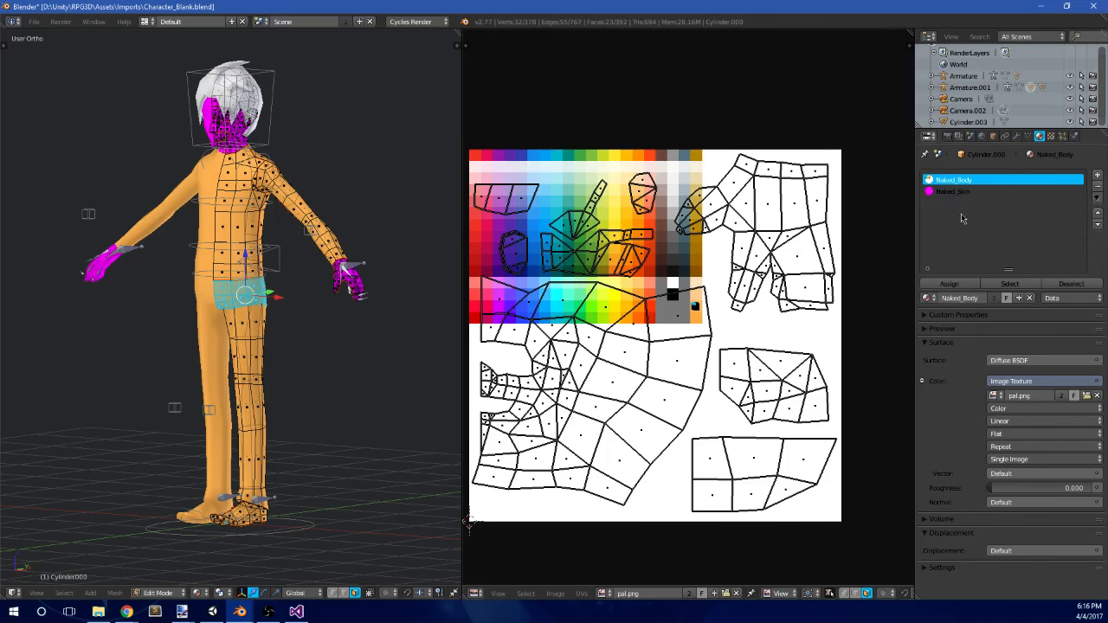
- Assign Naked_Body to the selected hip faces and place their UVs on the palette's black square
click(951, 284)
scroll(586, 314, up, 7)
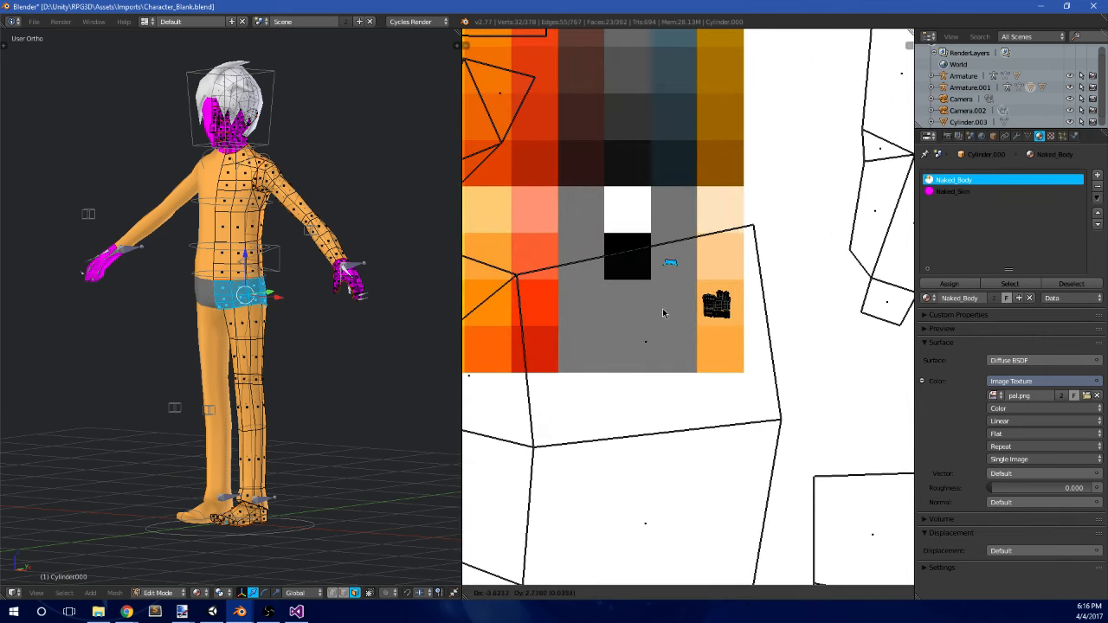
key(Tab)
middle_drag(212, 242, 263, 253)
key(Tab)
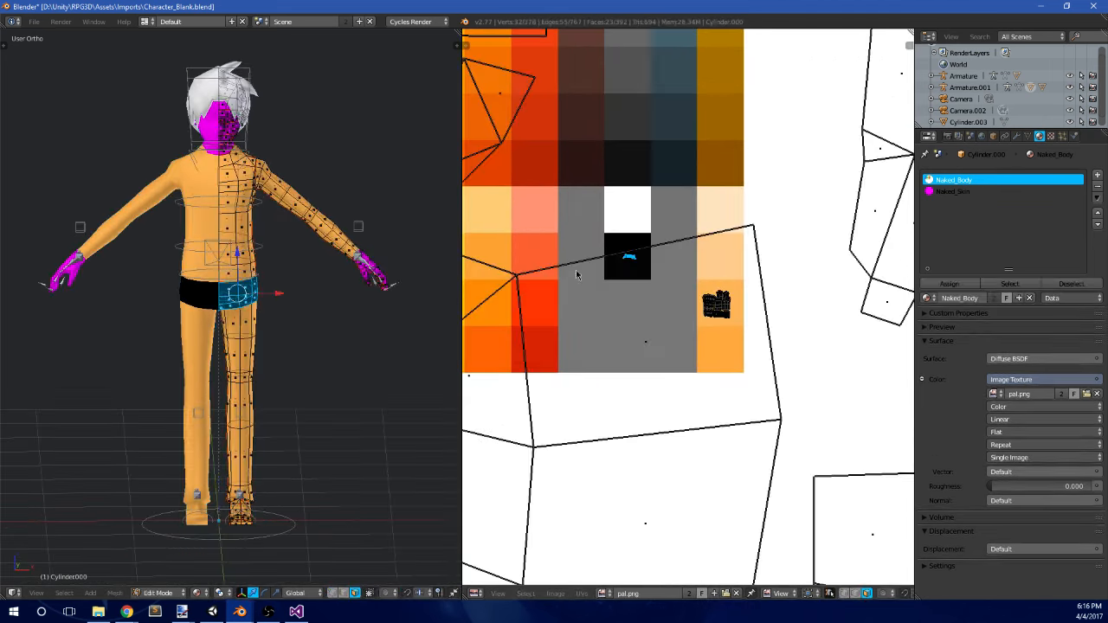
- Move the hip faces' UVs to the near-black swatch above the white square and check the shorts in Object Mode
key(g)
click(563, 205)
key(Tab)
middle_drag(339, 303, 291, 258)
scroll(256, 265, up, 4)
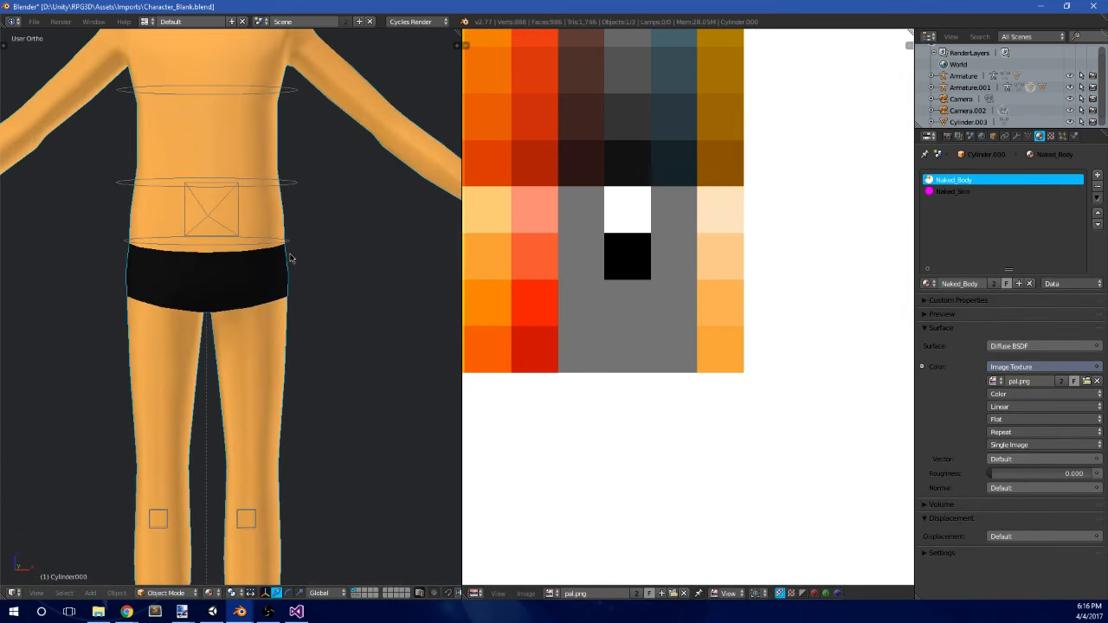
scroll(291, 258, down, 4)
scroll(291, 258, up, 2)
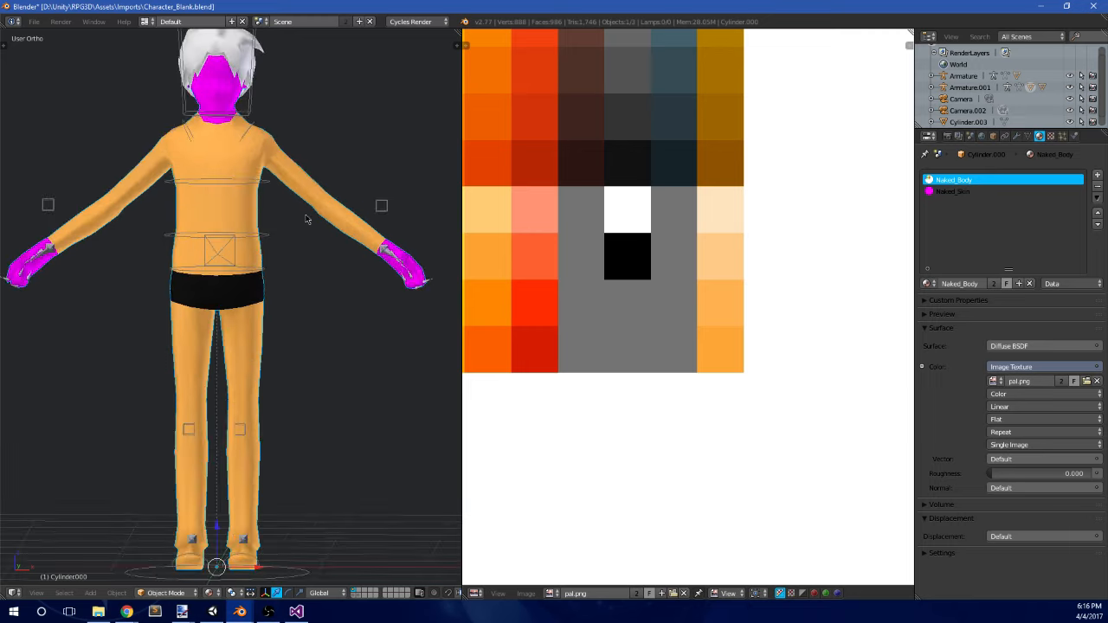
middle_drag(308, 219, 274, 275)
scroll(304, 241, down, 3)
- Select the body faces apart from the black shorts and assign them the Naked_Skin material
key(Tab)
scroll(244, 242, up, 2)
scroll(275, 277, down, 2)
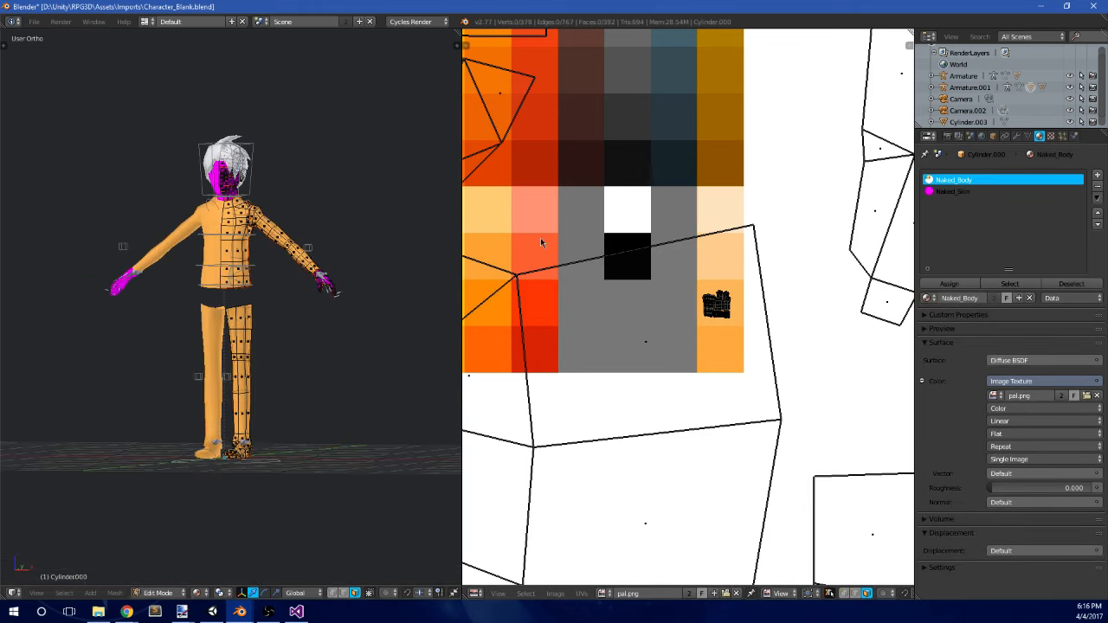
key(a)
scroll(633, 262, down, 3)
click(952, 192)
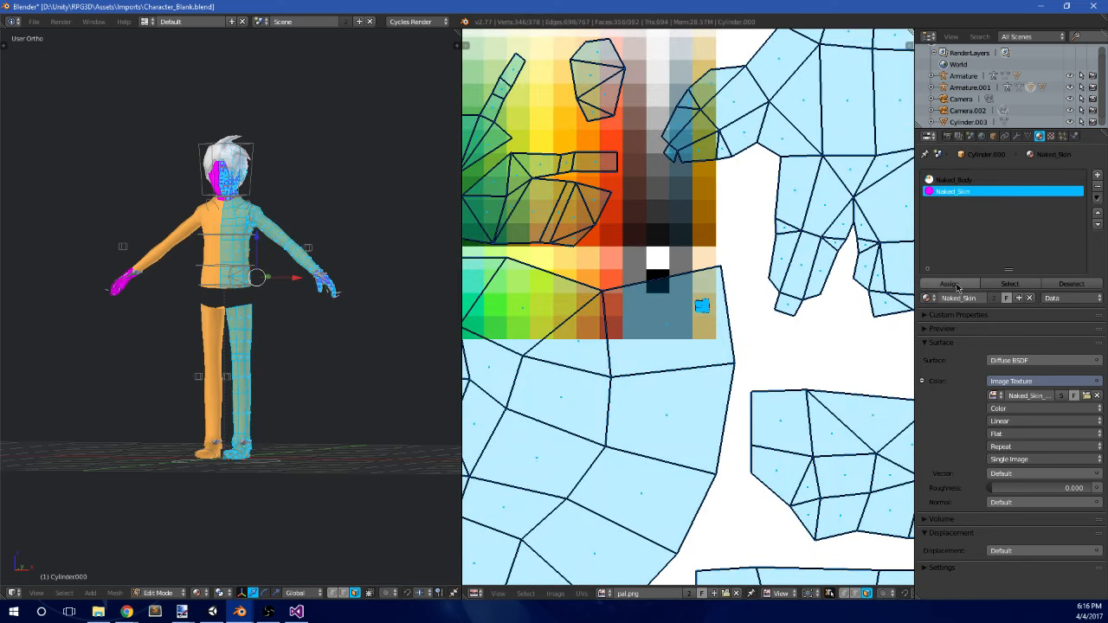
click(949, 283)
scroll(722, 345, up, 4)
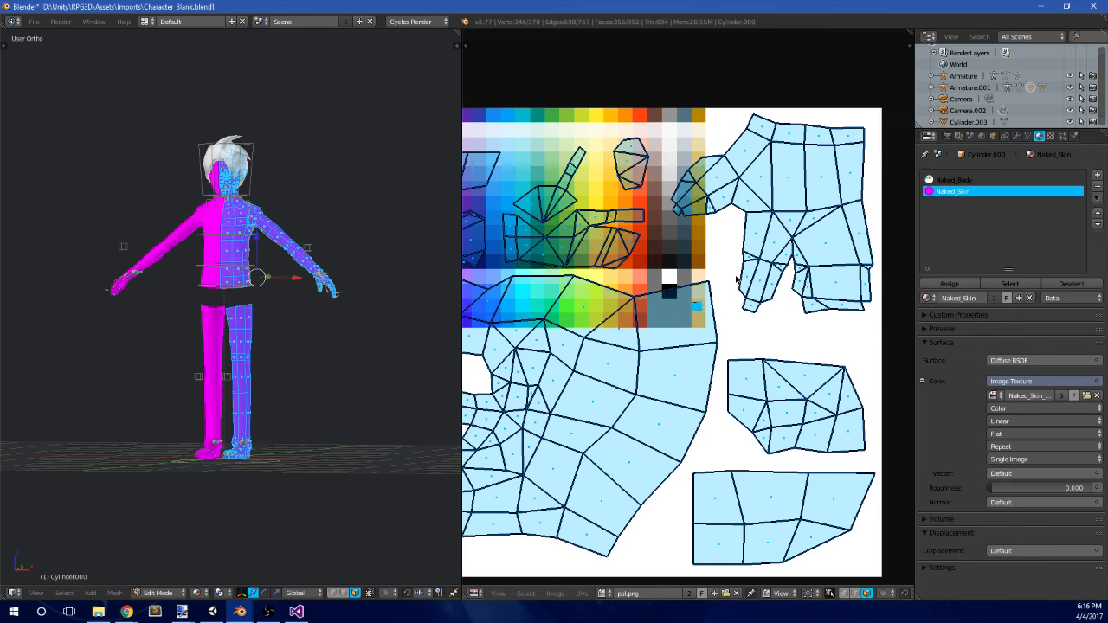
- Select the small eye-area UV island, enlarge it over the blank space below the palette, rotate it slightly and adjust its position
scroll(736, 280, down, 2)
scroll(727, 317, up, 1)
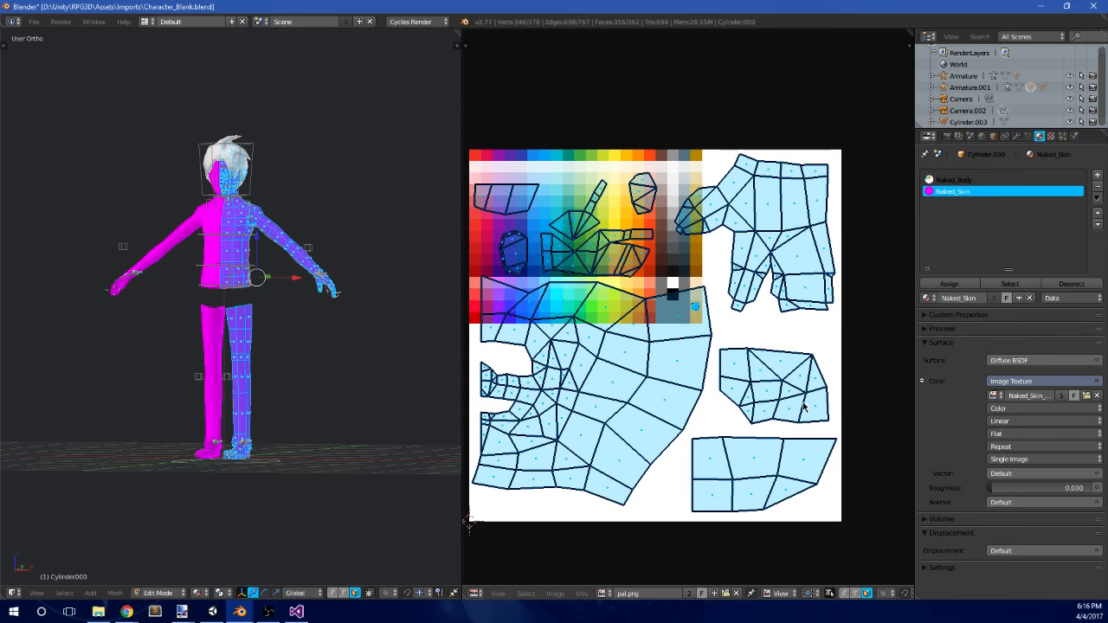
key(a)
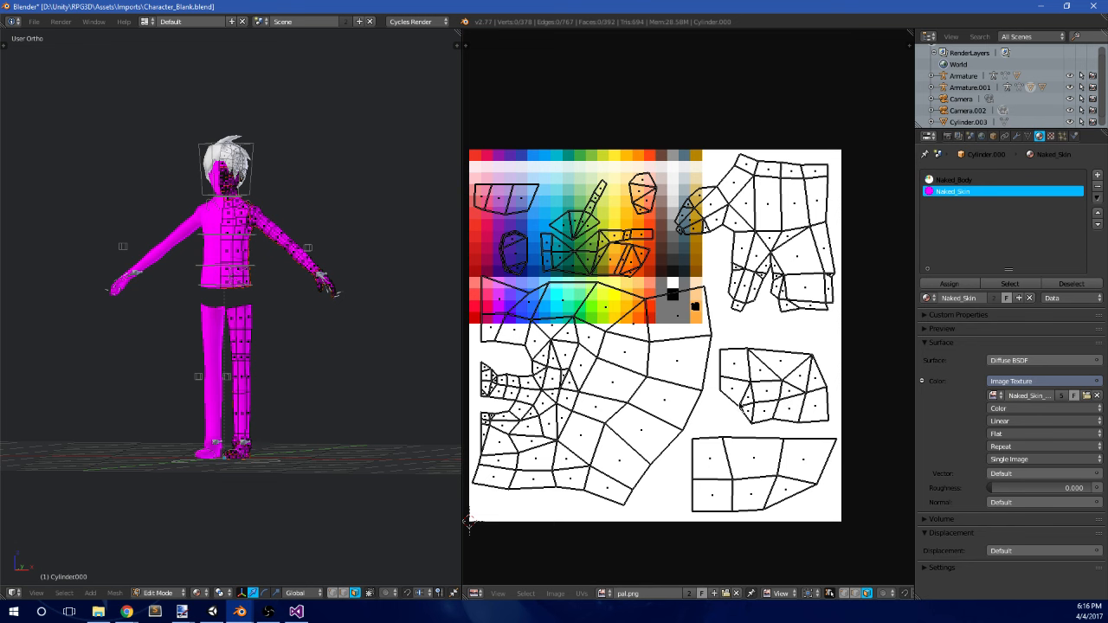
scroll(750, 396, up, 2)
key(b)
drag(743, 491, 911, 379)
scroll(784, 427, down, 3)
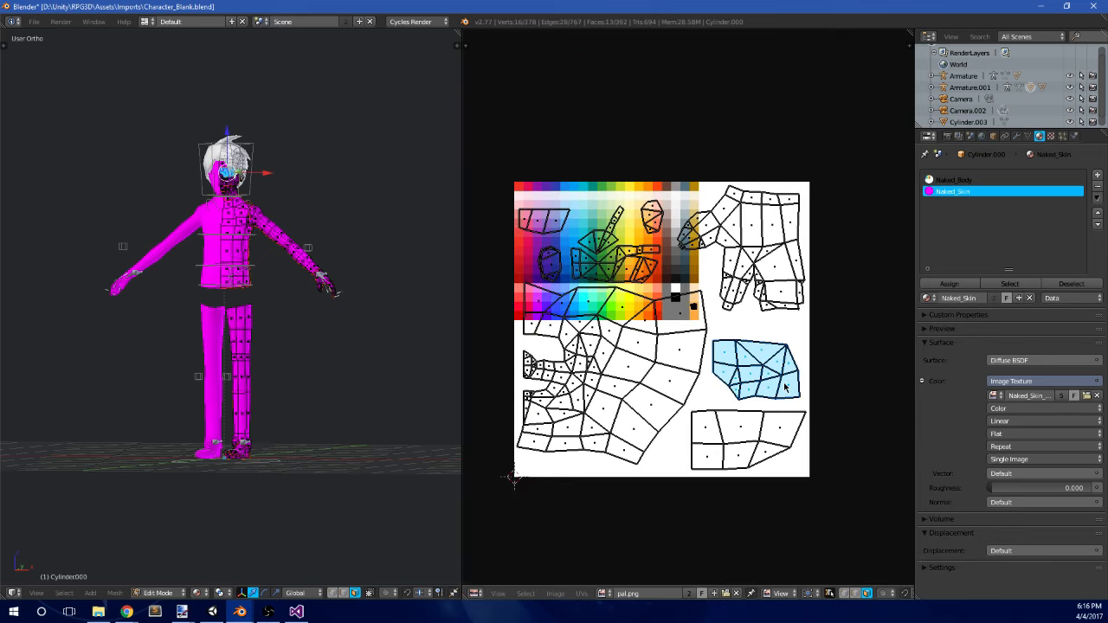
key(g)
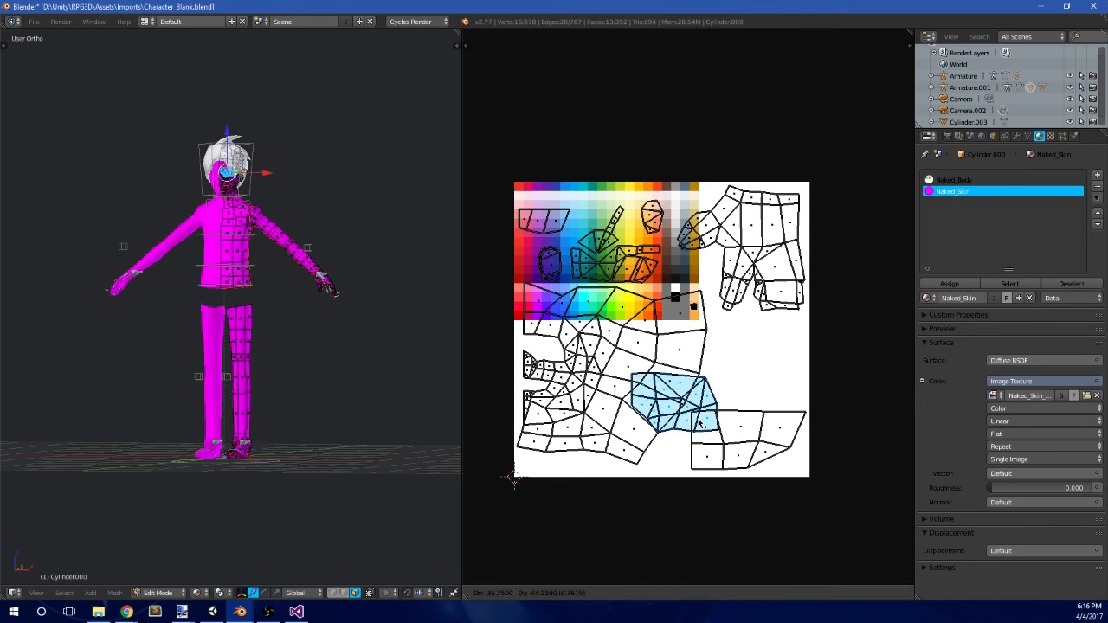
click(700, 423)
key(s)
click(783, 402)
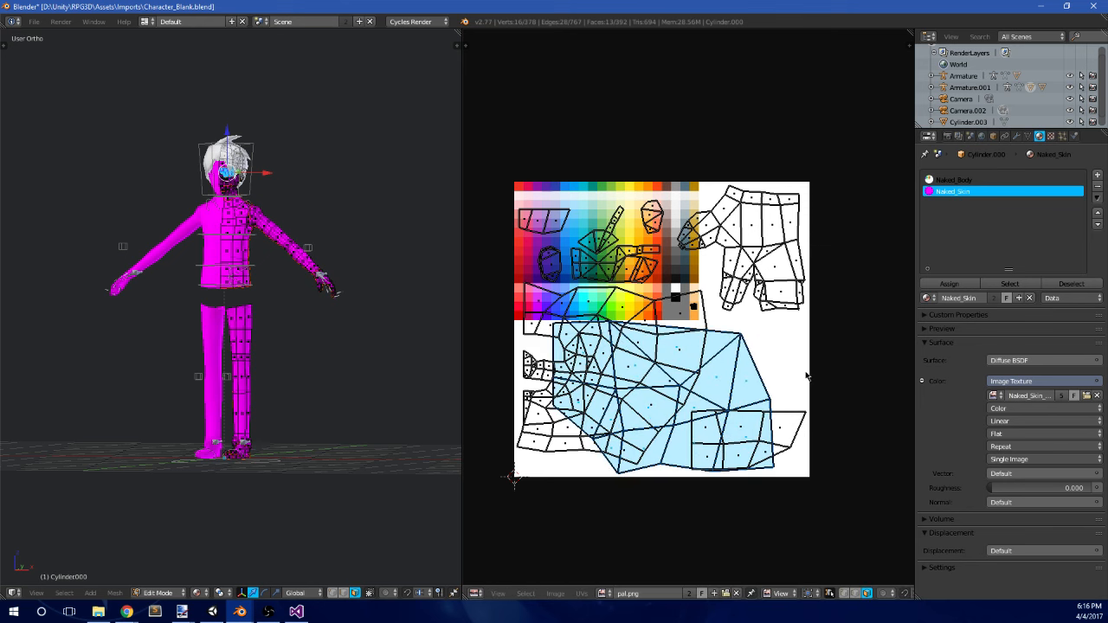
key(r)
click(802, 384)
key(g)
click(802, 377)
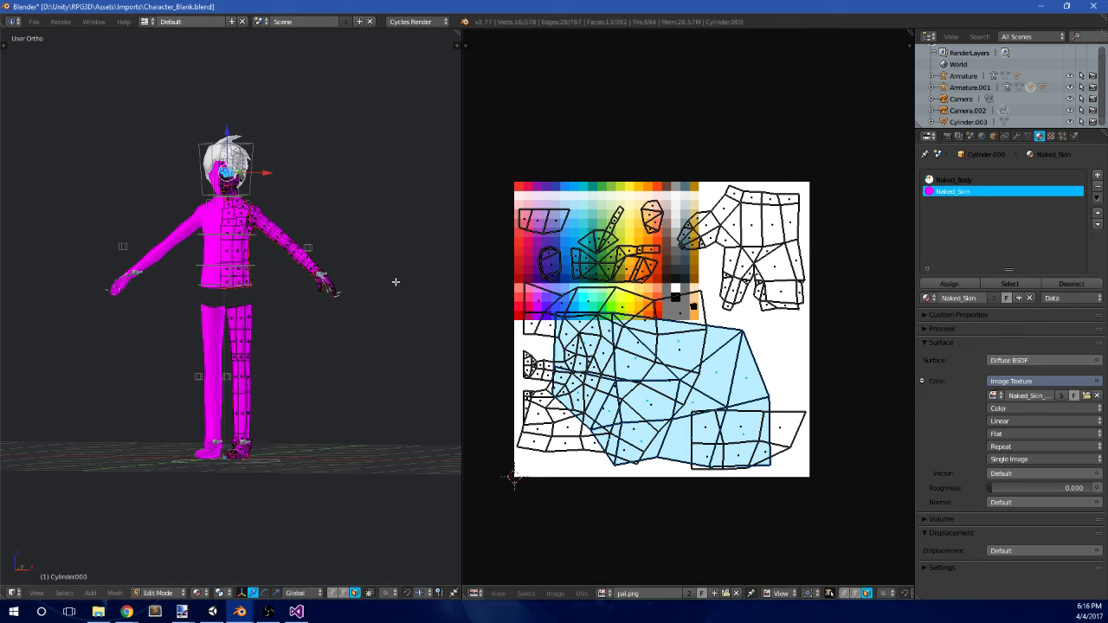
- Hide the eye-area faces, shrink all remaining body UVs into the blank space beside the palette and check the character in Object Mode
key(h)
key(a)
key(s)
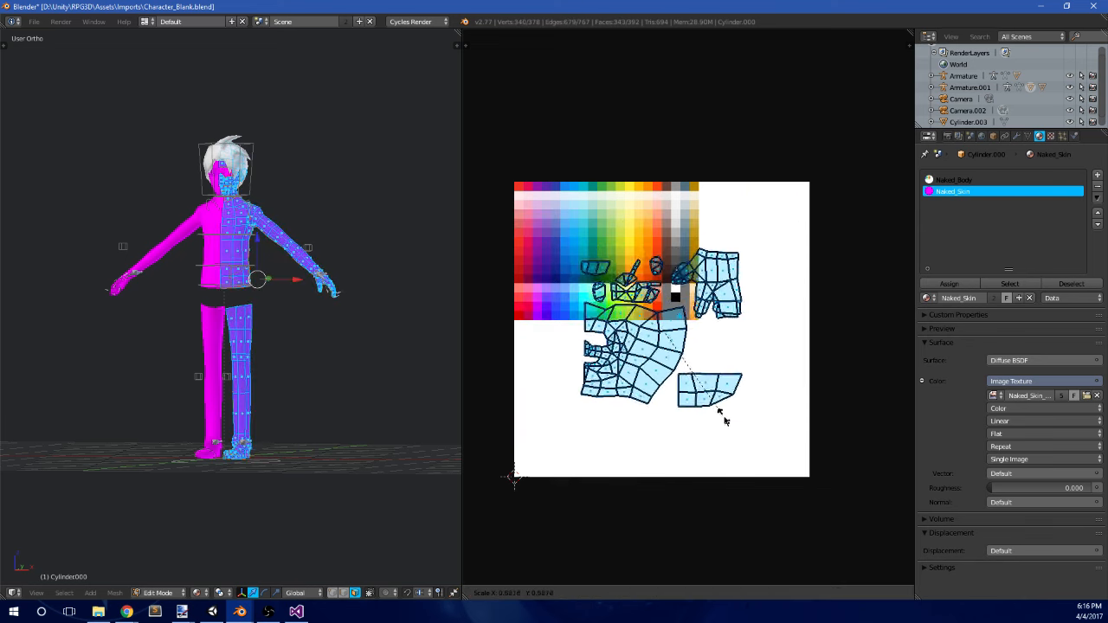
click(709, 390)
key(g)
click(784, 316)
key(s)
click(774, 396)
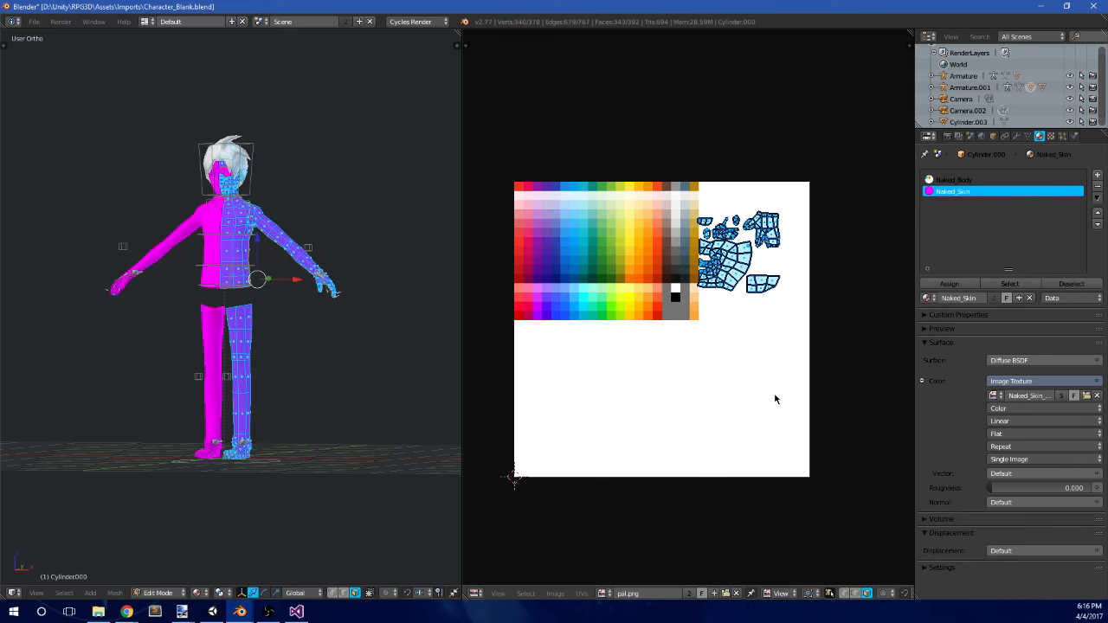
key(g)
click(788, 381)
key(Tab)
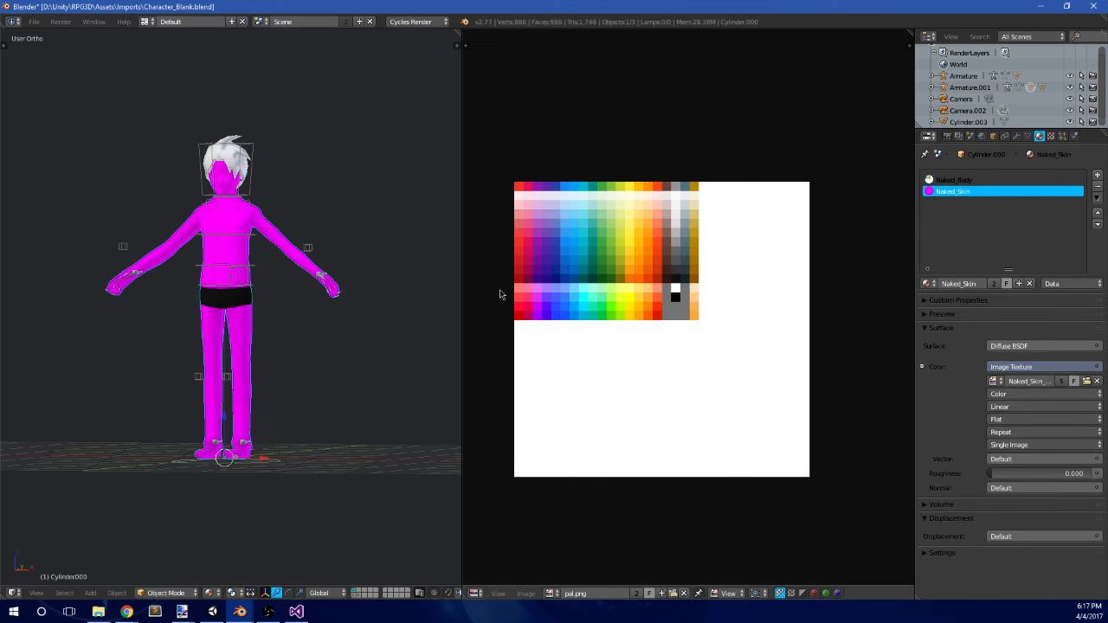
- Reveal the hidden faces and delete all faces of the small duplicate eye-area UV island overlapping the enlarged one
key(Tab)
key(alt+h)
key(a)
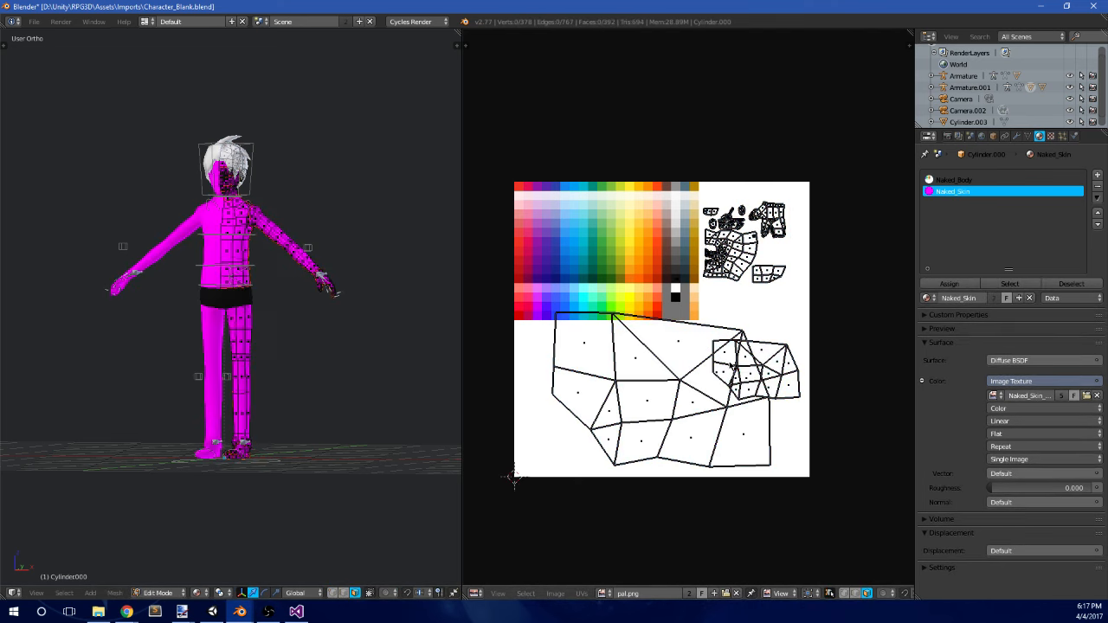
scroll(732, 368, up, 3)
right_click(730, 325)
shift+right_click(684, 334)
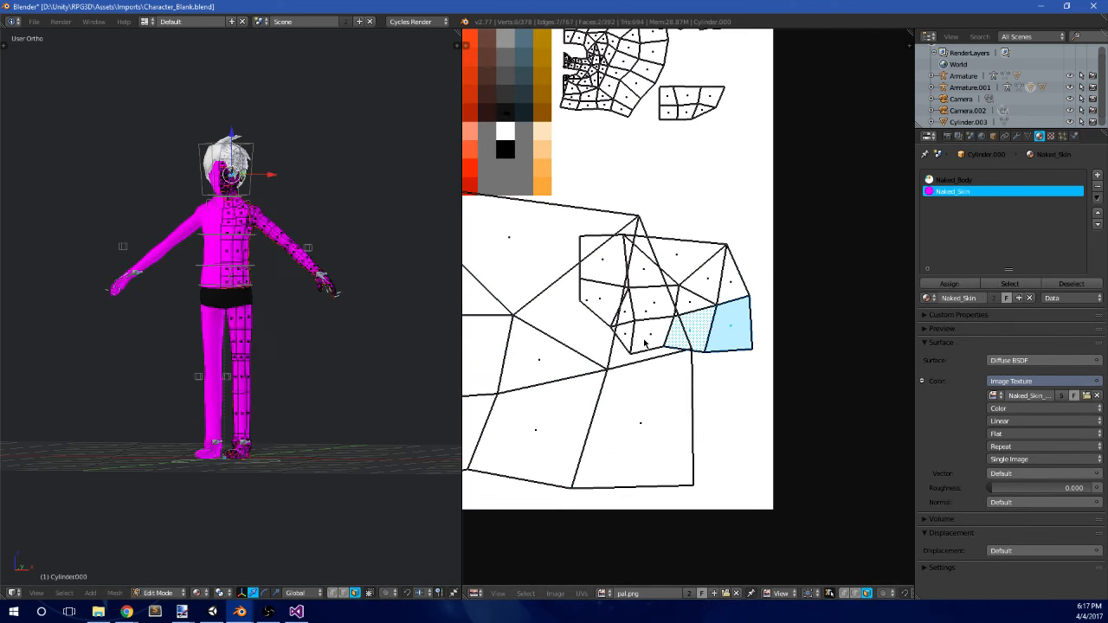
shift+right_click(644, 343)
shift+right_click(631, 339)
shift+right_click(627, 319)
shift+right_click(595, 297)
shift+right_click(602, 268)
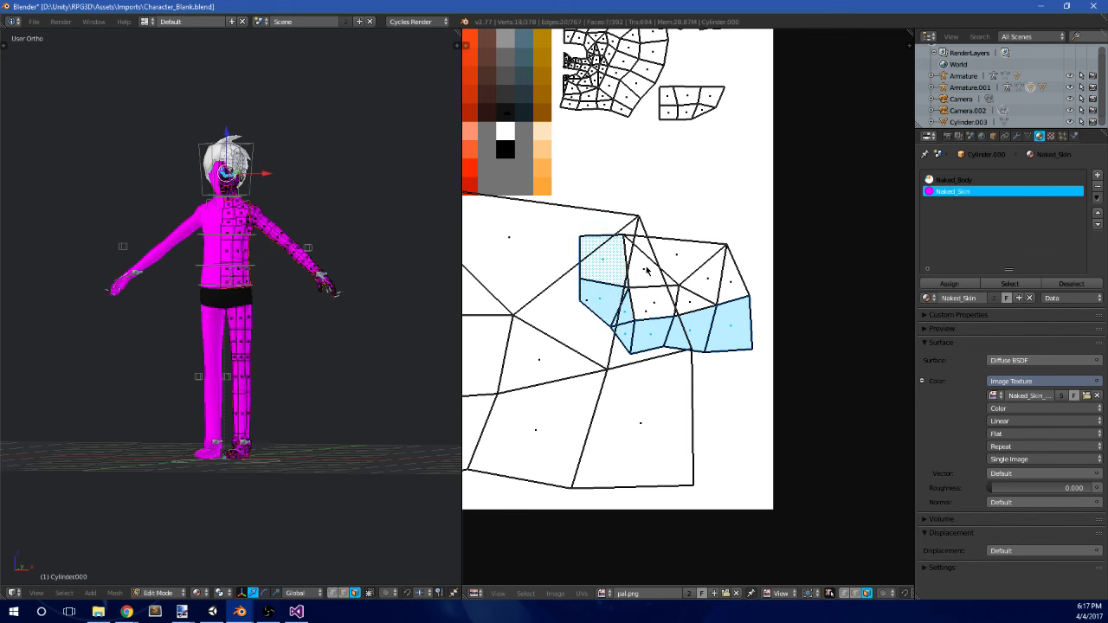
shift+right_click(647, 271)
shift+right_click(656, 304)
shift+right_click(690, 304)
shift+right_click(708, 280)
shift+right_click(679, 257)
shift+right_click(732, 285)
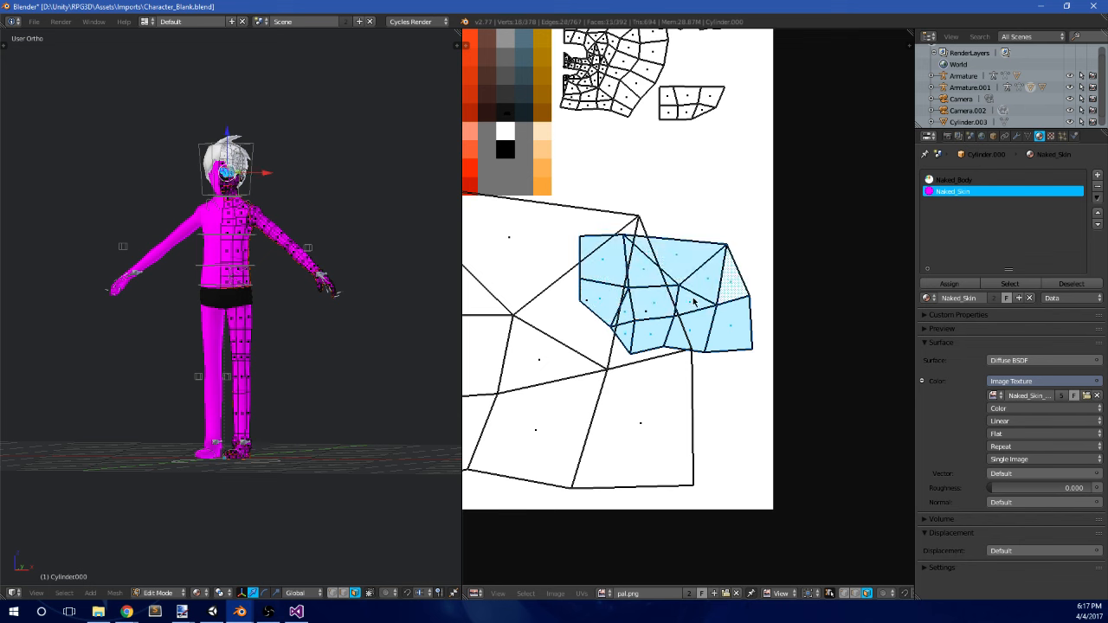
middle_drag(208, 230, 181, 262)
key(x)
click(181, 262)
scroll(248, 206, up, 1)
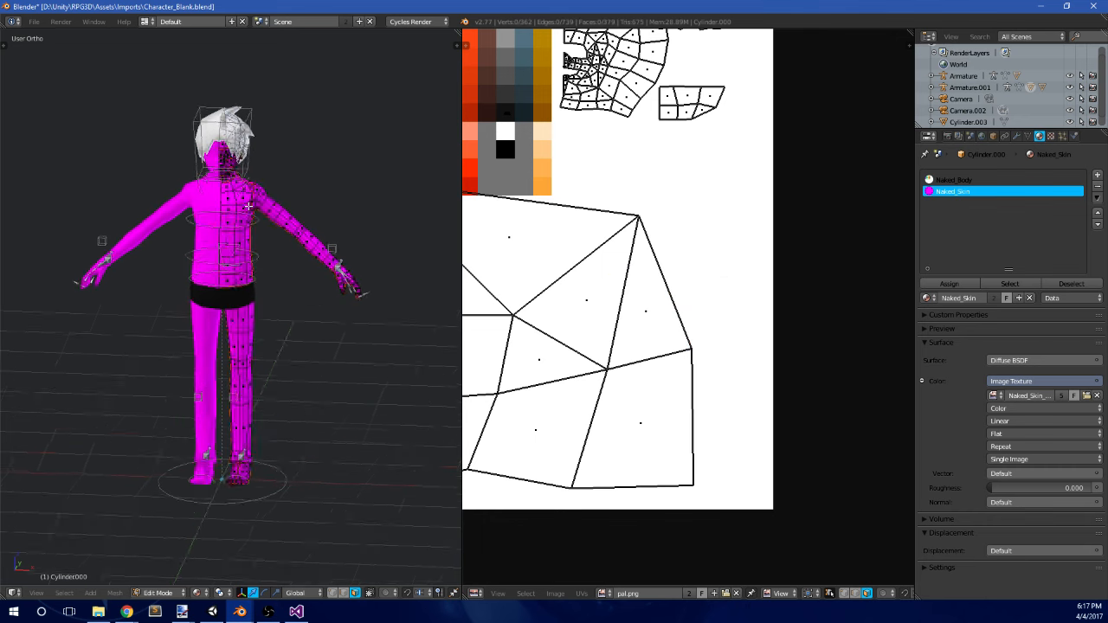
- Examine the character's head, torso and shorts from the front and at an angle, along with the rearranged UV layout
scroll(248, 206, up, 5)
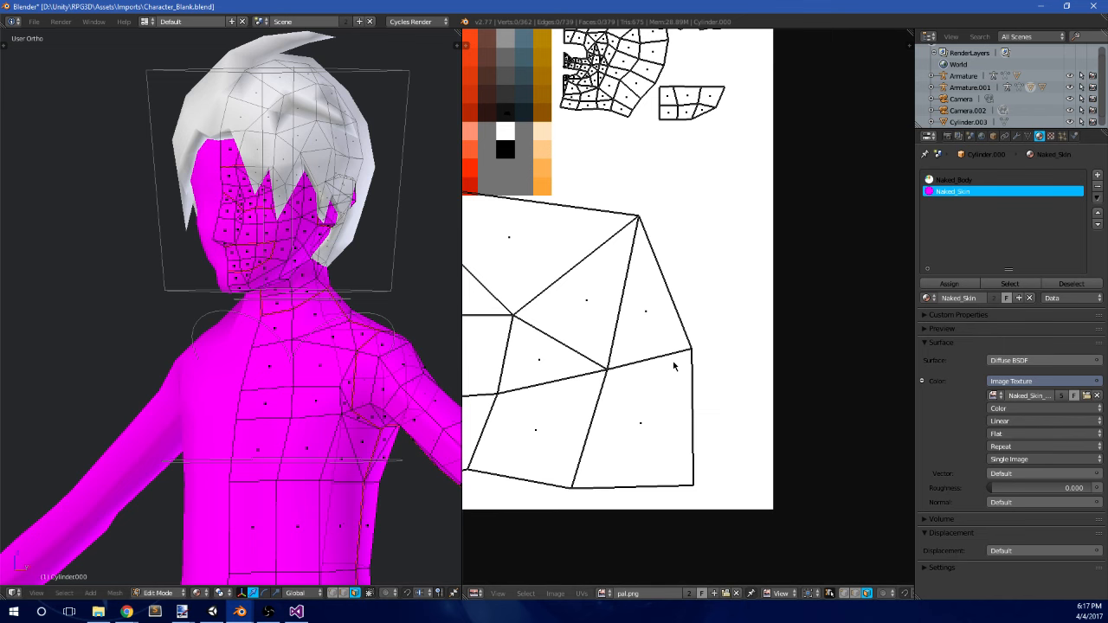
scroll(694, 355, down, 3)
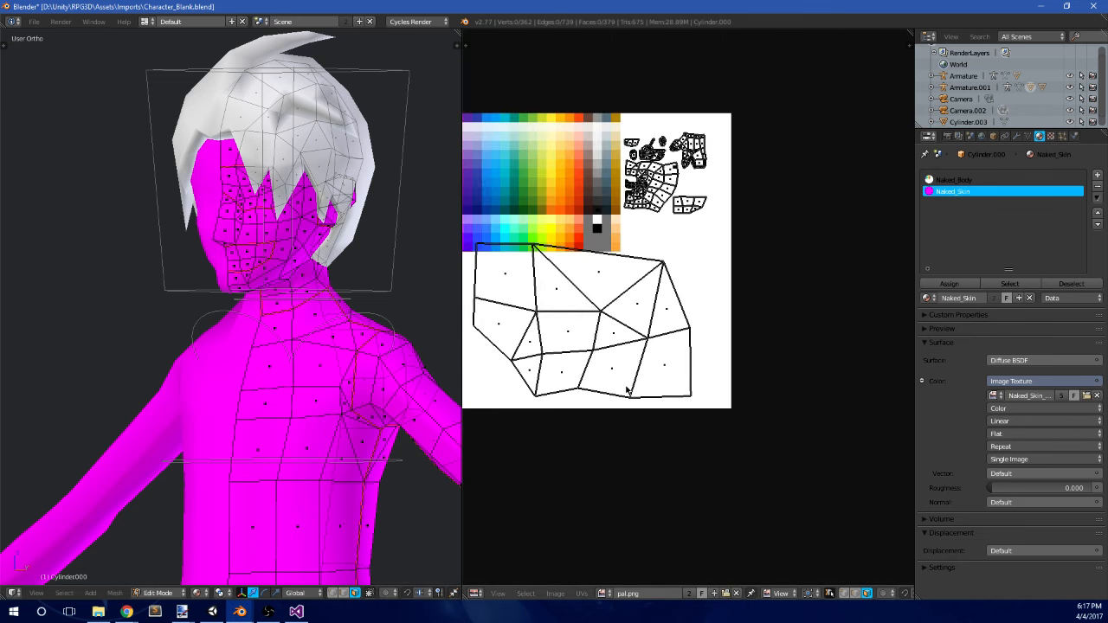
scroll(247, 389, down, 5)
key(KP_1)
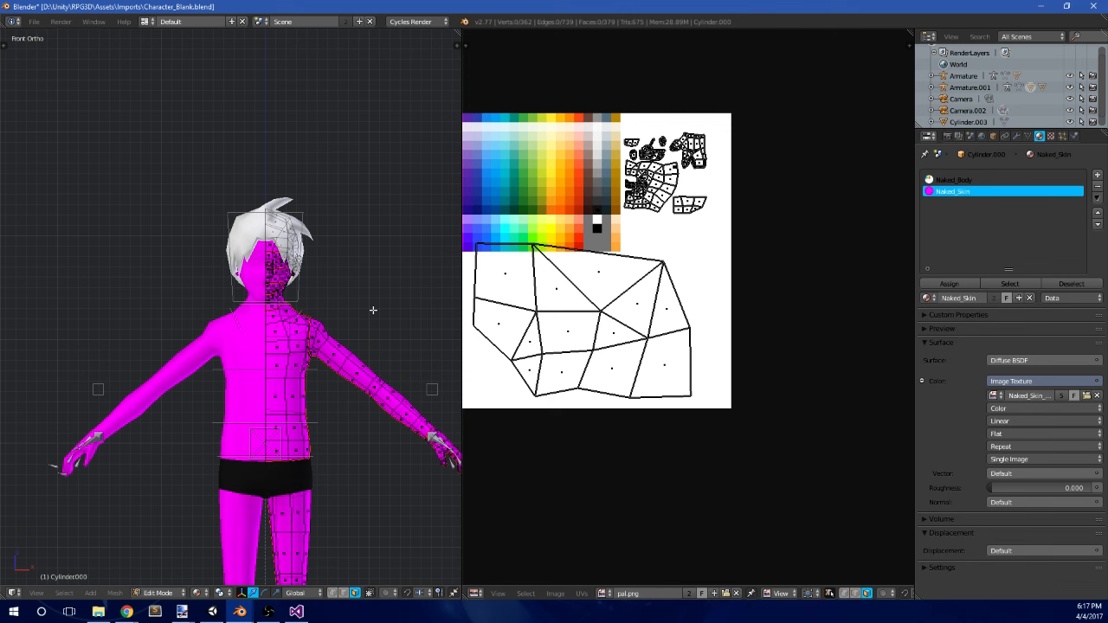
scroll(281, 209, up, 1)
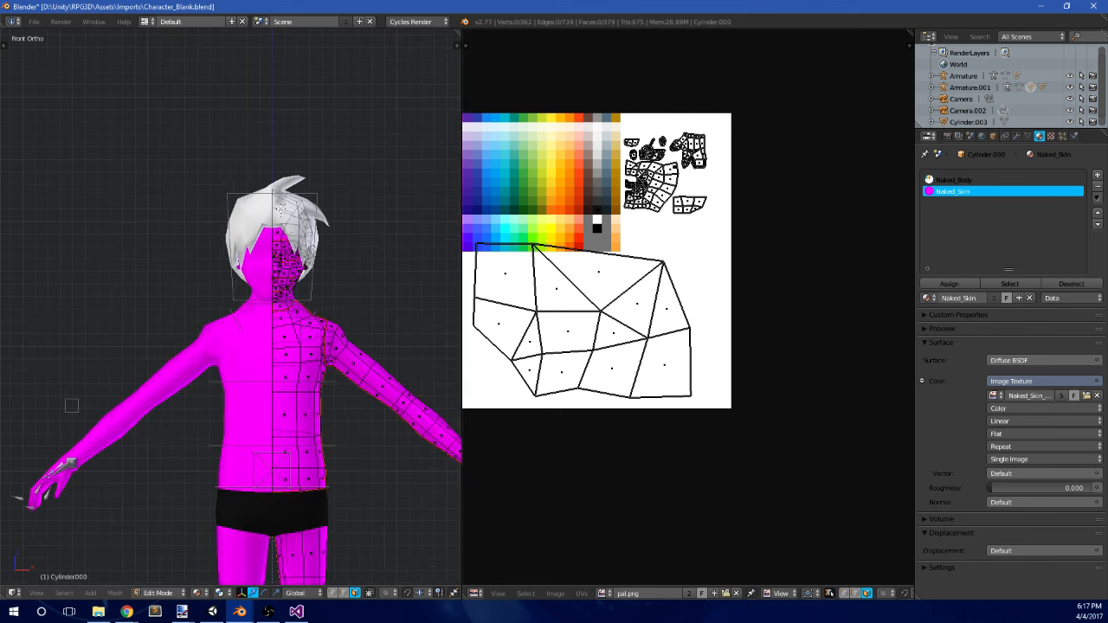
scroll(351, 333, down, 4)
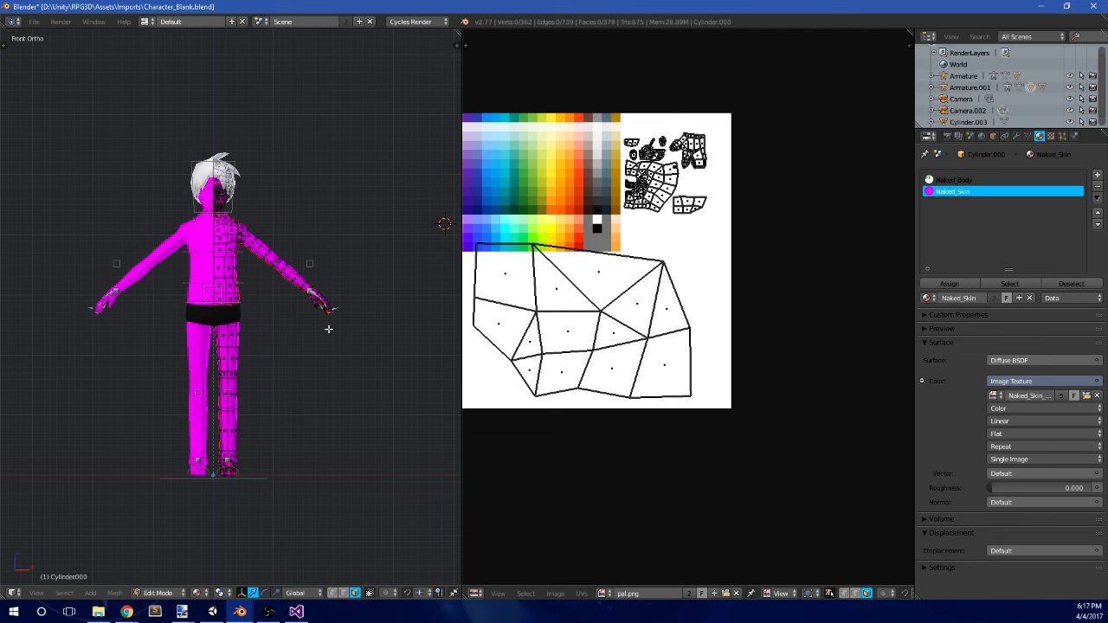
scroll(321, 305, up, 2)
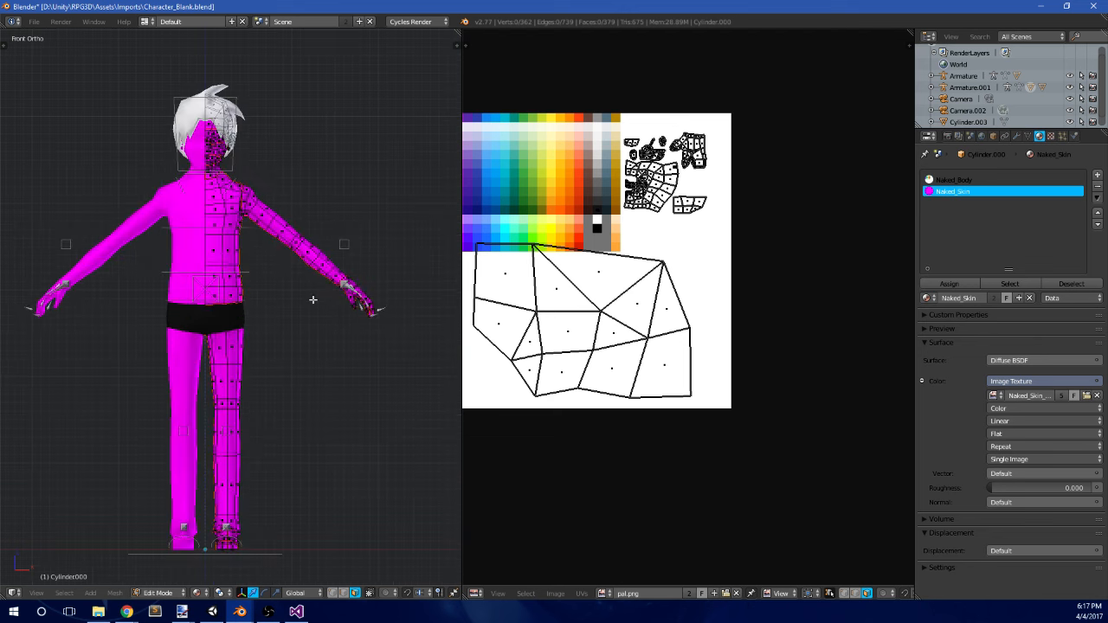
scroll(285, 292, up, 1)
shift+middle_drag(344, 294, 379, 273)
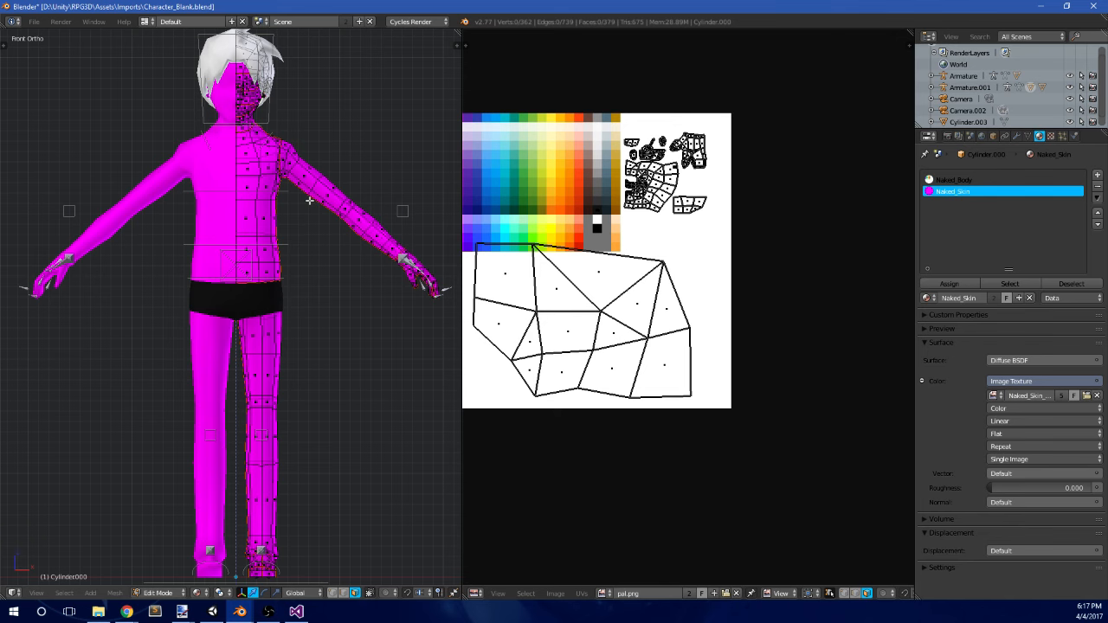
shift+middle_drag(314, 157, 342, 203)
middle_drag(343, 204, 320, 254)
scroll(275, 184, up, 2)
scroll(319, 255, up, 2)
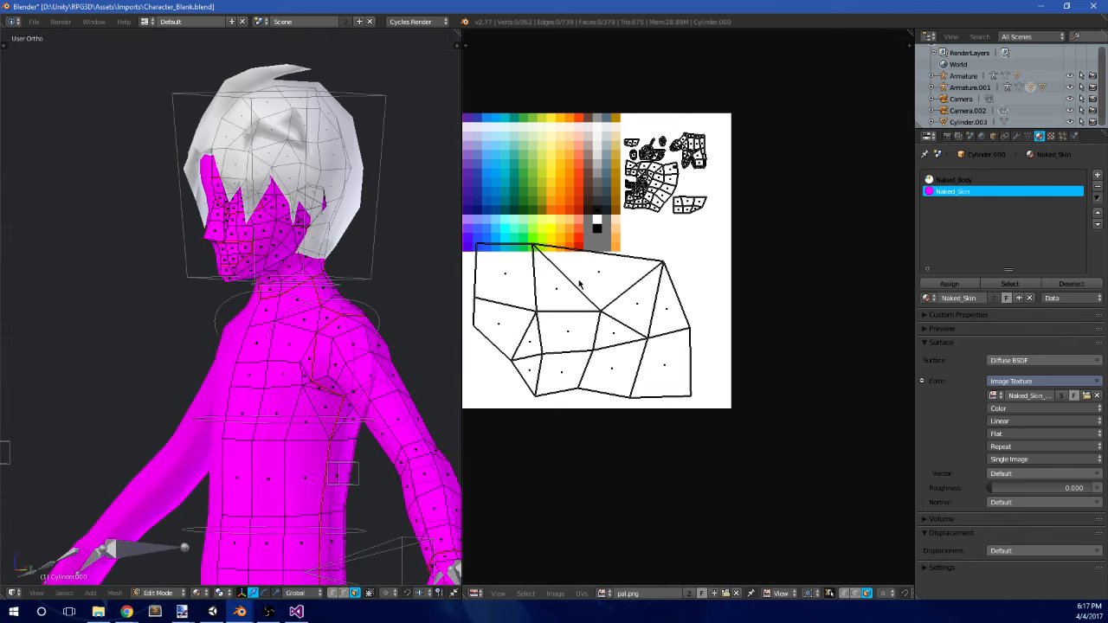
middle_drag(580, 284, 632, 295)
- Switch to paint.net to view the eye and colour swatches in emerett.png, and return to the character in Blender
mouse_move(240, 611)
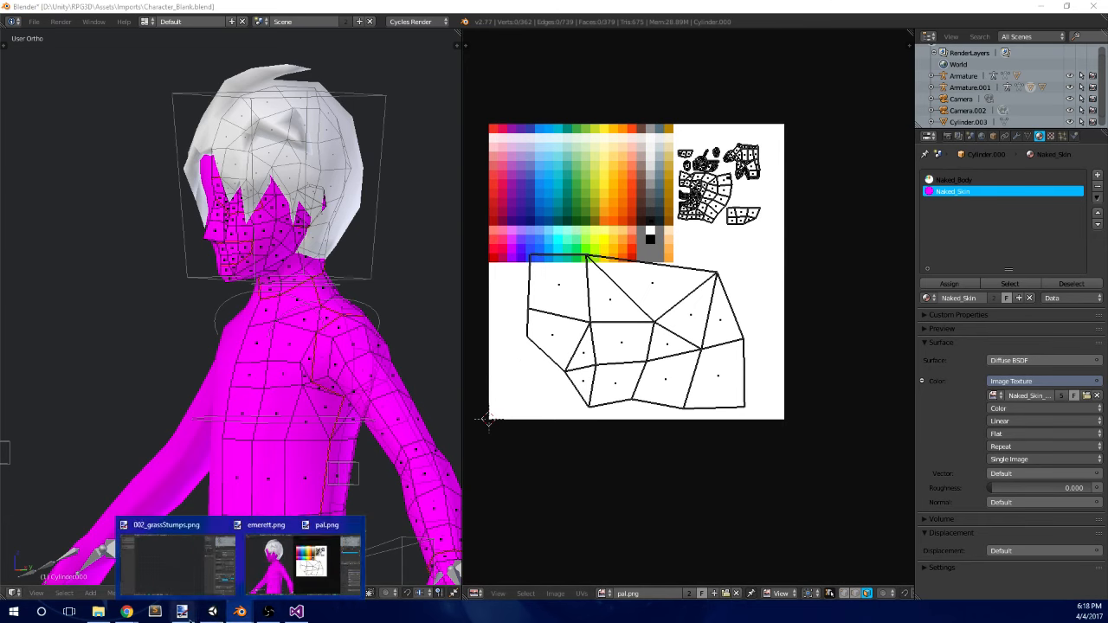
click(247, 562)
scroll(669, 456, down, 1)
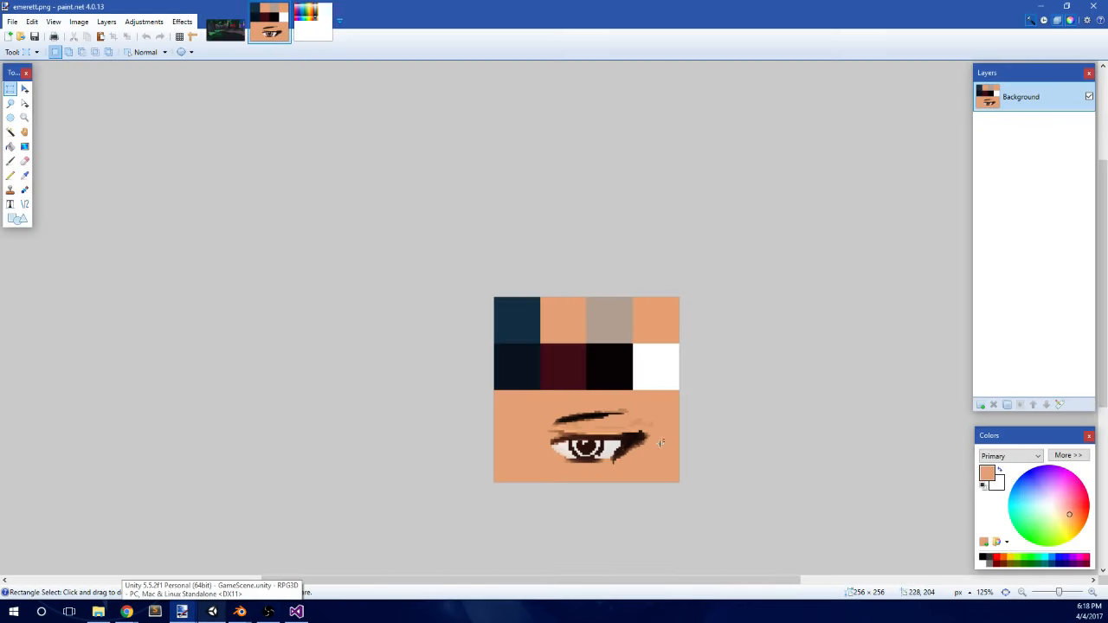
click(231, 615)
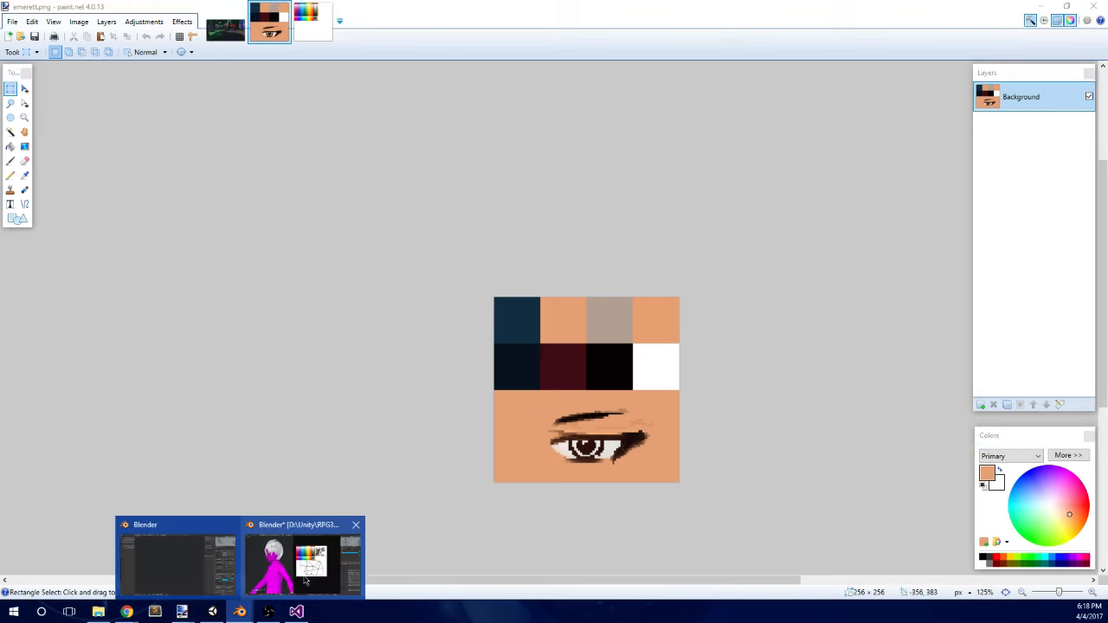
click(299, 584)
- Select only the enlarged eye-area UV island below the palette and fit the whole image in view
key(a)
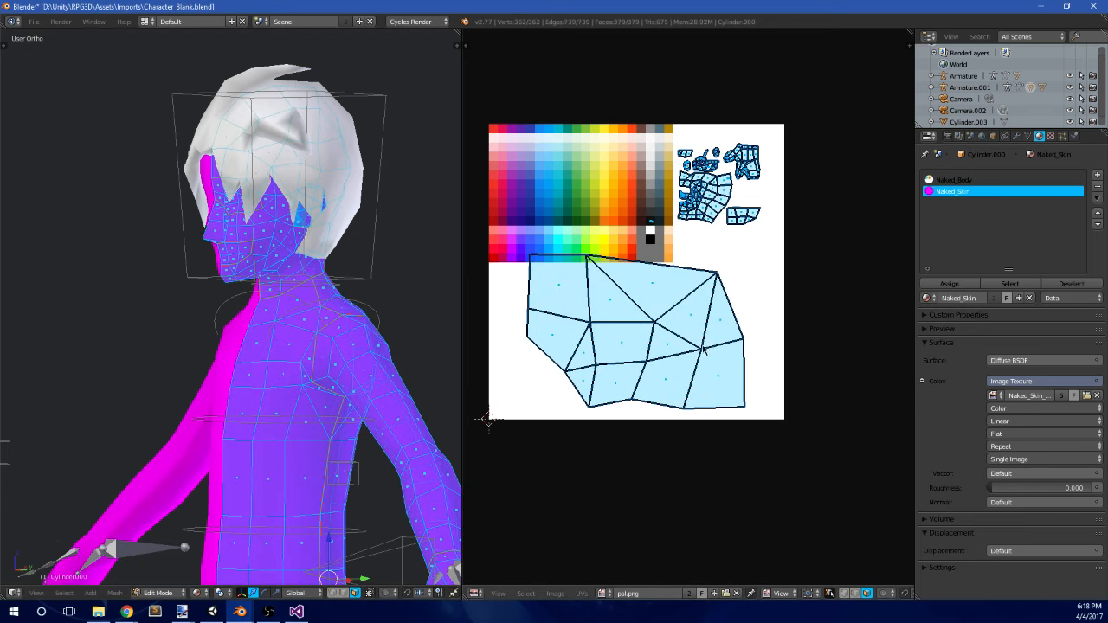
key(a)
scroll(728, 355, up, 2)
key(b)
drag(804, 477, 503, 223)
key(Home)
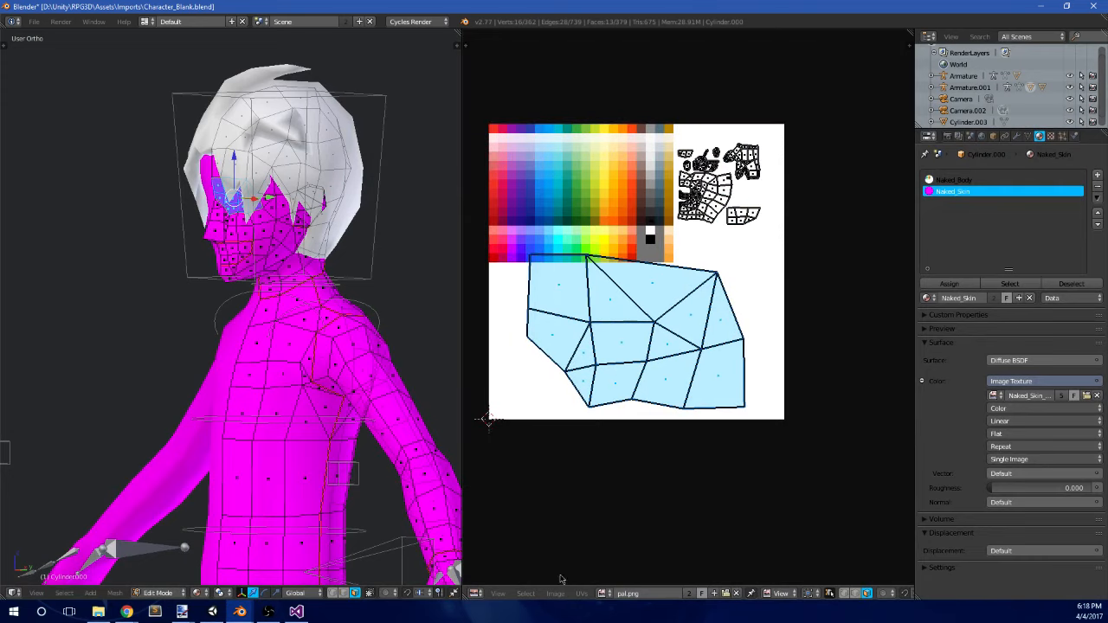
- Replace the Naked_Skin material's image texture with emerett.png from the Textures folder
click(555, 594)
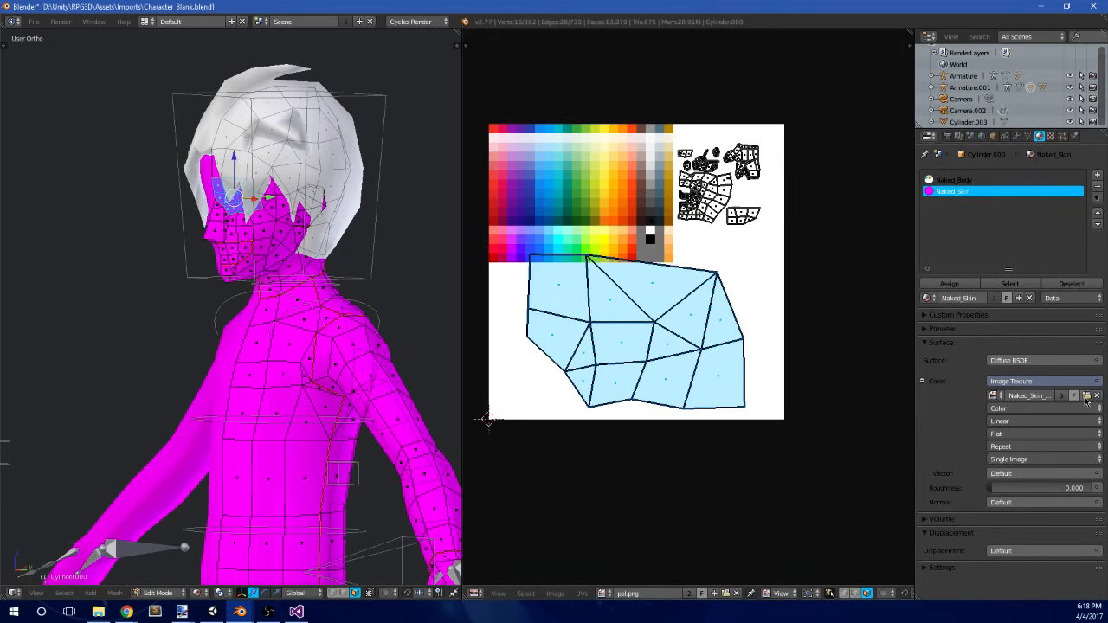
click(1087, 396)
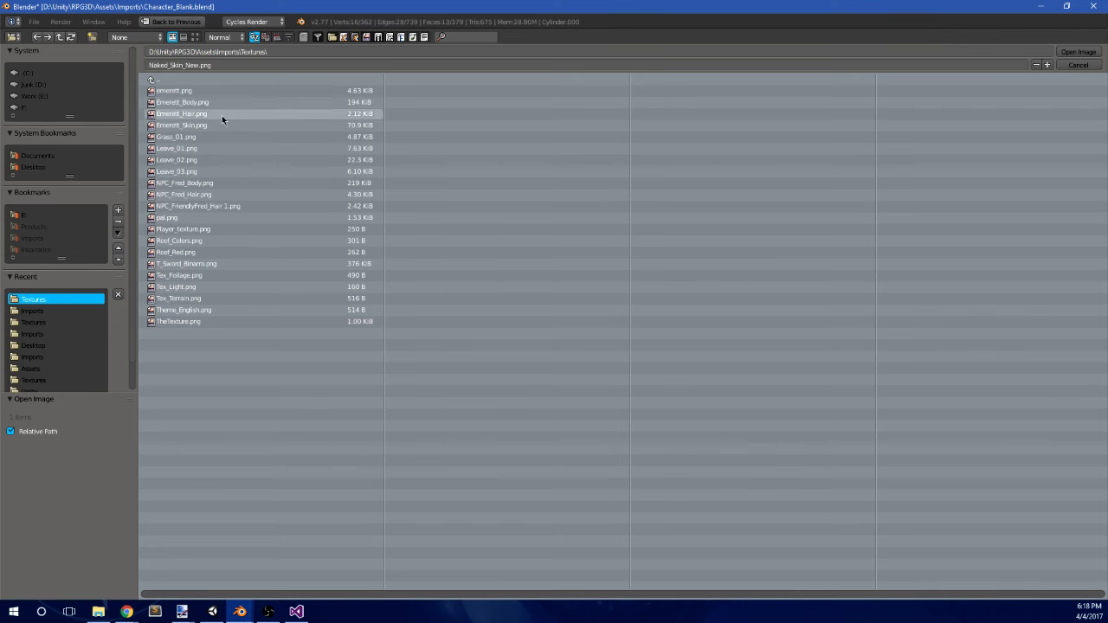
click(182, 611)
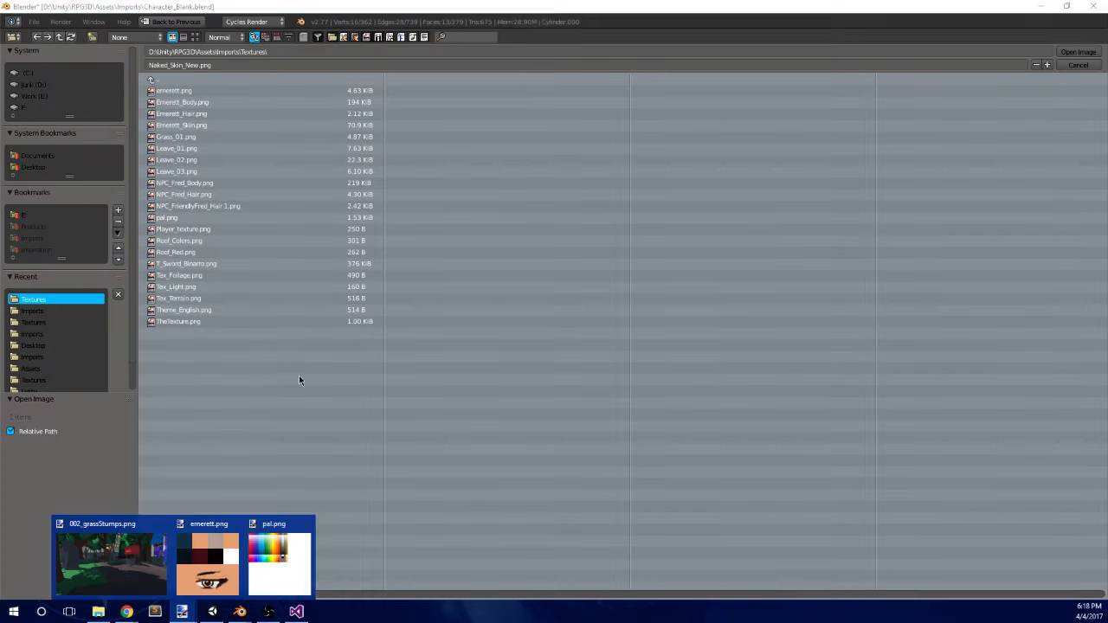
click(299, 376)
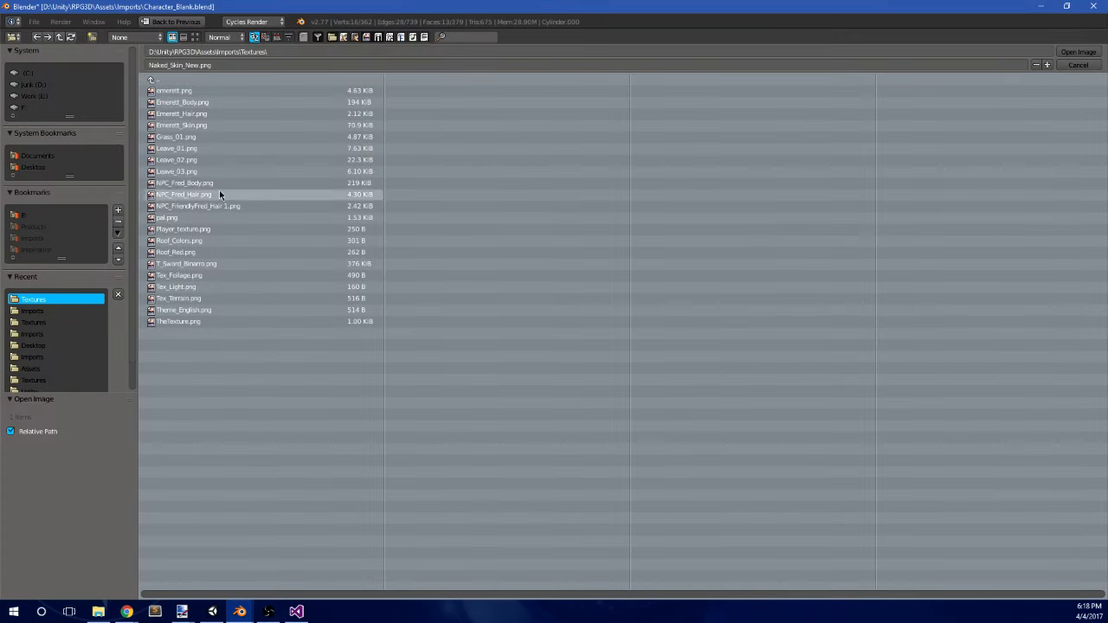
double_click(213, 91)
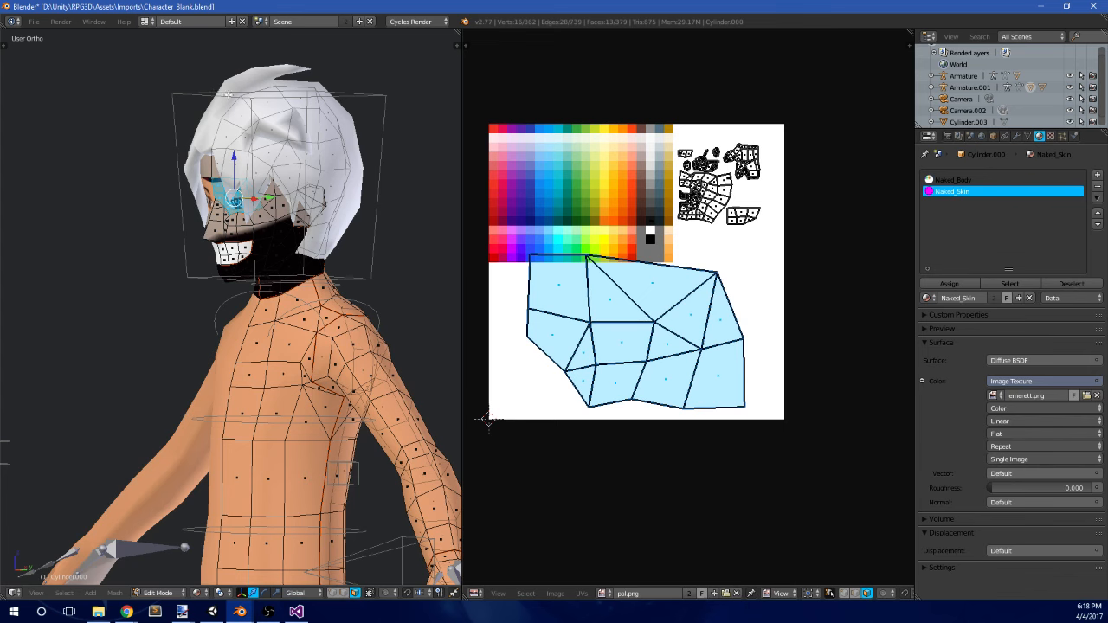
- Display emerett.png behind the UV layout and check how the eye falls on the character's face
key(g)
click(657, 282)
middle_drag(657, 282, 702, 297)
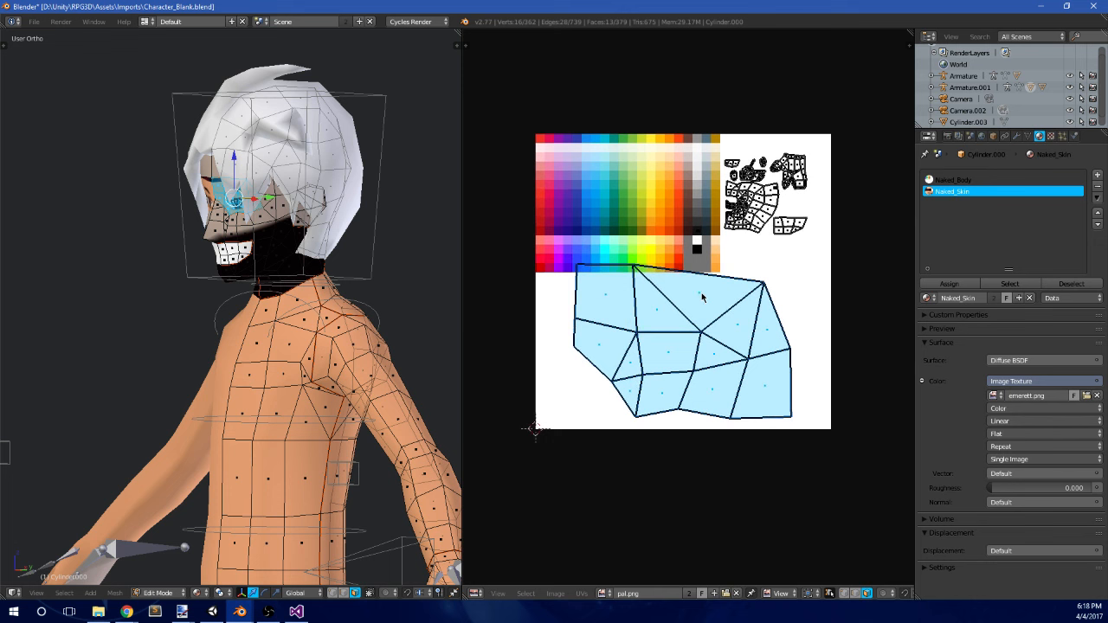
click(555, 593)
click(603, 594)
click(672, 474)
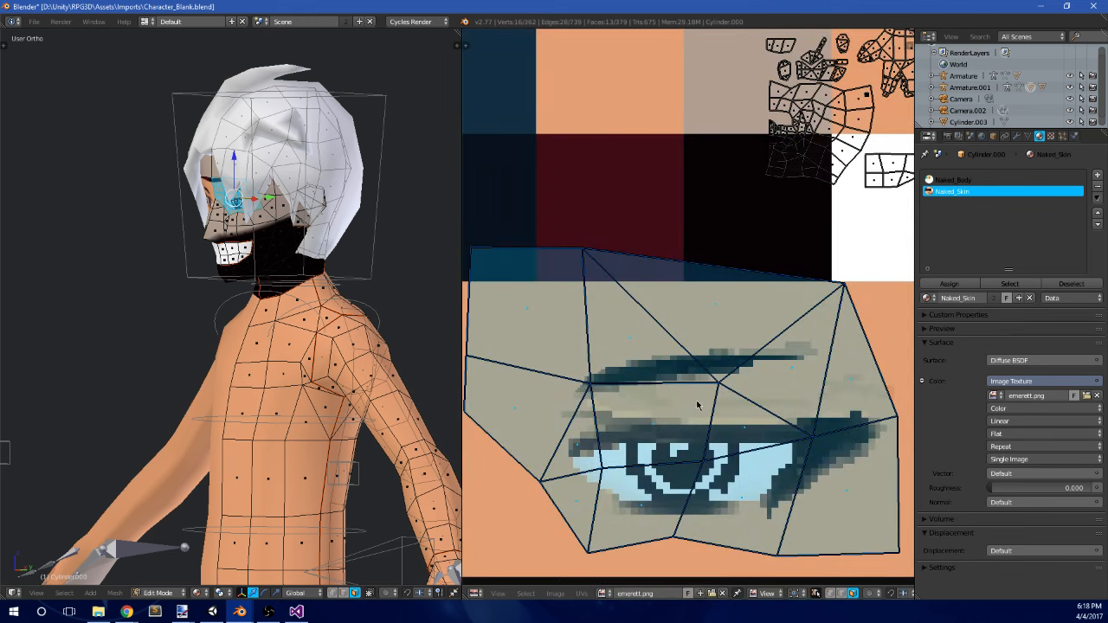
scroll(698, 405, down, 3)
middle_drag(290, 182, 349, 180)
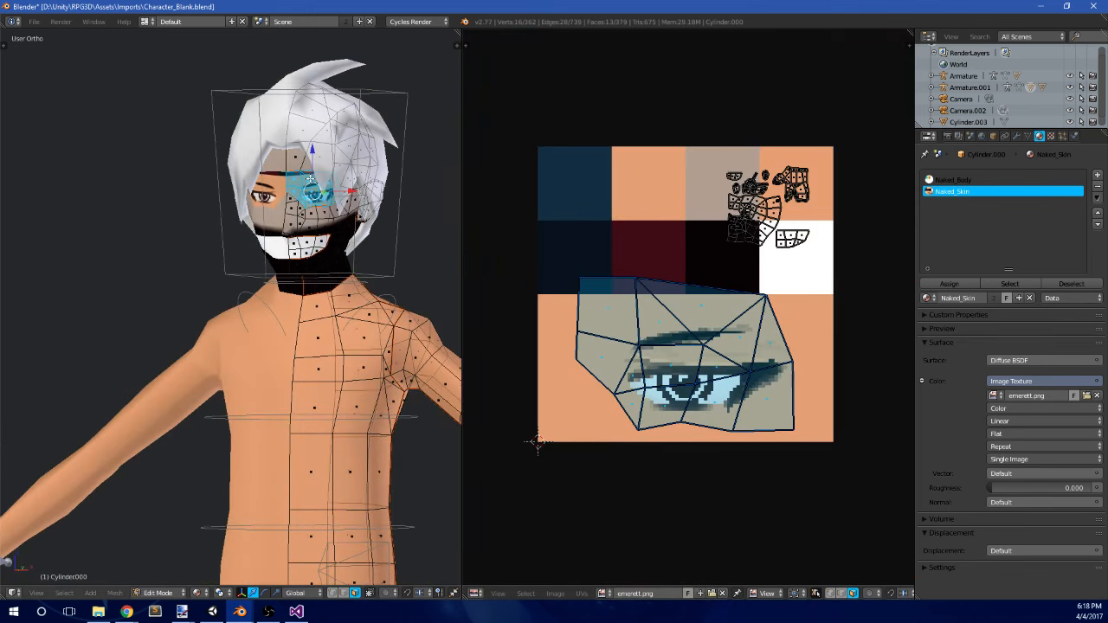
- Select the small body UV islands, move them onto the skin-coloured swatch in the upper row, and shrink them to fit inside it
key(KP_1)
scroll(310, 179, up, 5)
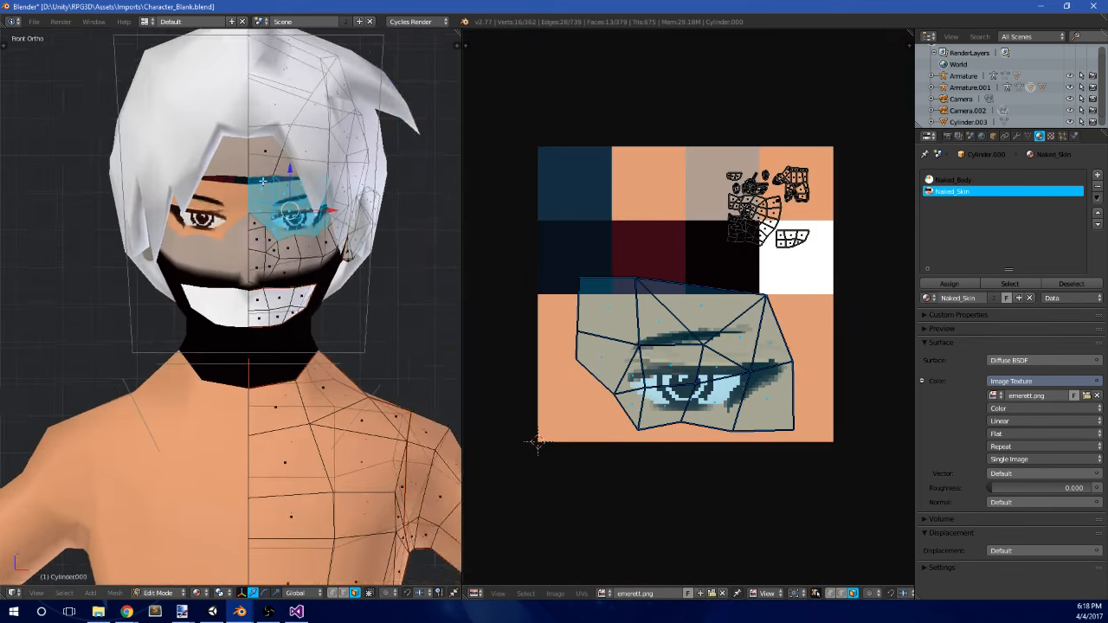
scroll(370, 295, up, 4)
key(Tab)
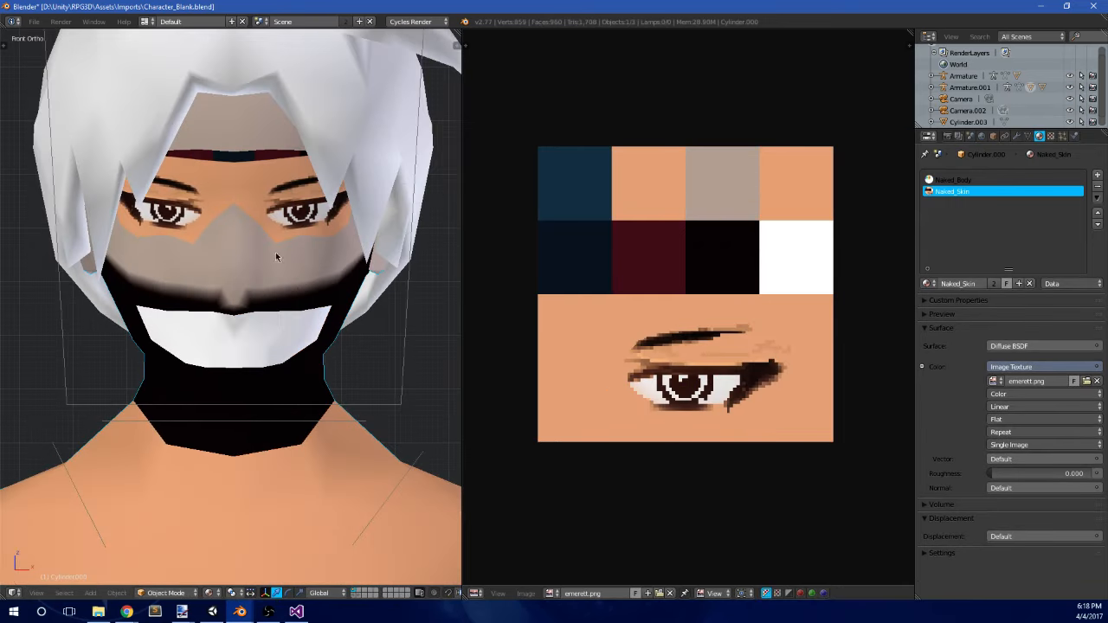
key(Tab)
key(a)
key(b)
drag(715, 255, 819, 159)
key(g)
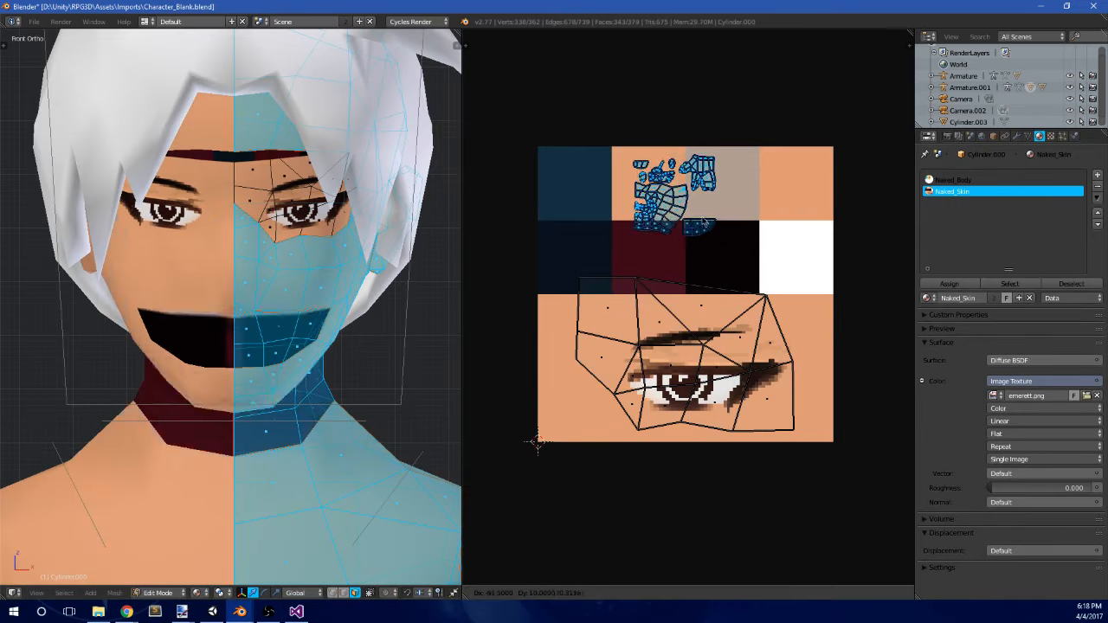
click(678, 211)
key(s)
click(695, 260)
- Select only the enlarged eye-area UV island, then shift and slightly rotate it over the painted eye
key(Tab)
scroll(358, 292, down, 4)
middle_drag(358, 292, 329, 322)
key(Tab)
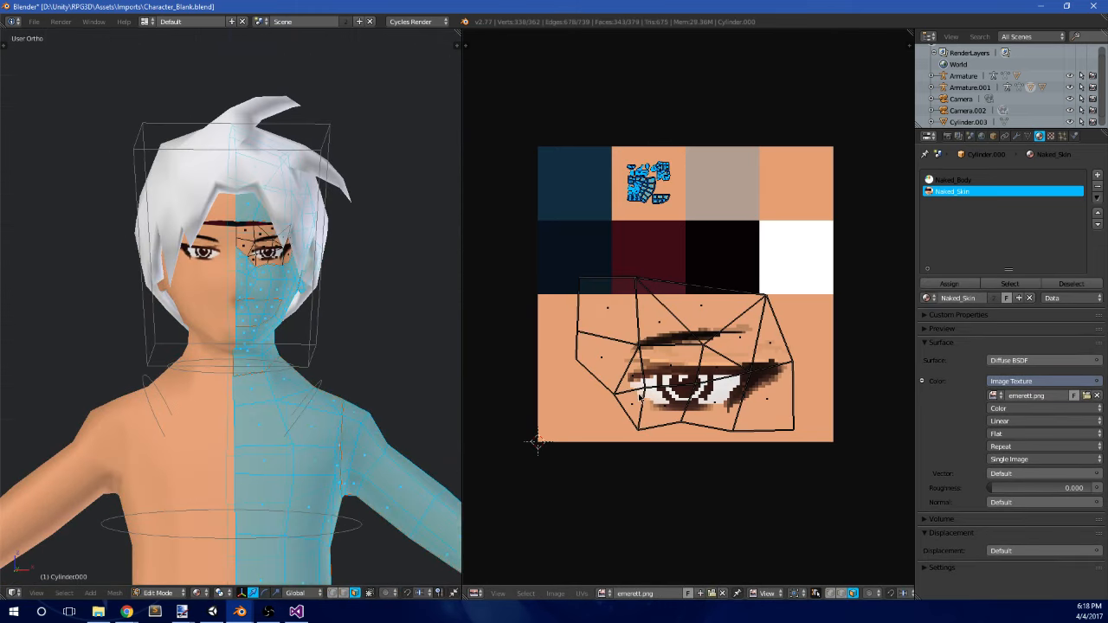
key(a)
key(b)
drag(551, 445, 836, 265)
key(g)
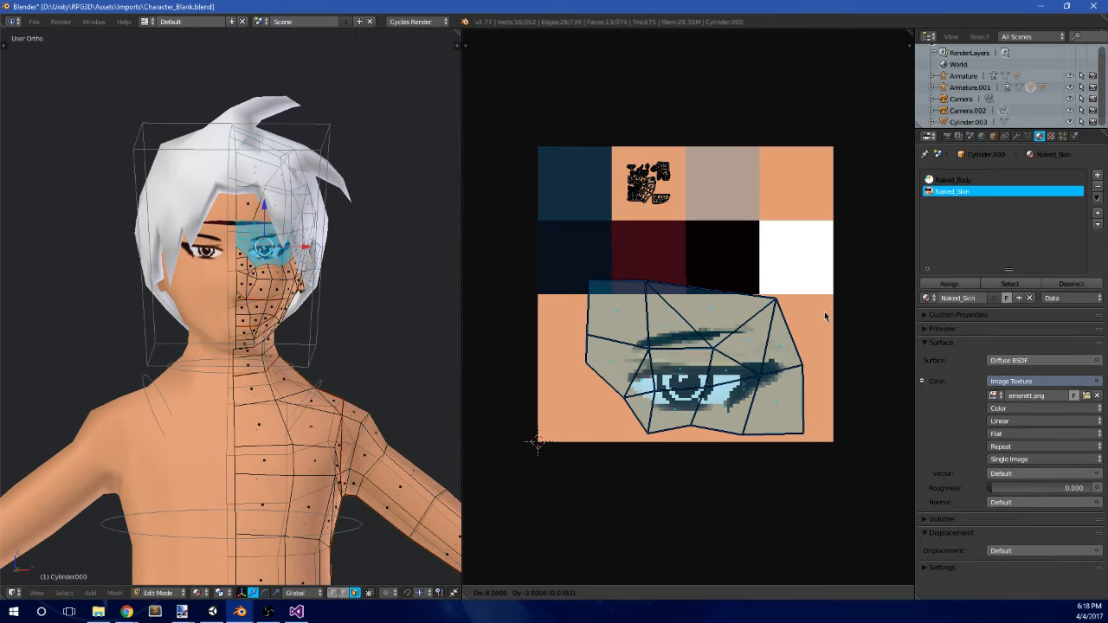
click(825, 314)
key(r)
click(849, 336)
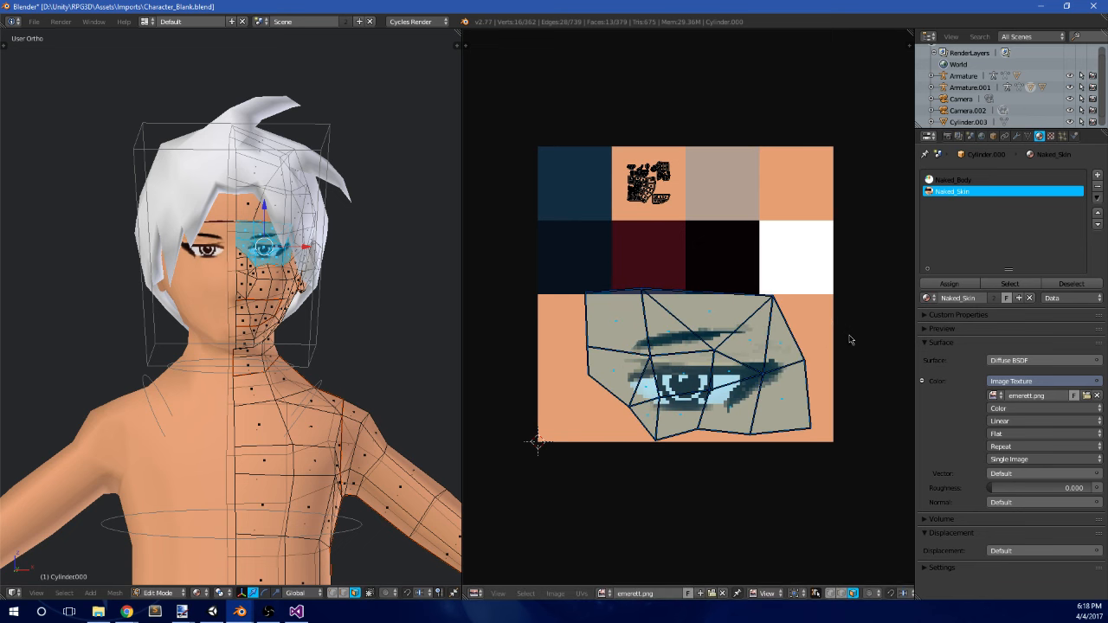
- Scale the eye-area UV island down to fit within the lower skin-coloured area and fine-tune its rotation
key(s)
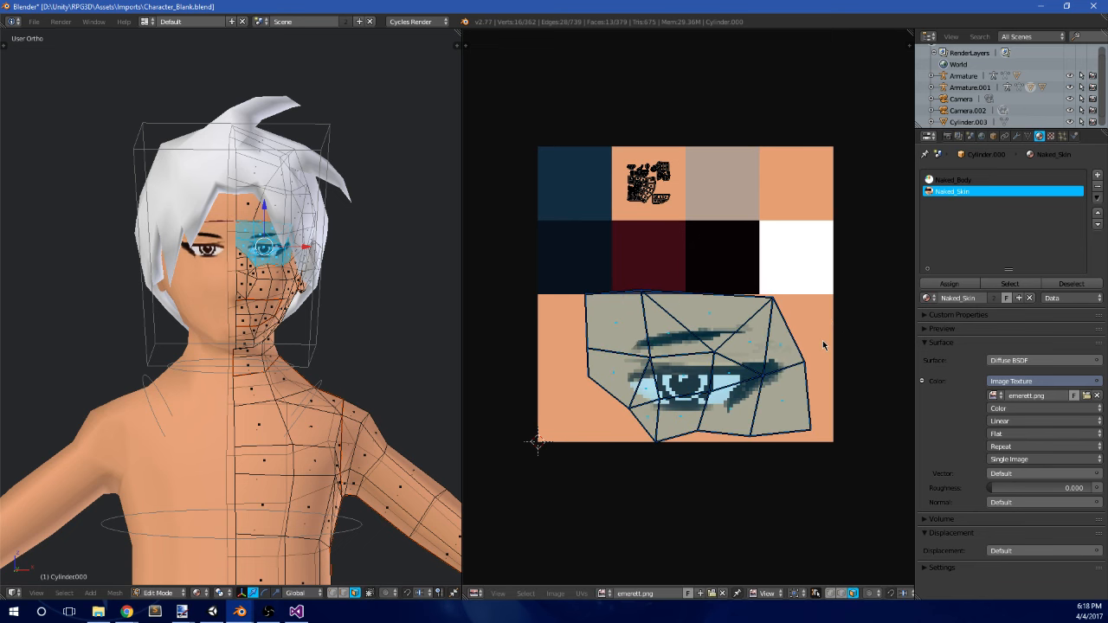
click(822, 362)
key(r)
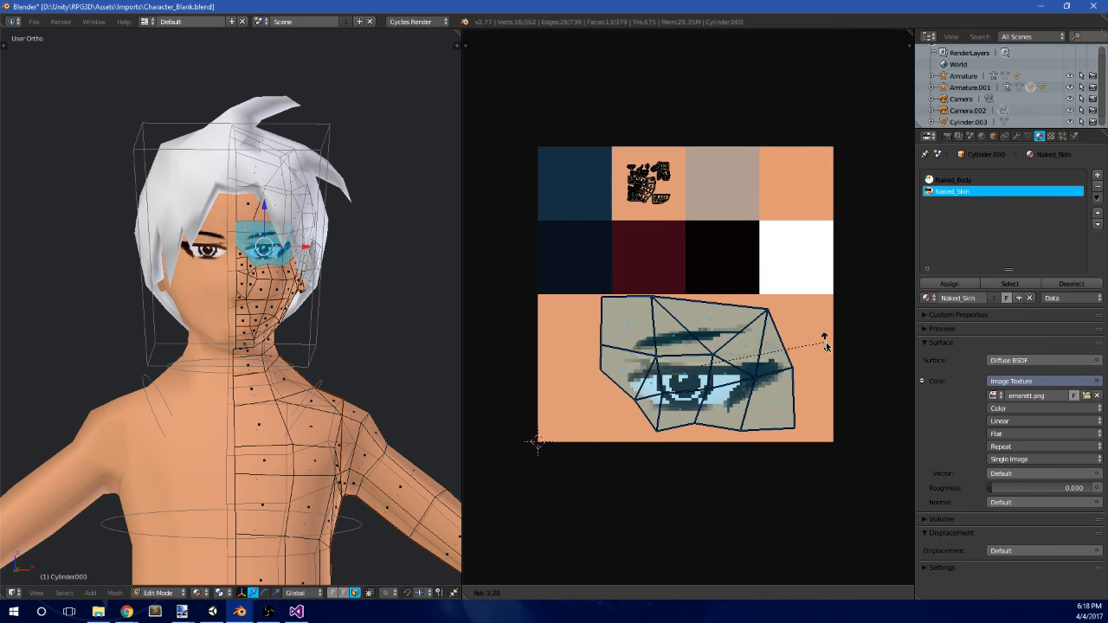
click(822, 346)
- Examine the adjusted eyes on the character's face up close, with and without the mesh displayed
key(Tab)
middle_drag(364, 327, 305, 303)
scroll(295, 290, up, 4)
middle_drag(122, 145, 185, 185)
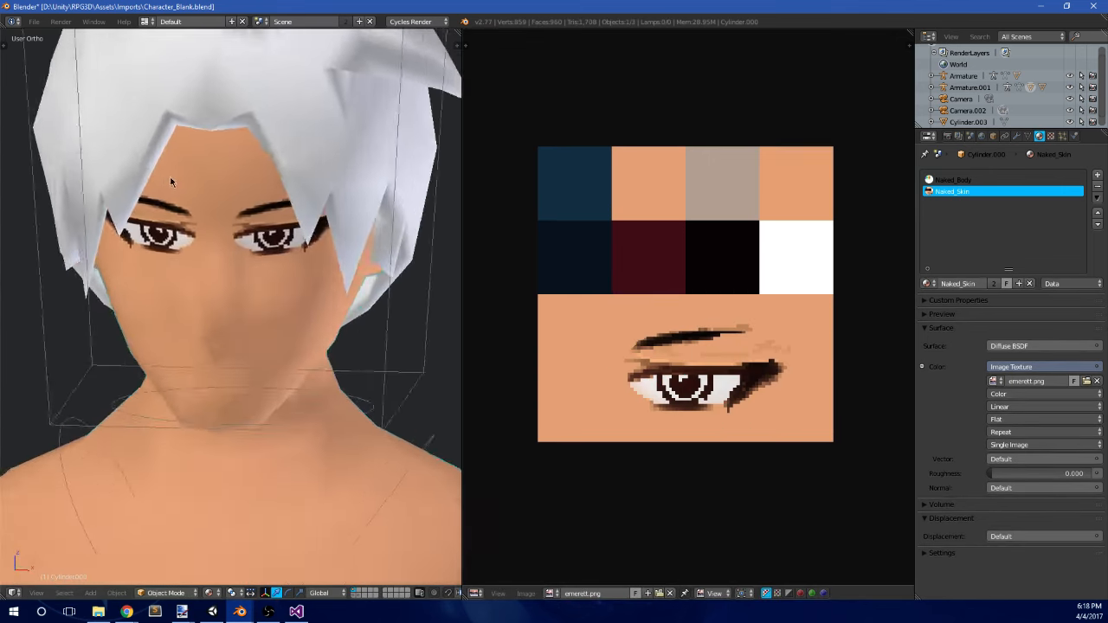
scroll(248, 245, down, 3)
middle_drag(247, 245, 270, 250)
key(Tab)
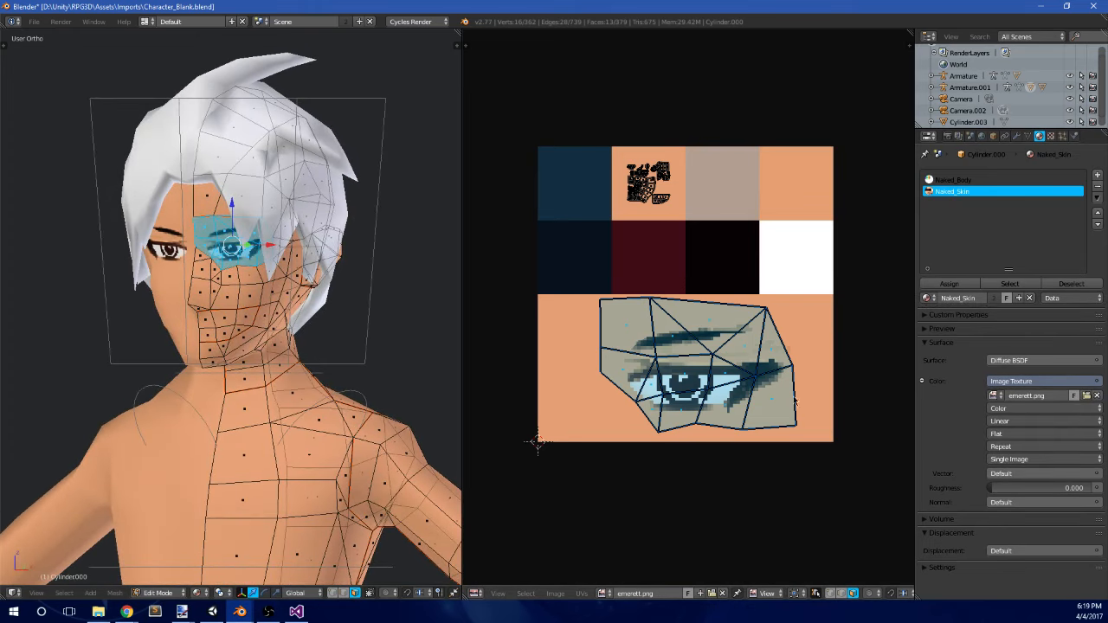
scroll(294, 355, down, 7)
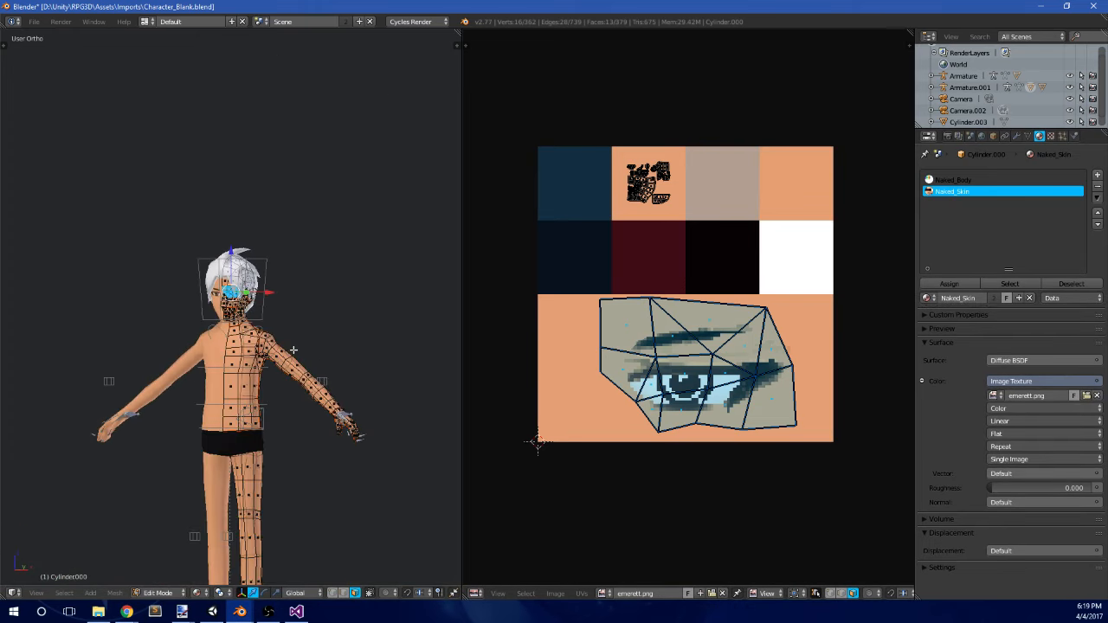
scroll(295, 260, up, 5)
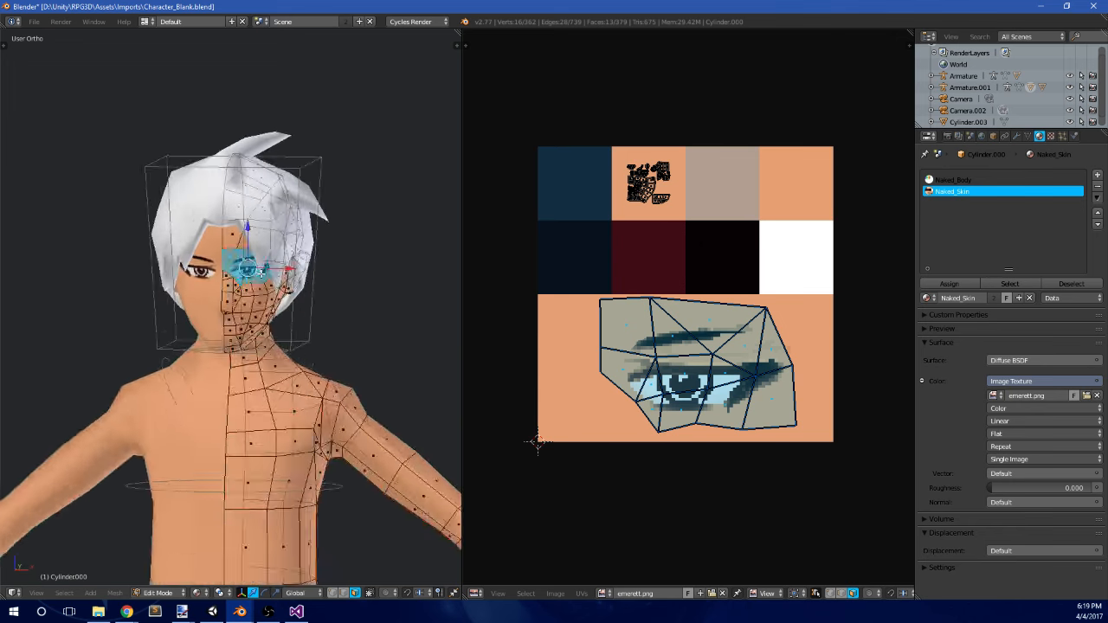
key(Tab)
scroll(297, 267, up, 3)
mouse_move(325, 241)
middle_down()
mouse_move(308, 220)
mouse_move(305, 238)
middle_up()
scroll(305, 238, up, 2)
key(Tab)
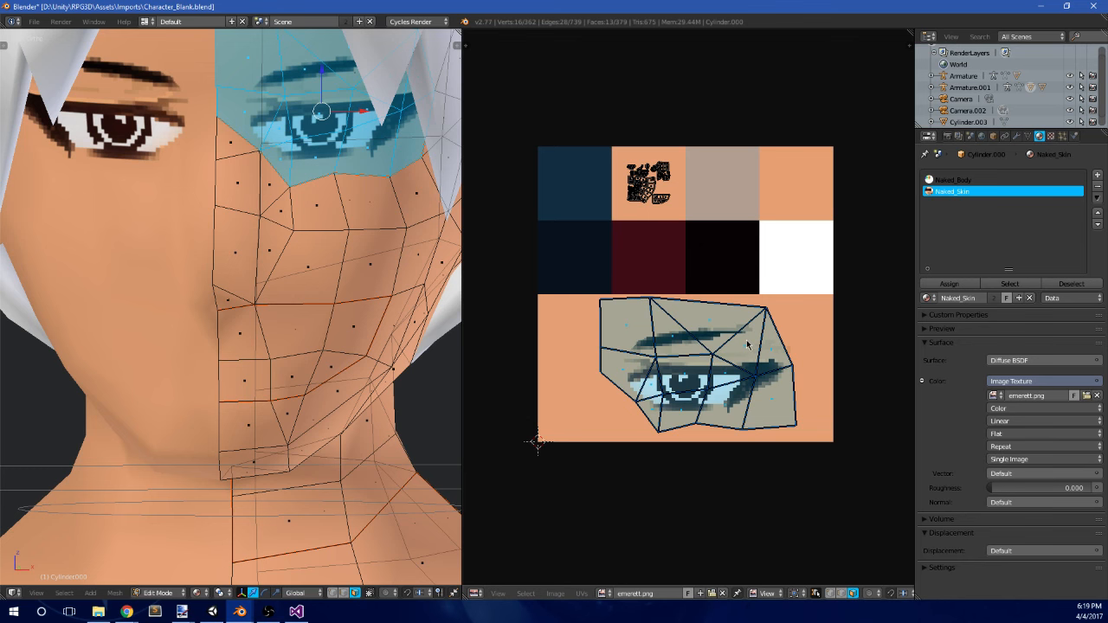
- Compare the UV layout with the textured skin and shorts on the whole figure in Object Mode
scroll(721, 357, up, 1)
scroll(722, 359, down, 4)
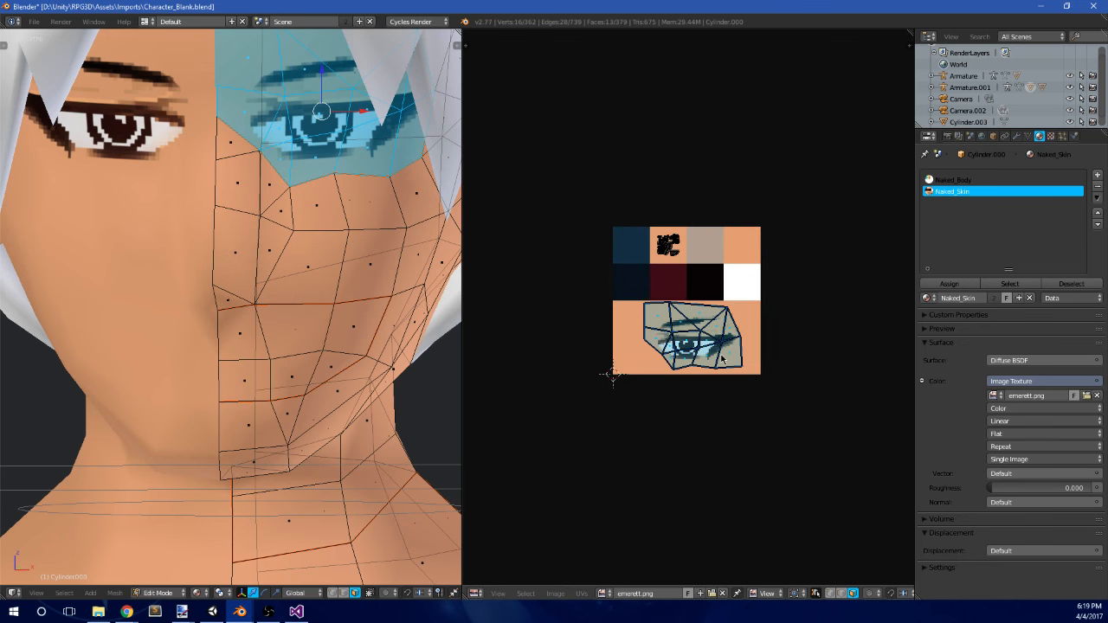
scroll(723, 360, up, 2)
scroll(723, 359, up, 1)
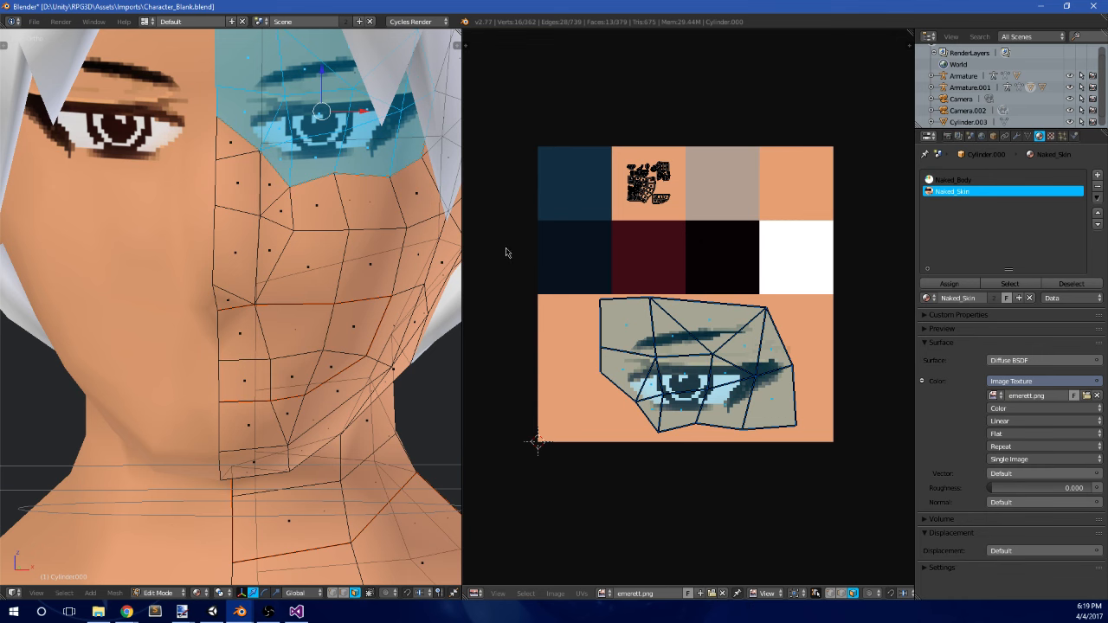
scroll(507, 253, down, 3)
scroll(343, 241, down, 9)
middle_drag(326, 318, 277, 294)
middle_drag(277, 294, 320, 299)
scroll(280, 307, down, 3)
key(Tab)
scroll(294, 299, up, 3)
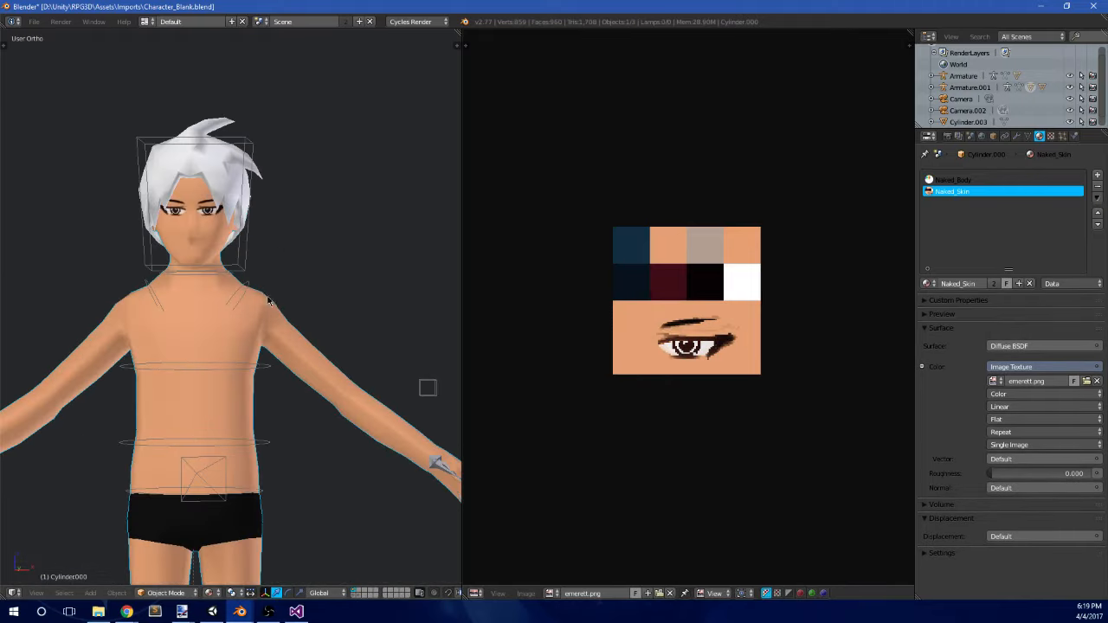
- Check the face up close from the front and at an angle against the eye-area UV island
shift+middle_drag(187, 199, 232, 251)
scroll(232, 251, up, 6)
shift+middle_drag(314, 256, 233, 335)
key(Tab)
key(Tab)
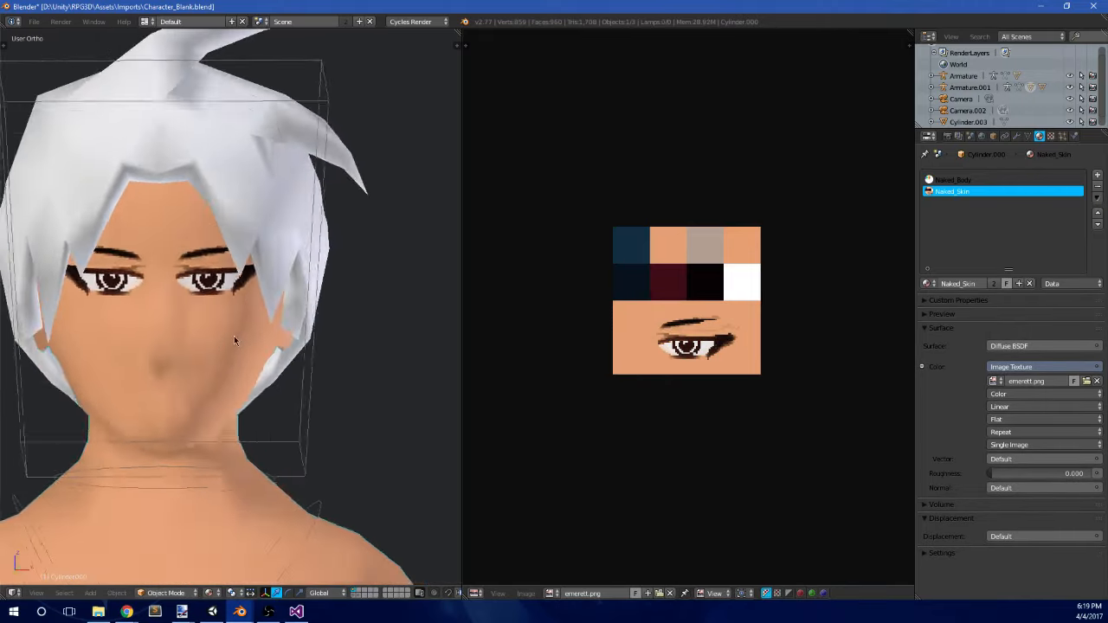
key(Tab)
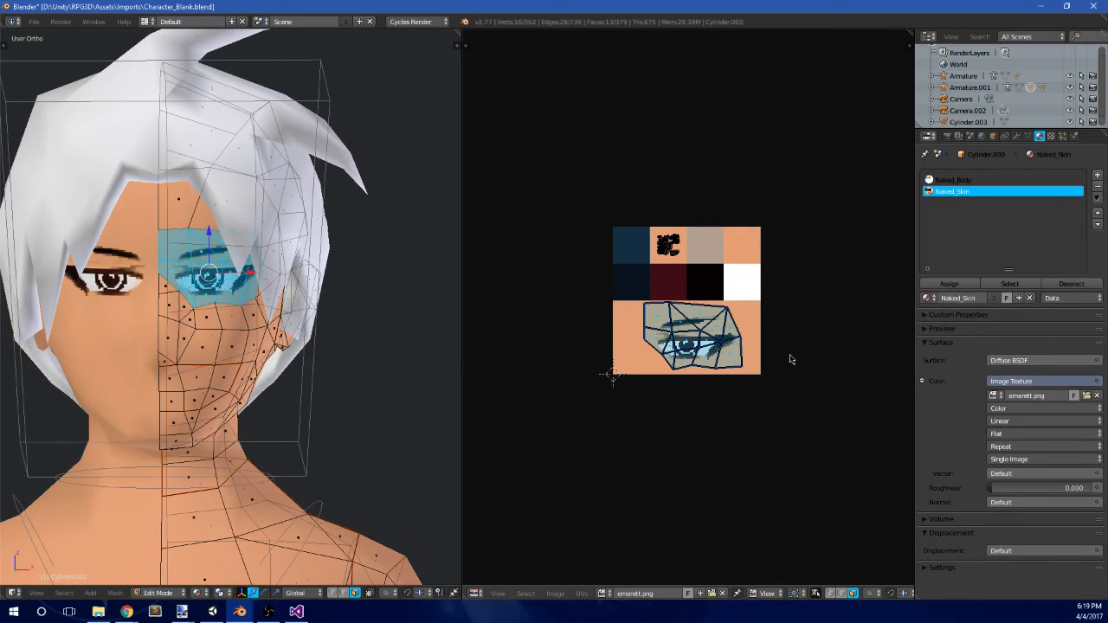
middle_drag(303, 339, 430, 319)
shift+middle_drag(169, 322, 238, 317)
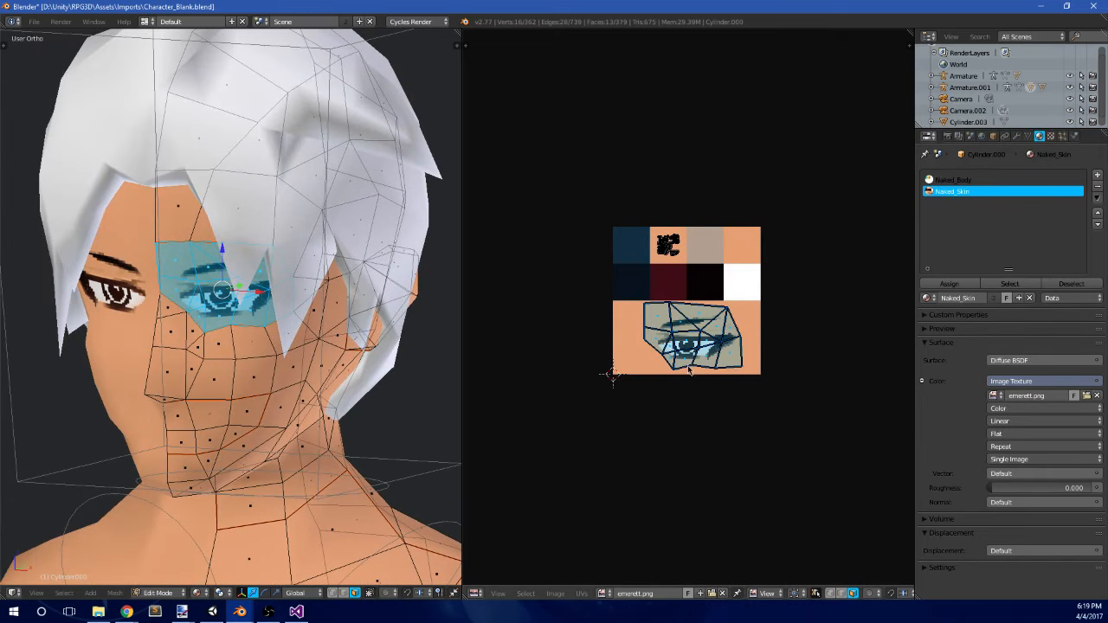
scroll(689, 370, up, 5)
scroll(770, 260, down, 5)
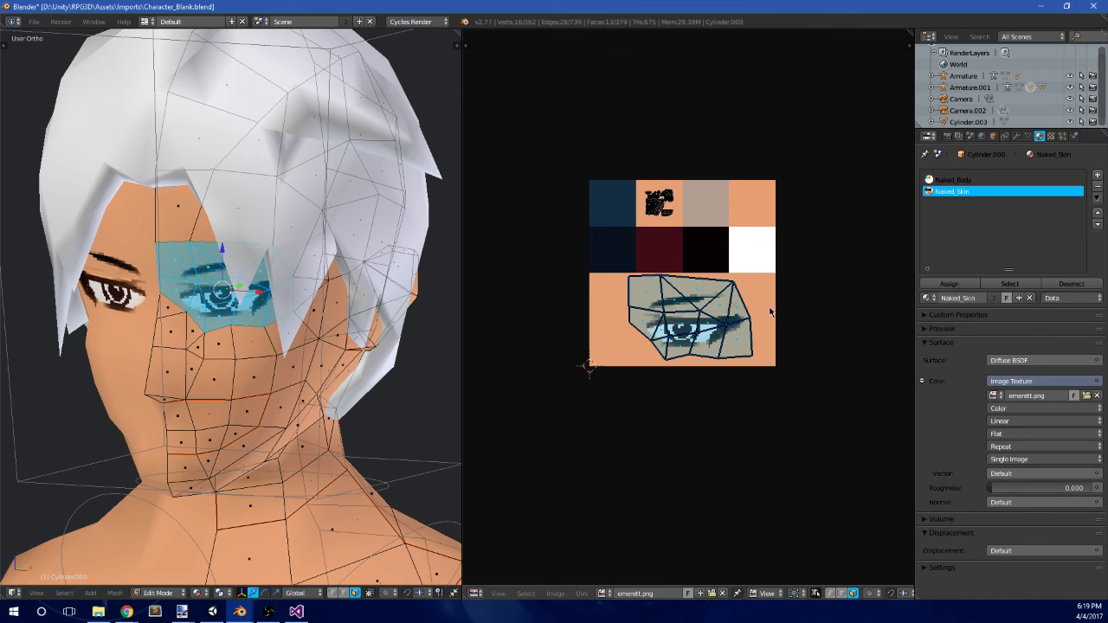
- Select only the tiny UV island on the black swatch and check its faces at the shorts on the model
key(ctrl+i)
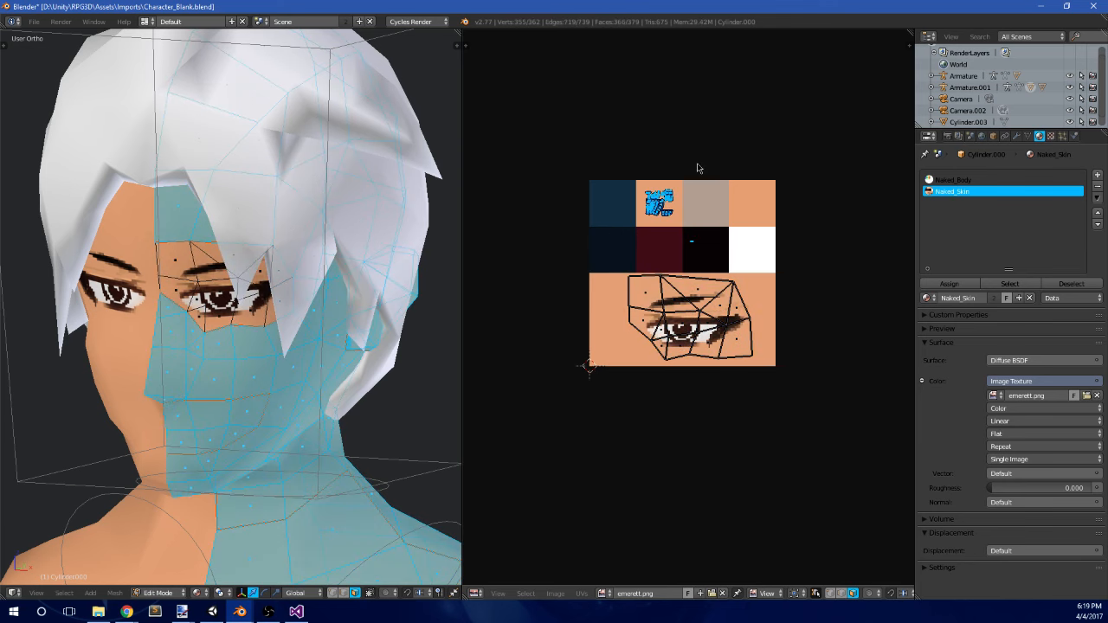
key(a)
key(b)
drag(702, 158, 717, 234)
key(a)
key(b)
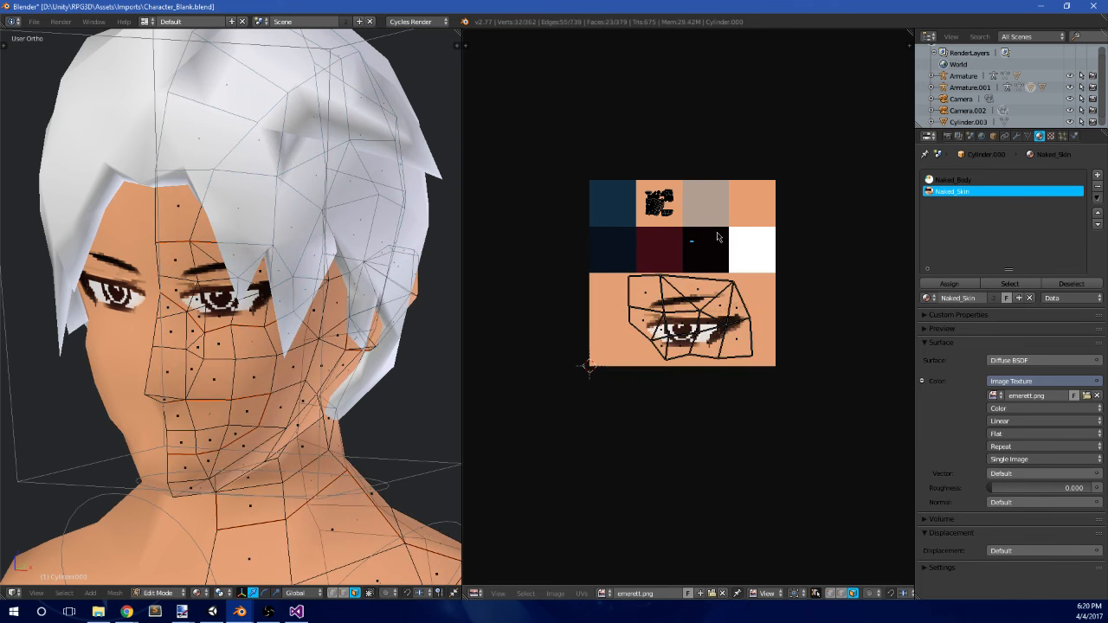
key(g)
click(706, 241)
scroll(731, 264, down, 4)
scroll(232, 447, down, 4)
scroll(232, 447, down, 1)
shift+middle_drag(232, 448, 244, 258)
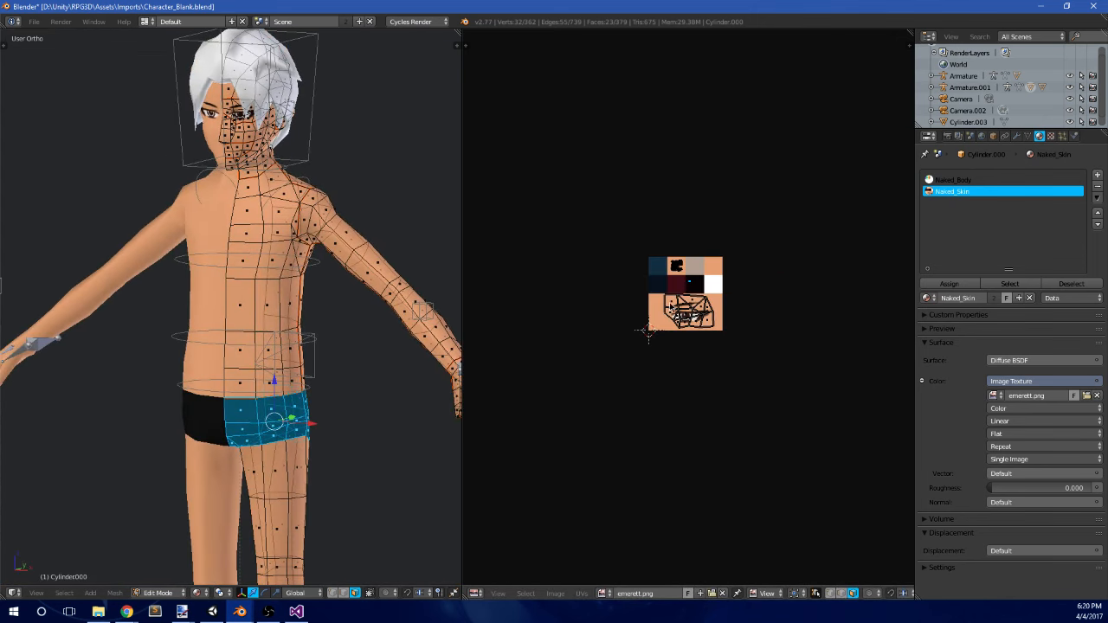
scroll(694, 293, up, 6)
scroll(286, 362, down, 1)
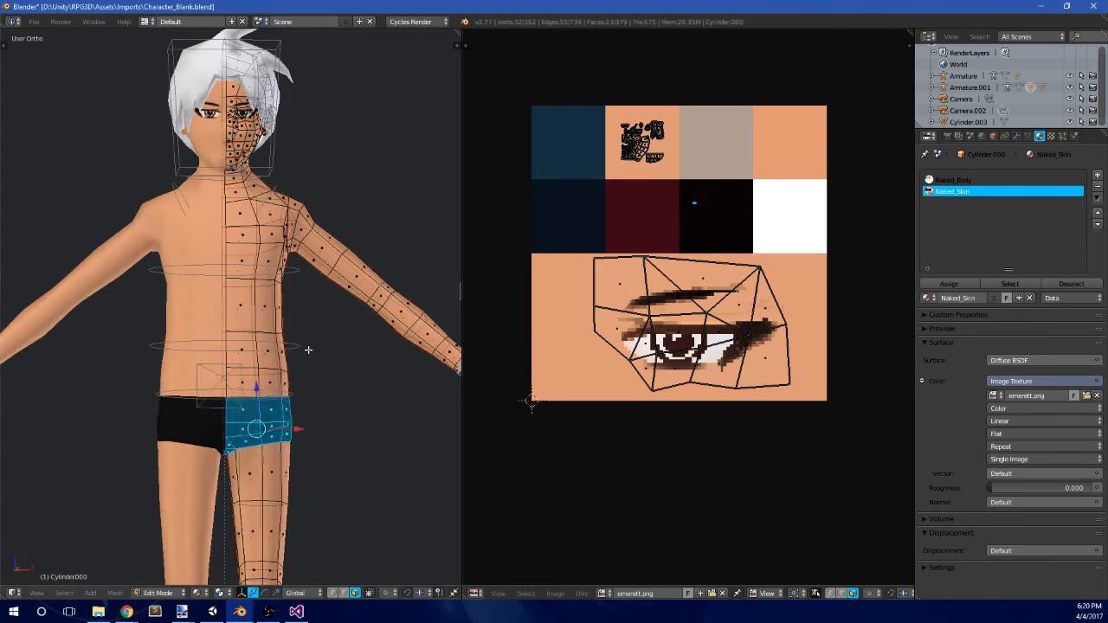
- Deselect everything and inspect the textured character from the side and front
key(a)
scroll(356, 346, down, 2)
middle_drag(355, 346, 293, 332)
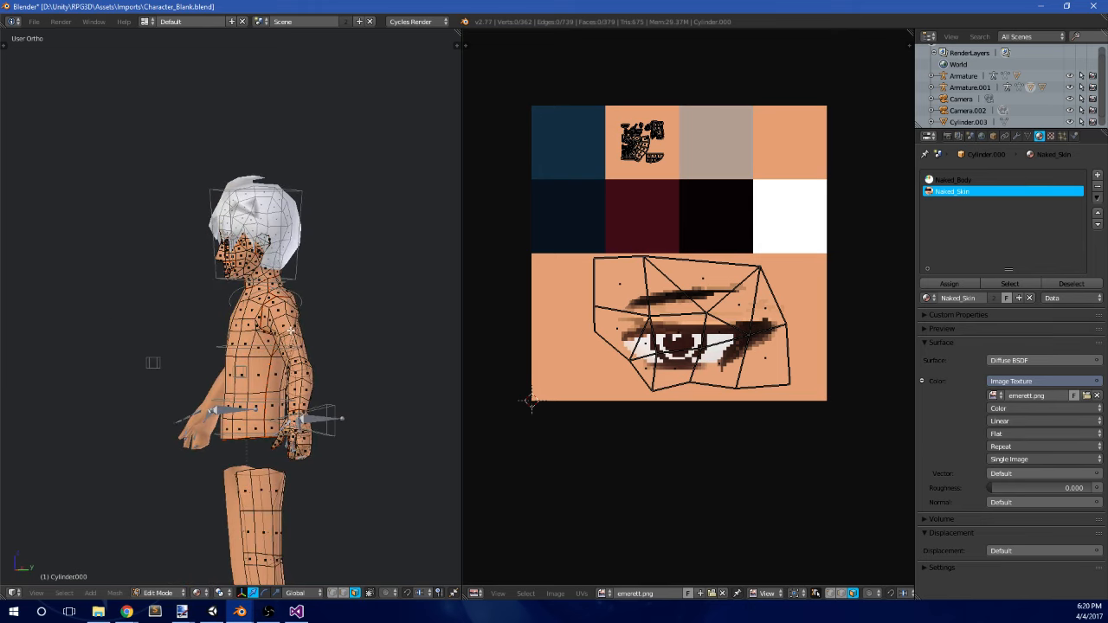
middle_drag(283, 308, 309, 307)
scroll(310, 299, up, 4)
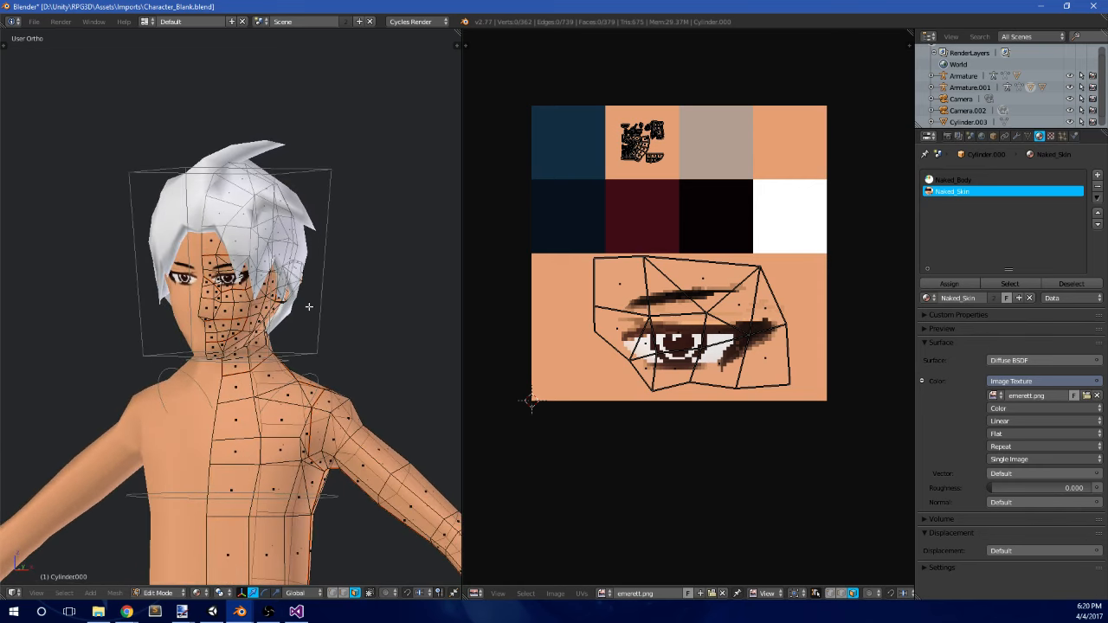
scroll(743, 283, up, 2)
scroll(743, 283, down, 2)
- Switch to emerett.png in paint.net, pick the white swatch as the primary colour, and activate the Paint Bucket
click(196, 614)
click(208, 561)
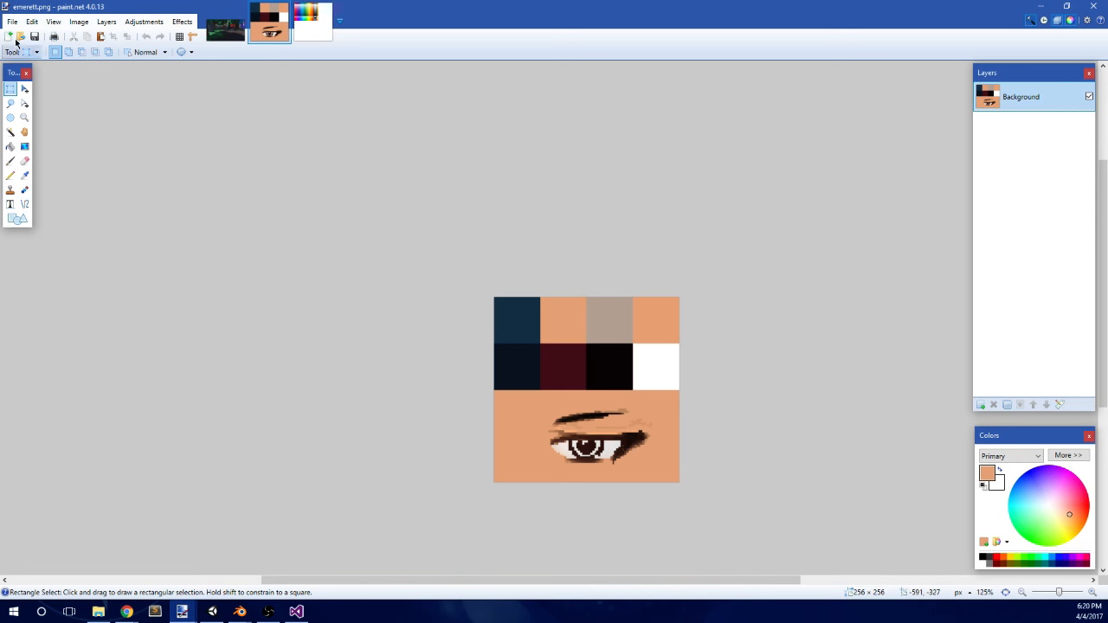
ctrl+scroll(525, 367, up, 3)
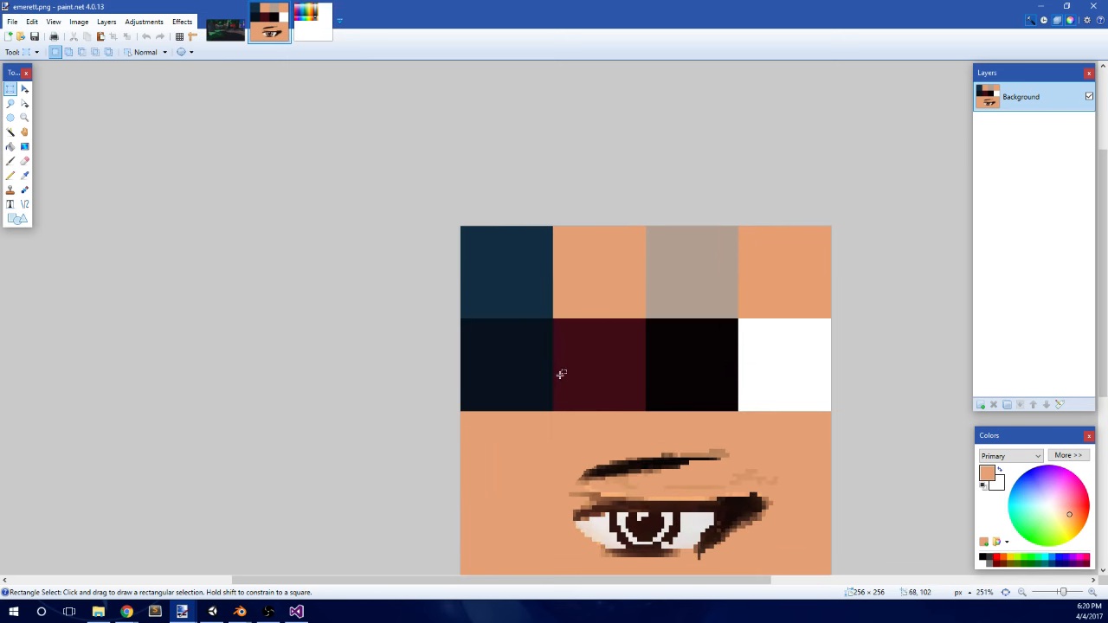
ctrl+scroll(827, 433, down, 1)
ctrl+scroll(780, 426, up, 2)
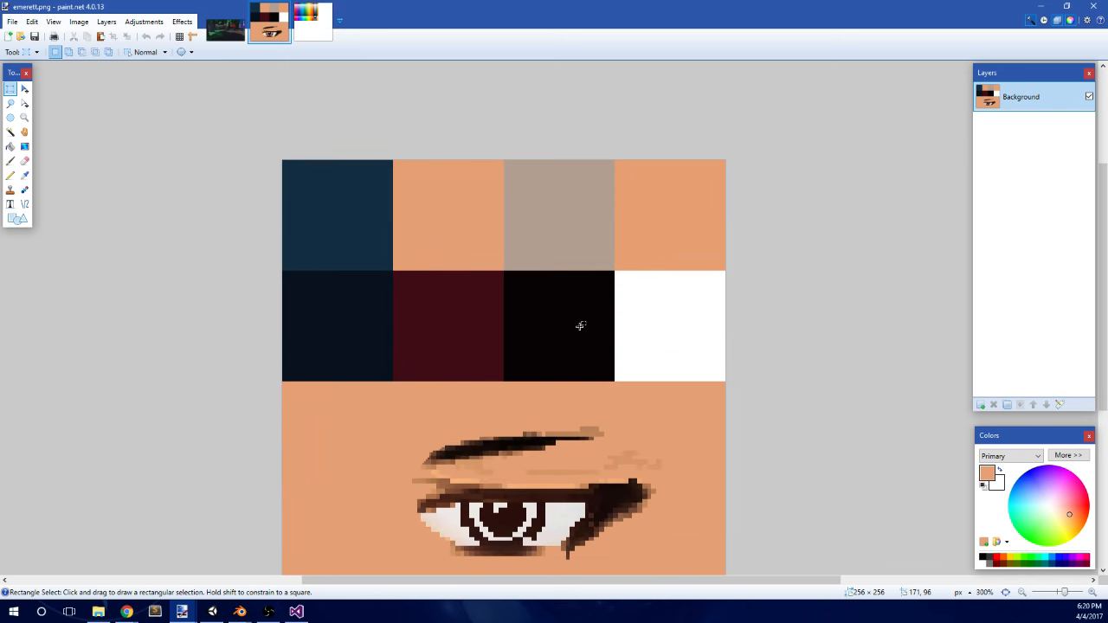
key(k)
click(713, 332)
key(f)
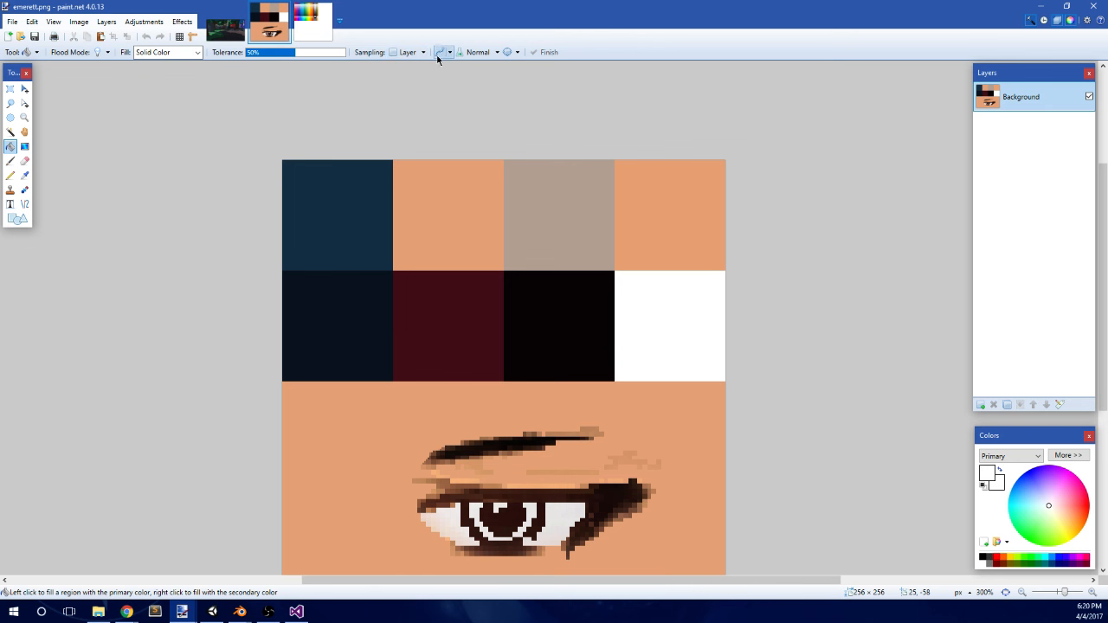
- Fill all the colour swatches above the eye with white
click(459, 330)
click(530, 222)
key(Return)
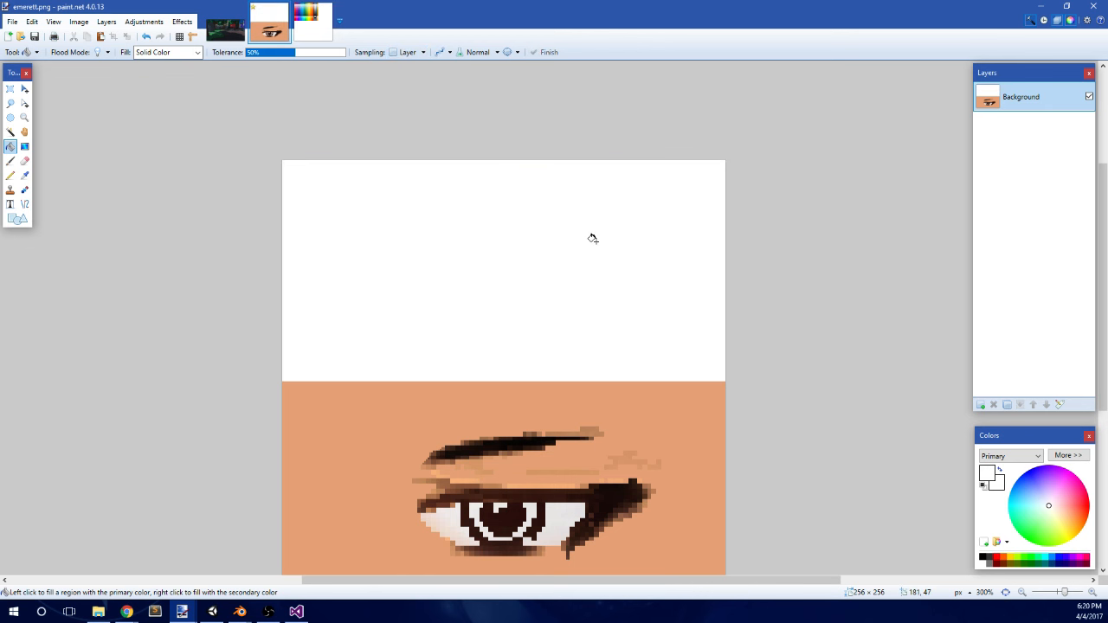
ctrl+scroll(591, 237, down, 2)
click(12, 21)
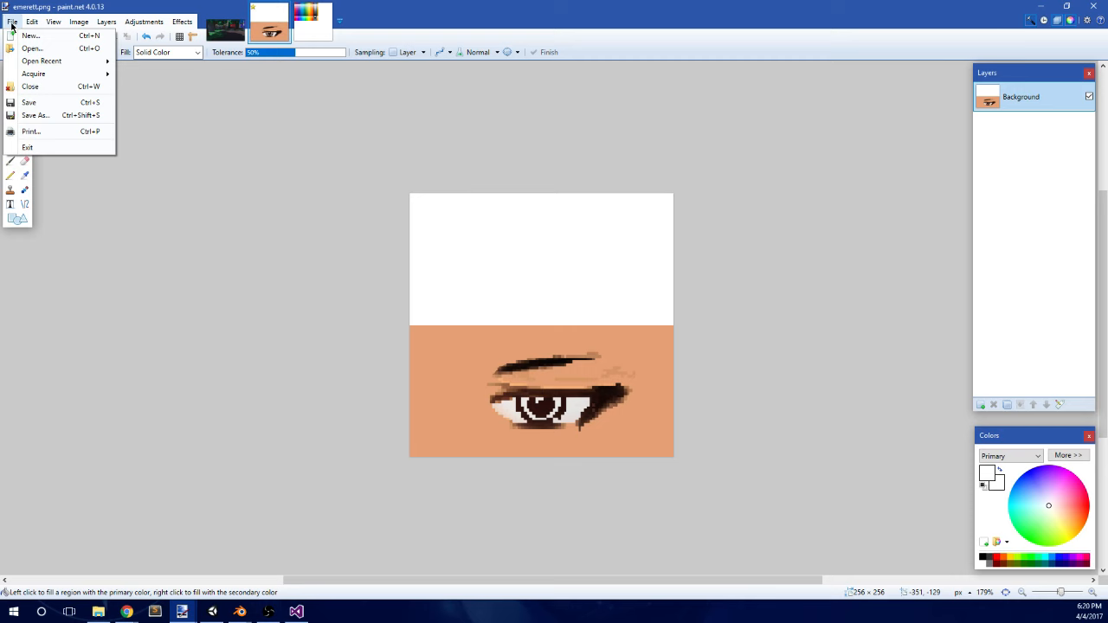
click(46, 113)
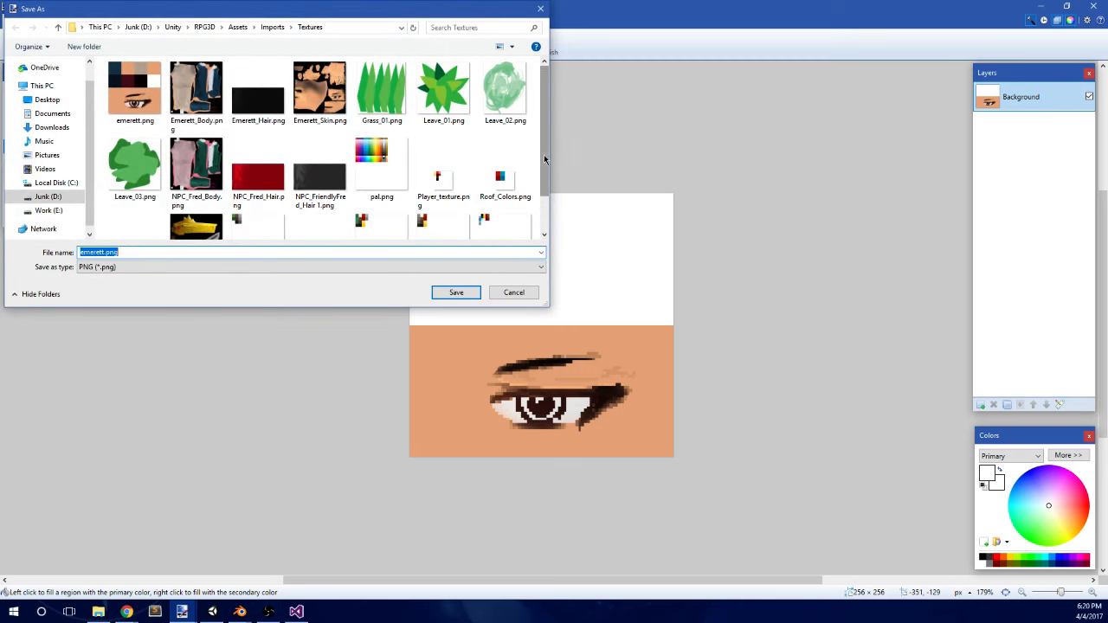
mouse_move(547, 156)
mouse_down()
mouse_move(544, 195)
mouse_move(545, 159)
mouse_move(545, 196)
mouse_move(543, 174)
mouse_up()
click(521, 294)
- Try filling the skin-coloured background around the eye with white, and undo the fill
ctrl+scroll(503, 462, up, 3)
click(466, 413)
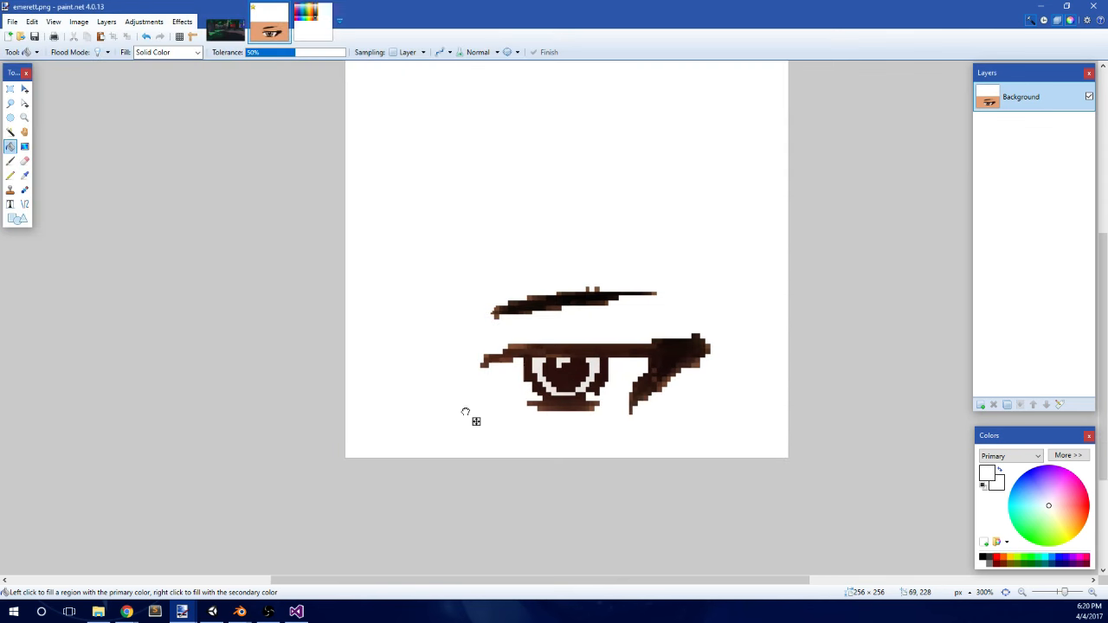
key(ctrl+z)
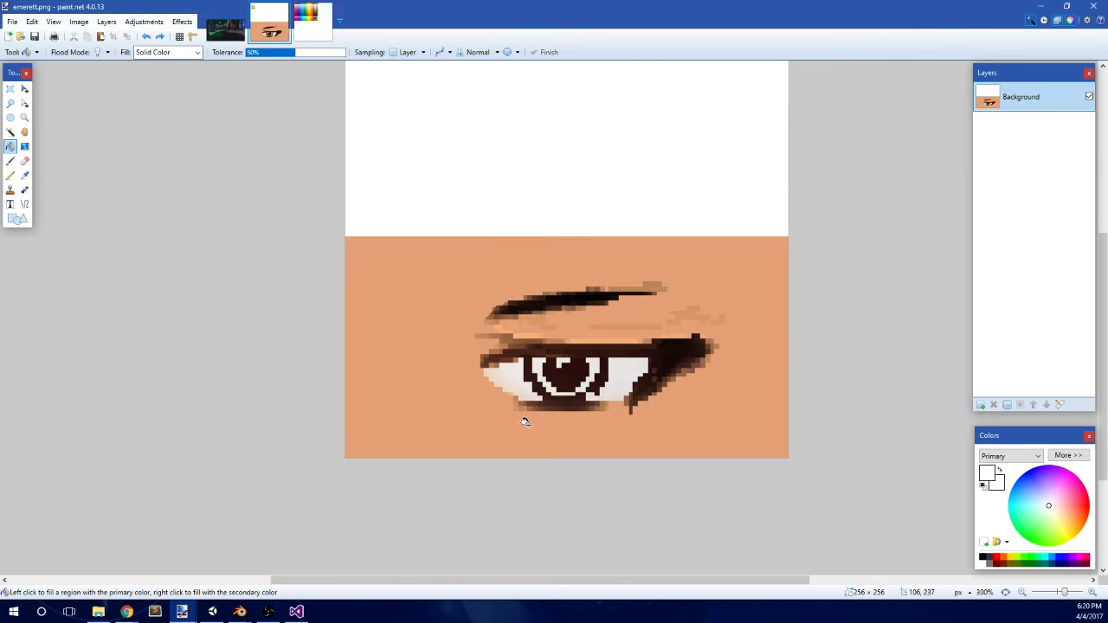
ctrl+scroll(522, 418, up, 3)
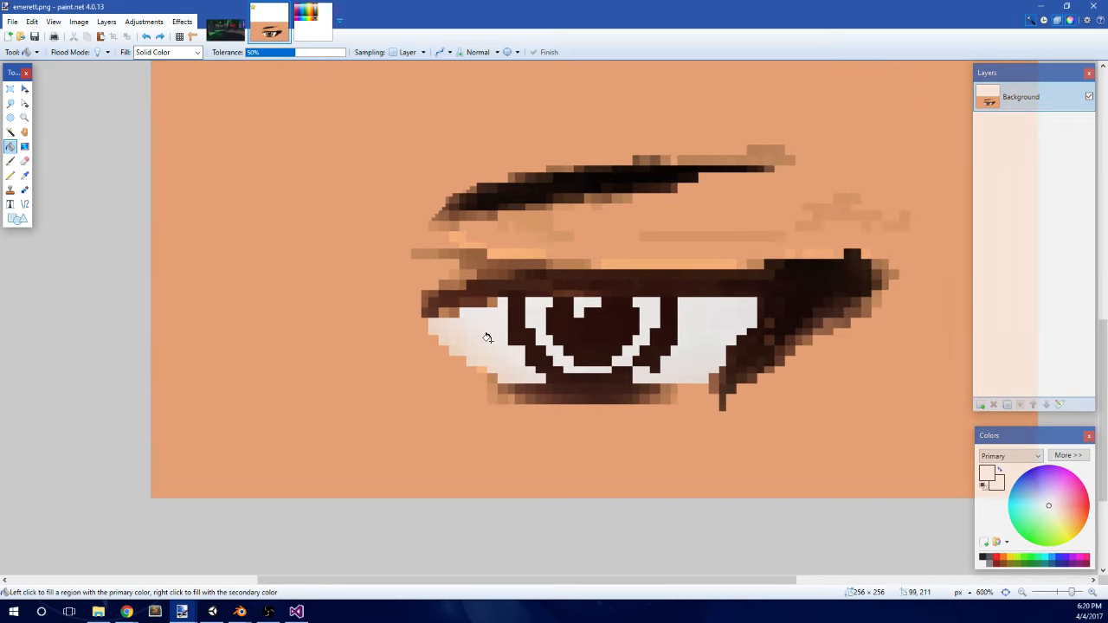
ctrl+scroll(450, 335, down, 5)
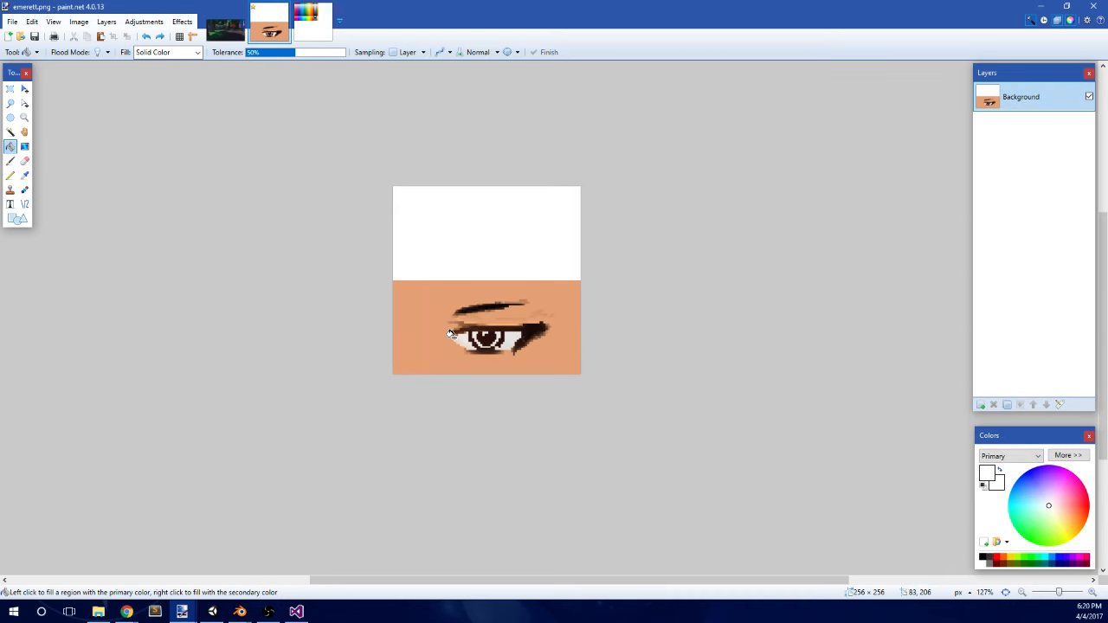
scroll(450, 334, up, 2)
scroll(461, 353, down, 1)
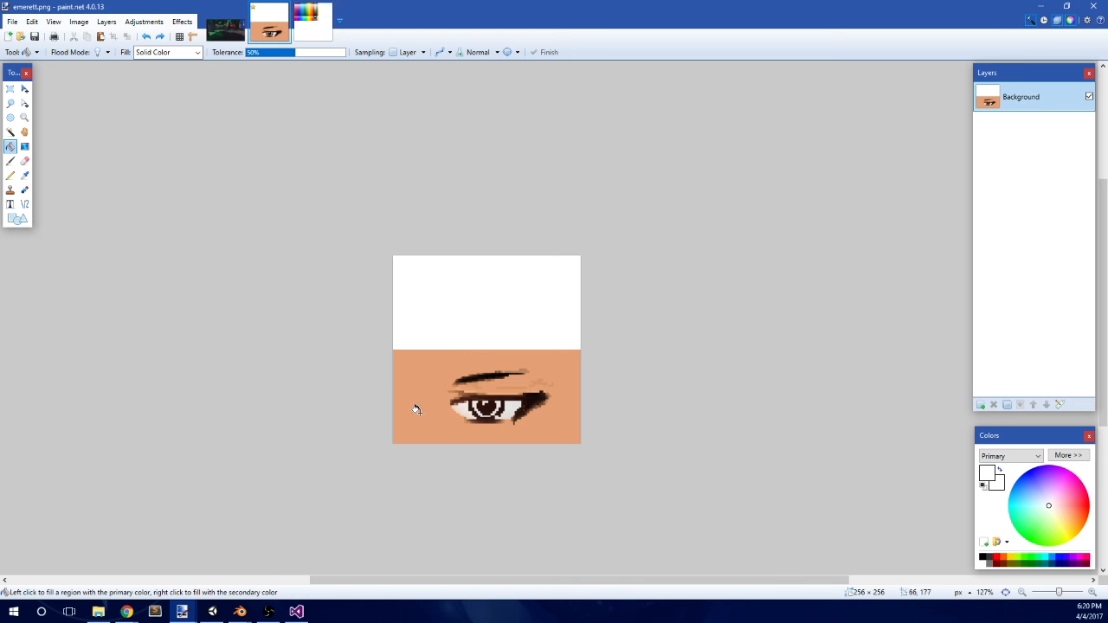
click(240, 611)
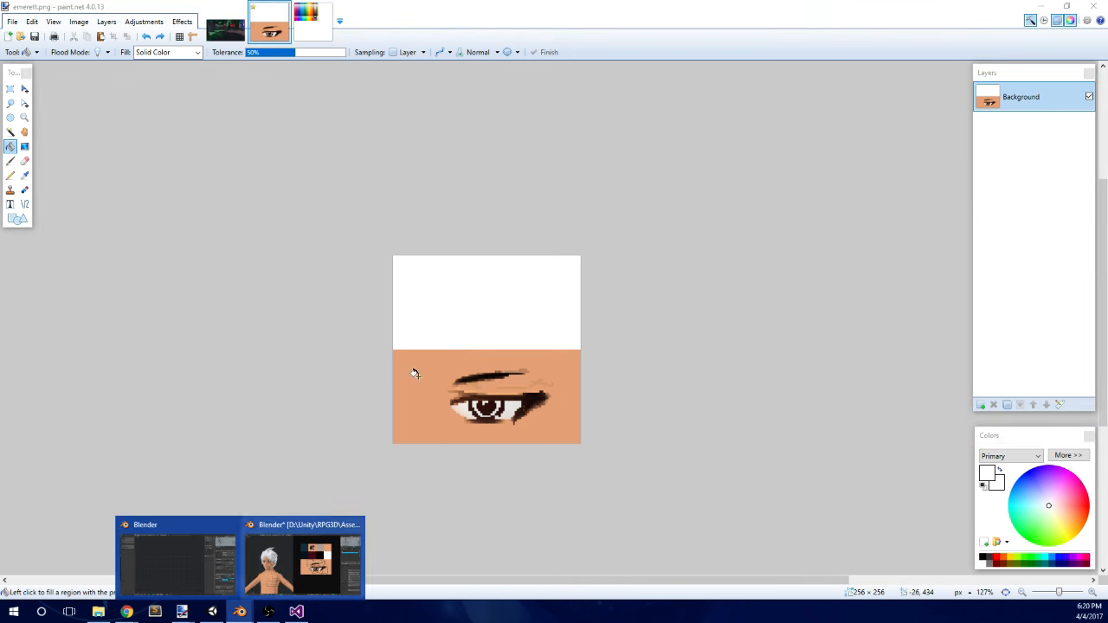
click(682, 6)
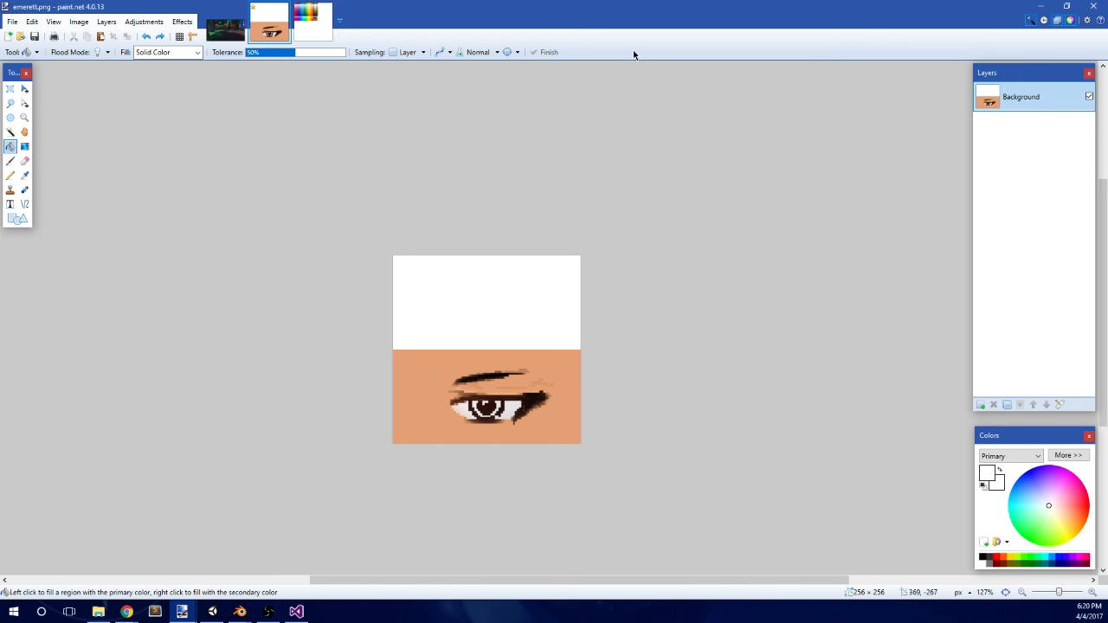
- Try deleting the skin-coloured background around the eye with a Magic Wand selection at 50% tolerance, and undo the deletion
ctrl+scroll(476, 424, up, 5)
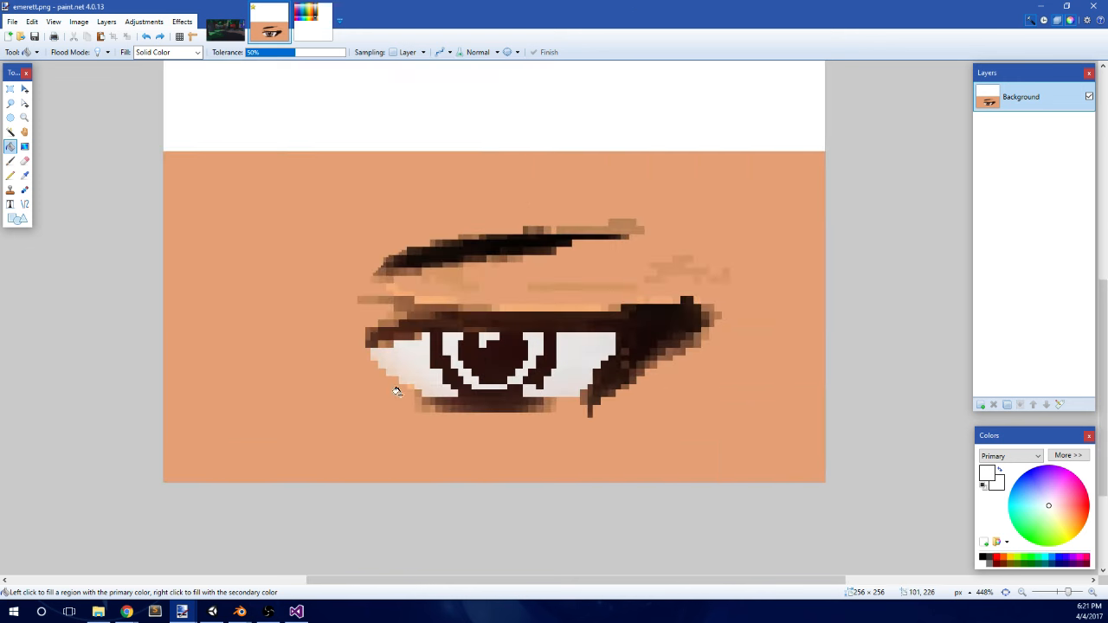
click(10, 132)
click(195, 212)
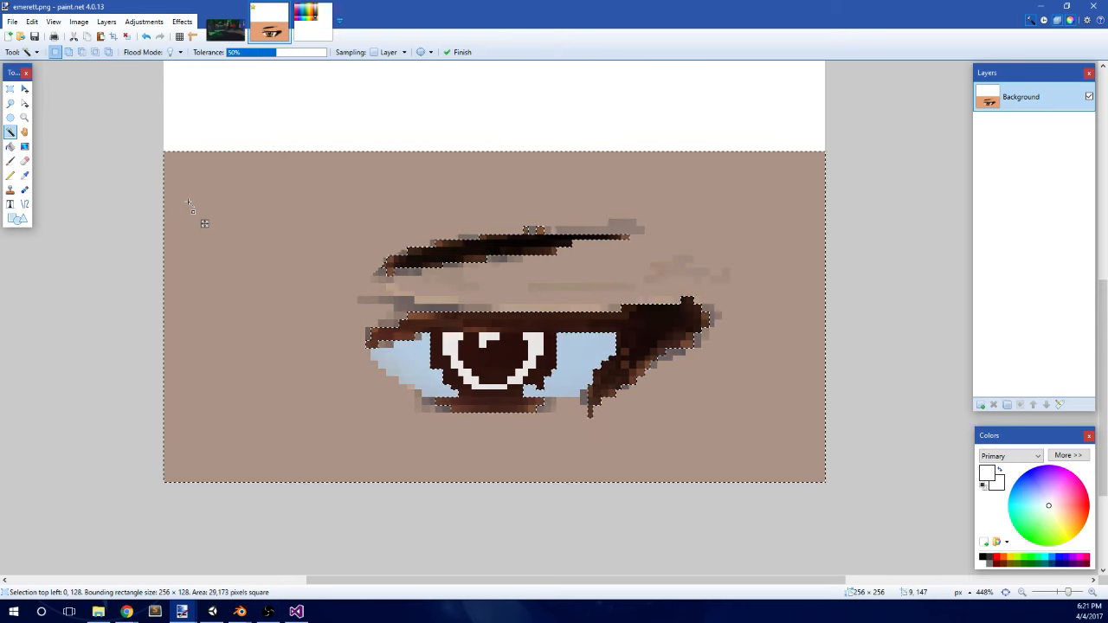
key(Delete)
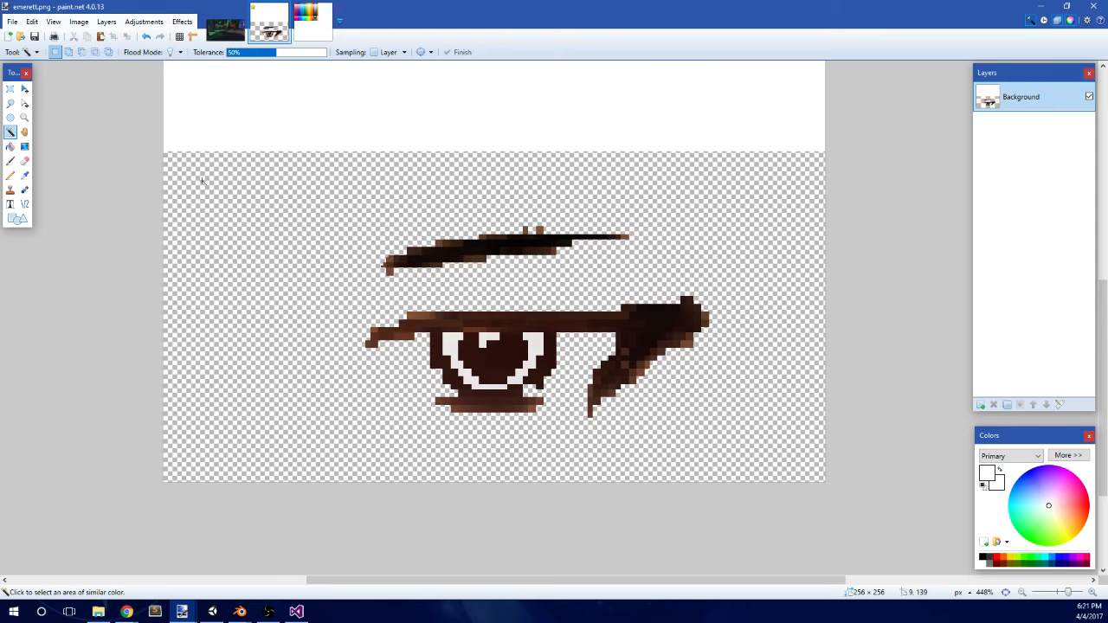
key(ctrl+z)
- Lower the Magic Wand tolerance to 41%, try deleting the skin background around the eye, and restore it
ctrl+scroll(407, 398, up, 3)
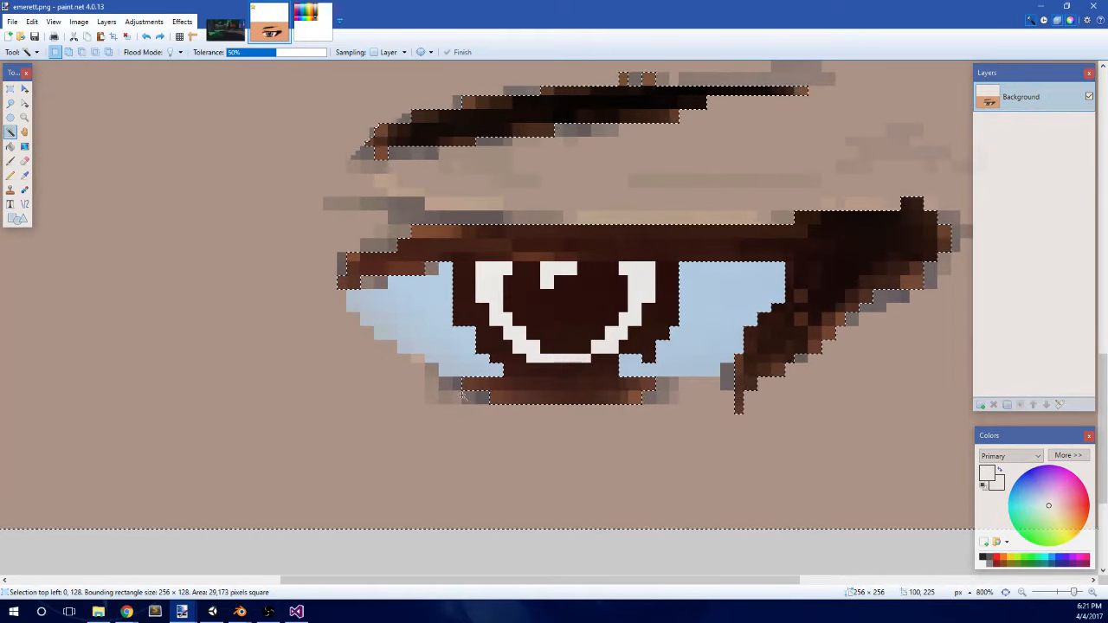
drag(276, 52, 267, 86)
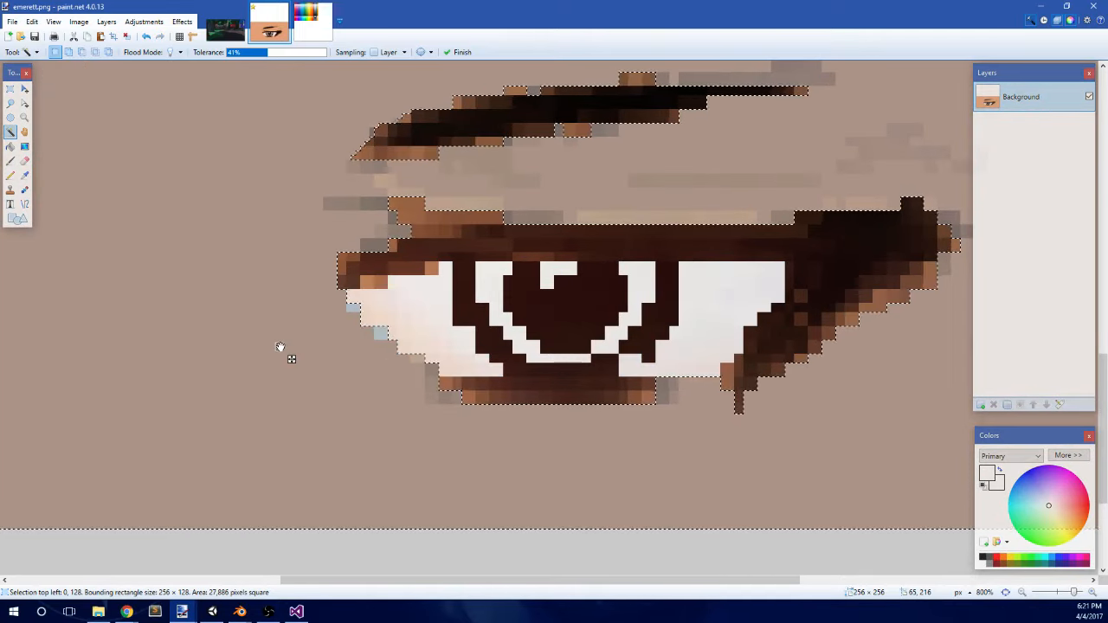
key(Delete)
ctrl+scroll(294, 338, down, 5)
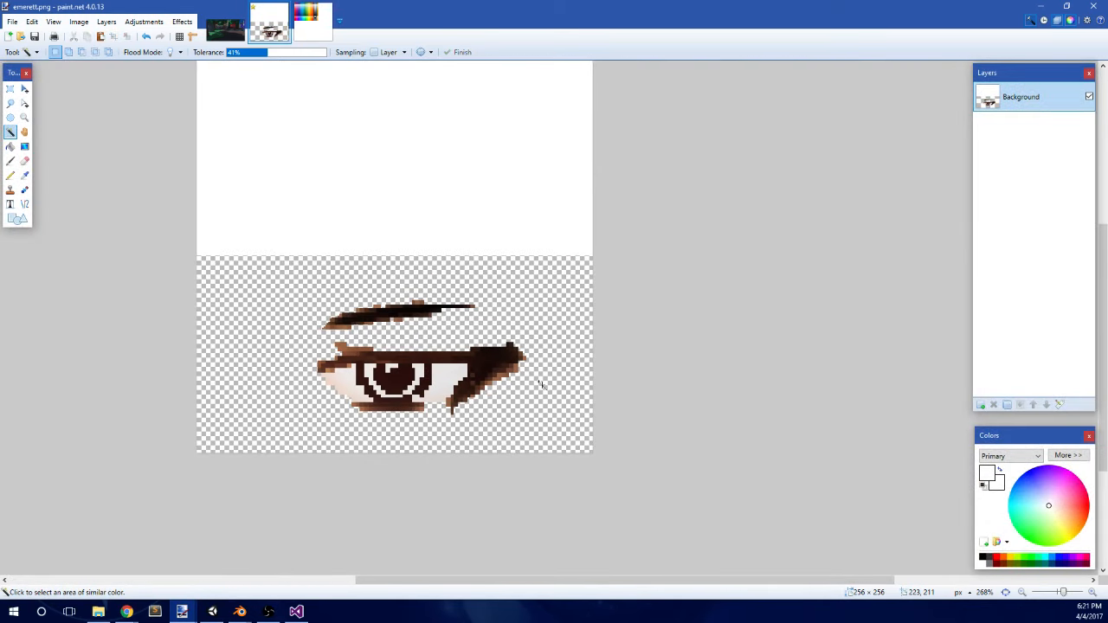
ctrl+scroll(540, 385, down, 1)
ctrl+scroll(389, 397, up, 1)
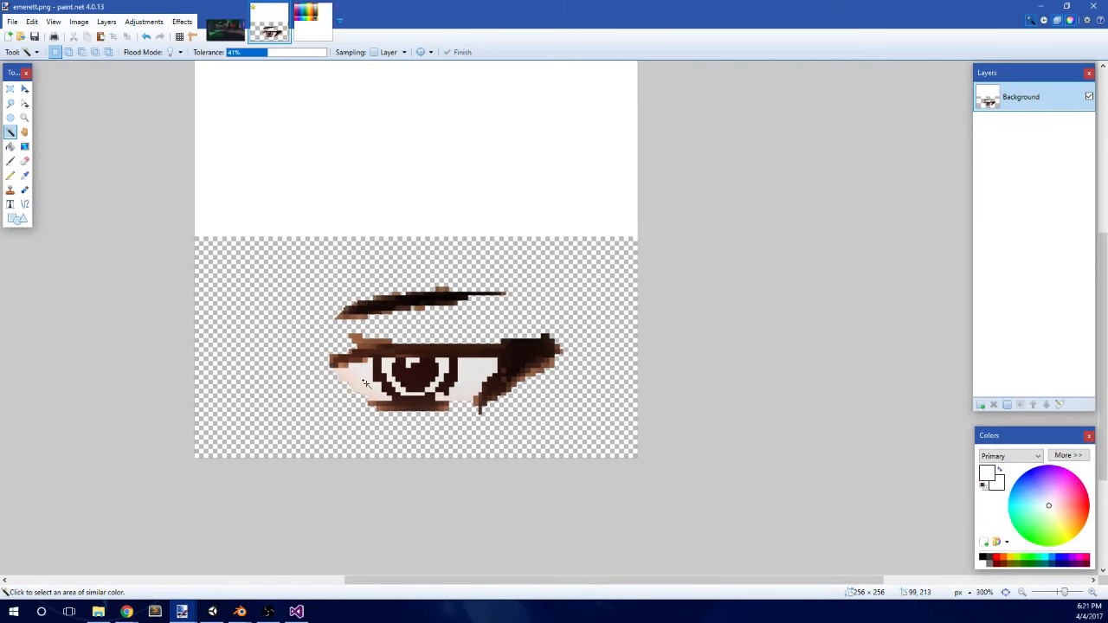
ctrl+scroll(366, 383, up, 1)
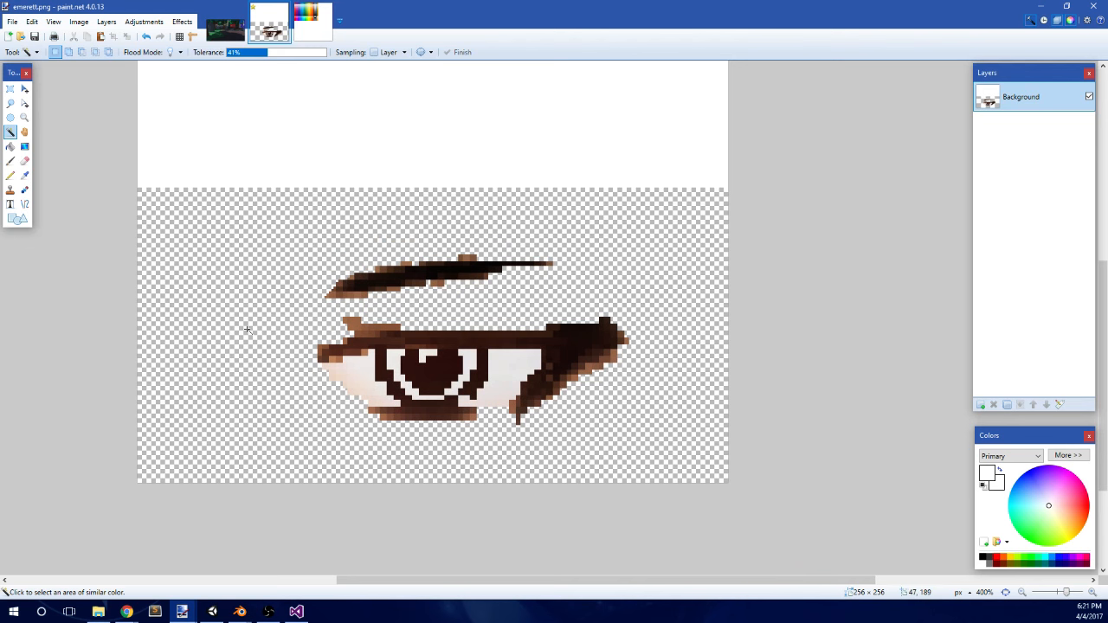
key(ctrl+d)
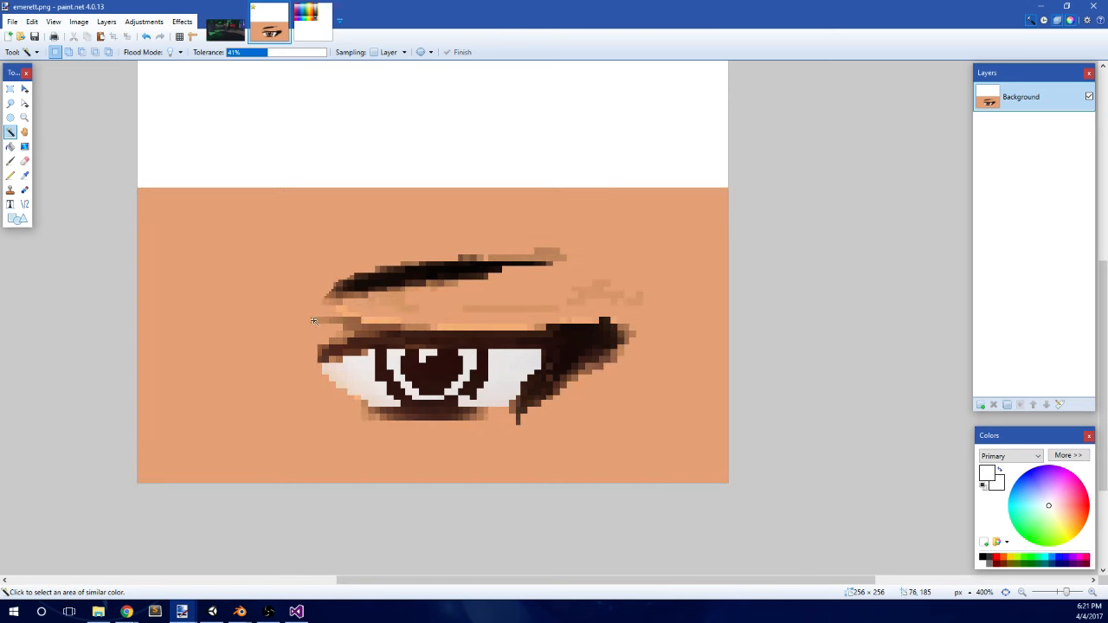
- Examine the eye drawing and the white area above it in the texture at several magnifications
scroll(381, 301, up, 1)
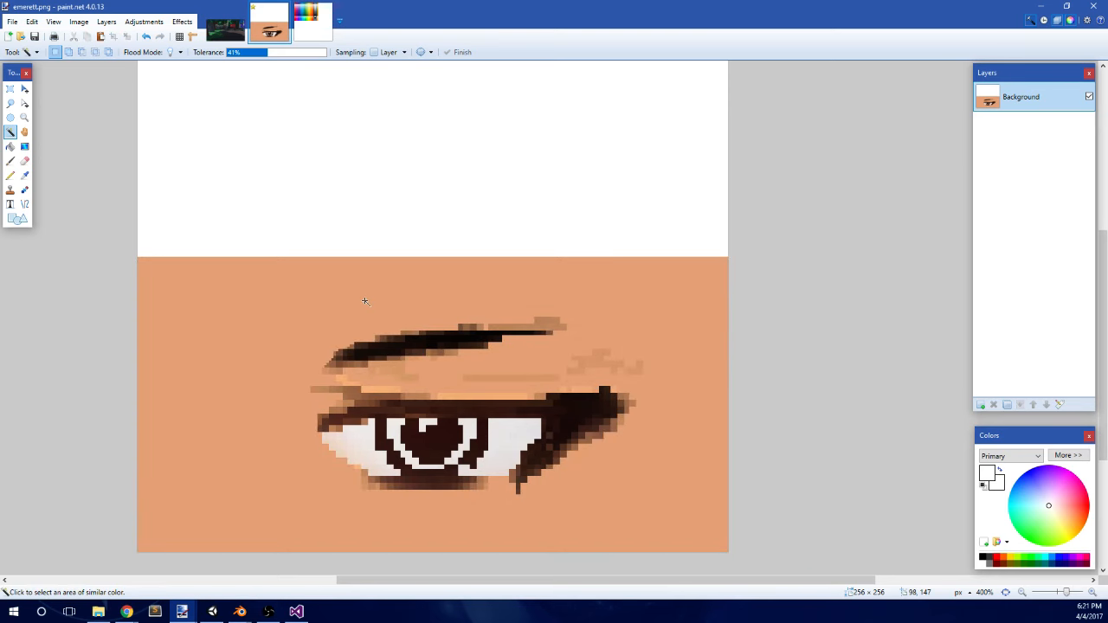
scroll(200, 256, up, 2)
ctrl+scroll(220, 285, down, 2)
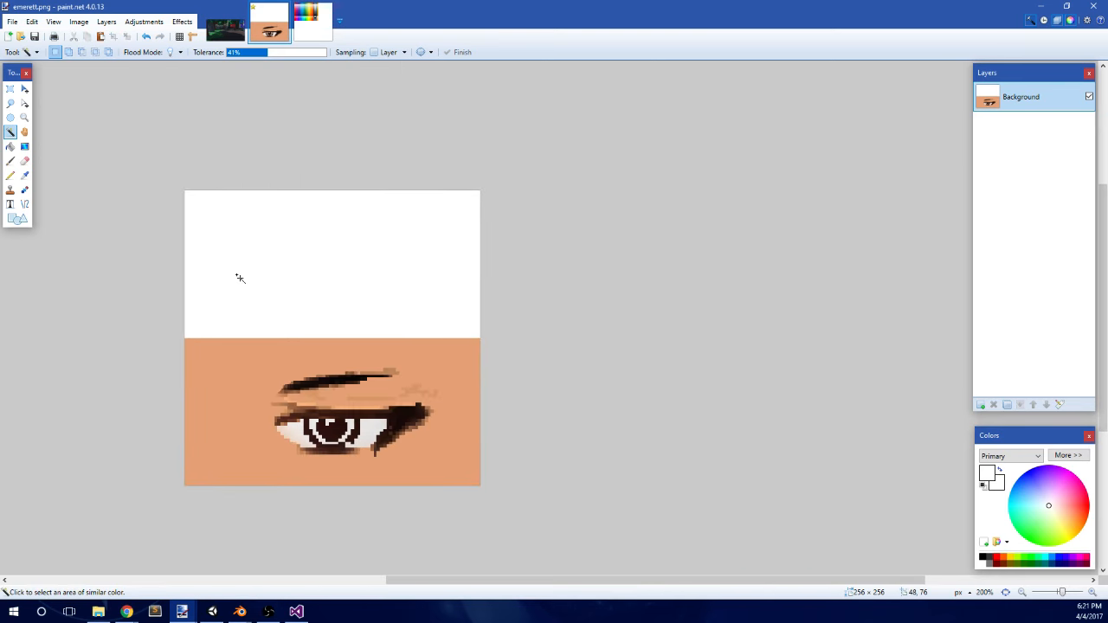
scroll(240, 278, down, 1)
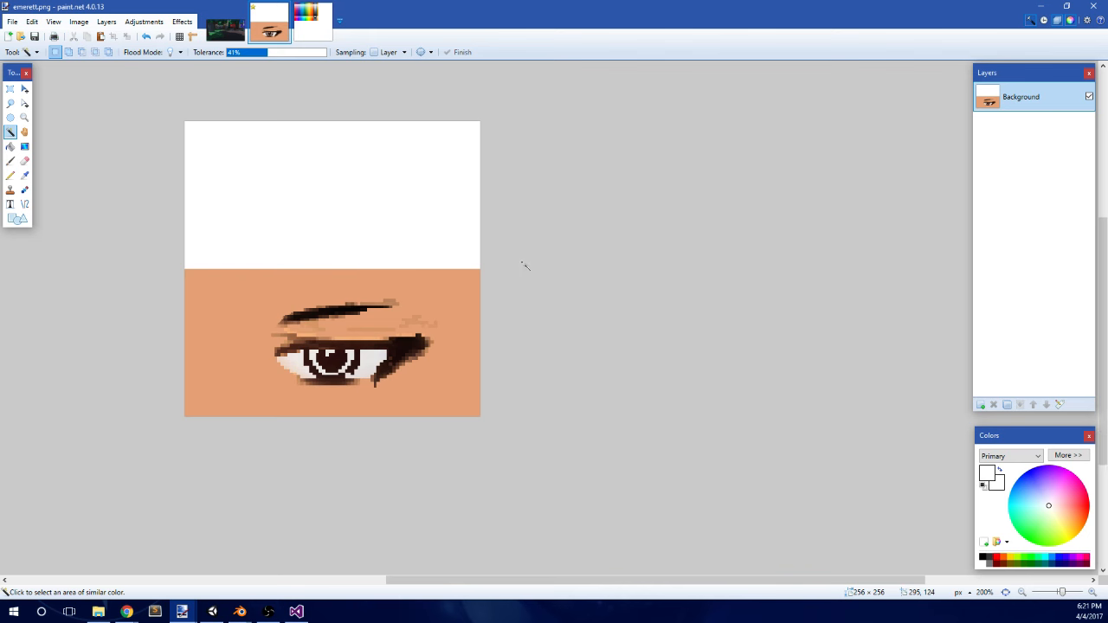
ctrl+scroll(523, 266, down, 1)
ctrl+scroll(253, 369, up, 1)
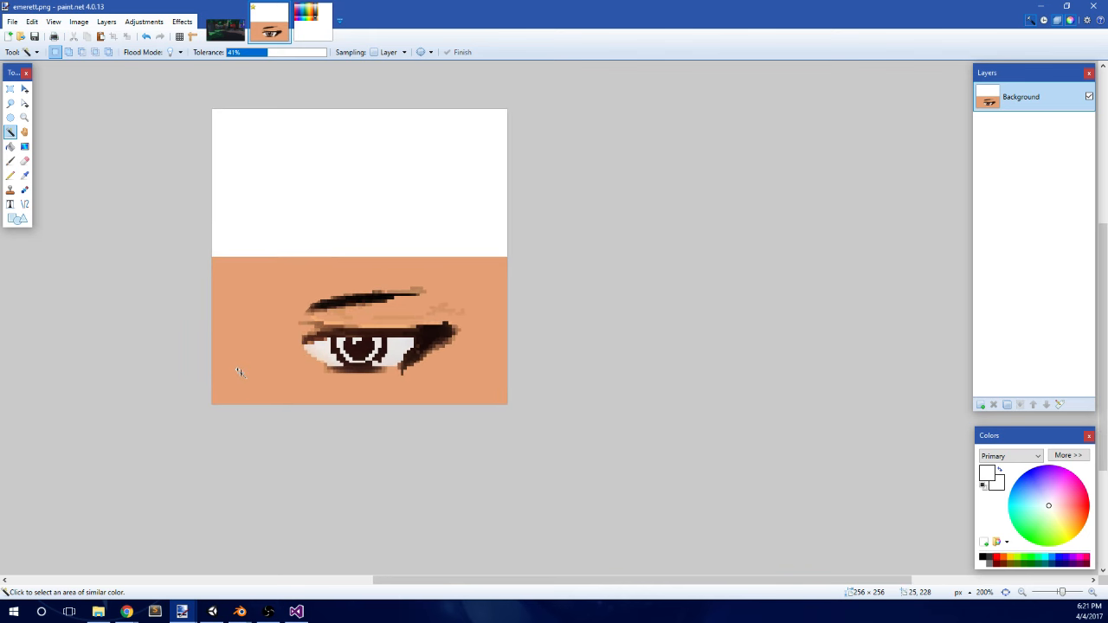
ctrl+scroll(240, 372, up, 4)
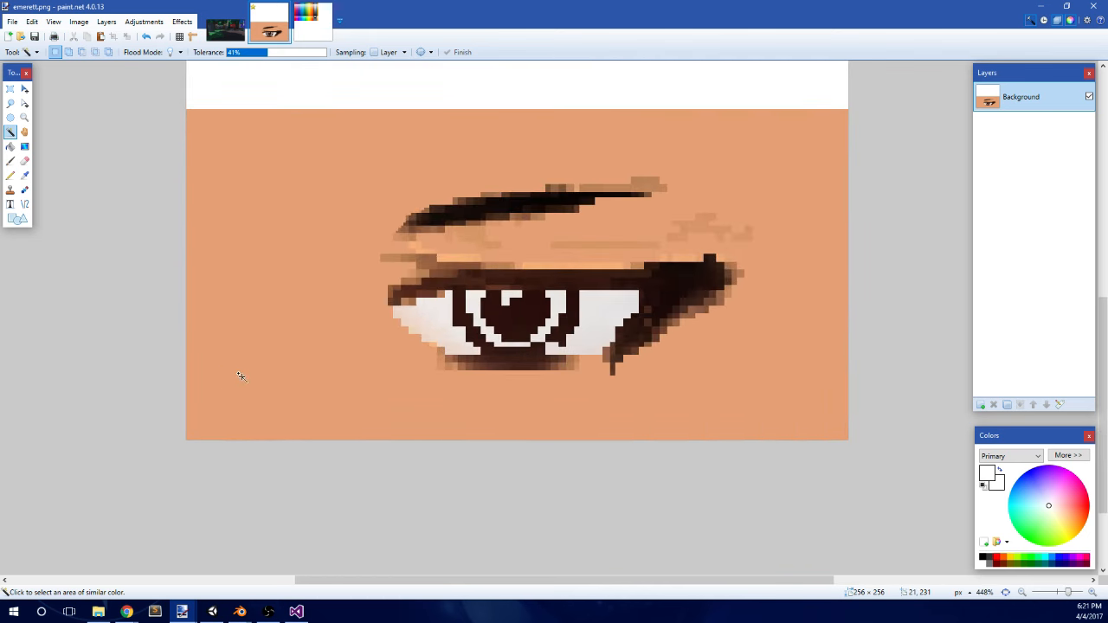
scroll(416, 328, up, 2)
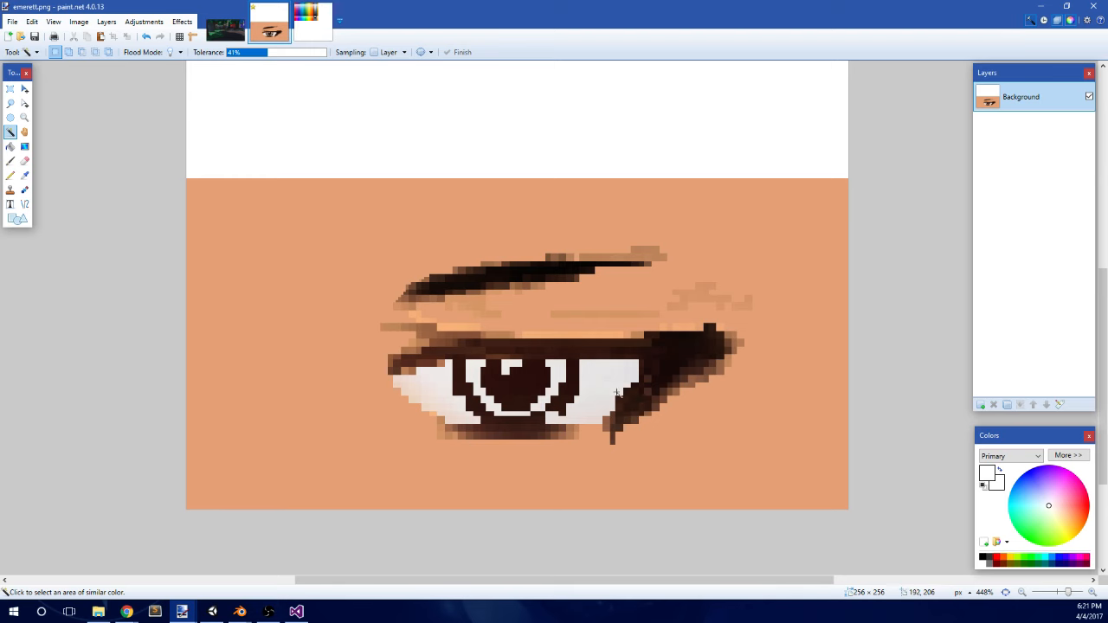
ctrl+scroll(616, 394, down, 5)
ctrl+scroll(511, 387, up, 5)
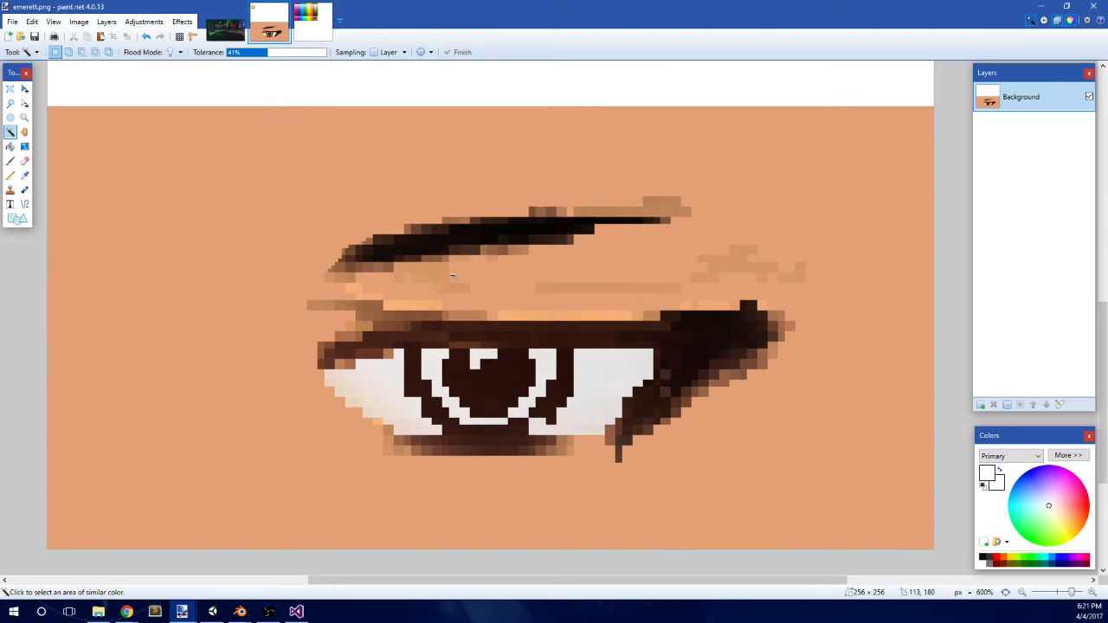
- Select the skin background with the Magic Wand at 10% tolerance, delete it and clear the selection
click(518, 291)
click(237, 52)
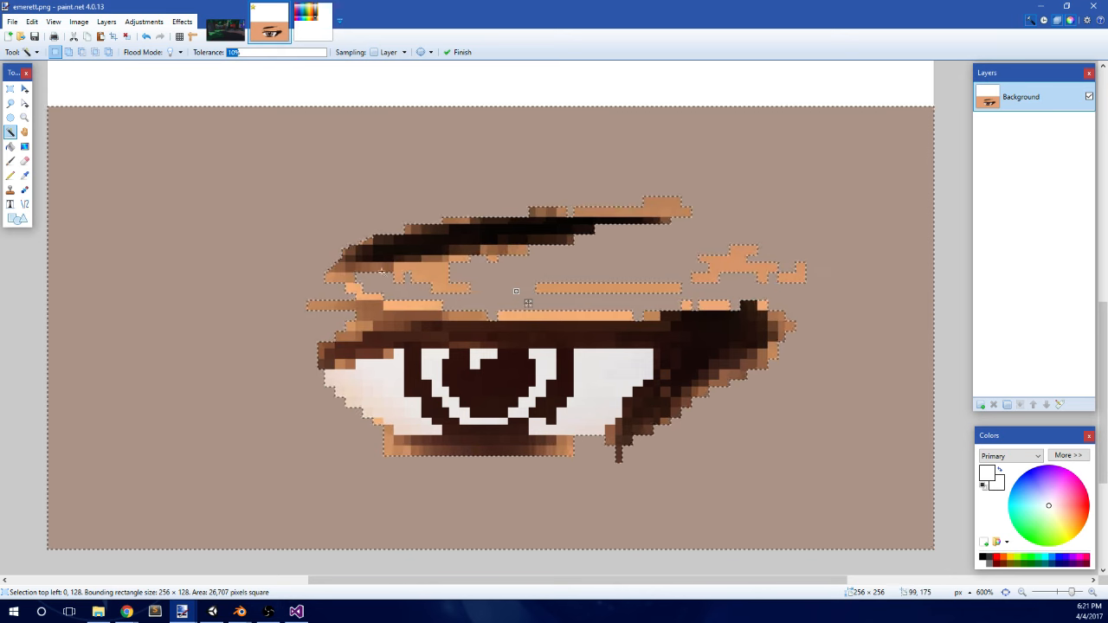
key(Delete)
key(ctrl+d)
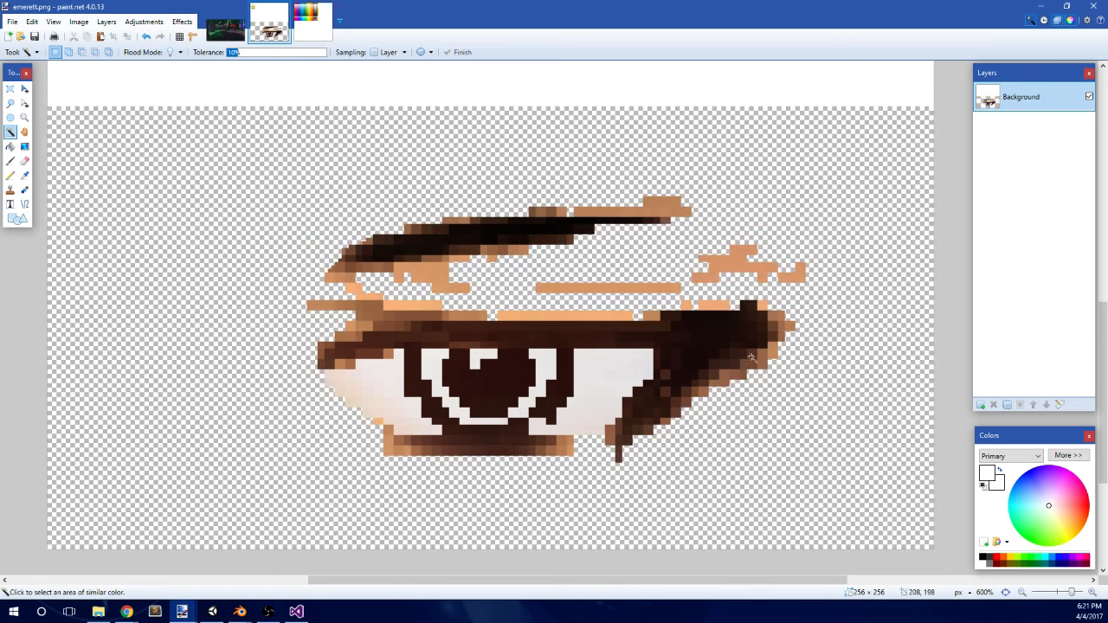
- Try removing the leftover brown fringe pixels below the eye's outer corner with Magic Wand selections
click(732, 386)
click(725, 380)
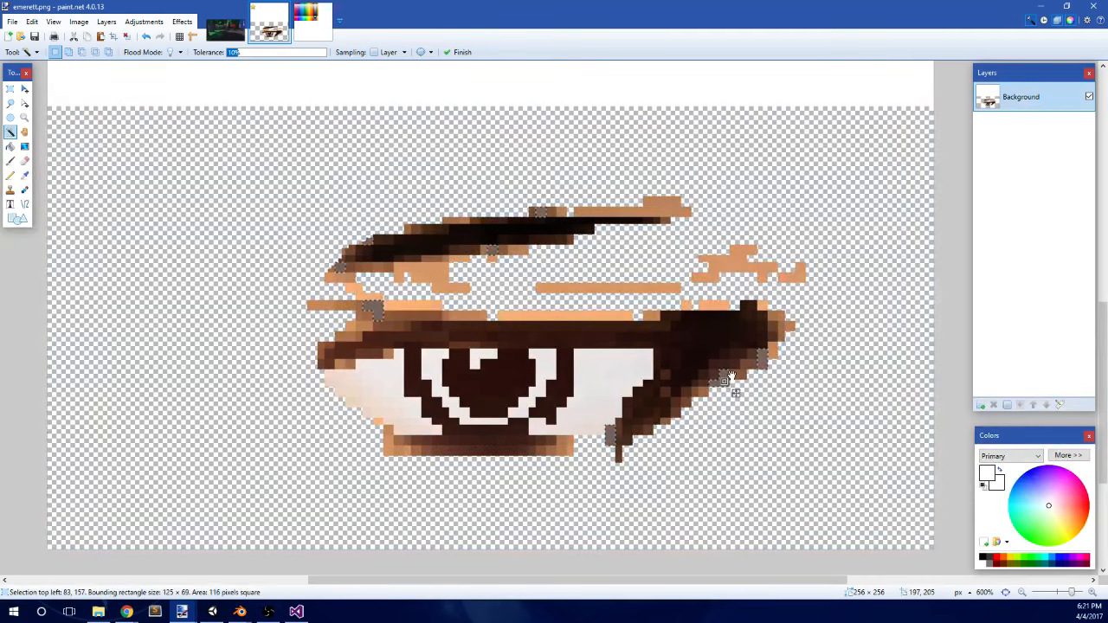
key(ctrl+d)
click(750, 374)
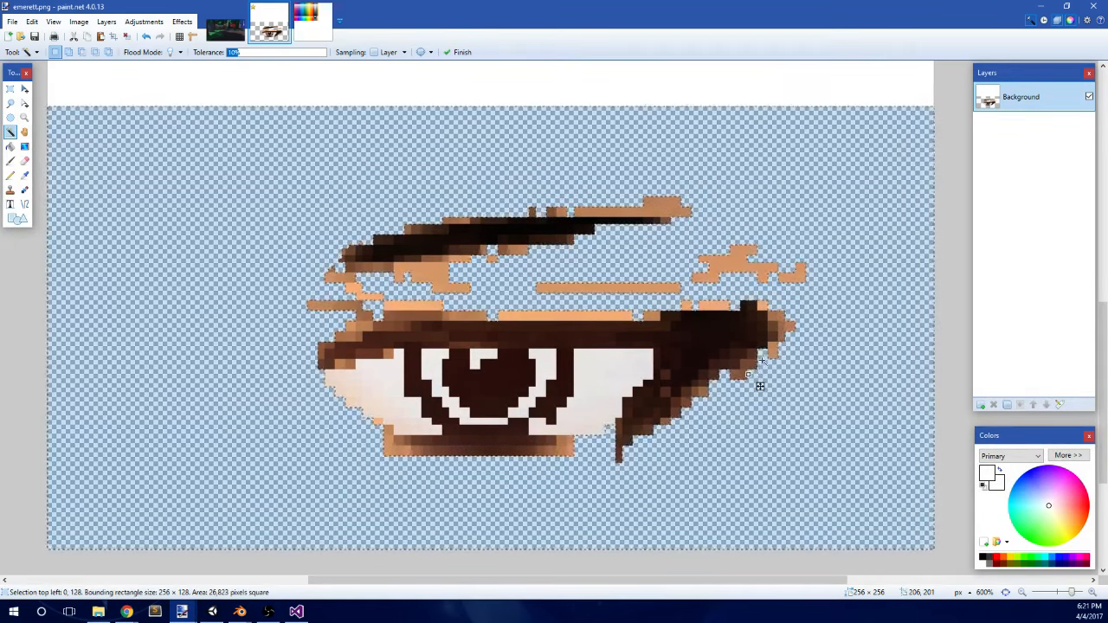
click(751, 362)
key(ctrl+d)
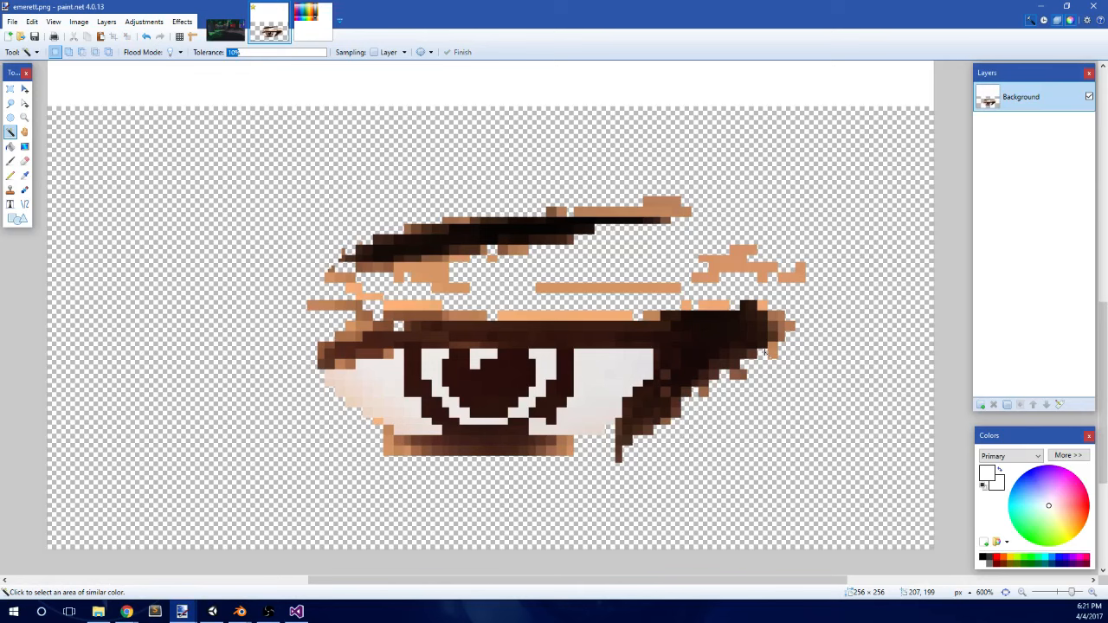
- Try selecting and removing the remaining skin-toned fringe at the eye's outer corner and along the upper lid
click(776, 353)
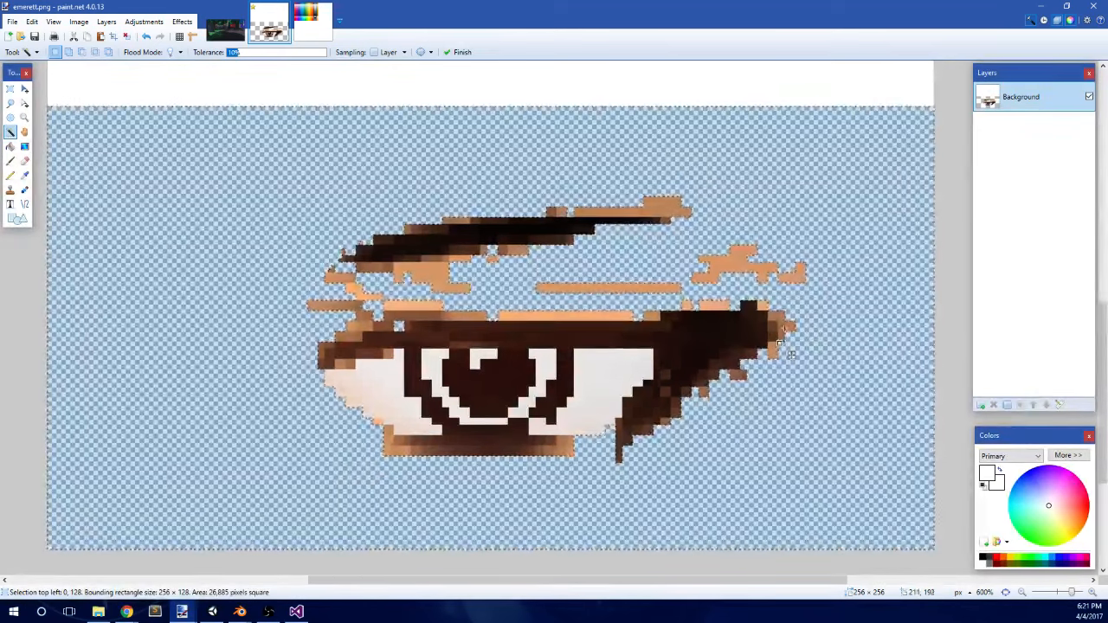
click(788, 327)
click(772, 316)
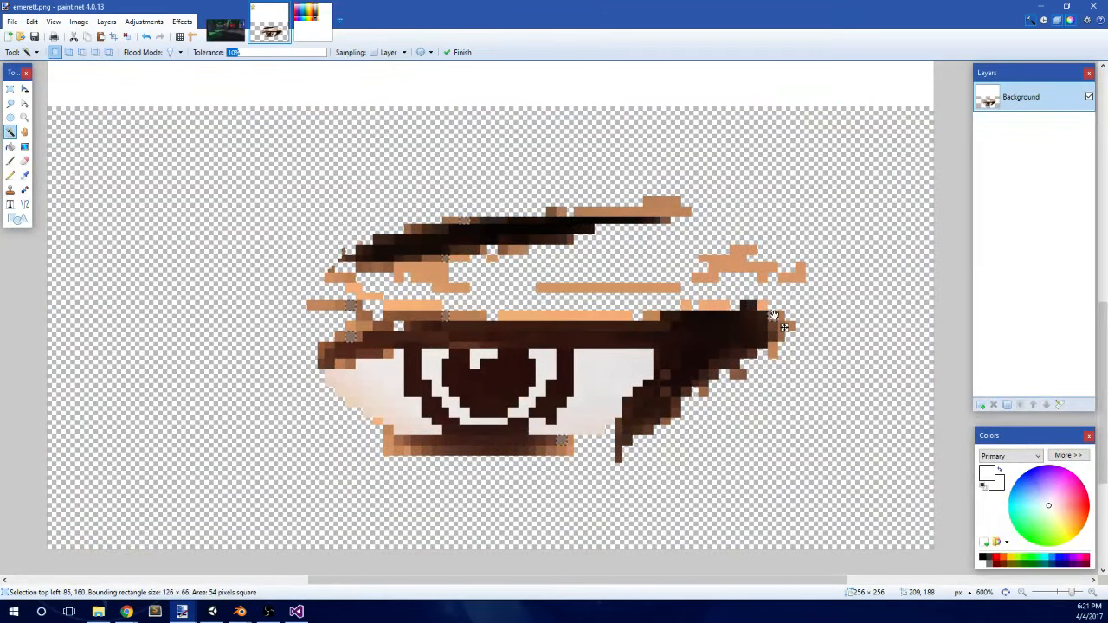
click(616, 310)
click(608, 317)
- Undo the fringe and background deletions around the eye and clear the selection
key(ctrl+z)
key(ctrl+z)
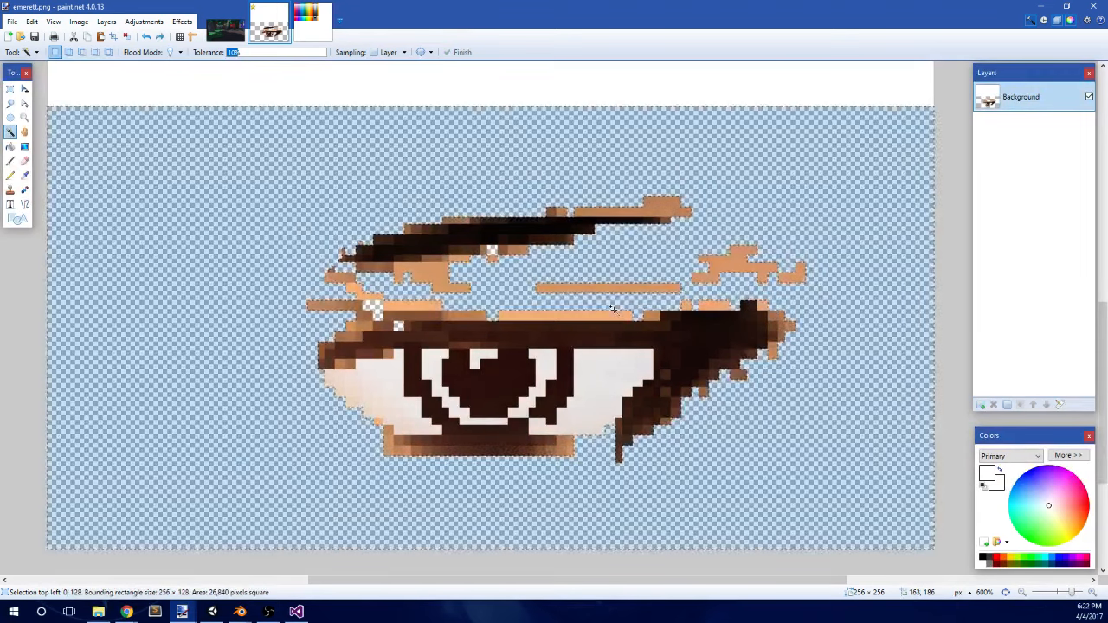
click(612, 309)
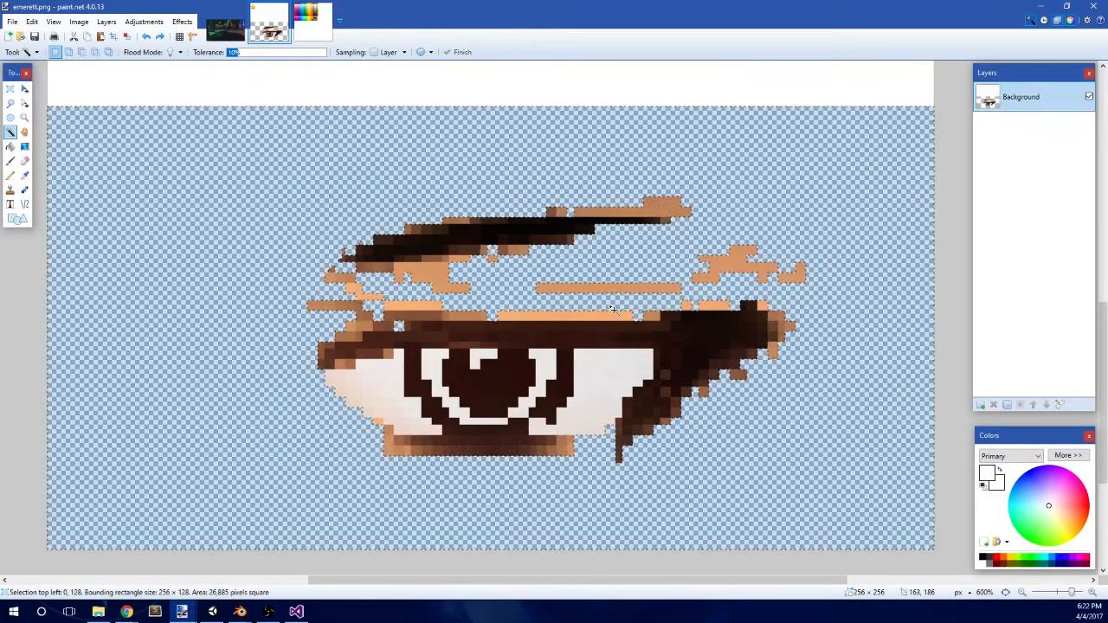
key(ctrl+d)
key(ctrl+z)
key(ctrl+z)
key(ctrl+z)
key(ctrl+z)
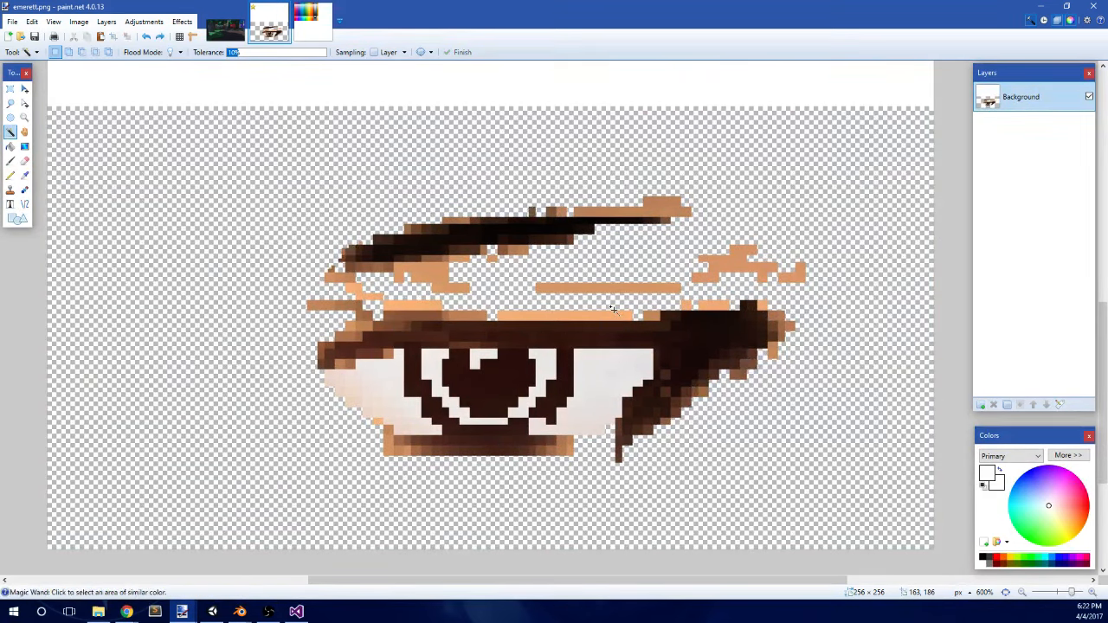
click(735, 393)
key(ctrl+d)
click(613, 307)
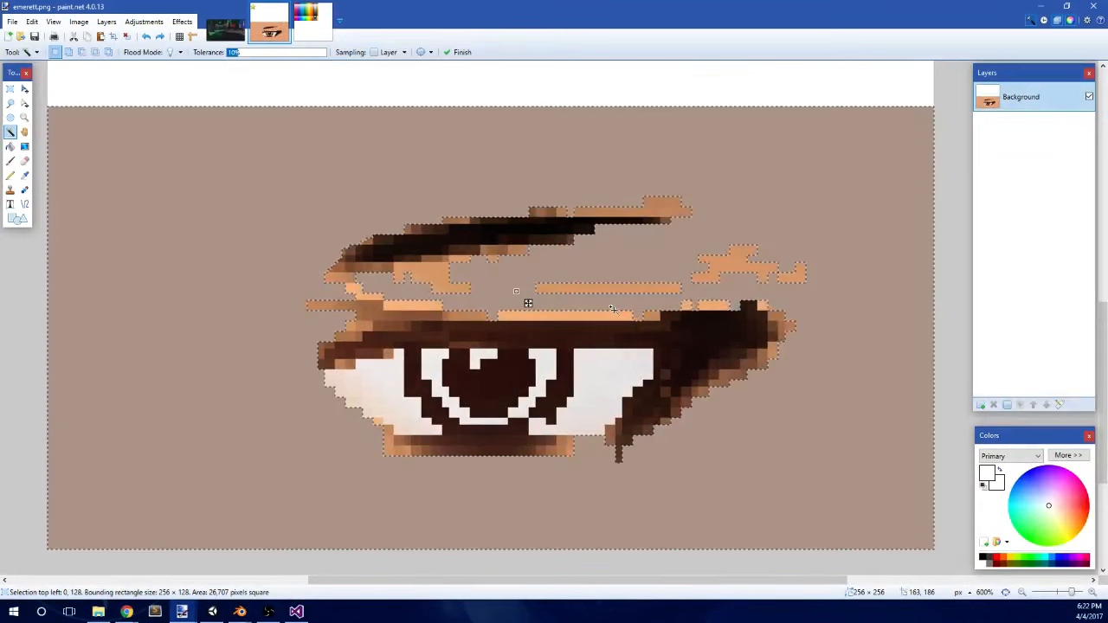
key(ctrl+d)
- Switch to Character_Blank.blend in Blender and inspect the textured character's head and torso at an angle
ctrl+scroll(632, 319, down, 2)
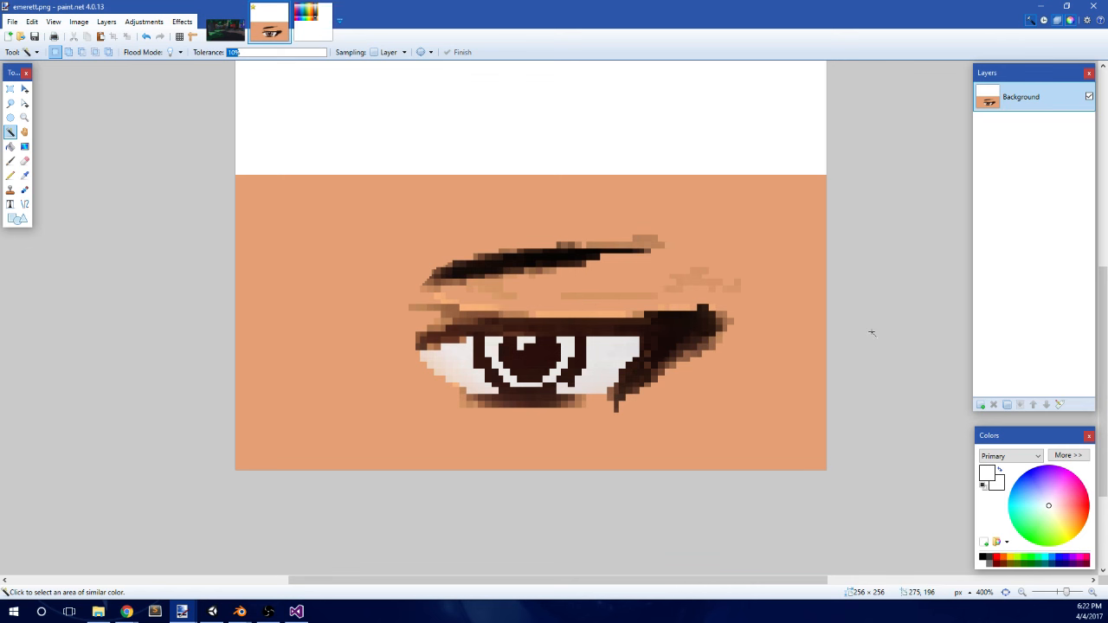
scroll(872, 332, up, 1)
scroll(861, 337, down, 1)
scroll(831, 342, up, 3)
mouse_move(241, 608)
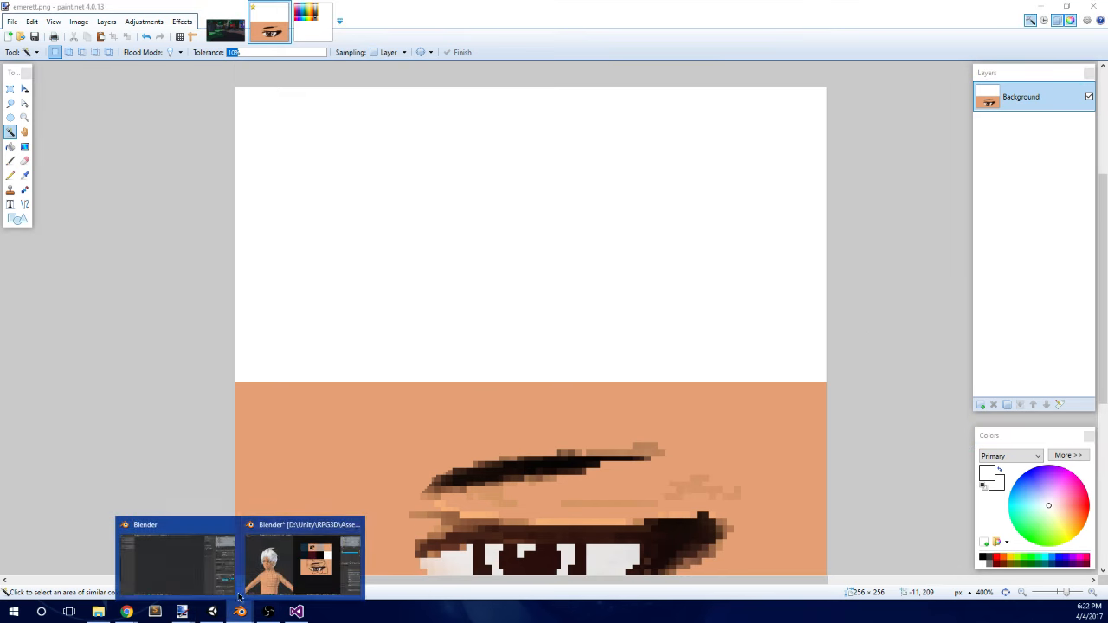
click(286, 569)
scroll(358, 369, down, 5)
middle_drag(358, 369, 309, 329)
scroll(309, 329, up, 7)
middle_drag(203, 264, 150, 238)
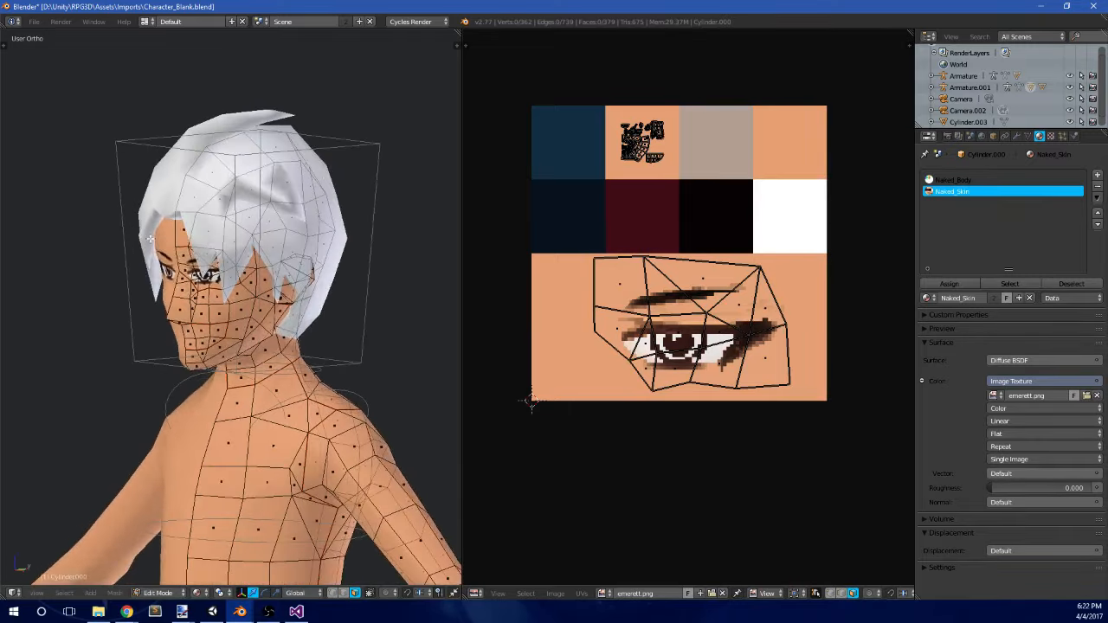
- Select the faces covering the character's left eye and eyebrow, duplicate them in place, and shift the copy slightly forward from the face
scroll(258, 268, up, 6)
middle_drag(258, 269, 279, 263)
right_click(272, 219)
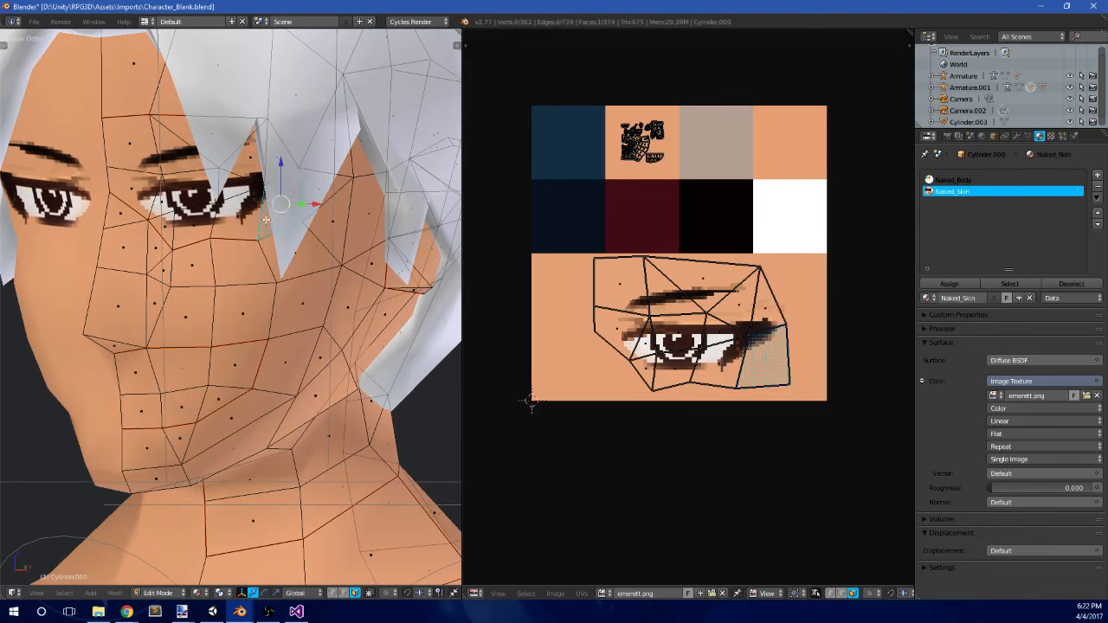
shift+right_click(244, 221)
shift+right_click(212, 227)
shift+right_click(164, 226)
shift+right_click(158, 202)
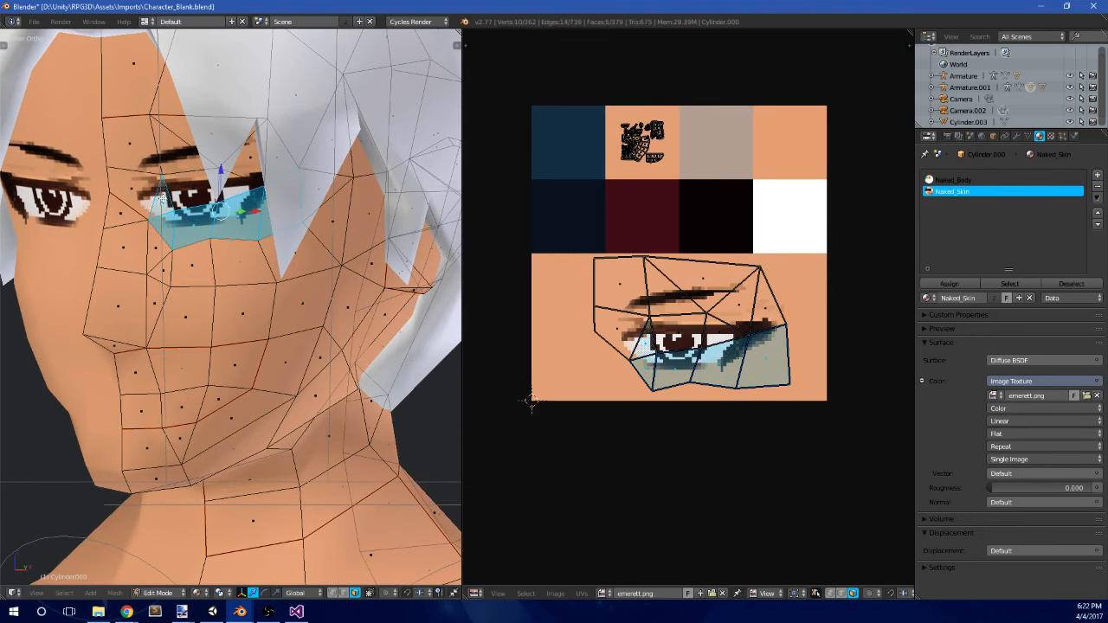
shift+right_click(141, 186)
shift+right_click(145, 155)
shift+right_click(177, 148)
shift+right_click(193, 183)
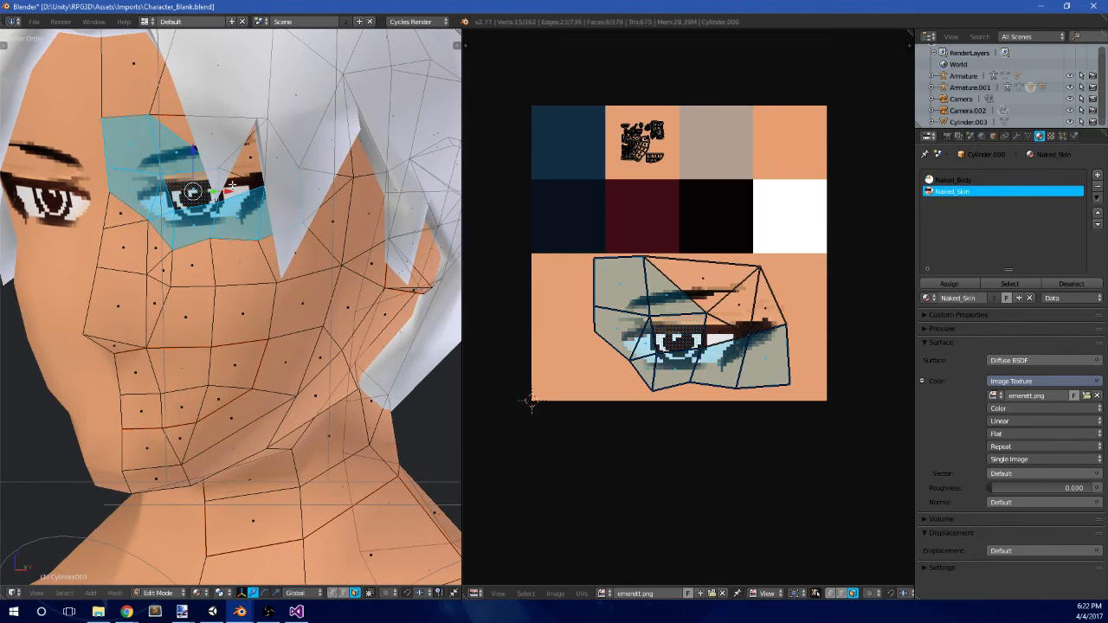
shift+right_click(234, 183)
shift+right_click(250, 158)
middle_drag(251, 160, 287, 140)
shift+right_click(287, 140)
shift+right_click(213, 123)
middle_drag(213, 122, 155, 164)
key(shift+d)
right_click(155, 262)
key(KP_5)
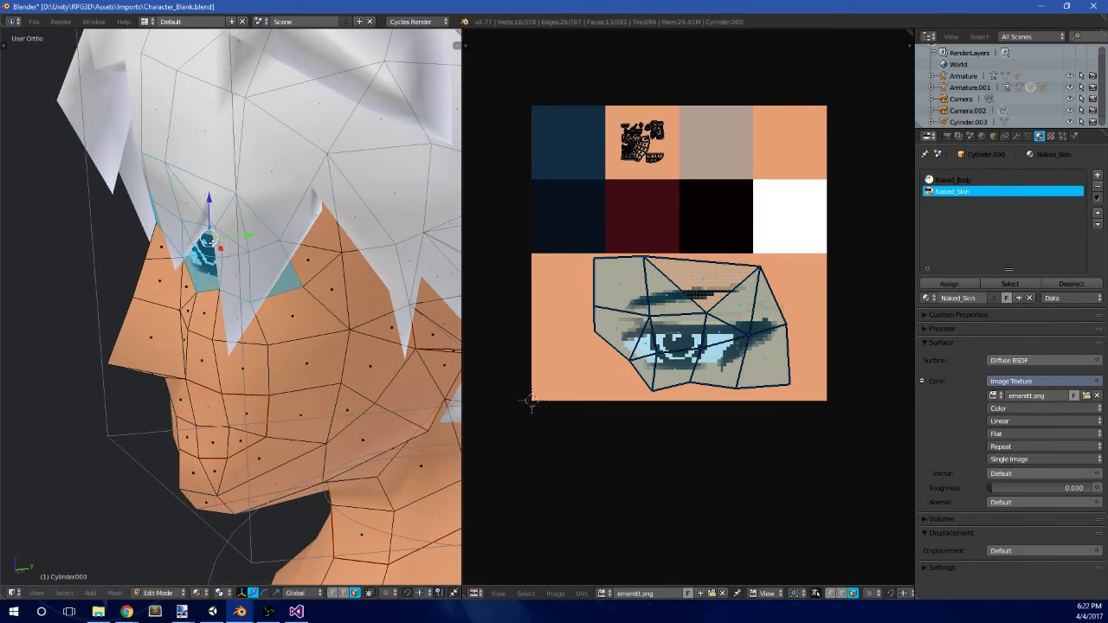
drag(247, 234, 243, 236)
middle_drag(279, 265, 347, 266)
key(Tab)
key(Tab)
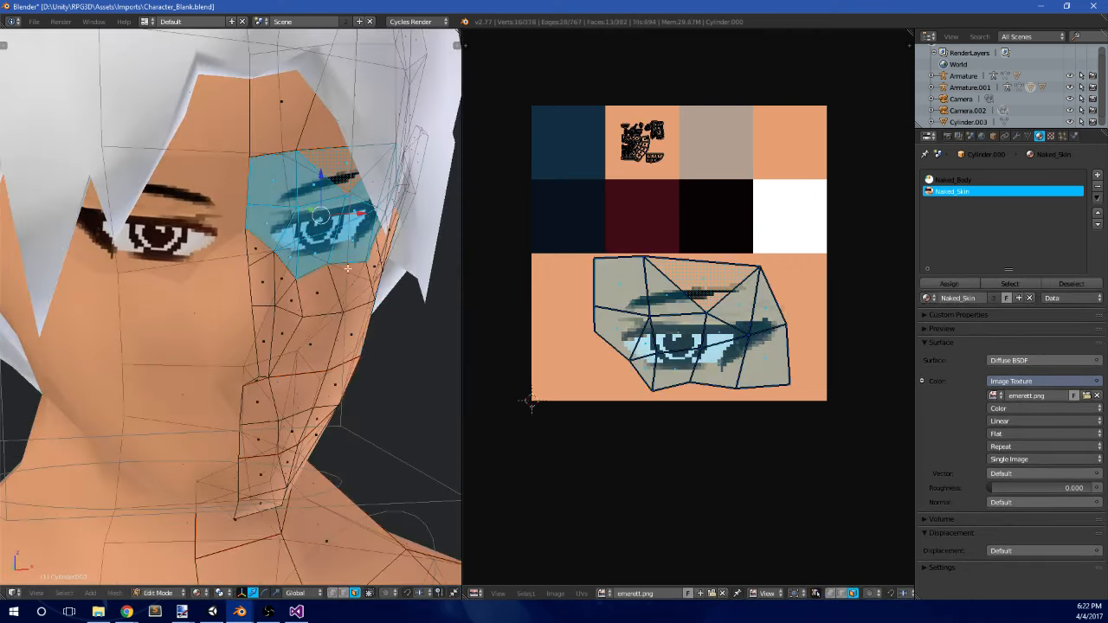
- Select the eye area's UV island, shrink it, and move it off the eye drawing onto the skin-coloured swatch in the upper row
scroll(347, 266, down, 1)
key(a)
key(a)
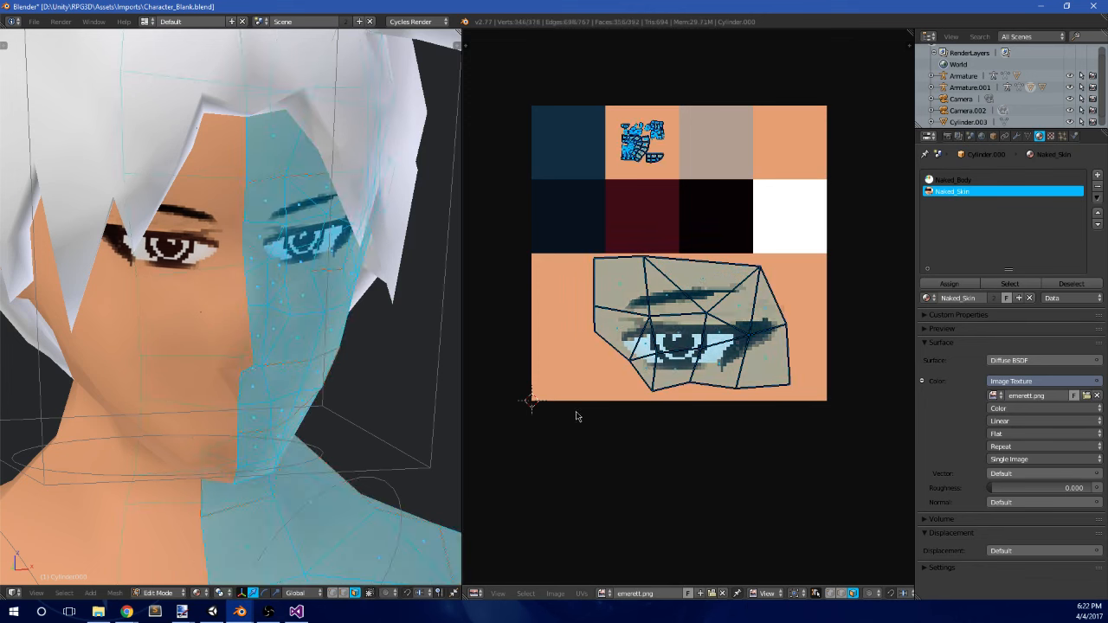
key(a)
key(b)
drag(553, 415, 809, 247)
key(s)
click(685, 359)
key(g)
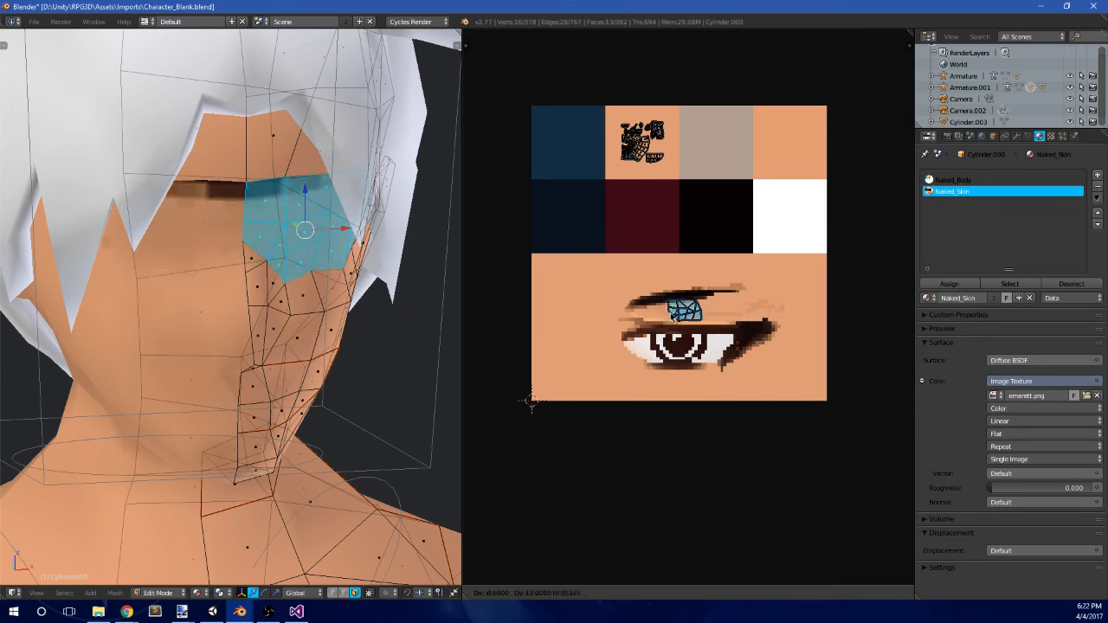
click(642, 194)
- Select the skin UV islands gathered on the skin swatch and enlarge them across the whole emerett.png texture
key(a)
key(b)
drag(615, 200, 679, 95)
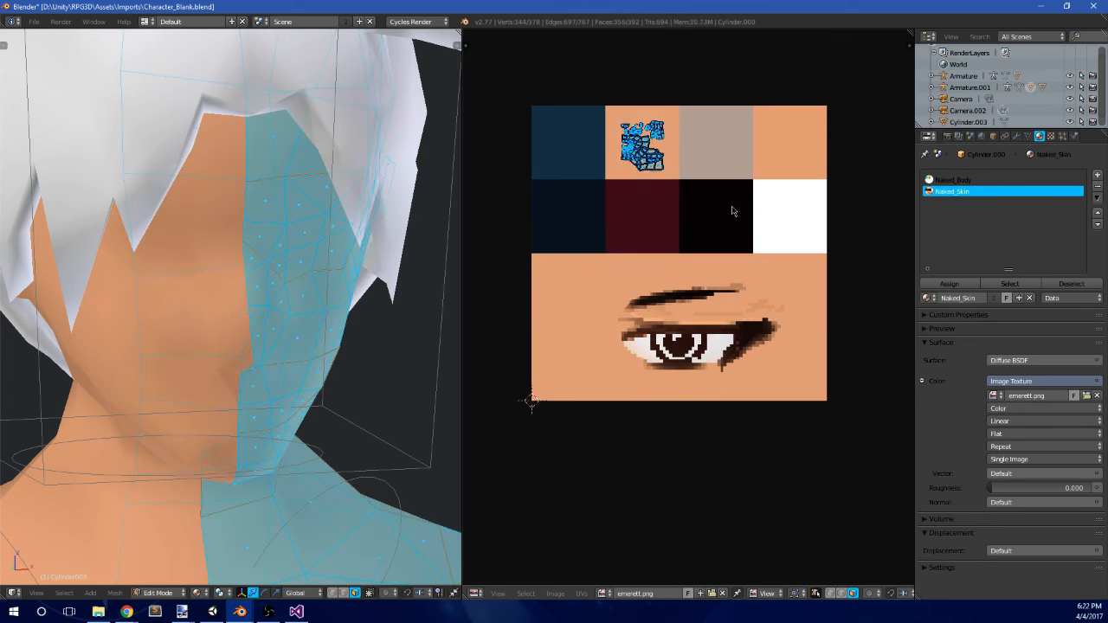
key(s)
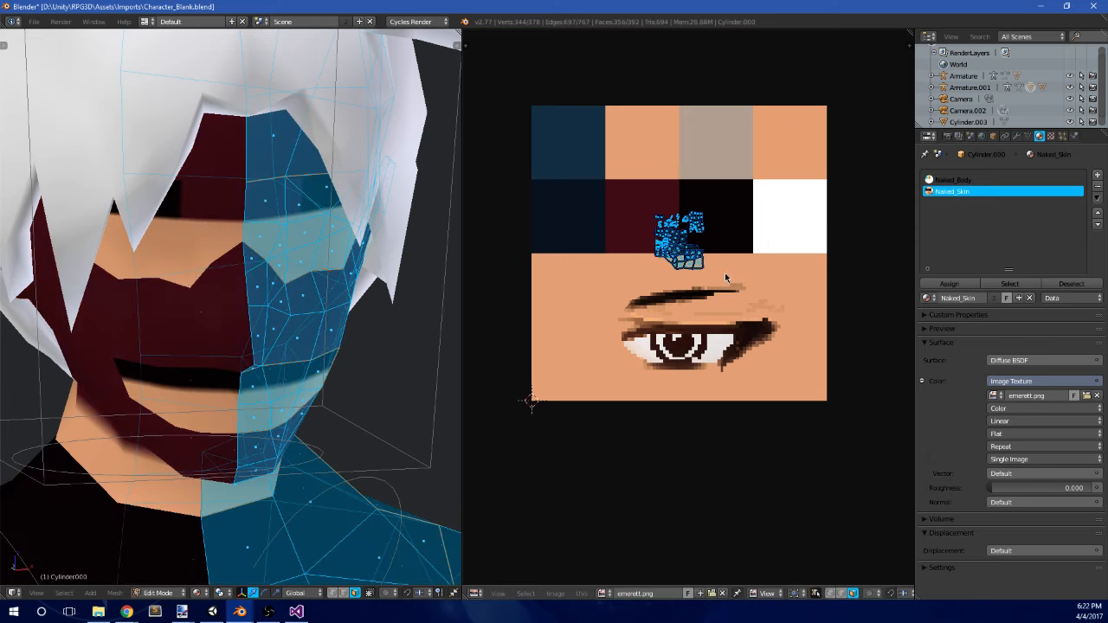
click(883, 469)
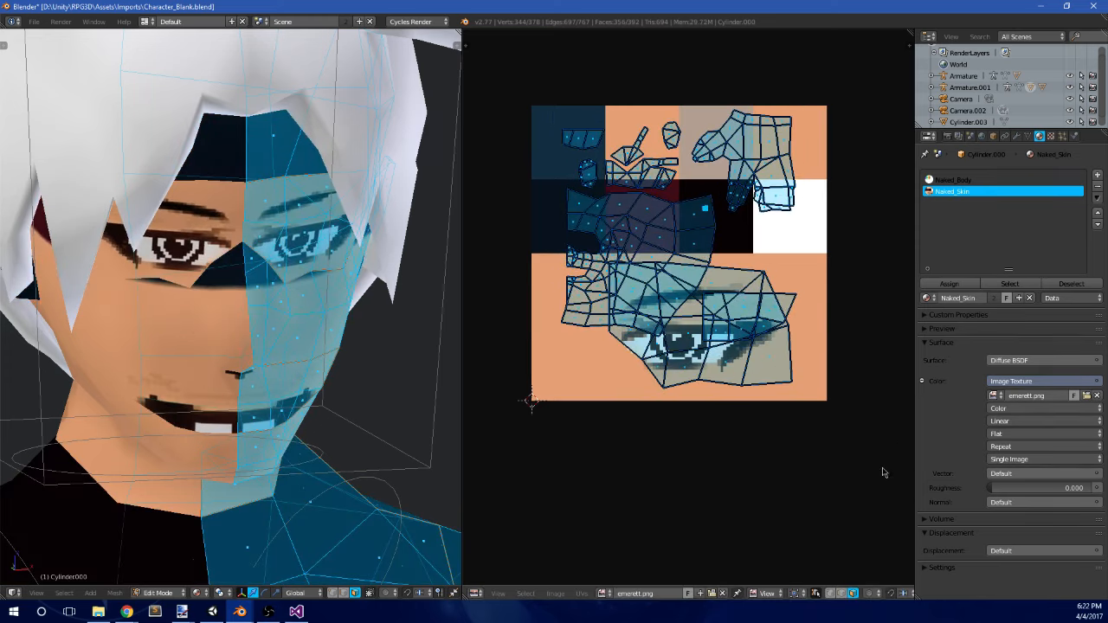
key(a)
- Examine how the enlarged UV layout colours the character's face, torso, arms and legs
key(Tab)
scroll(287, 453, down, 2)
middle_drag(287, 453, 257, 412)
scroll(258, 412, down, 5)
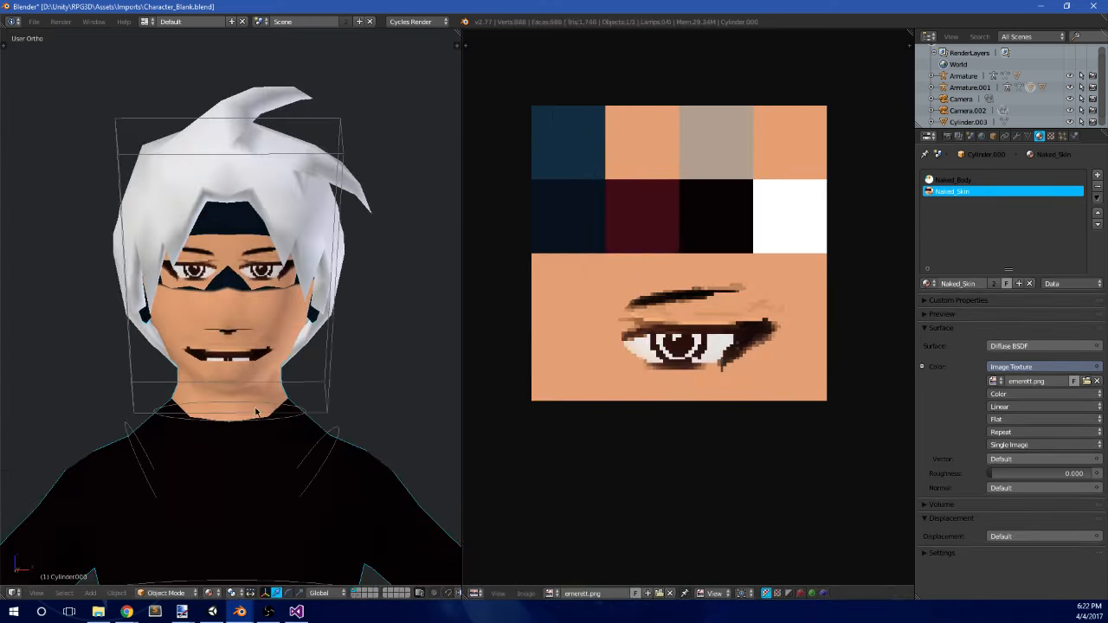
key(Tab)
scroll(266, 346, down, 2)
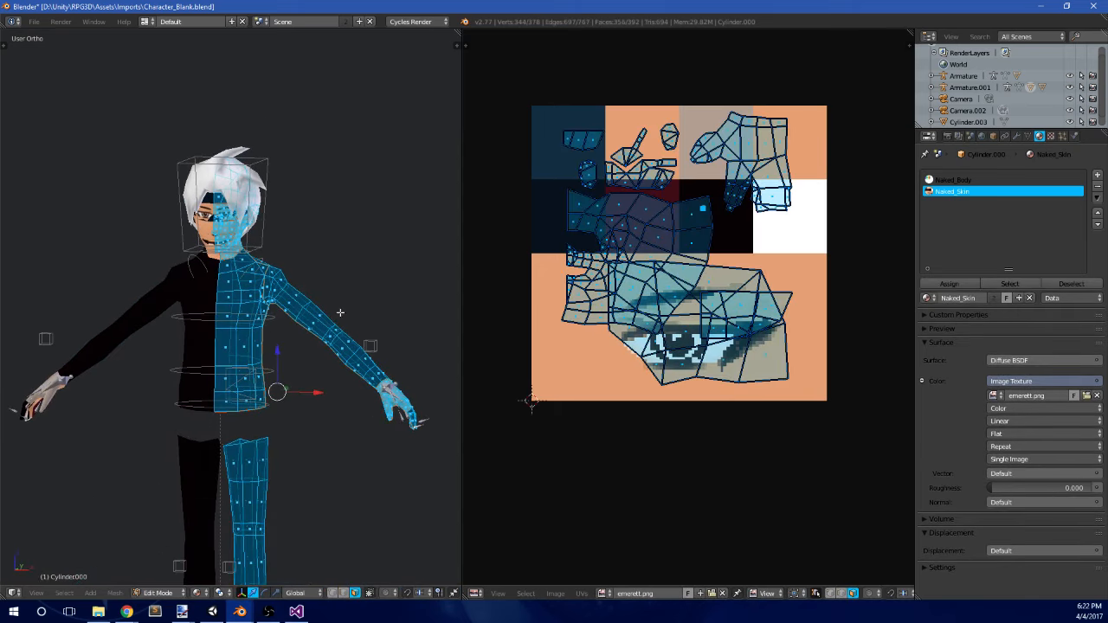
key(Tab)
scroll(287, 289, down, 2)
middle_drag(286, 289, 264, 354)
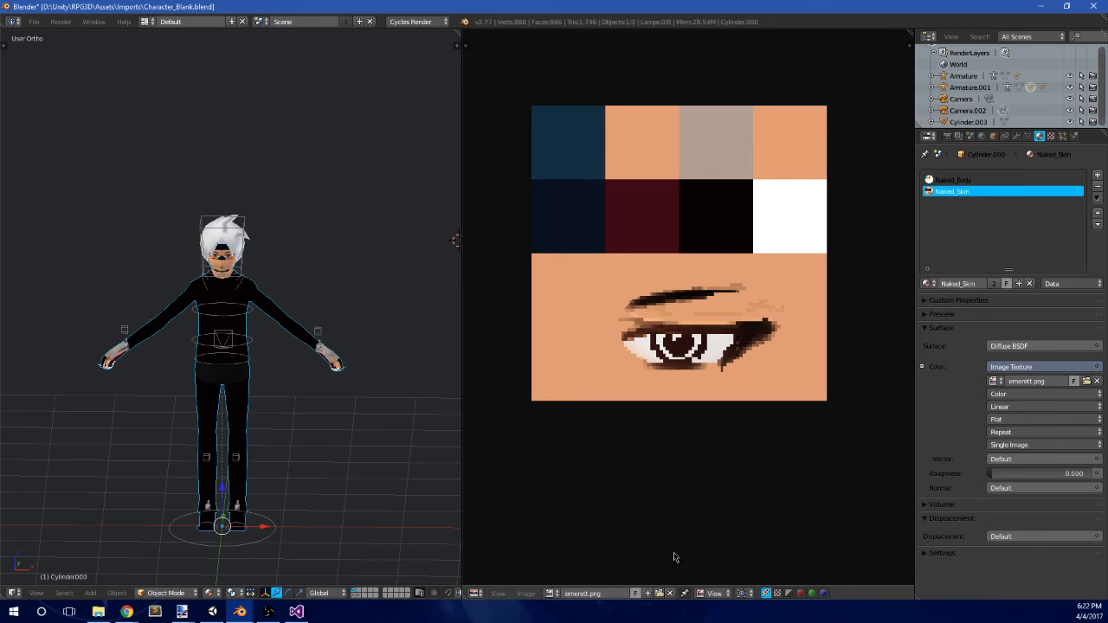
middle_drag(281, 388, 234, 360)
scroll(273, 299, up, 5)
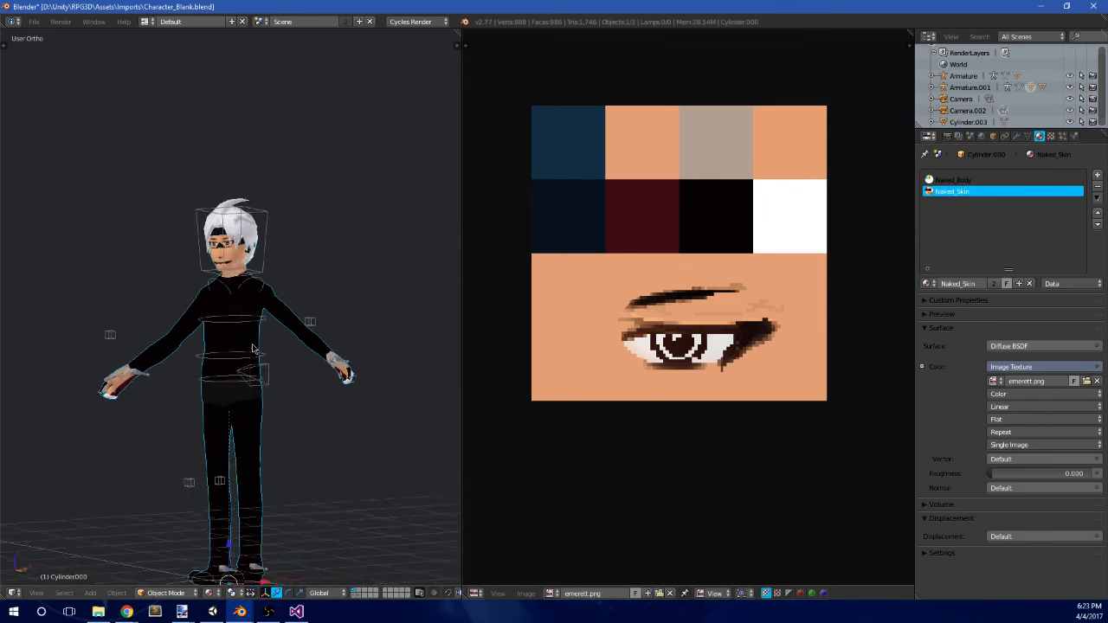
shift+middle_drag(272, 300, 273, 293)
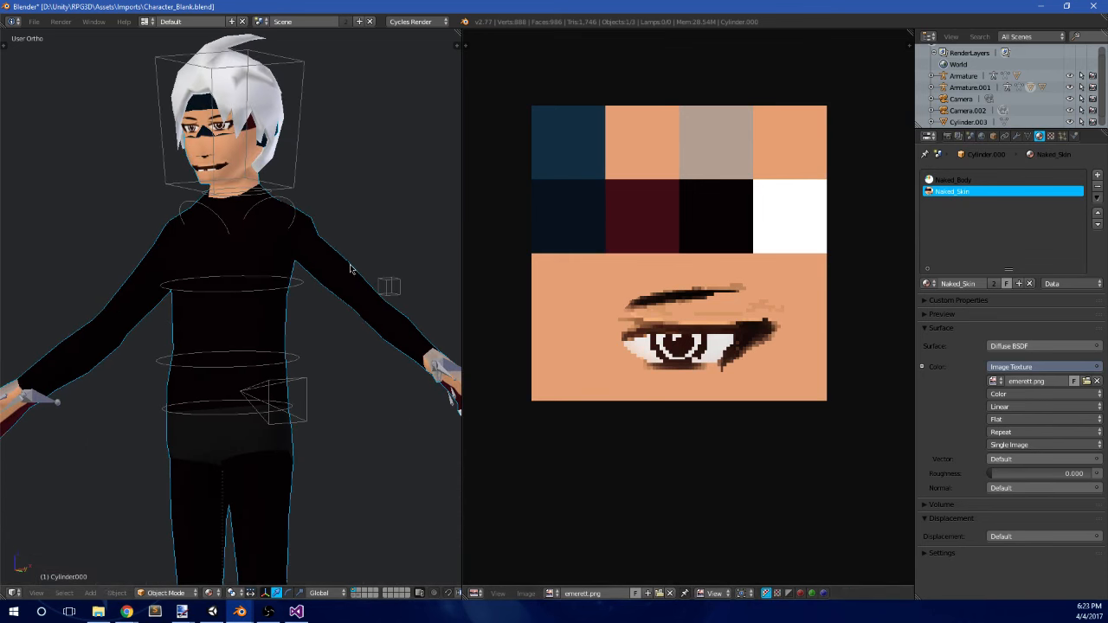
- Add a third material slot to the body mesh with a new material named Skin_001
key(Tab)
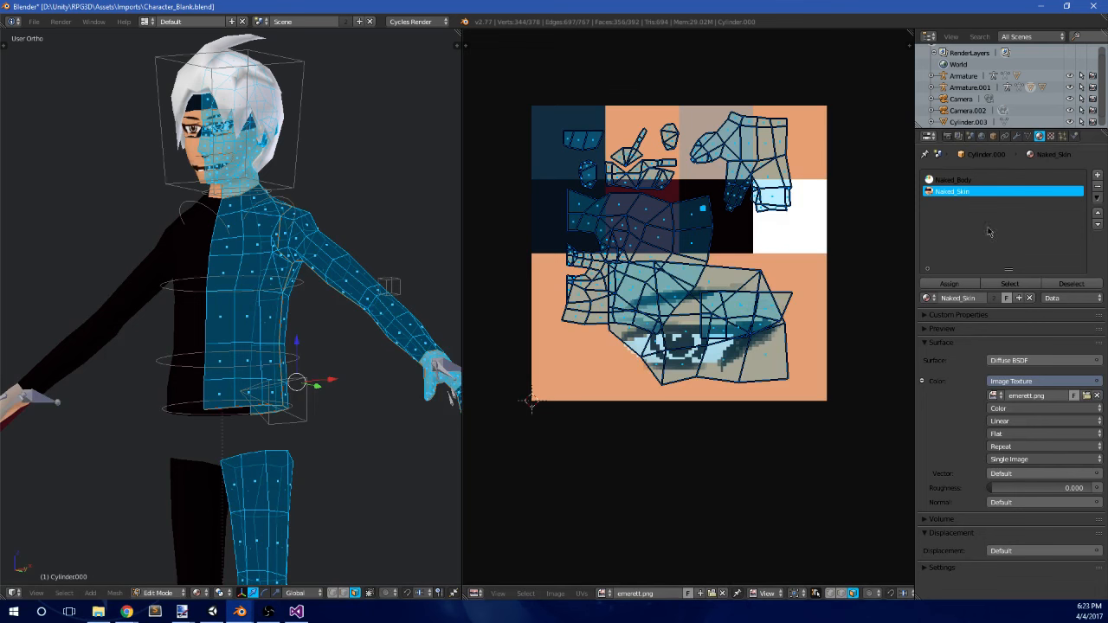
click(1099, 380)
click(1098, 175)
click(972, 298)
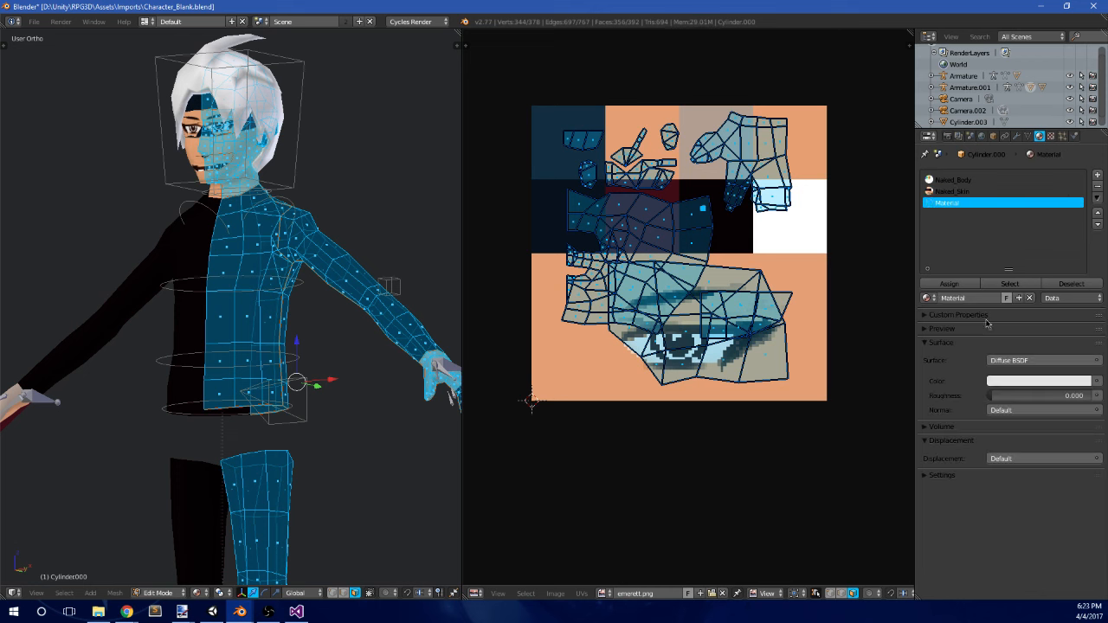
double_click(973, 299)
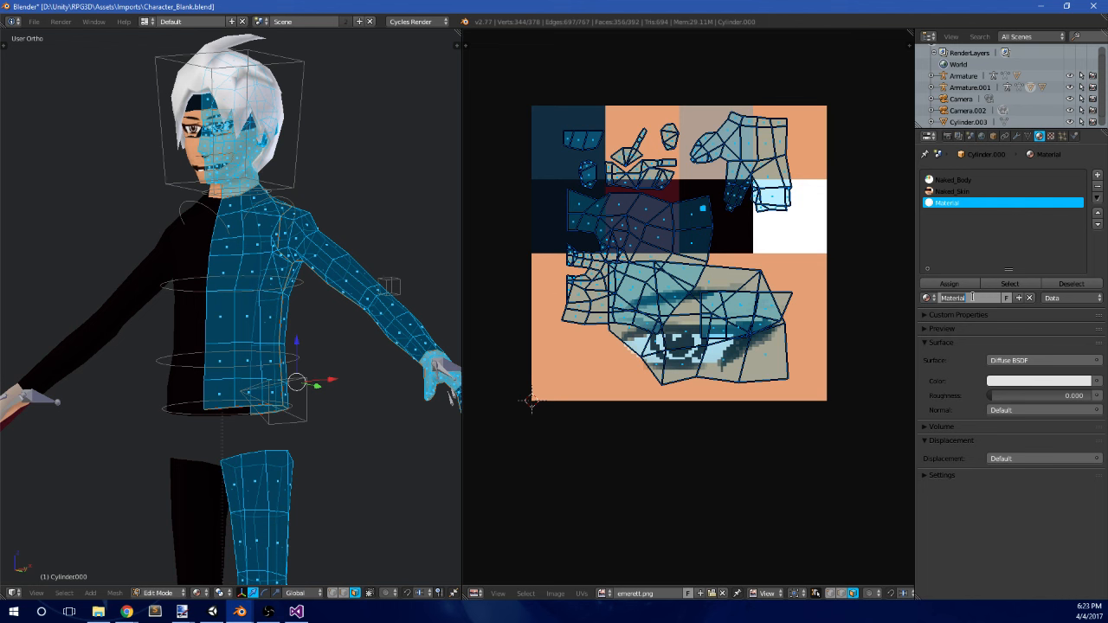
text(H)
key(Return)
- Sample the texture's skin tone as Skin_001's diffuse colour and assign the material to the selected body faces
click(1060, 381)
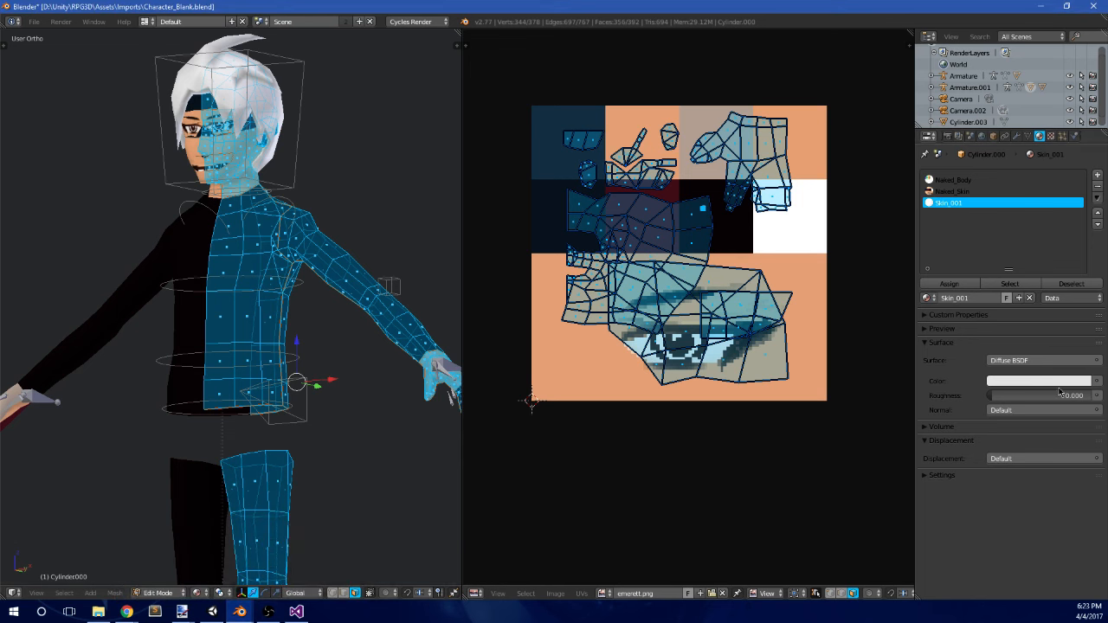
click(1064, 383)
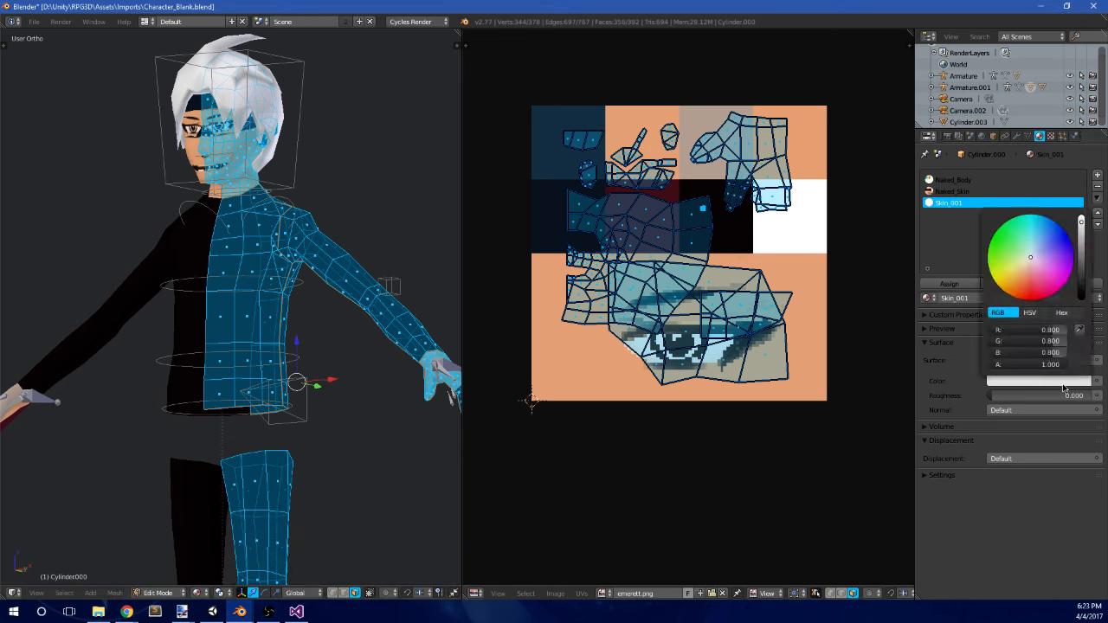
click(619, 369)
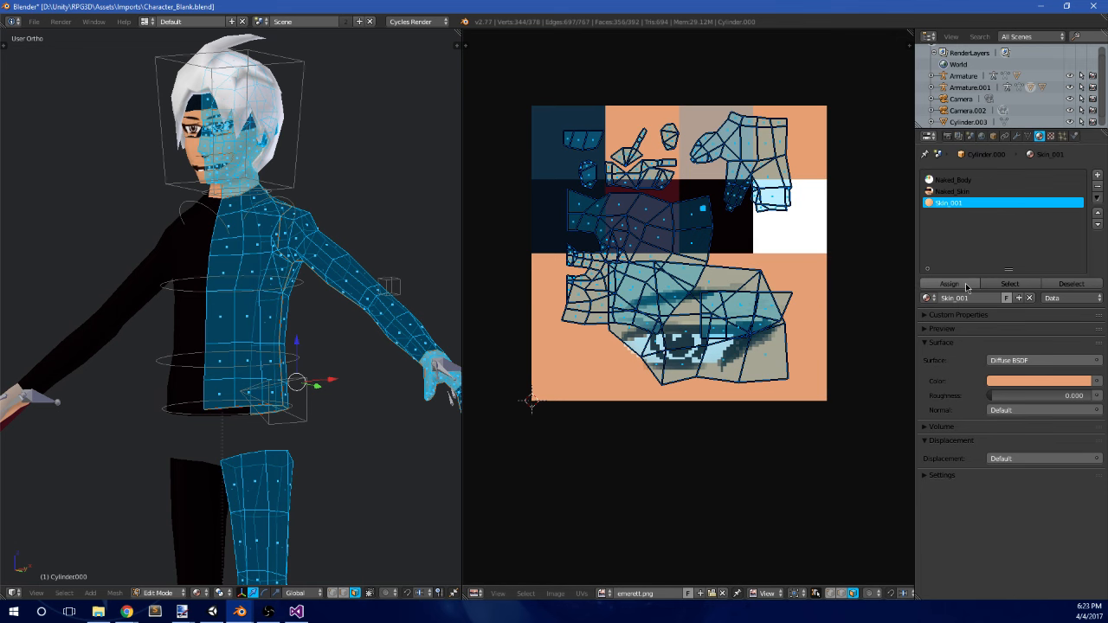
click(950, 284)
- Inspect the new skin material on the character's body, arms and face from several angles
key(Tab)
scroll(304, 292, down, 5)
scroll(313, 297, up, 6)
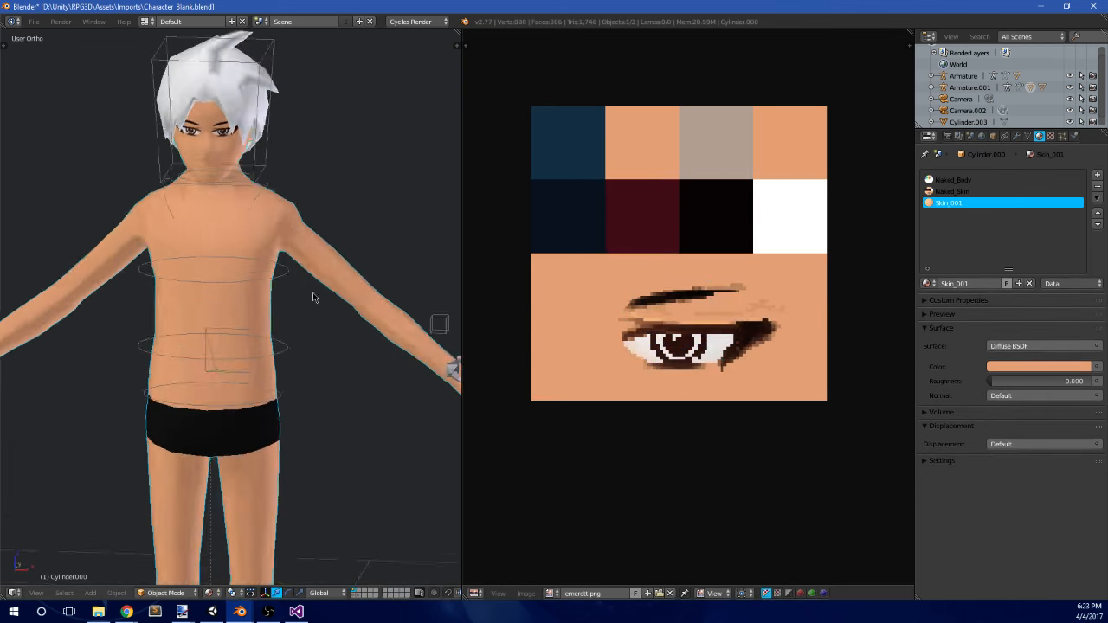
middle_drag(313, 297, 363, 295)
key(Tab)
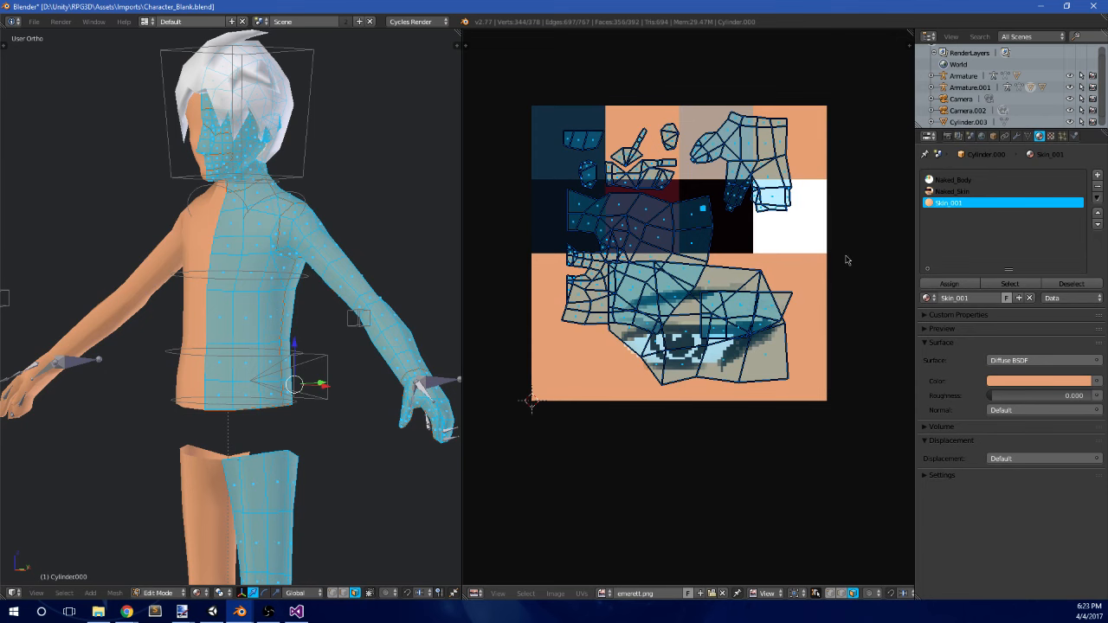
middle_drag(420, 225, 356, 310)
key(Tab)
scroll(299, 228, up, 6)
right_click(273, 181)
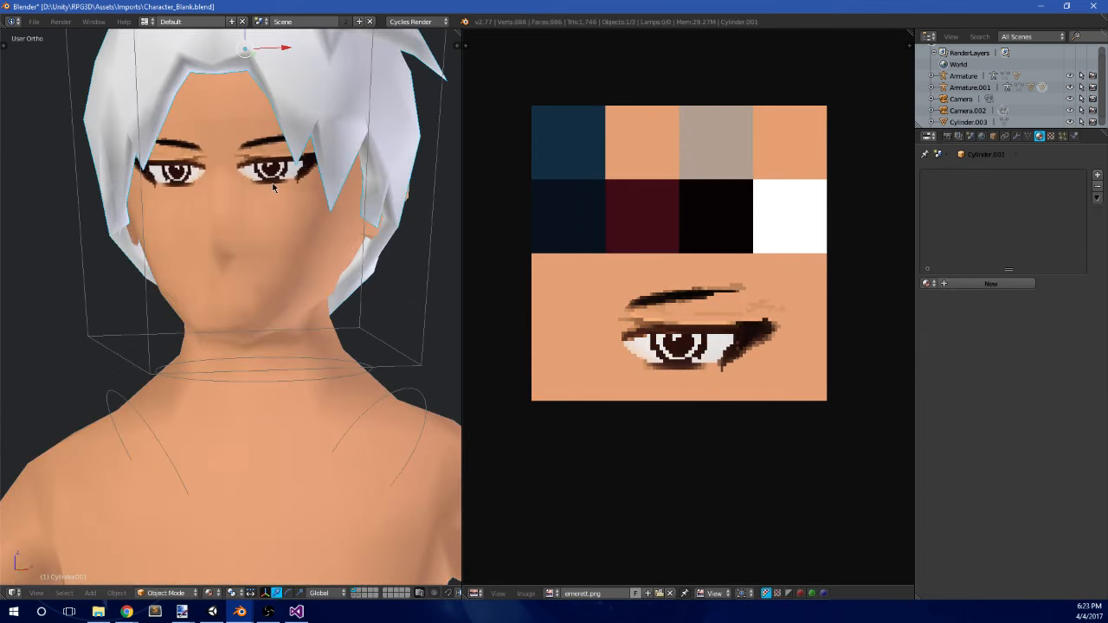
middle_drag(321, 230, 241, 208)
key(Tab)
key(a)
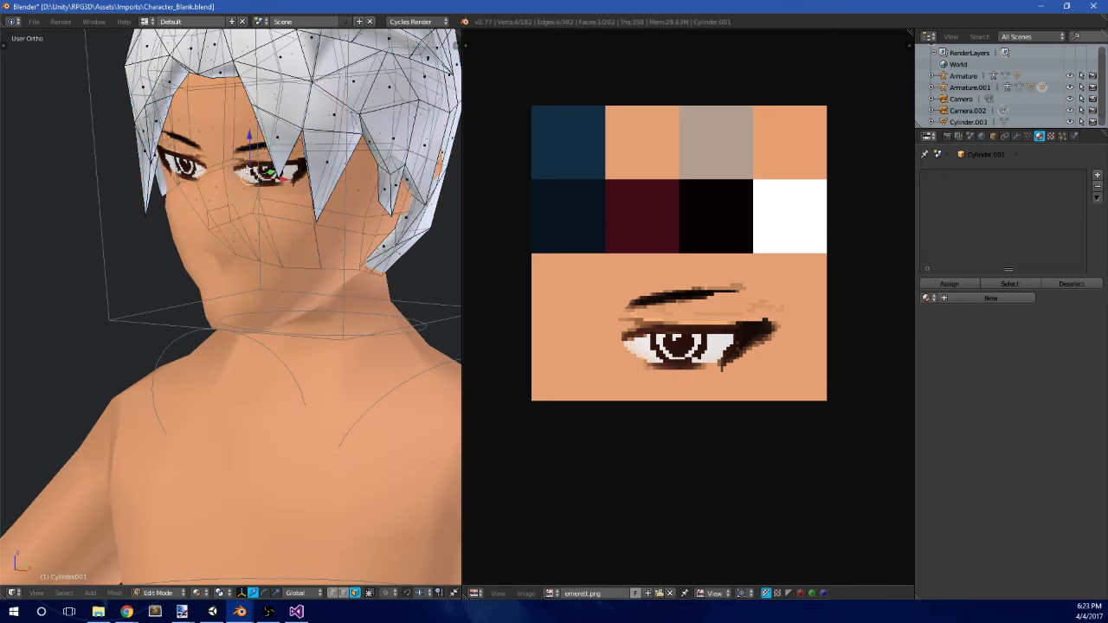
key(Tab)
right_click(254, 180)
key(Tab)
scroll(264, 201, up, 6)
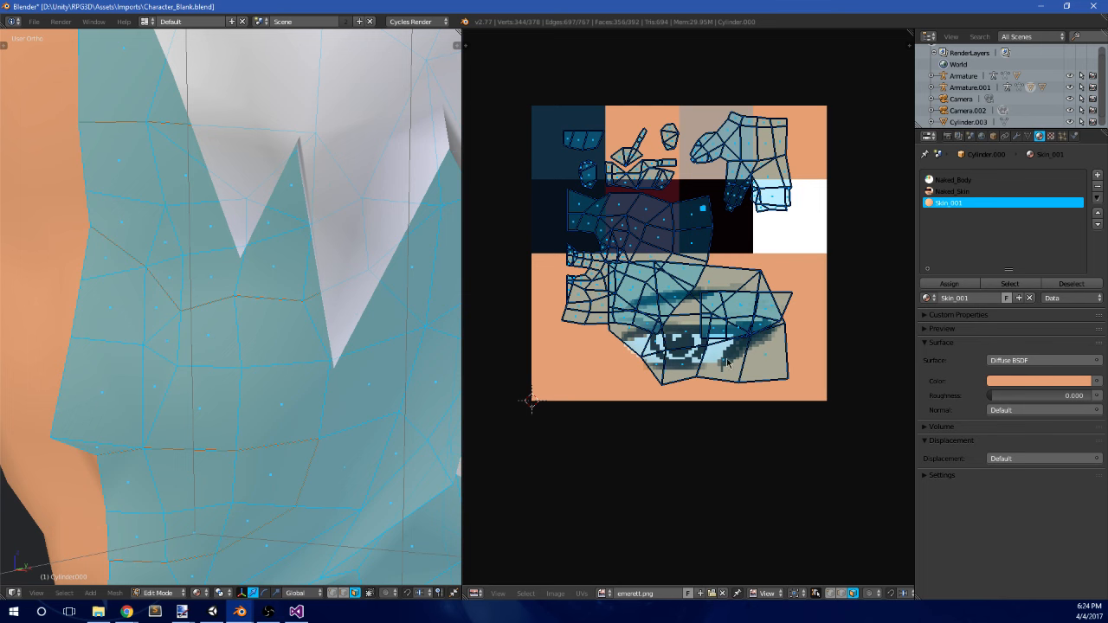
scroll(327, 353, down, 10)
key(Tab)
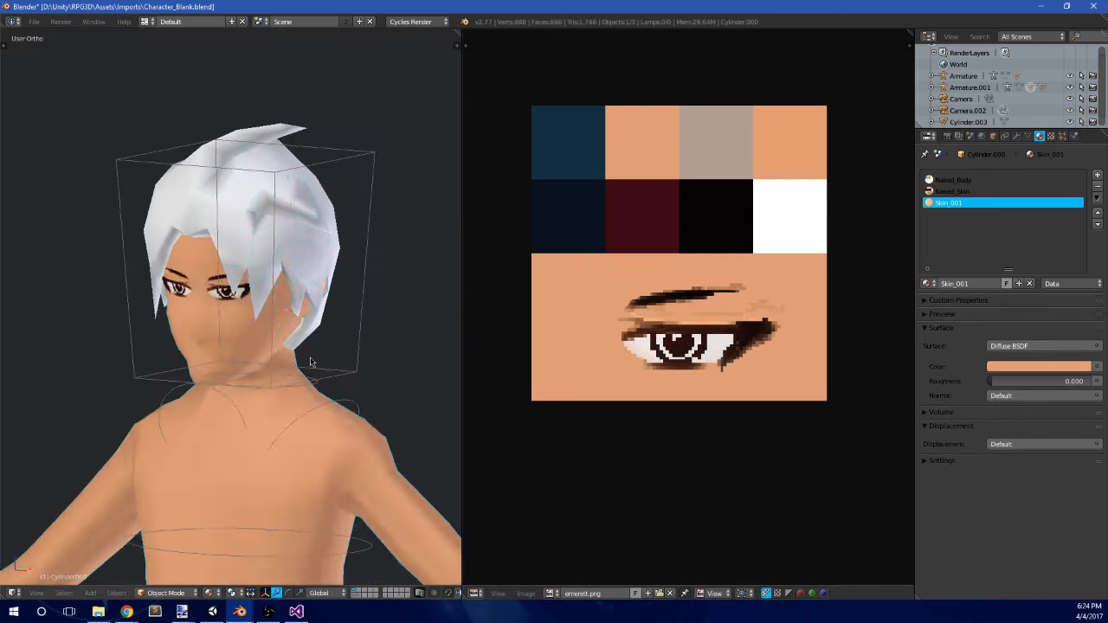
- Inspect the character's full body from the front and the feet up close from the side
middle_drag(327, 353, 259, 350)
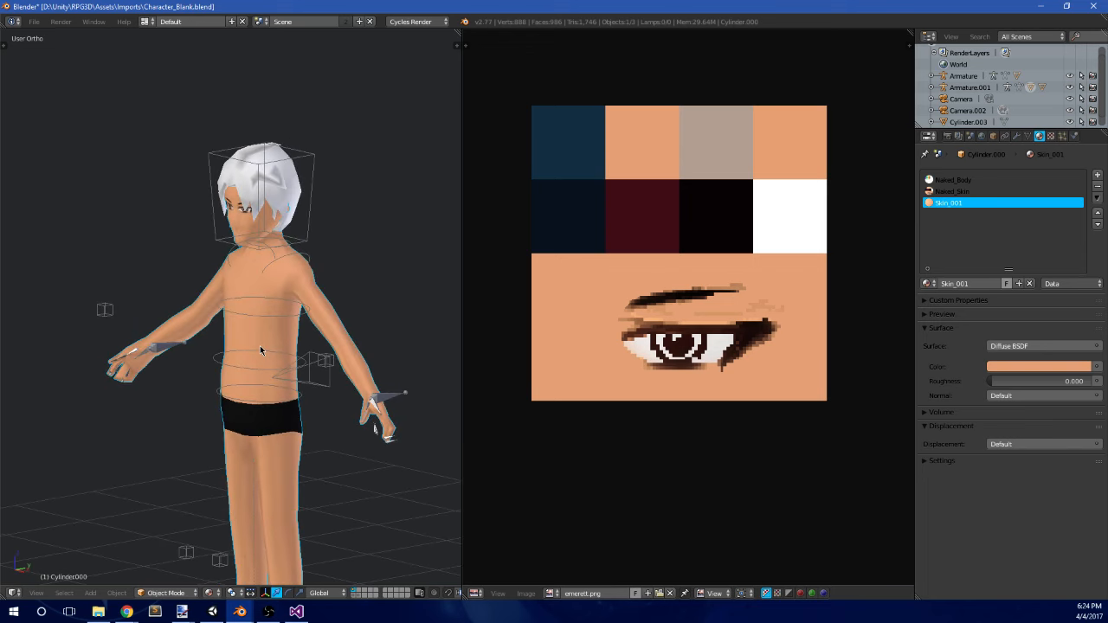
key(KP_1)
scroll(321, 351, down, 3)
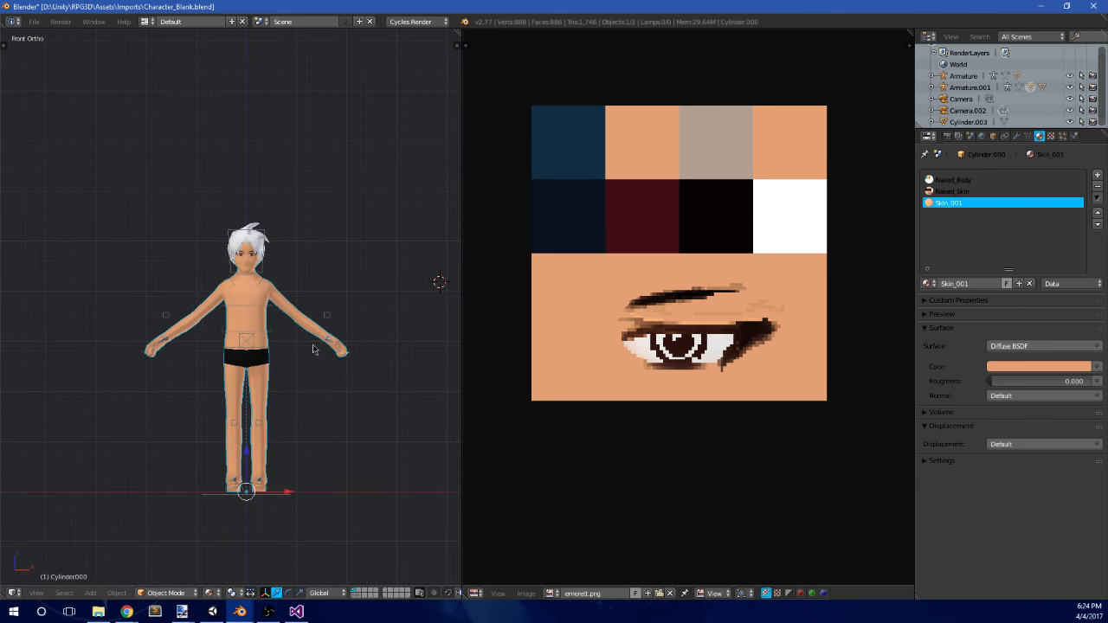
scroll(336, 333, up, 1)
shift+middle_drag(324, 421, 321, 412)
middle_drag(322, 412, 284, 452)
scroll(317, 494, up, 4)
shift+middle_drag(319, 494, 324, 389)
middle_drag(324, 390, 302, 428)
scroll(302, 428, up, 2)
shift+middle_drag(356, 563, 327, 405)
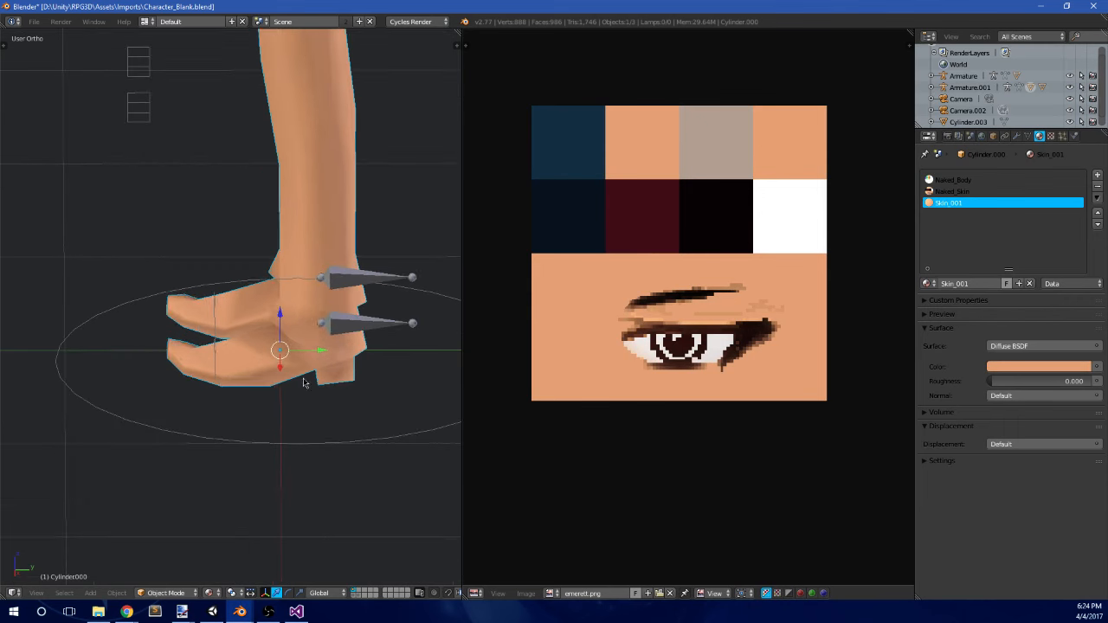
- Select the vertices at the notch in front of the heel in side view and lower them to the sole to flatten it
key(Tab)
key(KP_3)
scroll(424, 351, up, 2)
scroll(424, 351, up, 2)
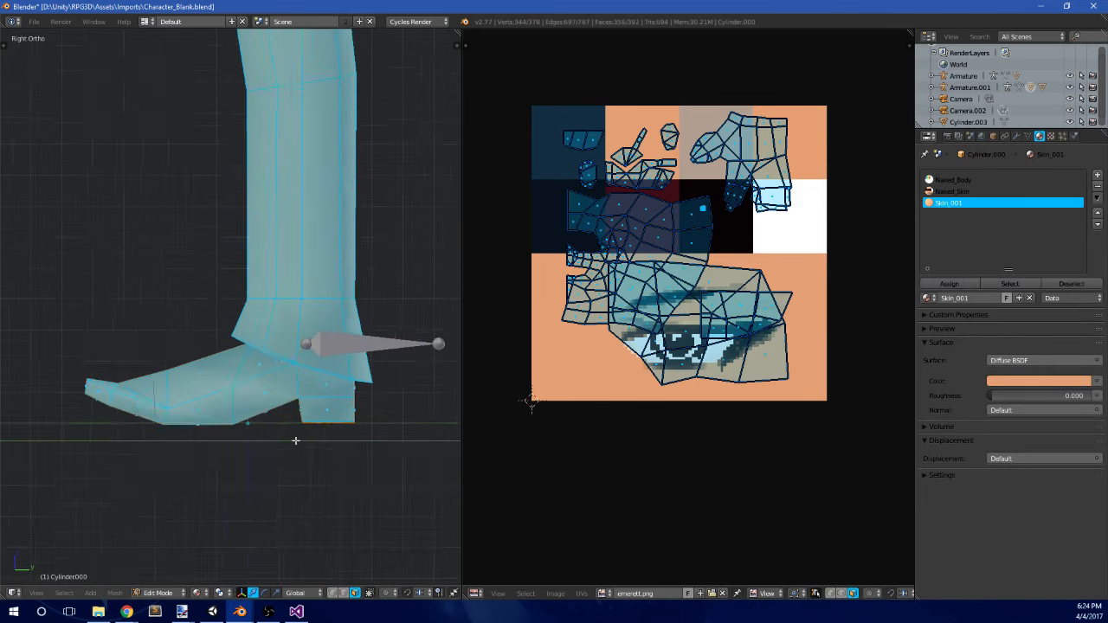
click(335, 593)
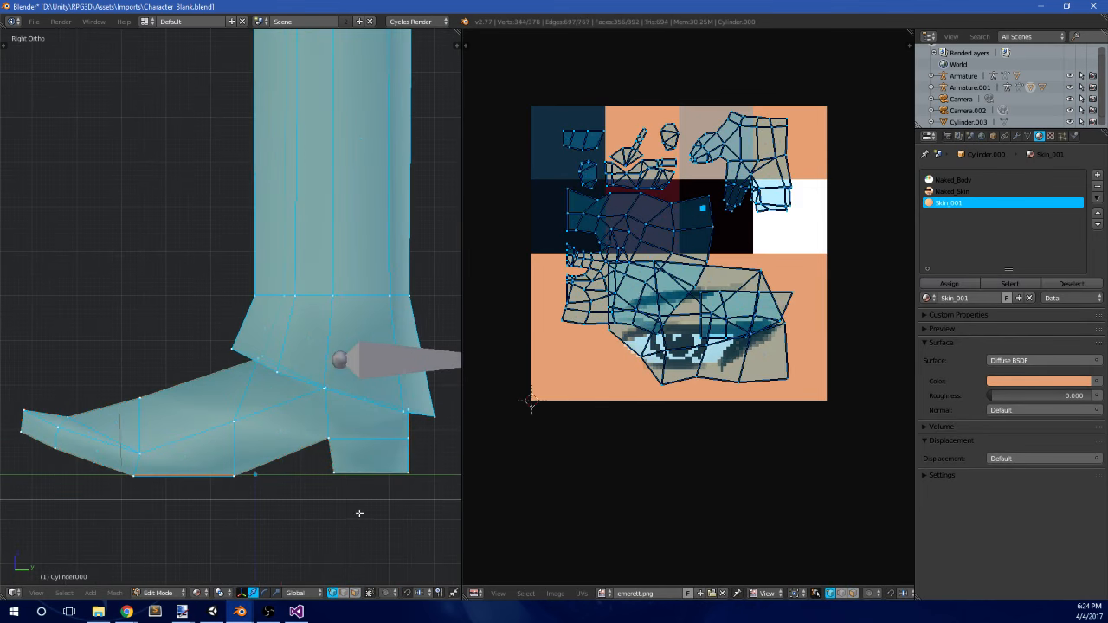
shift+middle_drag(358, 514, 345, 486)
key(a)
key(b)
drag(303, 398, 331, 415)
key(g)
click(325, 442)
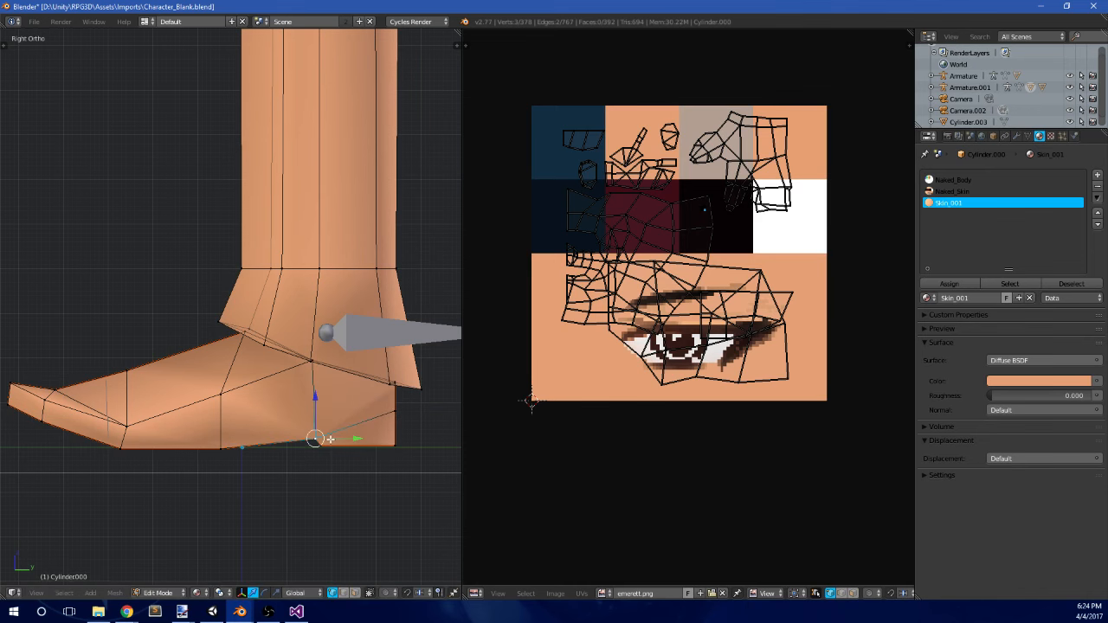
scroll(277, 429, down, 1)
shift+middle_drag(200, 412, 292, 418)
key(Tab)
middle_drag(267, 307, 344, 356)
- Try to lower the vertices at the tip of the left foot's toe after selecting them in top view
key(Tab)
key(KP_1)
key(KP_7)
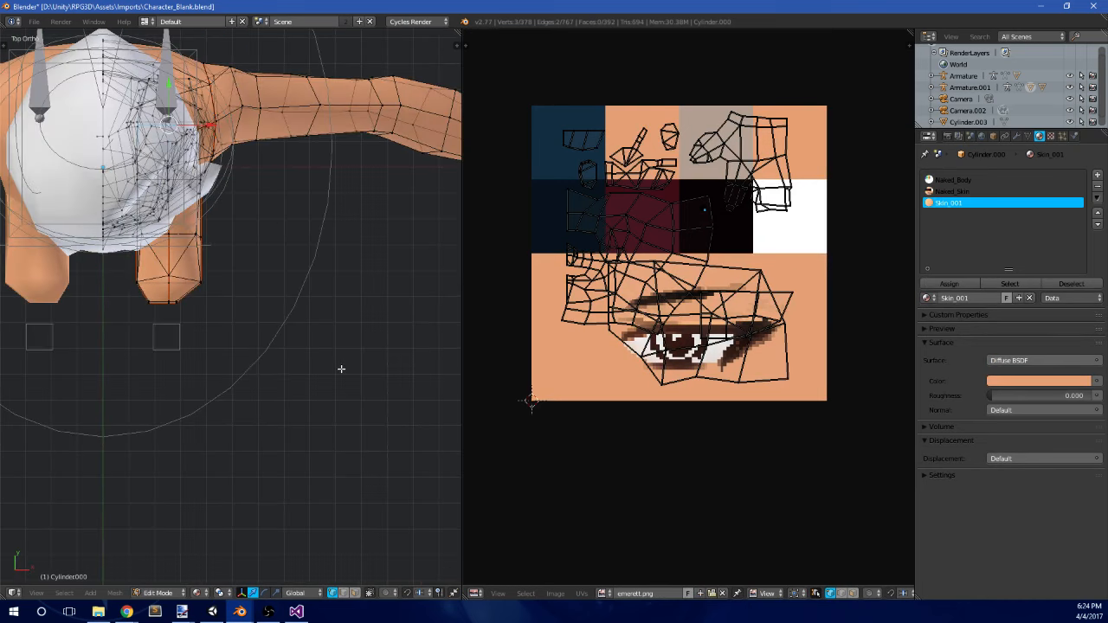
scroll(267, 302, up, 3)
shift+middle_drag(164, 251, 250, 361)
scroll(251, 368, up, 2)
key(a)
key(b)
drag(151, 493, 253, 453)
middle_drag(310, 457, 201, 357)
mouse_move(94, 390)
mouse_down()
mouse_move(96, 419)
mouse_move(97, 409)
mouse_up()
key(ctrl+z)
- Try to lower a single vertex on the upper side of the left foot and check the foot's shape
right_click(161, 415)
right_click(255, 389)
drag(253, 352, 252, 377)
scroll(251, 377, down, 5)
key(Tab)
middle_drag(252, 372, 226, 275)
key(Tab)
key(ctrl+z)
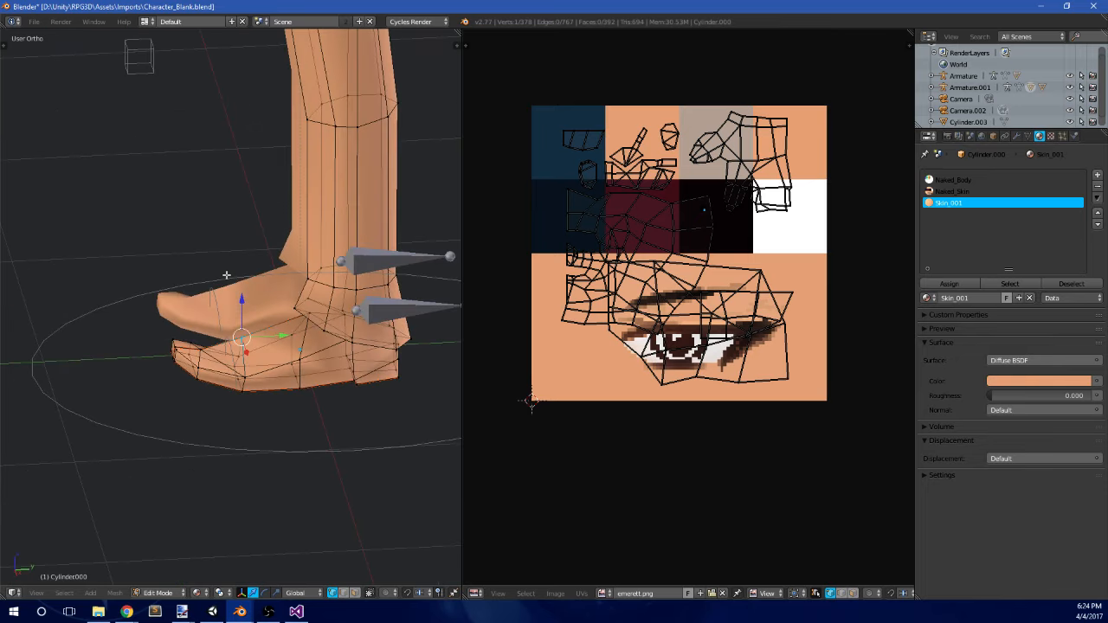
- Try to raise the vertices of the flared ankle cuff up the leg in side view
key(KP_3)
key(b)
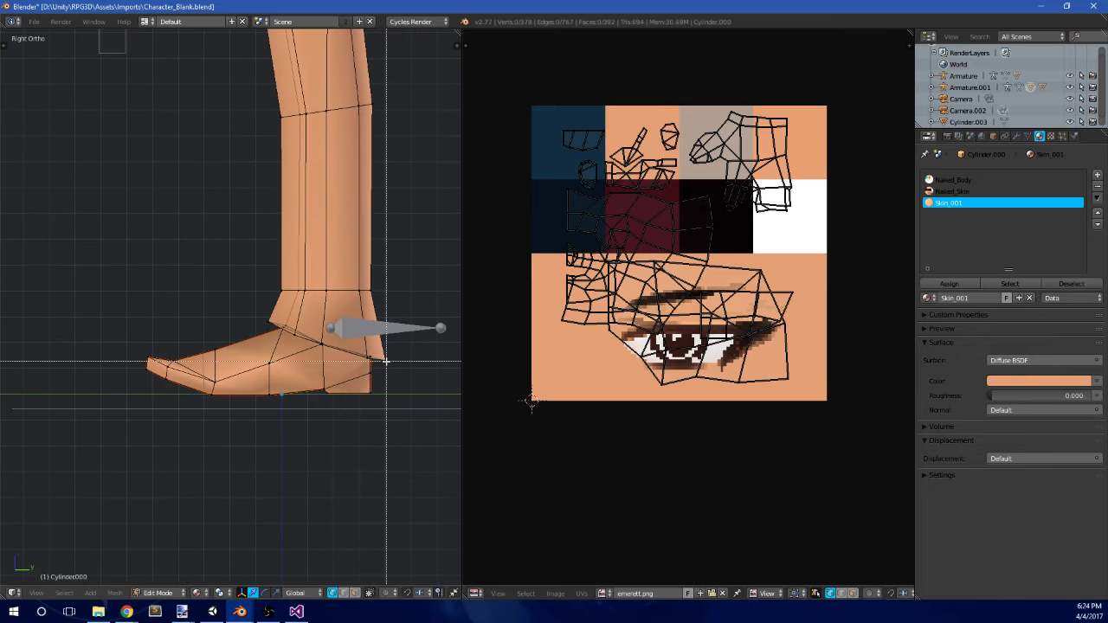
drag(386, 301, 248, 350)
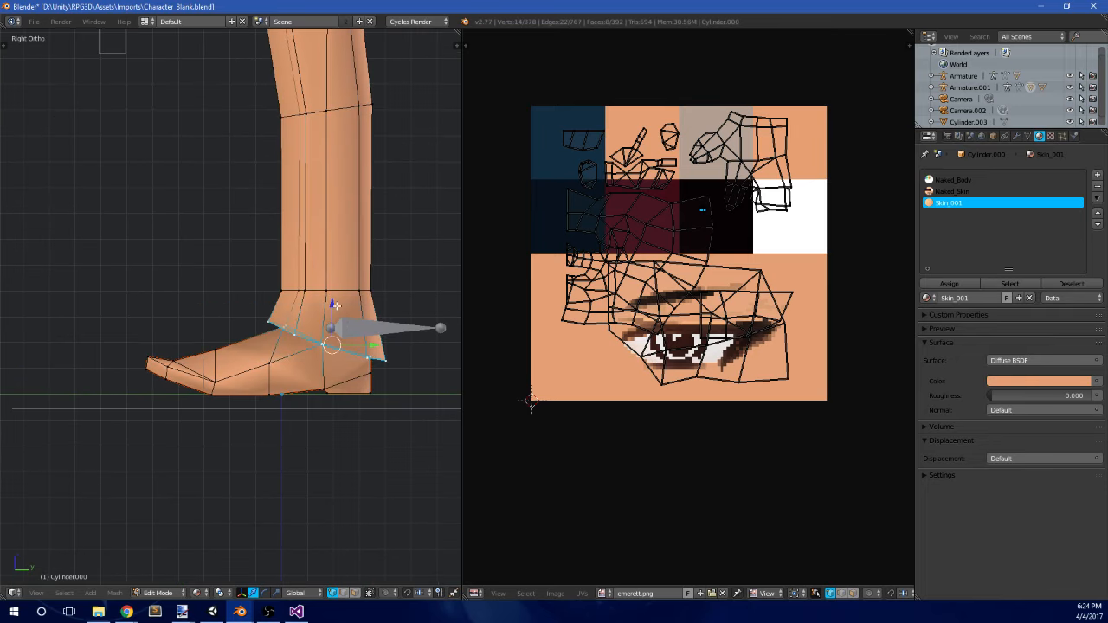
key(b)
drag(251, 308, 391, 270)
key(g)
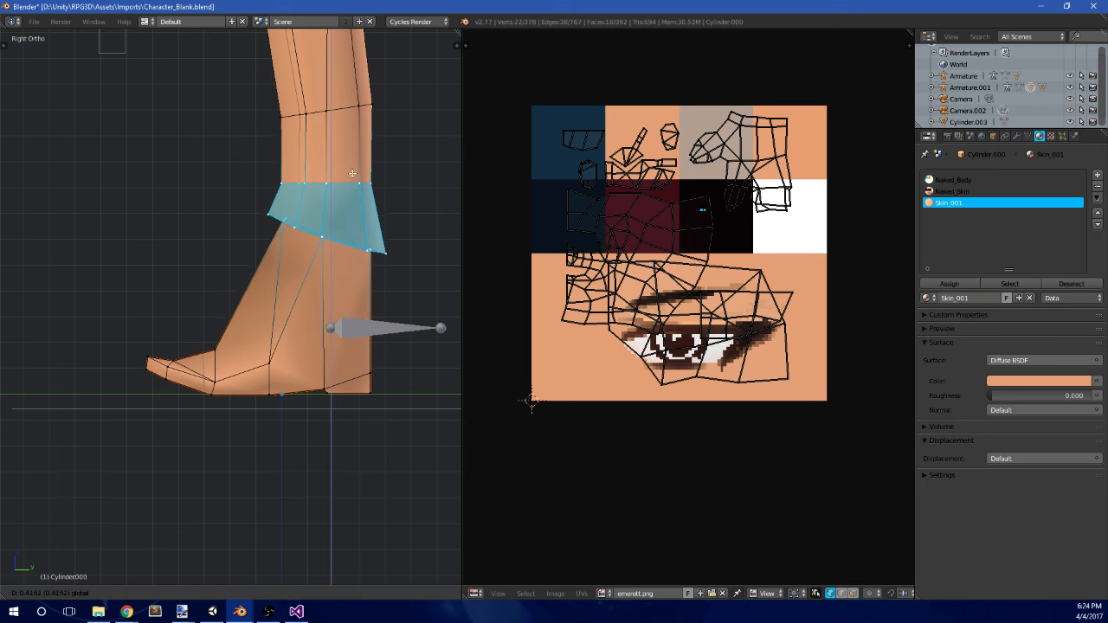
click(353, 124)
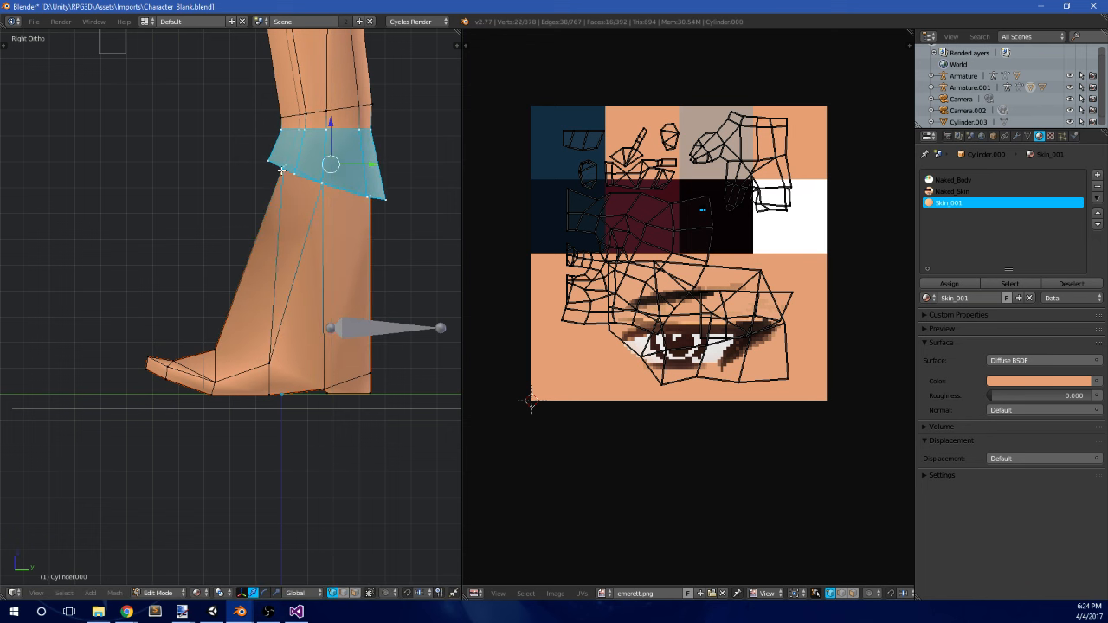
key(ctrl+z)
- Examine the flared cuff and the ankle geometry from the side and at an angle, with the leg viewed in Object Mode as well
scroll(282, 243, up, 2)
shift+middle_drag(334, 329, 299, 314)
key(a)
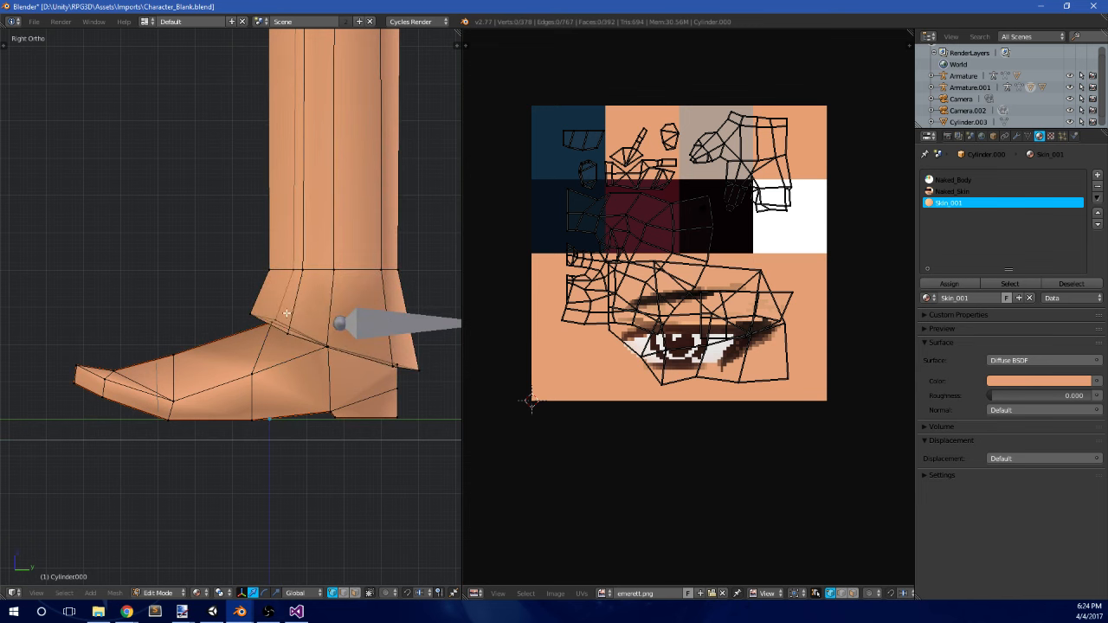
click(299, 320)
scroll(278, 322, up, 2)
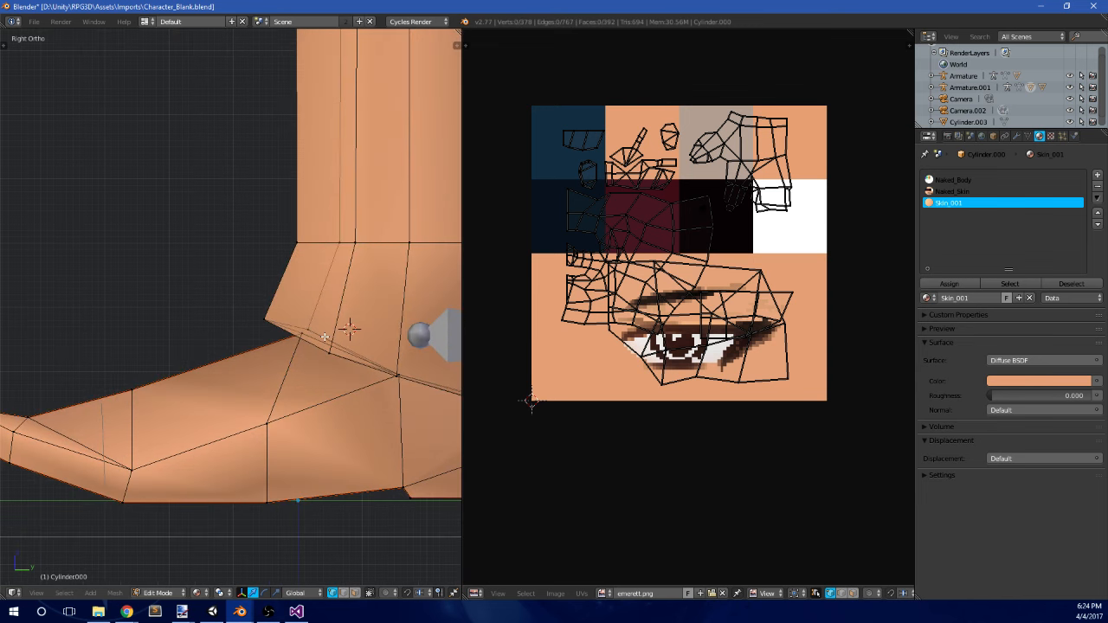
scroll(256, 312, down, 5)
middle_drag(186, 239, 176, 265)
key(Tab)
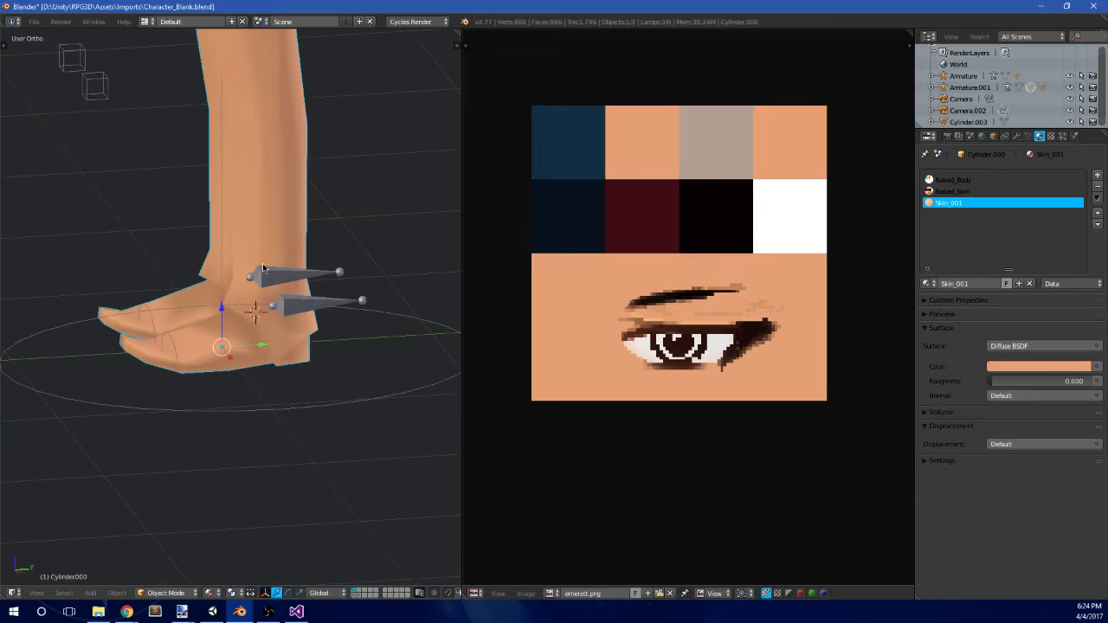
scroll(263, 265, down, 2)
key(alt+Tab)
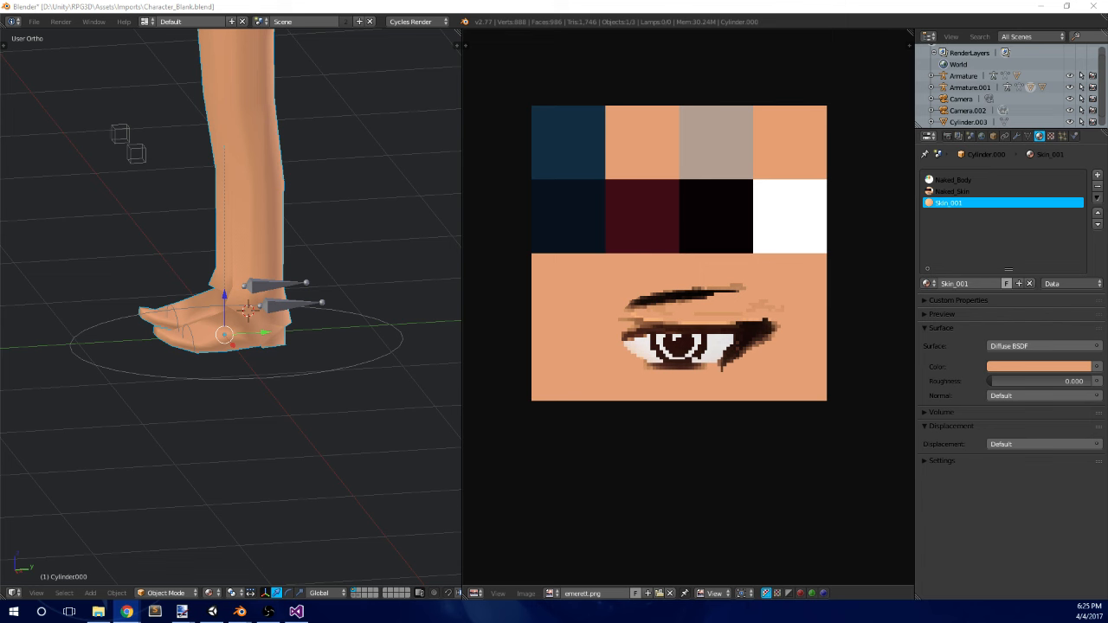
middle_drag(379, 262, 324, 229)
key(KP_3)
key(Tab)
scroll(381, 250, up, 3)
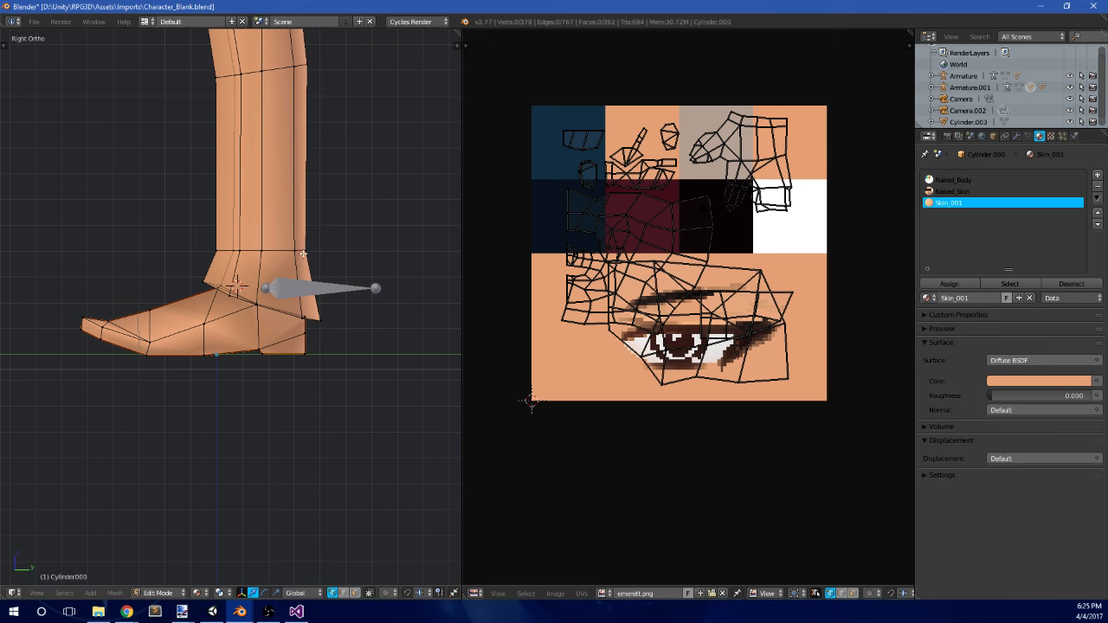
scroll(303, 254, down, 3)
scroll(320, 210, up, 2)
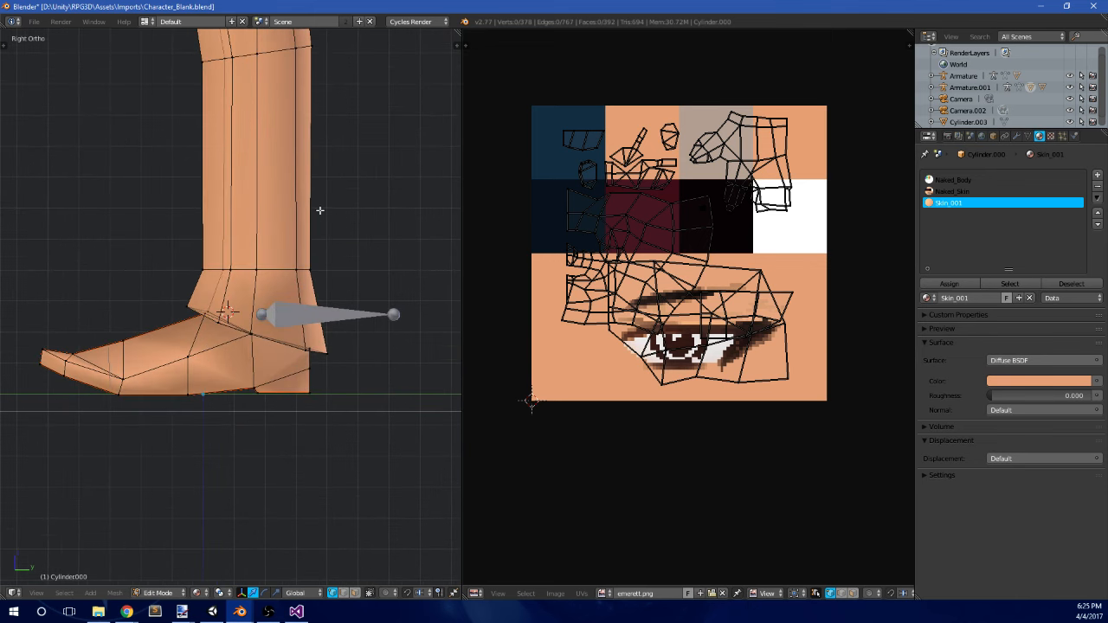
shift+middle_drag(294, 210, 307, 258)
scroll(248, 360, up, 2)
shift+middle_drag(278, 392, 348, 327)
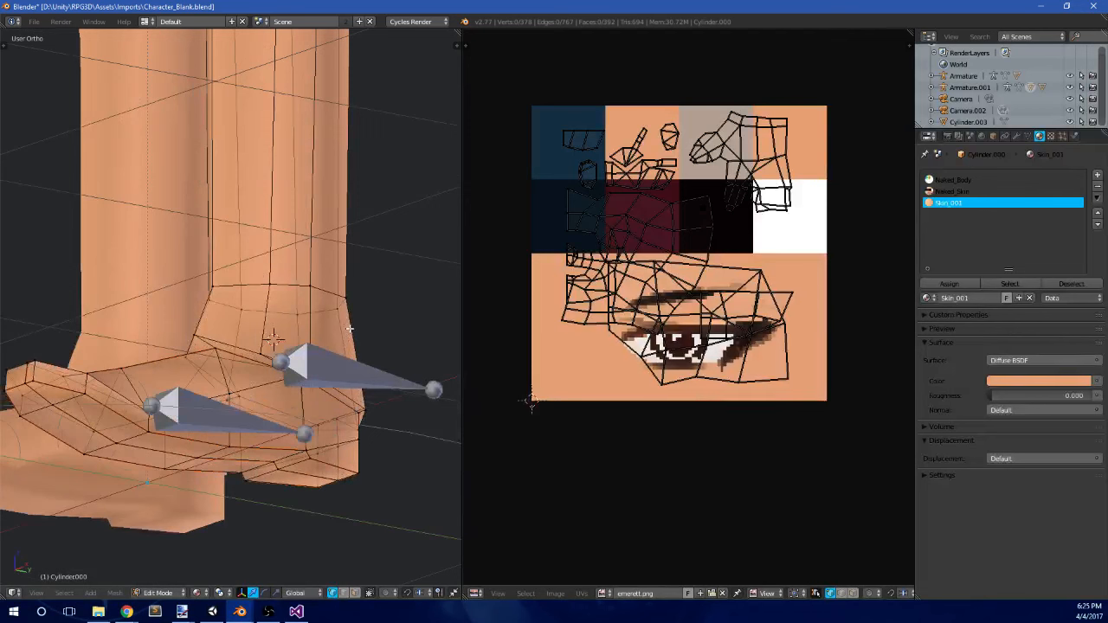
middle_drag(318, 321, 244, 344)
scroll(290, 347, up, 1)
right_click(285, 364)
shift+right_click(280, 341)
shift+right_click(314, 357)
shift+right_click(385, 369)
key(a)
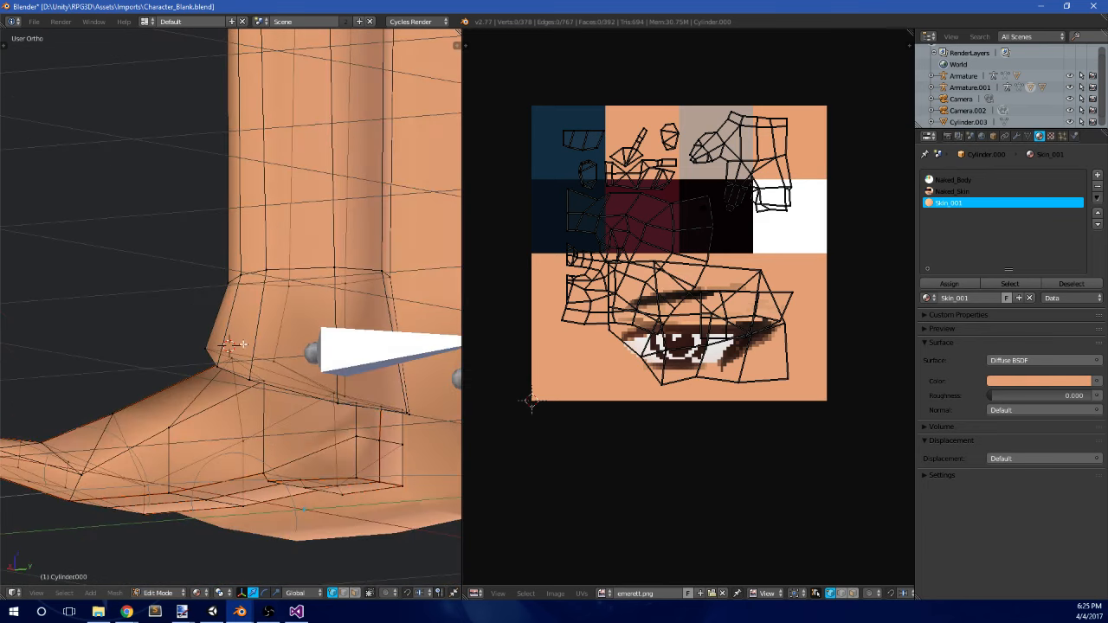
- Add an edge loop around the ankle cuff between its upper and lower rings
key(ctrl+r)
click(227, 335)
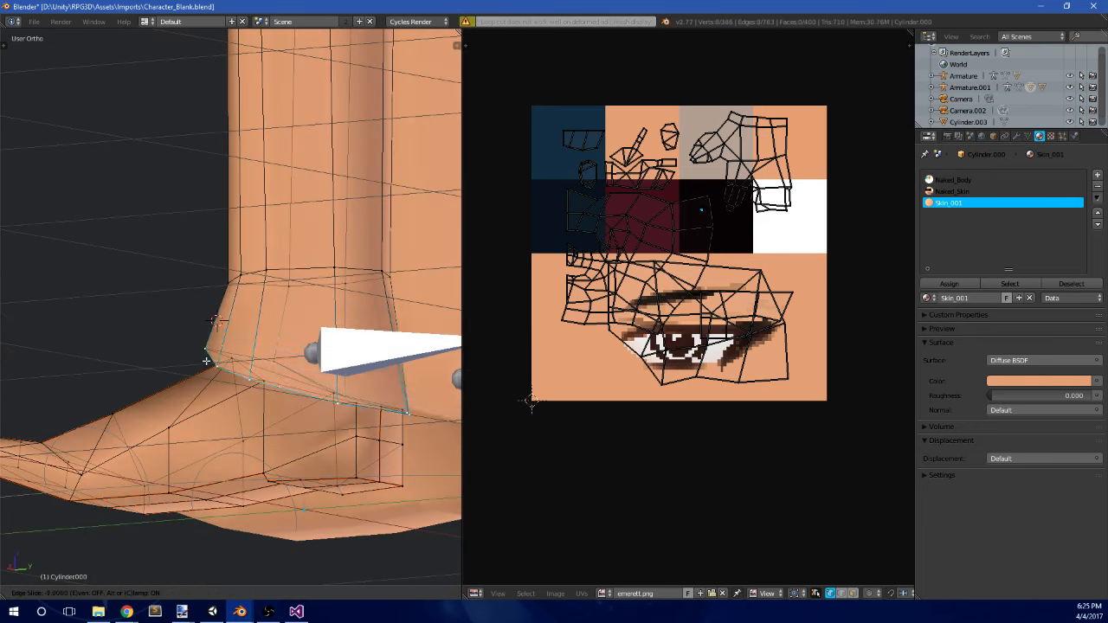
click(216, 334)
middle_drag(216, 334, 261, 305)
key(KP_1)
key(KP_3)
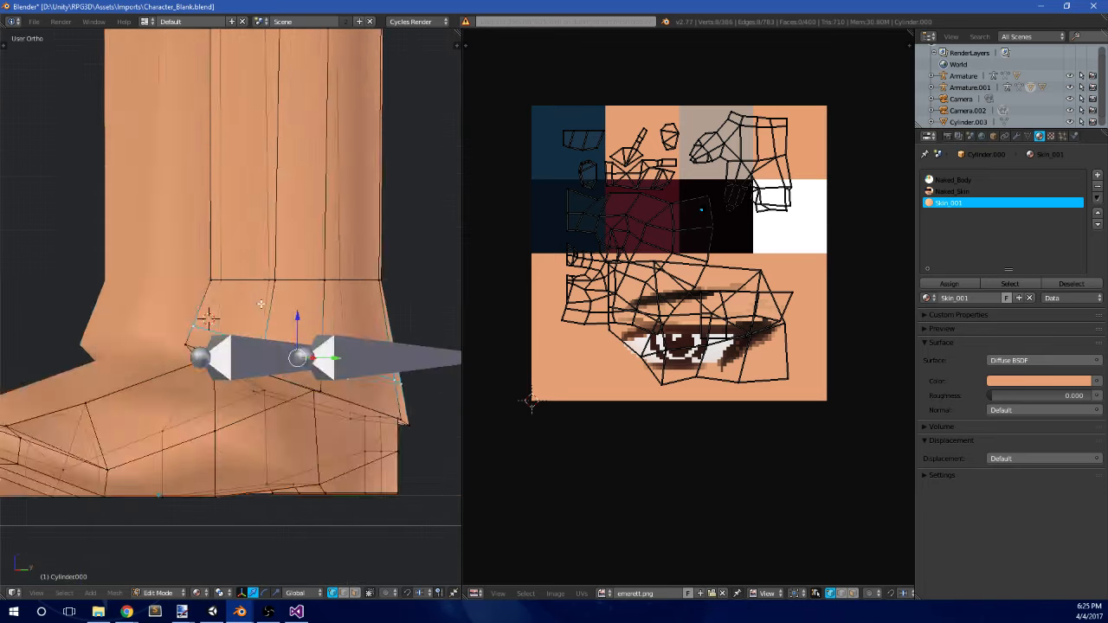
- Move the cuff's upper edge ring up the leg to just below the existing upper calf loop in side view
scroll(262, 305, down, 3)
shift+middle_drag(342, 289, 338, 349)
key(ctrl+r)
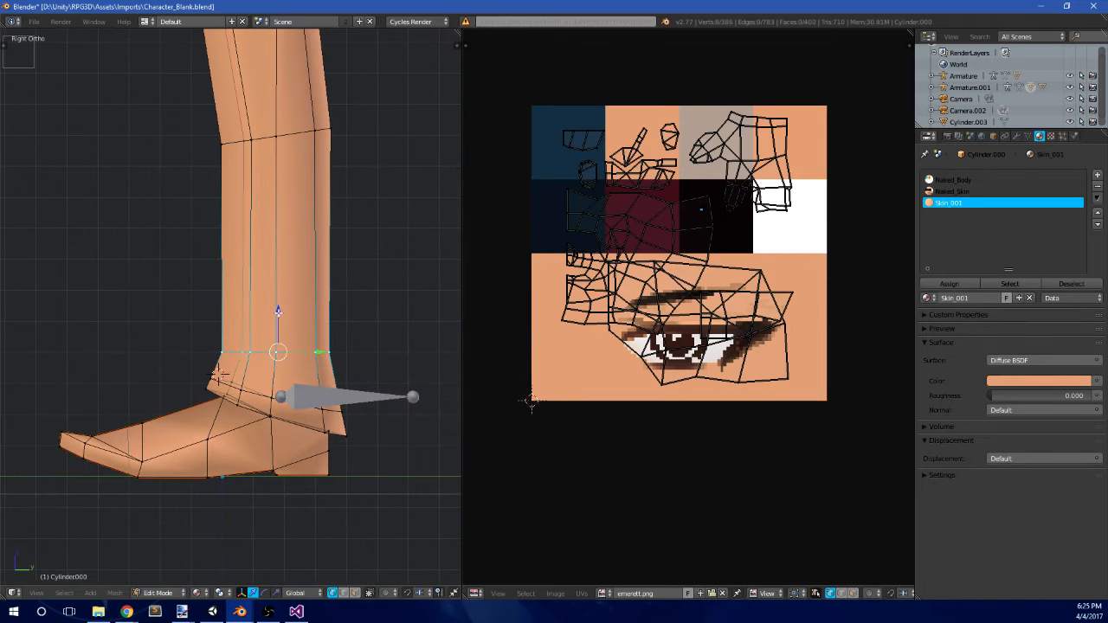
click(278, 310)
click(318, 135)
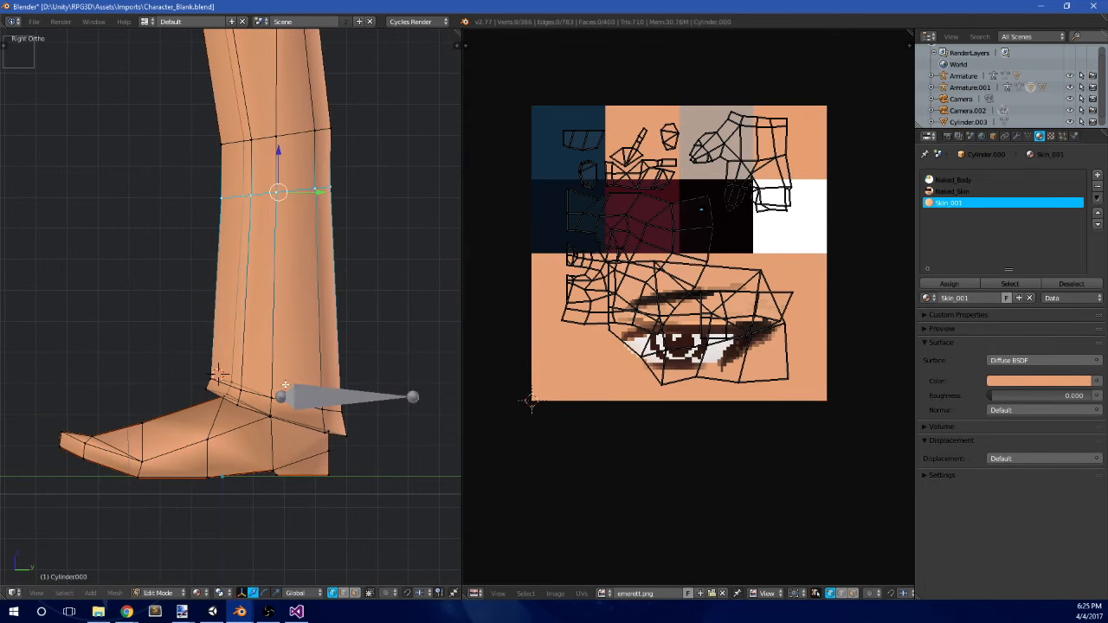
- Slide the new edge loop near the cuff's hem up the calf to just below the raised ring and check the legs
alt+shift+right_click(286, 399)
key(a)
alt+right_click(286, 399)
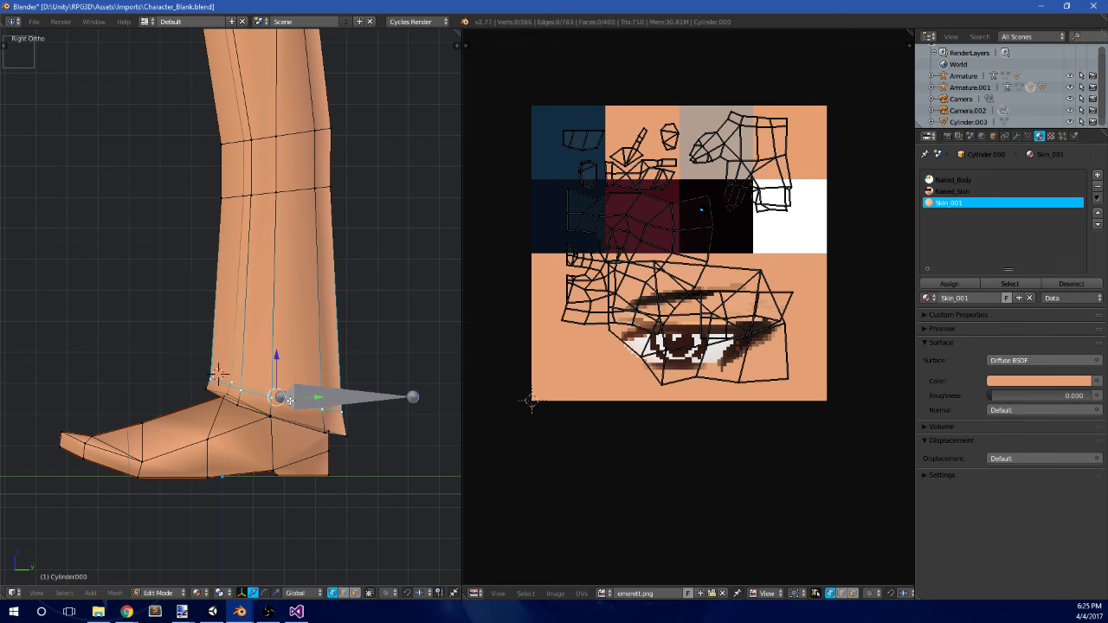
key(shift+v)
click(301, 212)
key(a)
scroll(319, 256, down, 3)
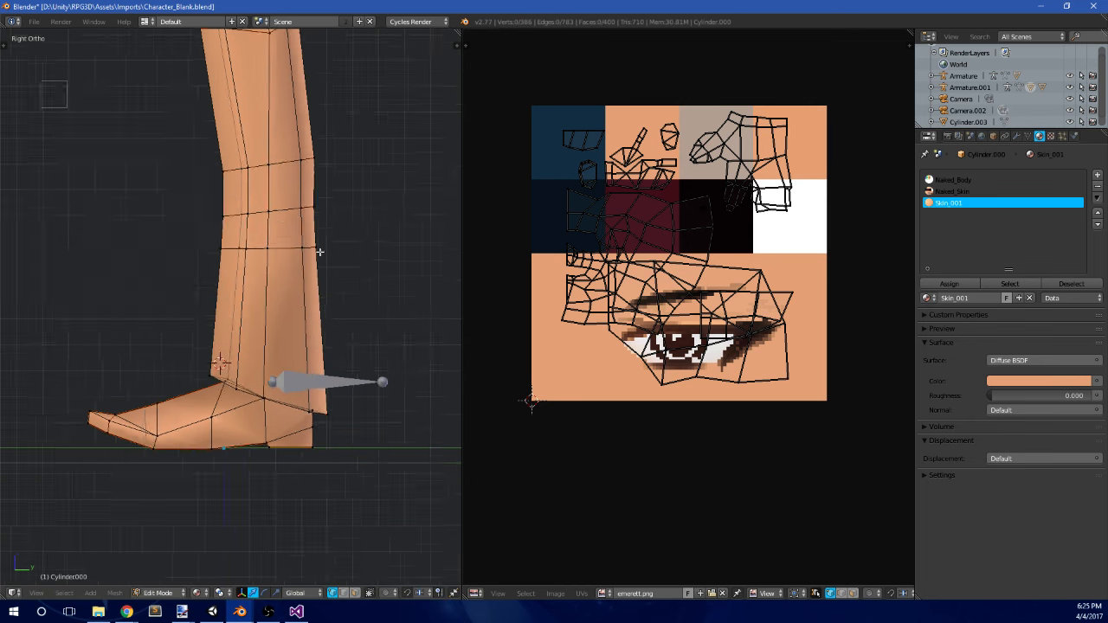
middle_drag(318, 250, 433, 263)
key(Tab)
middle_drag(283, 251, 230, 273)
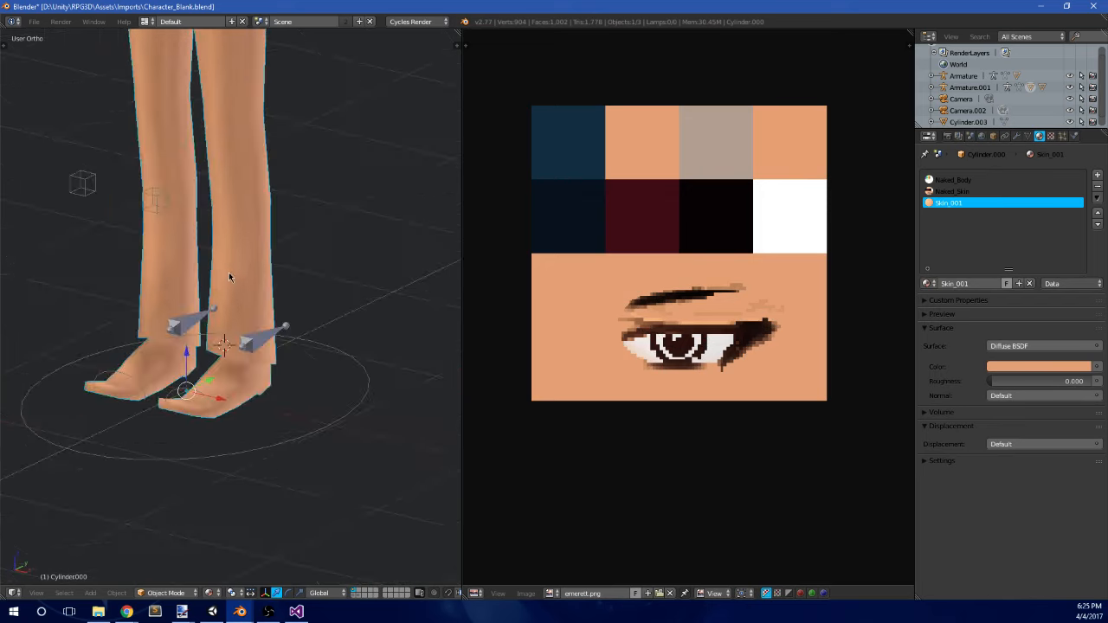
- Merge the cuff's front hem vertex into the adjoining vertex at the top of the foot
key(KP_3)
key(Tab)
scroll(301, 332, up, 4)
shift+middle_drag(301, 332, 278, 284)
middle_drag(279, 284, 267, 265)
scroll(264, 260, up, 3)
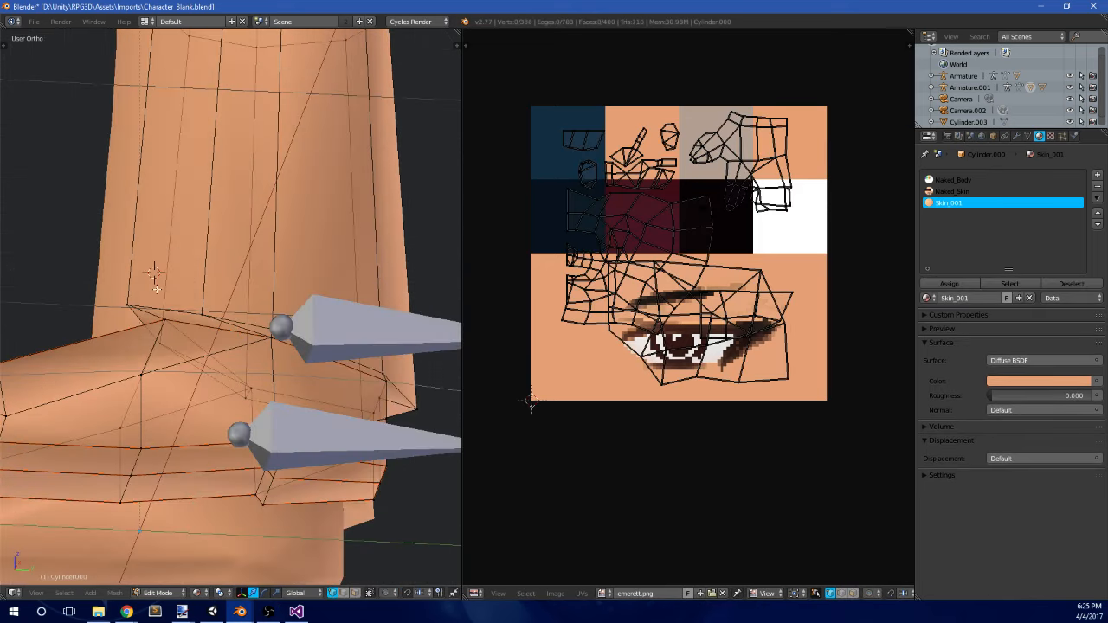
right_click(129, 305)
shift+right_click(170, 318)
key(alt+m)
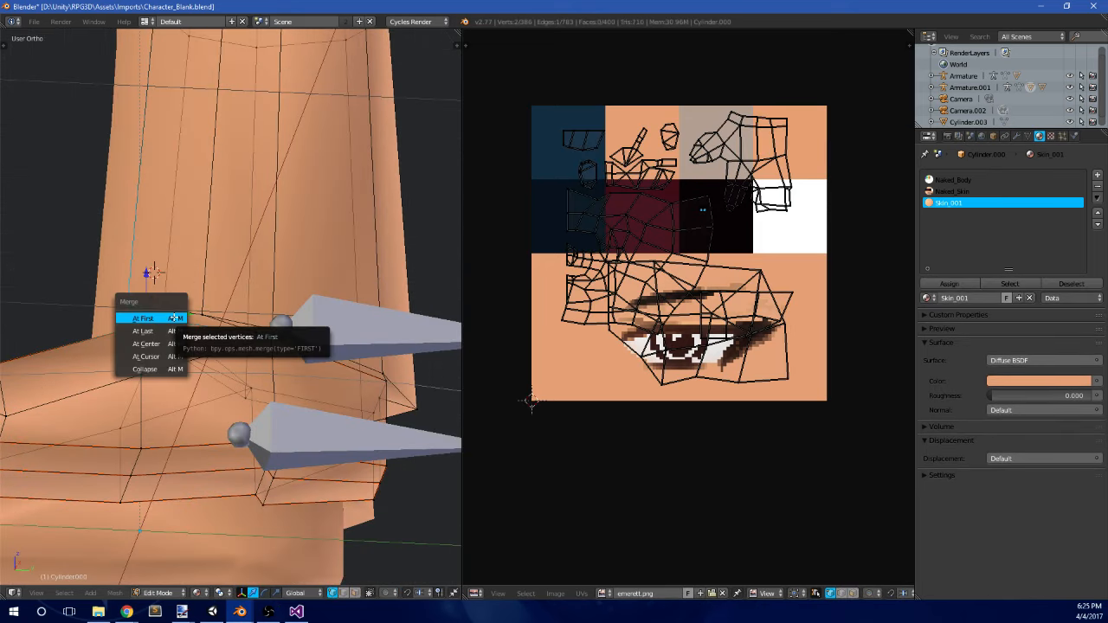
click(164, 335)
- Merge the neighbouring hem vertices around the ankle with the matching foot vertices
middle_drag(164, 335, 315, 333)
right_click(203, 303)
shift+right_click(259, 289)
shift+right_click(265, 309)
key(alt+m)
click(292, 308)
shift+right_click(361, 310)
key(alt+m)
click(359, 311)
- Merge the remaining loose hem vertex on the other side of the ankle into its foot vertex using At Last
scroll(220, 336, down, 3)
middle_drag(236, 303, 333, 282)
scroll(194, 334, up, 2)
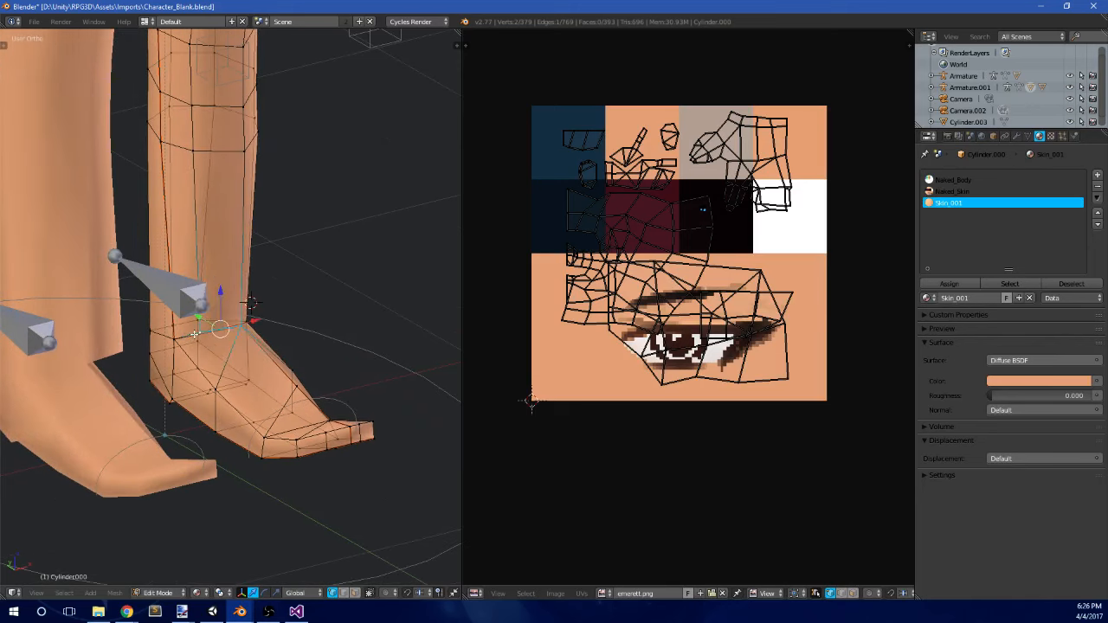
scroll(169, 348, up, 2)
middle_drag(169, 347, 165, 340)
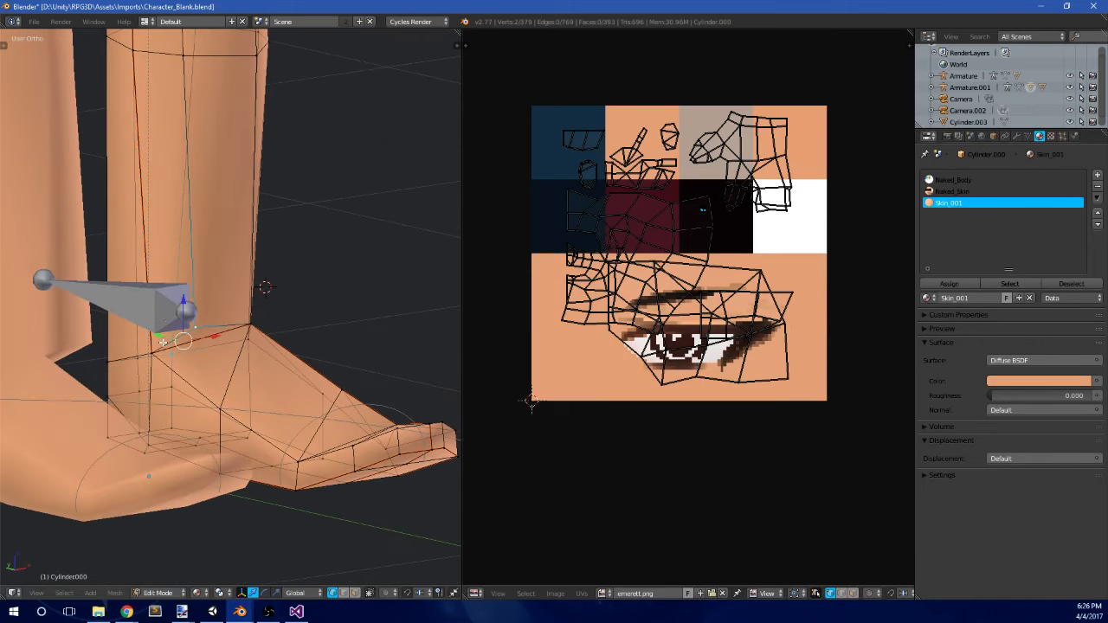
shift+right_click(164, 346)
key(alt+m)
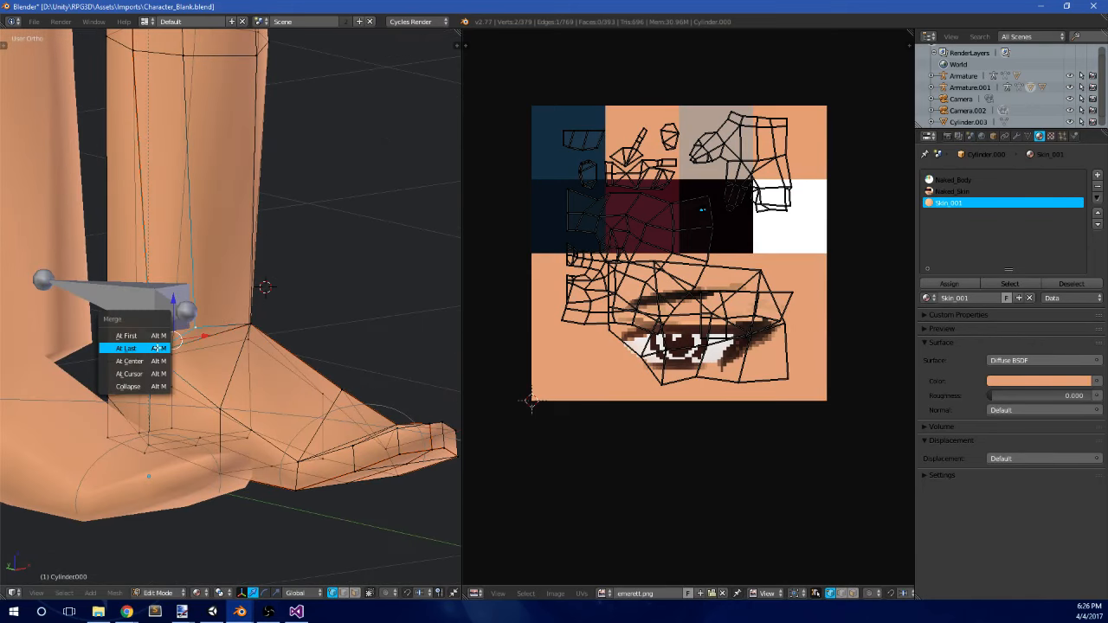
click(157, 348)
- Examine the joined ankle and the full leg in Object Mode and from the side
scroll(306, 306, down, 5)
key(Tab)
middle_drag(351, 316, 170, 266)
scroll(268, 304, down, 2)
scroll(171, 267, down, 1)
key(Tab)
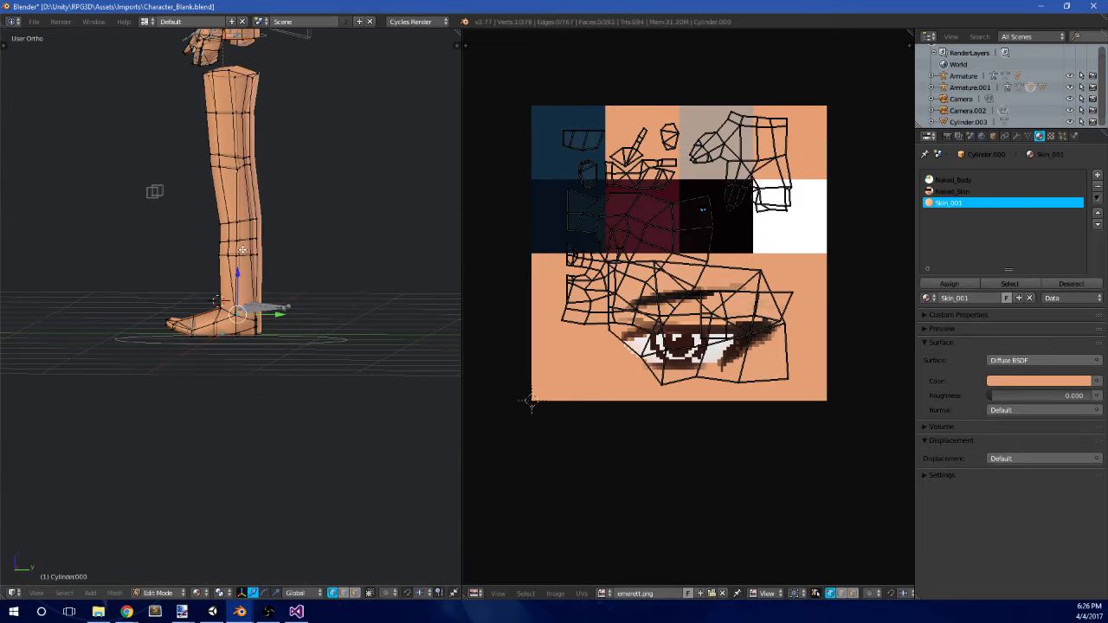
scroll(242, 250, up, 4)
key(KP_3)
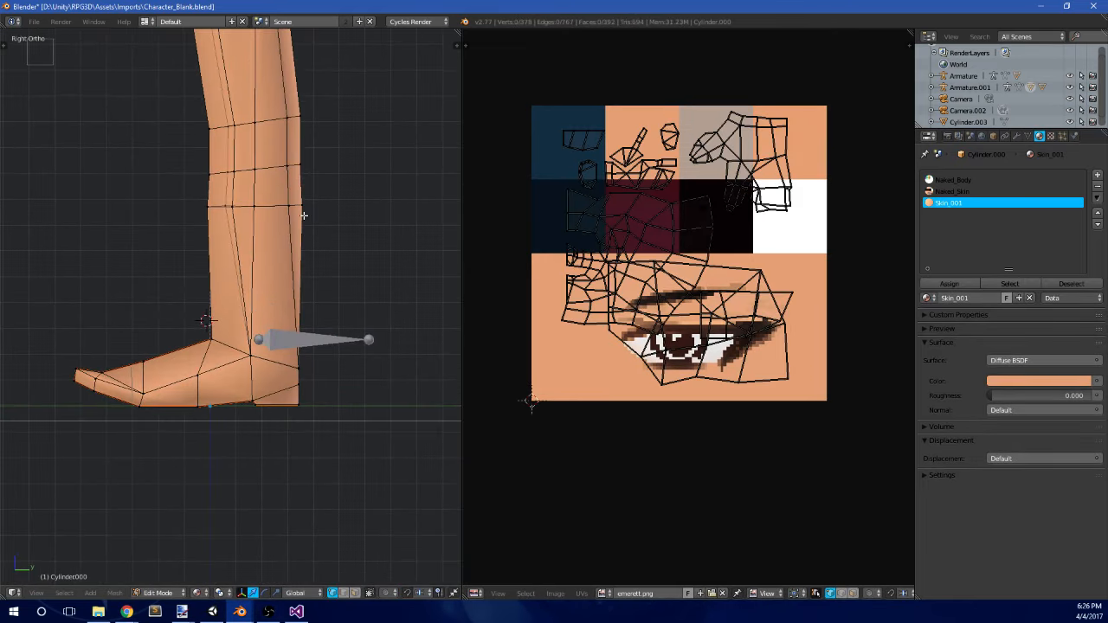
scroll(240, 201, up, 1)
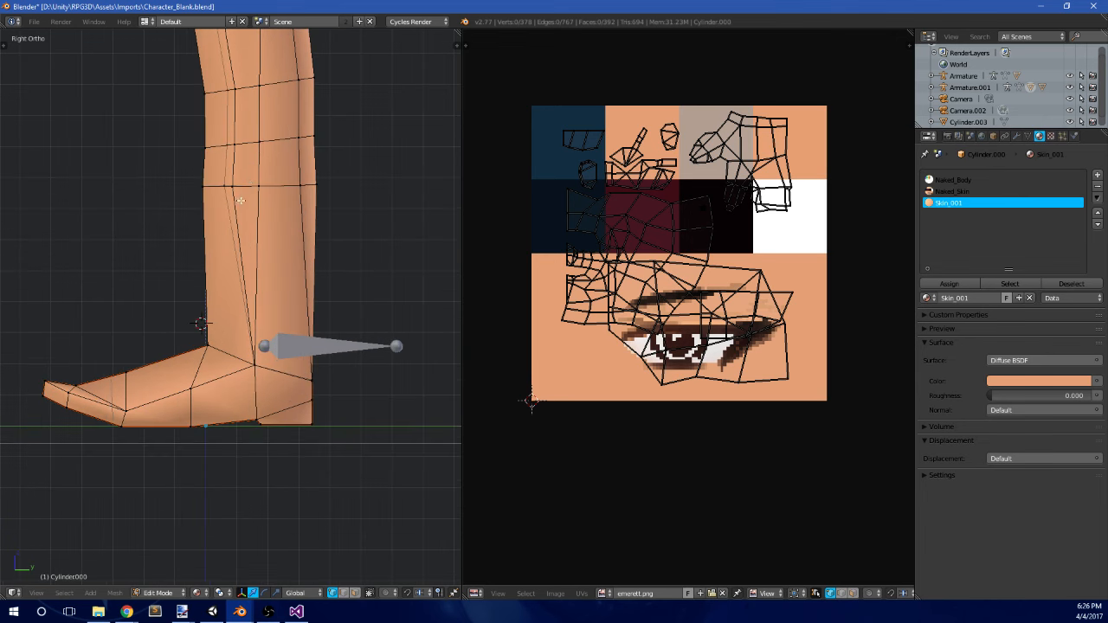
shift+middle_drag(251, 182, 322, 208)
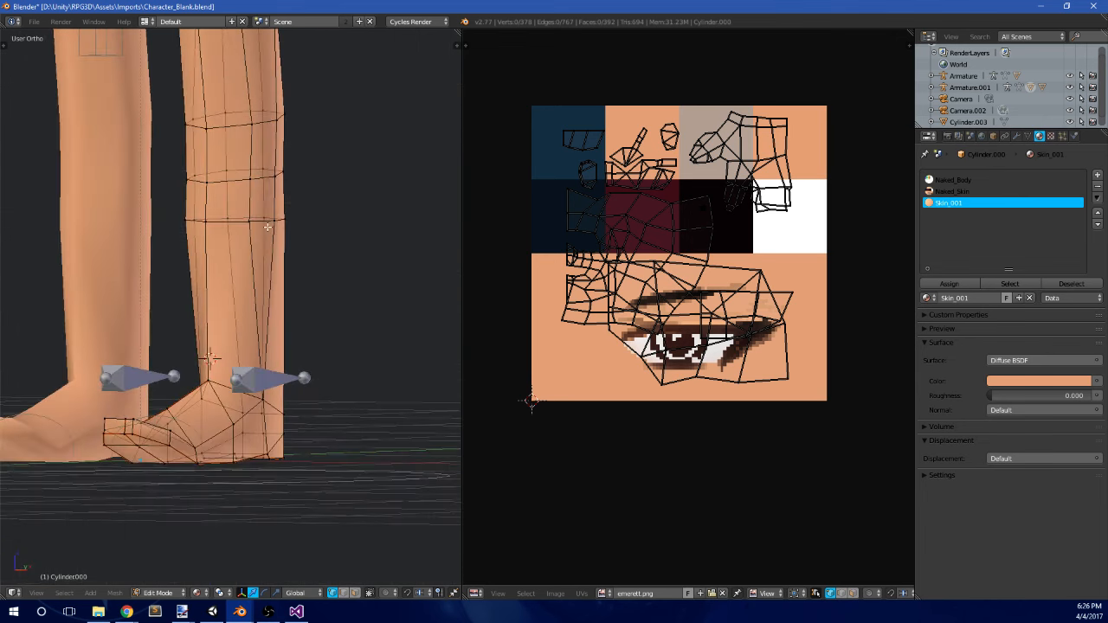
- Select the ring of faces between the two lowest calf loops and apply Inset Faces to it
alt+right_click(260, 206)
alt+right_click(225, 217)
alt+shift+right_click(221, 181)
middle_drag(221, 181, 376, 261)
key(i)
click(376, 262)
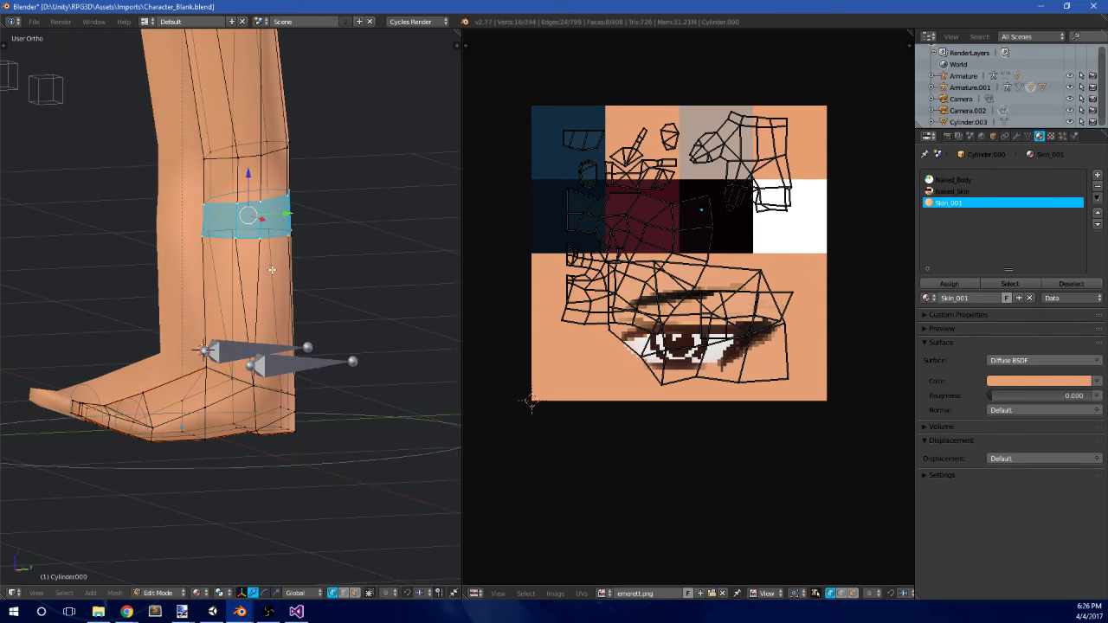
- Adjust the inset's thickness and depth values so the calf band stands out from the leg
key(n)
key(t)
key(n)
scroll(112, 538, down, 3)
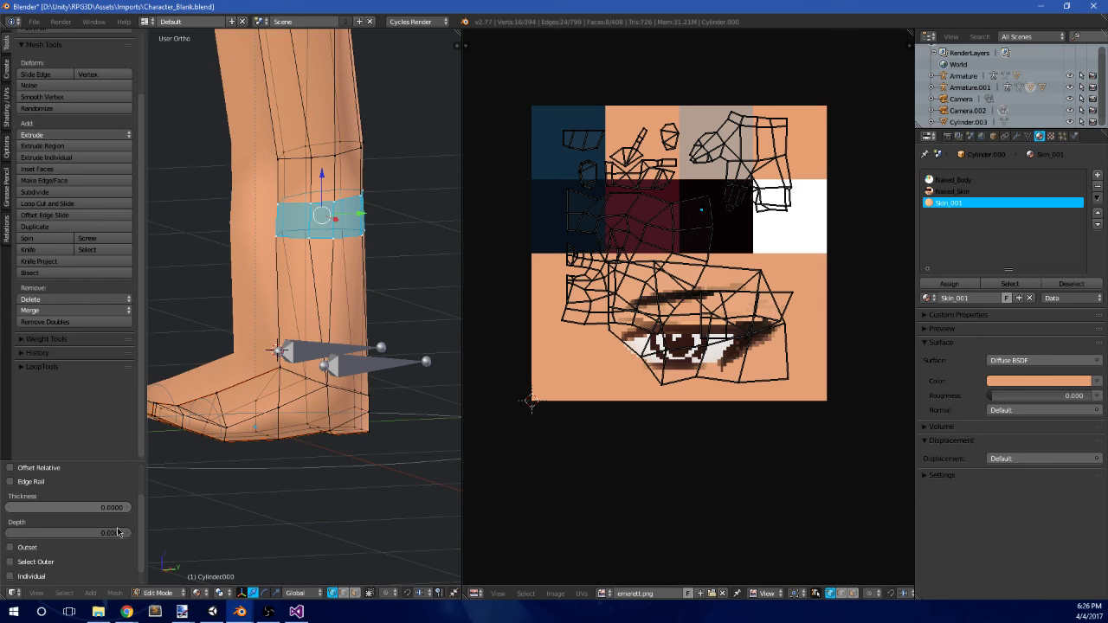
click(115, 509)
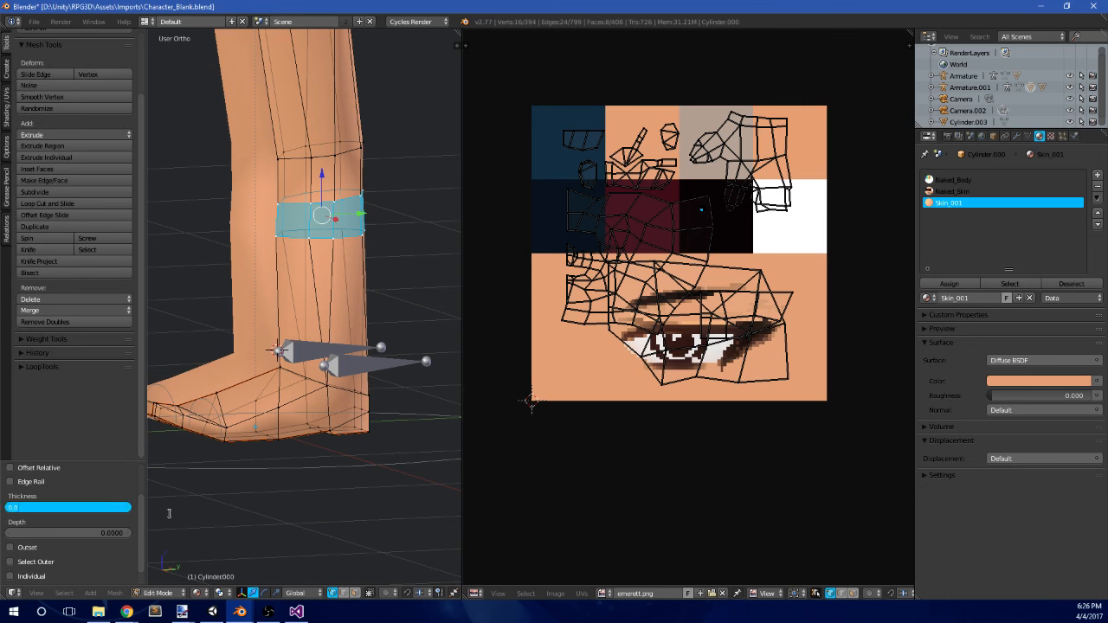
text(0.0204)
key(Return)
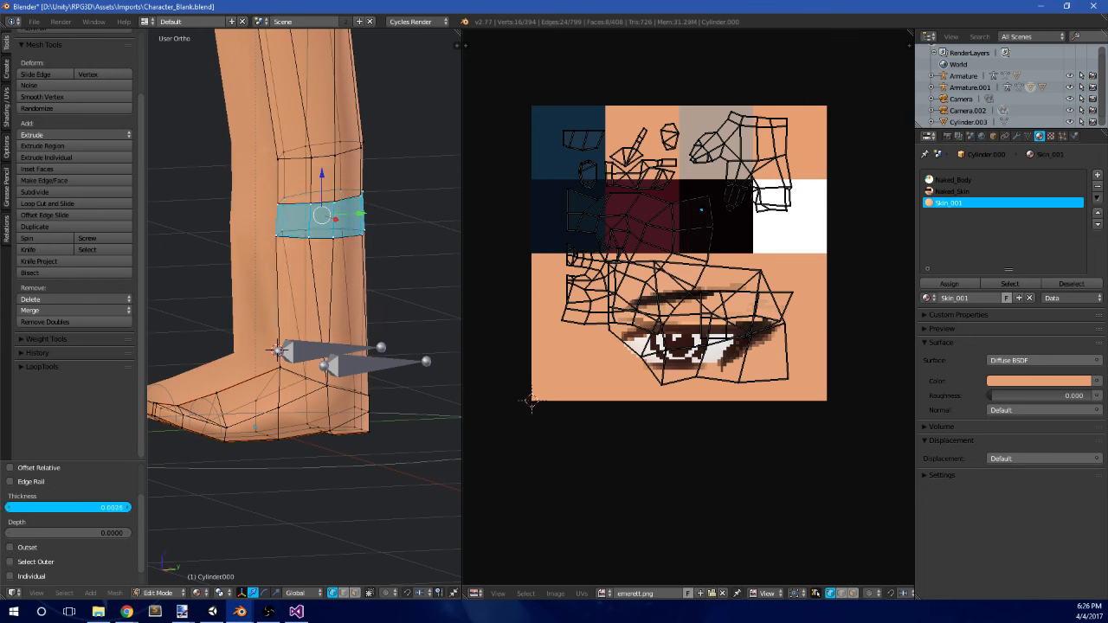
drag(115, 509, 160, 534)
- Examine the protruding calf band up close from the side and on the whole character in Object Mode
key(Tab)
scroll(287, 286, down, 4)
middle_drag(286, 286, 275, 255)
scroll(329, 262, up, 2)
key(Tab)
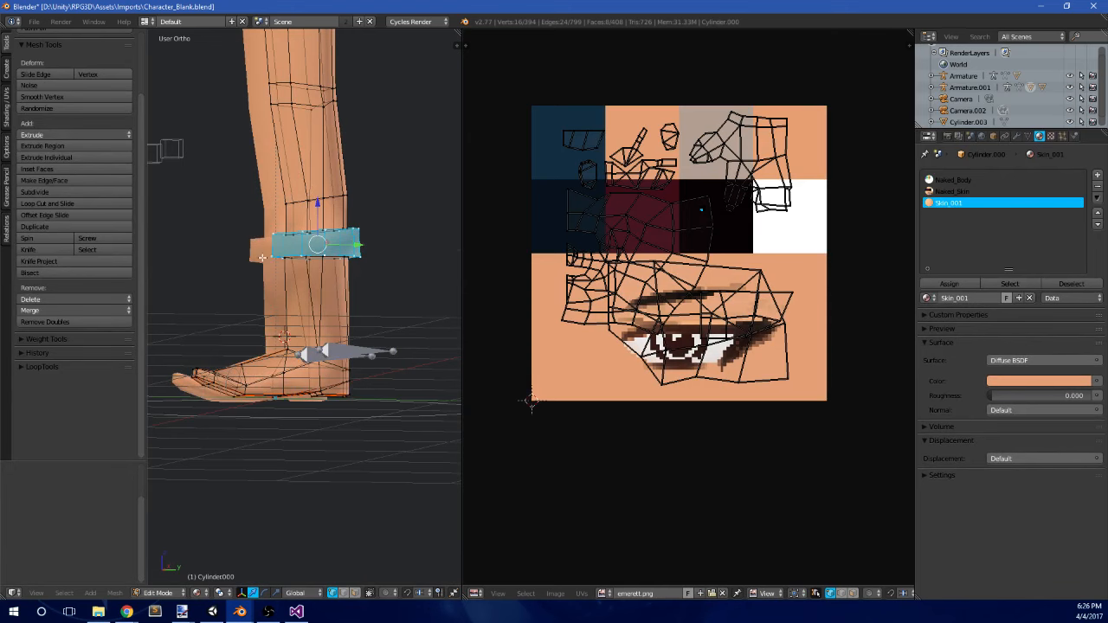
key(KP_3)
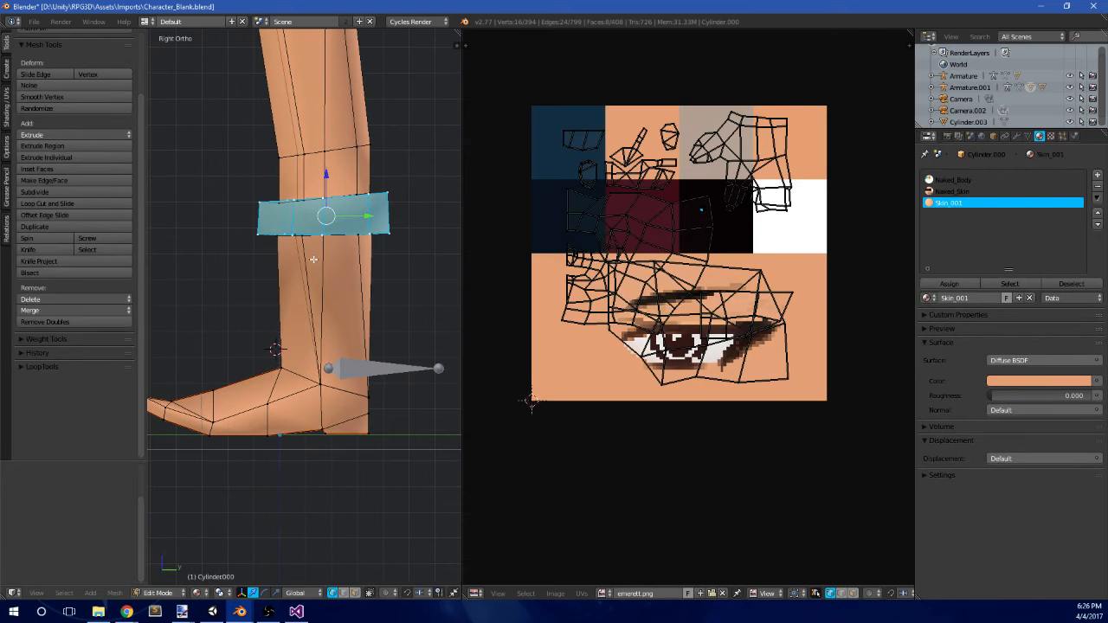
key(Tab)
shift+middle_drag(359, 268, 341, 242)
shift+middle_drag(336, 234, 281, 244)
scroll(343, 274, down, 6)
scroll(363, 292, down, 3)
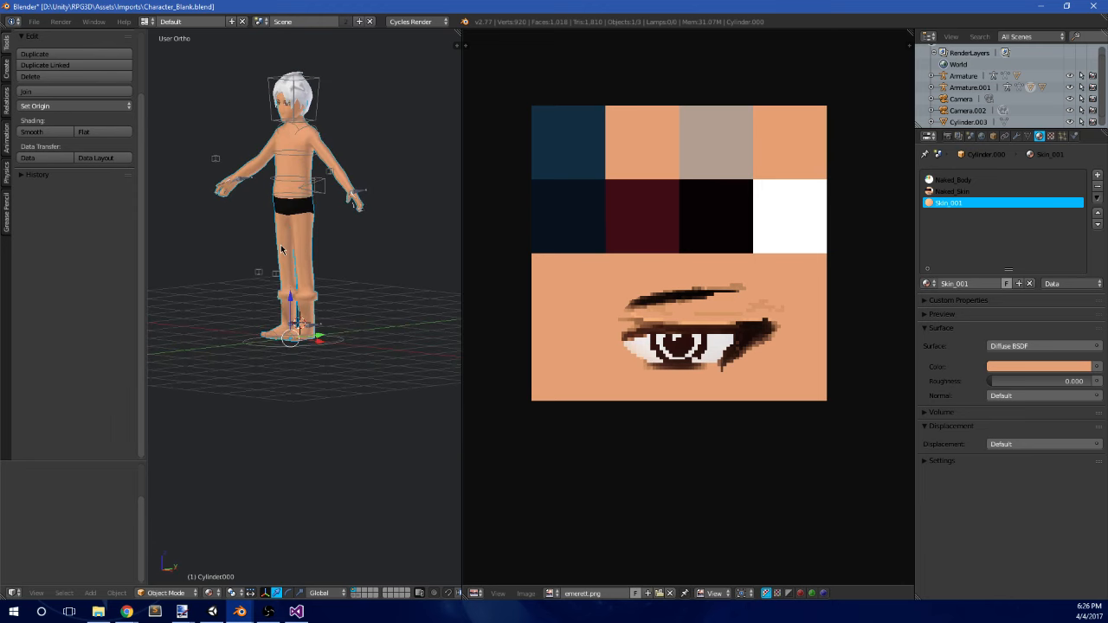
- Undo the calf band inset and the previous joining of the lower leg to the ankle
key(KP_3)
key(Tab)
scroll(280, 245, up, 7)
shift+middle_drag(337, 308, 339, 258)
scroll(327, 284, up, 6)
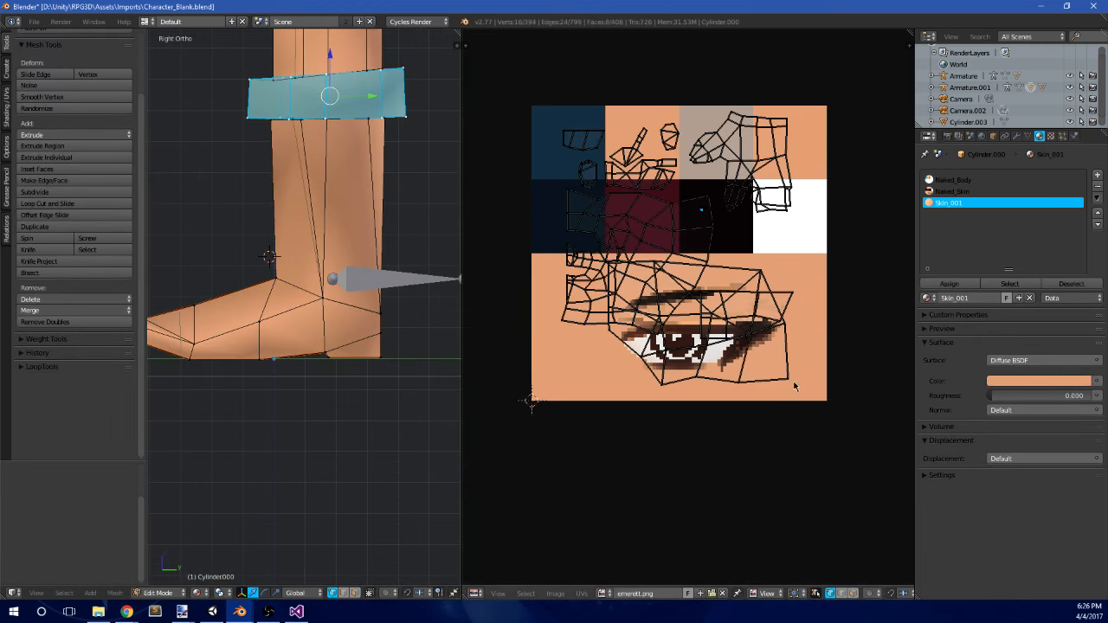
scroll(334, 217, down, 3)
key(Tab)
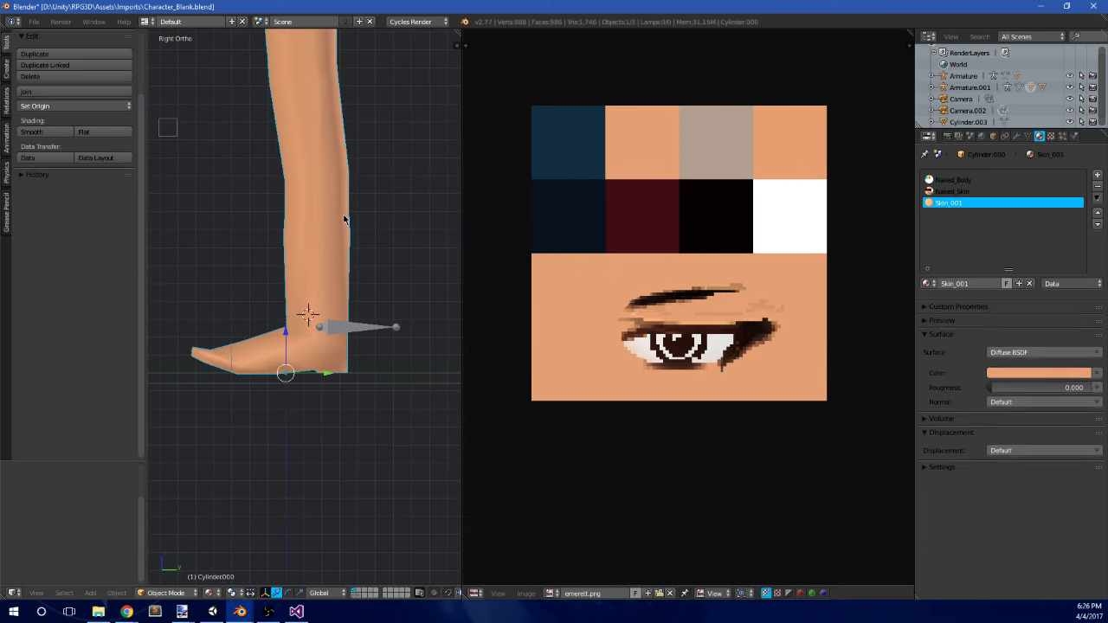
key(ctrl+z)
key(ctrl+z)
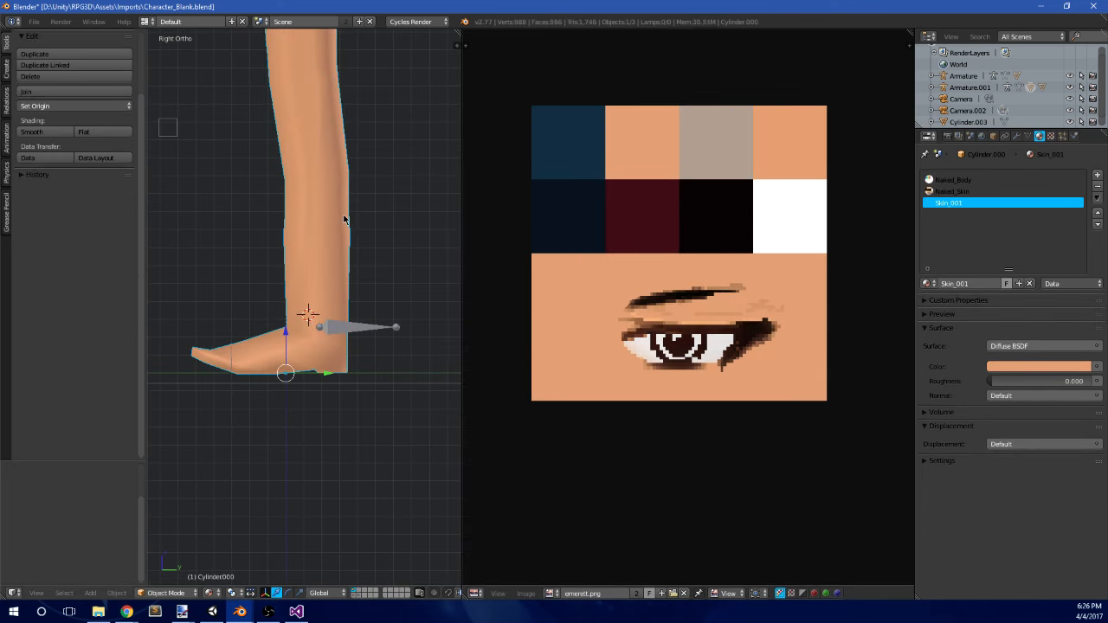
- Select the lowest calf edge loop and slide it down along the leg to just above the ankle
key(Tab)
scroll(285, 327, up, 2)
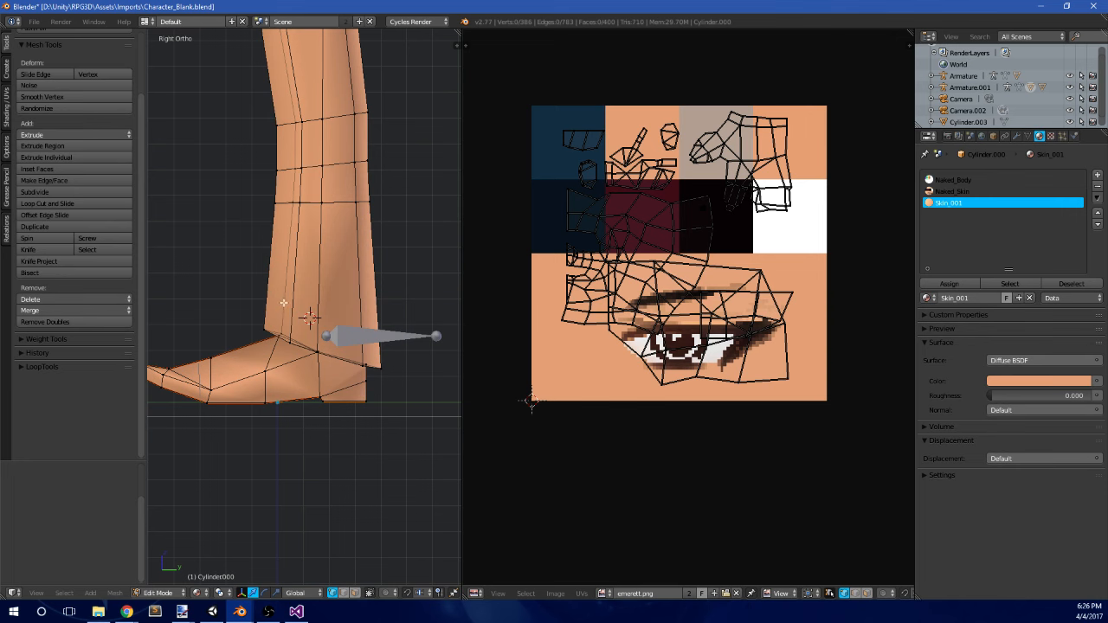
scroll(303, 286, up, 1)
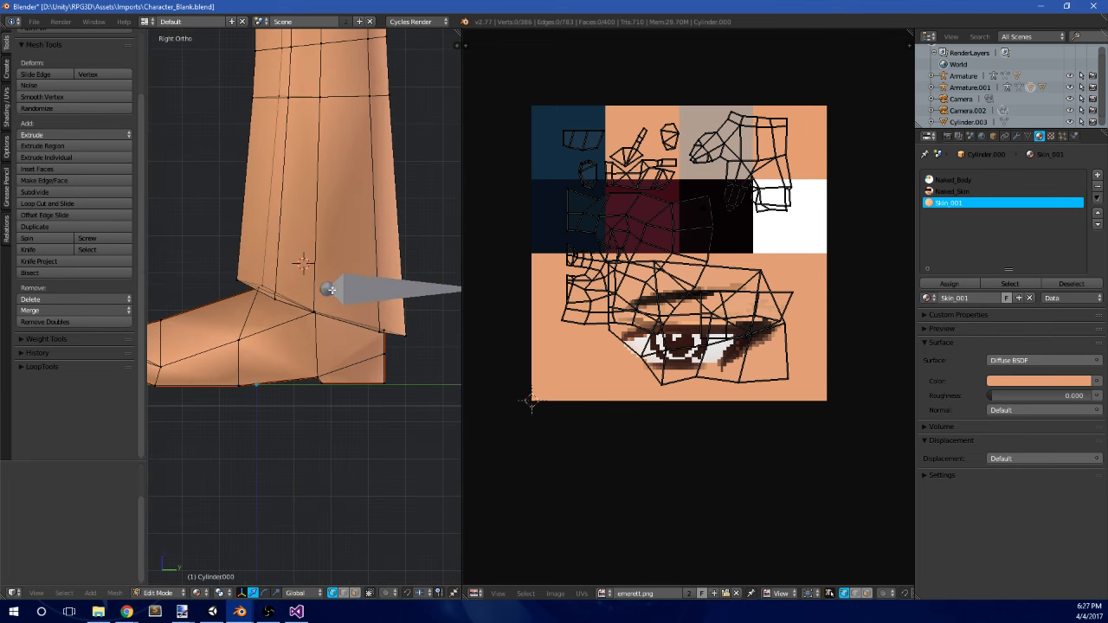
middle_drag(338, 247, 419, 258)
scroll(419, 258, down, 1)
alt+right_click(288, 144)
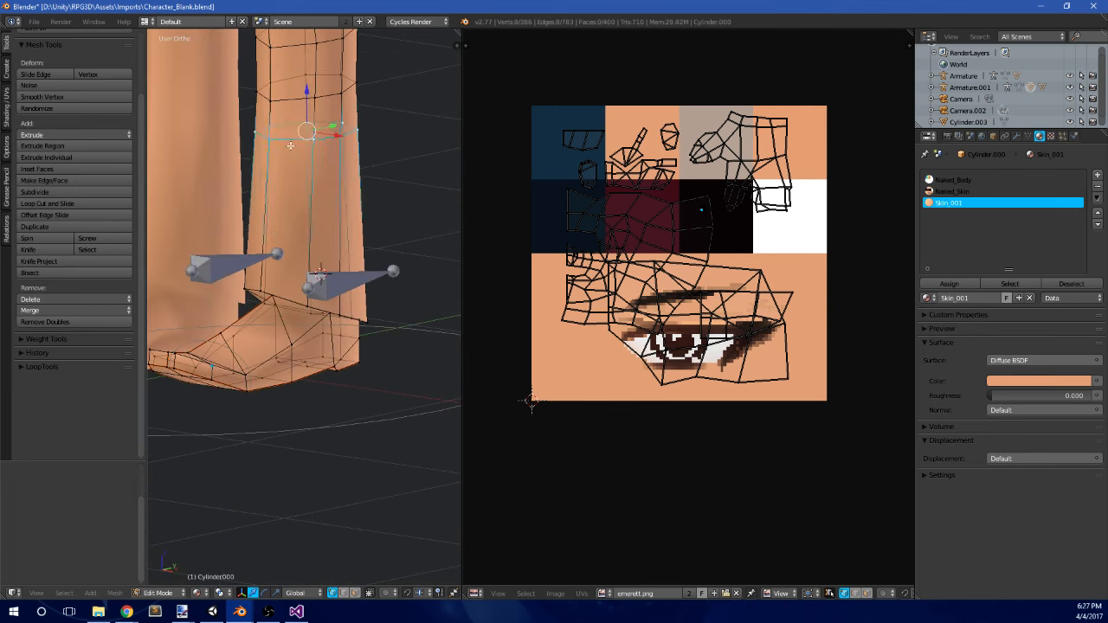
middle_drag(289, 145, 328, 144)
scroll(328, 144, down, 1)
drag(301, 127, 299, 206)
key(ctrl+z)
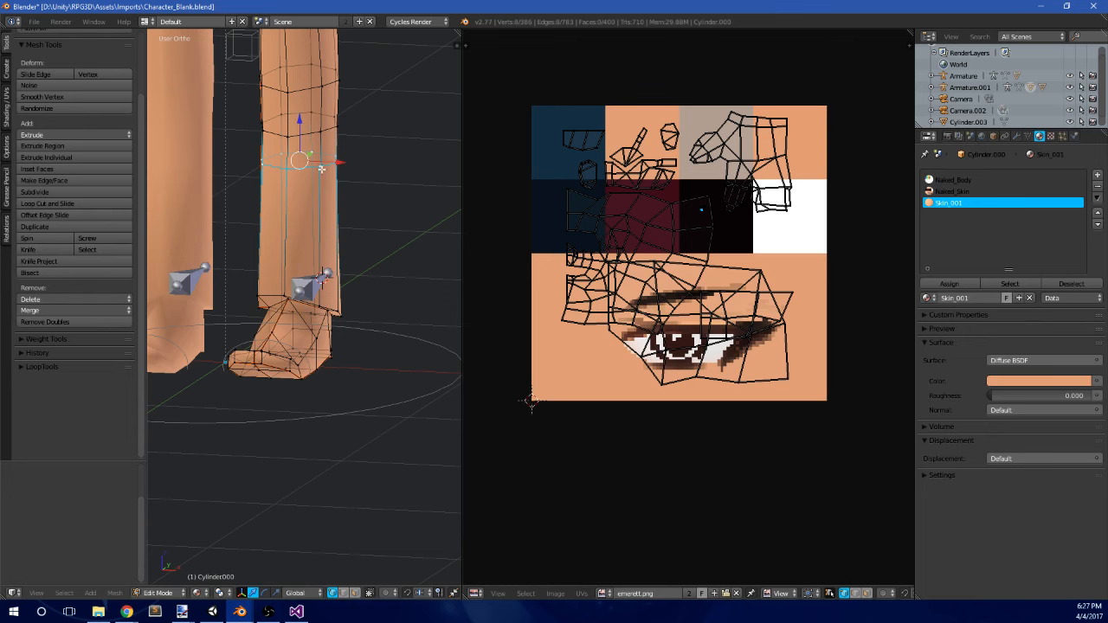
key(shift+v)
click(313, 270)
middle_drag(313, 270, 289, 268)
- Scale the edge loop above the ankle down to 0.877 so the leg narrows before the hem
key(s)
click(384, 266)
key(KP_3)
scroll(252, 220, up, 1)
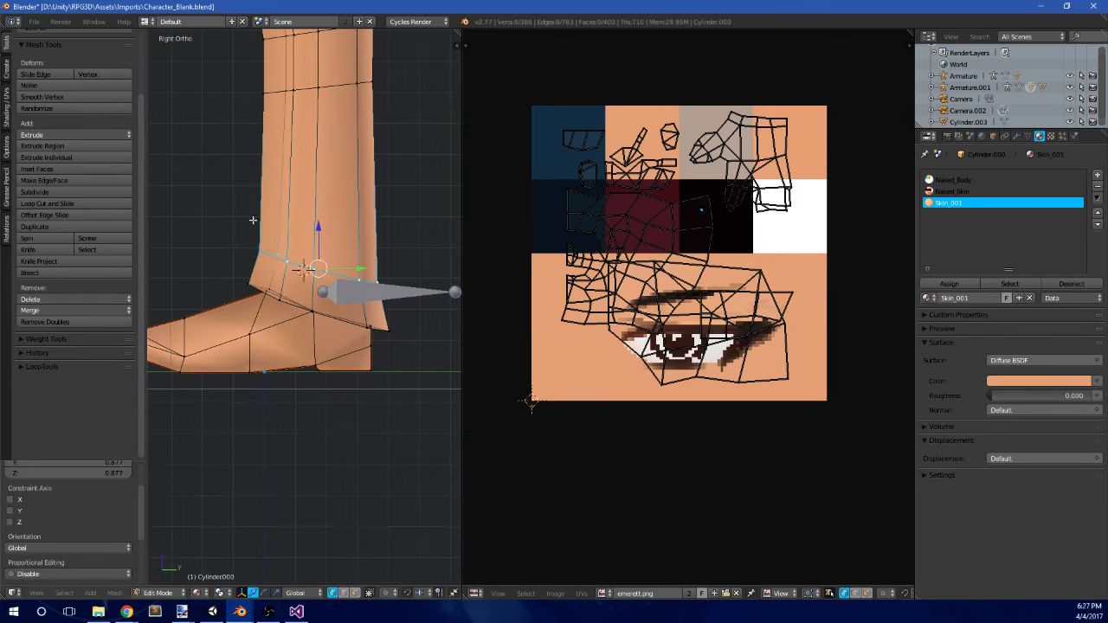
shift+middle_drag(354, 135, 334, 222)
key(a)
scroll(309, 187, down, 4)
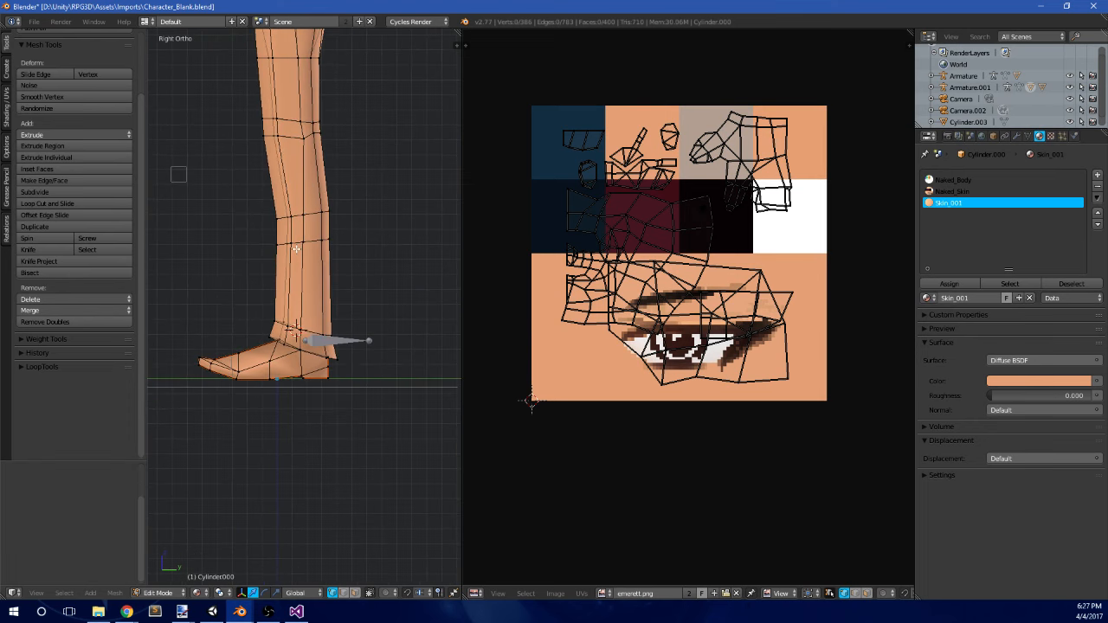
- Add an edge loop around the calf and slide it up close beneath the loop above it
scroll(296, 249, up, 2)
key(ctrl+r)
click(277, 250)
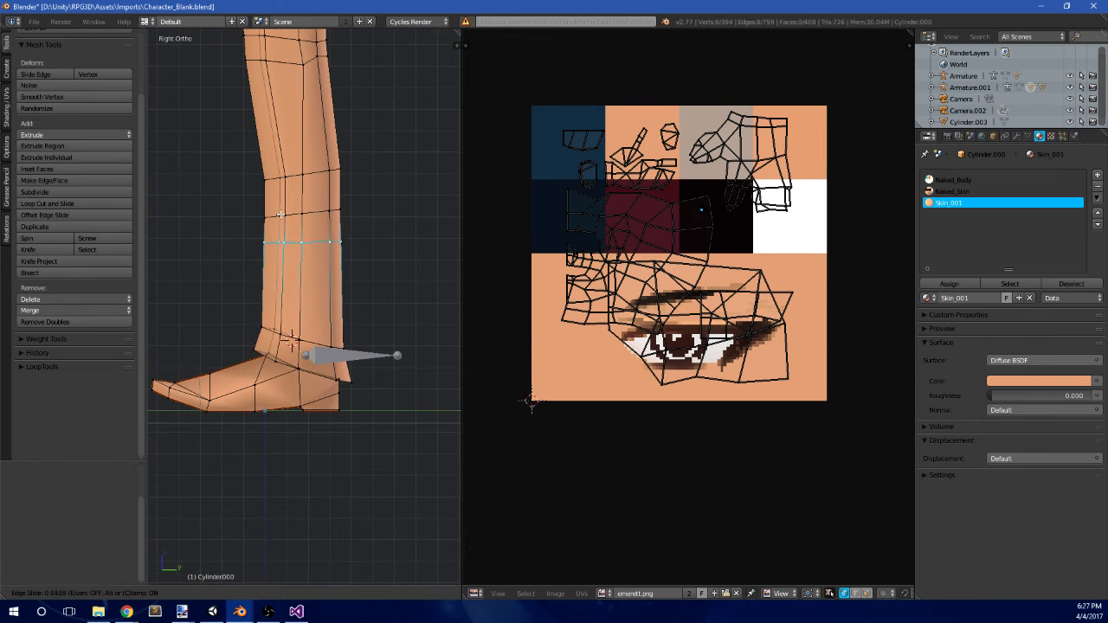
click(281, 251)
key(a)
- Select the narrow ring of calf faces and inset it with outward depth to form a protruding band
key(b)
drag(247, 258, 368, 199)
key(i)
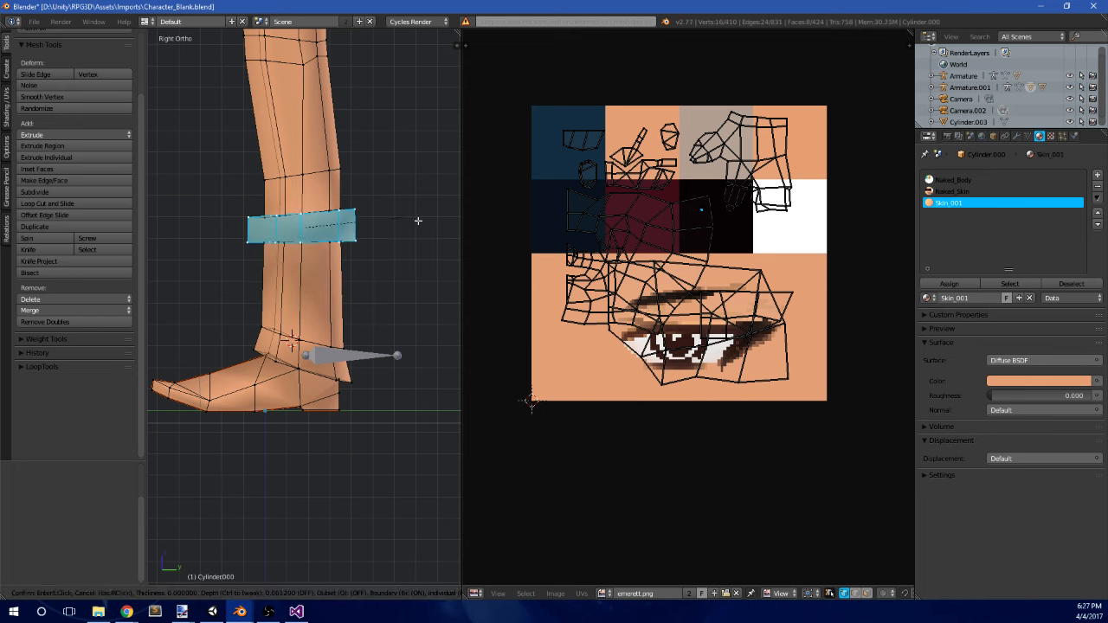
ctrl+click(421, 224)
- Examine the calf band on the legs and on the whole character in Object Mode
key(Tab)
middle_drag(380, 268, 326, 294)
scroll(326, 294, up, 2)
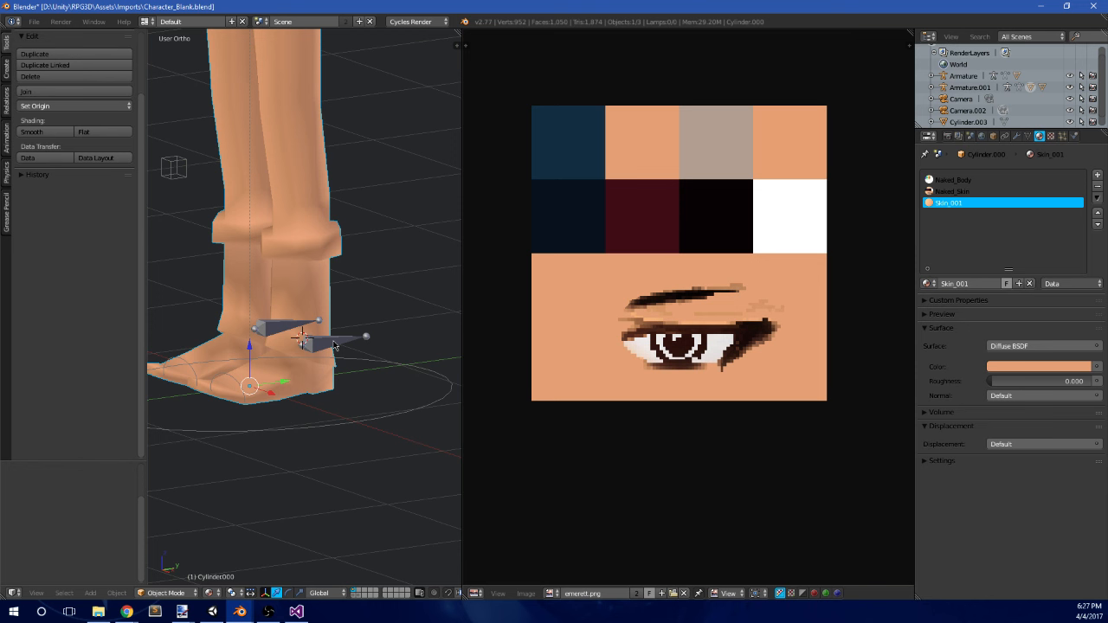
scroll(315, 304, down, 5)
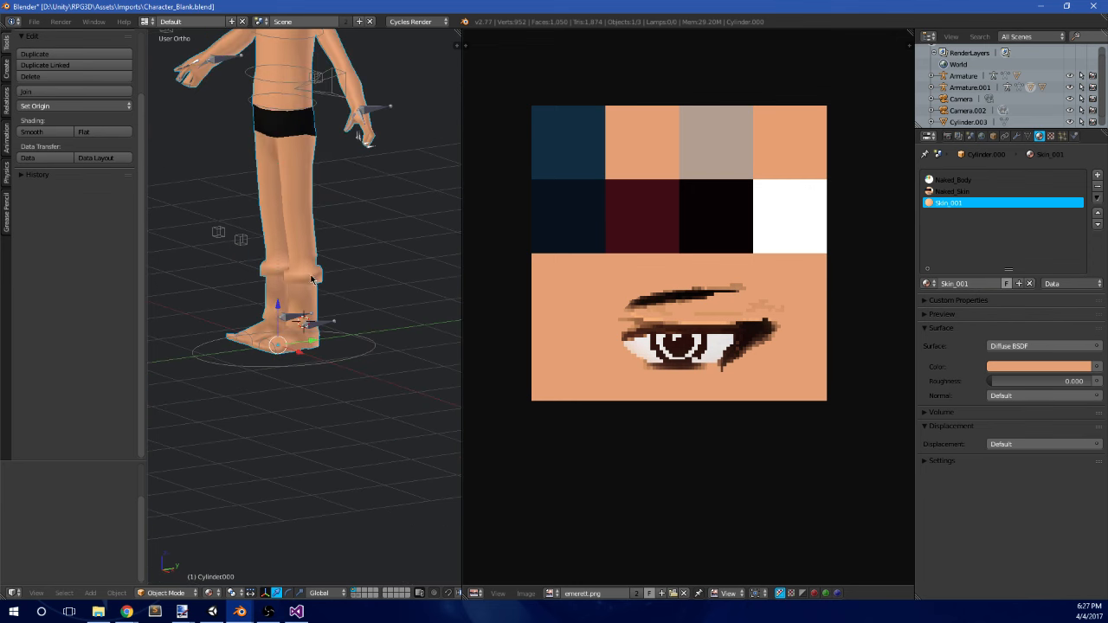
middle_drag(286, 245, 391, 303)
scroll(364, 255, down, 3)
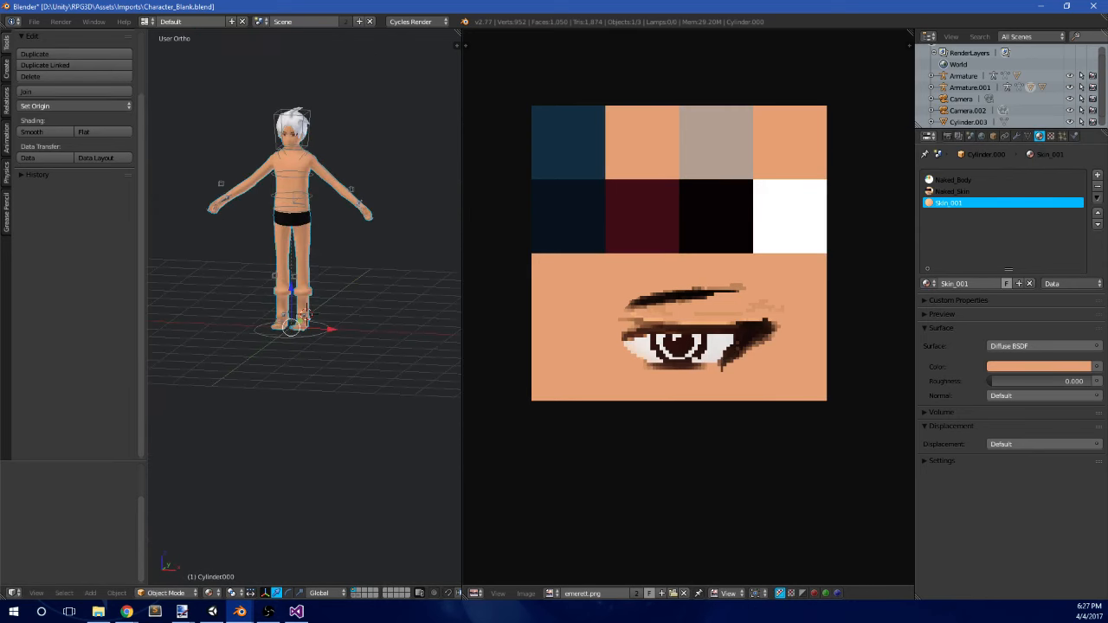
key(alt+Tab)
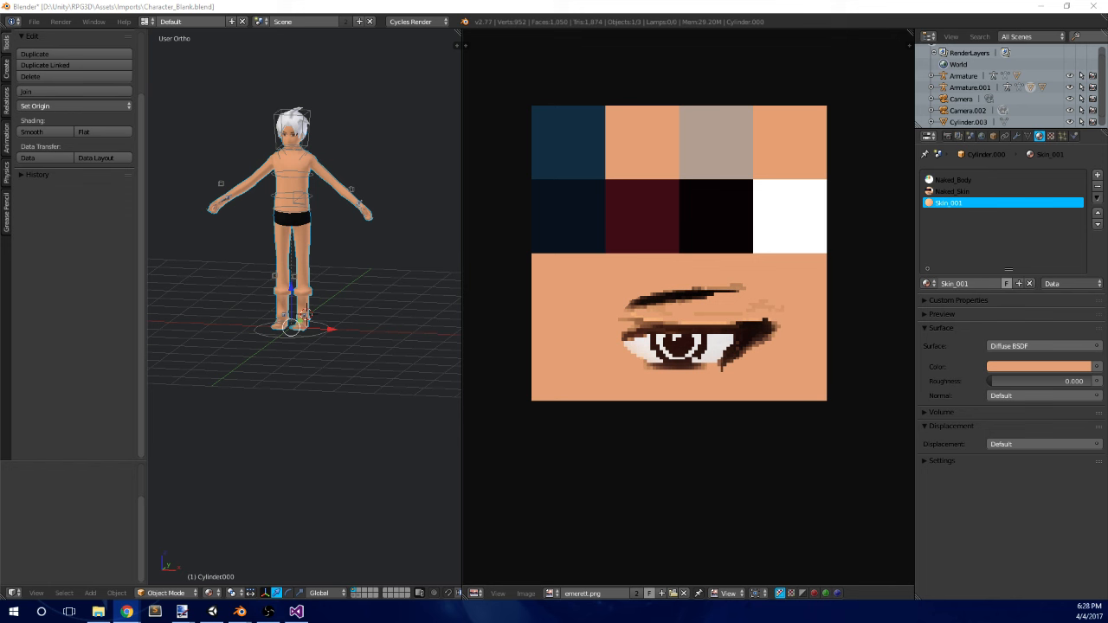
middle_drag(403, 283, 377, 258)
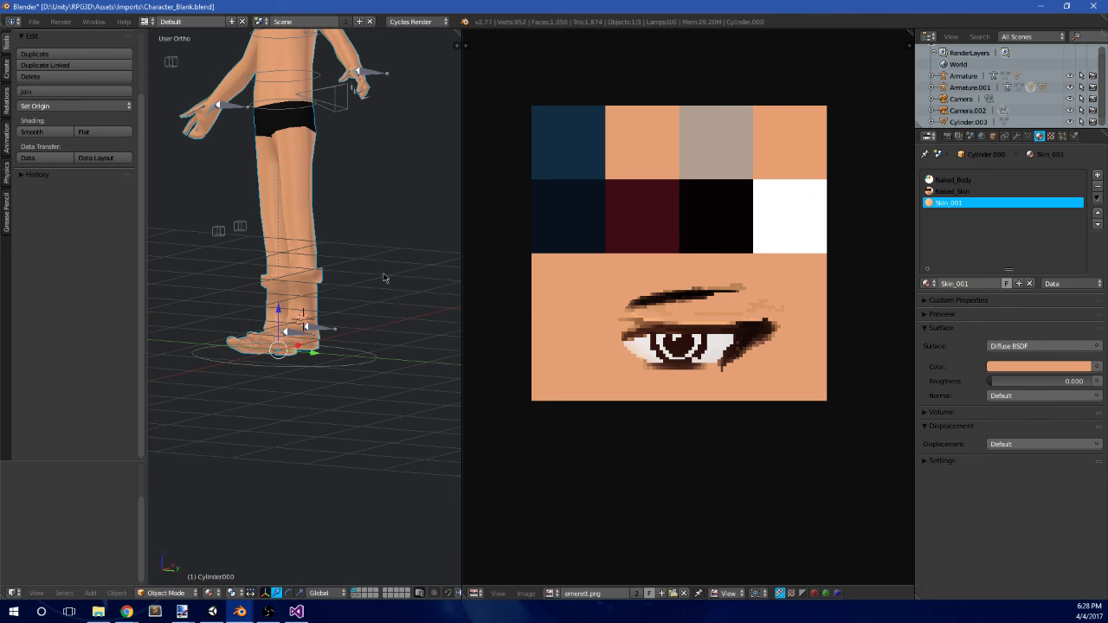
mouse_move(385, 278)
middle_down()
mouse_move(339, 297)
mouse_move(338, 272)
mouse_move(403, 268)
middle_up()
scroll(282, 301, up, 4)
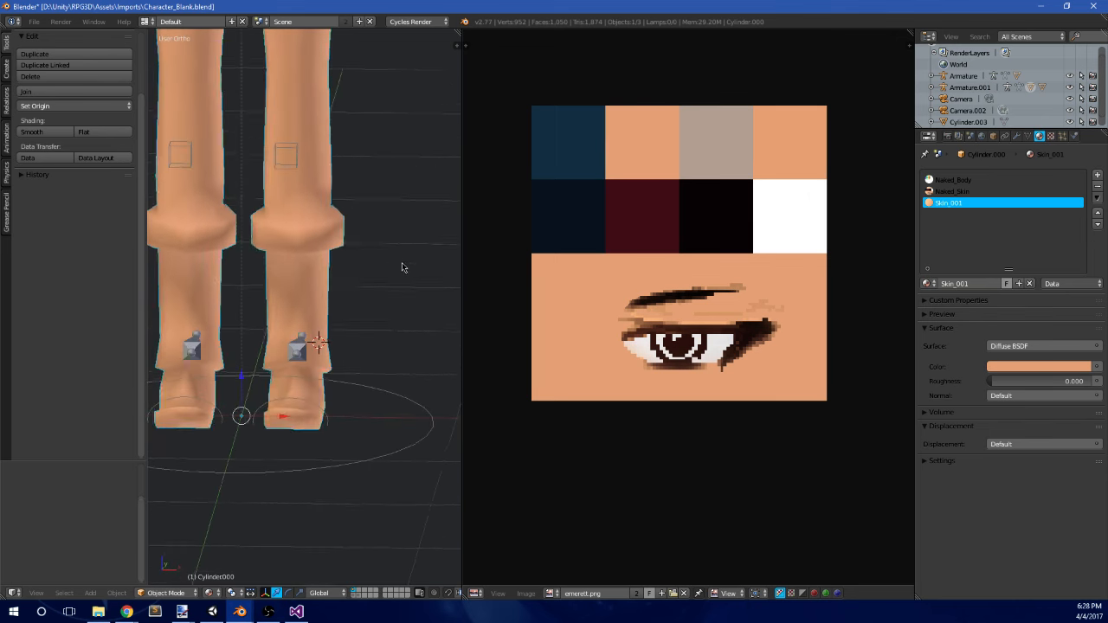
- Duplicate the lower leg and foot mesh from the calf band down and move the copy sideways along X
key(KP_1)
key(Tab)
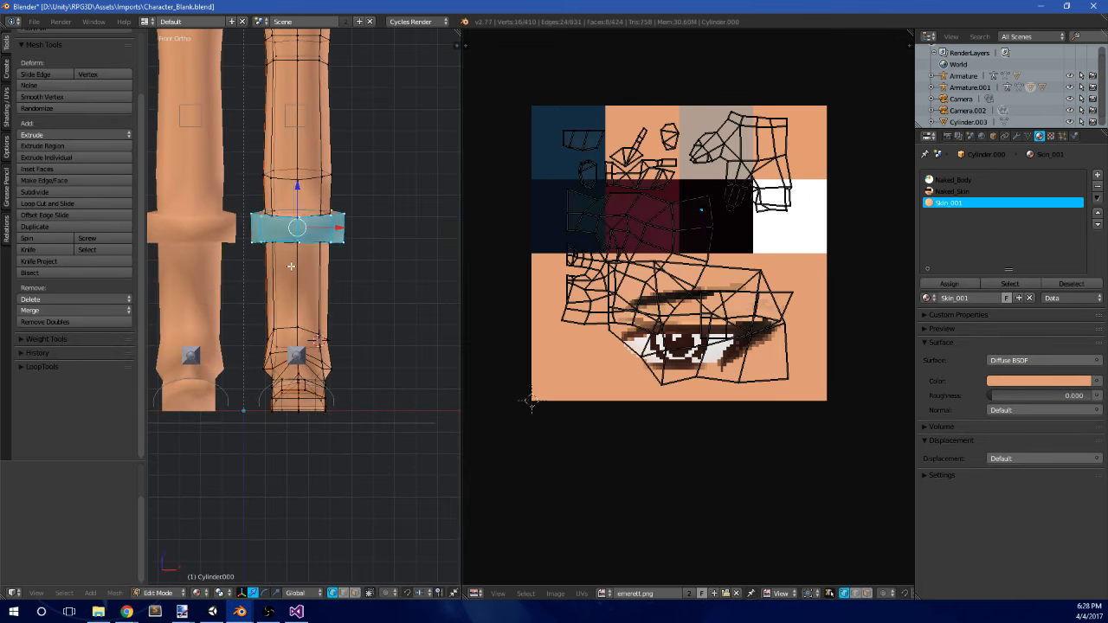
drag(240, 425, 376, 218)
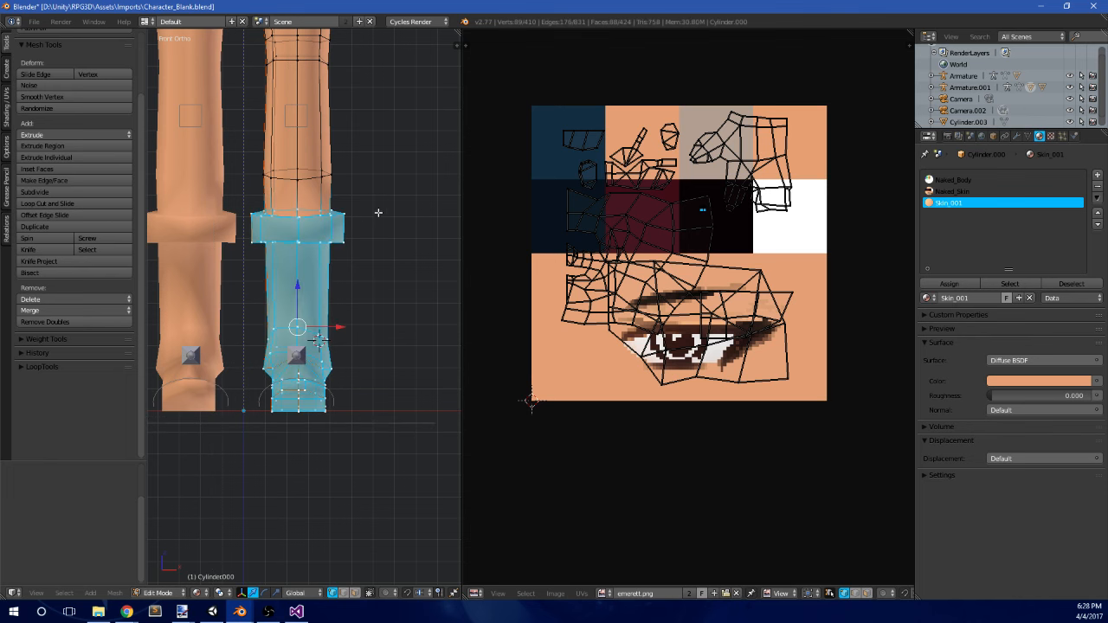
key(g)
right_click(364, 226)
drag(338, 326, 456, 331)
scroll(389, 324, down, 4)
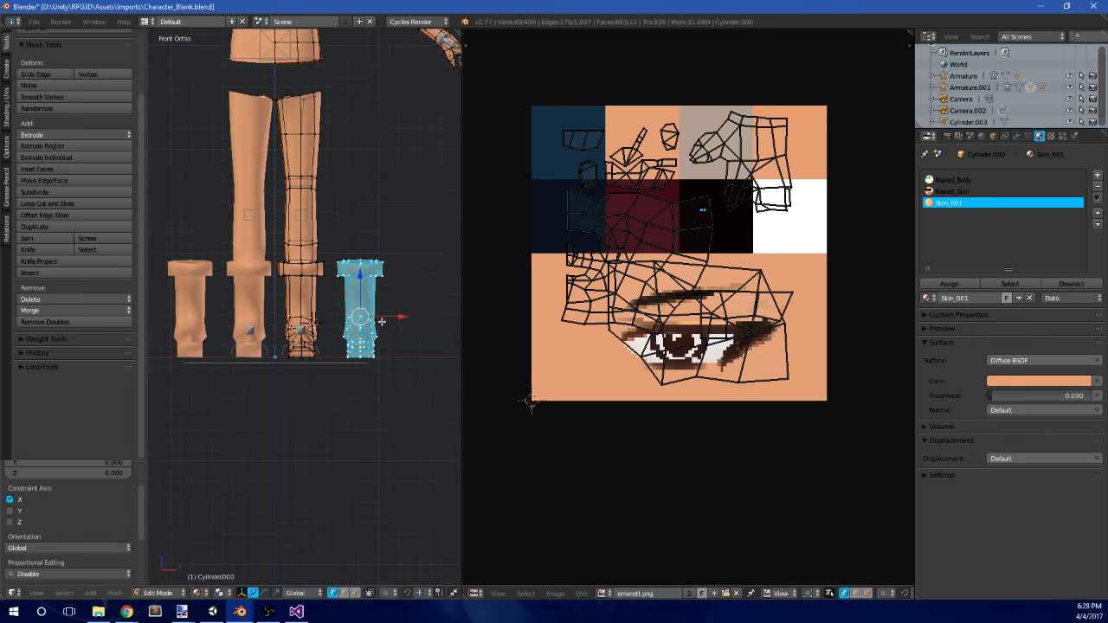
- Undo the sideways move of the duplicated lower leg and separate the selection into its own object
middle_drag(381, 321, 309, 334)
key(ctrl+z)
key(p)
click(351, 368)
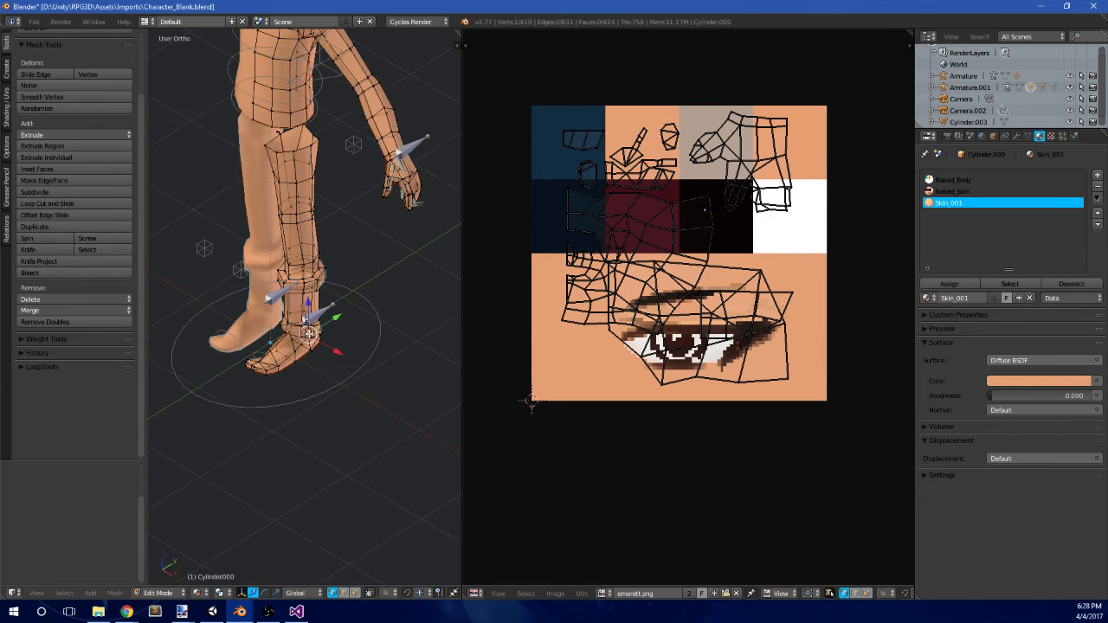
- Delete the vertices of the protruding calf band from the original leg mesh
key(KP_3)
scroll(361, 300, up, 4)
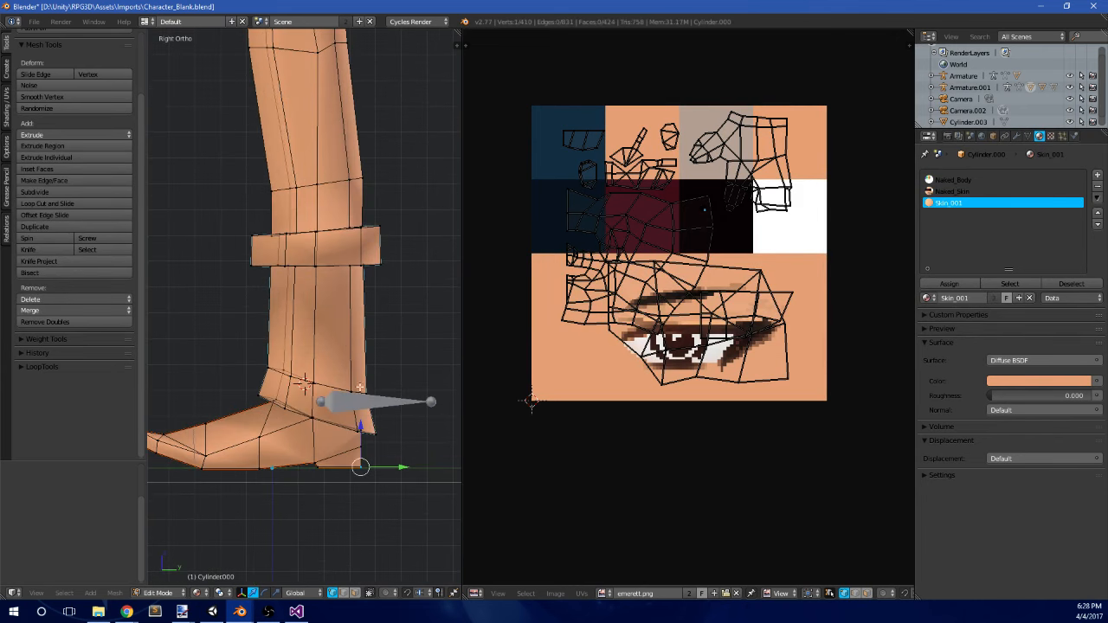
scroll(260, 267, up, 1)
middle_drag(271, 245, 329, 279)
alt+right_click(334, 270)
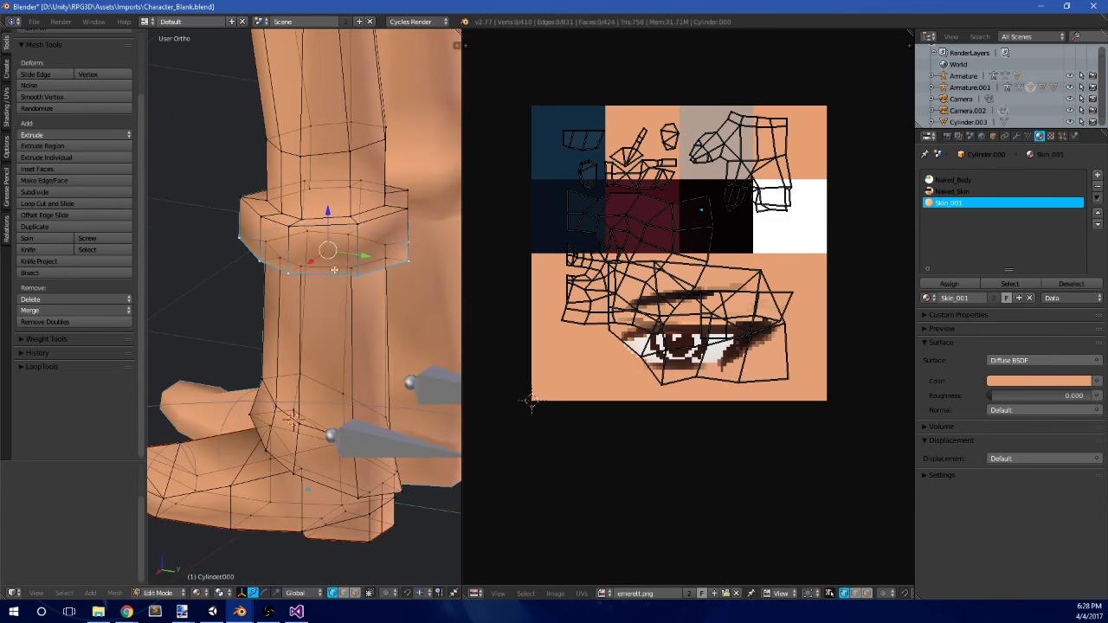
key(x)
click(329, 224)
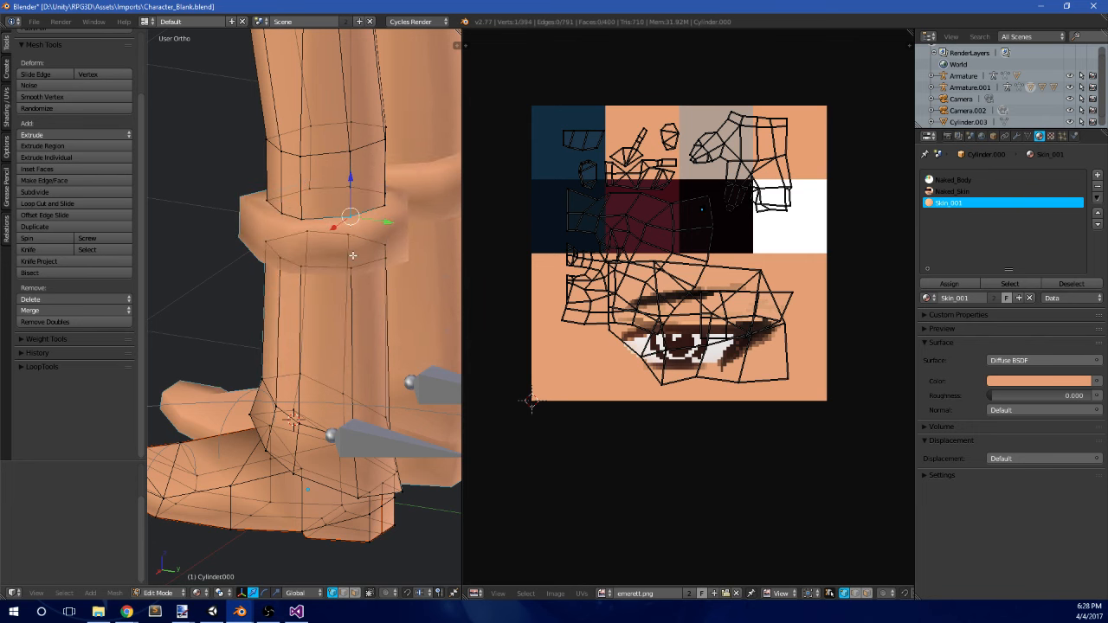
- Fill the open ring left by the deleted band with new faces around the calf
key(f)
key(f)
key(f)
key(f)
key(f)
key(f)
key(f)
key(f)
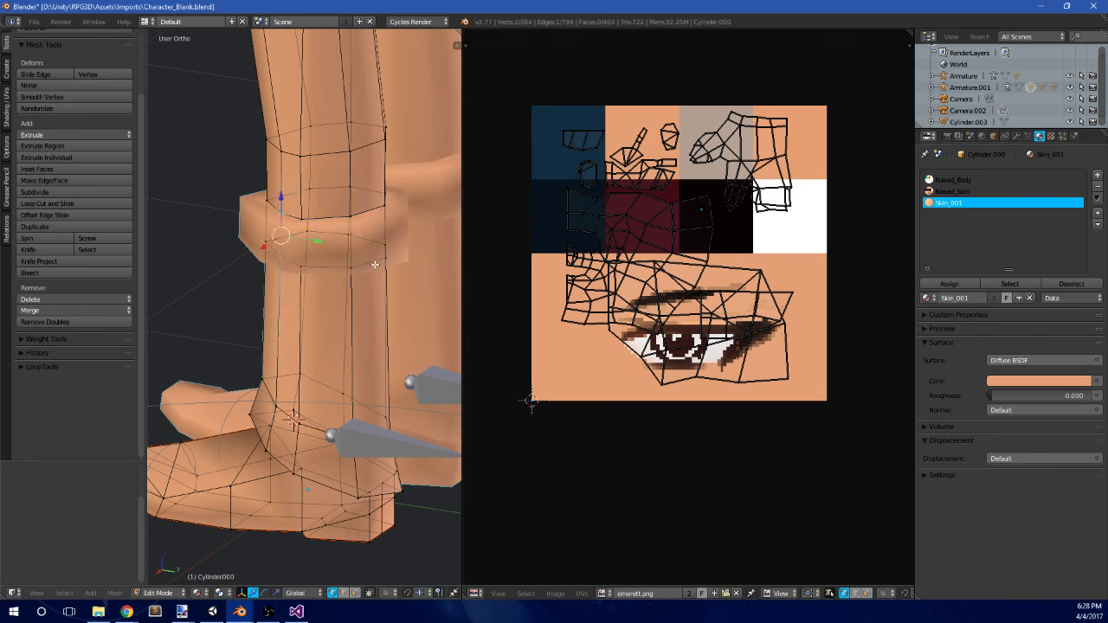
- Move the separated boot object aside as a test in Object Mode, undo the move and hide that object
scroll(375, 267, down, 3)
middle_drag(375, 266, 386, 312)
key(a)
key(Tab)
scroll(353, 271, down, 2)
drag(293, 398, 450, 414)
middle_drag(266, 406, 301, 362)
key(ctrl+z)
key(h)
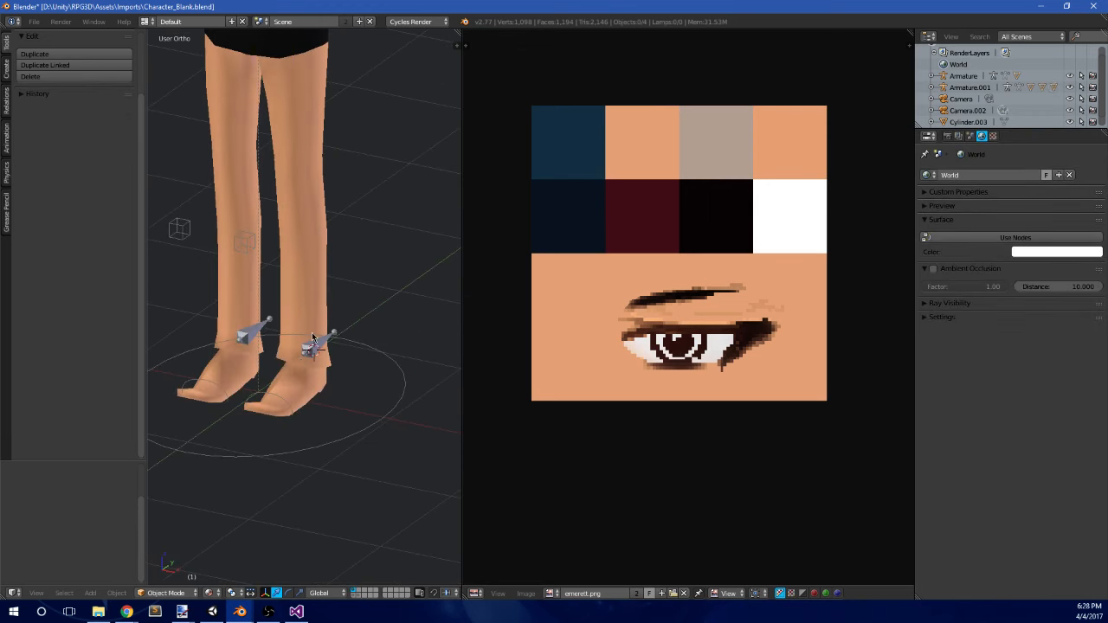
- Edit the leg mesh and merge a front hem vertex with the matching ankle vertex using At Last
middle_drag(336, 322, 275, 317)
key(KP_3)
scroll(310, 285, up, 3)
right_click(304, 286)
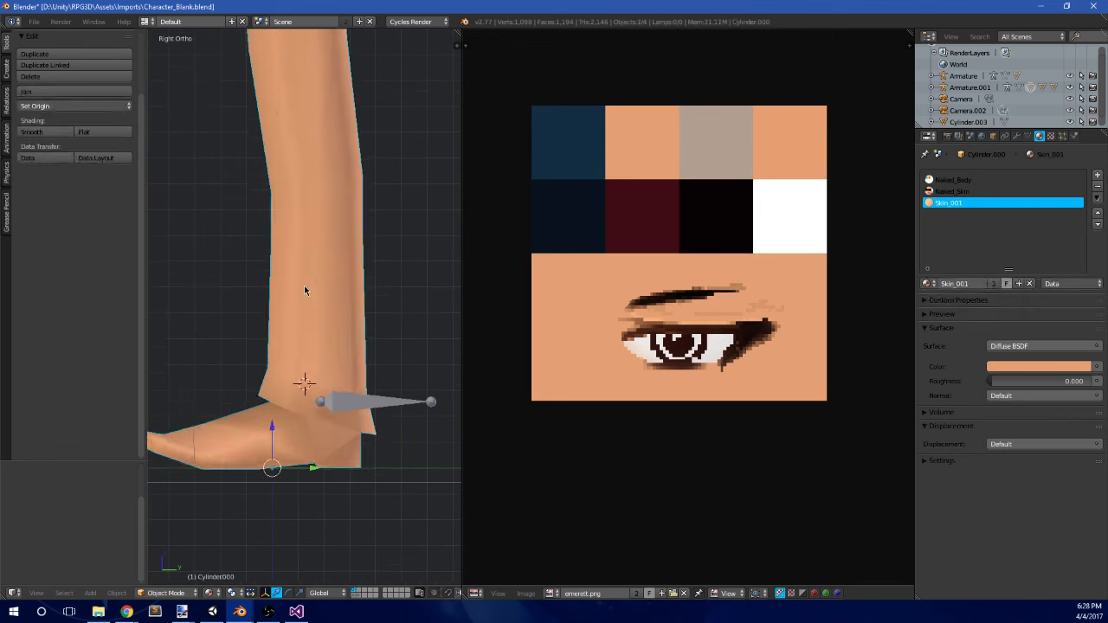
key(Tab)
shift+middle_drag(315, 329, 324, 263)
scroll(323, 262, up, 2)
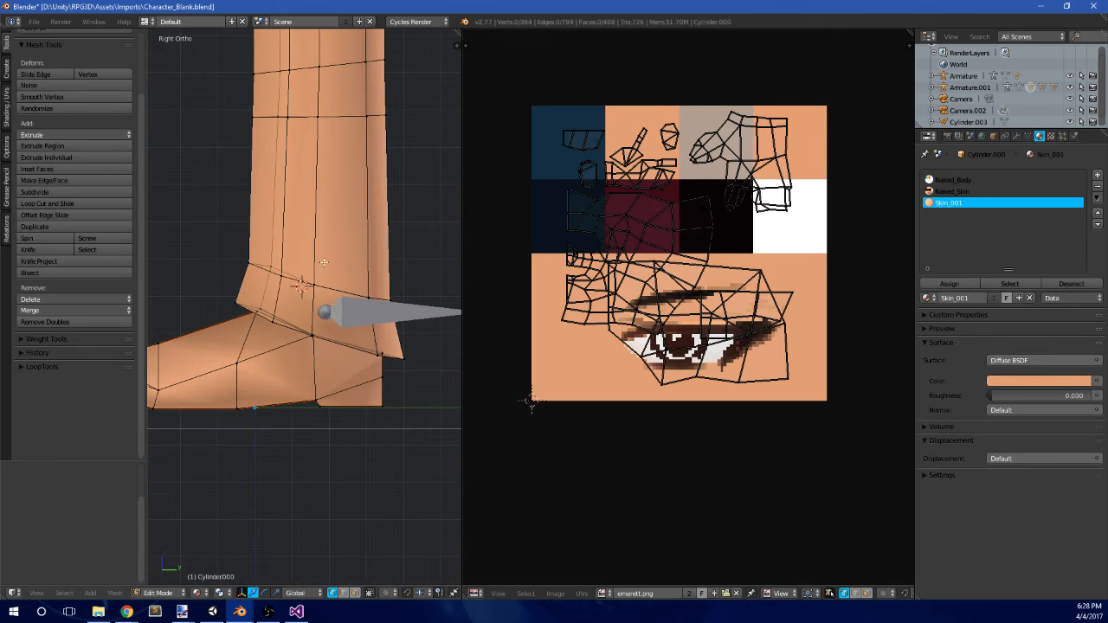
middle_drag(325, 353, 382, 364)
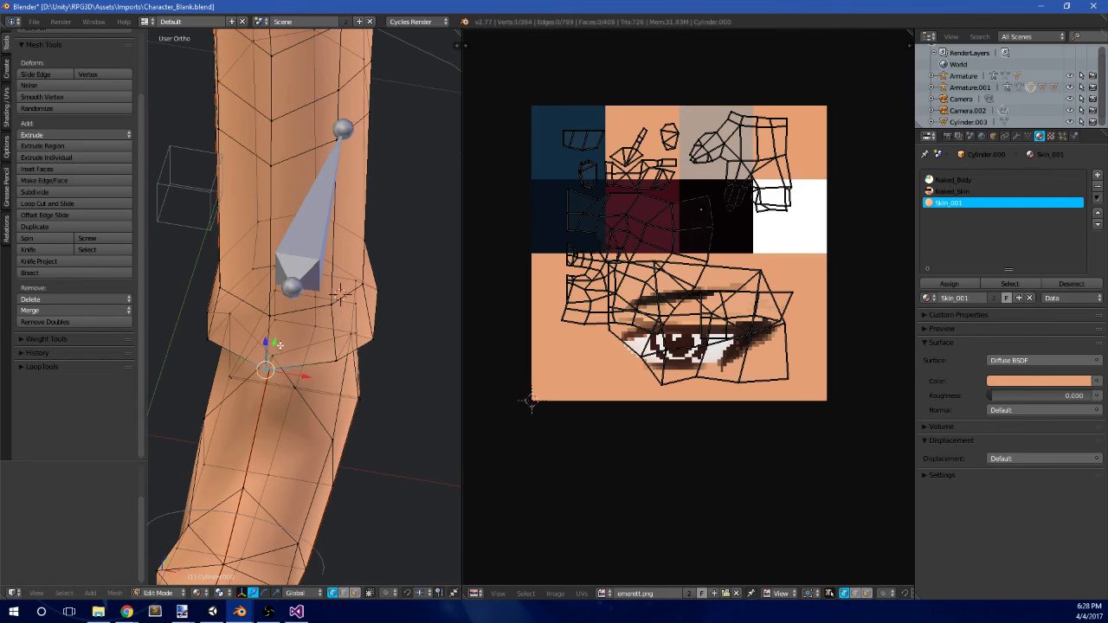
middle_drag(393, 407, 355, 393)
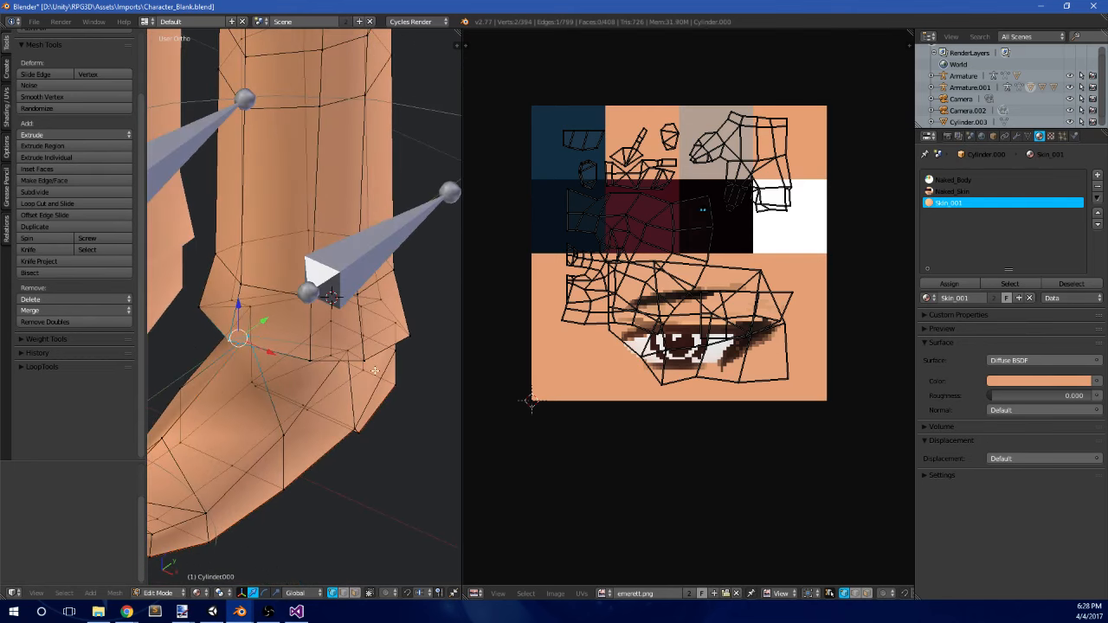
mouse_move(356, 340)
middle_down()
mouse_move(389, 354)
mouse_move(294, 327)
mouse_move(339, 350)
middle_up()
key(alt+m)
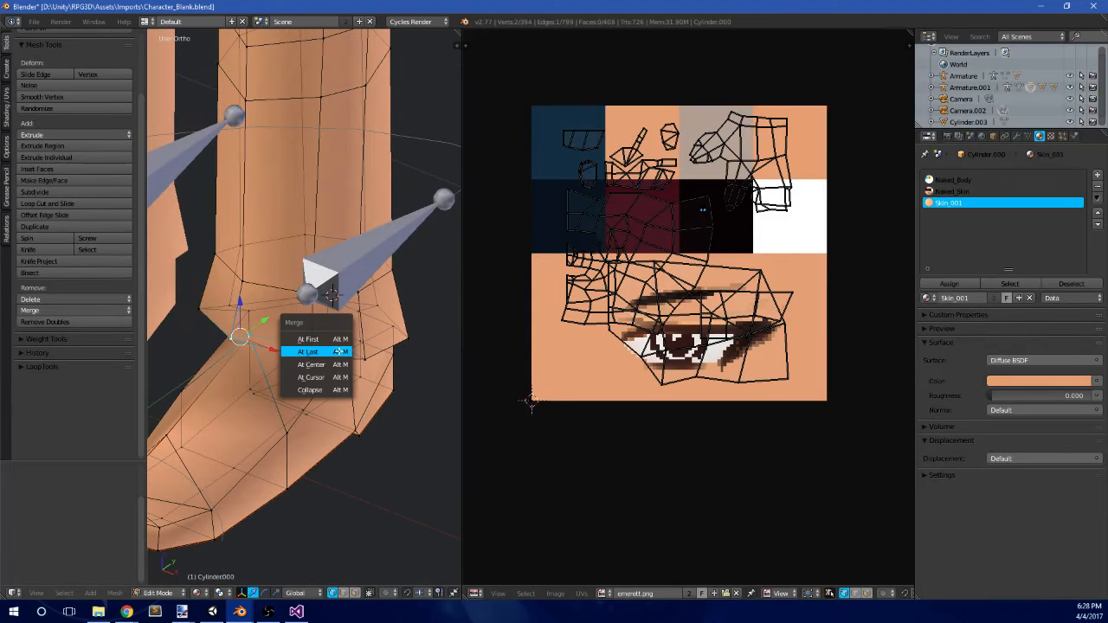
click(340, 351)
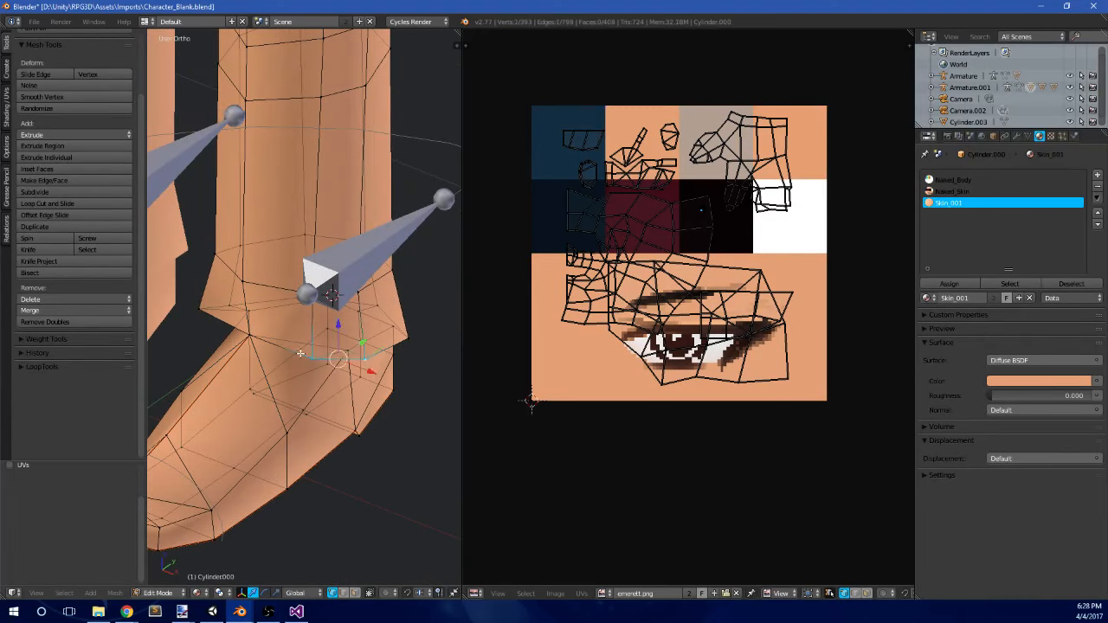
- Merge further pairs of leg hem and ankle vertices around the side and back of the ankle
middle_drag(236, 329, 329, 347)
key(alt+m)
click(226, 353)
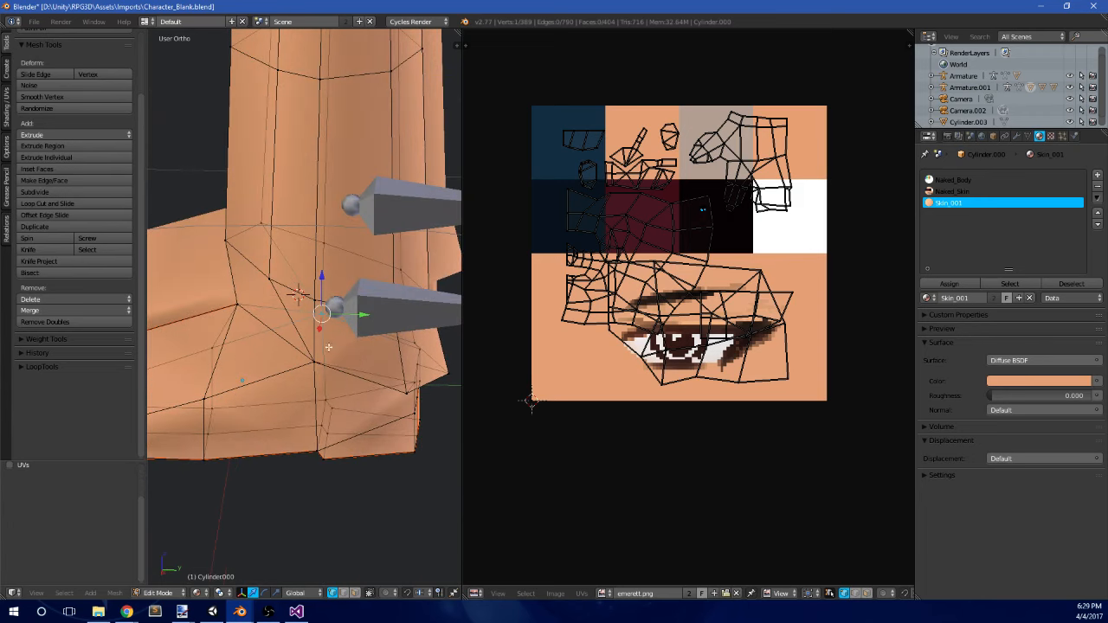
middle_drag(380, 379, 289, 410)
right_click(286, 413)
shift+right_click(305, 415)
key(shift+r)
- Merge the remaining heel-side hem vertices into the foot to close the ankle seam, and clear the selection
right_click(360, 424)
shift+right_click(349, 413)
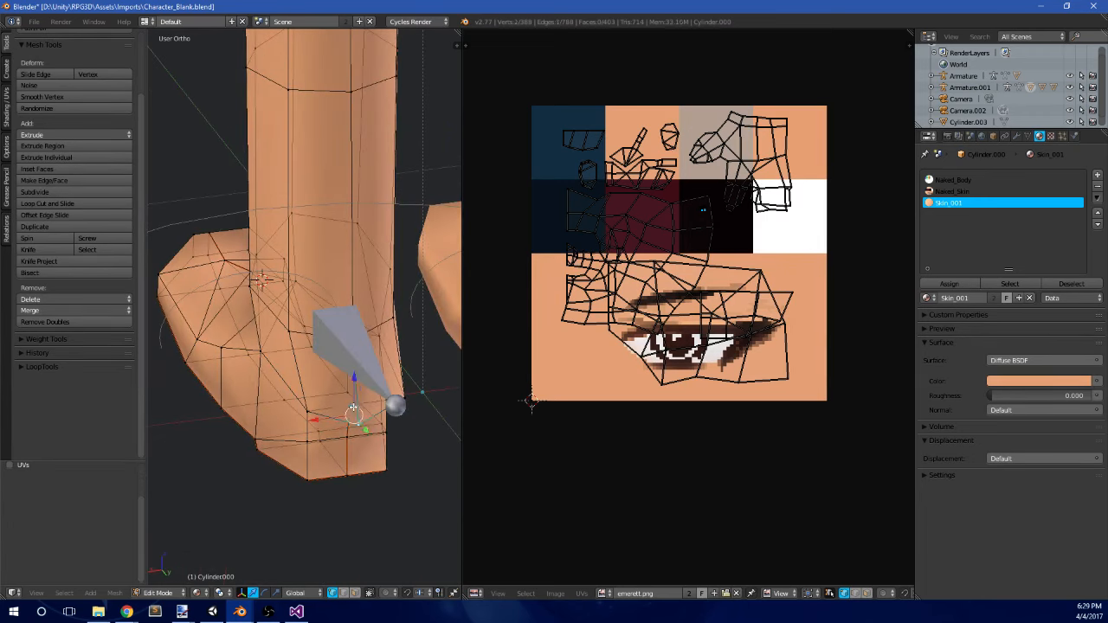
key(shift+r)
middle_drag(400, 404, 161, 289)
key(shift+r)
key(KP_3)
scroll(161, 289, up, 4)
key(a)
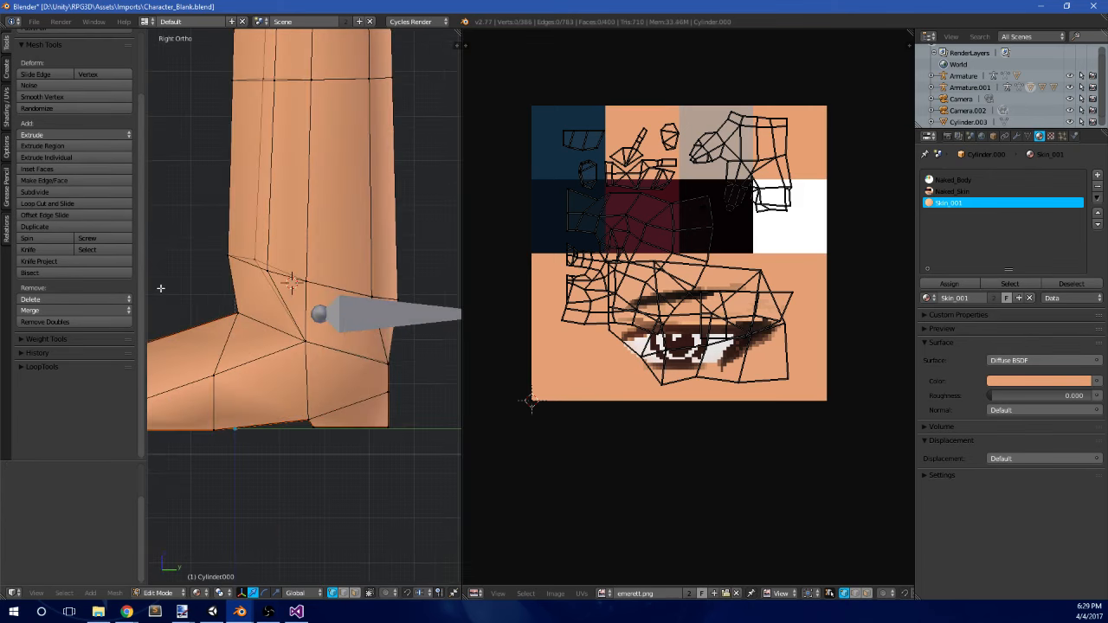
- In the right view, nudge the front ankle vertex and shift the rear hem vertices inward along Y
right_click(223, 330)
key(g)
click(275, 302)
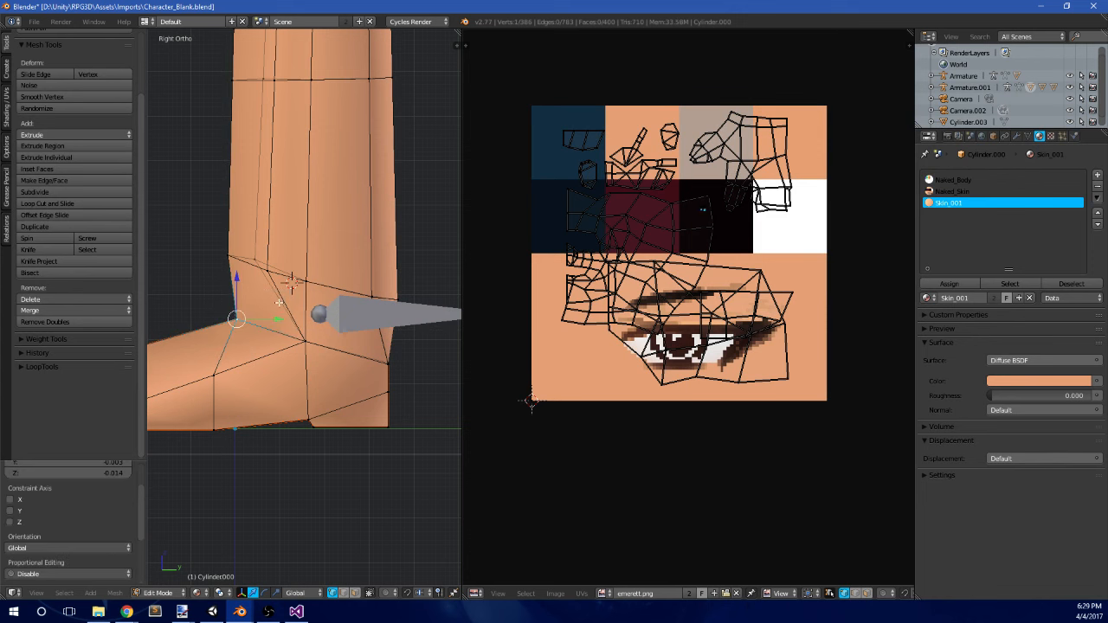
key(a)
key(b)
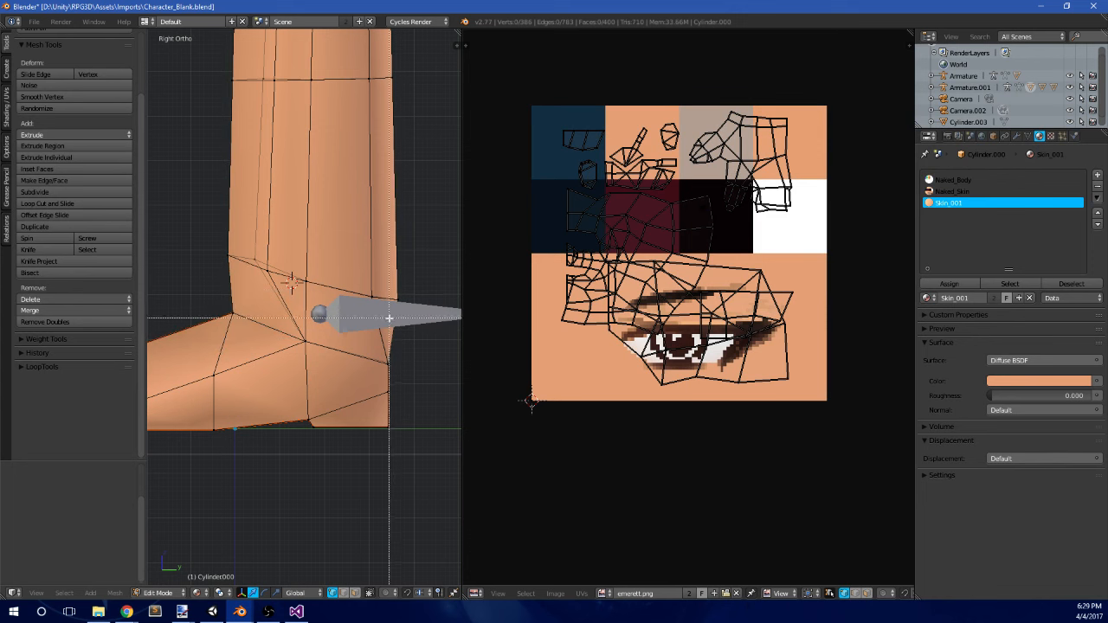
key(a)
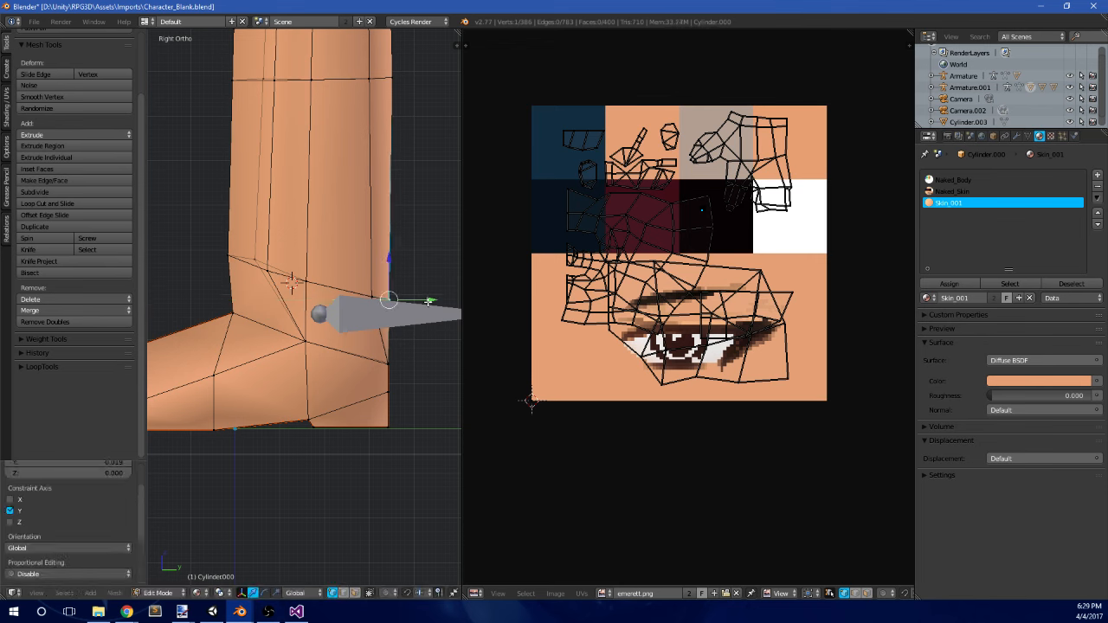
- Shift the front ankle vertices and the mid-shin front vertices slightly back along Y to refine the leg profile
key(b)
key(a)
key(b)
drag(218, 276, 284, 261)
key(a)
key(b)
drag(223, 325, 250, 302)
drag(271, 313, 278, 313)
scroll(295, 259, down, 5)
shift+middle_drag(310, 203, 313, 278)
scroll(314, 278, up, 2)
key(a)
key(b)
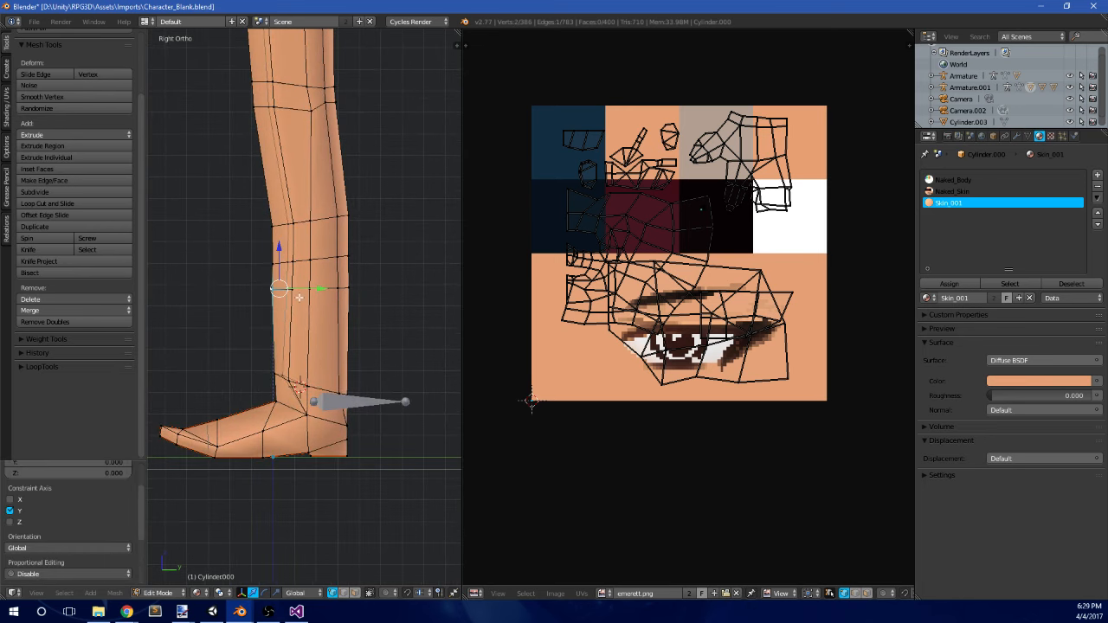
- Check the leg in Object Mode, and back in mesh editing delete one face at the front of the ankle
scroll(316, 316, down, 3)
key(Tab)
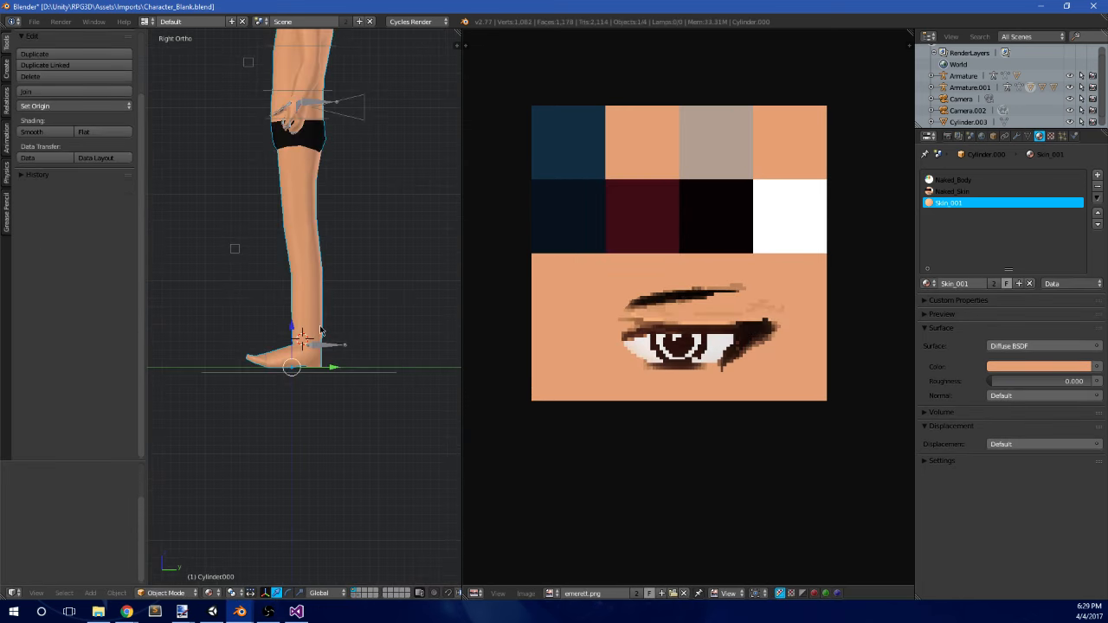
middle_drag(302, 283, 289, 375)
scroll(356, 290, up, 5)
key(Tab)
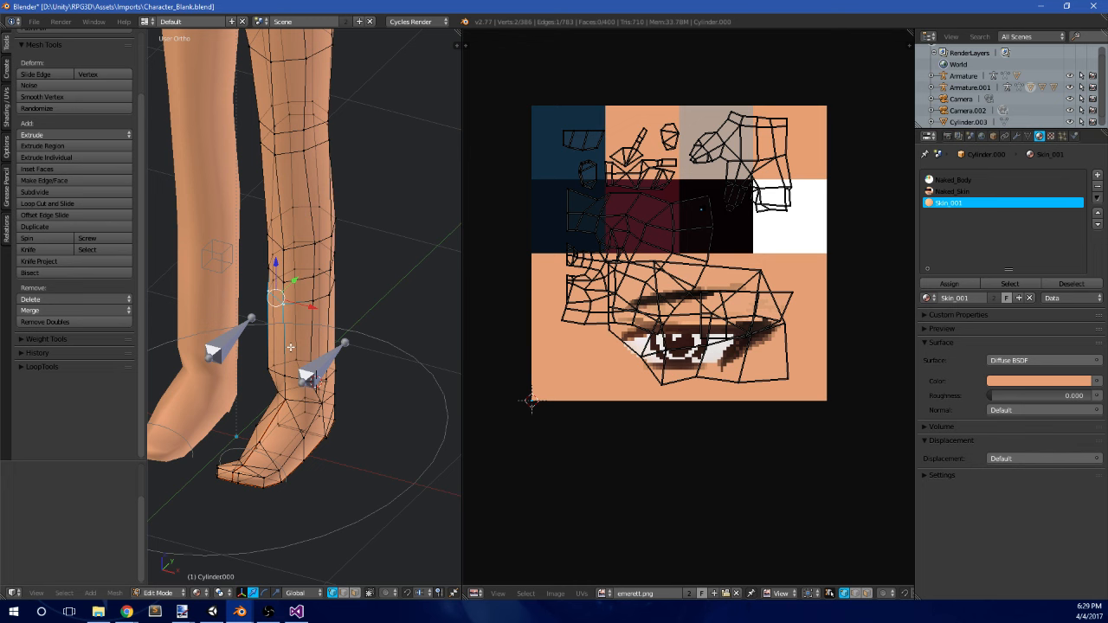
middle_drag(290, 341, 271, 355)
key(KP_1)
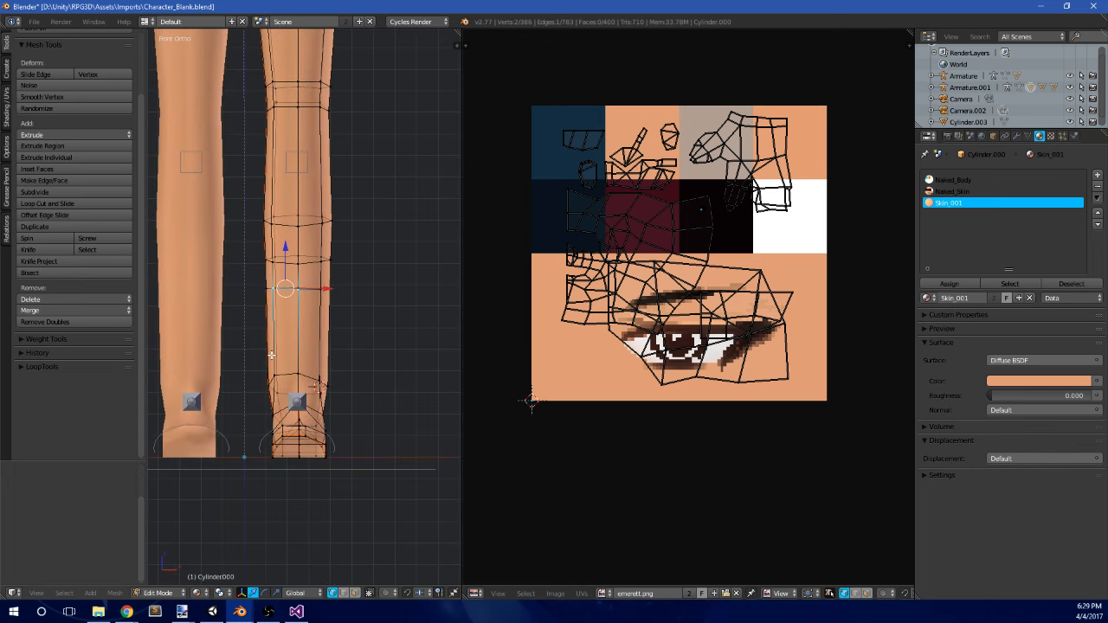
scroll(381, 430, up, 3)
shift+middle_drag(307, 414, 349, 402)
right_click(346, 396)
middle_drag(278, 404, 303, 361)
middle_drag(338, 405, 299, 387)
key(x)
click(338, 396)
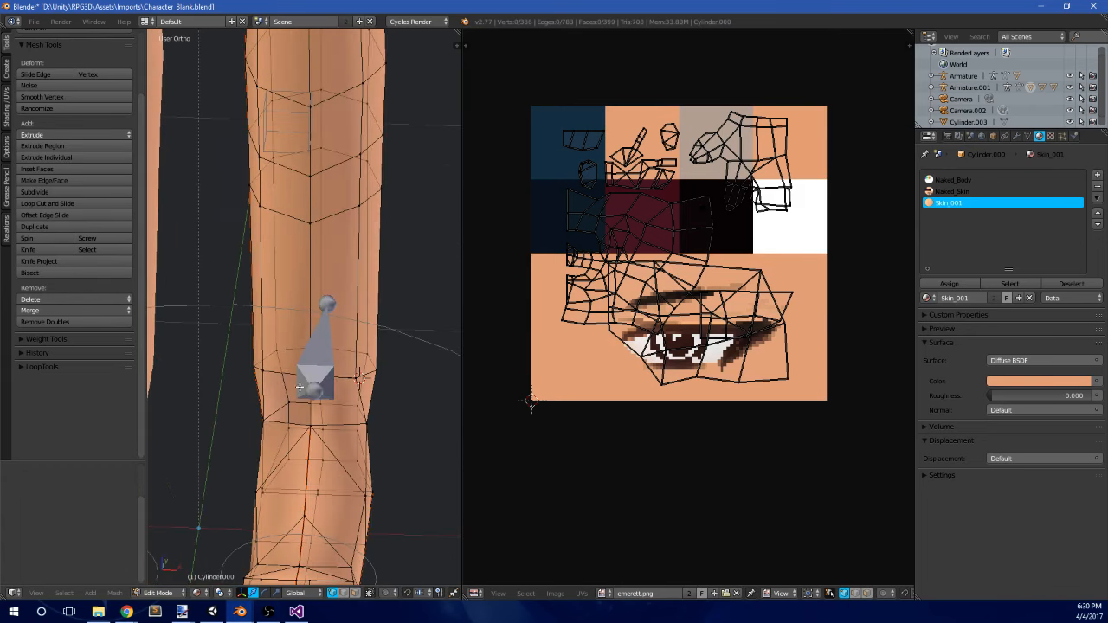
- Delete the remaining quad face between the leg hem and the foot at the ankle front
middle_drag(309, 425, 324, 359)
key(x)
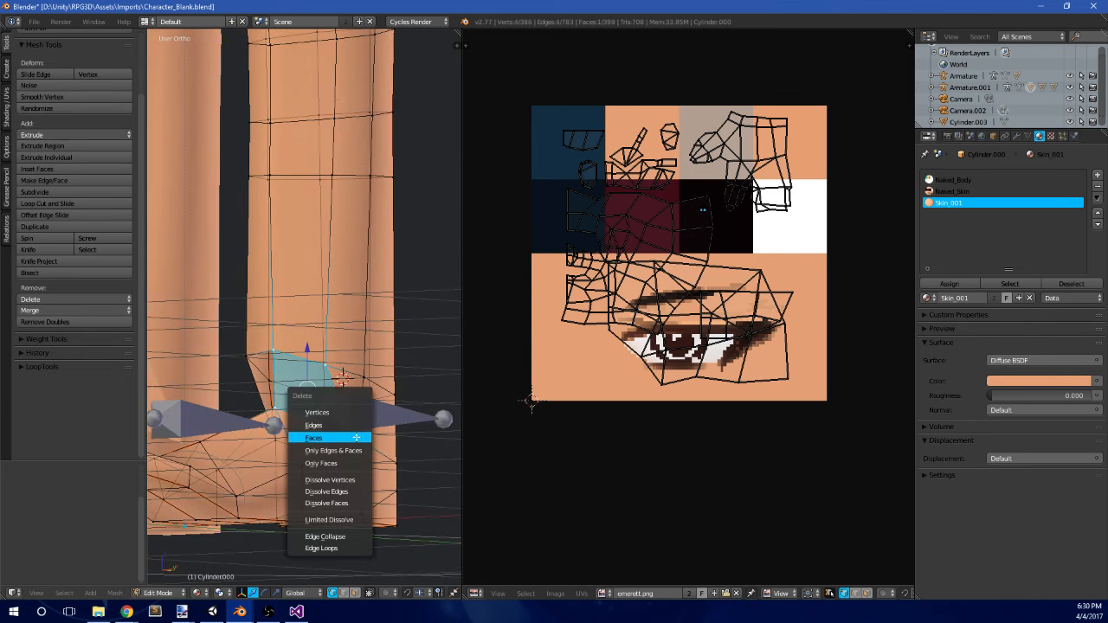
click(355, 437)
- Hide the armature that covers the ankles and resume editing the leg mesh
key(Tab)
scroll(353, 424, down, 3)
middle_drag(339, 342, 360, 362)
right_click(362, 363)
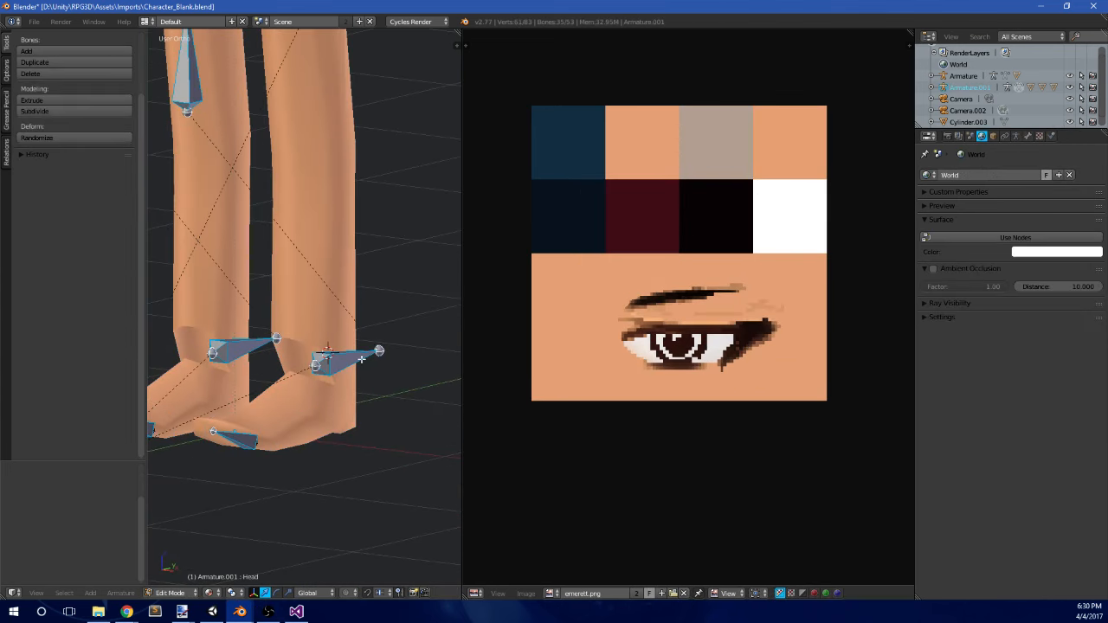
key(h)
right_click(350, 376)
key(Tab)
- Try a loop cut across the faces on top of the foot
middle_drag(336, 299, 290, 394)
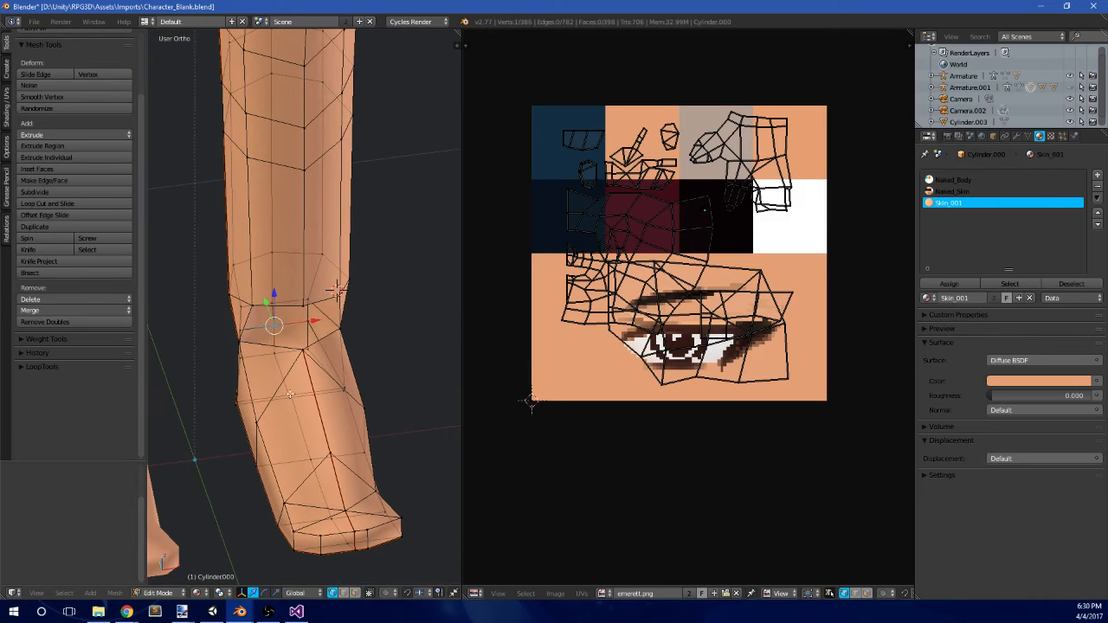
key(ctrl+r)
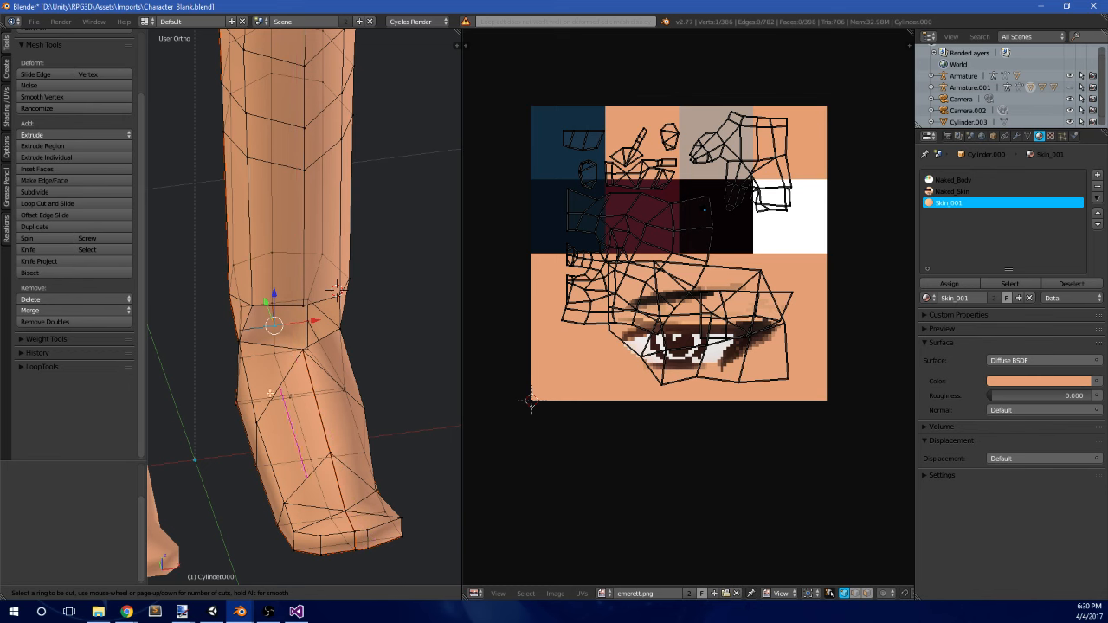
click(287, 378)
right_click(287, 378)
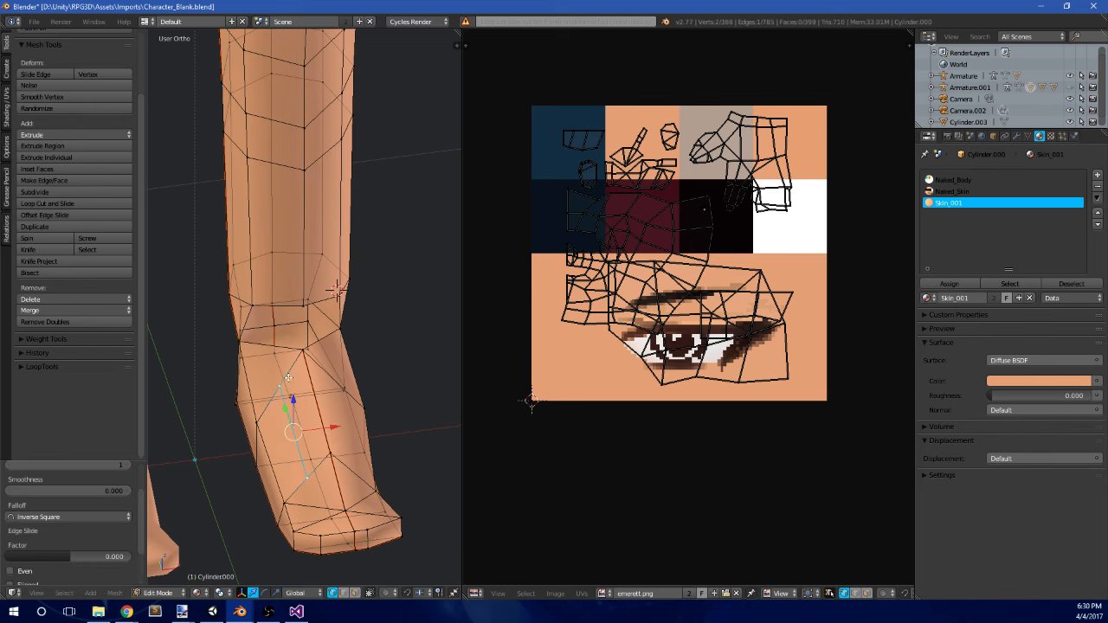
middle_drag(287, 377, 302, 347)
key(ctrl+z)
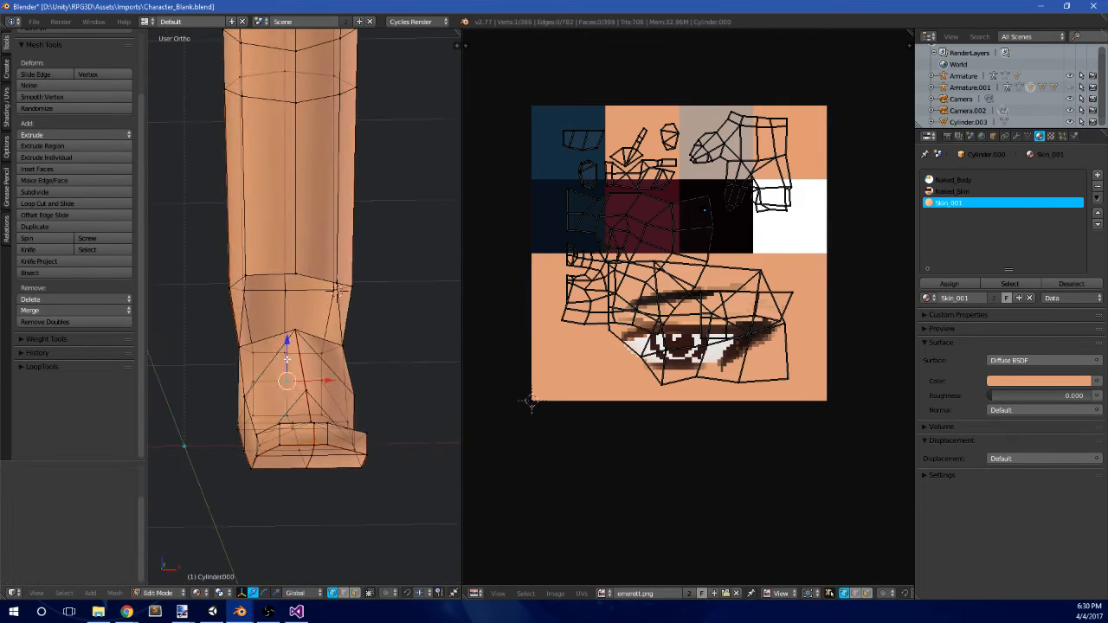
- Try filling the front ankle openings with faces between the leg hem and the foot vertices
middle_drag(339, 289, 332, 288)
shift+click(246, 351)
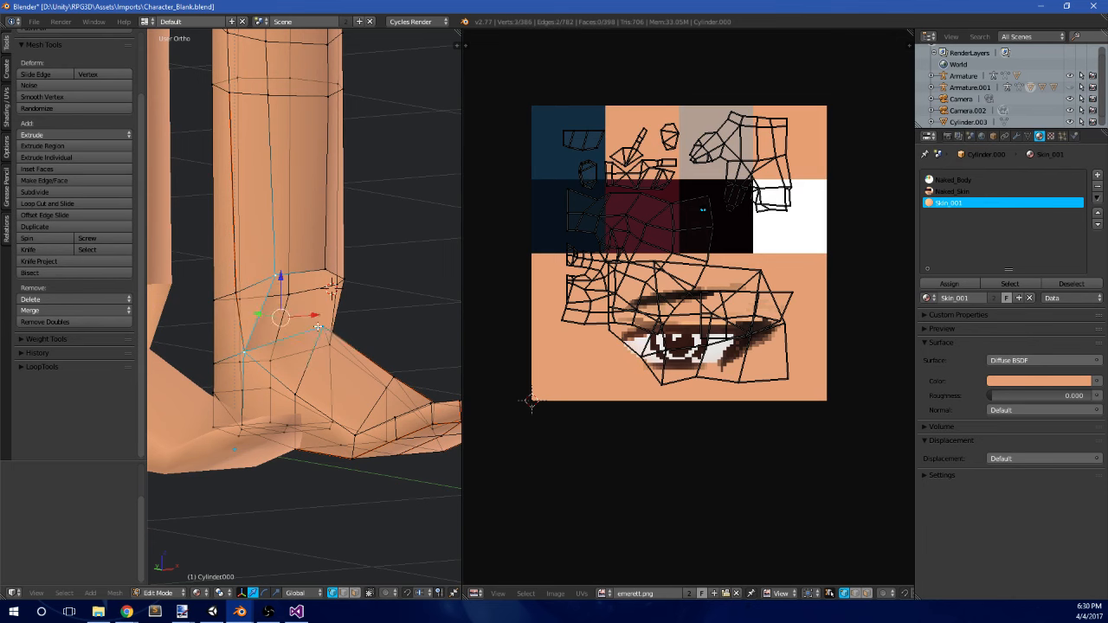
key(f)
middle_drag(333, 287, 317, 300)
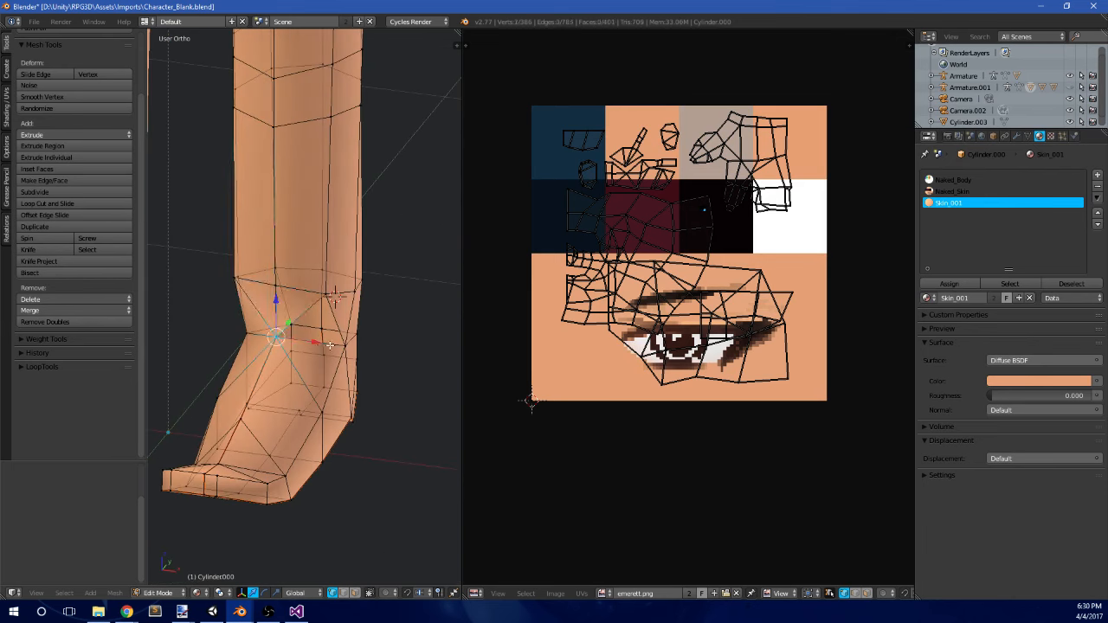
key(Tab)
key(ctrl+z)
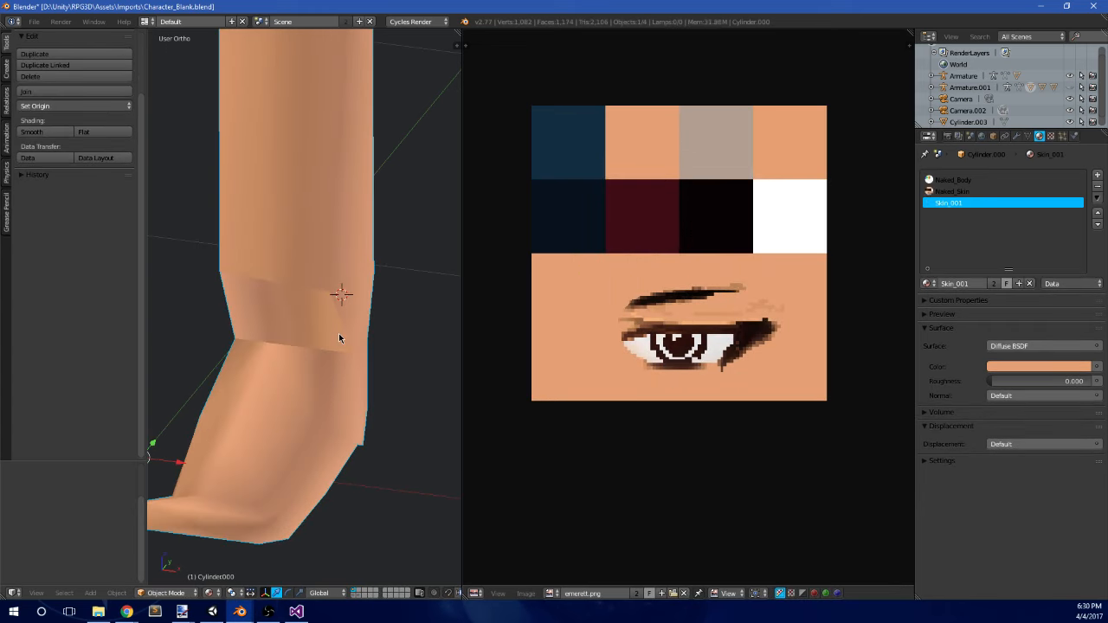
- Fill the front ankle opening with triangular faces joining the leg hem vertices to the foot's top vertex
key(Tab)
middle_drag(291, 321, 326, 320)
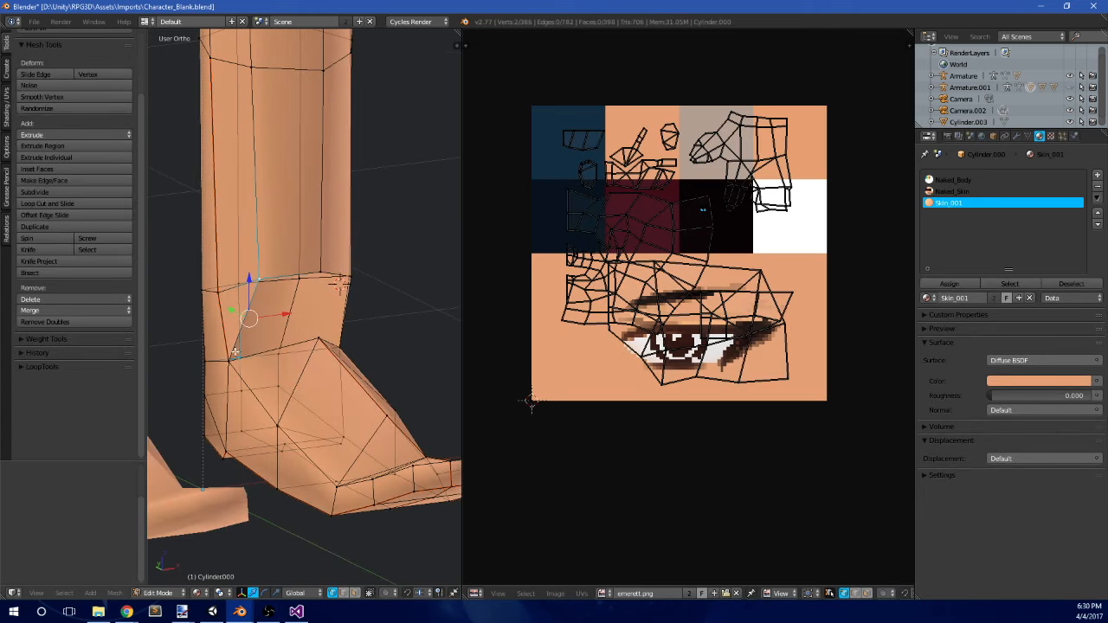
right_click(319, 336)
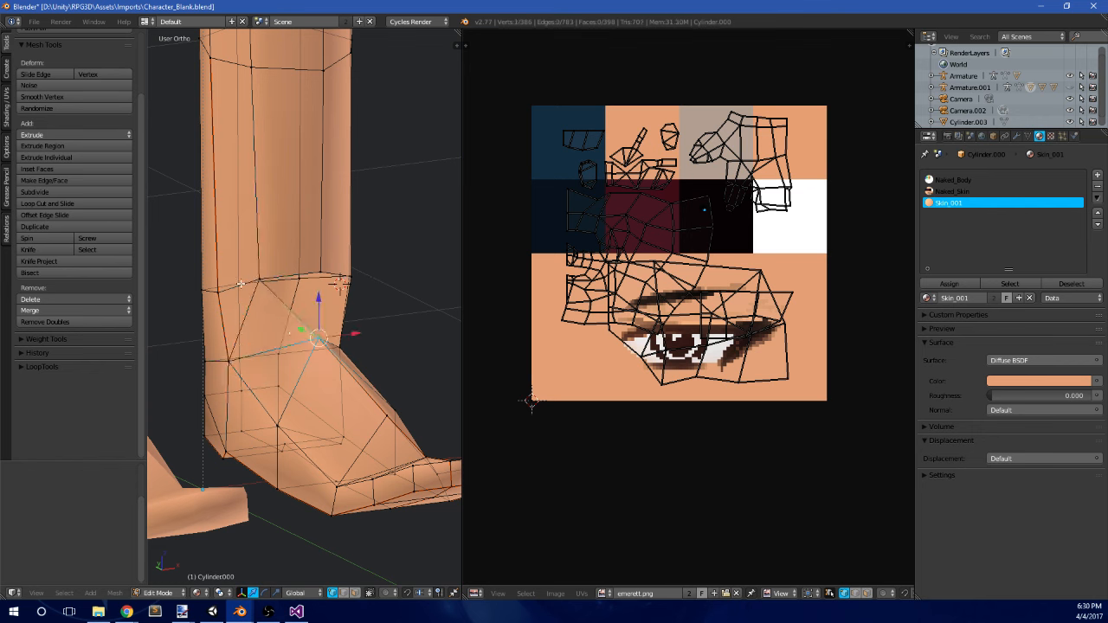
key(f)
right_click(323, 272)
shift+right_click(324, 343)
middle_drag(351, 337, 280, 352)
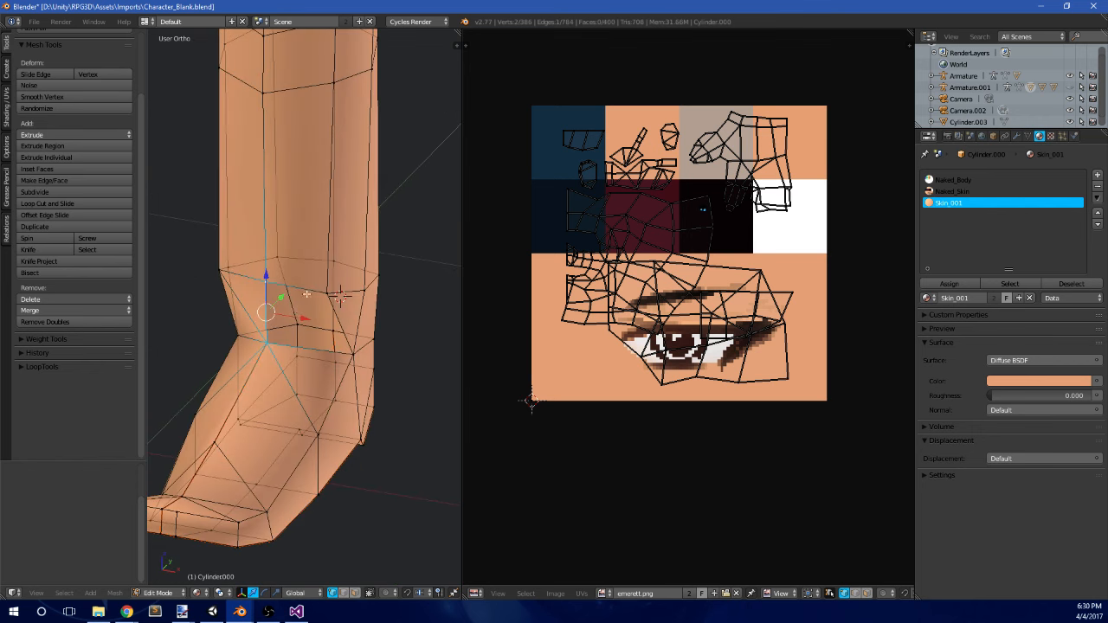
shift+right_click(322, 295)
key(f)
- Fill the last front ankle triangle between the hem vertex, the foot's top vertex and the side ankle vertex
right_click(326, 294)
shift+right_click(270, 343)
shift+right_click(351, 352)
key(f)
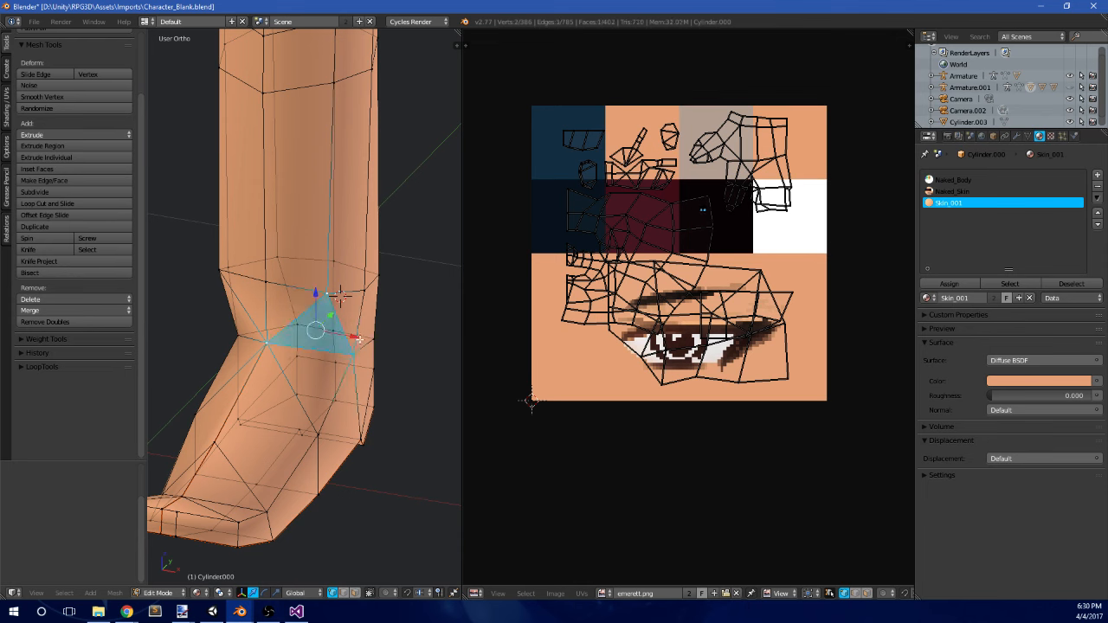
- Select the vertices of the two faces between leg hem and heel at the back and delete those faces
key(Tab)
scroll(364, 350, down, 4)
middle_drag(367, 351, 325, 372)
key(Tab)
scroll(347, 367, up, 3)
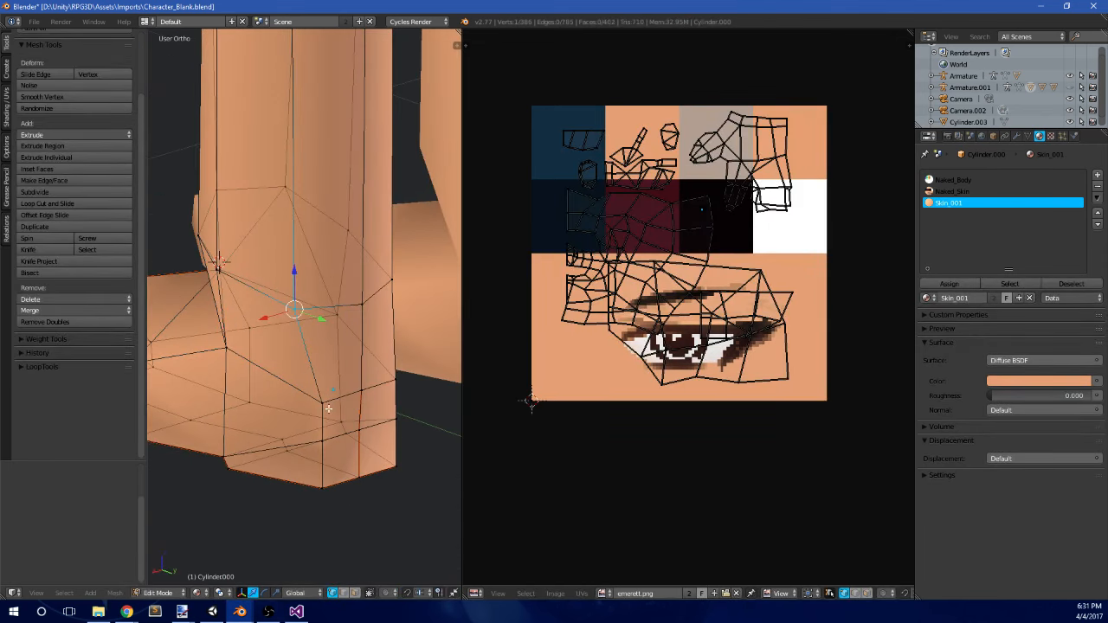
shift+right_click(328, 408)
shift+right_click(365, 395)
shift+right_click(362, 308)
shift+right_click(399, 289)
shift+right_click(403, 378)
key(x)
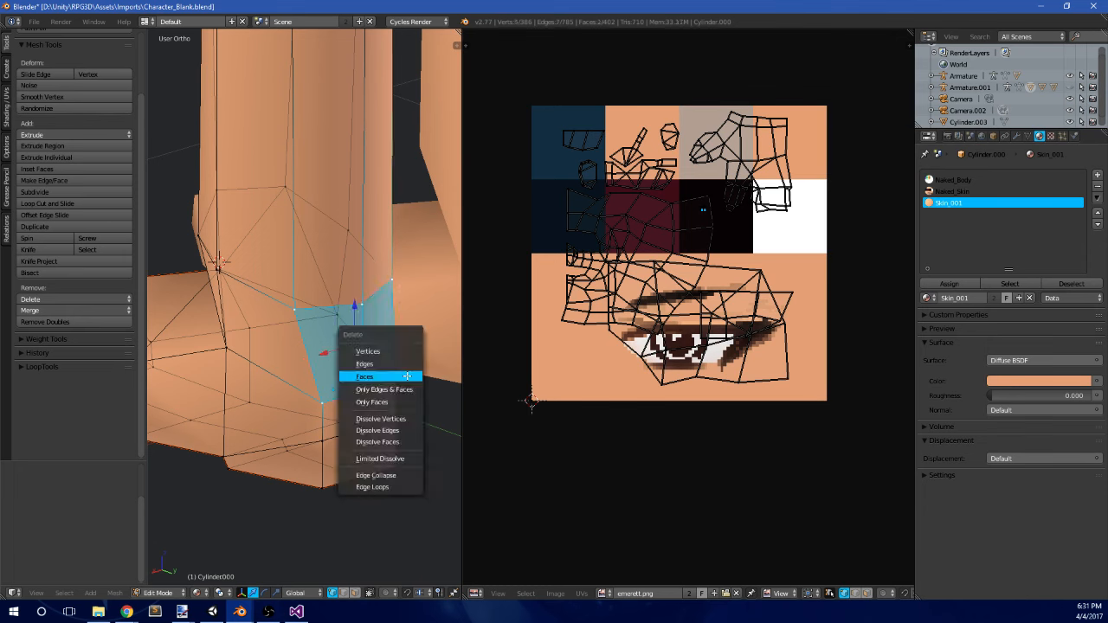
click(406, 377)
- Fill the first part of the opening above the heel with triangular faces between hem and heel vertices
middle_drag(306, 362, 276, 354)
shift+right_click(278, 393)
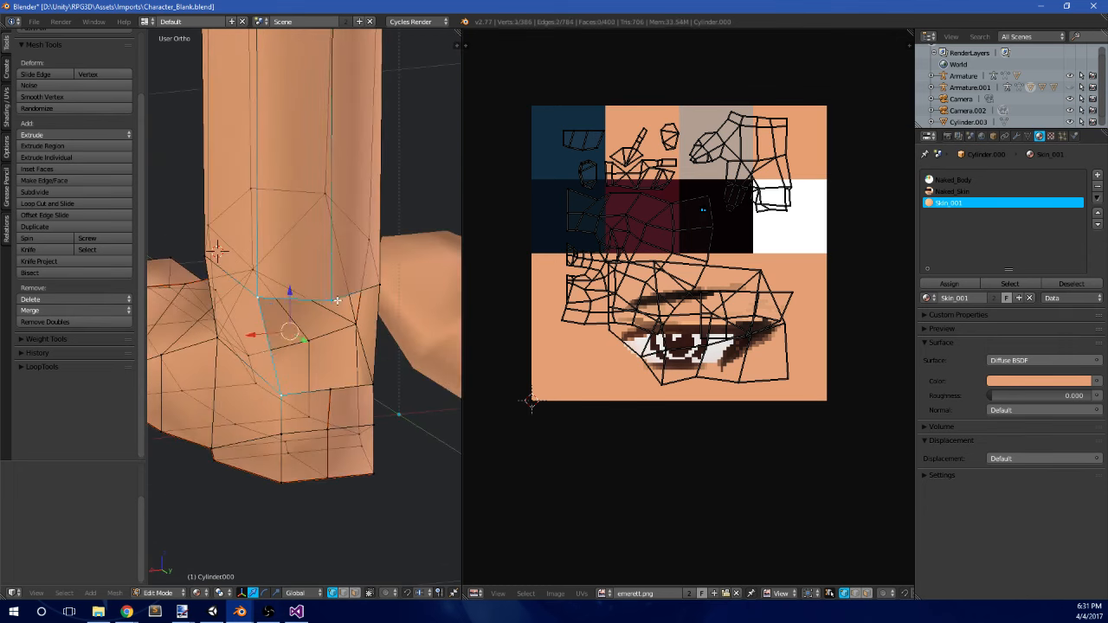
key(f)
right_click(335, 299)
right_click(321, 391)
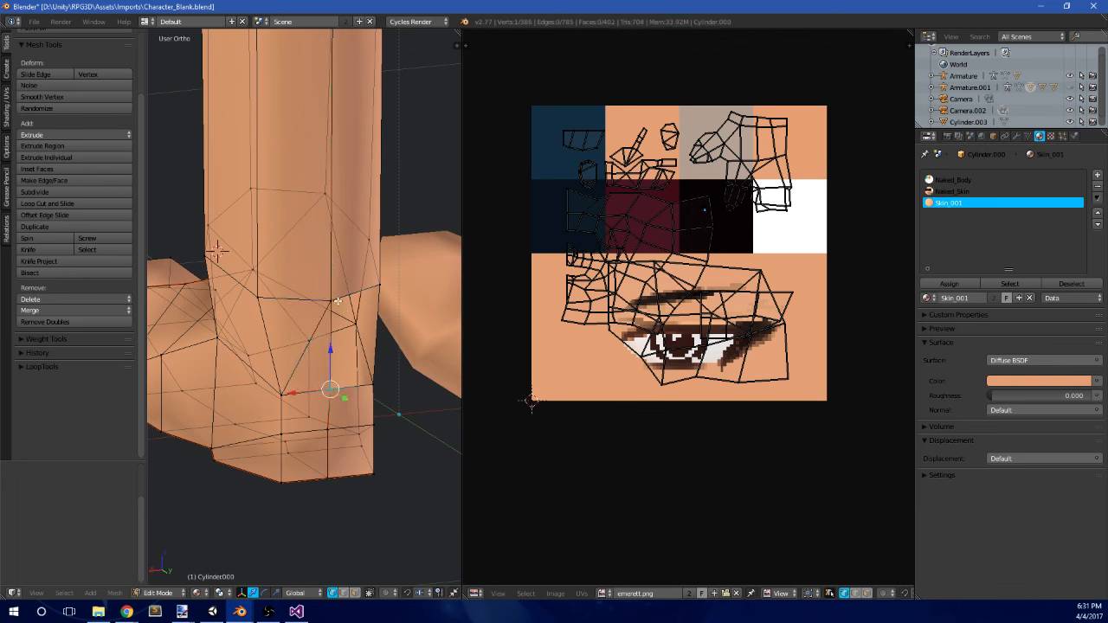
key(f)
- Close the remaining triangular hole above the heel with a face between two hem vertices and one heel vertex
middle_drag(374, 389, 346, 386)
right_click(334, 394)
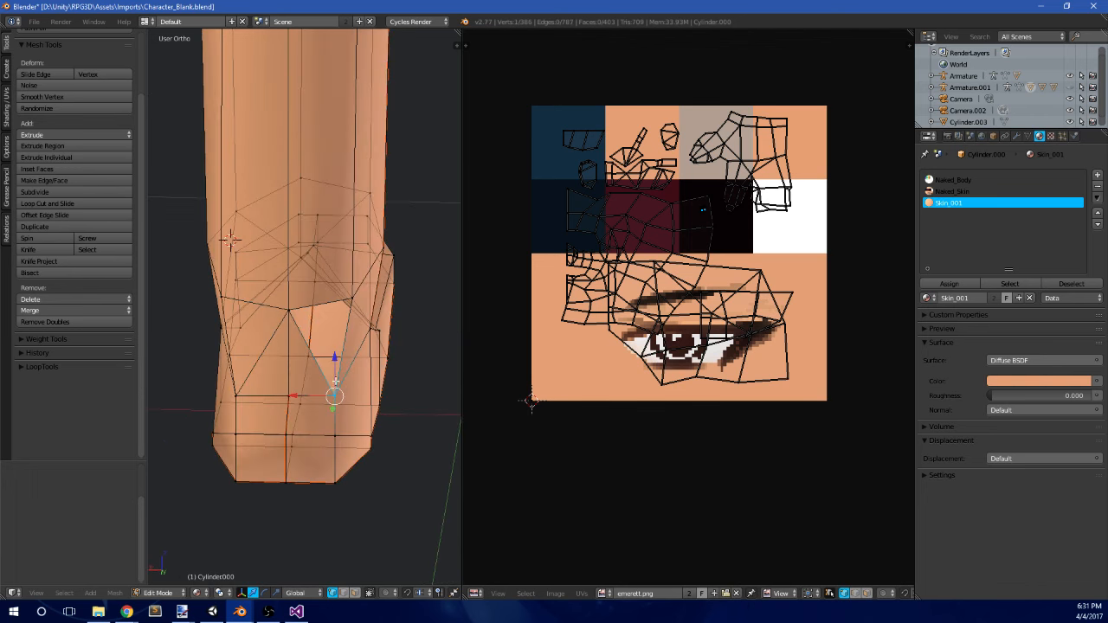
shift+right_click(301, 312)
shift+right_click(348, 303)
key(f)
- In the right view, box-select the upper rear heel vertices and move them inward along Y
scroll(342, 307, down, 3)
middle_drag(281, 326, 341, 316)
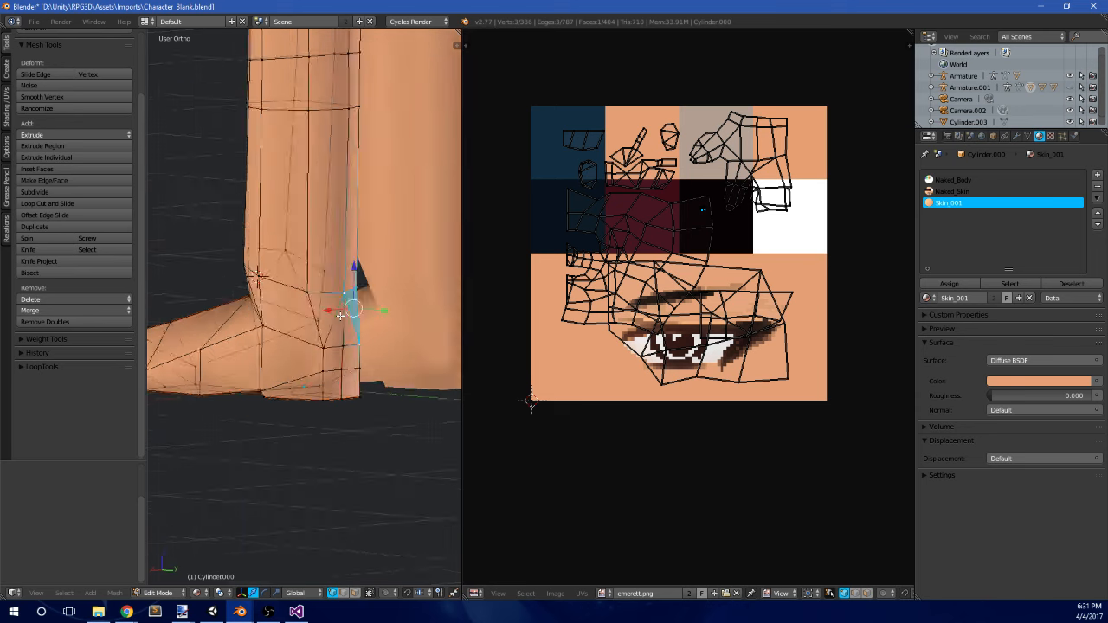
key(KP_3)
scroll(340, 315, up, 1)
key(a)
key(b)
drag(367, 387, 397, 328)
middle_drag(396, 344, 403, 383)
drag(410, 366, 397, 369)
- Move the bottom rear heel vertices forward and slightly up in the right view
key(a)
key(b)
drag(345, 439, 396, 419)
key(KP_3)
key(g)
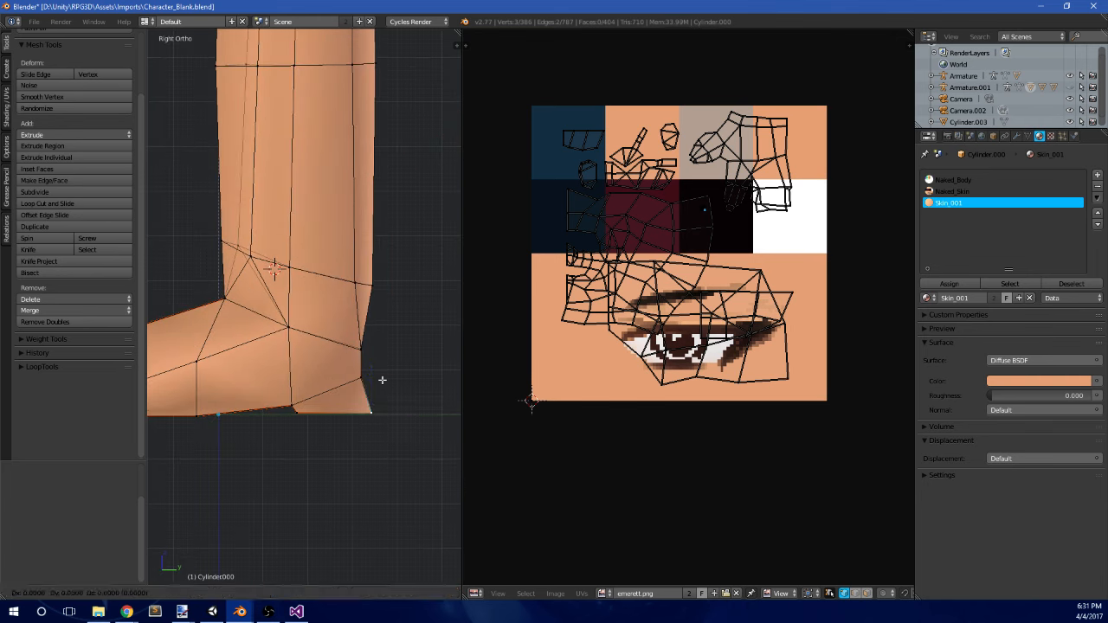
click(363, 375)
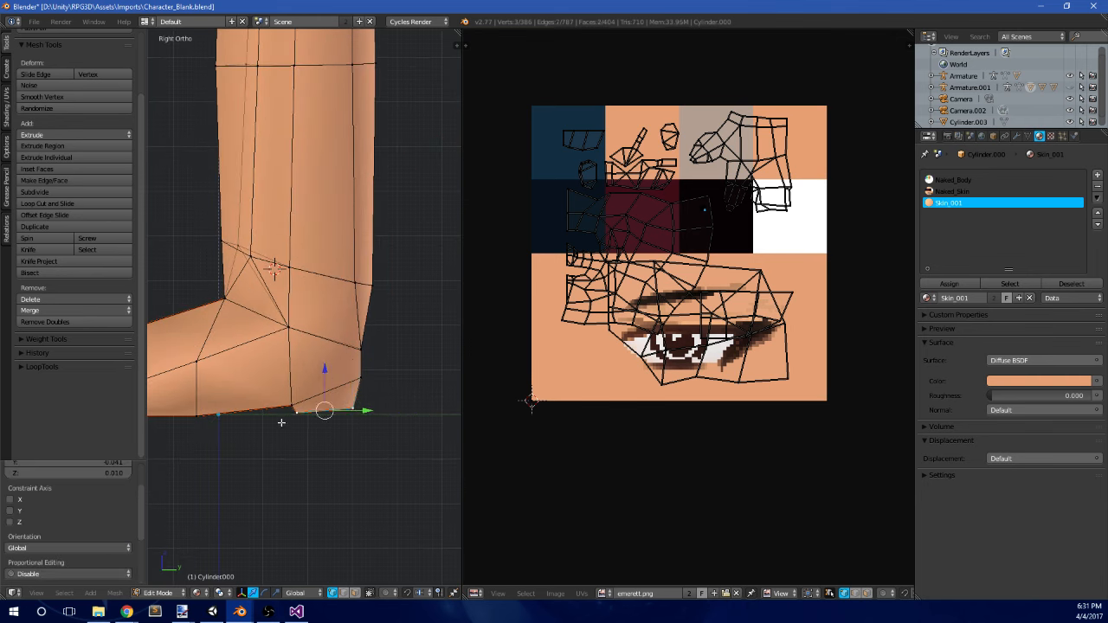
- Delete the vertices of the protruding block under the heel
key(x)
click(308, 397)
shift+middle_drag(402, 387, 373, 362)
scroll(381, 343, down, 5)
scroll(347, 348, up, 5)
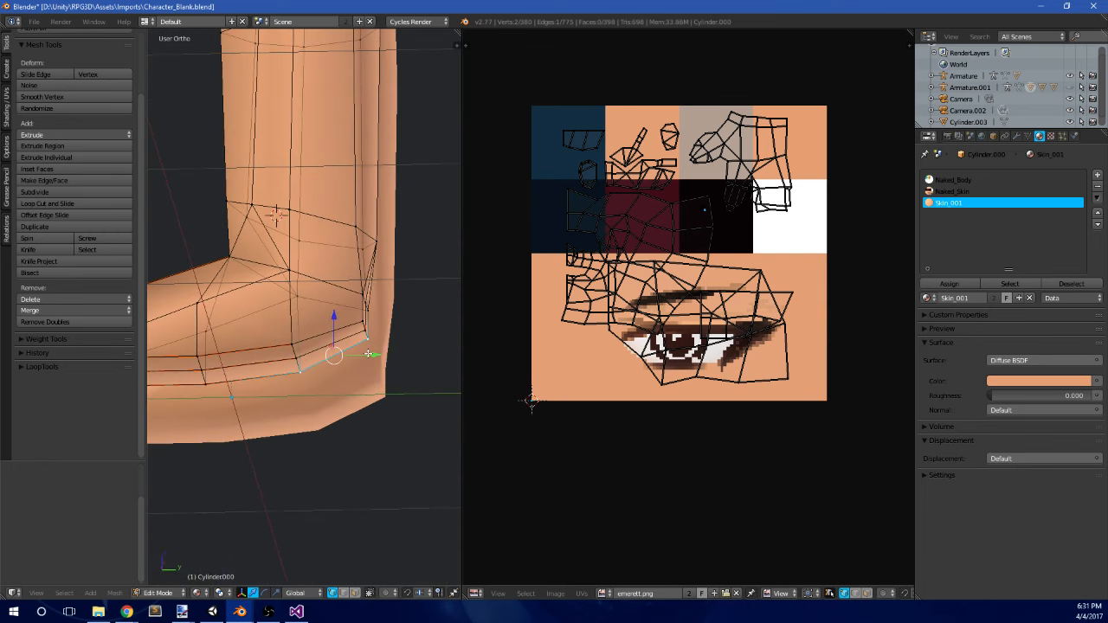
- Lower the bottom rear heel vertices toward the ground in the right view and fine-tune them by sliding
key(KP_3)
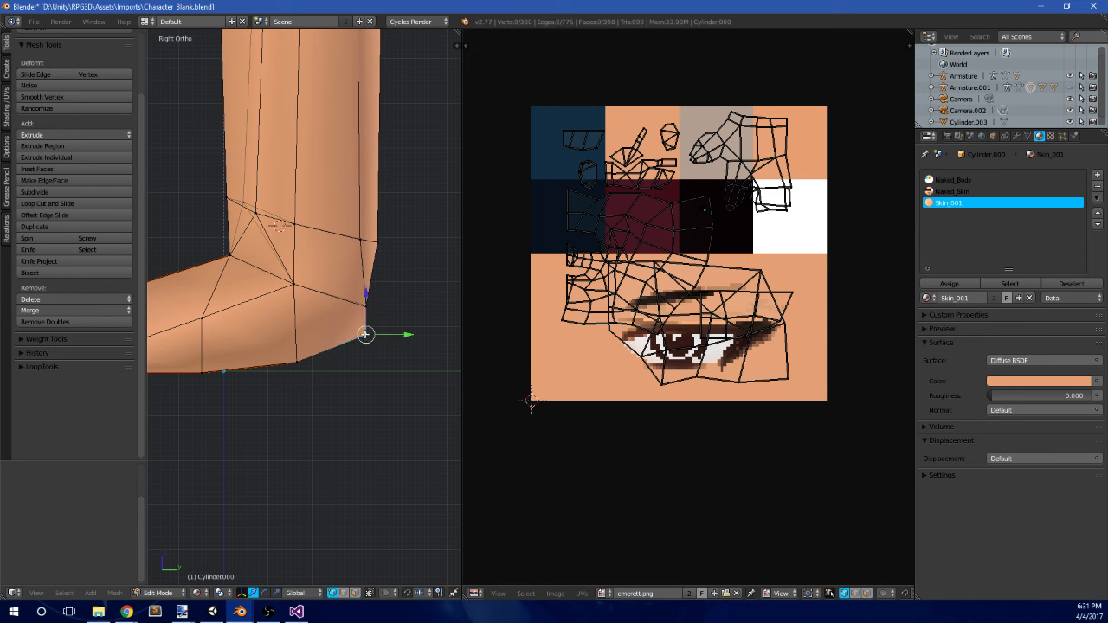
drag(366, 334, 369, 346)
click(371, 340)
key(g)
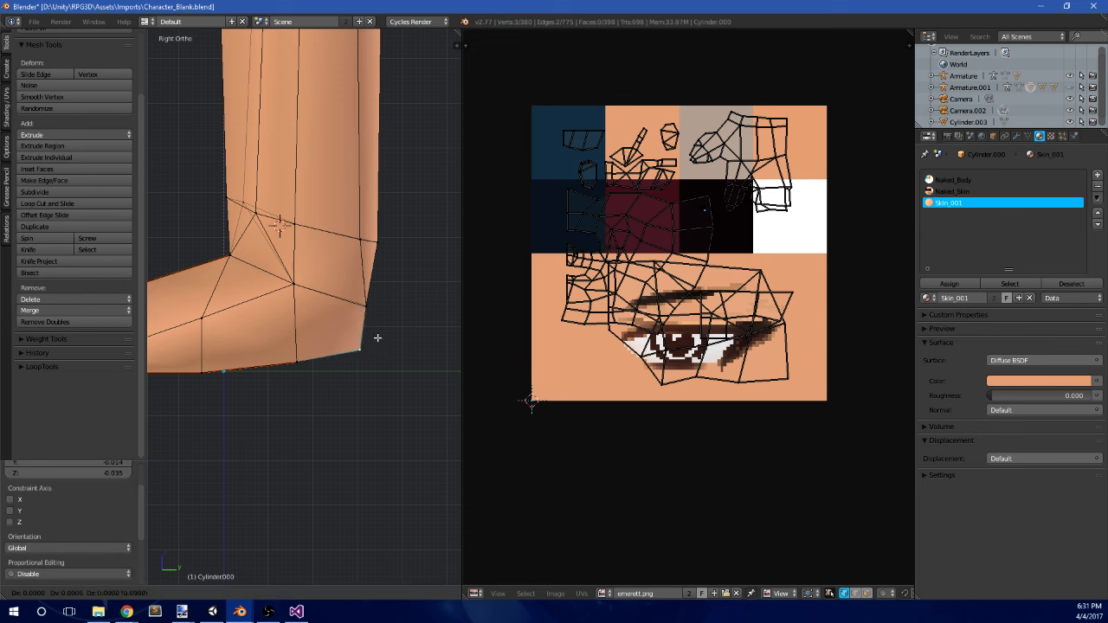
click(372, 346)
middle_drag(381, 344, 234, 293)
key(g)
key(g)
click(387, 344)
- Move the toe tip vertices back toward the foot in the right view and rotate them to level the toes
key(Tab)
scroll(346, 325, down, 4)
scroll(326, 245, down, 3)
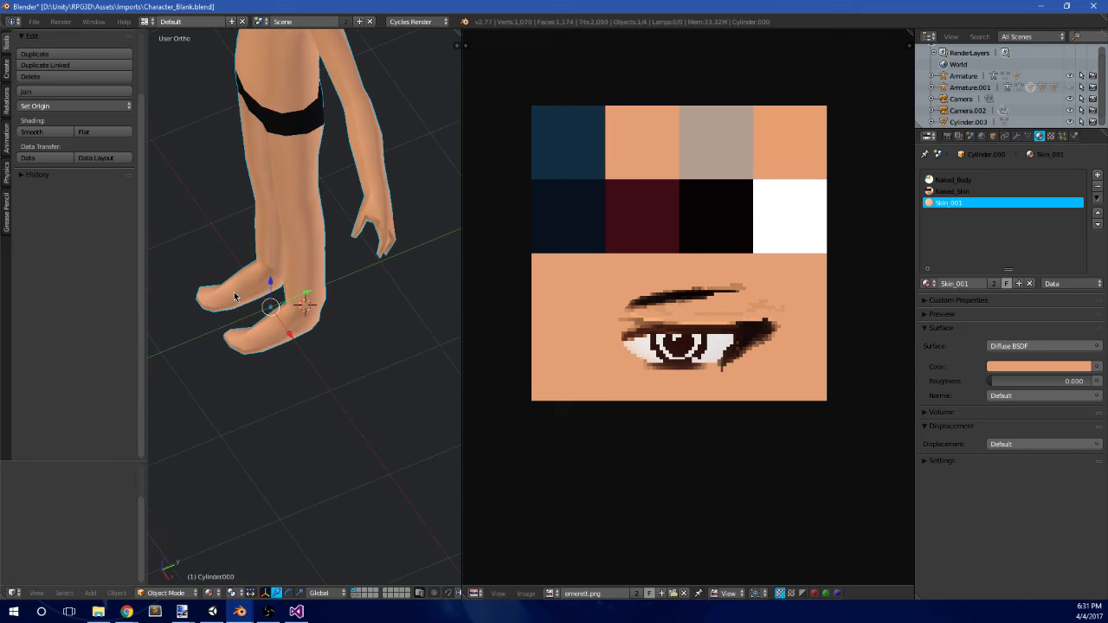
key(KP_3)
key(Tab)
scroll(234, 292, up, 4)
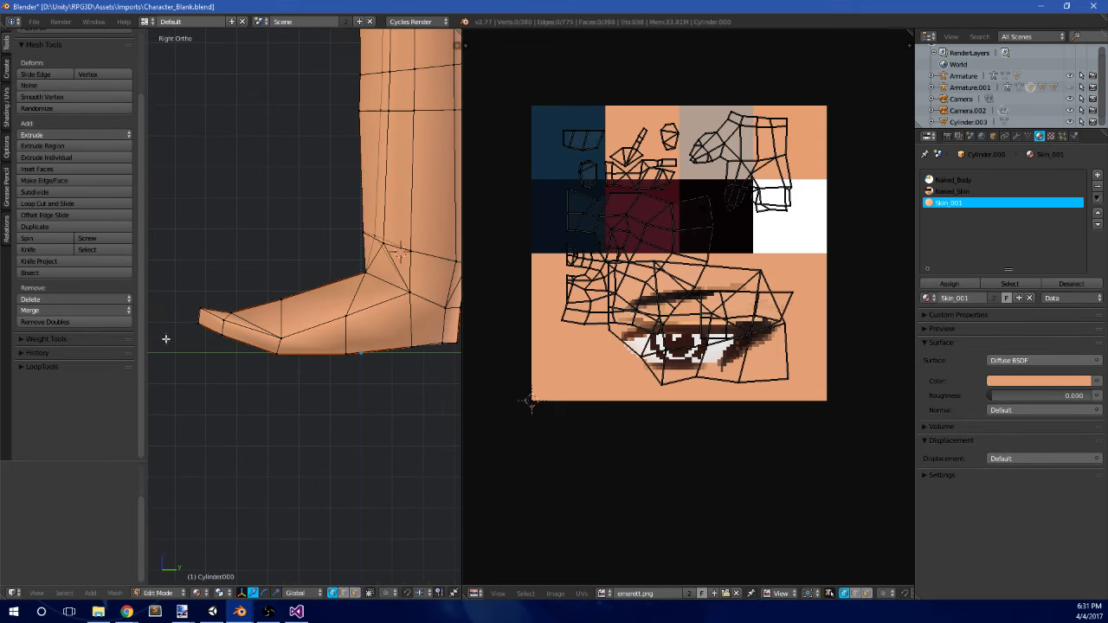
key(g)
click(267, 302)
key(r)
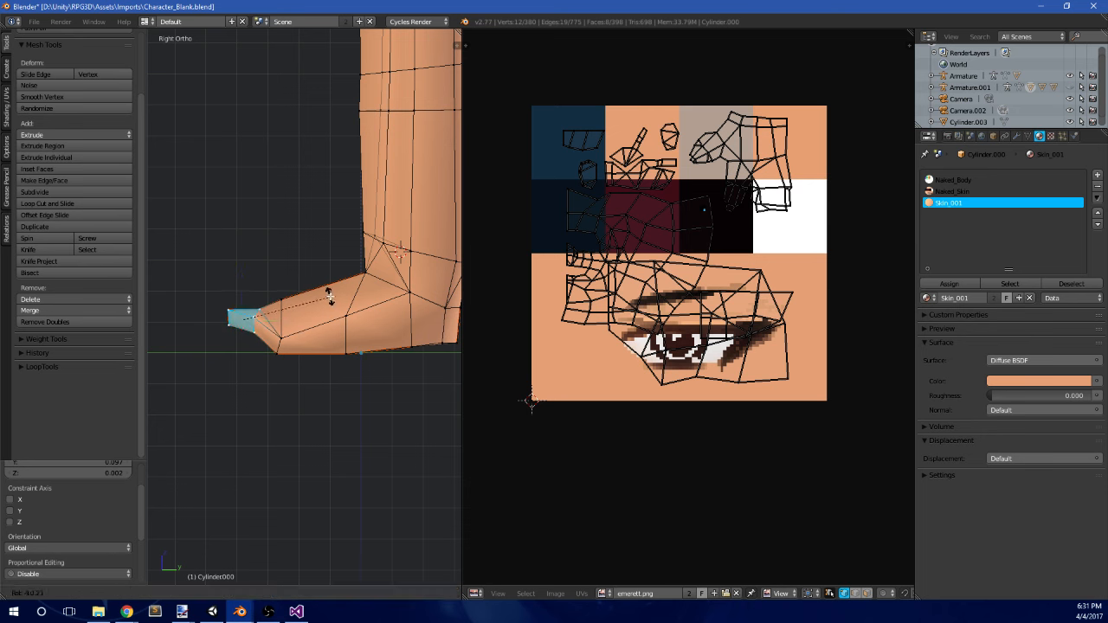
click(331, 295)
- Box-select the vertex loop at the base of the toes, scale it up and adjust its position
key(a)
key(b)
key(s)
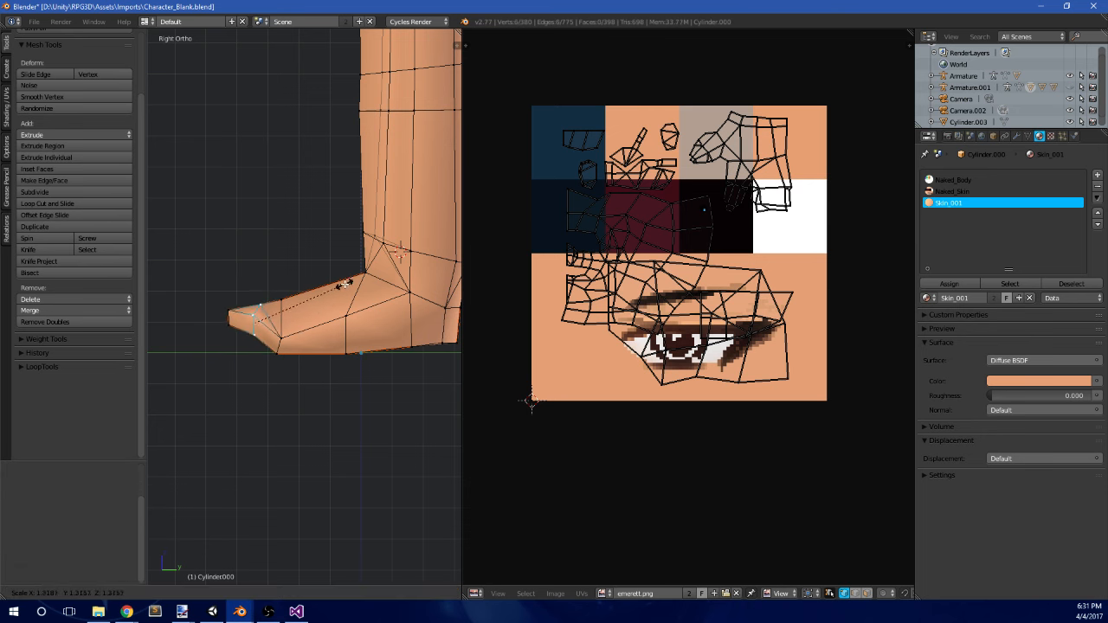
click(341, 284)
key(g)
click(334, 286)
- Narrow the vertex loop at the base of the toes along the X axis
key(Tab)
scroll(300, 268, down, 4)
middle_drag(301, 269, 410, 321)
key(Tab)
scroll(405, 337, up, 4)
key(s)
key(x)
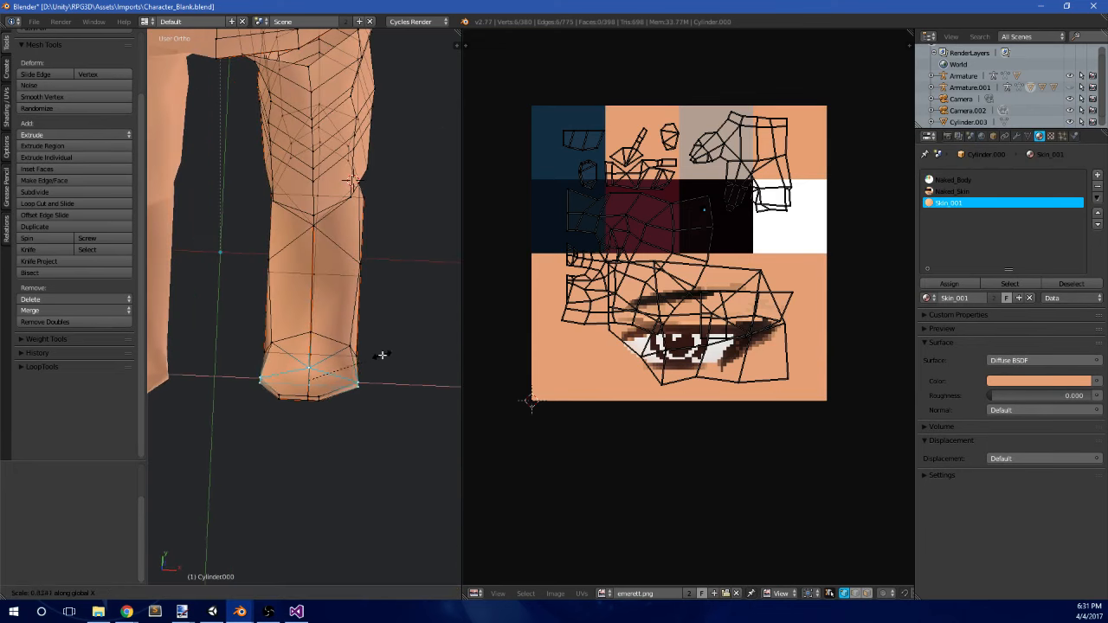
click(373, 358)
- Lower the bottom heel vertices to the ground line in the right view and rotate them level
key(Tab)
scroll(375, 338, down, 3)
middle_drag(375, 339, 206, 229)
key(KP_3)
scroll(234, 230, up, 5)
scroll(284, 222, down, 2)
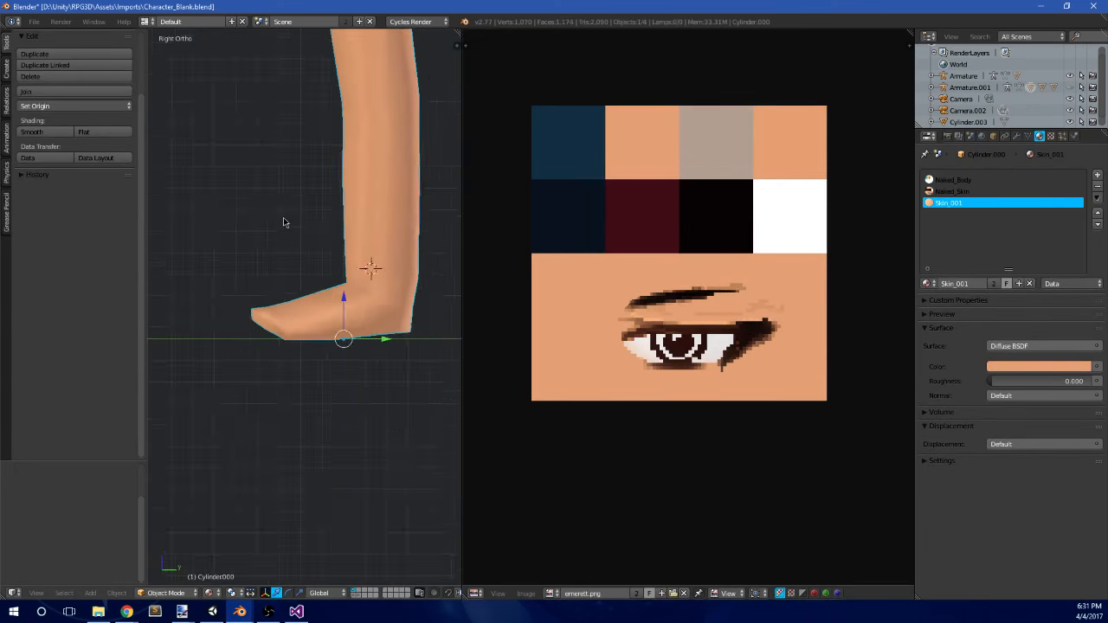
middle_drag(284, 222, 387, 241)
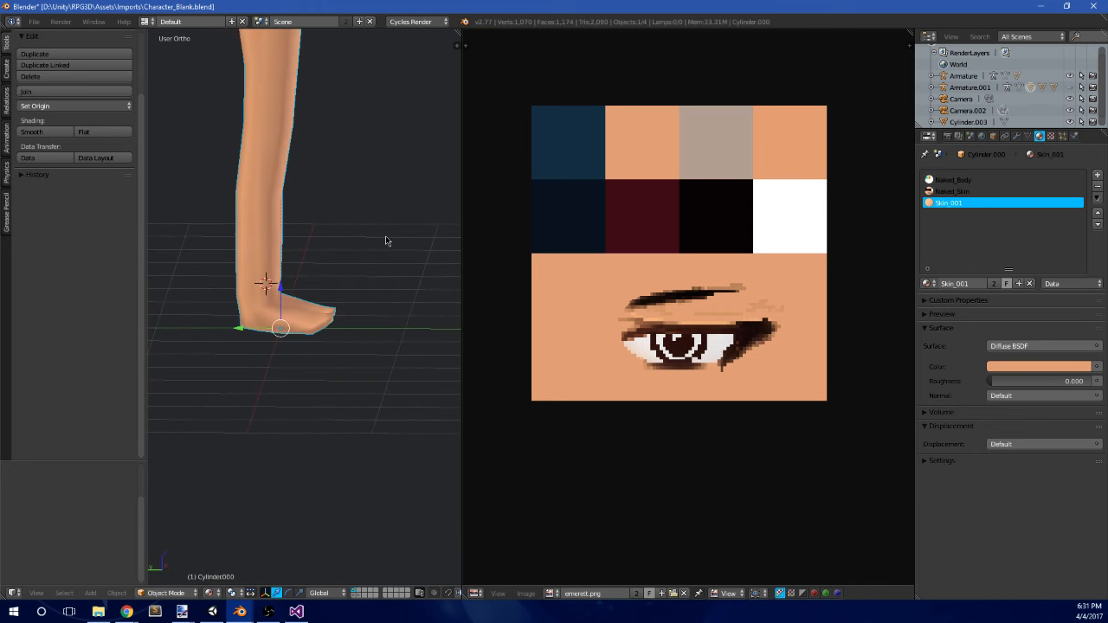
key(KP_3)
key(Tab)
scroll(321, 311, up, 5)
key(a)
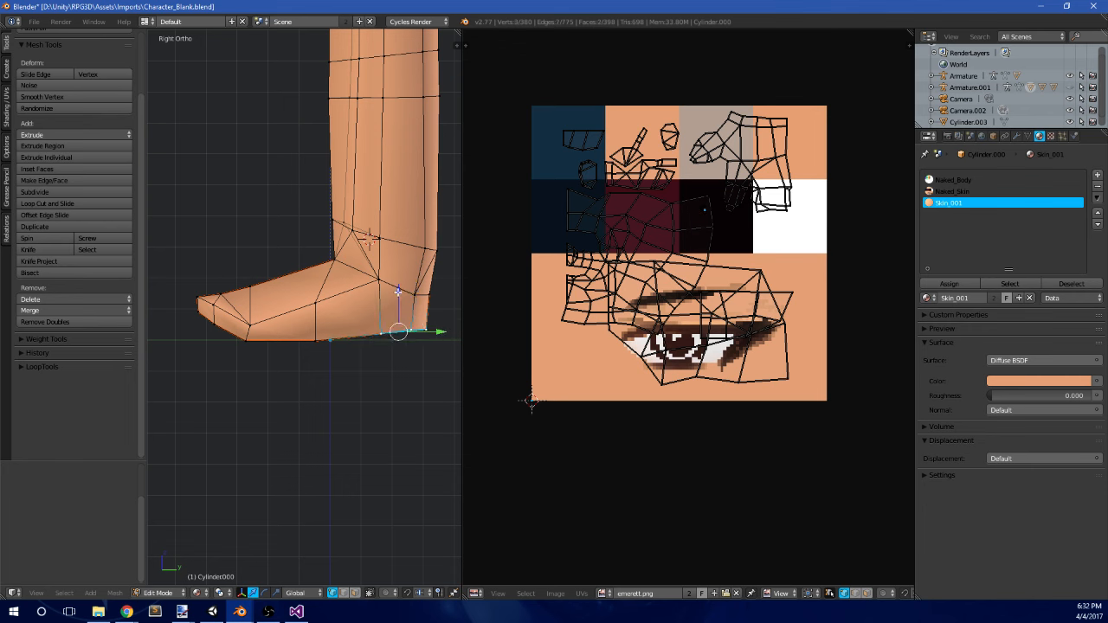
drag(399, 292, 399, 298)
key(r)
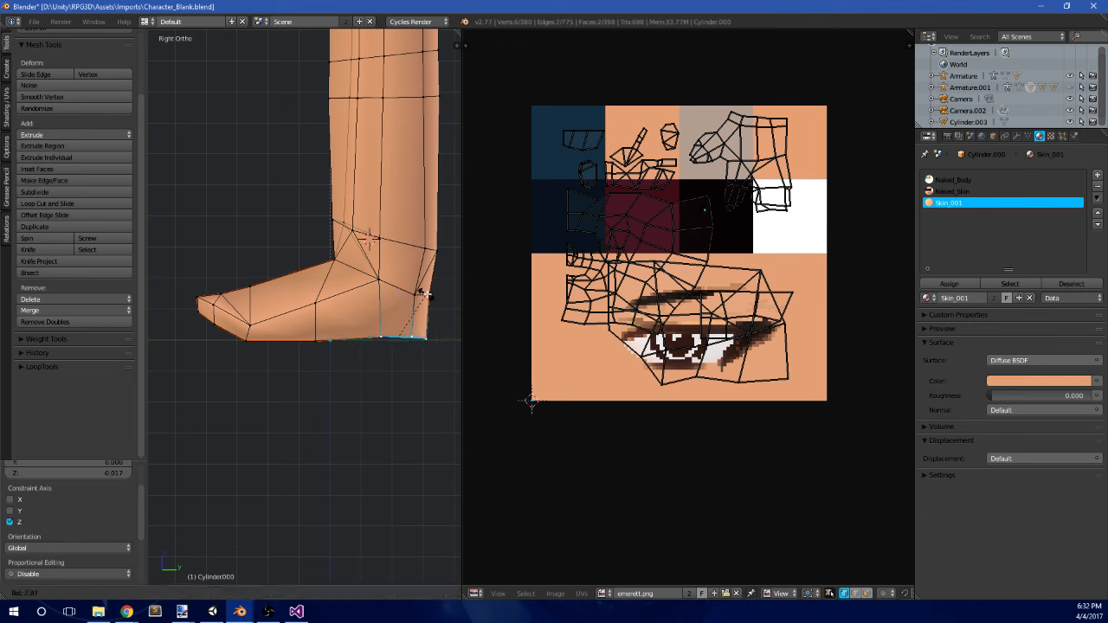
click(425, 302)
key(g)
click(438, 291)
key(r)
click(445, 272)
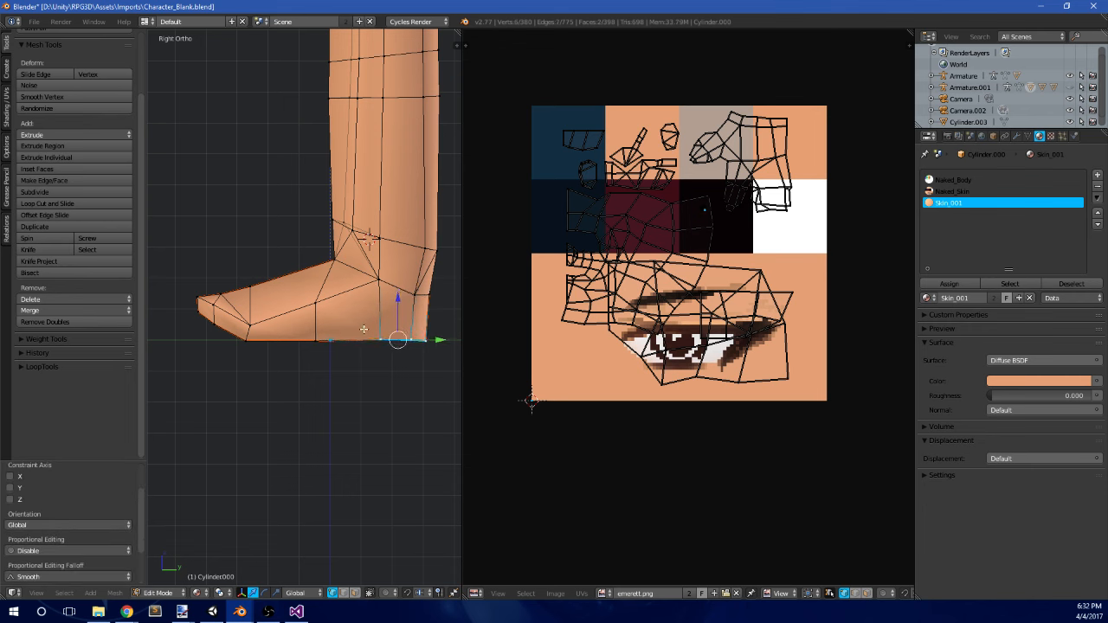
- Box-select all the sole vertices and flatten them by scaling to 0 along Z
key(a)
scroll(357, 326, down, 2)
key(b)
drag(423, 323, 423, 324)
key(s)
key(x)
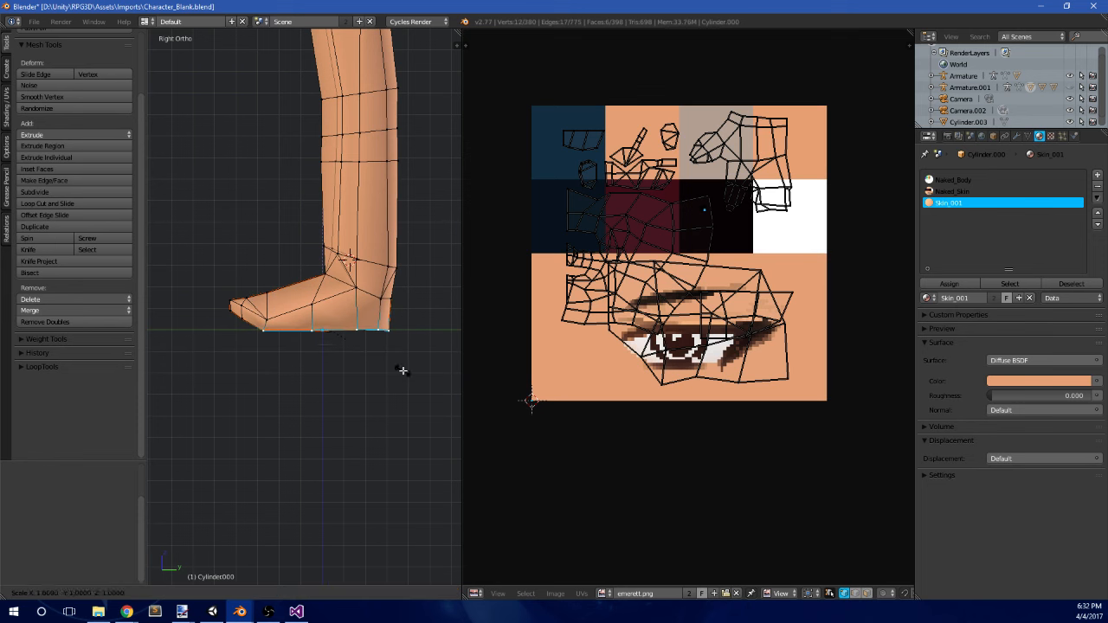
key(0)
key(Return)
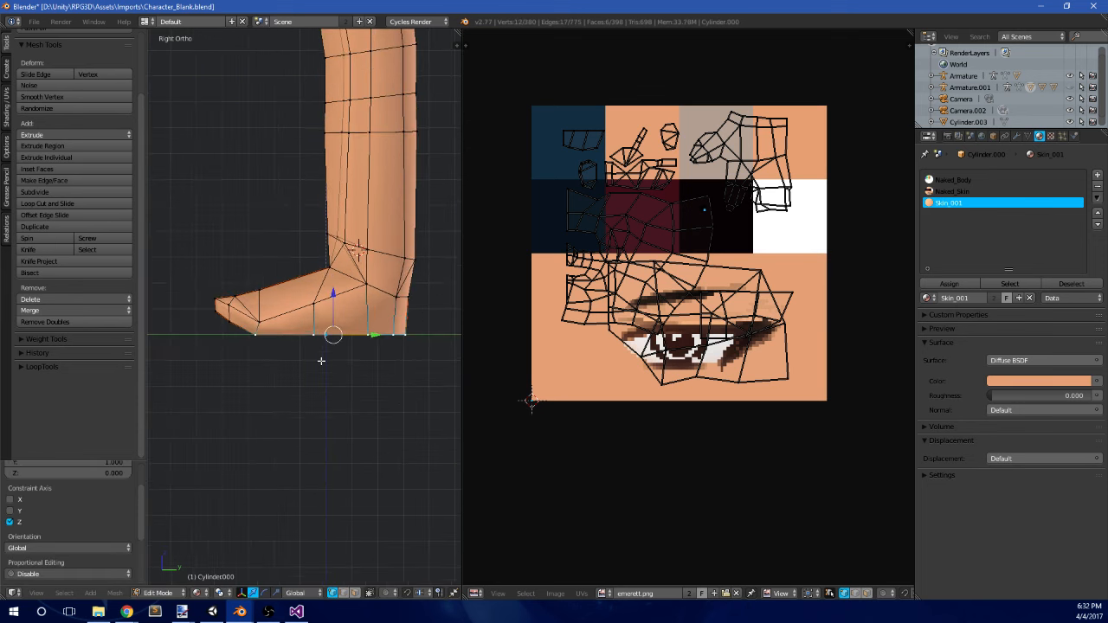
- Merge the two neighbouring vertices on the outer side of the ankle
key(Tab)
middle_drag(271, 272, 353, 267)
scroll(353, 266, down, 5)
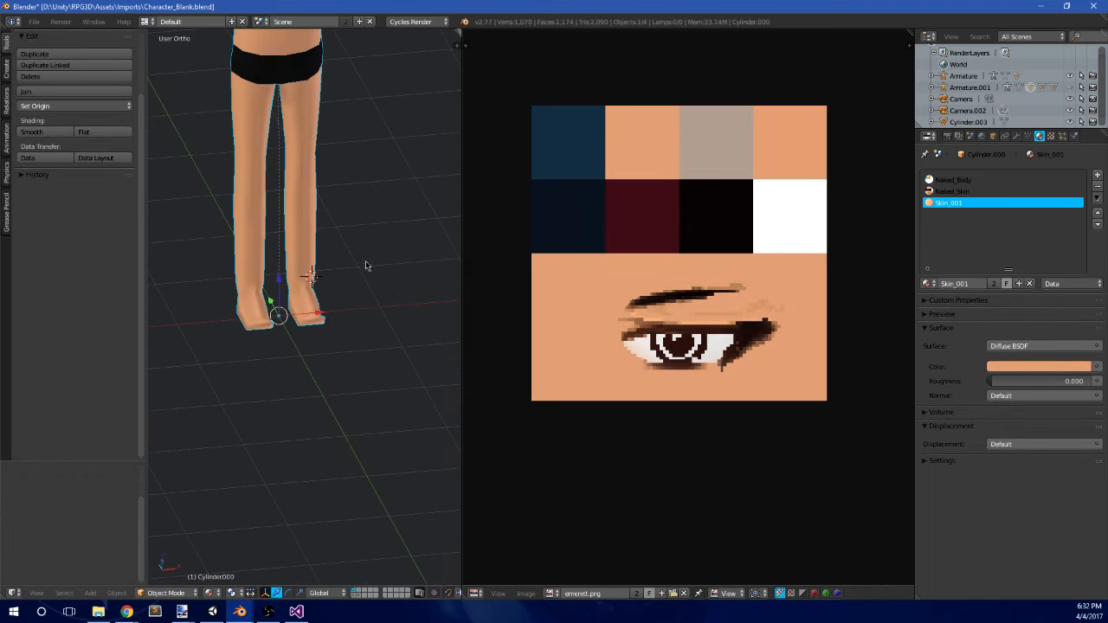
mouse_move(346, 307)
middle_down()
mouse_move(245, 292)
mouse_move(351, 367)
mouse_move(376, 330)
mouse_move(351, 372)
mouse_move(235, 319)
mouse_move(257, 289)
mouse_move(362, 304)
middle_up()
scroll(267, 299, up, 5)
key(Tab)
scroll(334, 341, up, 5)
shift+middle_drag(318, 358, 319, 301)
right_click(317, 300)
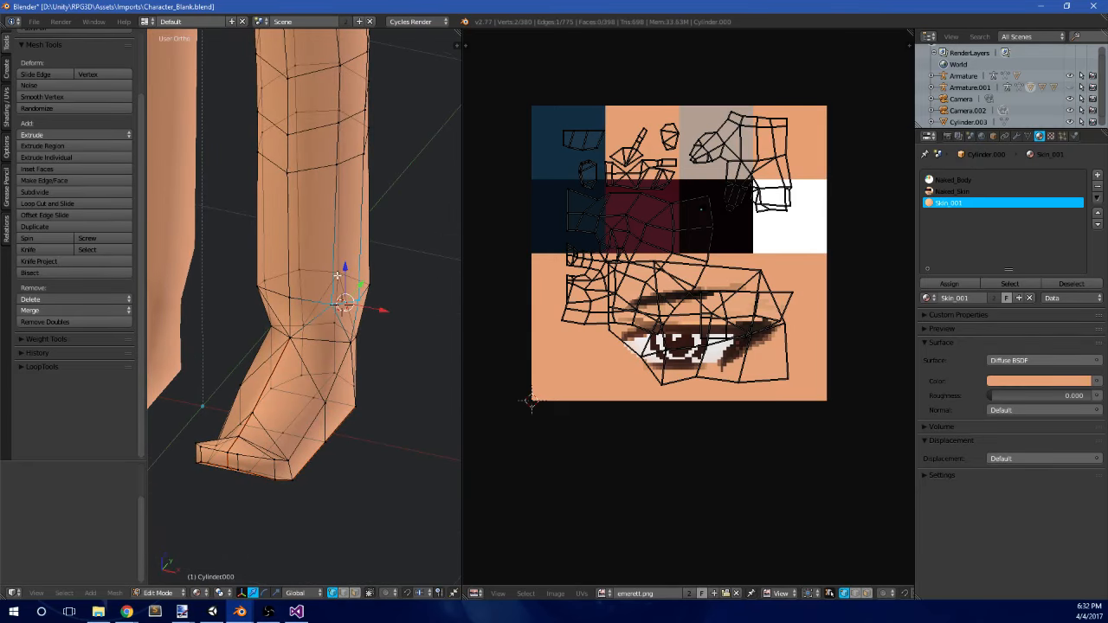
scroll(385, 229, down, 4)
- Merge the two neighbouring vertices on the inner side of the ankle
key(Tab)
middle_drag(397, 314, 337, 226)
key(Tab)
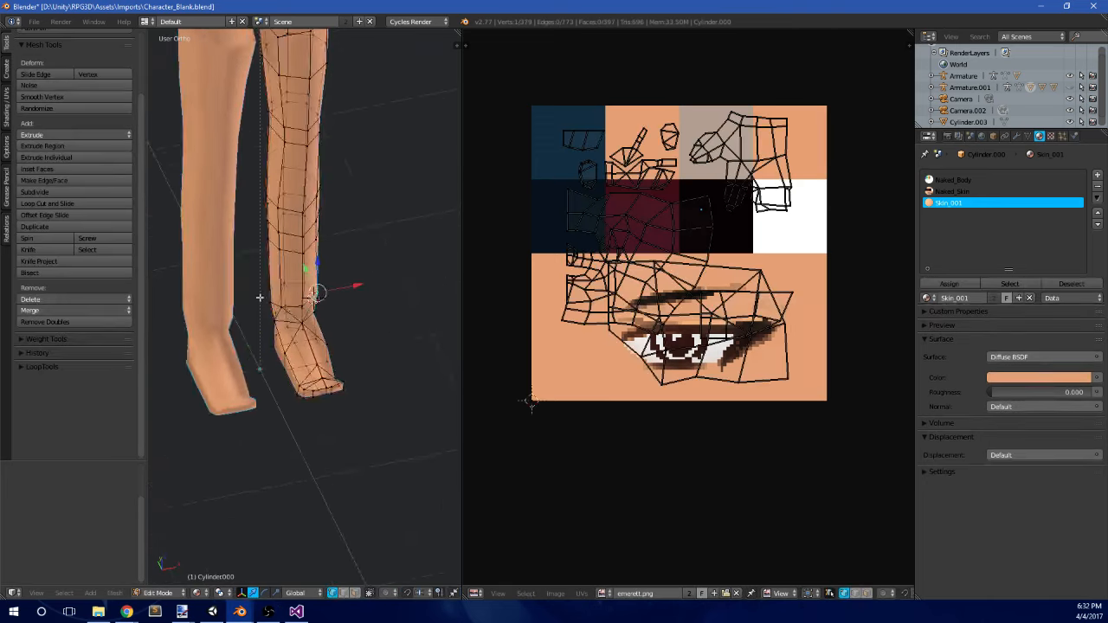
scroll(340, 324, up, 4)
middle_drag(268, 274, 232, 305)
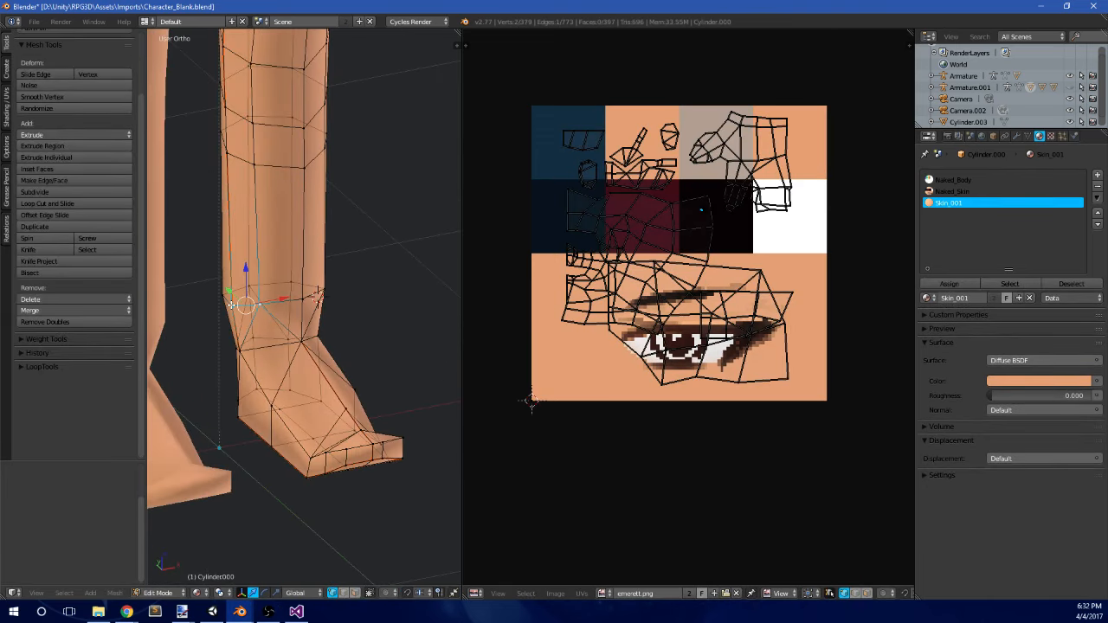
key(Tab)
scroll(338, 299, down, 4)
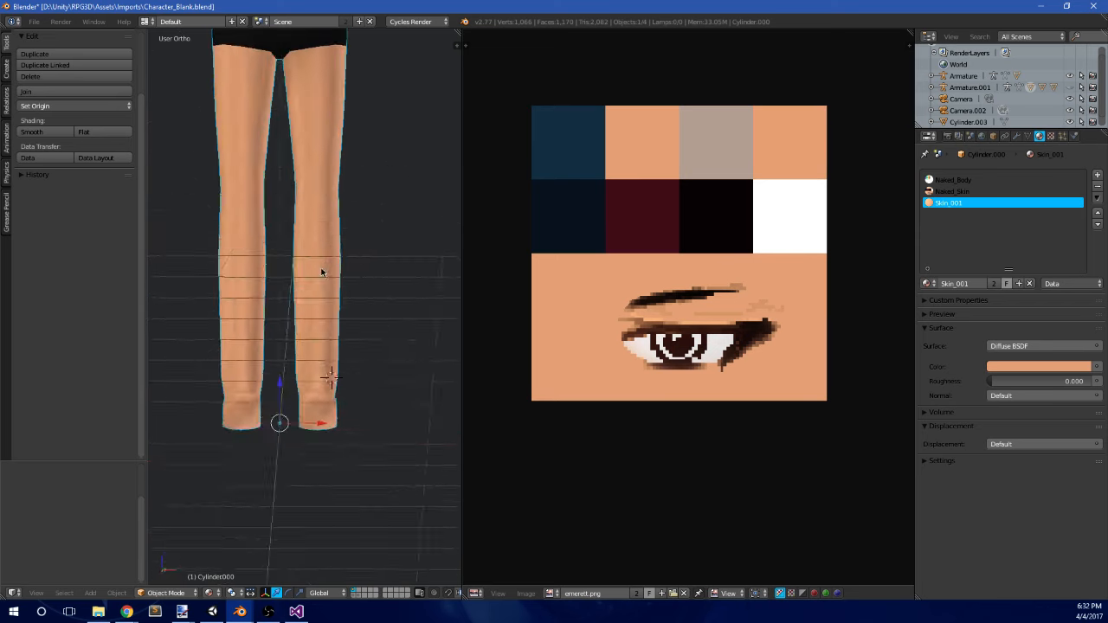
key(Tab)
middle_drag(322, 272, 295, 275)
scroll(322, 275, up, 2)
key(a)
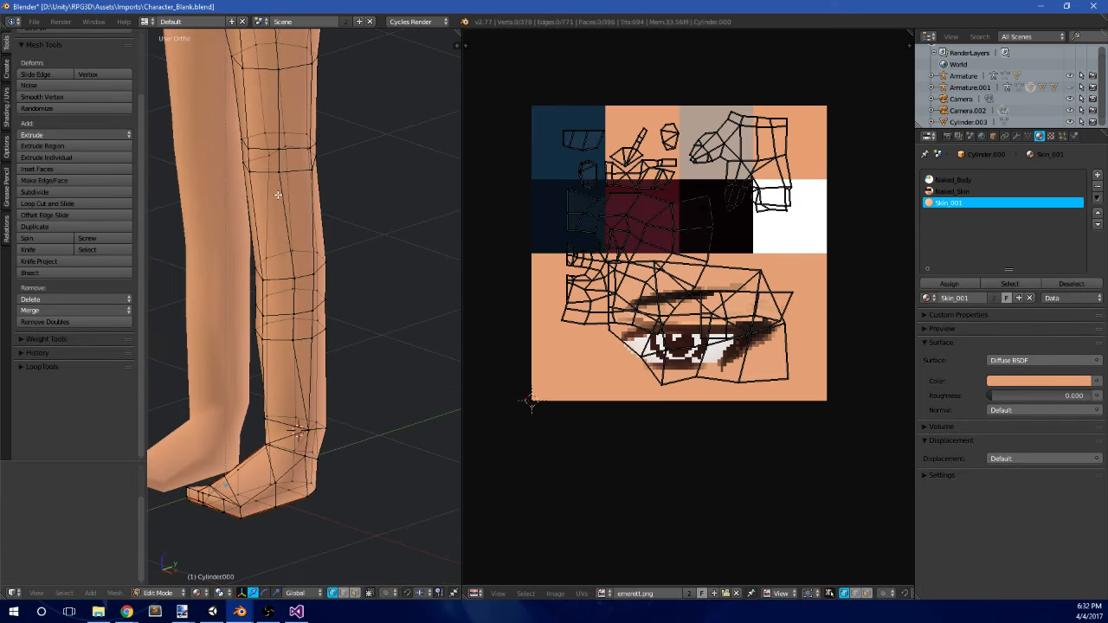
middle_drag(278, 190, 304, 258)
key(shift+v)
click(339, 222)
key(Tab)
key(Tab)
key(Tab)
key(Tab)
key(a)
key(a)
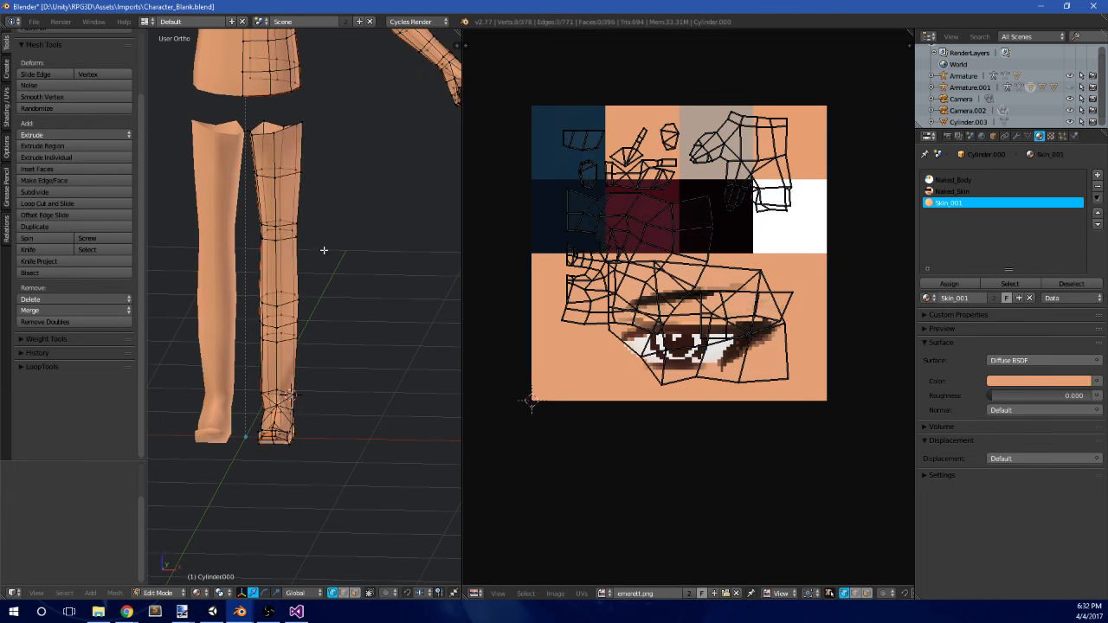
key(a)
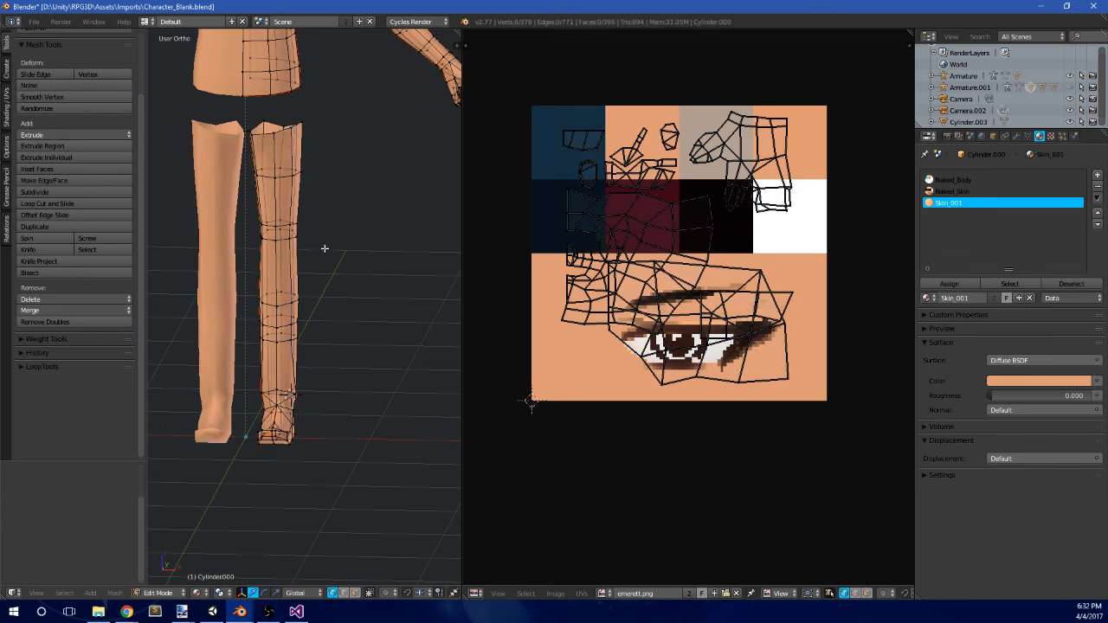
key(space)
key(Escape)
- Apply Shade Flat to the entire body mesh
key(a)
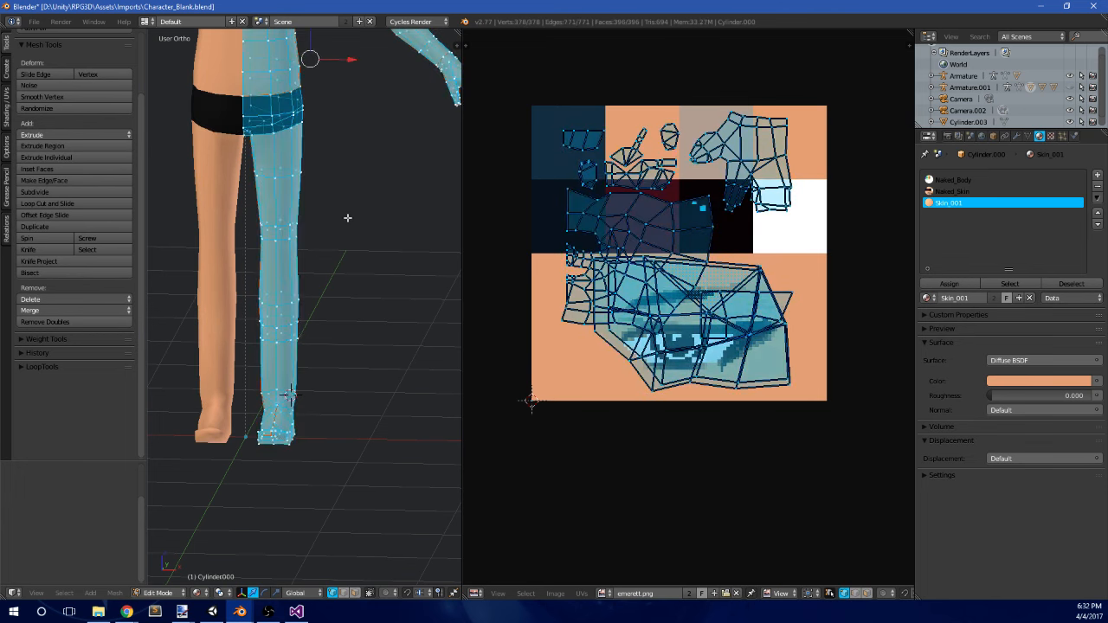
key(space)
text(shade)
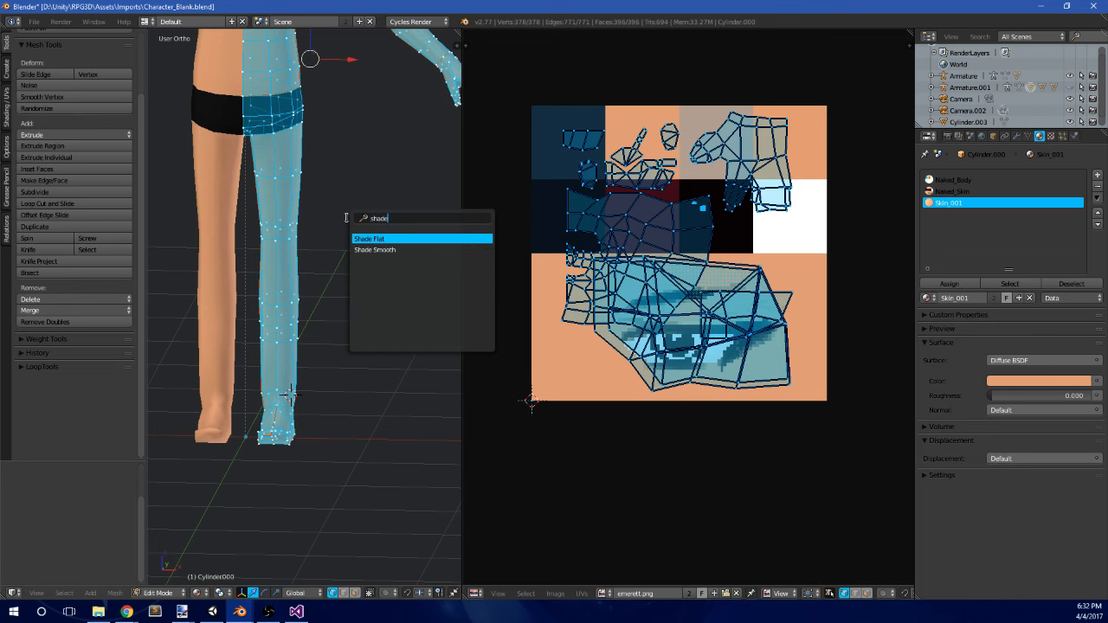
key(Return)
key(Tab)
- Slide the vertical line of vertices along the outer side of the leg to straighten it
scroll(333, 216, up, 1)
middle_drag(321, 215, 277, 229)
key(Tab)
key(a)
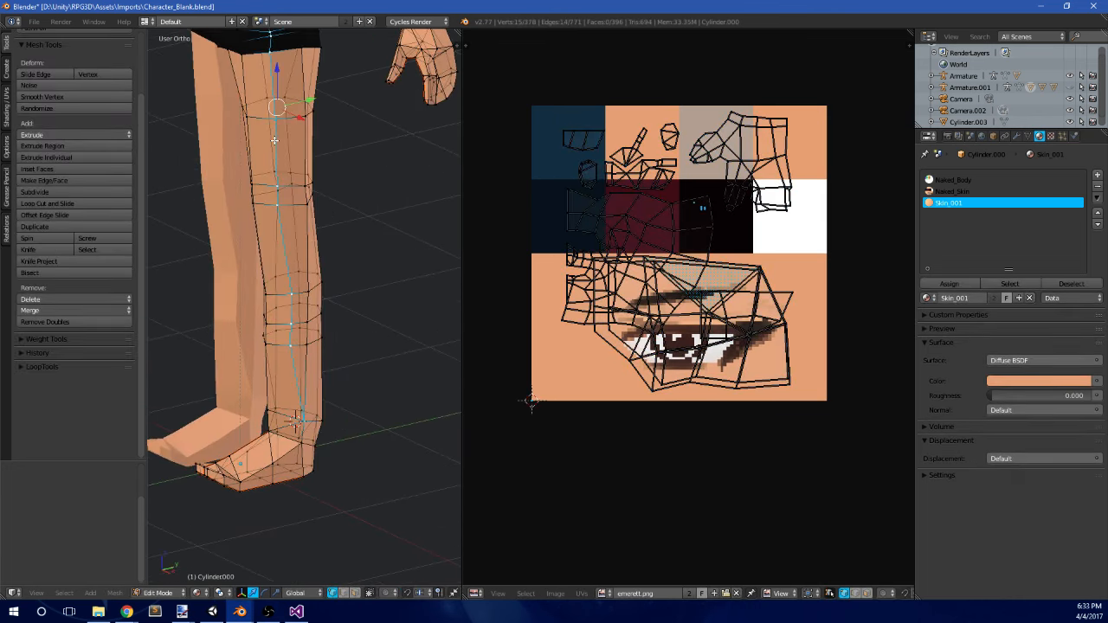
key(g)
key(g)
click(322, 164)
- Slide the vertical line of vertices along the inner side of the leg
key(Tab)
middle_drag(366, 205, 339, 254)
scroll(343, 199, down, 5)
key(Tab)
scroll(338, 253, up, 5)
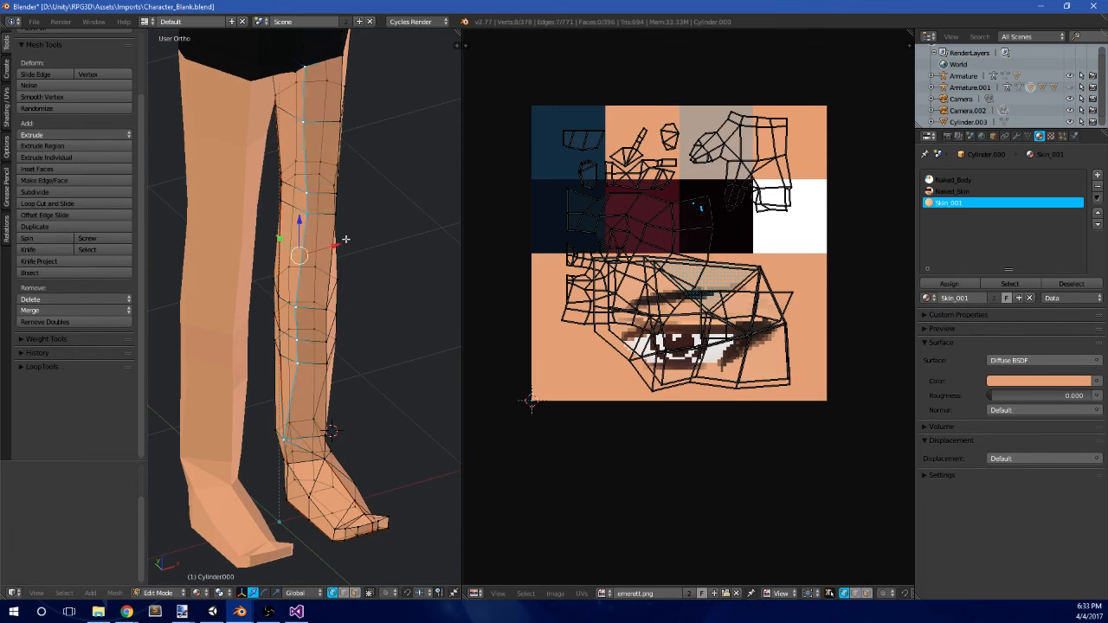
key(g)
key(g)
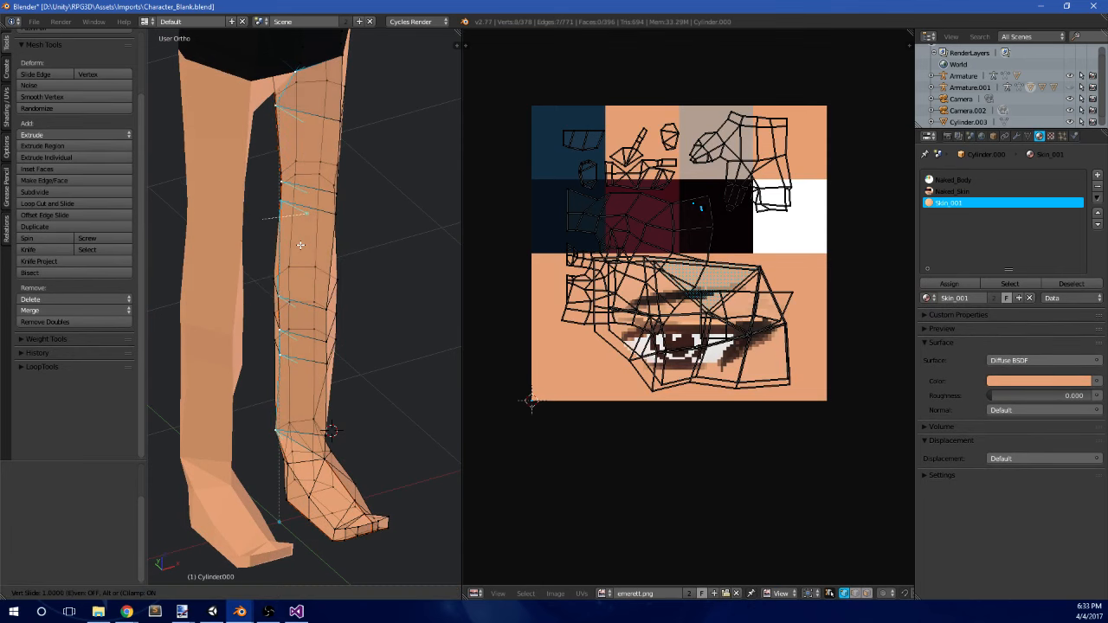
click(300, 245)
- Examine the flat-shaded legs and the vertex lines along their sides from several angles
key(Tab)
scroll(363, 312, down, 5)
middle_drag(366, 317, 415, 261)
scroll(302, 289, up, 2)
key(Tab)
scroll(302, 269, up, 3)
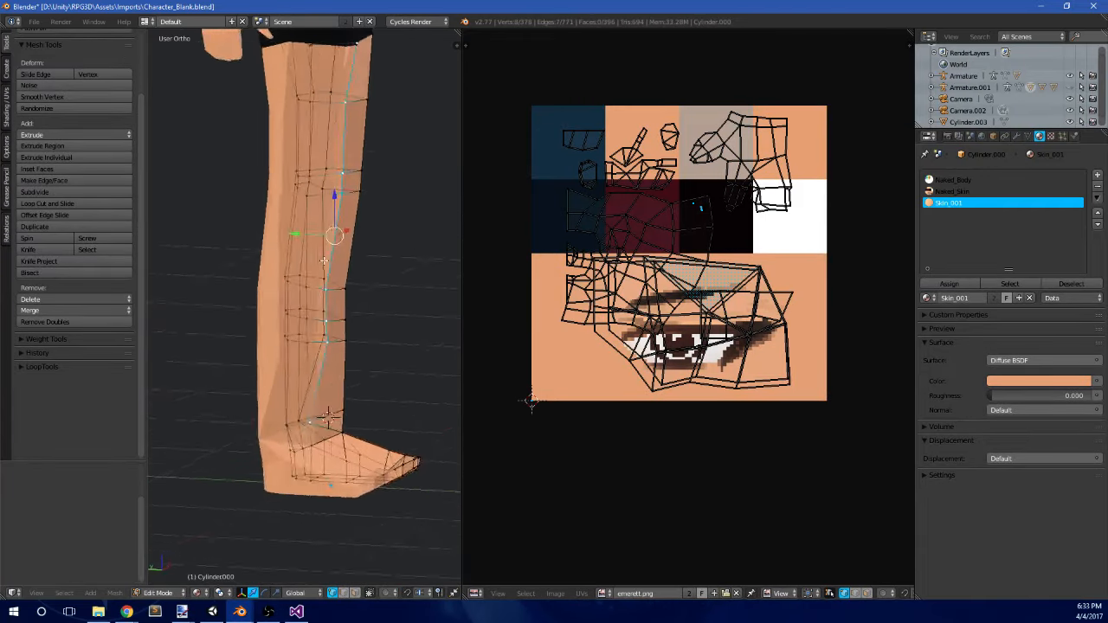
middle_drag(324, 259, 312, 238)
key(Tab)
scroll(359, 202, down, 5)
scroll(299, 246, up, 5)
key(Tab)
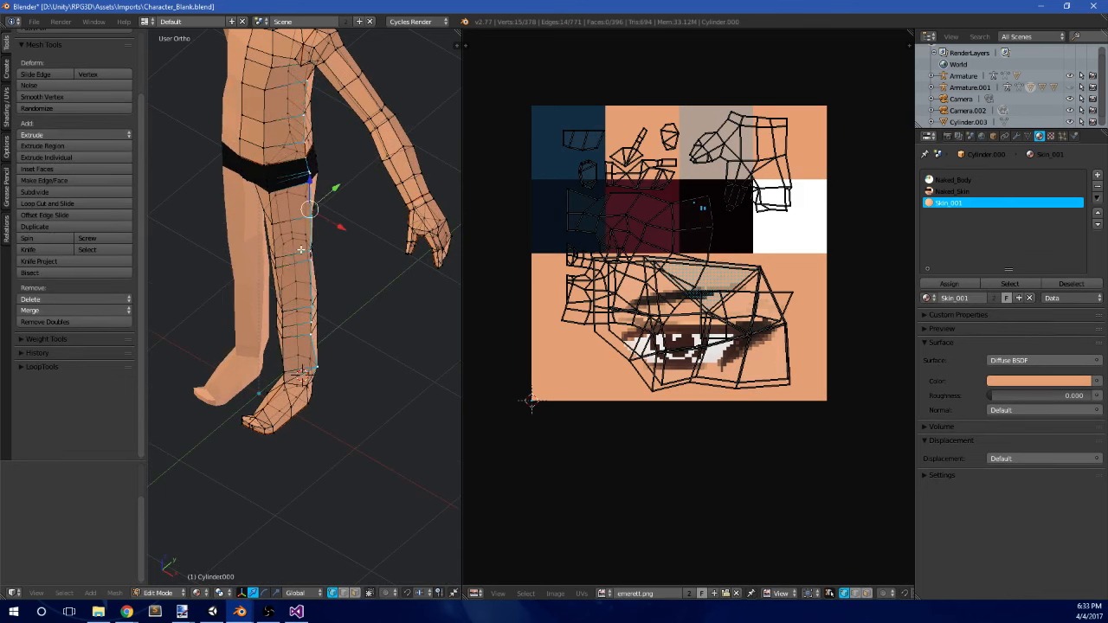
key(Tab)
scroll(301, 249, down, 3)
middle_drag(302, 249, 322, 211)
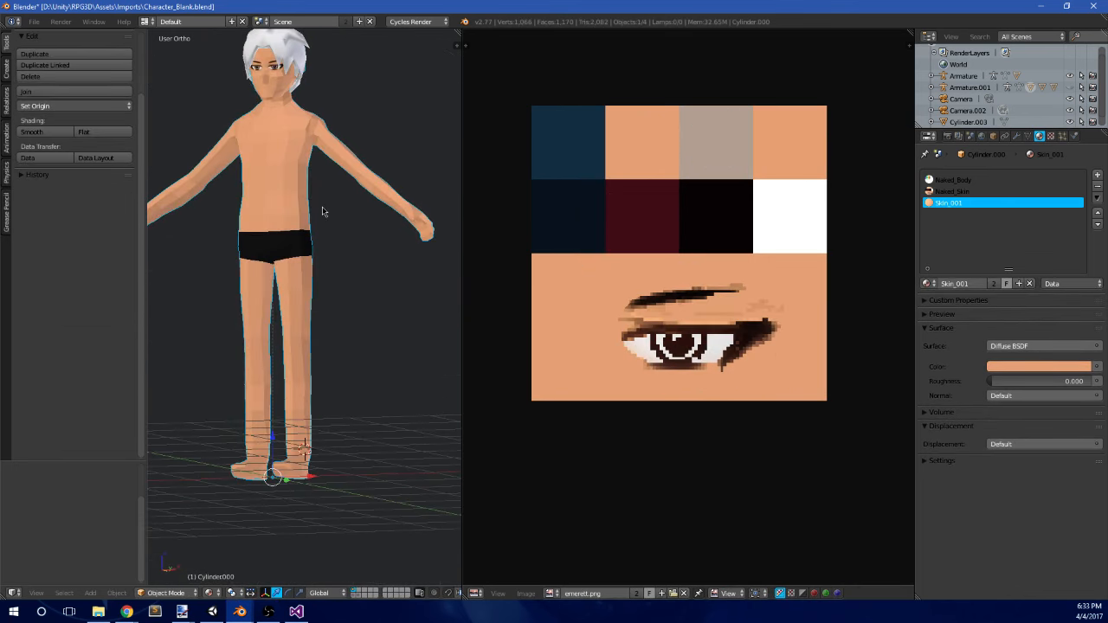
- Box-select the toe tip vertices in the right view, rotate them downward and move them to the ground line
shift+middle_drag(307, 263, 341, 180)
key(KP_3)
key(Tab)
shift+middle_drag(212, 357, 273, 316)
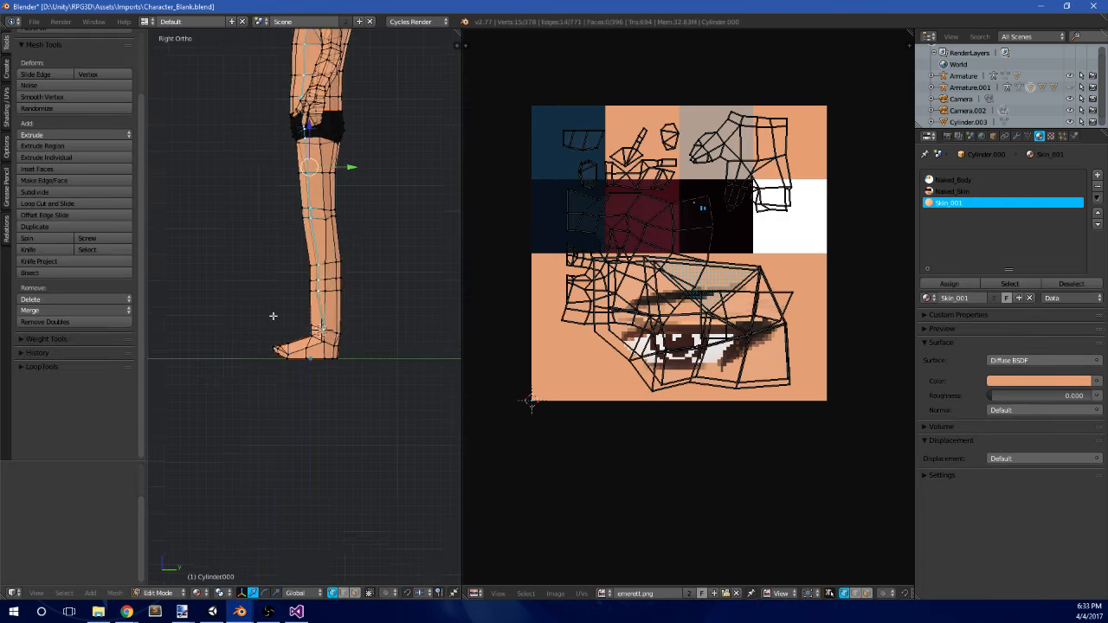
scroll(265, 384, up, 6)
key(b)
drag(212, 412, 272, 342)
key(r)
click(331, 311)
key(g)
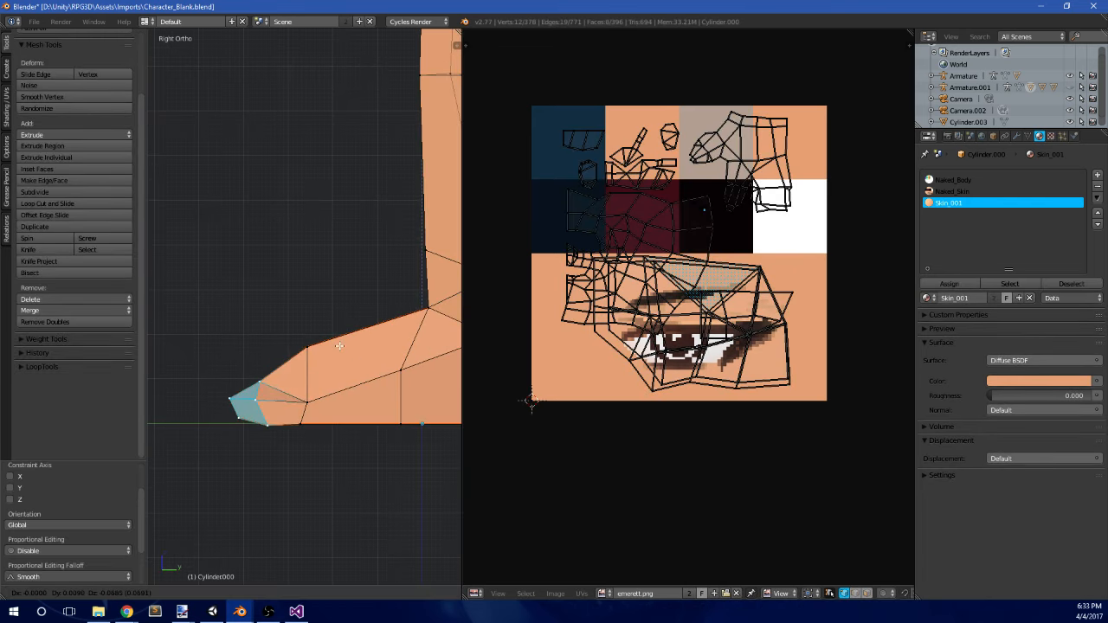
click(347, 342)
scroll(355, 346, down, 2)
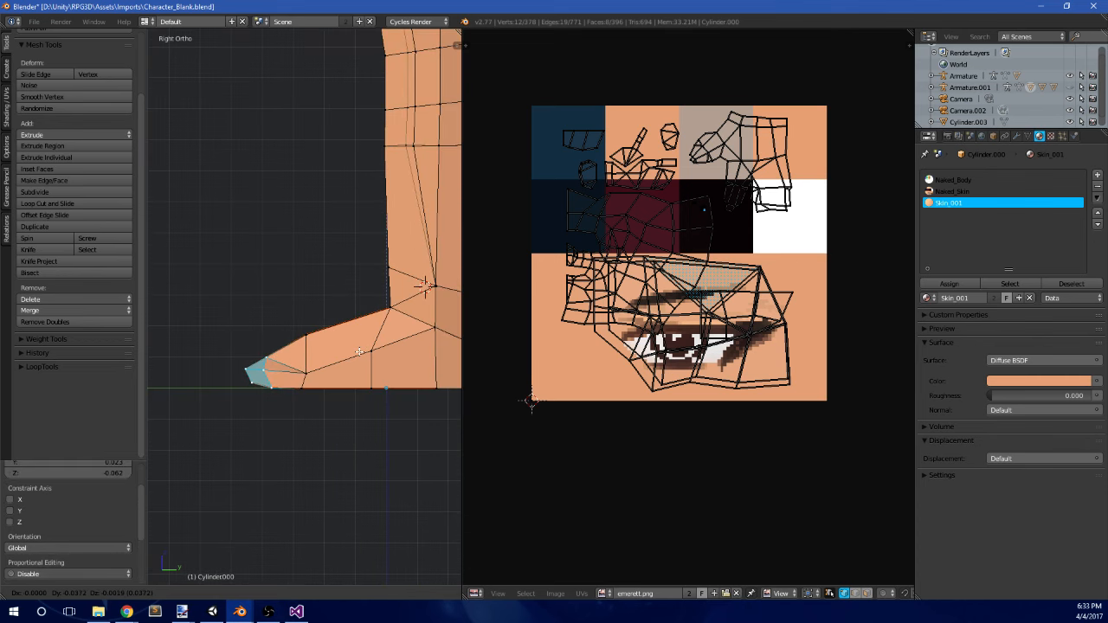
scroll(363, 348, down, 4)
- Move the upper instep vertices and the front ankle vertex in the right view to smooth the slope of the foot
key(Tab)
scroll(318, 298, up, 2)
key(Tab)
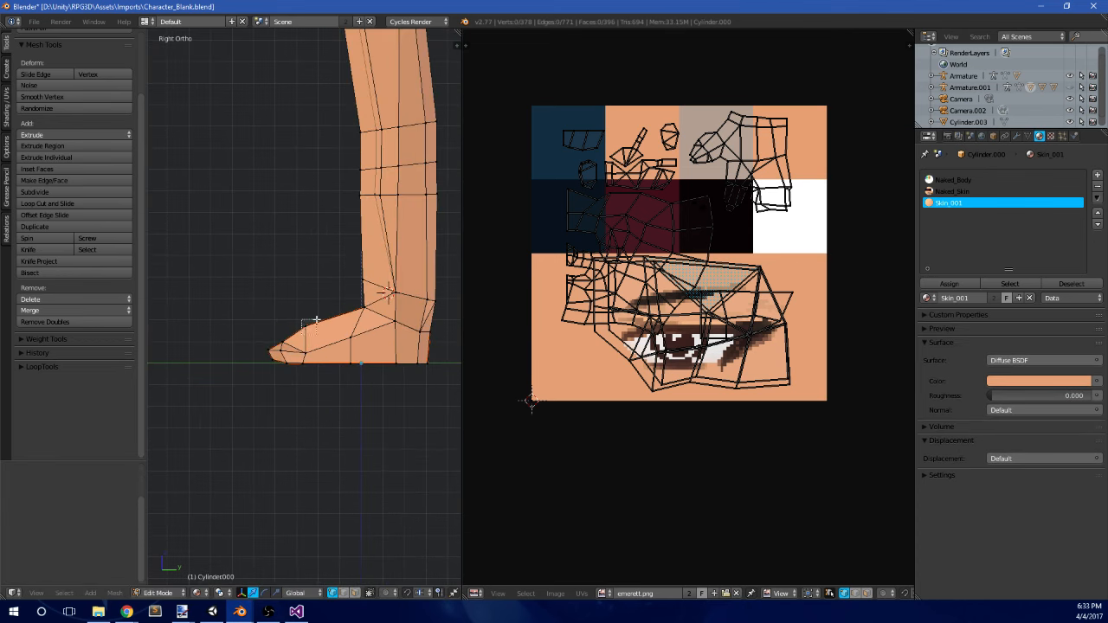
key(g)
click(354, 319)
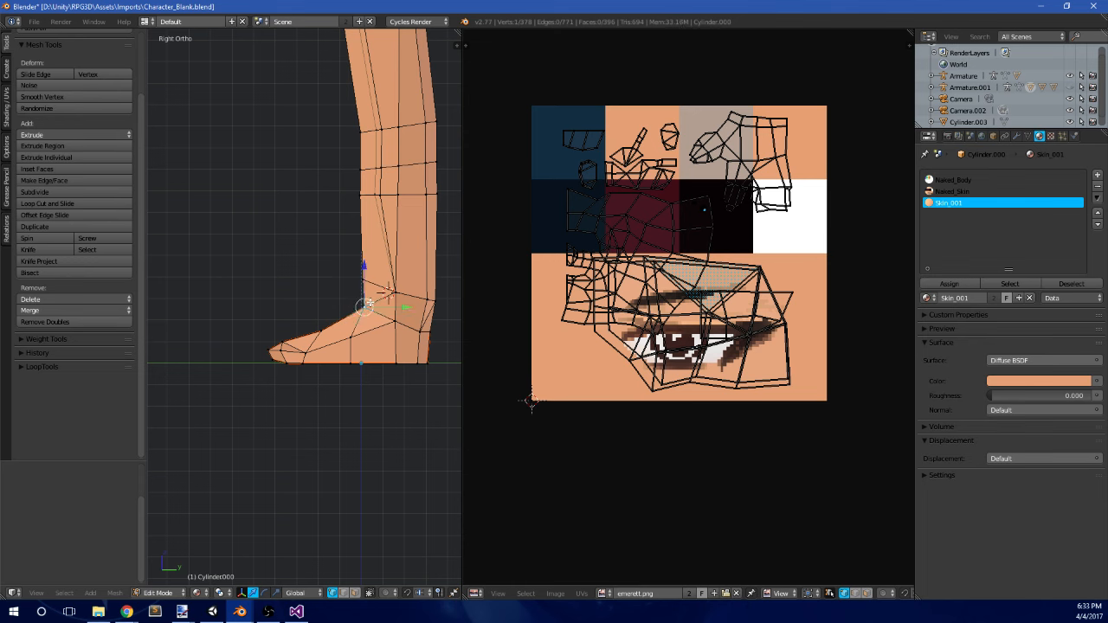
key(g)
click(377, 301)
- Scale the selected foot vertices along the X axis to adjust the foot's width
scroll(339, 292, down, 2)
key(Tab)
mouse_move(309, 238)
middle_down()
mouse_move(376, 253)
mouse_move(419, 278)
mouse_move(383, 275)
mouse_move(410, 263)
mouse_move(321, 257)
middle_up()
scroll(363, 292, down, 2)
scroll(347, 261, up, 2)
scroll(322, 260, up, 3)
key(Tab)
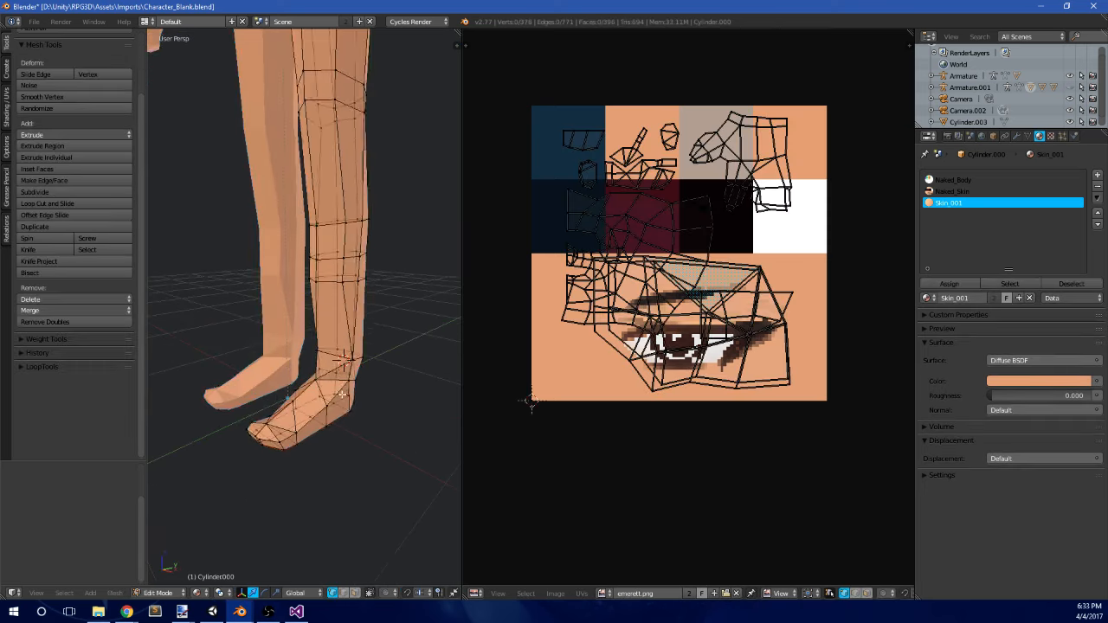
middle_drag(343, 394, 292, 289)
key(s)
key(x)
click(363, 329)
key(Tab)
scroll(344, 361, down, 2)
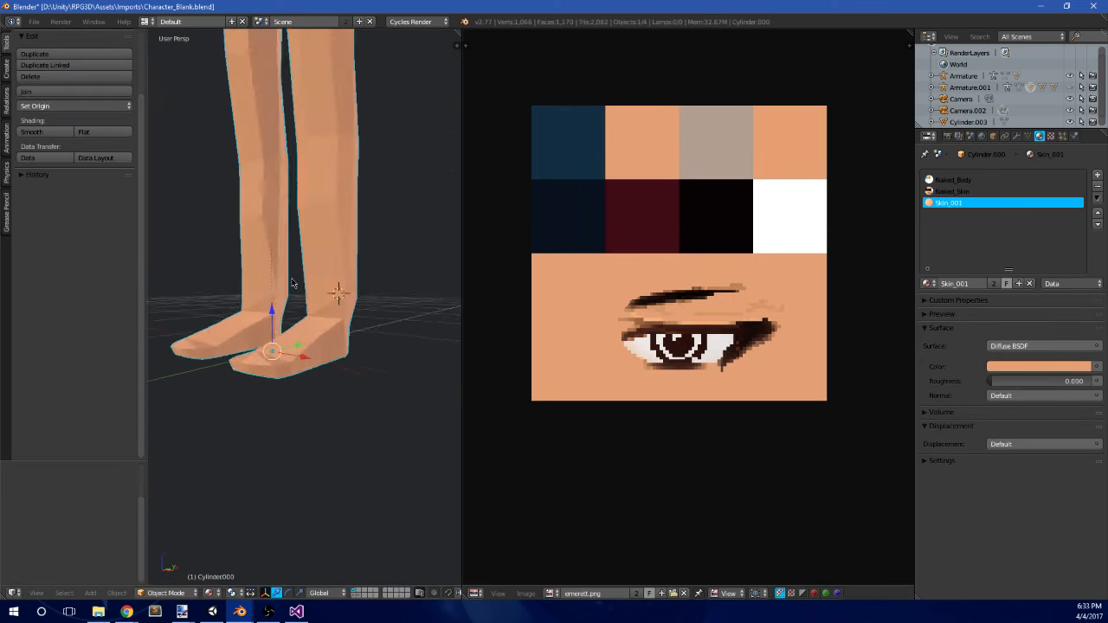
- Examine the whole character's proportions from the front and the side
scroll(295, 259, down, 5)
shift+middle_drag(297, 223, 350, 270)
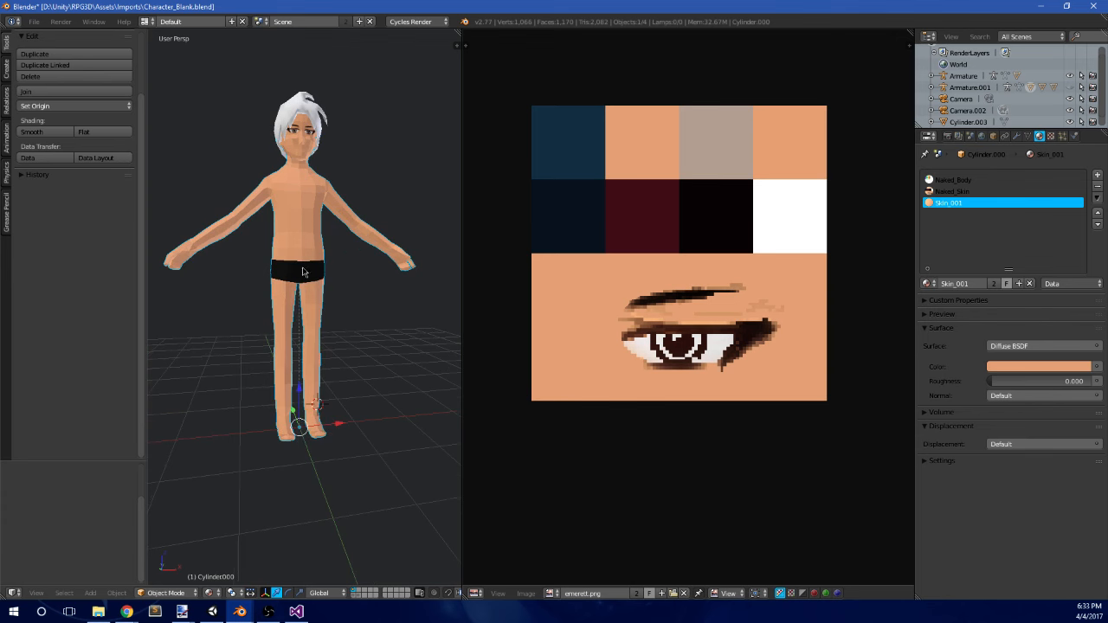
mouse_move(316, 313)
middle_down()
mouse_move(284, 321)
mouse_move(308, 299)
mouse_move(312, 334)
mouse_move(318, 323)
middle_up()
key(KP_1)
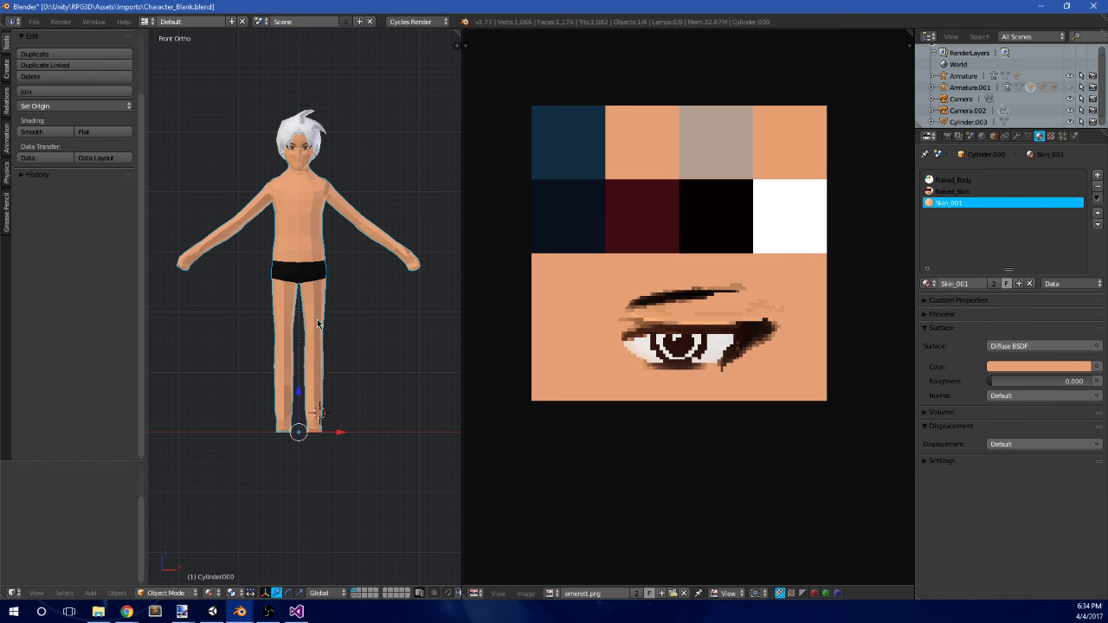
scroll(317, 324, up, 3)
shift+middle_drag(328, 186, 344, 208)
middle_drag(397, 288, 312, 315)
key(KP_3)
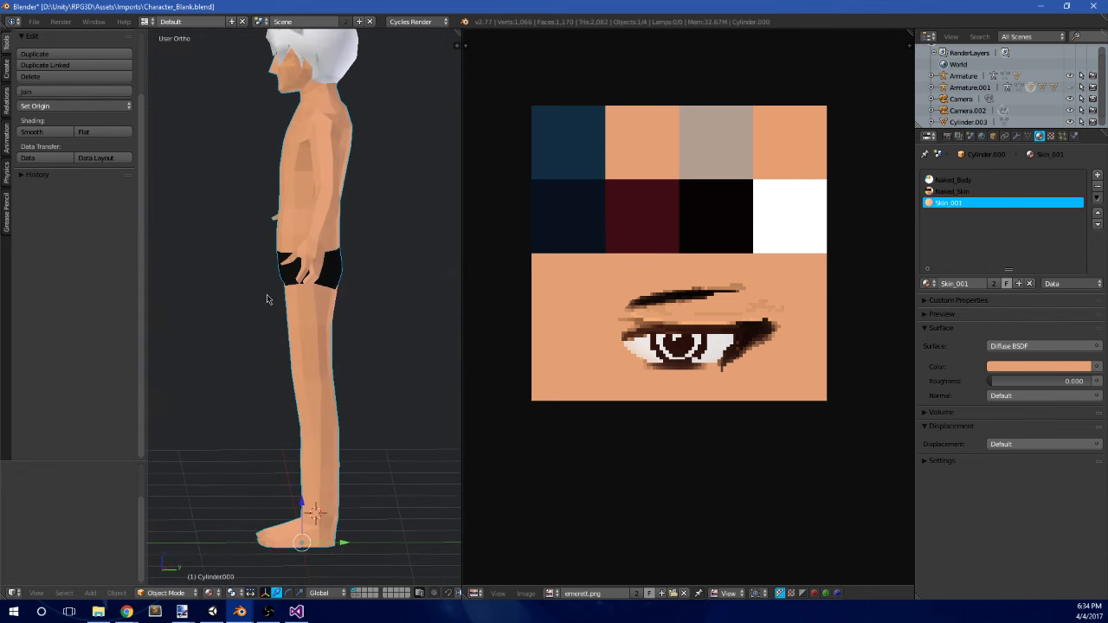
- Narrow the ankle in the right view by moving the rear ankle vertices and the front ankle vertex inward
key(Tab)
scroll(349, 386, up, 4)
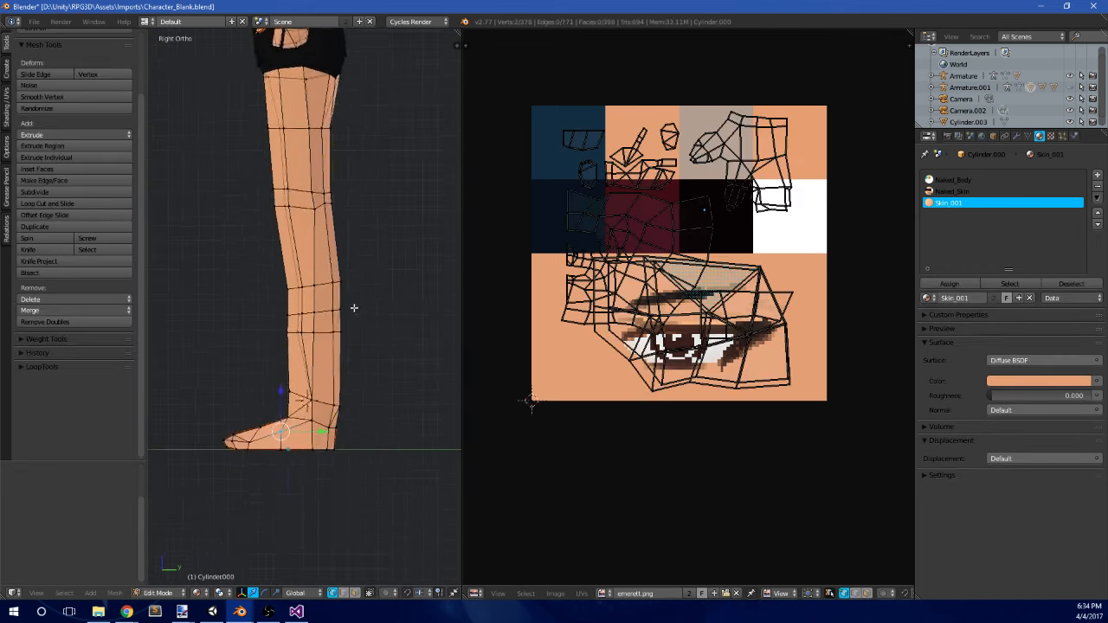
drag(353, 490, 393, 444)
key(g)
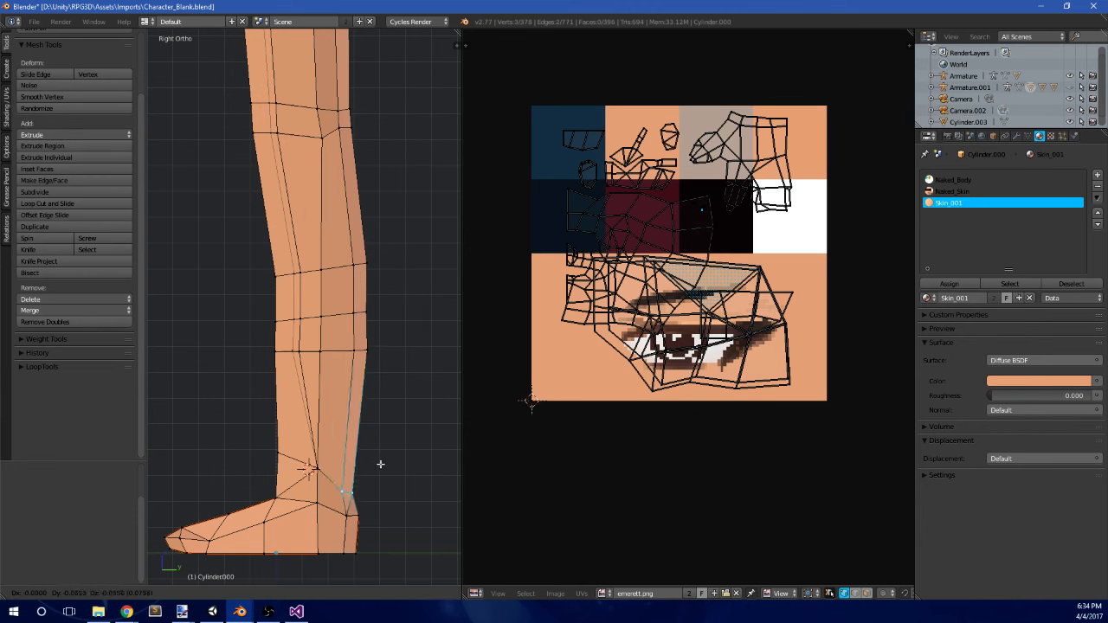
click(380, 465)
key(b)
key(g)
click(302, 462)
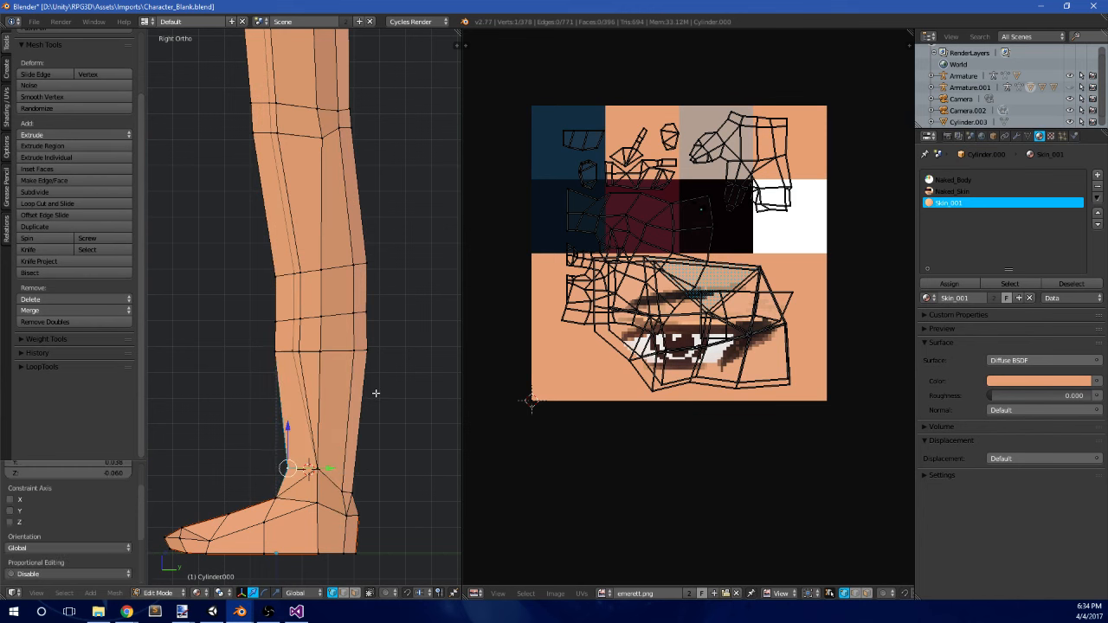
key(a)
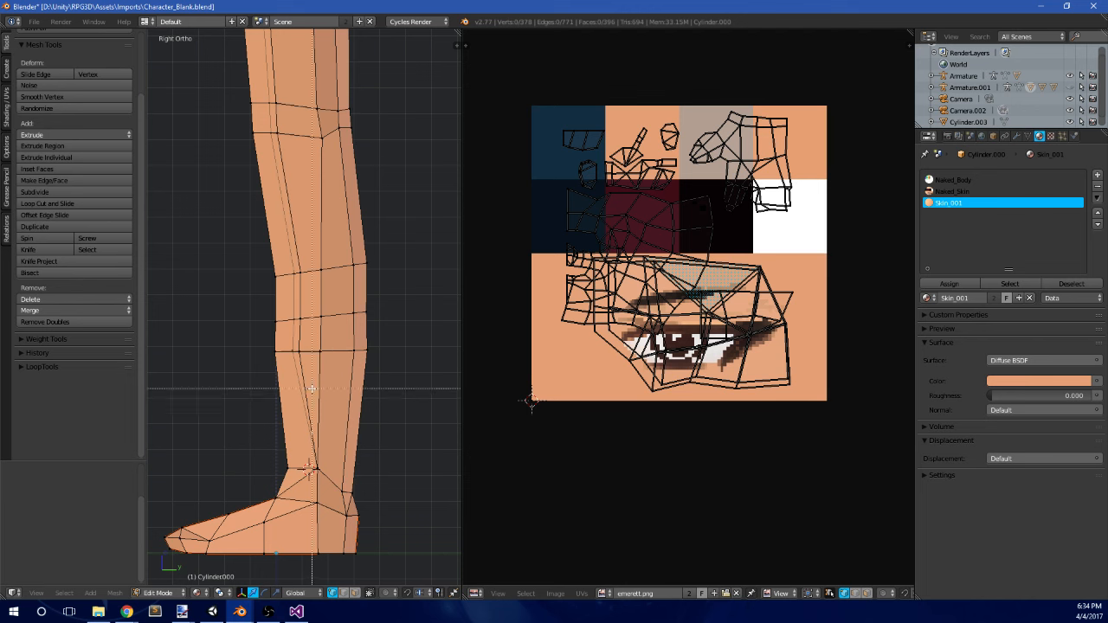
- Try to shape a kneecap by moving the front knee vertices forward in the right view
key(Escape)
scroll(310, 386, down, 2)
scroll(303, 372, up, 2)
key(a)
key(a)
key(b)
drag(278, 334, 299, 315)
key(a)
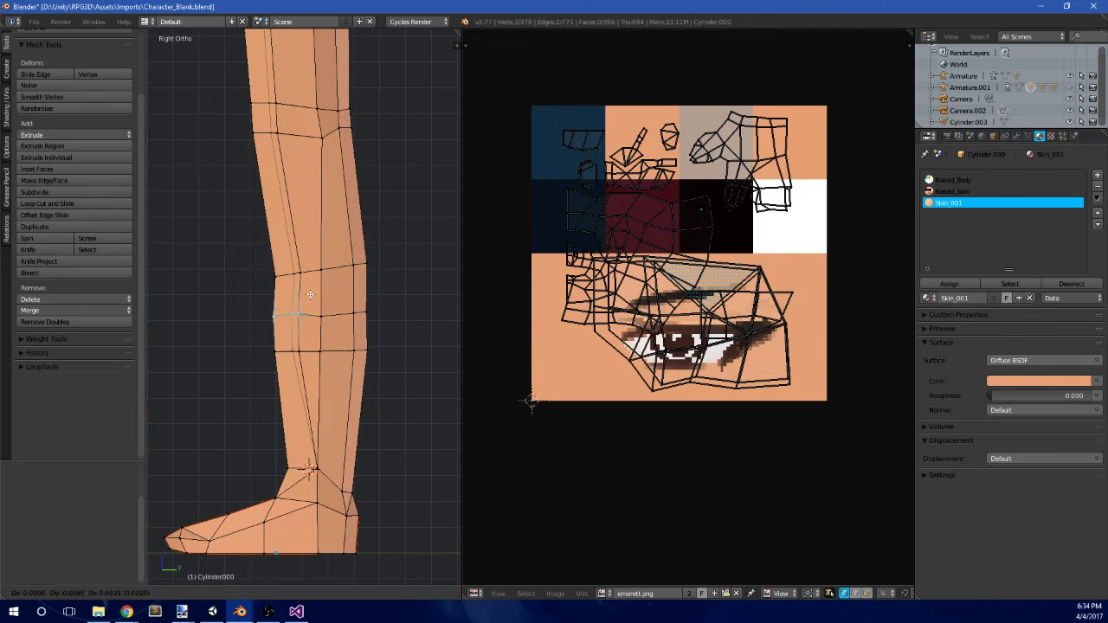
key(b)
key(g)
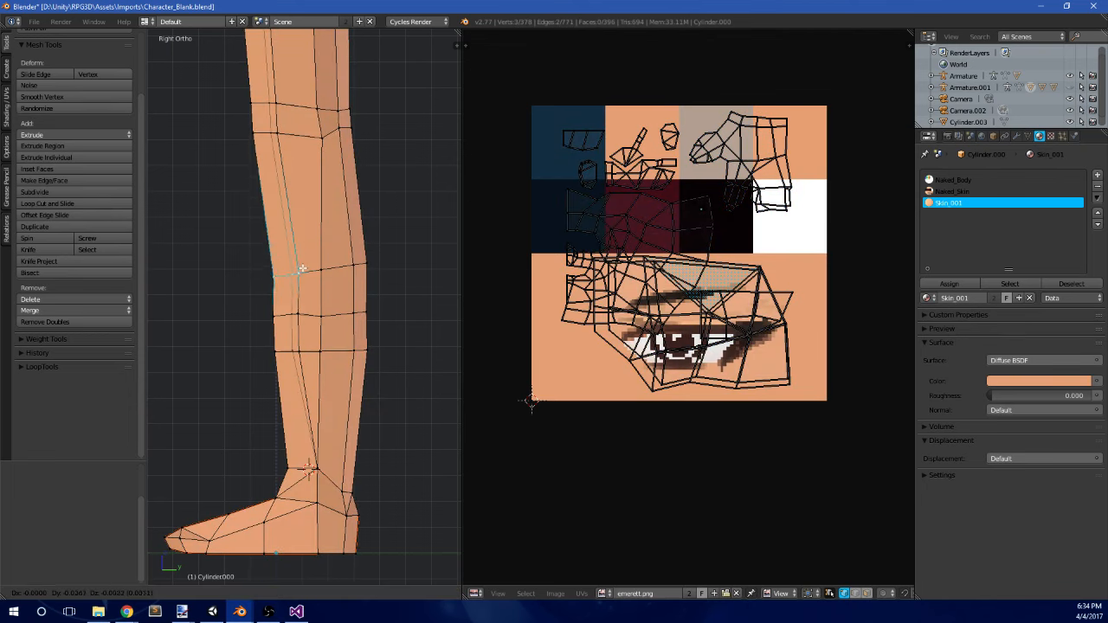
click(294, 273)
drag(317, 307, 318, 307)
key(g)
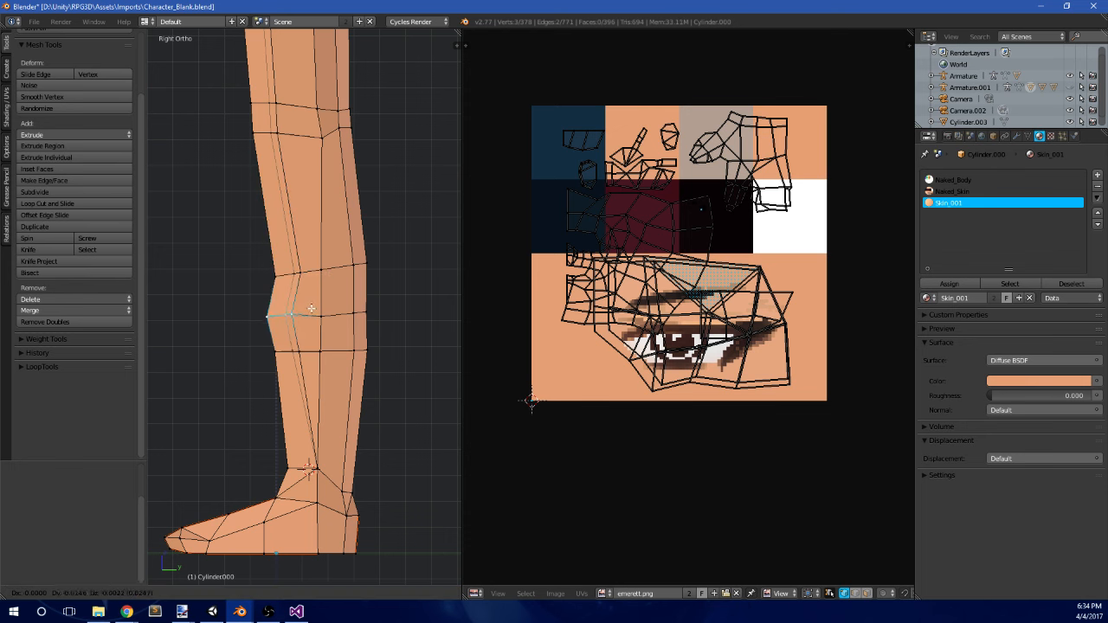
click(310, 307)
- Try to bulge the calf by moving the vertices behind the lower knee backward, and check the side profile
key(a)
drag(374, 338, 374, 339)
key(g)
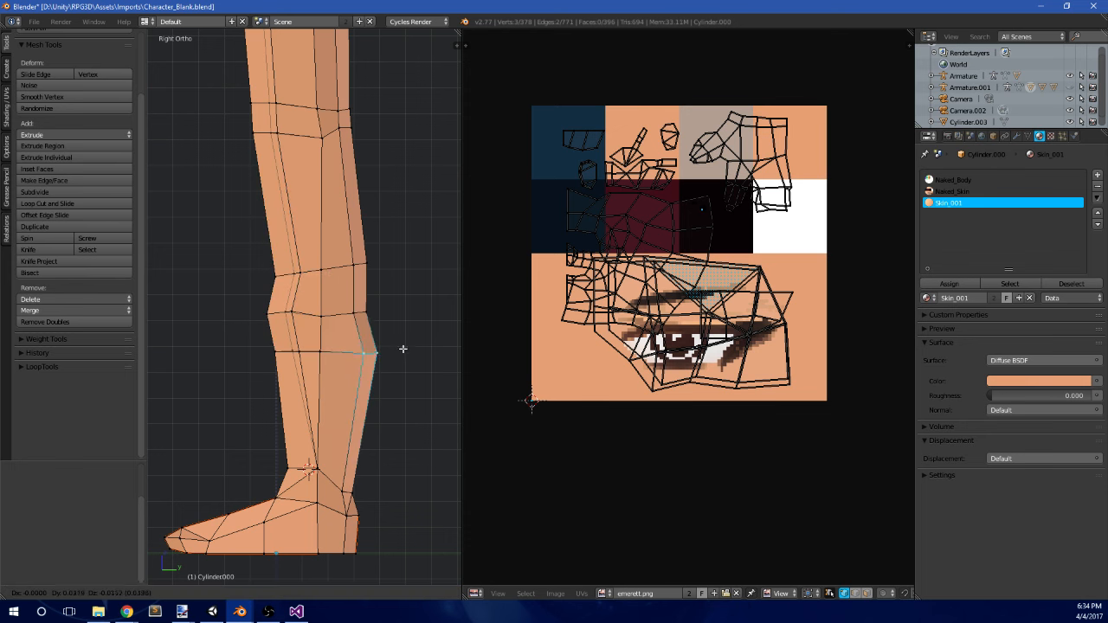
click(403, 349)
key(Tab)
scroll(373, 320, down, 4)
middle_drag(298, 241, 314, 259)
key(KP_3)
key(Tab)
scroll(314, 258, up, 4)
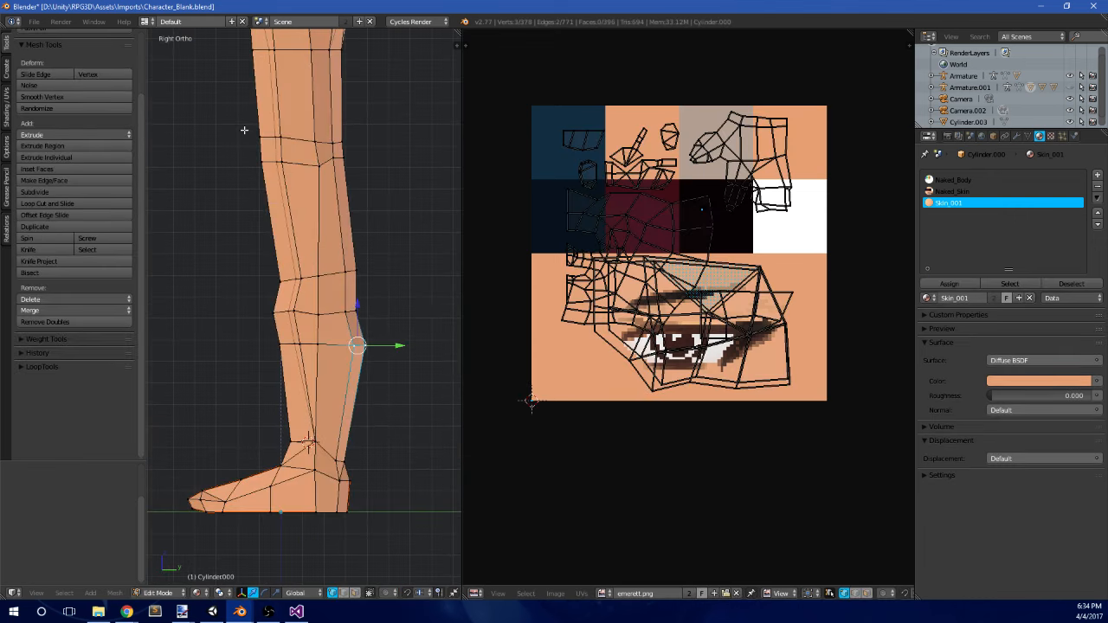
- Undo the kneecap and calf vertex moves and check the leg's profile from the side
scroll(259, 156, down, 2)
middle_drag(265, 161, 374, 209)
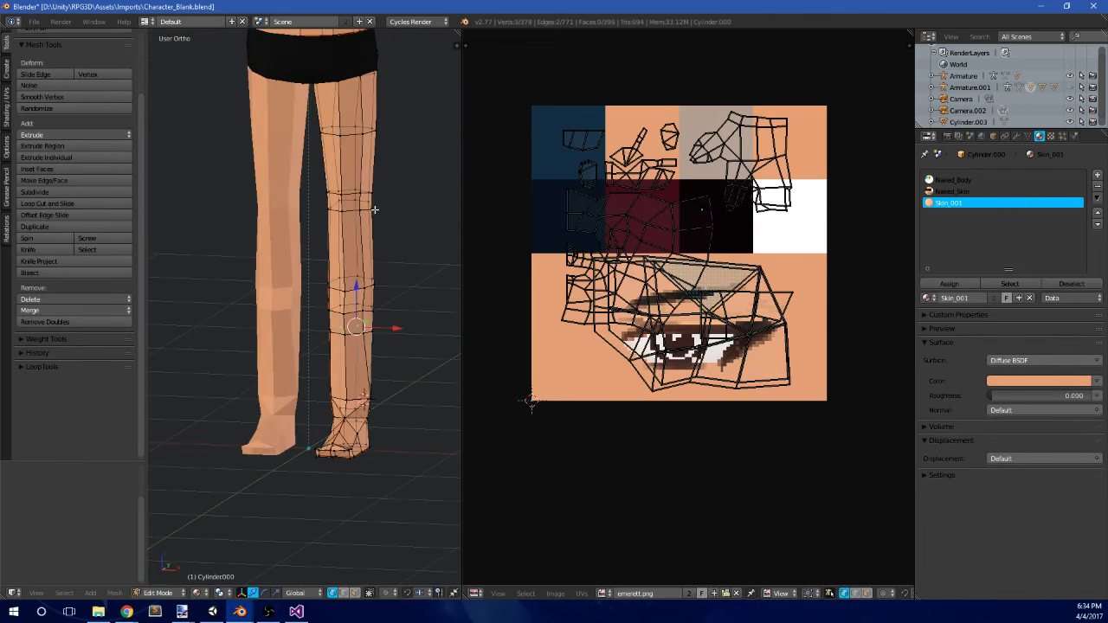
mouse_move(288, 252)
middle_down()
mouse_move(383, 243)
mouse_move(267, 239)
mouse_move(300, 247)
middle_up()
key(KP_3)
key(Tab)
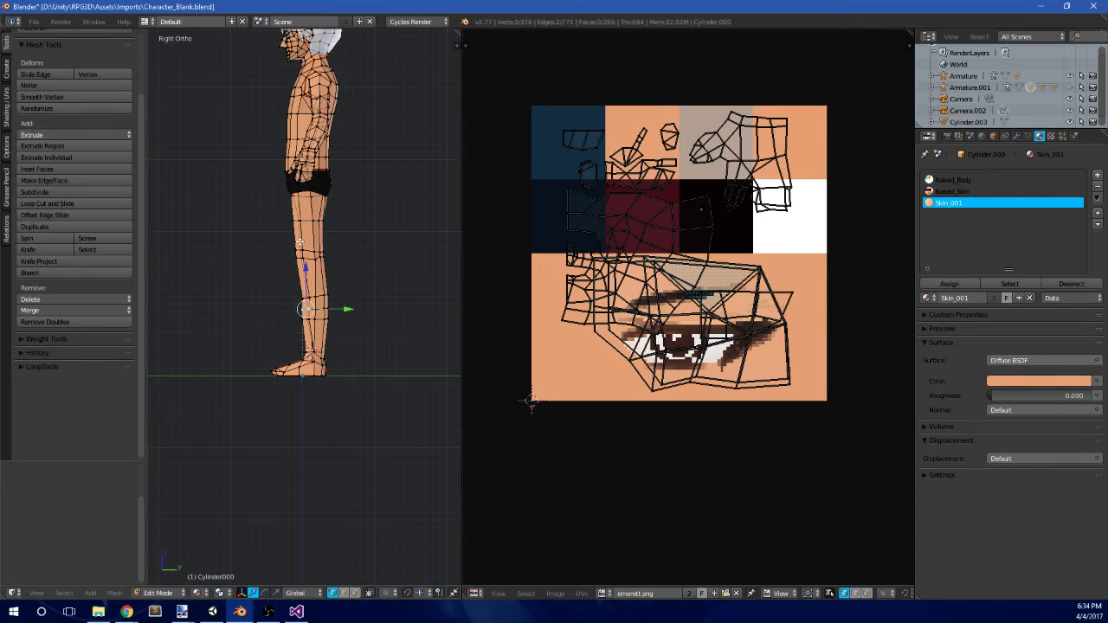
key(a)
scroll(300, 243, up, 4)
key(Tab)
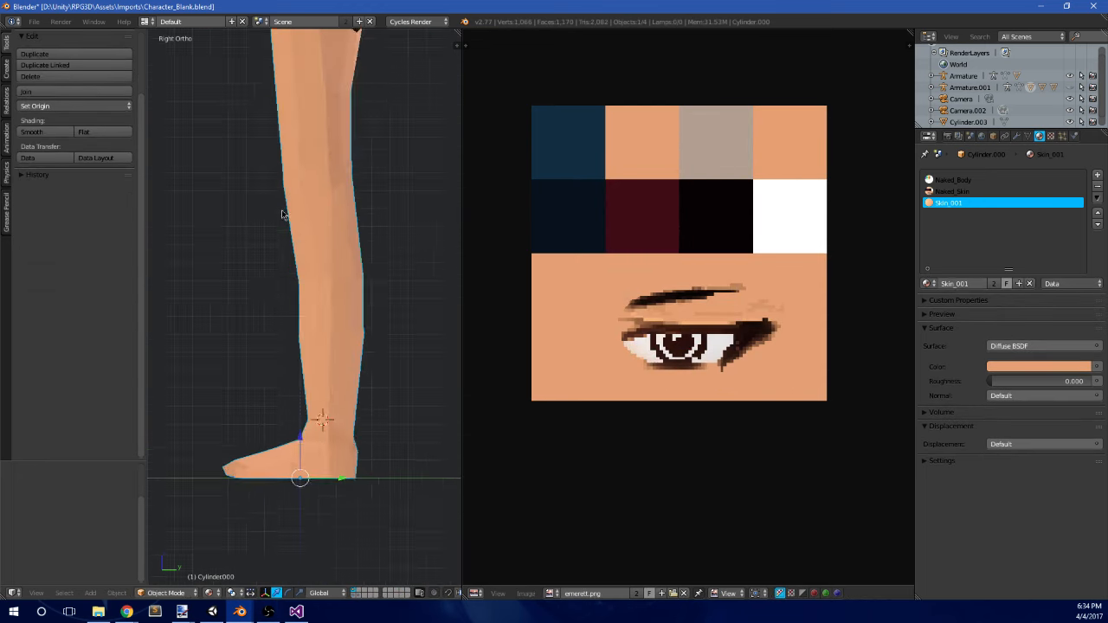
mouse_move(300, 243)
middle_down()
mouse_move(354, 215)
mouse_move(354, 235)
mouse_move(321, 240)
mouse_move(332, 235)
mouse_move(310, 262)
middle_up()
scroll(354, 234, down, 2)
key(Tab)
- Switch to Unity, play the game scene while running the character forward and to the right, and stop it
click(212, 611)
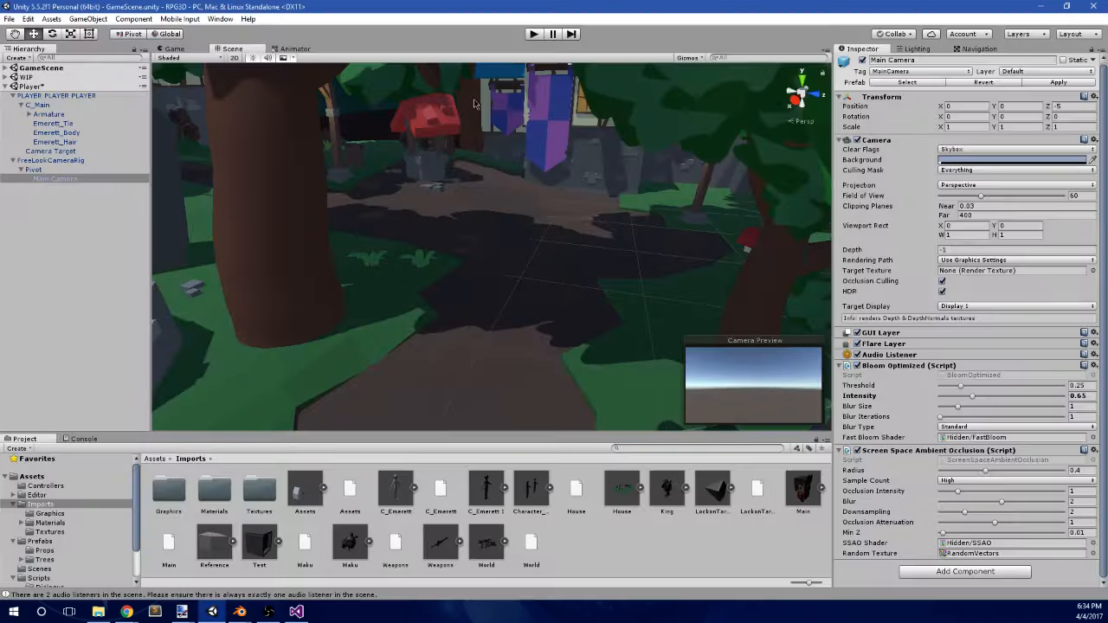
click(538, 34)
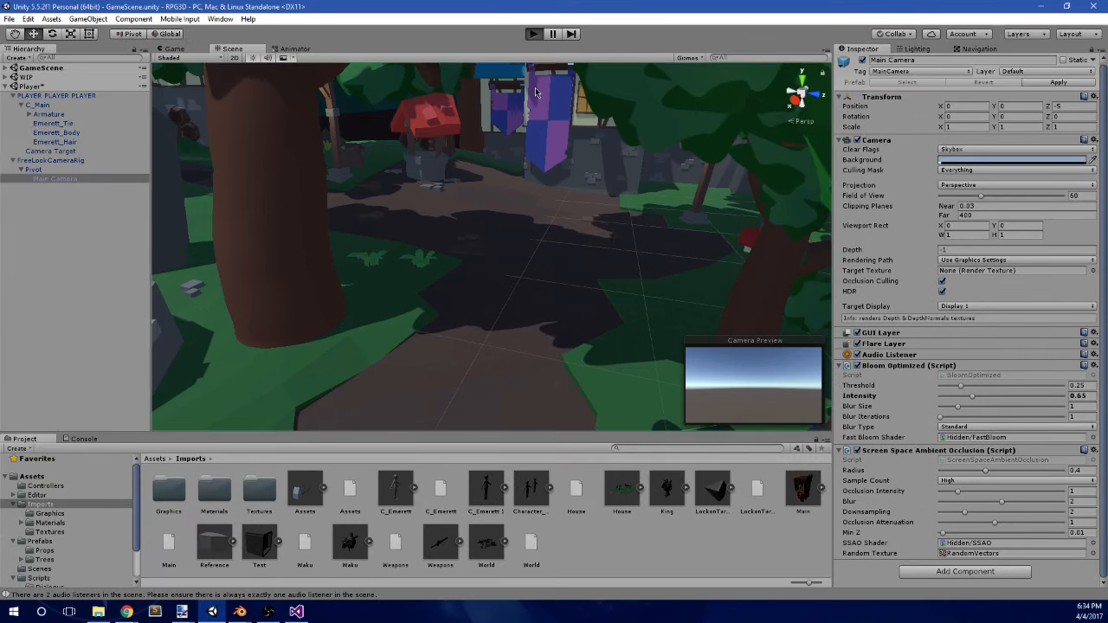
key(w)
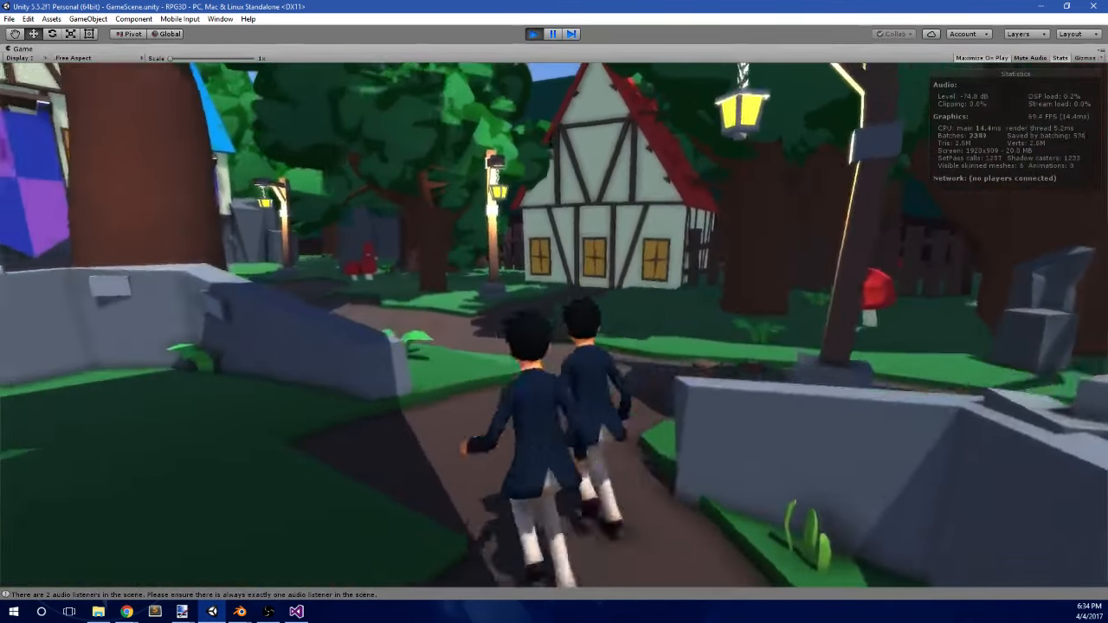
key(d)
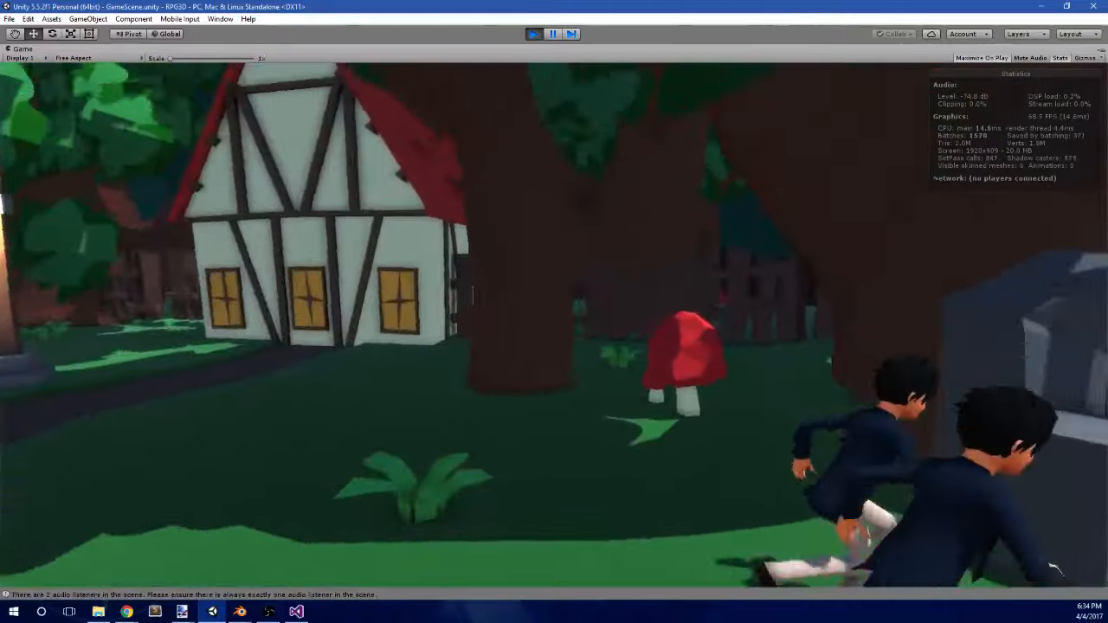
key(alt+Tab)
click(532, 34)
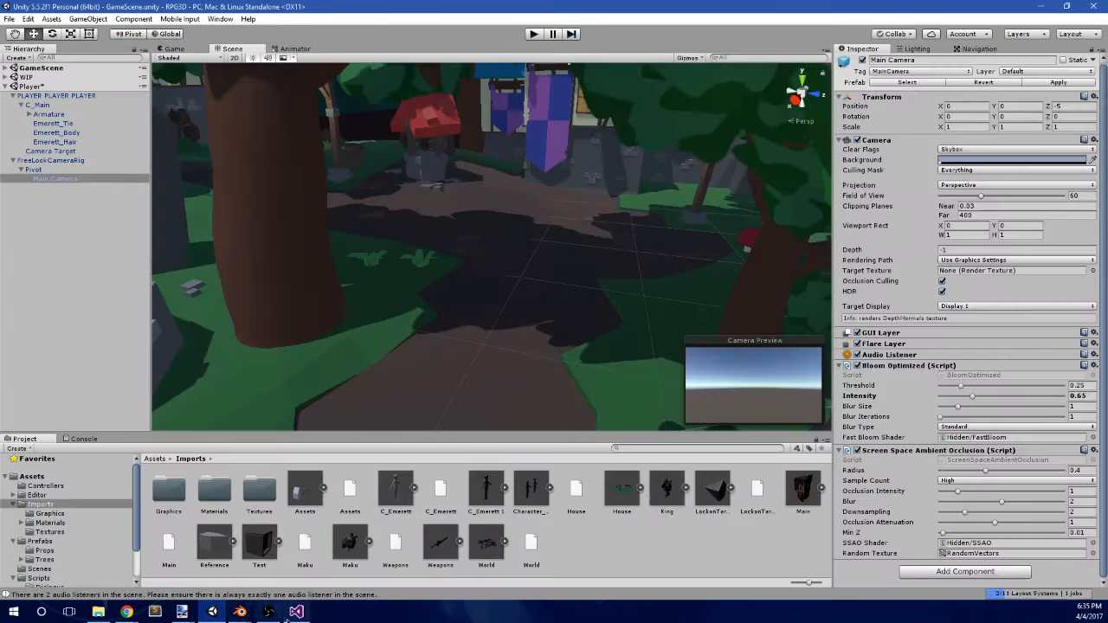
- Switch back to Blender and select all vertices of the hair mesh in Edit Mode
mouse_move(239, 611)
click(284, 559)
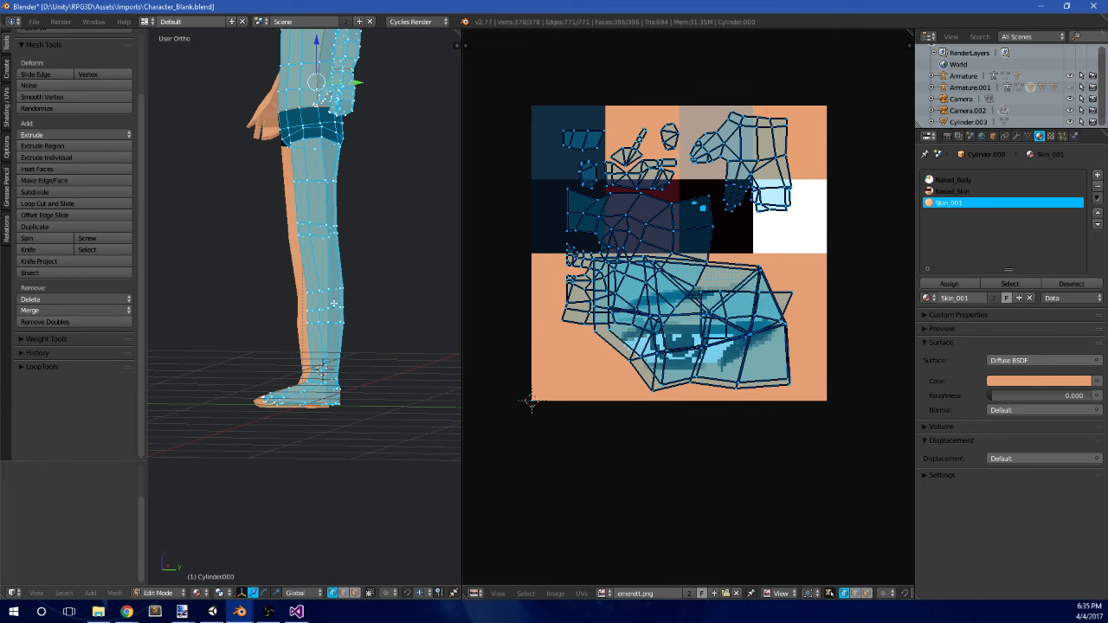
scroll(333, 303, down, 4)
shift+middle_drag(343, 184, 267, 198)
key(Tab)
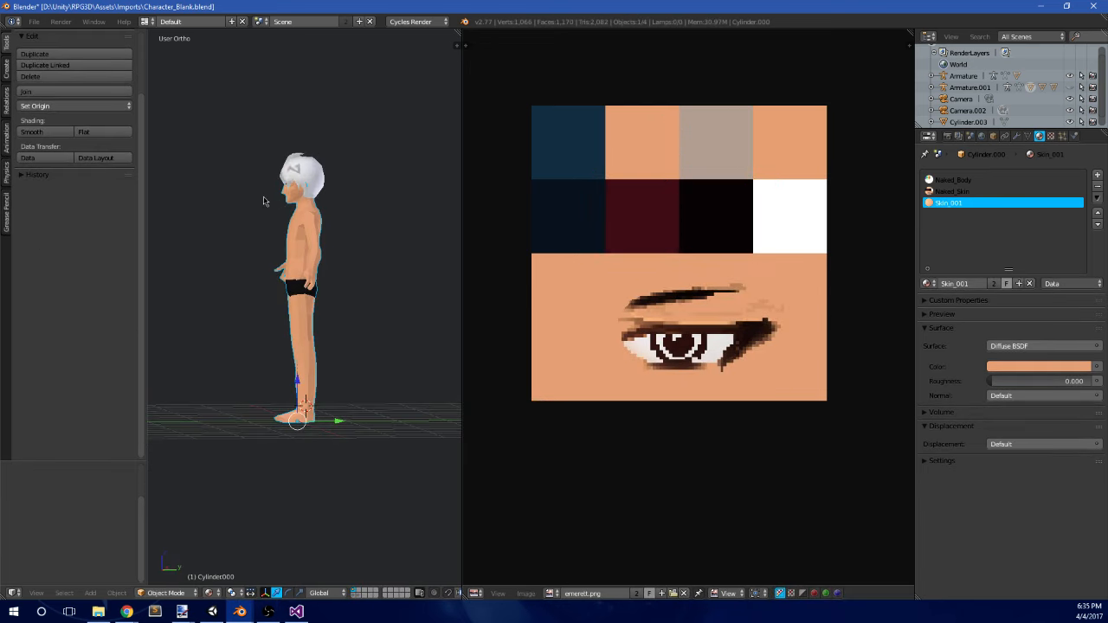
scroll(329, 234, up, 4)
right_click(323, 78)
key(Tab)
shift+middle_drag(335, 144, 341, 192)
key(a)
key(a)
middle_drag(208, 128, 297, 141)
shift+middle_drag(297, 141, 295, 208)
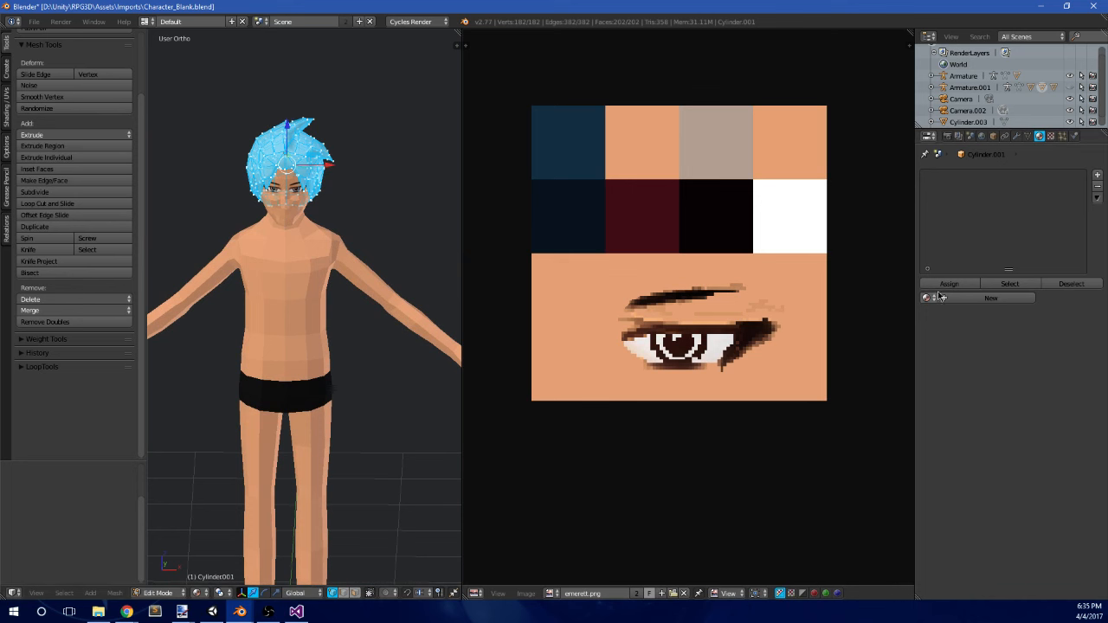
- Add a material named Hair_001 to the hair, darken its diffuse colour to near black, and return to Object Mode
click(927, 298)
click(991, 297)
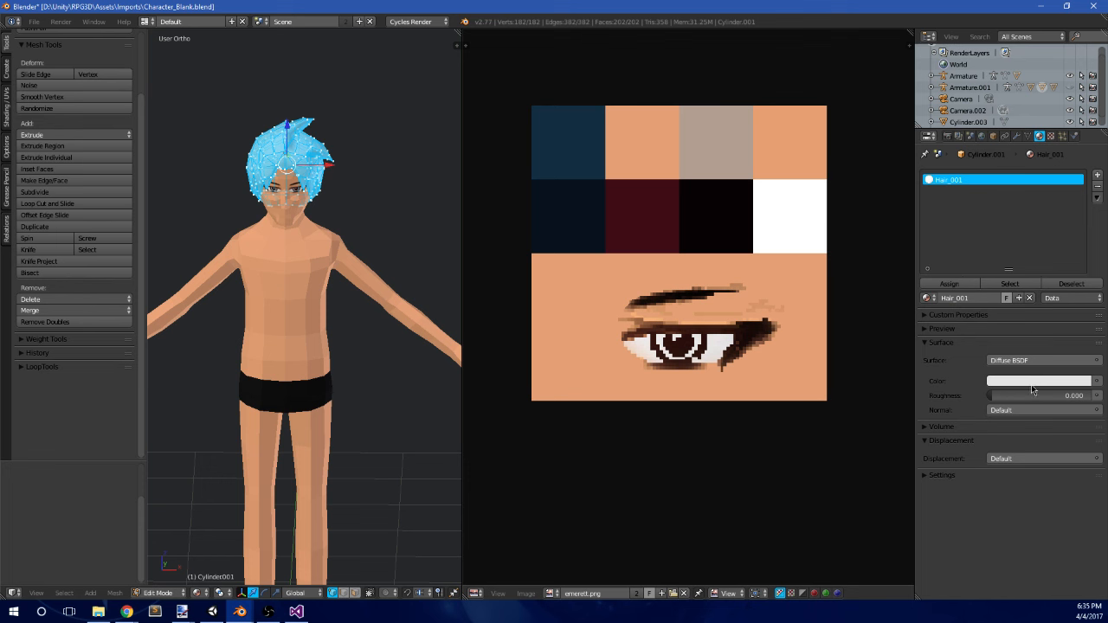
click(1033, 381)
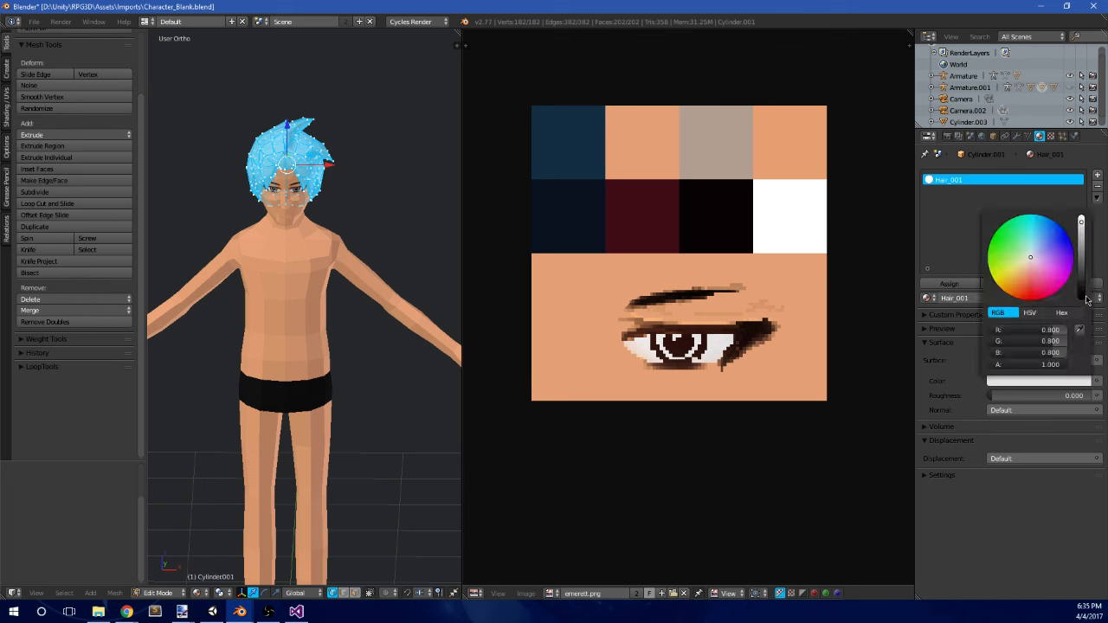
click(1081, 287)
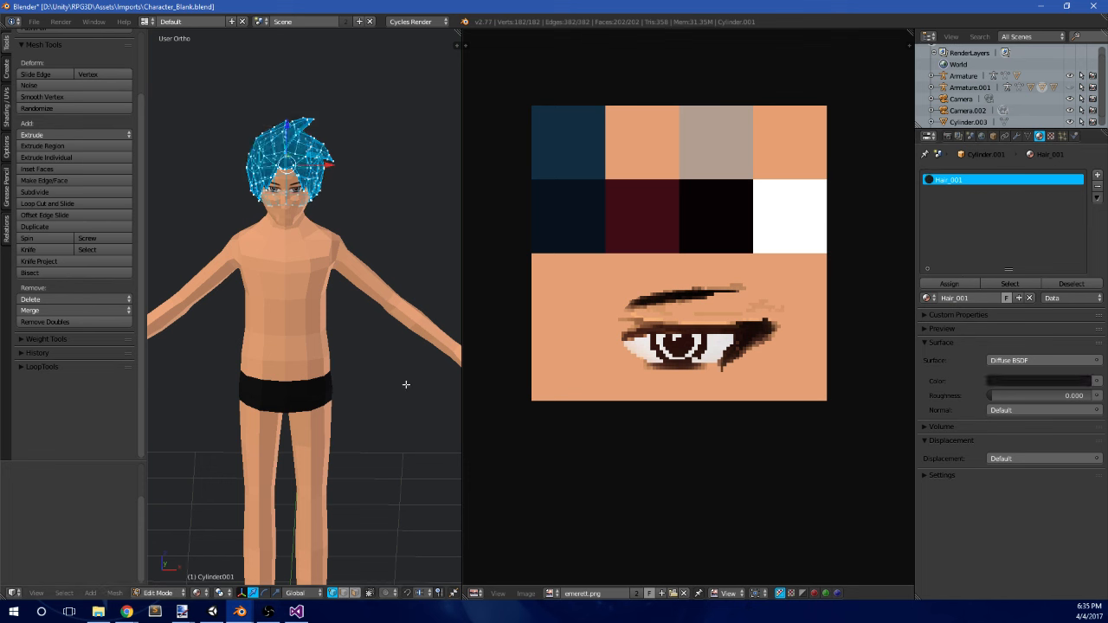
key(Tab)
- Unhide the character's armature and banded boots in Object Mode
middle_drag(408, 384, 338, 349)
key(alt+h)
right_click(319, 377)
key(Tab)
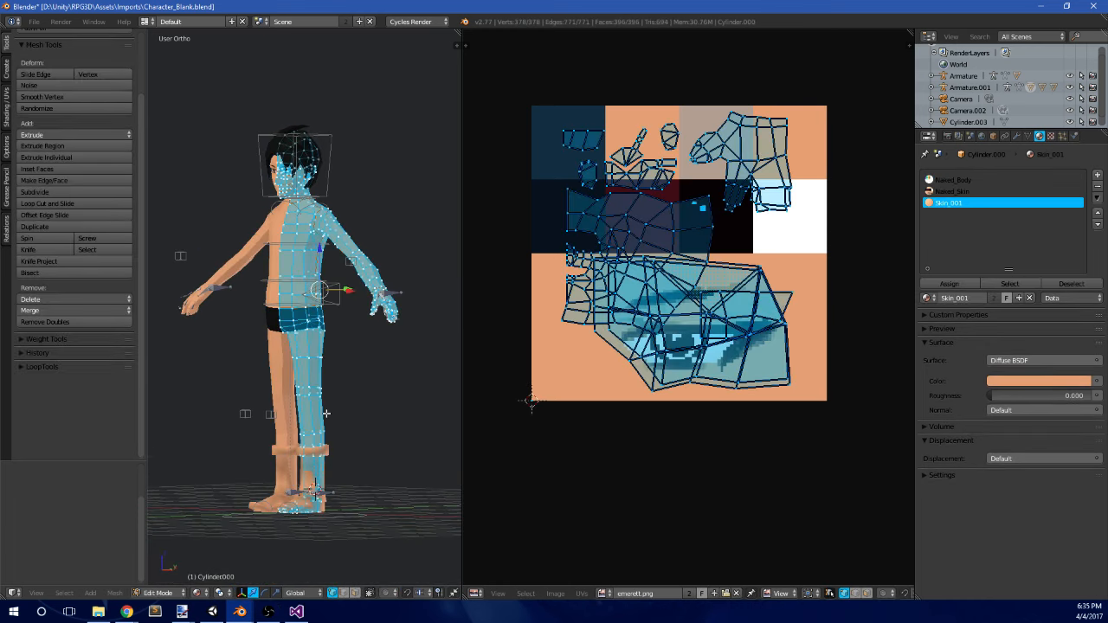
key(Tab)
- Select the armature, pick its Foot_IK.L bone in the right view, and switch to Pose Mode
shift+middle_drag(332, 487, 320, 444)
right_click(327, 448)
key(Tab)
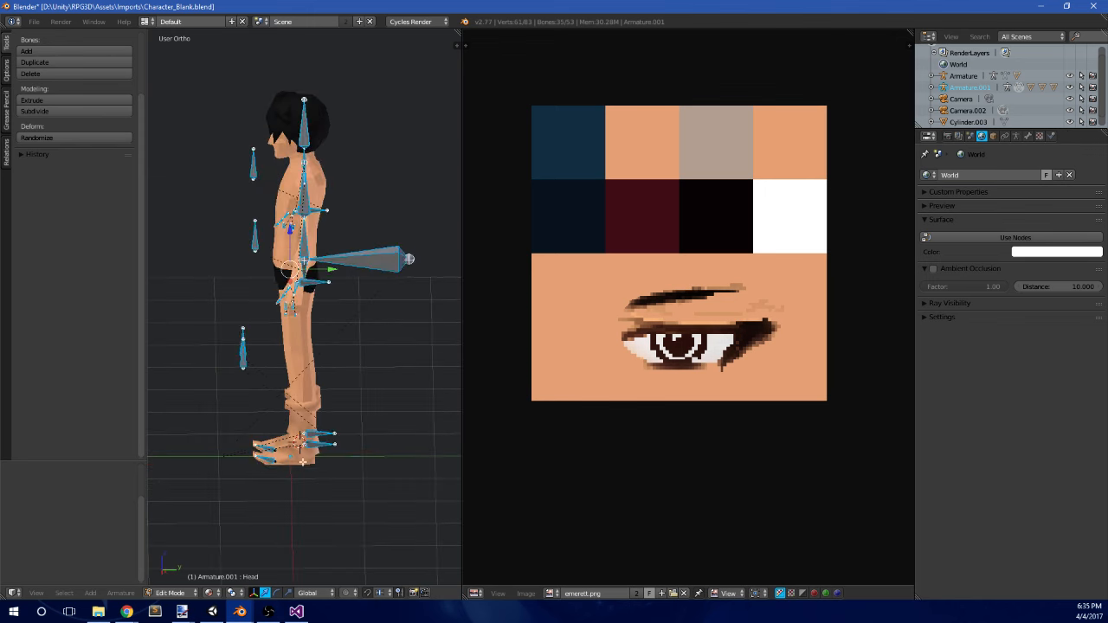
right_click(320, 444)
key(KP_3)
scroll(265, 518, up, 2)
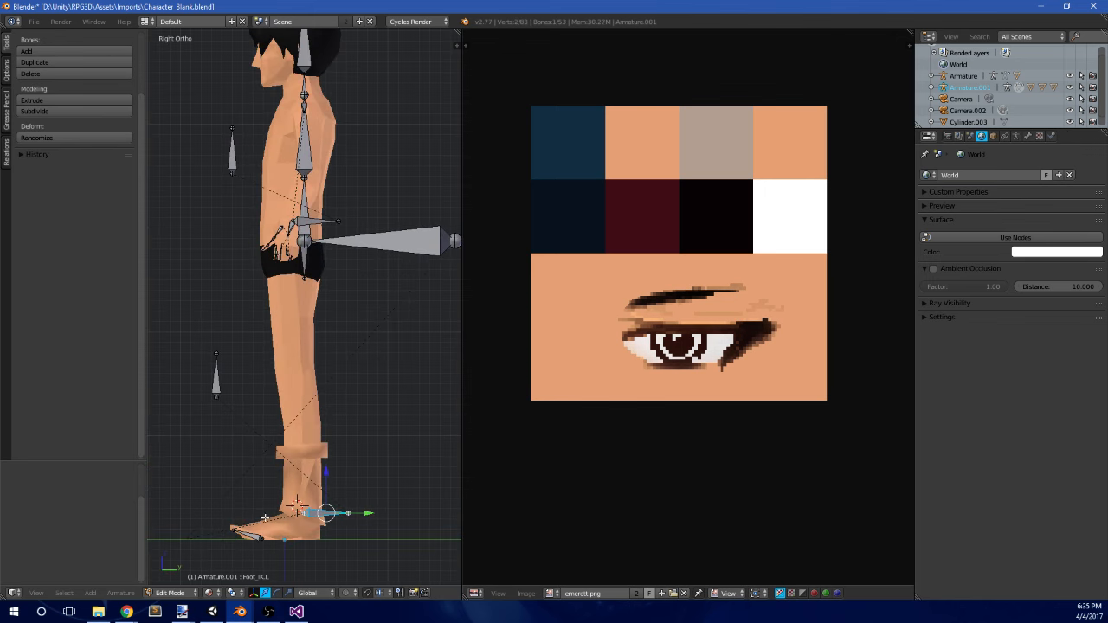
click(174, 554)
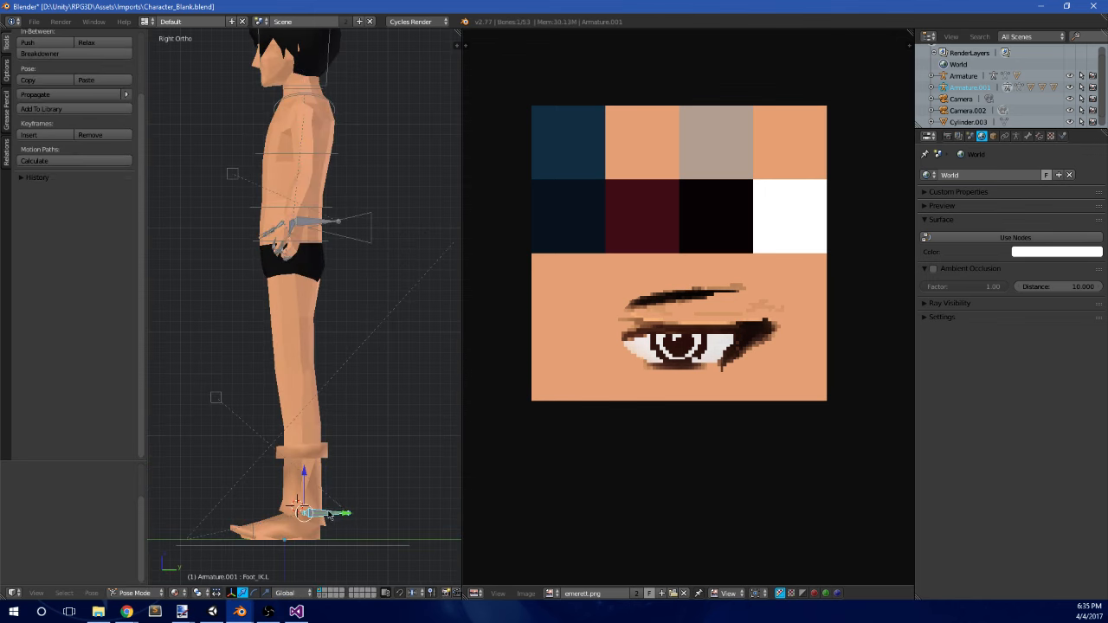
- Test the left leg's deformation by moving the Foot_IK.L bone forward and upward, checking the bend from several angles
key(g)
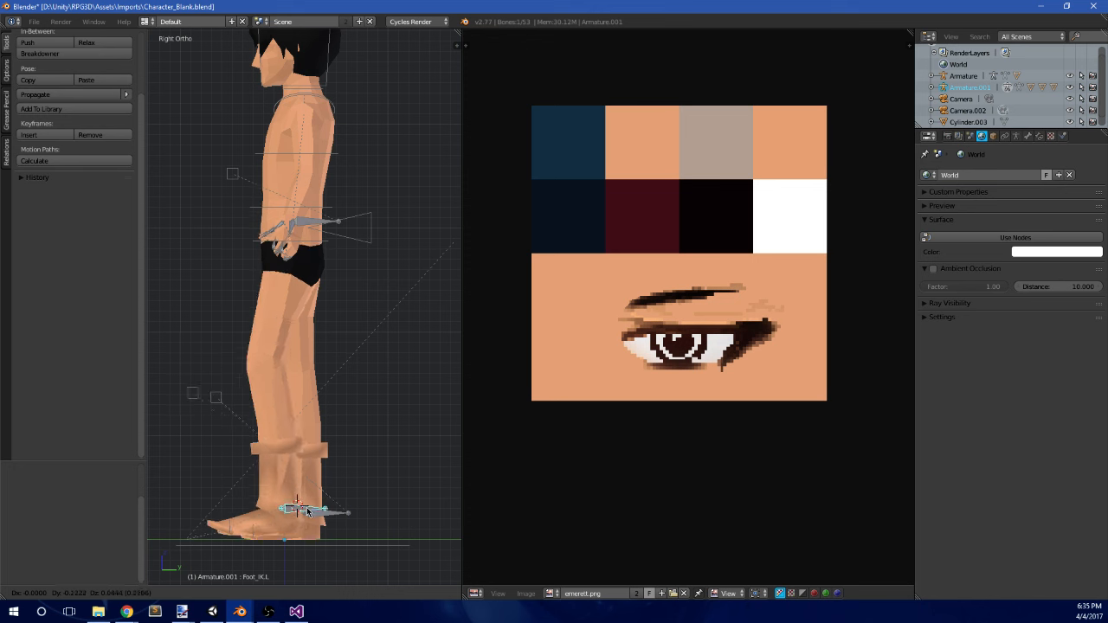
click(329, 504)
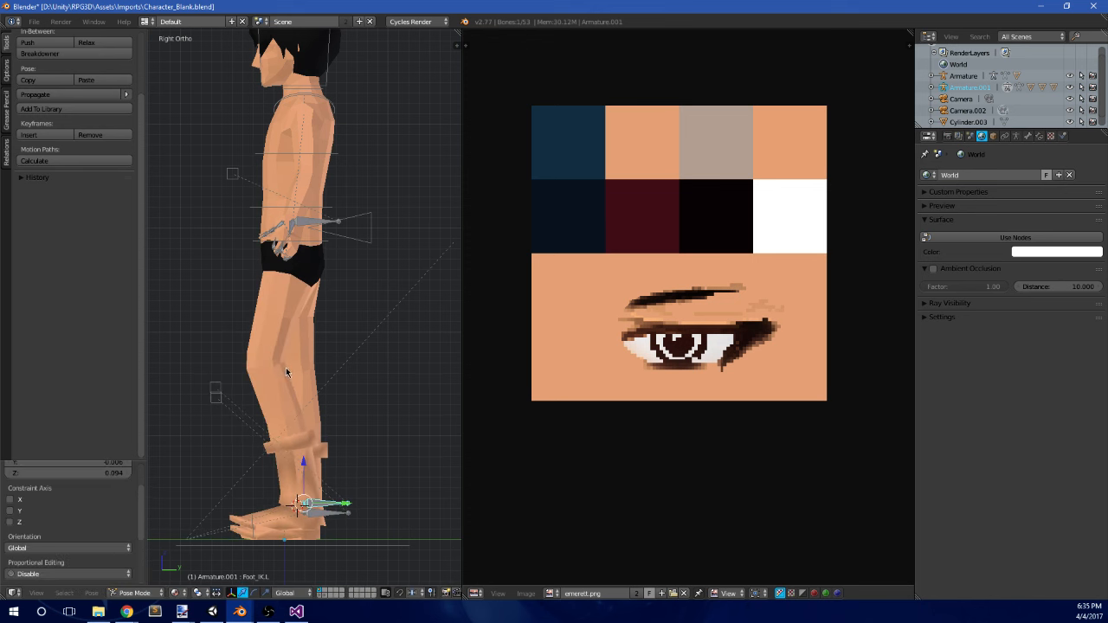
key(g)
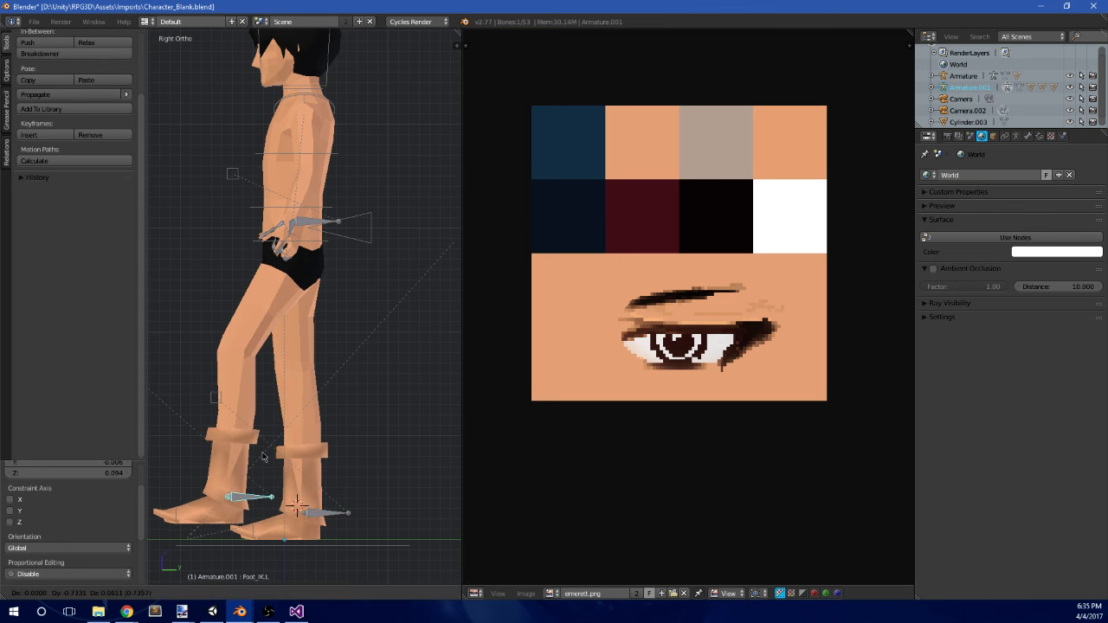
click(178, 426)
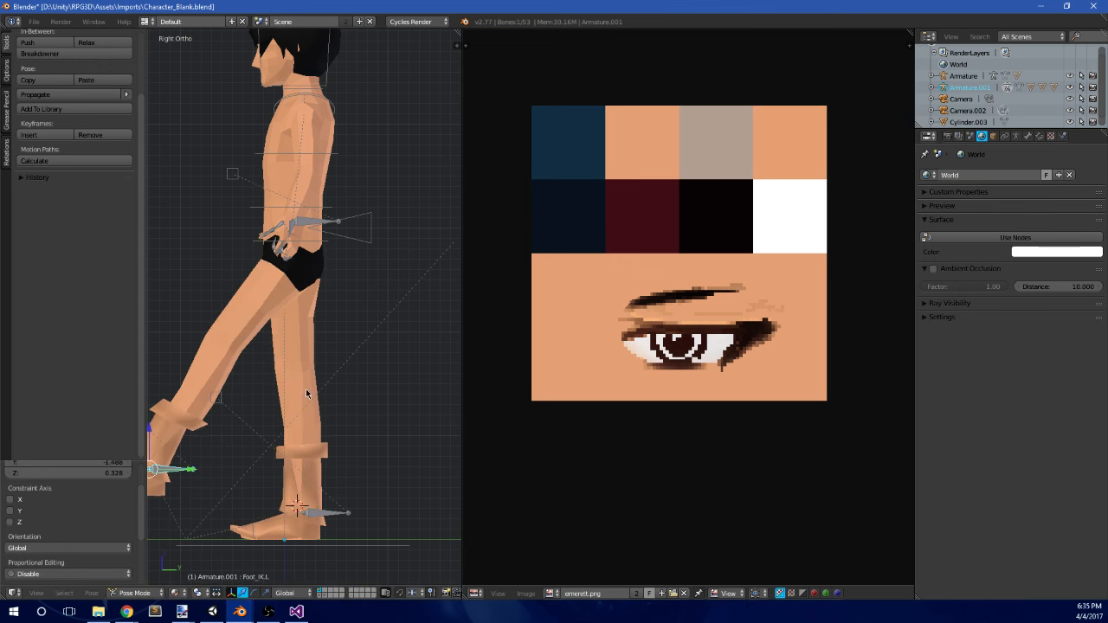
middle_drag(306, 391, 242, 395)
key(g)
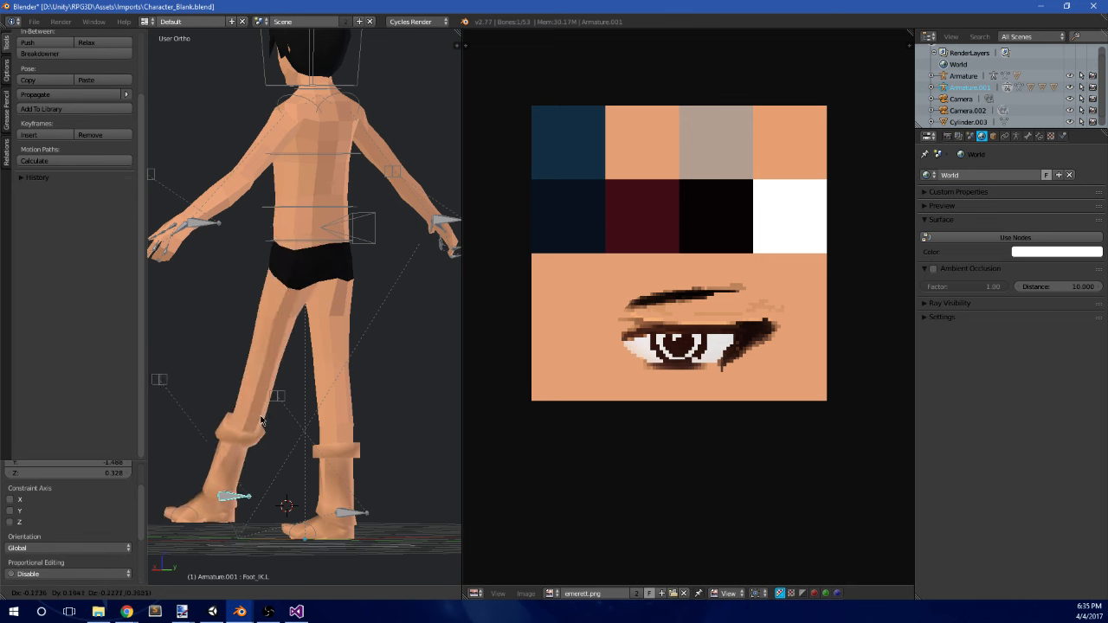
click(247, 364)
middle_drag(247, 363, 403, 359)
scroll(306, 378, down, 4)
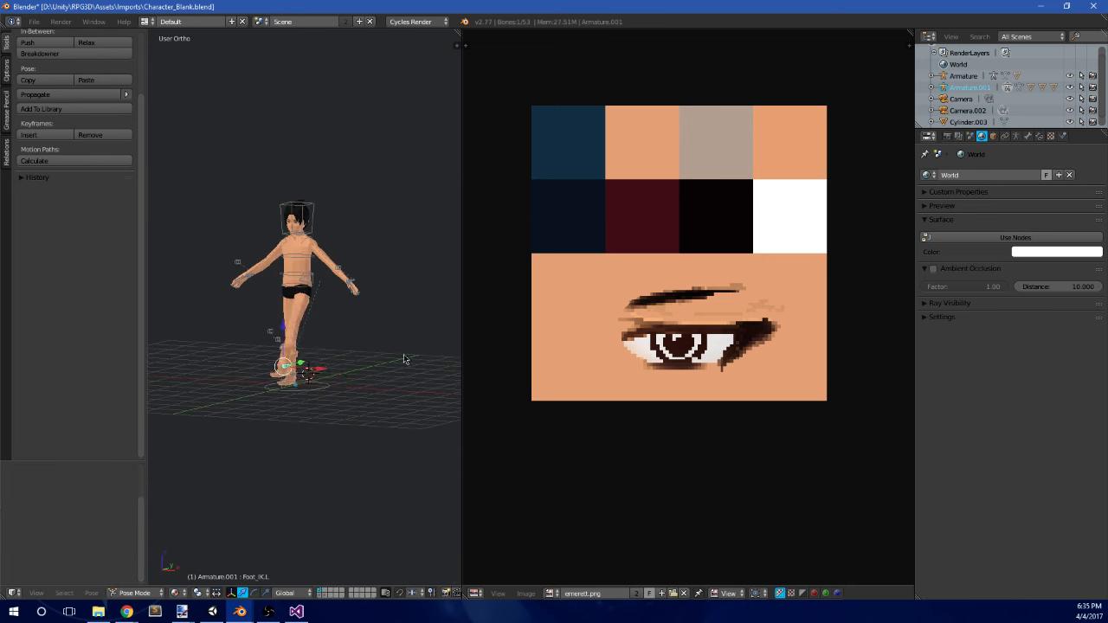
- Switch the armature from Pose Mode to Object Mode and widen the 3D viewport over the image editor
mouse_move(343, 326)
middle_down()
mouse_move(379, 330)
mouse_move(337, 320)
mouse_move(319, 302)
mouse_move(343, 336)
middle_up()
key(Tab)
scroll(319, 302, up, 4)
key(Tab)
scroll(342, 337, up, 3)
scroll(342, 337, down, 1)
click(127, 594)
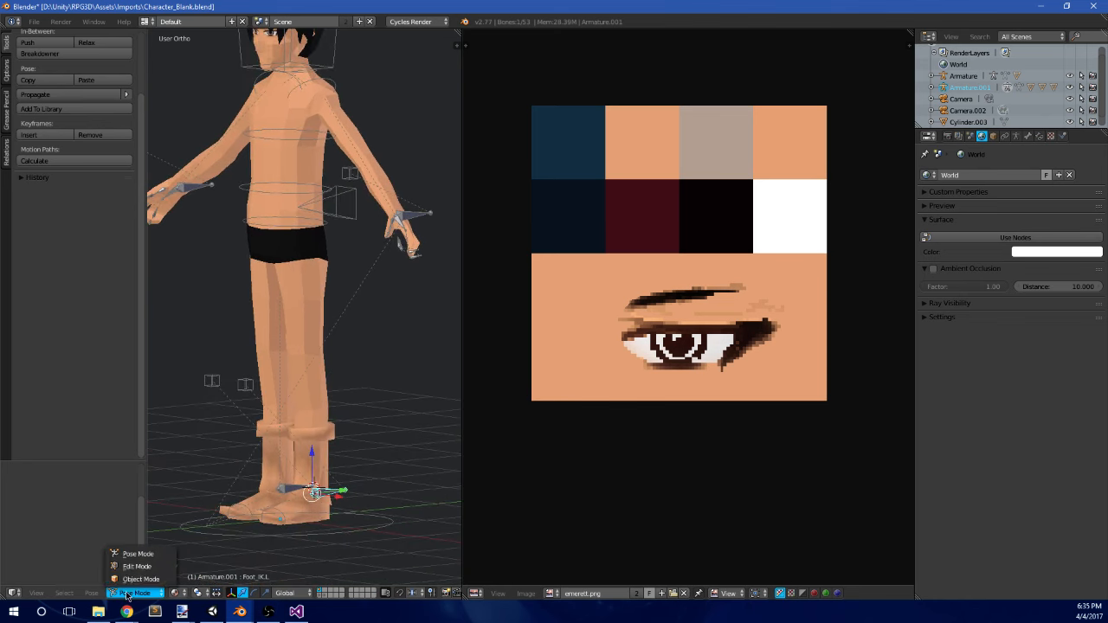
click(135, 579)
drag(464, 312, 704, 329)
- Hide the armature and open the body mesh Cylinder.000 in Edit Mode
shift+middle_drag(482, 447, 488, 393)
key(h)
right_click(457, 363)
key(Tab)
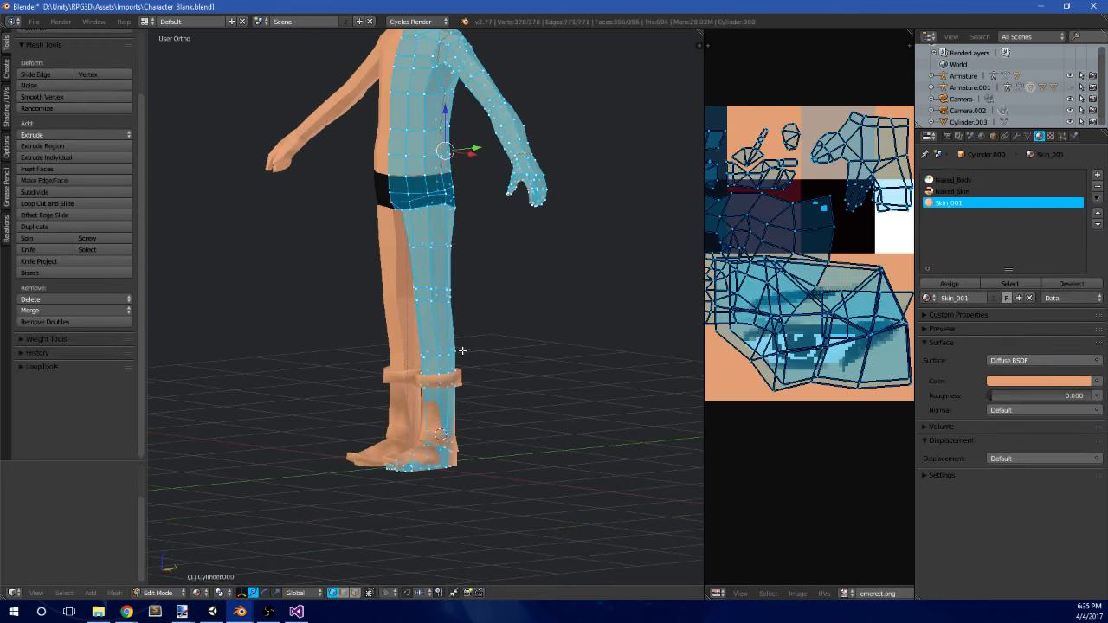
- In the right view, select the upper shin's edge loop and slide it up to just below the knee
key(KP_3)
scroll(462, 351, up, 4)
key(a)
key(b)
drag(396, 408, 559, 381)
key(shift+v)
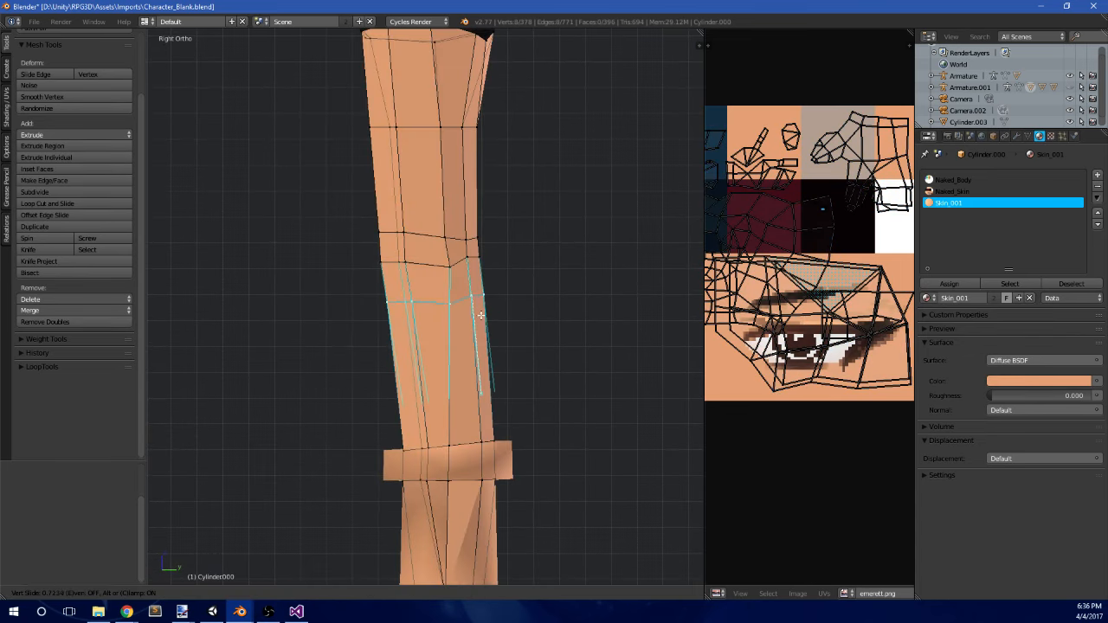
click(480, 314)
- Pull the rear vertices of the loop below the knee backward to form a calf bulge
key(a)
key(b)
scroll(495, 305, down, 3)
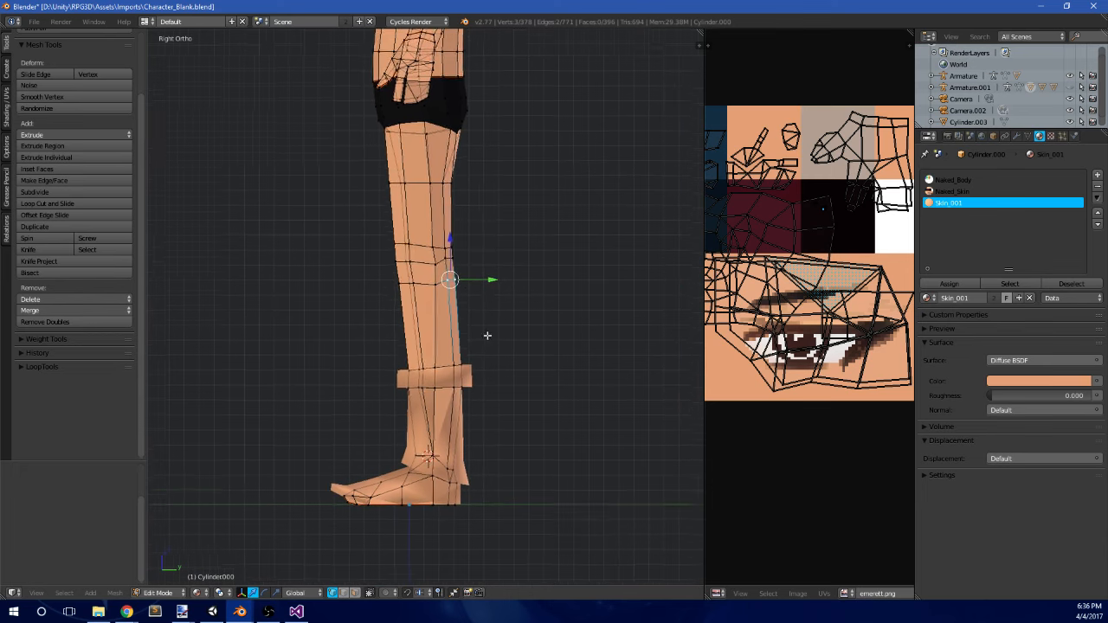
key(g)
click(473, 283)
key(Tab)
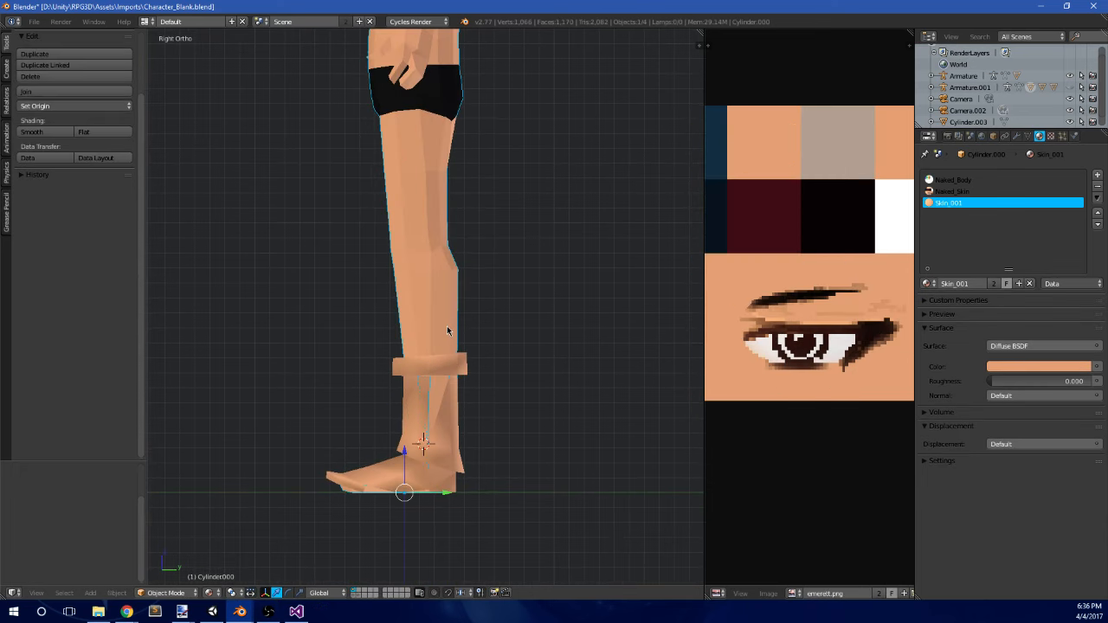
key(Tab)
- Move the calf's rear vertices slightly down and forward to soften the bulge
scroll(433, 326, up, 4)
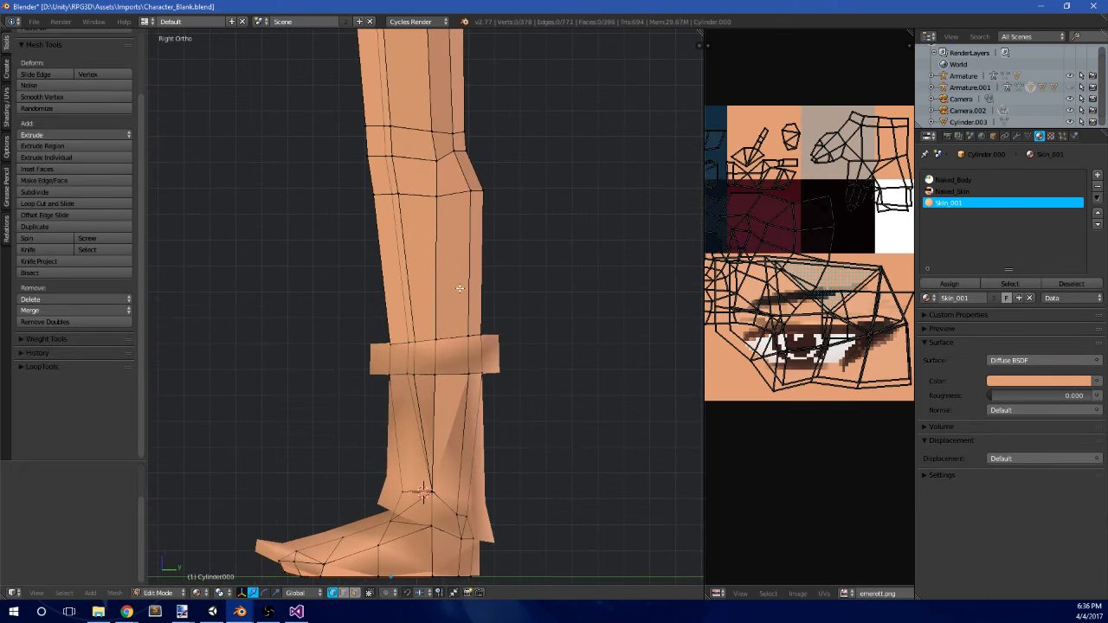
scroll(433, 326, up, 1)
key(a)
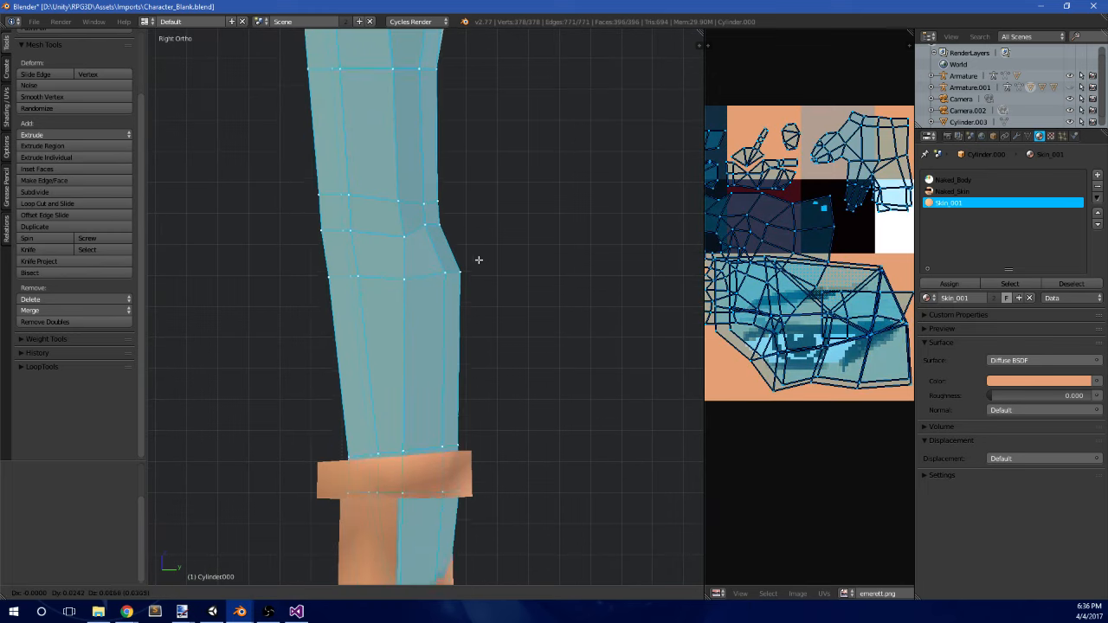
right_click(449, 279)
key(g)
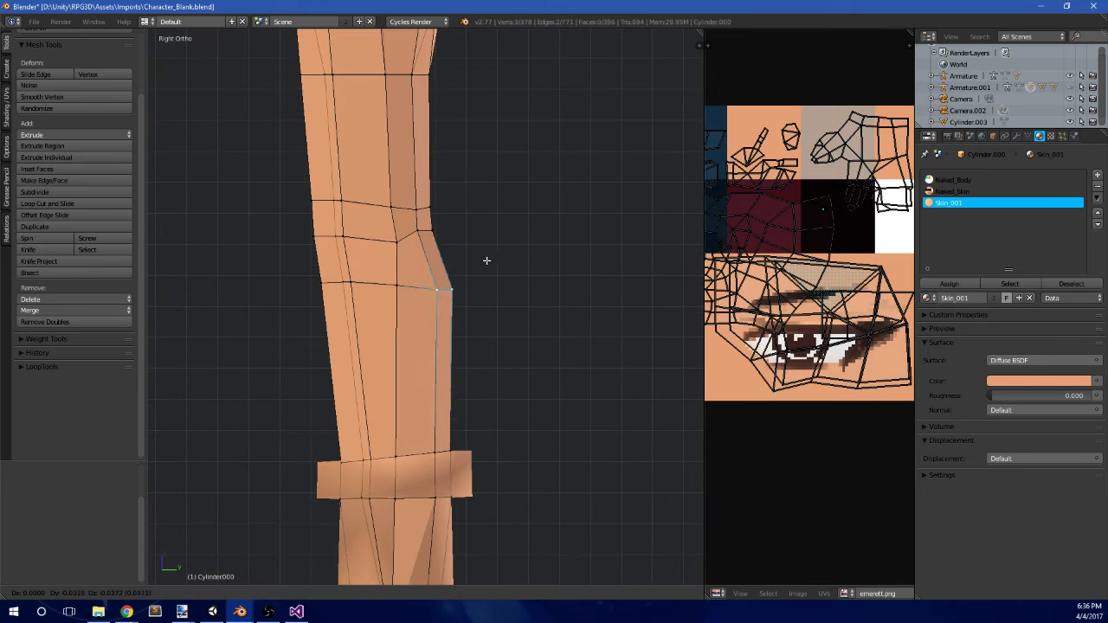
click(479, 264)
scroll(478, 264, down, 3)
scroll(465, 255, up, 3)
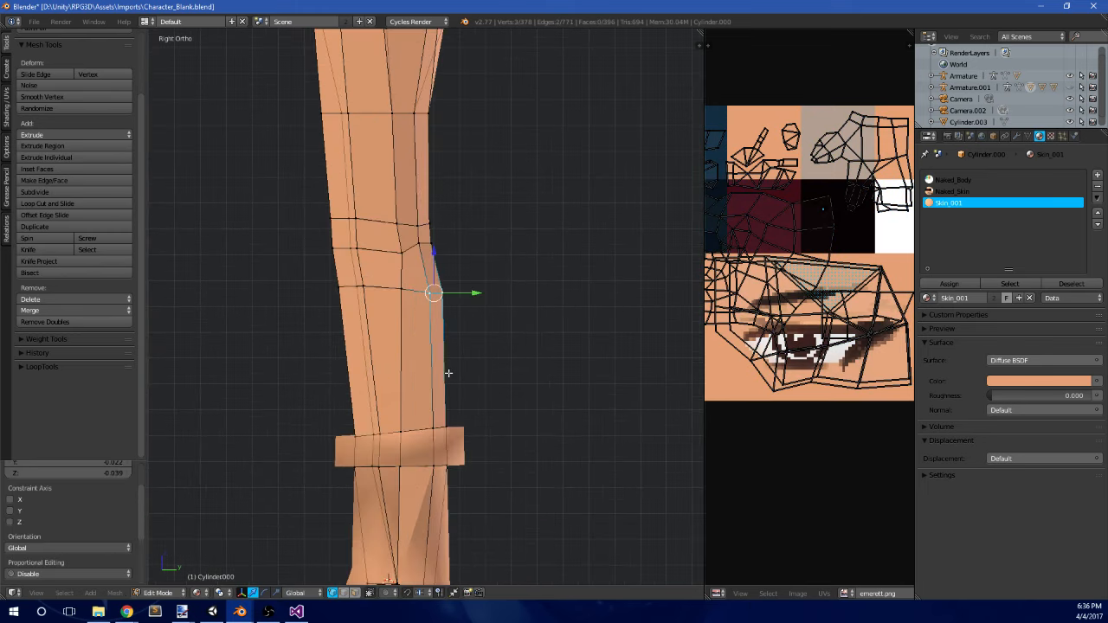
- Hide the banded boots, reopen the body mesh in Edit Mode and select the mid-shin edge loop
key(Tab)
right_click(438, 408)
key(h)
right_click(426, 379)
shift+middle_drag(456, 411, 465, 373)
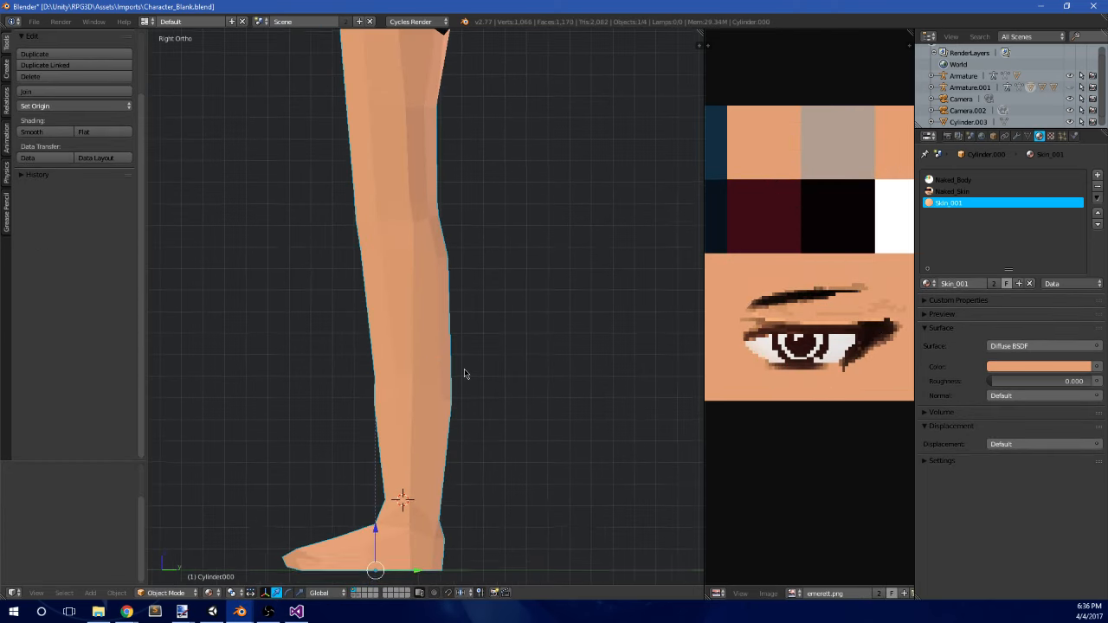
key(Tab)
drag(469, 366, 496, 352)
key(g)
click(476, 282)
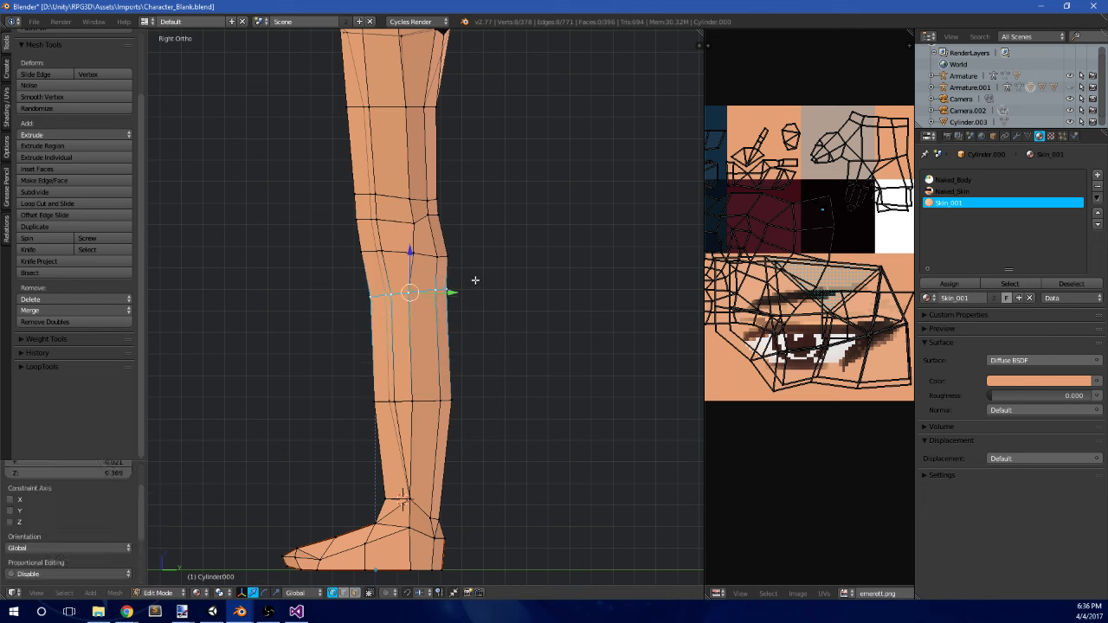
key(ctrl+z)
- Slide the selected mid-shin edge loop up onto the loop just below the knee
key(g)
key(g)
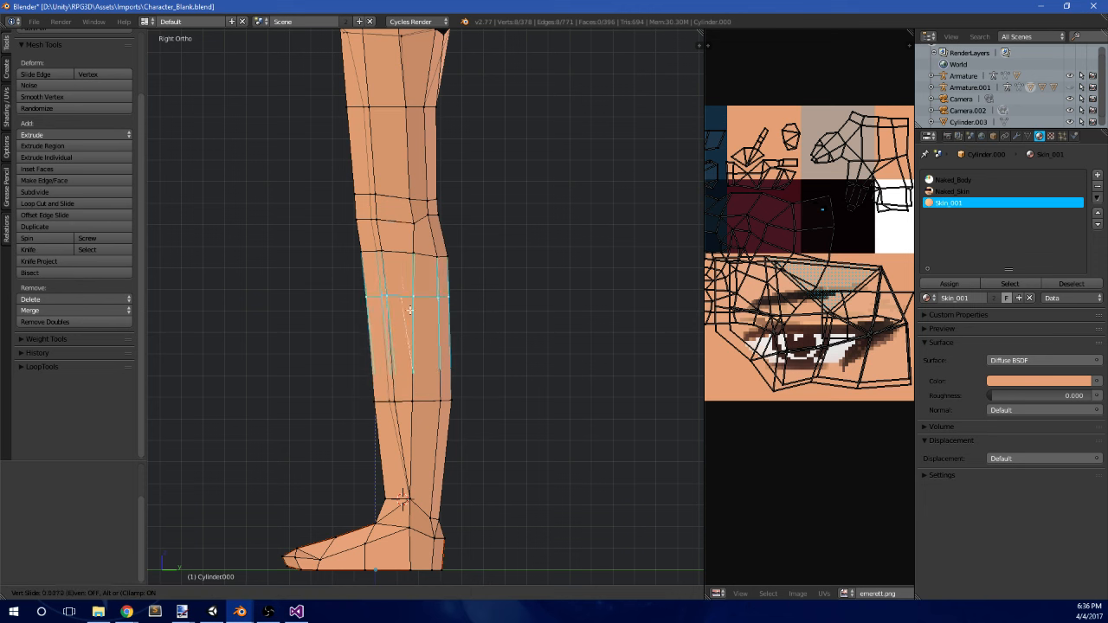
click(409, 270)
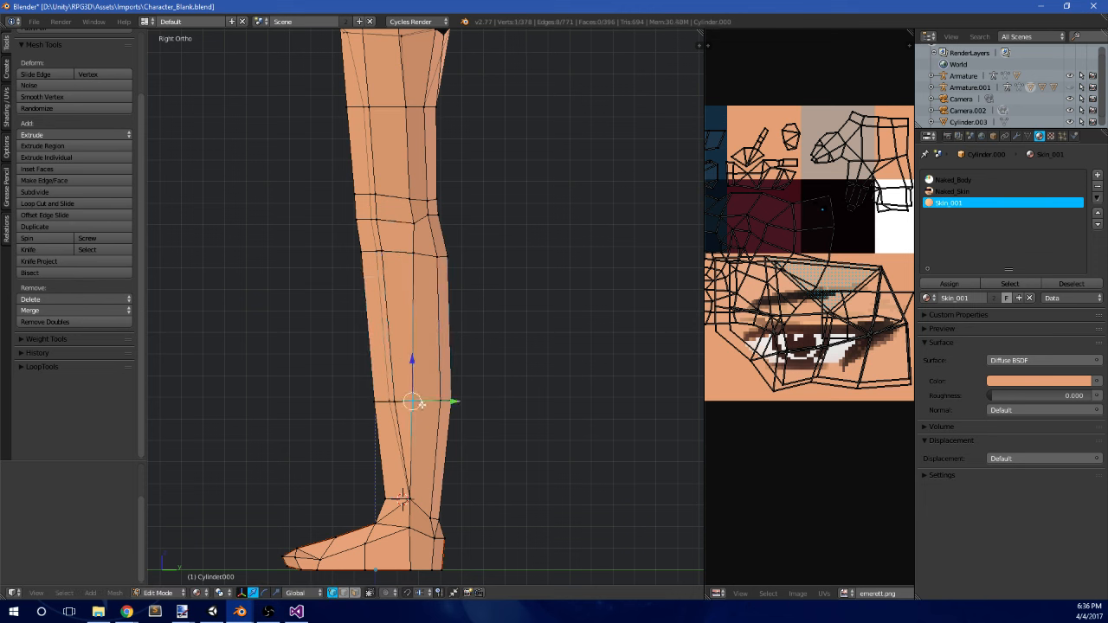
- Slide the lower shin's edge loop all the way down onto the ankle loop
key(g)
key(g)
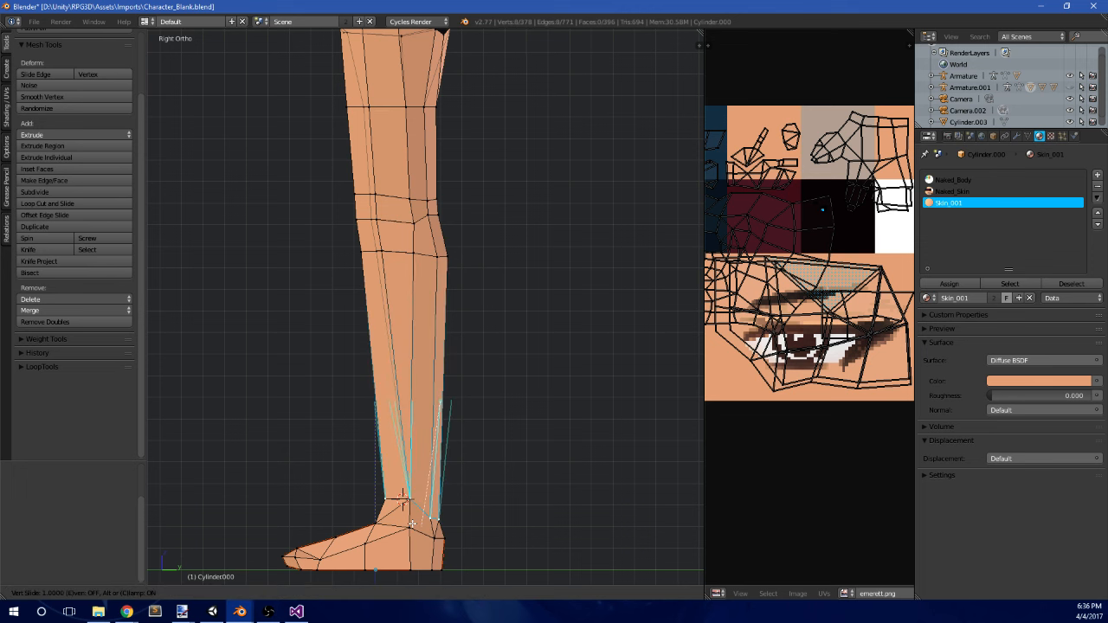
click(451, 515)
- Select all body vertices, run Remove Doubles and return to Object Mode
key(a)
key(space)
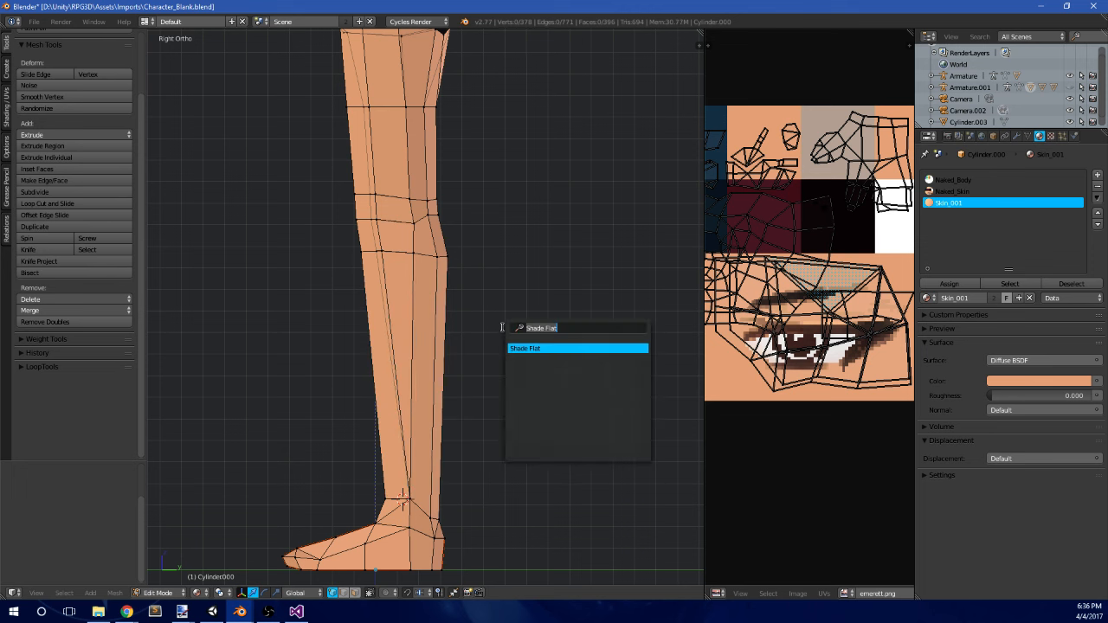
key(Escape)
key(a)
key(space)
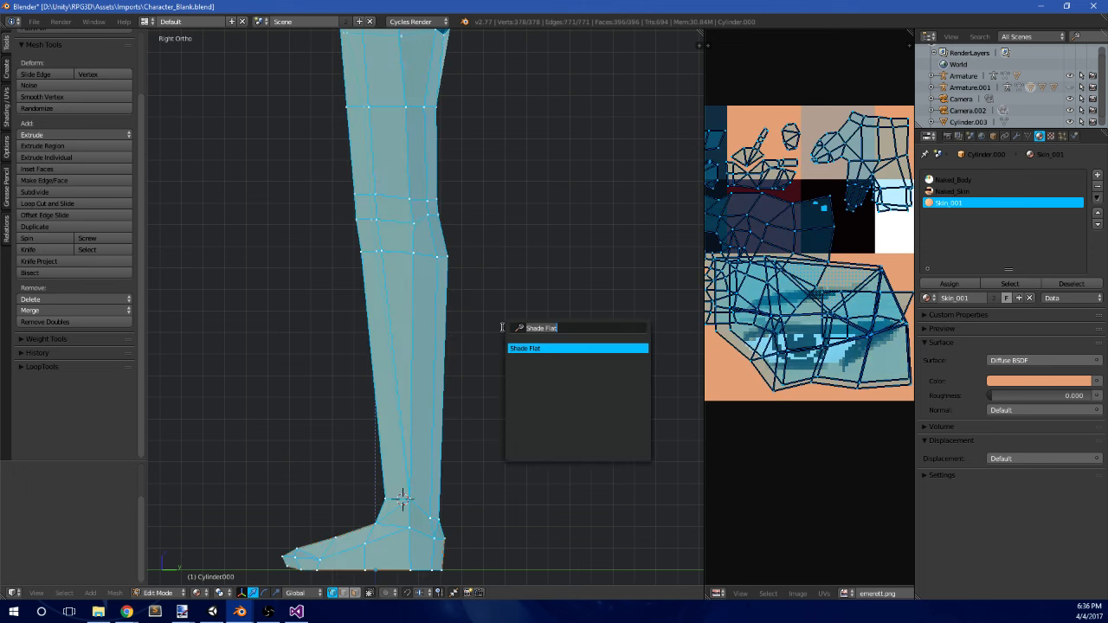
text(remove do)
key(Return)
key(Tab)
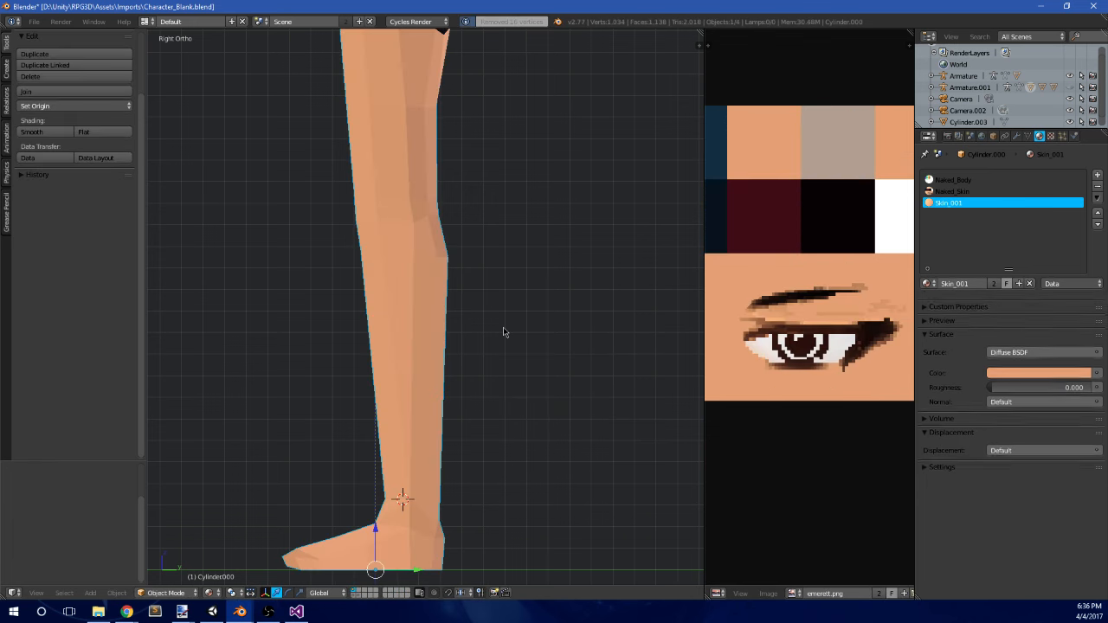
- Reopen the body mesh in Edit Mode and try to add a loop cut across the middle of the shin
scroll(538, 289, down, 1)
scroll(523, 310, up, 1)
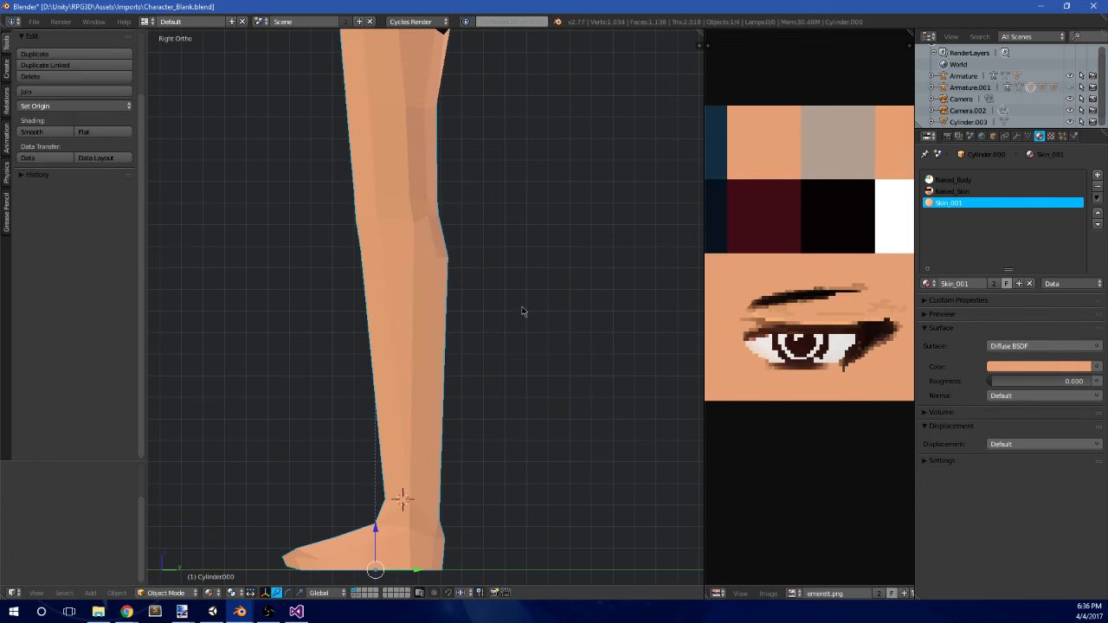
shift+middle_drag(510, 282, 513, 250)
scroll(484, 257, up, 1)
key(Tab)
key(a)
key(ctrl+r)
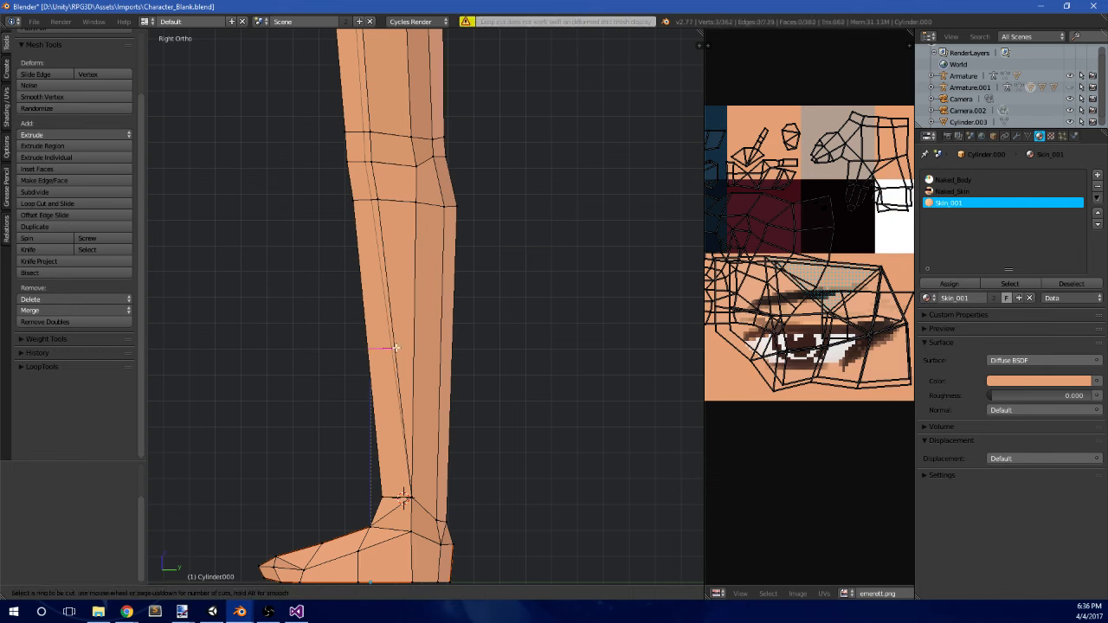
click(390, 346)
click(389, 315)
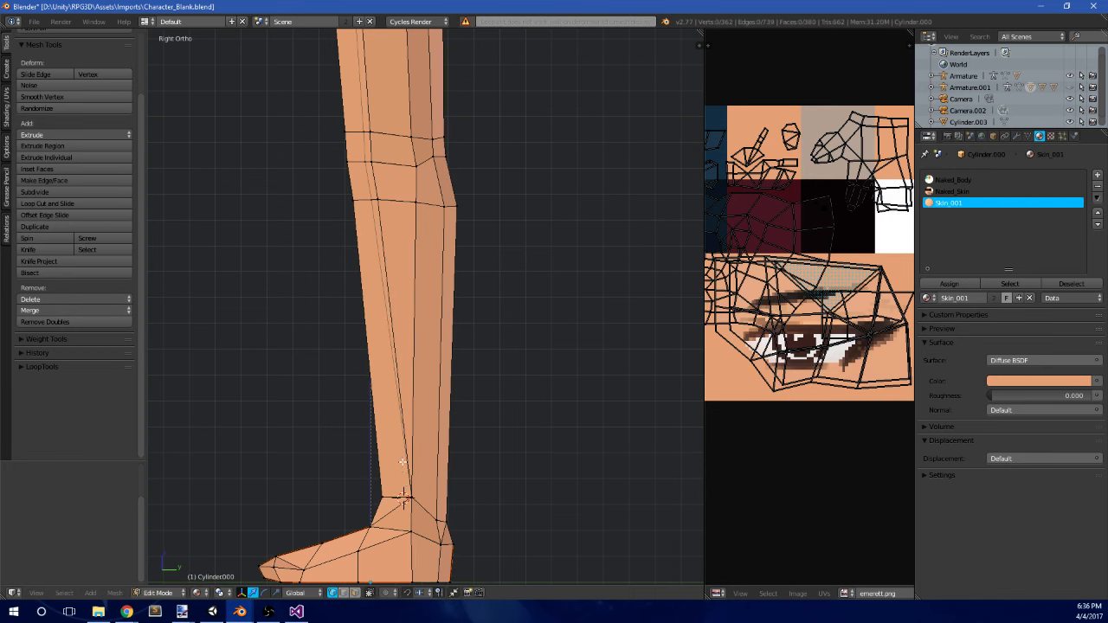
- Undo the shin loop cut, the vertex merge and the ankle slide, and restore the right view
middle_drag(388, 315, 497, 376)
key(a)
key(a)
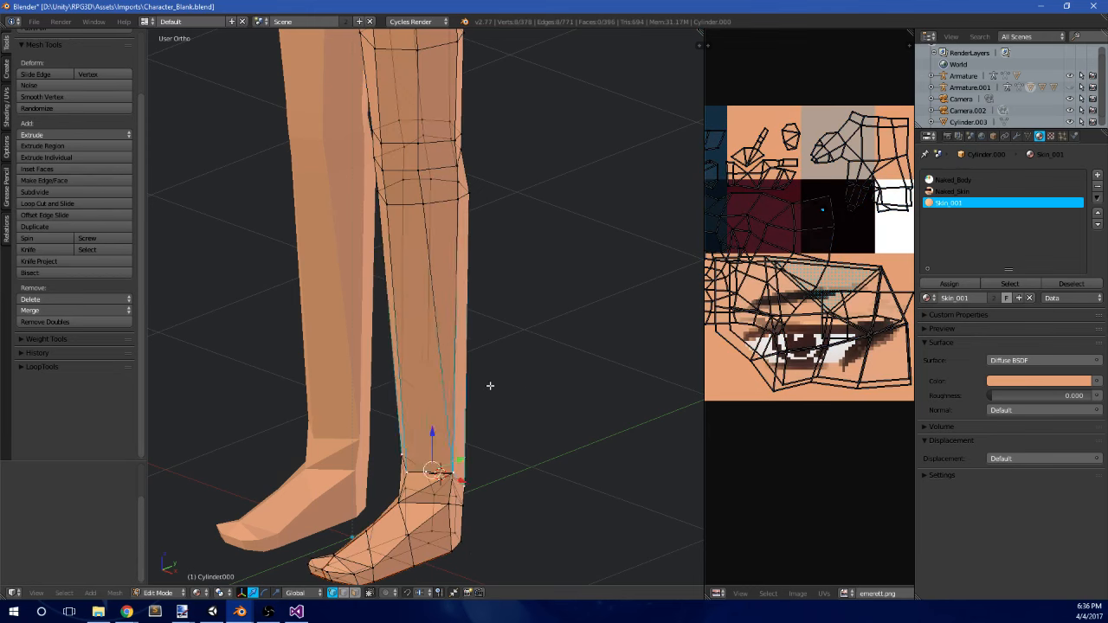
key(KP_3)
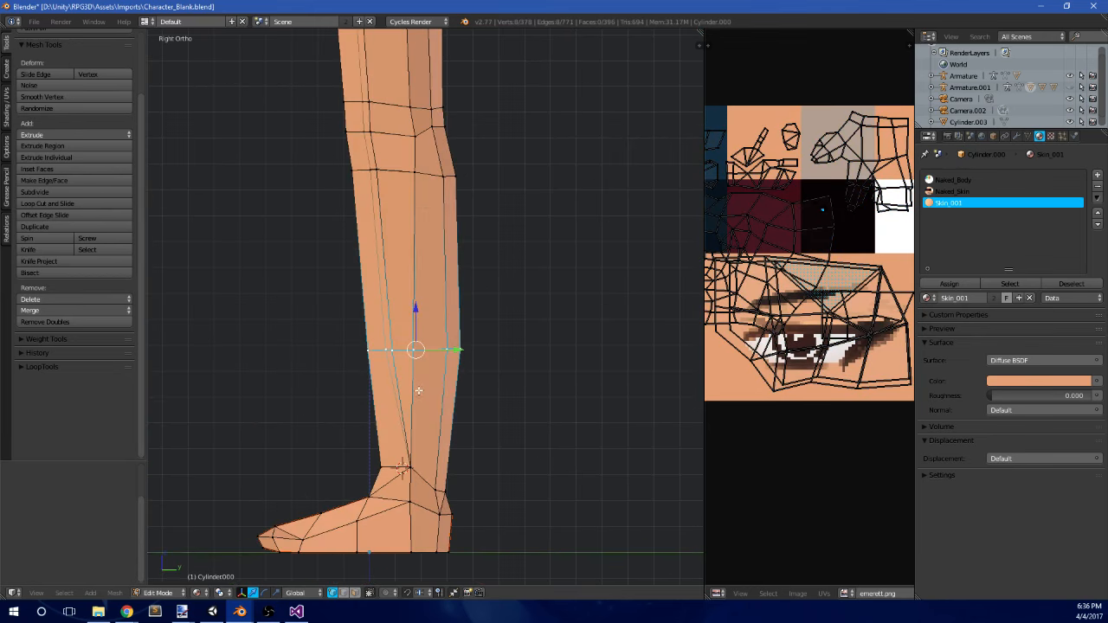
- Slide the lower shin's edge loop down to just above the ankle loop and deselect it
scroll(418, 391, up, 2)
key(shift+v)
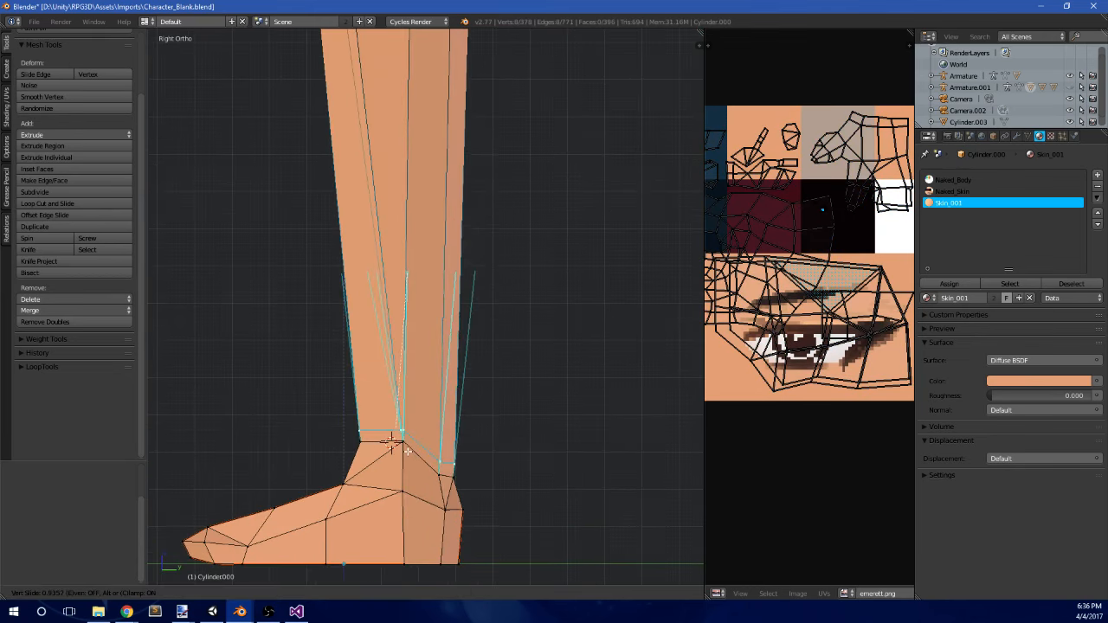
click(406, 451)
key(a)
- Add one loop cut around the upper shin below the knee, with an edge slide factor of about 0.55
scroll(413, 294, down, 3)
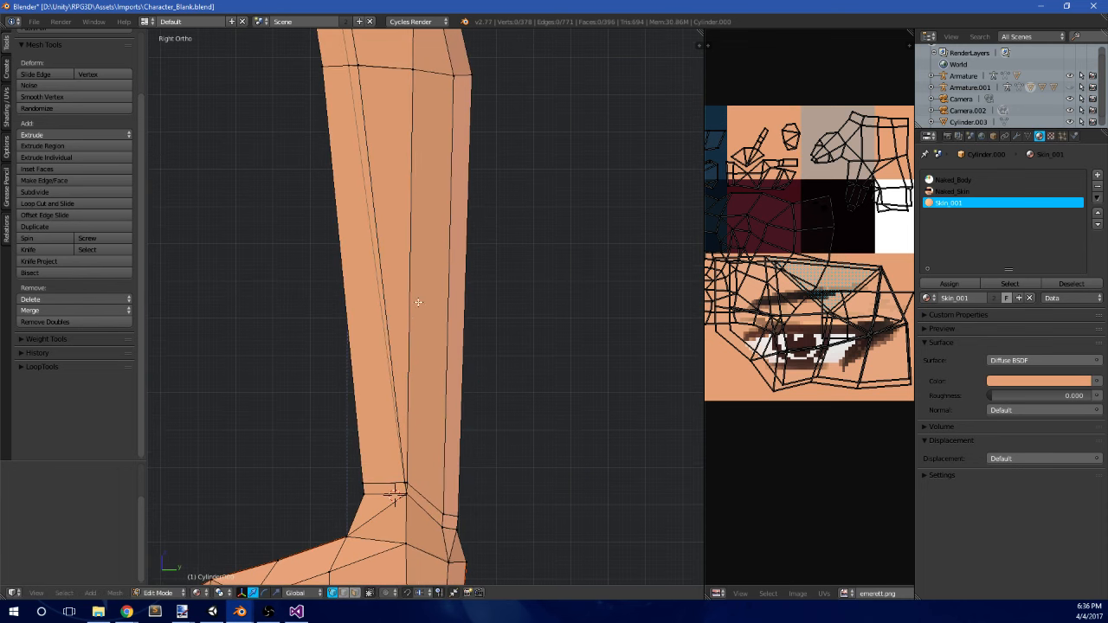
key(ctrl+r)
click(413, 208)
click(431, 219)
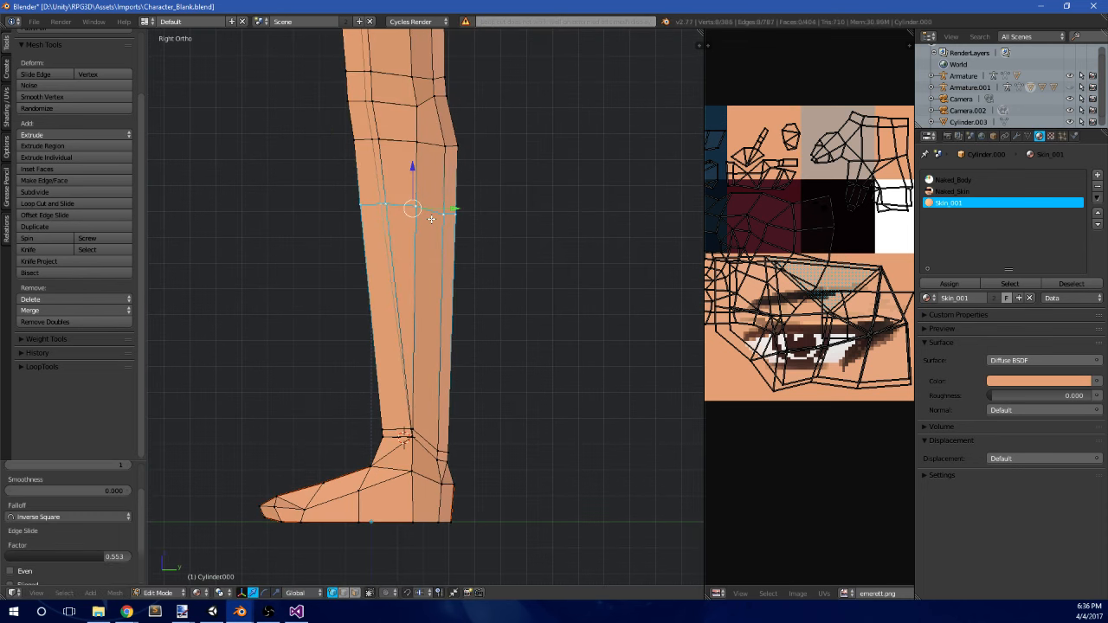
- Select all body vertices and merge the overlapping ones with Remove Doubles
key(a)
key(a)
key(space)
text(re)
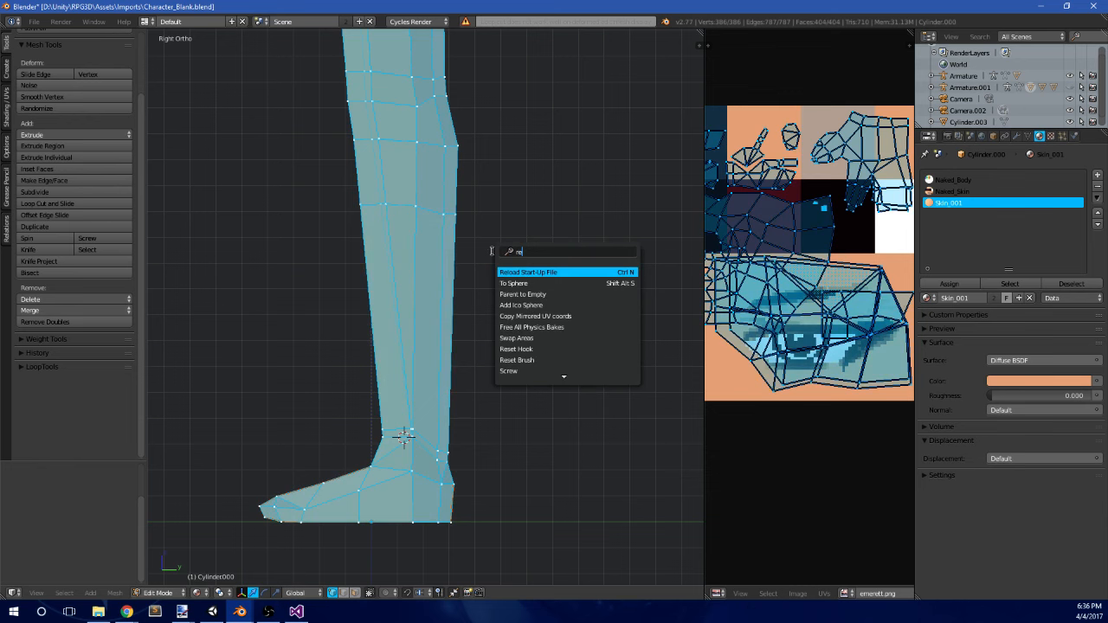
text(move dou)
key(Return)
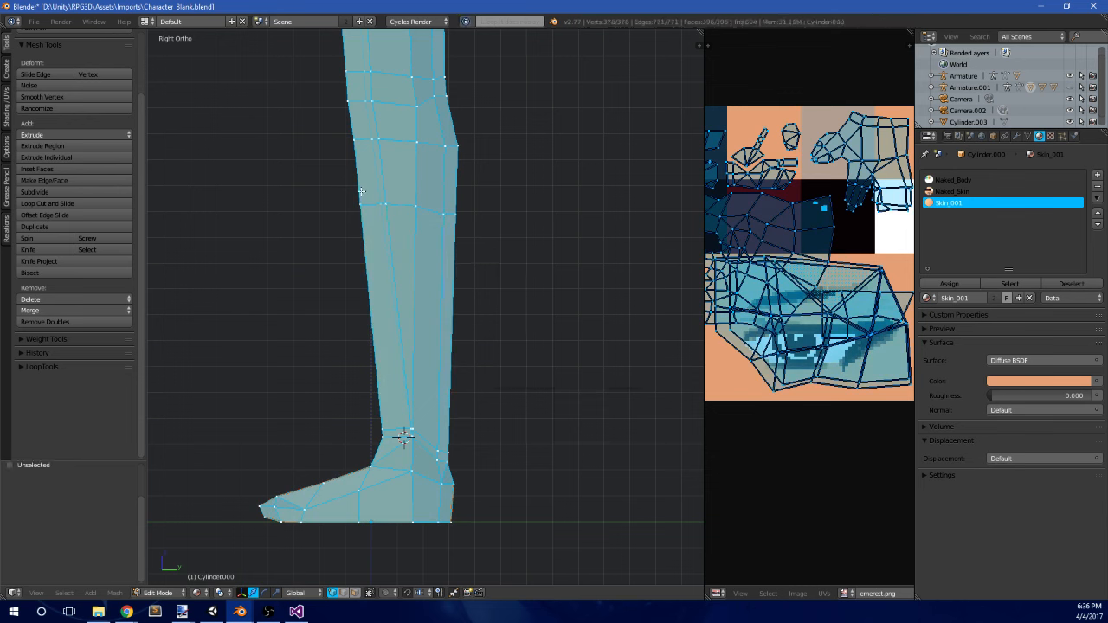
- Select the rear vertices of the new upper shin loop and move them slightly up and forward
key(a)
drag(430, 228, 494, 199)
key(g)
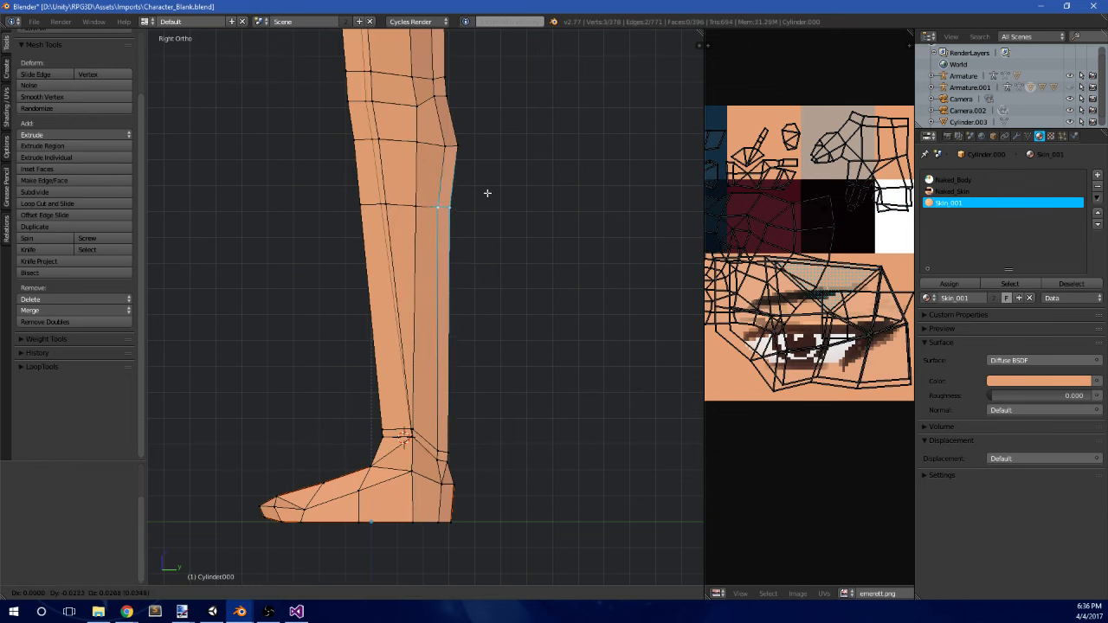
click(488, 194)
- Inspect the reshaped calf in Object Mode from another angle, and return to the right view in Edit Mode
key(a)
key(b)
right_click(337, 241)
scroll(450, 282, down, 5)
key(Tab)
middle_drag(450, 282, 408, 239)
key(KP_3)
key(Tab)
scroll(451, 209, up, 2)
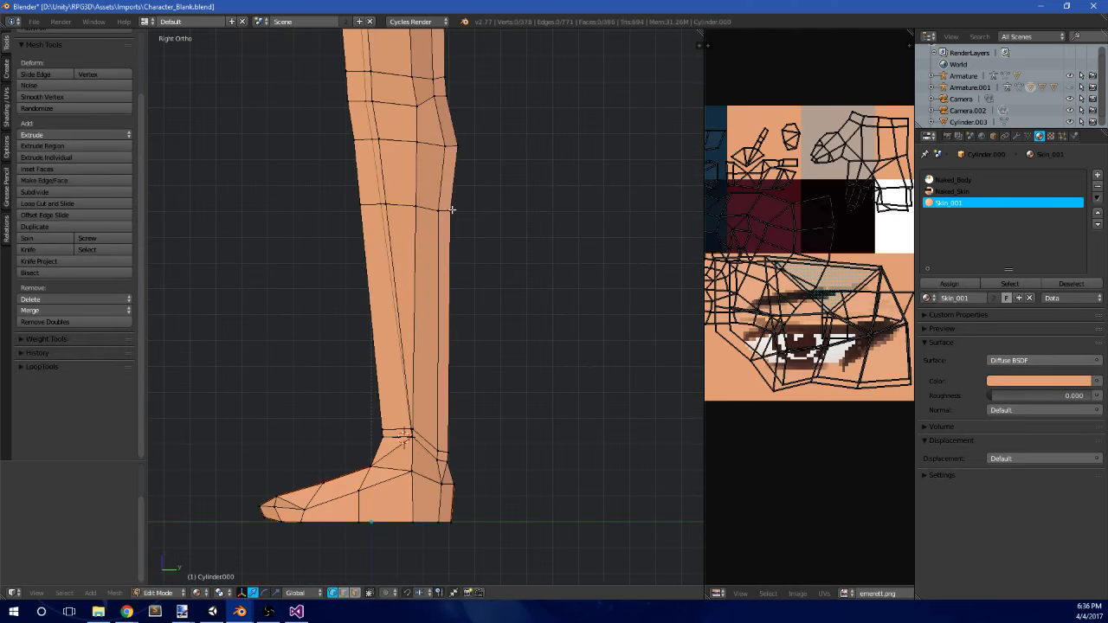
- Merge the side vertices of the upper shin loop into the matching vertices of the loop directly above, using At Last
scroll(451, 208, up, 3)
middle_drag(451, 209, 471, 305)
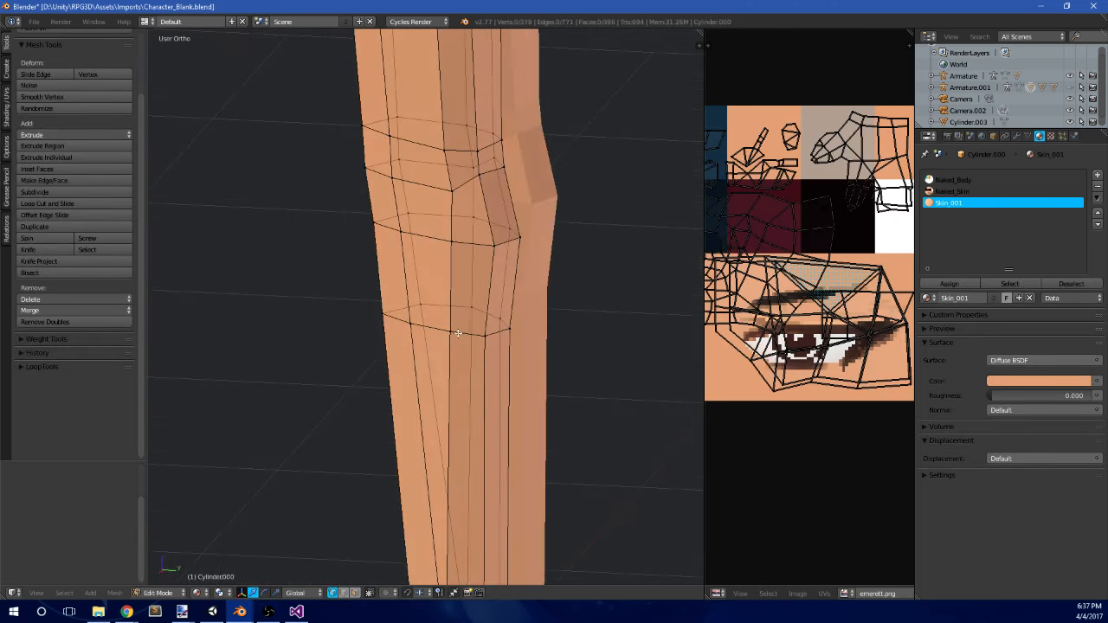
key(alt+m)
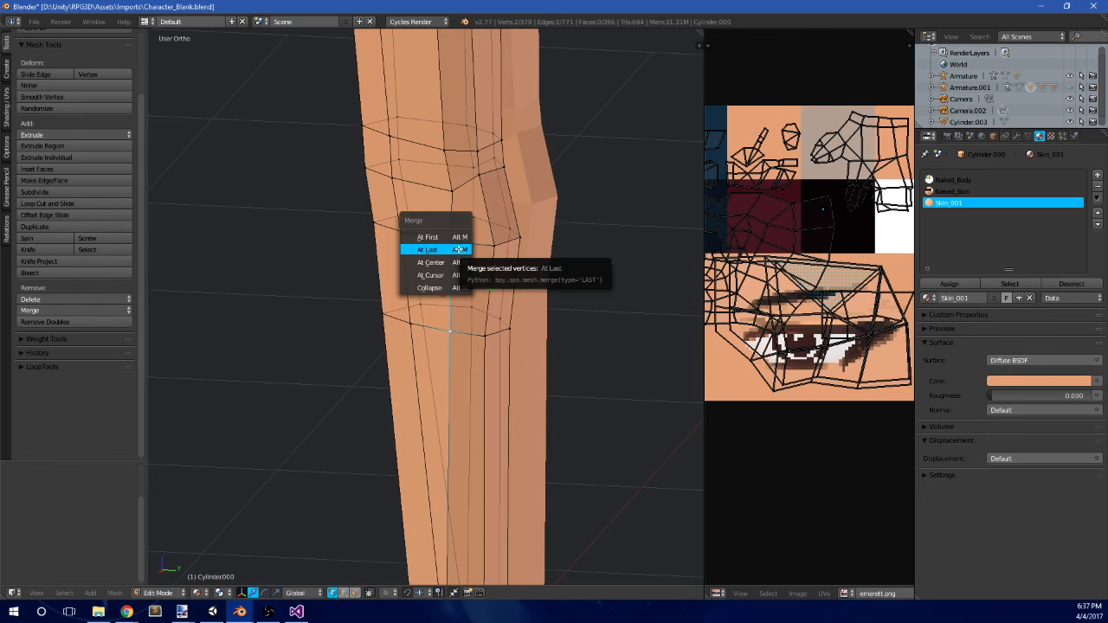
click(457, 249)
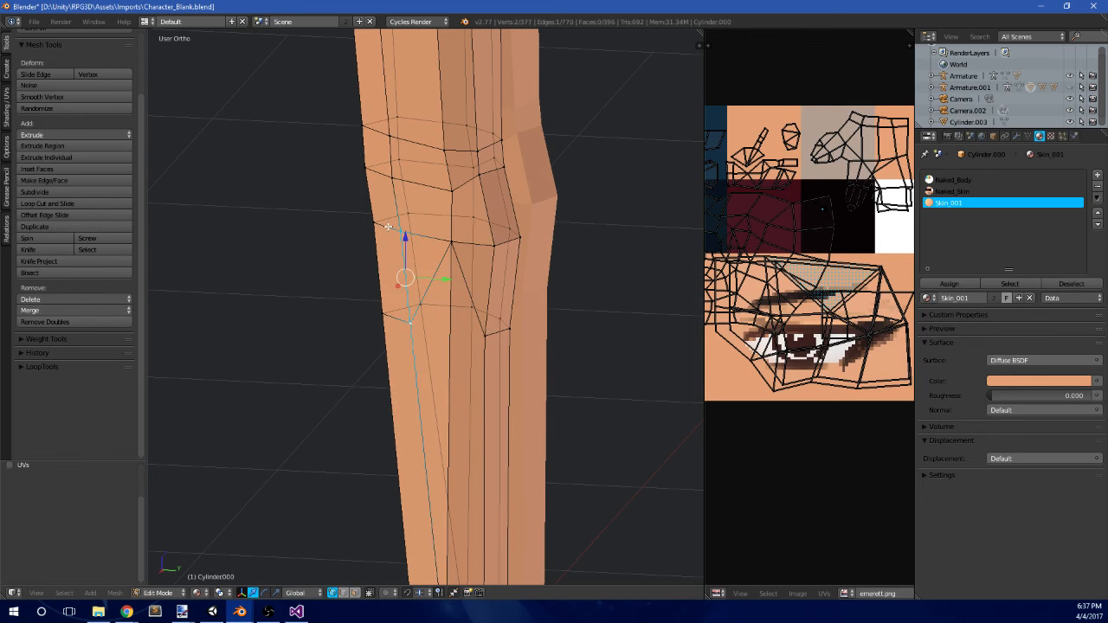
key(alt+m)
click(388, 227)
middle_drag(388, 227, 434, 270)
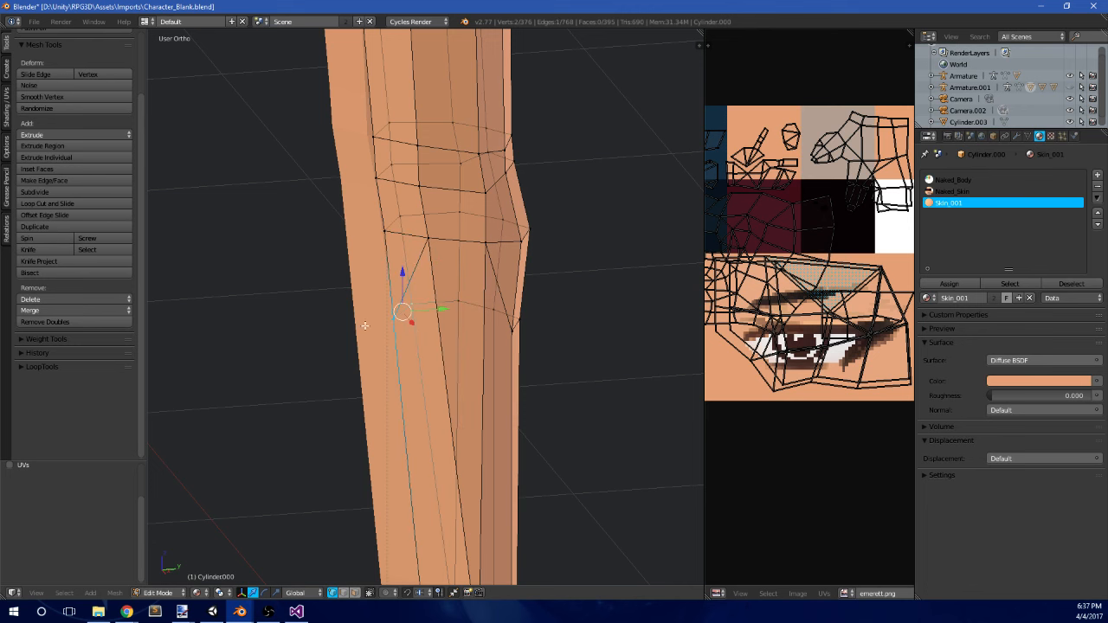
- Edge-slide the remaining front and inner vertices of the upper shin loop up onto the loop just below the knee
shift+right_click(448, 306)
middle_drag(447, 305, 471, 305)
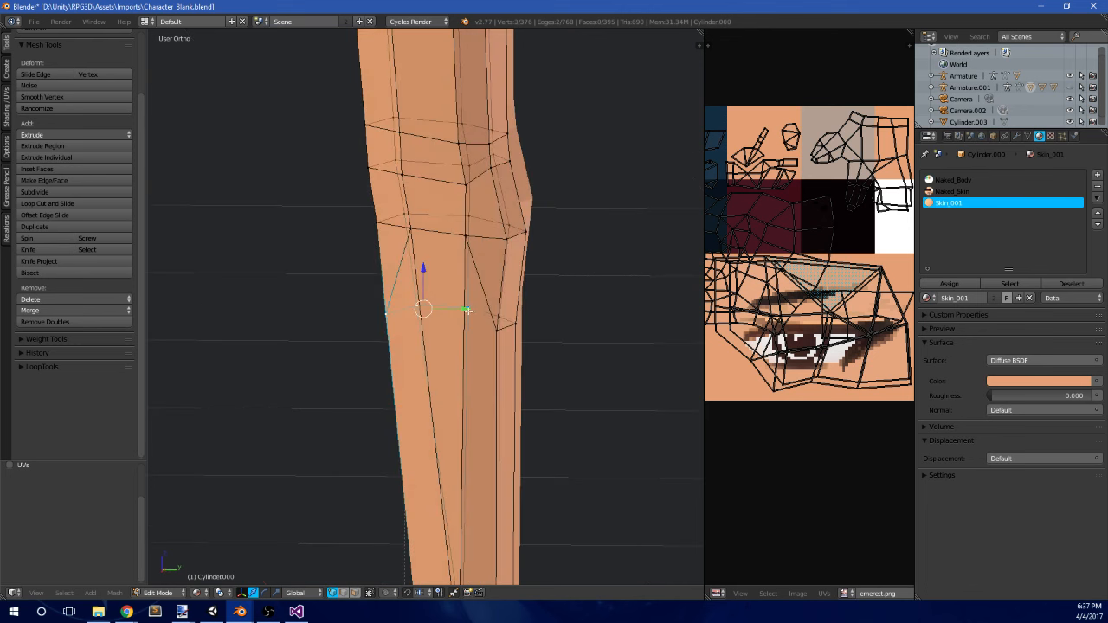
key(g)
key(g)
click(473, 216)
- Select the whole body mesh and merge its overlapping vertices with Remove Doubles
key(a)
key(a)
key(space)
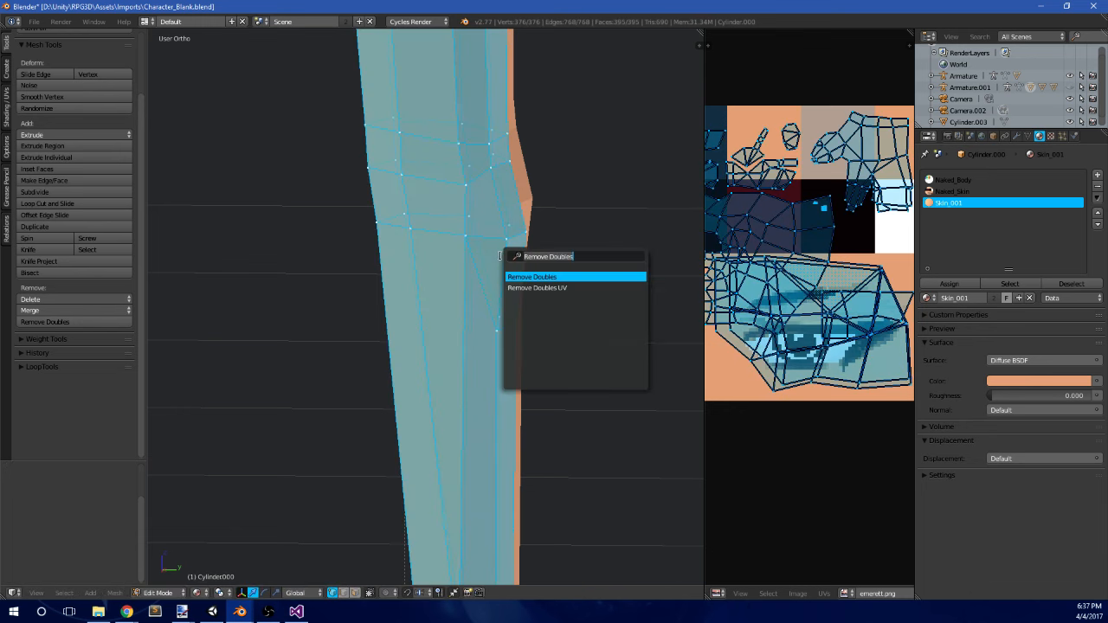
key(Return)
key(a)
scroll(515, 260, down, 3)
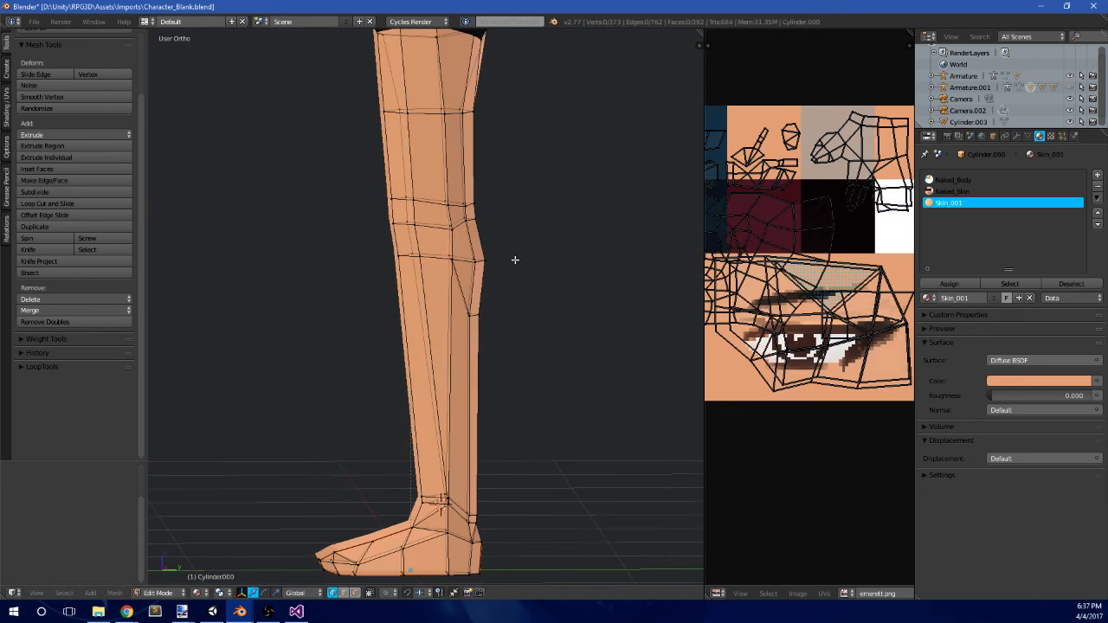
- Examine the simplified calf and knee in Object Mode from several angles, and return to the right view in Edit Mode
key(KP_3)
scroll(515, 258, down, 2)
middle_drag(514, 280, 570, 257)
key(Tab)
middle_drag(547, 292, 470, 252)
key(KP_3)
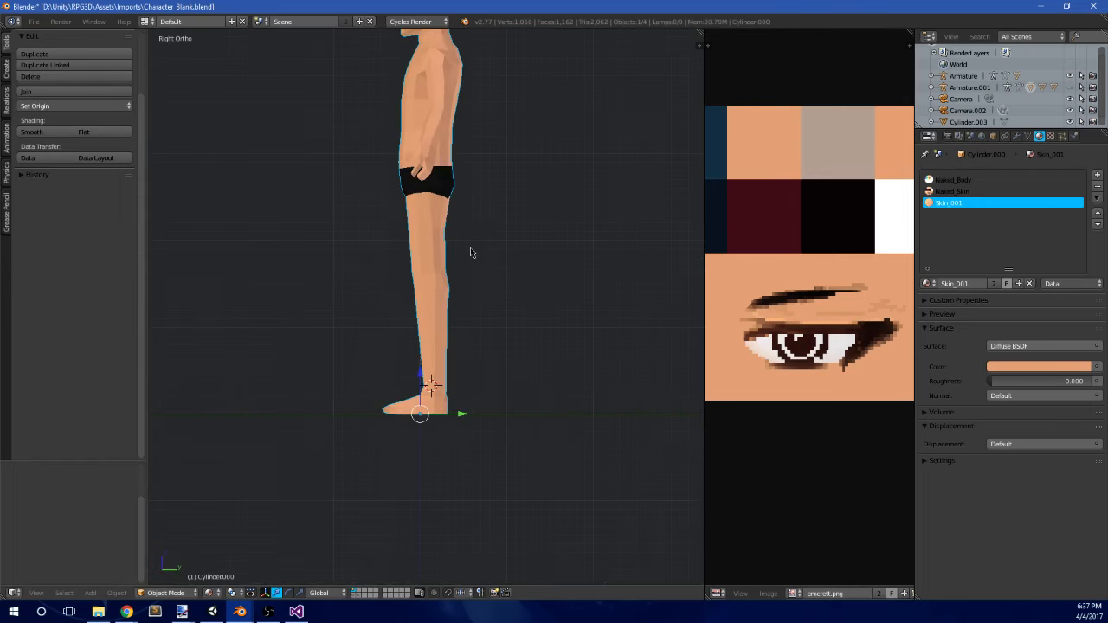
key(Tab)
scroll(470, 250, up, 2)
click(126, 611)
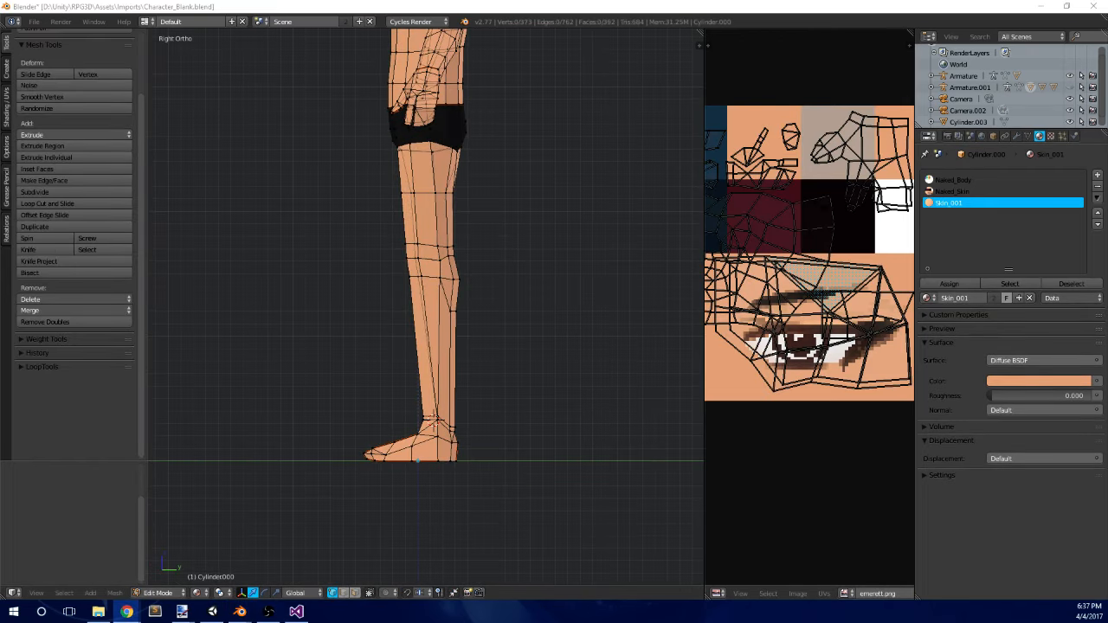
scroll(470, 307, up, 3)
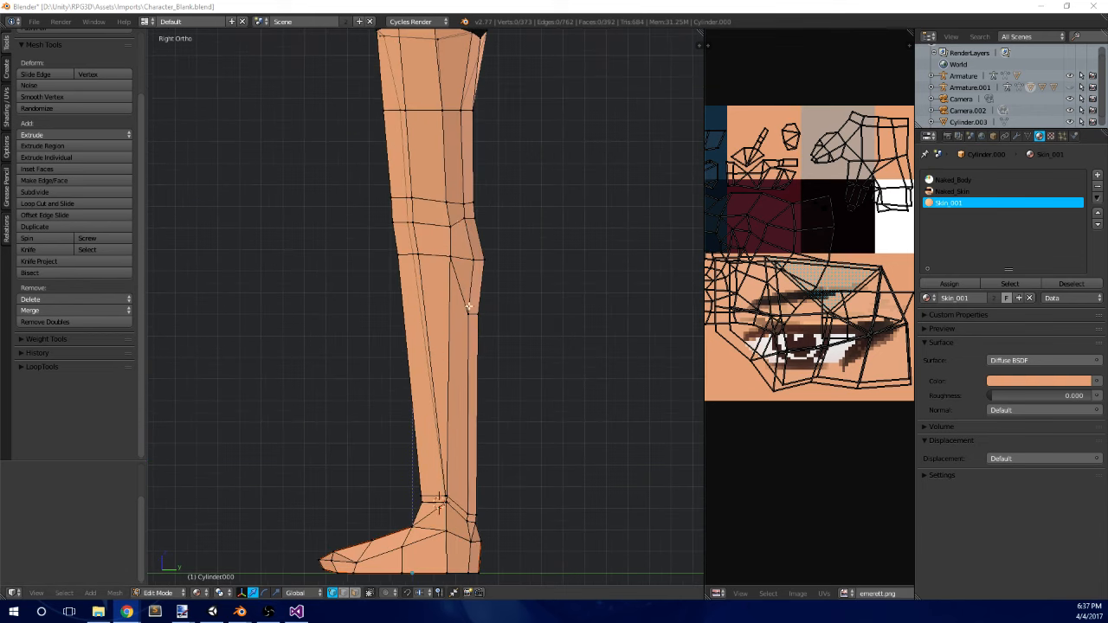
- Move the front vertices of the middle knee loop slightly forward and down to form a kneecap
click(455, 227)
scroll(452, 223, up, 1)
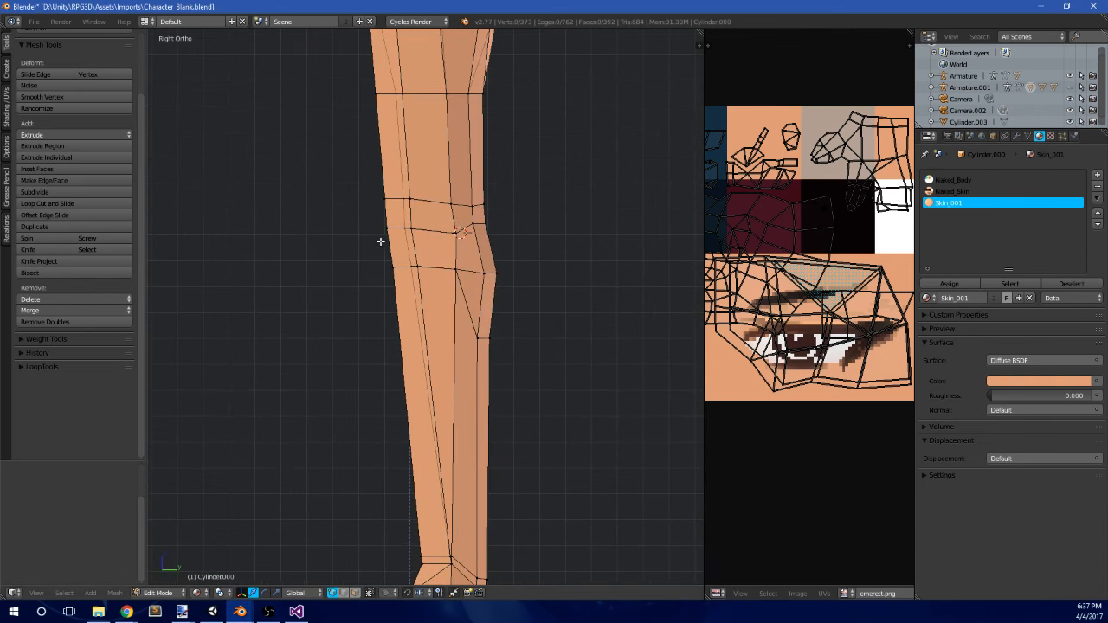
drag(420, 222, 420, 222)
key(g)
click(417, 224)
key(a)
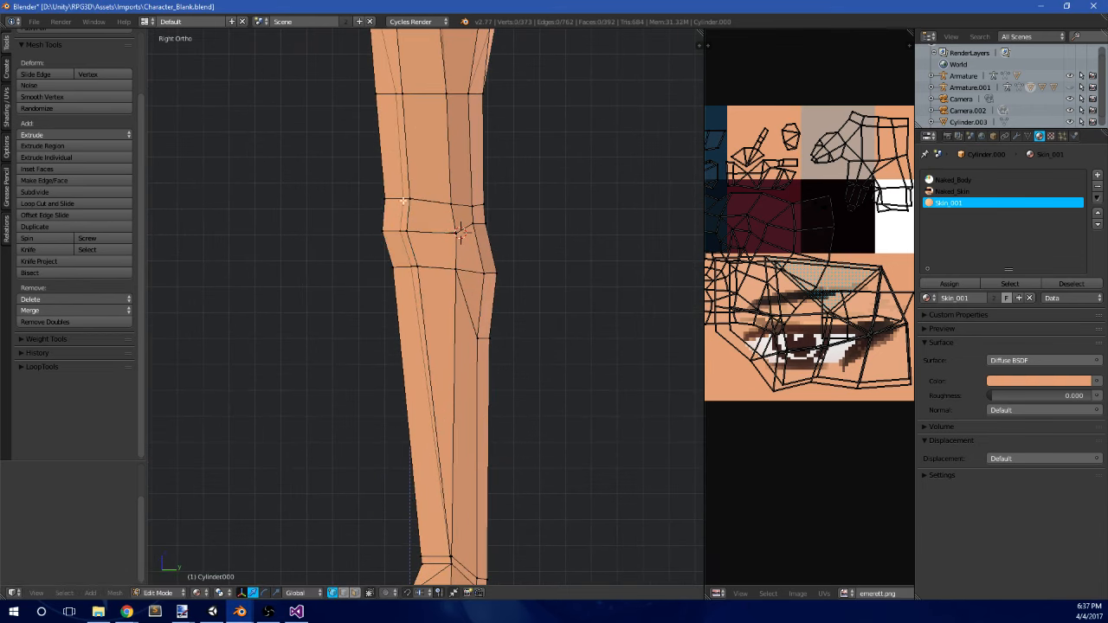
- Scale the edge loop just above the knee down to about 0.916
key(s)
click(540, 193)
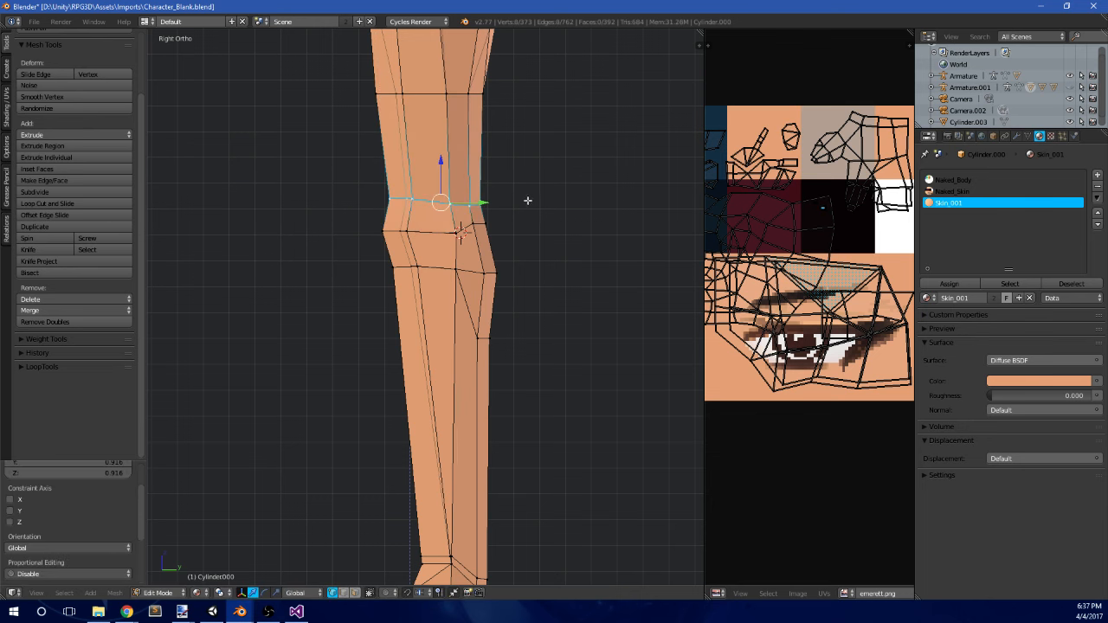
key(a)
scroll(427, 294, down, 1)
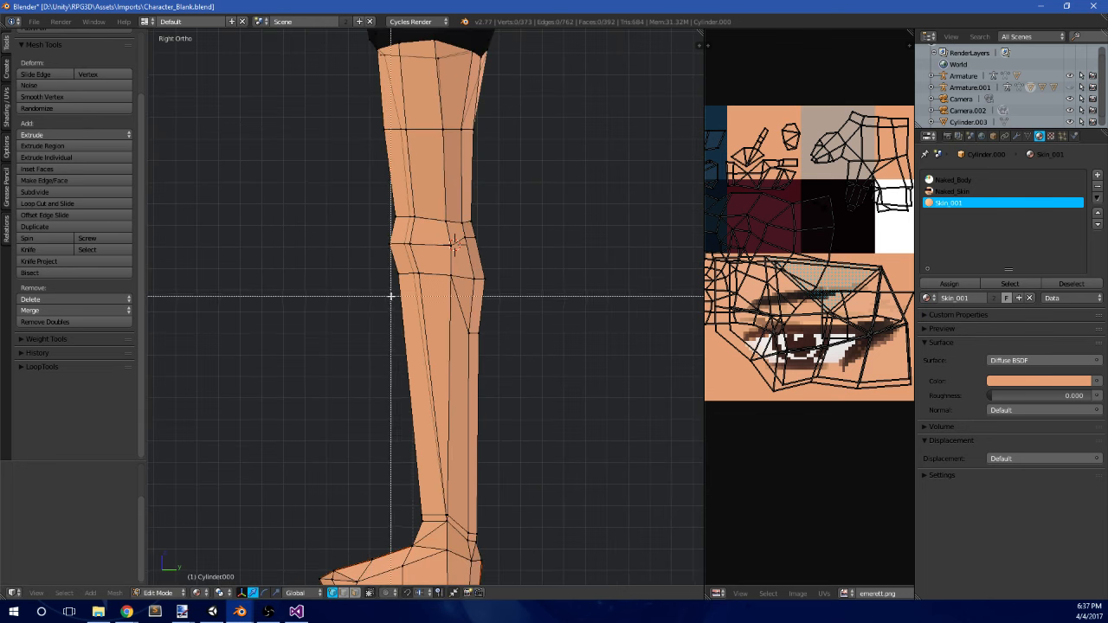
- In the front view, select the middle knee loop and widen it slightly along the X axis
scroll(424, 196, down, 3)
middle_drag(424, 195, 507, 266)
key(Tab)
key(KP_1)
key(Tab)
scroll(485, 195, up, 5)
scroll(507, 266, up, 3)
key(a)
key(a)
key(b)
drag(338, 270, 567, 222)
key(s)
key(x)
click(586, 218)
scroll(554, 242, down, 3)
key(a)
- Select the edge loop just below the knee and widen it slightly along the X axis
key(b)
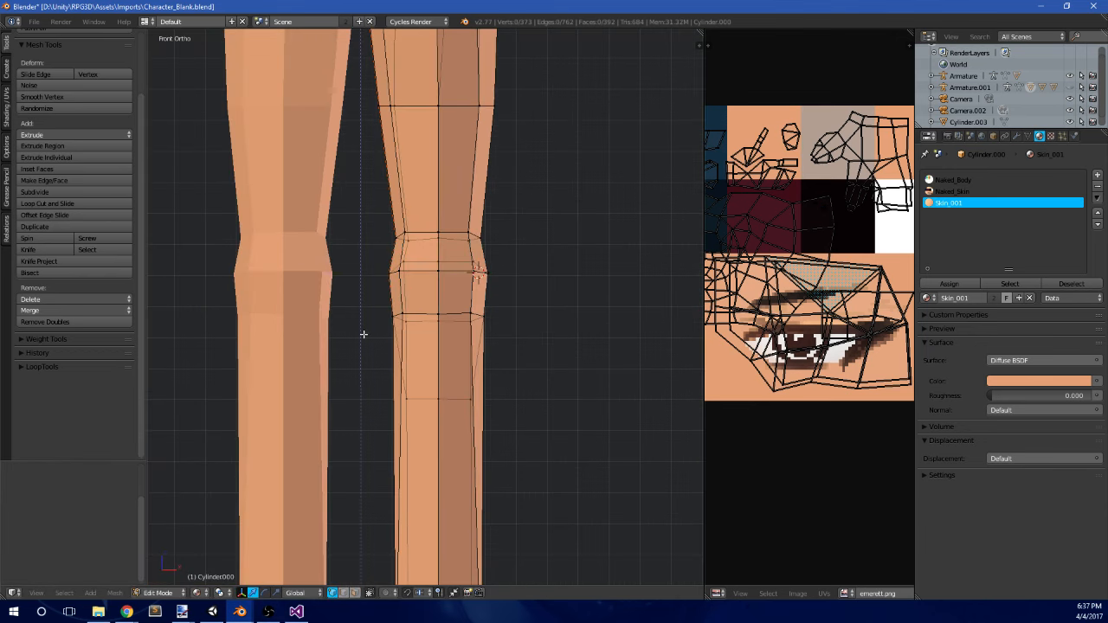
drag(363, 334, 575, 293)
key(s)
key(x)
click(581, 295)
- Examine the reshaped knees on the full figure in Object Mode, with the body deselected
key(Tab)
scroll(481, 281, down, 3)
scroll(482, 281, down, 4)
mouse_move(481, 280)
middle_down()
mouse_move(383, 272)
mouse_move(488, 251)
mouse_move(543, 273)
mouse_move(517, 297)
mouse_move(477, 292)
middle_up()
scroll(477, 289, up, 5)
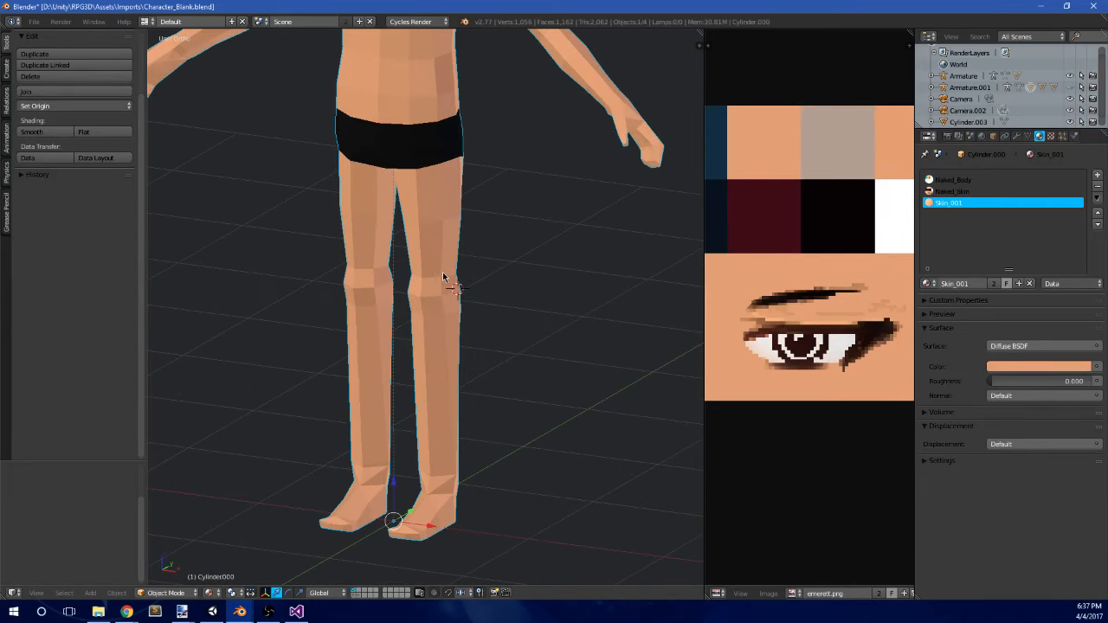
key(a)
key(a)
key(a)
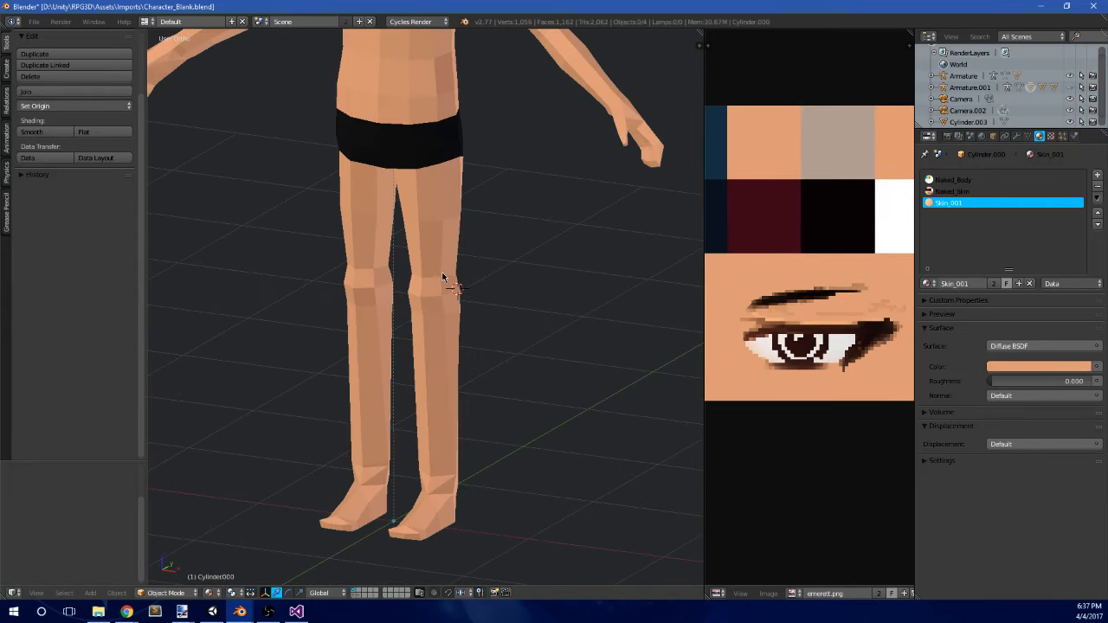
- Select the body object and all of its vertices in Edit Mode
right_click(443, 277)
key(Tab)
key(a)
key(w)
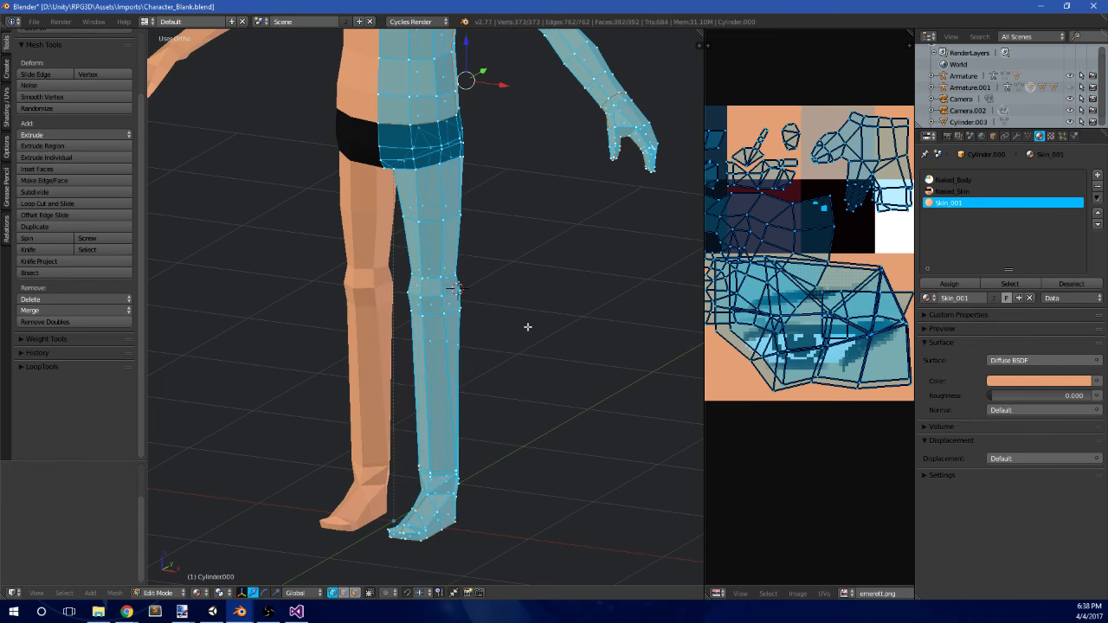
middle_drag(592, 338, 574, 320)
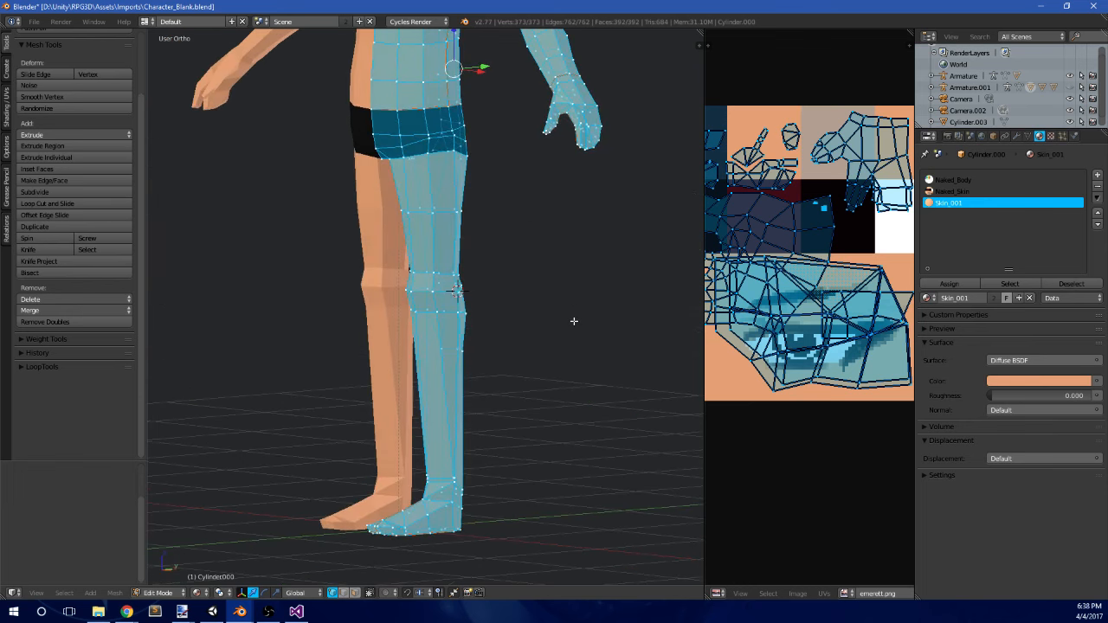
- Select only the vertices at the back of the left knee in the side view
key(KP_3)
key(a)
key(b)
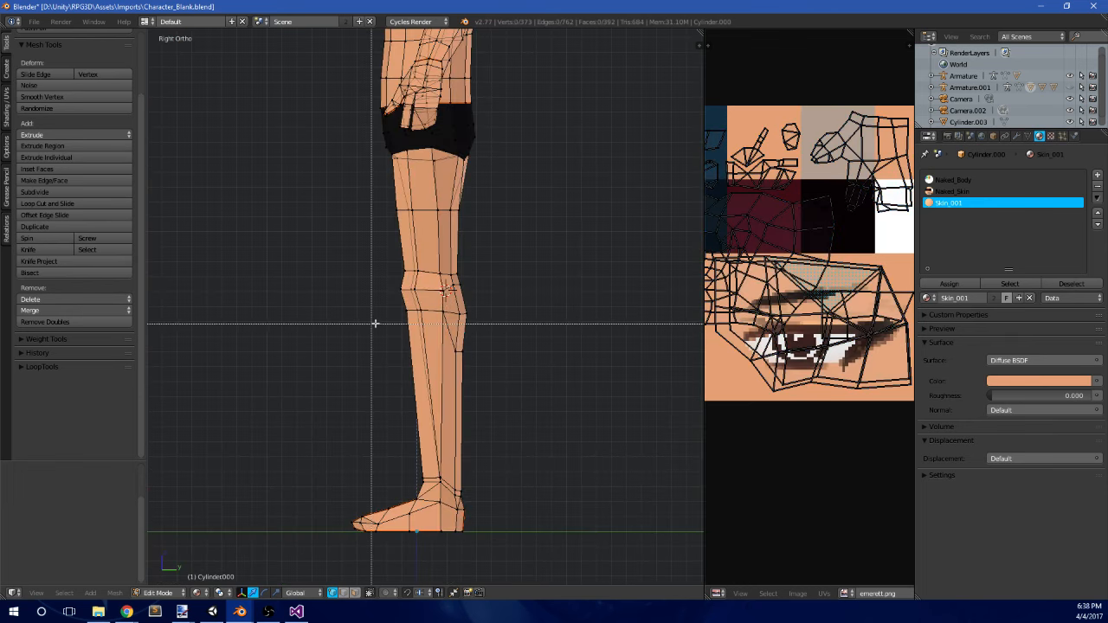
drag(373, 322, 524, 256)
scroll(456, 275, up, 3)
key(b)
drag(490, 416, 556, 364)
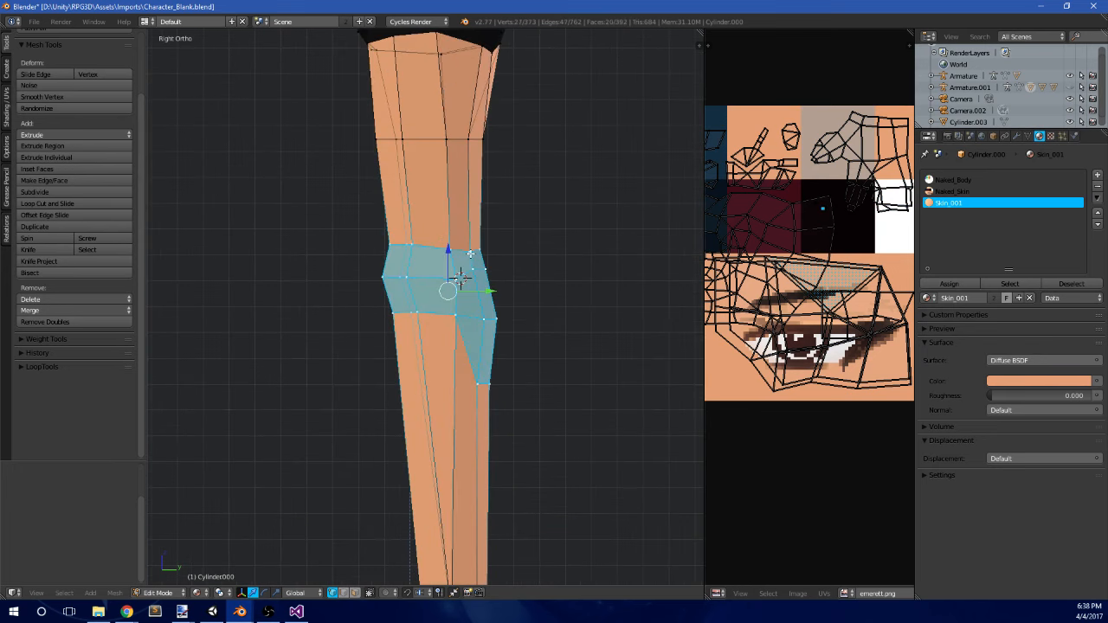
key(a)
key(b)
drag(474, 329, 510, 308)
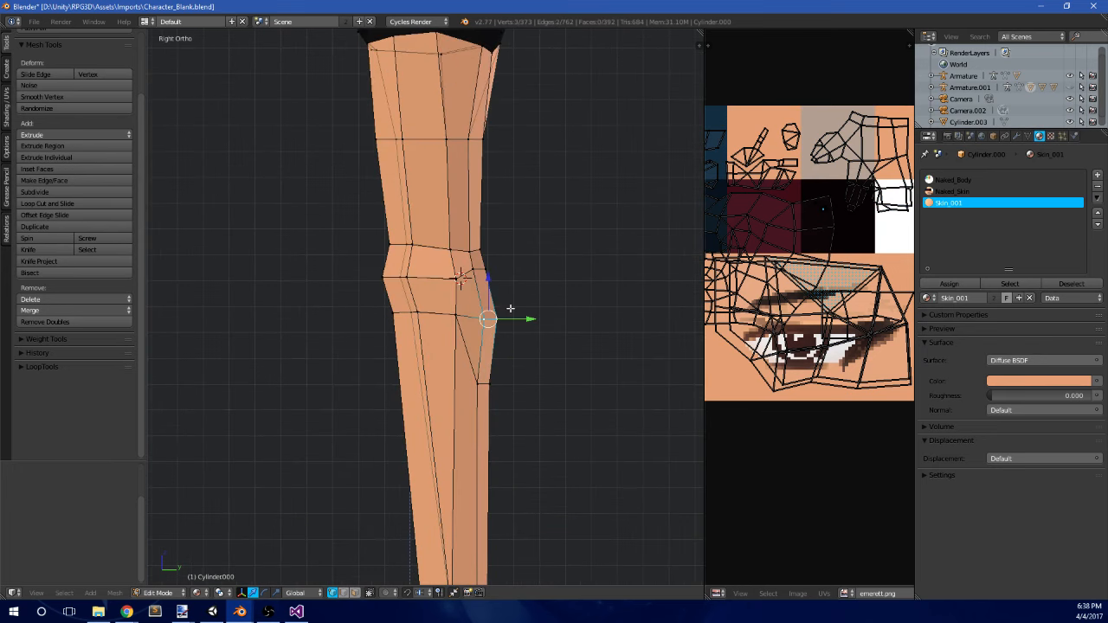
- Try moving the rear vertices just below the knee straight down the calf
key(alt+Tab)
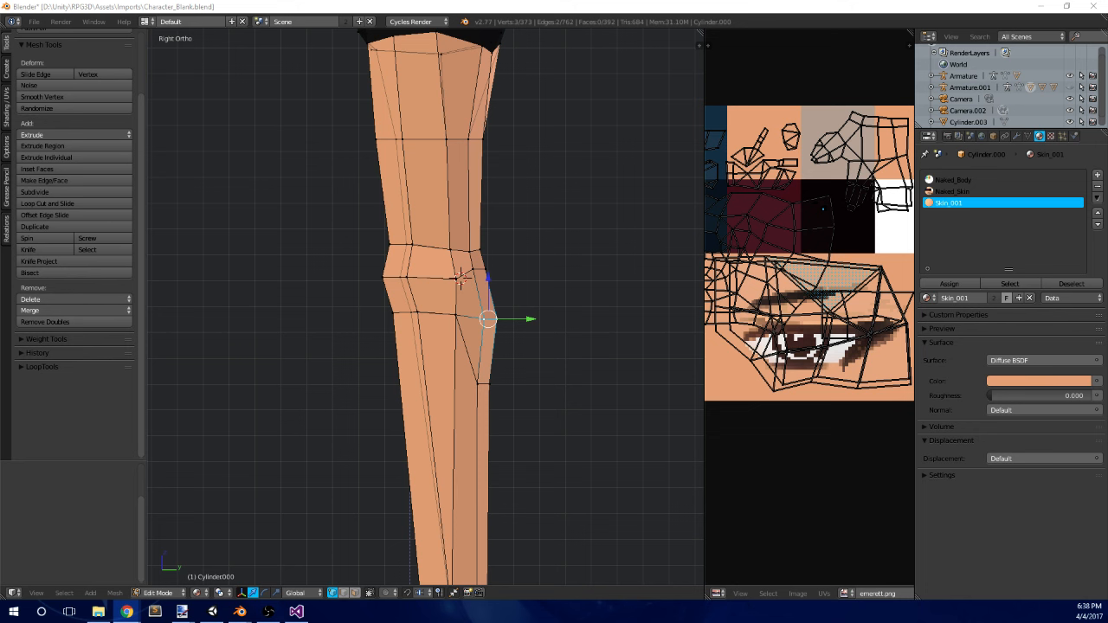
scroll(331, 349, down, 3)
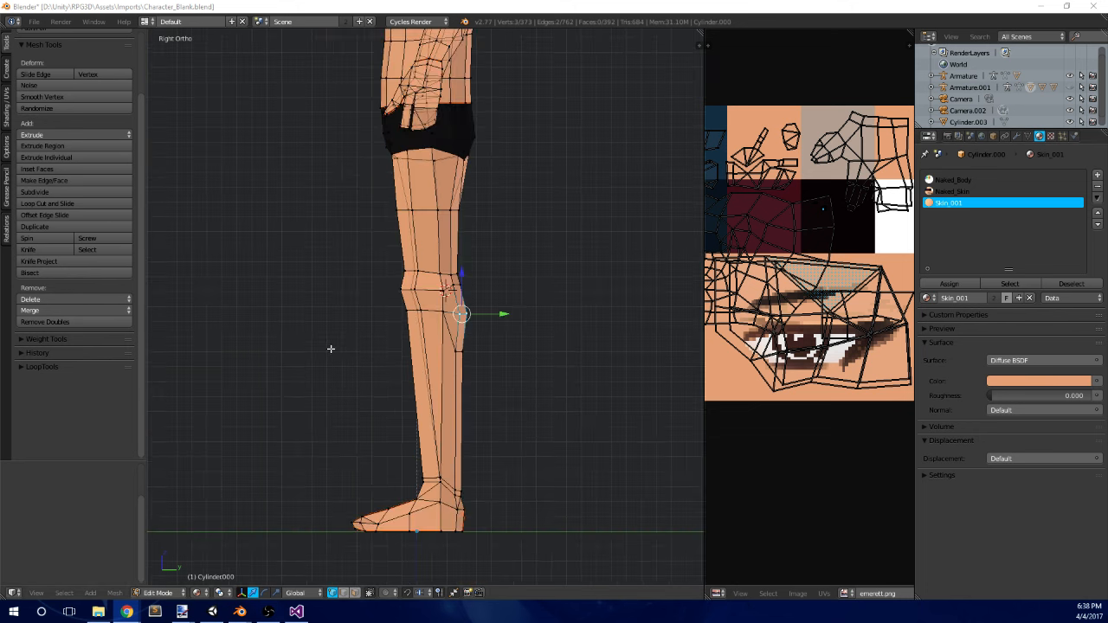
middle_drag(442, 394, 480, 387)
key(KP_3)
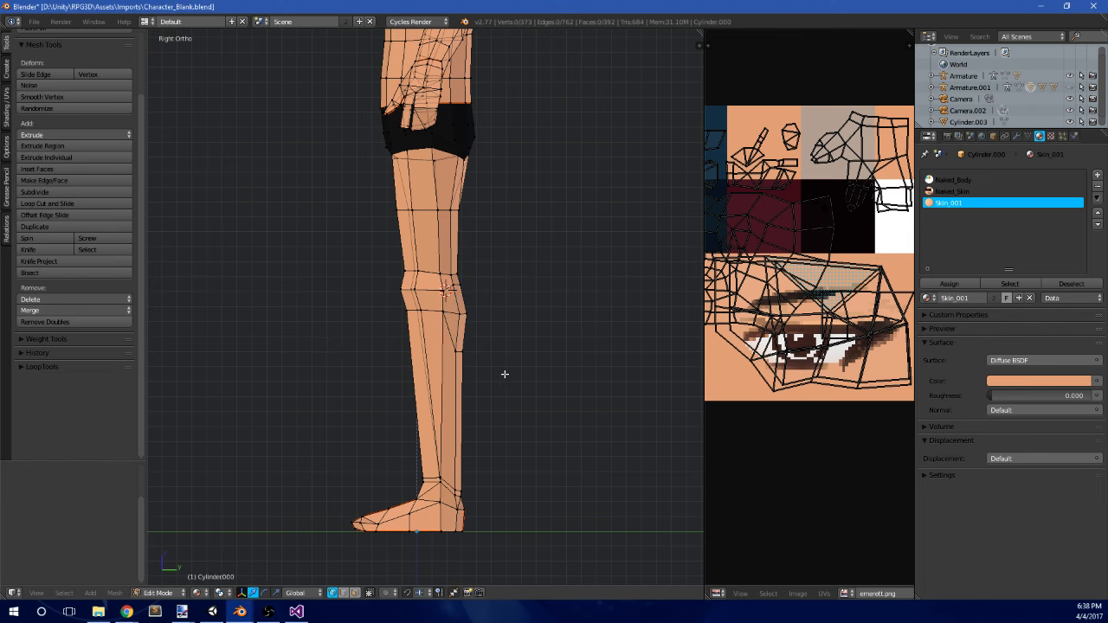
right_click(456, 339)
key(g)
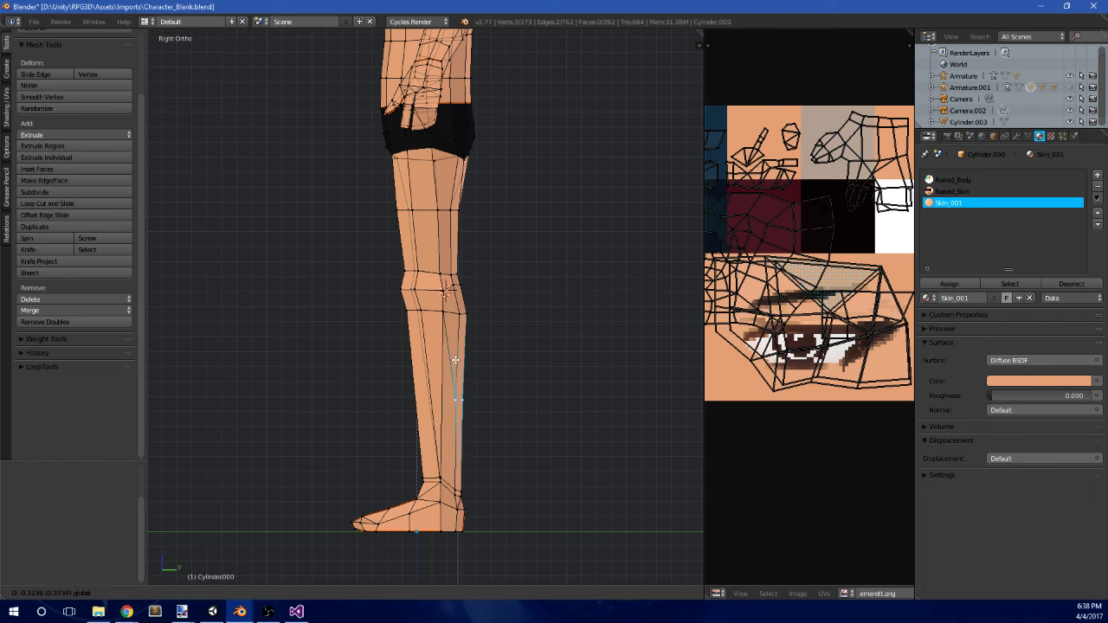
click(450, 364)
scroll(450, 364, up, 1)
key(a)
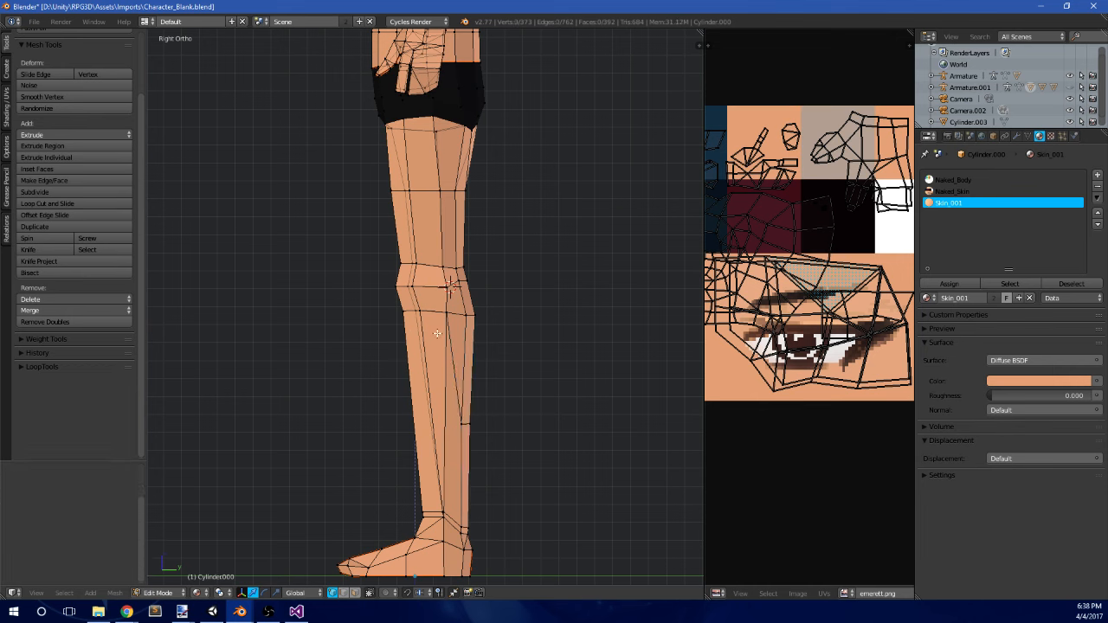
- Try lowering the back-of-knee vertices to mid-calf, and check the leg silhouette in object mode
key(b)
drag(461, 320, 475, 334)
key(g)
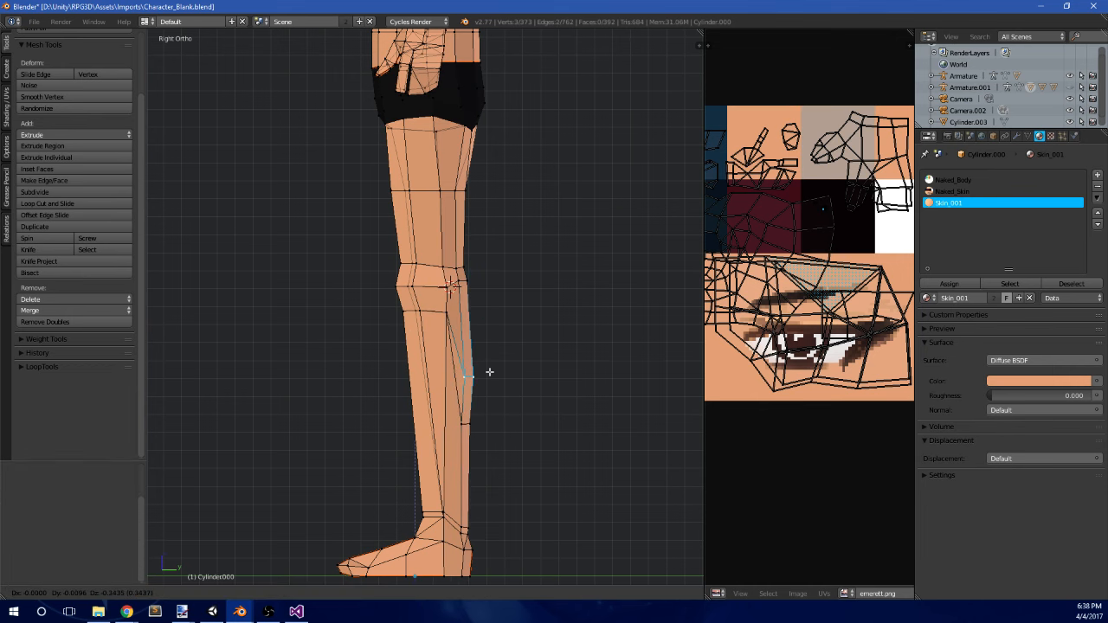
click(494, 370)
key(Tab)
scroll(501, 333, down, 4)
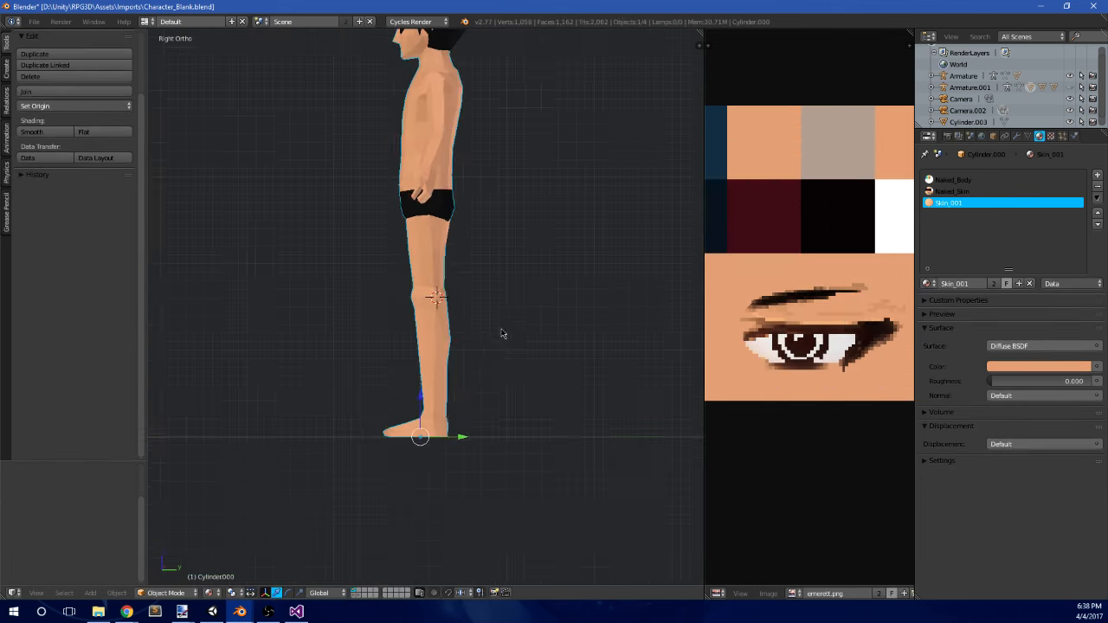
middle_drag(502, 333, 460, 314)
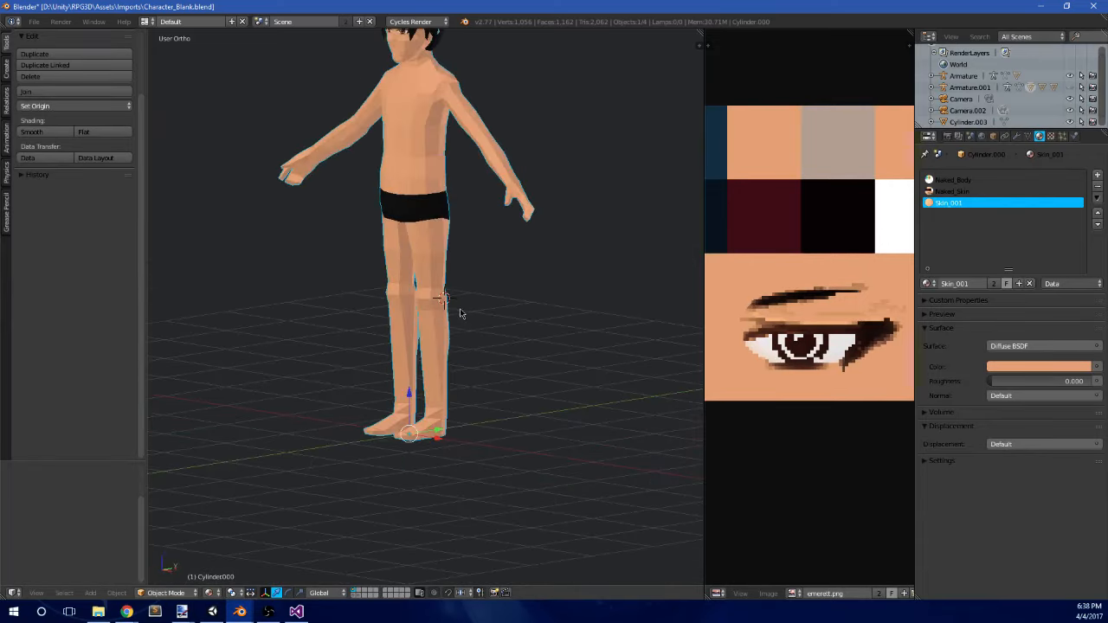
- Undo the recent knee and calf vertex edits and reopen the leg mesh for editing in the side view
key(KP_3)
key(Tab)
scroll(461, 310, up, 3)
scroll(502, 305, up, 3)
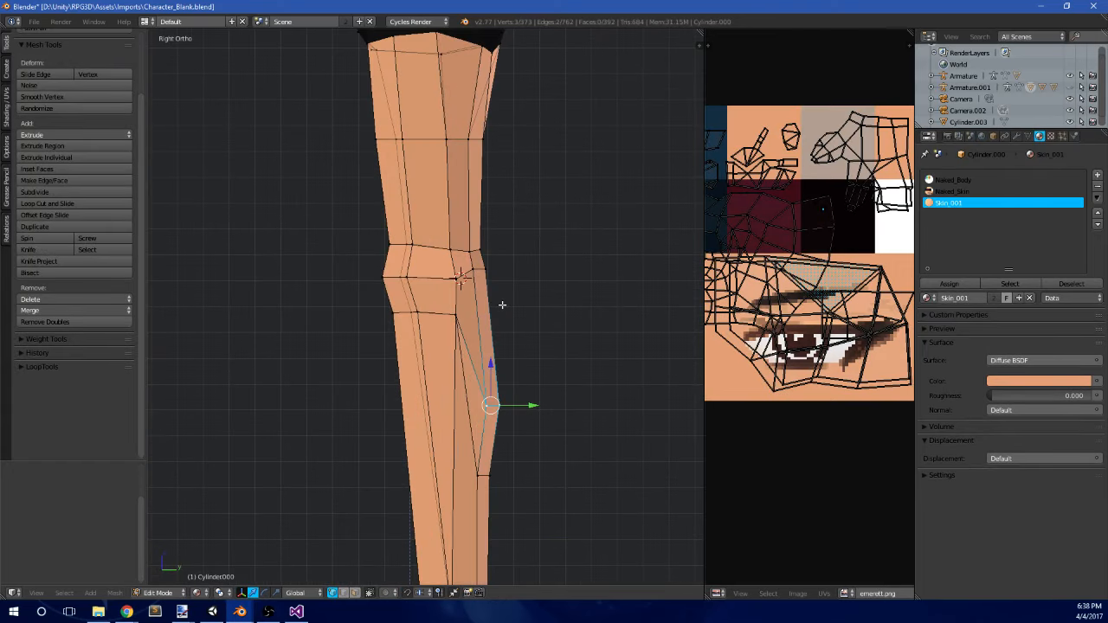
key(Tab)
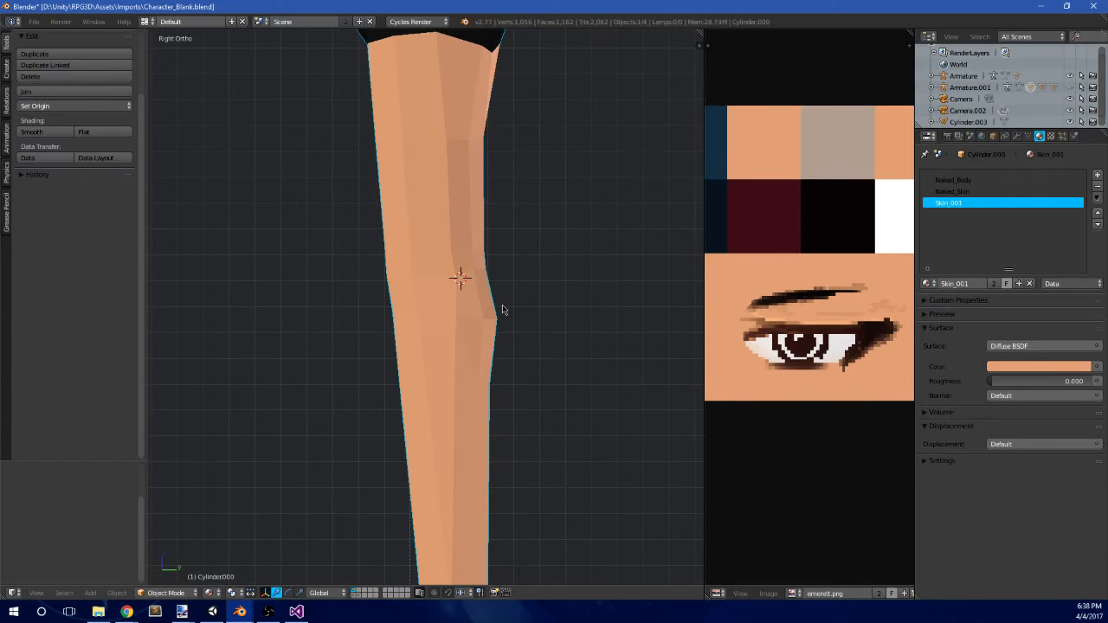
scroll(502, 309, down, 3)
key(Tab)
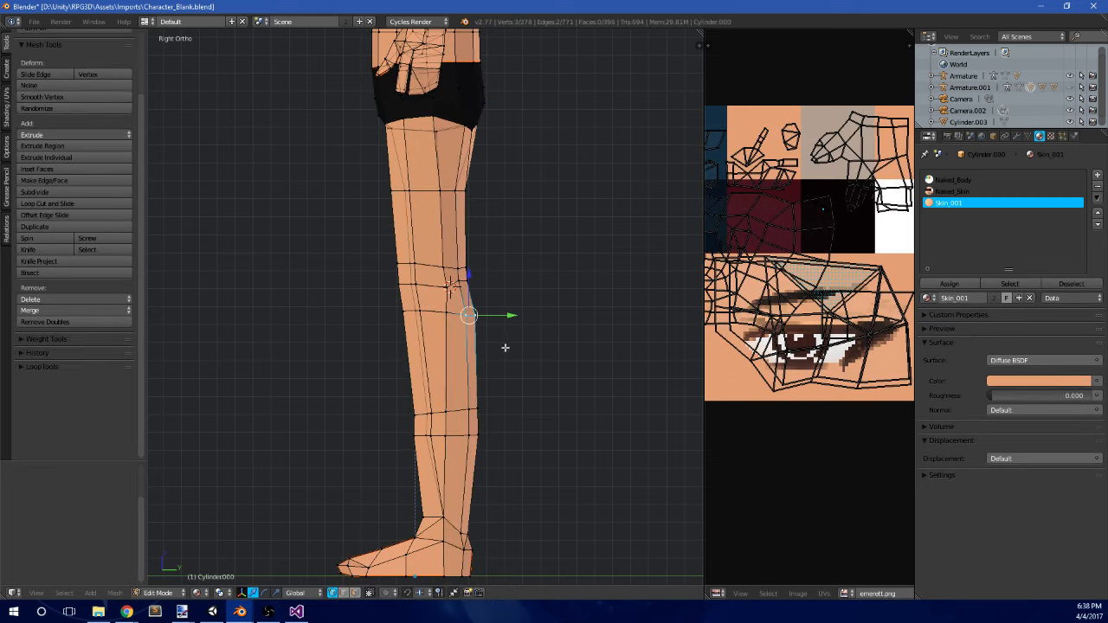
- Slide the upper of the two lower-calf edge loops up the leg to just below the knee
shift+scroll(529, 337, down, 1)
scroll(520, 360, up, 1)
key(a)
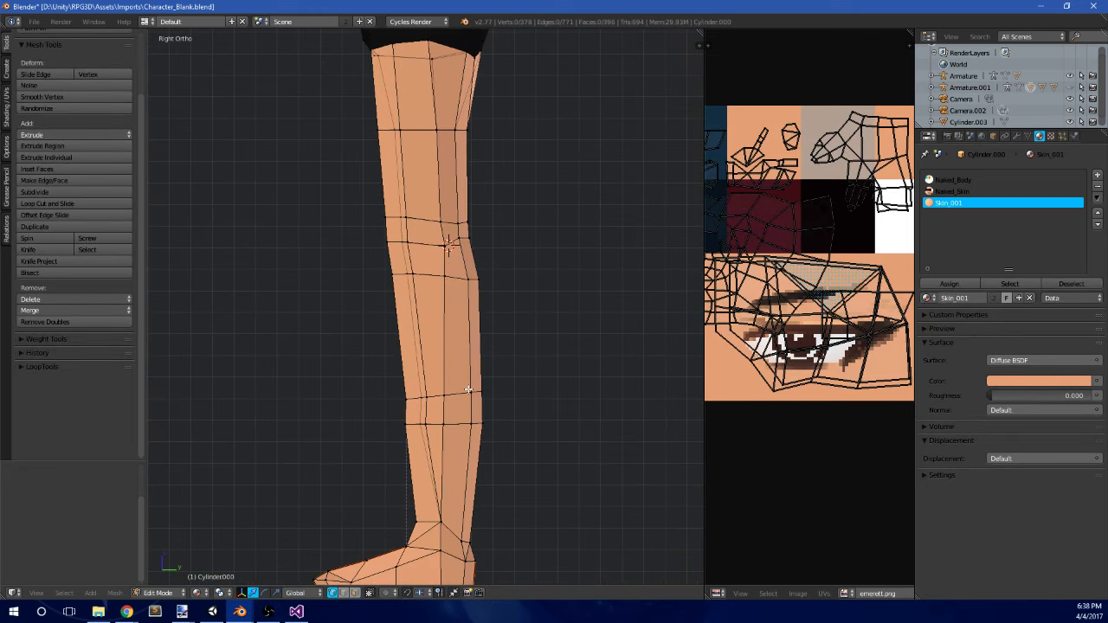
alt+right_click(469, 390)
key(a)
alt+right_click(459, 395)
key(a)
alt+right_click(464, 397)
key(g)
key(g)
click(456, 284)
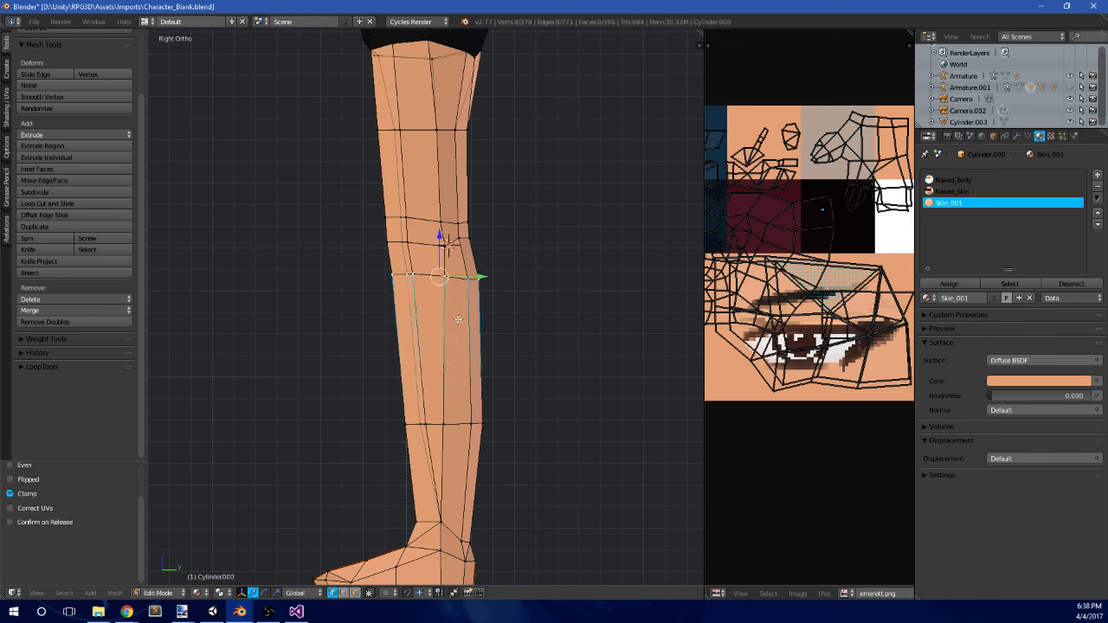
- Slide the remaining lower-calf edge loop down to just above the ankle
key(a)
alt+right_click(455, 423)
key(g)
key(g)
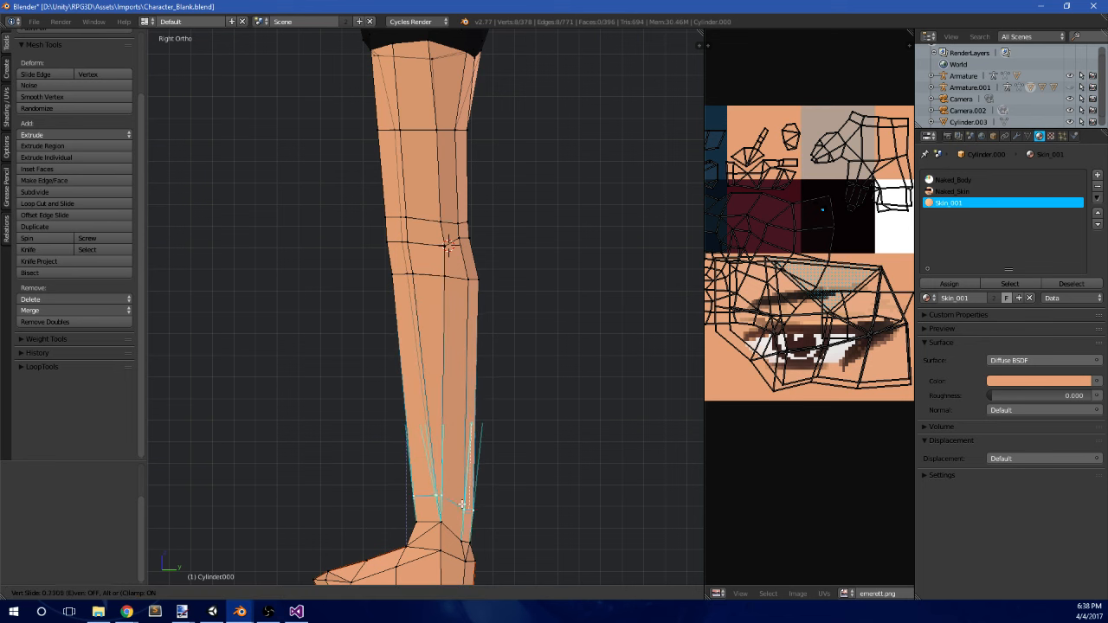
click(462, 517)
key(a)
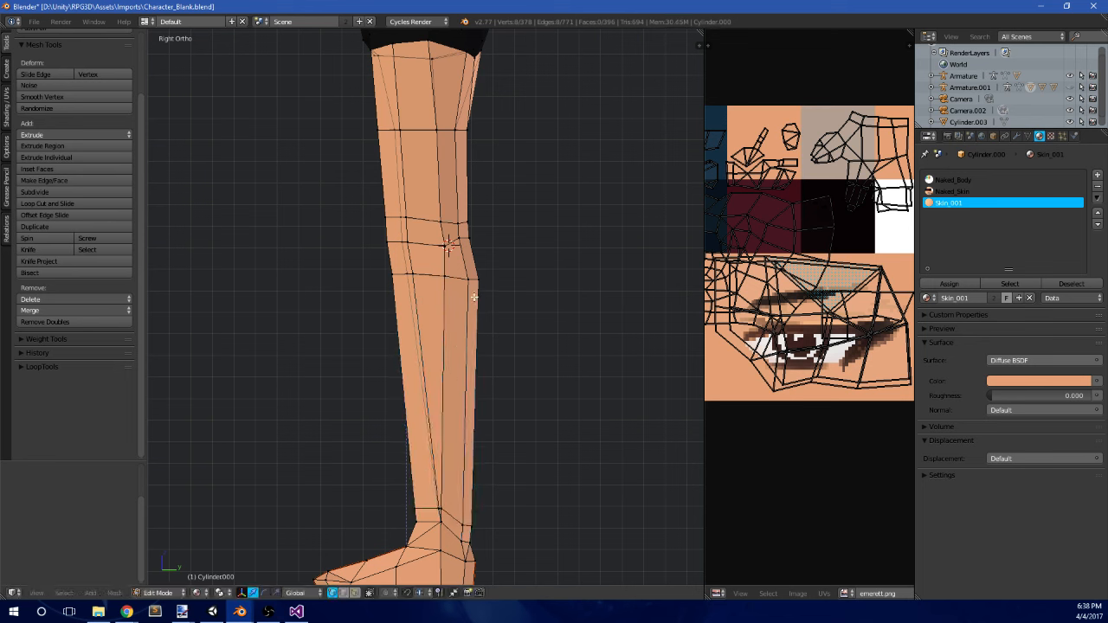
- Add a loop cut around the middle of the calf, between the knee and the ankle
key(ctrl+r)
click(420, 362)
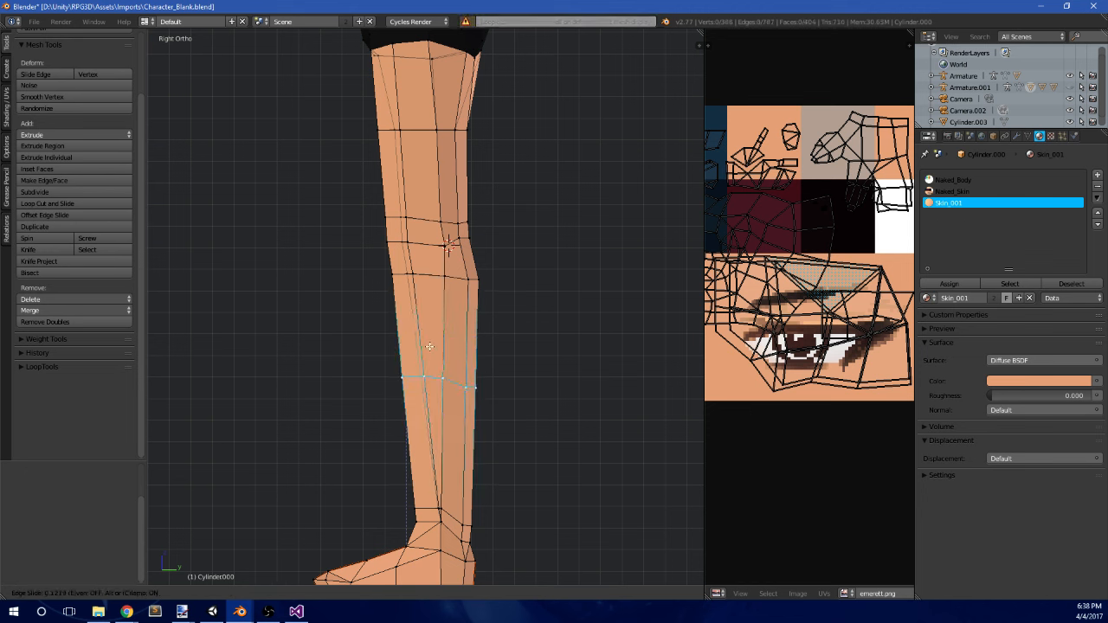
click(429, 346)
- Pull the rear vertices of the mid-calf loop backward and upward to bulge the calf muscle
key(a)
key(b)
drag(457, 415, 491, 373)
key(g)
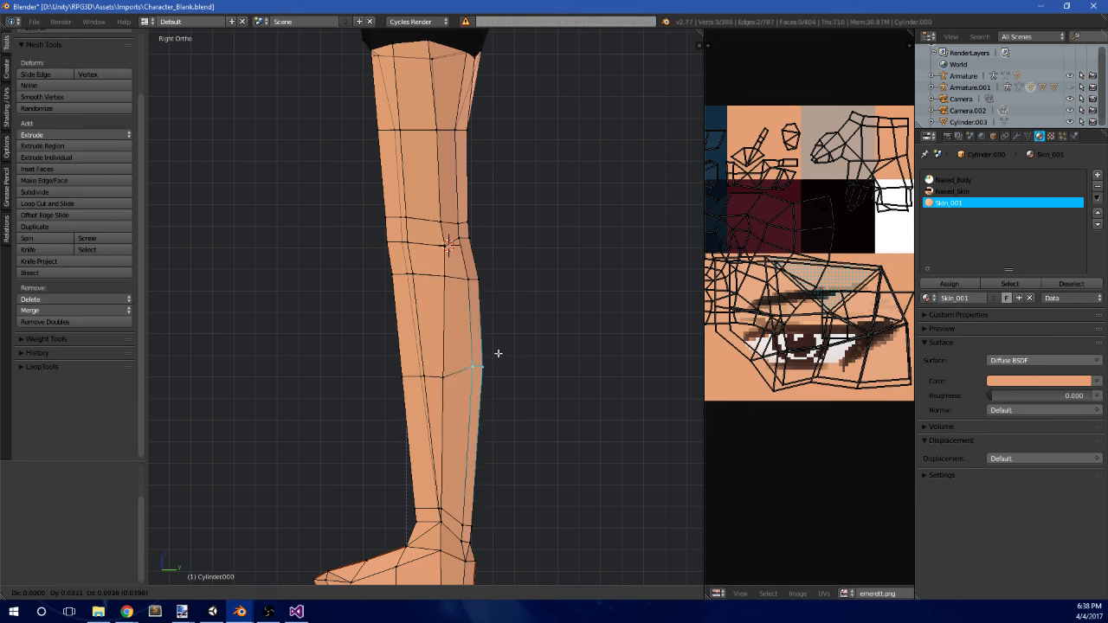
click(491, 363)
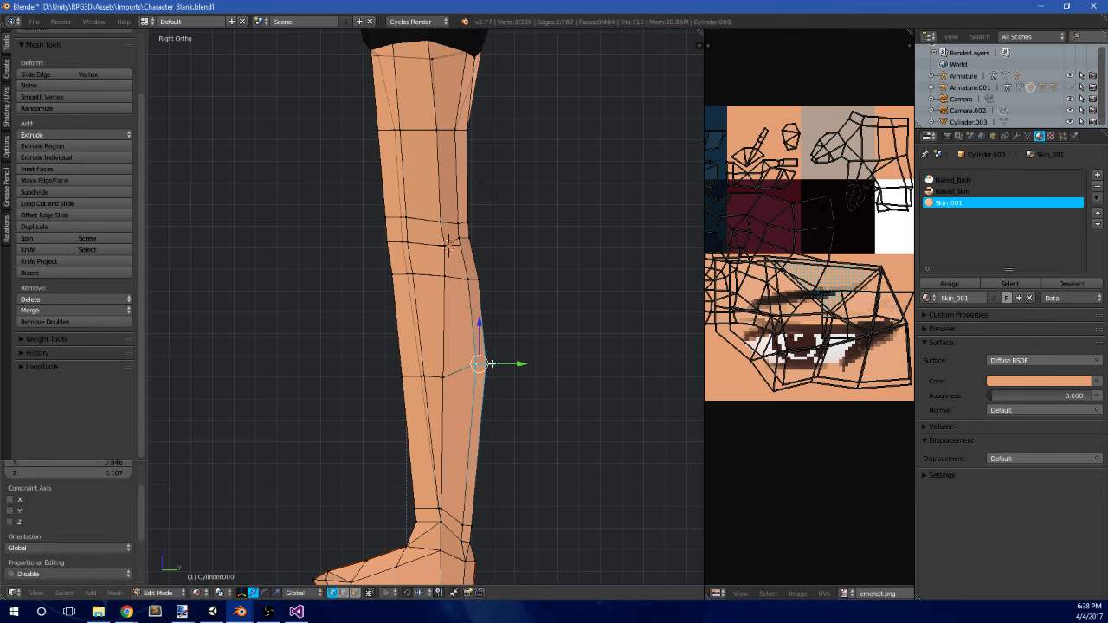
key(a)
key(g)
click(479, 352)
- Inspect the reshaped legs from behind and from the front in object mode, switching briefly to Chrome
middle_drag(479, 352, 391, 429)
key(Tab)
scroll(401, 297, down, 4)
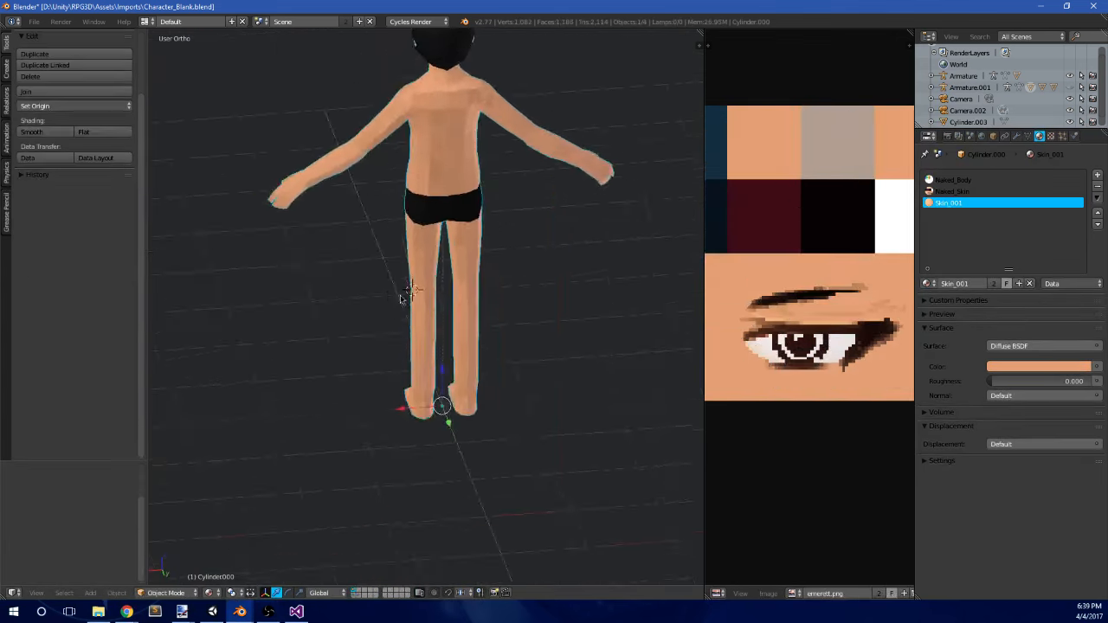
middle_drag(401, 297, 499, 272)
key(KP_1)
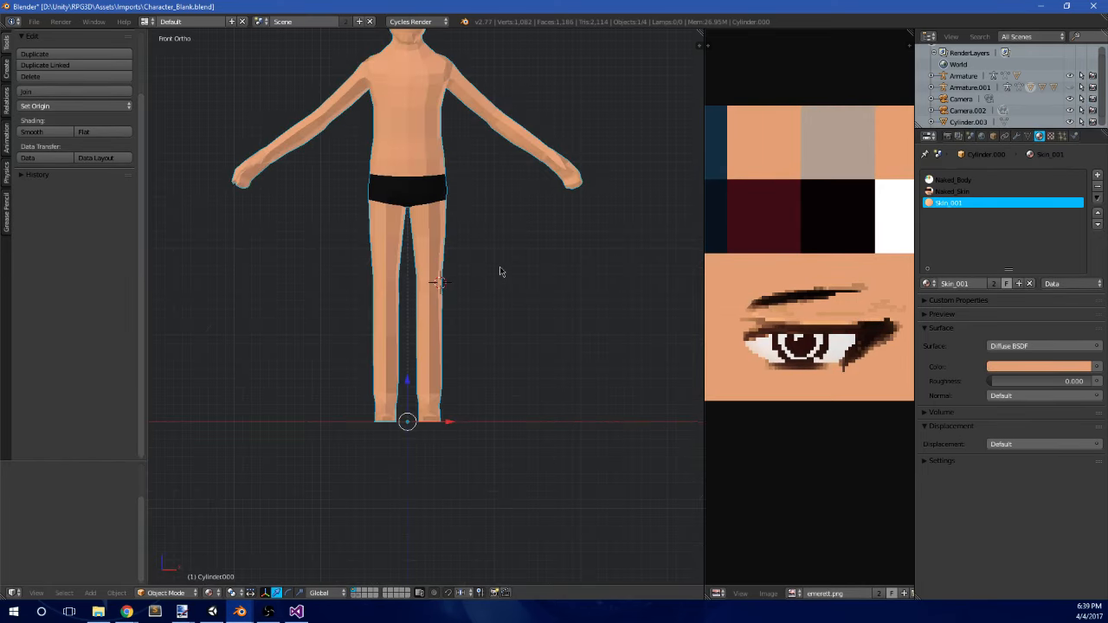
scroll(592, 277, up, 1)
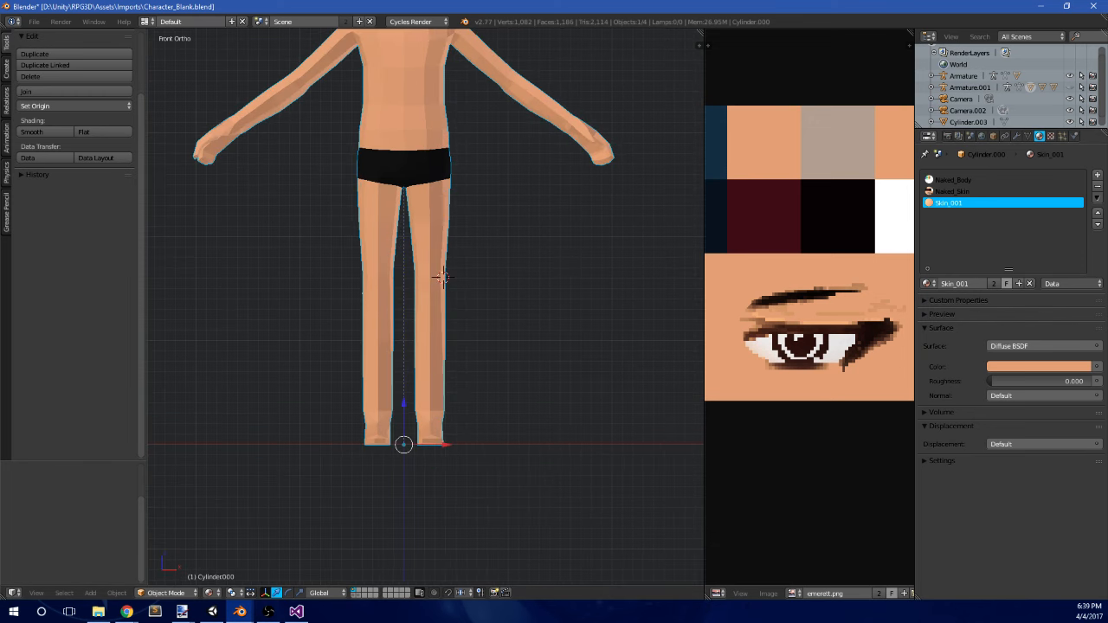
key(alt+Tab)
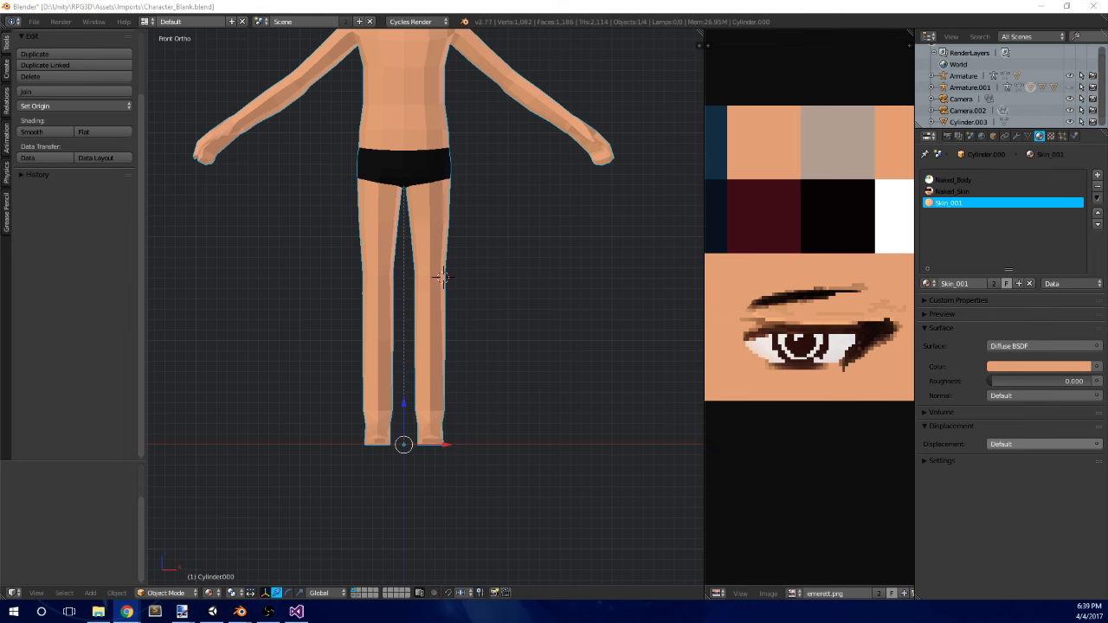
scroll(433, 198, up, 3)
- Select the two vertices at the front centre of the left knee and nudge them to shape the kneecap
key(Tab)
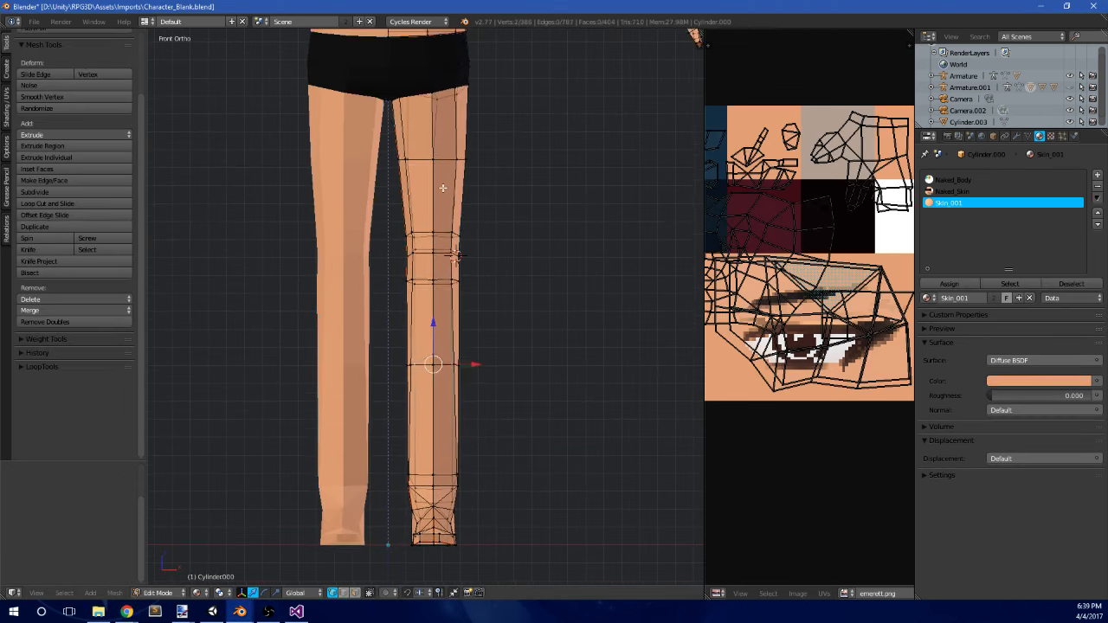
shift+middle_drag(442, 188, 453, 221)
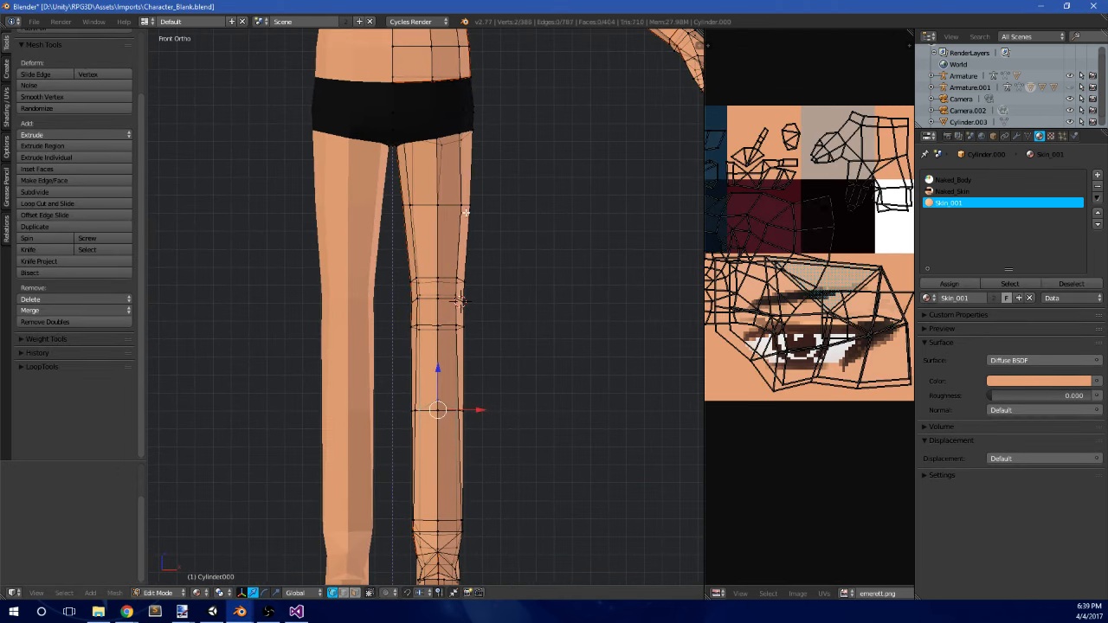
scroll(465, 212, up, 4)
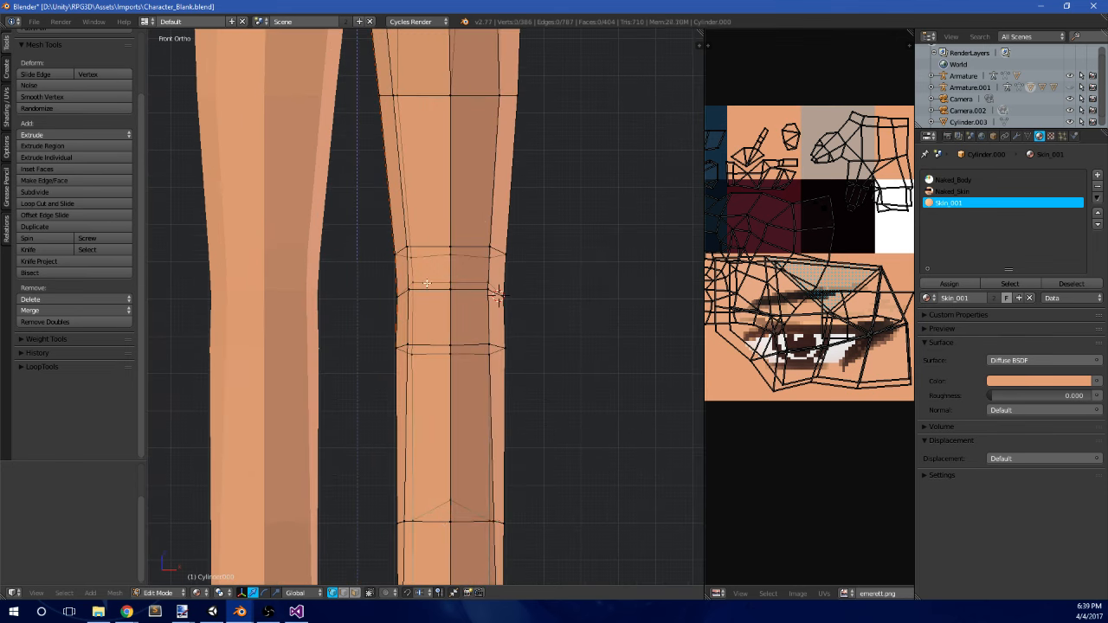
key(a)
key(a)
key(b)
drag(434, 306, 472, 240)
middle_drag(472, 246, 392, 312)
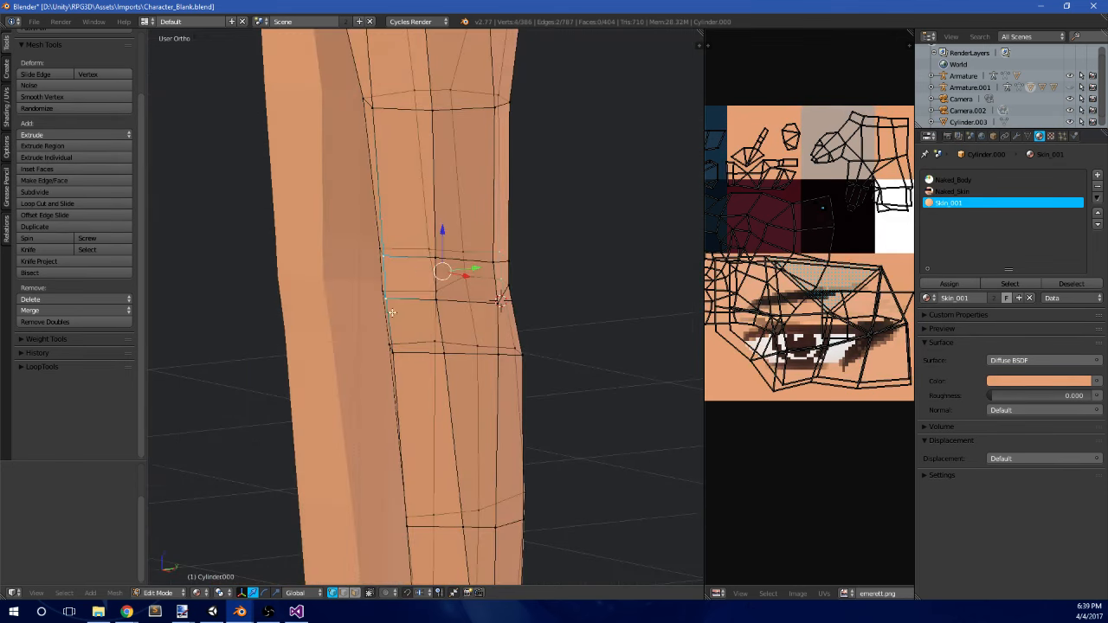
right_click(386, 301)
shift+right_click(384, 258)
middle_drag(386, 270, 419, 223)
drag(419, 221, 418, 209)
- Try repositioning the front kneecap edge in the side view, and undo the last two changes
key(Tab)
scroll(424, 212, down, 3)
middle_drag(473, 230, 431, 262)
key(Tab)
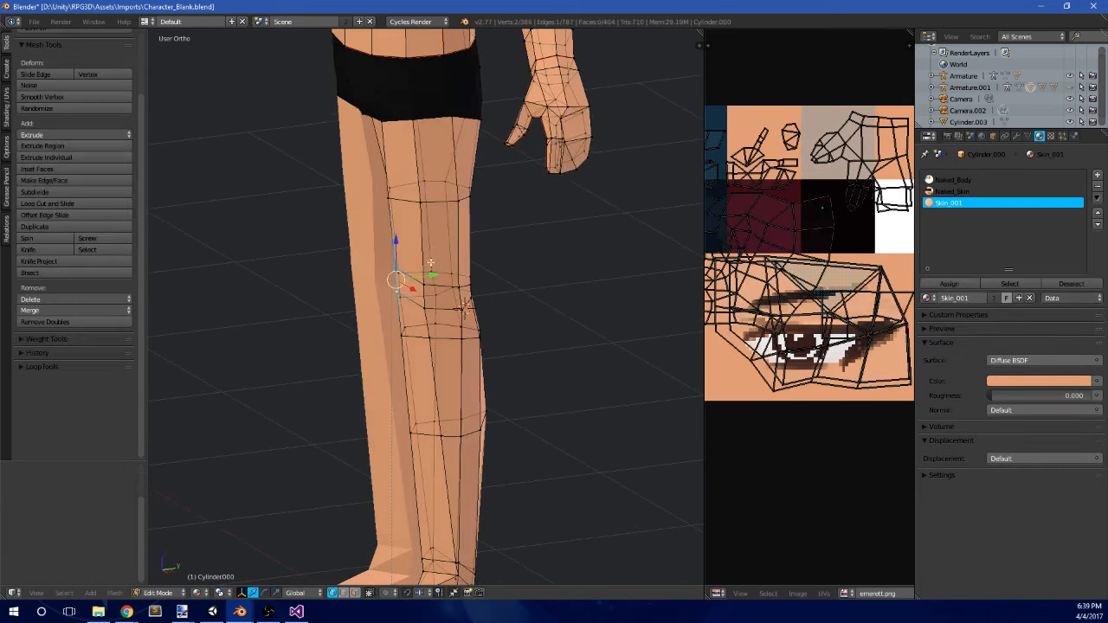
key(KP_3)
scroll(431, 262, up, 2)
key(g)
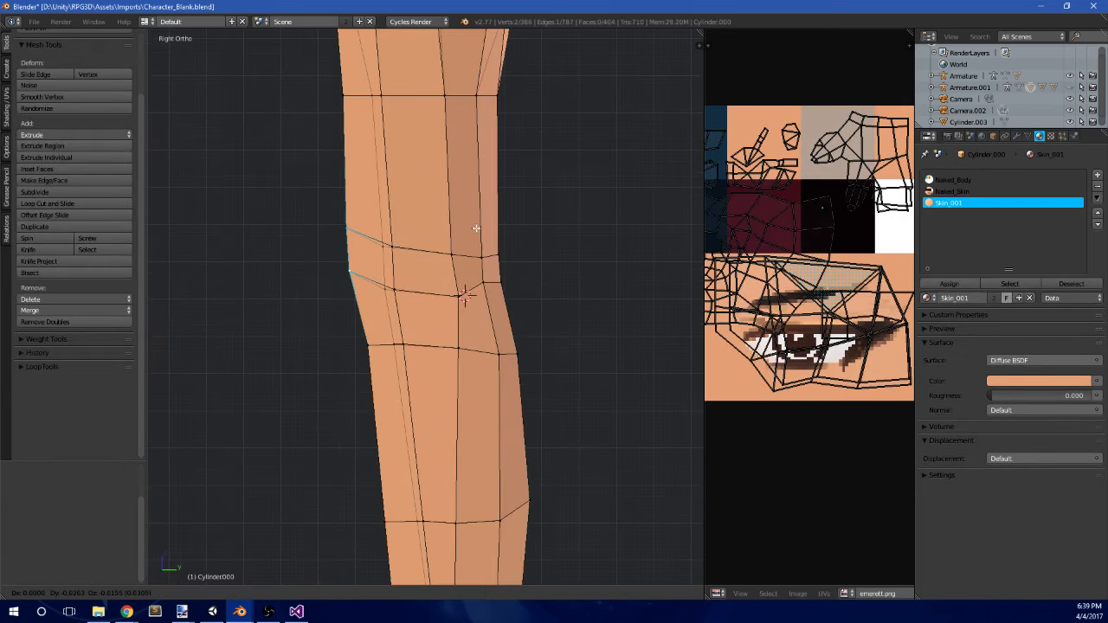
click(476, 229)
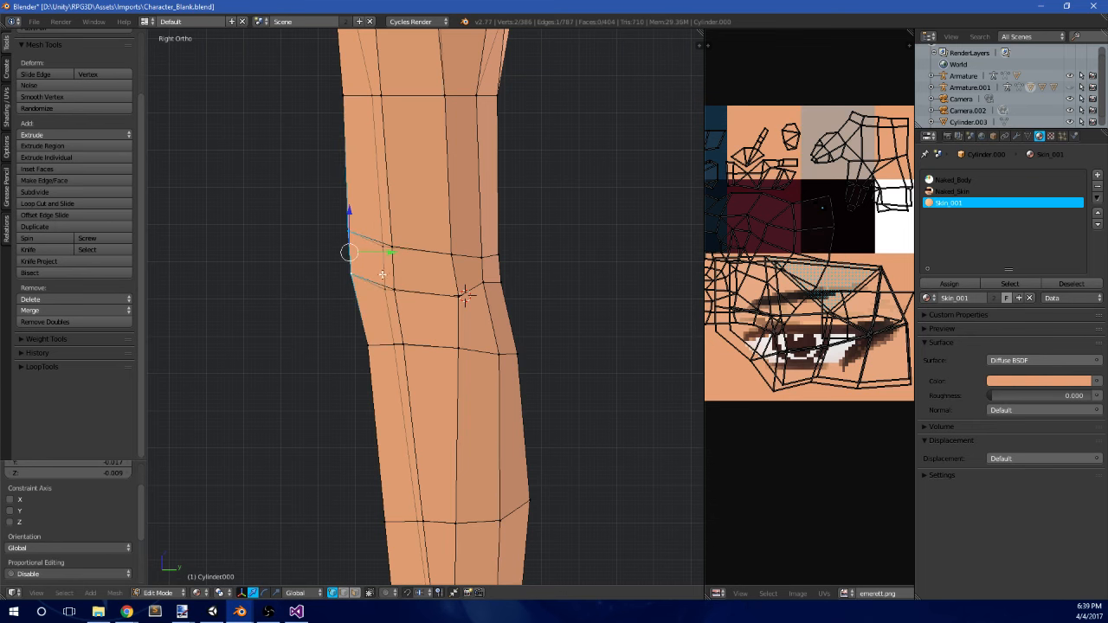
key(ctrl+z)
key(ctrl+z)
- Select the lower front knee vertices and review the full body's profile from the side in object mode
key(a)
key(b)
drag(334, 275, 386, 267)
key(Tab)
scroll(415, 266, down, 6)
middle_drag(433, 262, 365, 259)
scroll(587, 268, down, 3)
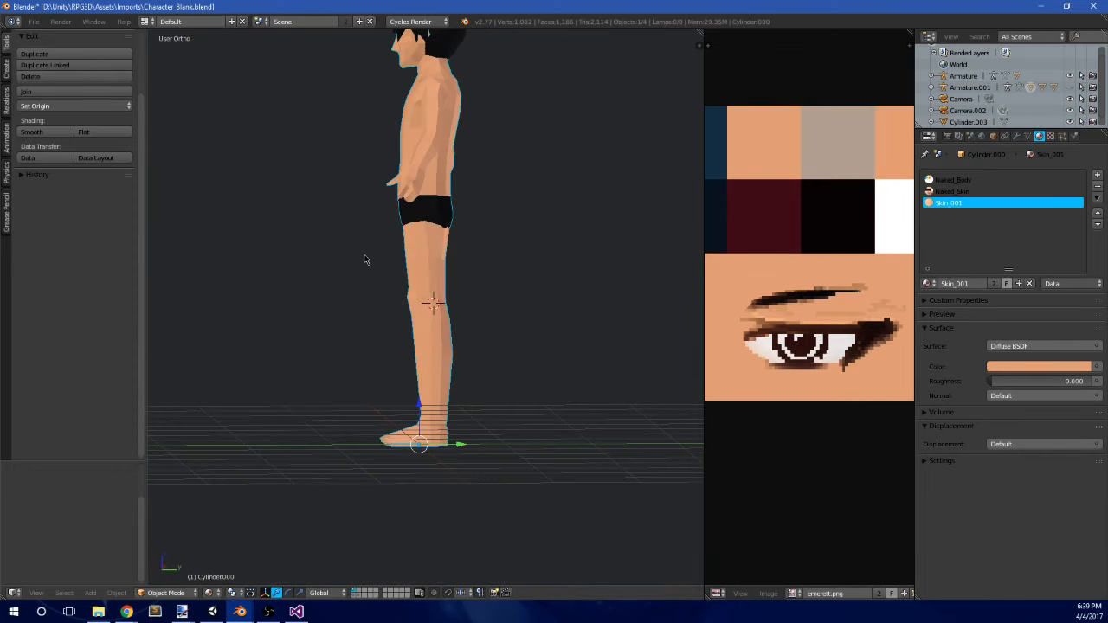
key(KP_3)
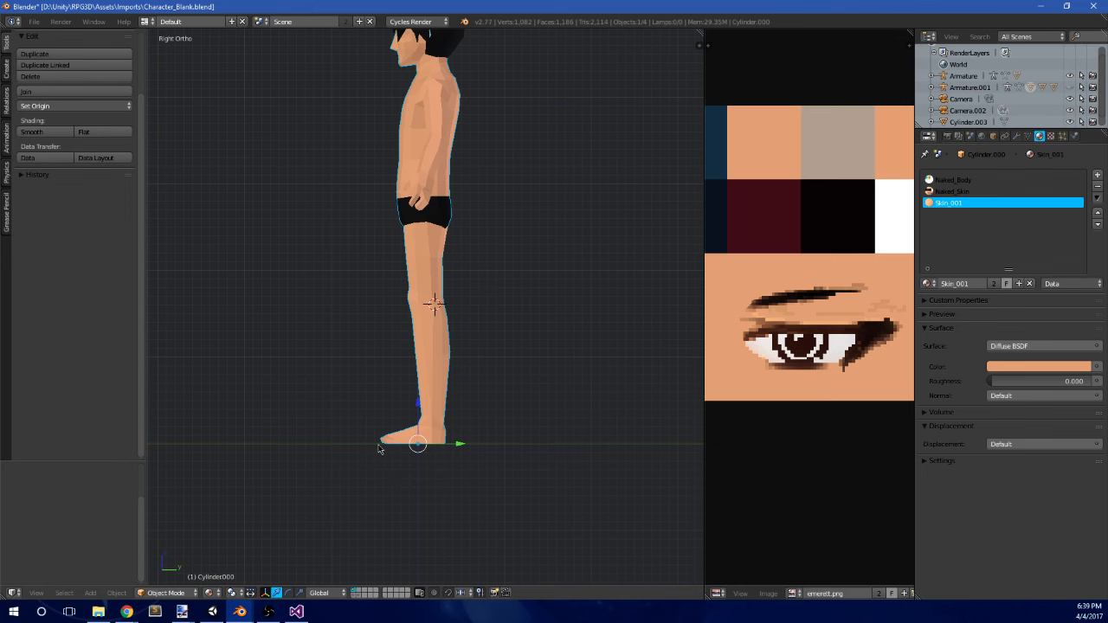
- Unhide all hidden objects and open the boot mesh around the lower legs for editing
key(alt+h)
middle_drag(442, 318, 506, 338)
scroll(502, 347, up, 1)
right_click(427, 400)
key(Tab)
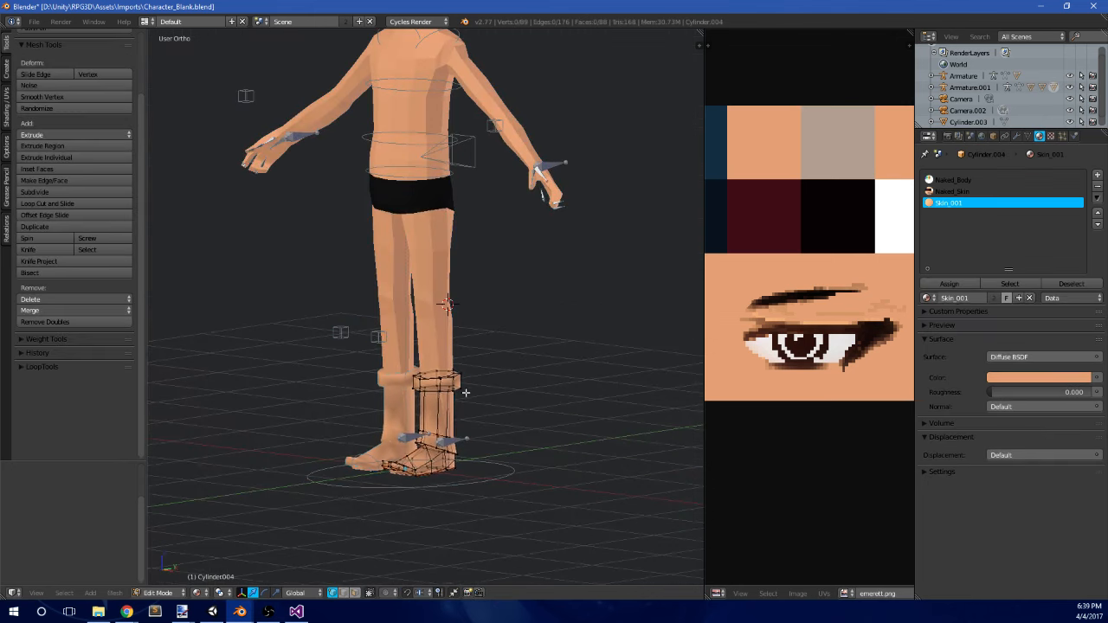
- Assign the Naked_Body material to the whole boot mesh and leave edit mode
key(a)
shift+middle_drag(466, 393, 437, 353)
scroll(814, 298, down, 2)
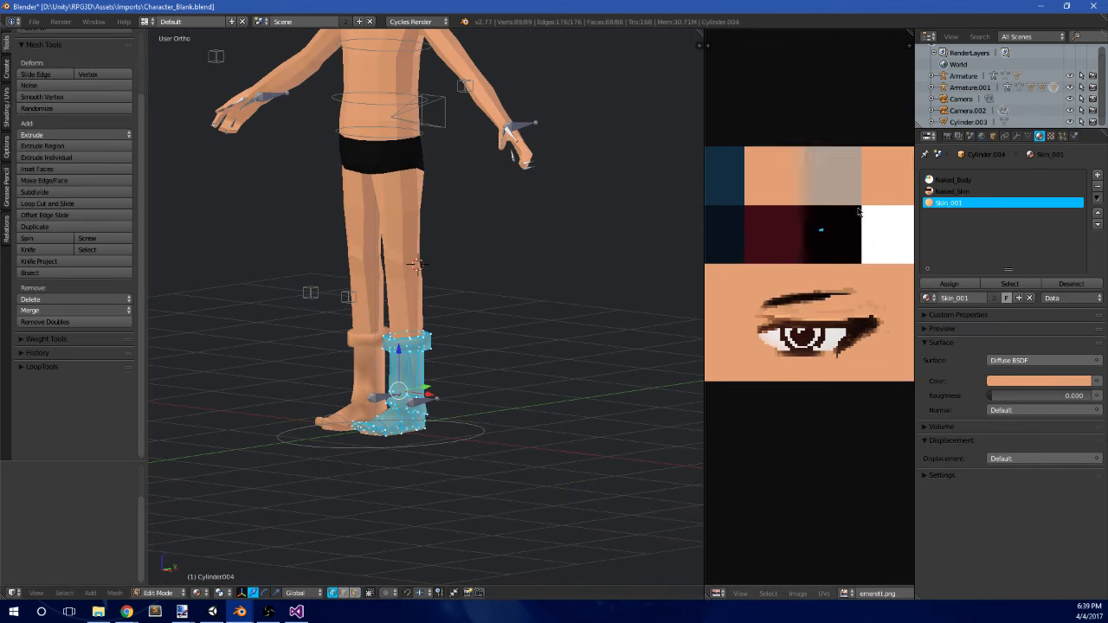
click(971, 191)
click(976, 180)
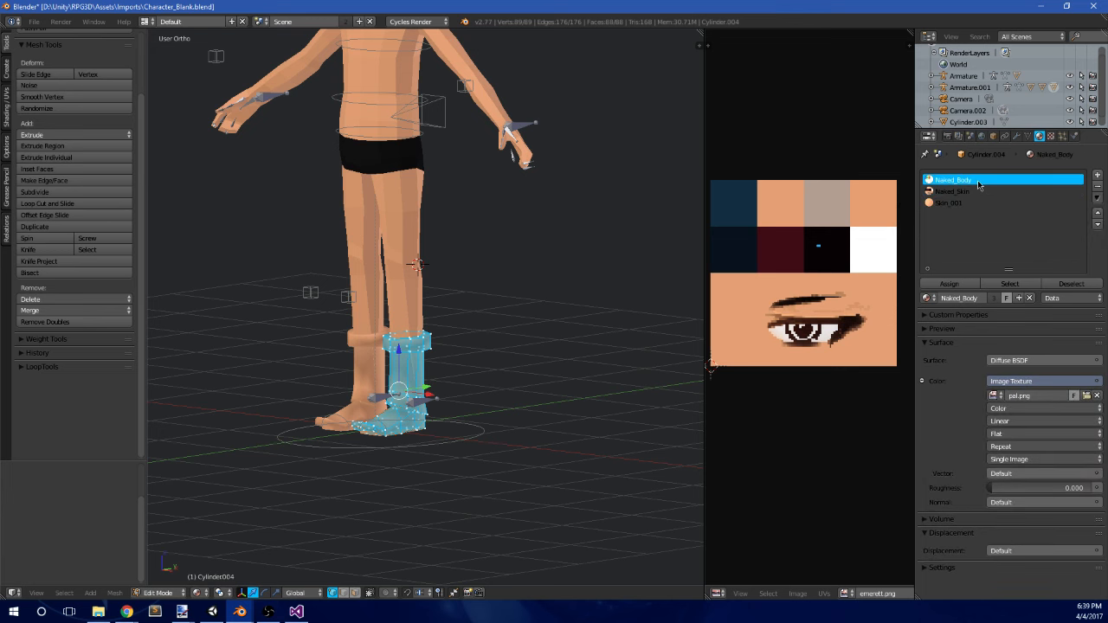
click(950, 284)
key(Tab)
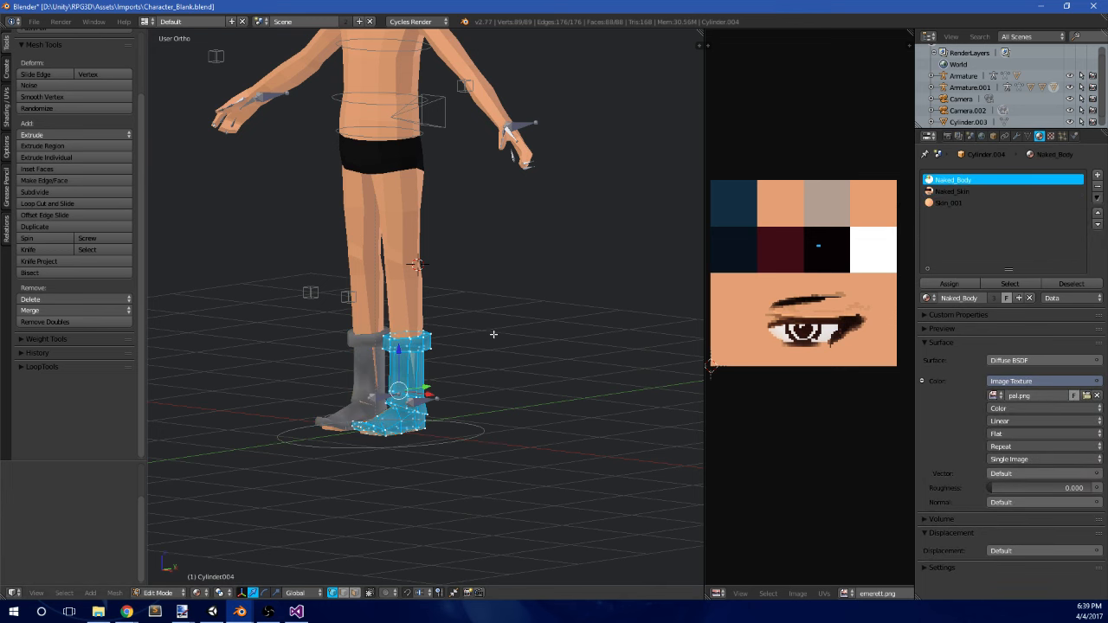
- Put the armature in pose mode and move the left foot IK bone in side view to test the knee bend
middle_drag(493, 332, 417, 356)
right_click(440, 411)
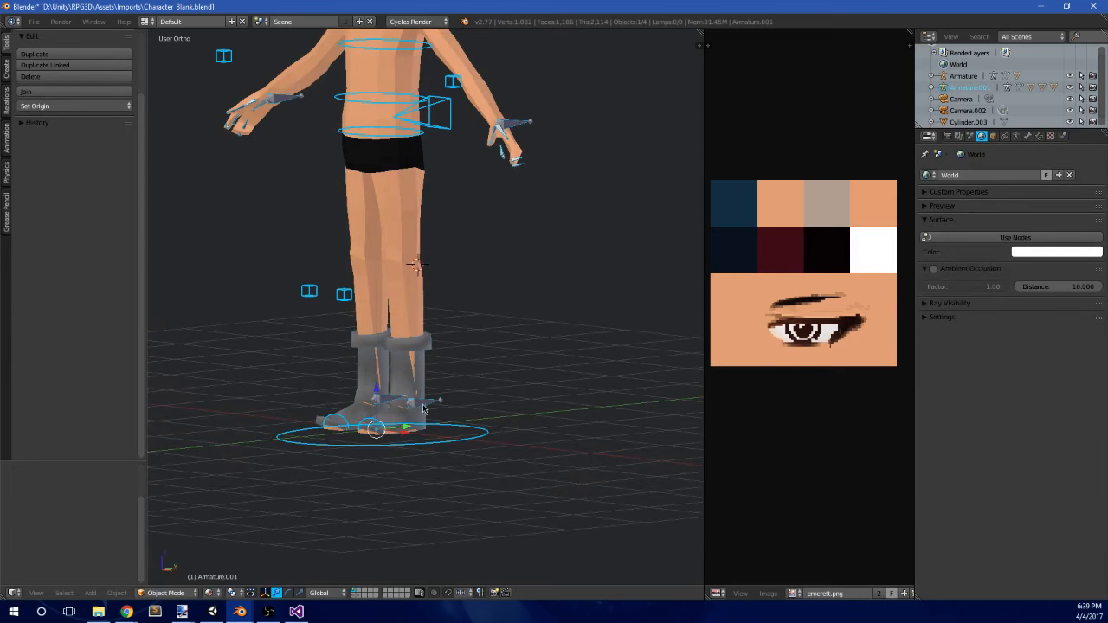
click(179, 594)
click(165, 553)
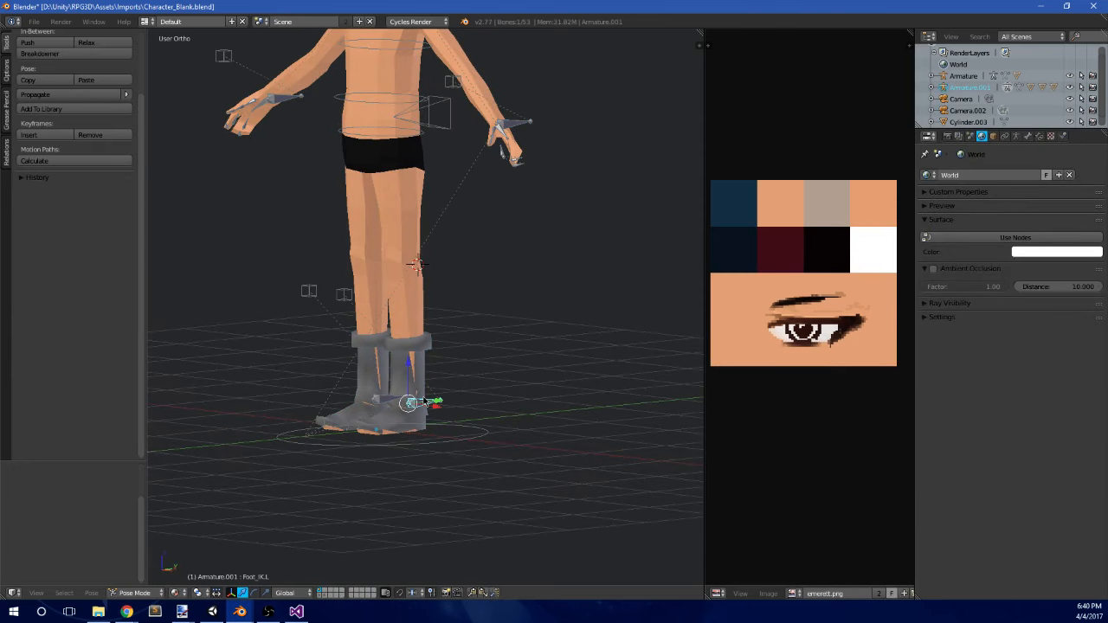
key(KP_3)
key(g)
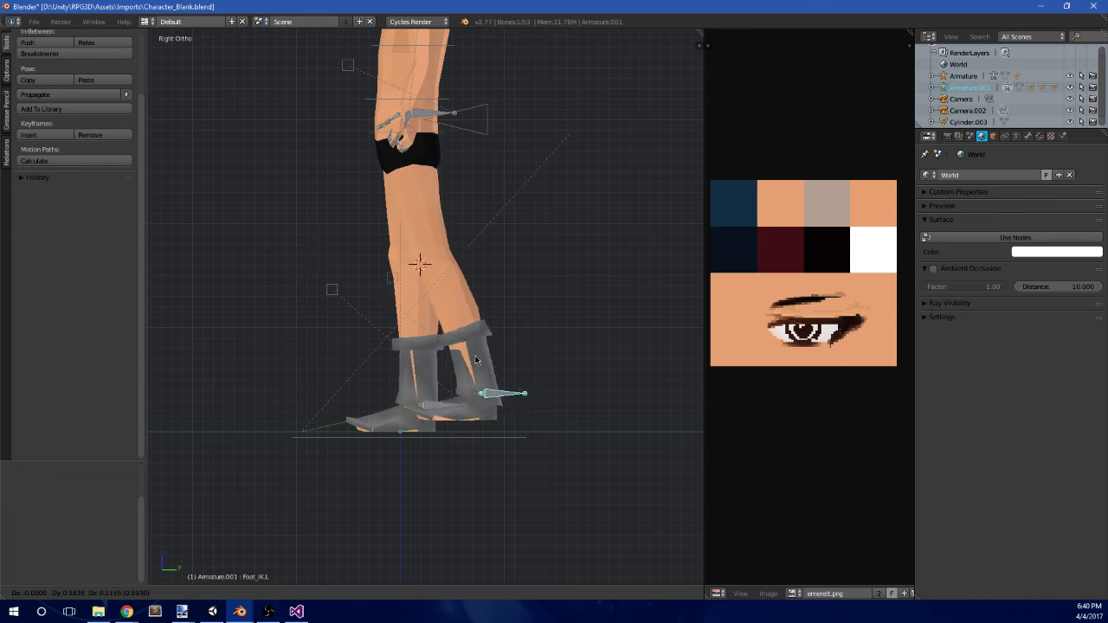
click(392, 342)
- Try moving the left foot IK bone out to the side, inspect the leg deformation, and undo the foot moves
middle_drag(347, 212, 468, 250)
key(g)
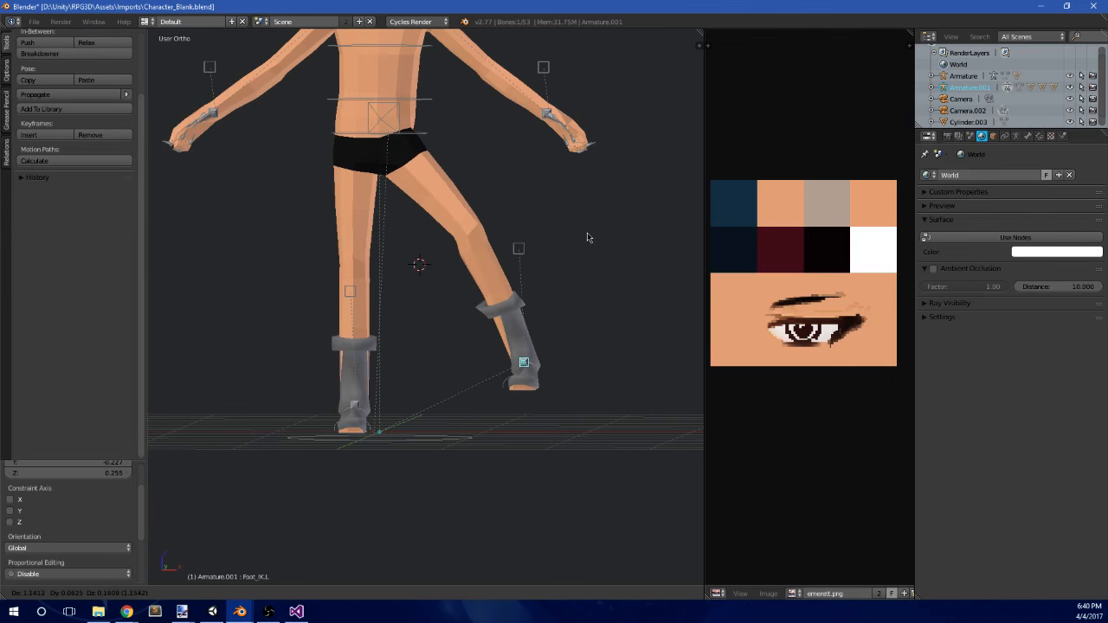
click(542, 225)
scroll(542, 226, down, 3)
mouse_move(542, 227)
middle_down()
mouse_move(563, 246)
mouse_move(628, 243)
mouse_move(541, 247)
middle_up()
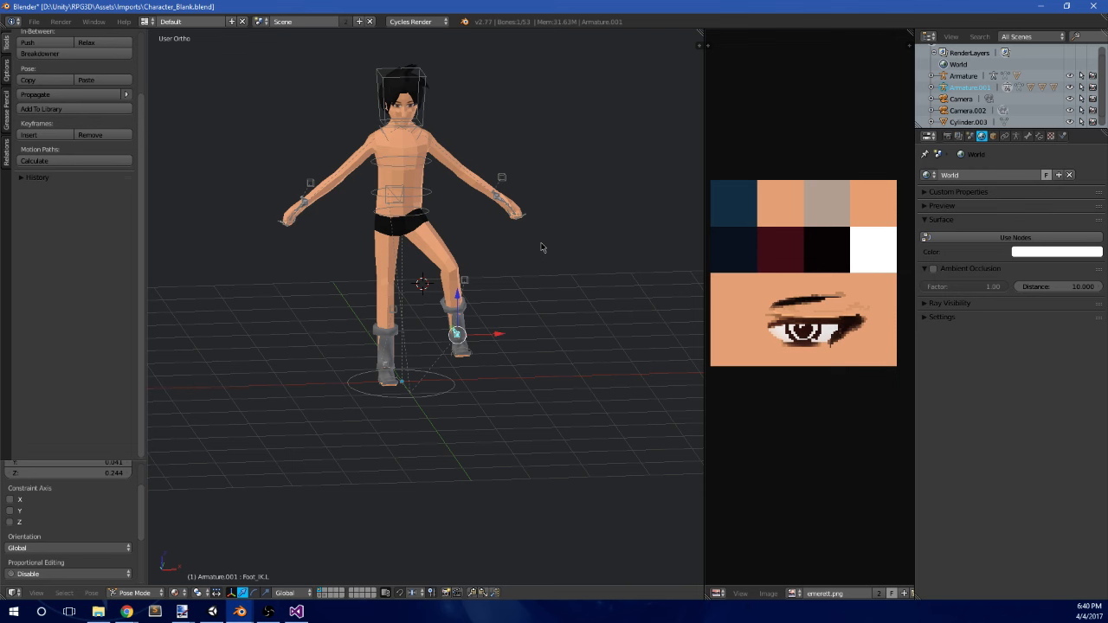
scroll(541, 248, up, 4)
middle_drag(542, 245, 522, 277)
scroll(403, 244, down, 3)
key(ctrl+z)
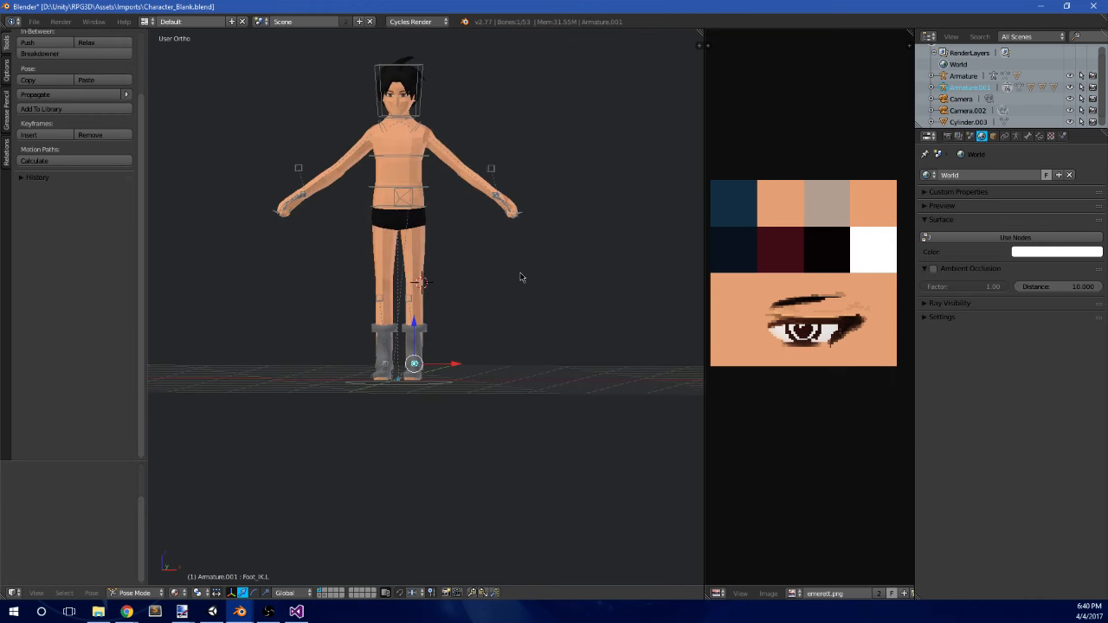
scroll(521, 277, up, 2)
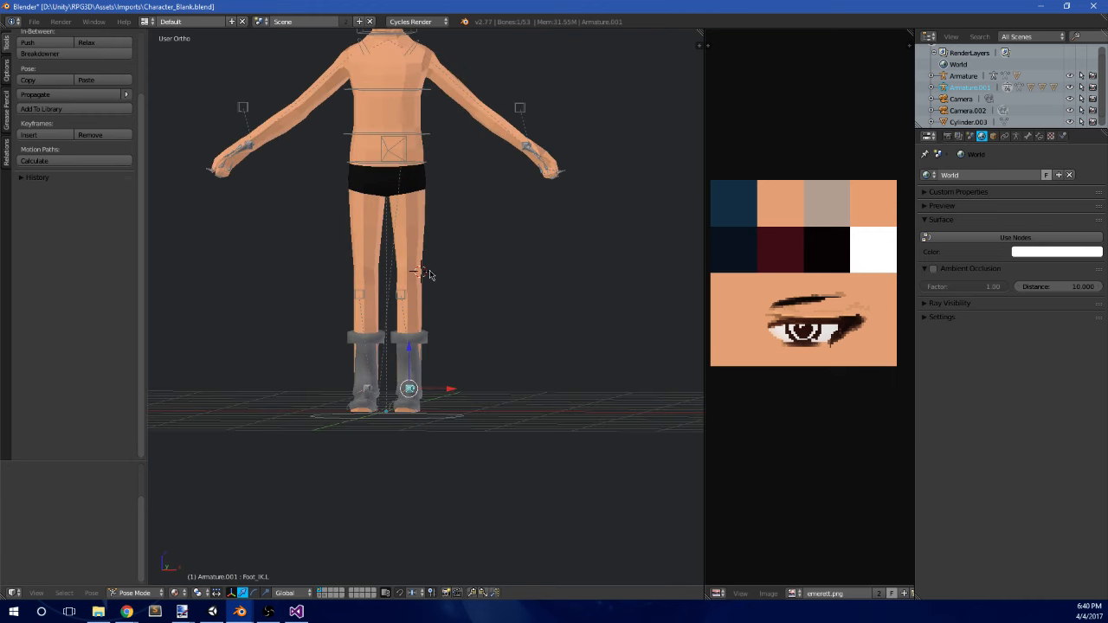
middle_drag(428, 275, 540, 261)
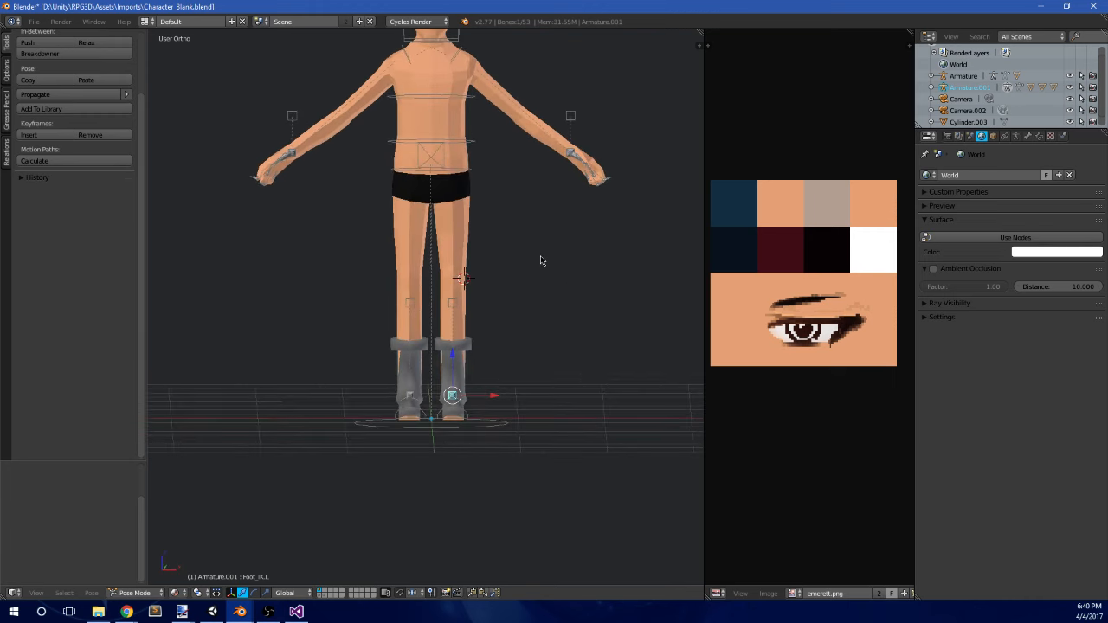
key(KP_1)
scroll(543, 251, up, 1)
scroll(572, 221, up, 1)
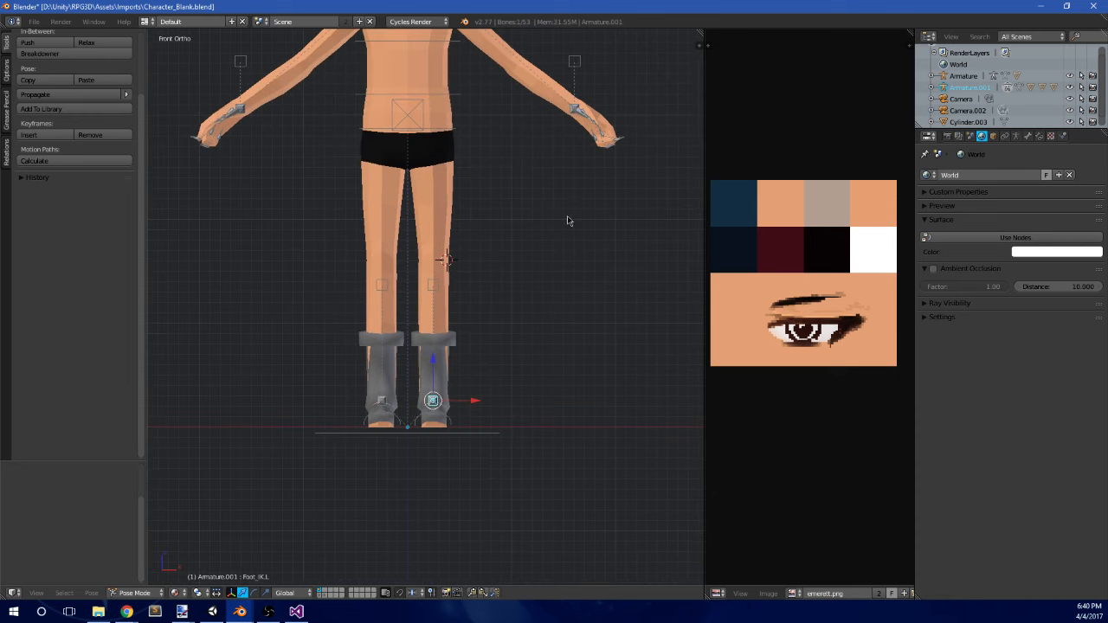
scroll(428, 278, up, 2)
key(Tab)
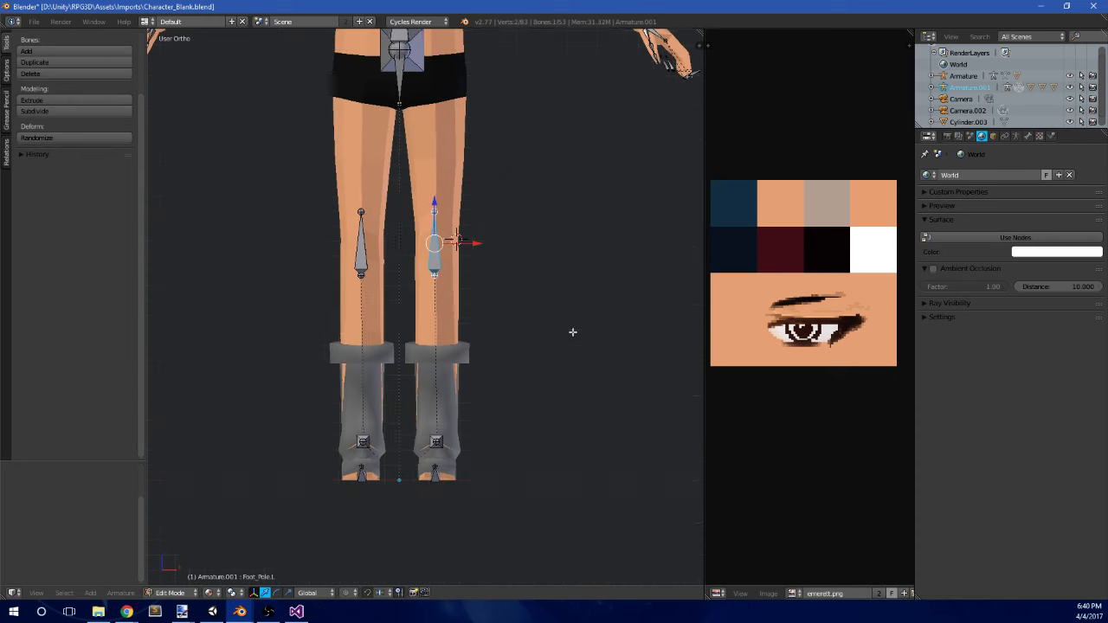
middle_drag(571, 332, 482, 355)
key(KP_3)
key(Tab)
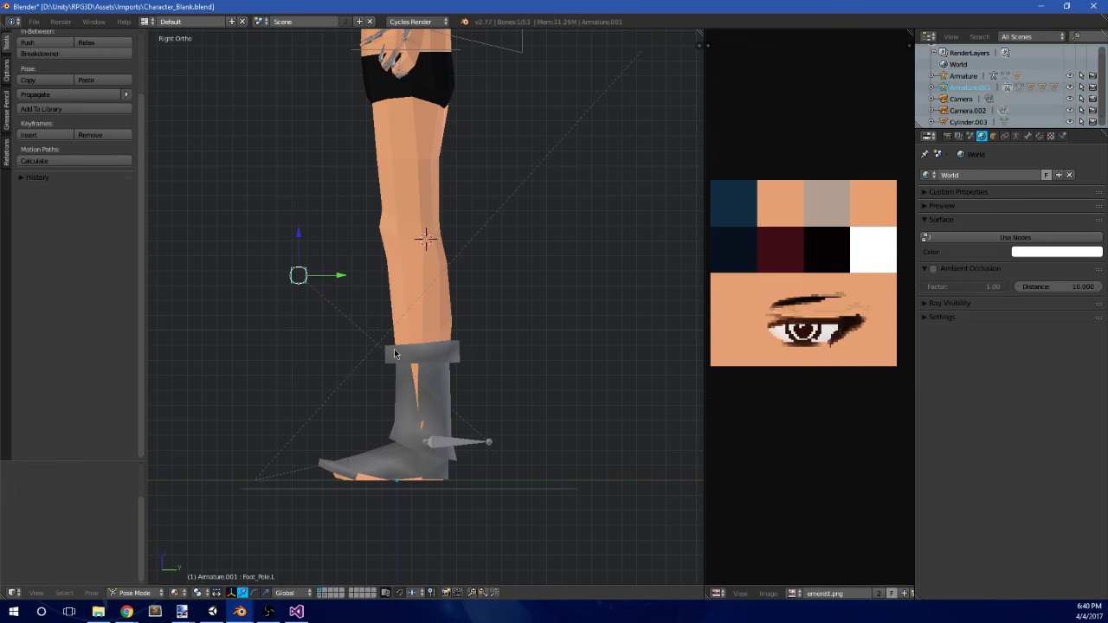
- Return the armature to object mode, hide it together with the boots, and open the body mesh for editing
click(147, 595)
click(139, 585)
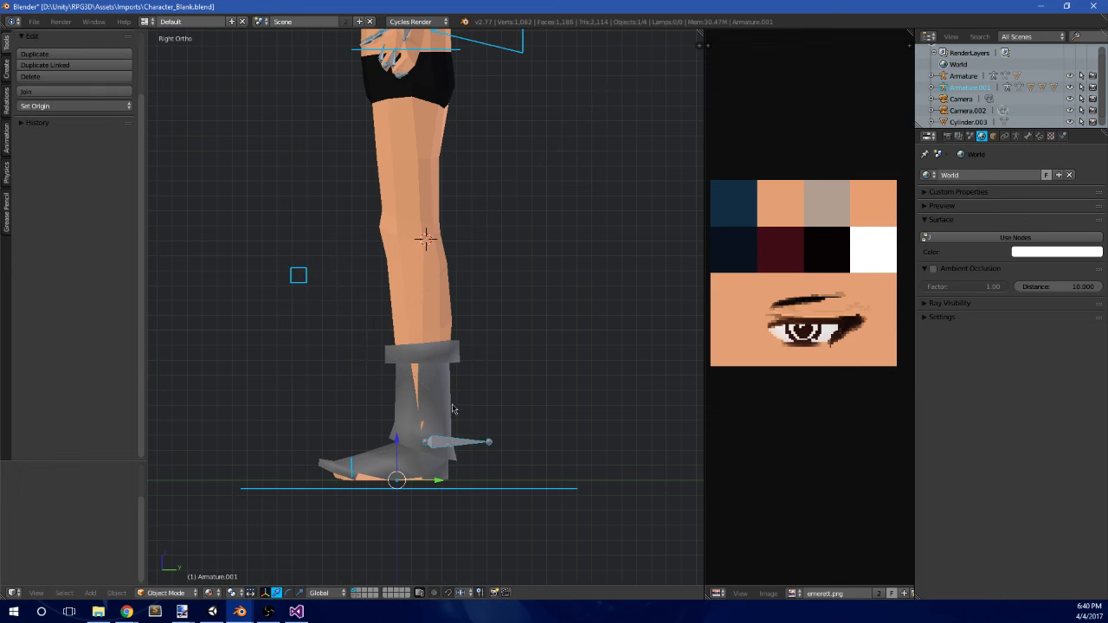
right_click(452, 337)
key(Tab)
scroll(441, 333, up, 2)
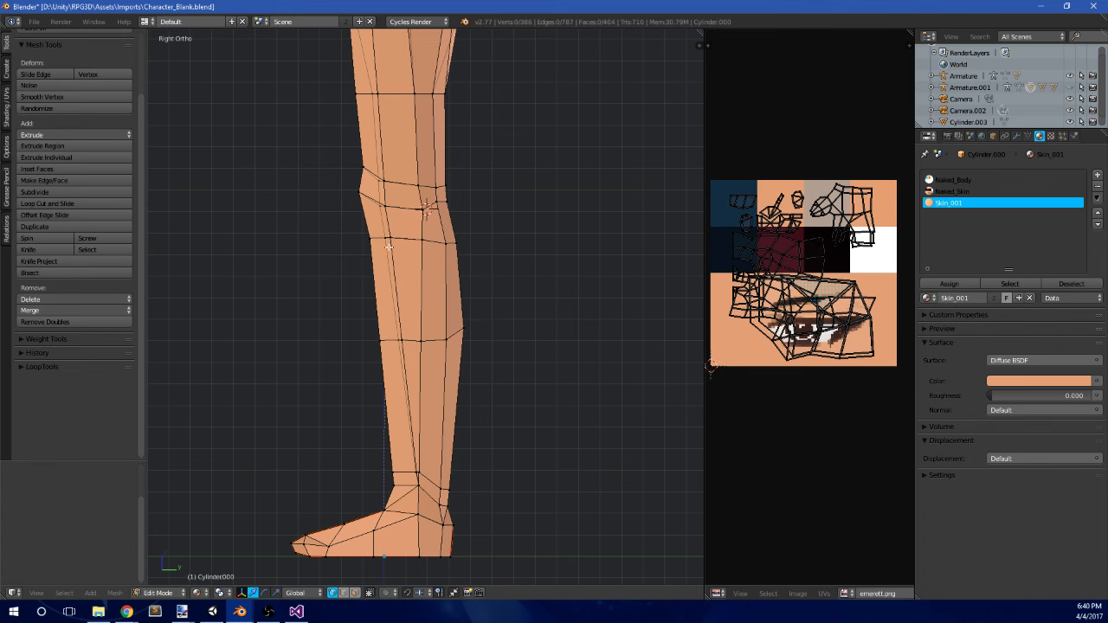
- Select the edge loop just below the left knee, scale it, and adjust its width along the X axis
drag(437, 262, 488, 239)
key(s)
click(533, 232)
middle_drag(530, 235, 442, 275)
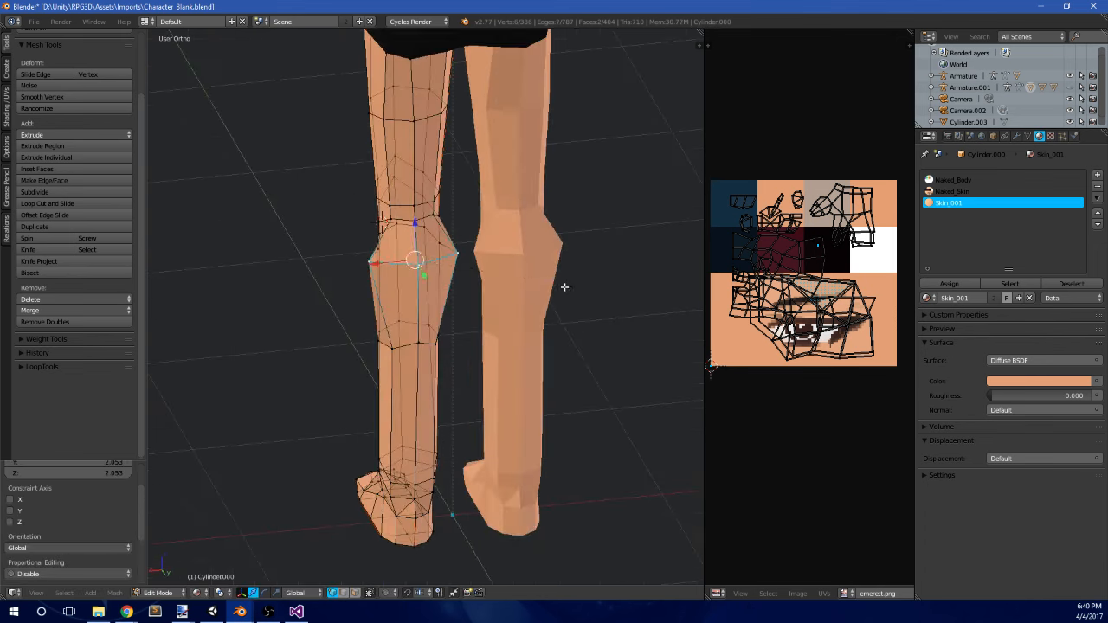
key(s)
key(x)
click(513, 278)
key(a)
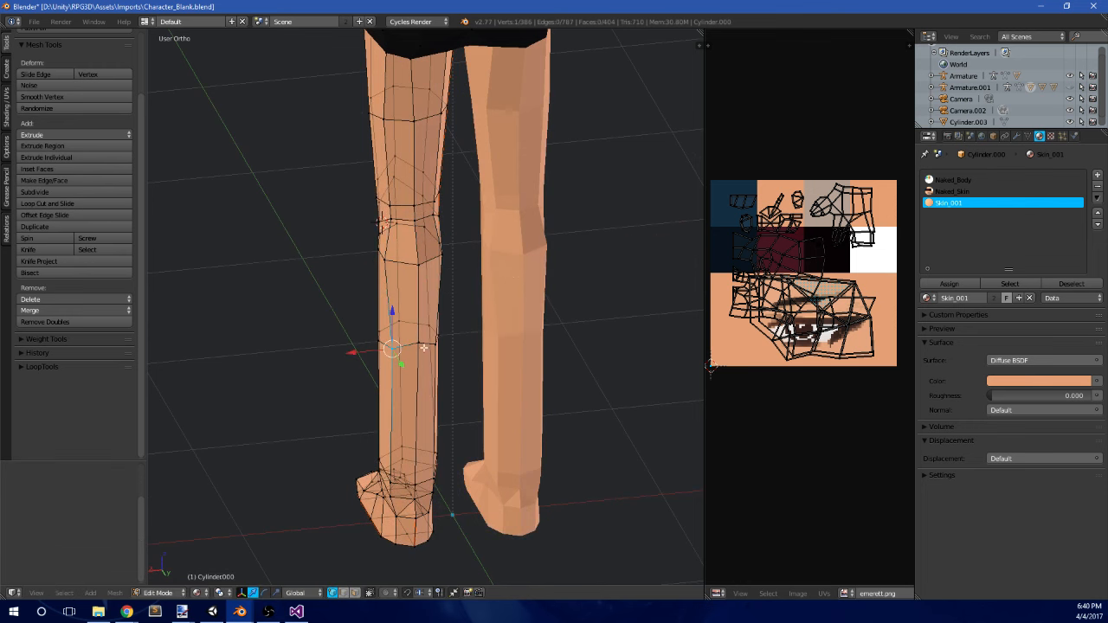
- Review the shape of the knees and calves from the side and rear in object mode
middle_drag(423, 348, 591, 302)
key(Tab)
scroll(520, 334, down, 3)
middle_drag(512, 267, 625, 300)
scroll(519, 293, down, 3)
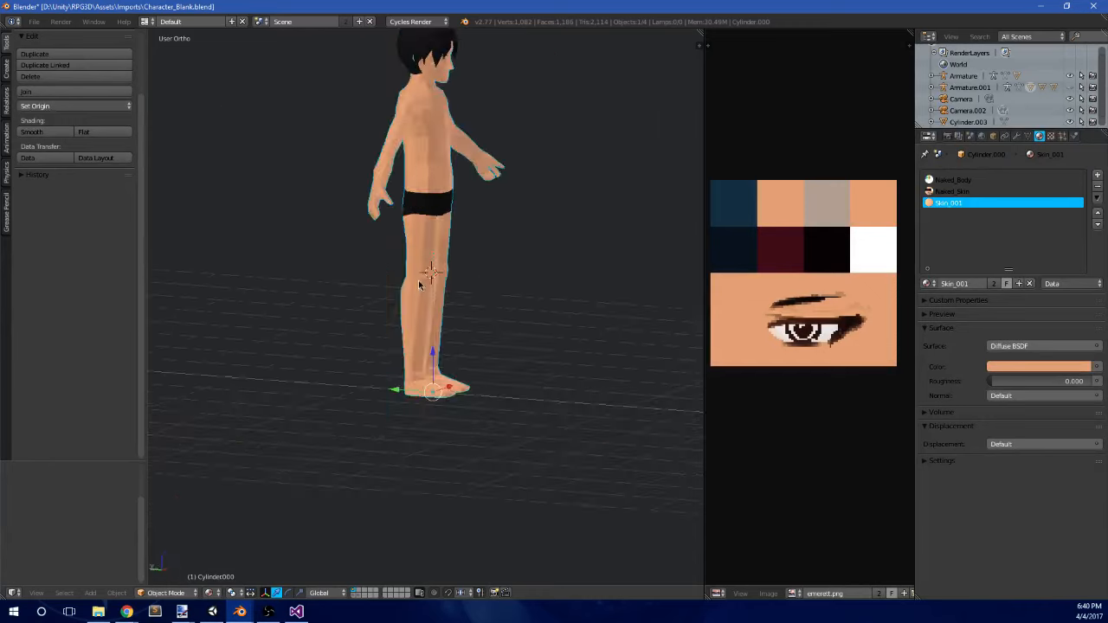
middle_drag(424, 290, 627, 277)
middle_drag(437, 231, 419, 268)
scroll(419, 268, up, 5)
- Widen the left mid-calf edge loop along the X axis by a factor of about 1.08 and review the full body
key(Tab)
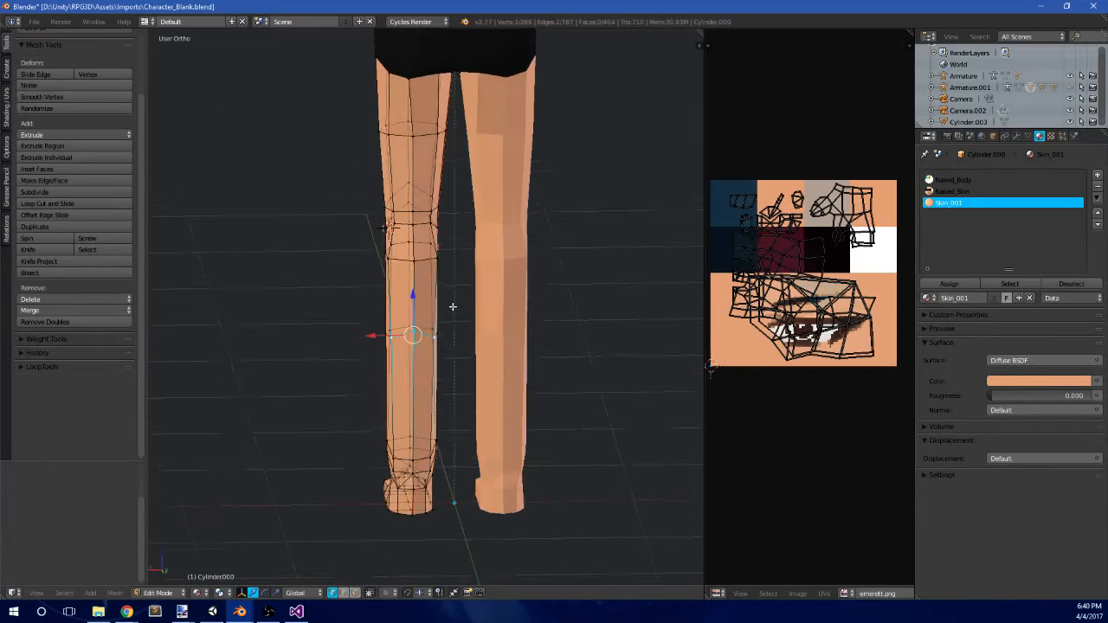
scroll(452, 306, up, 2)
key(a)
drag(454, 321, 455, 320)
key(s)
key(x)
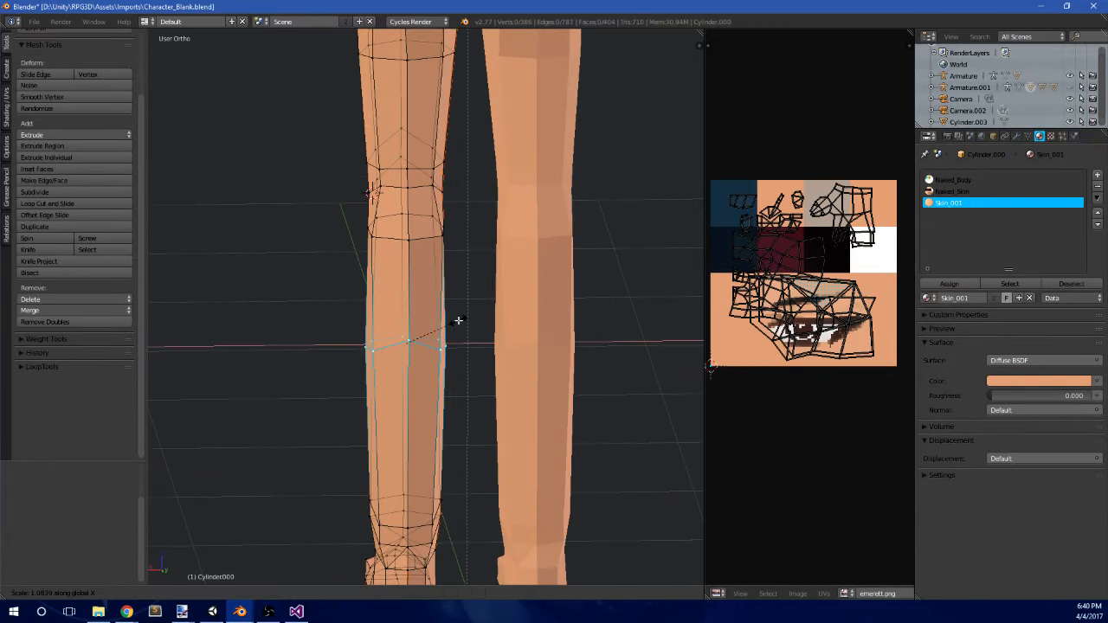
click(460, 319)
key(Tab)
scroll(460, 319, down, 4)
middle_drag(385, 265, 520, 274)
scroll(519, 274, down, 3)
scroll(519, 269, down, 1)
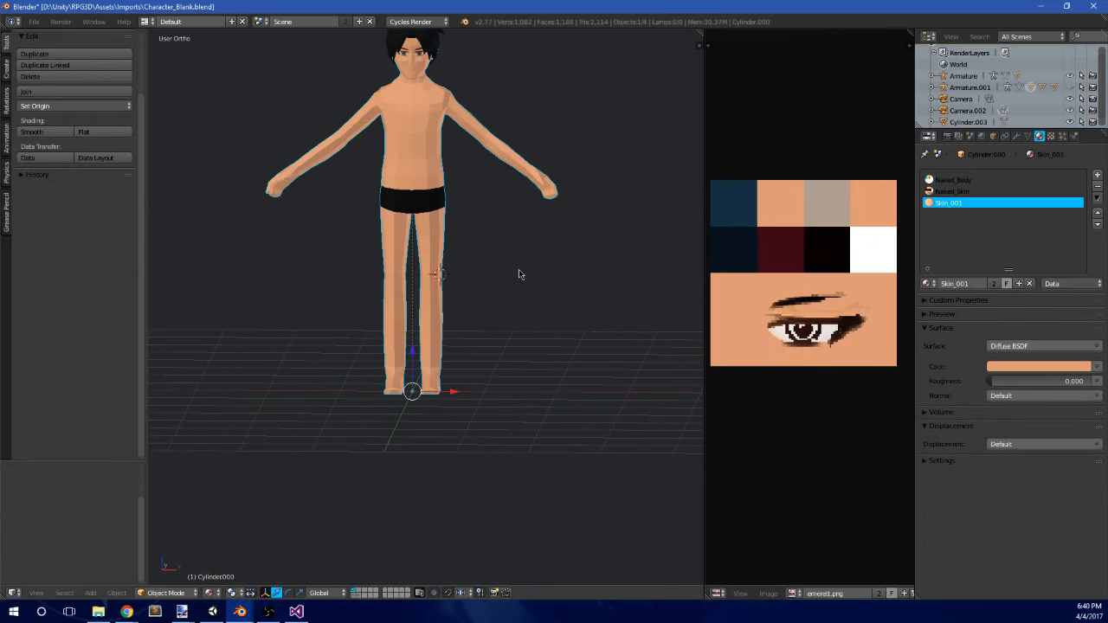
- Select the edge loop around the middle of the left thigh in front view and scale it
key(KP_1)
key(Tab)
scroll(519, 269, up, 3)
shift+middle_drag(539, 175, 537, 210)
scroll(535, 208, up, 2)
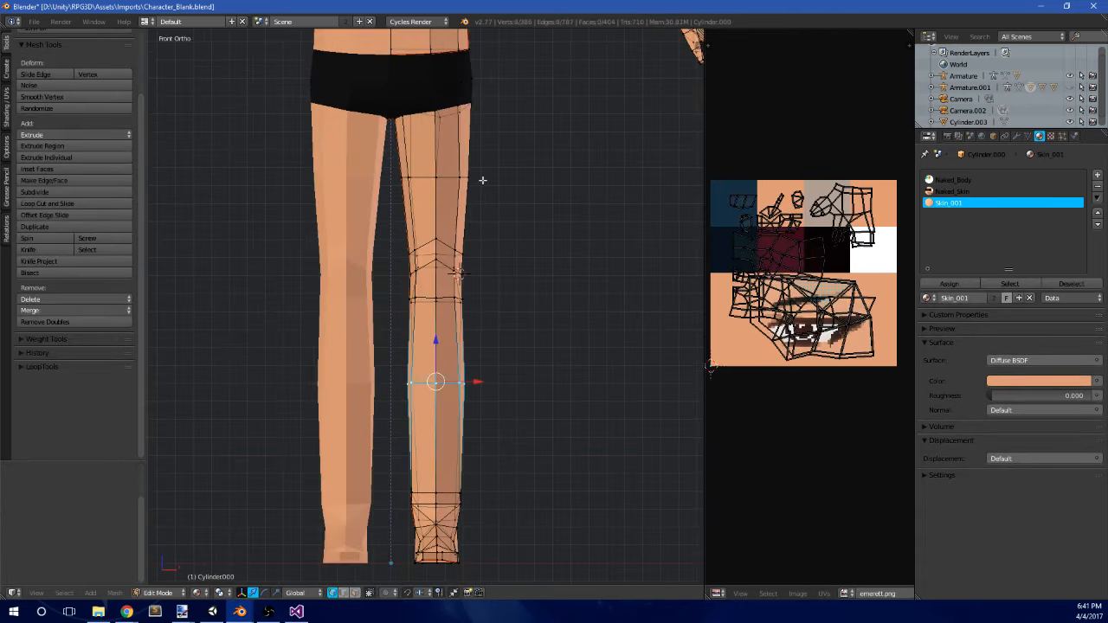
shift+middle_drag(476, 183, 473, 227)
key(a)
key(b)
drag(383, 246, 485, 199)
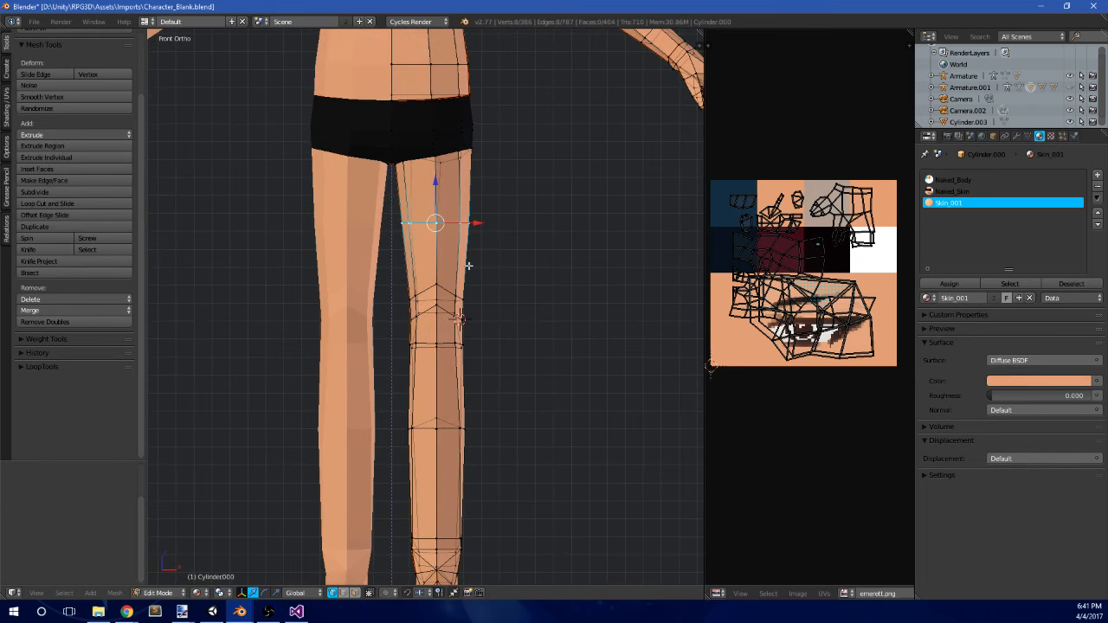
key(s)
click(601, 211)
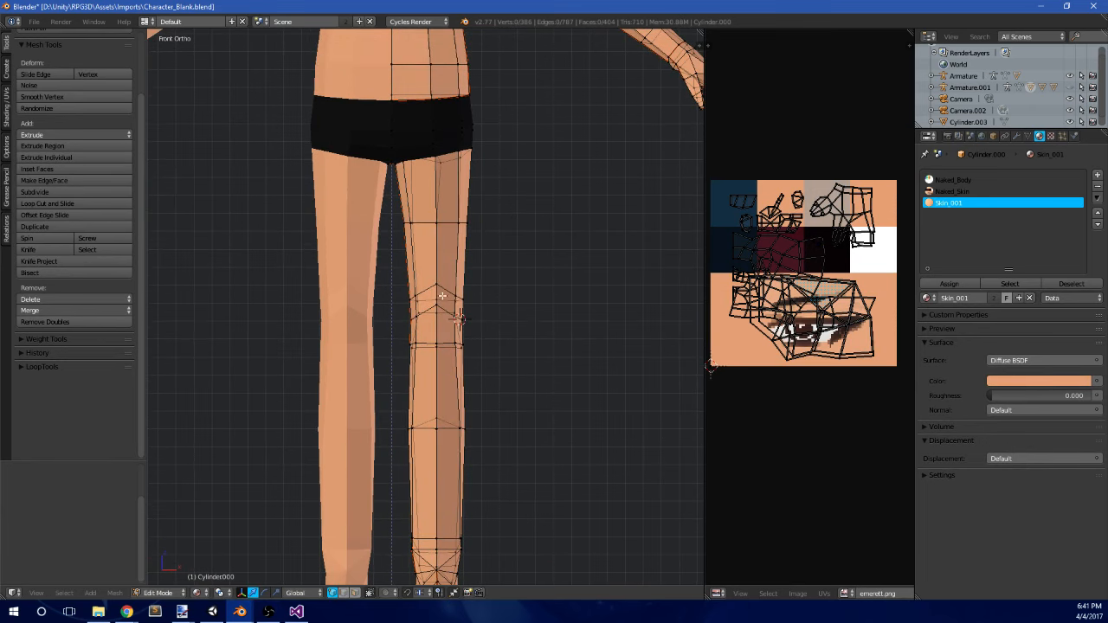
- Select the ring of vertices where the left thigh meets the black shorts
shift+middle_drag(477, 158, 462, 239)
scroll(462, 235, up, 4)
shift+middle_drag(465, 193, 491, 254)
scroll(491, 254, up, 2)
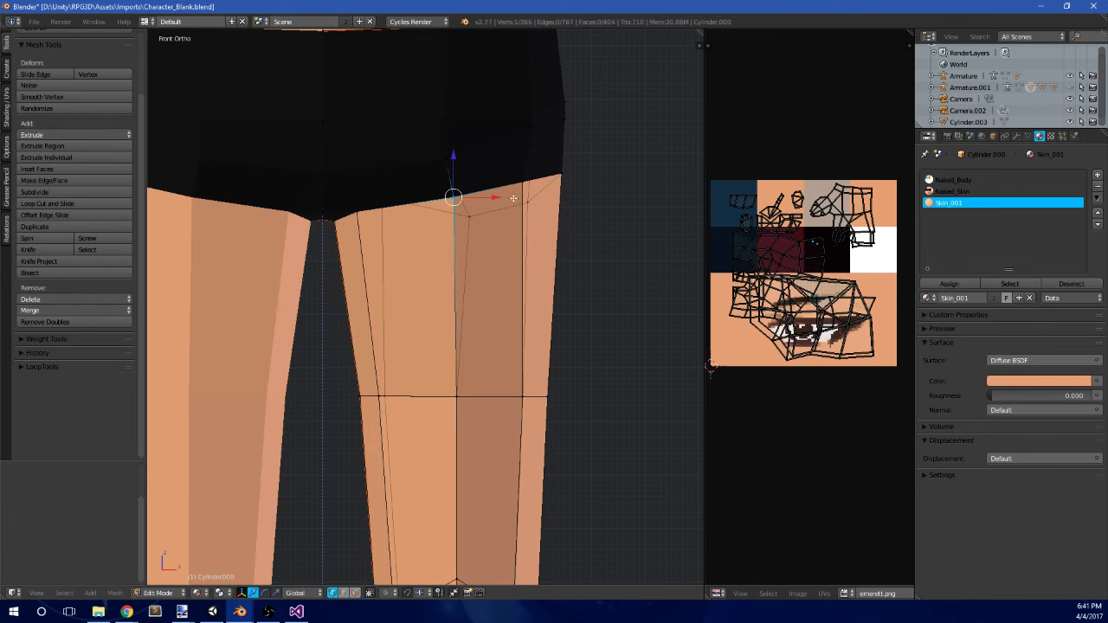
scroll(514, 199, up, 1)
key(a)
key(b)
click(323, 229)
key(b)
drag(318, 230, 384, 186)
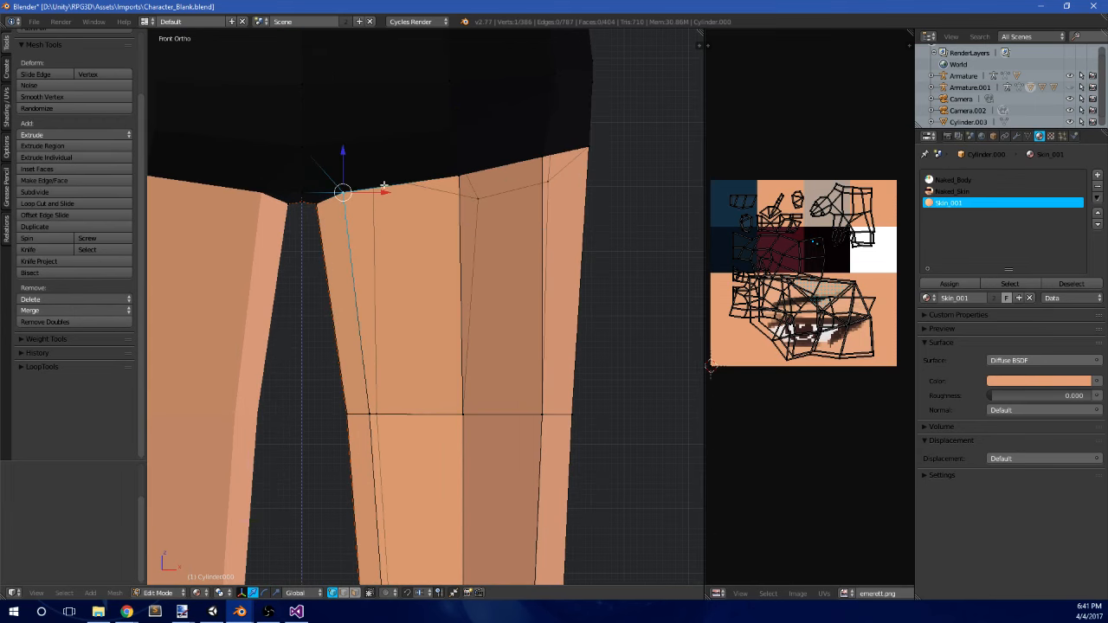
shift+right_click(313, 211)
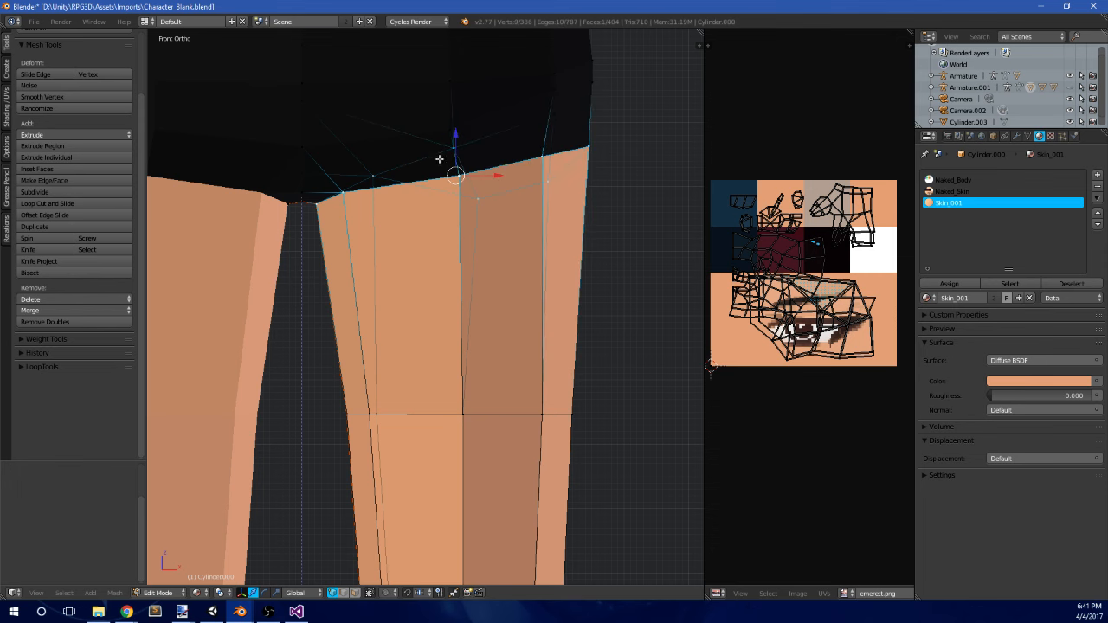
- Scale the selected ring at the top of the left thigh and review the body from behind in object mode
scroll(440, 159, down, 4)
middle_drag(515, 180, 296, 196)
middle_drag(432, 235, 366, 351)
key(s)
click(529, 240)
key(Tab)
scroll(464, 232, down, 5)
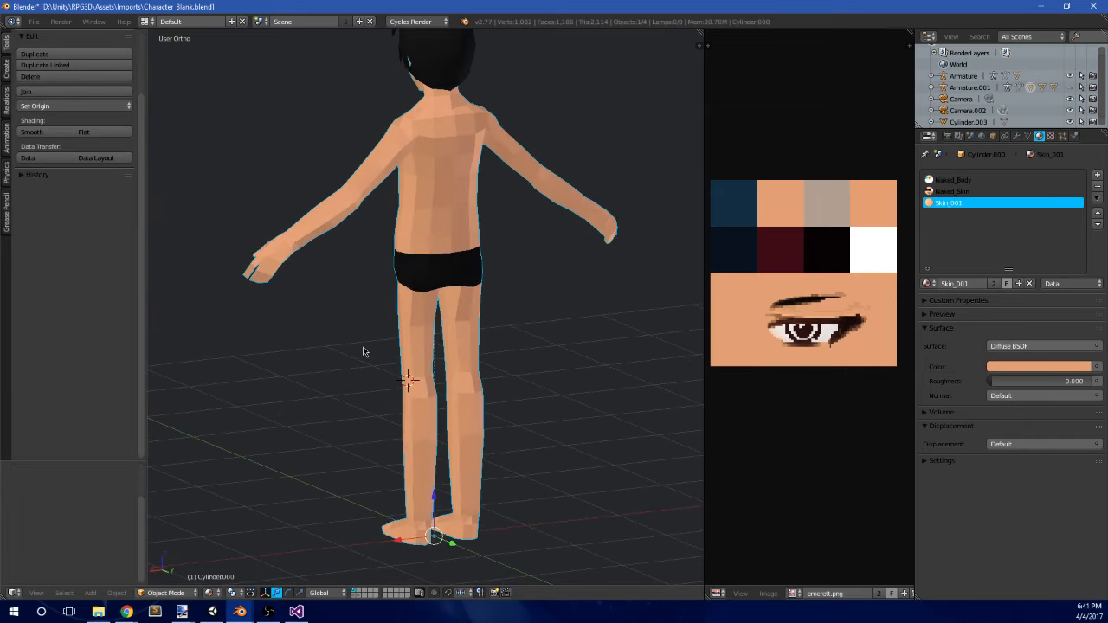
- Select the entire body mesh and remove its double vertices
key(Tab)
key(a)
key(a)
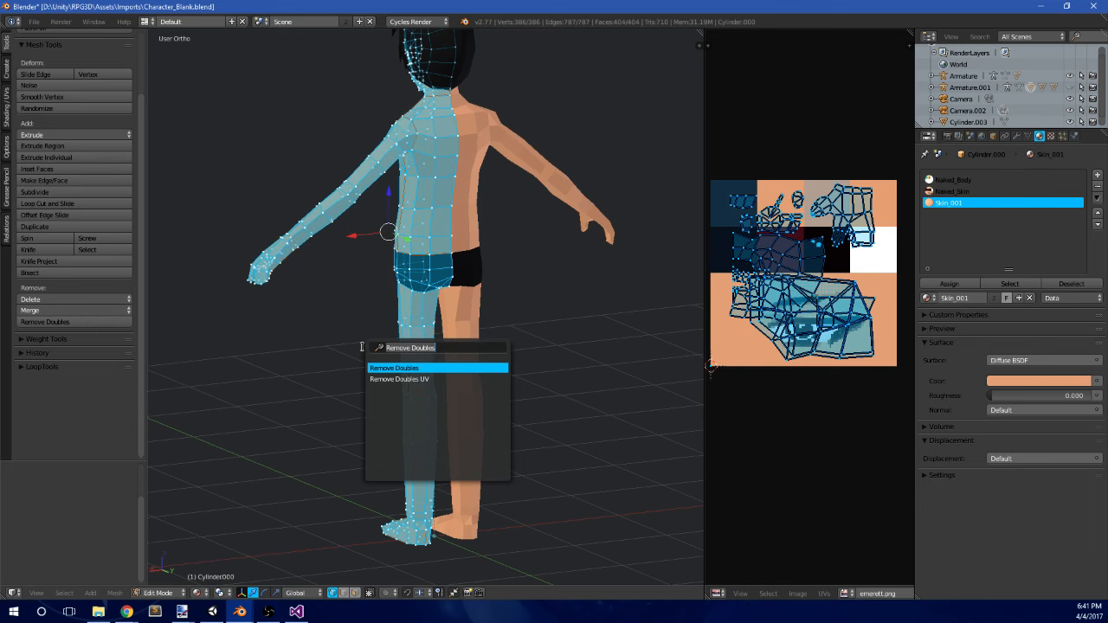
key(Return)
key(Tab)
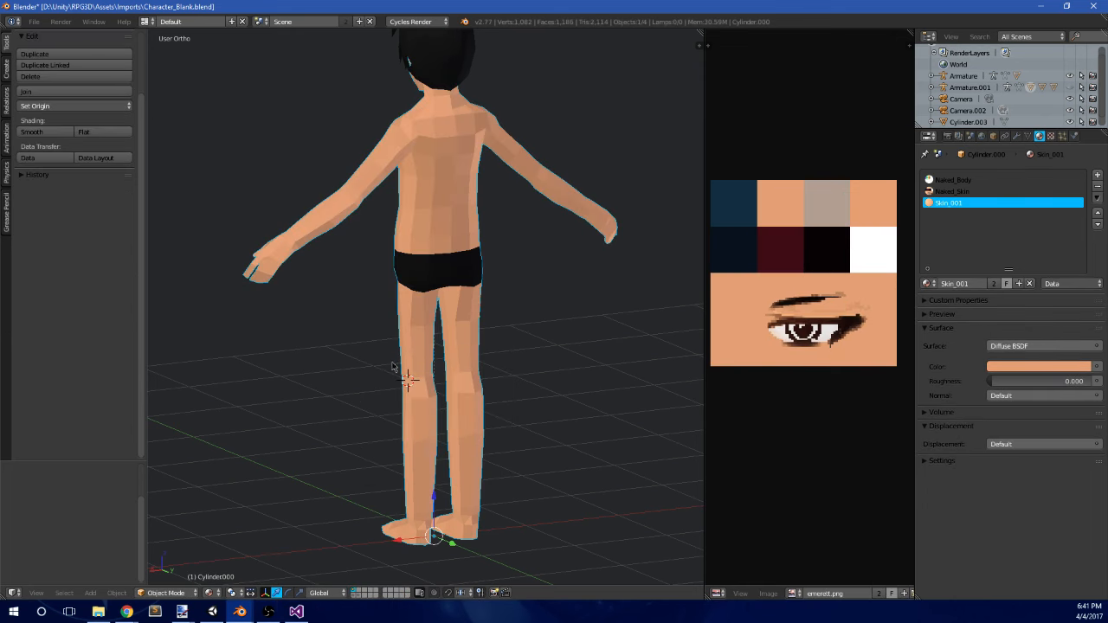
- Apply Shade Smooth to the body and inspect the smoothed surface
key(space)
text(shade)
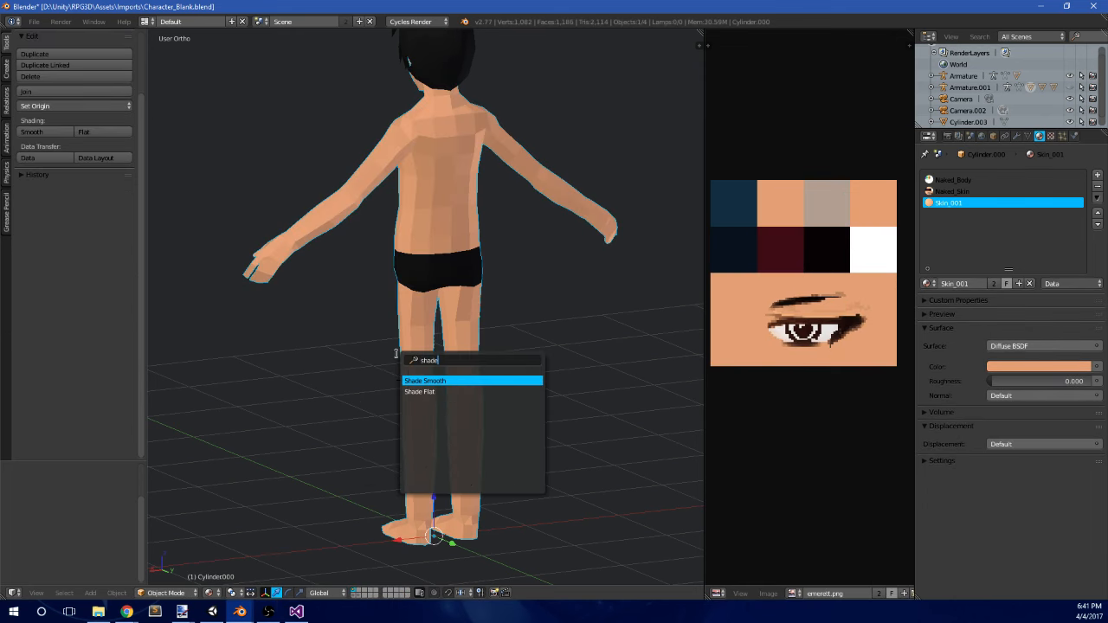
key(Return)
mouse_move(425, 309)
middle_down()
mouse_move(438, 297)
mouse_move(406, 286)
mouse_move(540, 295)
mouse_move(488, 274)
middle_up()
scroll(519, 286, down, 3)
- Deselect everything in the body mesh and select the band of faces directly above the black shorts
key(KP_1)
scroll(500, 271, up, 7)
key(Tab)
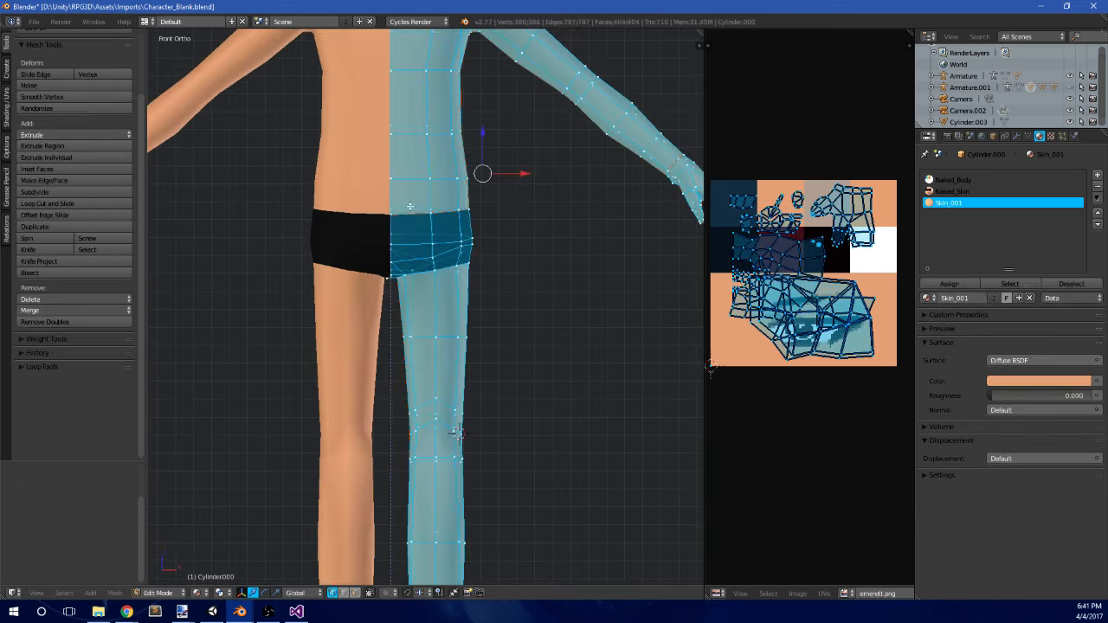
shift+middle_drag(443, 193, 457, 230)
key(a)
scroll(457, 230, up, 1)
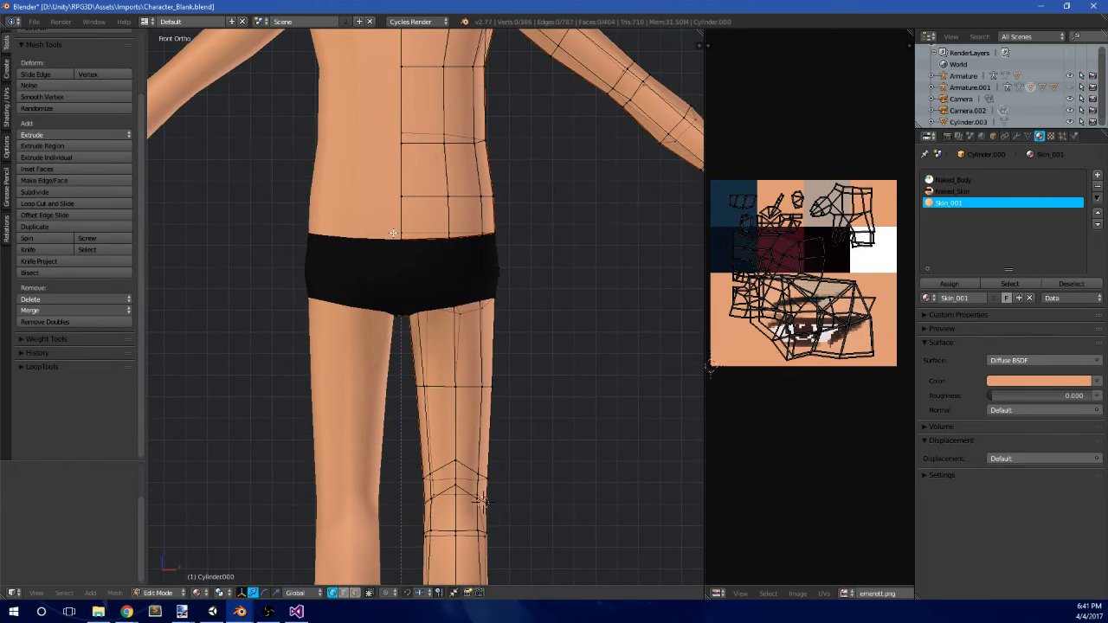
key(b)
drag(378, 247, 514, 181)
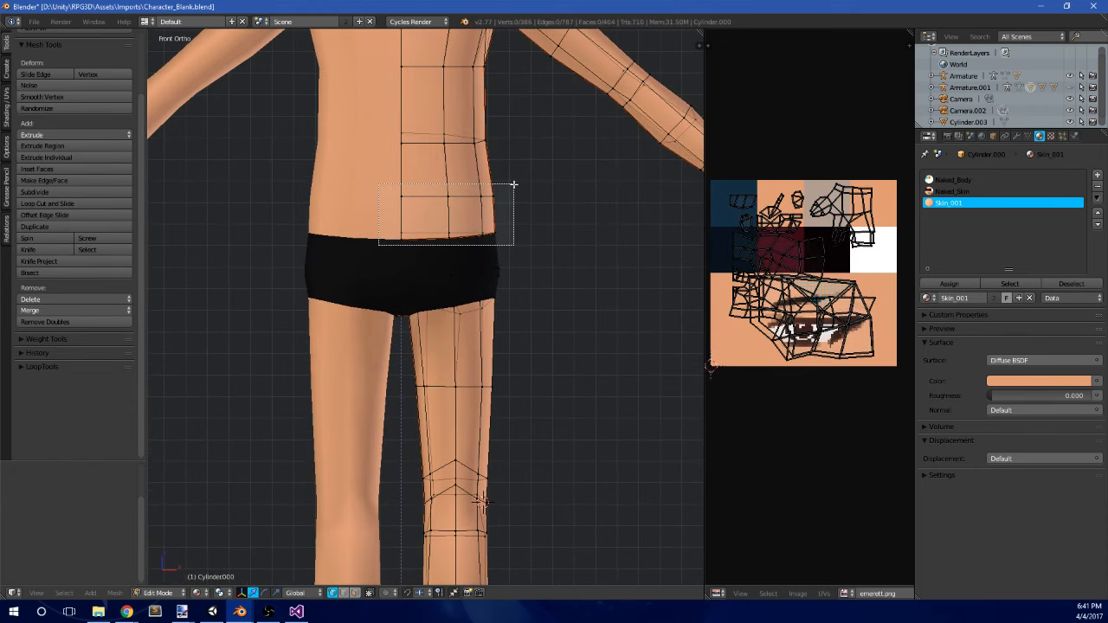
middle_drag(515, 181, 532, 222)
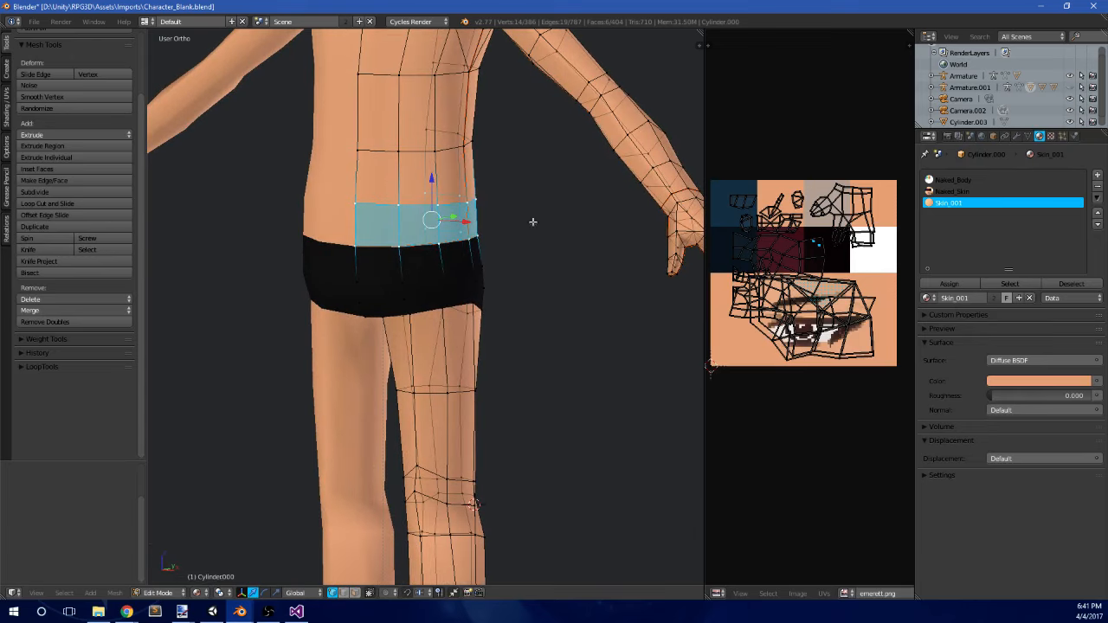
- Assign the Naked_Body material to the selected waist faces
click(972, 192)
click(962, 180)
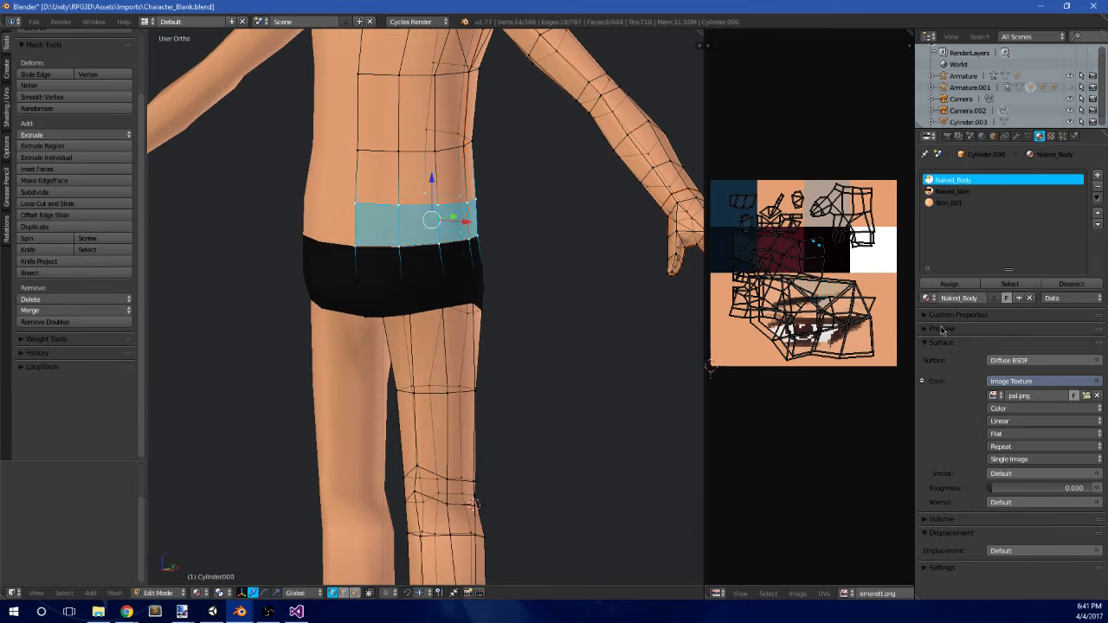
click(950, 285)
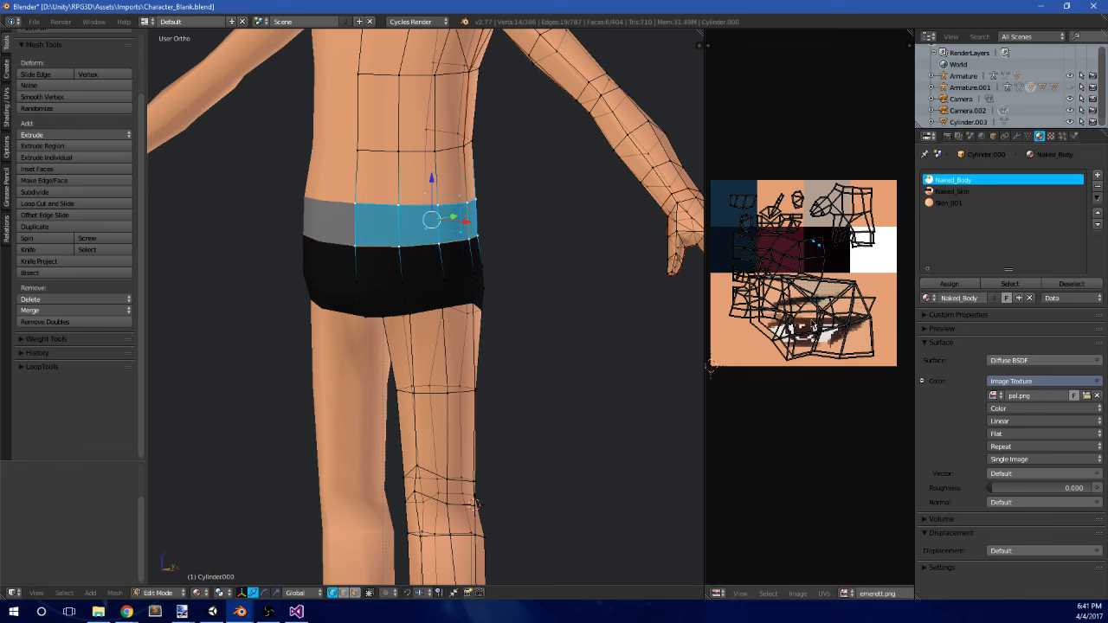
key(g)
click(814, 319)
key(ctrl+z)
- Select only the faces that use the Naked_Body material and switch to face selection mode
click(952, 191)
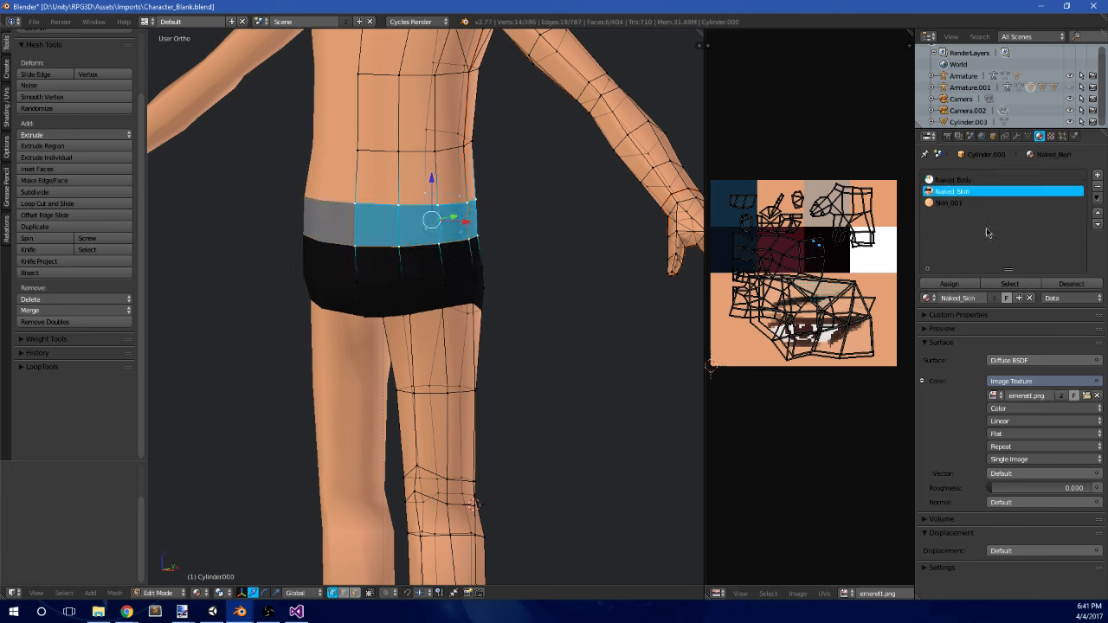
click(969, 204)
click(1014, 284)
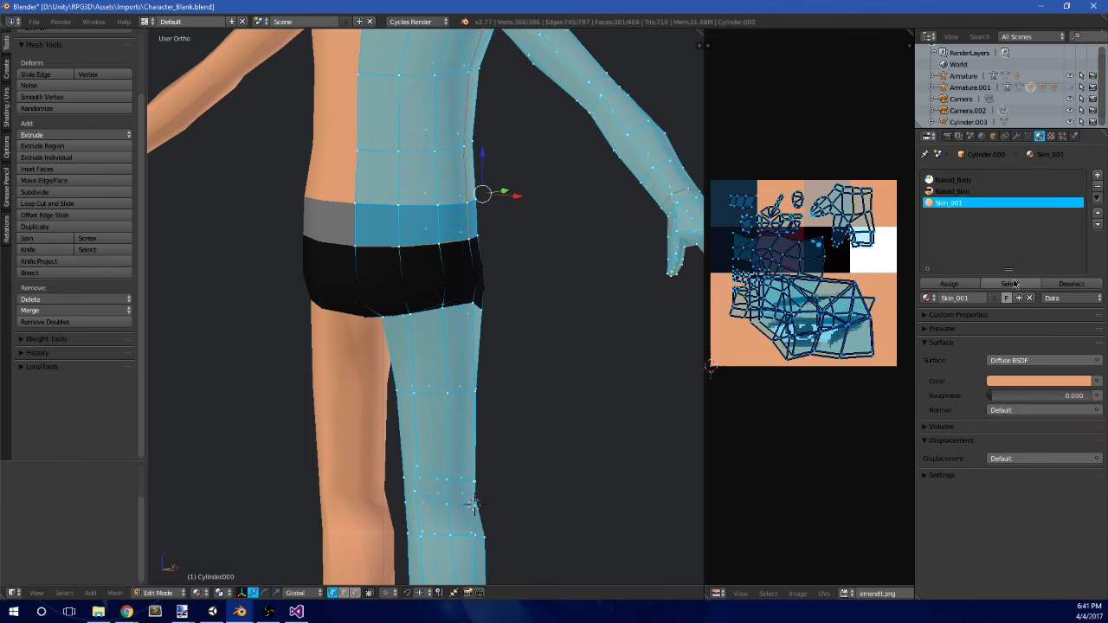
click(995, 180)
click(1009, 284)
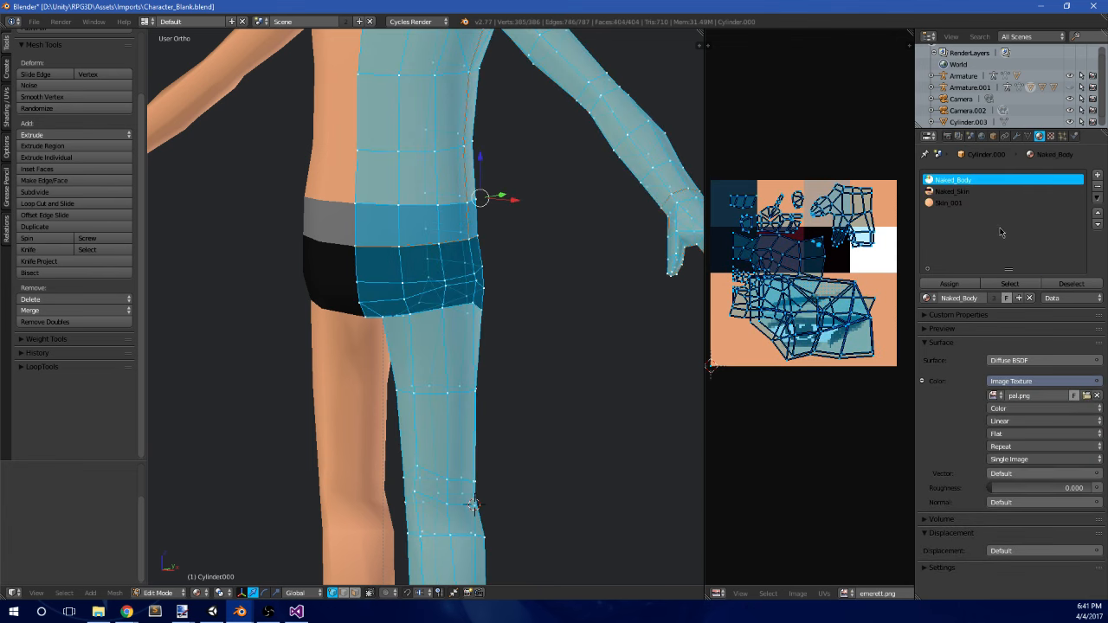
key(a)
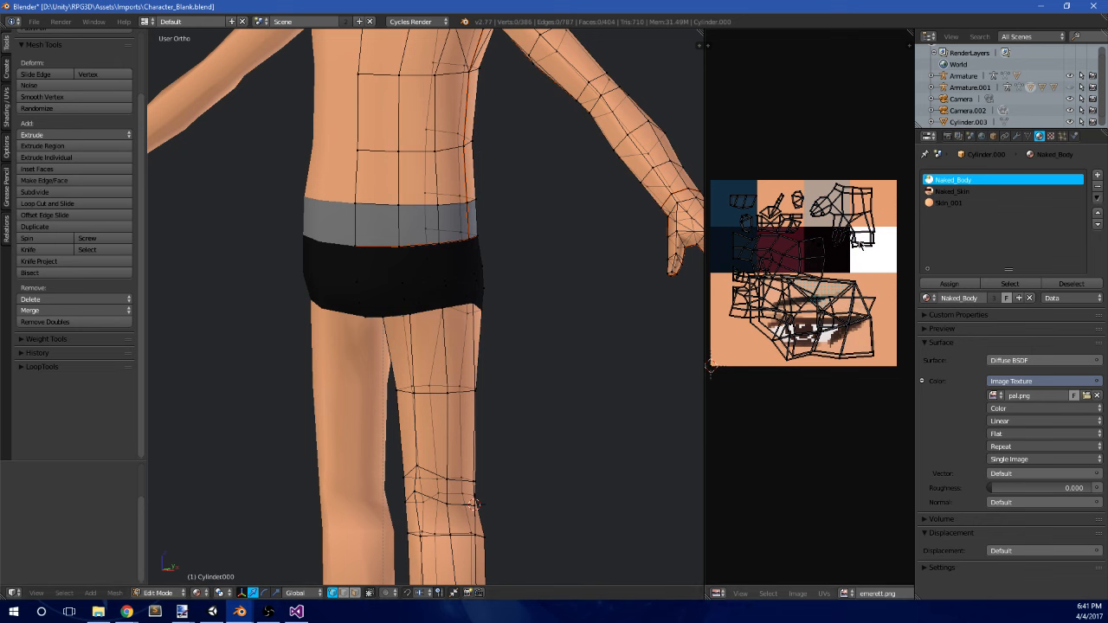
click(1009, 285)
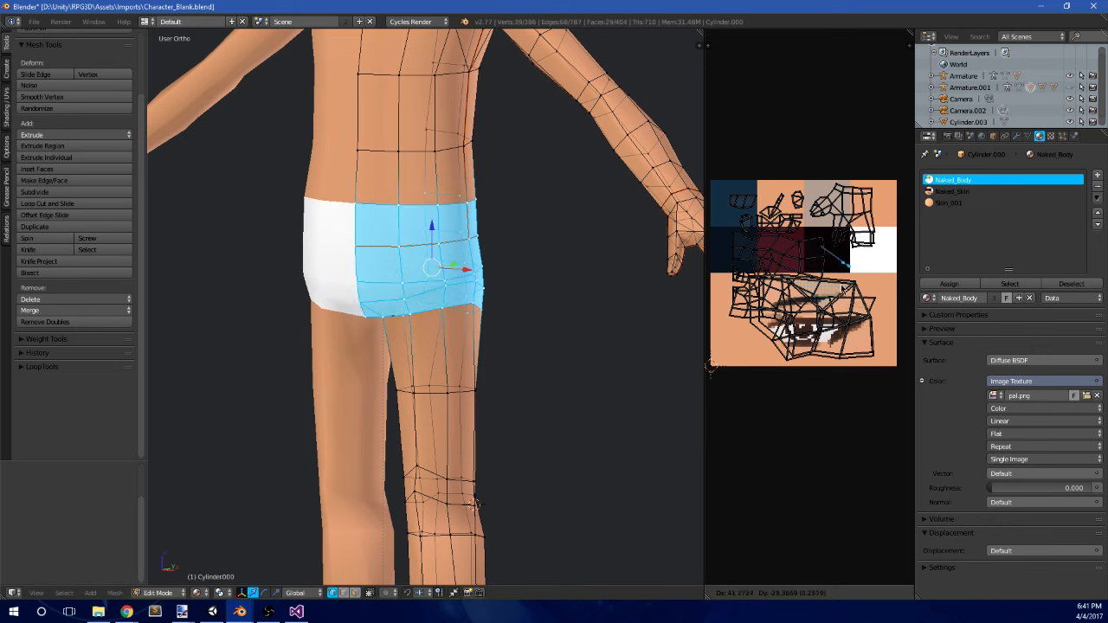
click(355, 593)
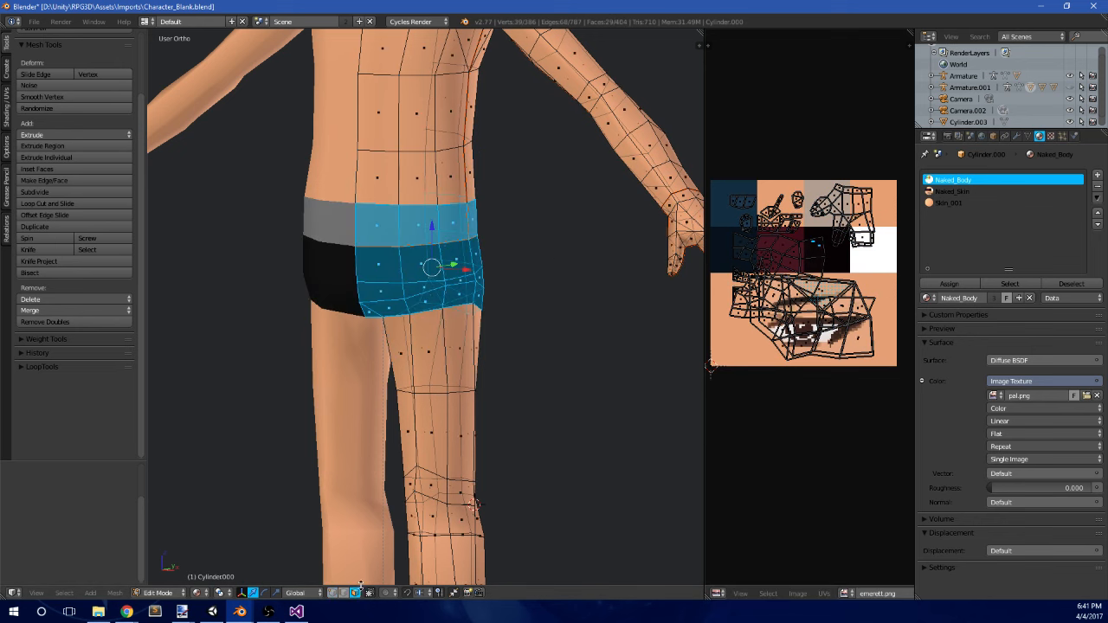
- Display the pal.png palette image in the UV editor, framed around its black and white swatches
scroll(858, 270, up, 5)
middle_drag(859, 269, 800, 536)
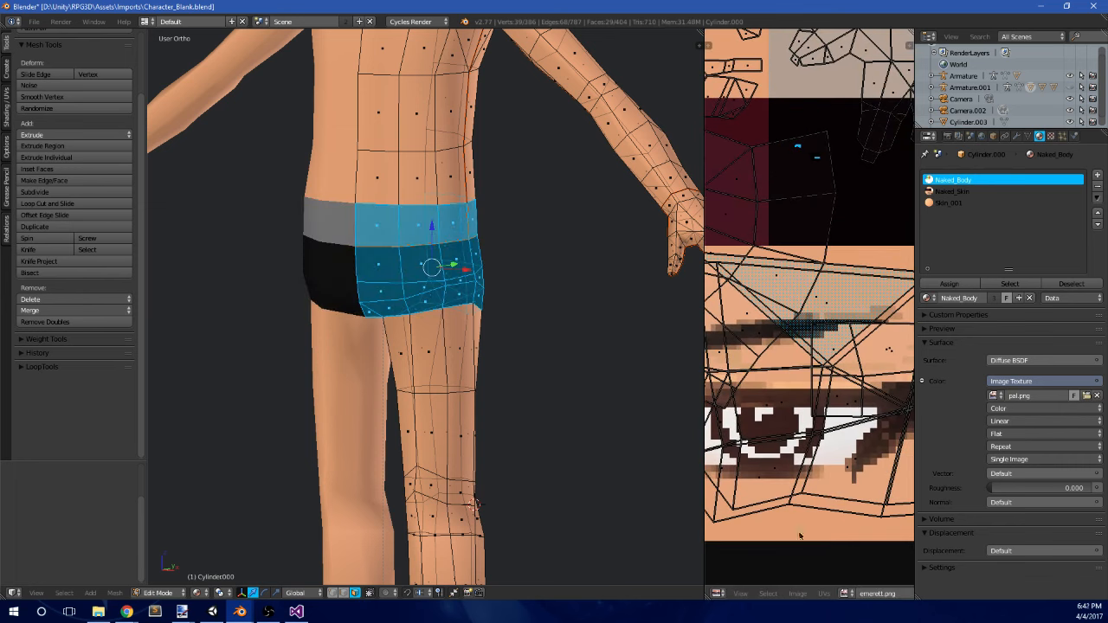
click(821, 594)
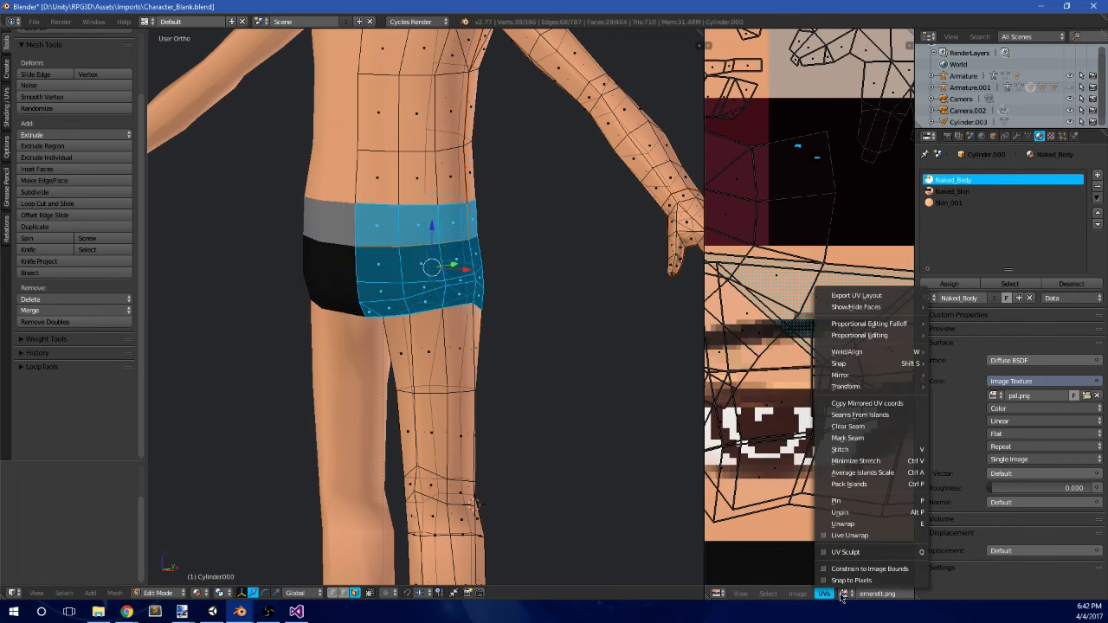
click(844, 594)
click(844, 594)
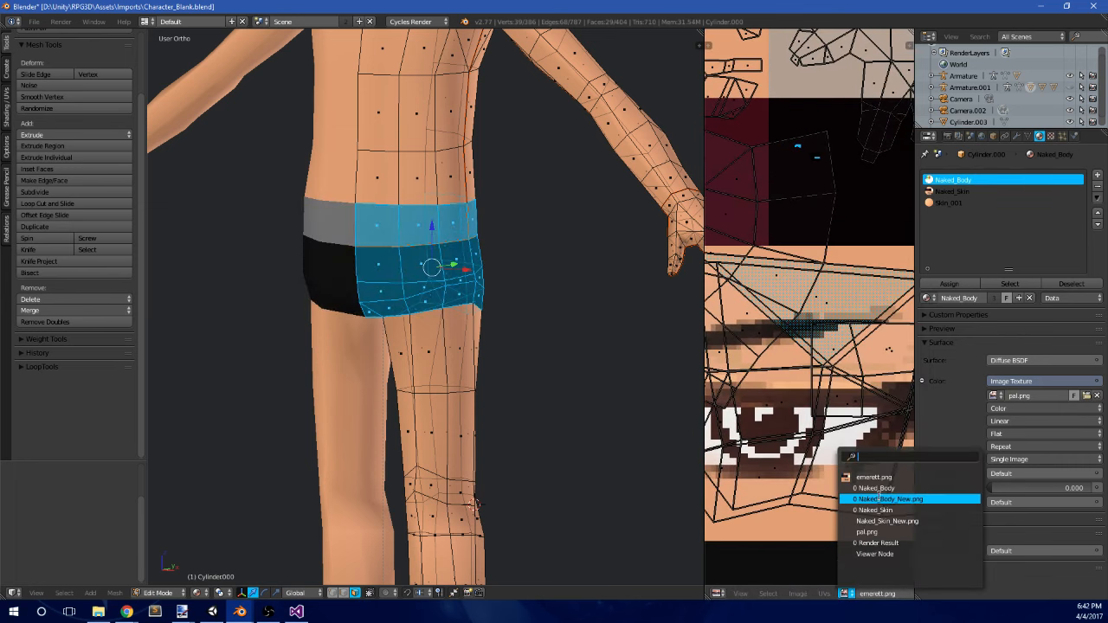
click(866, 535)
middle_drag(783, 266, 800, 284)
scroll(800, 284, up, 6)
middle_drag(816, 198, 819, 395)
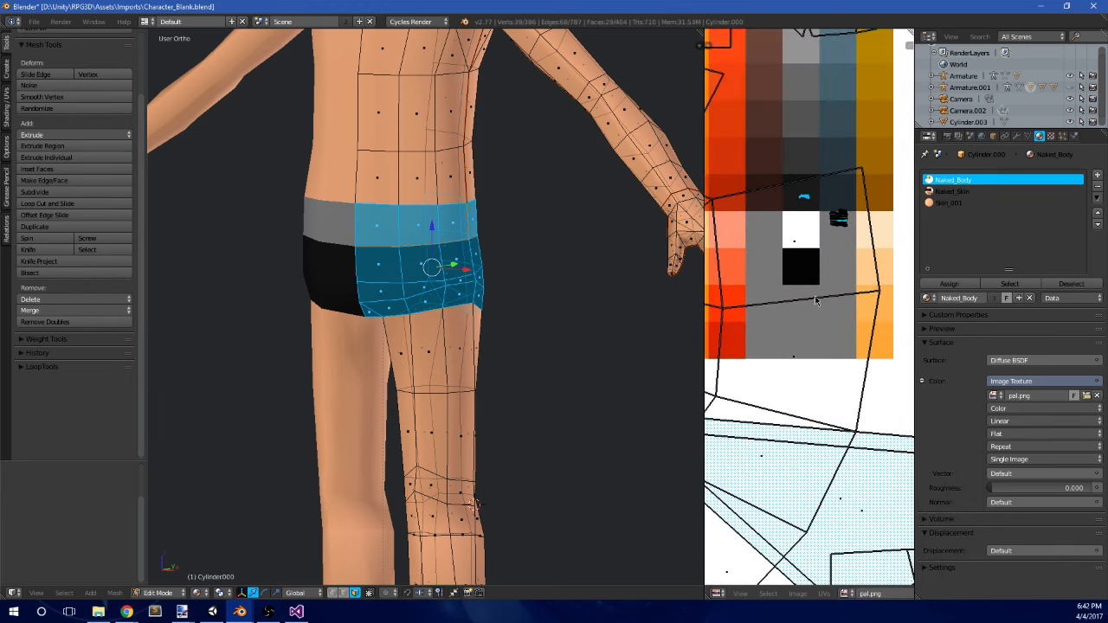
- Try to isolate the UVs of the waist band by box-selecting them on the palette
scroll(805, 301, up, 1)
key(a)
key(b)
drag(808, 153, 809, 152)
key(a)
key(b)
drag(823, 217, 866, 167)
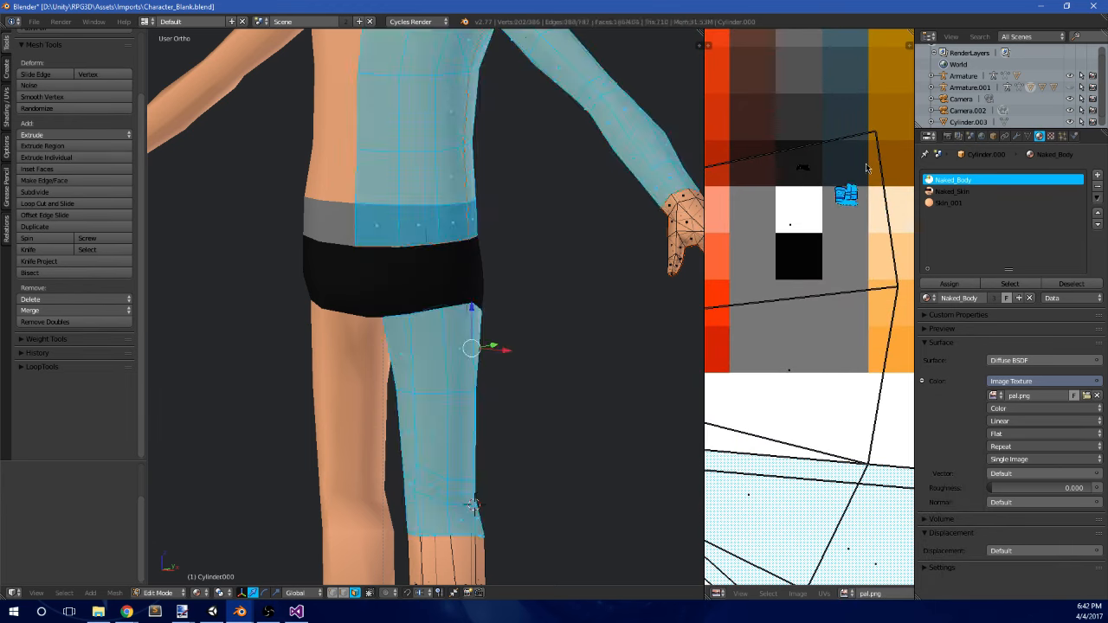
key(a)
key(b)
drag(827, 232, 829, 231)
- Select the six grey faces of the waist band around the editable half of the body
right_click(352, 217)
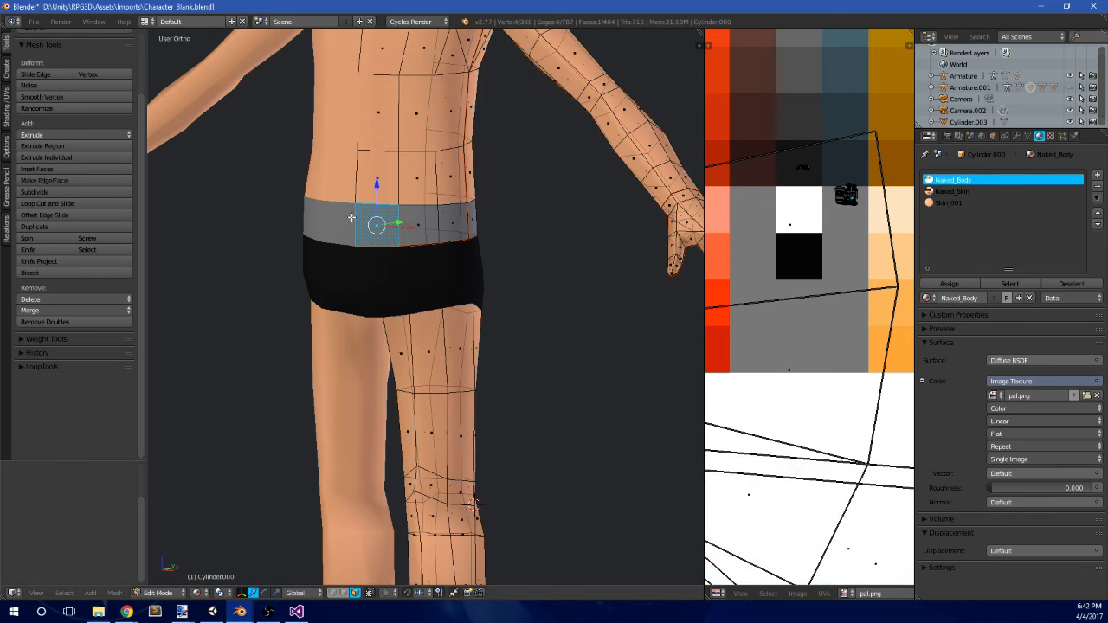
shift+right_click(428, 229)
middle_drag(427, 229, 360, 239)
shift+right_click(443, 231)
shift+right_click(391, 235)
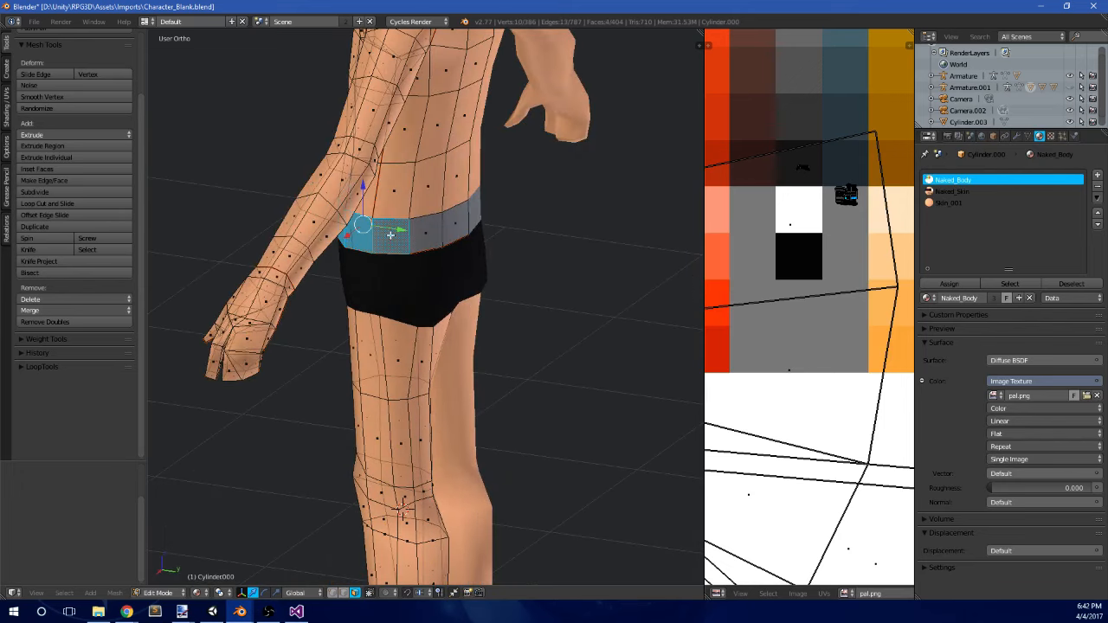
shift+right_click(425, 234)
shift+right_click(448, 230)
middle_drag(495, 220, 540, 225)
- Move the waist band's UVs onto the dark palette swatch used by the shorts
key(g)
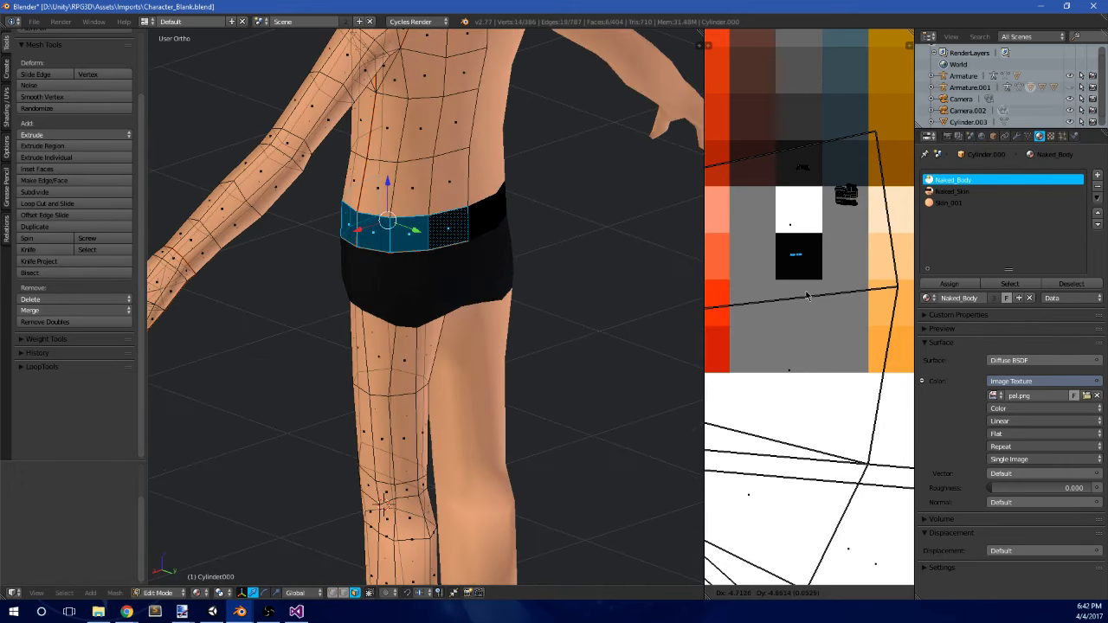
click(806, 292)
key(g)
click(809, 209)
- Inspect the recoloured shorts in object mode, from the front and through the camera
key(Tab)
scroll(395, 224, down, 4)
middle_drag(395, 223, 388, 174)
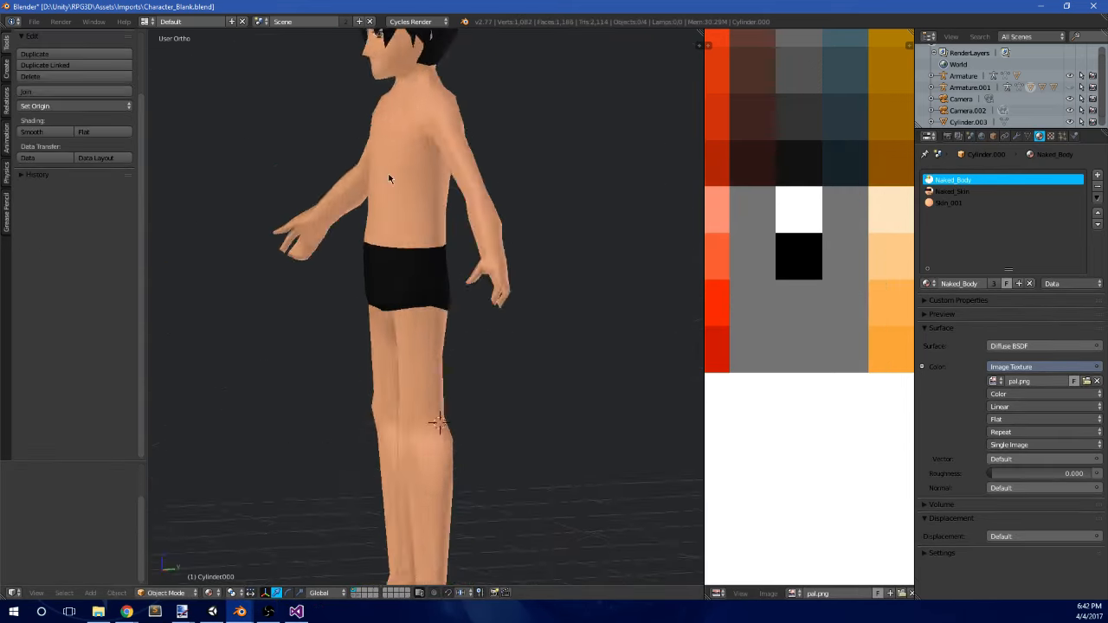
key(KP_1)
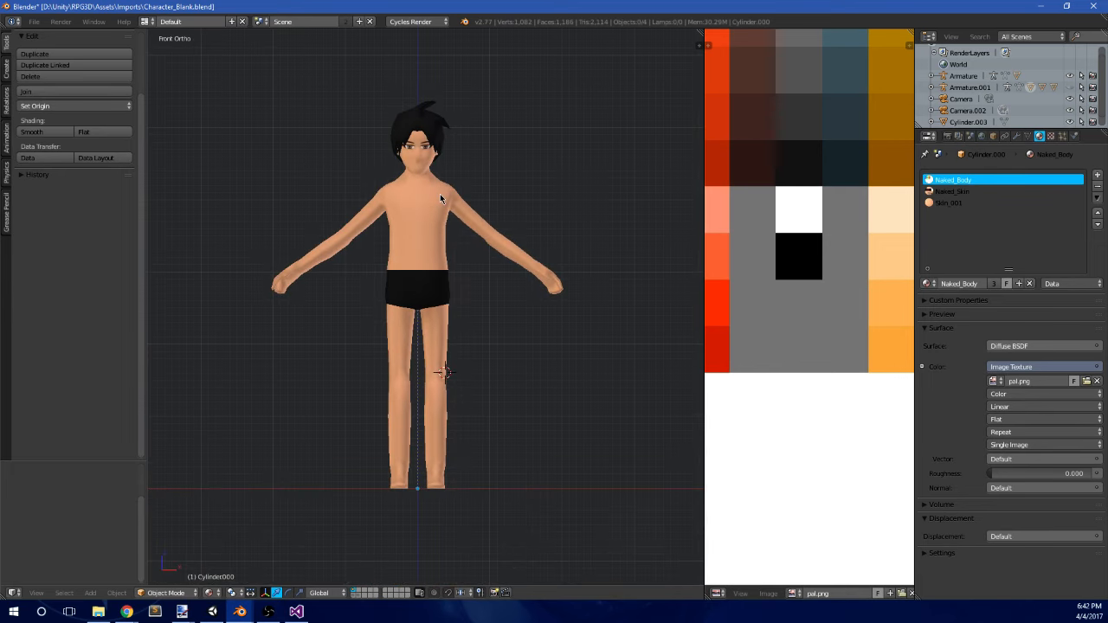
key(KP_0)
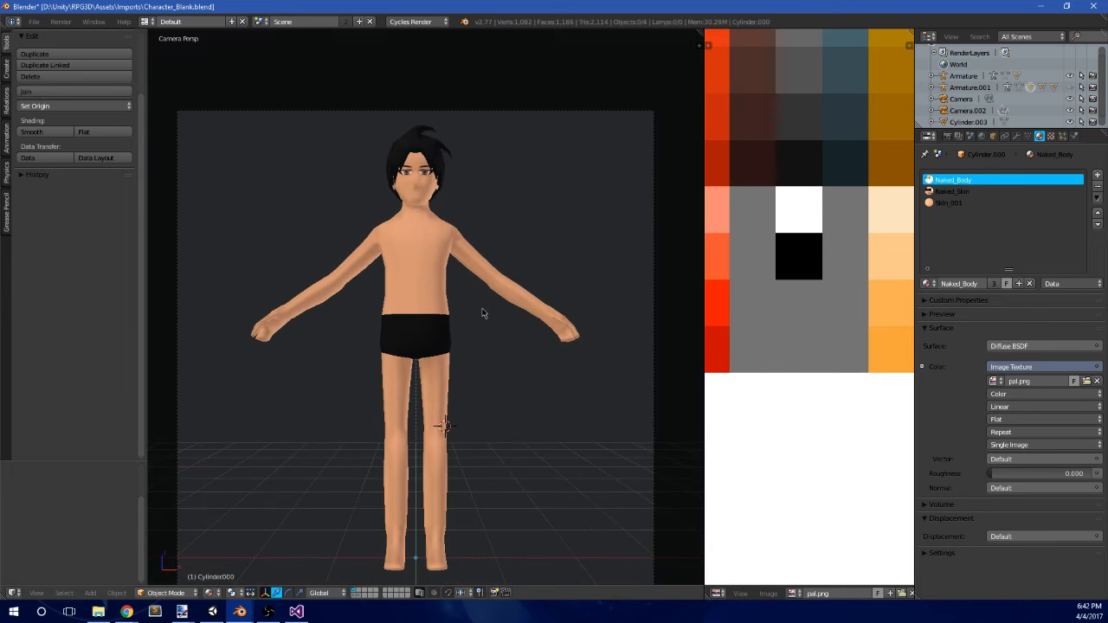
middle_drag(484, 314, 502, 280)
scroll(420, 328, up, 3)
- Select all the faces of the shorts, including the waist band, by their UVs on the dark swatch
key(Tab)
scroll(420, 328, up, 5)
shift+right_click(428, 324)
key(KP_1)
key(a)
key(b)
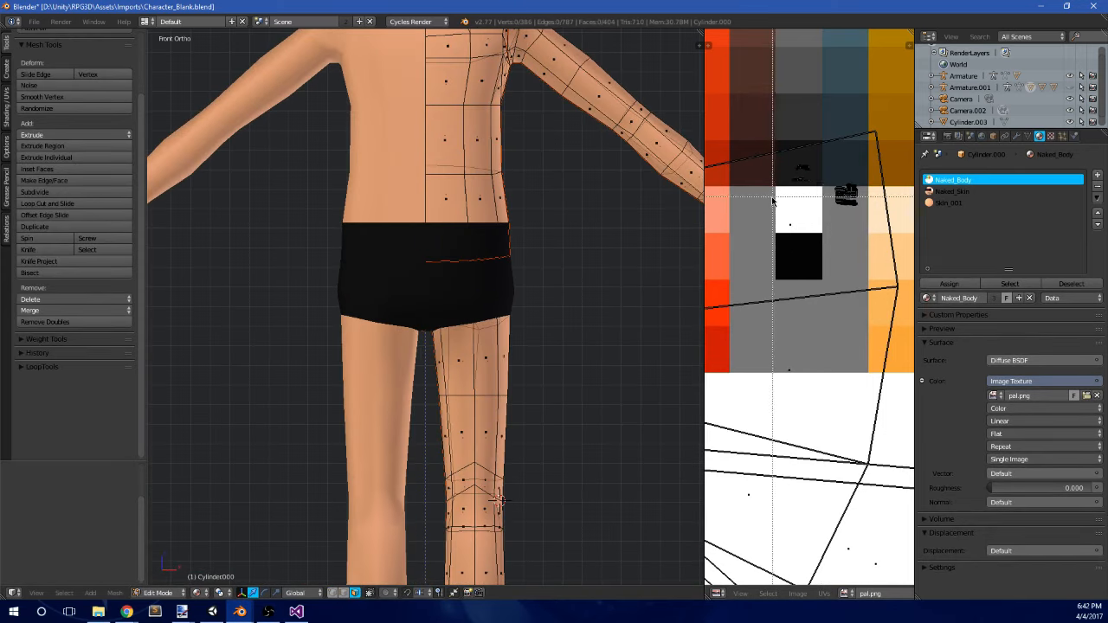
drag(819, 178, 789, 176)
key(b)
key(a)
scroll(341, 180, down, 4)
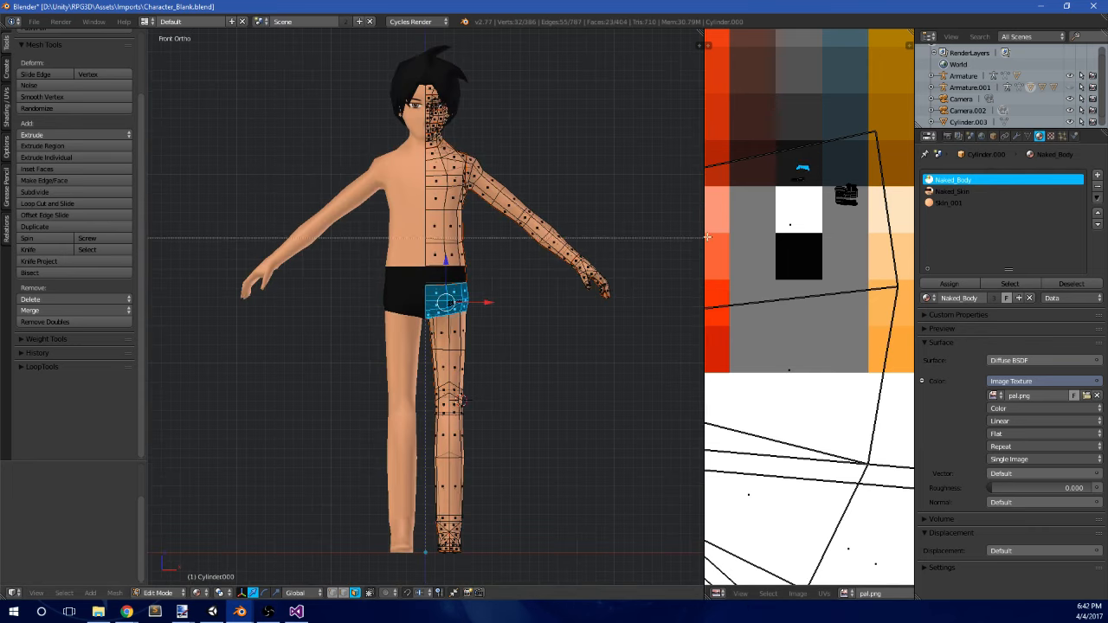
- Move the shorts' UVs onto the white palette swatch and review the colour in object mode
key(g)
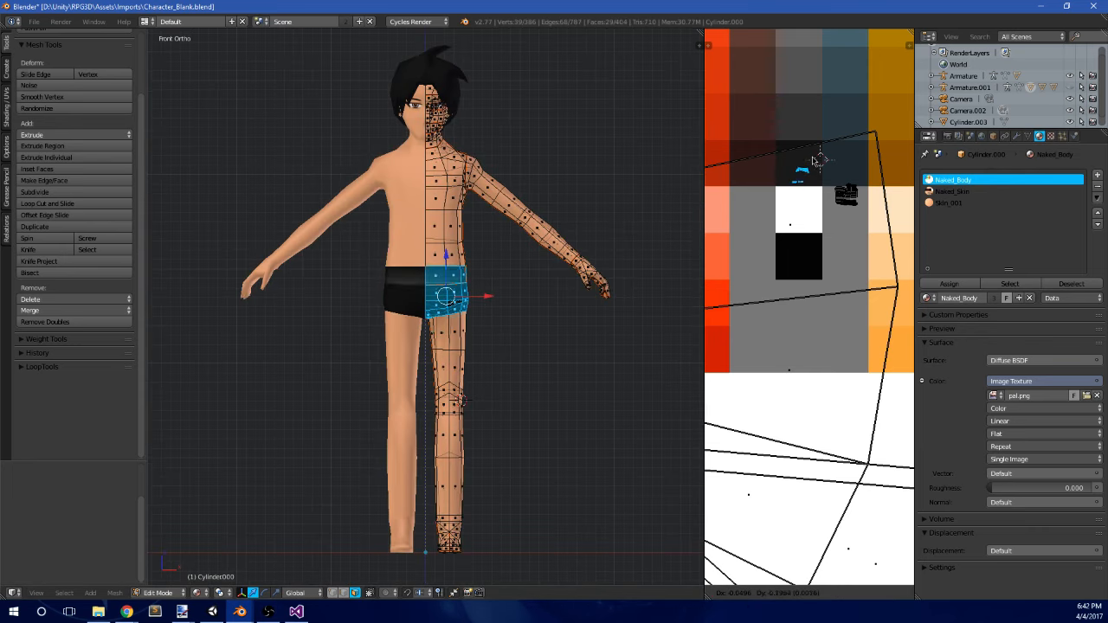
click(782, 234)
key(Tab)
scroll(547, 297, down, 5)
middle_drag(546, 296, 577, 271)
scroll(369, 294, up, 7)
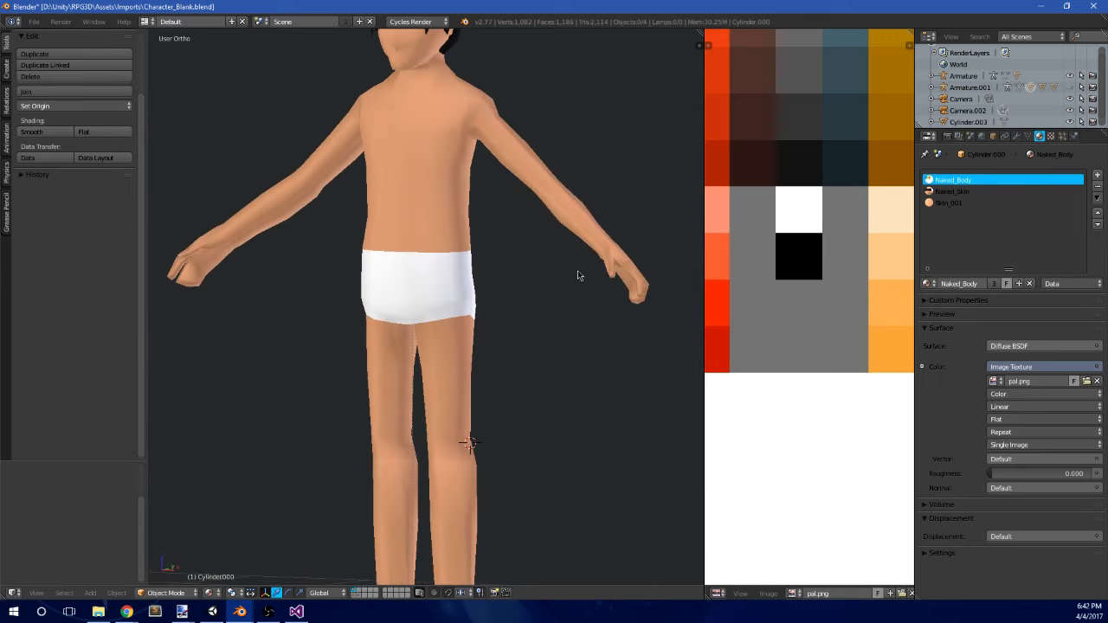
scroll(482, 297, down, 3)
- Move the UVs of the shorts back onto the dark palette swatch
key(Tab)
middle_drag(482, 297, 453, 305)
key(KP_3)
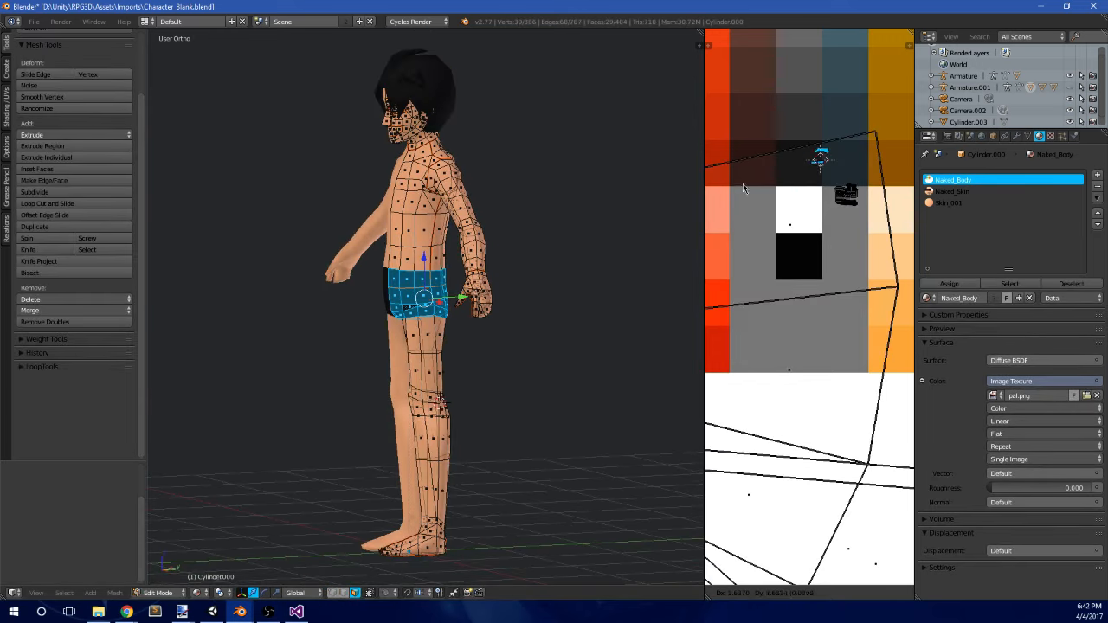
key(Tab)
key(Tab)
- Lower the selected shorts faces by 0.0565 along the vertical axis and check the shape in object mode
scroll(366, 295, up, 4)
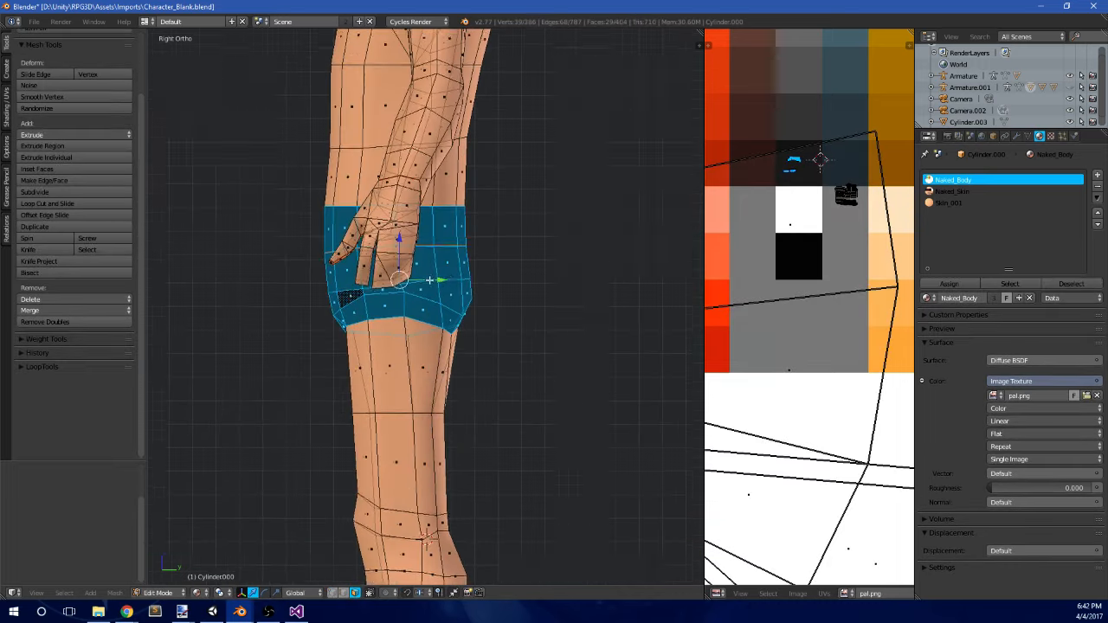
drag(452, 253, 440, 260)
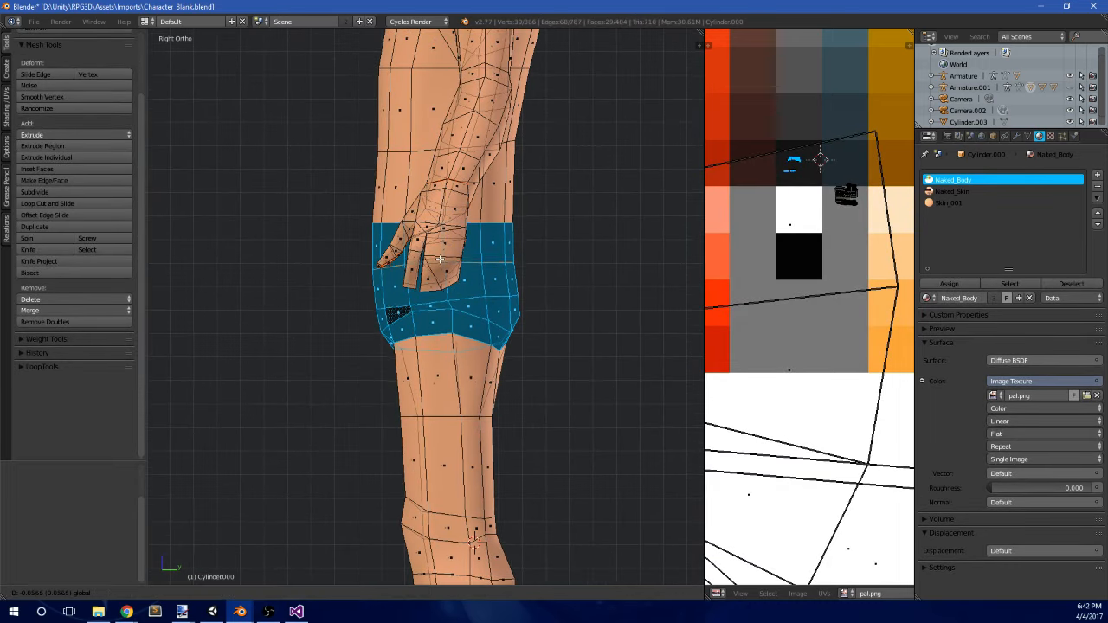
scroll(439, 260, down, 3)
middle_drag(439, 259, 422, 356)
key(Tab)
scroll(509, 296, up, 4)
- Select the three faces at the crotch of the shorts and adjust their position
key(Tab)
scroll(482, 299, up, 2)
right_click(425, 351)
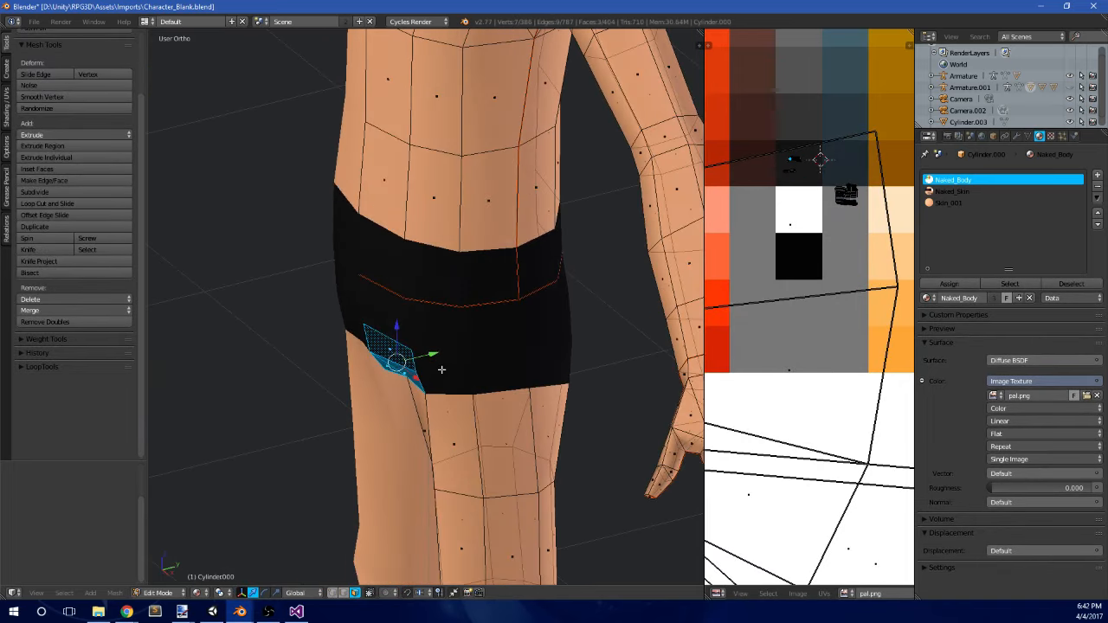
key(g)
click(428, 360)
- Examine the shape of the shorts and the full character's proportions from the front and side
key(Tab)
scroll(490, 371, down, 6)
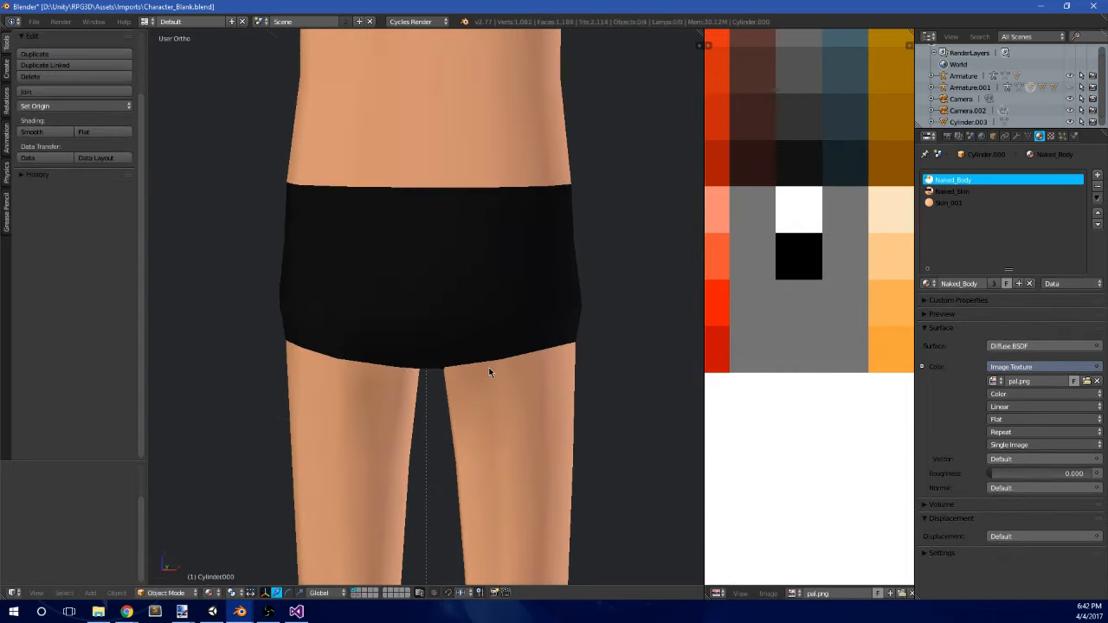
middle_drag(517, 326, 494, 297)
scroll(438, 322, up, 4)
key(KP_3)
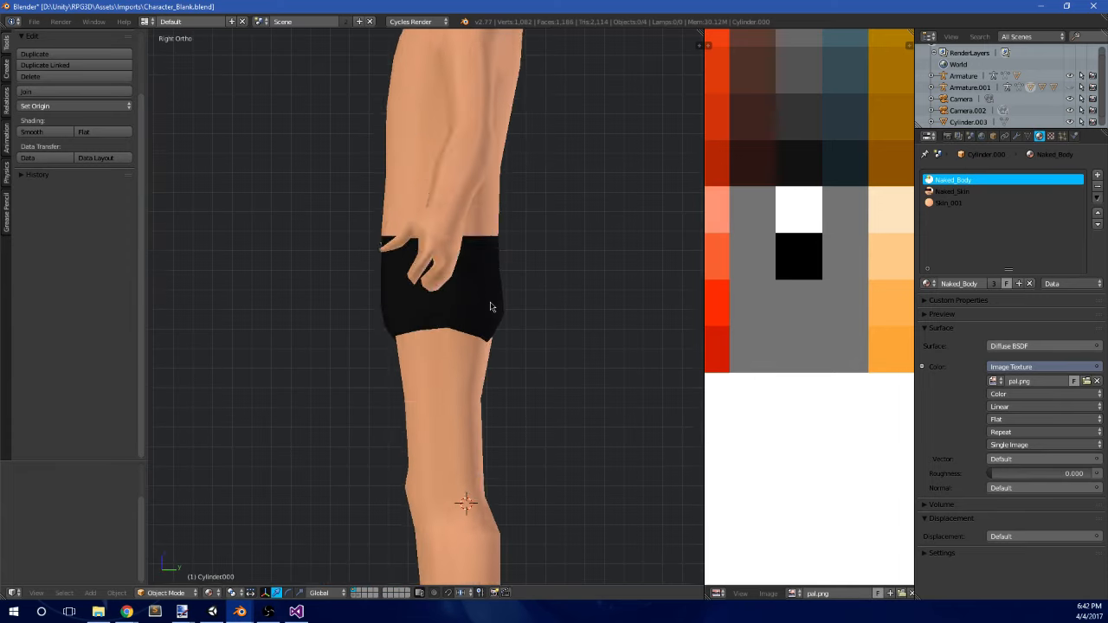
key(Tab)
scroll(489, 302, down, 5)
key(Tab)
middle_drag(488, 317, 502, 292)
scroll(502, 293, up, 4)
middle_drag(512, 254, 461, 356)
scroll(458, 378, down, 4)
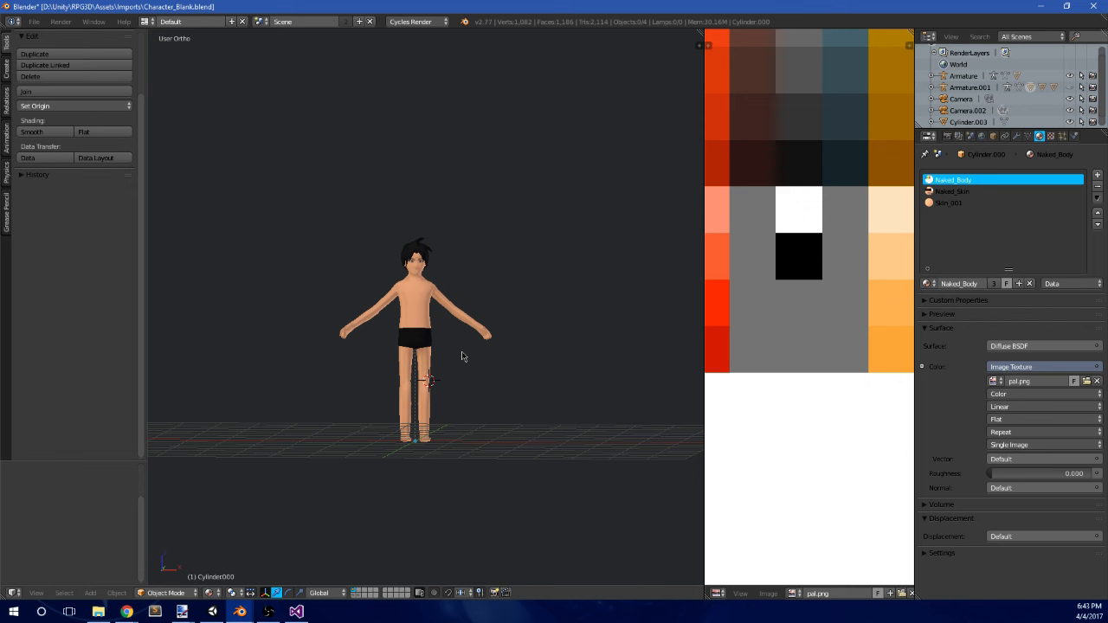
key(KP_1)
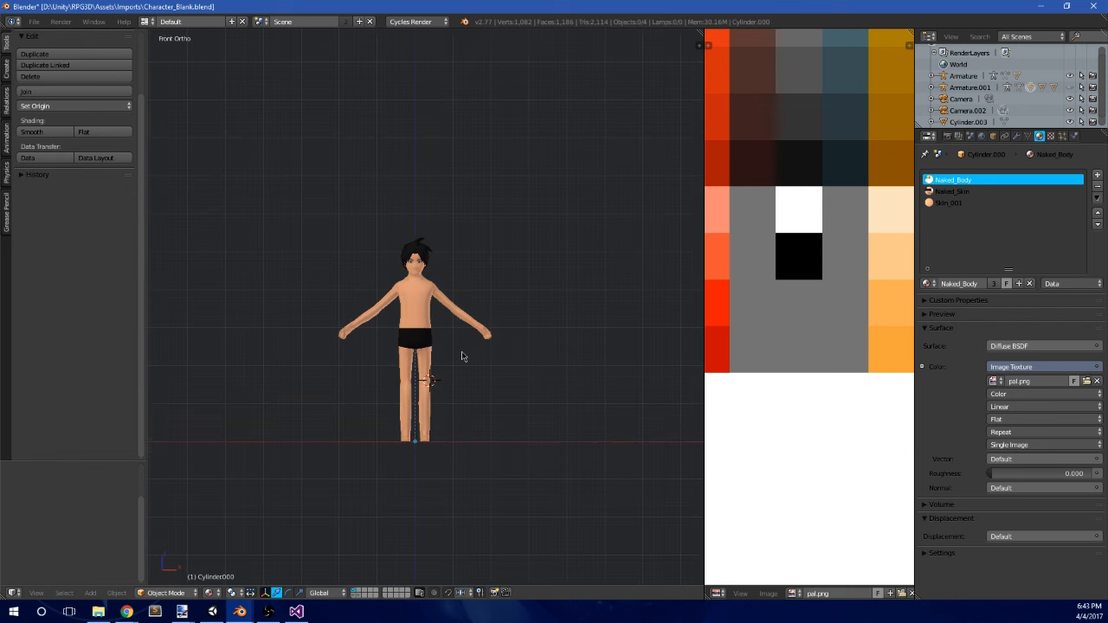
- Select the body faces from the head down to the upper thighs and lower them by 0.189 along the vertical axis
scroll(461, 356, up, 2)
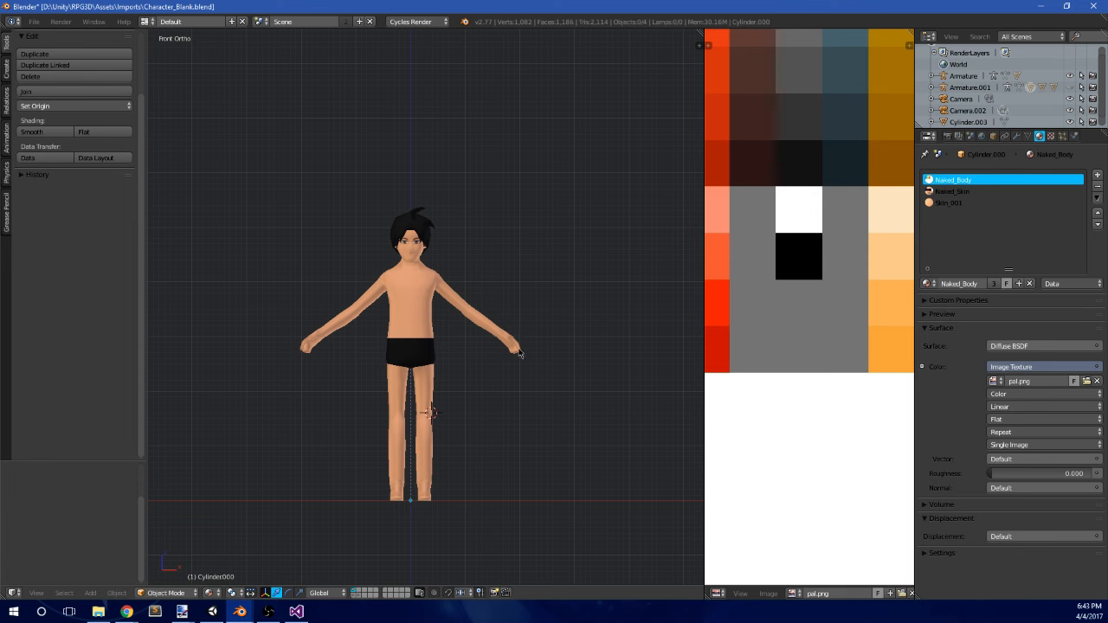
shift+middle_drag(519, 353, 489, 294)
scroll(488, 293, up, 2)
key(Tab)
scroll(423, 272, down, 1)
key(a)
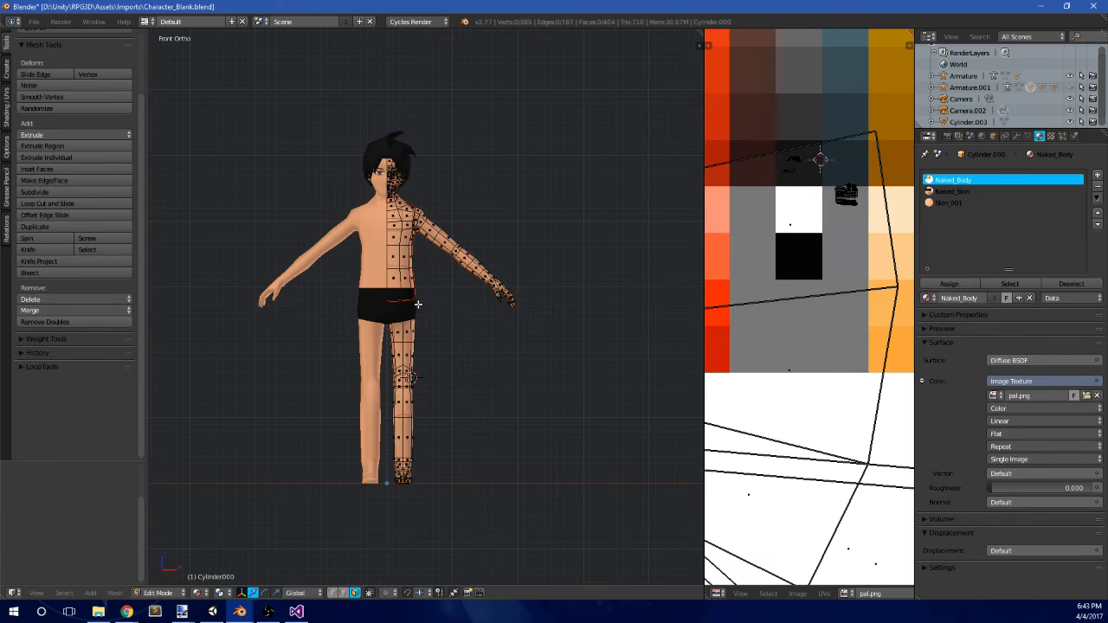
scroll(418, 305, up, 2)
key(b)
drag(569, 342, 313, 33)
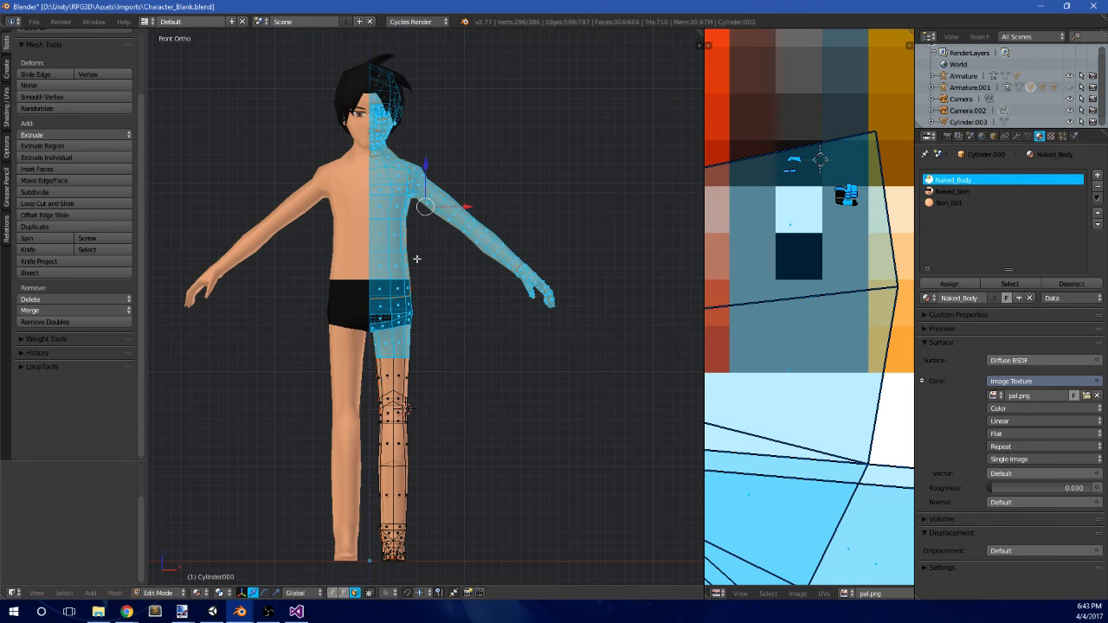
drag(417, 161, 418, 179)
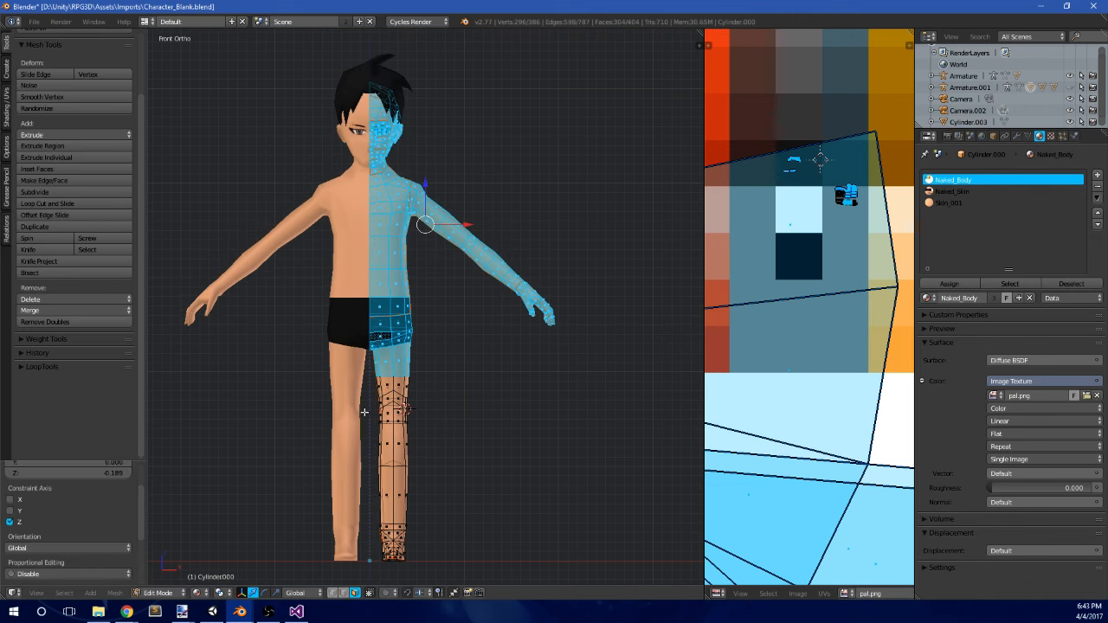
- Try adding the knee faces to the selection and lowering the selected body by 0.171 along the vertical axis
key(b)
drag(361, 422, 431, 399)
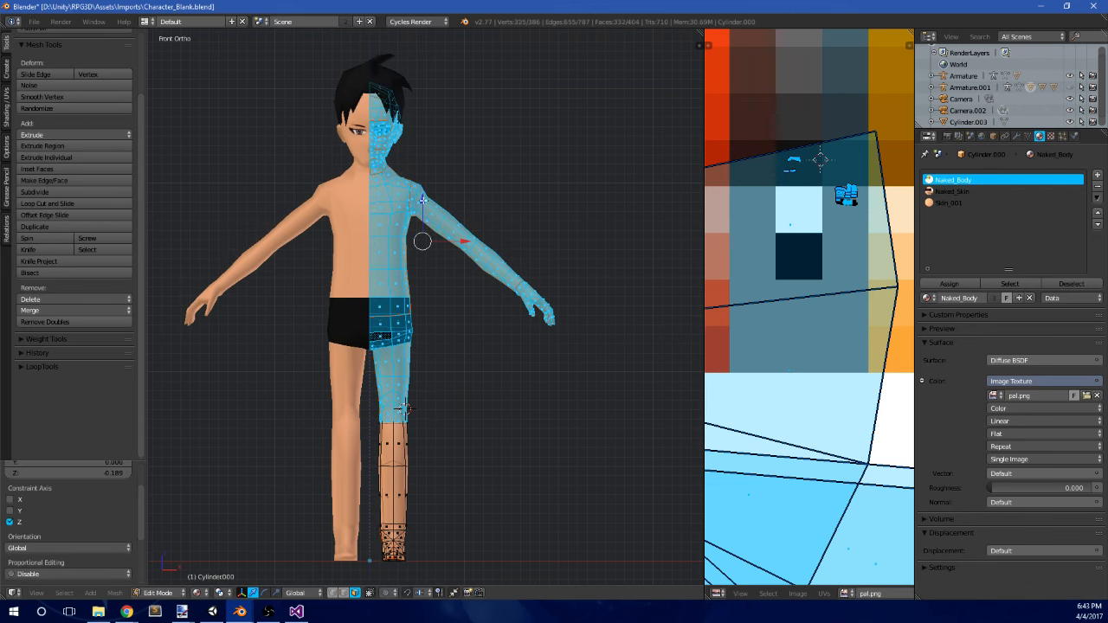
drag(423, 200, 424, 216)
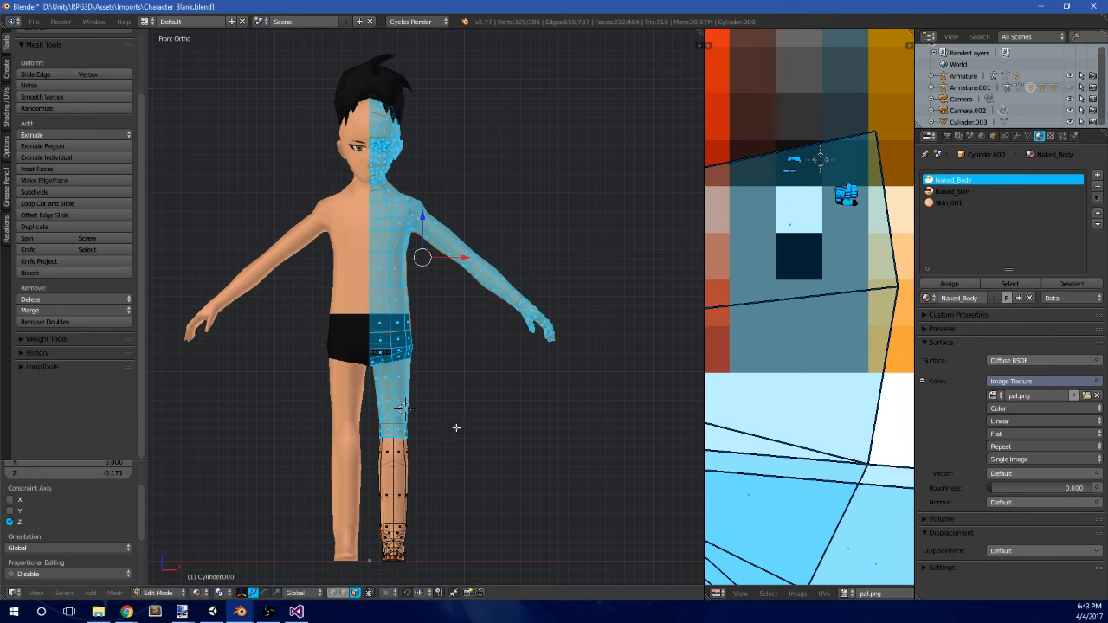
key(Tab)
middle_drag(530, 404, 448, 394)
key(Tab)
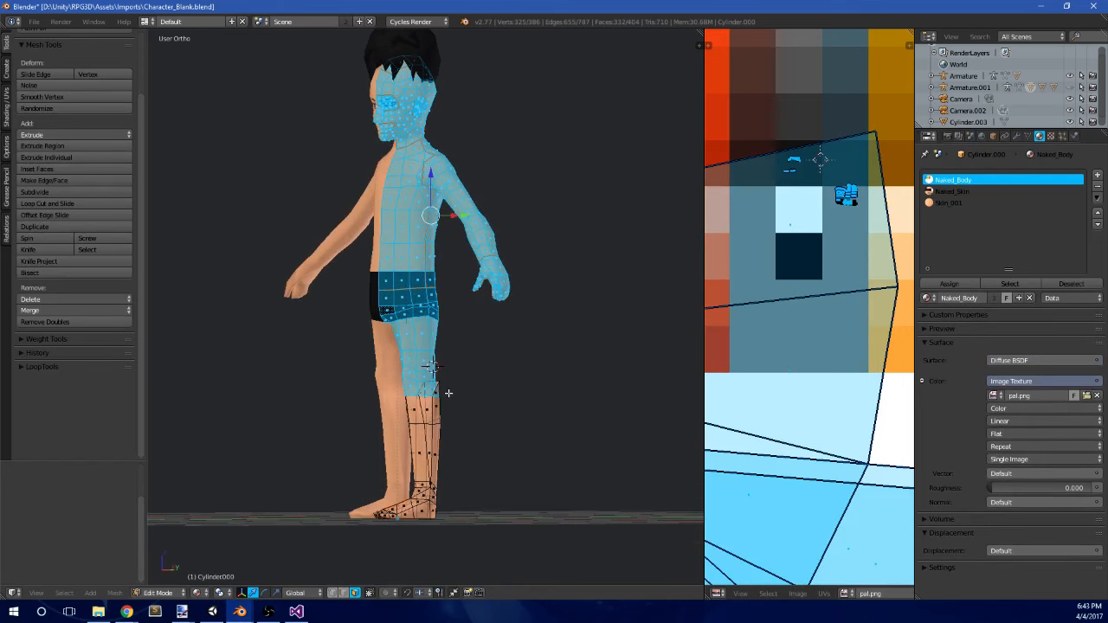
- Add the knee faces to the selection in side view, lower the selected body to shorten the shins, and check the proportions
key(KP_3)
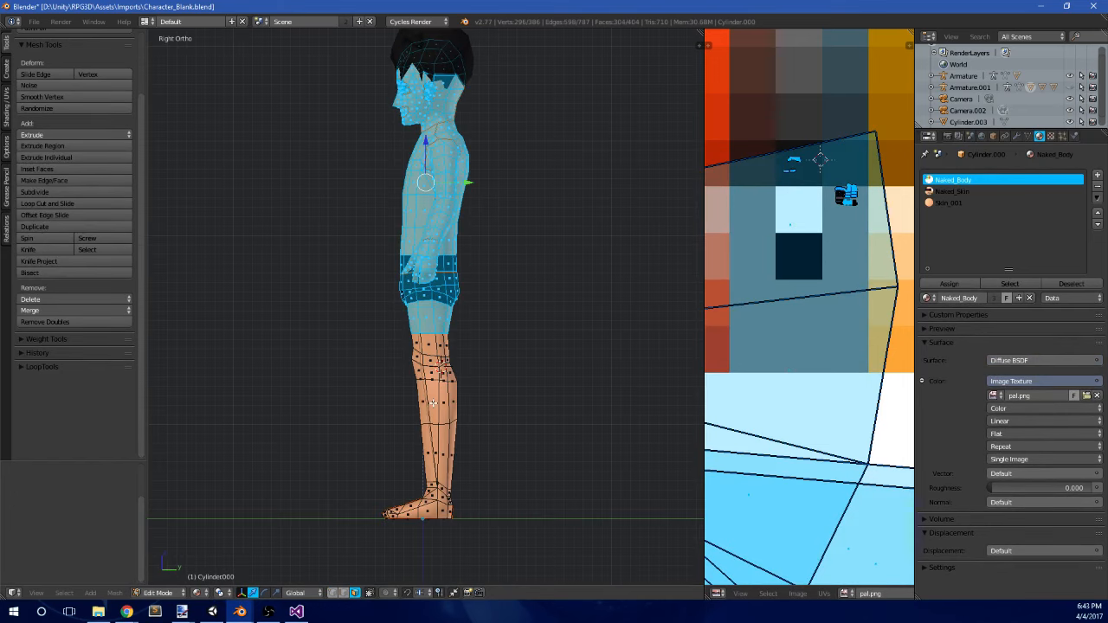
scroll(432, 404, up, 3)
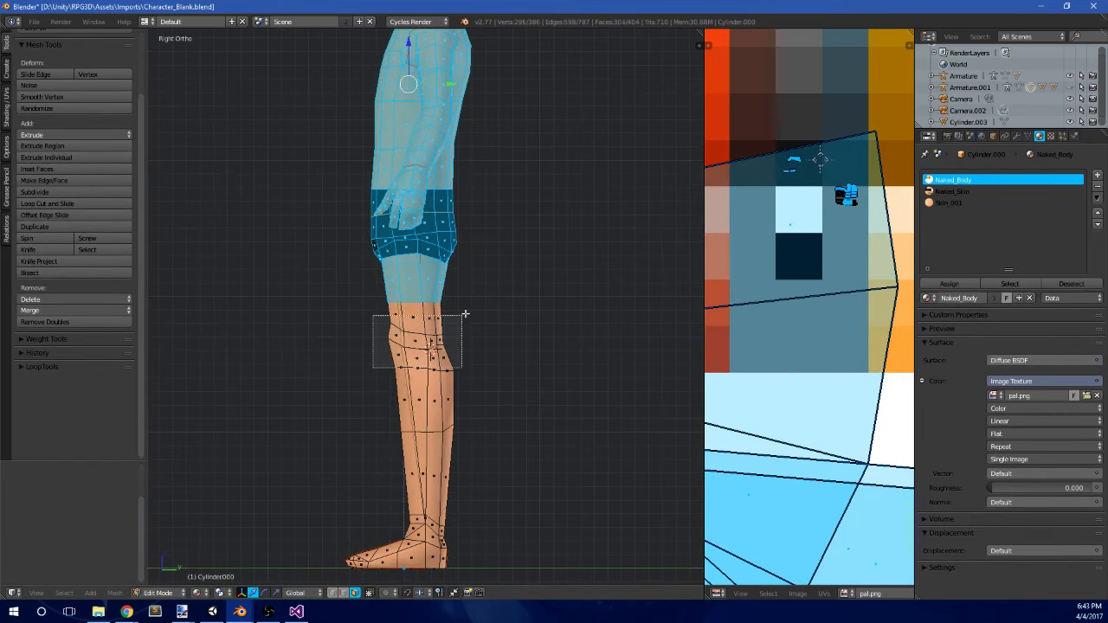
drag(465, 314, 516, 288)
drag(413, 77, 411, 97)
scroll(409, 97, down, 2)
key(Tab)
middle_drag(399, 229, 487, 316)
scroll(470, 252, down, 3)
scroll(494, 255, up, 3)
key(Tab)
key(KP_3)
- Select the whole body mesh and remove its duplicate vertices
key(a)
key(a)
key(space)
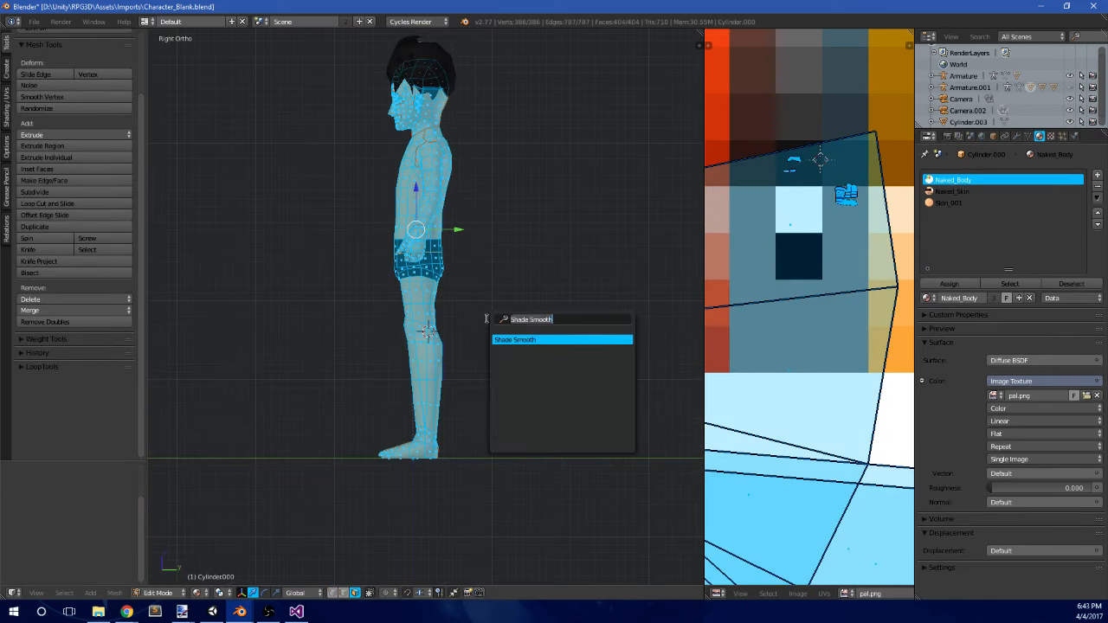
text(remove do)
key(Return)
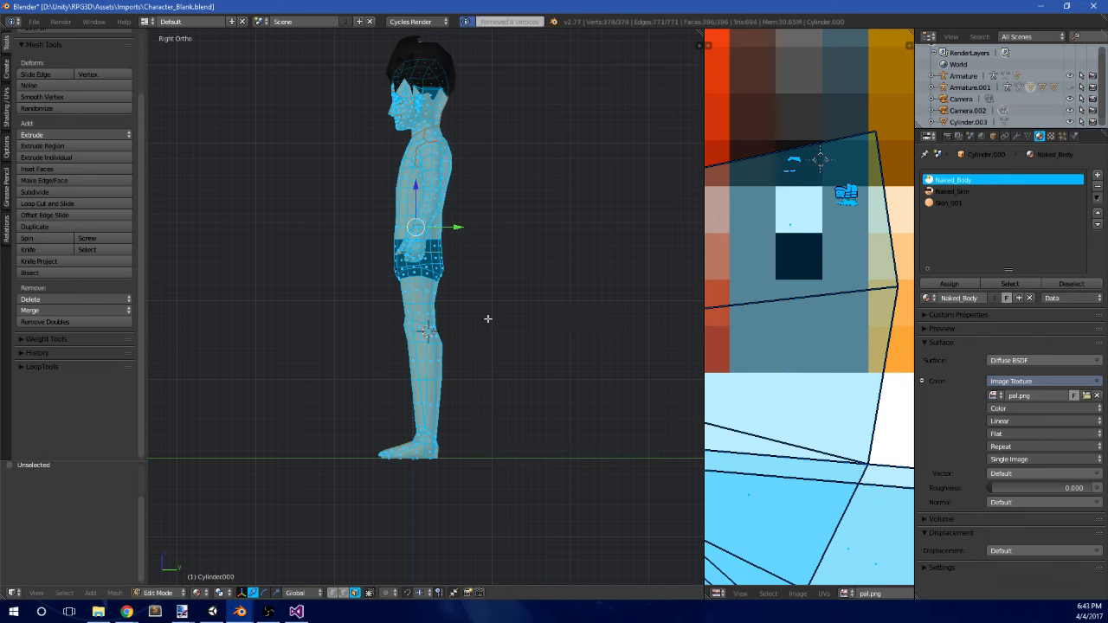
- Merge the vertices below the back of the knee into the neighbouring vertices of the ring above
scroll(488, 317, up, 4)
shift+middle_drag(507, 322, 506, 271)
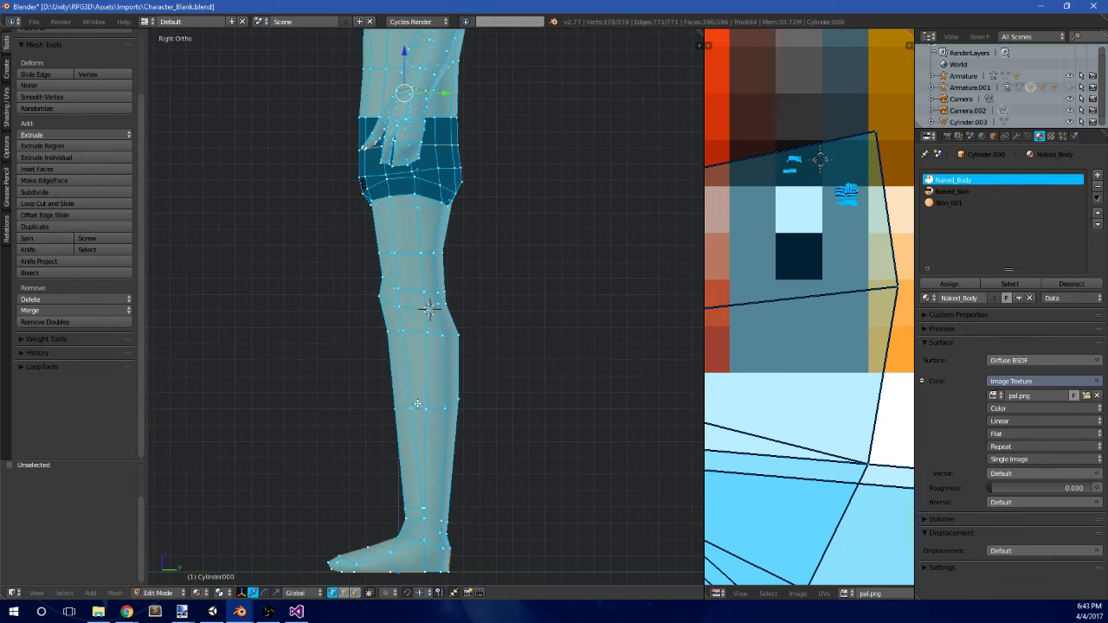
shift+middle_drag(417, 403, 420, 318)
key(a)
scroll(421, 302, up, 1)
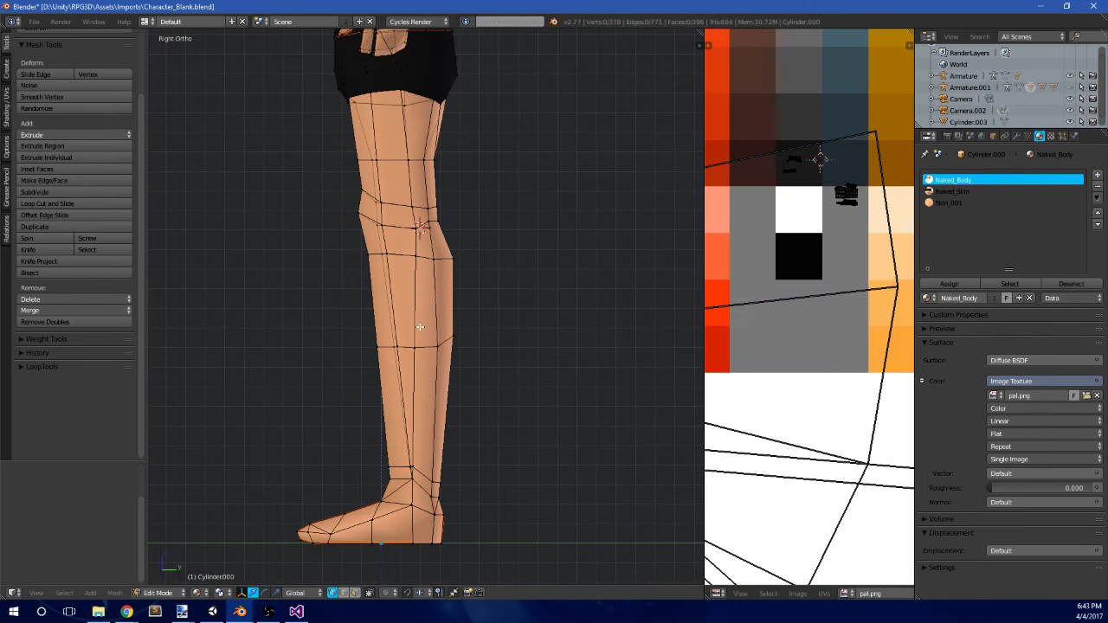
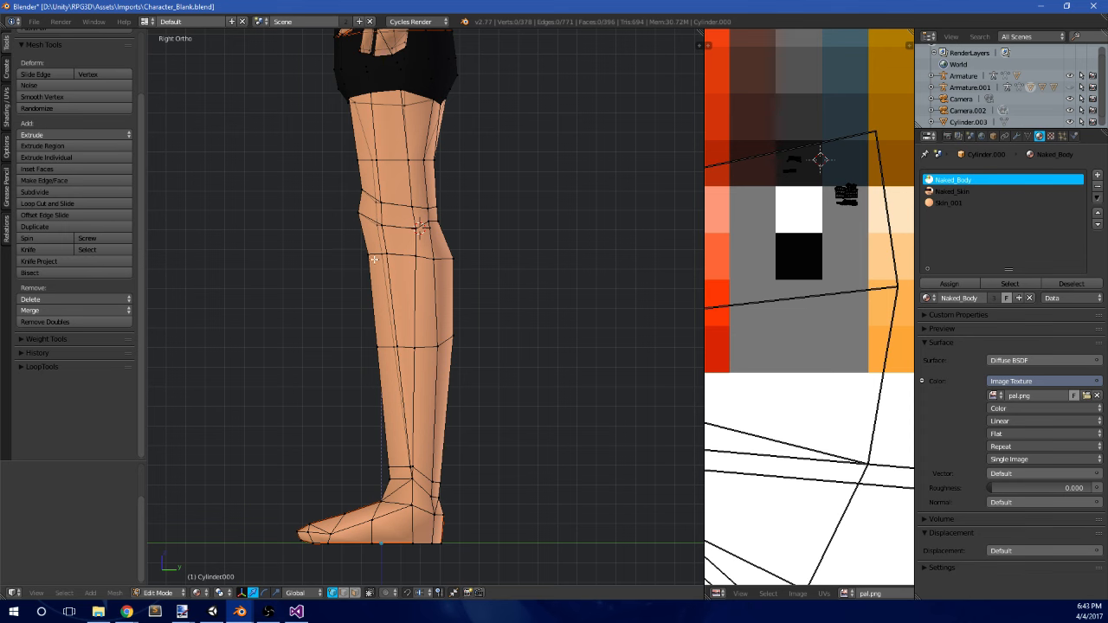
scroll(444, 245, up, 4)
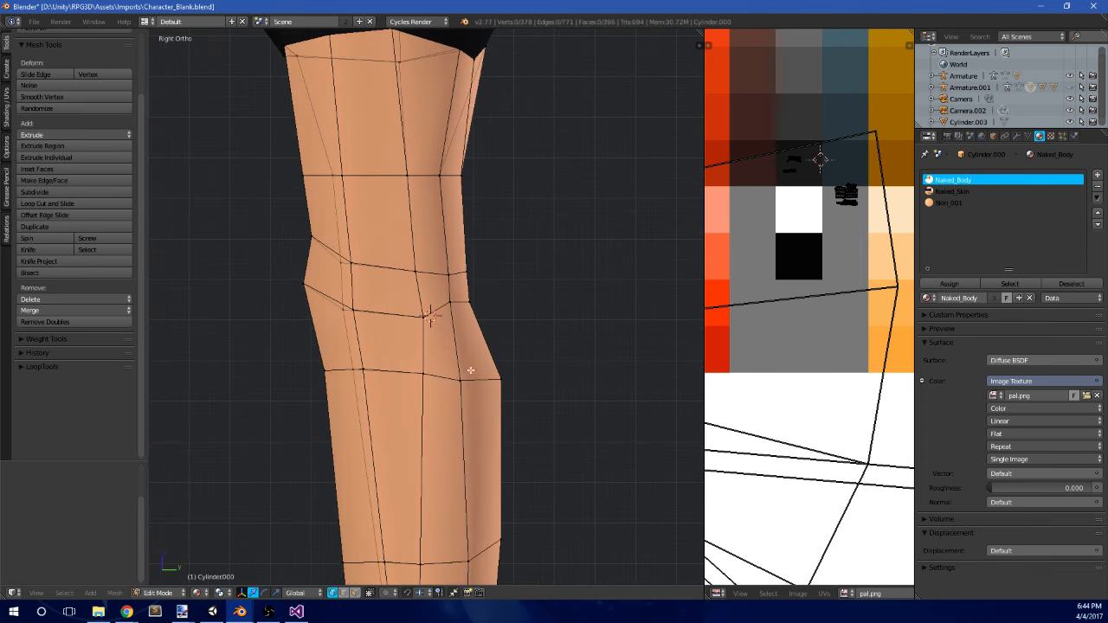
middle_drag(465, 307, 475, 326)
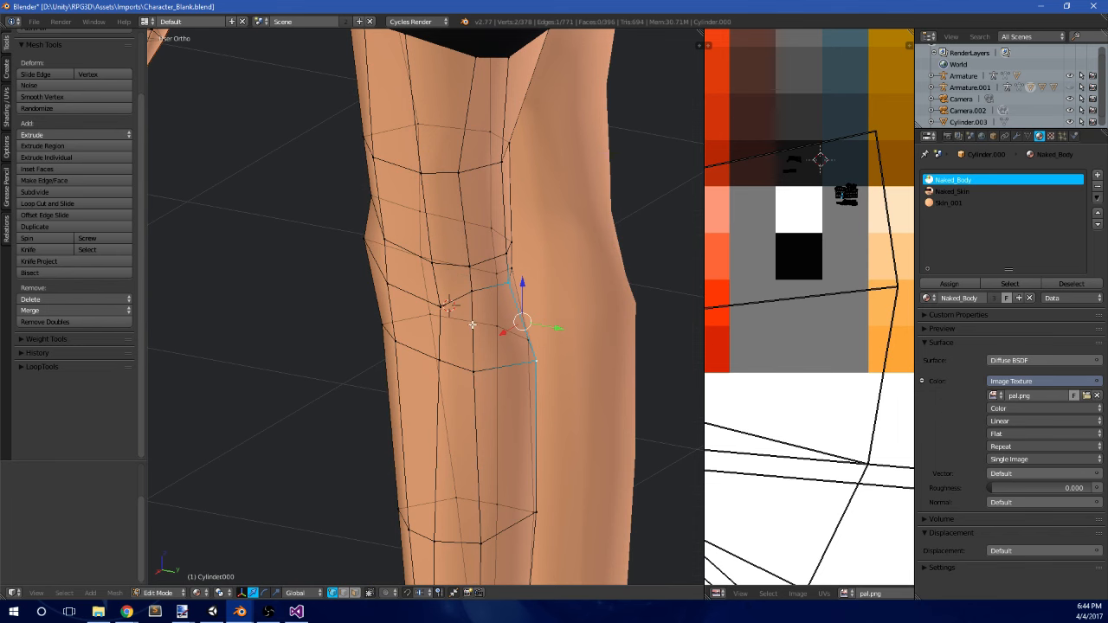
key(alt+m)
click(471, 326)
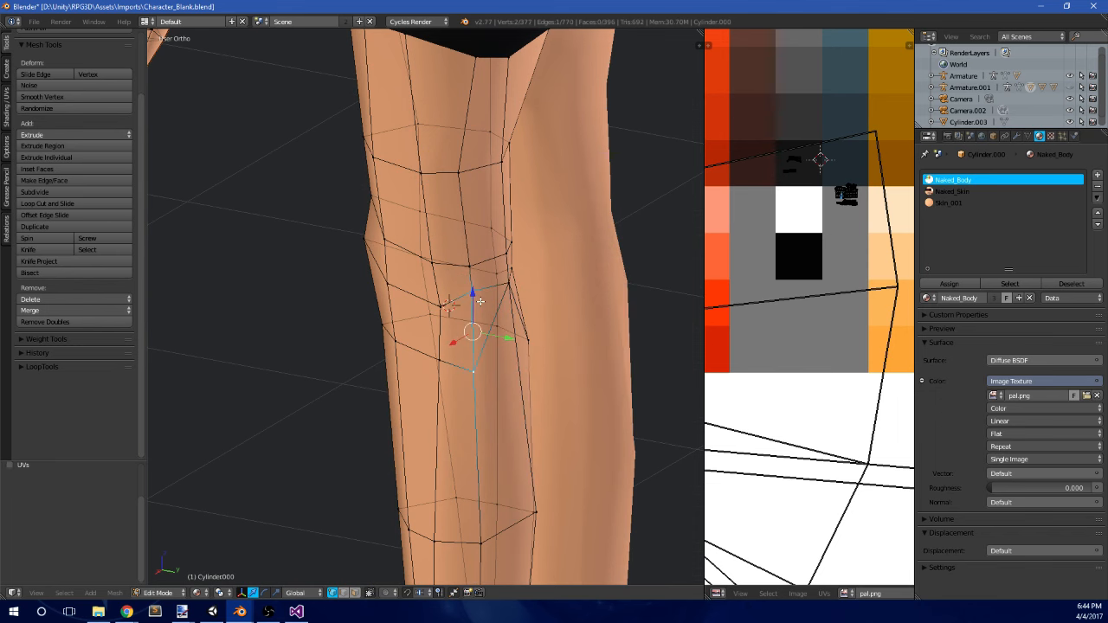
key(alt+m)
click(480, 302)
- Merge the stacked vertices on the outer side of the knee so its edge rings converge
right_click(439, 363)
middle_drag(447, 317, 414, 271)
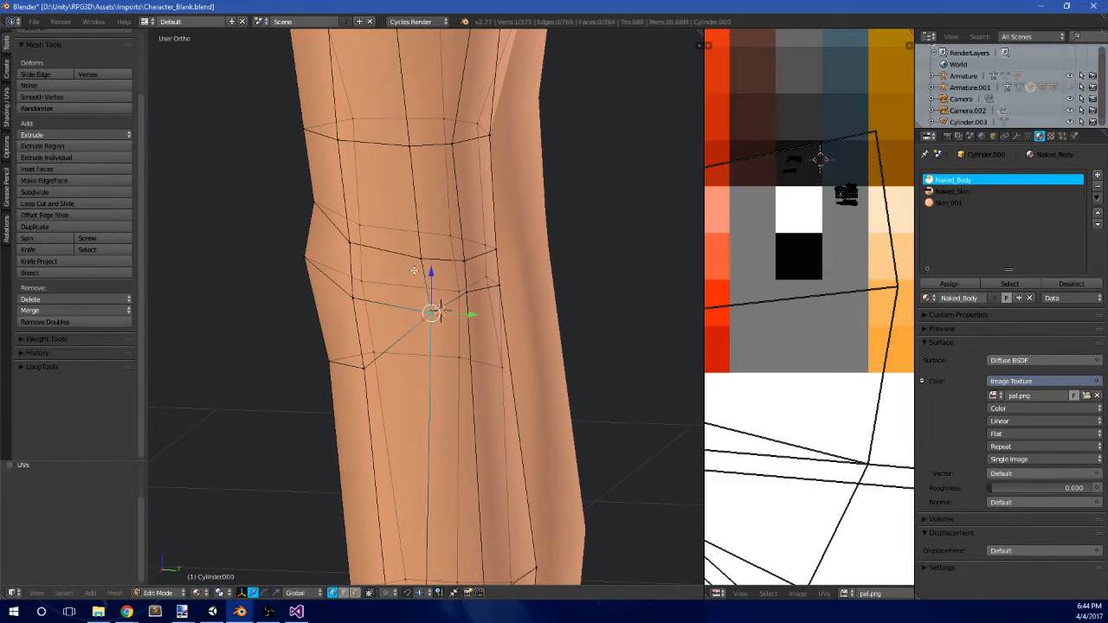
right_click(469, 265)
shift+right_click(468, 292)
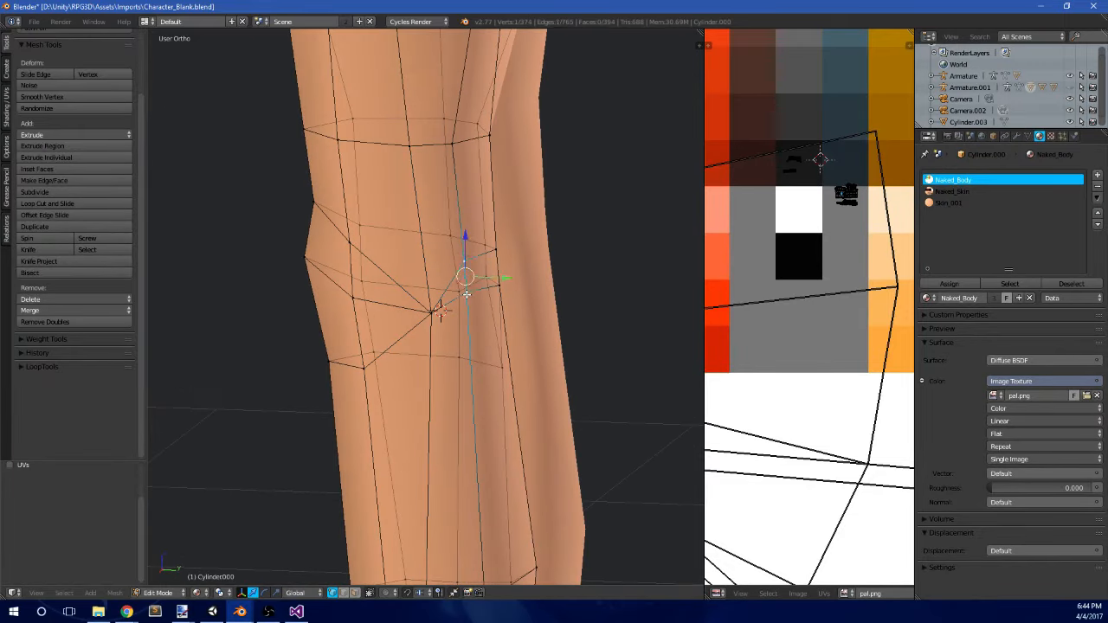
key(alt+m)
click(472, 294)
- Merge the stacked vertices at the back of the knee into one vertex
middle_drag(478, 296, 414, 294)
right_click(539, 265)
key(alt+m)
click(550, 296)
middle_drag(551, 296, 507, 303)
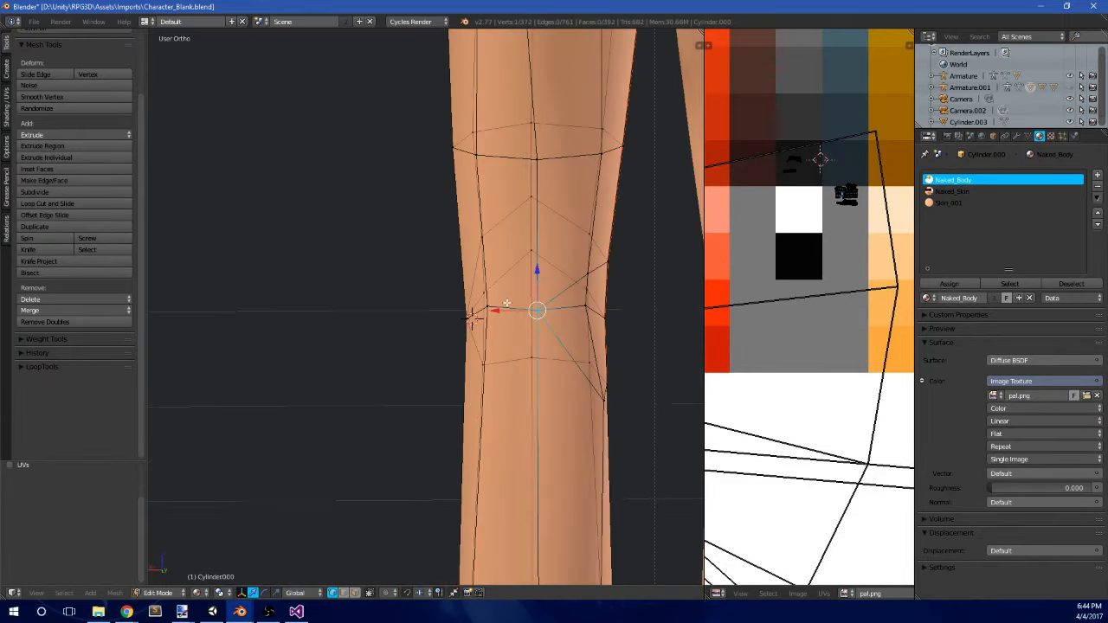
- Merge the stacked vertices on the inner side of the knee and check the leg's side profile in object mode
middle_drag(590, 373, 573, 410)
right_click(574, 412)
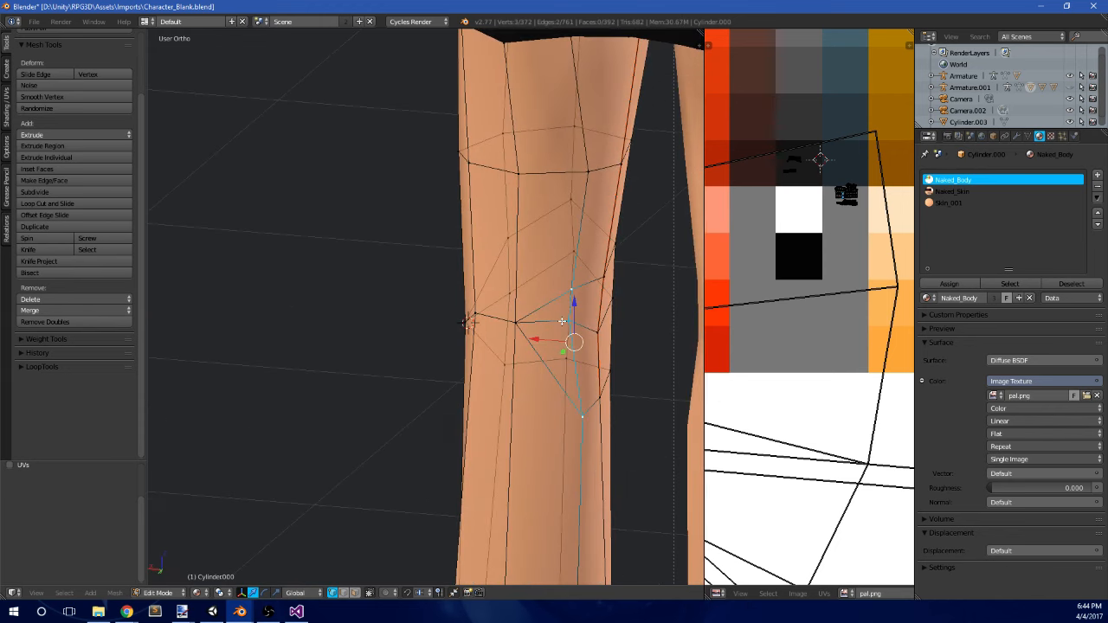
key(alt+m)
click(563, 321)
middle_drag(563, 321, 590, 331)
right_click(559, 393)
middle_drag(571, 368, 640, 313)
middle_drag(432, 296, 401, 282)
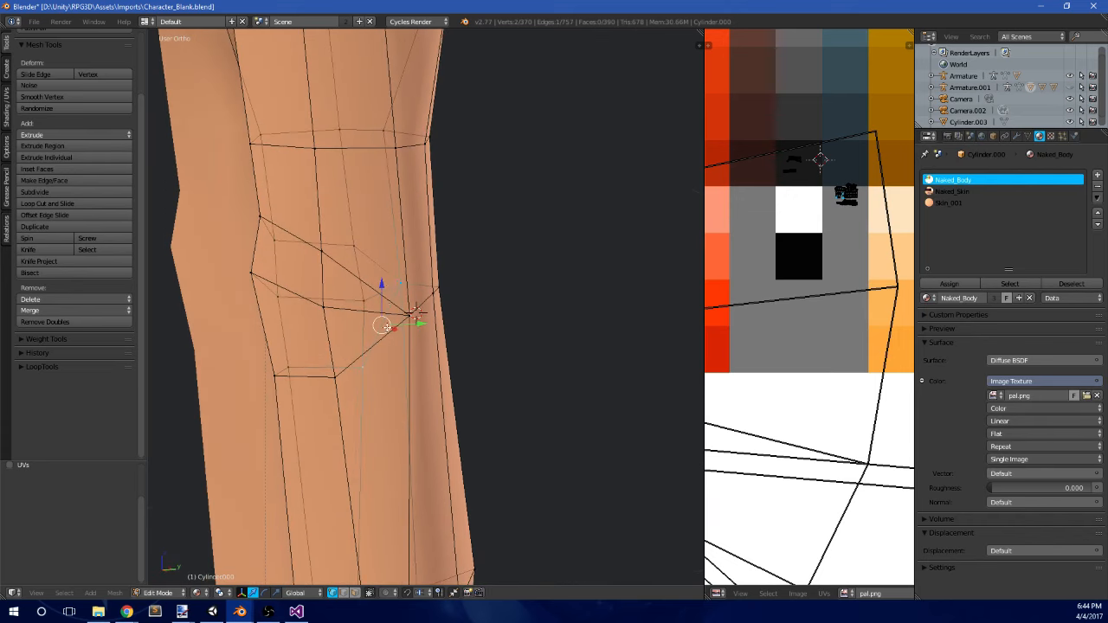
mouse_move(415, 355)
middle_down()
mouse_move(418, 321)
mouse_move(346, 292)
mouse_move(384, 310)
mouse_move(438, 267)
mouse_move(601, 265)
mouse_move(514, 235)
middle_up()
key(Tab)
key(Tab)
key(KP_3)
key(Tab)
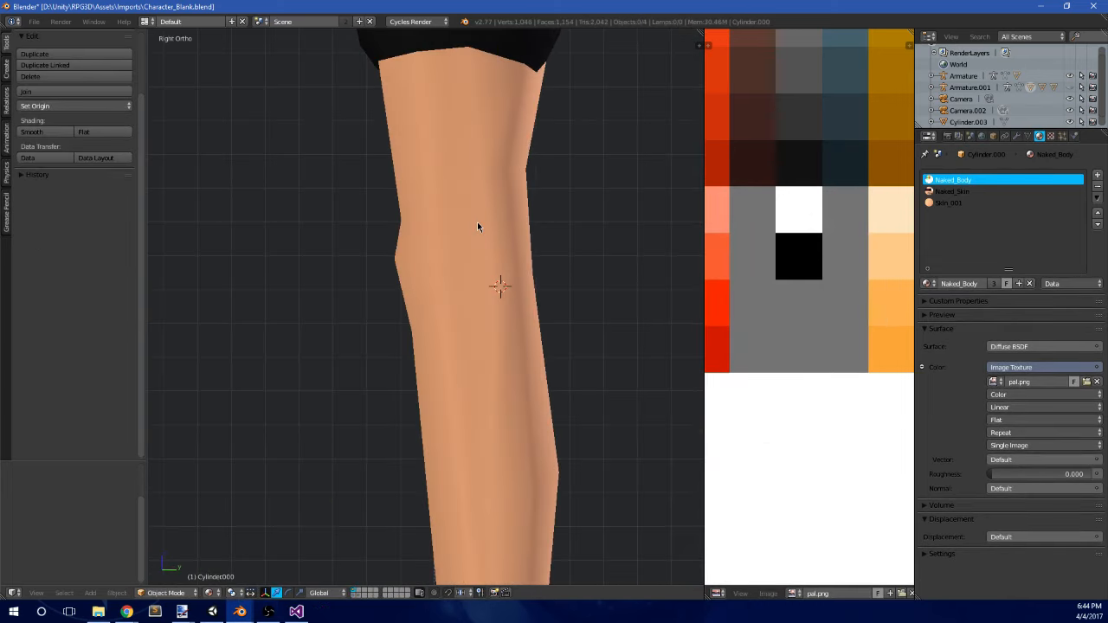
scroll(485, 260, down, 4)
scroll(497, 275, up, 4)
- Select the middle kneecap vertices at the front of the leg and move them slightly down and forward
key(Tab)
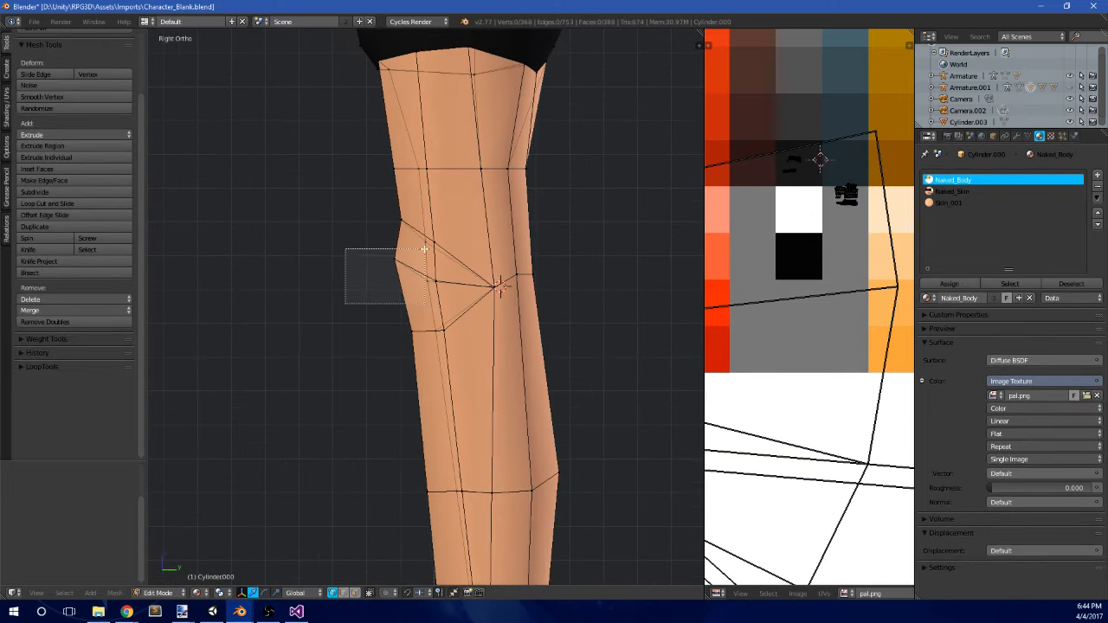
drag(425, 249, 425, 249)
key(g)
click(414, 266)
- Select the kneecap vertices together with the side merge points and shift them slightly forward
key(a)
key(b)
drag(388, 354, 435, 313)
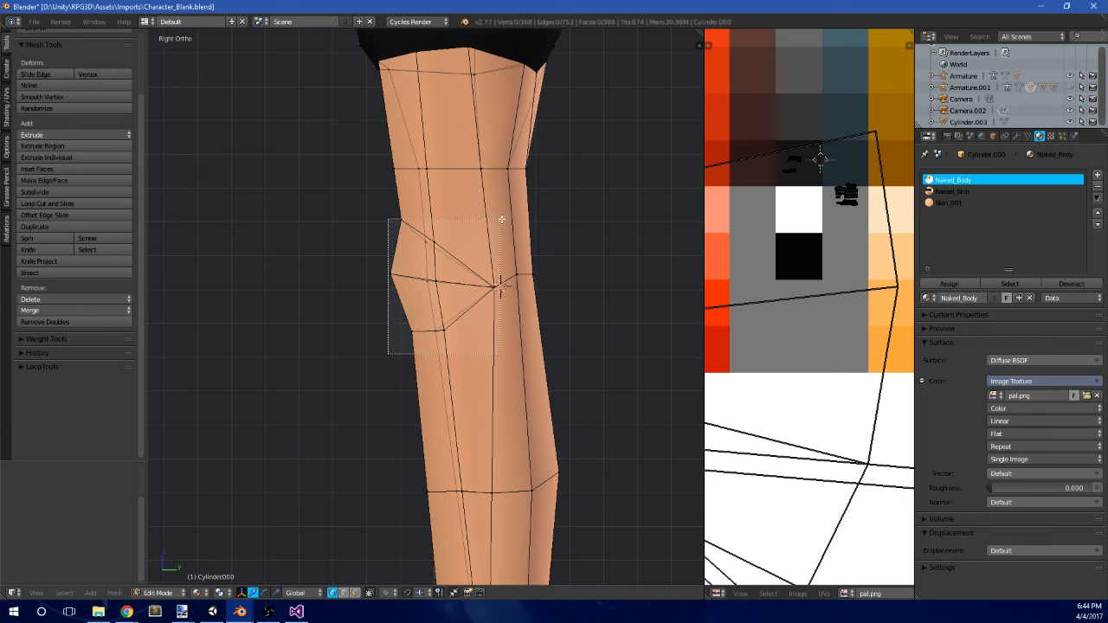
drag(501, 219, 501, 219)
key(g)
click(495, 220)
- Raise the vertices below the kneecap by 0.036 and lower the vertices above it to make the kneecap more compact
key(a)
key(b)
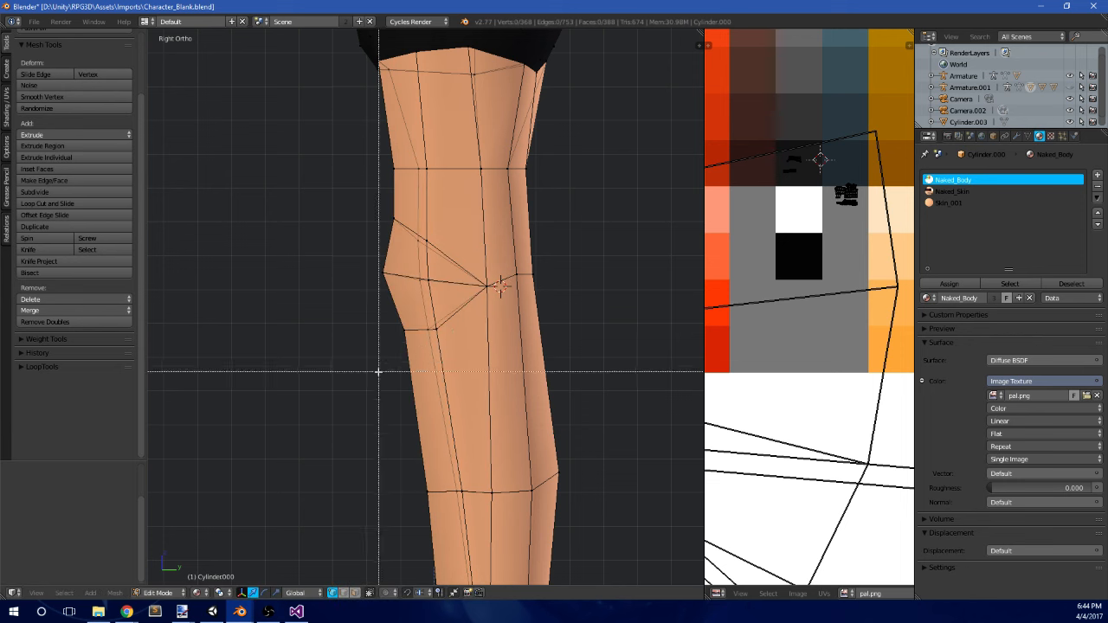
drag(467, 315, 467, 315)
key(g)
click(471, 301)
scroll(471, 303, down, 2)
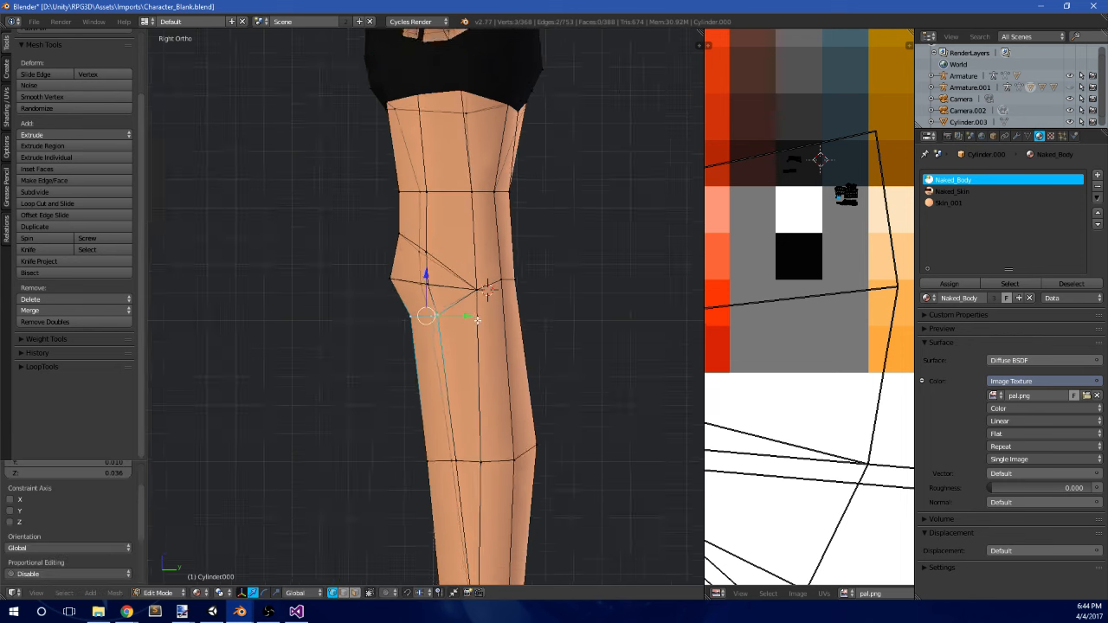
key(a)
key(g)
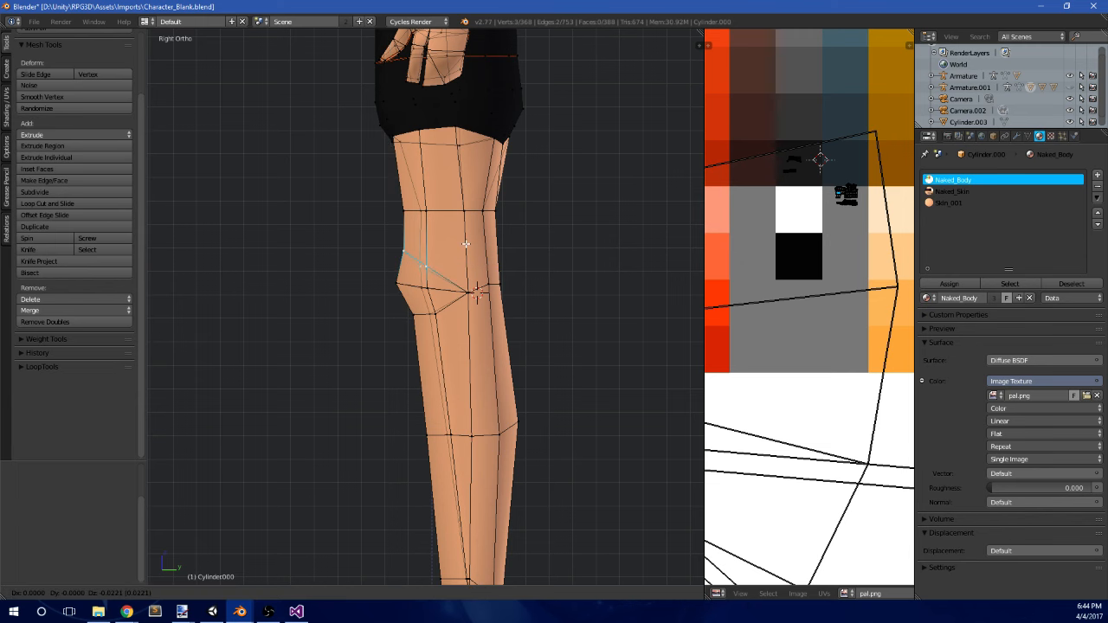
click(464, 242)
- Select all the knee vertices and move them down the leg in two moves, checking the profile in object mode
key(a)
key(b)
drag(373, 334, 447, 300)
key(g)
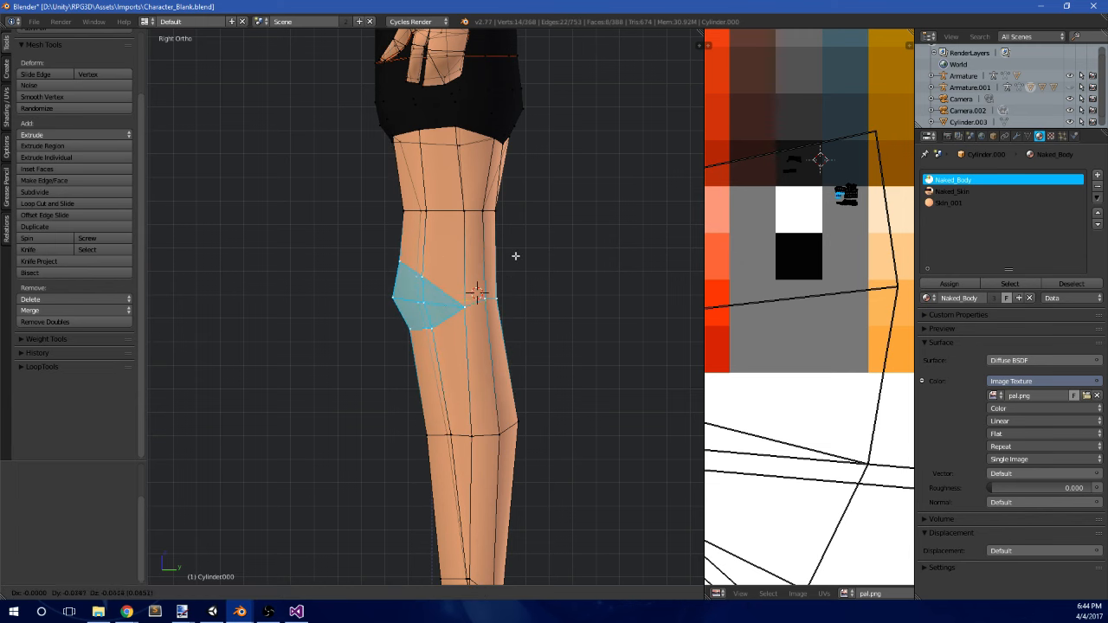
click(514, 256)
key(Tab)
scroll(503, 281, down, 4)
mouse_move(503, 282)
middle_down()
mouse_move(595, 307)
mouse_move(488, 291)
middle_up()
key(KP_3)
key(Tab)
scroll(486, 286, up, 4)
key(g)
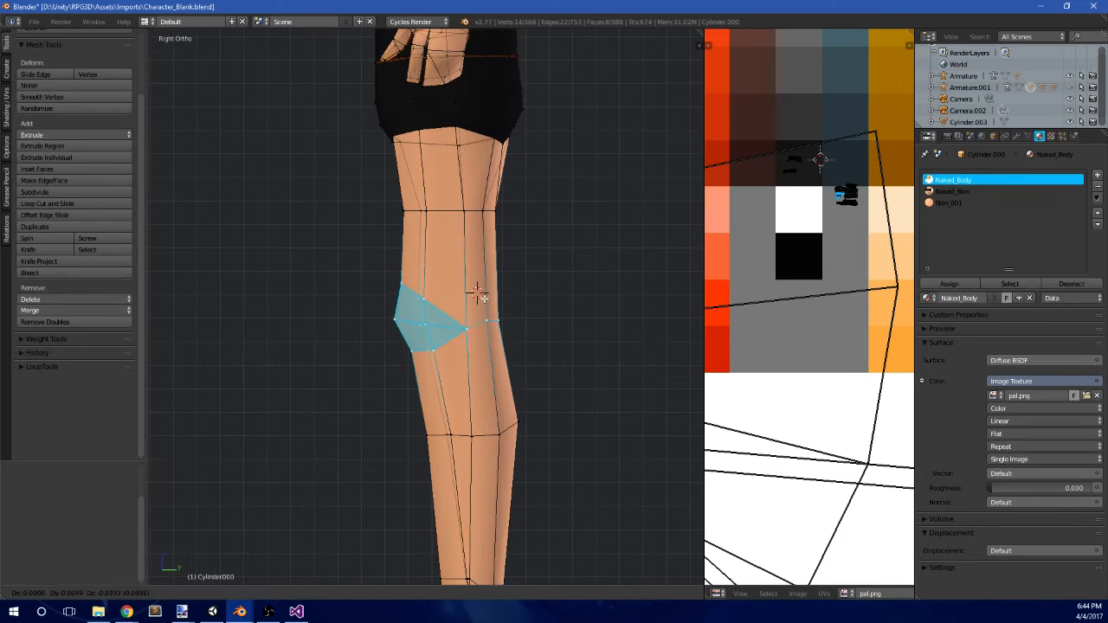
click(484, 301)
- Select the calf edge loop, move it down by 0.166, and scale it down to narrow the calf
scroll(485, 305, down, 3)
shift+middle_drag(493, 396, 482, 337)
key(a)
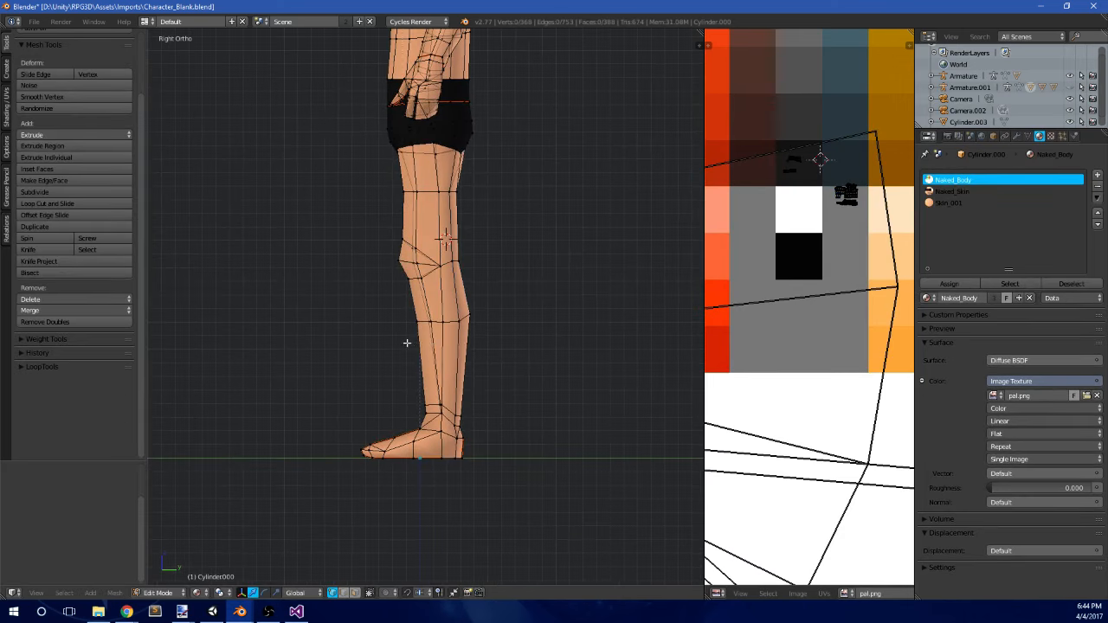
key(b)
drag(408, 343, 514, 294)
key(g)
click(514, 333)
key(s)
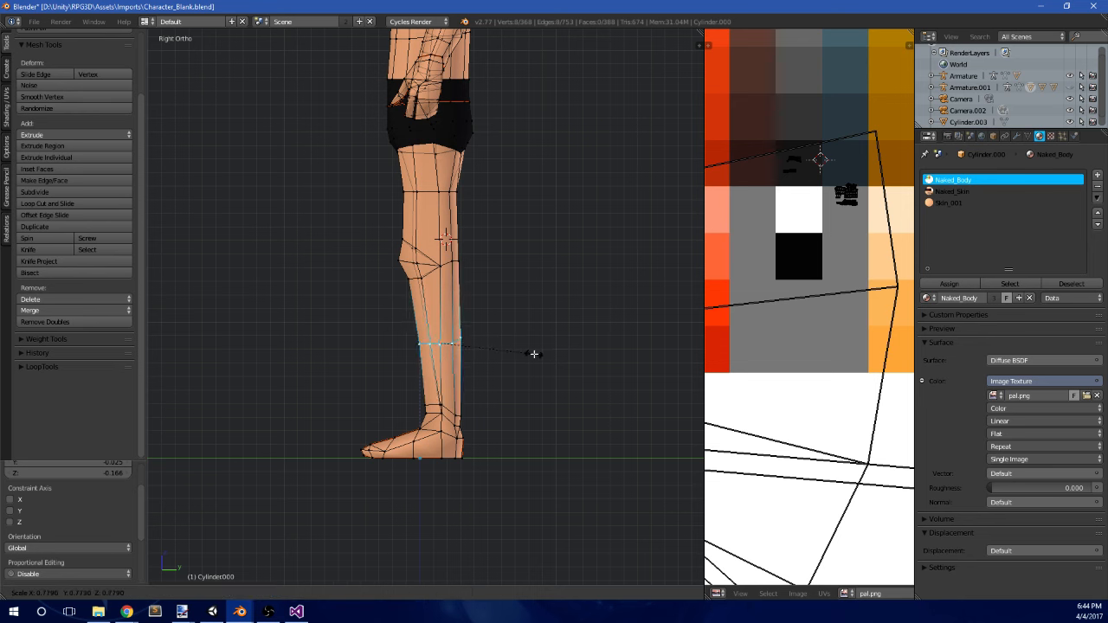
click(542, 350)
- Scale the calf edge loop by 1.096 and rotate it so it tilts upward at the back
scroll(484, 363, up, 3)
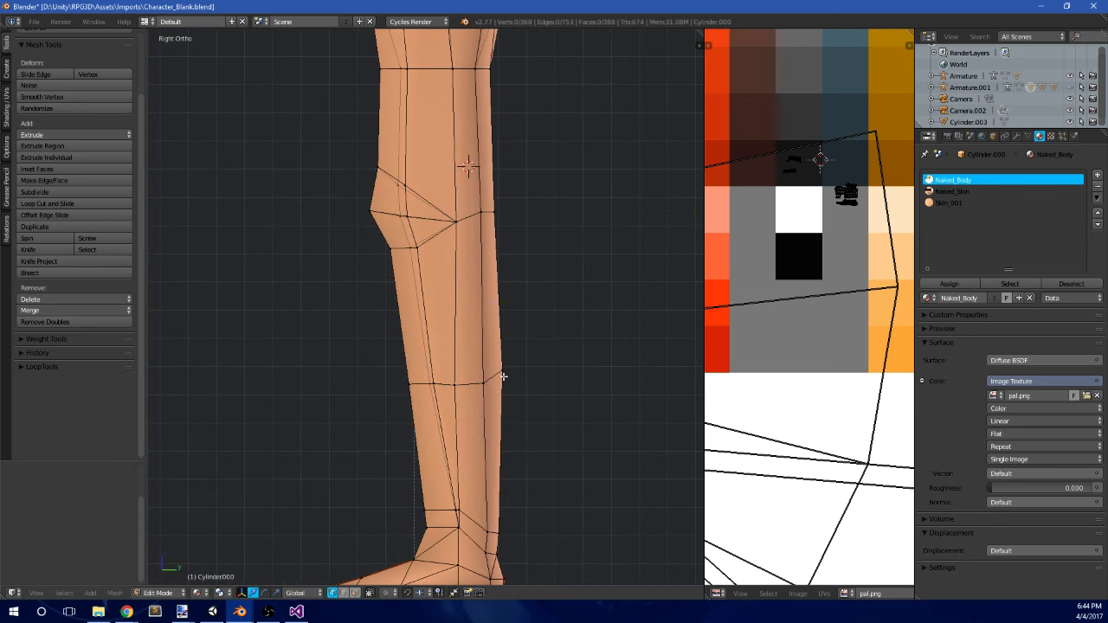
shift+middle_drag(504, 377, 498, 324)
key(s)
click(580, 287)
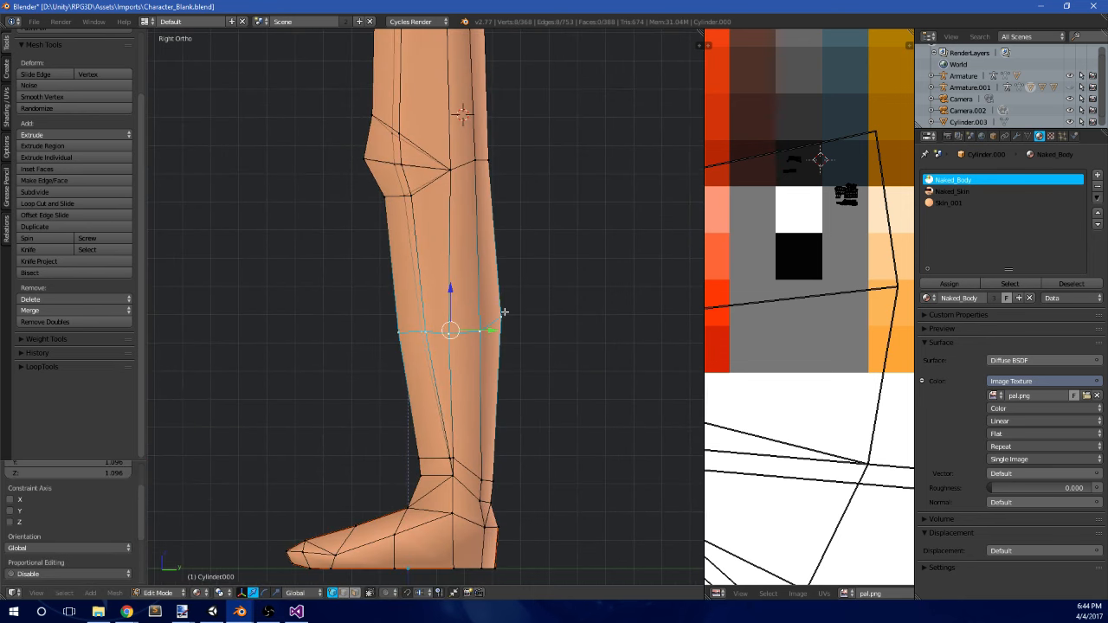
key(r)
click(555, 275)
- Raise the back and side vertices of the calf edge loop so it slopes steeply upward toward the back of the leg
key(a)
key(b)
drag(466, 337, 509, 280)
key(g)
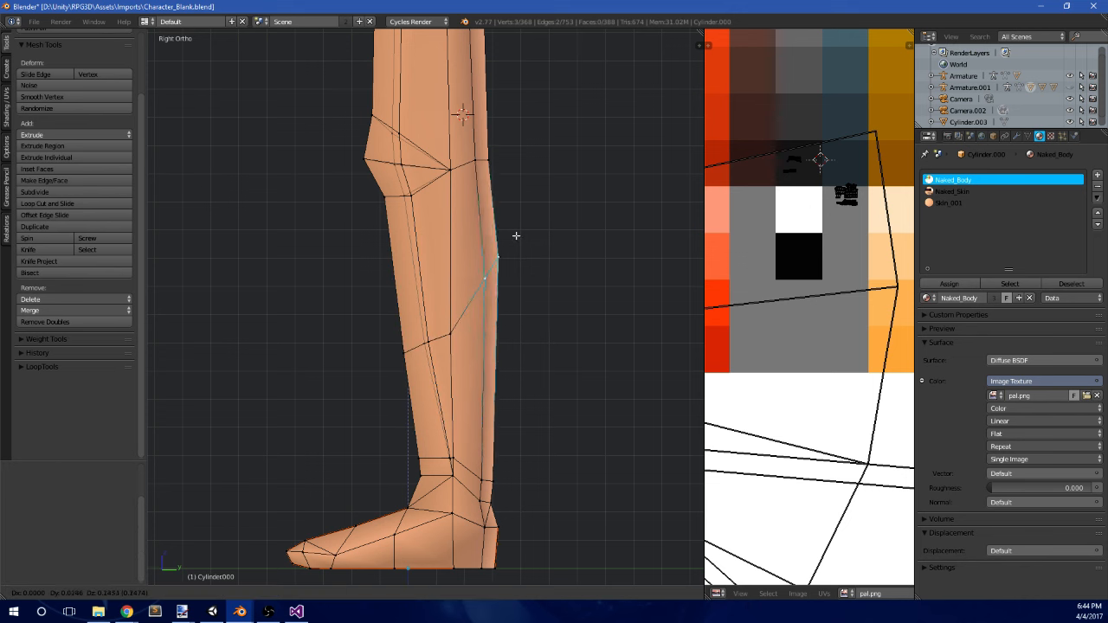
click(514, 211)
key(a)
key(g)
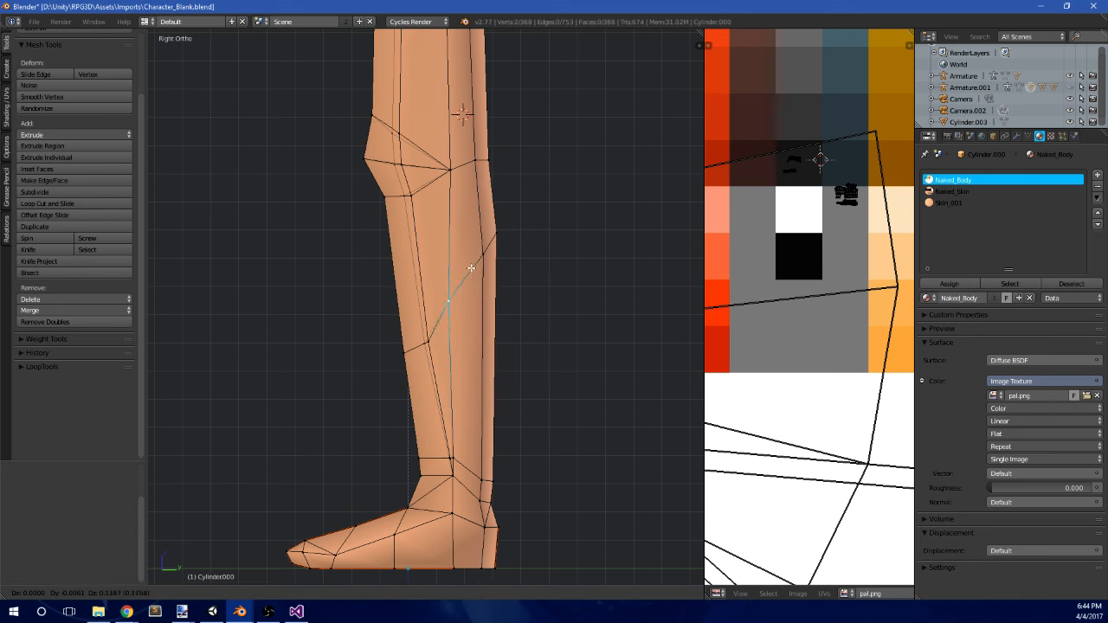
click(473, 270)
- Examine the reshaped calf on the whole character in object mode from several angles
key(a)
key(b)
drag(392, 380, 417, 354)
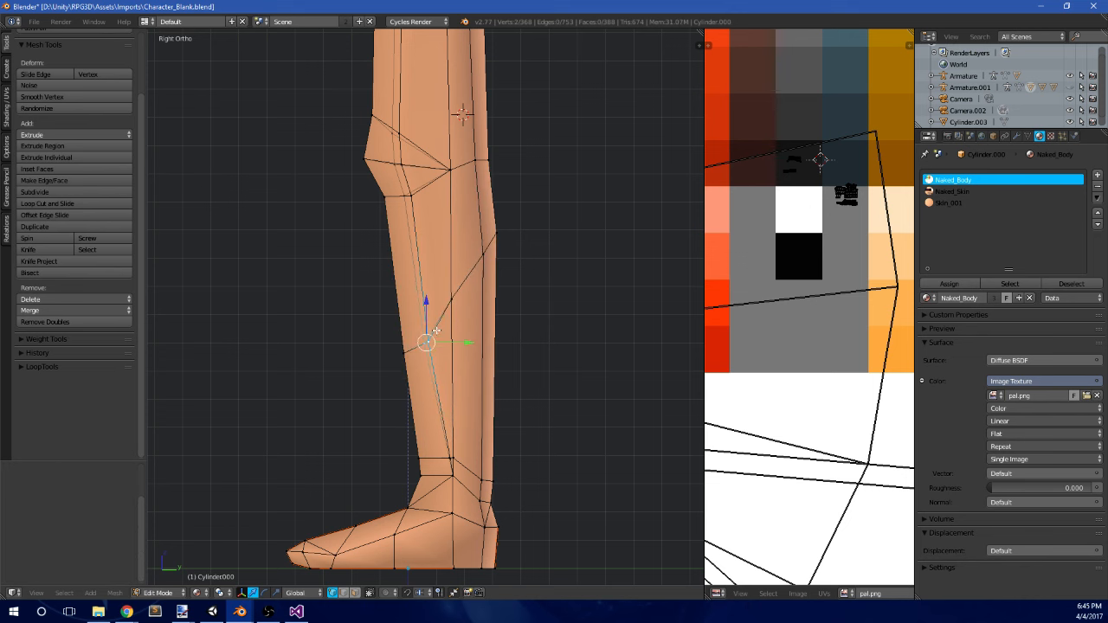
key(Tab)
scroll(433, 312, down, 3)
middle_drag(432, 302, 649, 252)
scroll(488, 280, down, 3)
middle_drag(276, 235, 416, 263)
scroll(416, 264, up, 2)
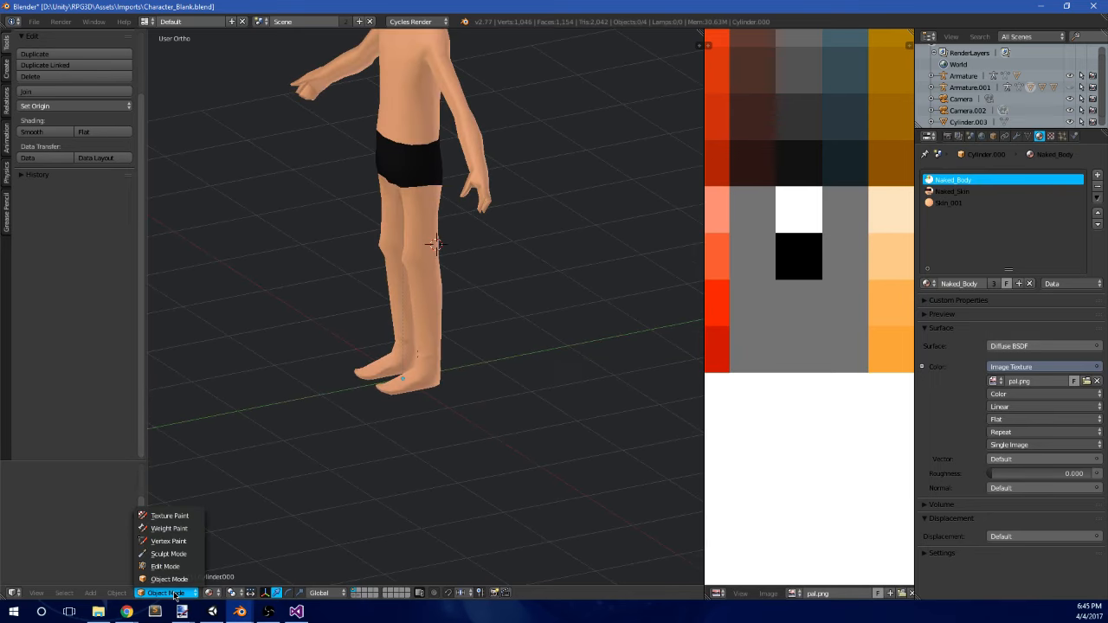
click(217, 596)
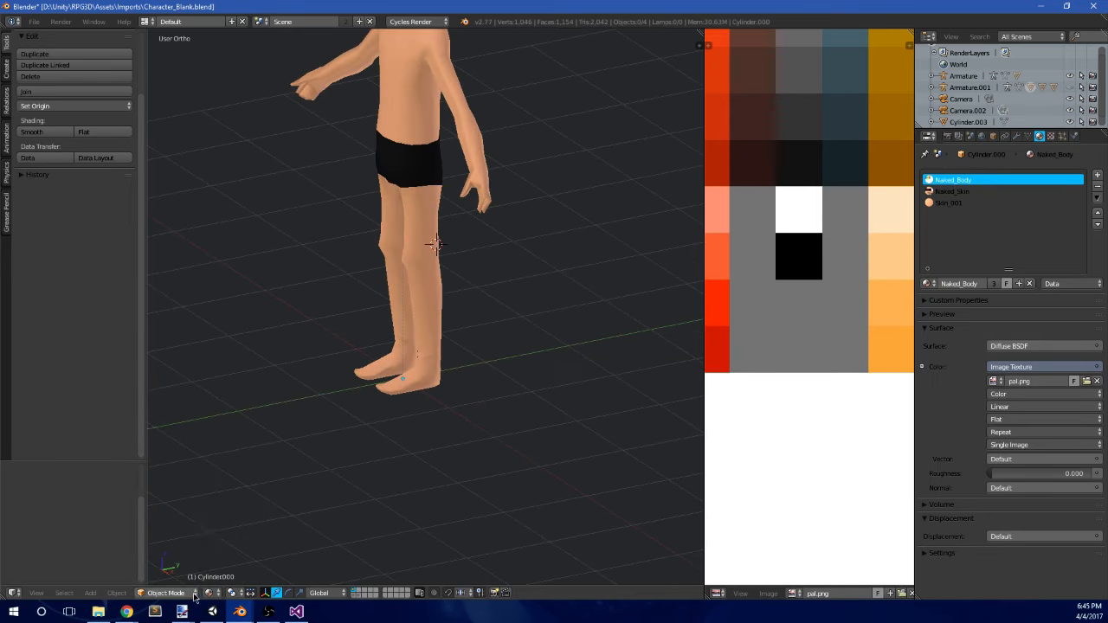
scroll(386, 364, down, 2)
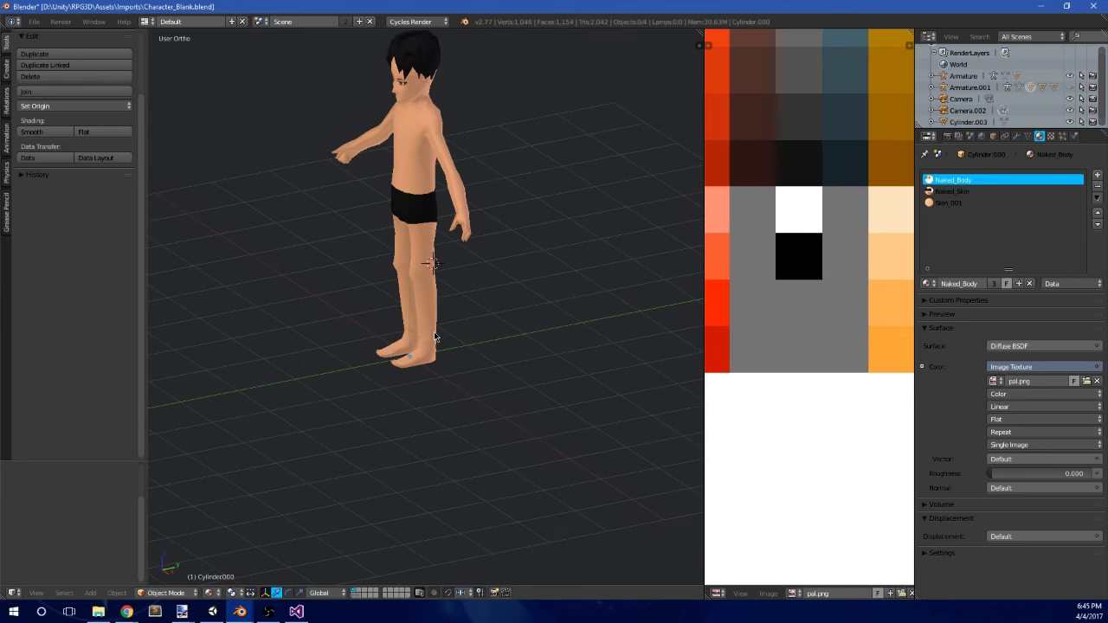
- Unhide all hidden objects, select the character's armature and switch it to pose mode
key(alt+h)
scroll(443, 324, up, 2)
right_click(458, 358)
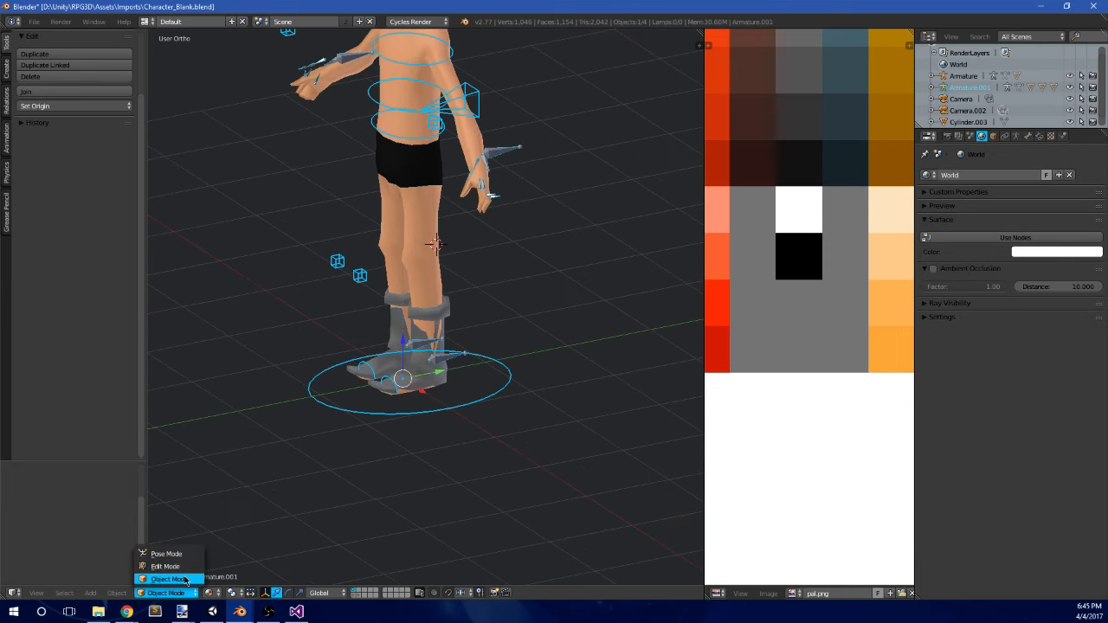
click(187, 567)
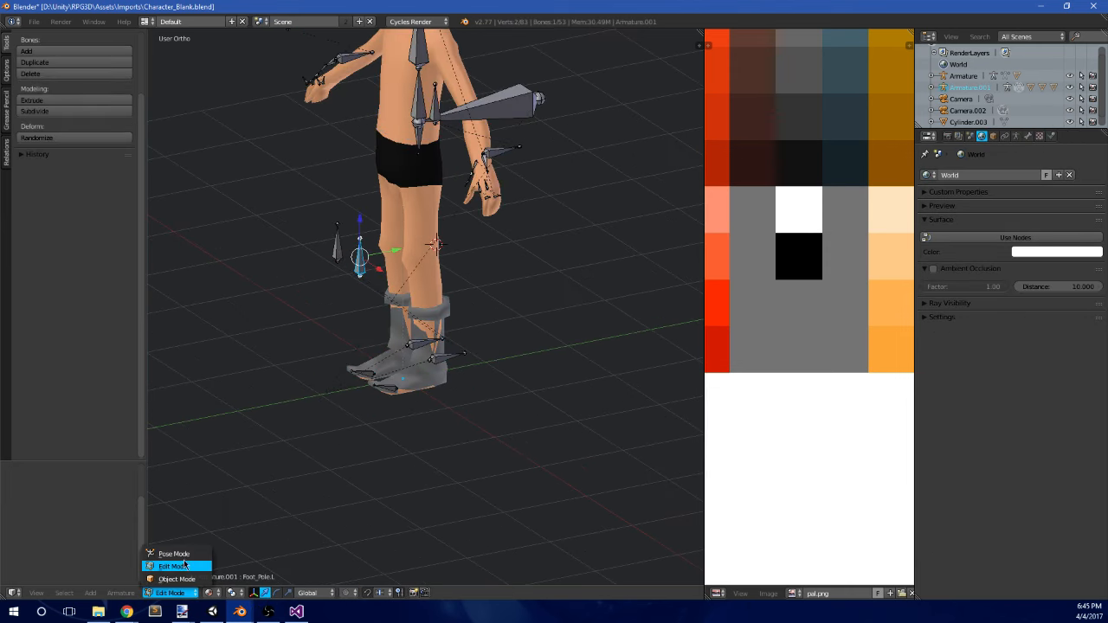
click(178, 554)
key(KP_3)
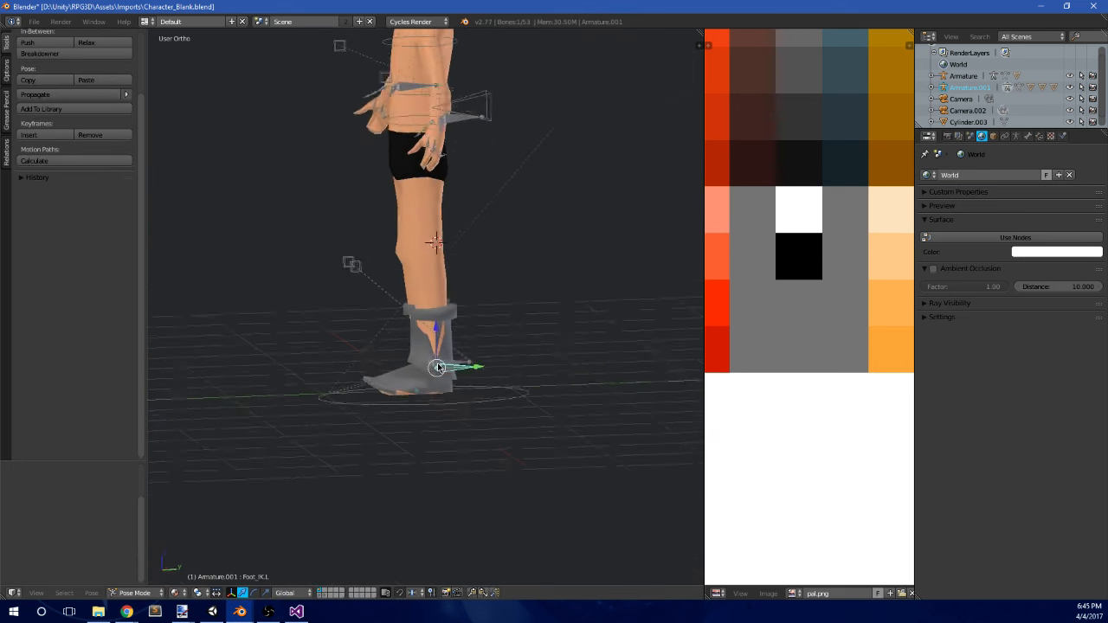
- Try bending the leg by raising the left foot IK bone, and undo the move
key(g)
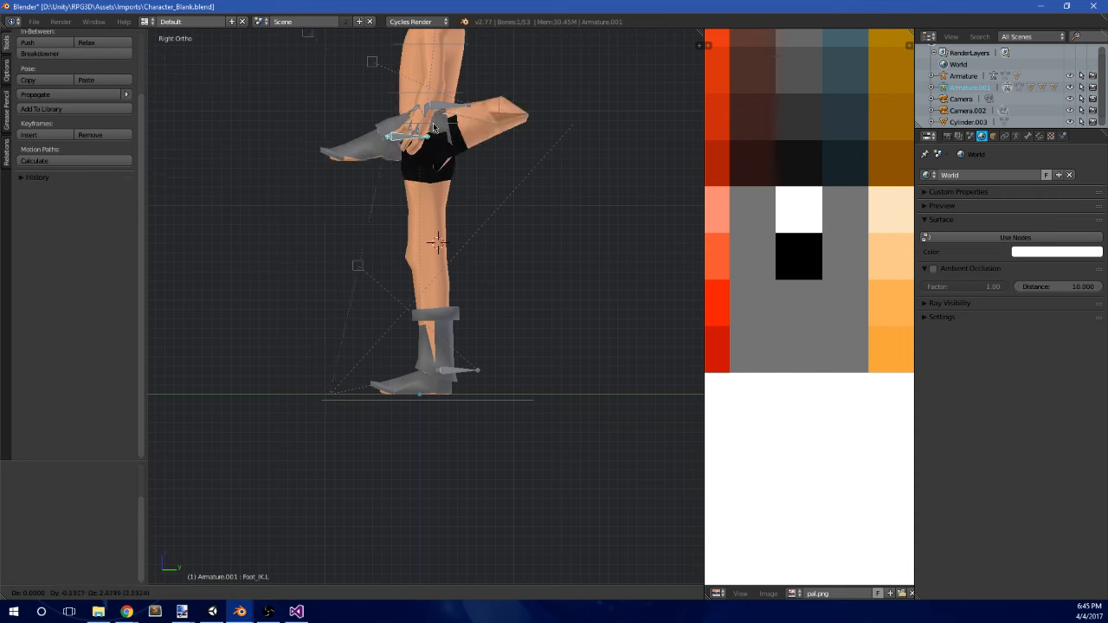
click(439, 333)
key(ctrl+z)
scroll(488, 355, up, 3)
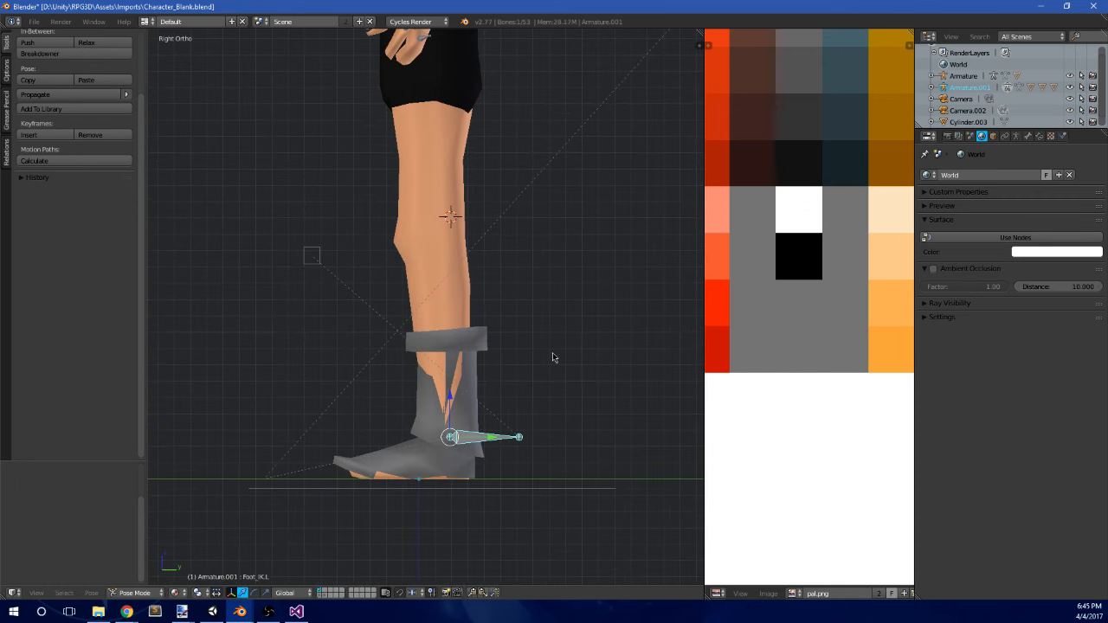
- Leave posing, select the body mesh and open it in edit mode
middle_drag(508, 289, 495, 260)
scroll(568, 254, down, 4)
scroll(542, 237, down, 3)
scroll(445, 231, up, 4)
mouse_move(445, 231)
middle_down()
mouse_move(519, 248)
mouse_move(425, 255)
mouse_move(559, 257)
mouse_move(443, 247)
middle_up()
key(Tab)
key(Tab)
right_click(421, 258)
key(Tab)
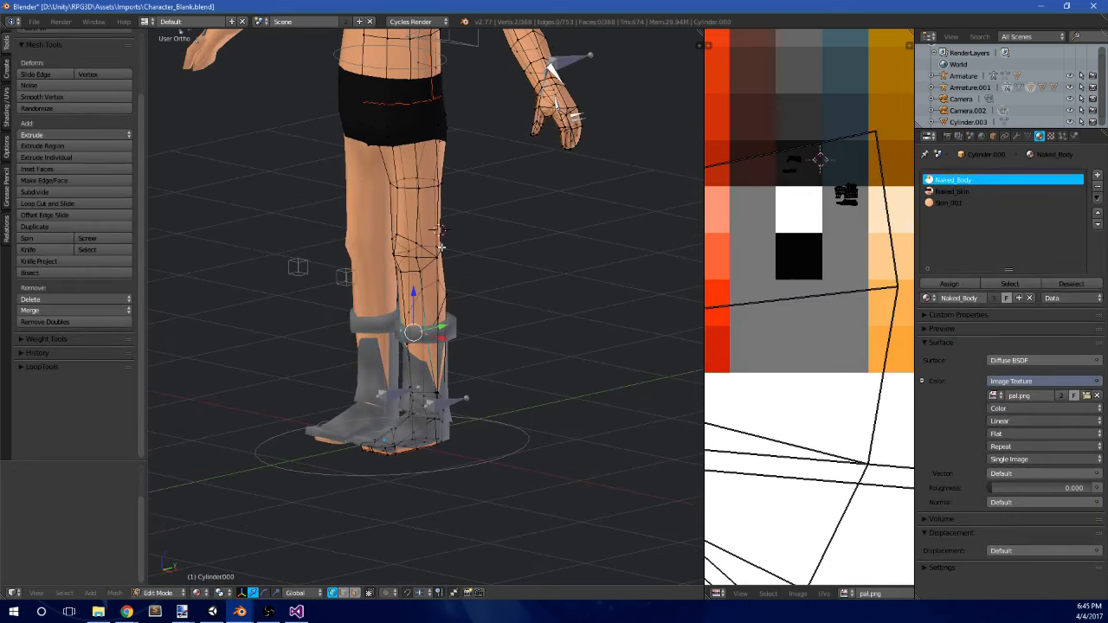
- Select the edge loop above the kneecap, scale it to 0.887, and check the leg in object mode
key(KP_3)
scroll(438, 268, up, 5)
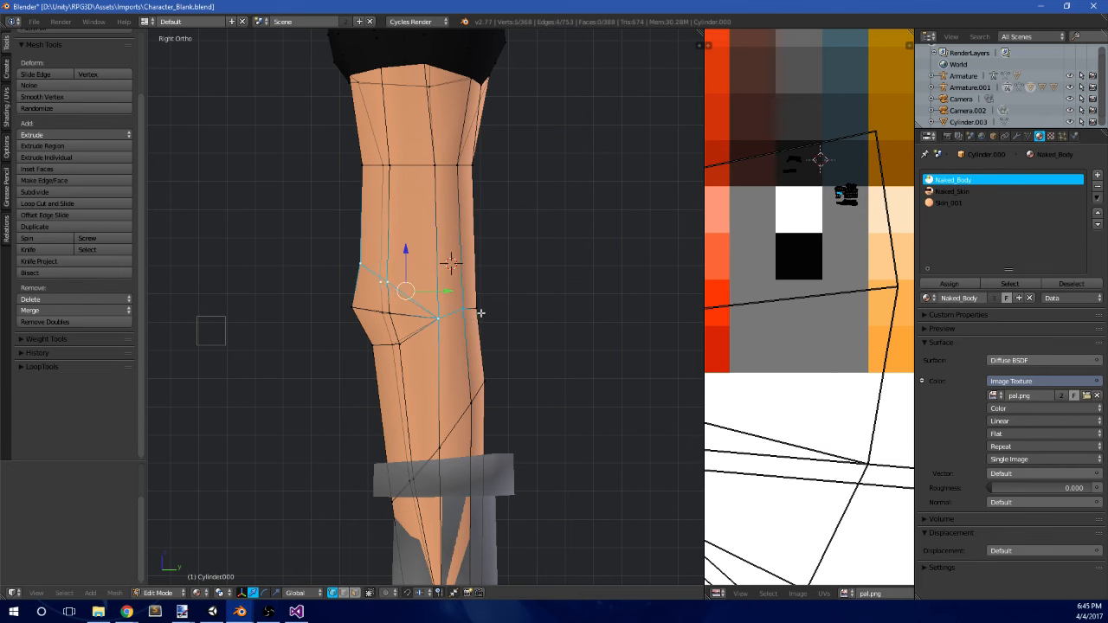
middle_drag(480, 313, 508, 309)
key(s)
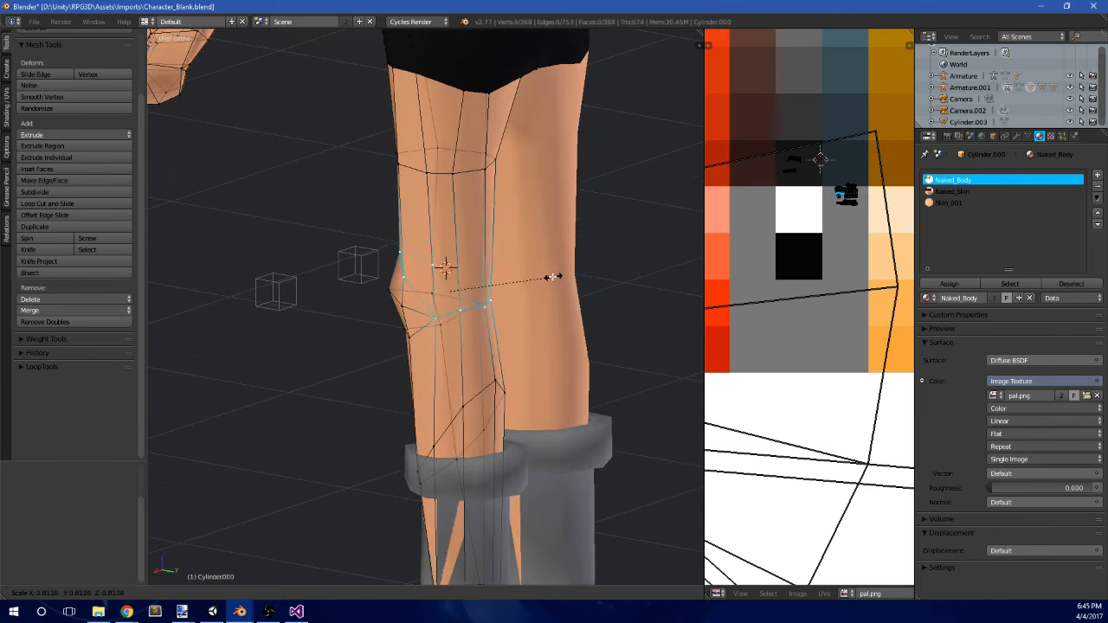
click(549, 278)
middle_drag(550, 277, 520, 294)
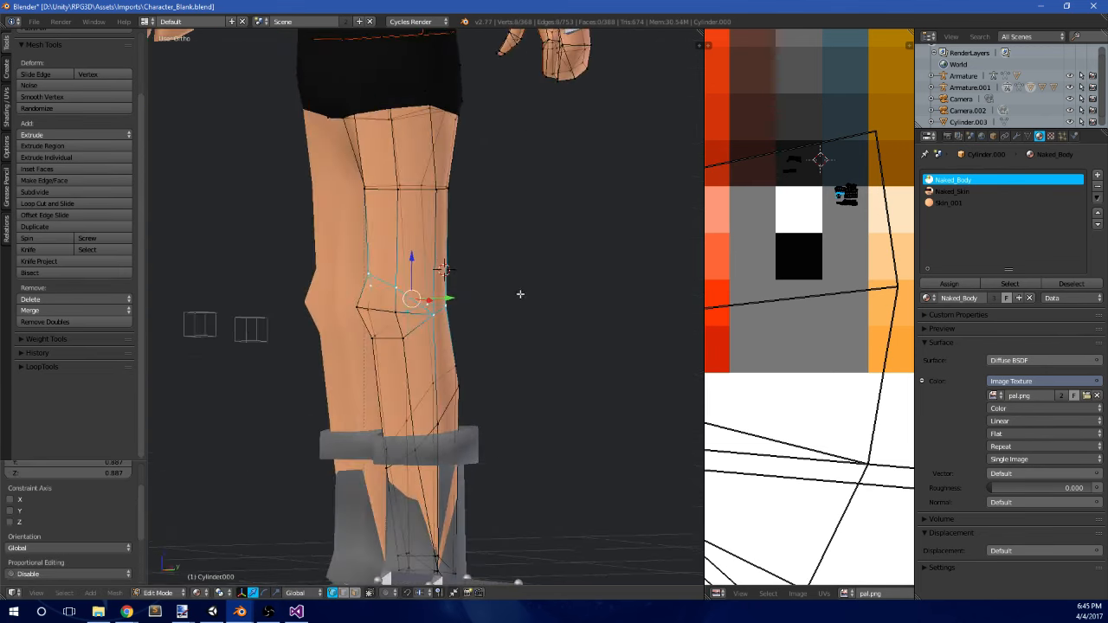
middle_drag(431, 270, 396, 270)
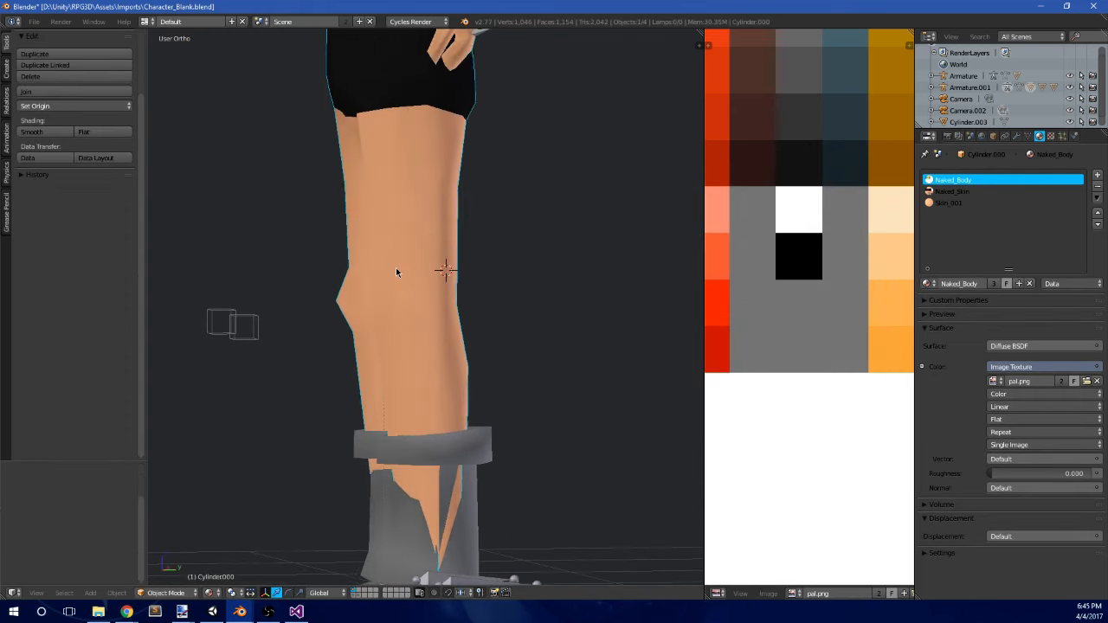
- Move the kneecap's front vertices and the adjoining side vertex backward to flatten the knee, and check the side profile
key(KP_3)
scroll(173, 319, up, 5)
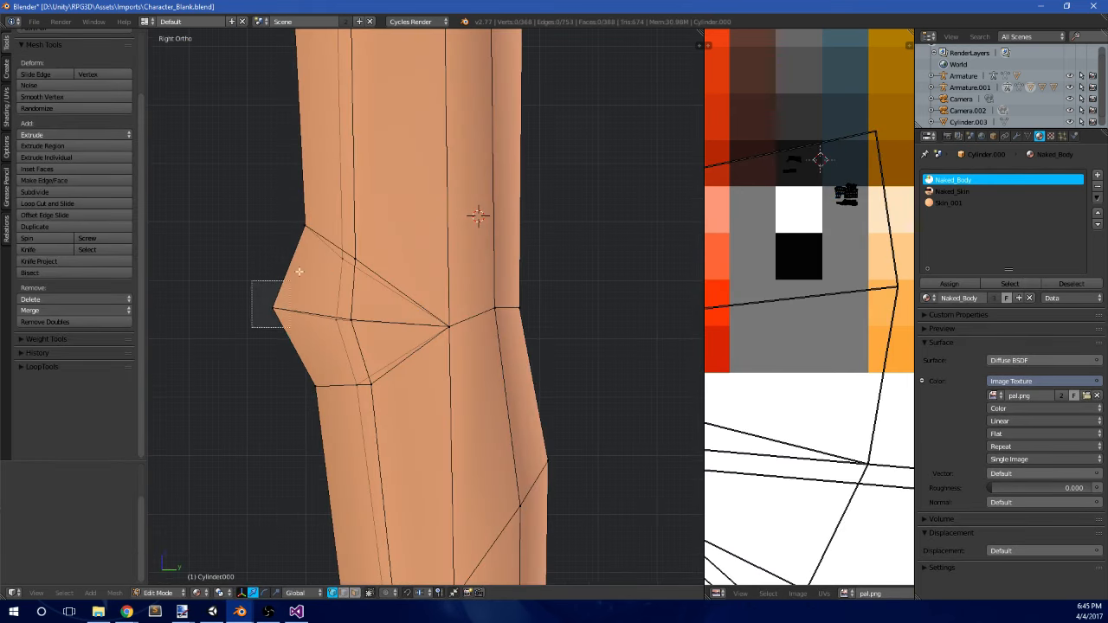
drag(298, 272, 288, 280)
key(g)
click(330, 276)
right_click(348, 318)
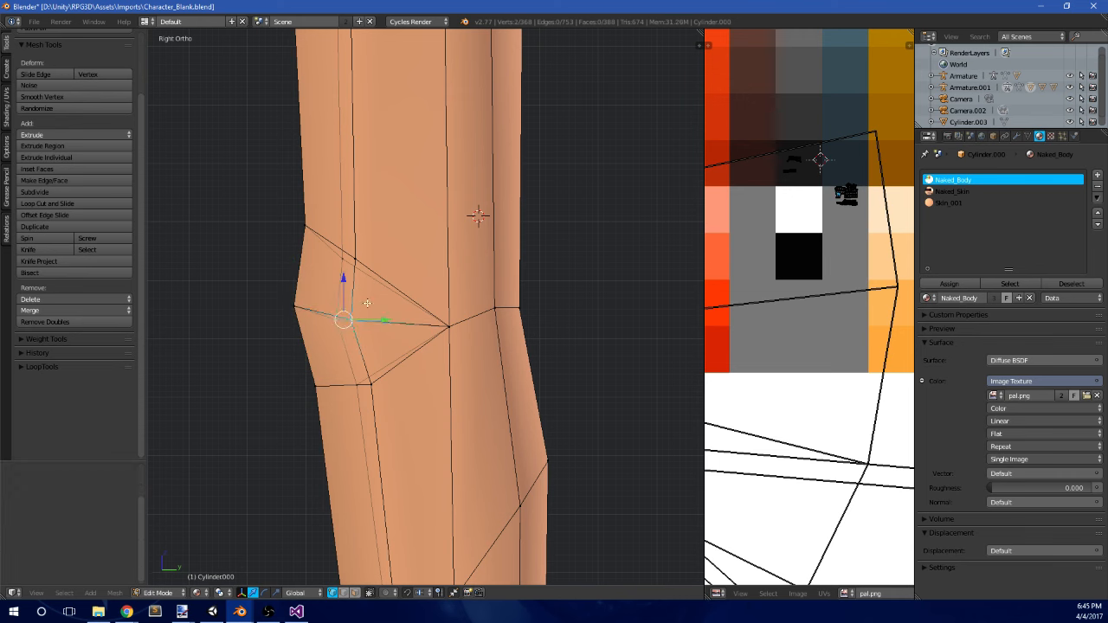
key(g)
click(404, 302)
key(a)
scroll(446, 334, down, 7)
key(Tab)
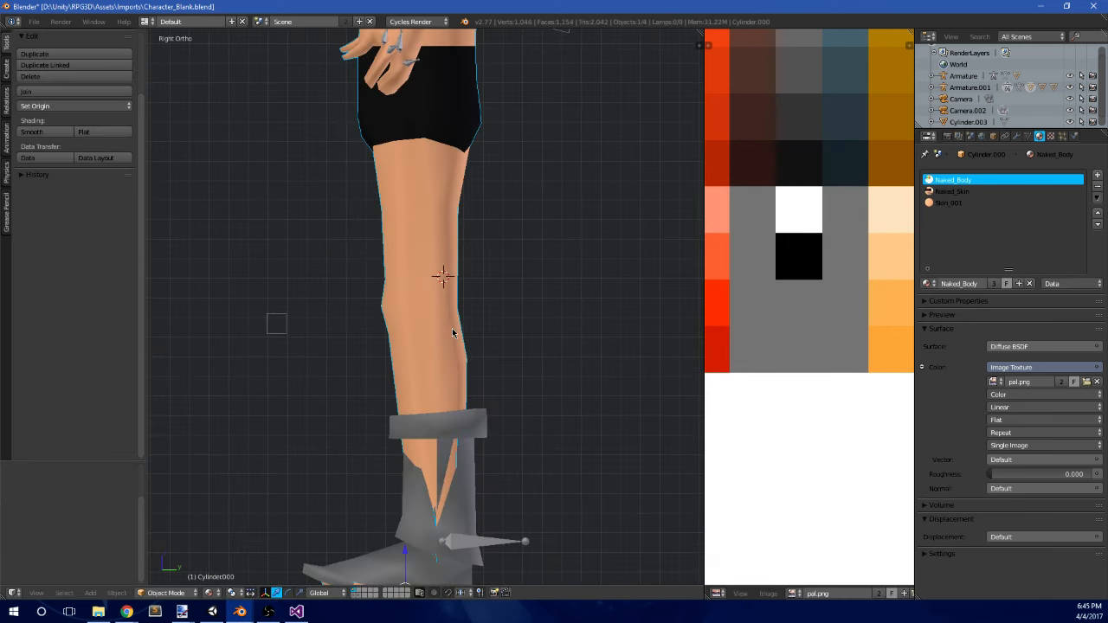
middle_drag(439, 299, 386, 290)
scroll(631, 261, down, 4)
key(KP_3)
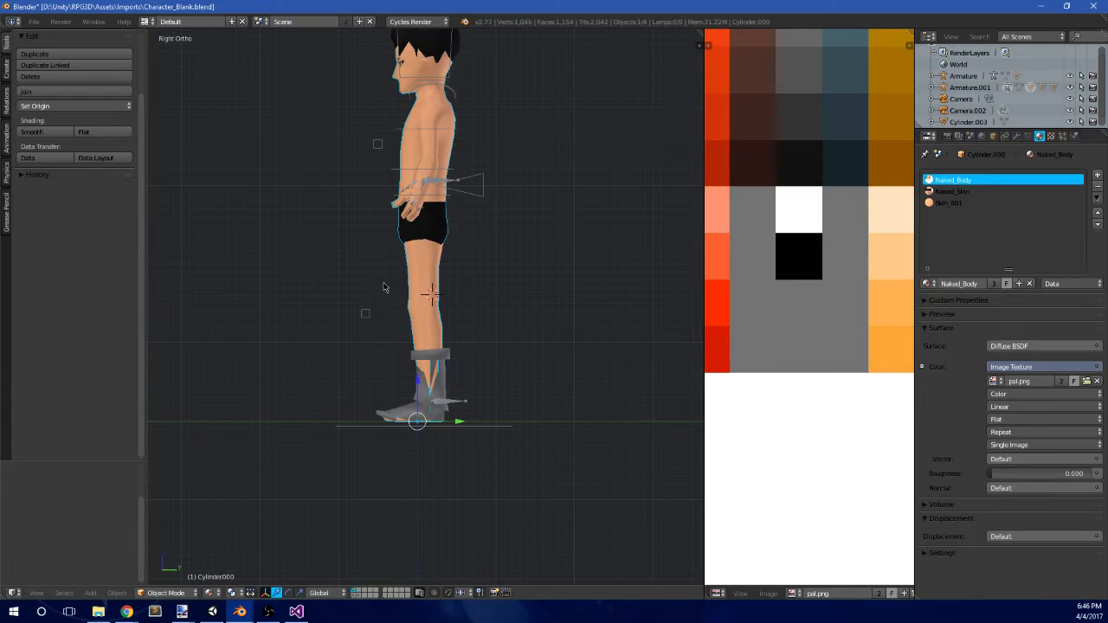
- Select the rearmost calf vertices in side view and move them slightly upward
key(Tab)
scroll(383, 283, up, 5)
shift+middle_drag(484, 310, 494, 285)
scroll(511, 321, up, 1)
scroll(475, 319, up, 1)
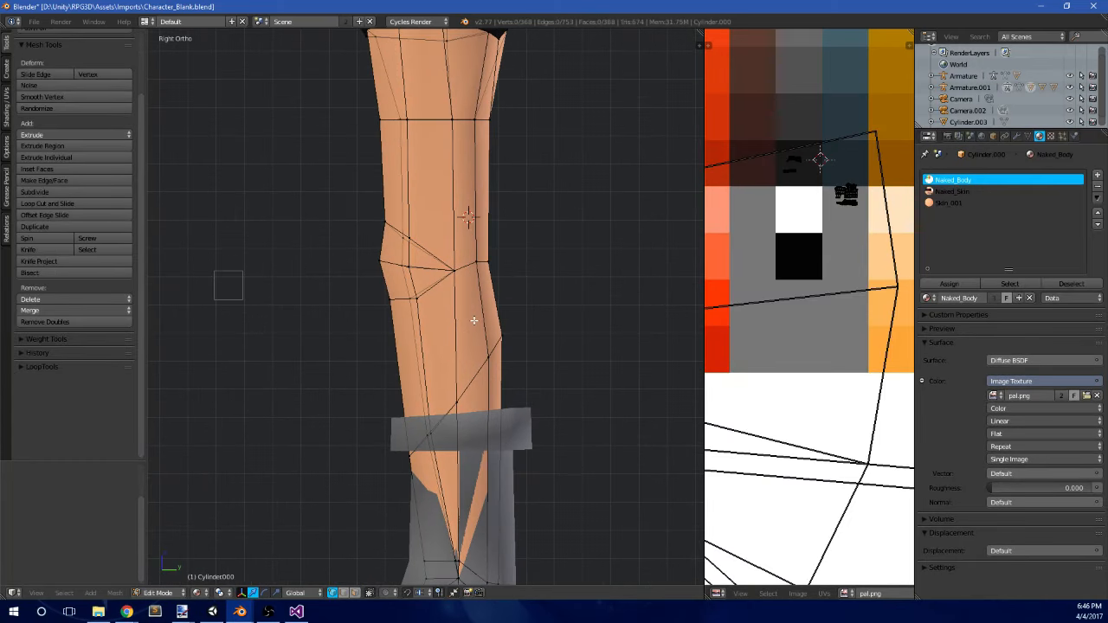
scroll(475, 322, down, 1)
key(a)
key(a)
shift+middle_drag(492, 384, 487, 324)
scroll(481, 318, up, 1)
key(a)
key(a)
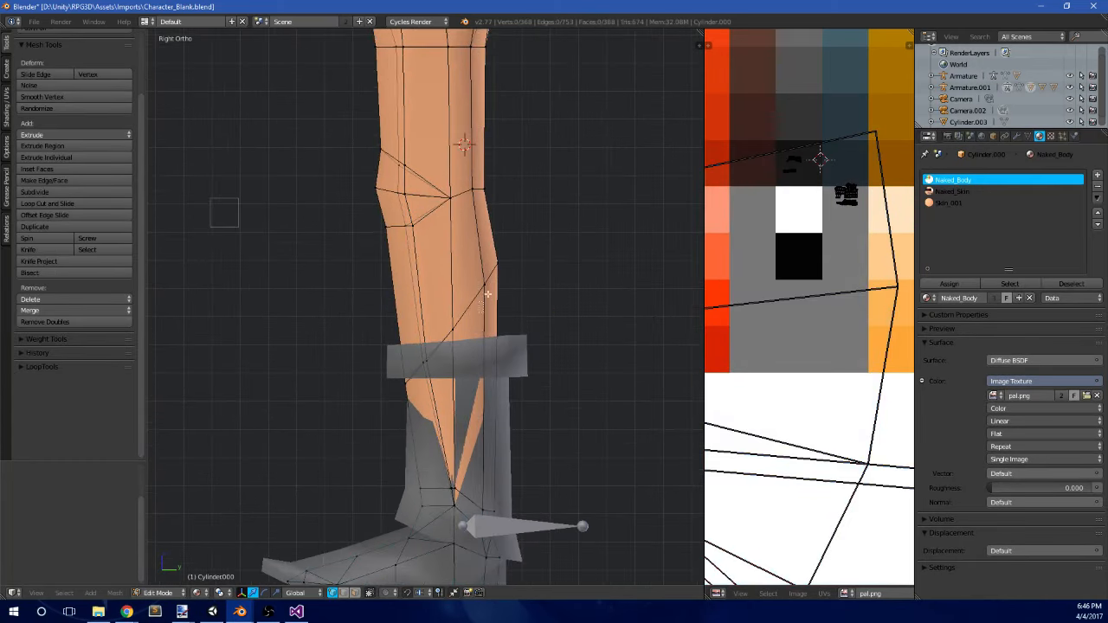
key(c)
click(498, 269)
right_click(514, 248)
key(g)
click(515, 238)
- Move the calf loop's front-side vertices up and back, and raise the front half of the loop slightly
key(a)
key(b)
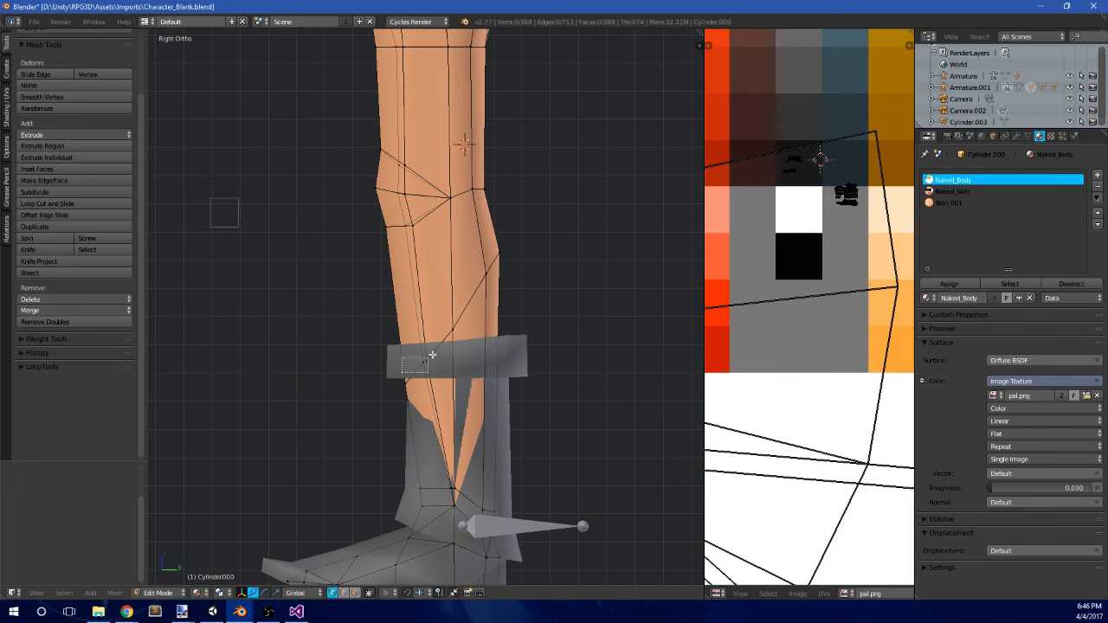
drag(432, 355, 434, 353)
key(g)
click(442, 348)
key(a)
key(b)
drag(394, 389, 457, 311)
key(g)
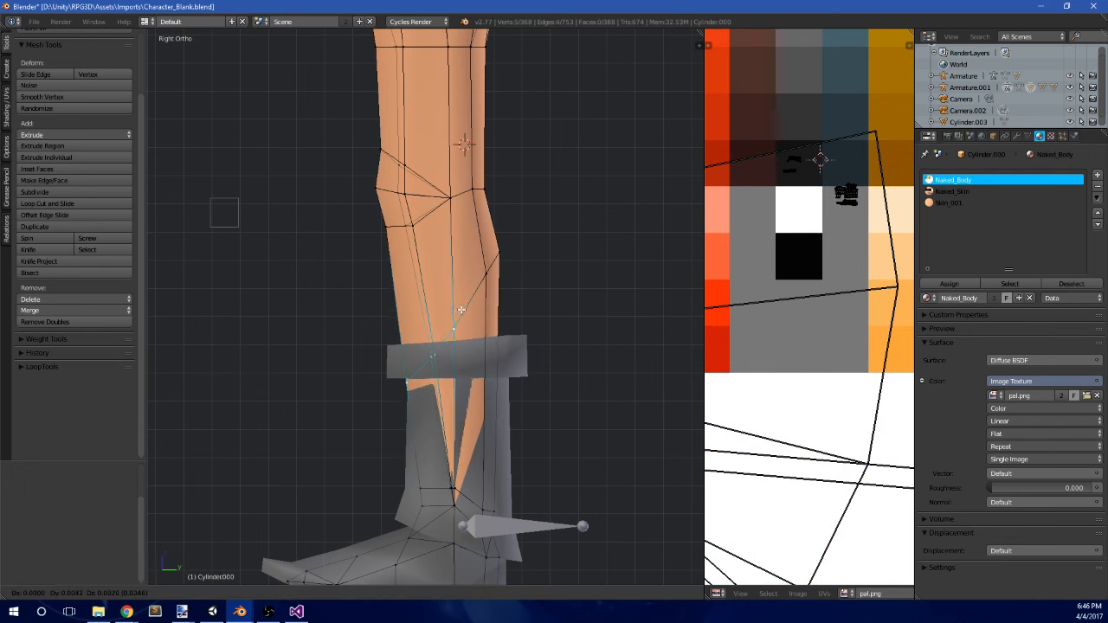
click(462, 303)
- Move the frontmost calf vertex up and back to slim the shin, and check the profile in object mode
key(a)
key(b)
drag(395, 401, 421, 362)
key(g)
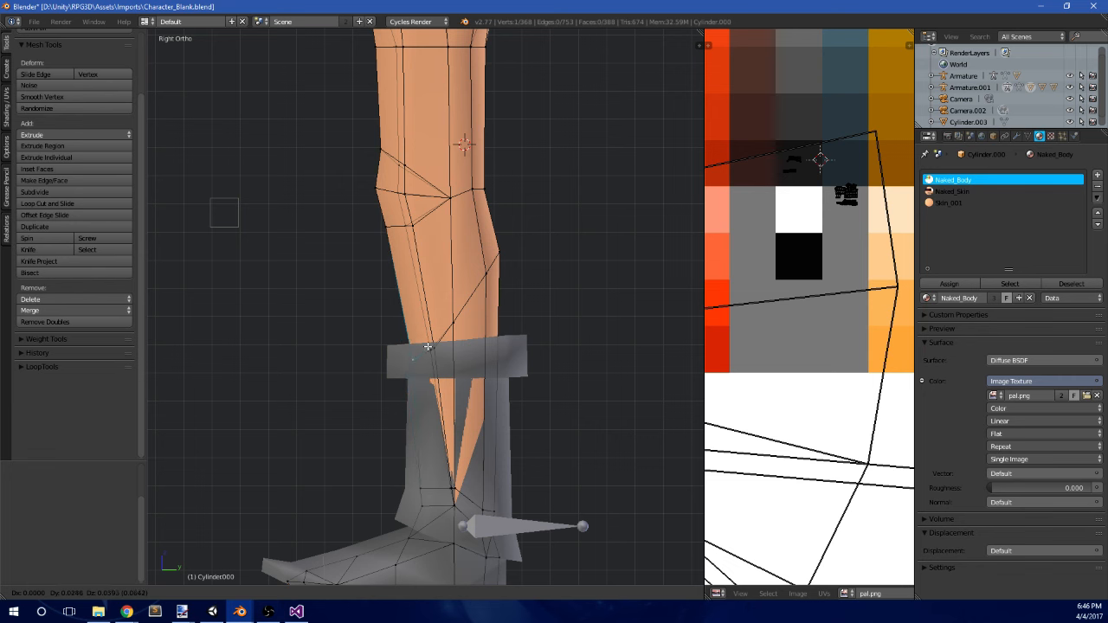
click(428, 347)
scroll(444, 357, down, 2)
key(Tab)
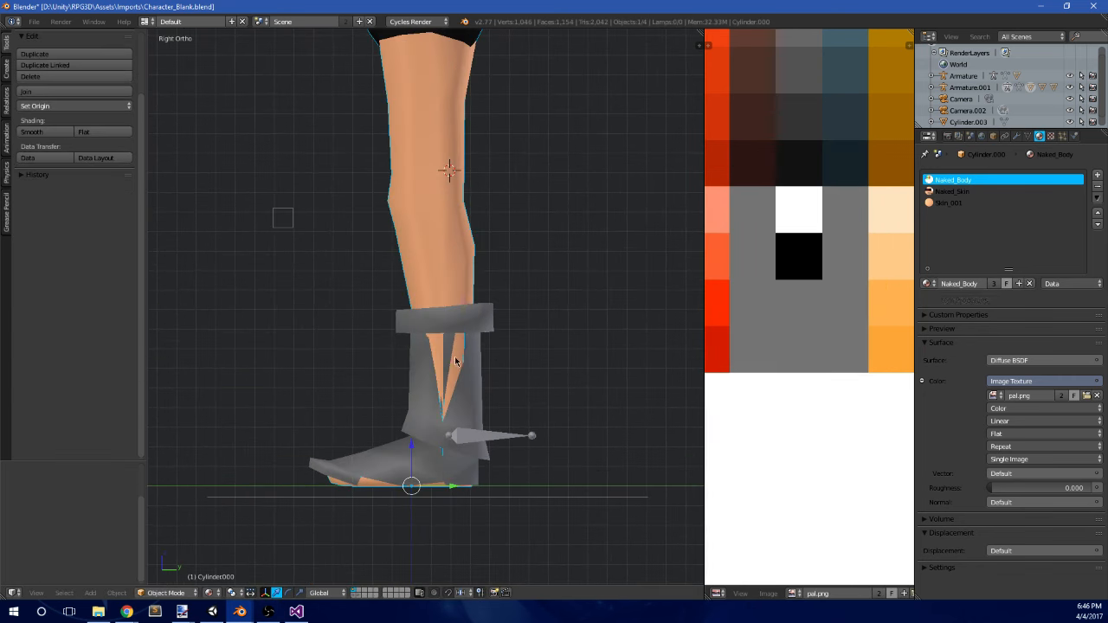
- Hide the boots and view the bare-legged body from the front
right_click(481, 329)
key(h)
scroll(477, 299, down, 2)
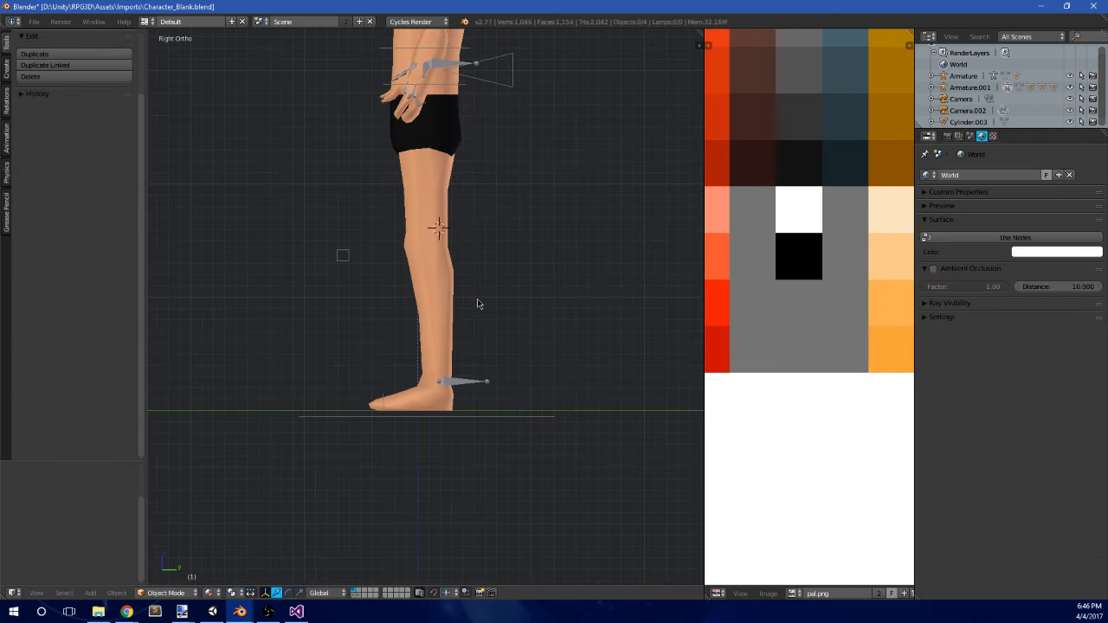
scroll(477, 300, down, 1)
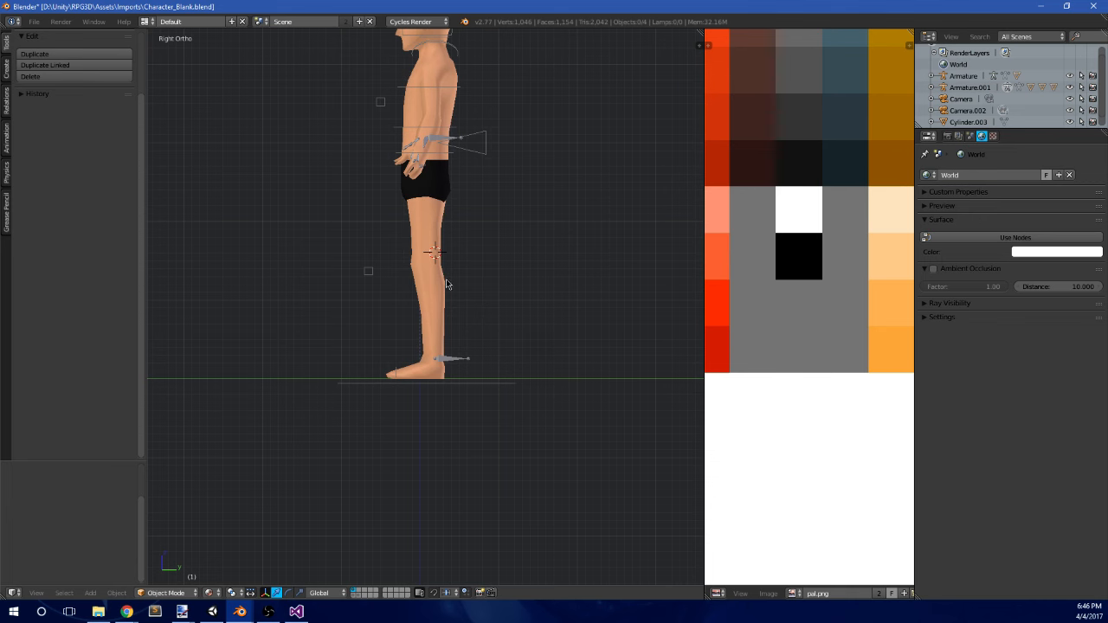
mouse_move(483, 249)
middle_down()
mouse_move(472, 260)
mouse_move(465, 243)
mouse_move(505, 240)
mouse_move(486, 249)
middle_up()
key(KP_1)
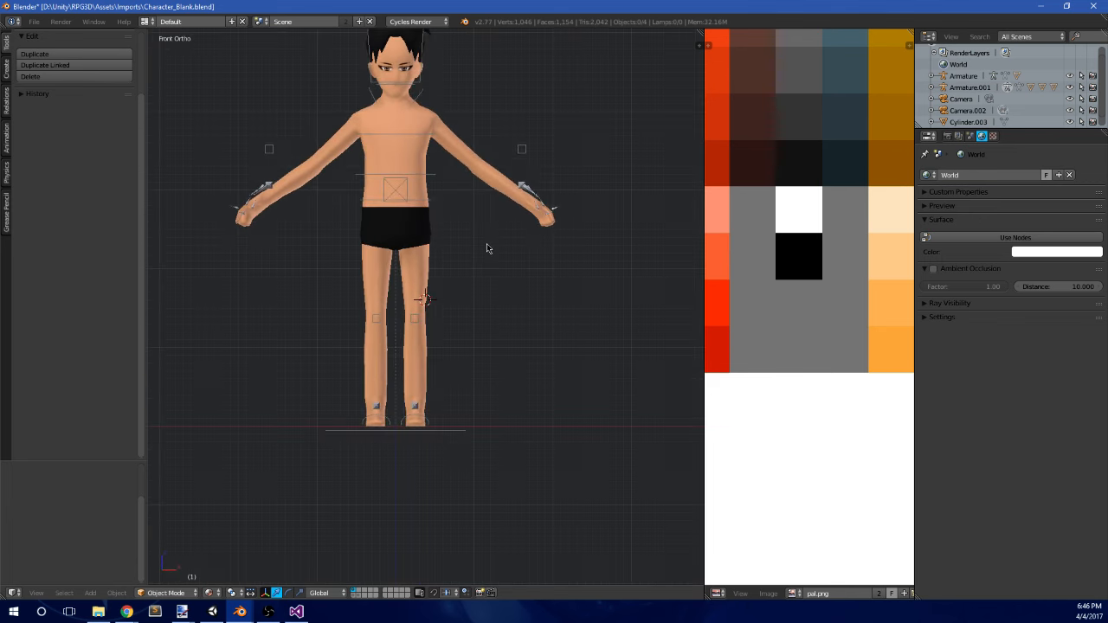
- Edit the body mesh and narrow the two edge loops above the ankle to about 0.88 along X
scroll(404, 320, up, 5)
right_click(403, 319)
key(Tab)
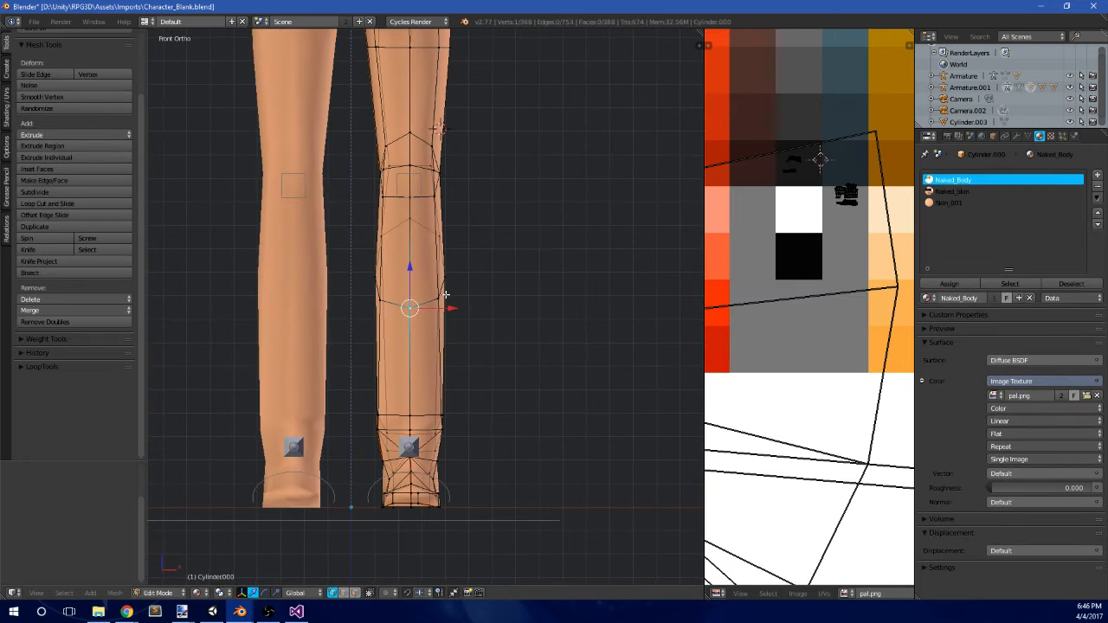
scroll(441, 303, up, 3)
shift+middle_drag(373, 473, 382, 387)
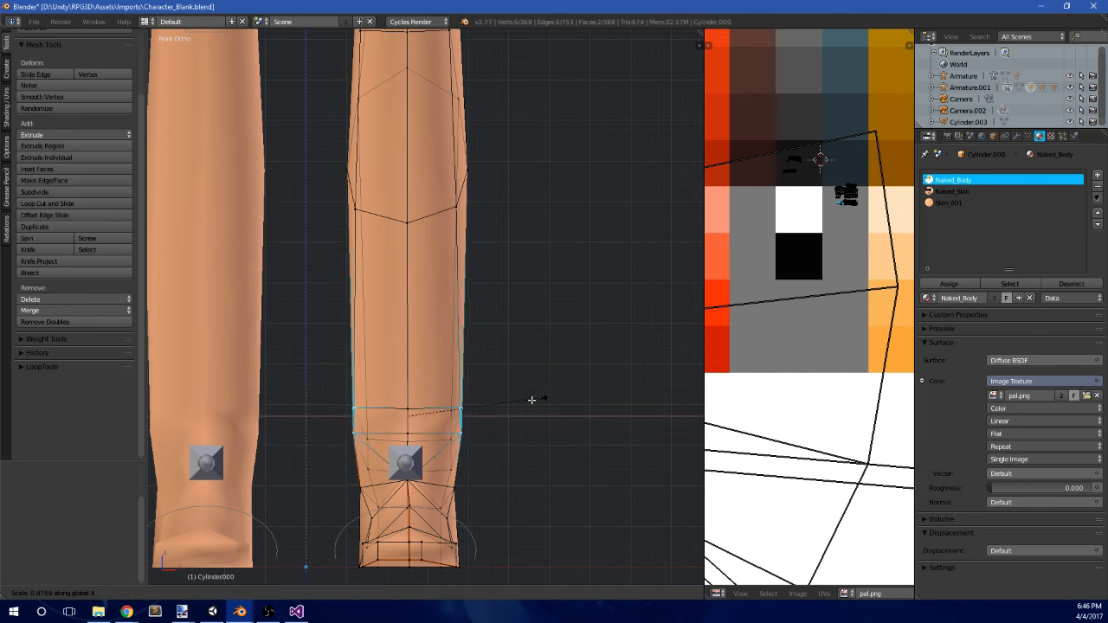
- Select the calf edge loop and widen it by 1.035 along X
key(a)
key(b)
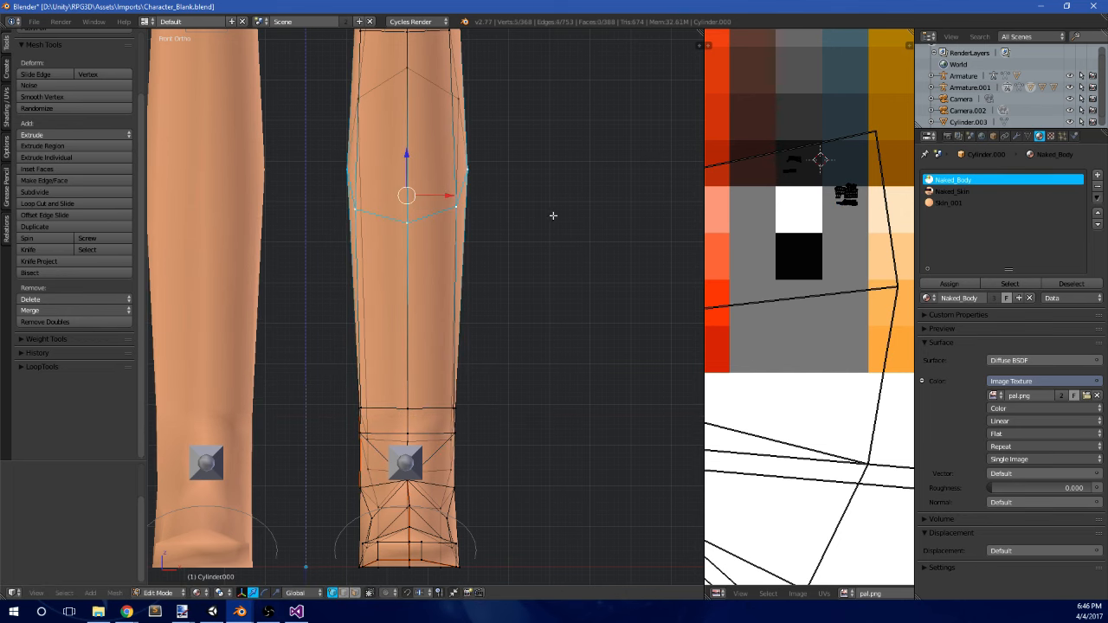
scroll(553, 216, down, 2)
key(s)
key(x)
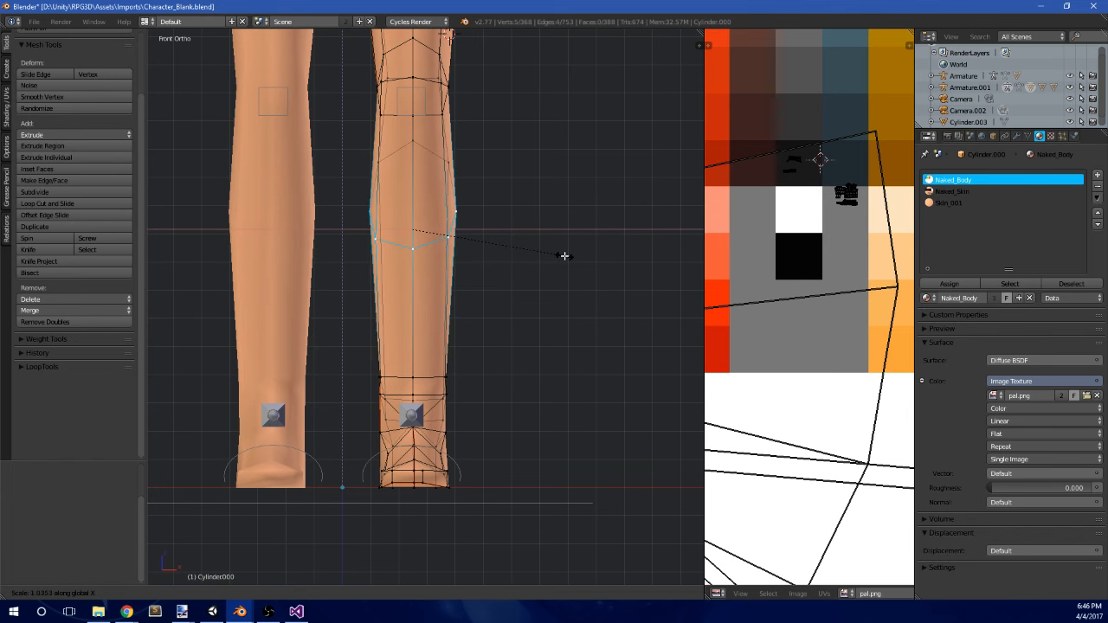
click(564, 257)
- Scale the calf loop's two front-side vertices inward along X, and inspect the legs in object mode
right_click(352, 238)
key(s)
key(x)
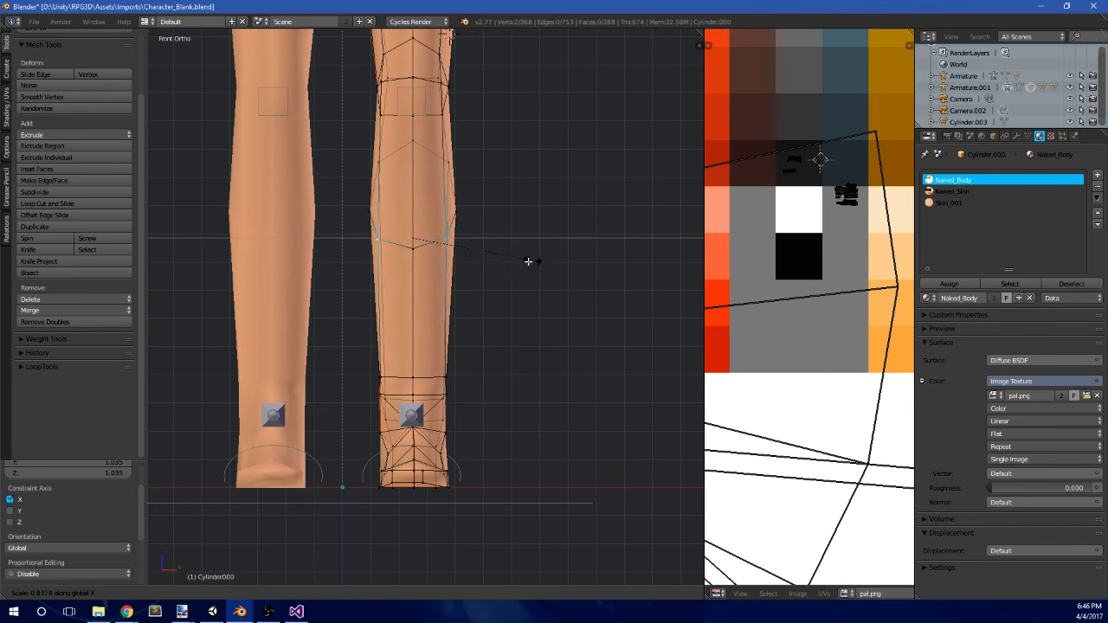
click(520, 261)
key(Tab)
scroll(519, 260, down, 4)
middle_drag(518, 258, 448, 299)
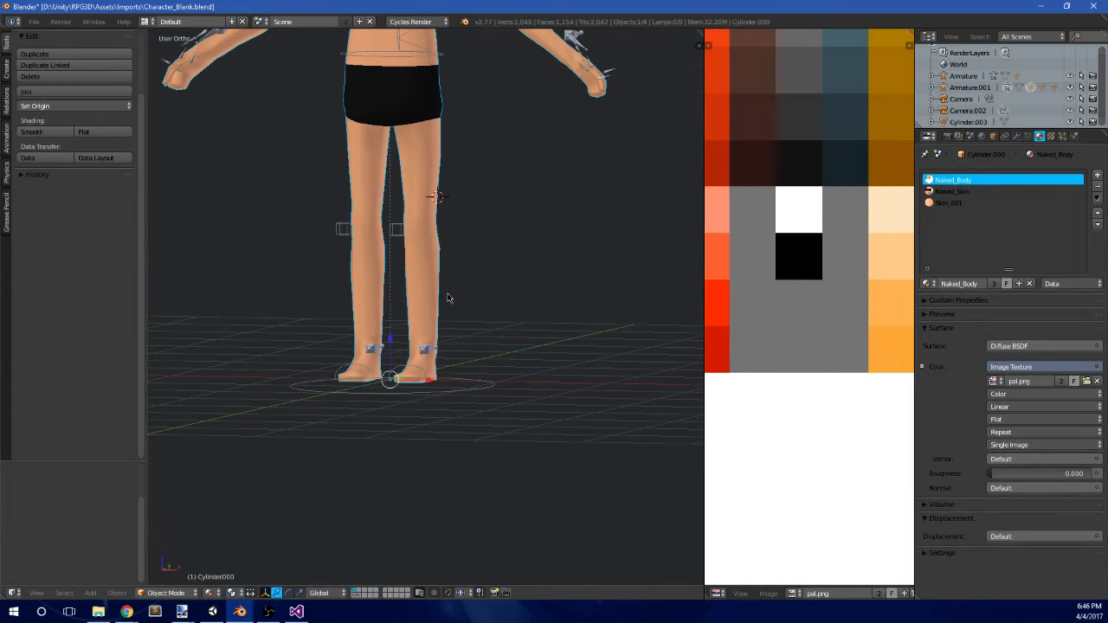
- Select the armature by its left foot IK bone and additionally show its second bone layer
mouse_move(449, 298)
middle_down()
mouse_move(452, 315)
mouse_move(396, 329)
mouse_move(497, 307)
mouse_move(480, 276)
mouse_move(458, 307)
mouse_move(528, 307)
mouse_move(535, 254)
mouse_move(518, 319)
mouse_move(435, 280)
mouse_move(427, 296)
middle_up()
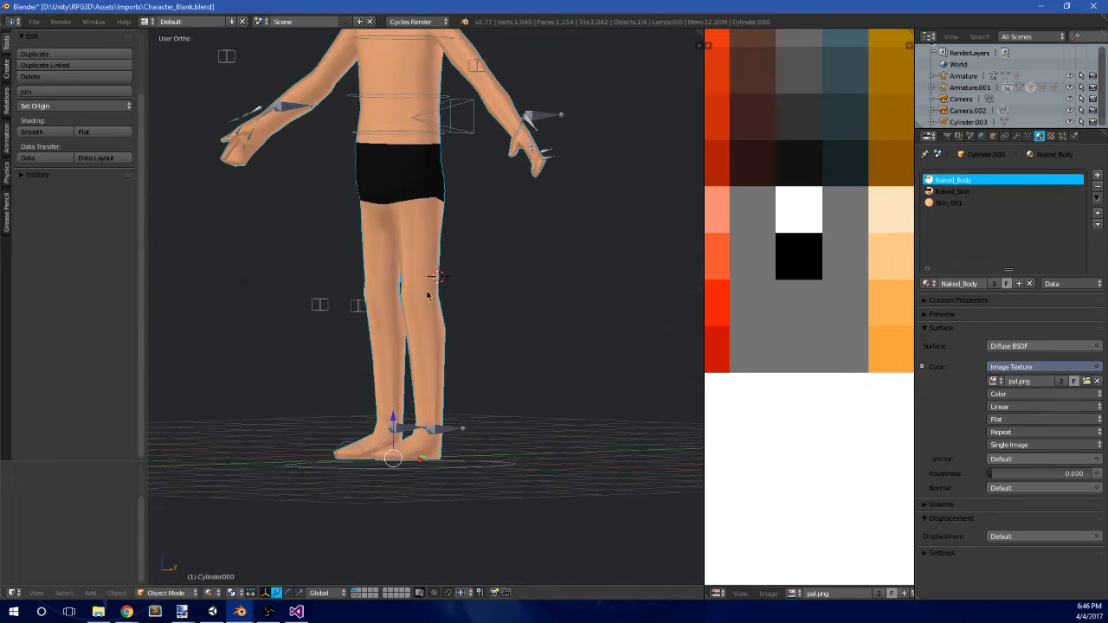
right_click(438, 441)
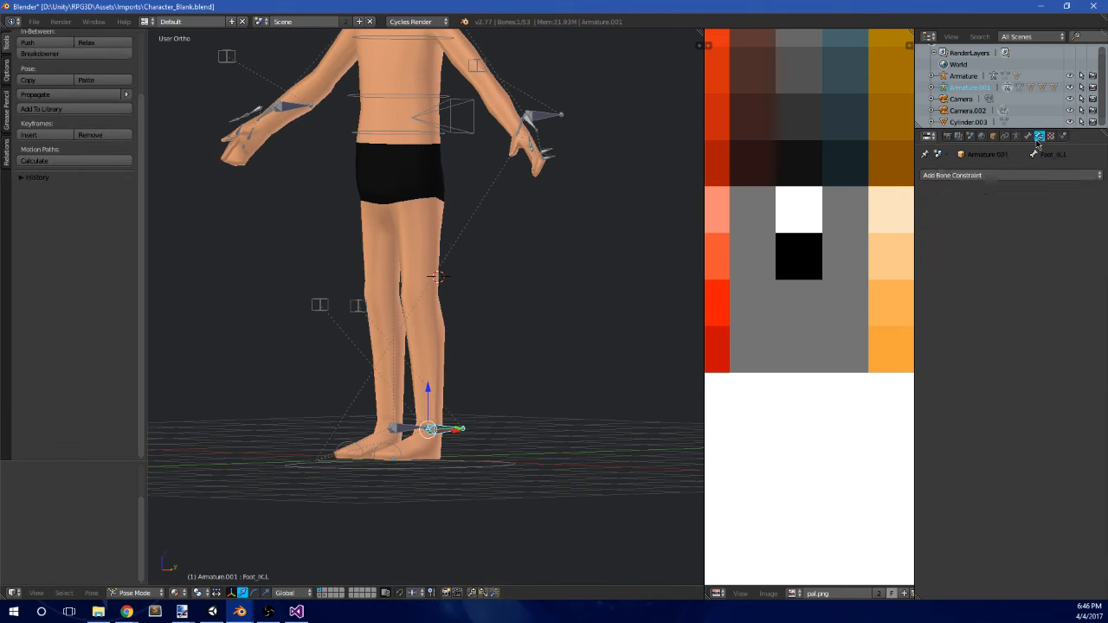
click(1019, 136)
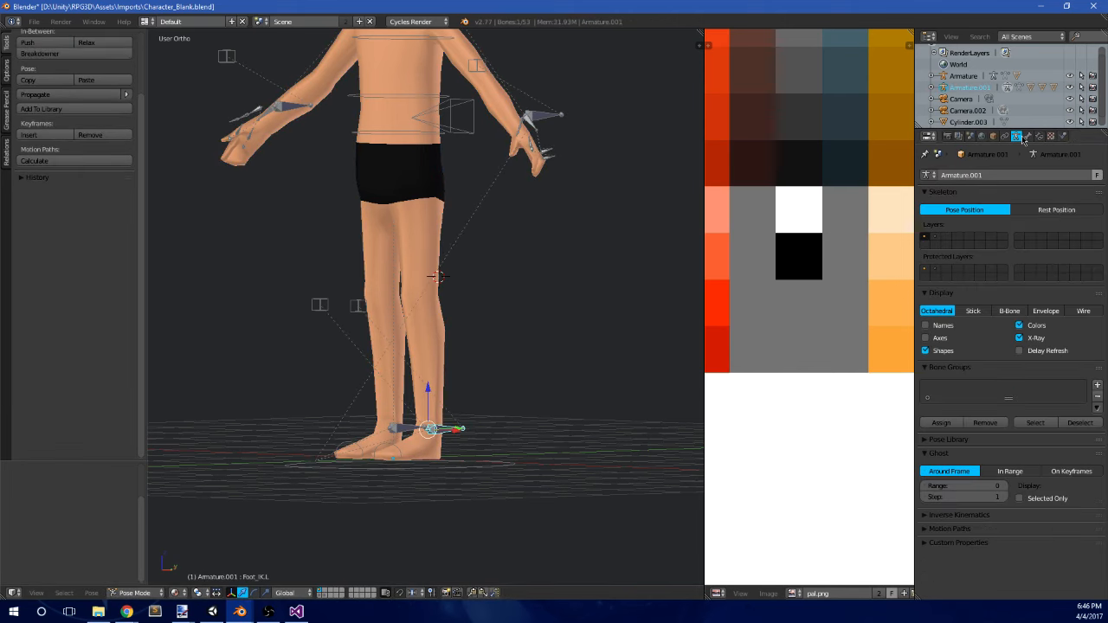
shift+click(938, 236)
middle_drag(507, 357, 429, 344)
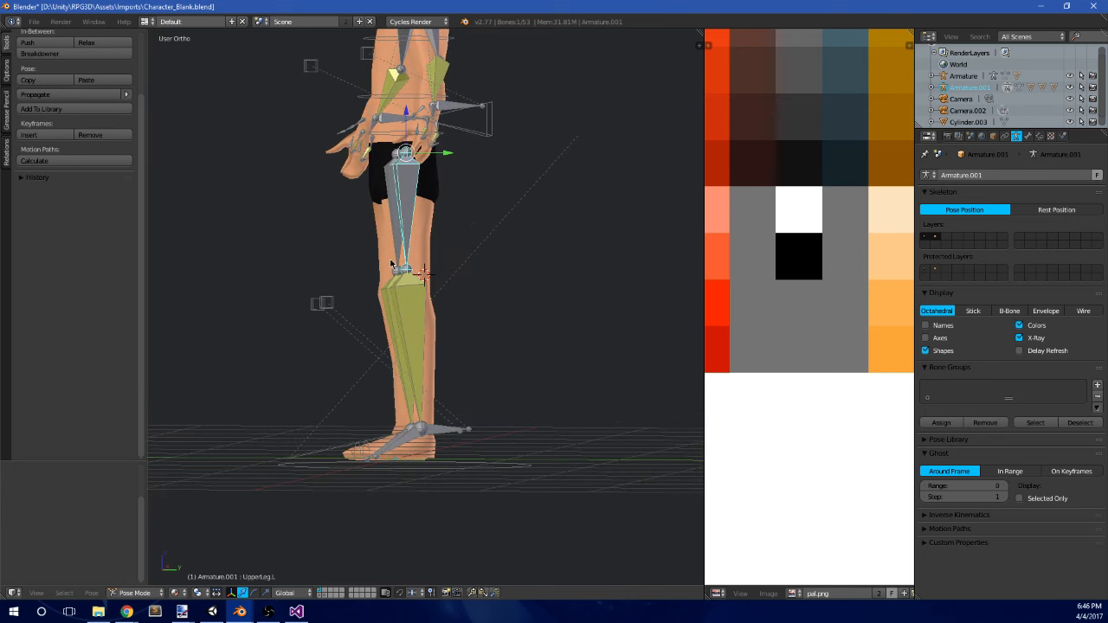
- Try to lower the upper and lower leg bones in pose mode, working in the front view
key(KP_1)
scroll(360, 251, up, 2)
drag(466, 236, 466, 237)
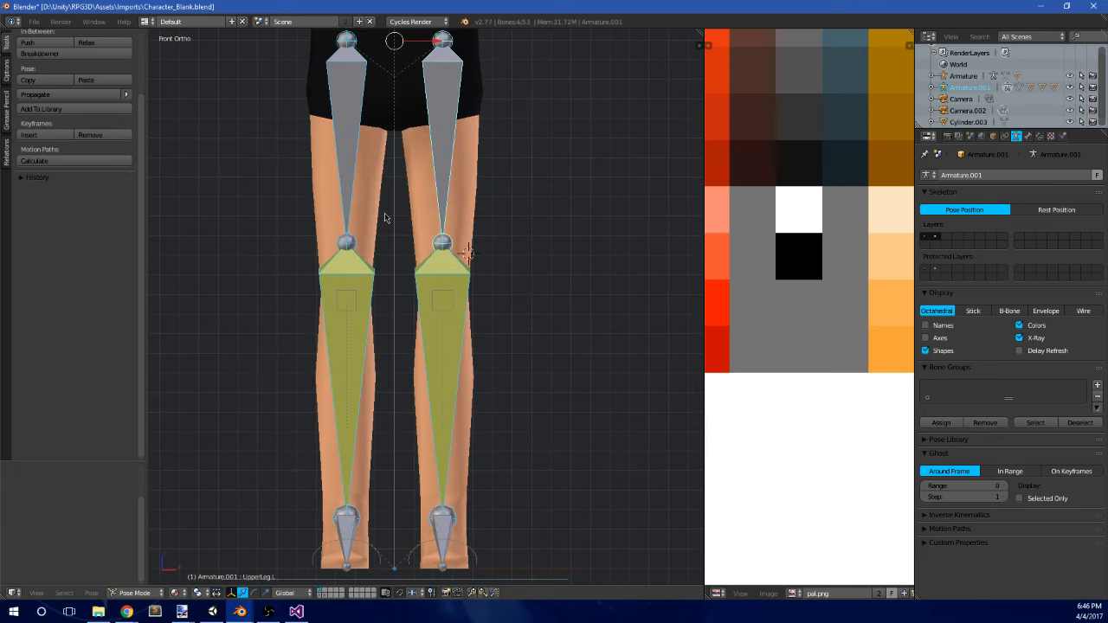
right_click(358, 249)
scroll(446, 243, down, 3)
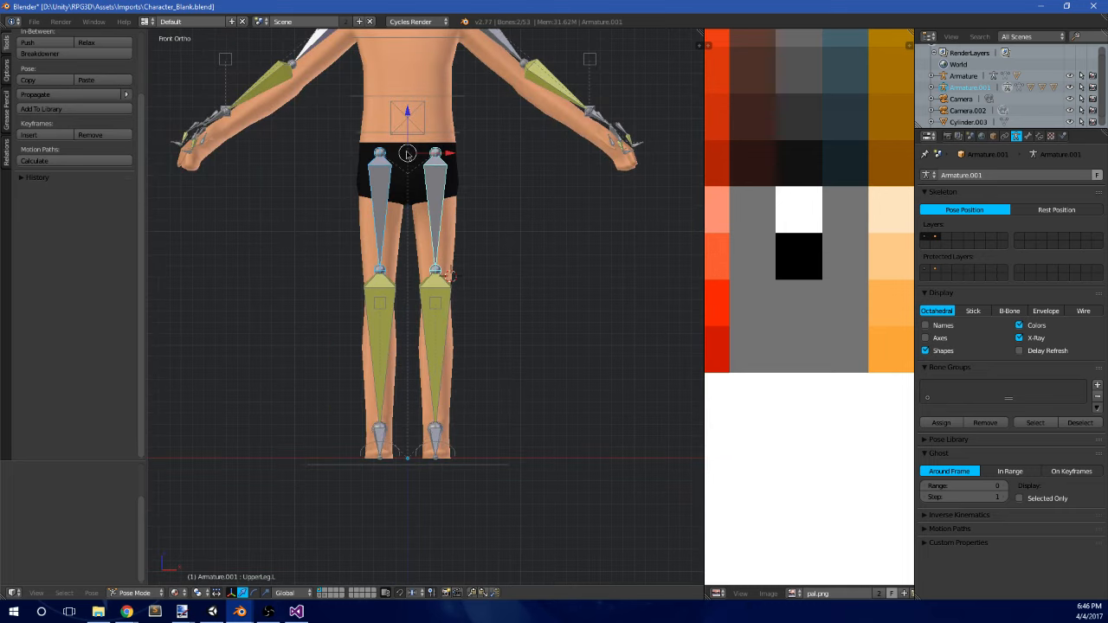
scroll(403, 276, up, 3)
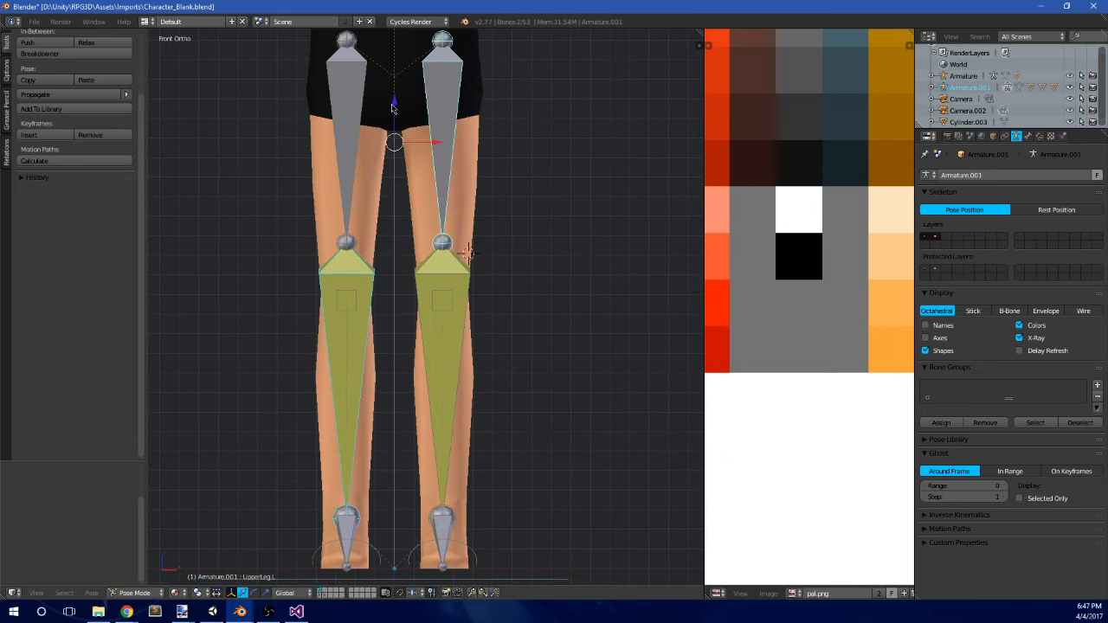
drag(392, 105, 392, 114)
key(ctrl+z)
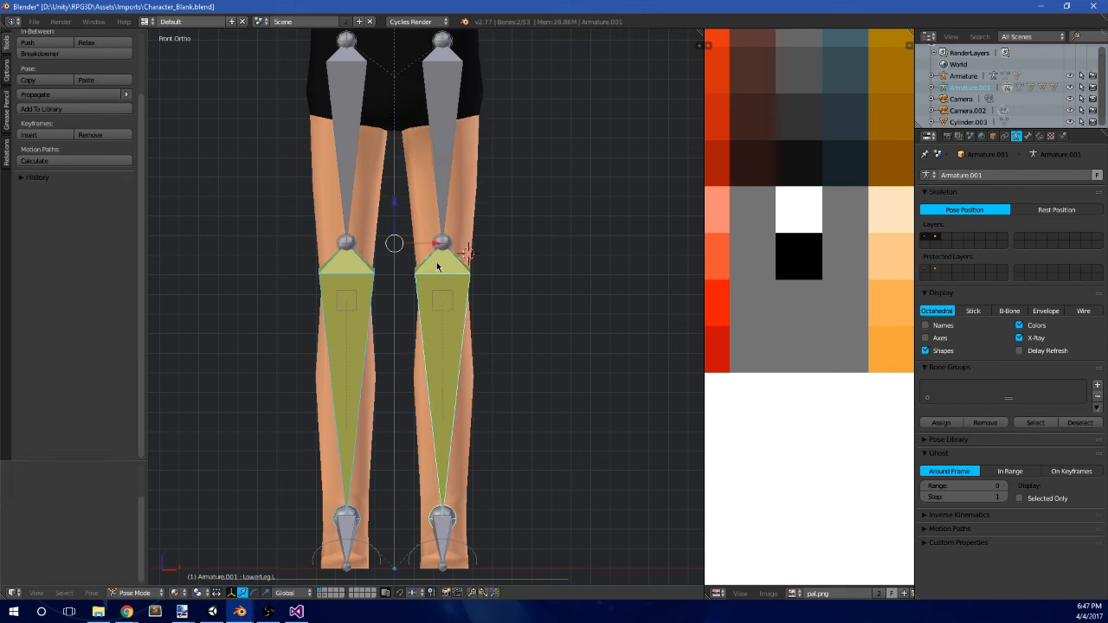
drag(395, 204, 396, 242)
key(ctrl+z)
key(ctrl+z)
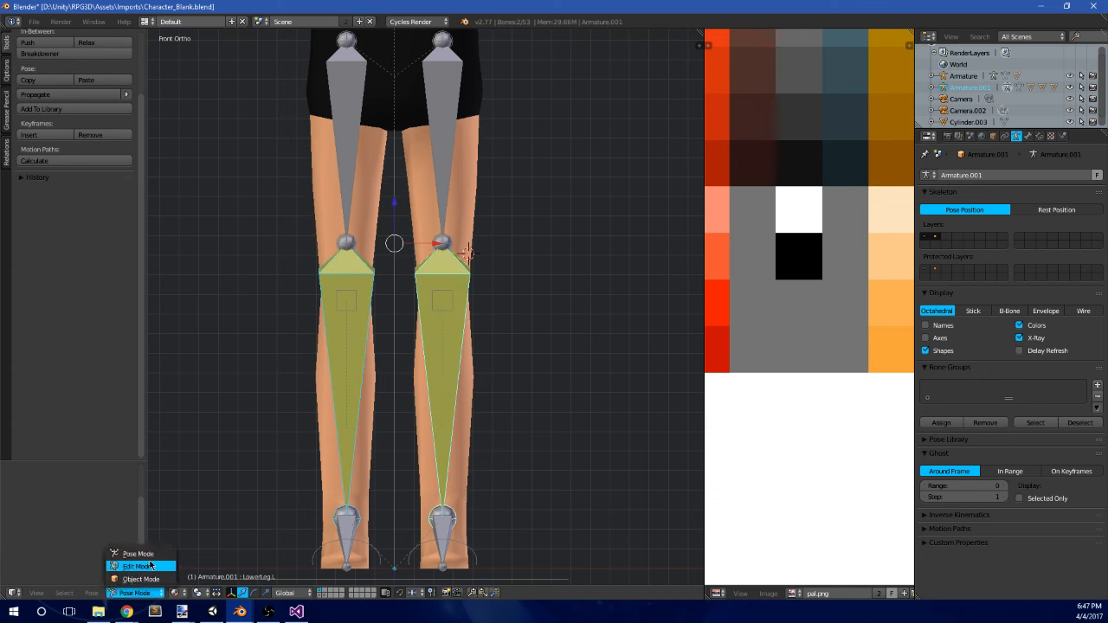
- Edit the armature's bones and lower both knee joints by 0.195 and a further 0.035 along Z
click(147, 566)
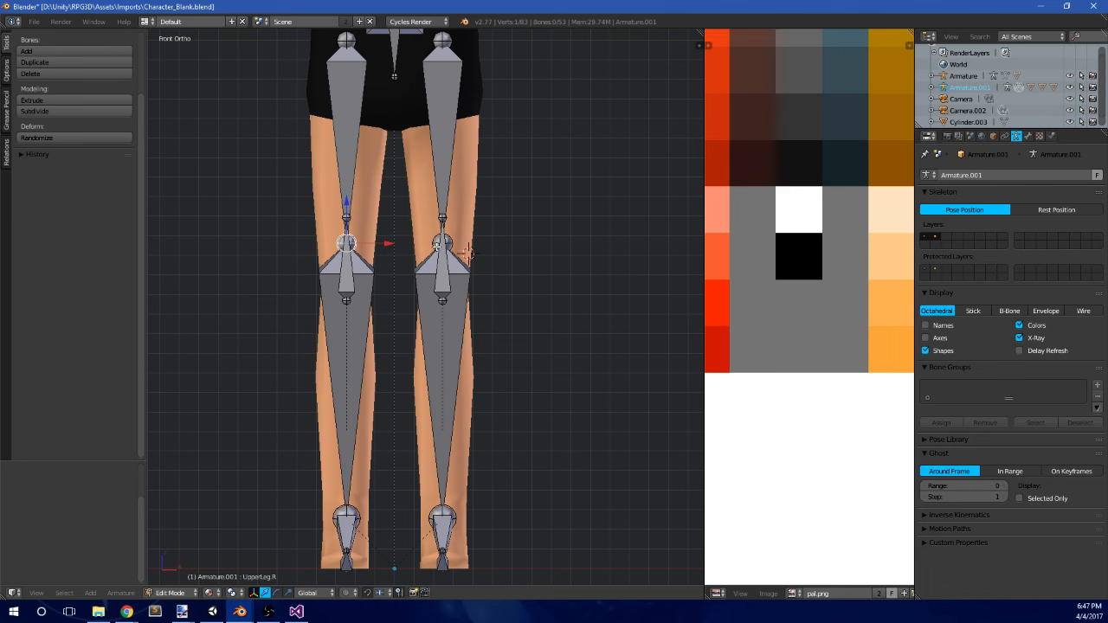
drag(395, 205, 391, 243)
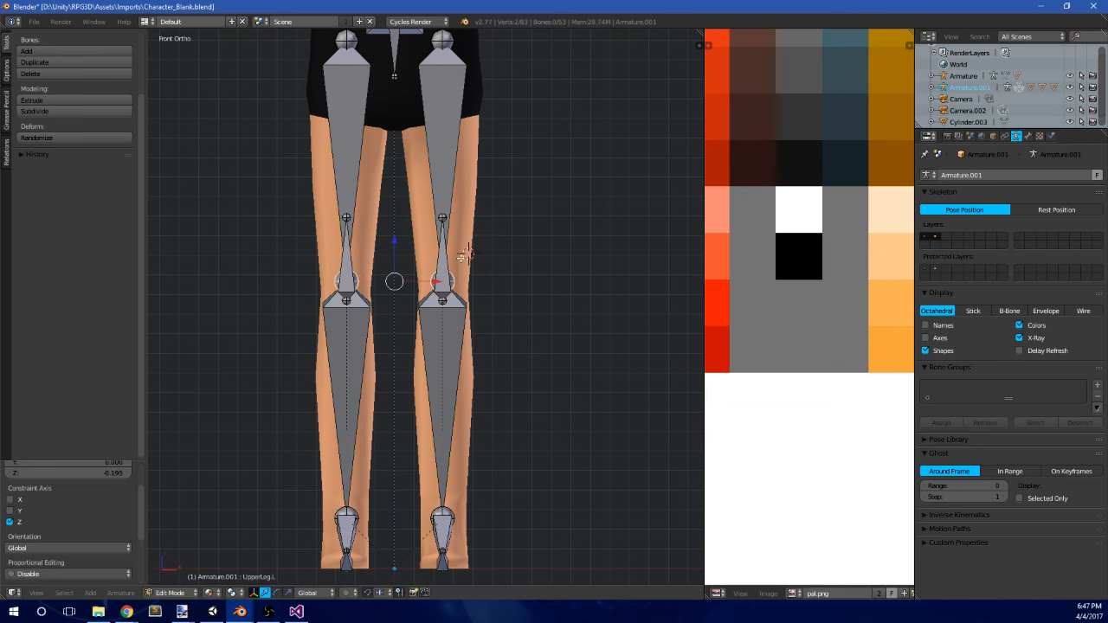
middle_drag(467, 270, 361, 292)
key(KP_3)
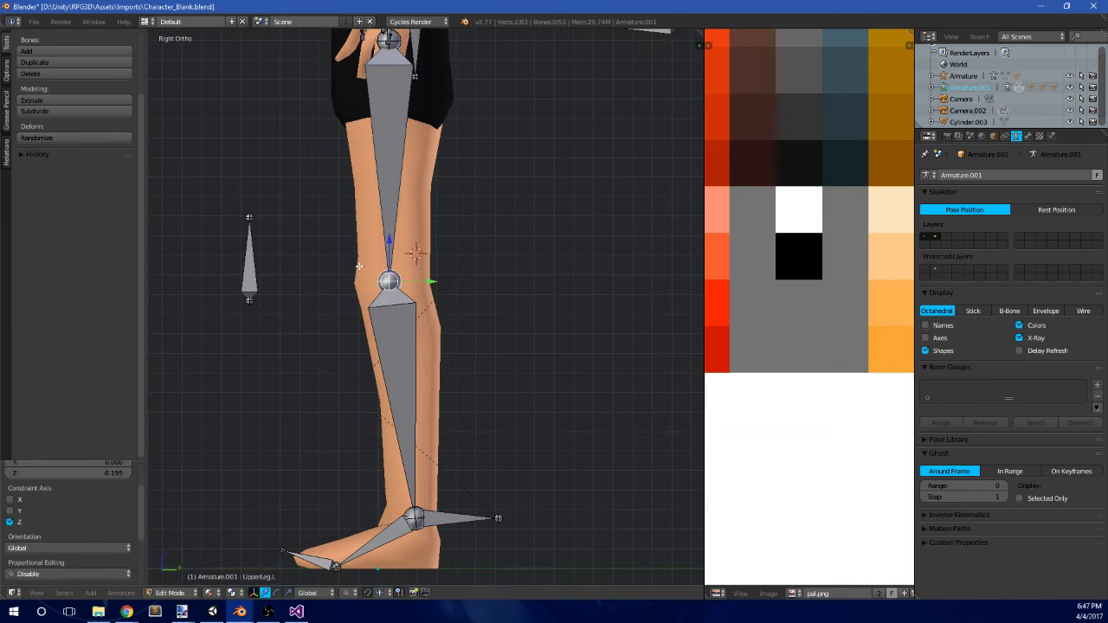
middle_drag(392, 242, 412, 258)
middle_drag(454, 204, 435, 183)
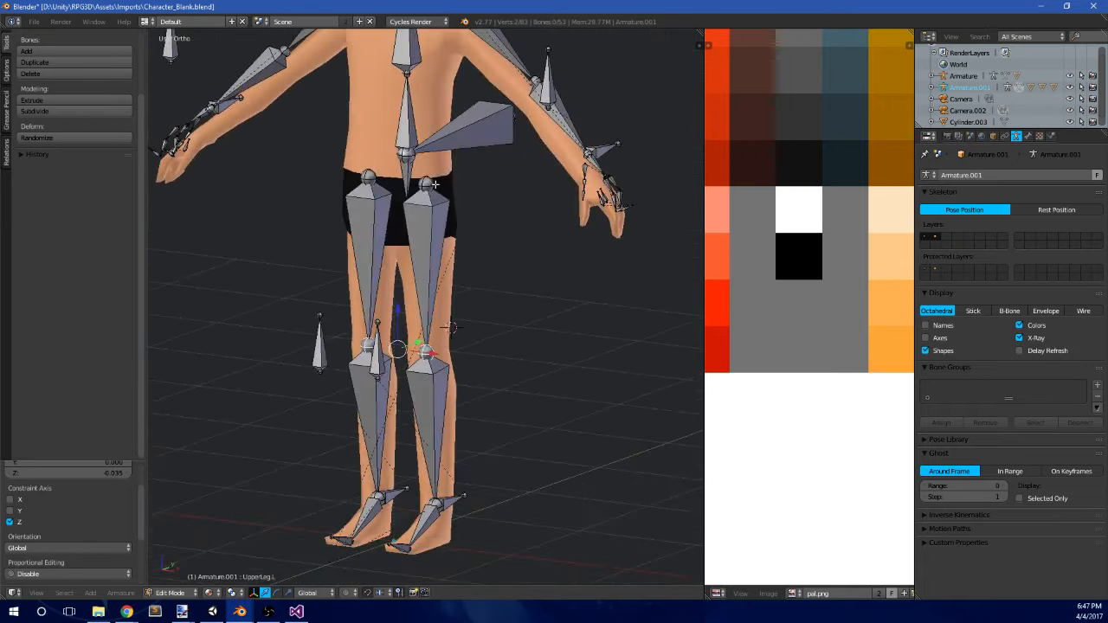
- Lower both hip joints by 0.369 along Z, and the groin bone with the large pelvis bone by 0.102
drag(399, 147, 399, 176)
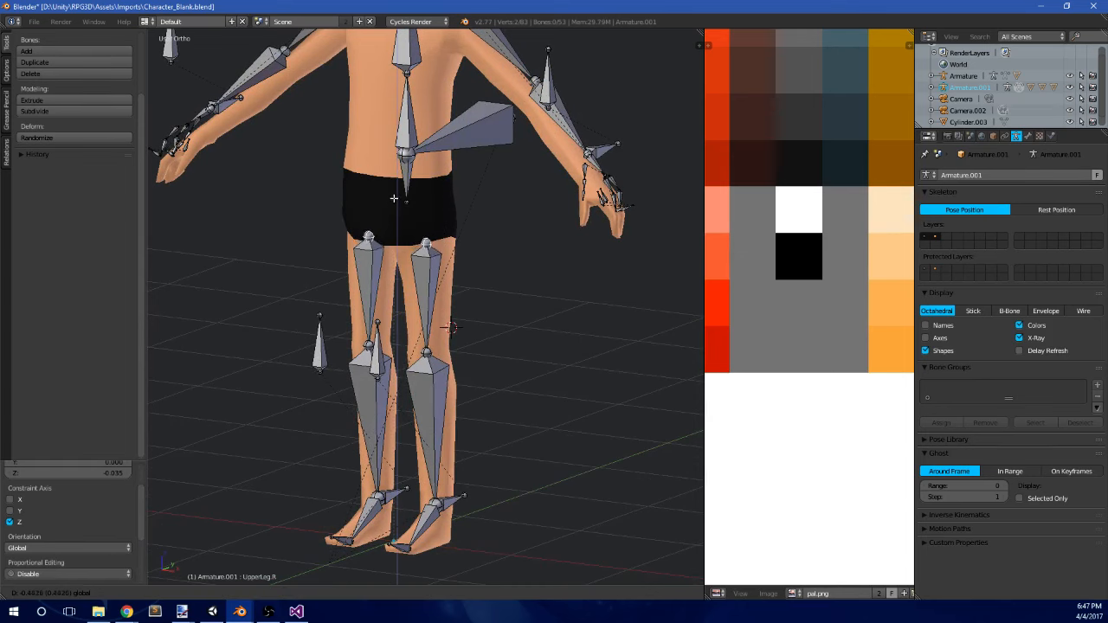
click(394, 198)
middle_drag(394, 198, 436, 173)
right_click(436, 173)
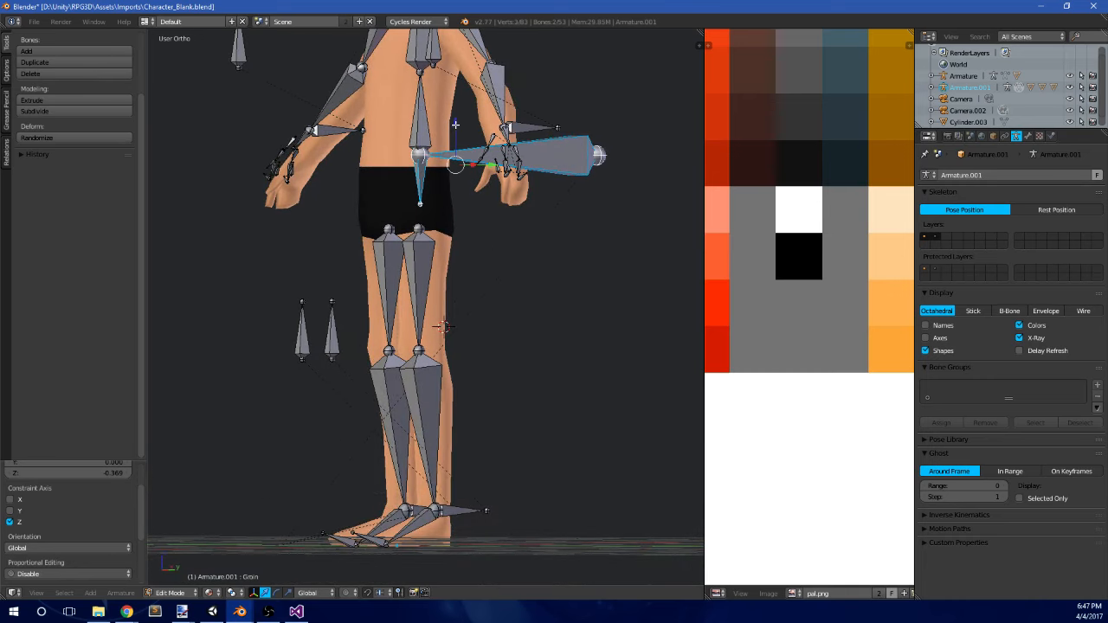
middle_drag(455, 124, 419, 220)
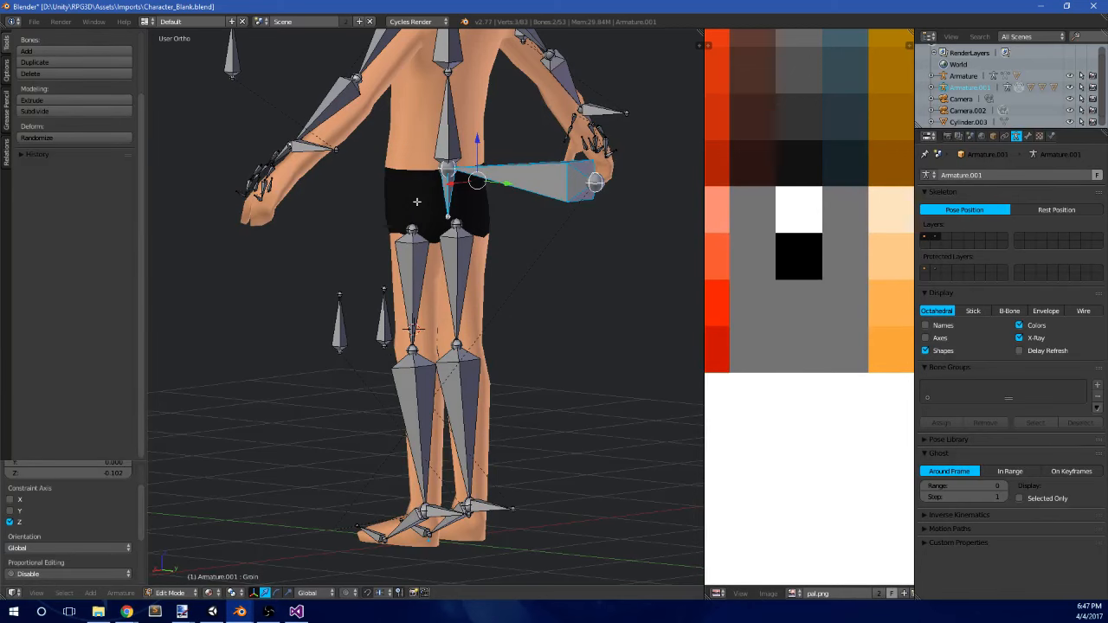
middle_drag(416, 201, 465, 328)
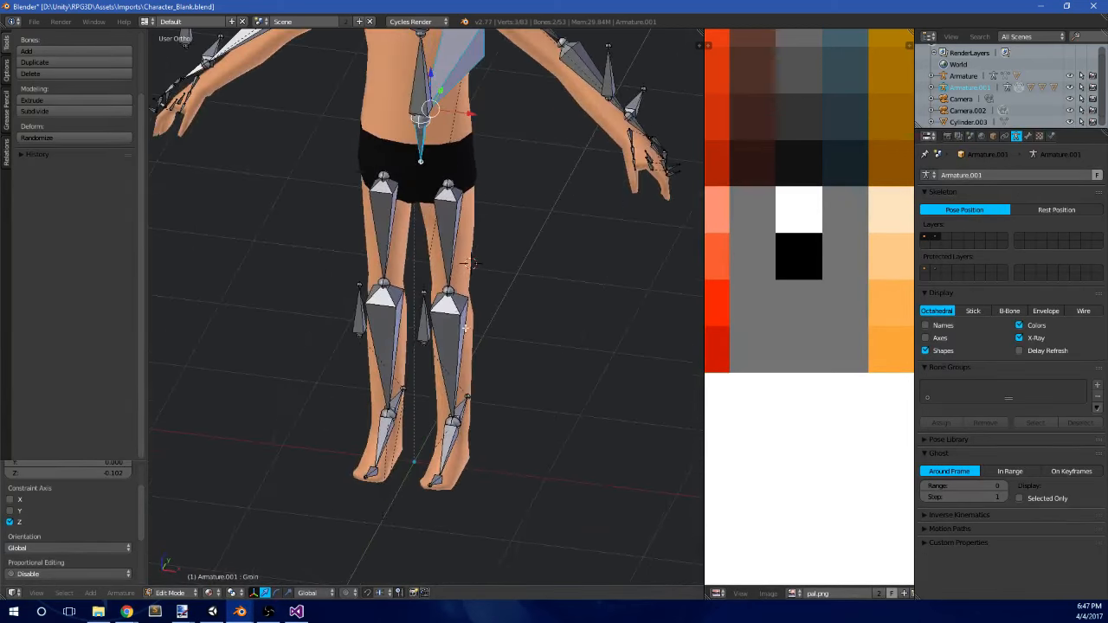
scroll(472, 263, down, 5)
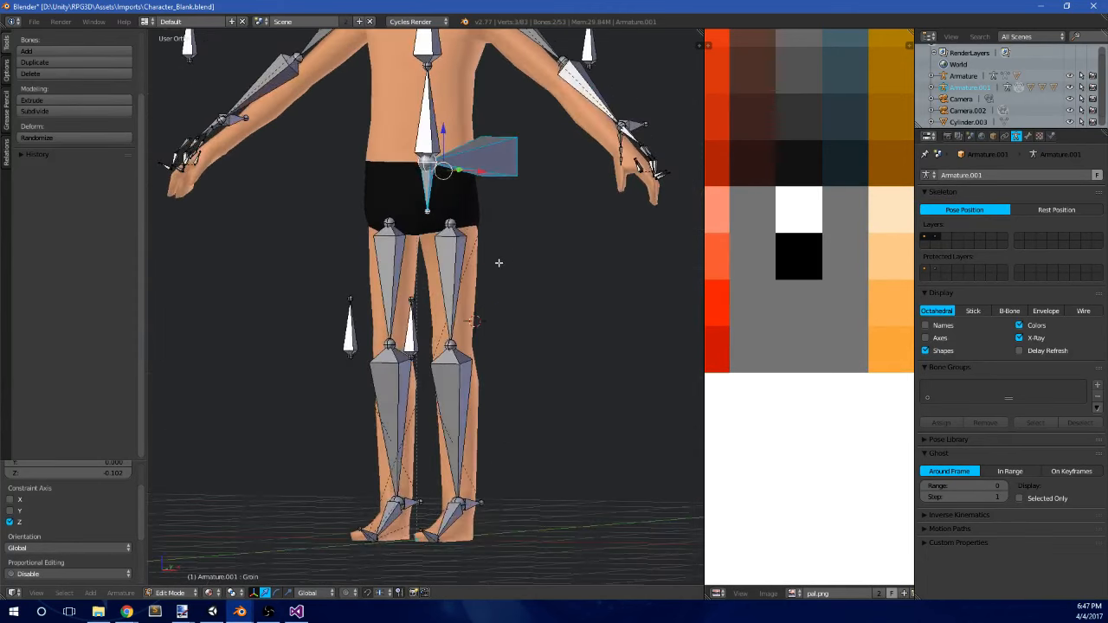
- Leave bone editing, hide the armature and check the character's proportions from the side
key(Tab)
key(h)
middle_drag(445, 297, 415, 295)
key(KP_3)
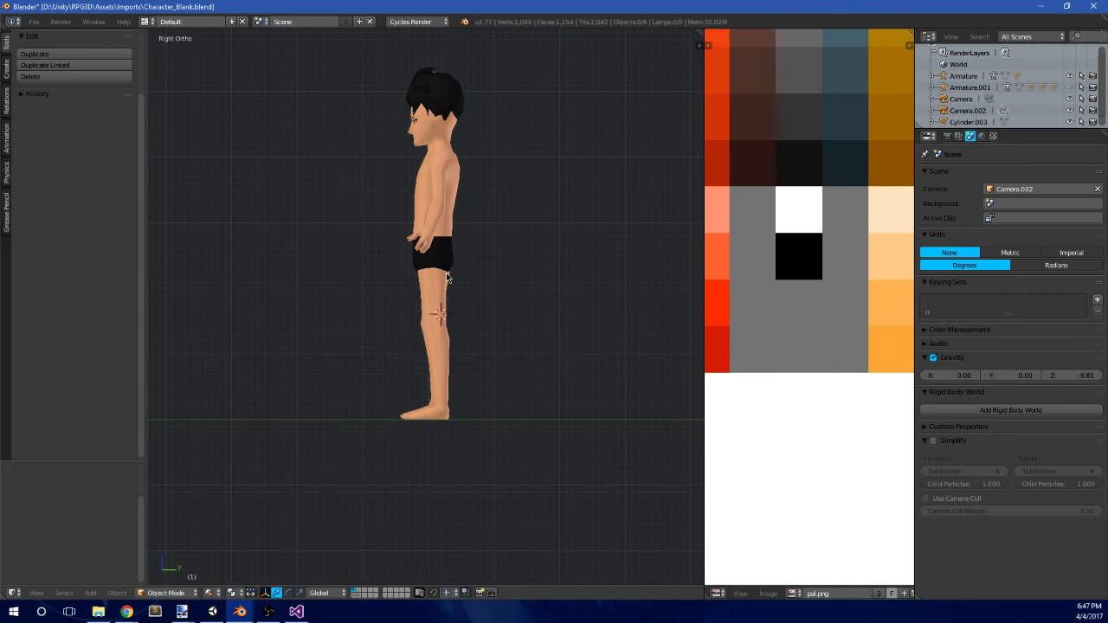
middle_drag(416, 171, 495, 180)
- Select the hair object and move it down slightly along Z
right_click(424, 111)
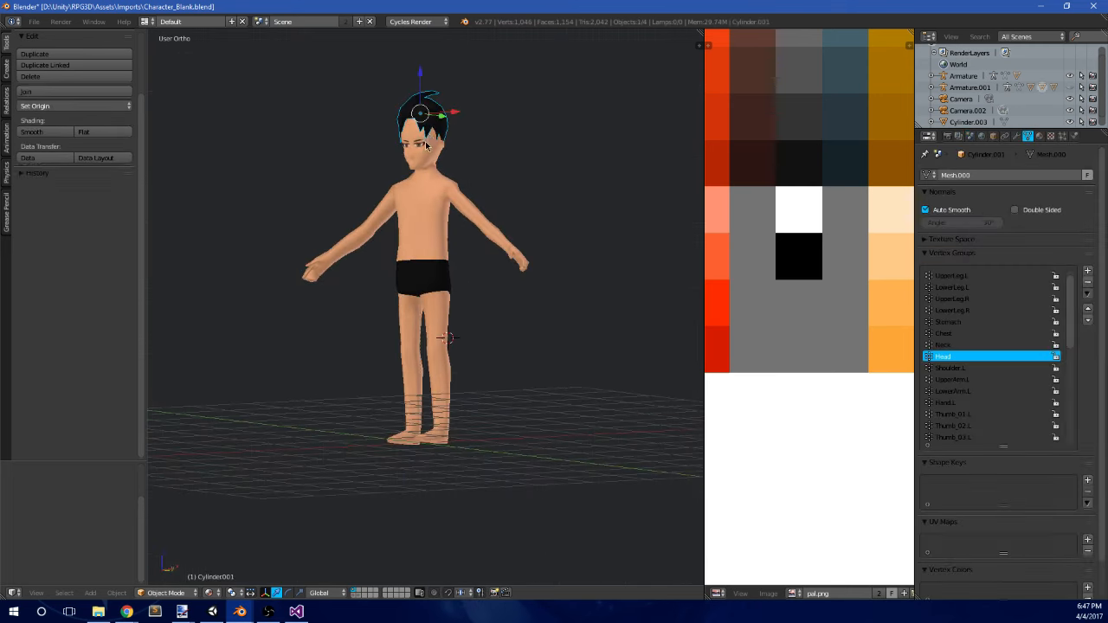
middle_drag(424, 113, 476, 190)
right_click(434, 131)
right_click(435, 129)
key(g)
key(z)
click(435, 139)
key(Tab)
key(Tab)
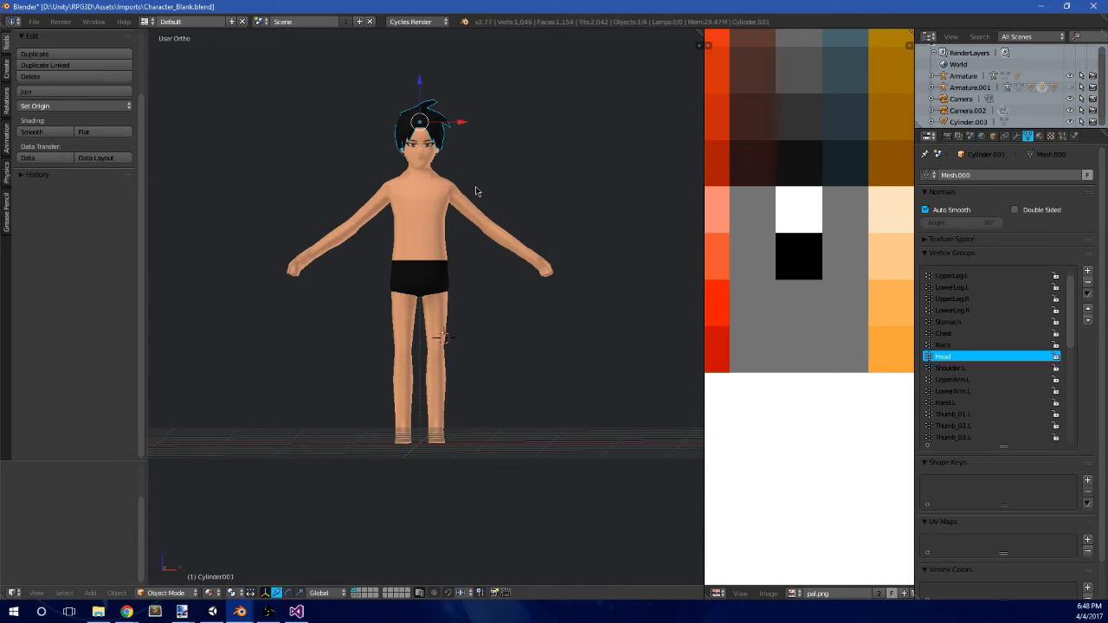
- Undo the hair move, the armature hiding and the groin, hip and knee bone edits
right_click(434, 234)
key(Tab)
scroll(435, 236, up, 1)
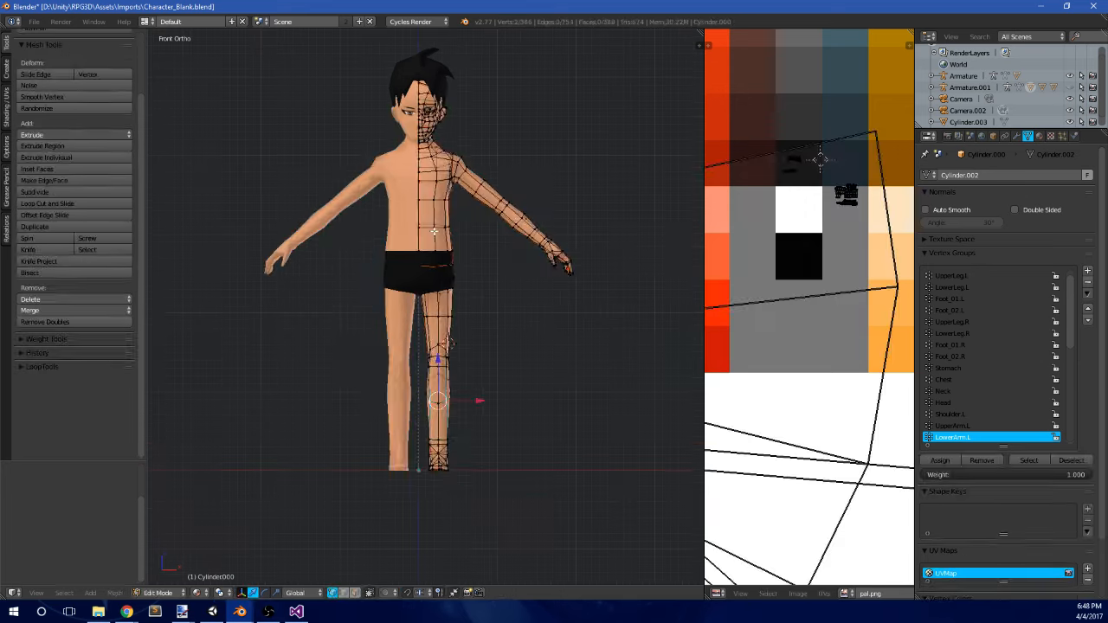
key(Tab)
key(ctrl+z)
key(ctrl+z)
key(ctrl+z)
key(ctrl+z)
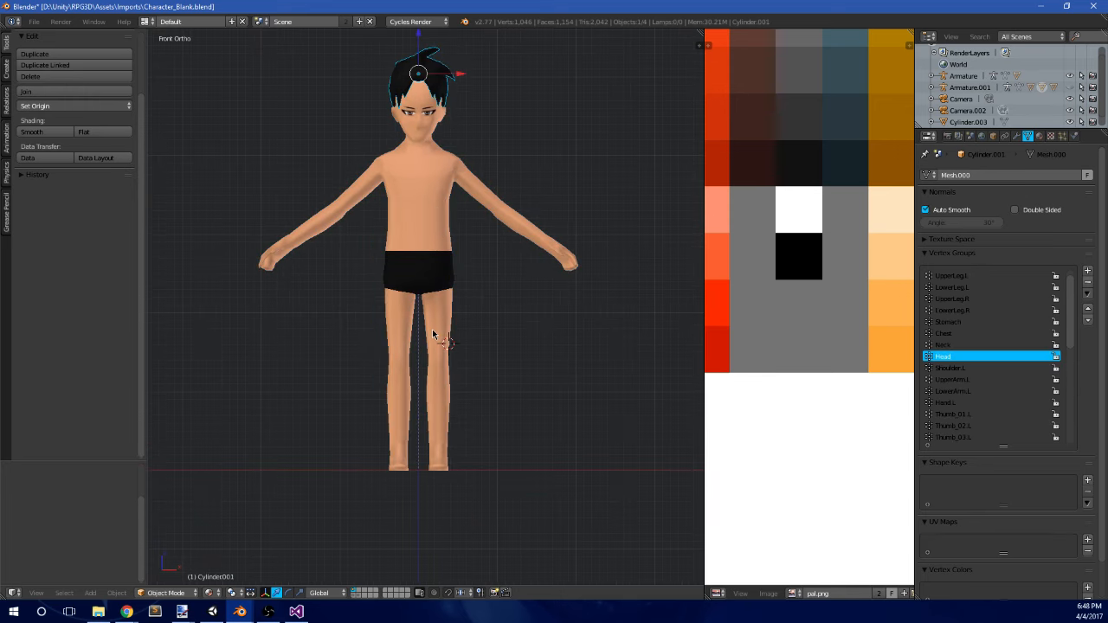
key(ctrl+z)
key(Tab)
middle_drag(517, 329, 418, 300)
scroll(451, 326, up, 3)
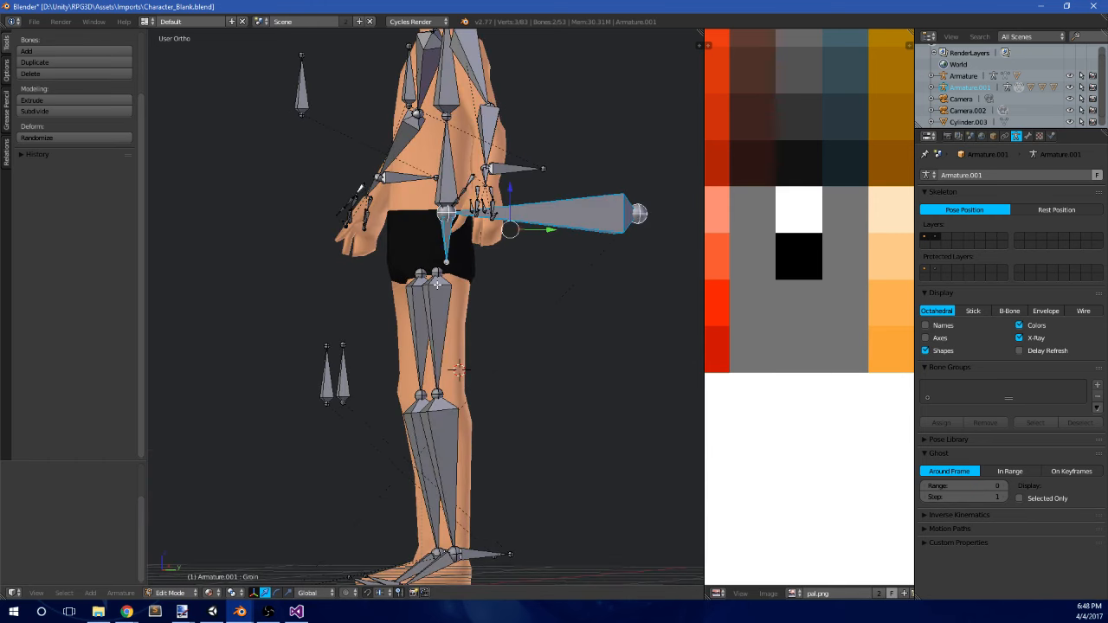
key(Tab)
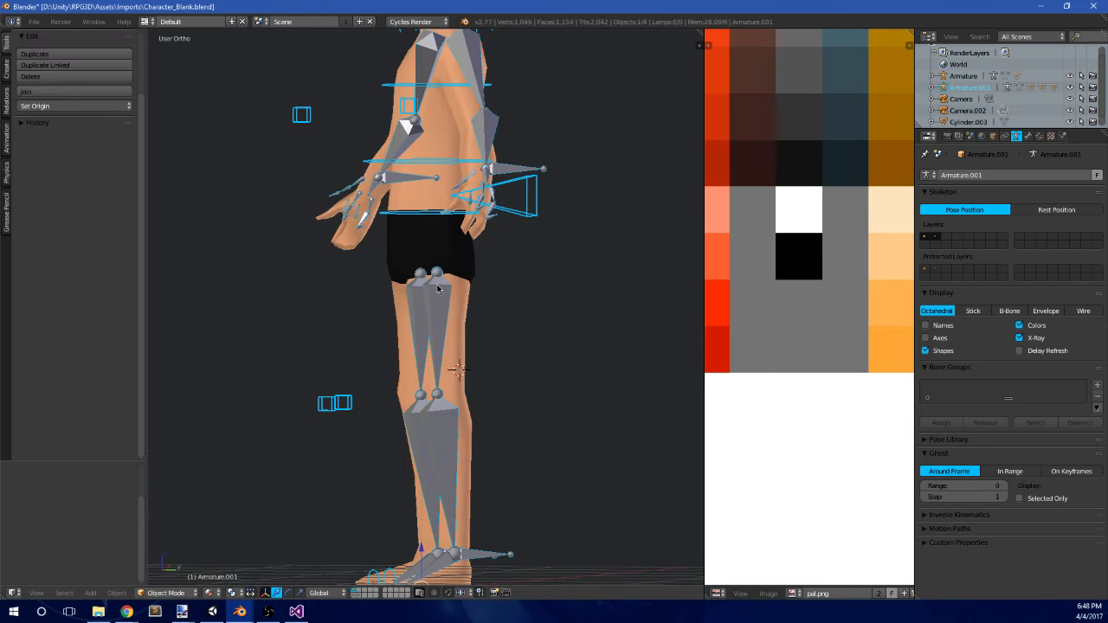
key(Tab)
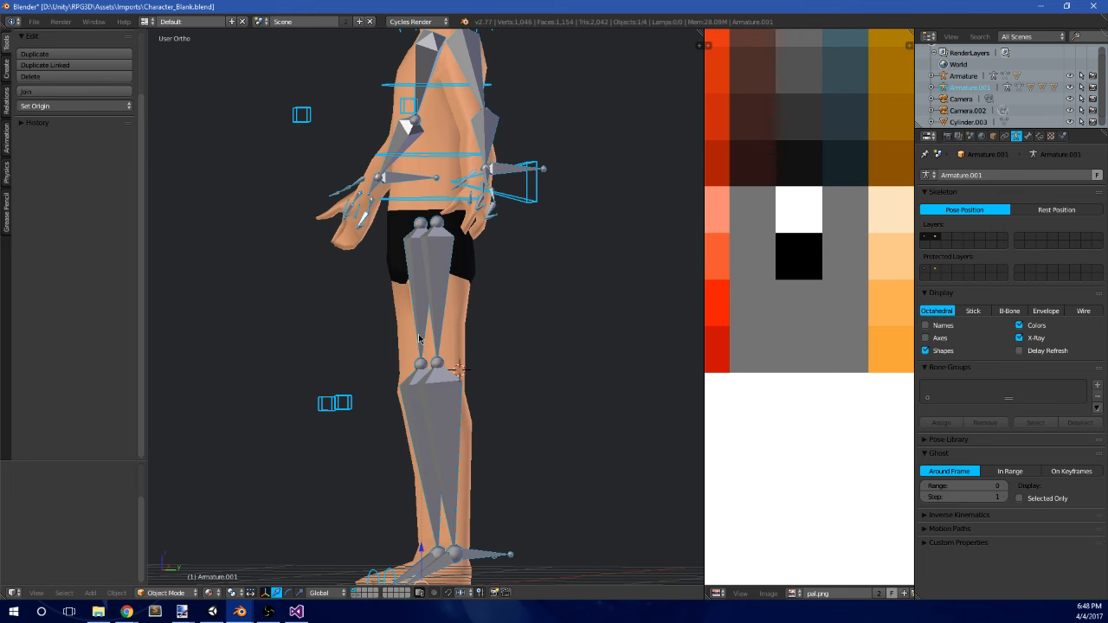
- Edit the armature and lower both knee joints slightly along Z in the side view
middle_drag(425, 333, 483, 302)
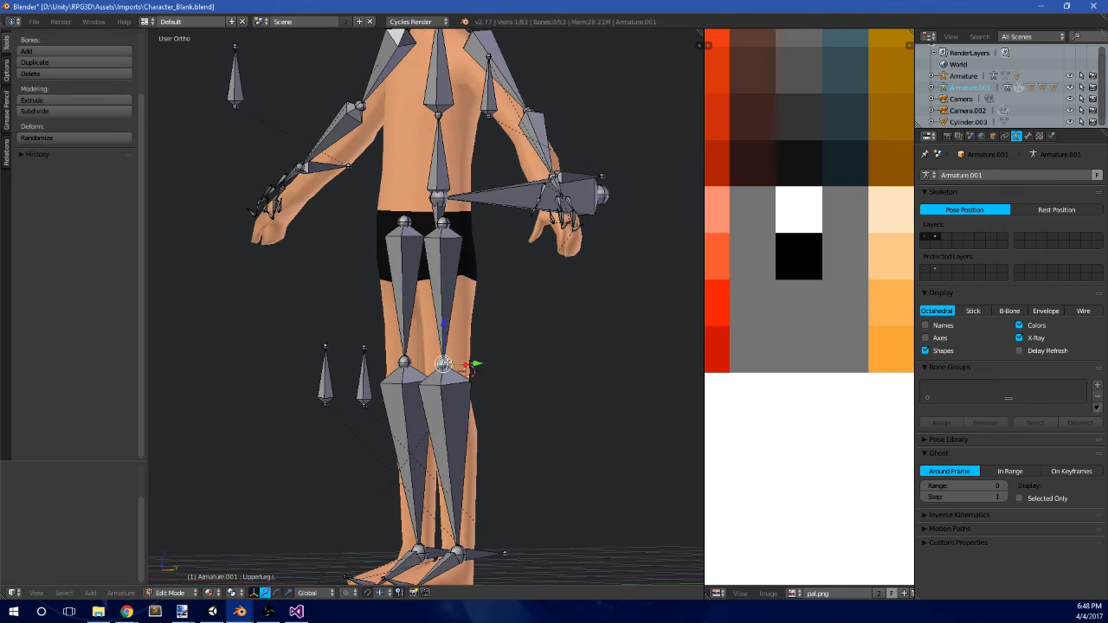
key(KP_3)
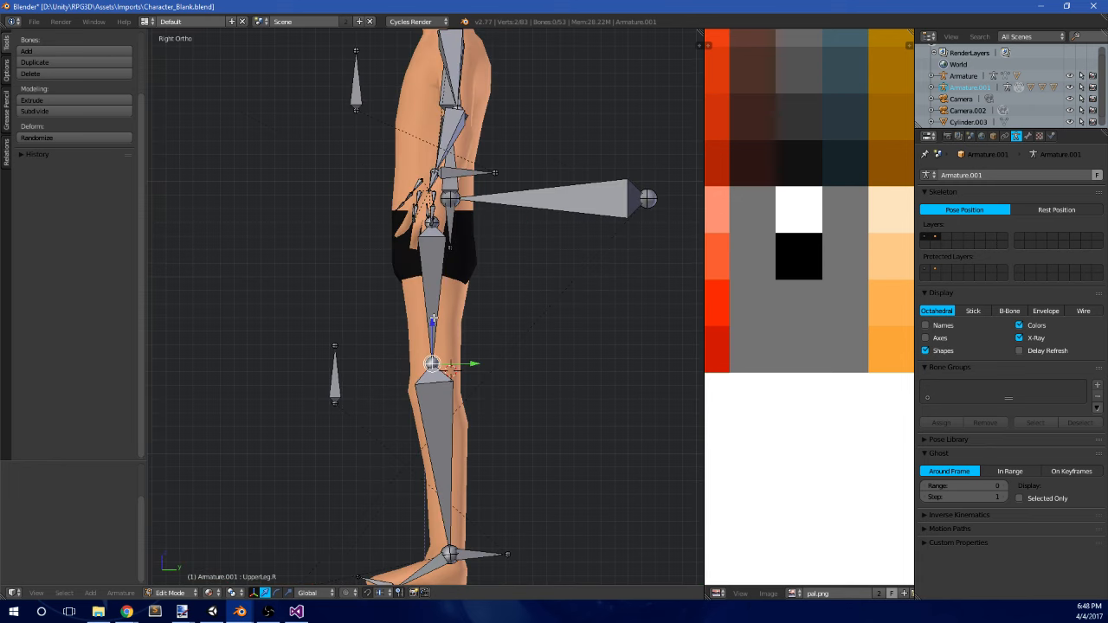
drag(432, 322, 432, 343)
shift+middle_drag(432, 274, 502, 317)
key(Tab)
- Open the body mesh for editing in the front view with no vertices selected
right_click(458, 326)
key(Tab)
key(KP_1)
scroll(502, 317, up, 4)
key(a)
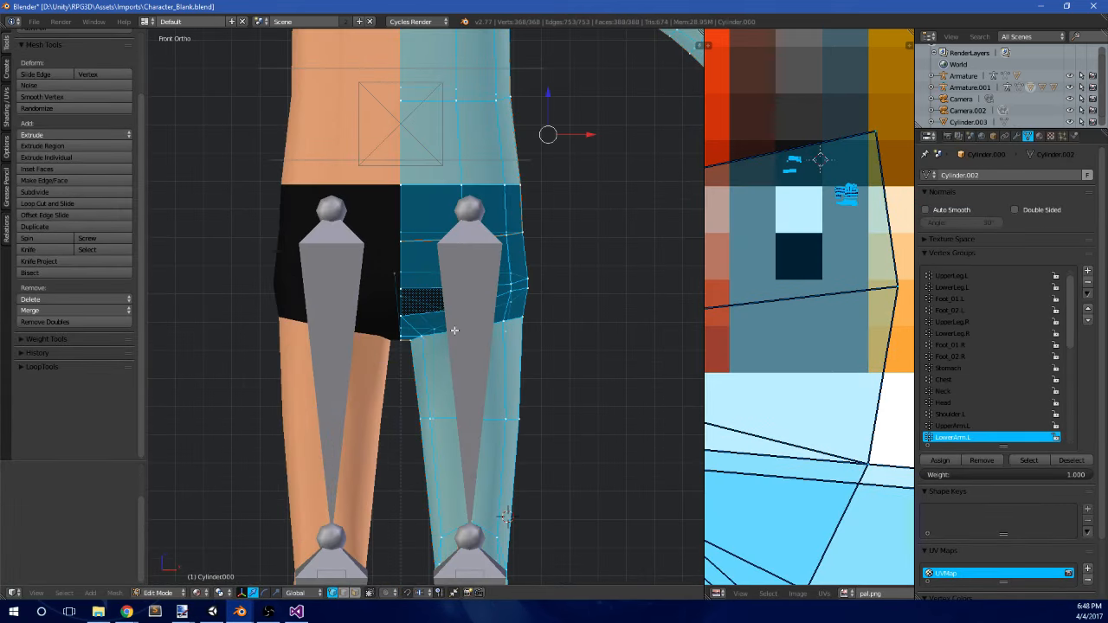
key(a)
- Box-select the vertices of the shorts' lower part and try raising them along Z
key(b)
drag(389, 352, 601, 211)
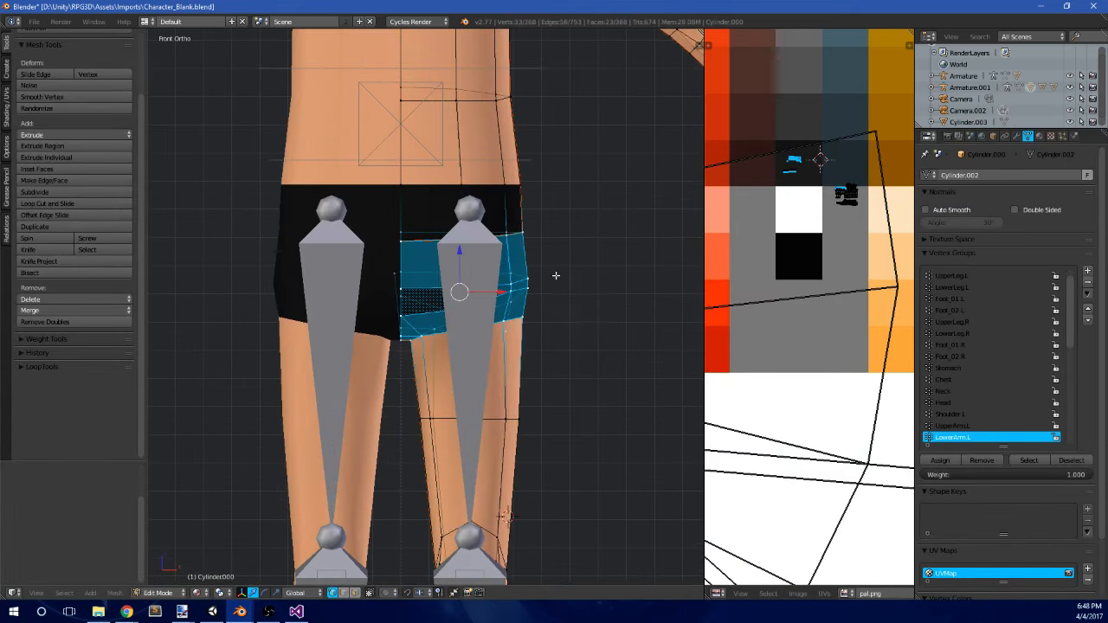
drag(465, 257, 460, 233)
middle_drag(460, 232, 518, 234)
scroll(517, 234, down, 5)
key(ctrl+z)
- Box-select all body vertices from the shorts up through the head and arms, and raise them 0.110 along Z
key(KP_1)
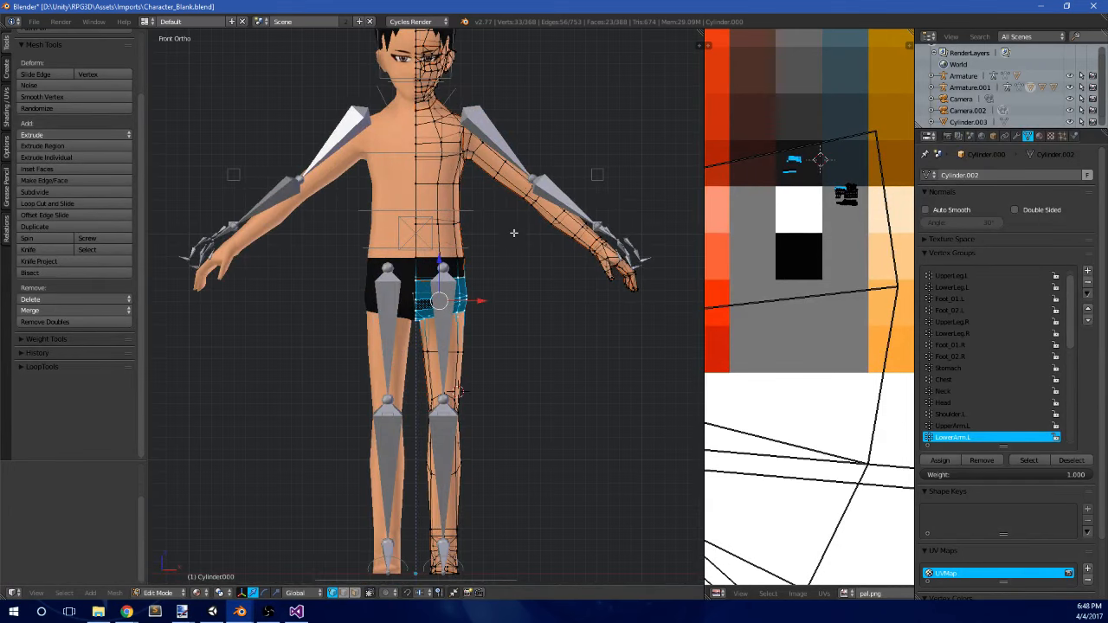
scroll(530, 188, down, 2)
key(b)
drag(393, 387, 635, 118)
key(g)
key(z)
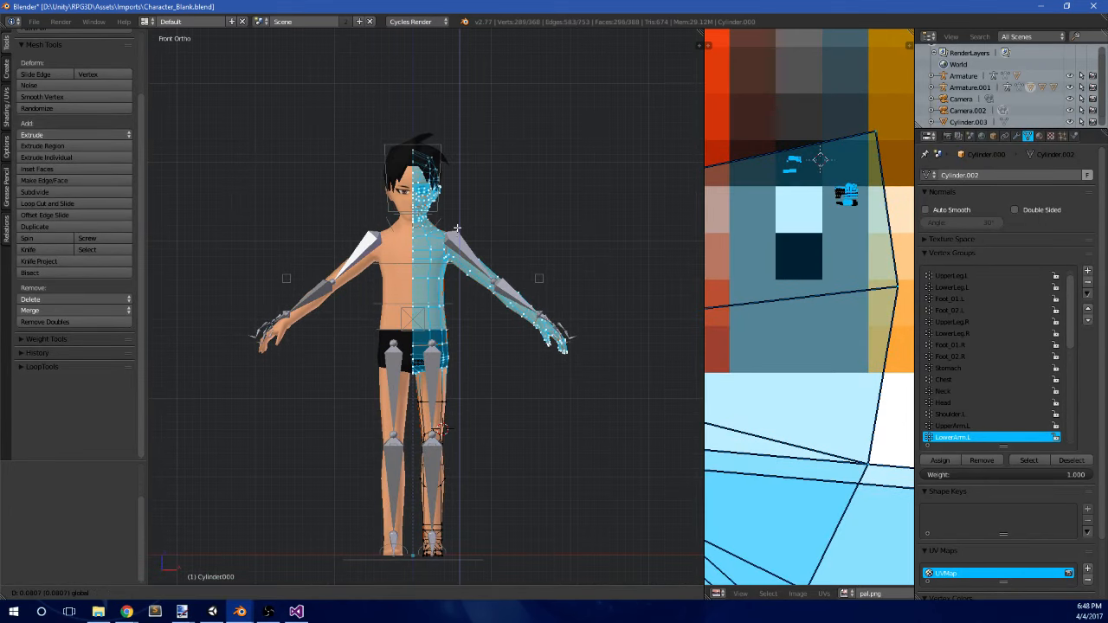
click(458, 225)
scroll(454, 260, up, 5)
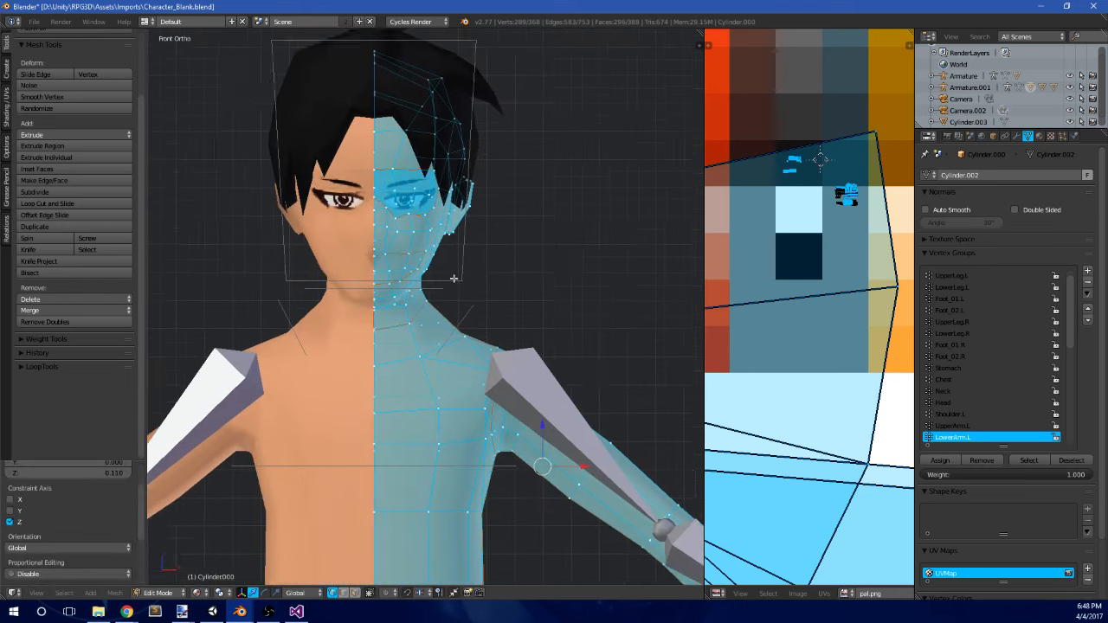
- Inspect the raised upper body, shoulders and head against the bones from the side, in object and edit mode
middle_drag(459, 309, 416, 322)
scroll(544, 379, down, 3)
key(Tab)
key(Tab)
scroll(447, 292, up, 4)
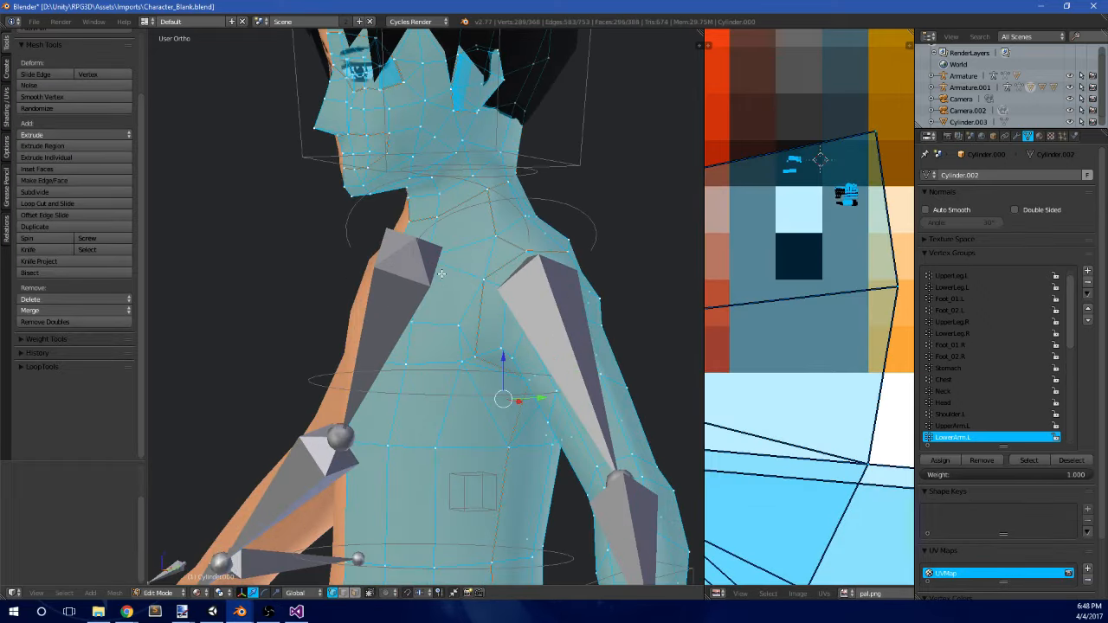
scroll(441, 273, down, 4)
key(Tab)
key(Tab)
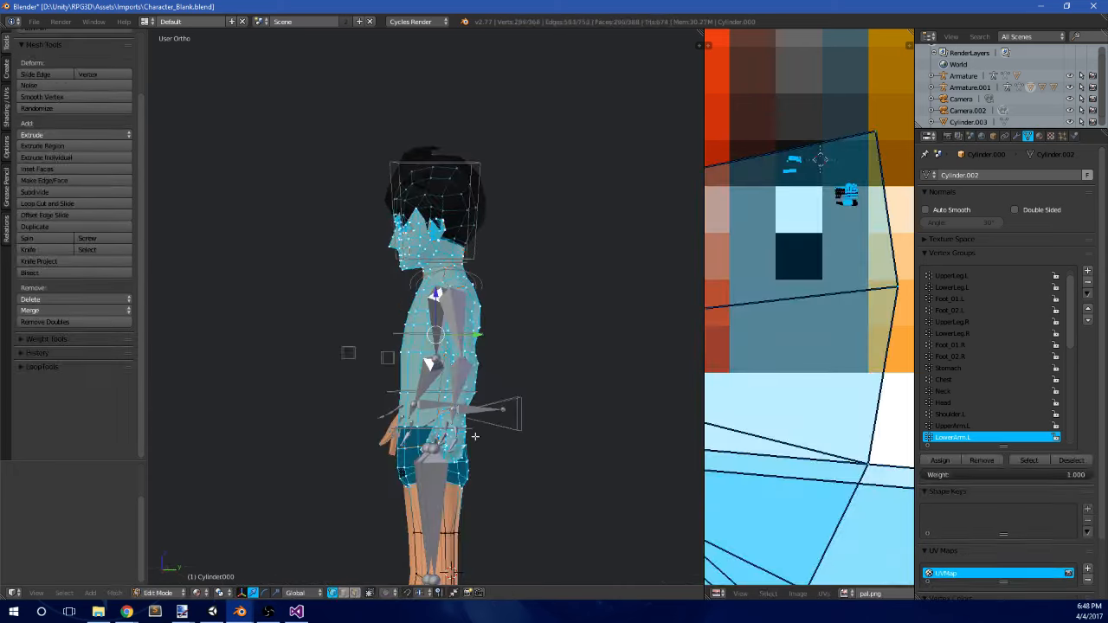
- Raise the selected upper-body and shorts vertices slightly along Z in the right side view and leave mesh editing
key(KP_3)
scroll(473, 436, up, 2)
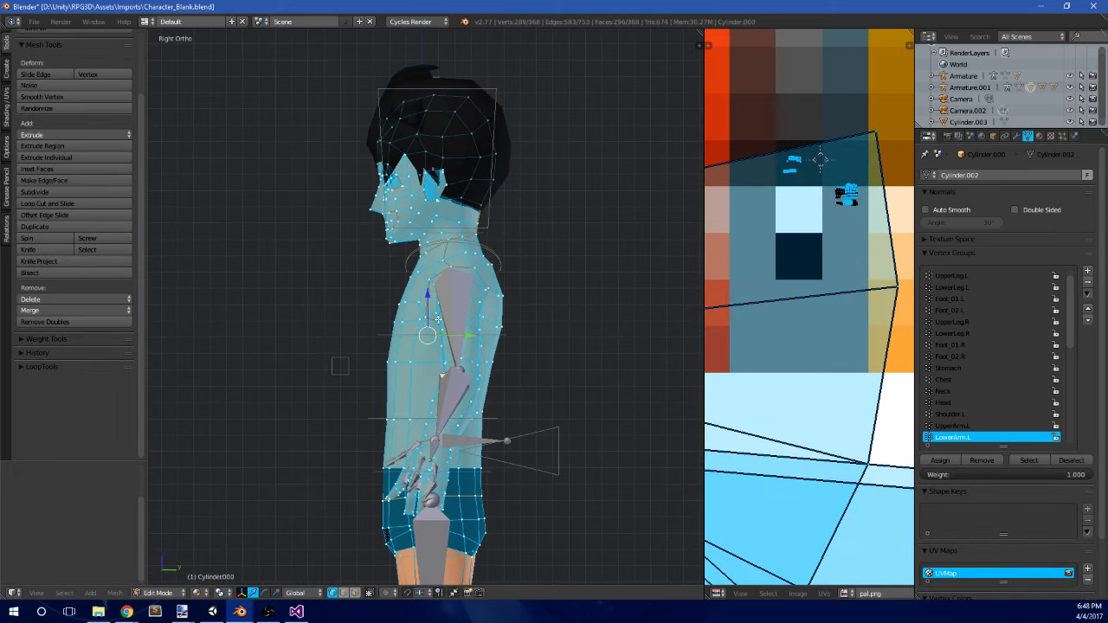
drag(427, 296, 432, 288)
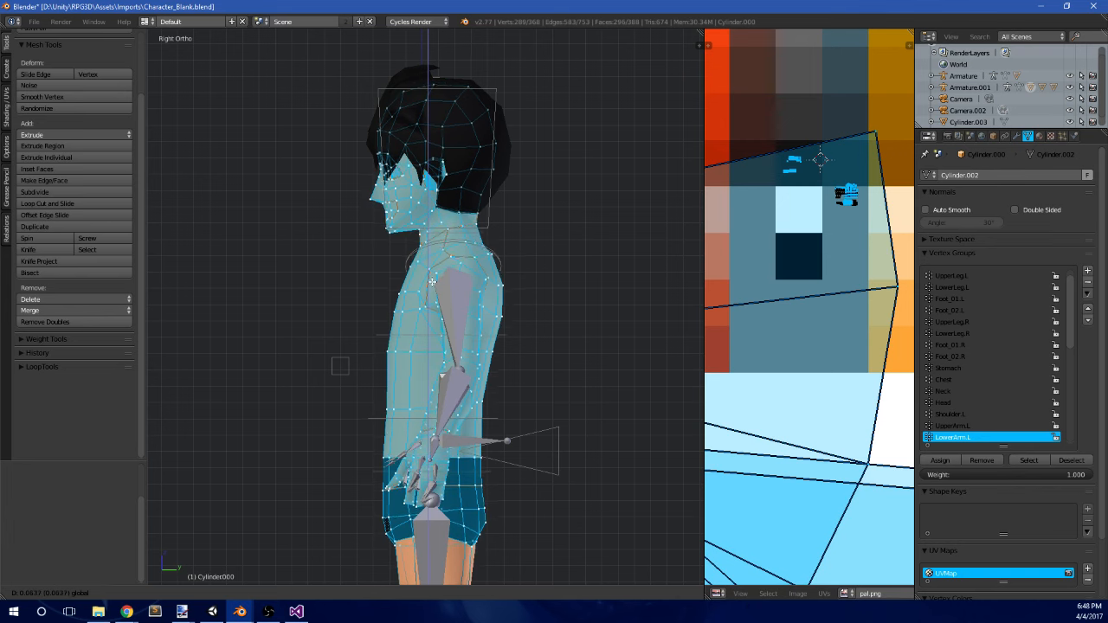
drag(432, 282, 429, 283)
middle_drag(400, 177, 433, 212)
key(Tab)
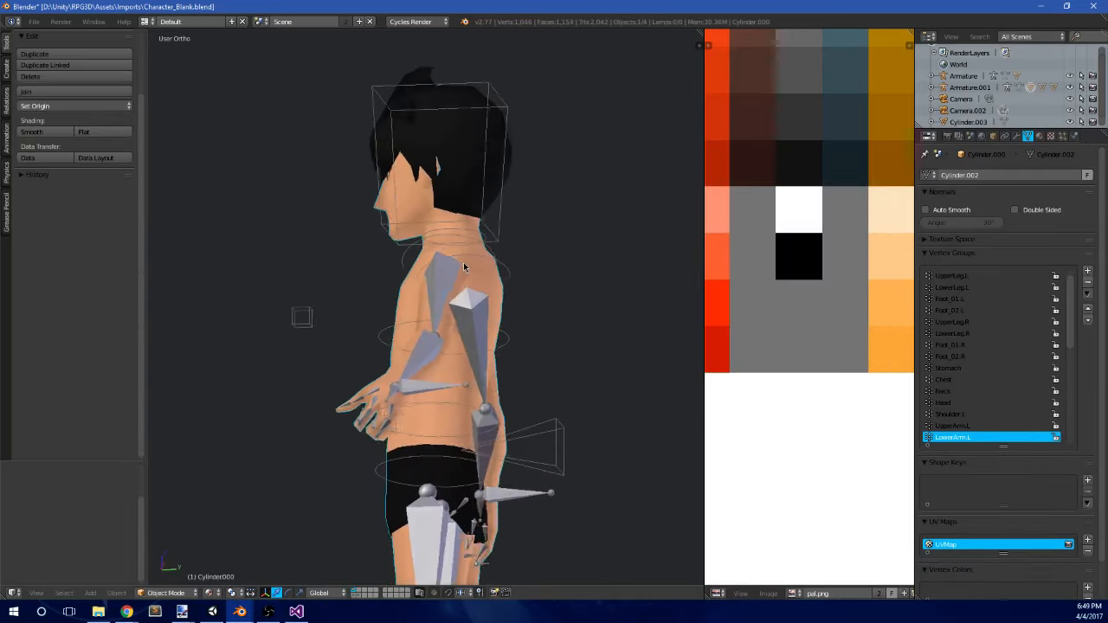
- Lower the selected upper-body and shorts vertices slightly along Z in the front view and return to Object Mode
key(Tab)
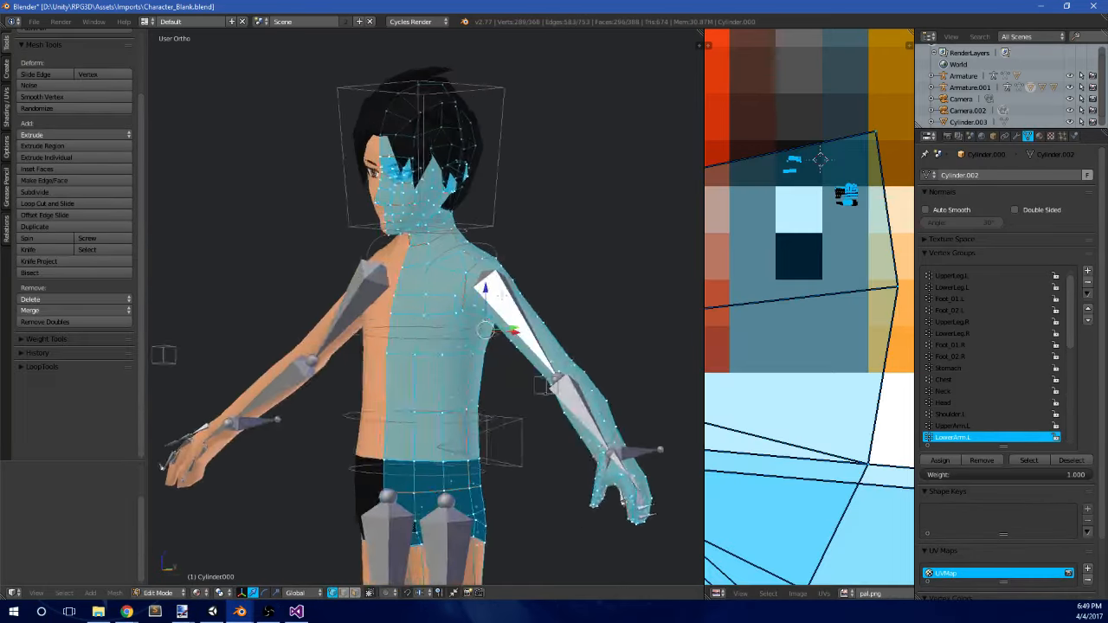
scroll(519, 286, down, 2)
key(Tab)
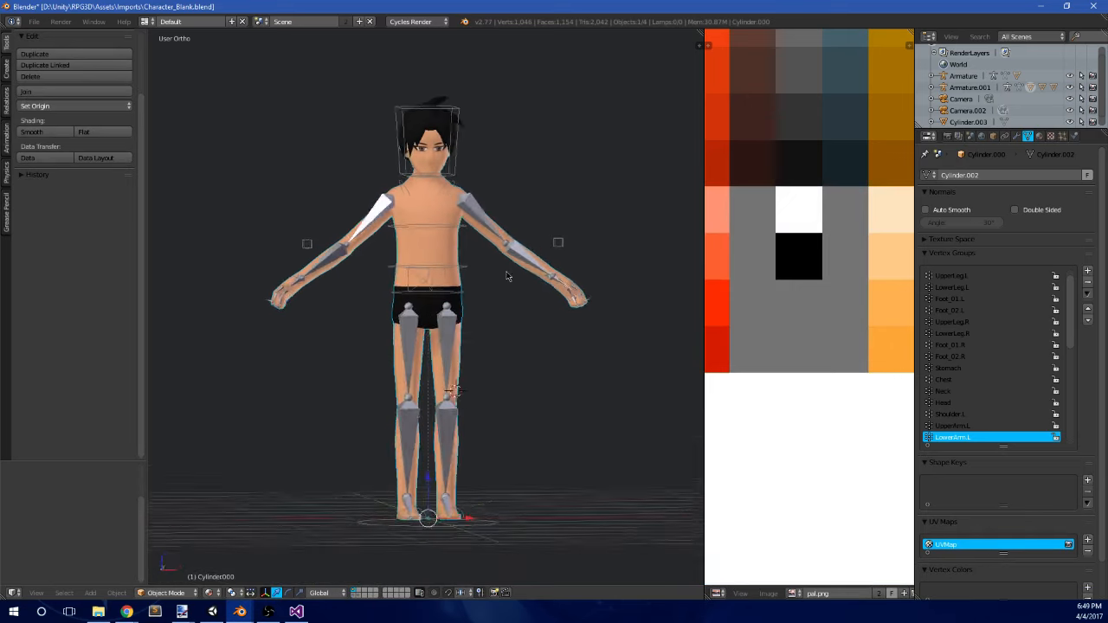
key(KP_1)
scroll(488, 277, up, 4)
key(Tab)
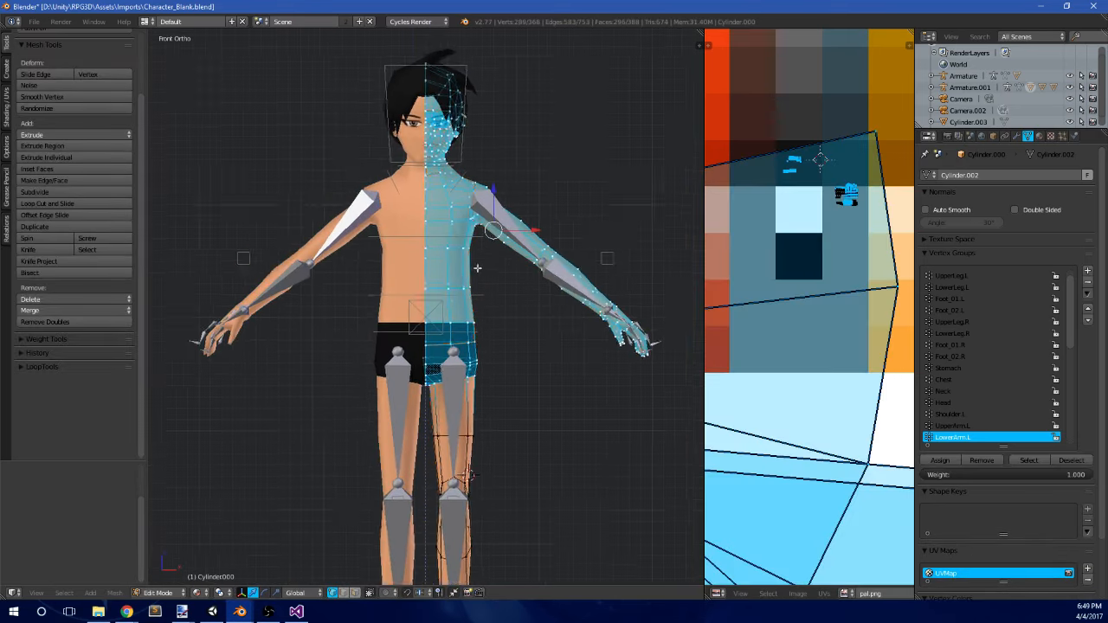
key(g)
key(z)
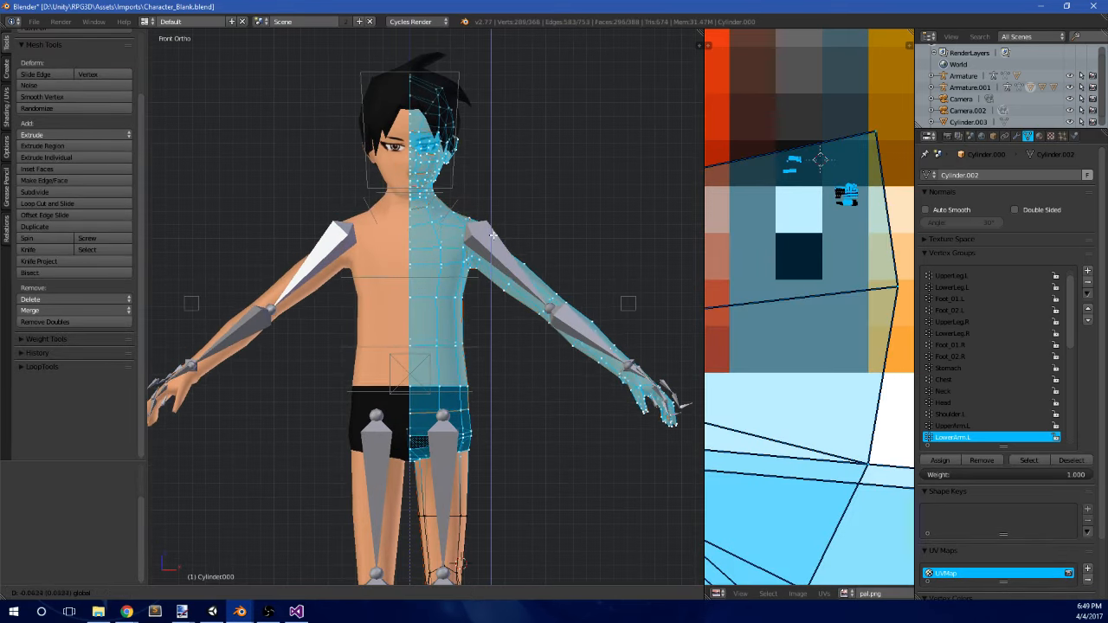
click(493, 238)
mouse_move(395, 180)
middle_down()
mouse_move(554, 179)
mouse_move(400, 185)
middle_up()
key(Tab)
scroll(425, 234, down, 4)
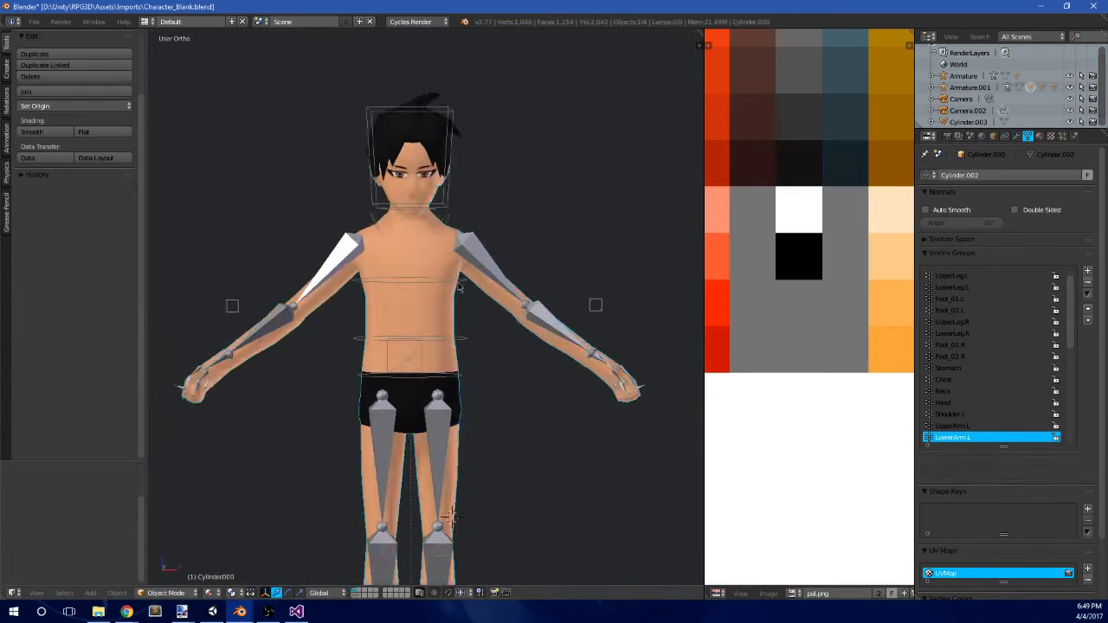
- Select the Armature.001 rig and open it for editing
mouse_move(498, 342)
middle_down()
mouse_move(381, 356)
mouse_move(522, 440)
mouse_move(517, 321)
mouse_move(495, 323)
middle_up()
scroll(523, 441, up, 1)
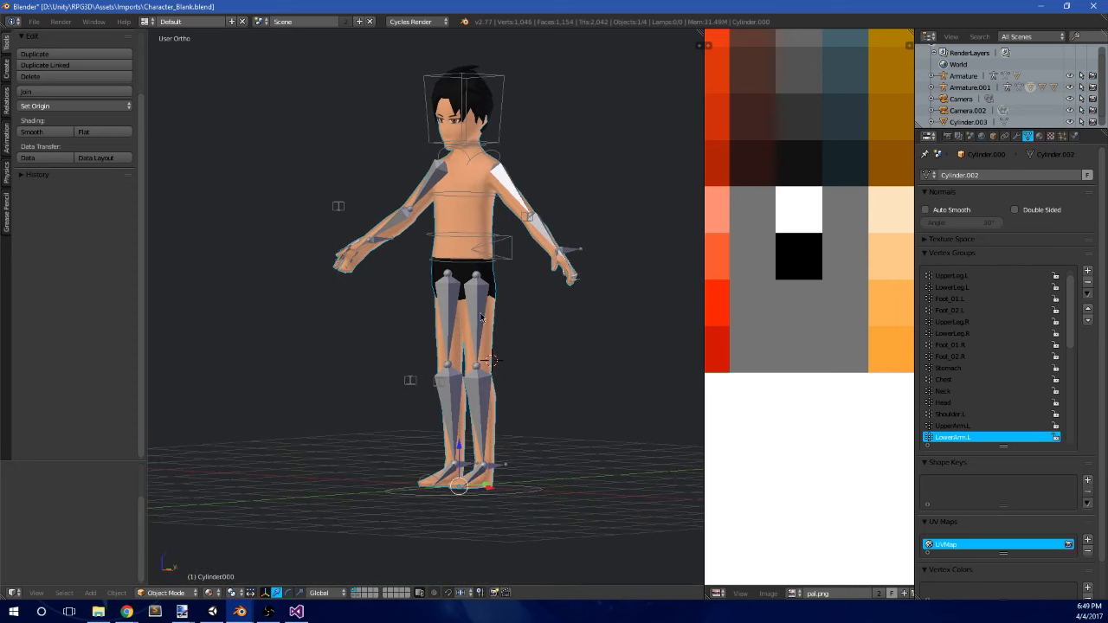
right_click(450, 327)
right_click(449, 329)
scroll(433, 392, up, 5)
right_click(550, 313)
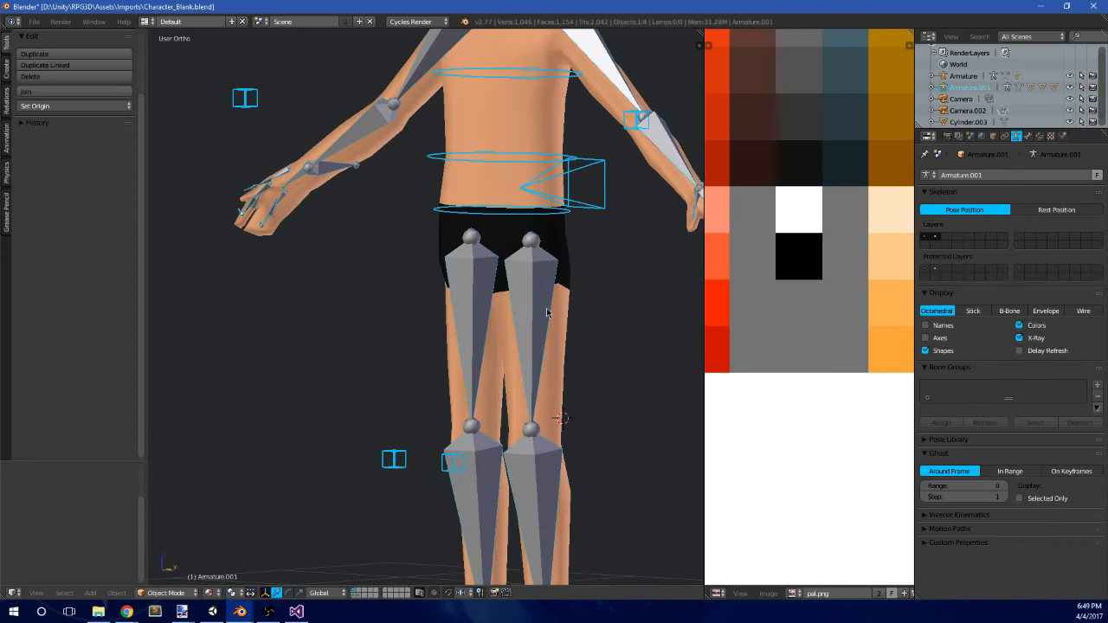
key(Tab)
- Select the upper joints of both upper-leg bones and lower them 0.241 along Z
key(KP_3)
right_click(521, 308)
middle_drag(521, 308, 600, 309)
shift+right_click(468, 276)
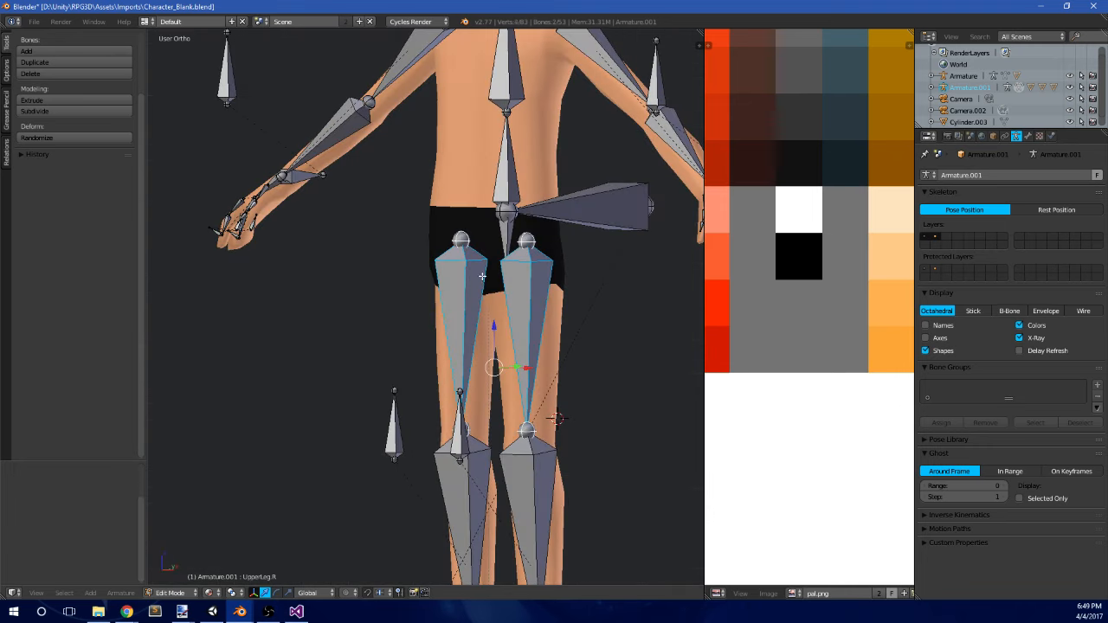
right_click(465, 247)
drag(491, 206, 484, 245)
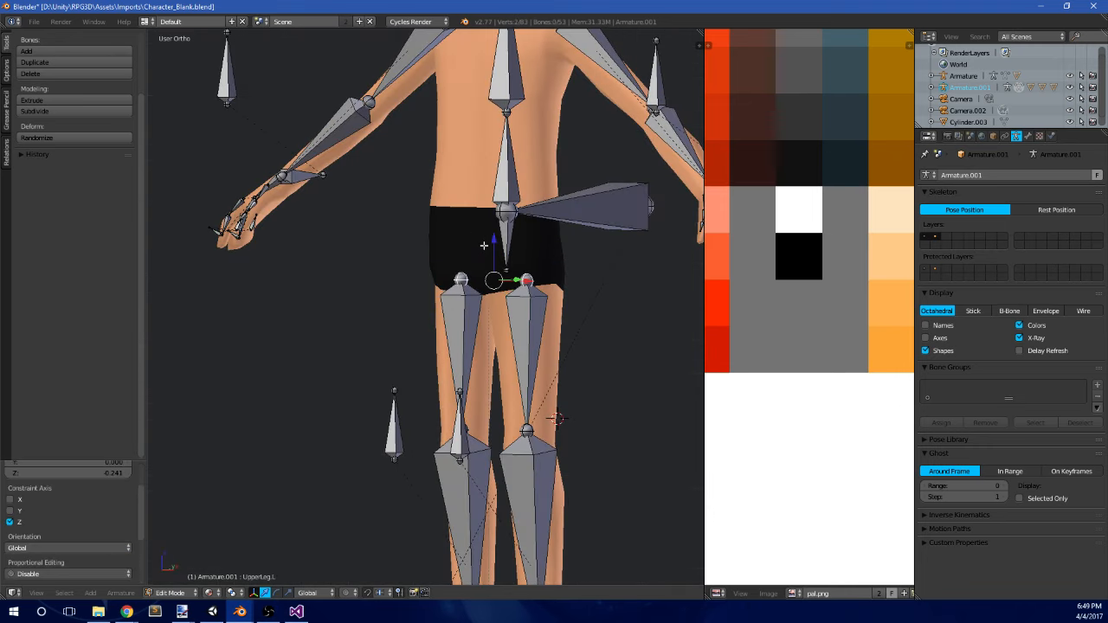
- Switch the armature to Pose Mode, viewed from the right side with the whole figure in sight
key(KP_3)
scroll(484, 245, down, 7)
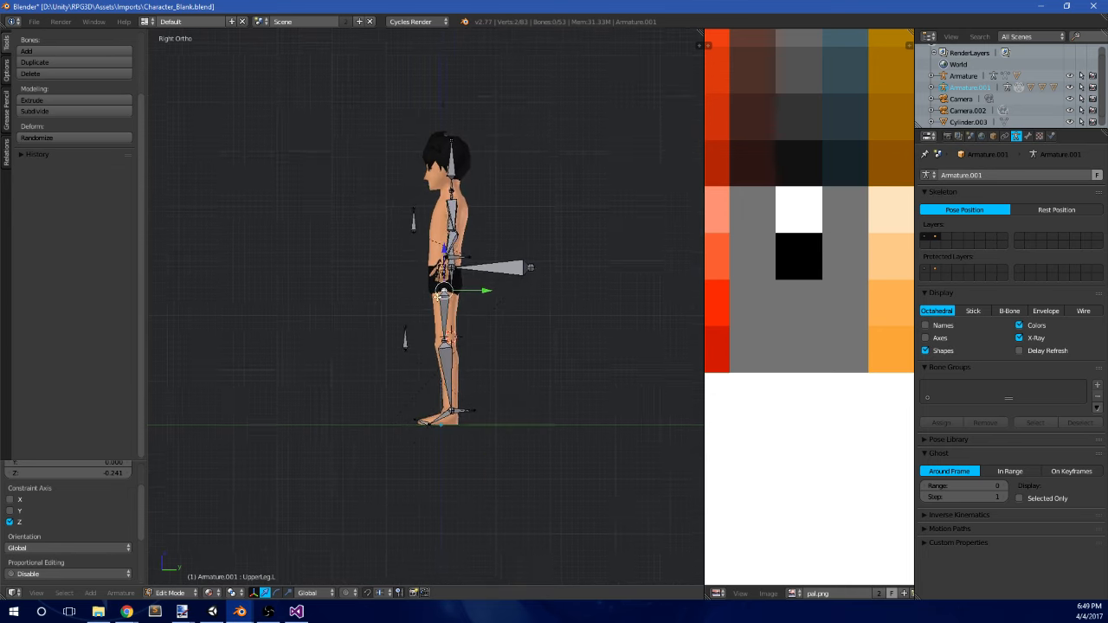
key(alt+Tab)
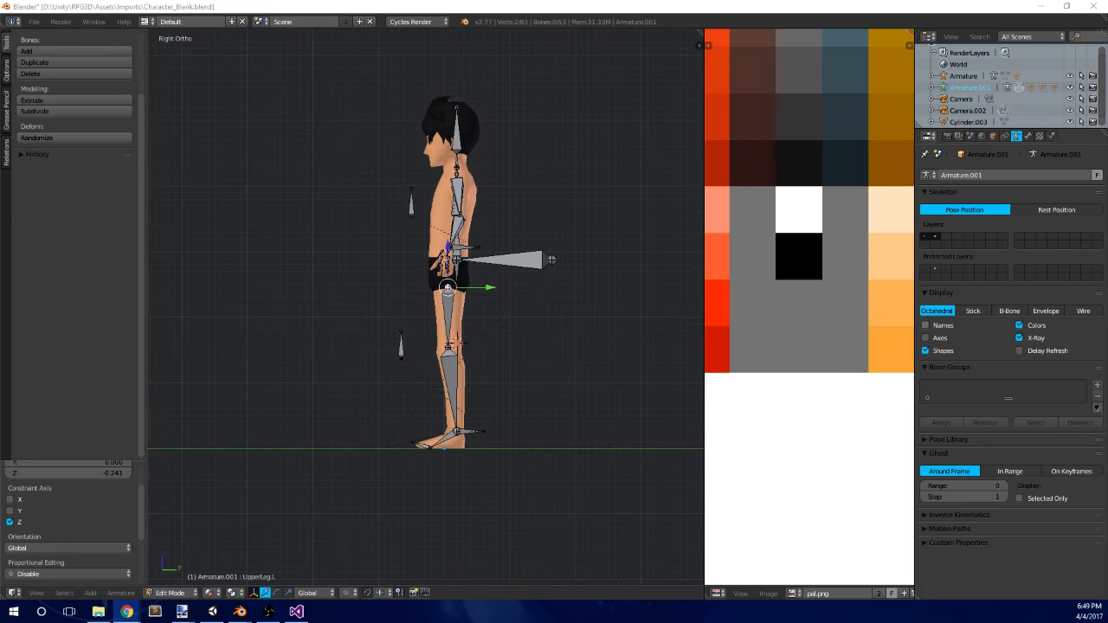
key(alt+Tab)
scroll(543, 310, up, 3)
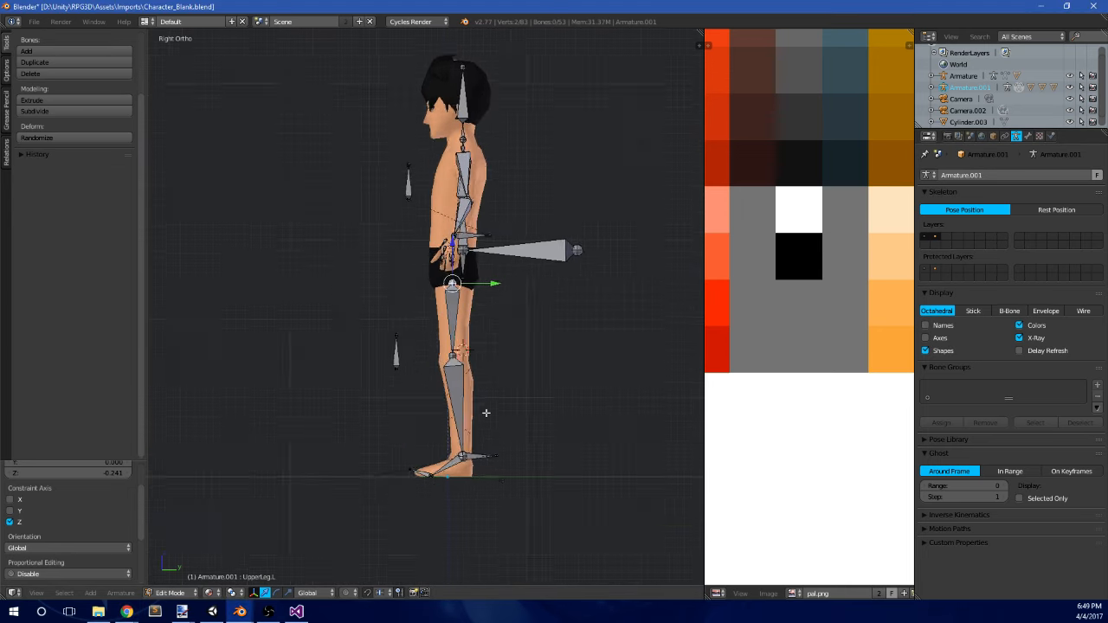
shift+middle_drag(543, 310, 486, 306)
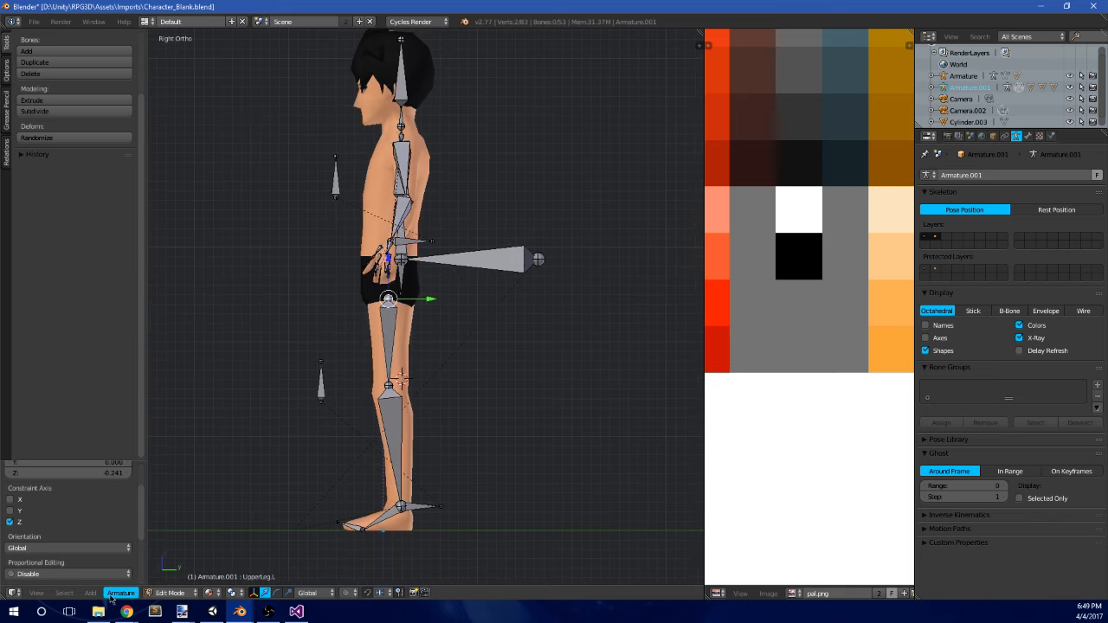
click(169, 593)
click(174, 554)
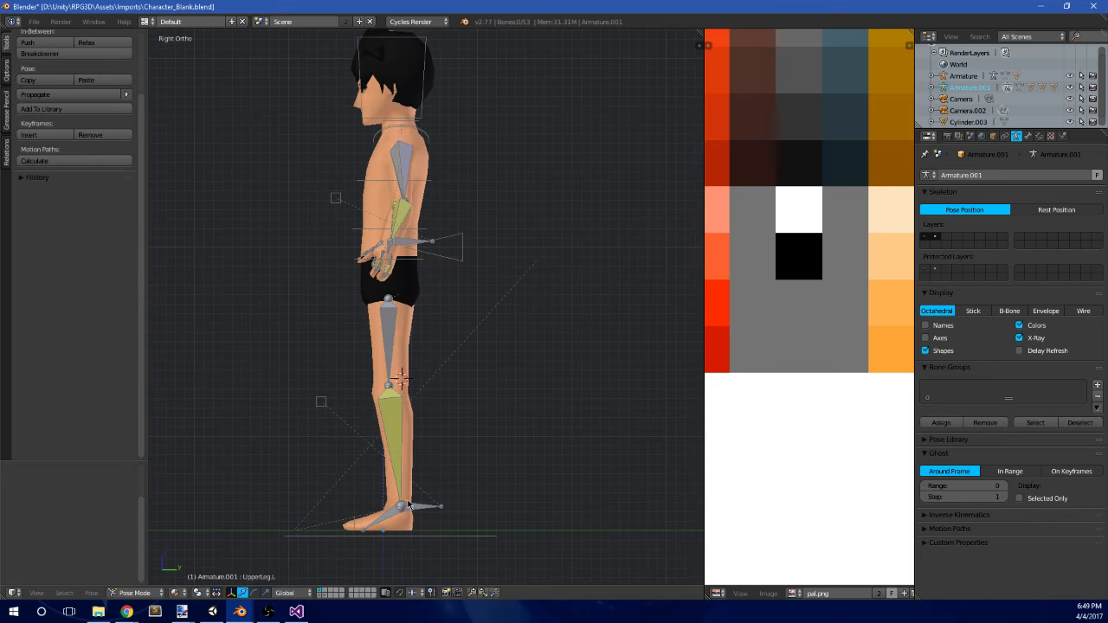
- Select the left foot IK bone and move it up and outward to test how the leg and shorts deform
right_drag(419, 514, 240, 424)
middle_drag(363, 424, 284, 389)
key(g)
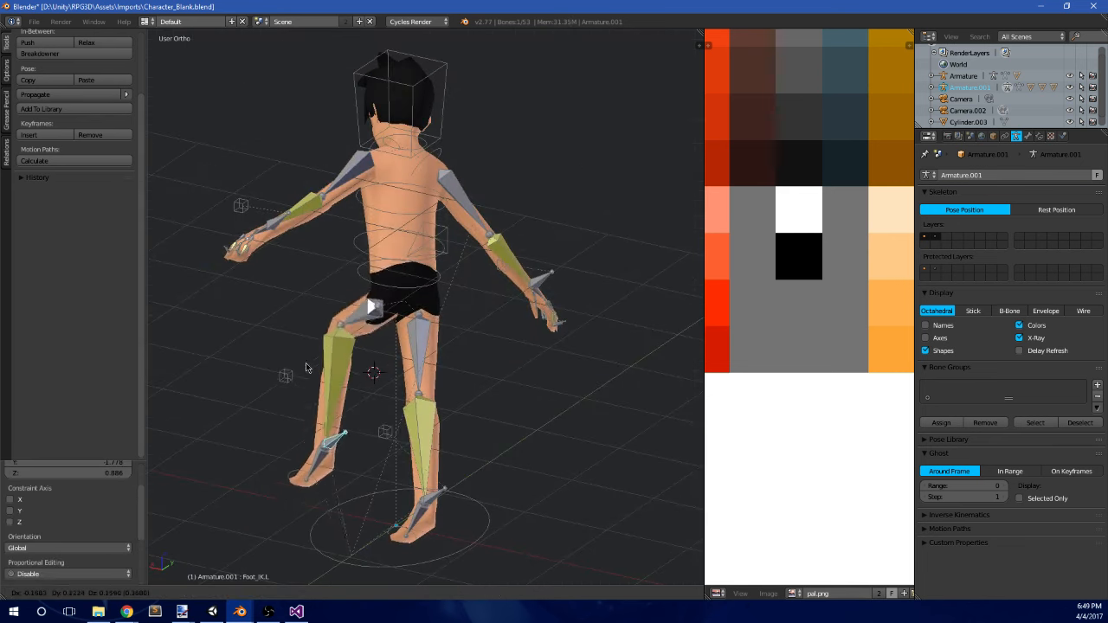
click(360, 409)
middle_drag(360, 405, 407, 384)
key(g)
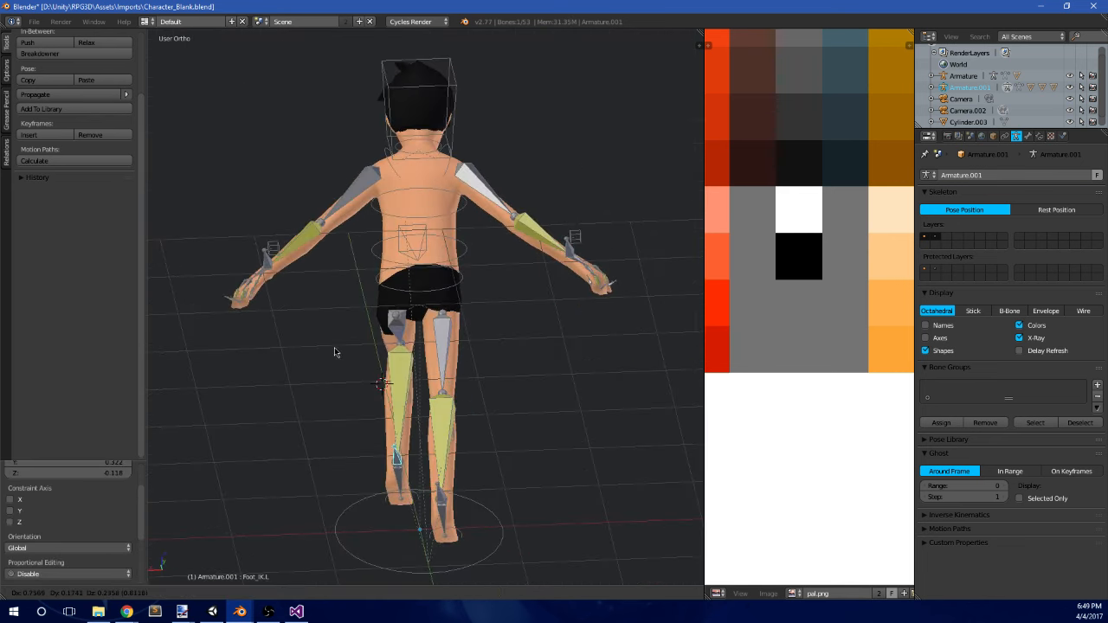
click(255, 453)
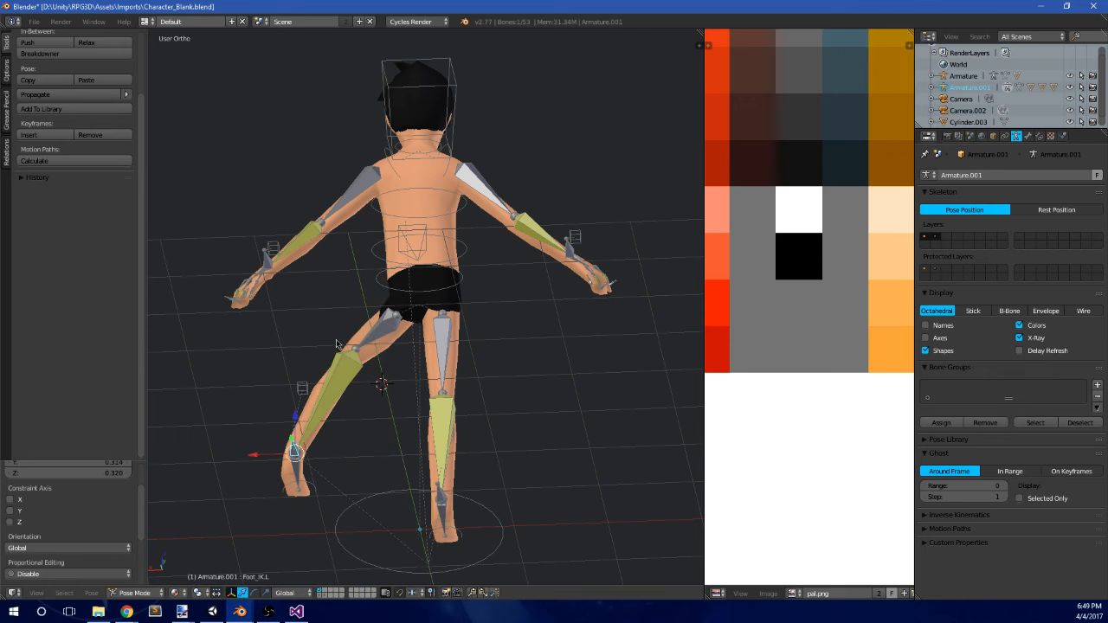
- Examine the hip and shorts around the bent left leg and move the left foot IK bone to another test position
scroll(389, 320, up, 4)
scroll(389, 319, down, 3)
middle_drag(389, 319, 389, 410)
scroll(336, 367, up, 5)
scroll(321, 383, down, 6)
key(g)
click(465, 414)
- Move the left foot IK bone behind the body and then forward with the knee bent to test the leg
middle_drag(465, 414, 482, 299)
middle_drag(483, 339, 530, 397)
key(g)
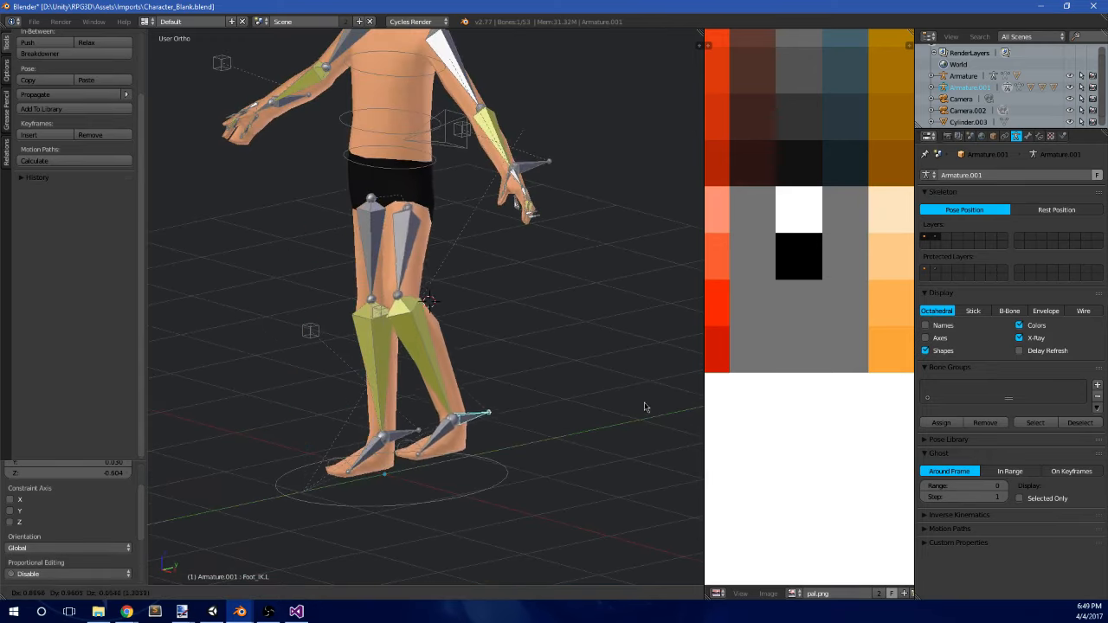
click(645, 407)
middle_drag(299, 295, 412, 383)
scroll(416, 370, down, 3)
key(g)
click(465, 351)
scroll(413, 384, up, 2)
- Select the right foot IK bone and move it to several positions to test the right leg's deformation
right_click(459, 425)
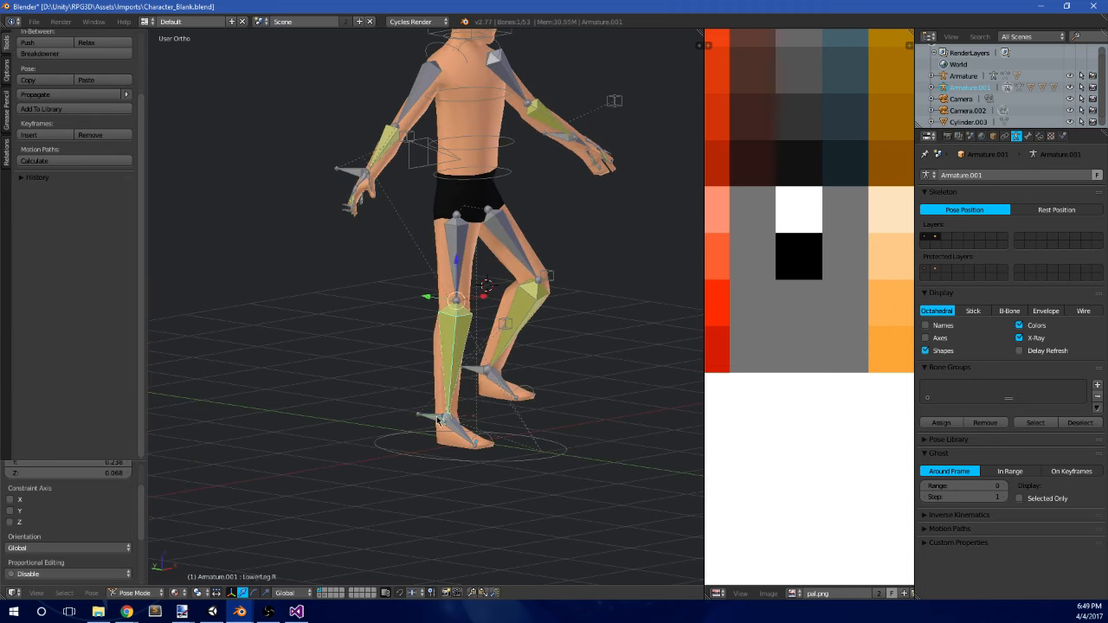
right_click(459, 424)
scroll(485, 423, down, 4)
key(g)
middle_drag(494, 425, 490, 389)
click(435, 377)
key(g)
click(425, 405)
- Select all bones, clear the test pose and open the armature for editing
key(a)
key(a)
scroll(490, 389, up, 6)
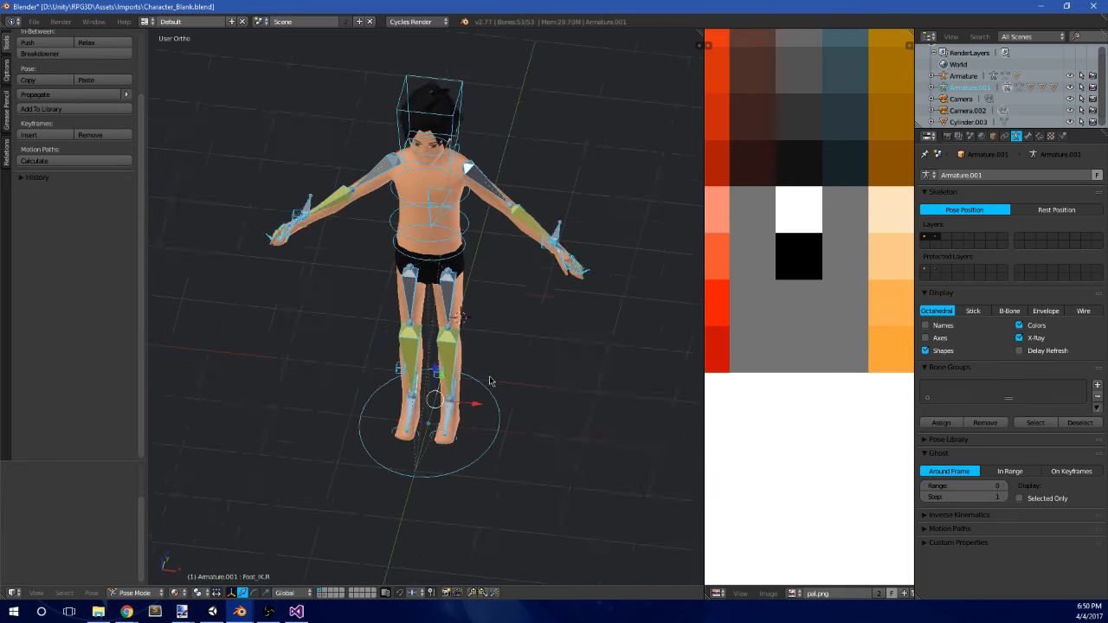
key(Tab)
middle_drag(531, 254, 532, 217)
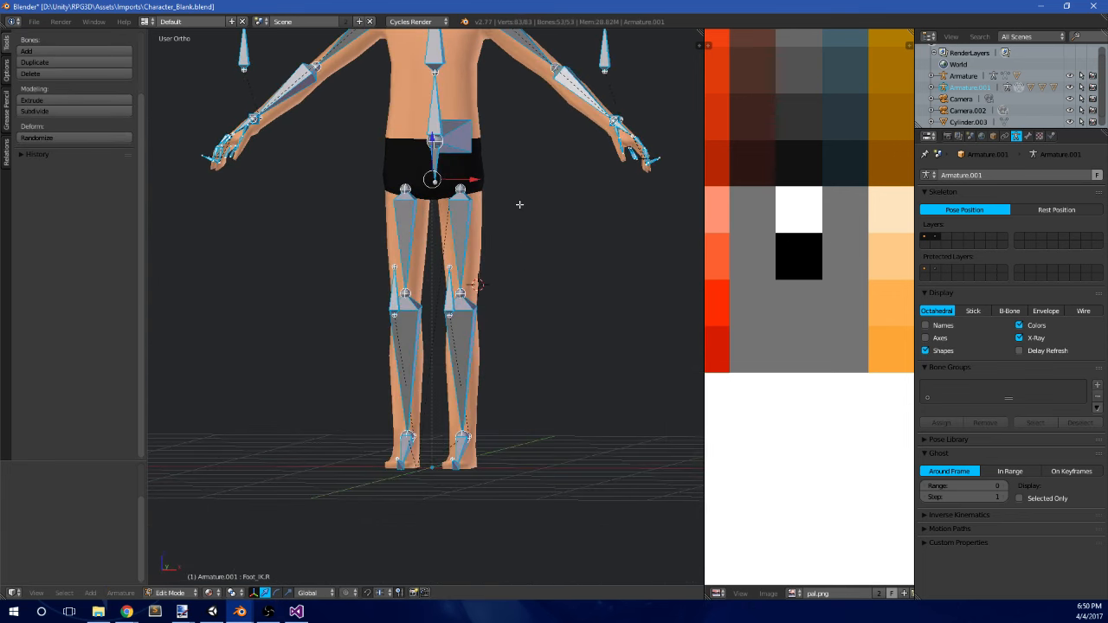
- Show the armature editing tools, then return the armature to Object Mode in the front view
scroll(515, 205, up, 2)
scroll(10, 251, down, 2)
scroll(364, 230, down, 4)
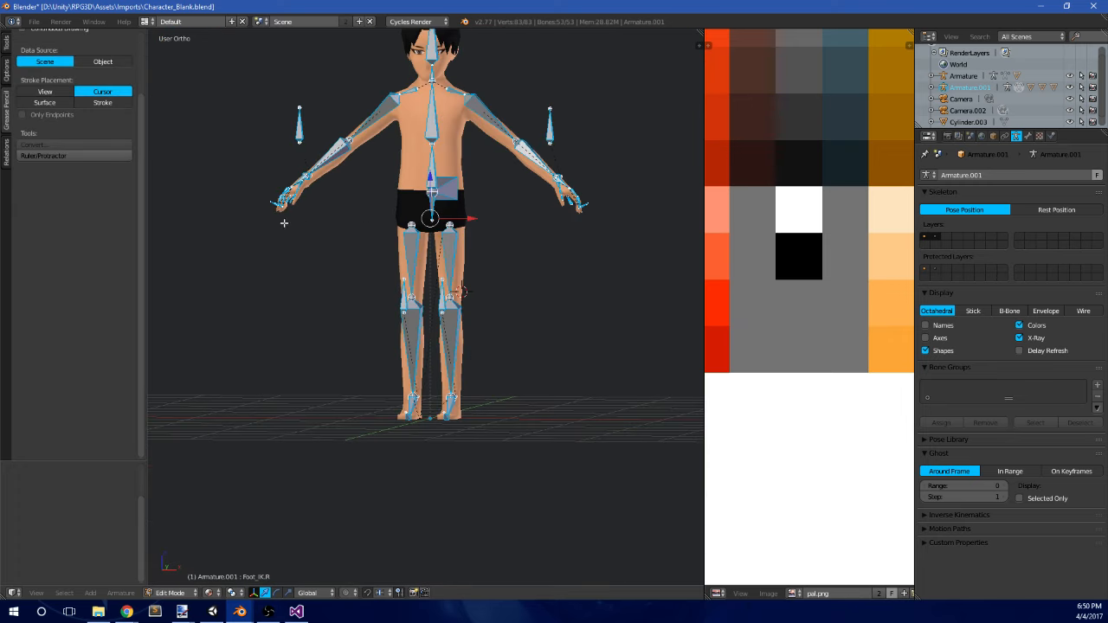
click(7, 43)
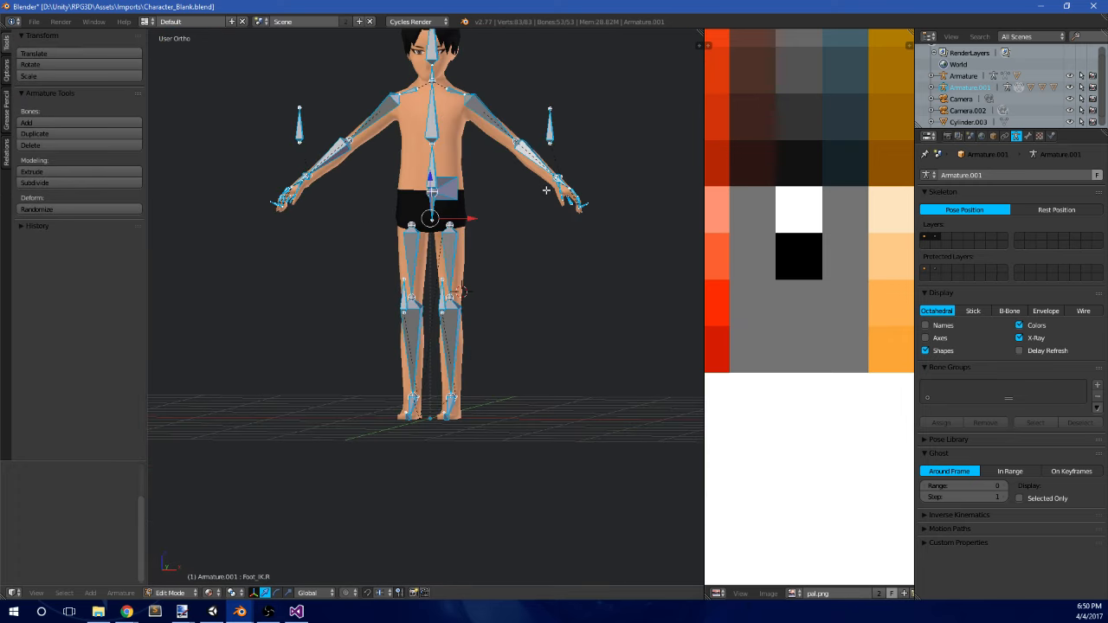
key(KP_1)
shift+middle_drag(528, 129, 513, 225)
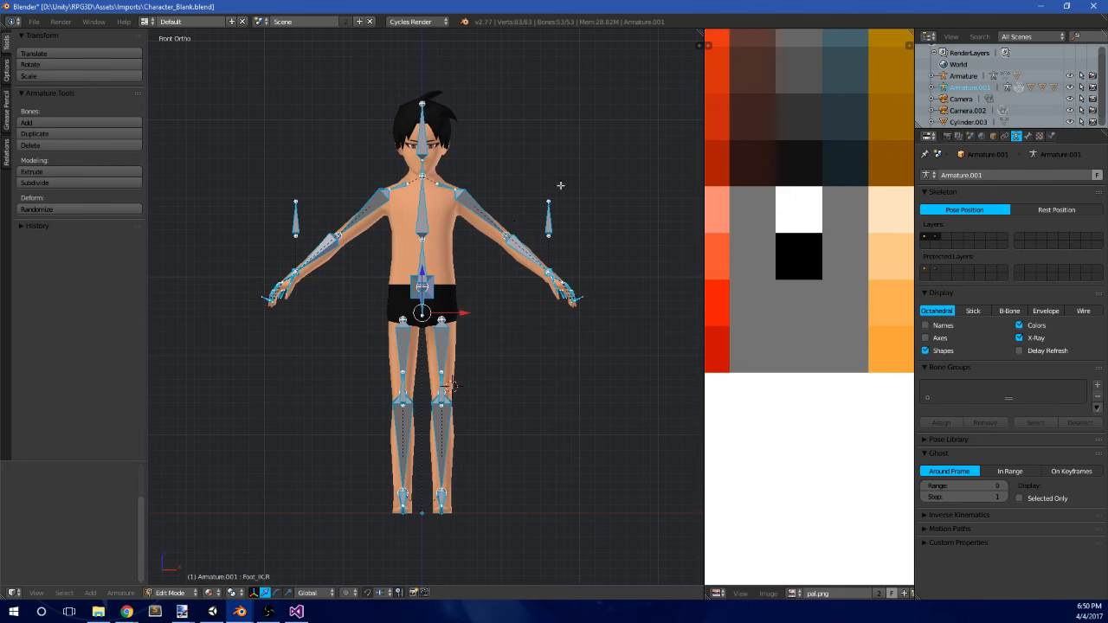
click(187, 598)
click(173, 579)
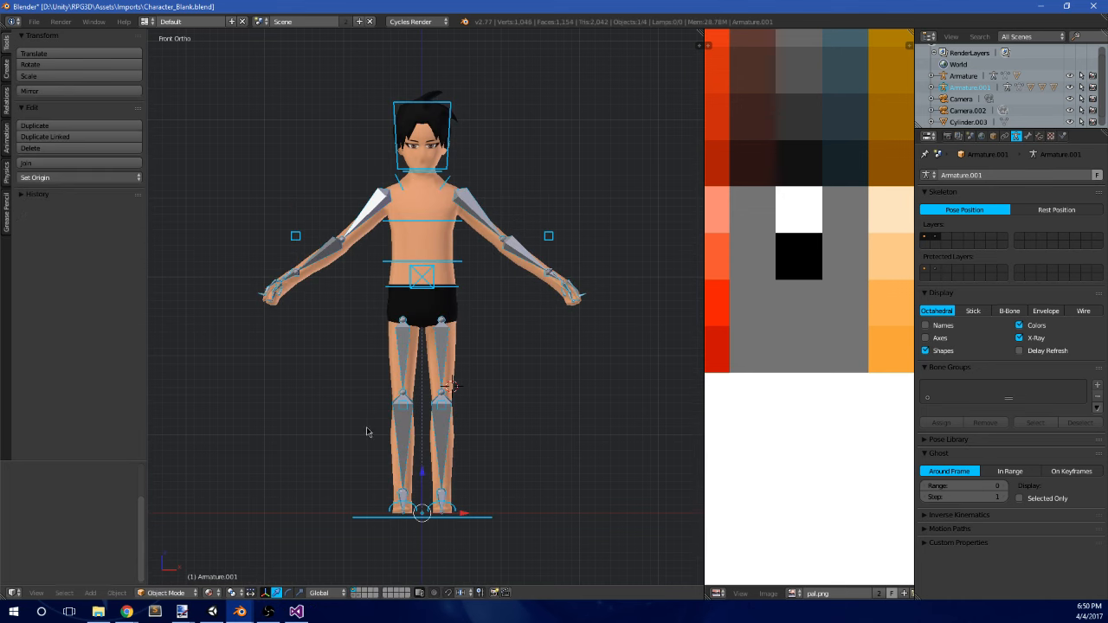
key(g)
click(471, 292)
key(ctrl+z)
- Examine the material slots of the body mesh and the hair mesh, including the Skin_001 material
right_click(434, 250)
click(1041, 136)
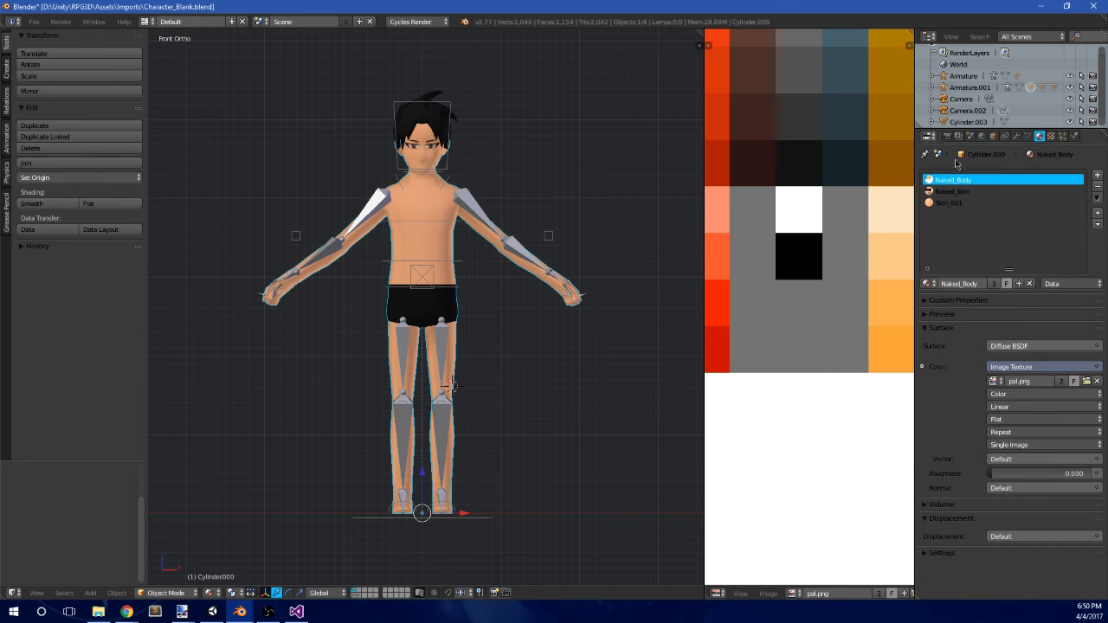
click(945, 202)
scroll(428, 176, up, 4)
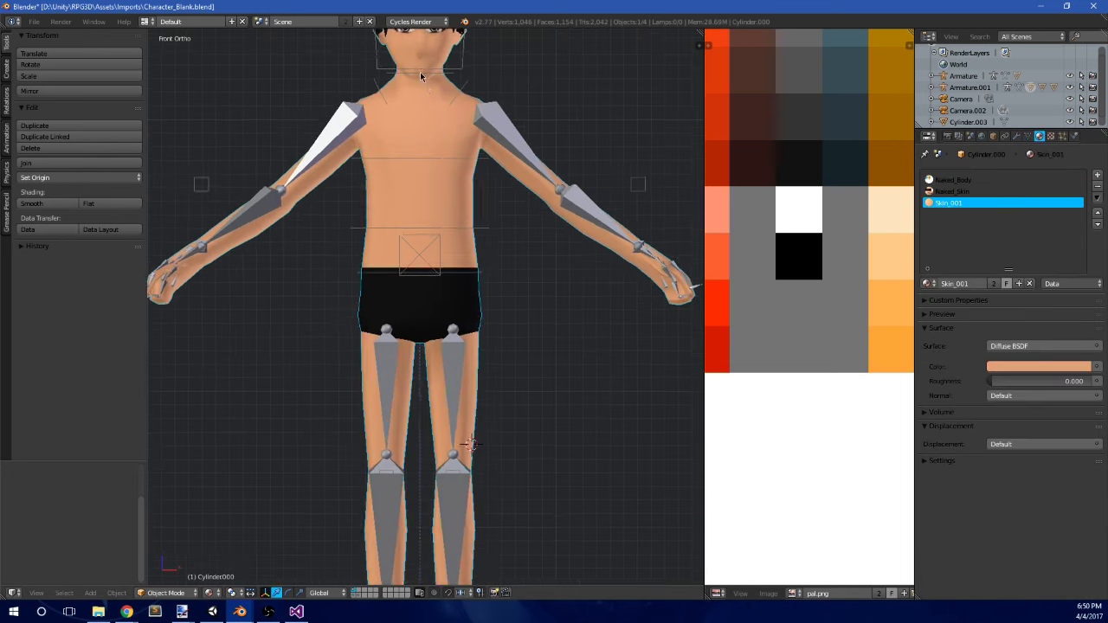
shift+middle_drag(427, 176, 435, 203)
scroll(534, 185, up, 2)
right_click(506, 86)
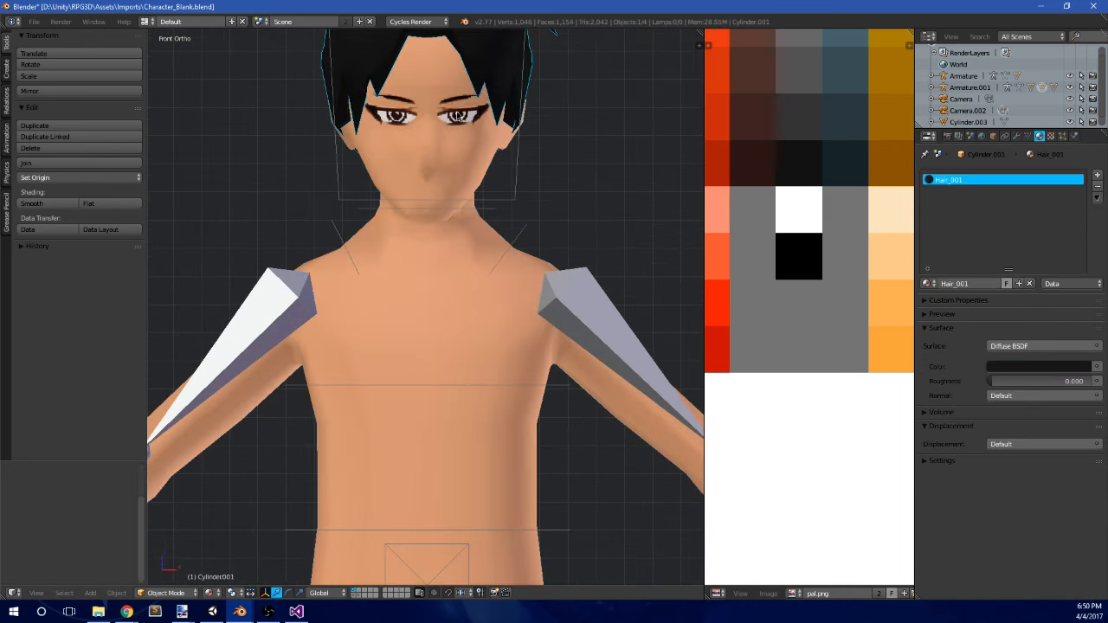
right_click(486, 186)
- Open the body mesh for editing and select only the faces assigned to the Naked_Skin material
key(Tab)
click(952, 191)
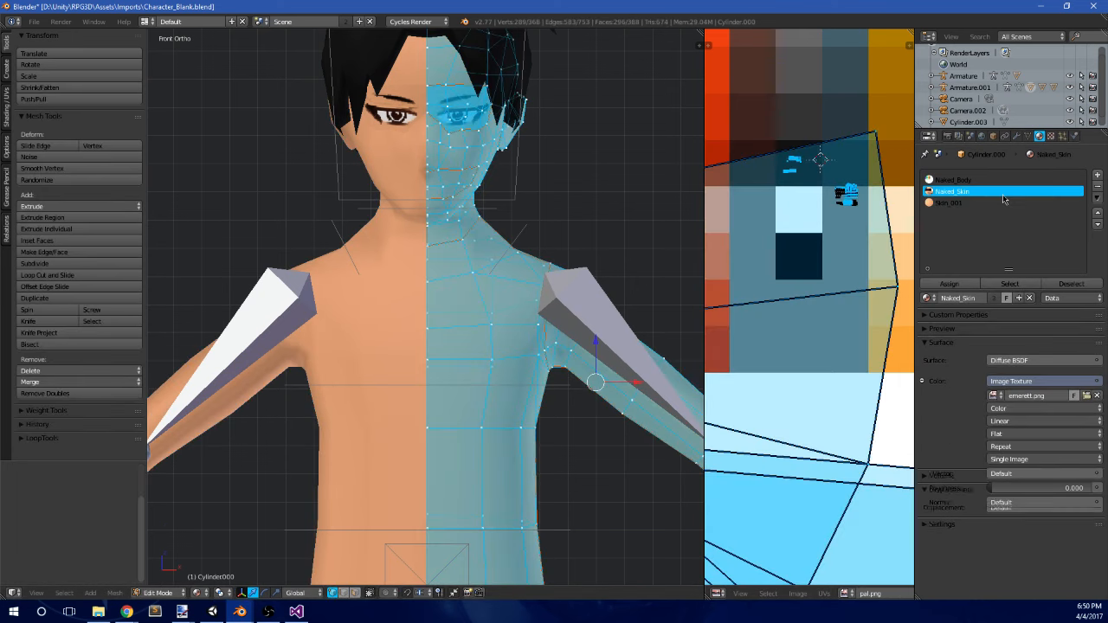
key(ctrl+z)
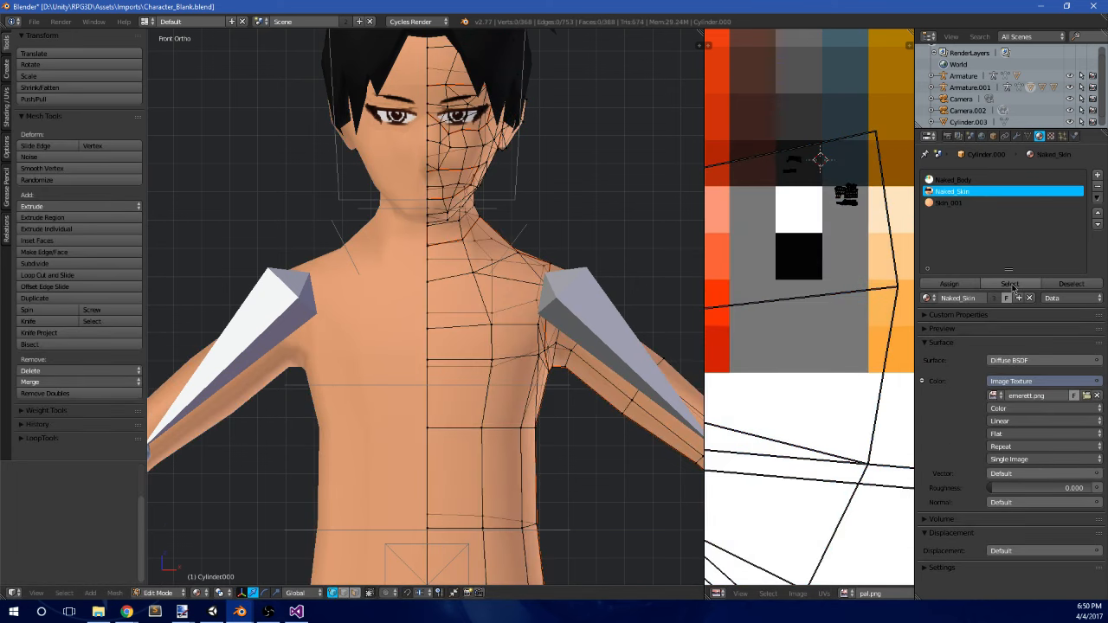
click(1010, 285)
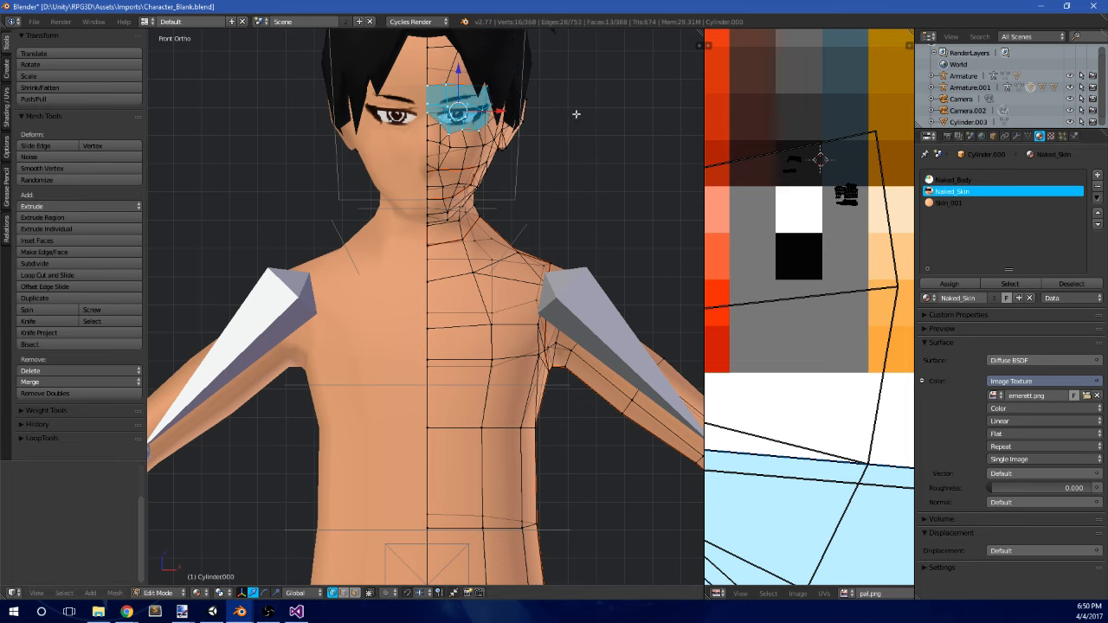
middle_drag(576, 113, 465, 129)
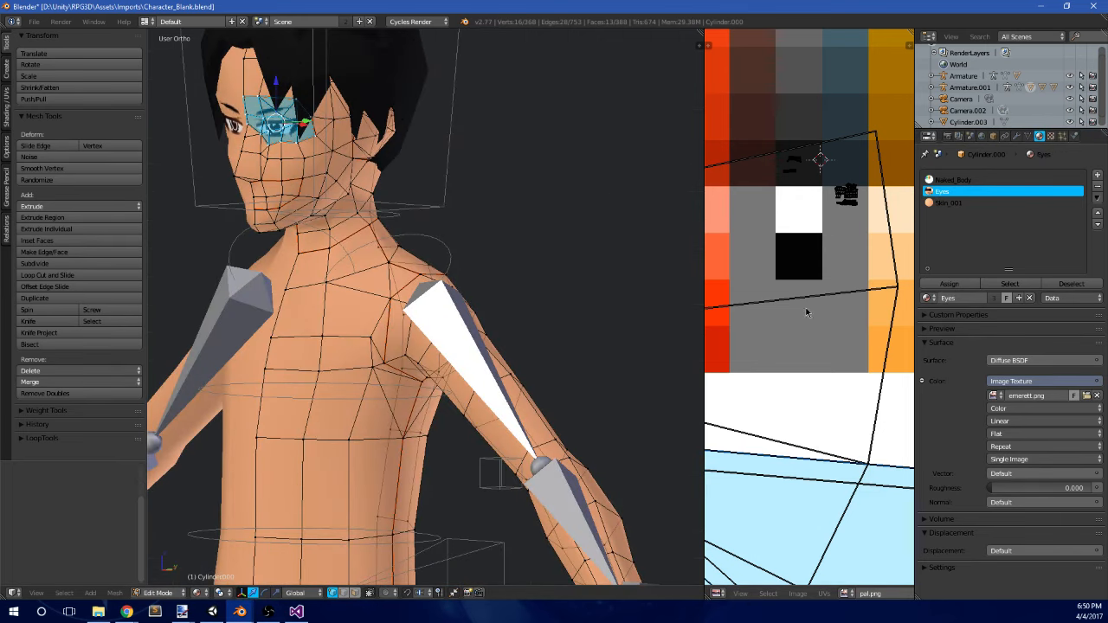
- Select only the faces assigned to the Naked_Body material and rename that material Human_Underwear
middle_drag(569, 307, 598, 314)
click(974, 180)
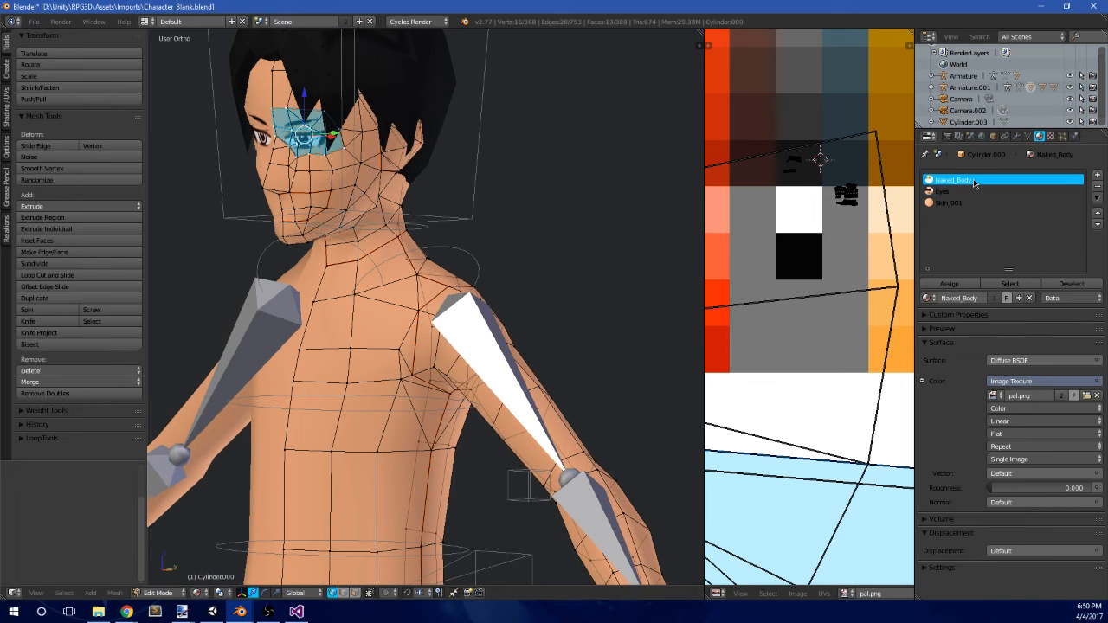
key(a)
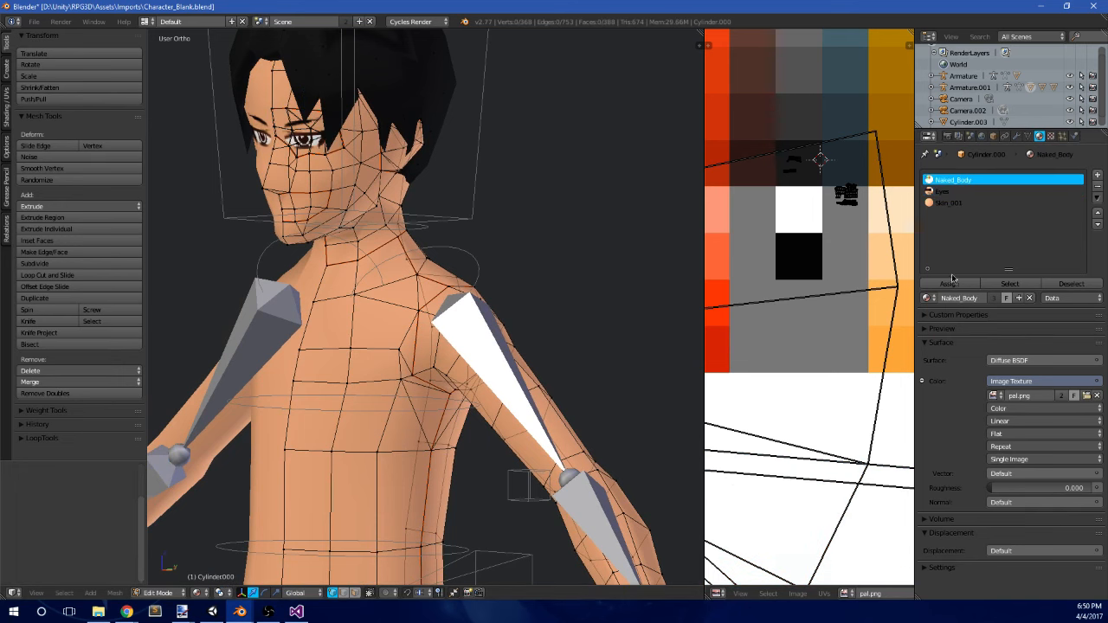
click(1024, 288)
scroll(576, 338, down, 6)
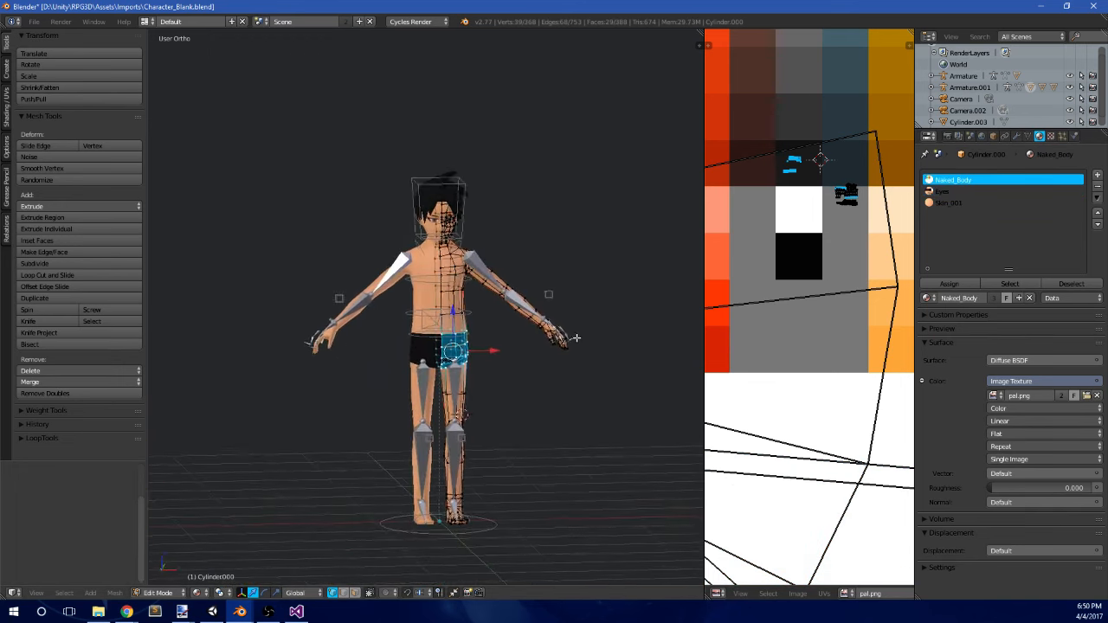
scroll(519, 259, up, 4)
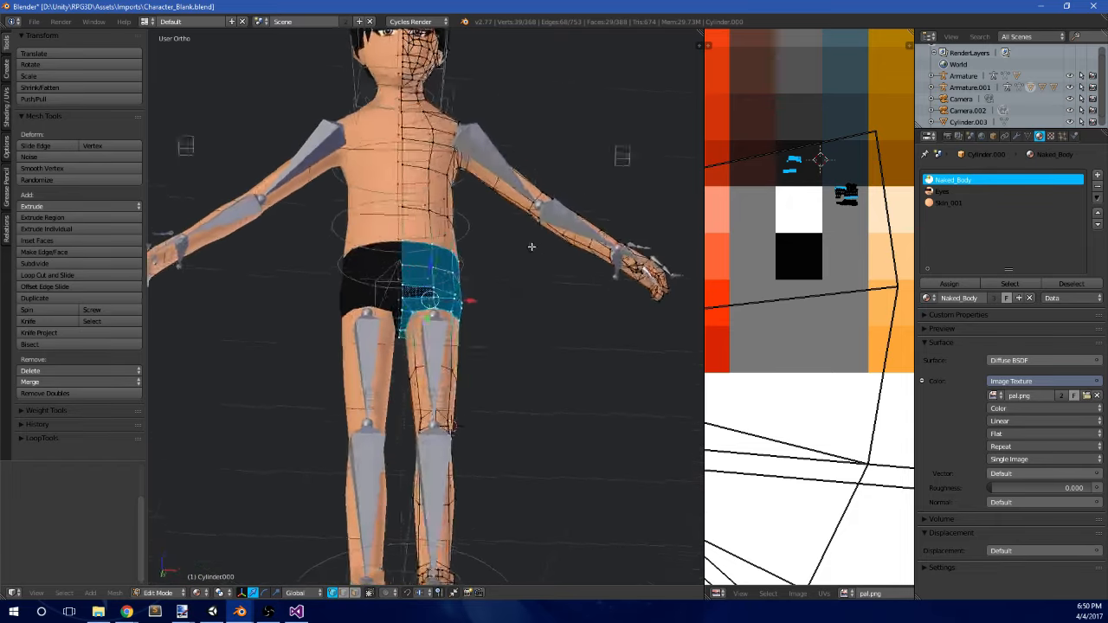
middle_drag(532, 246, 512, 282)
key(KP_1)
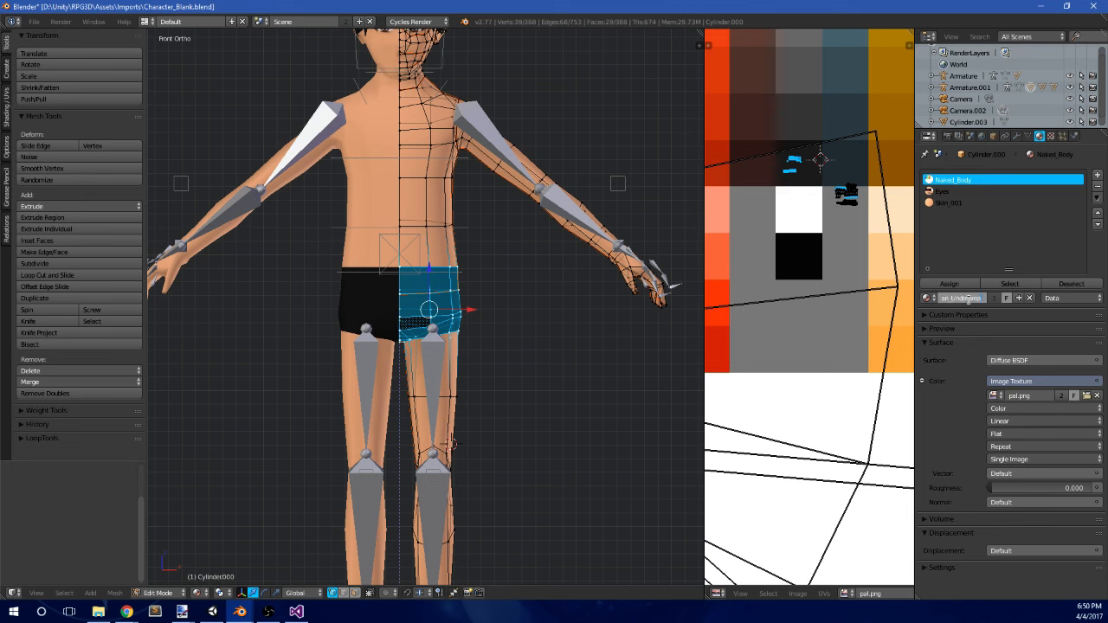
- Rename the Eyes material Eyes_001 and make the Skin_001 slot active
click(951, 191)
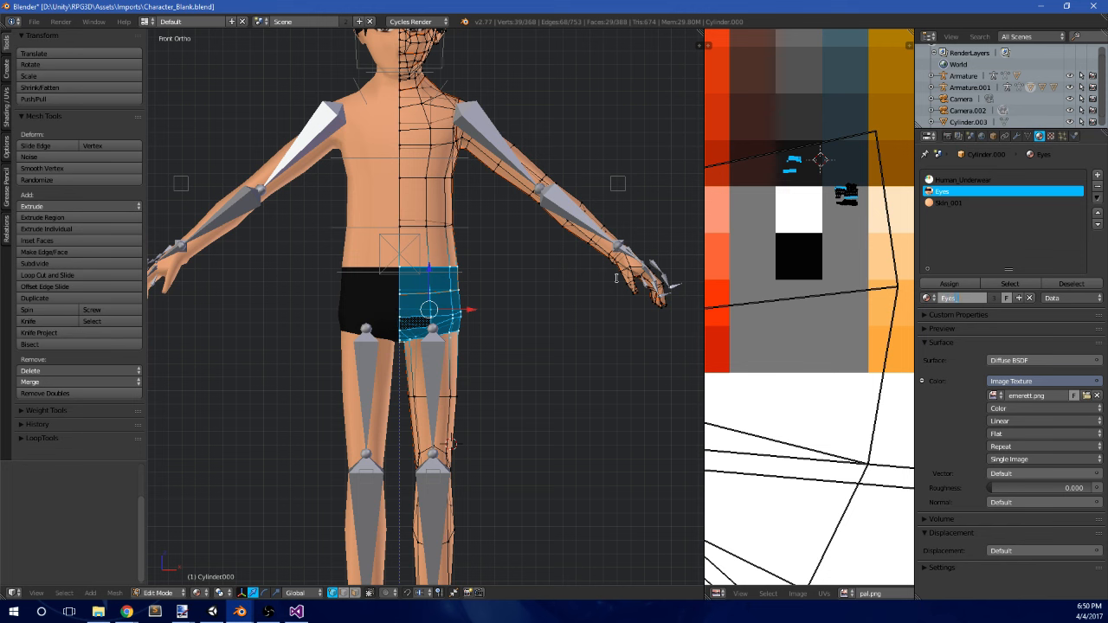
text(_001)
key(Return)
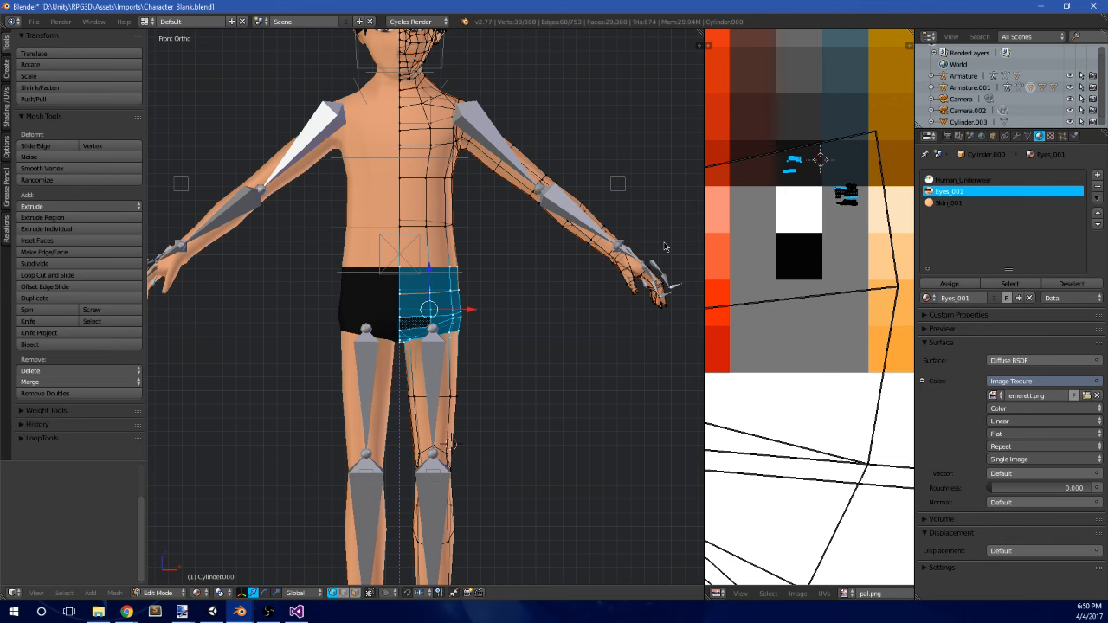
scroll(665, 247, down, 1)
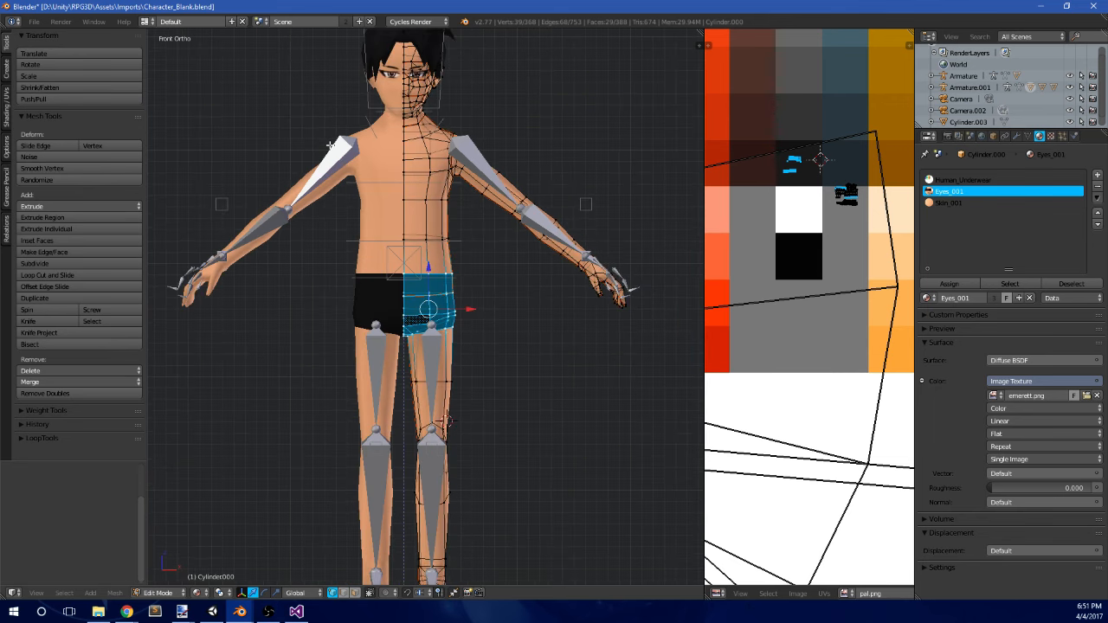
click(948, 203)
- Leave mesh editing, select the hair mesh and unhide the hidden objects
scroll(554, 190, down, 3)
key(Tab)
right_click(423, 143)
shift+middle_drag(534, 210, 534, 253)
scroll(526, 299, up, 2)
shift+middle_drag(472, 342, 474, 227)
scroll(476, 230, up, 1)
key(alt+h)
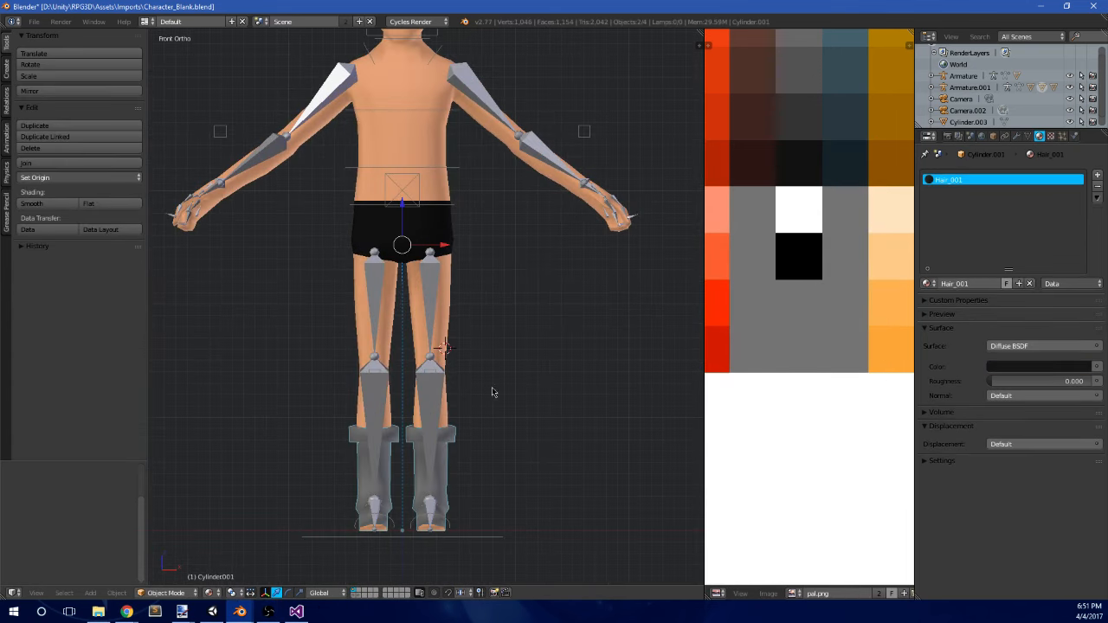
- Select the boots mesh and open it for editing in the right side view with nothing selected
shift+middle_drag(492, 392, 523, 274)
right_click(453, 324)
scroll(485, 333, down, 1)
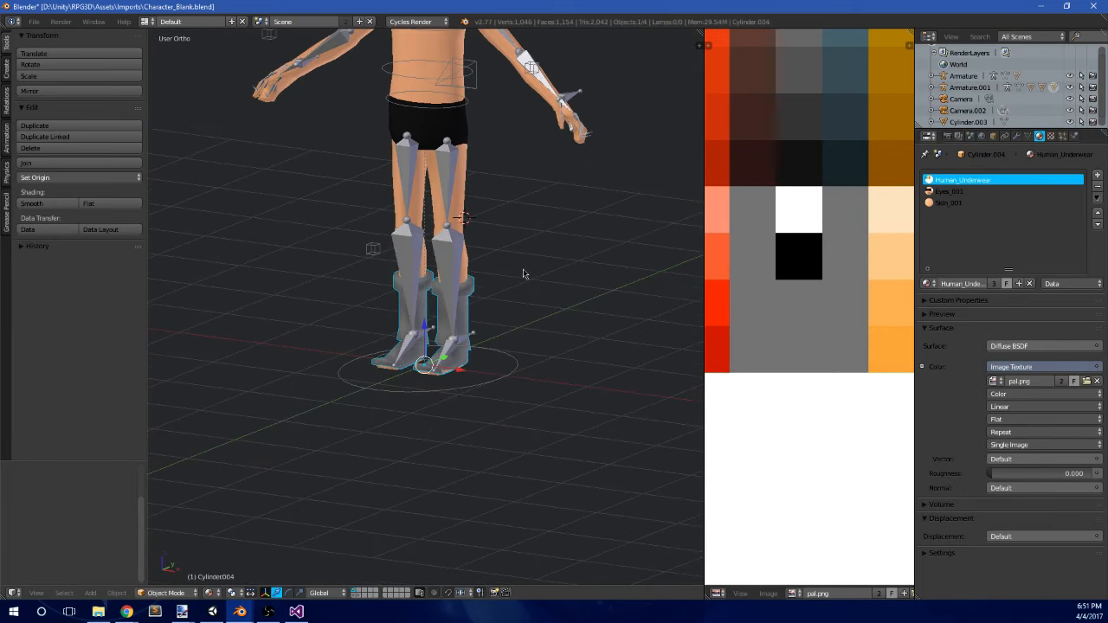
key(KP_3)
scroll(511, 325, up, 5)
key(Tab)
shift+middle_drag(465, 374, 482, 351)
scroll(482, 352, up, 2)
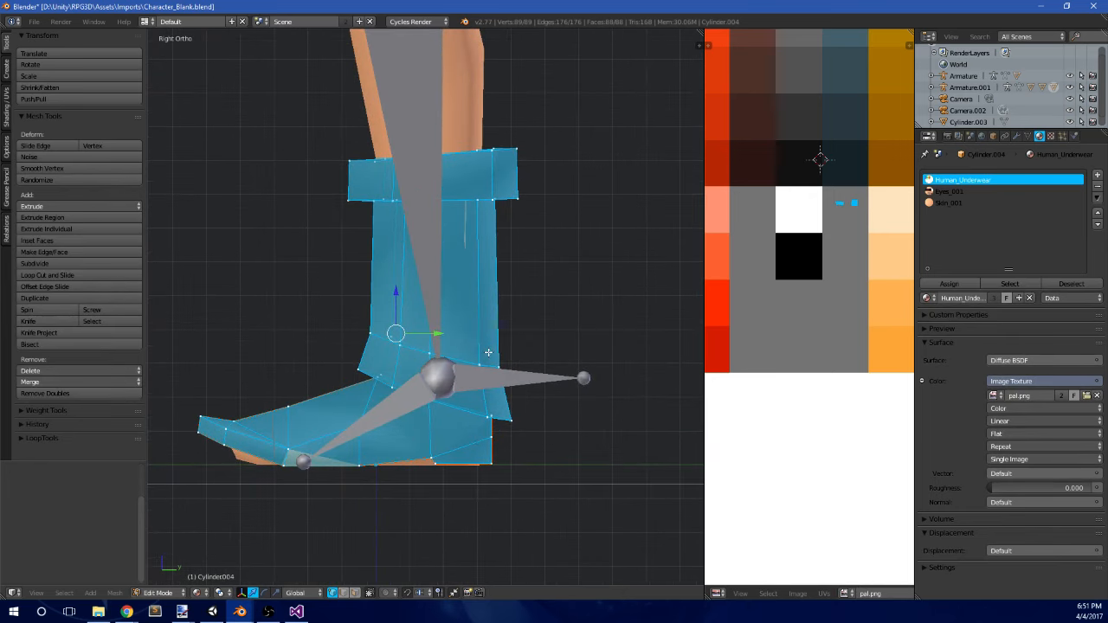
key(a)
key(b)
drag(245, 501, 509, 437)
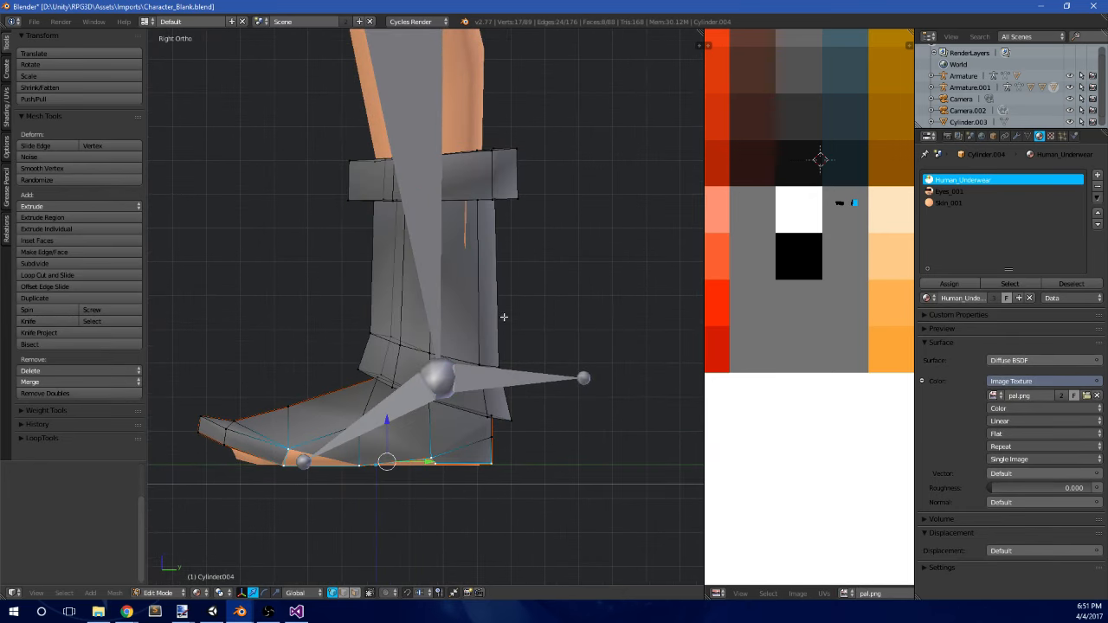
key(a)
key(a)
key(a)
- Select the boot's toe, sole and heel vertices and lower them along Z to cover the bottom of the foot
key(b)
drag(205, 502, 329, 379)
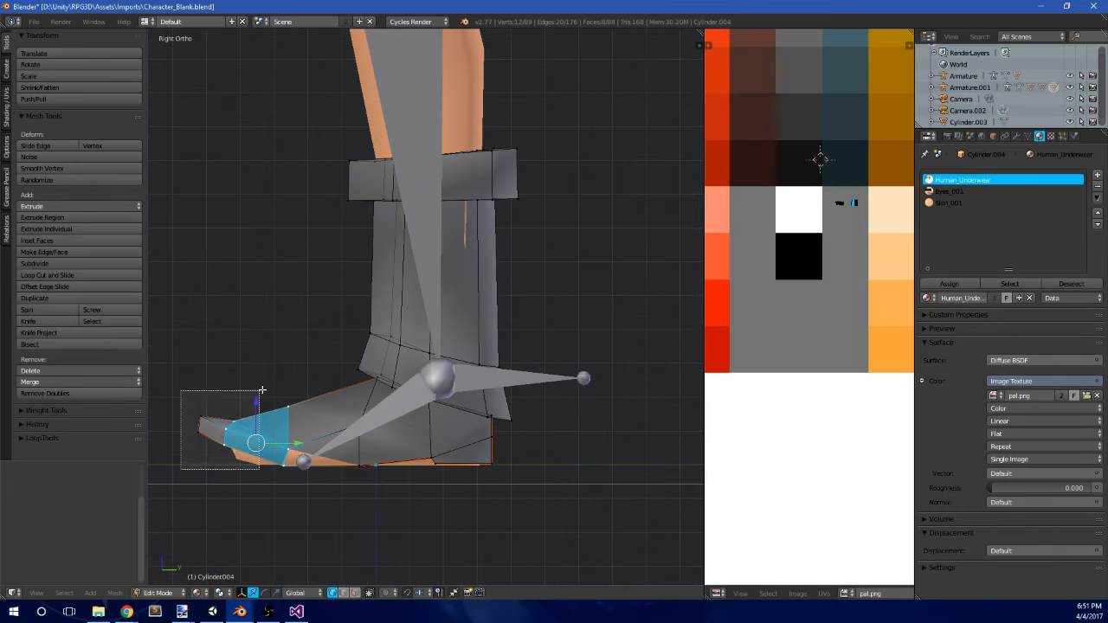
key(b)
drag(376, 492, 534, 433)
scroll(448, 455, up, 2)
shift+middle_drag(447, 455, 465, 348)
key(b)
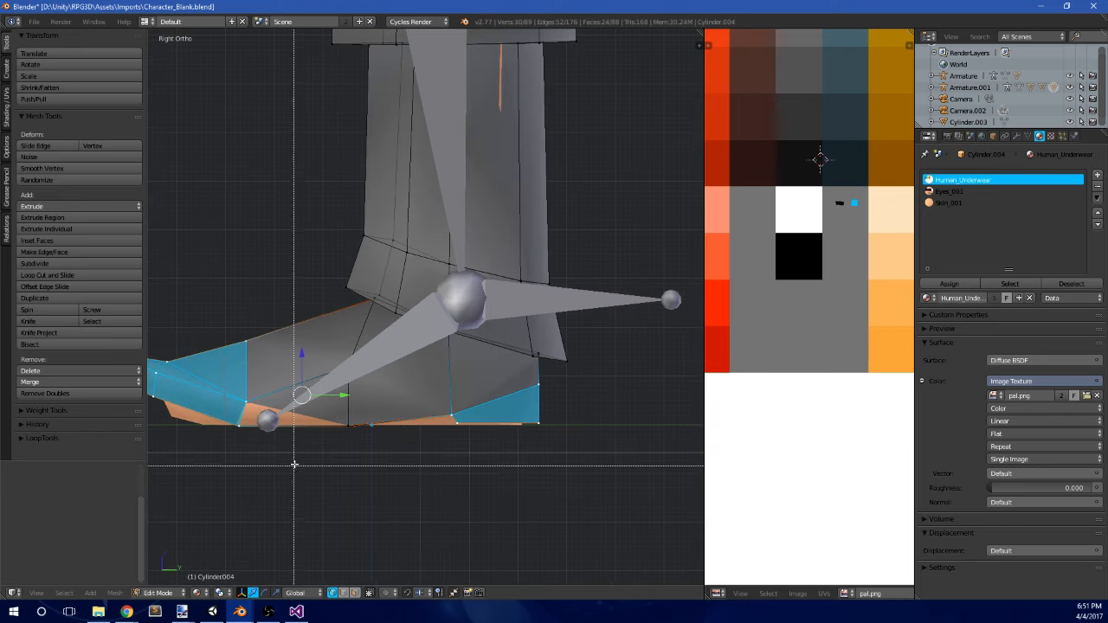
drag(294, 463, 377, 408)
scroll(376, 406, down, 2)
key(g)
key(z)
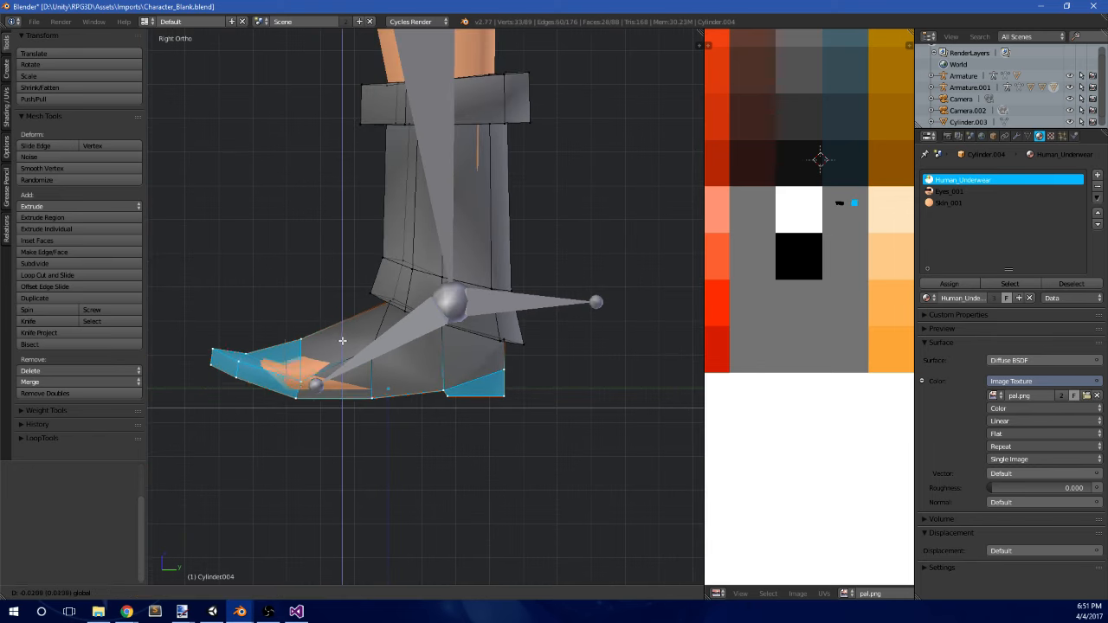
click(339, 346)
key(a)
key(b)
drag(199, 406, 255, 349)
middle_drag(309, 357, 392, 344)
right_click(386, 347)
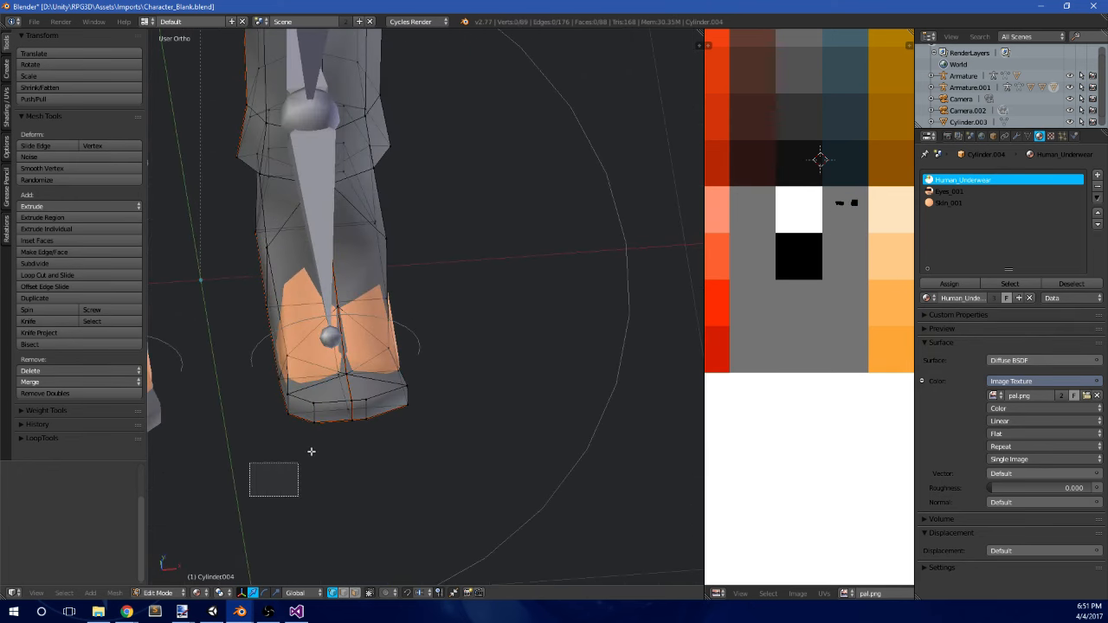
drag(311, 451, 616, 237)
- Select the boot's foot vertices in the front view and scale them by 1.218 along X
key(KP_1)
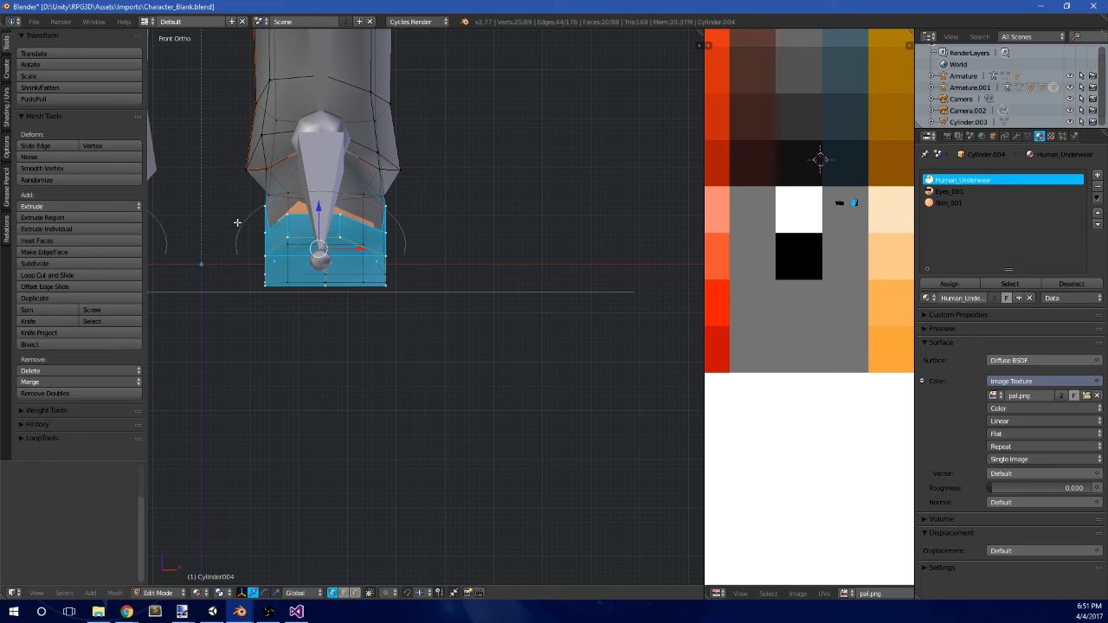
shift+middle_drag(296, 291, 357, 341)
key(a)
key(b)
drag(300, 354, 486, 256)
key(s)
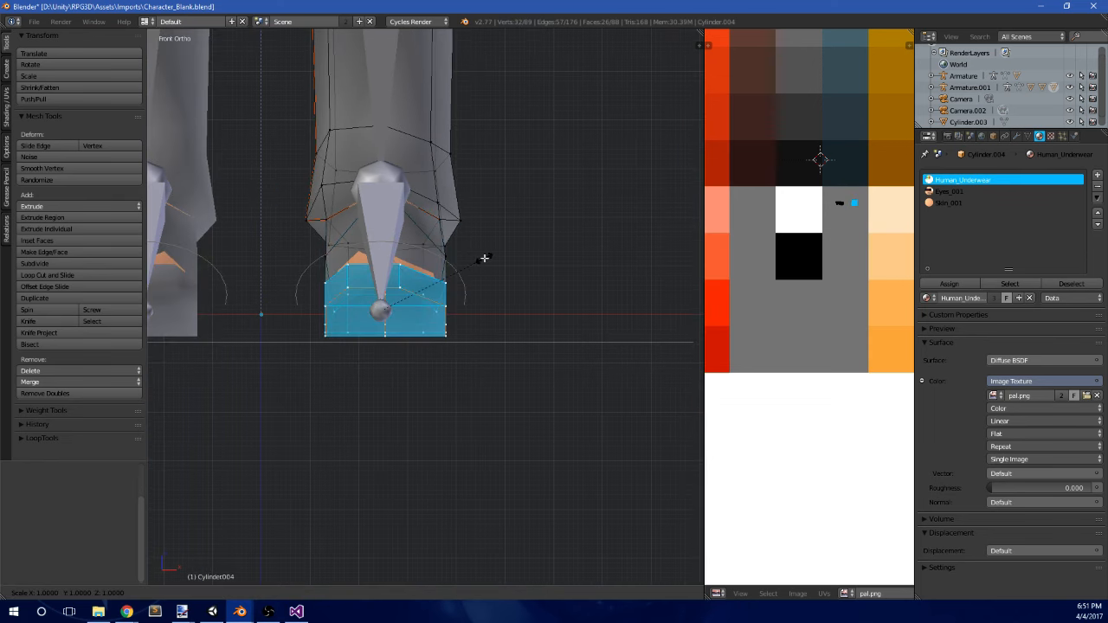
key(x)
click(511, 261)
- Raise the boot's side vertices at the ball of the foot by about 0.031 along Z
middle_drag(511, 262, 492, 307)
scroll(516, 290, up, 5)
right_click(490, 376)
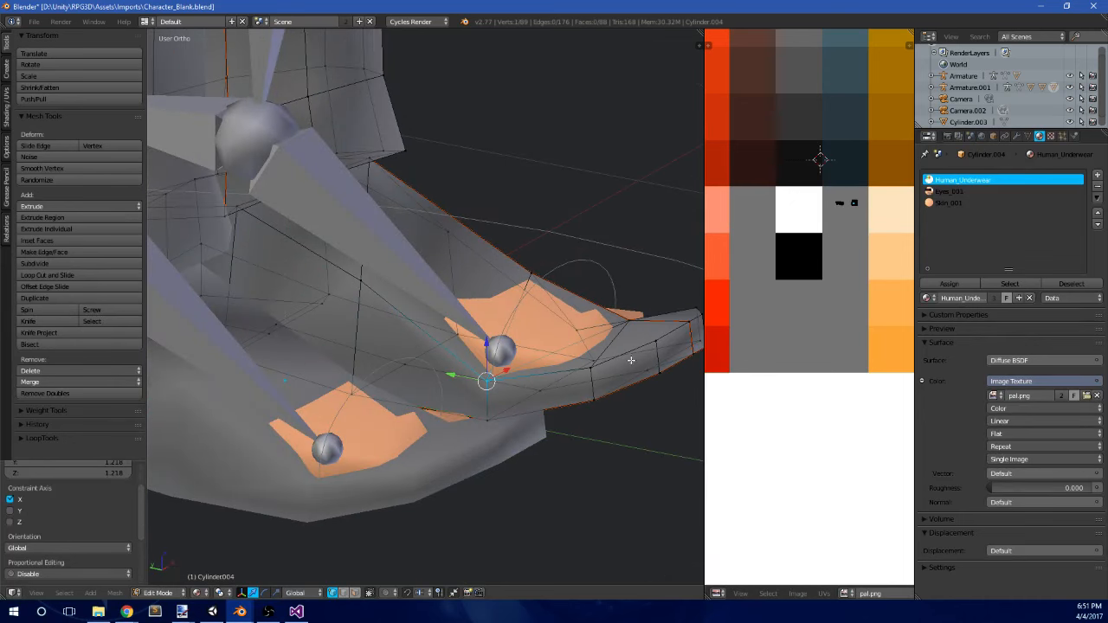
middle_drag(490, 376, 454, 373)
middle_drag(377, 387, 275, 270)
drag(262, 284, 265, 265)
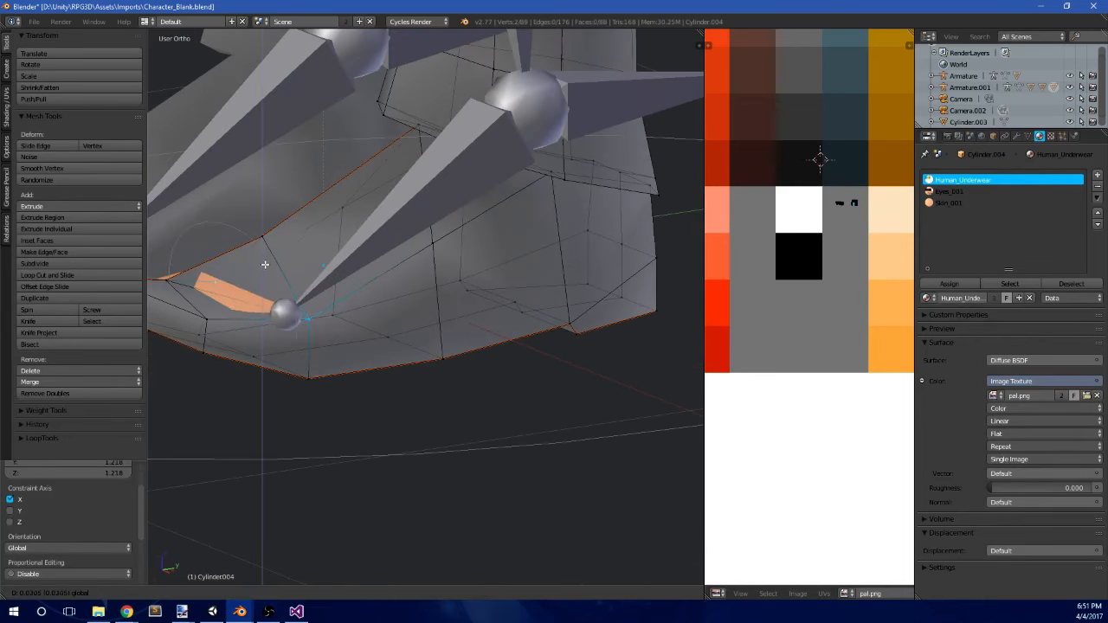
- Select the pair of side vertices near the boot's toe and raise them slightly along Z
middle_drag(265, 265, 302, 326)
middle_drag(329, 248, 329, 270)
shift+right_click(296, 228)
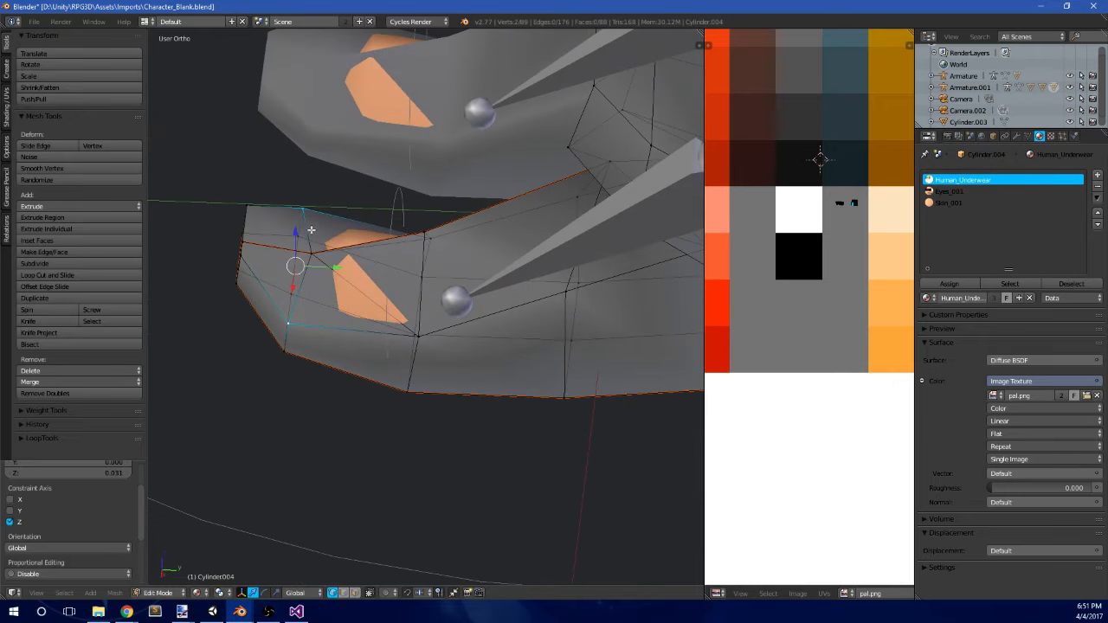
middle_drag(296, 229, 332, 174)
drag(310, 206, 316, 201)
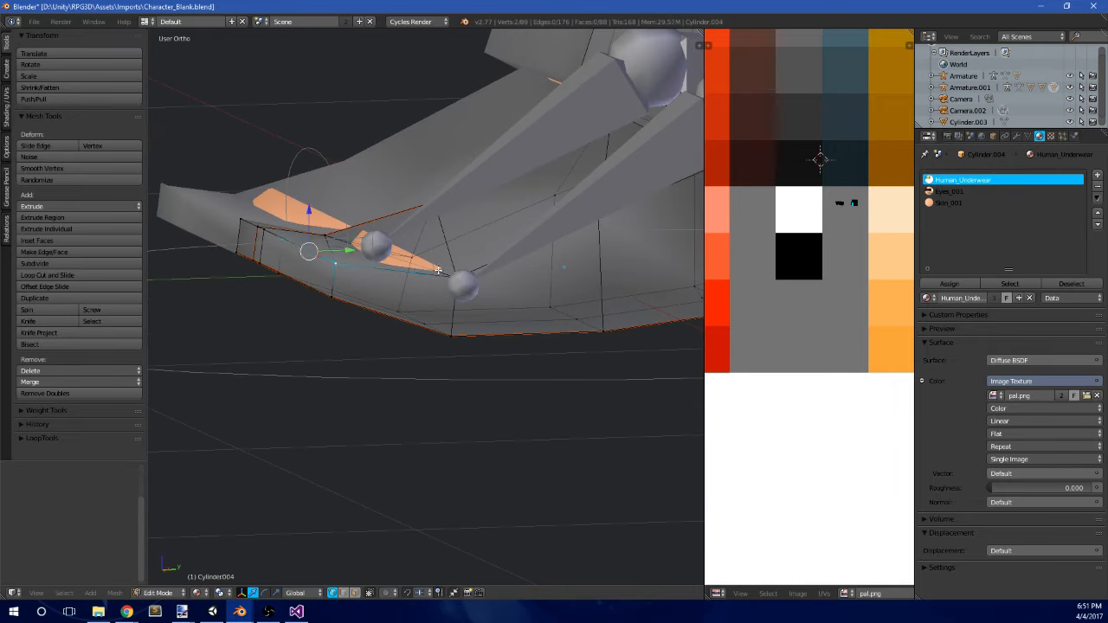
- Move the pair of vertices beside the ball of the foot forward and about 0.044 up in the side view
right_click(448, 271)
middle_drag(444, 263, 367, 286)
middle_drag(438, 265, 493, 269)
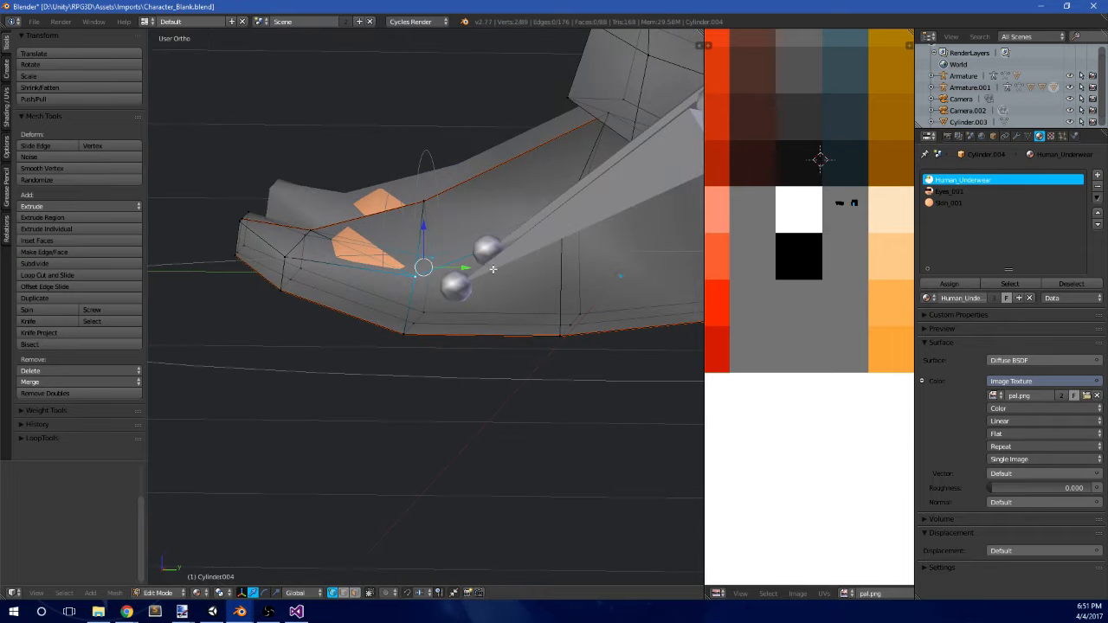
key(KP_3)
key(g)
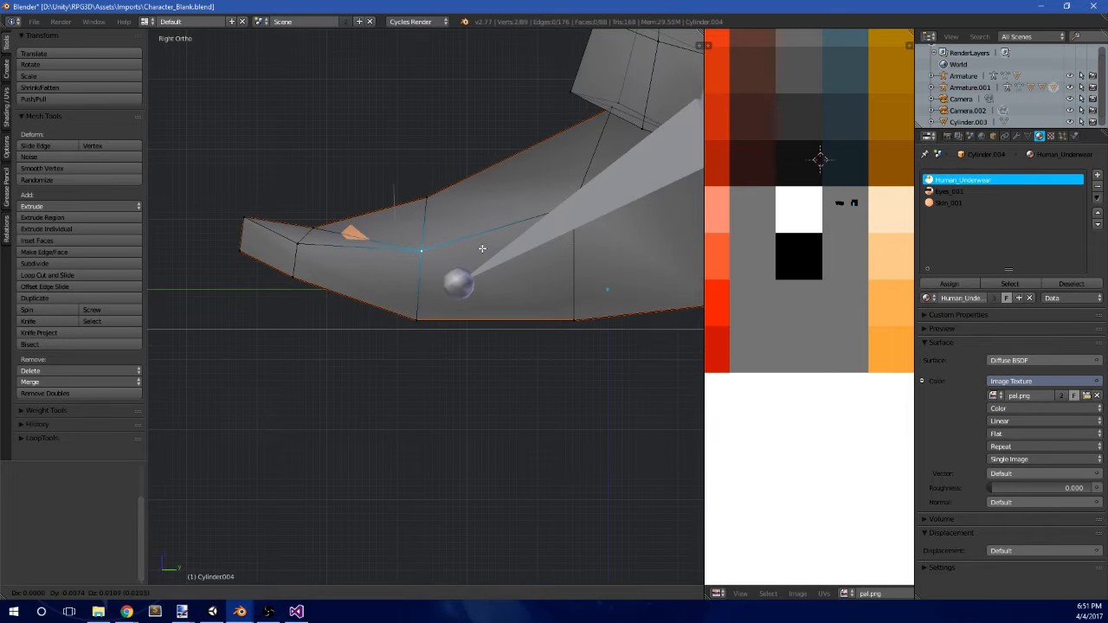
click(468, 231)
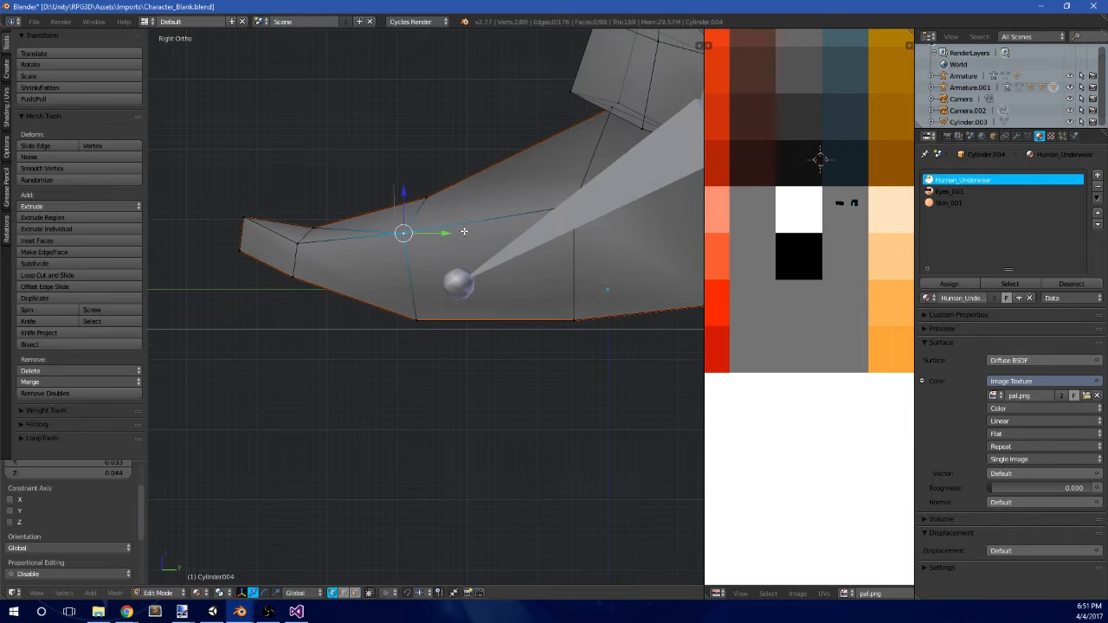
- Examine the boots' fit around the feet and lower legs in Edit Mode and Object Mode
scroll(359, 193, down, 3)
middle_drag(359, 193, 520, 279)
scroll(520, 206, down, 3)
key(Tab)
key(Tab)
scroll(454, 290, up, 6)
right_click(482, 224)
scroll(488, 252, down, 2)
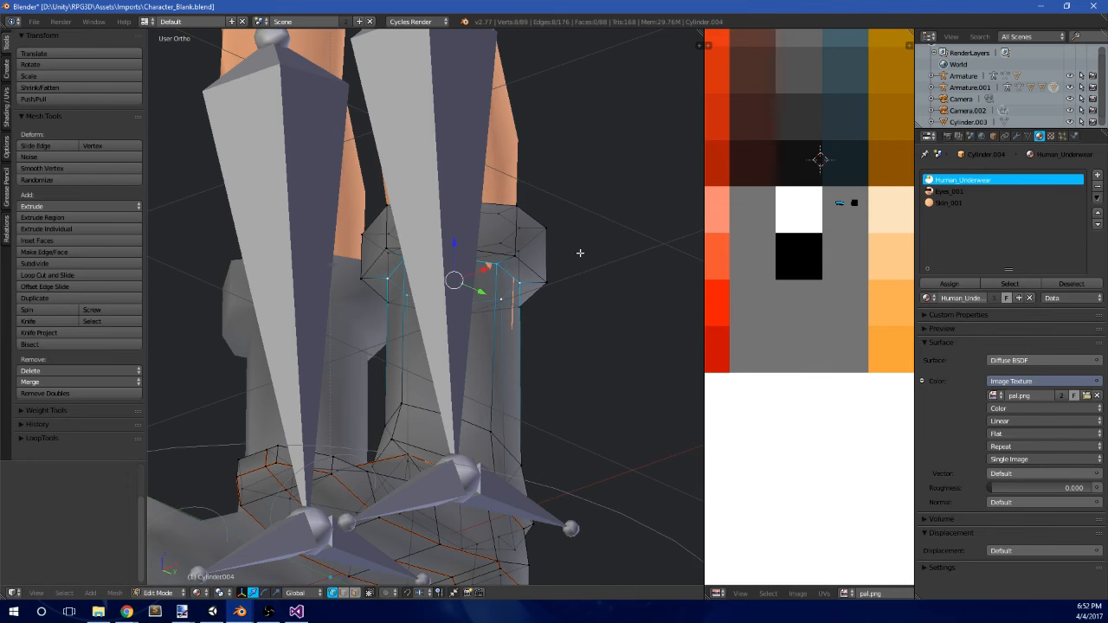
key(Tab)
scroll(532, 329, down, 4)
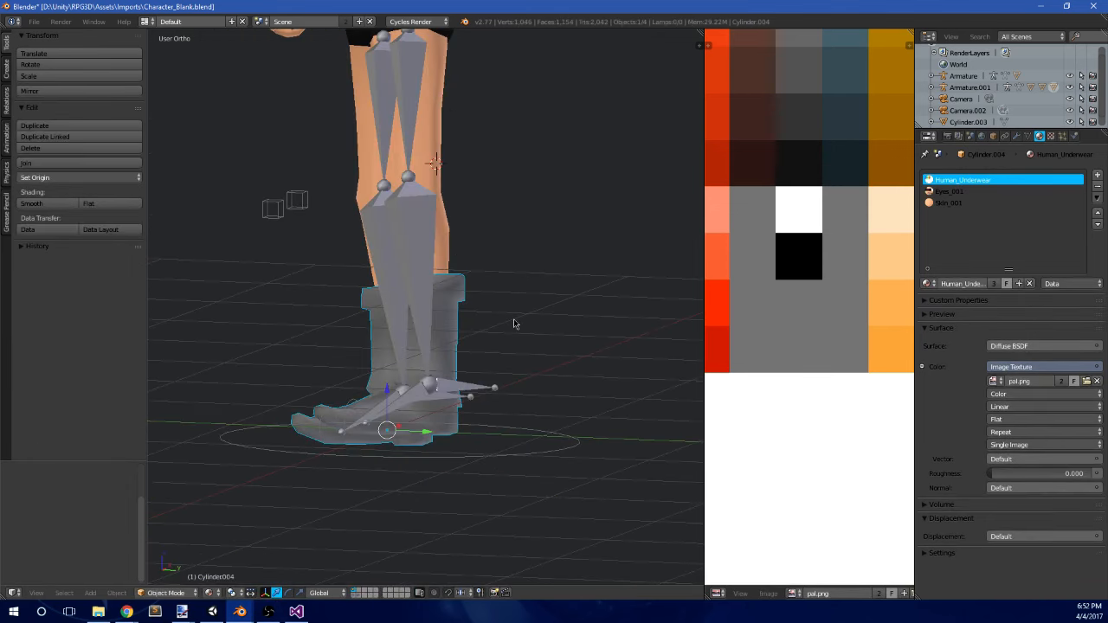
key(KP_3)
key(Tab)
key(Tab)
- Select the armature, show its bone and armature properties, and hide it from the viewport
right_click(425, 243)
right_click(410, 243)
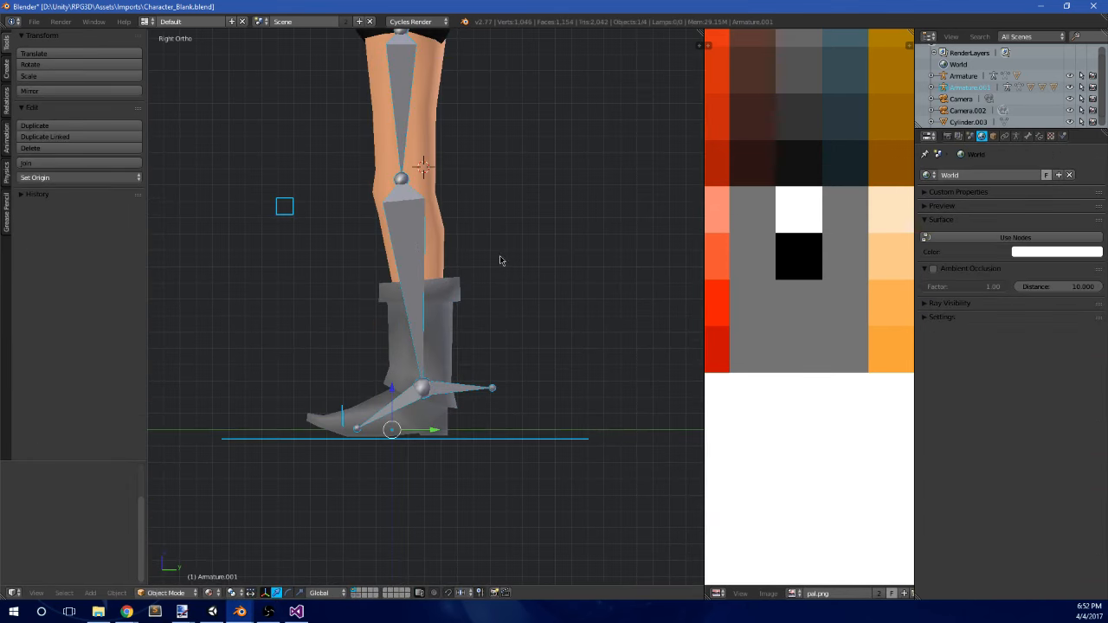
click(1027, 136)
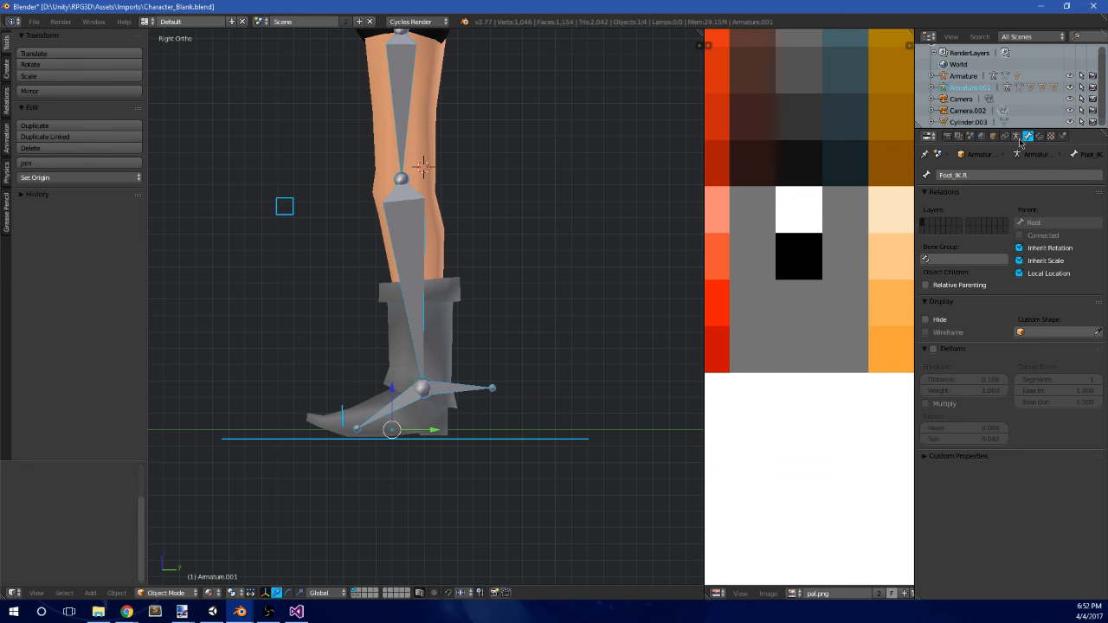
click(1017, 137)
click(924, 239)
scroll(389, 410, down, 1)
key(h)
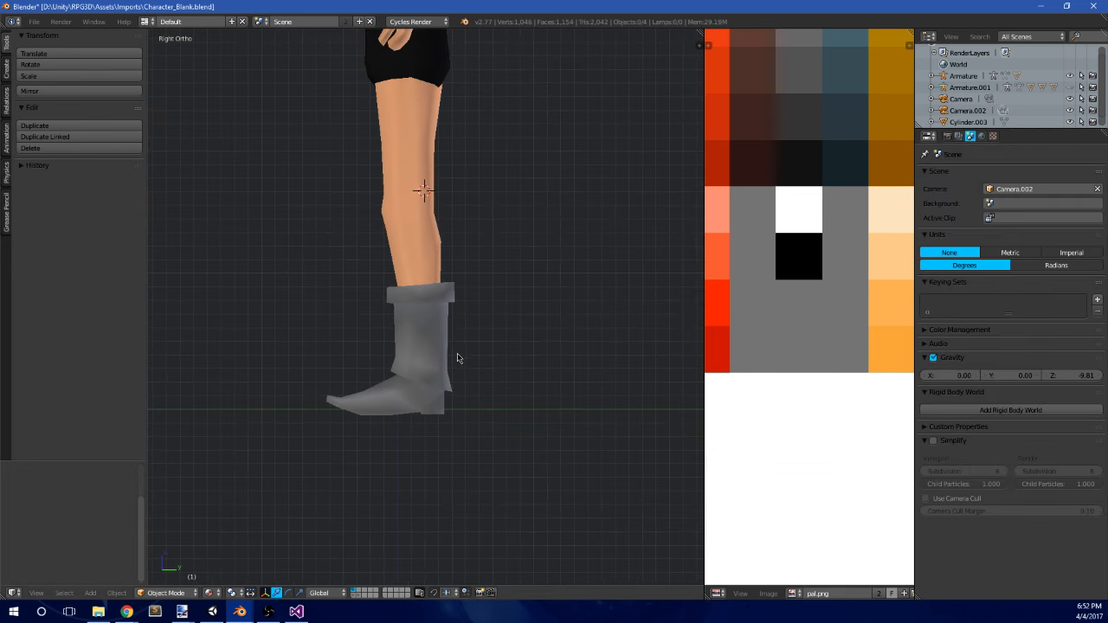
- Open the boots for editing and move the cuff vertices up the calf by 0.211 and another 0.231 along Z
right_click(452, 359)
scroll(453, 321, up, 2)
key(Tab)
scroll(485, 309, up, 2)
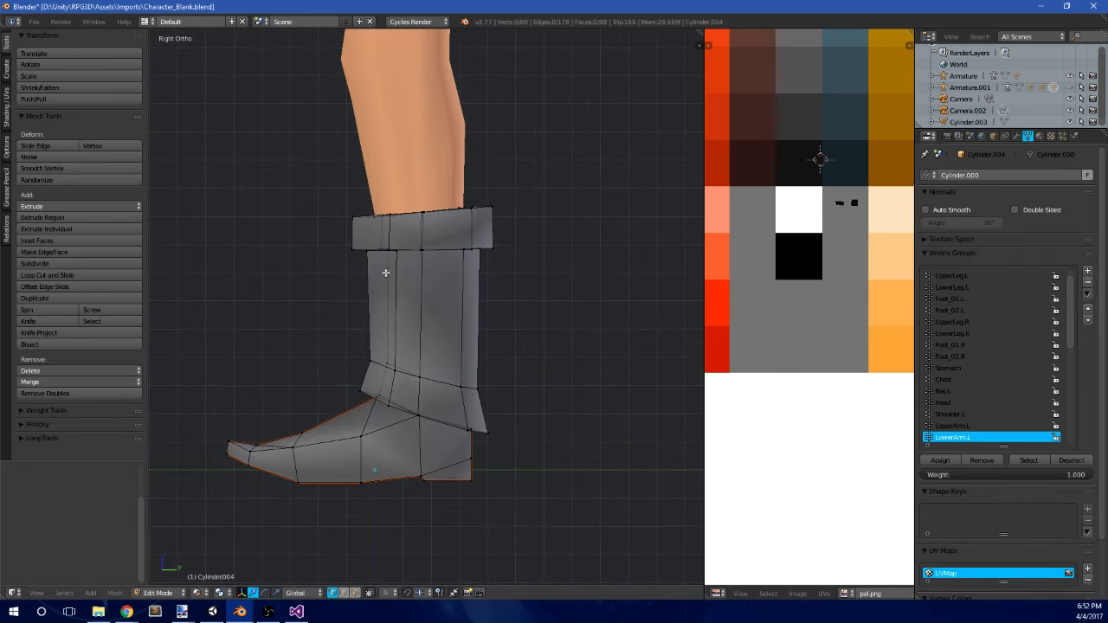
drag(316, 254, 577, 173)
key(g)
click(541, 135)
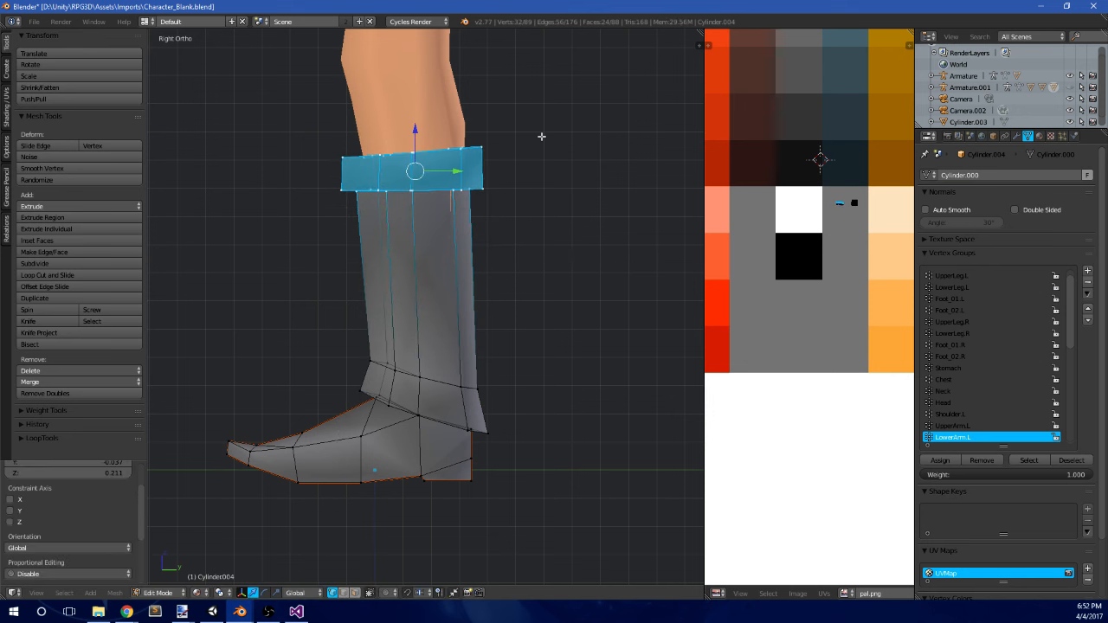
key(g)
click(554, 70)
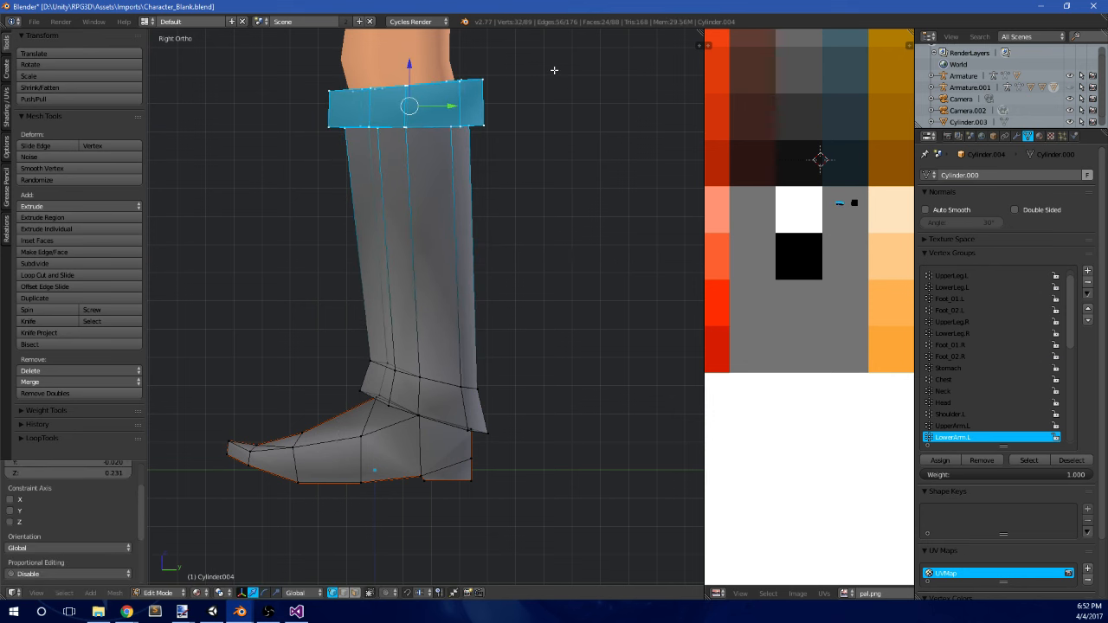
- Scale the raised cuff slightly and return the boots to Object Mode
key(s)
click(567, 73)
scroll(468, 161, down, 4)
key(Tab)
middle_drag(442, 186, 513, 215)
scroll(512, 214, down, 2)
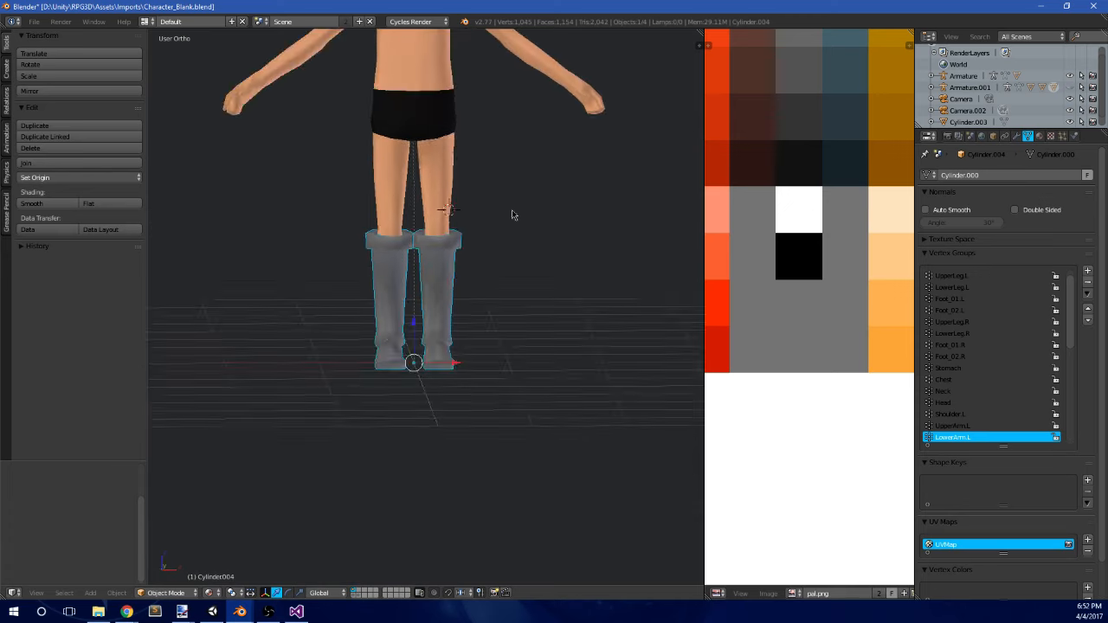
- Open the boots for editing and adjust the selected cuff's size around the calf, ending with a 1.029 scale
key(Tab)
scroll(511, 214, up, 5)
key(s)
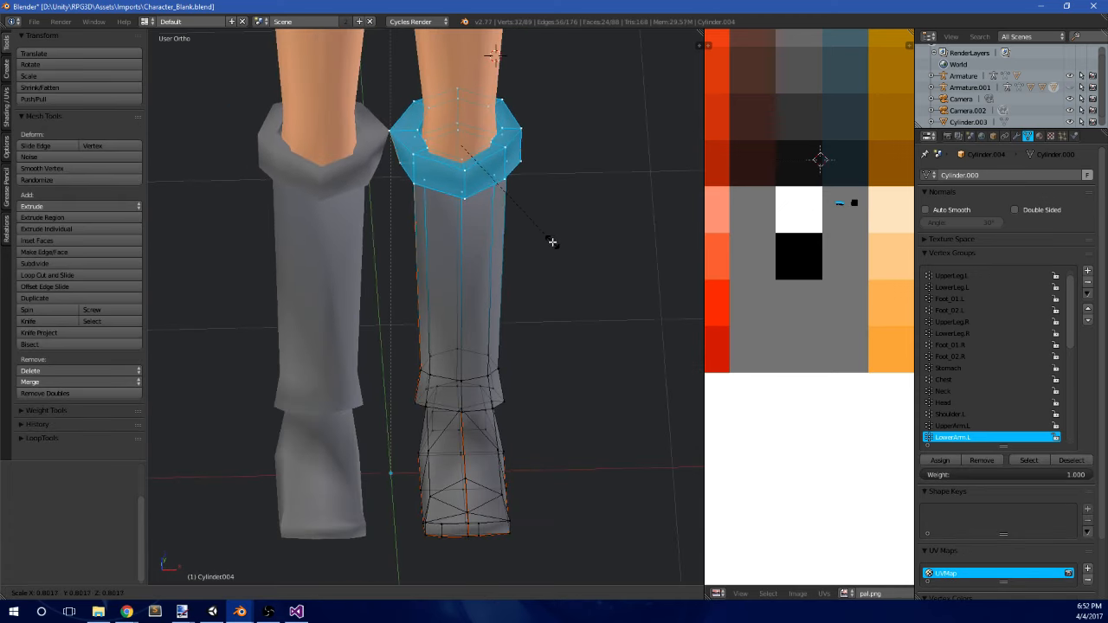
click(528, 213)
key(ctrl+z)
key(ctrl+z)
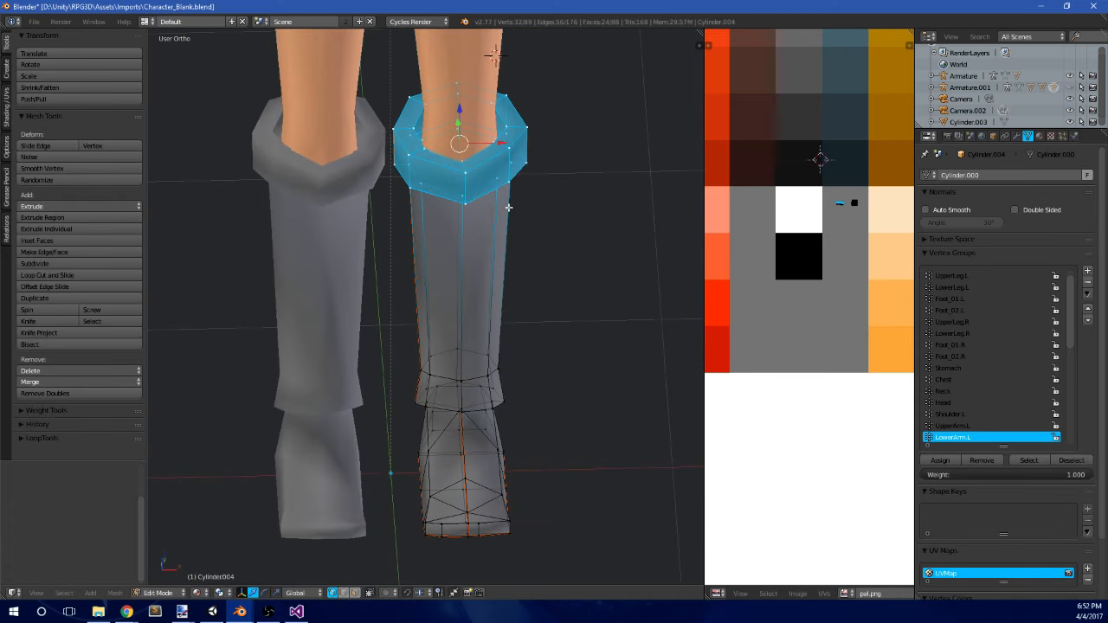
key(s)
click(567, 184)
middle_drag(562, 185, 514, 164)
key(s)
click(518, 162)
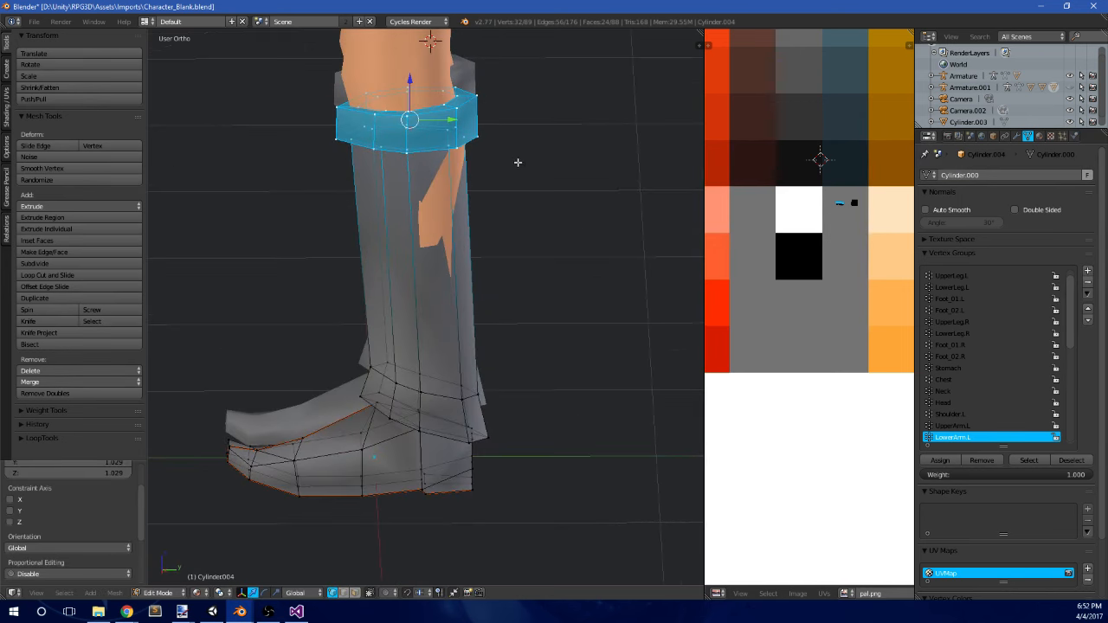
- Try adding an edge loop around the boot shaft, raising it toward the cuff and scaling it by 0.924
key(ctrl+r)
click(384, 232)
click(483, 163)
key(s)
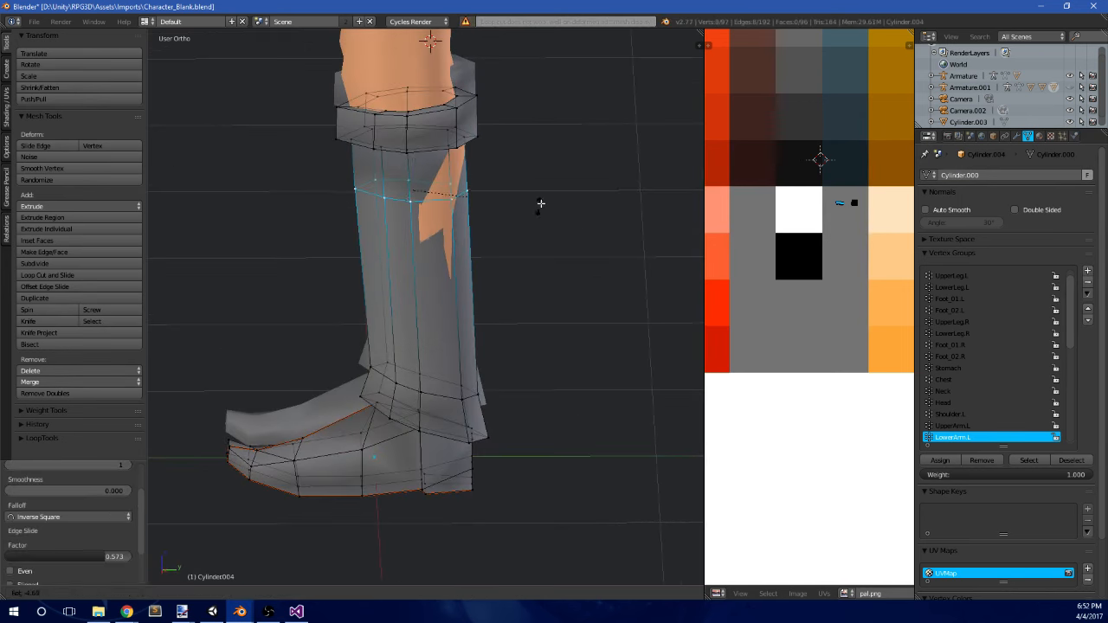
click(557, 194)
click(565, 194)
drag(413, 153, 417, 134)
key(s)
click(540, 170)
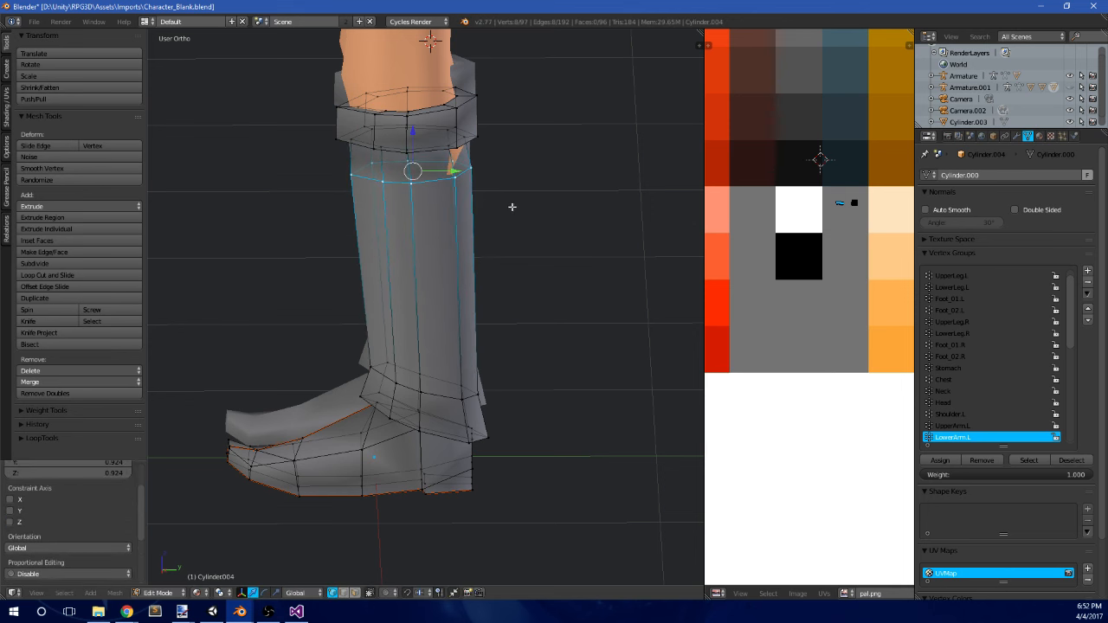
- Try tilting the new shaft loop in side view, lowering it 0.293 along Z and widening it by 1.073
middle_drag(512, 206, 436, 174)
key(KP_1)
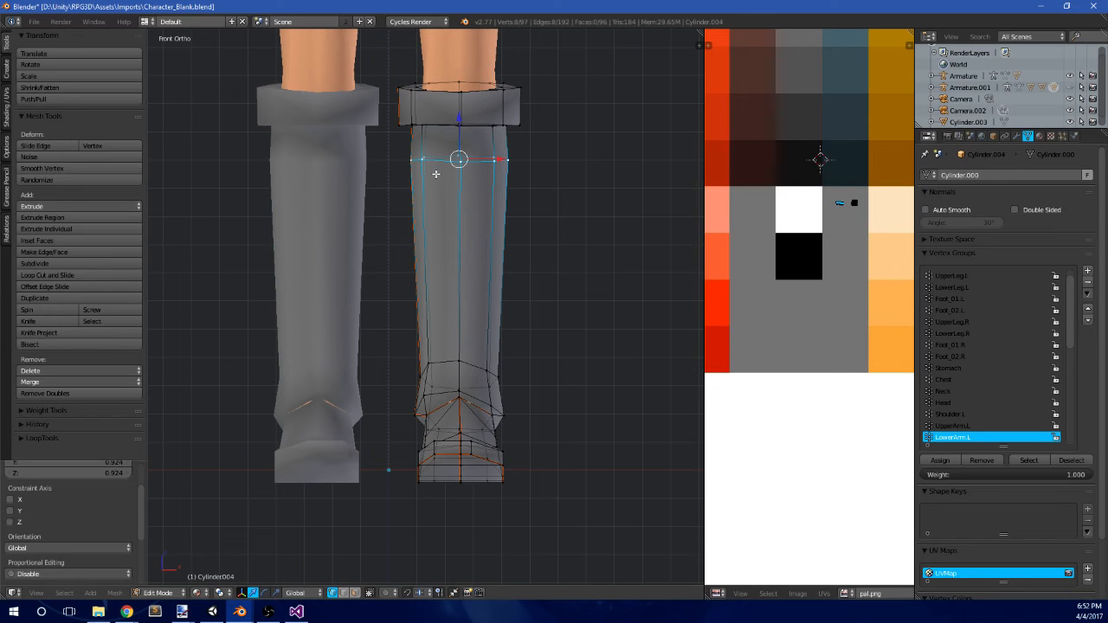
key(KP_3)
key(r)
click(544, 171)
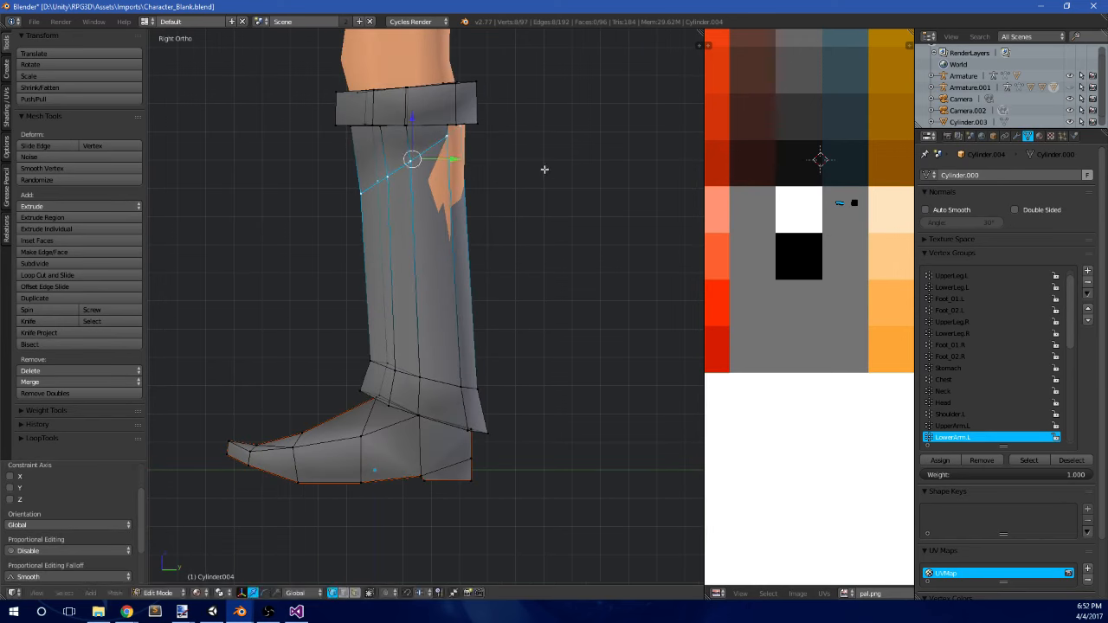
key(g)
click(509, 256)
key(s)
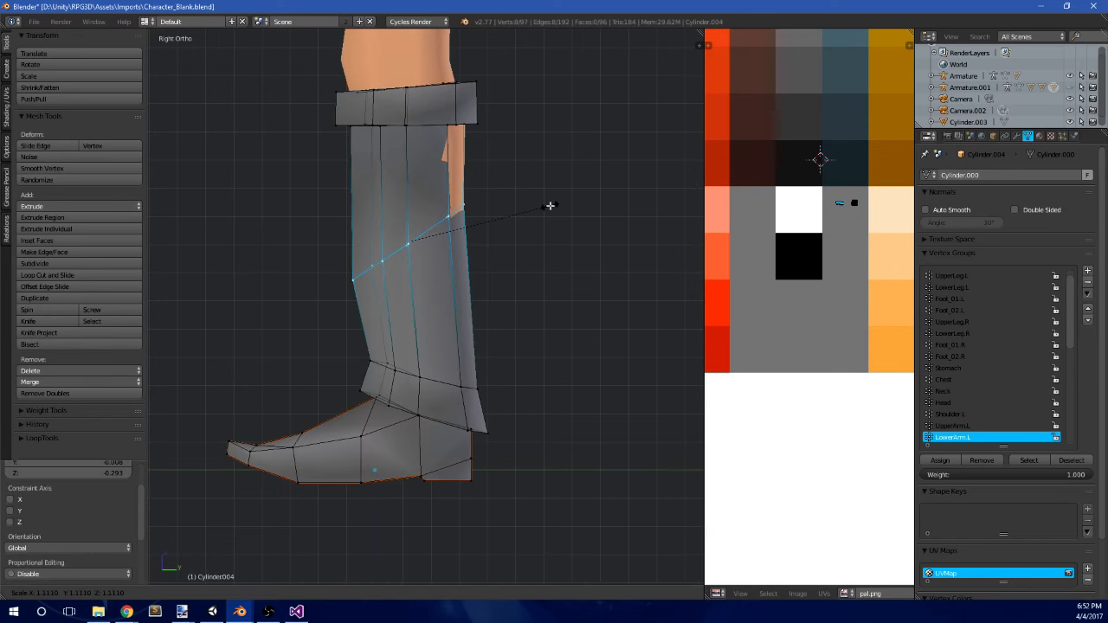
click(545, 208)
scroll(485, 208, down, 2)
middle_drag(415, 174, 519, 187)
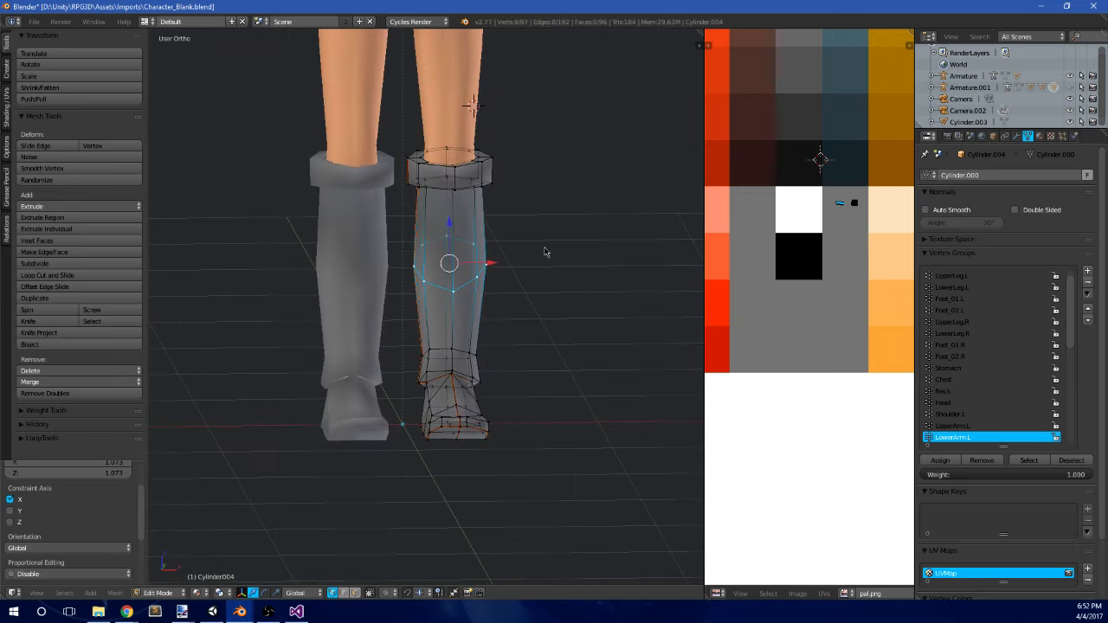
- Undo the added shaft loop edits and check the boots against the legs from the side and front
key(Tab)
middle_drag(547, 251, 468, 225)
scroll(468, 225, down, 2)
key(Tab)
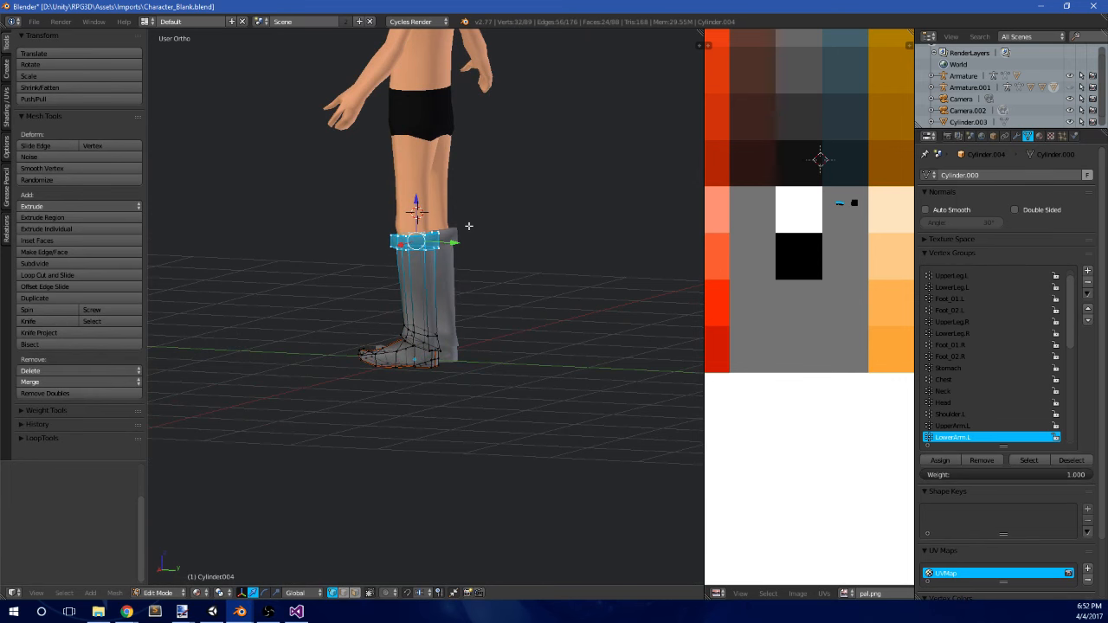
key(Tab)
middle_drag(468, 226, 482, 202)
key(KP_1)
scroll(482, 203, up, 5)
key(Tab)
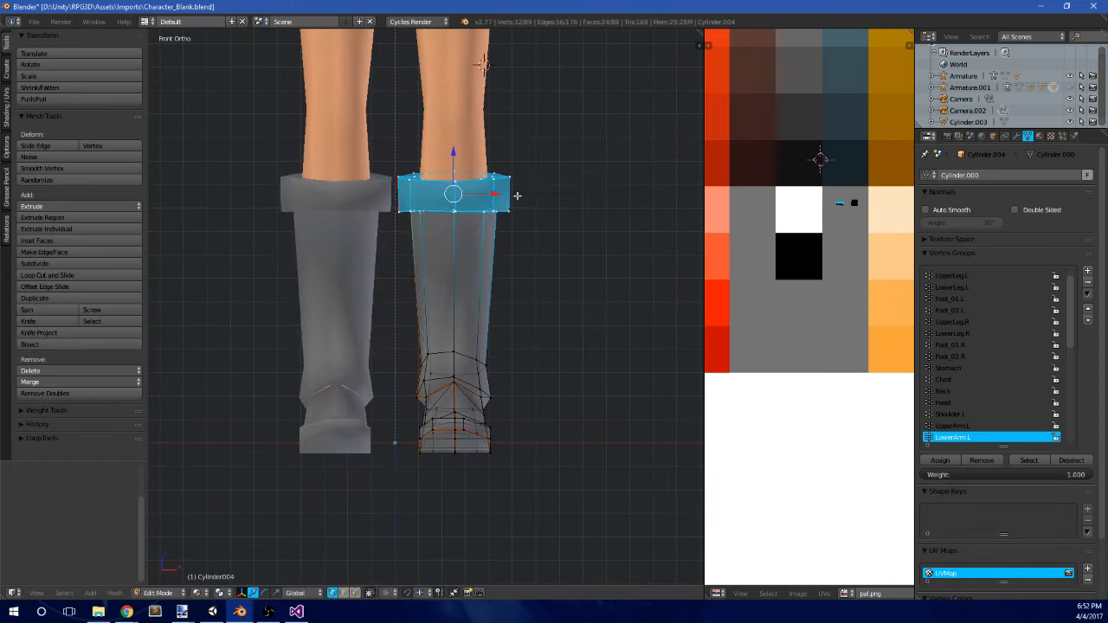
- Try rescaling the whole cuff in the front view and undo the change
key(s)
click(584, 194)
middle_drag(582, 196, 524, 265)
key(ctrl+z)
- Select the cuff's outer face ring, scale it inward slightly, and return the boots to Object Mode
scroll(524, 265, up, 4)
key(a)
middle_drag(572, 227, 588, 174)
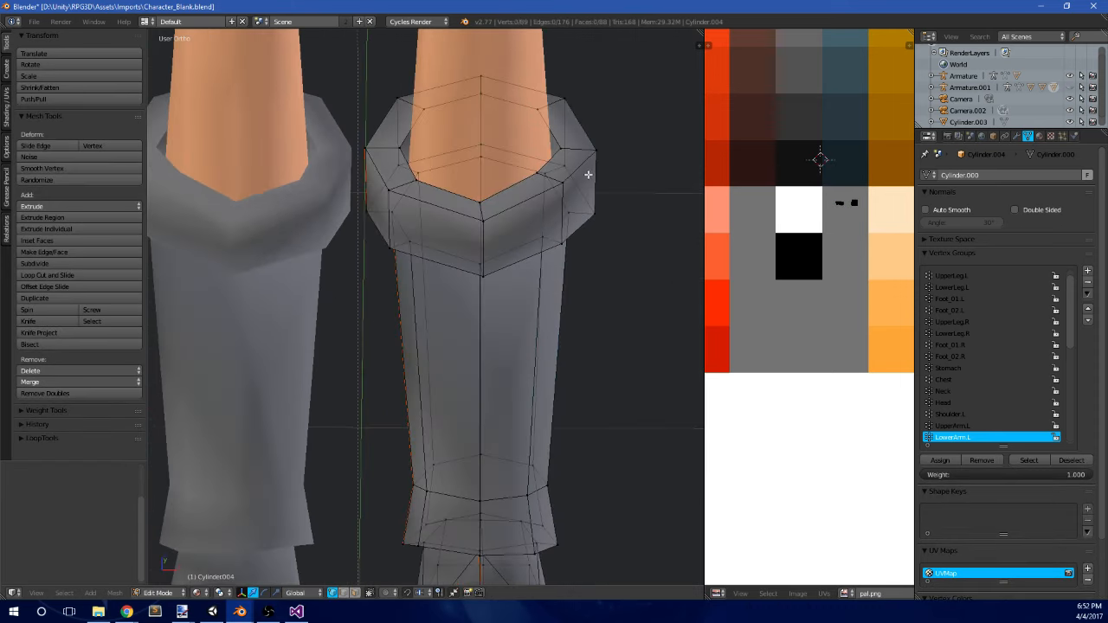
alt+right_click(581, 224)
key(s)
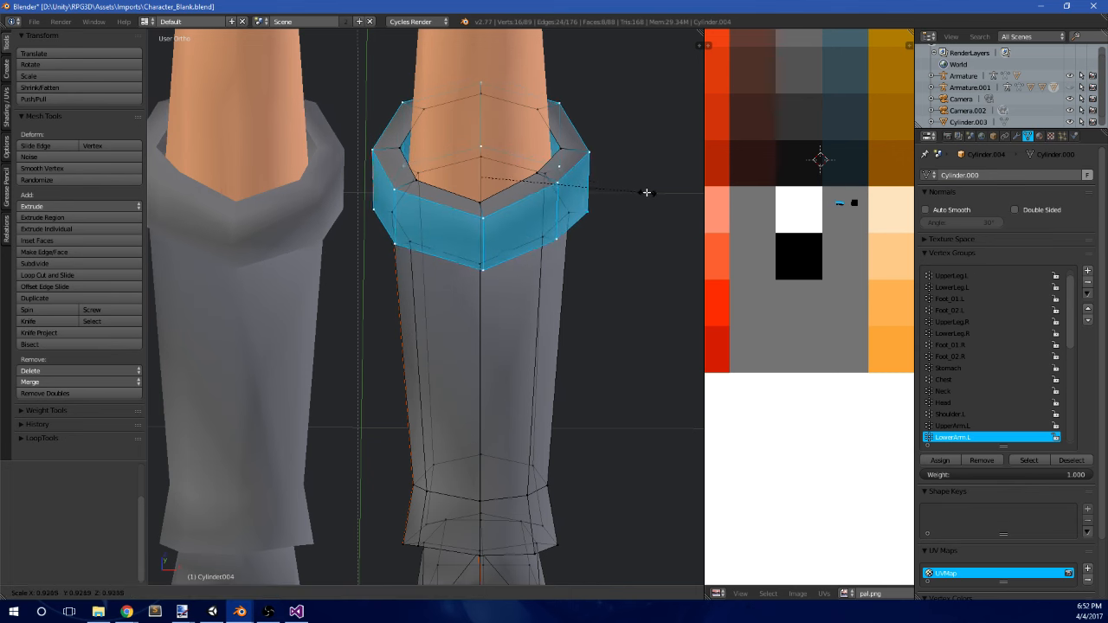
click(635, 195)
key(Tab)
scroll(606, 227, down, 4)
mouse_move(575, 251)
middle_down()
mouse_move(569, 213)
mouse_move(497, 255)
mouse_move(416, 234)
mouse_move(438, 213)
mouse_move(568, 230)
middle_up()
scroll(440, 214, down, 4)
scroll(473, 266, down, 3)
- Select the entire boot mesh and move its UVs onto the dark brown swatch of pal.png
key(Tab)
scroll(654, 294, up, 2)
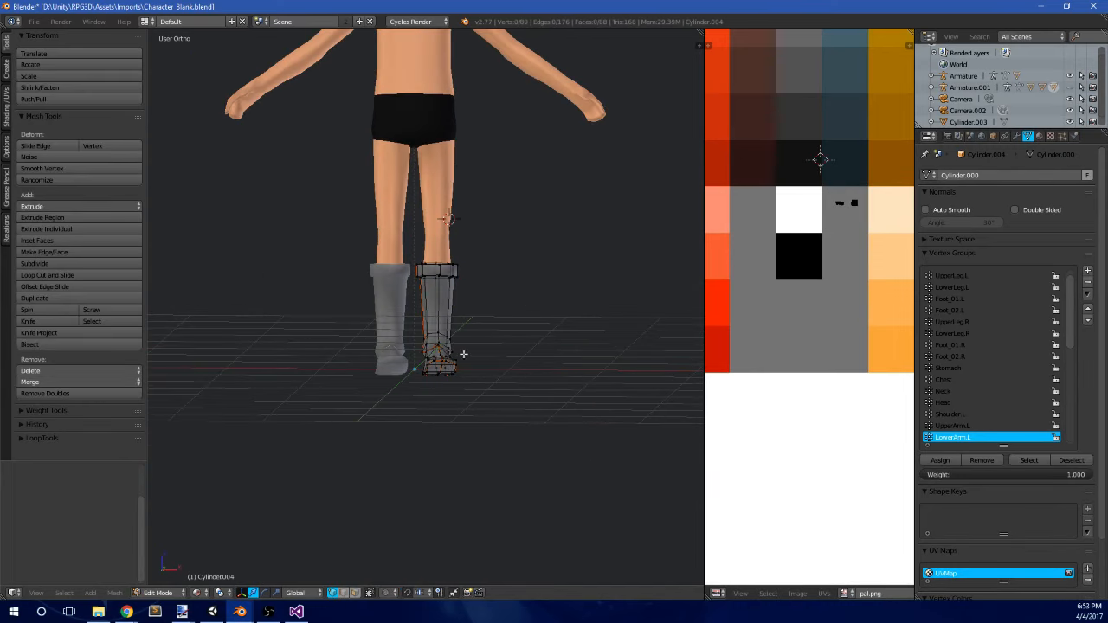
key(b)
drag(364, 413, 596, 189)
scroll(818, 279, down, 4)
middle_drag(820, 281, 831, 282)
key(g)
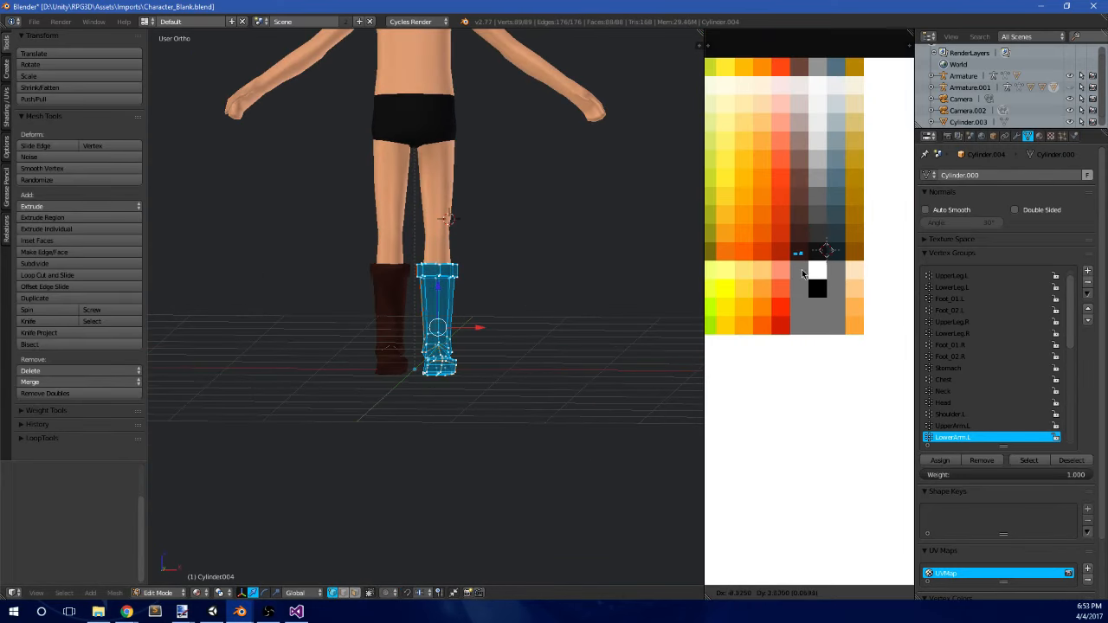
click(799, 271)
key(Tab)
- Examine the recoloured boots in side view and close up around the ankle
middle_drag(469, 322, 398, 303)
key(KP_3)
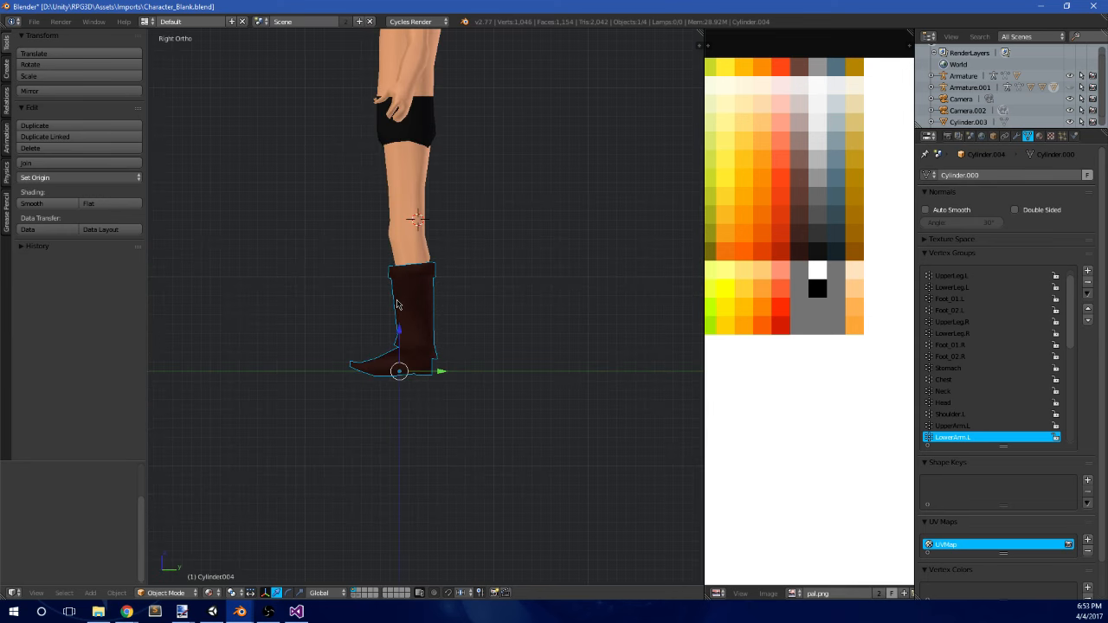
scroll(398, 304, up, 5)
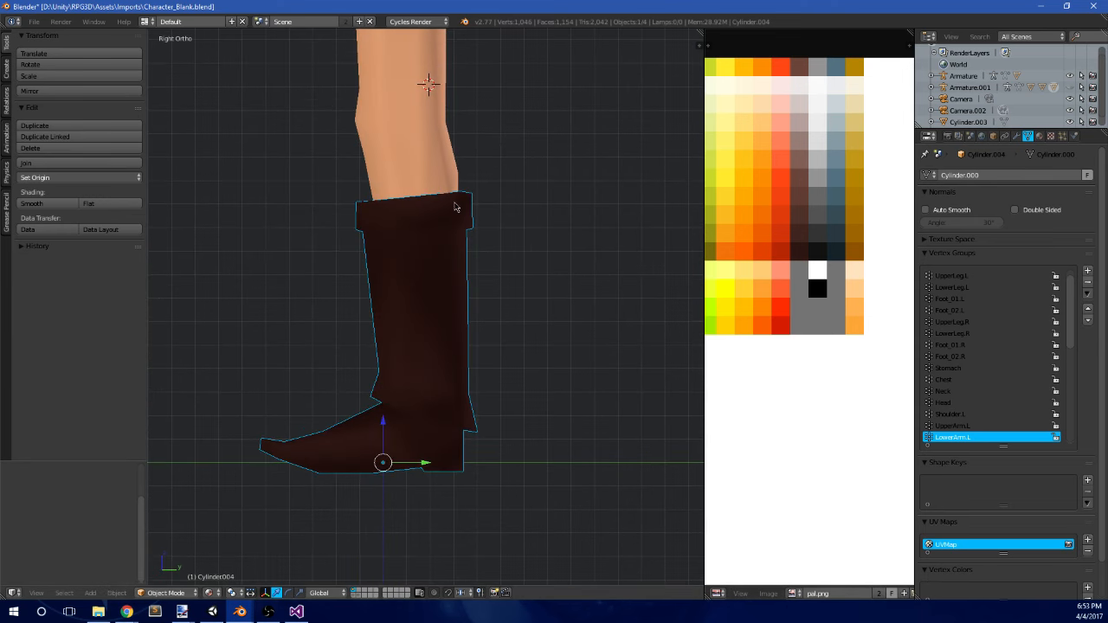
key(Tab)
key(Tab)
middle_drag(514, 304, 495, 270)
scroll(489, 303, up, 3)
shift+middle_drag(476, 355, 562, 289)
scroll(494, 303, up, 2)
- Select the vertices around the ankle beneath the shaft's flared edge, scale them, and return to Object Mode
key(Tab)
key(a)
scroll(477, 309, up, 1)
shift+right_click(435, 314)
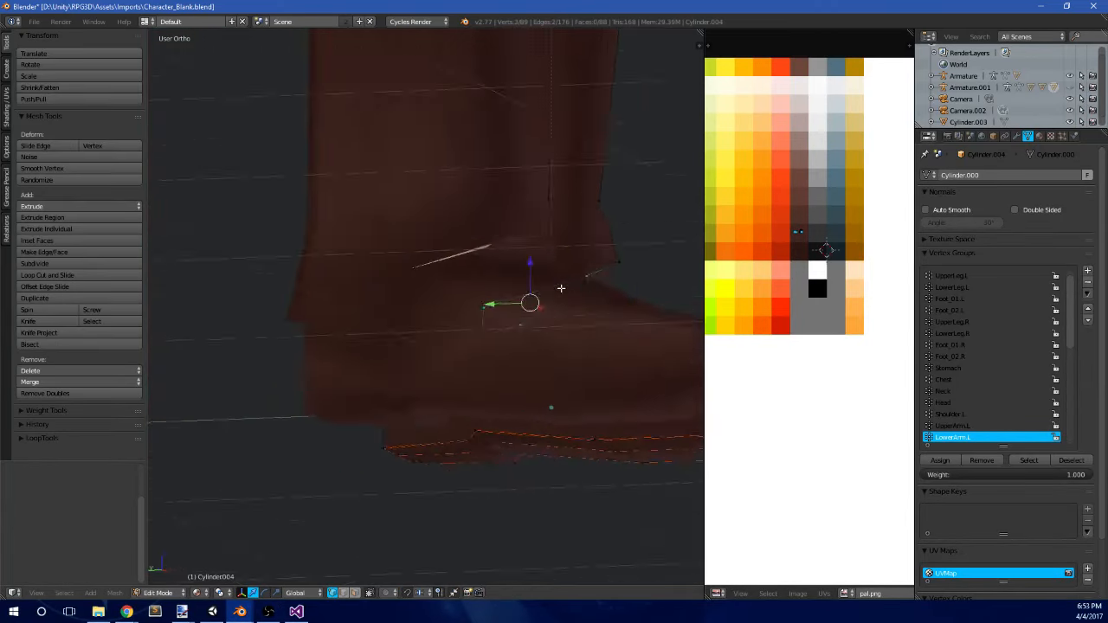
middle_drag(437, 339, 522, 274)
shift+right_click(334, 343)
middle_drag(334, 343, 306, 277)
middle_drag(286, 325, 515, 311)
key(s)
click(577, 281)
key(Tab)
scroll(492, 322, down, 8)
key(KP_1)
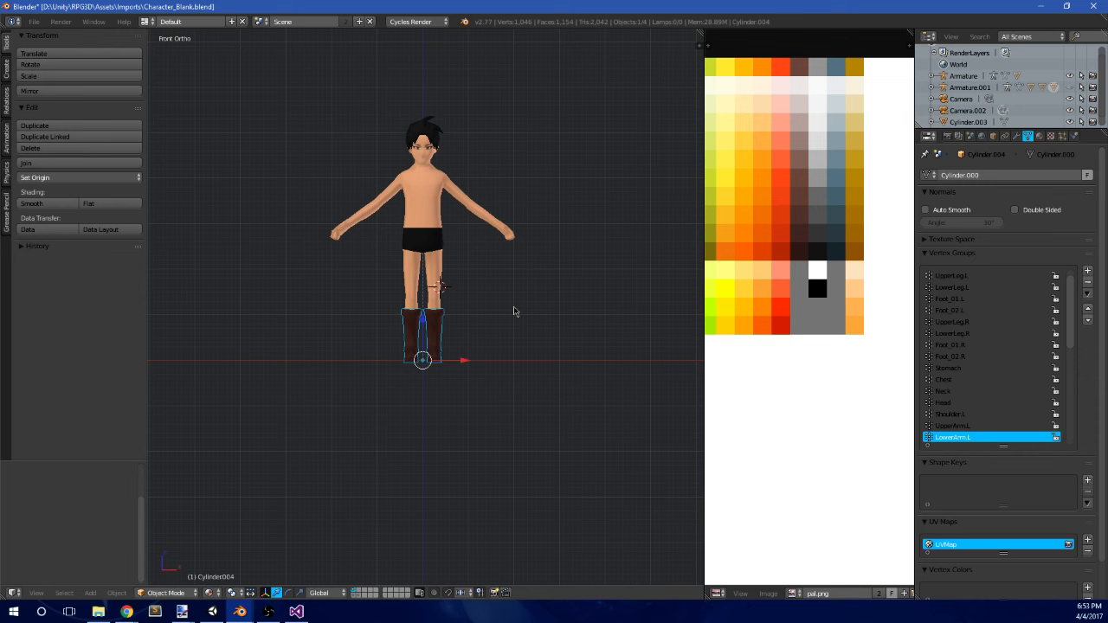
scroll(514, 311, up, 5)
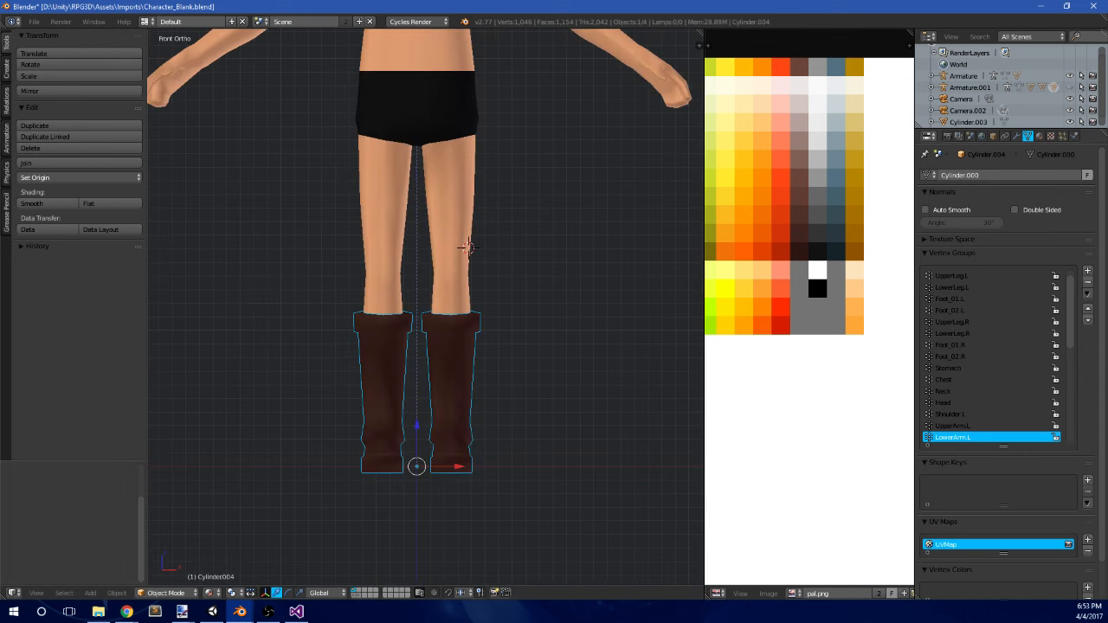
- Switch to Chrome, browse the medieval outfit images, view the tan shirt and knickers costume, and return to Blender
key(alt+Tab)
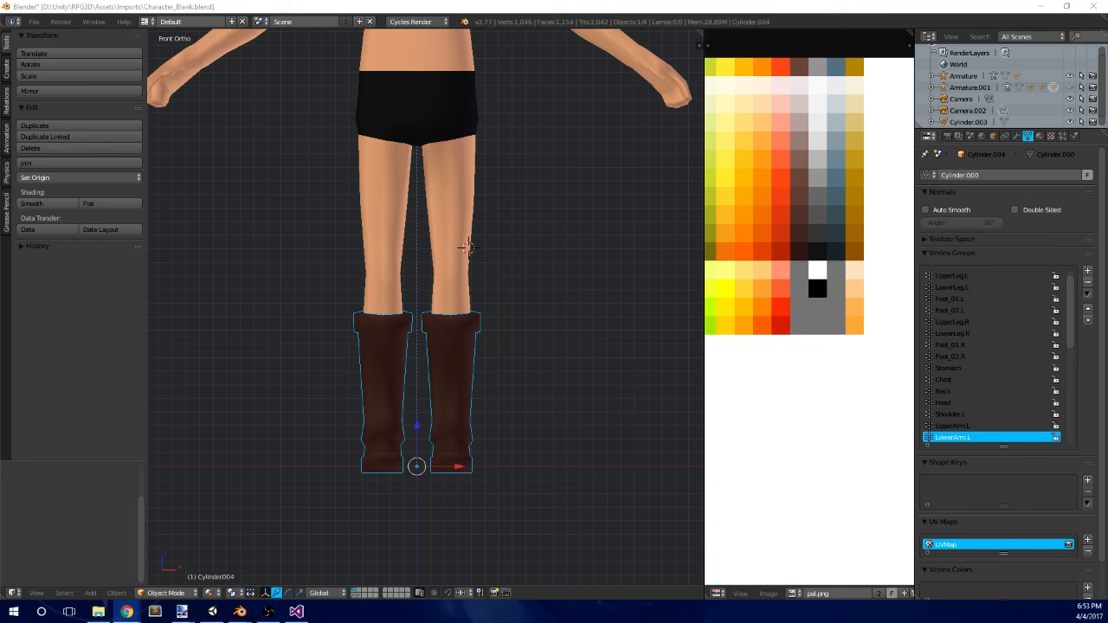
key(alt+Tab)
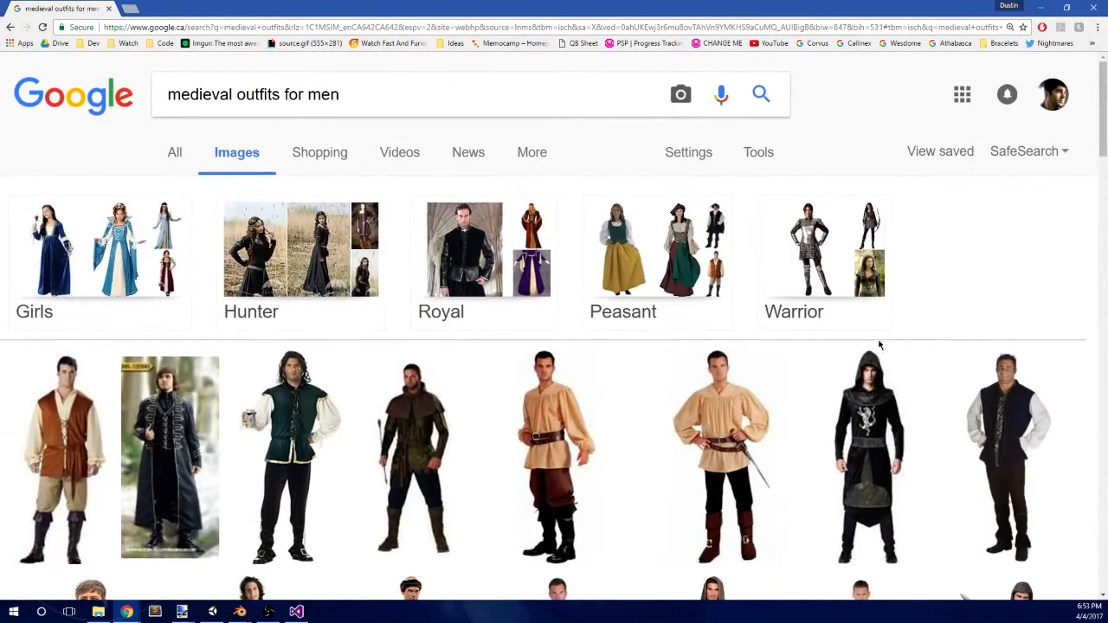
scroll(325, 220, down, 1)
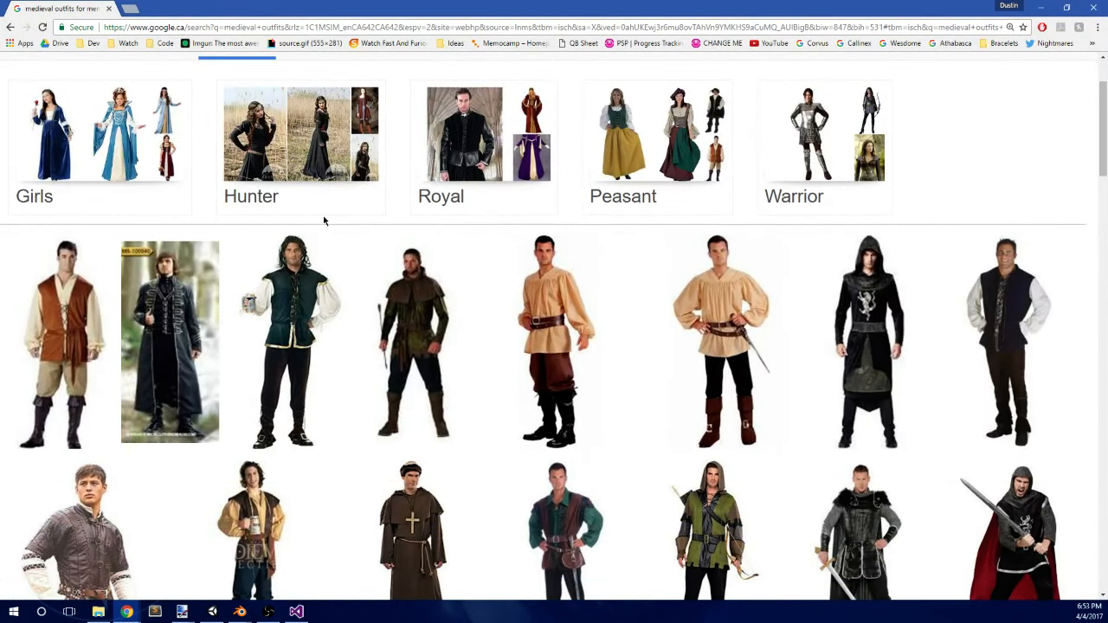
scroll(325, 220, down, 1)
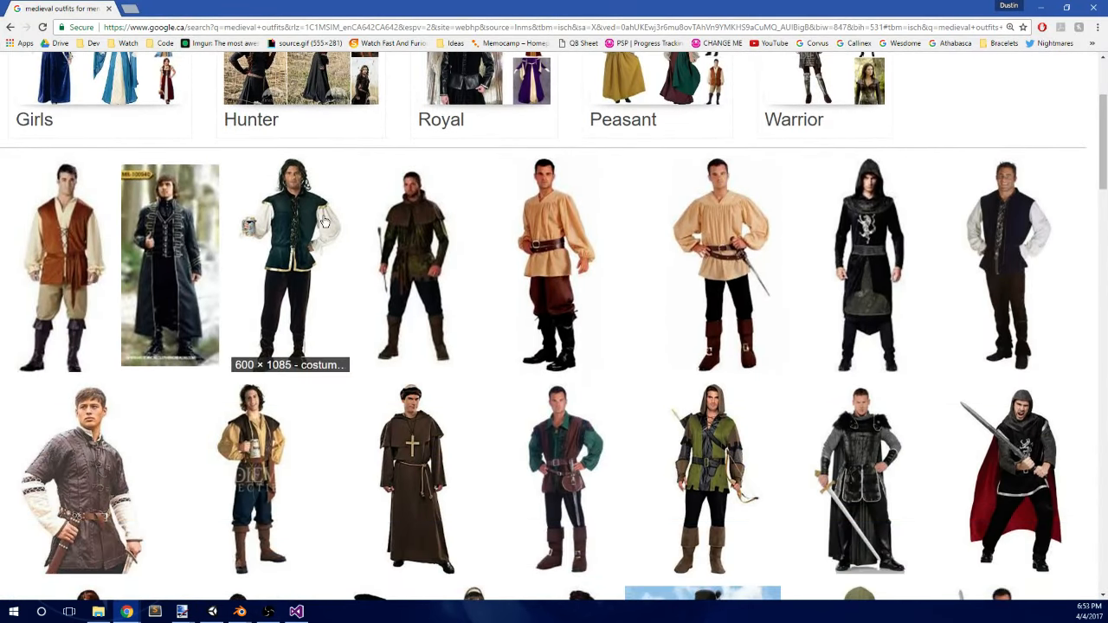
click(569, 260)
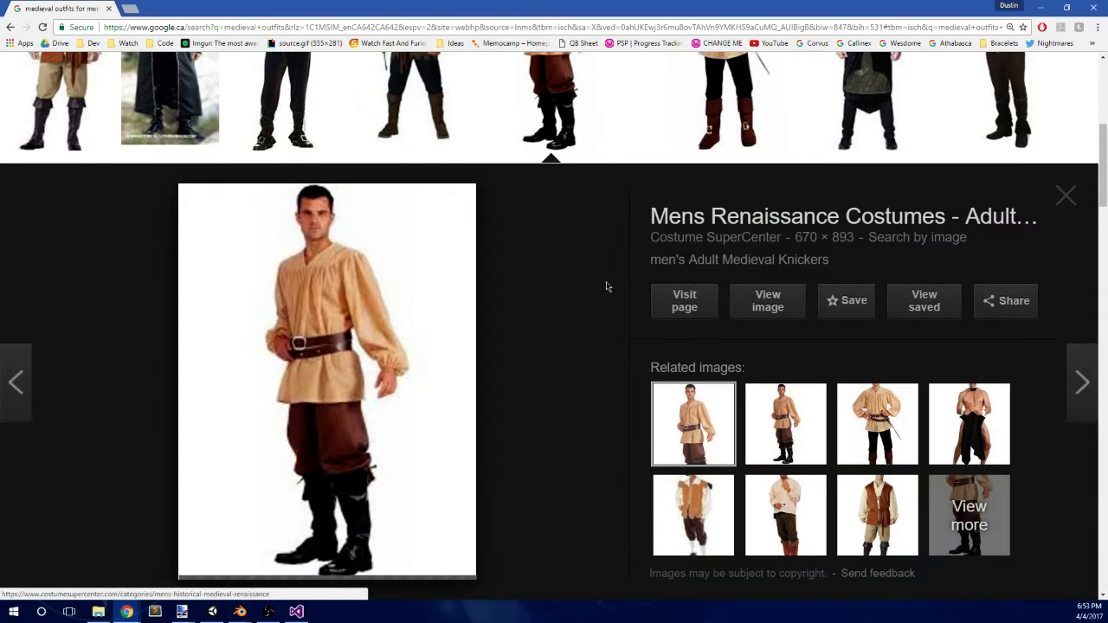
key(alt+Tab)
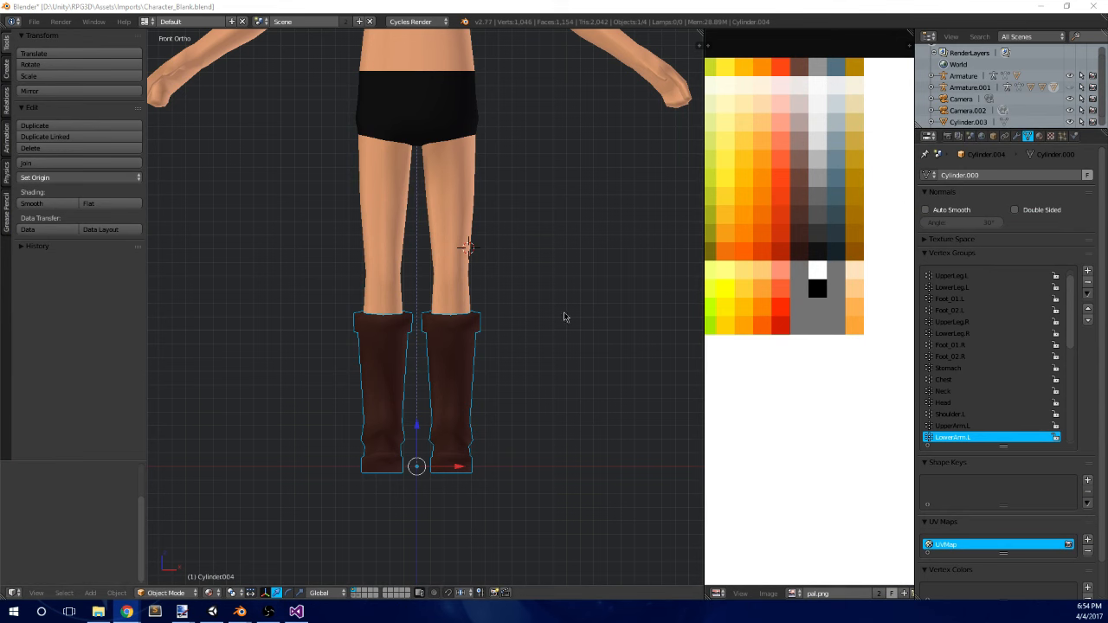
- Move the cuff's lower rim loop down 0.171 along Z and scale it outward by 1.061
scroll(544, 329, up, 2)
middle_drag(531, 341, 540, 300)
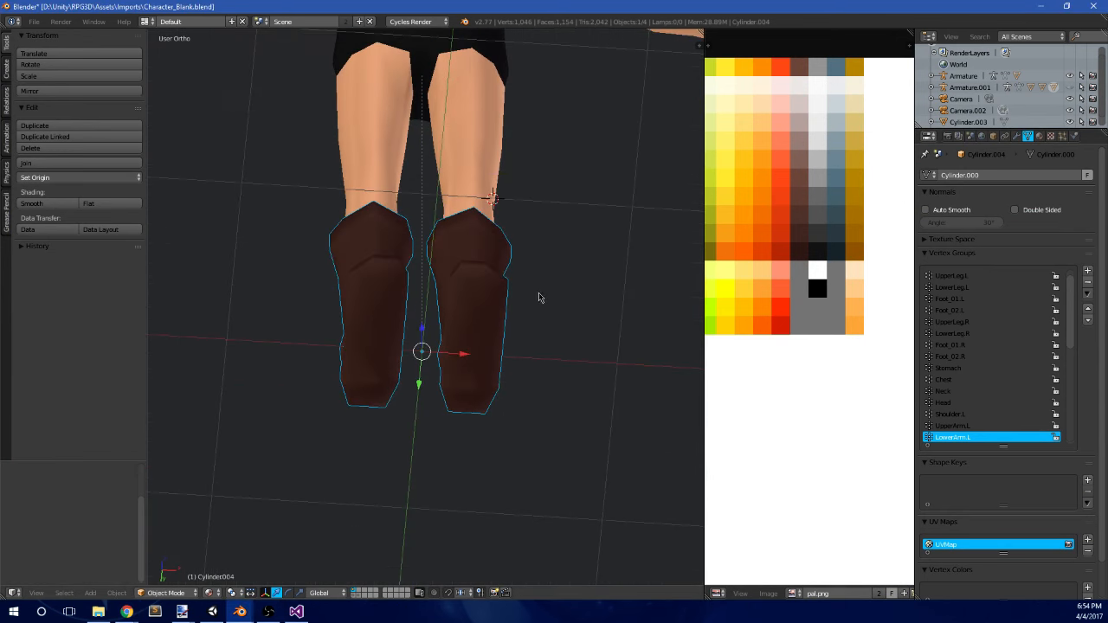
key(Tab)
key(KP_1)
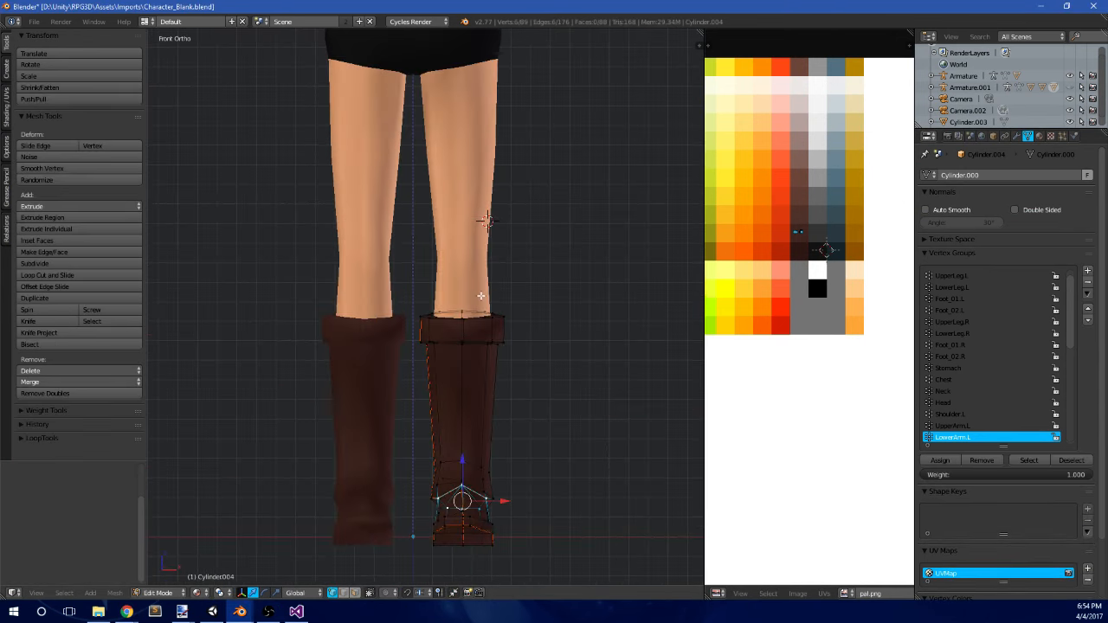
scroll(481, 259, up, 6)
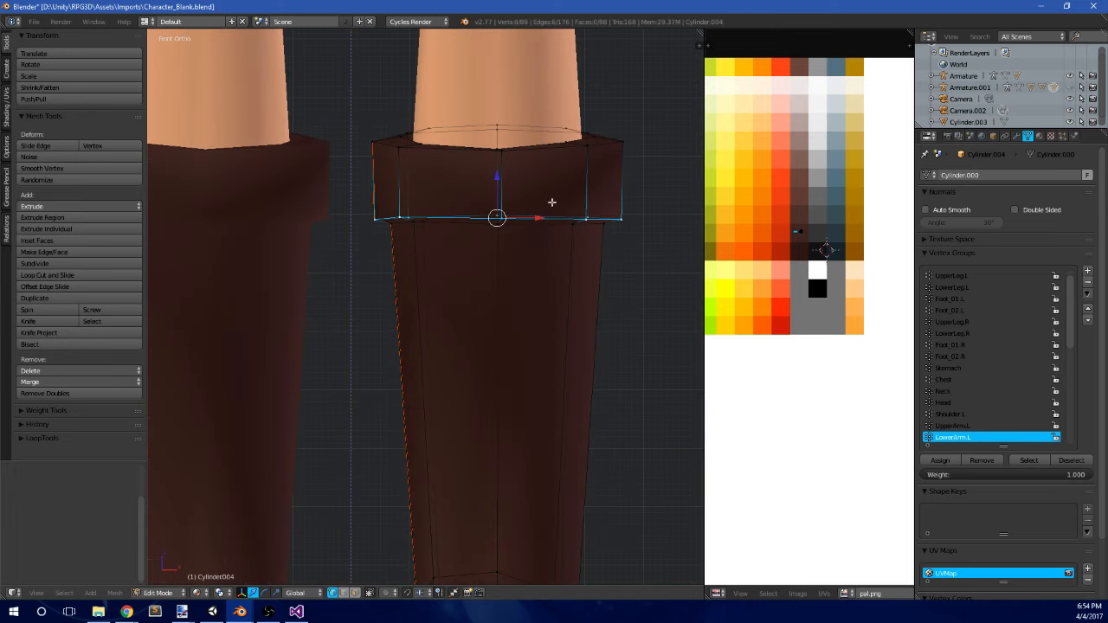
drag(500, 174, 492, 273)
key(s)
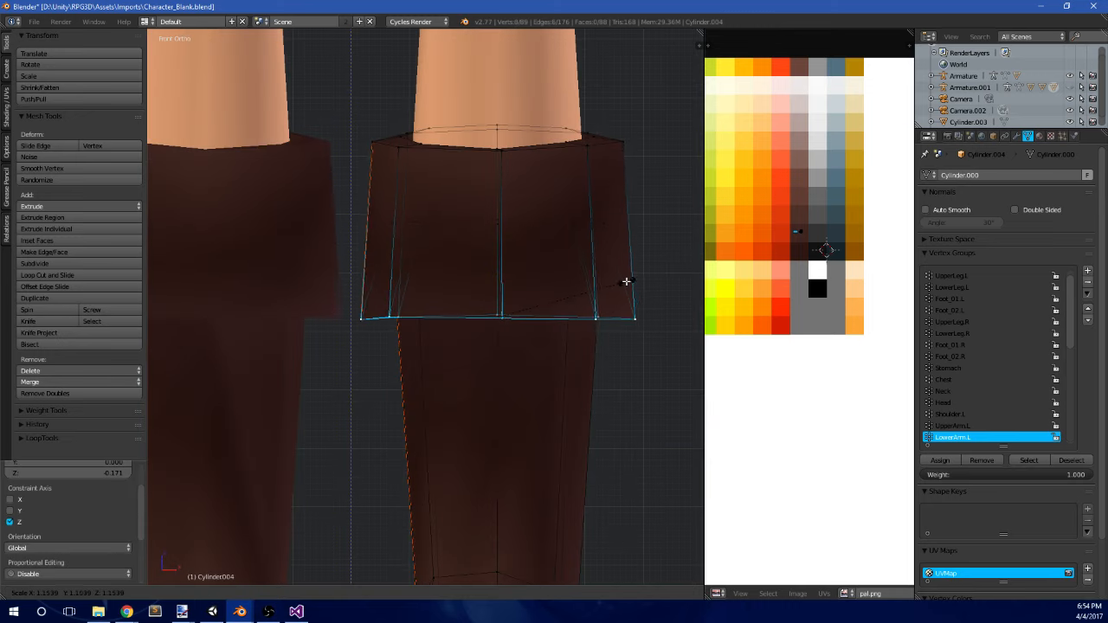
click(619, 290)
- Rotate the cuff's lower rim in the side view and reposition it along the shaft
scroll(597, 301, down, 5)
middle_drag(558, 304, 490, 310)
key(KP_3)
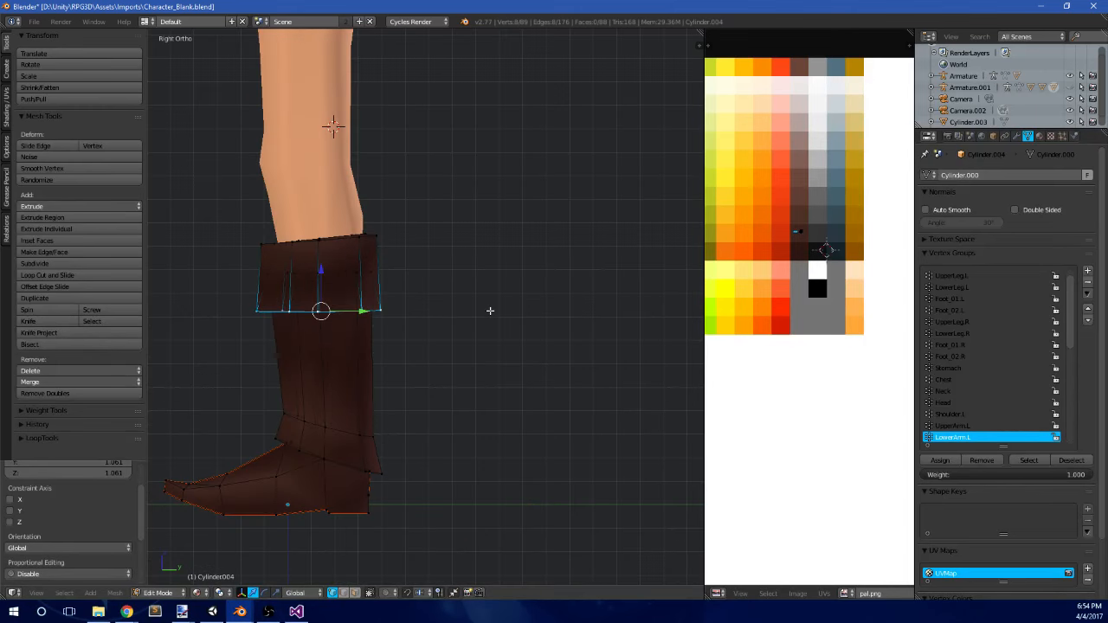
scroll(472, 310, up, 2)
shift+middle_drag(421, 285, 507, 225)
key(r)
click(481, 280)
key(g)
click(482, 269)
- In the front view, move the outer corner of the cuff's lower rim slightly downward and clear the selection
scroll(446, 294, down, 4)
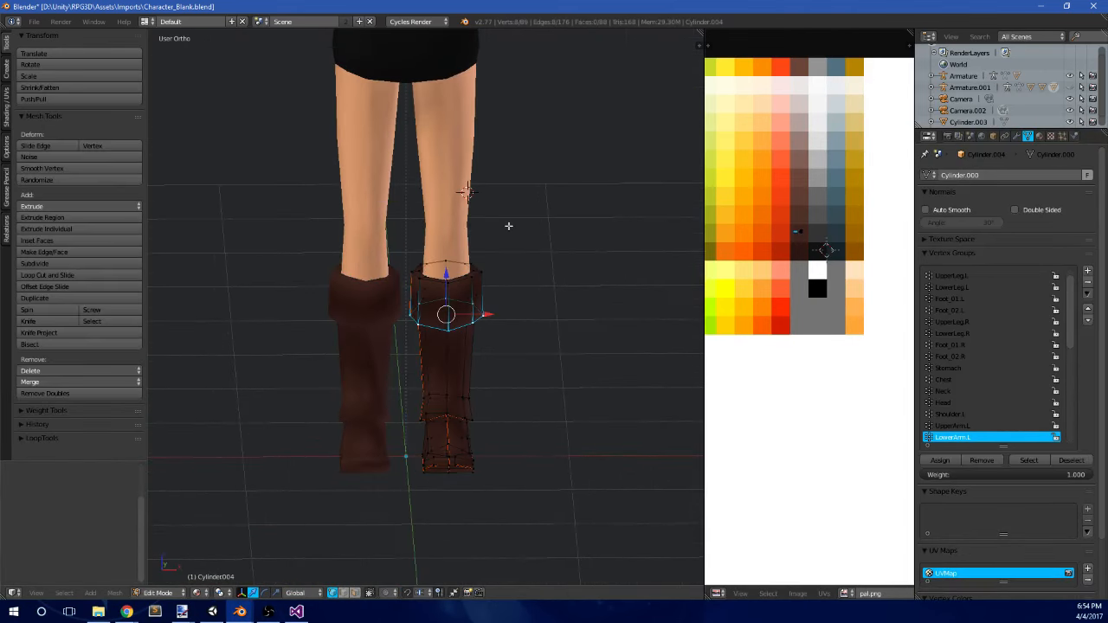
key(KP_1)
scroll(508, 226, up, 4)
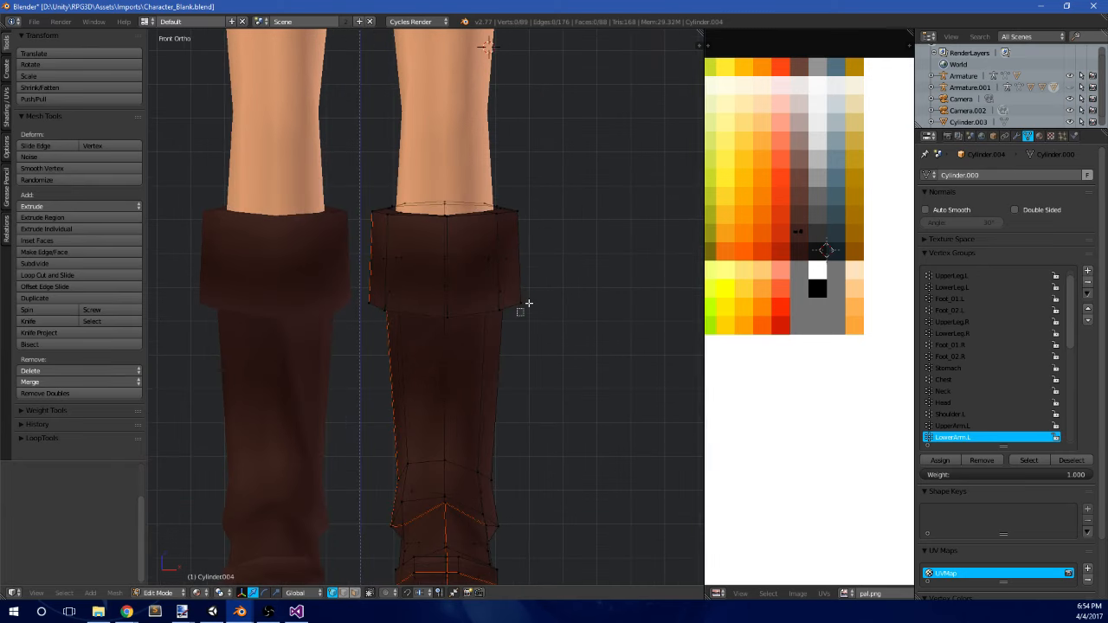
drag(529, 304, 543, 288)
key(g)
click(546, 302)
key(a)
- In the front view, lower the inner corner of the cuff's lower rim and shift the rim's front middle vertex down and outward
key(b)
drag(364, 316, 376, 299)
key(g)
click(375, 313)
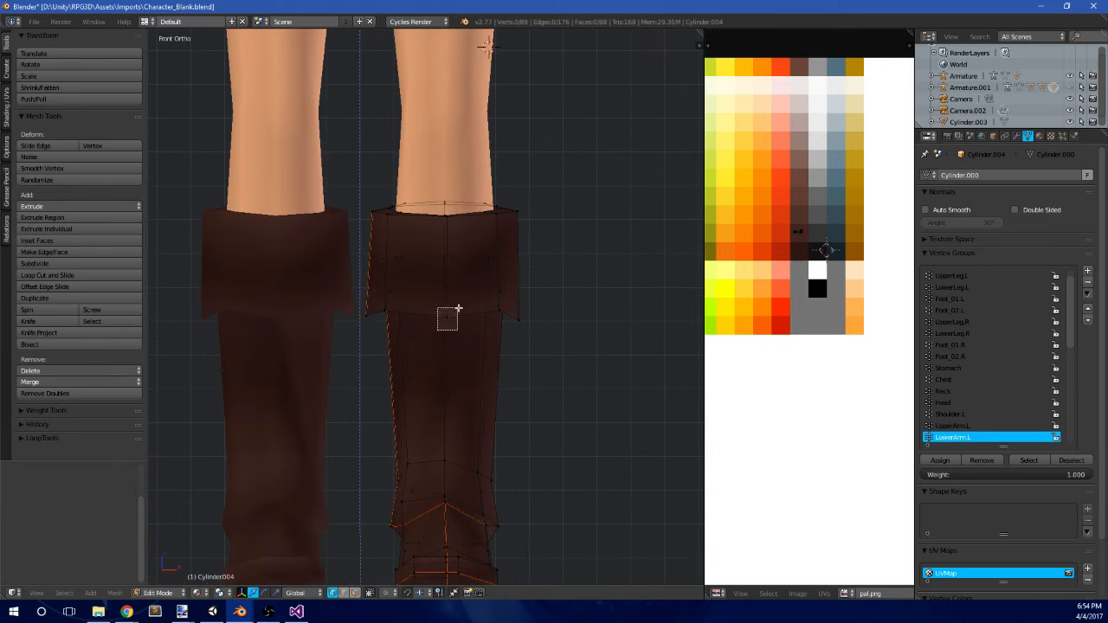
drag(458, 307, 458, 308)
key(g)
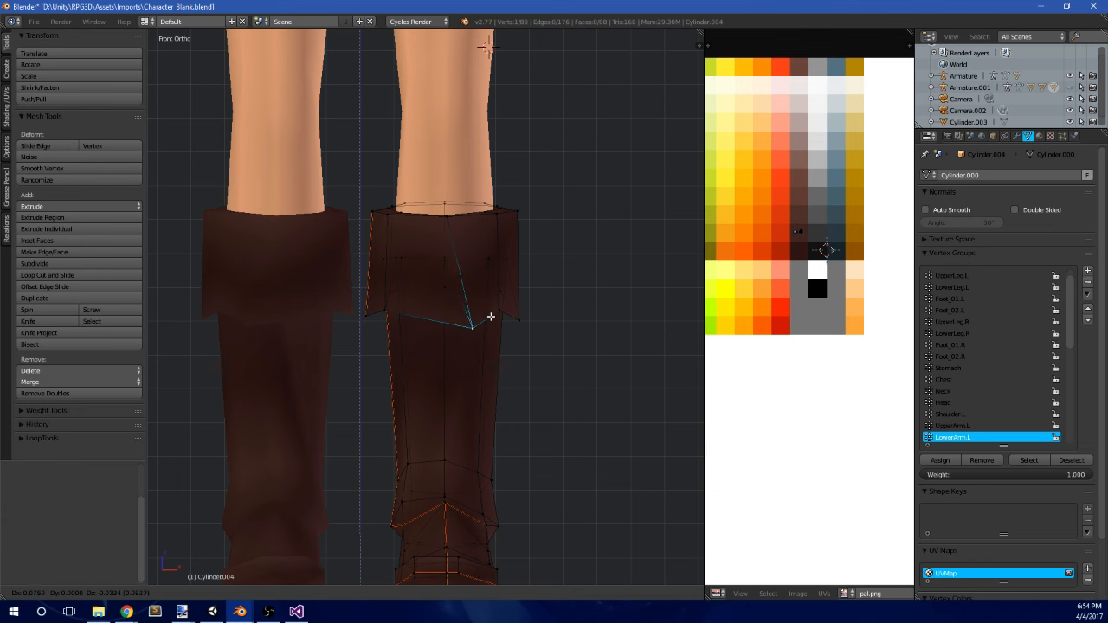
click(491, 317)
- In the right view, move the front vertex of the cuff's lower rim about 0.024 along Y toward the shaft
key(Tab)
middle_drag(537, 252, 629, 303)
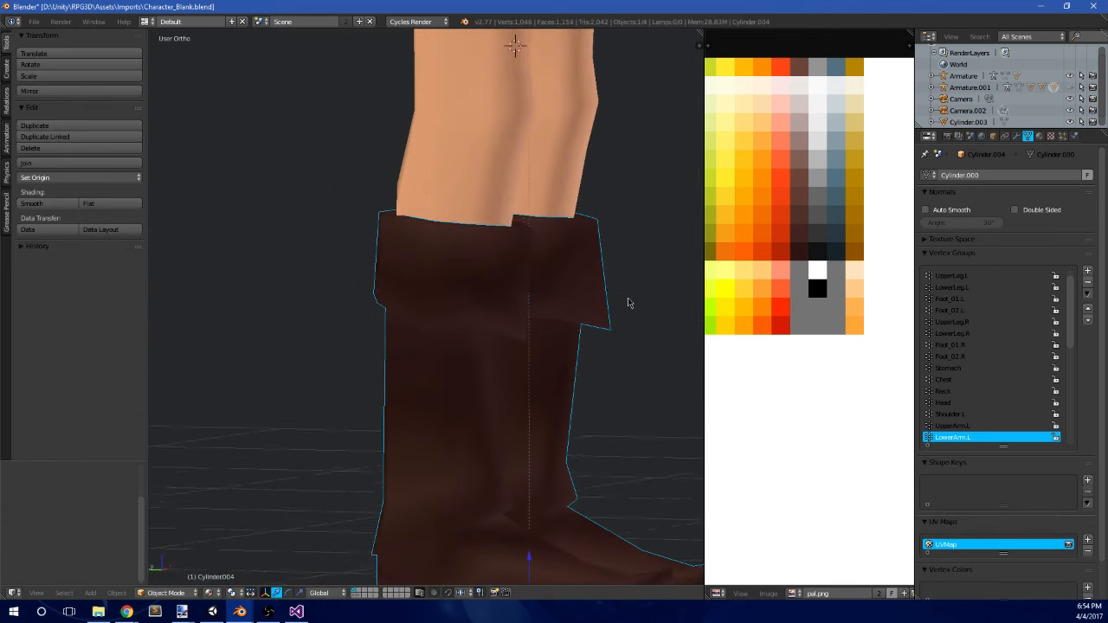
key(KP_3)
key(Tab)
key(g)
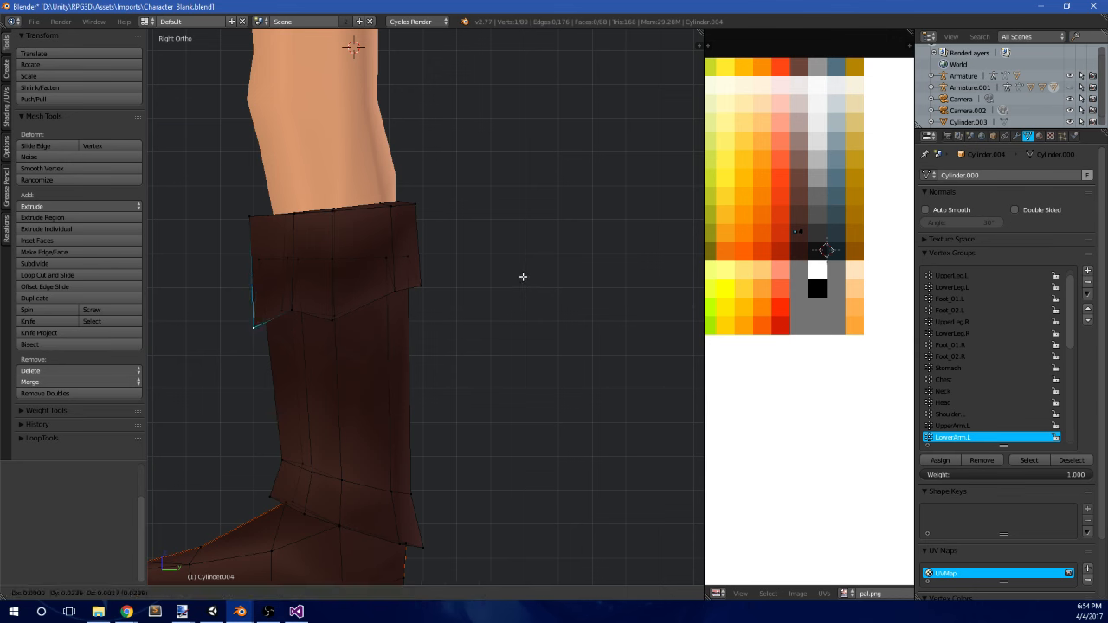
click(523, 276)
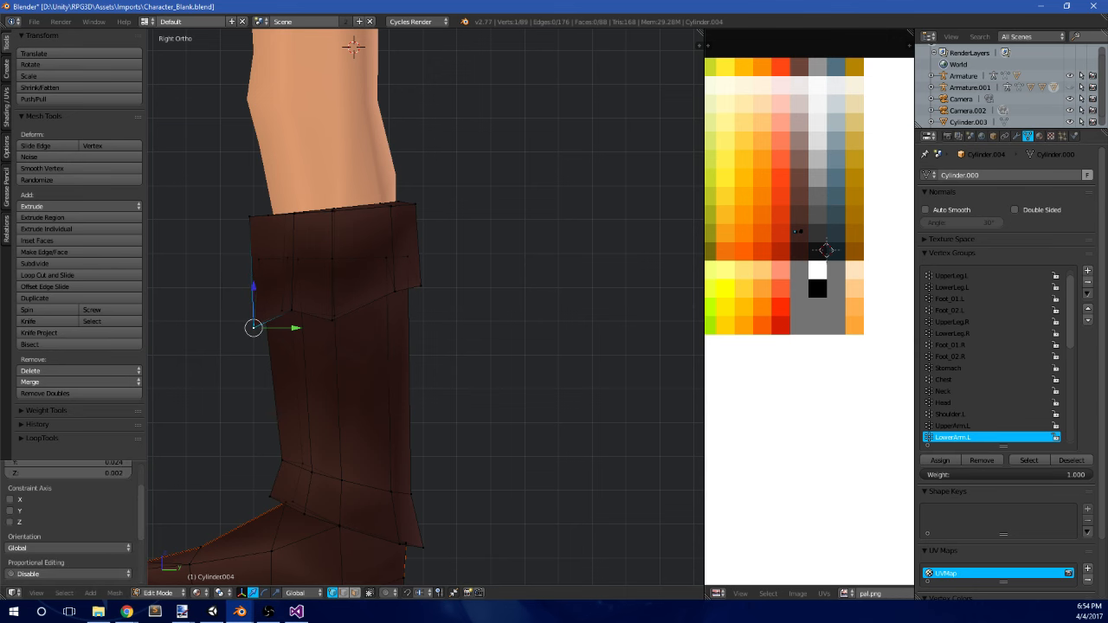
- Examine the whole character with its cuffed boots from several angles and check the outfit reference in Chrome
scroll(390, 304, down, 6)
key(Tab)
middle_drag(391, 304, 547, 237)
key(alt+Tab)
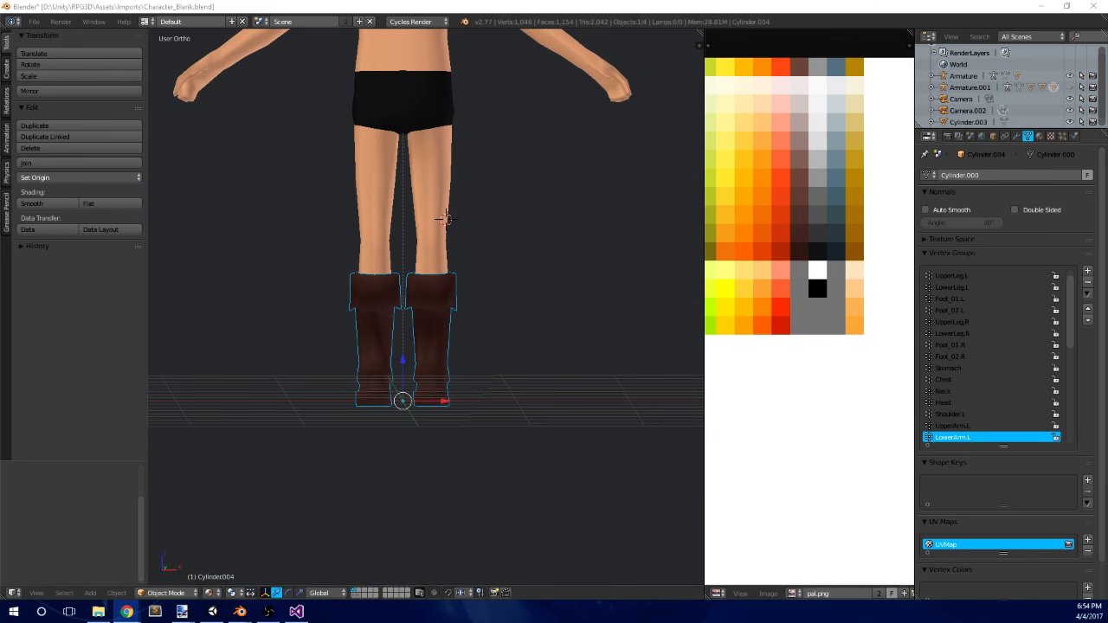
scroll(264, 173, down, 5)
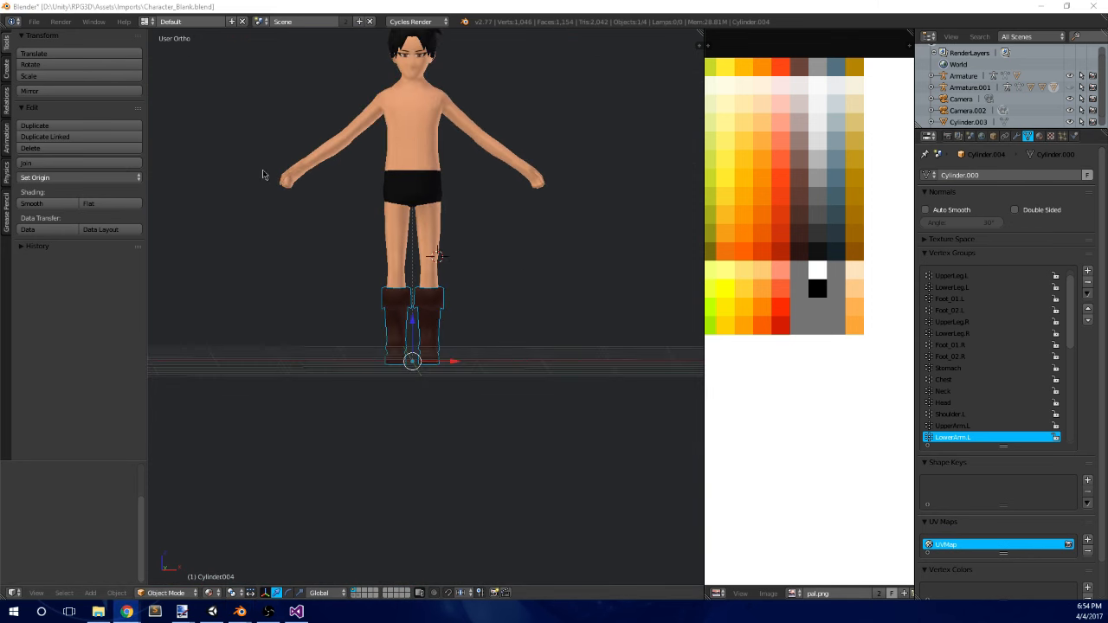
middle_drag(537, 219, 448, 256)
key(KP_1)
scroll(509, 234, up, 2)
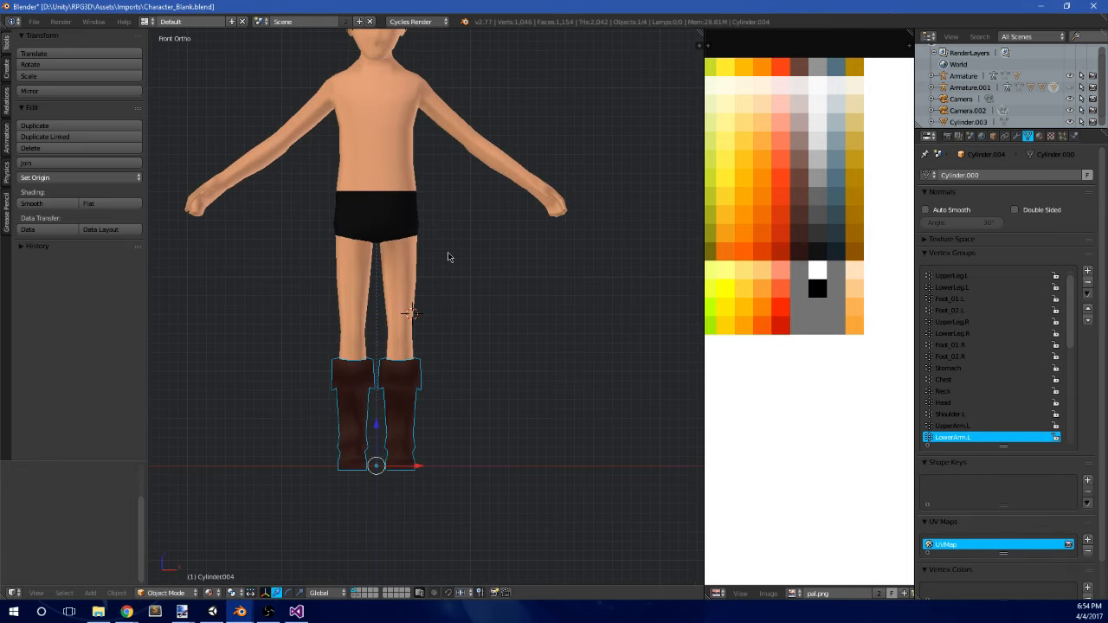
- Duplicate the body's hip and leg faces down to just inside the boot cuffs and separate the copy into its own object
right_click(398, 246)
scroll(399, 257, up, 2)
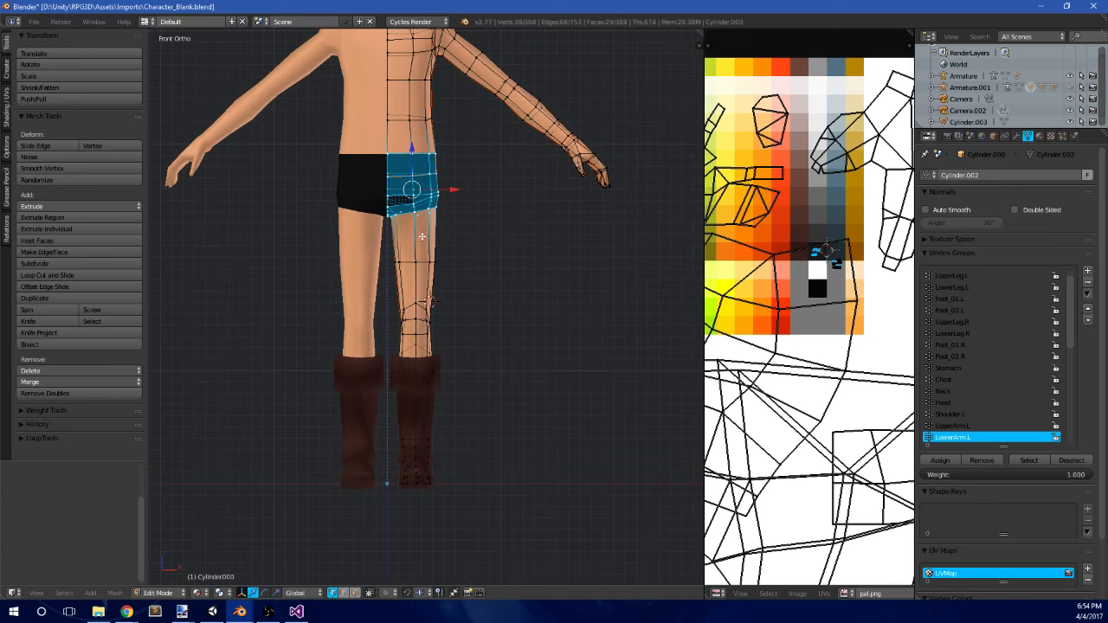
key(a)
scroll(424, 236, up, 1)
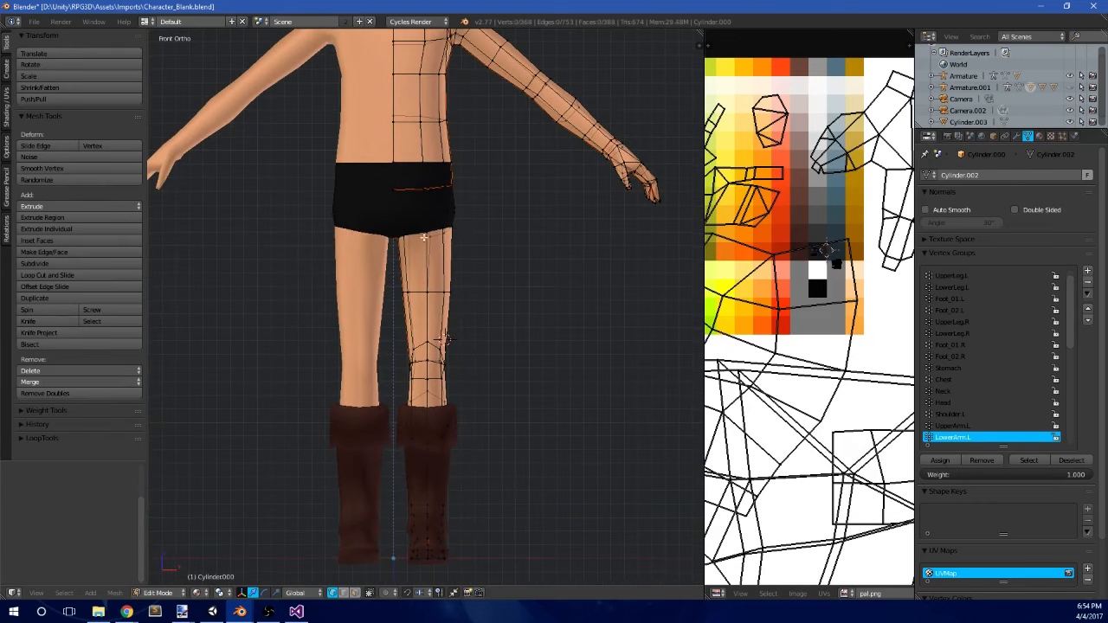
key(b)
drag(377, 256, 514, 158)
middle_drag(494, 188, 471, 226)
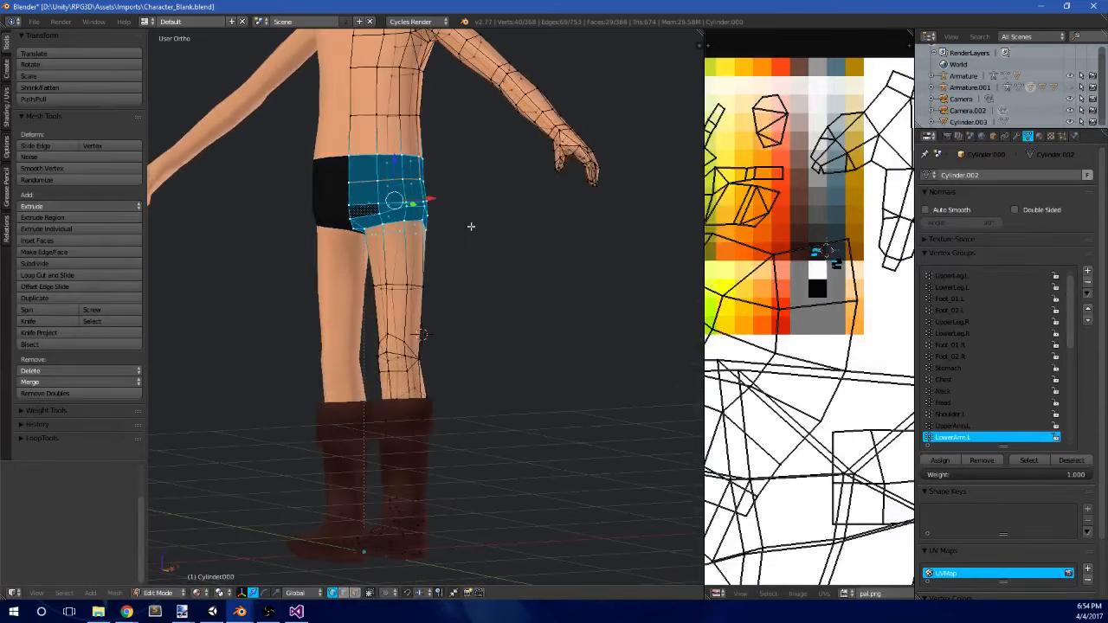
key(KP_1)
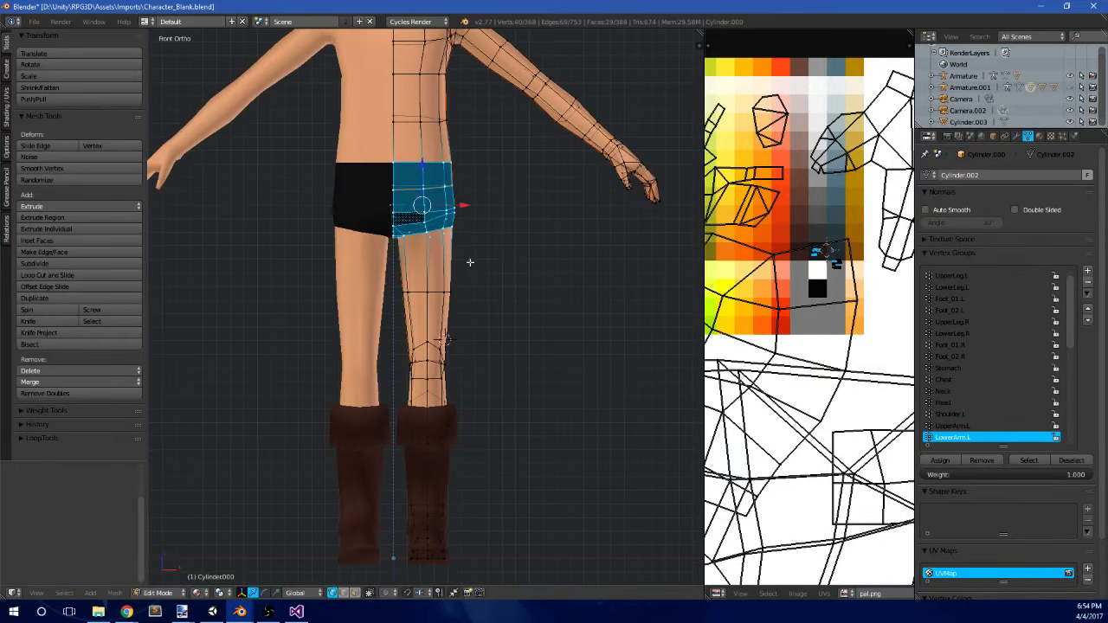
scroll(470, 262, up, 1)
drag(436, 459, 500, 417)
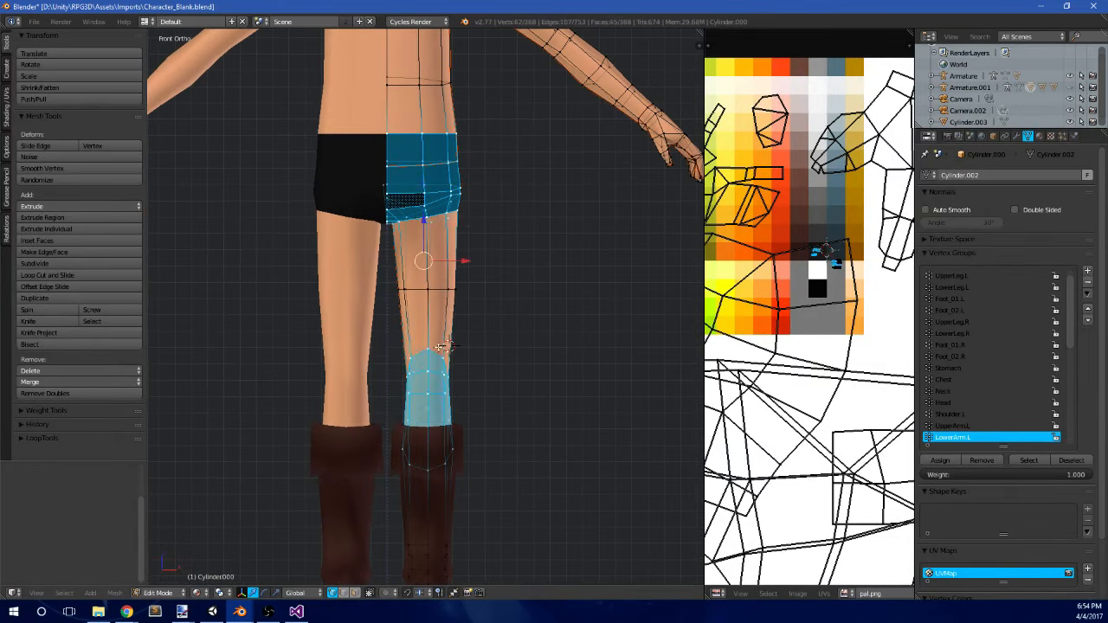
key(shift+d)
key(Escape)
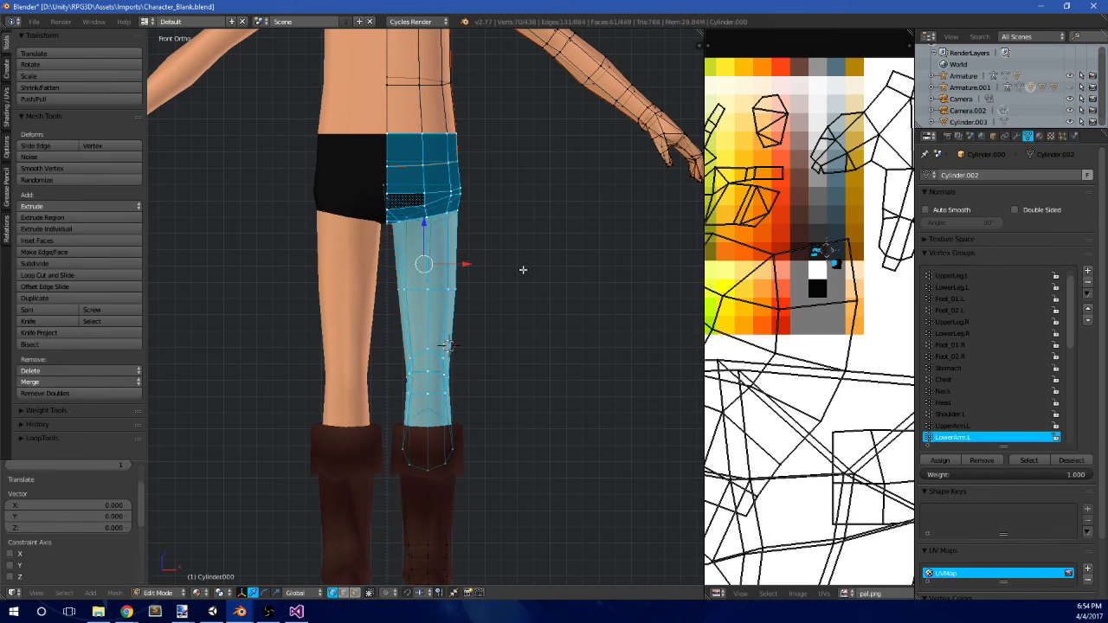
click(523, 270)
key(Tab)
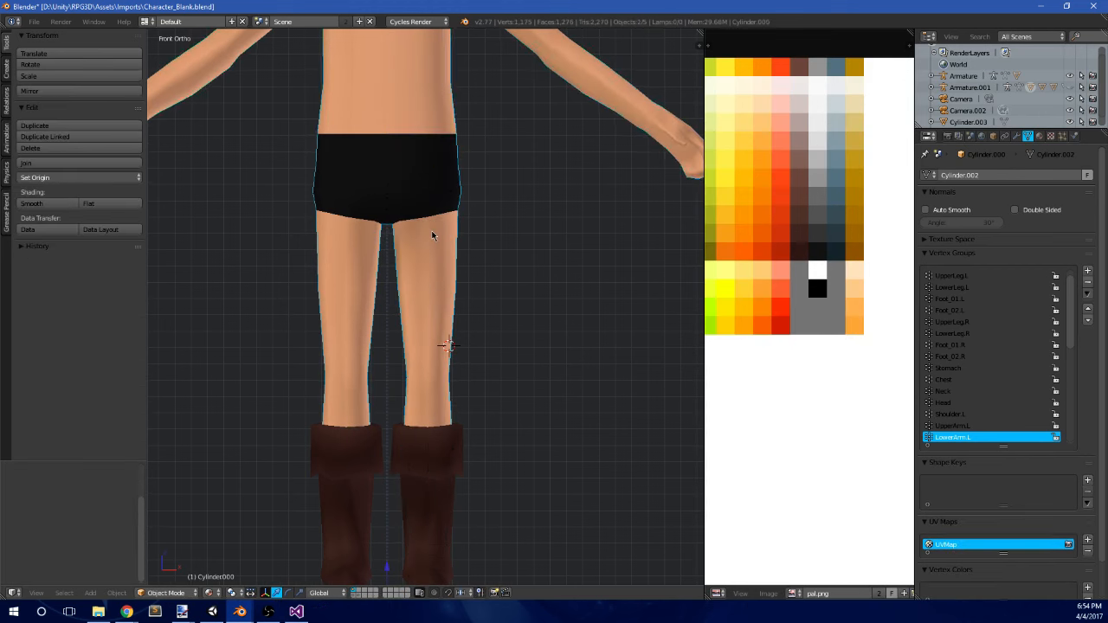
- Select the separated hip-and-leg mesh and show its material slots
right_click(433, 231)
key(Tab)
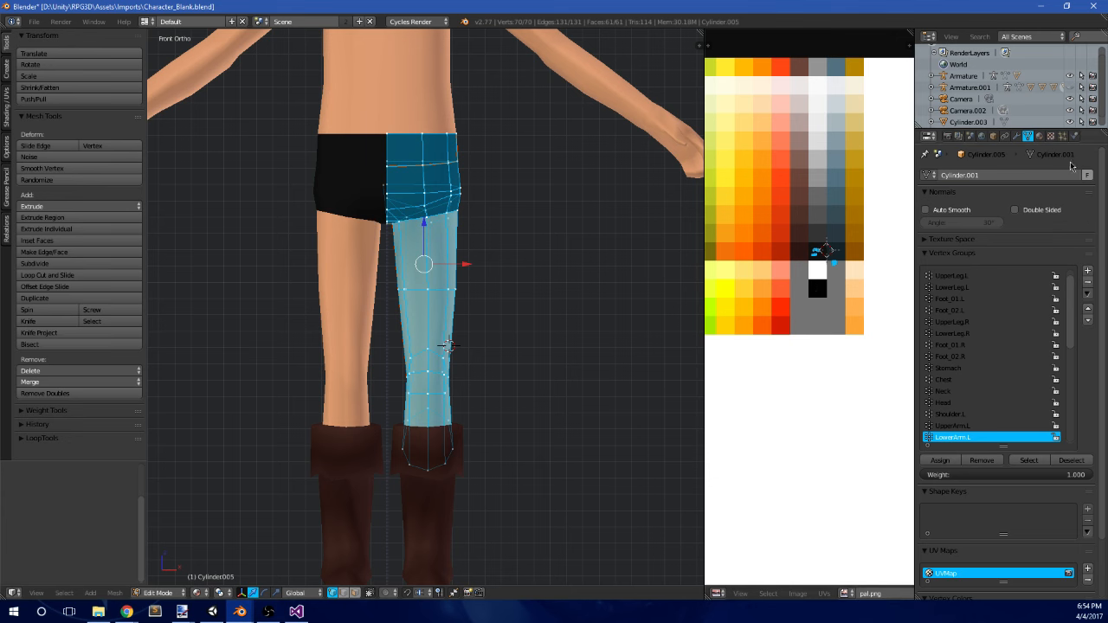
click(1039, 136)
key(Tab)
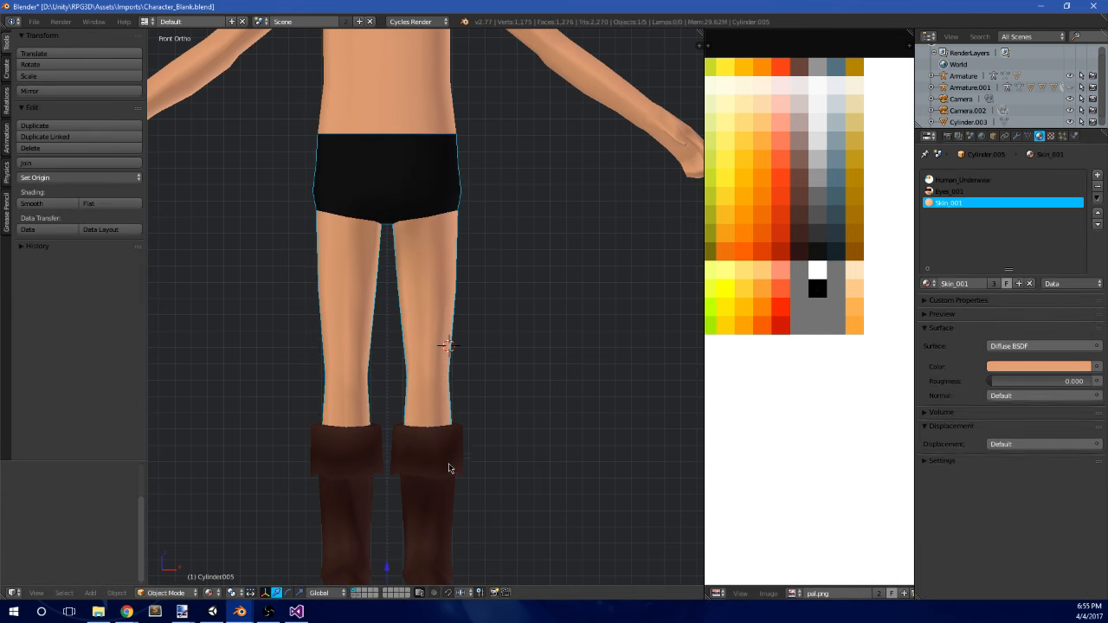
- Select the boot faces that use the Human_Underwear material and rename that material to Human
right_click(449, 468)
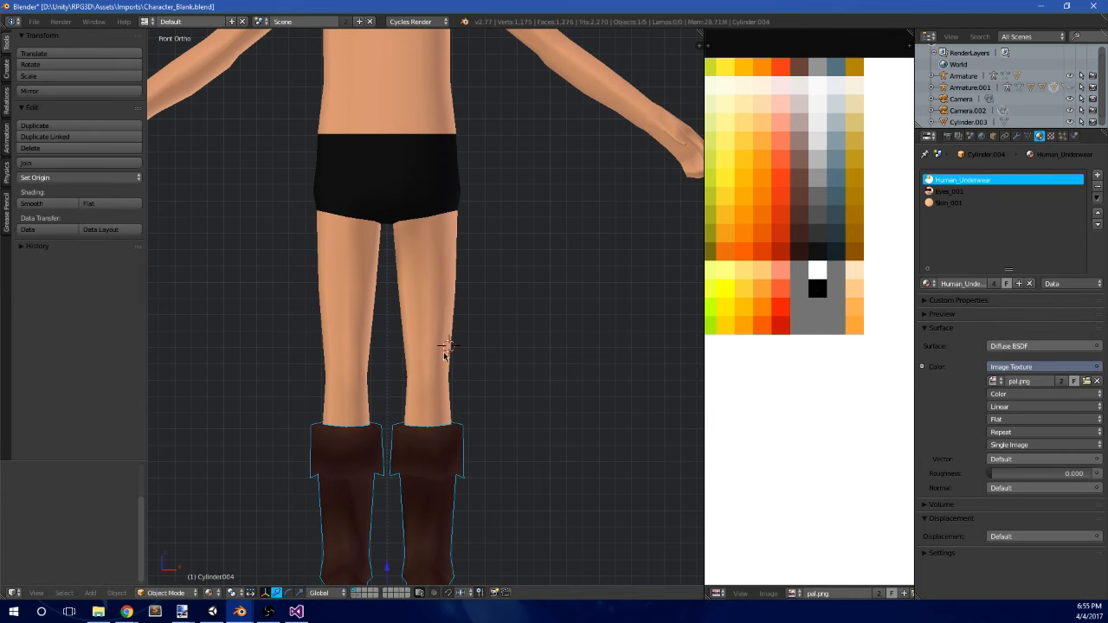
scroll(839, 336, down, 3)
key(Tab)
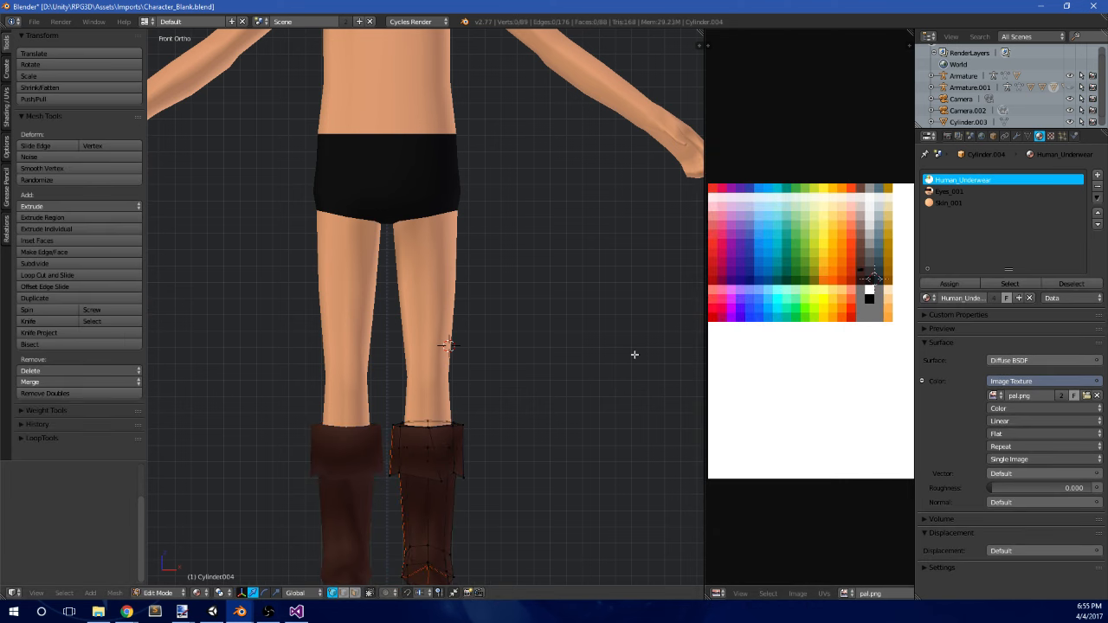
click(1009, 284)
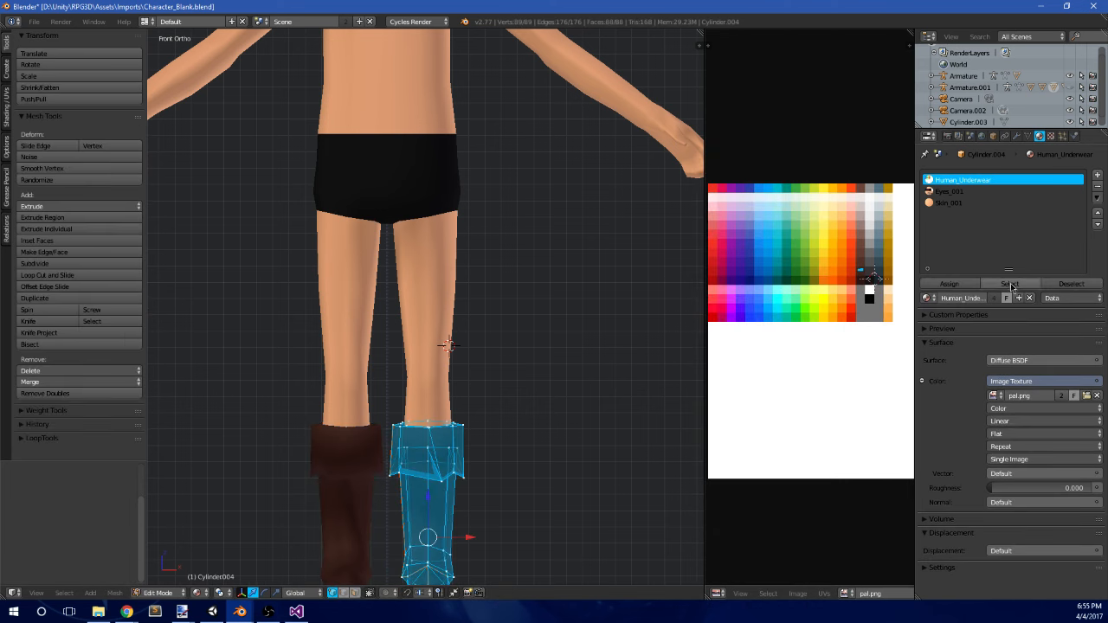
click(982, 193)
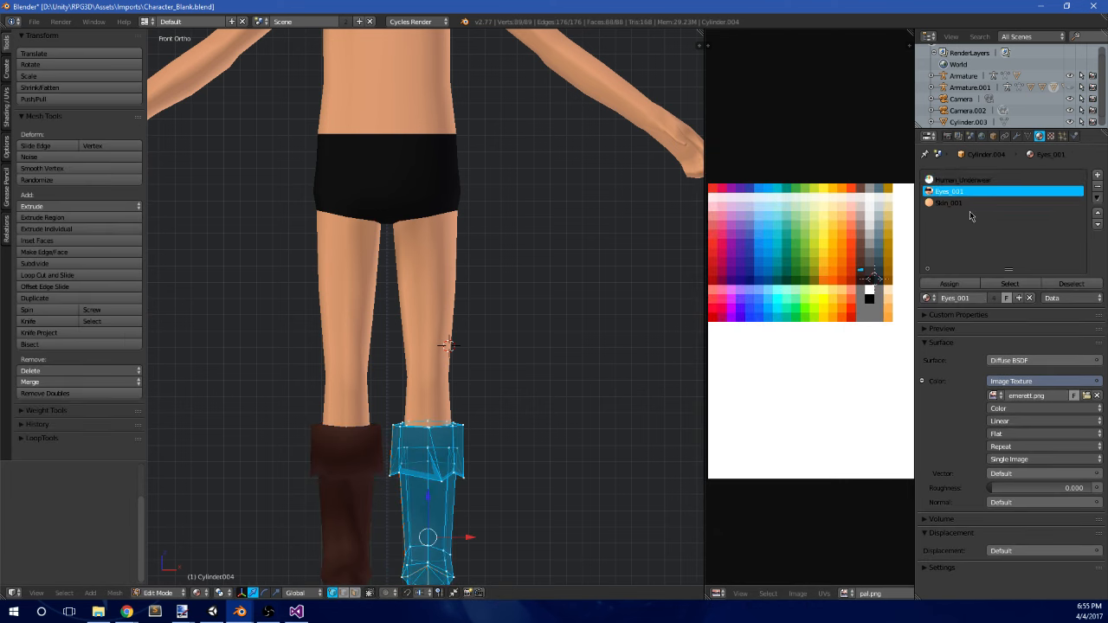
click(982, 180)
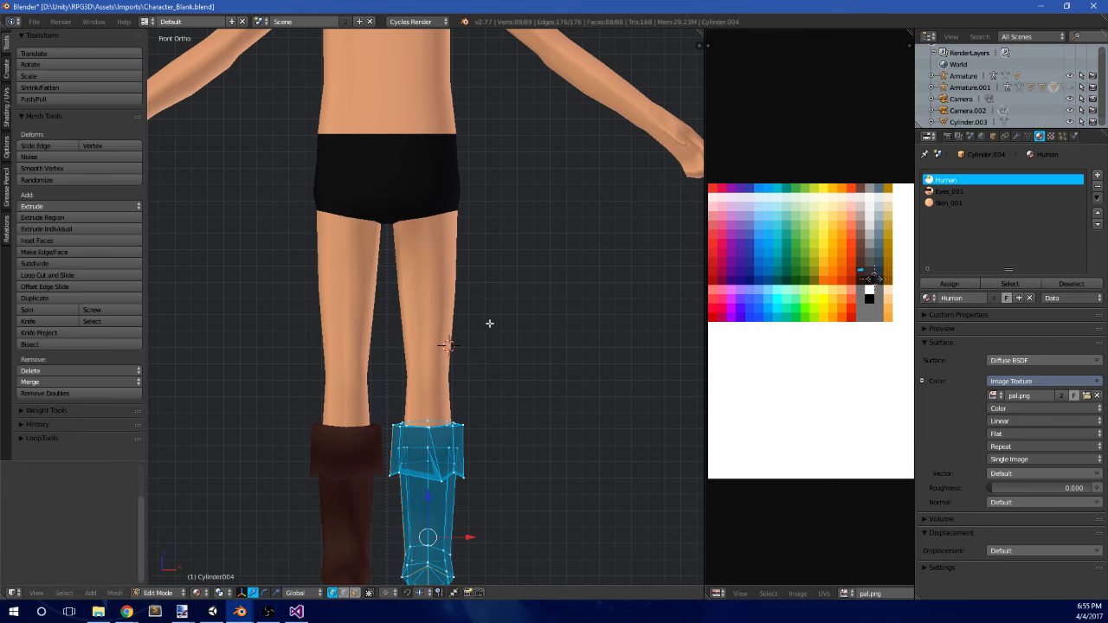
scroll(496, 346, up, 1)
shift+middle_drag(510, 398, 538, 387)
key(Tab)
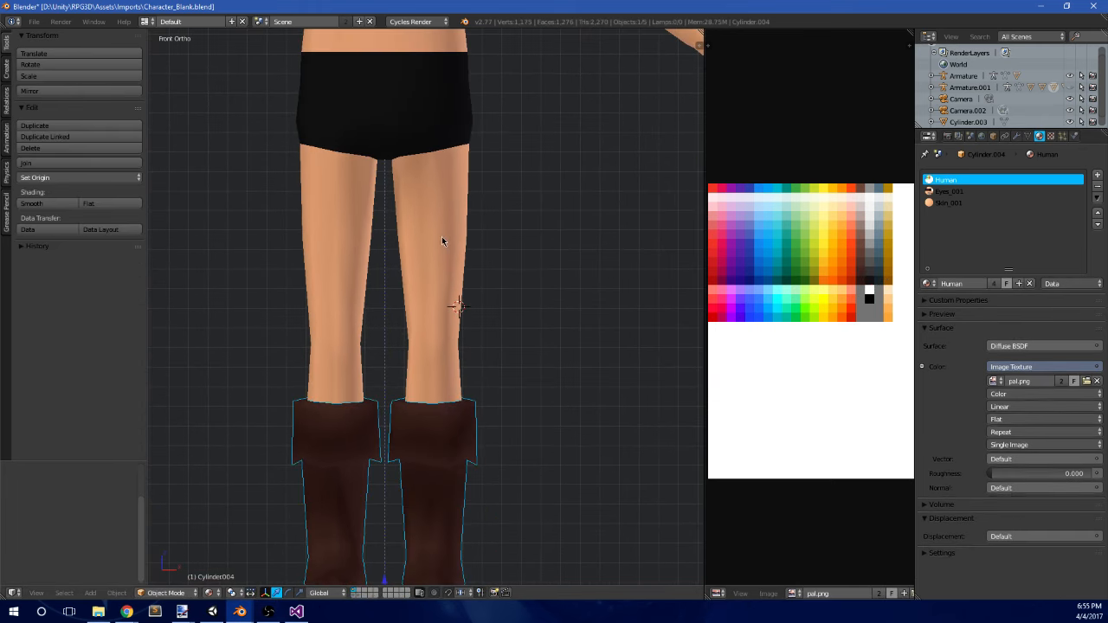
- Assign the Human material to all faces of the separated hip-and-leg mesh
right_click(442, 238)
key(Tab)
click(977, 180)
click(948, 284)
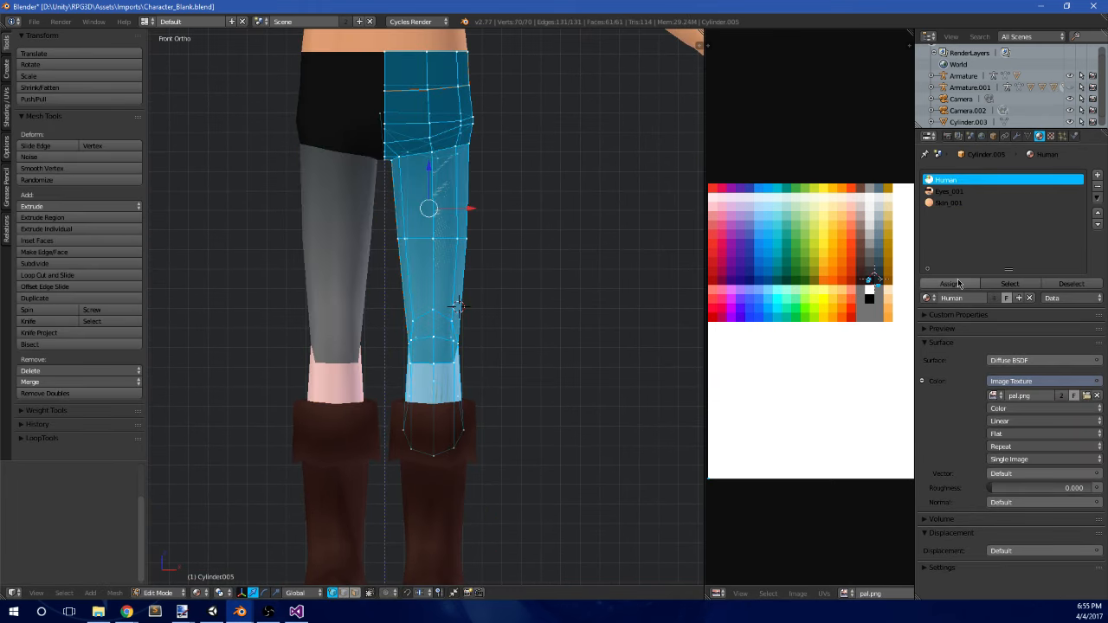
- Move the hip-and-leg mesh's UVs onto the brown shades of the pal.png palette
key(g)
click(834, 329)
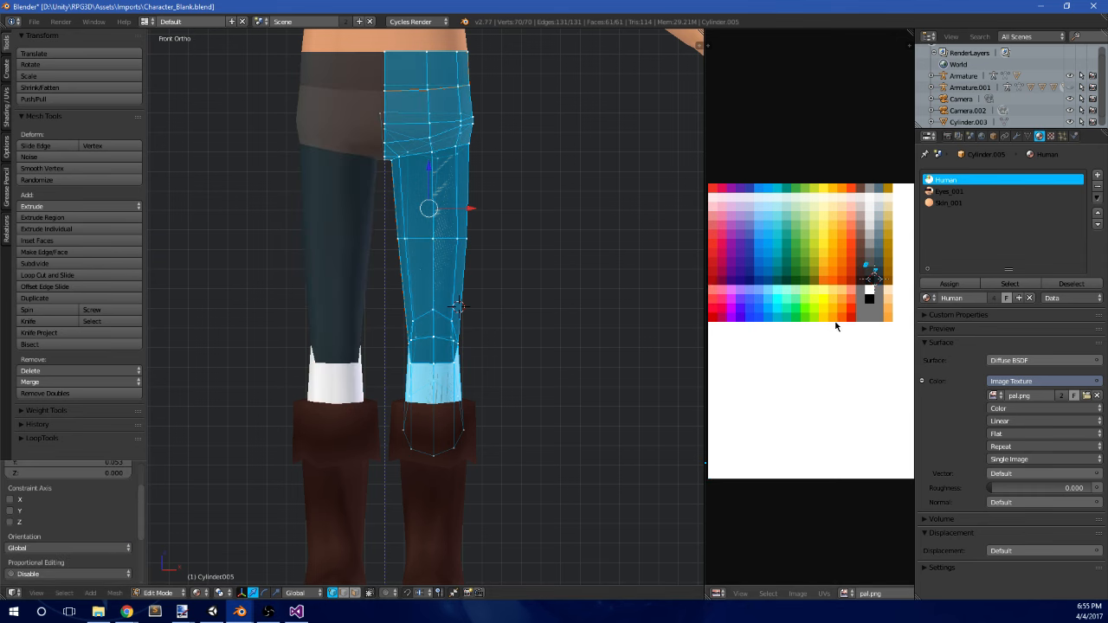
scroll(827, 326, up, 5)
key(g)
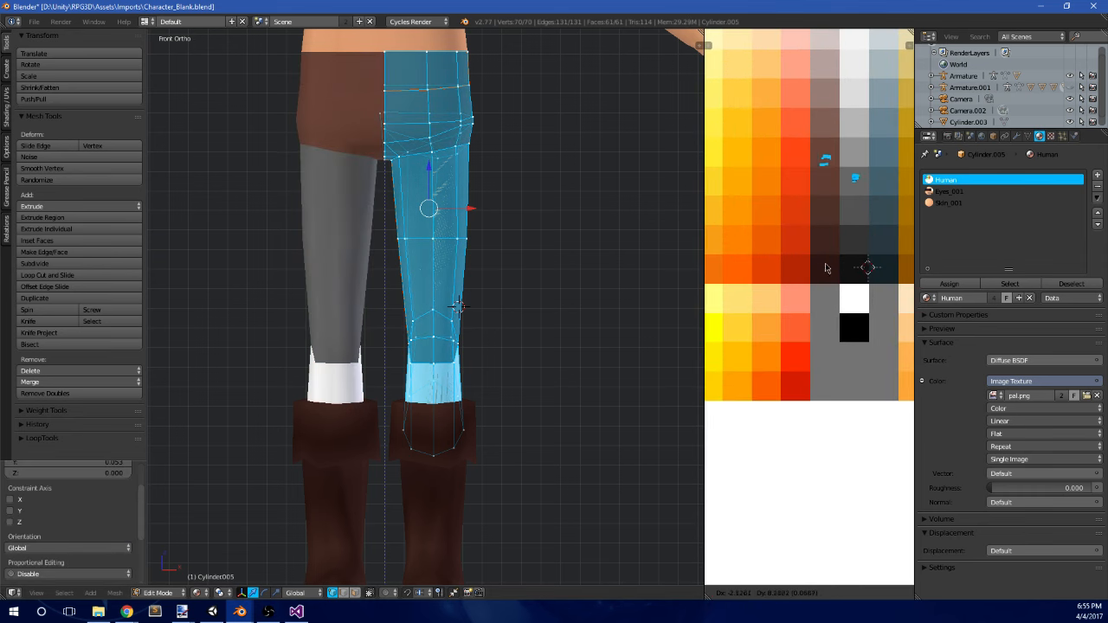
click(818, 241)
- Move the leg faces' UV island from the grey swatches onto the brown swatch used by the hip faces and select the grouped UVs
key(a)
key(b)
drag(844, 180, 870, 156)
key(g)
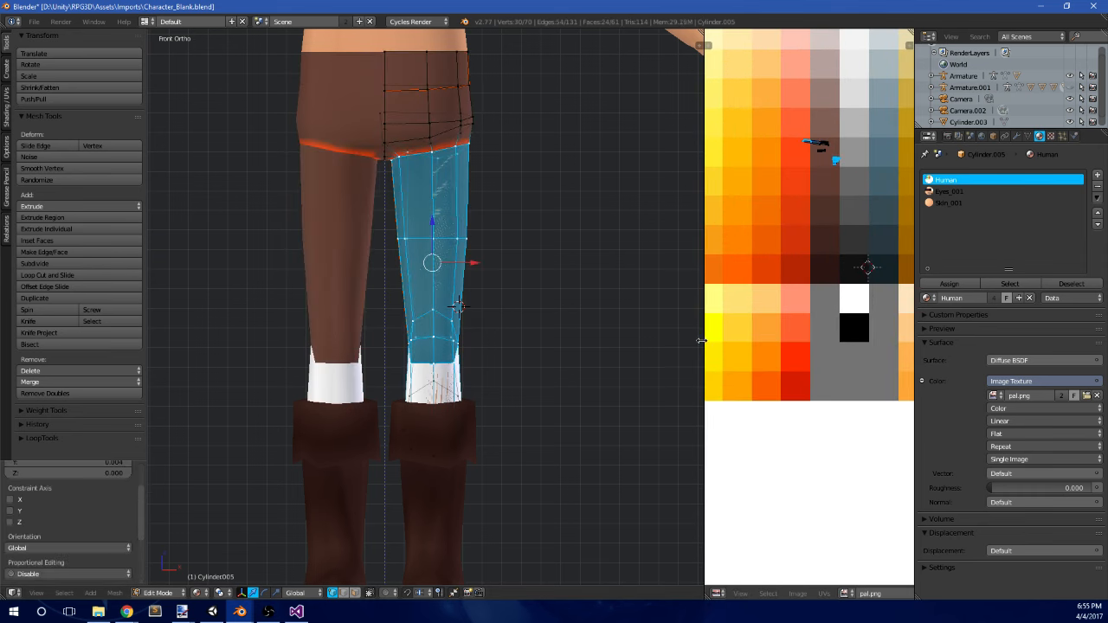
click(864, 155)
scroll(852, 163, up, 2)
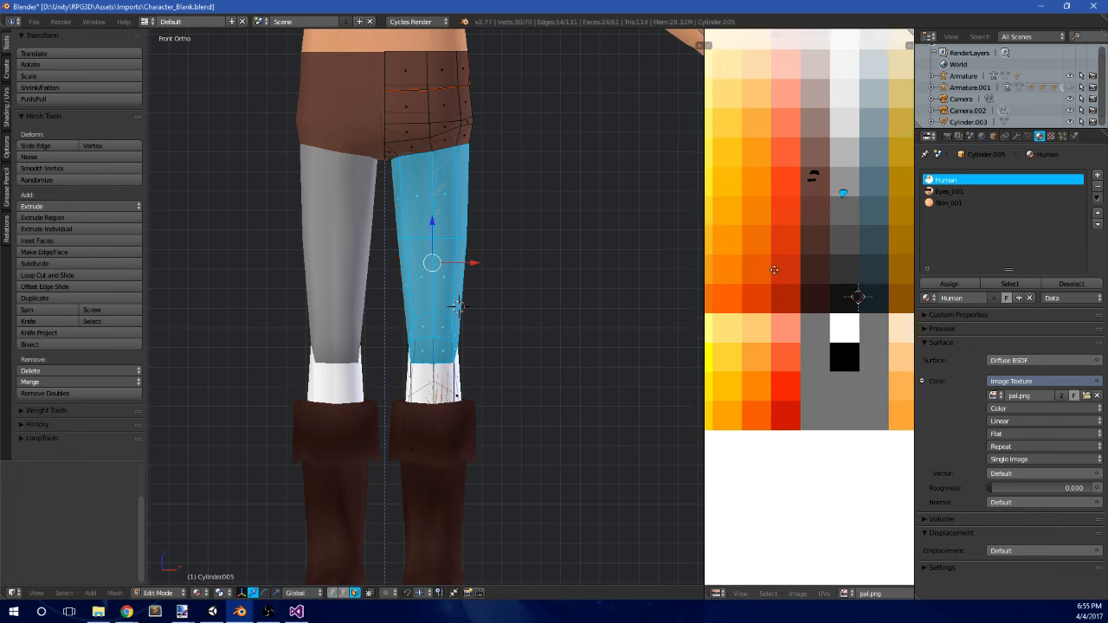
key(g)
click(803, 154)
key(a)
key(b)
drag(769, 189, 822, 127)
- Inspect the trousers from the side and select the lower shin faces to locate their UVs
key(Tab)
scroll(513, 272, down, 2)
middle_drag(513, 272, 379, 305)
key(Tab)
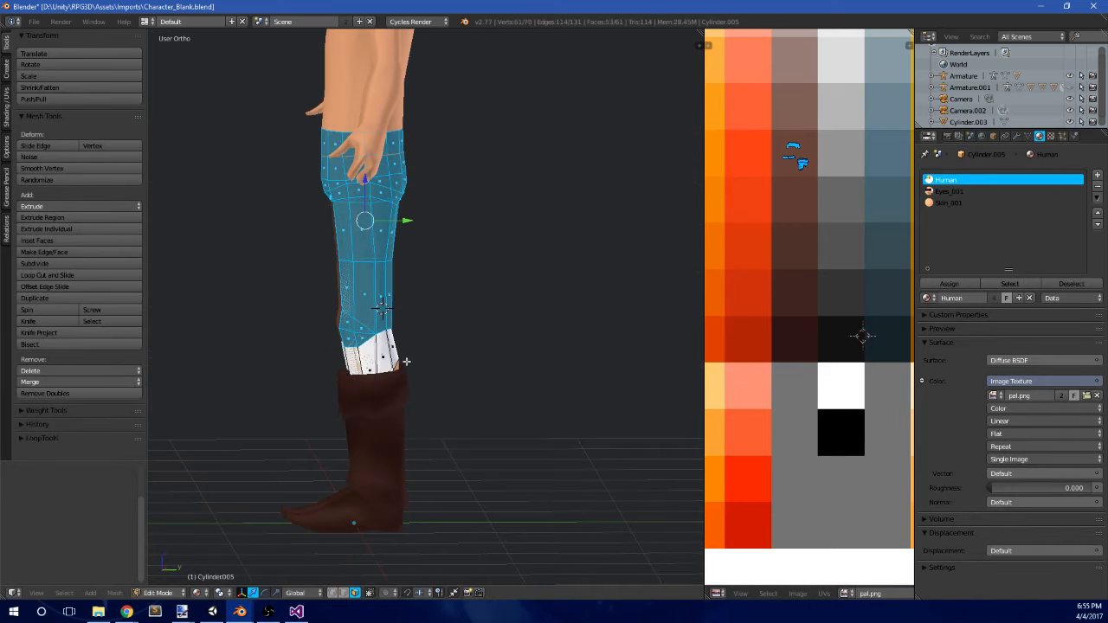
key(a)
middle_drag(408, 354, 470, 352)
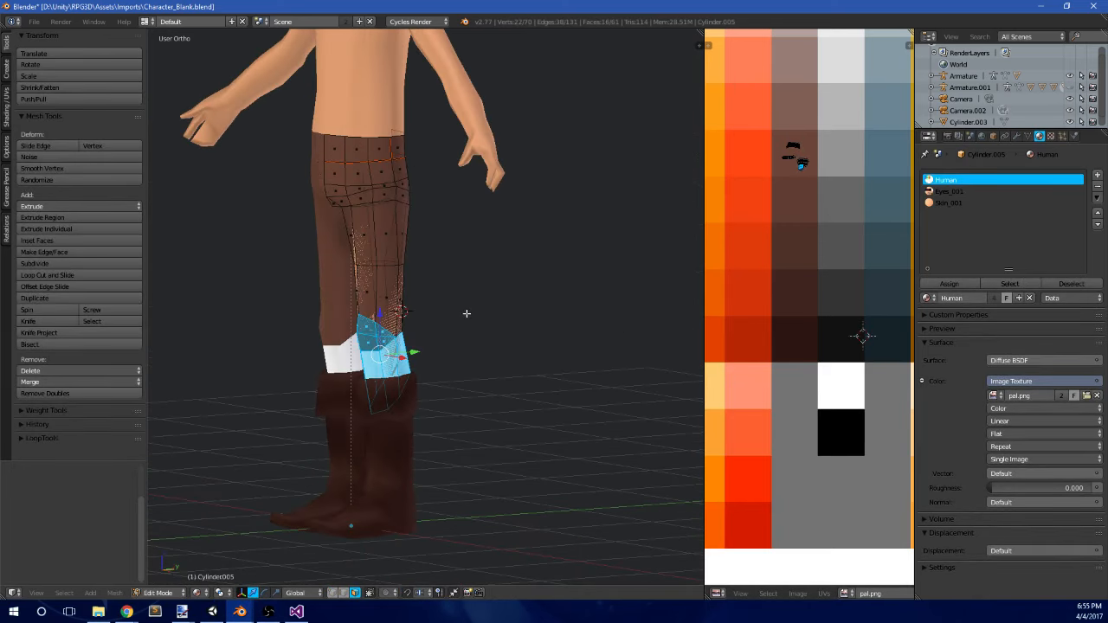
middle_drag(467, 313, 441, 341)
scroll(833, 259, down, 5)
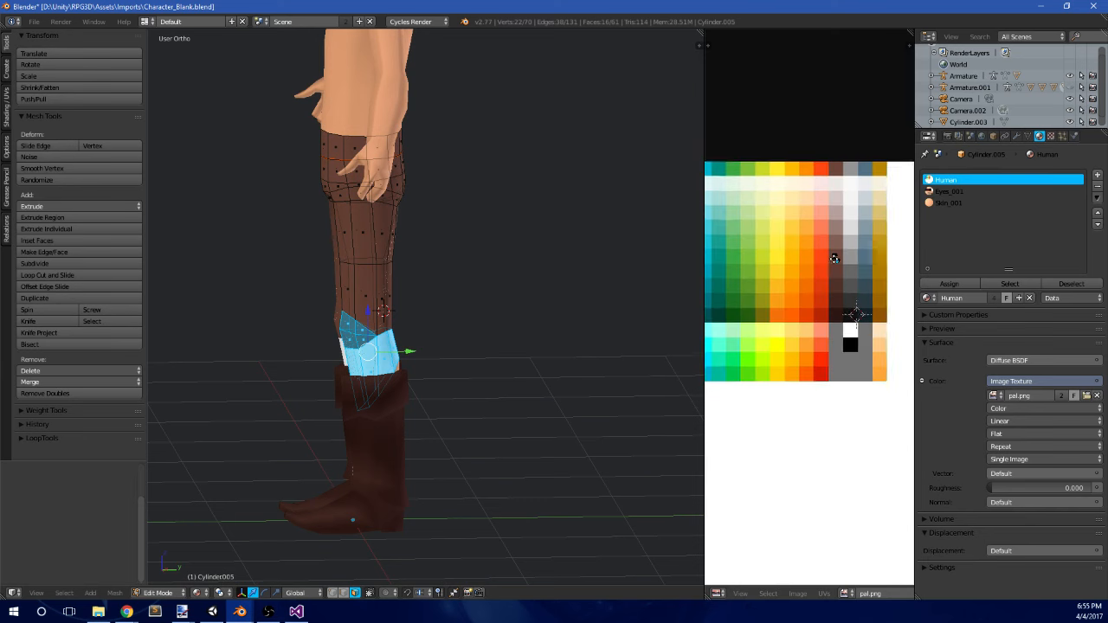
- Unwrap the entire trousers mesh again and place the UVs on the white area beside the colour palette
middle_drag(833, 259, 840, 262)
key(a)
key(a)
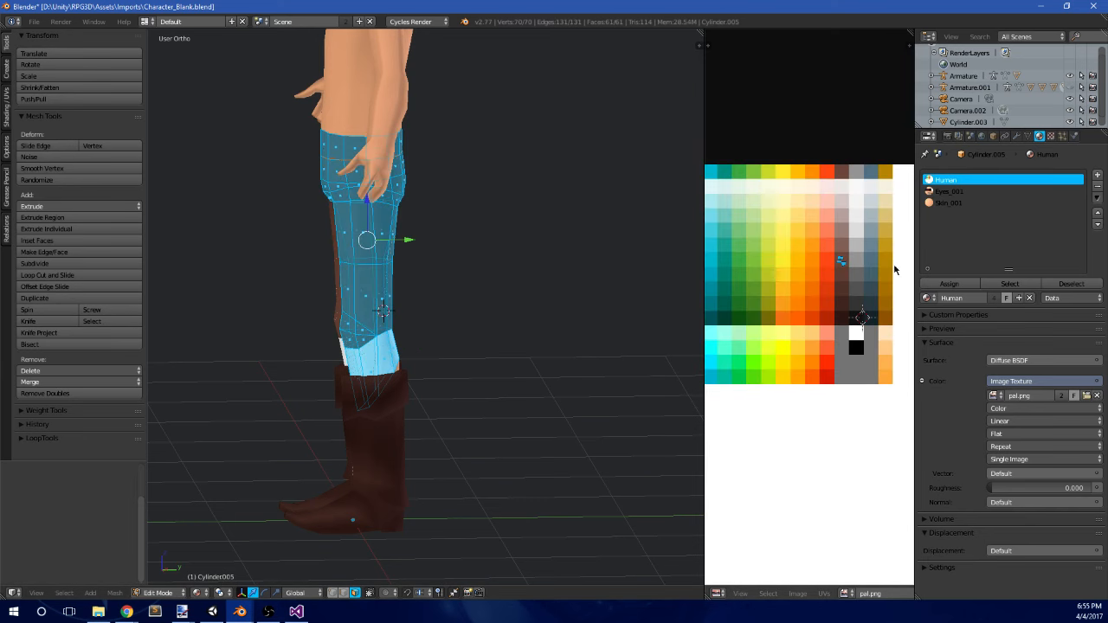
key(u)
click(389, 271)
scroll(810, 307, down, 2)
key(g)
click(840, 291)
- Move the lower shin faces' stray UV island next to the other trouser UVs and clear the selection
key(a)
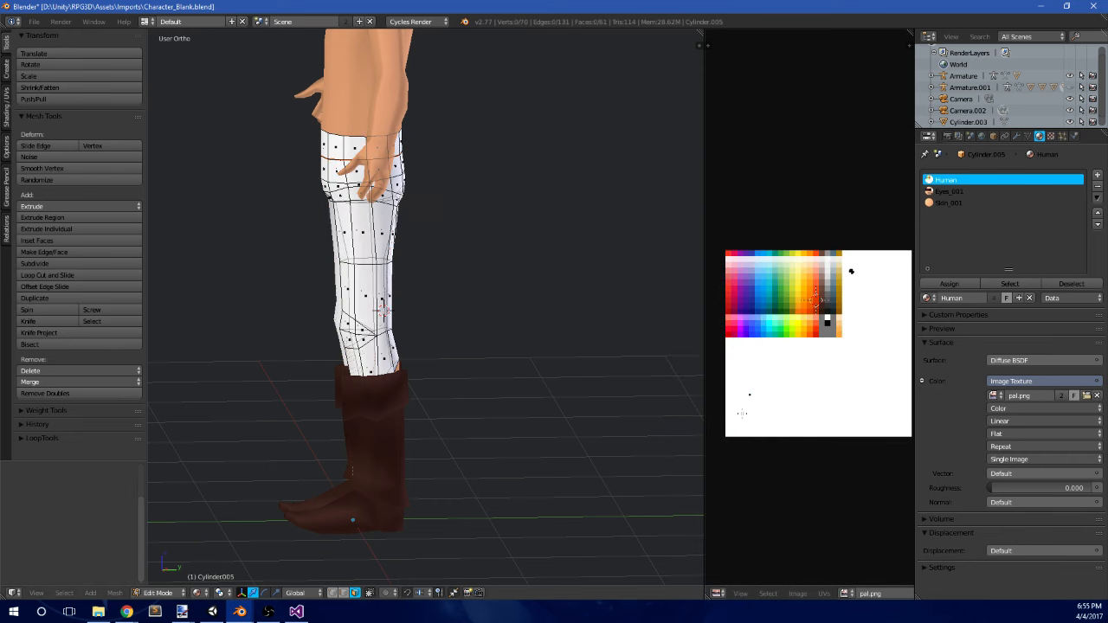
click(884, 254)
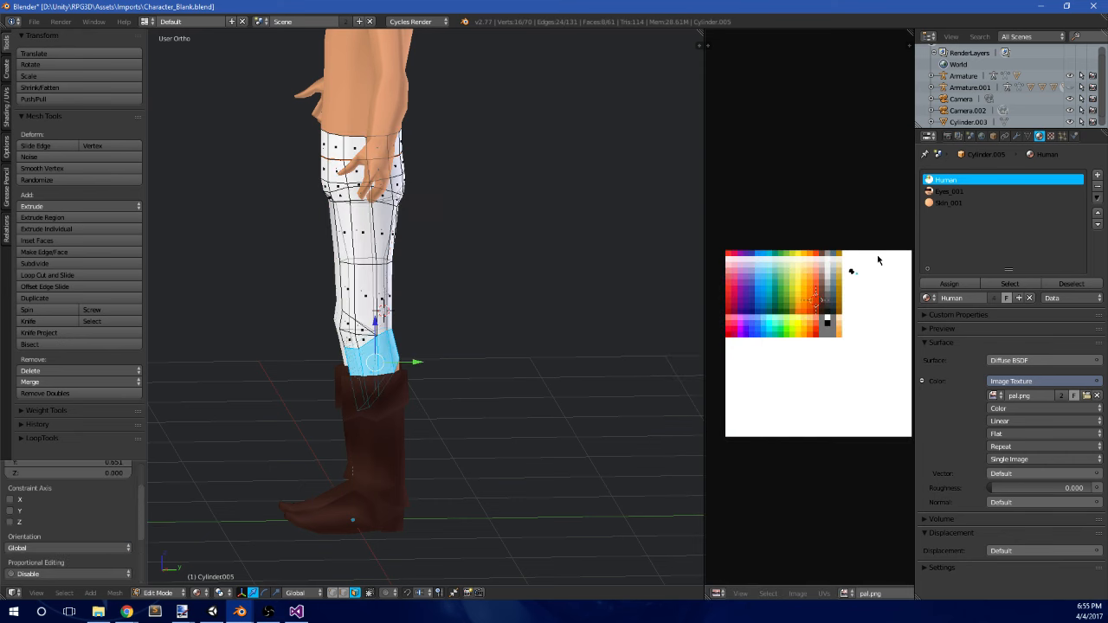
scroll(848, 259, up, 5)
key(a)
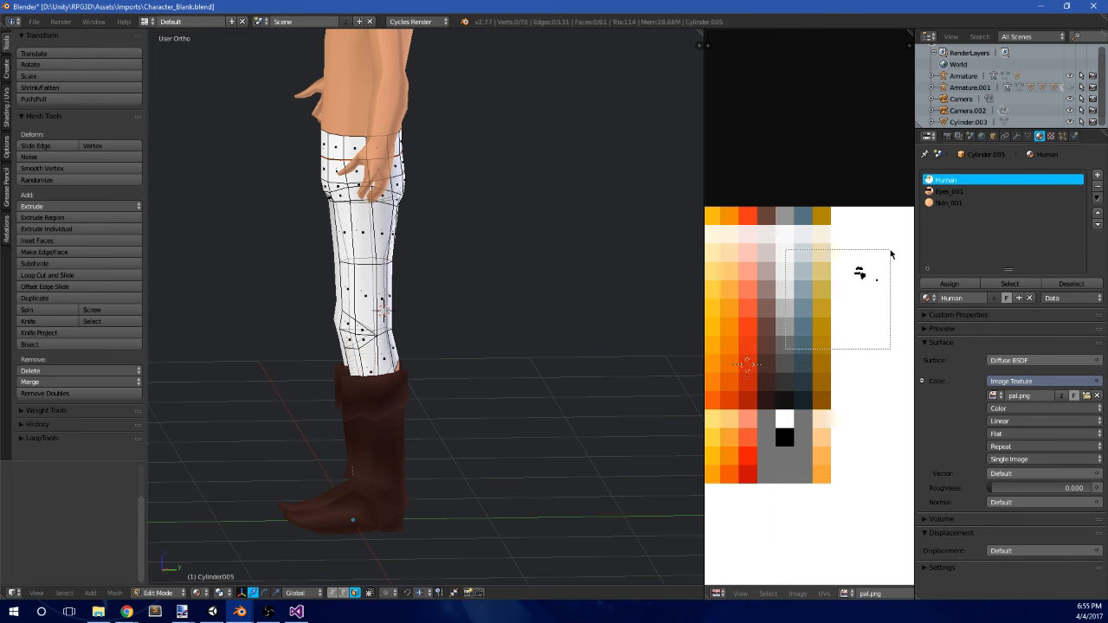
- Move the trousers' UVs onto the brown palette swatch and bring the stray lower shin island onto the same swatch
drag(891, 254, 889, 256)
scroll(851, 292, up, 1)
key(g)
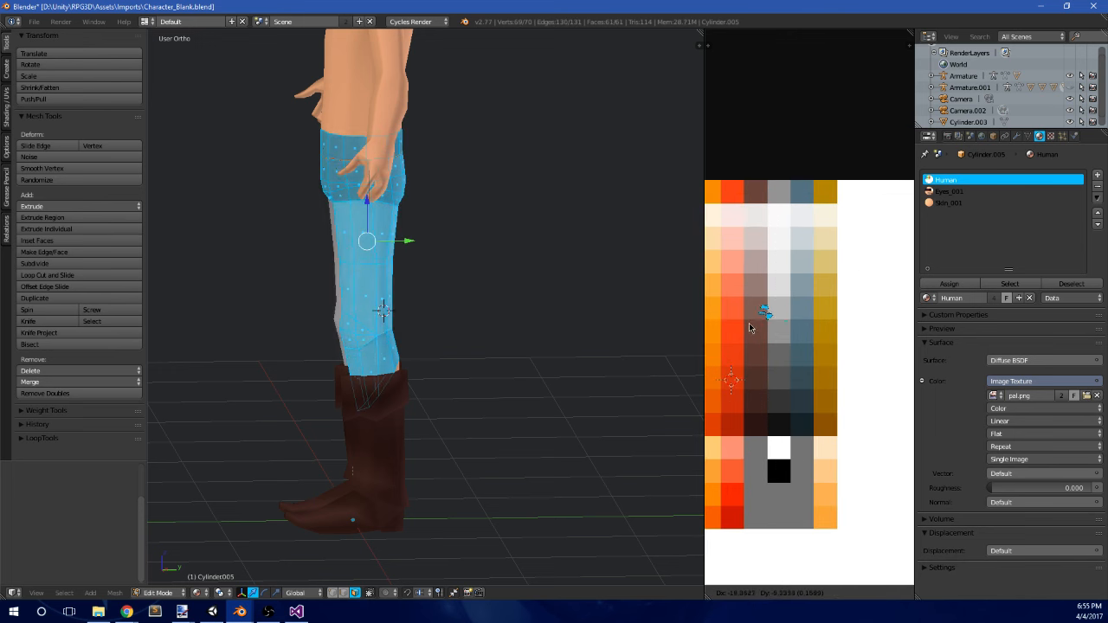
click(765, 305)
middle_drag(764, 305, 789, 317)
scroll(788, 317, up, 4)
key(a)
key(b)
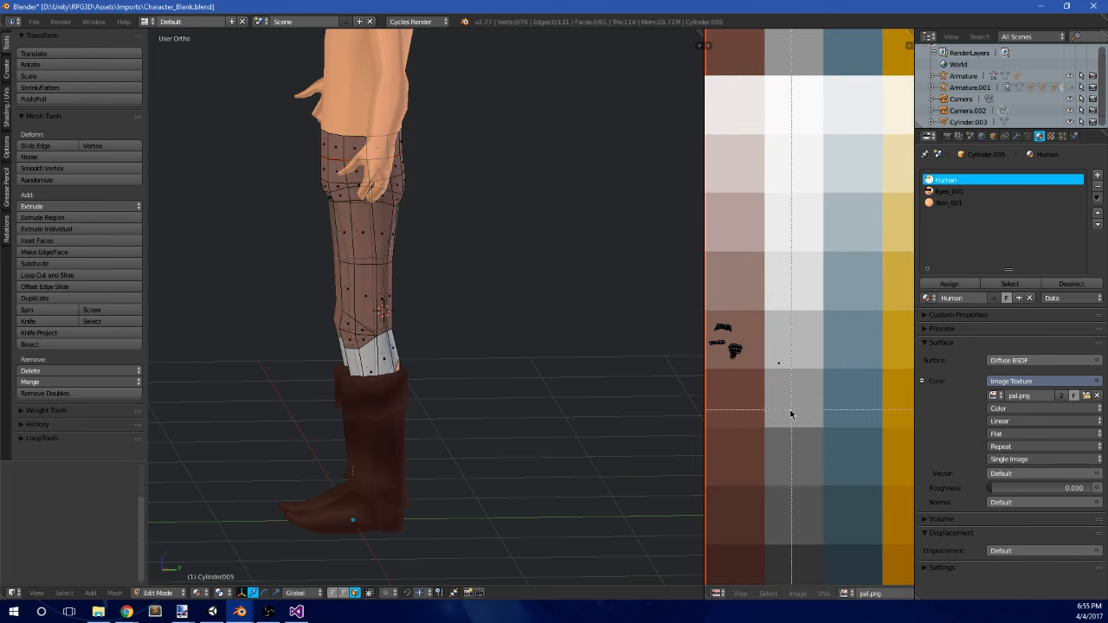
click(776, 323)
- Inspect the trousers' lower ends above the boots from the side and front, and delete the trousers object
key(Tab)
scroll(459, 314, down, 4)
middle_drag(460, 314, 506, 259)
key(KP_3)
scroll(430, 358, up, 7)
key(Tab)
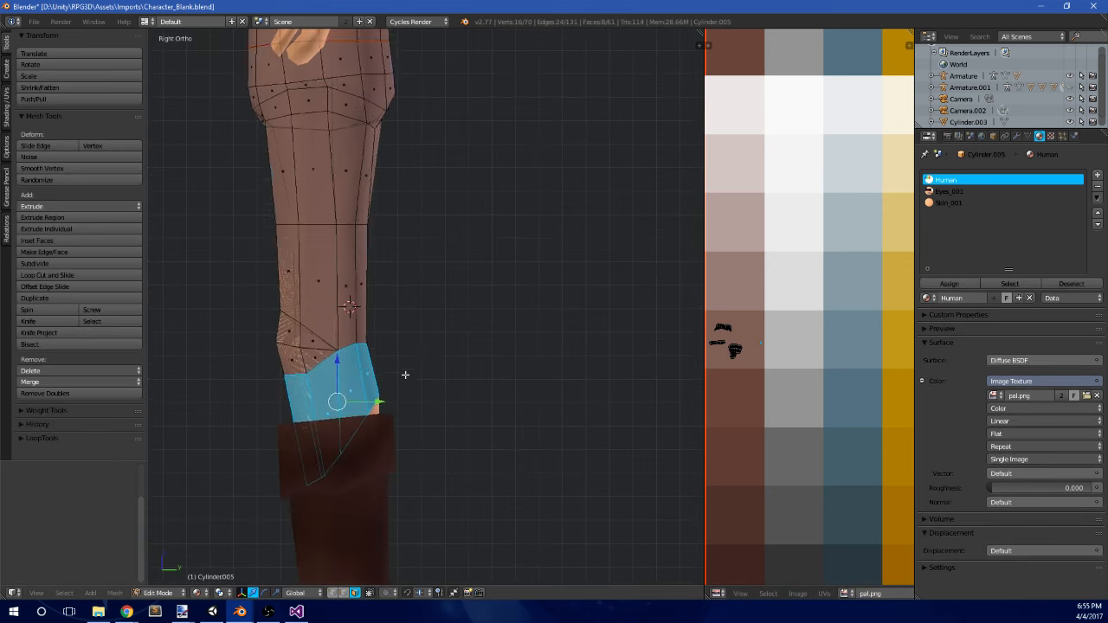
shift+middle_drag(355, 440, 524, 284)
scroll(394, 364, down, 2)
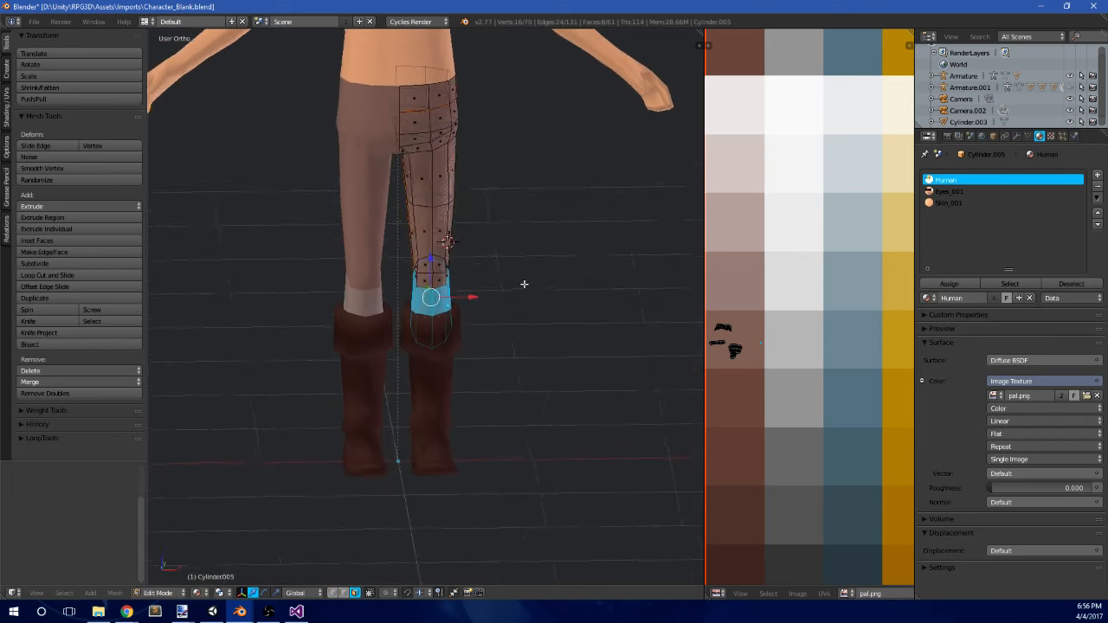
key(Tab)
key(Delete)
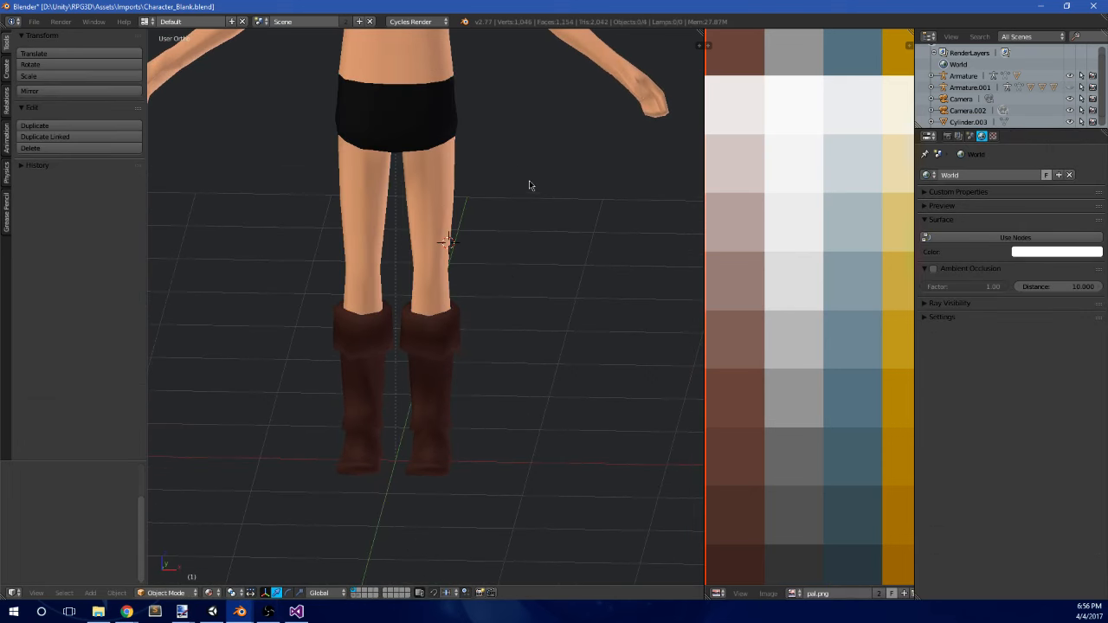
- Delete the boots object so the character's bare legs and feet are exposed
right_click(460, 200)
scroll(500, 210, down, 4)
key(Tab)
key(KP_1)
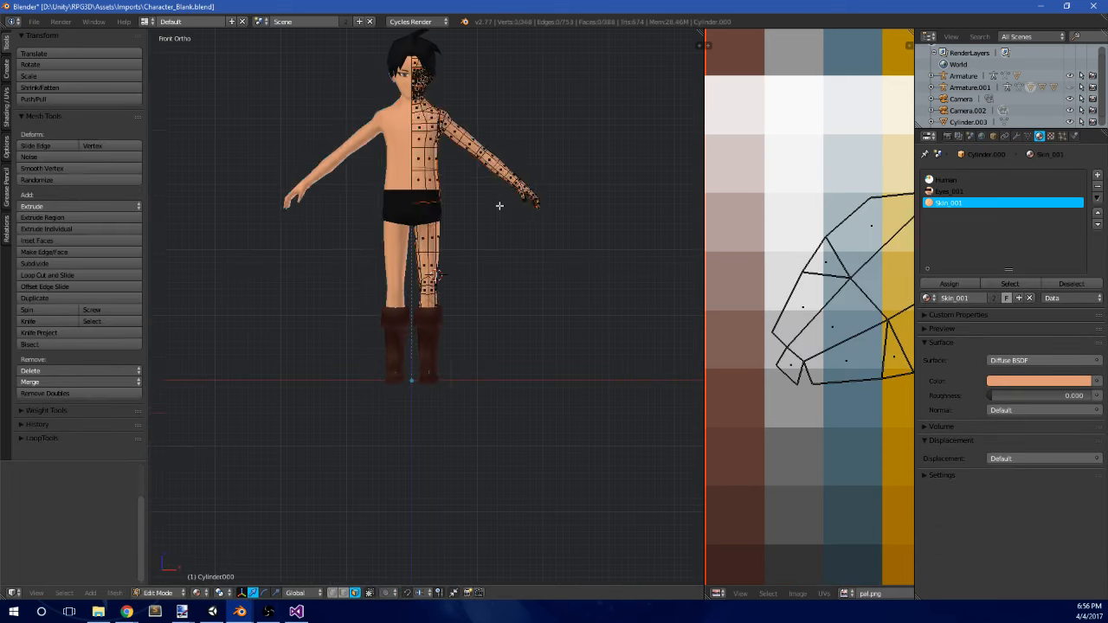
scroll(458, 239, up, 5)
key(l)
key(Tab)
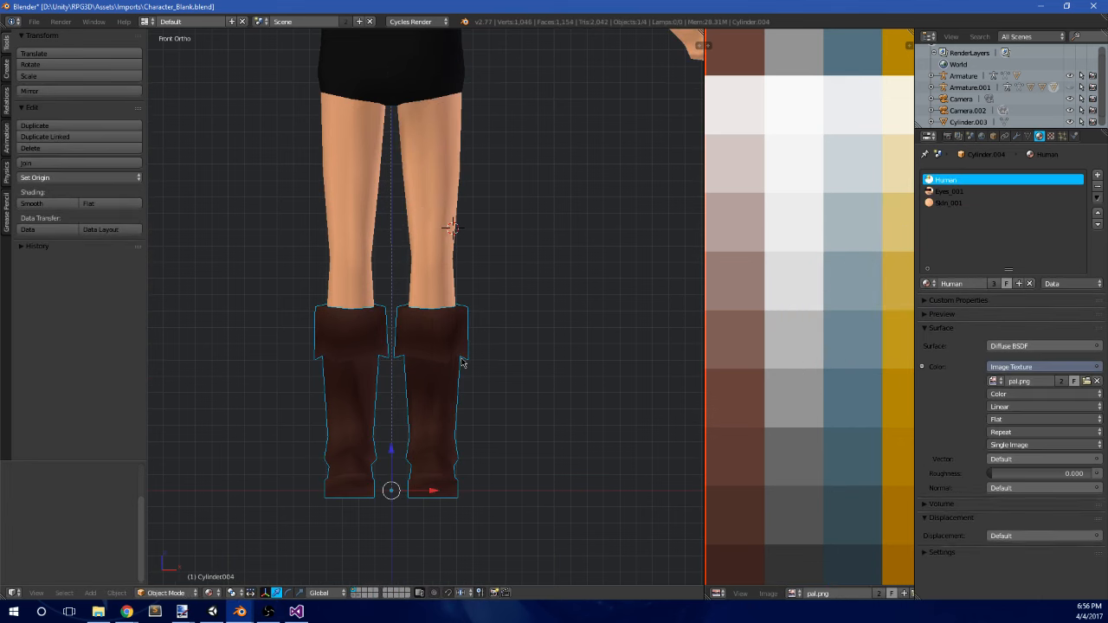
key(Delete)
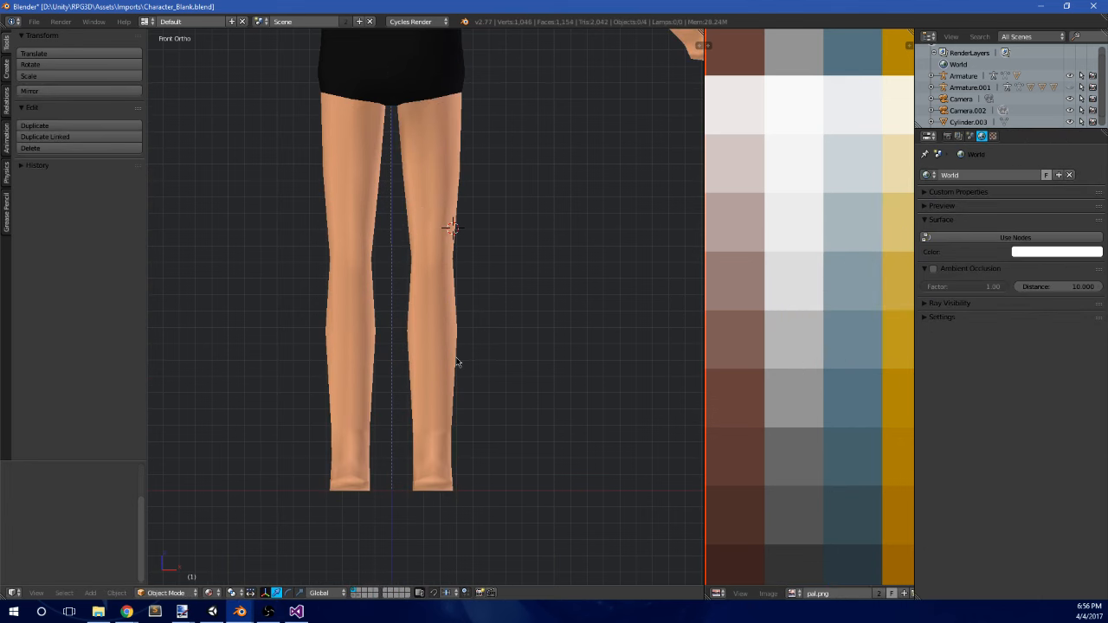
- Select the body's hip and leg faces from the waist down to just above the ankle
right_click(441, 336)
key(Tab)
scroll(424, 285, down, 3)
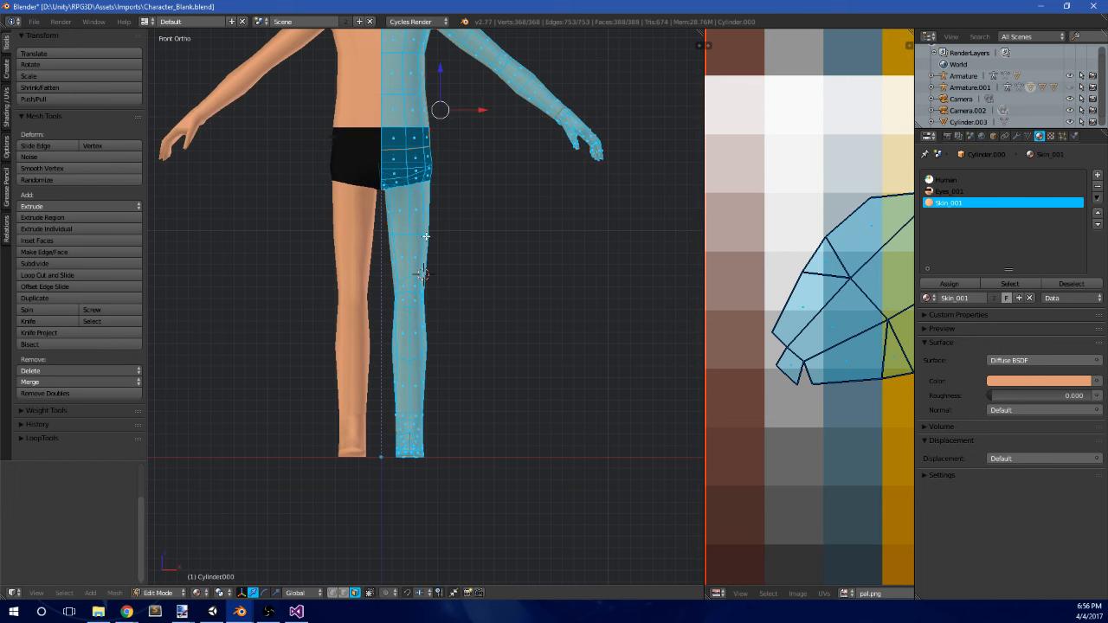
key(a)
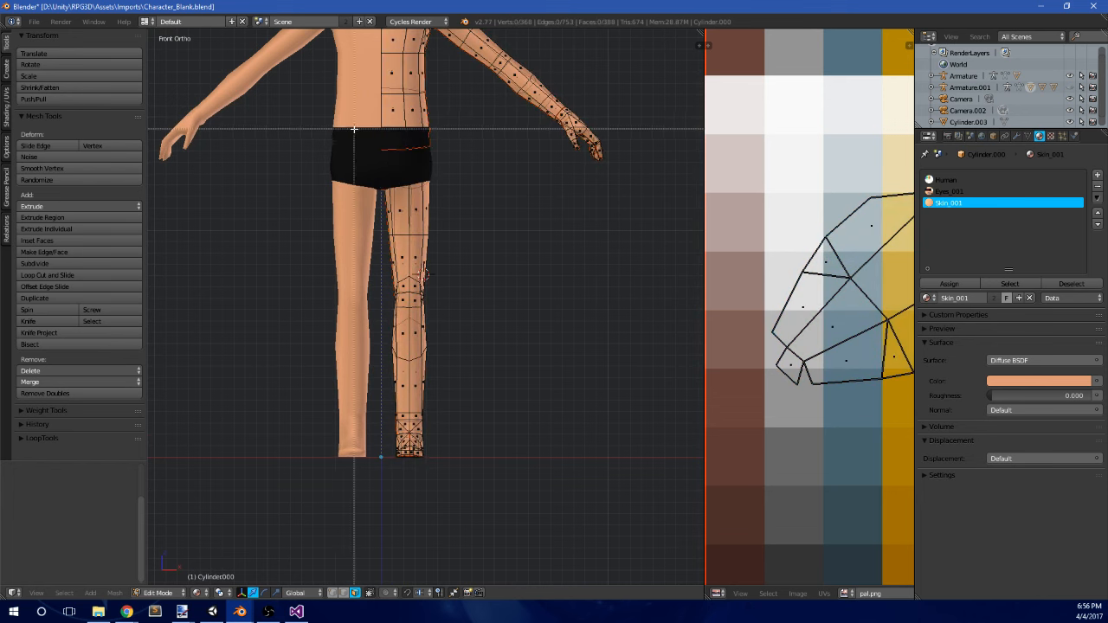
drag(426, 173, 457, 419)
middle_drag(498, 329, 371, 336)
key(KP_3)
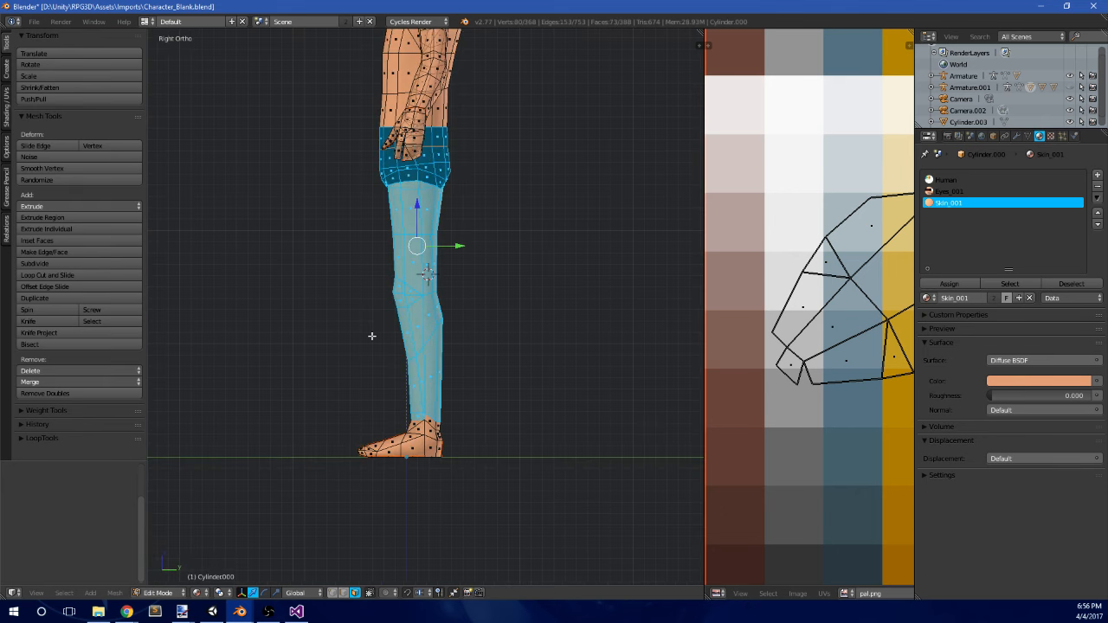
- Add the missed faces around the back and sides of the ankle to the leg selection
scroll(407, 333, up, 7)
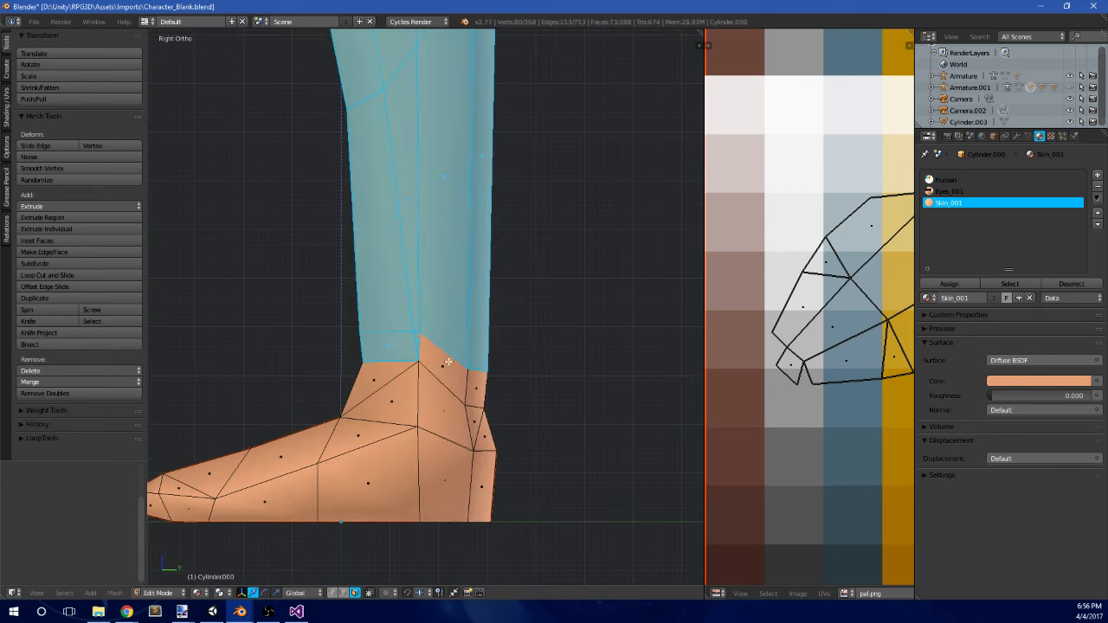
middle_drag(471, 382, 425, 344)
key(ctrl+shift+z)
key(ctrl+z)
scroll(425, 345, down, 5)
shift+middle_drag(507, 286, 530, 357)
middle_drag(530, 357, 435, 302)
scroll(435, 302, up, 3)
shift+middle_drag(425, 352, 570, 363)
key(KP_1)
scroll(521, 382, up, 3)
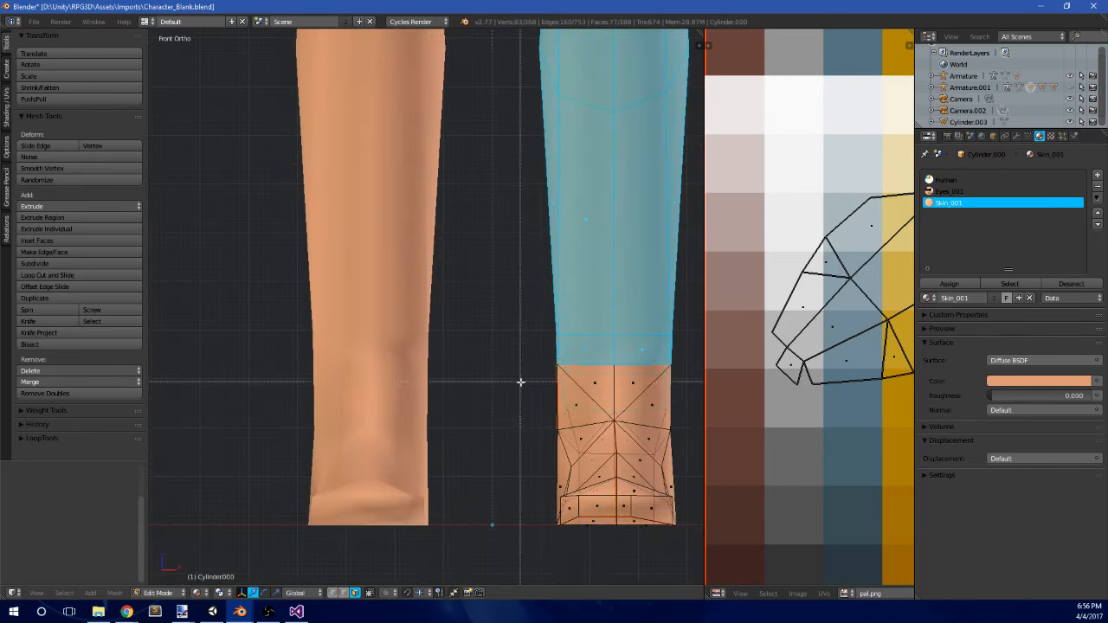
- Extend the leg selection over the front and sides of the ankle down to the top of the foot
drag(603, 391, 608, 384)
shift+middle_drag(625, 368, 452, 372)
key(b)
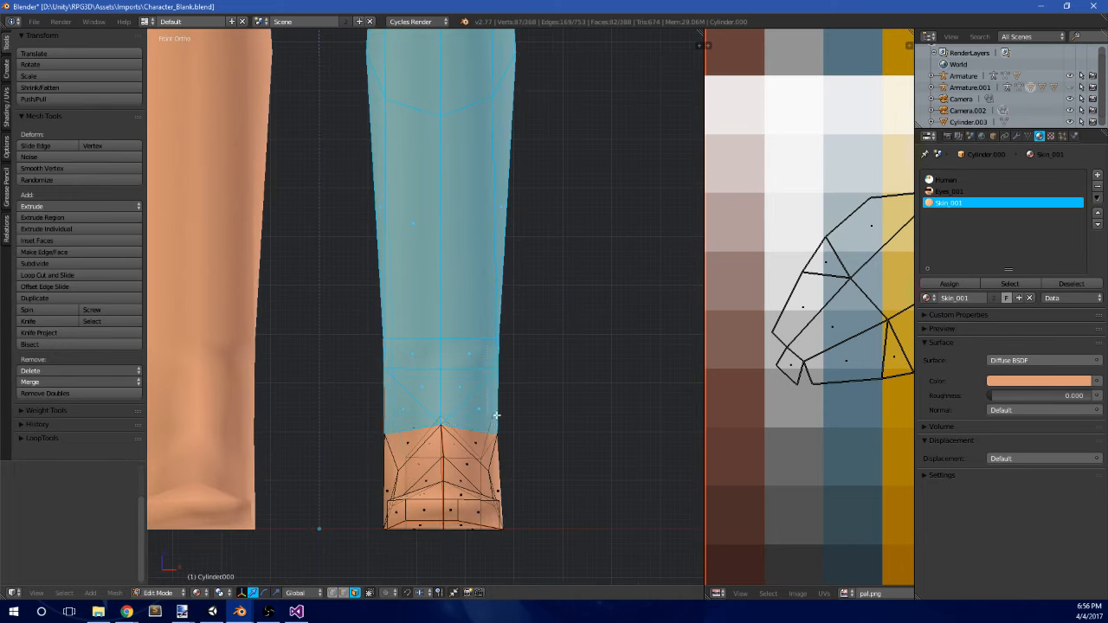
middle_drag(536, 386, 430, 468)
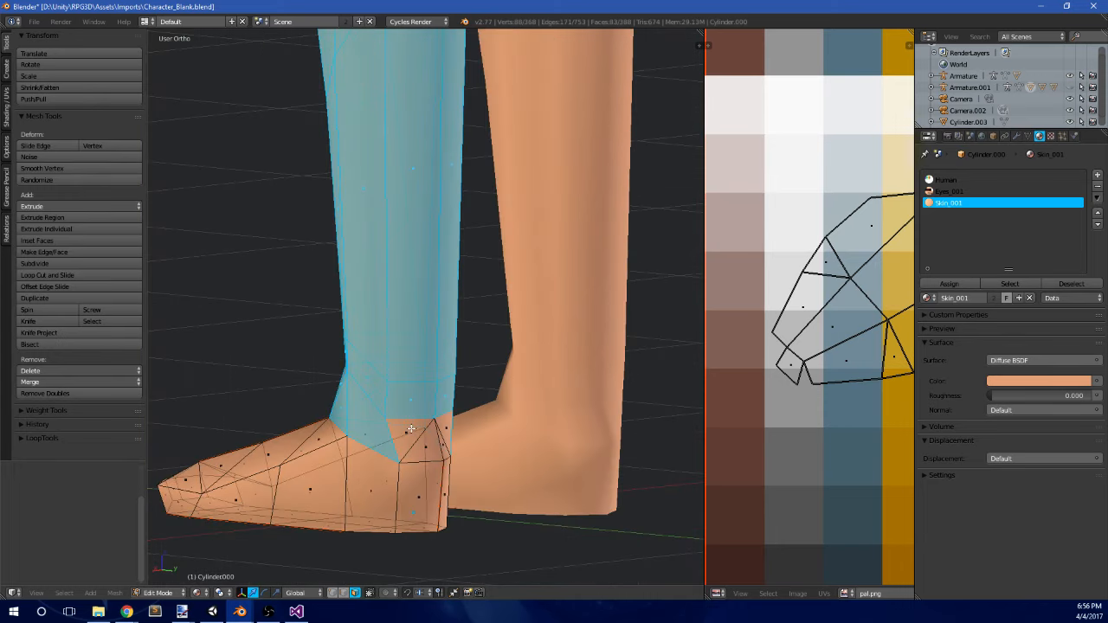
middle_drag(524, 421, 507, 282)
scroll(398, 378, down, 1)
scroll(390, 337, down, 4)
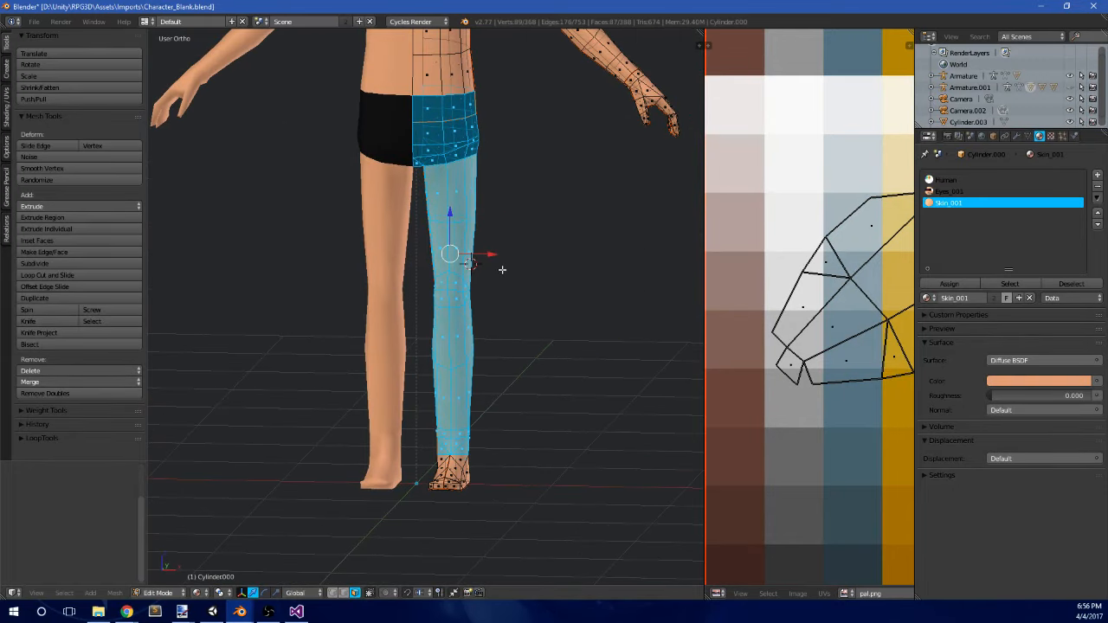
- Duplicate the selected hip and leg faces in place and separate the copy into its own object
key(shift+d)
key(Escape)
click(502, 270)
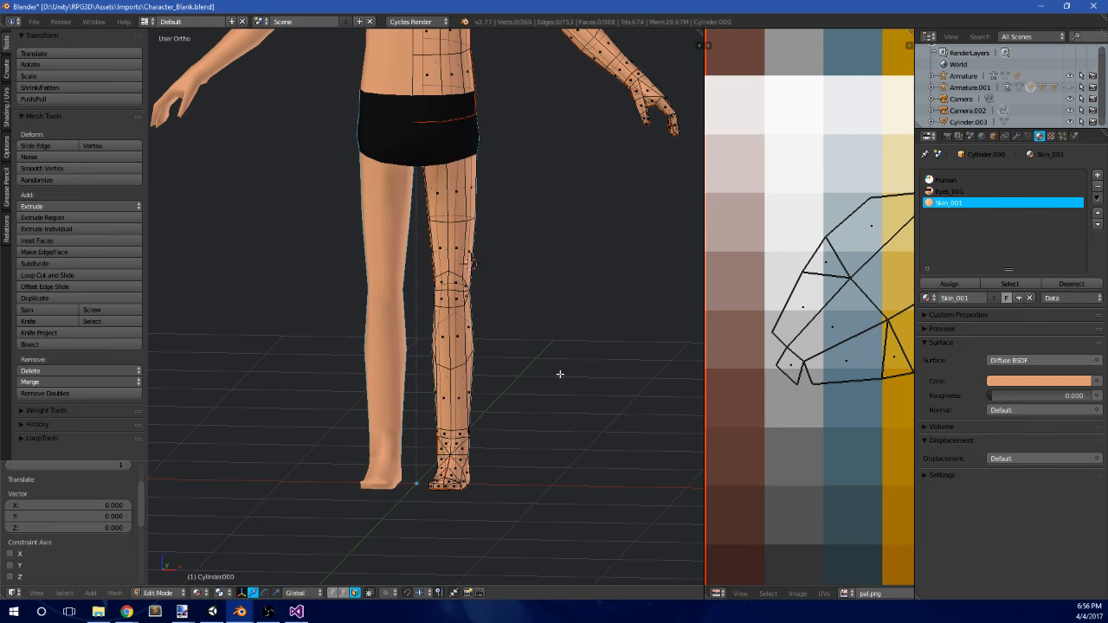
key(Tab)
- Select all faces of the separated trousers object and unwrap them with Smart UV Project
right_click(499, 204)
key(Tab)
scroll(472, 204, down, 3)
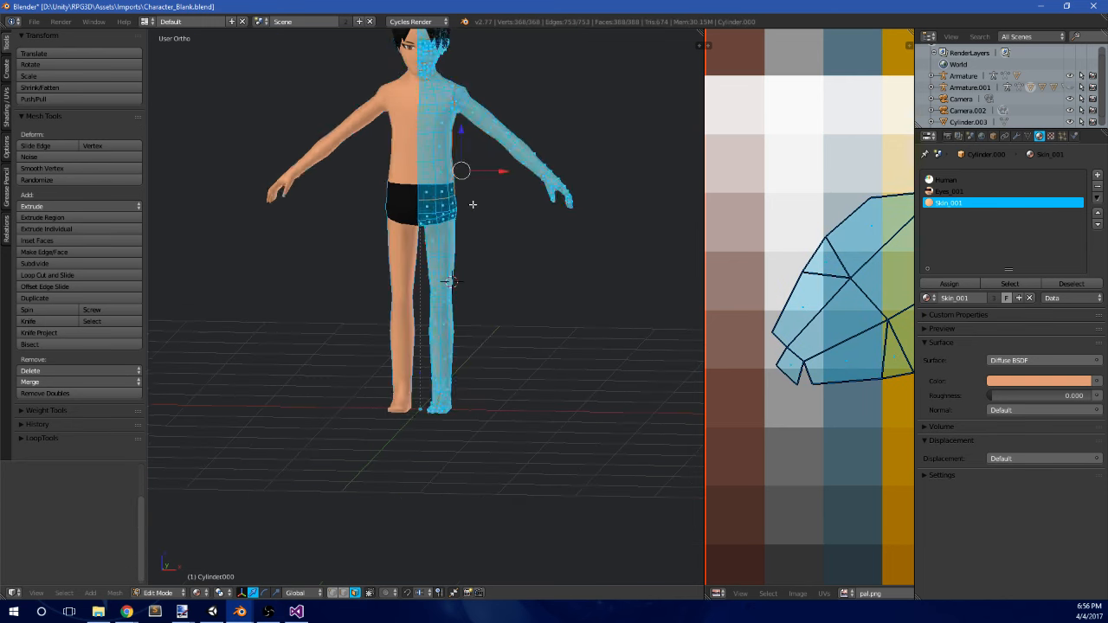
key(Tab)
key(Tab)
key(a)
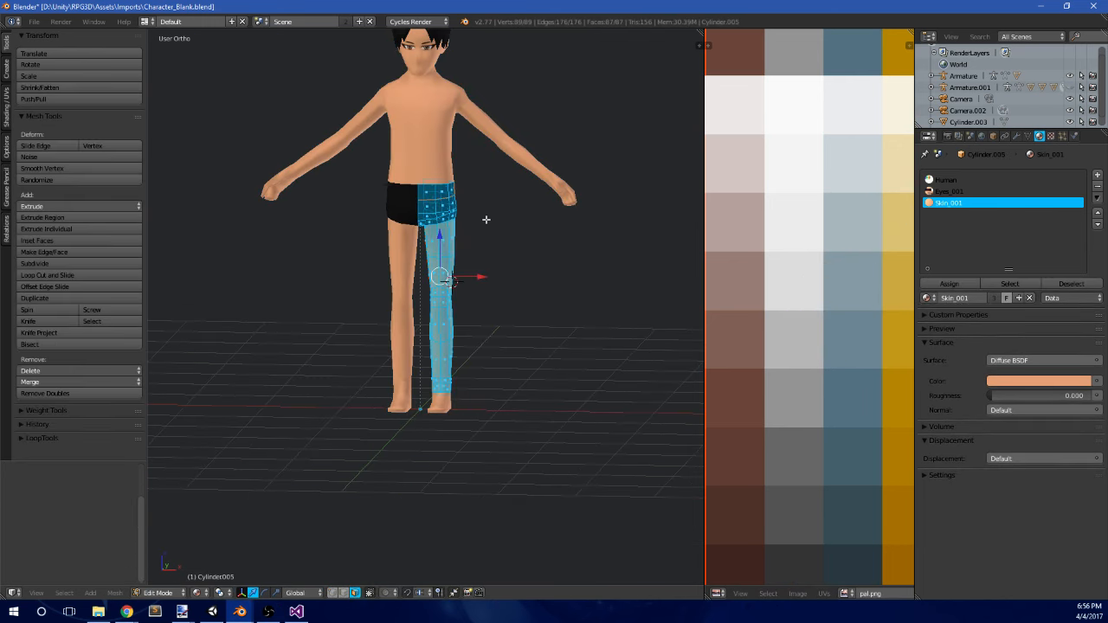
key(u)
click(486, 220)
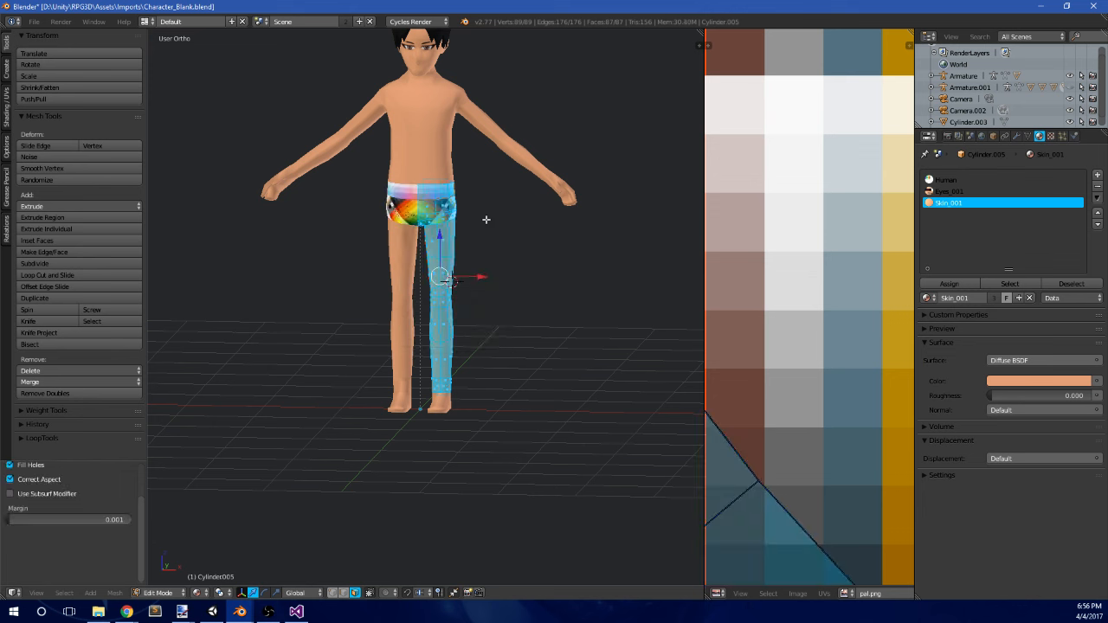
key(u)
click(486, 231)
click(505, 322)
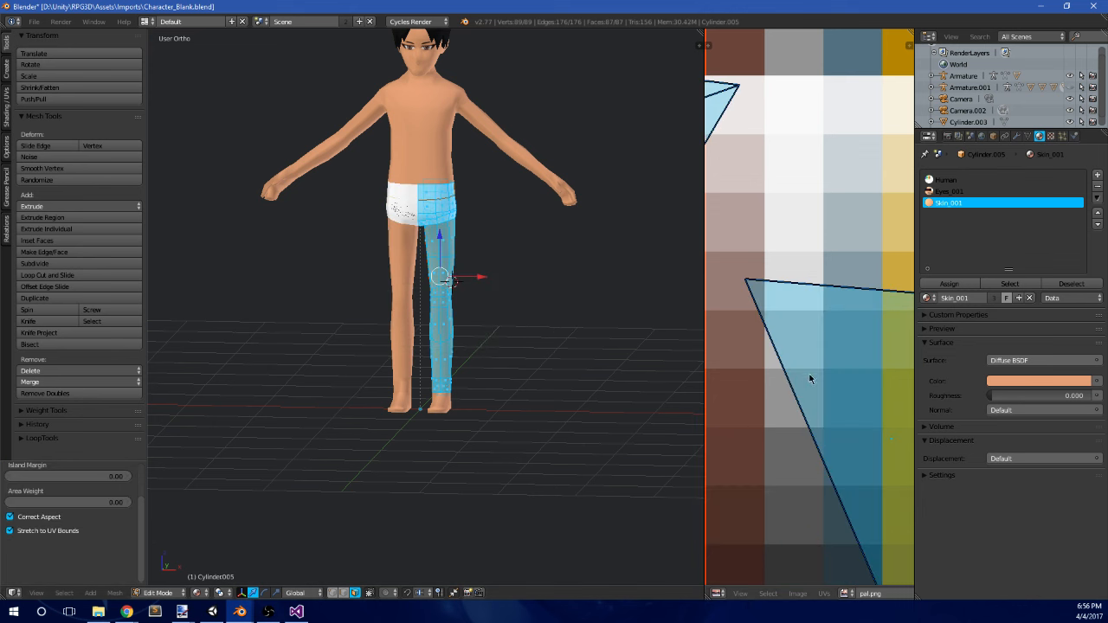
- Shrink the trousers' UVs to fit inside a single palette cell and place them on a dark brown swatch
scroll(808, 375, down, 8)
key(s)
click(801, 376)
key(g)
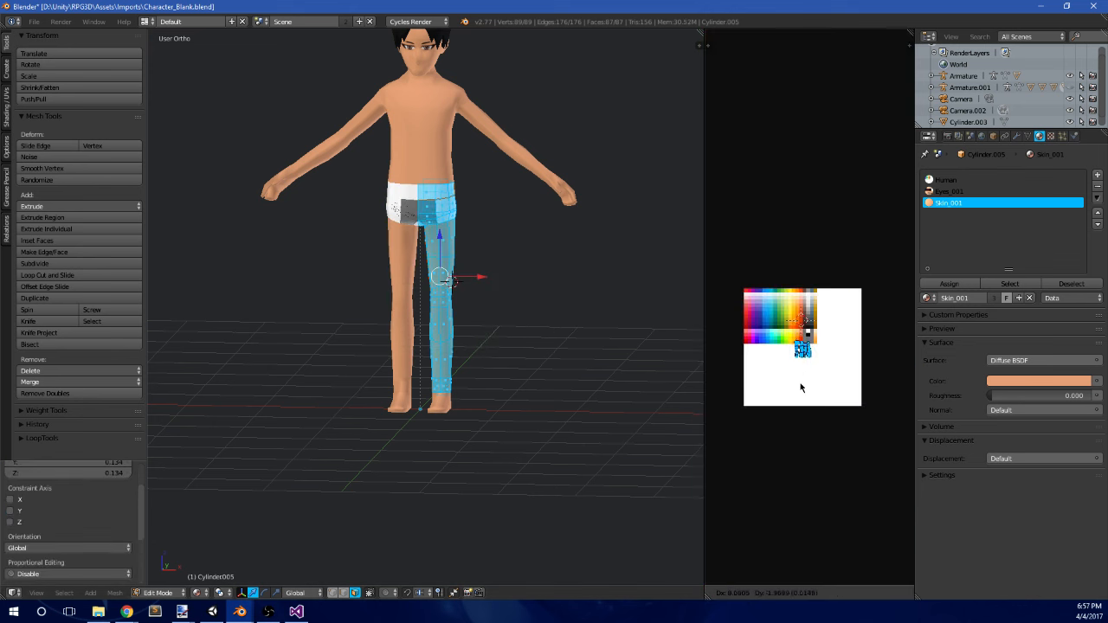
scroll(798, 374, up, 8)
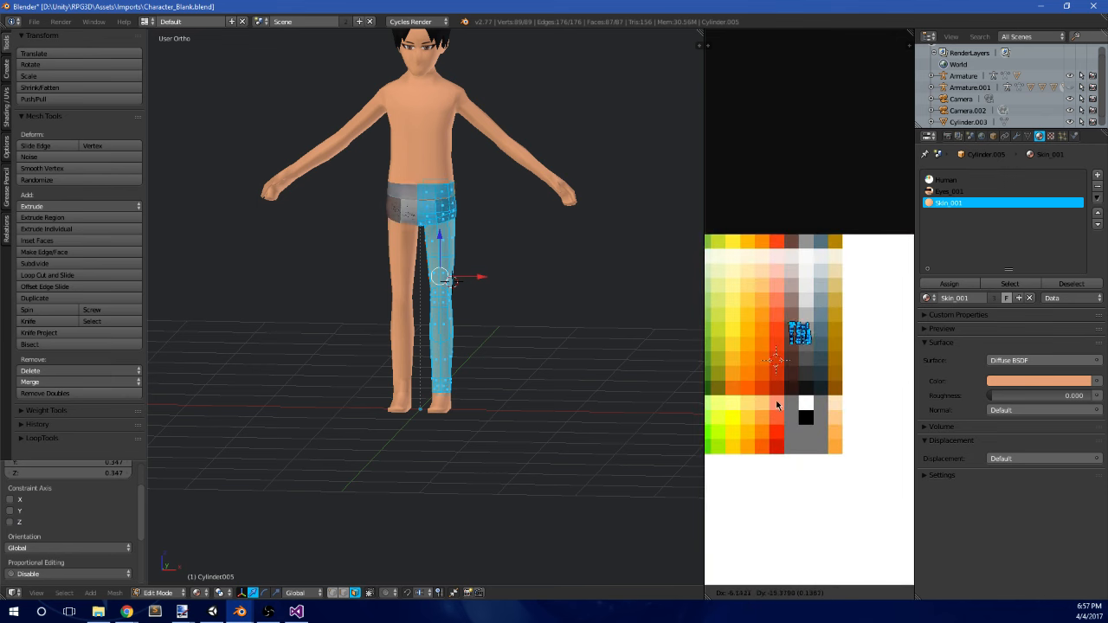
scroll(788, 429, up, 2)
key(s)
click(777, 387)
key(g)
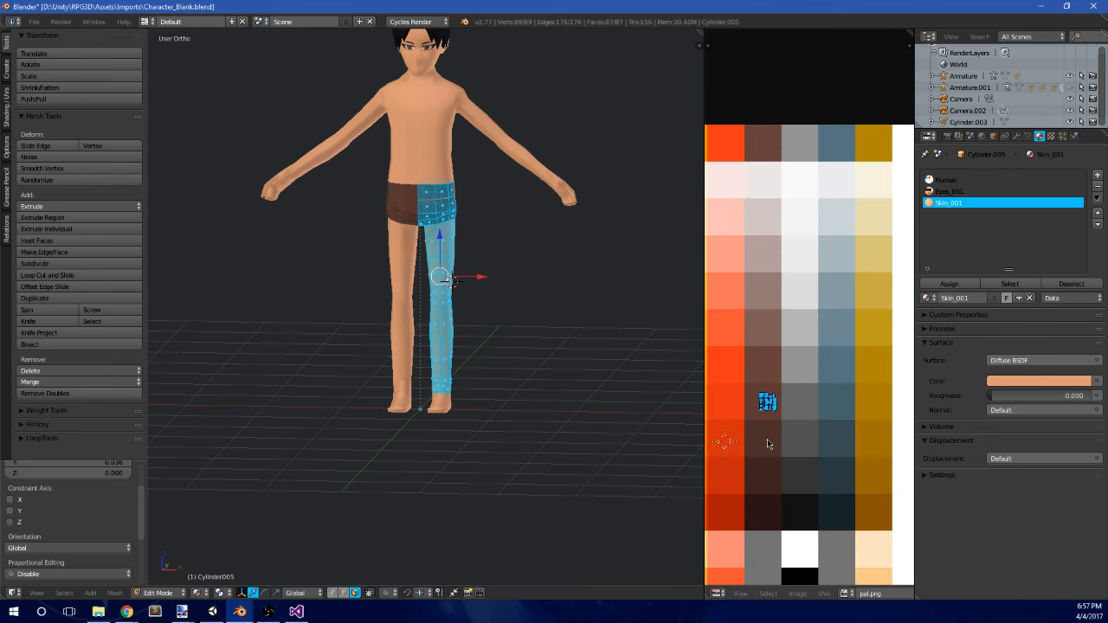
key(g)
- Assign the Human material to all of the trousers' faces
click(969, 190)
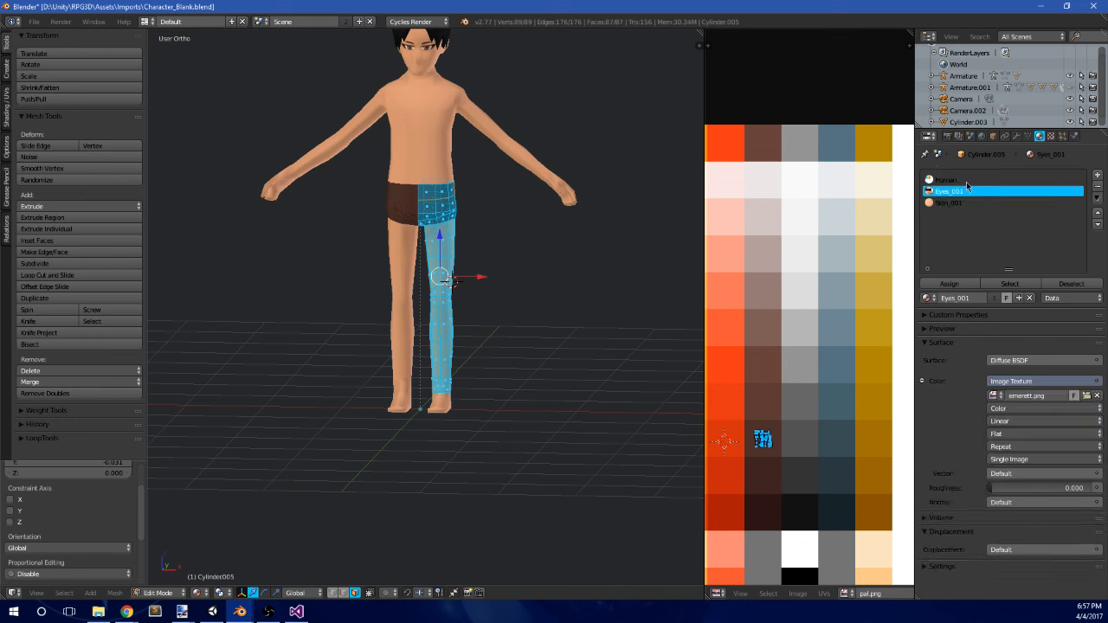
click(966, 183)
click(951, 283)
- Remove the Eyes_001 and Skin_001 material slots from the trousers object
click(972, 190)
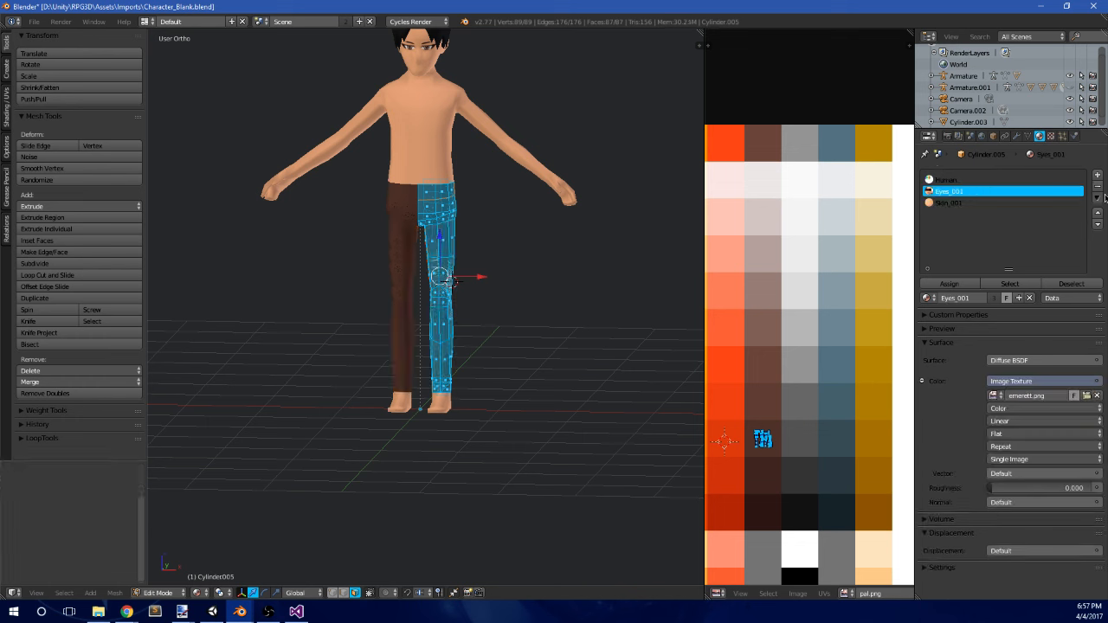
click(1098, 186)
key(Tab)
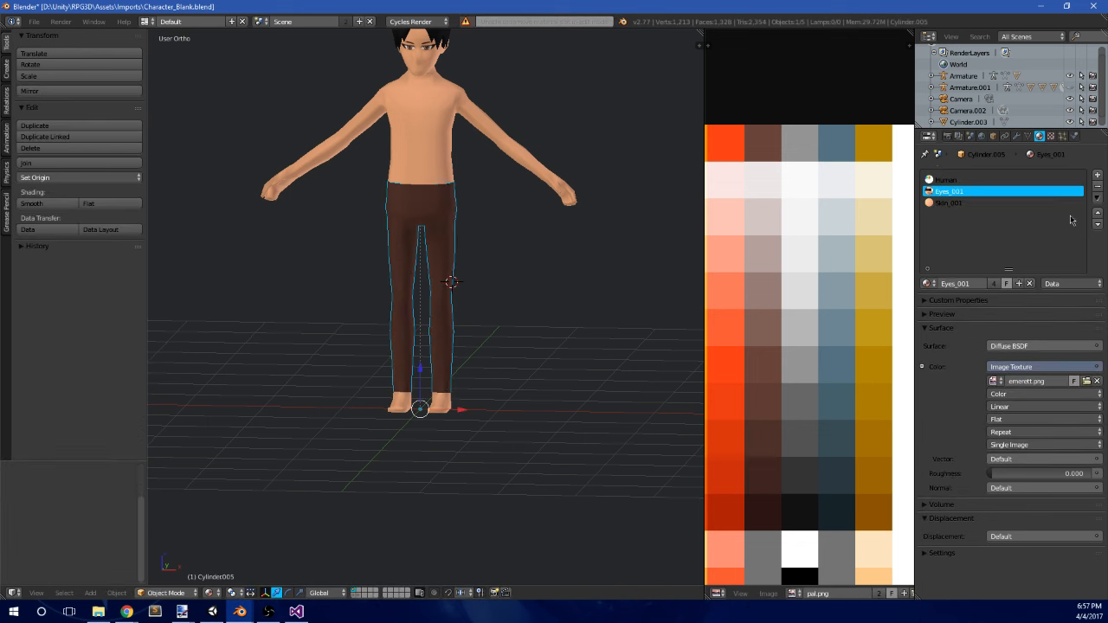
click(1098, 186)
click(1098, 186)
key(Tab)
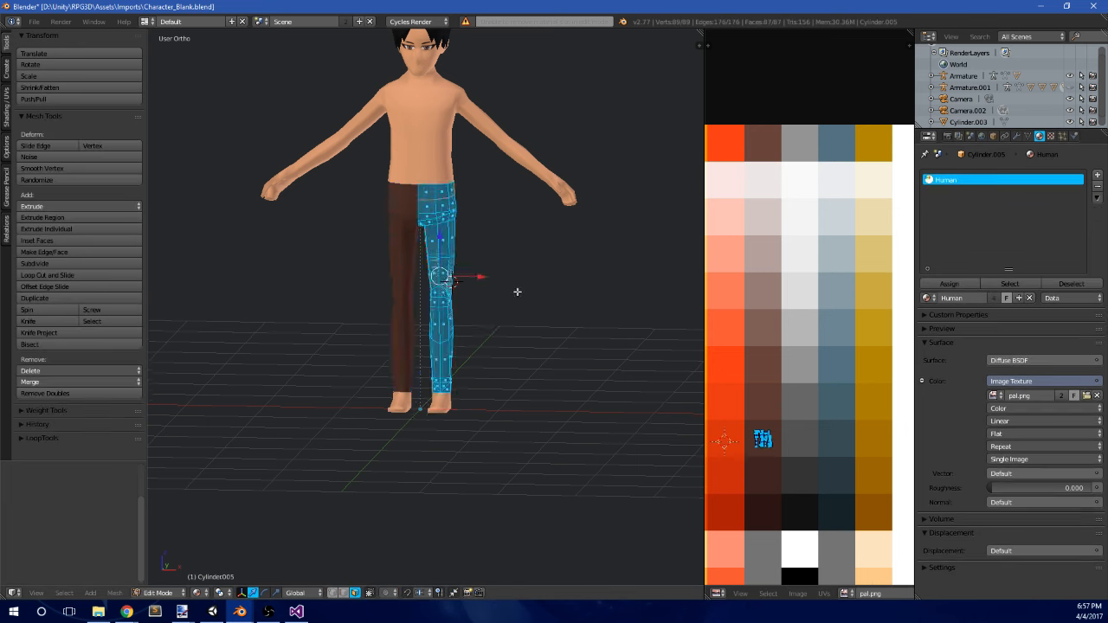
- Select the trousers' knee vertices in front view and scale them up slightly
middle_drag(517, 292, 433, 290)
key(KP_3)
scroll(470, 258, up, 4)
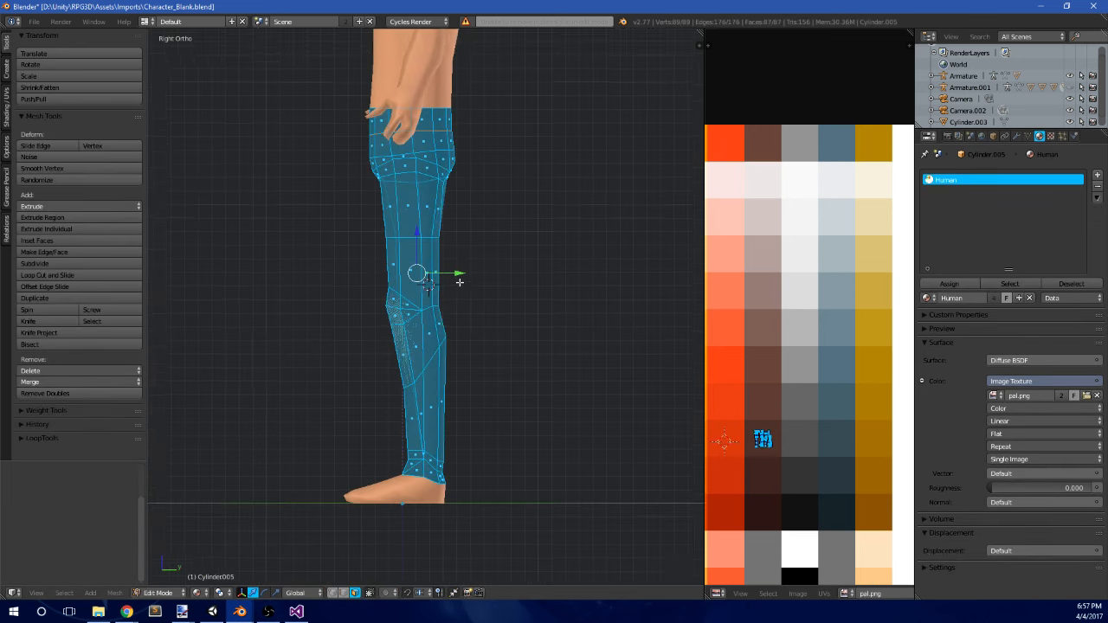
key(KP_1)
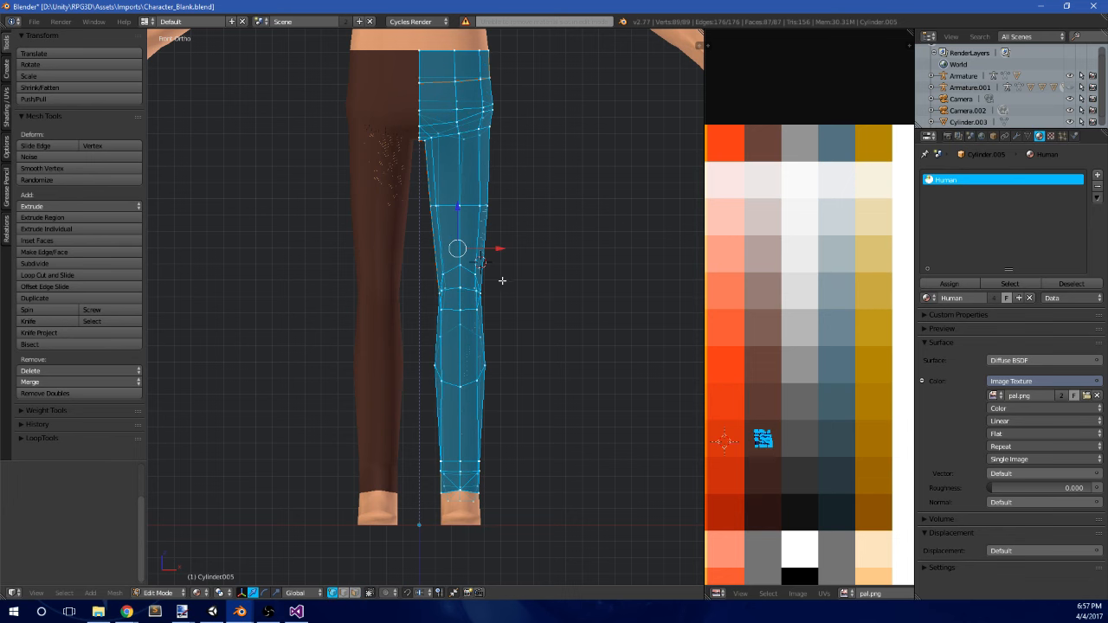
shift+middle_drag(502, 280, 481, 315)
key(a)
scroll(434, 350, up, 3)
key(b)
drag(376, 362, 560, 270)
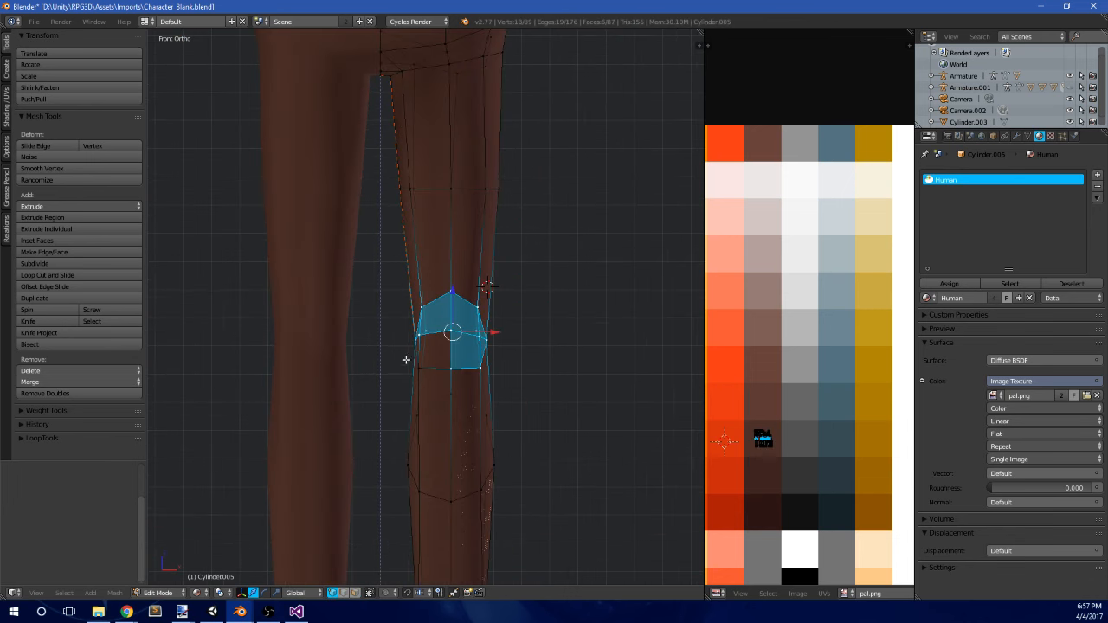
drag(463, 344, 494, 333)
key(s)
click(601, 271)
- Select the trousers' mid-thigh vertex loop and scale it slightly outward
key(a)
key(b)
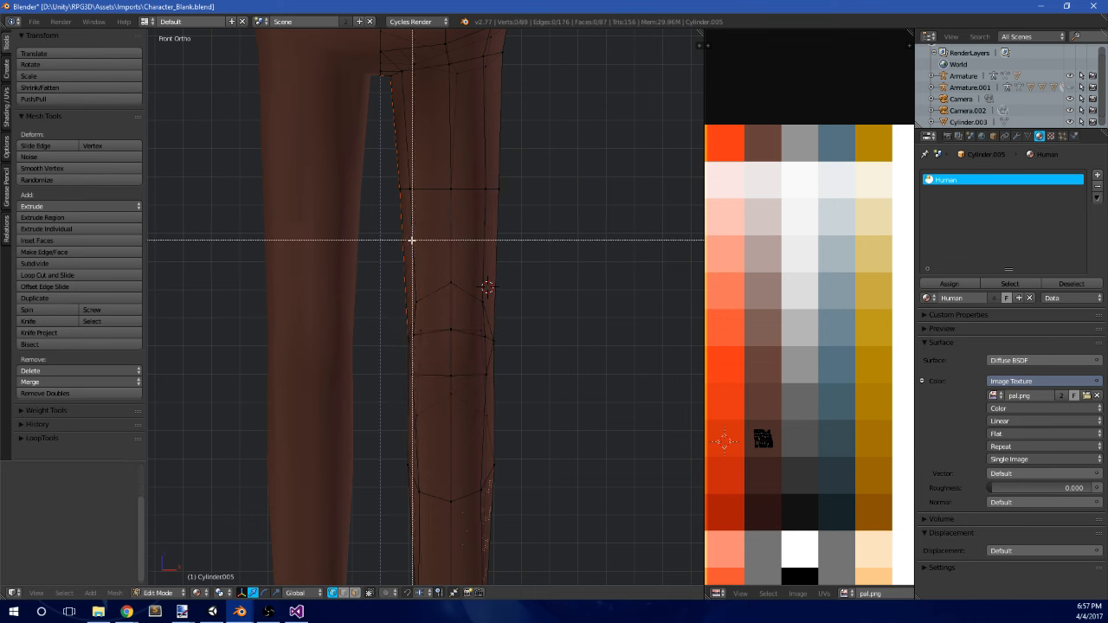
drag(391, 220, 530, 163)
shift+middle_drag(576, 171, 522, 294)
- Select all hip vertices from the crotch up to the waistband and scale them up slightly
key(a)
key(b)
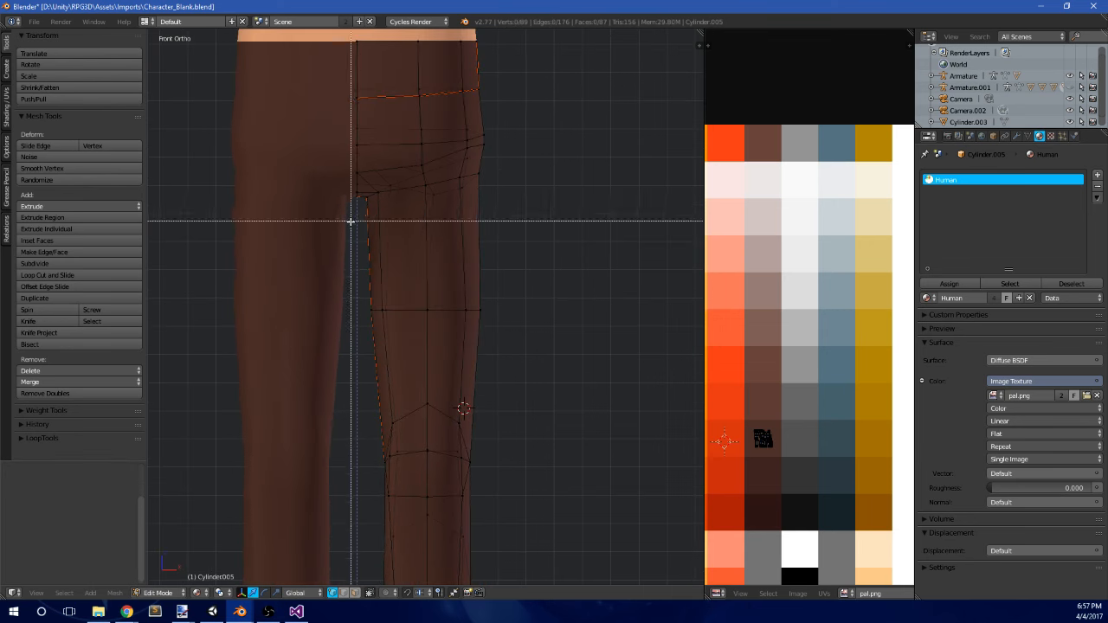
drag(350, 221, 598, 37)
shift+middle_drag(598, 37, 594, 198)
key(s)
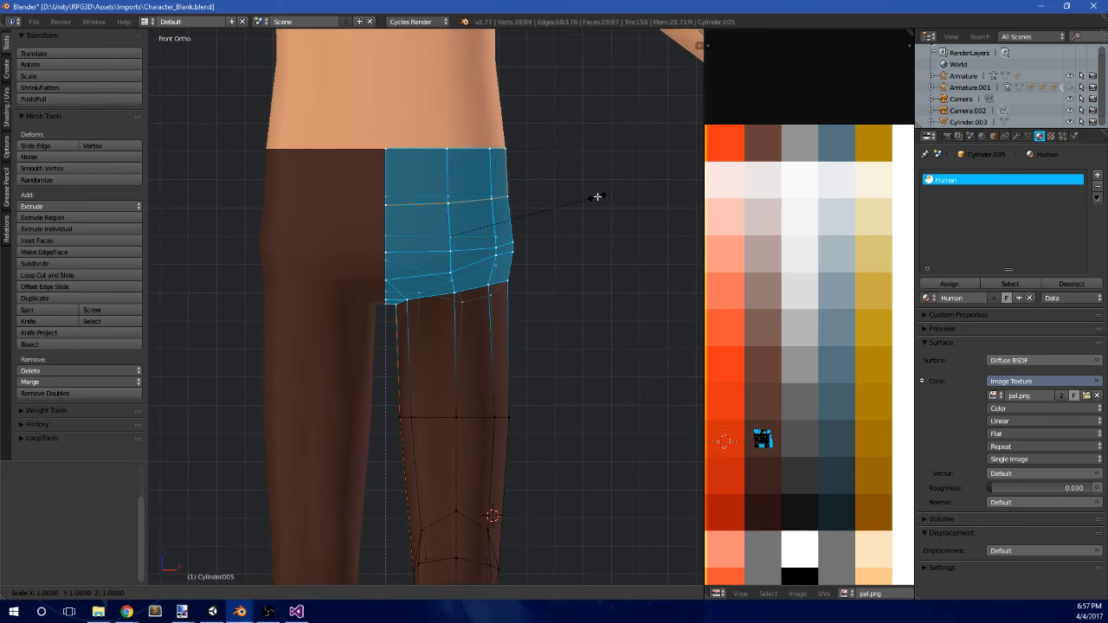
click(601, 193)
- Scale the trousers' upper calf vertices up slightly in front view and select the vertices around the ankle
scroll(498, 337, down, 3)
shift+middle_drag(463, 435, 458, 253)
scroll(442, 312, up, 2)
key(a)
drag(395, 393, 526, 299)
key(s)
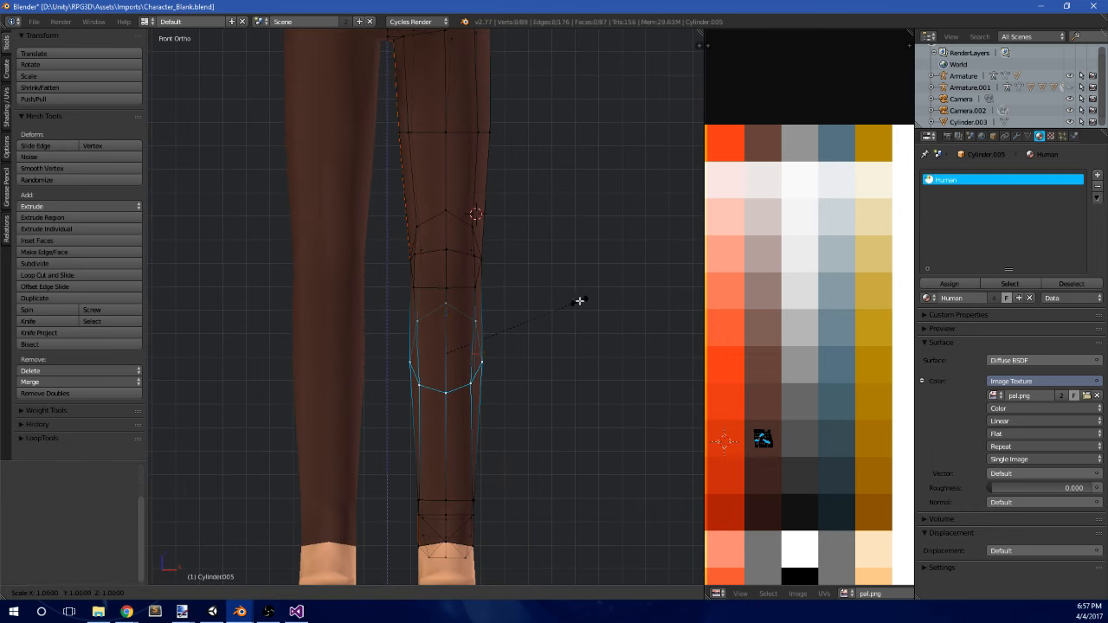
click(583, 300)
shift+middle_drag(559, 343, 551, 167)
key(a)
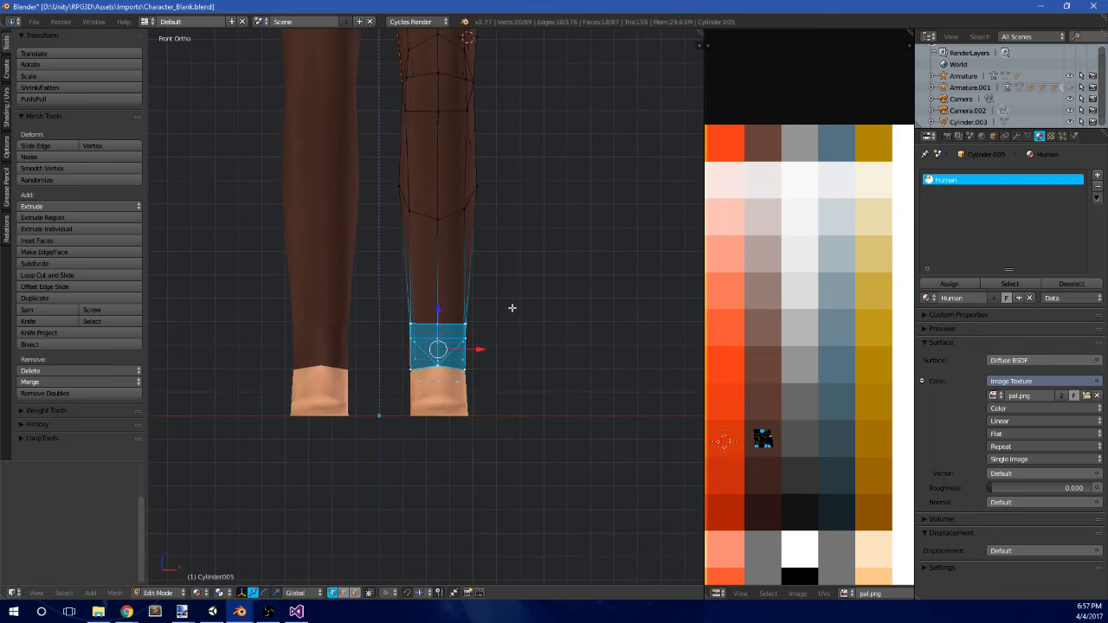
- Leave mesh editing, select the character's armature, pick the Foot_IK.L bone and switch the armature to Pose Mode
key(Tab)
scroll(516, 295, down, 5)
middle_drag(516, 349, 326, 411)
right_click(494, 482)
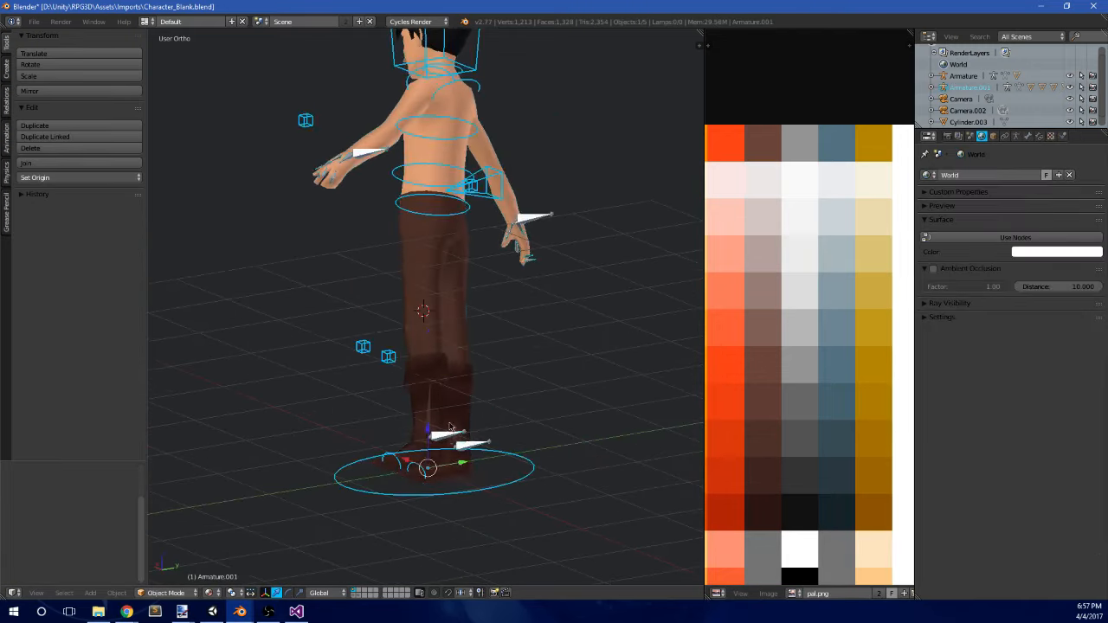
middle_drag(511, 481, 465, 464)
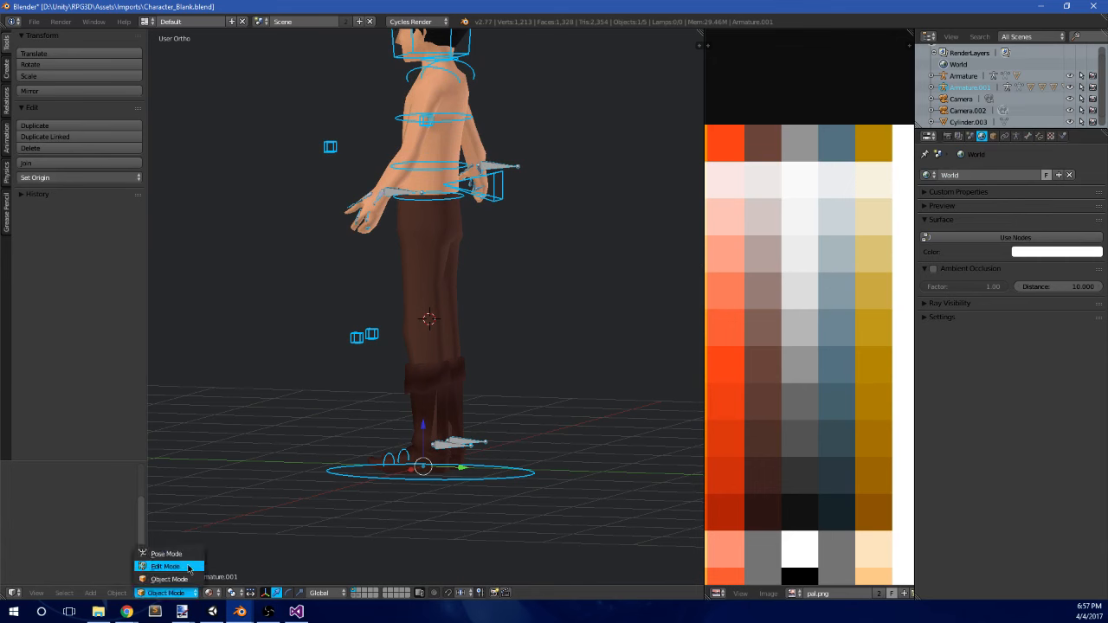
click(189, 568)
right_click(412, 412)
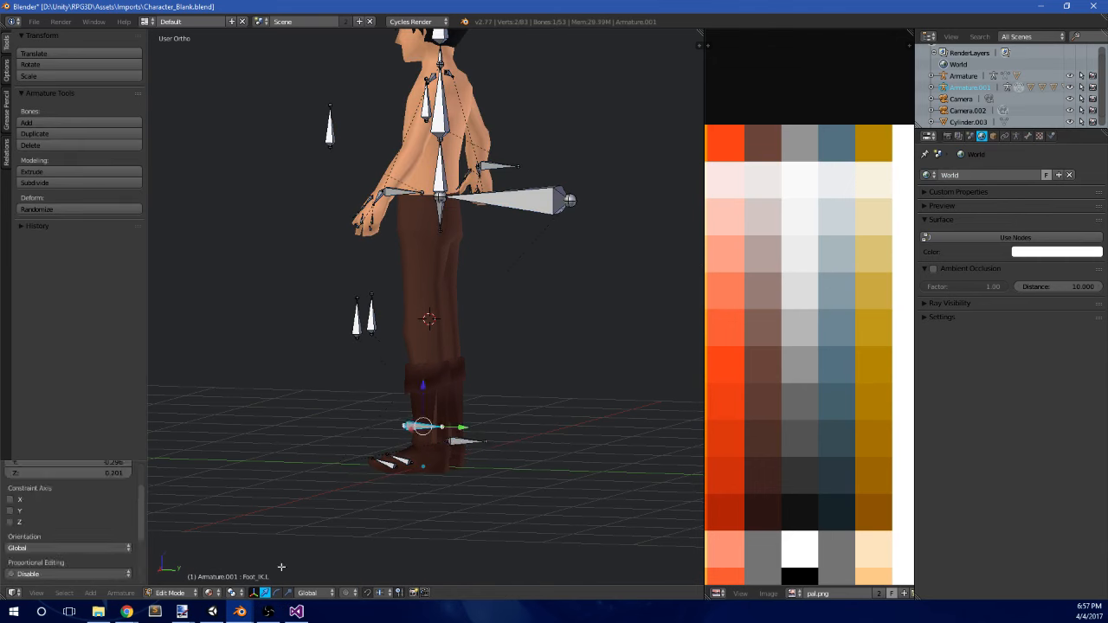
click(171, 593)
click(178, 554)
- Move the Foot_IK.L bone forward and up to lift the leg, and inspect the trousers around the waist
key(g)
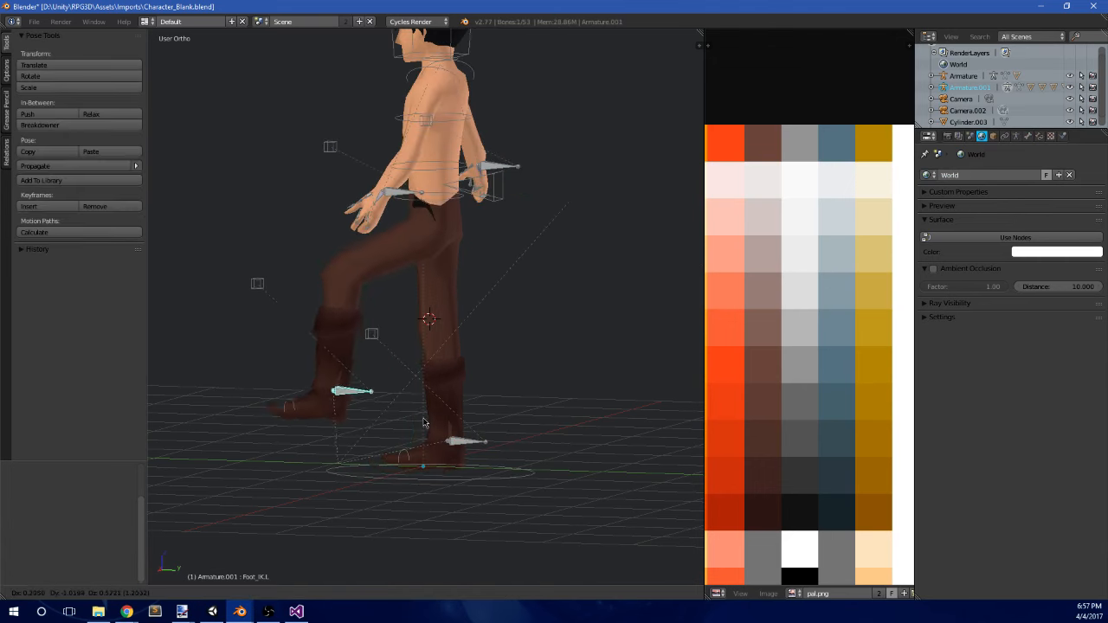
click(442, 400)
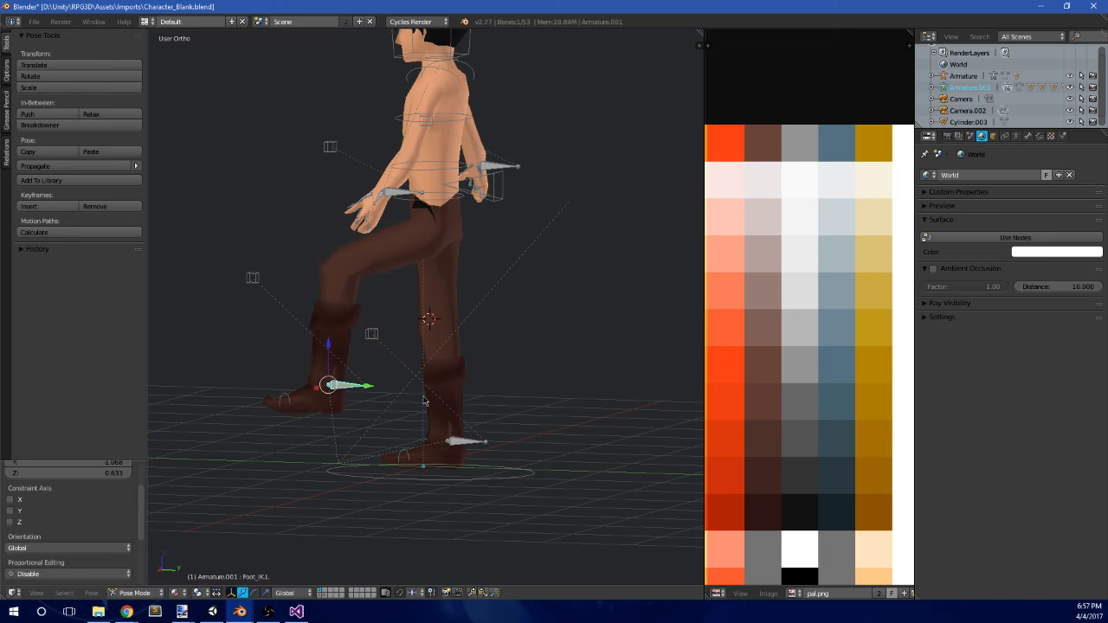
middle_drag(442, 400, 519, 259)
scroll(519, 178, up, 6)
shift+middle_drag(475, 194, 474, 333)
middle_drag(475, 333, 542, 274)
scroll(459, 217, up, 4)
scroll(490, 314, down, 4)
middle_drag(490, 314, 549, 364)
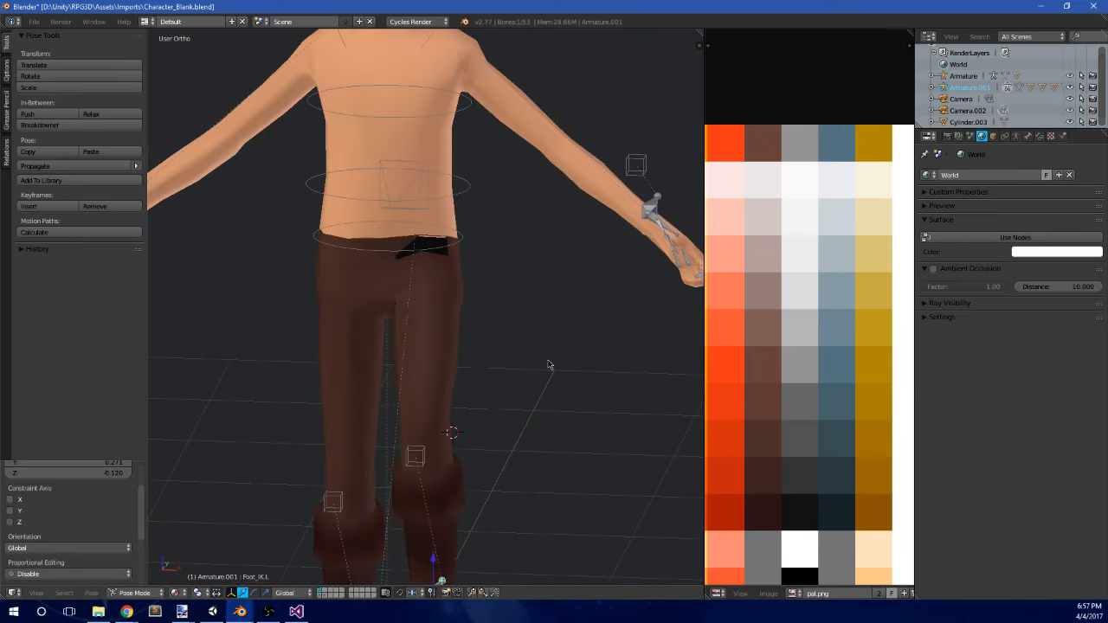
- Reposition the Foot_IK.L bone, finishing in right side view with the foot raised in front of the body
key(g)
click(561, 426)
middle_drag(561, 426, 424, 322)
middle_drag(424, 322, 470, 369)
scroll(462, 375, down, 4)
key(KP_3)
key(g)
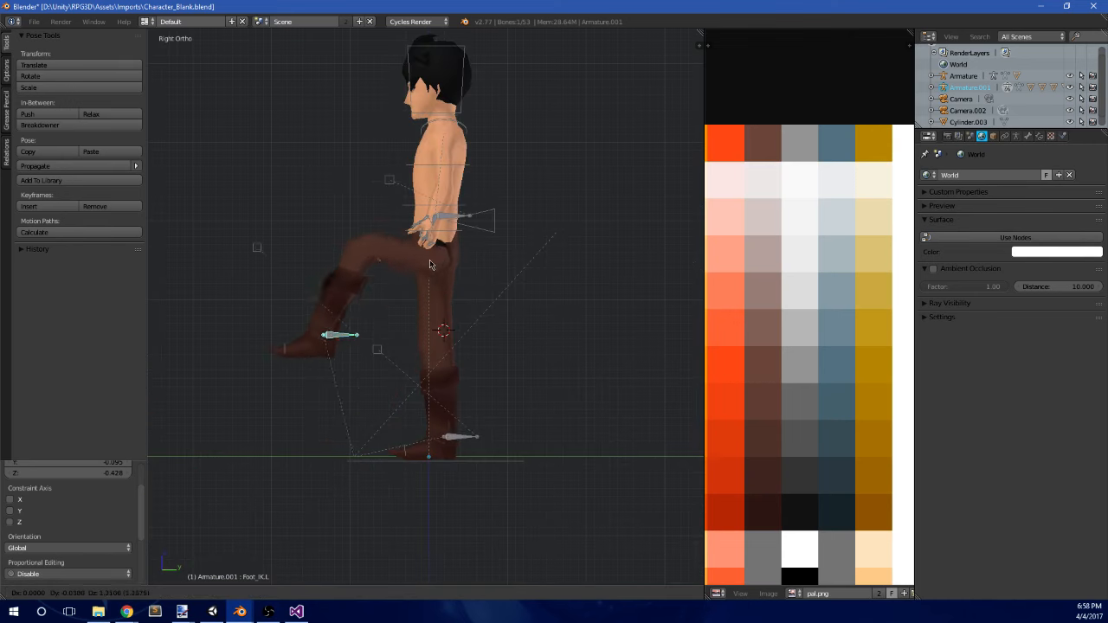
click(457, 316)
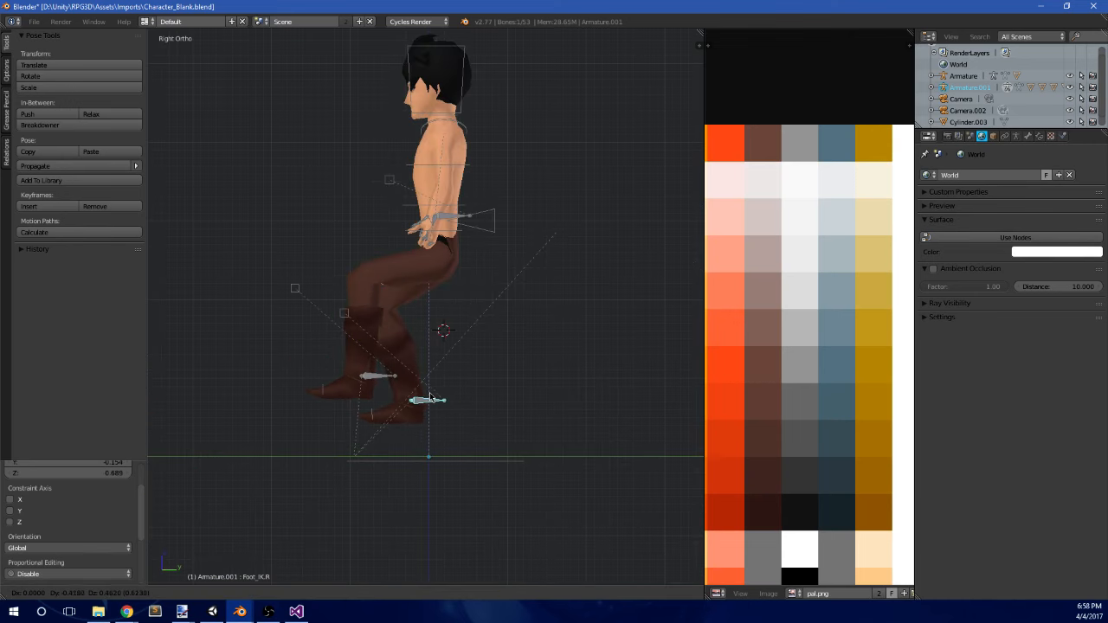
- Raise the Foot_IK.R bone to bend the second leg, and inspect how the trousers deform at the waistband
click(429, 396)
middle_drag(429, 396, 511, 390)
scroll(445, 224, up, 6)
shift+middle_drag(445, 224, 475, 346)
scroll(311, 273, down, 5)
key(g)
click(404, 293)
key(g)
scroll(468, 318, up, 8)
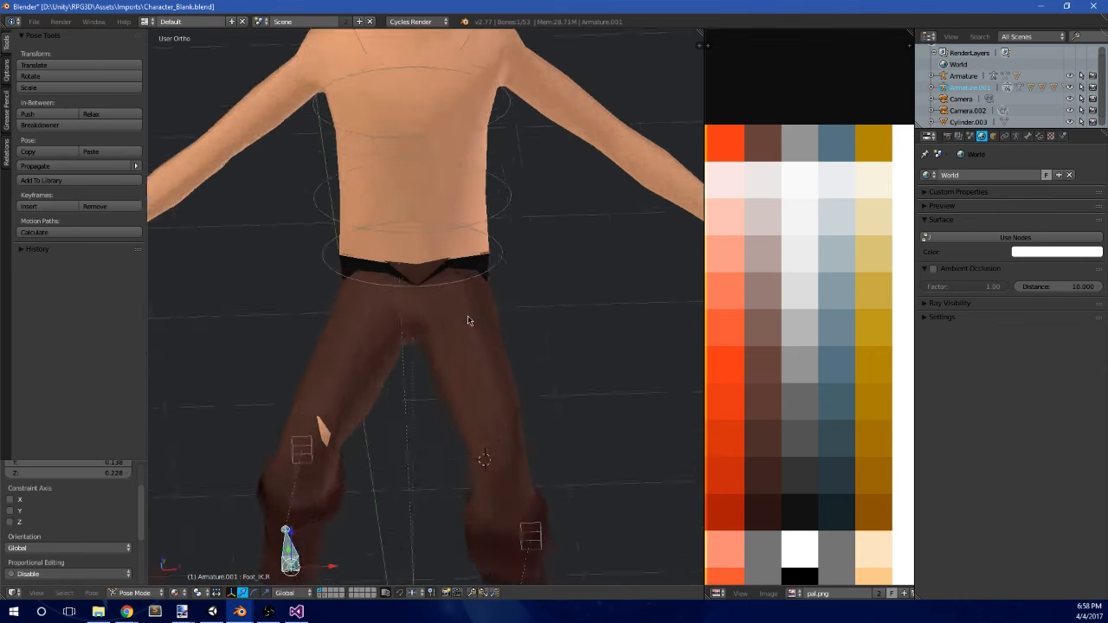
middle_drag(473, 247, 400, 246)
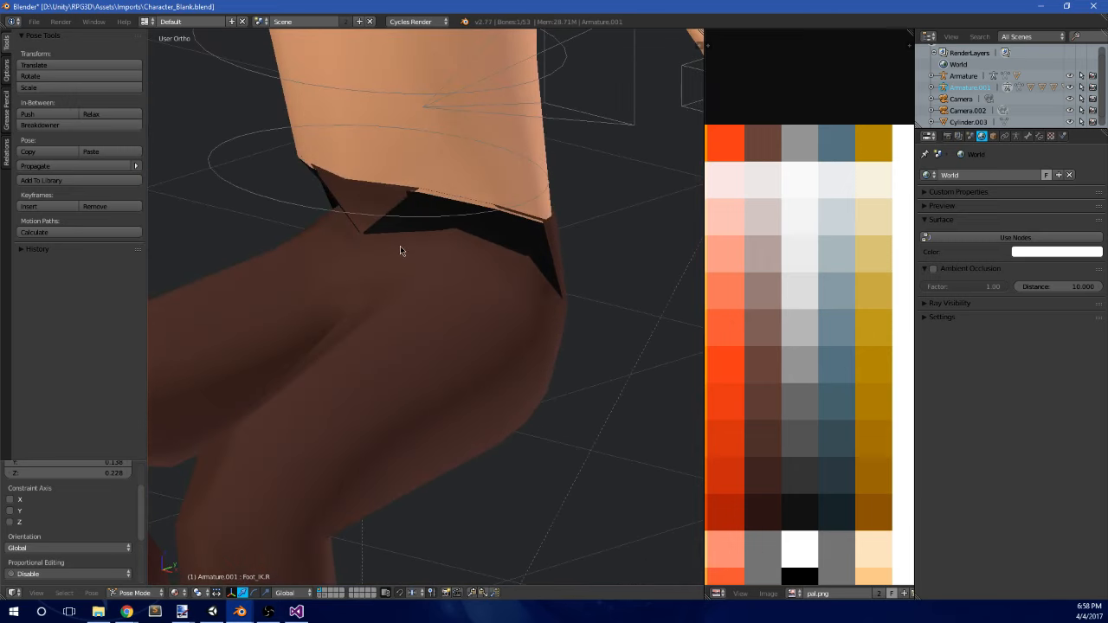
scroll(401, 245, down, 4)
- Select the groin bone, switch the armature to Edit Mode and include the Base bone in the selection
right_click(433, 279)
right_click(433, 279)
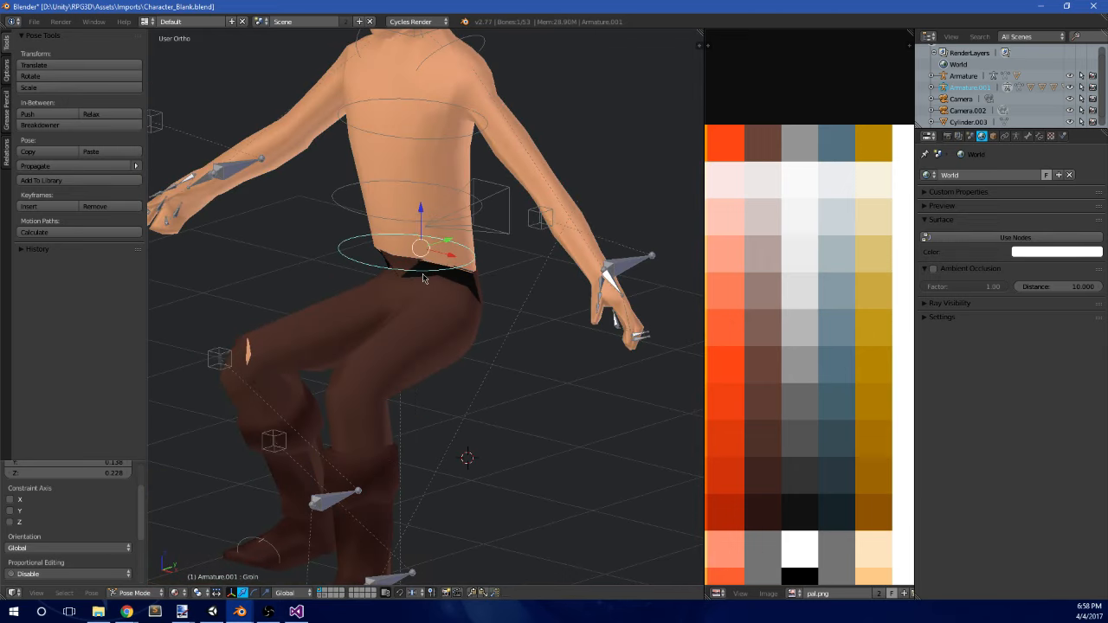
key(Tab)
middle_drag(413, 272, 419, 279)
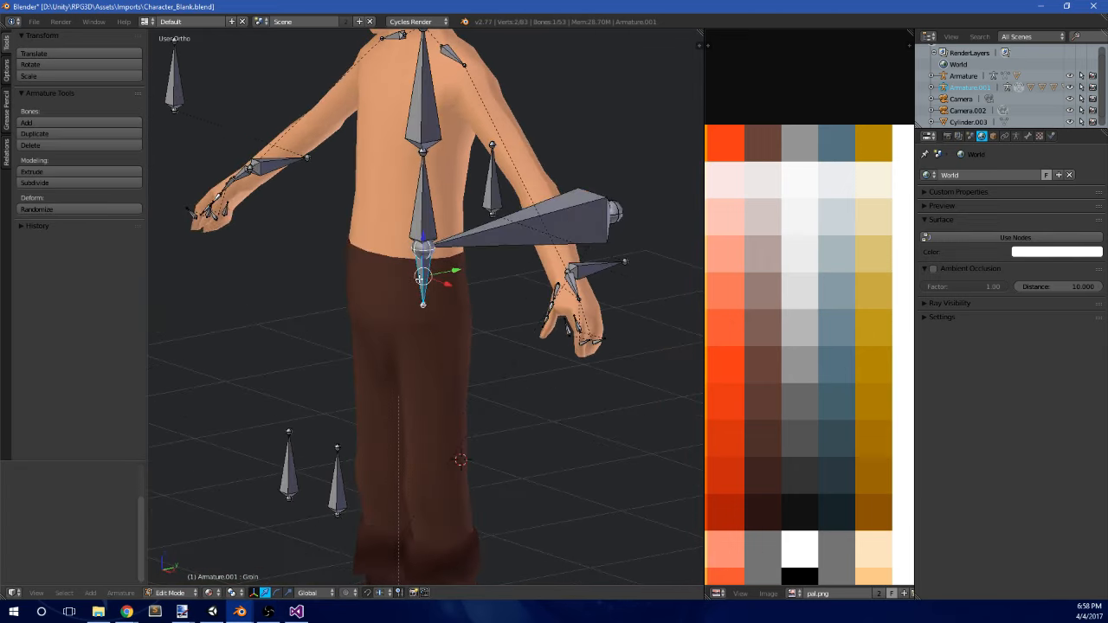
key(KP_3)
scroll(452, 245, up, 1)
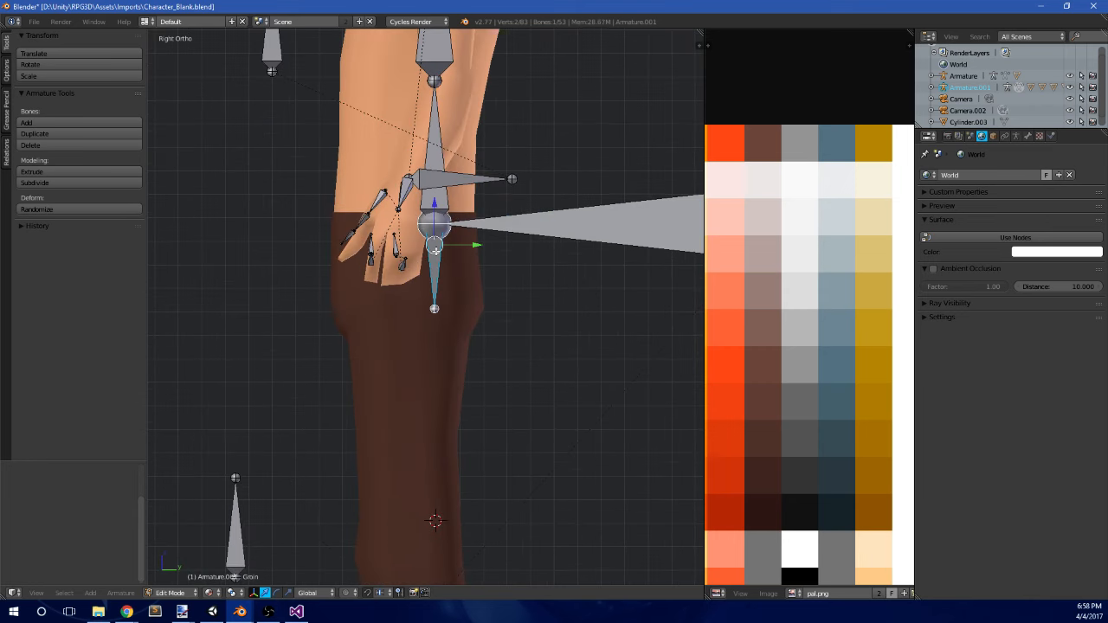
middle_drag(435, 250, 465, 227)
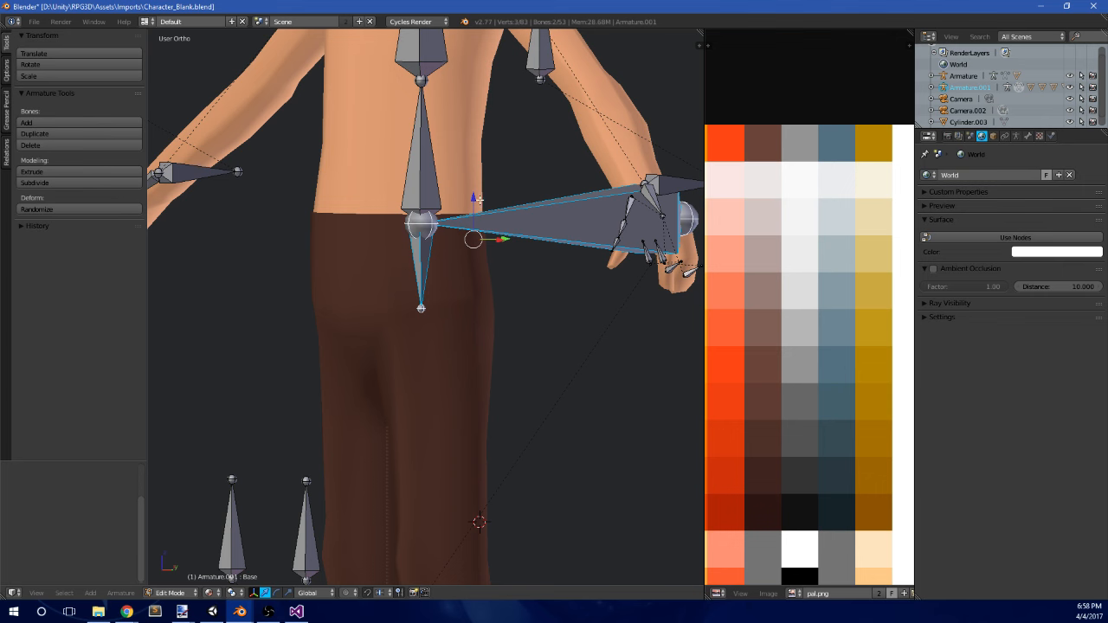
- Try lowering the groin and Base bones slightly and check the waist deformation in Pose Mode
drag(476, 200, 477, 212)
key(Tab)
key(Tab)
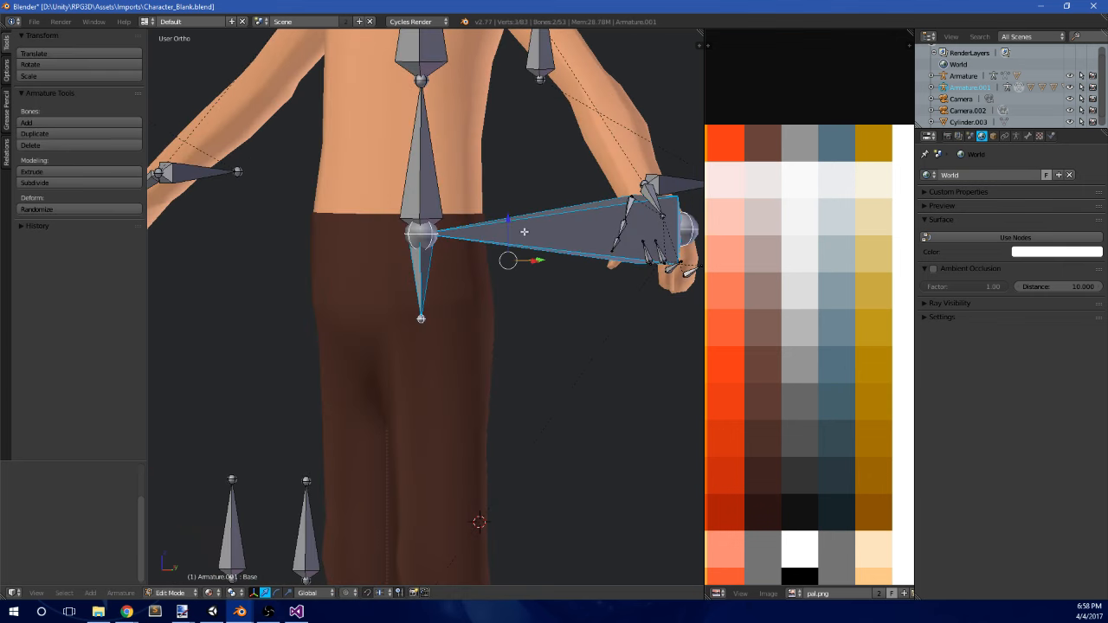
key(Tab)
key(Tab)
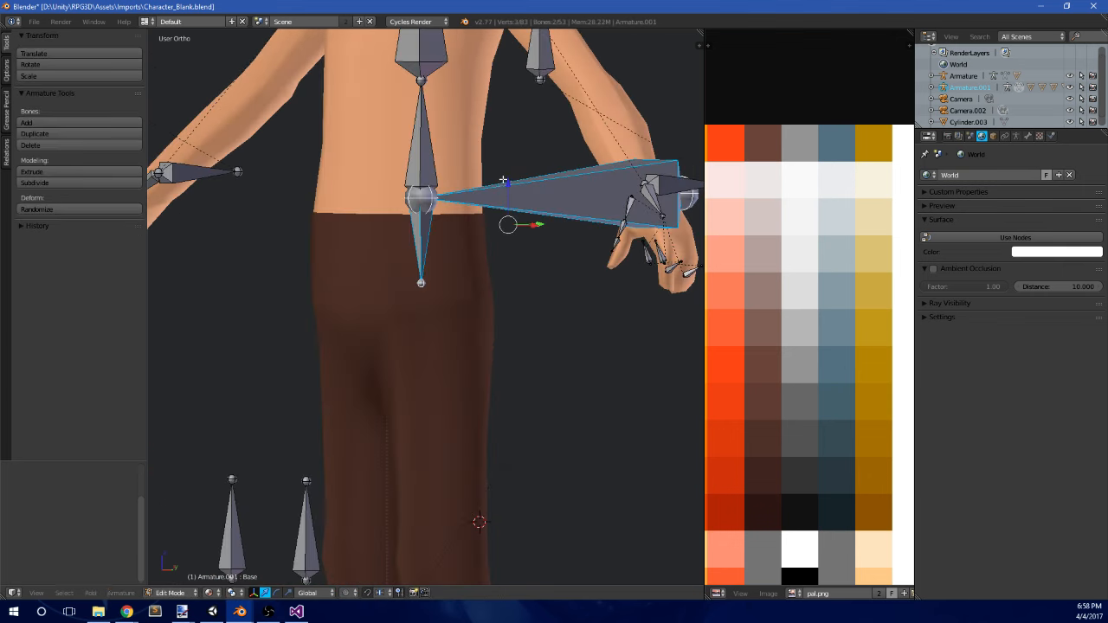
- Try another height for the groin and Base bones, check it in Pose Mode and undo the bone moves
mouse_move(509, 184)
mouse_down()
mouse_move(510, 283)
mouse_move(518, 204)
mouse_up()
key(Tab)
key(Tab)
key(ctrl+z)
key(ctrl+z)
key(ctrl+z)
scroll(455, 288, down, 3)
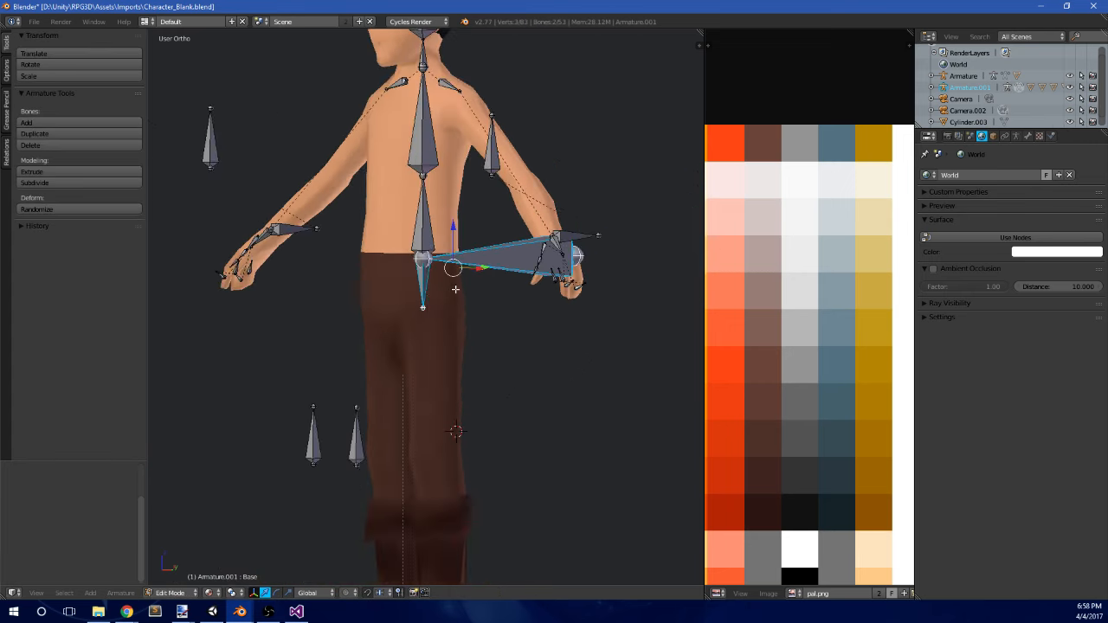
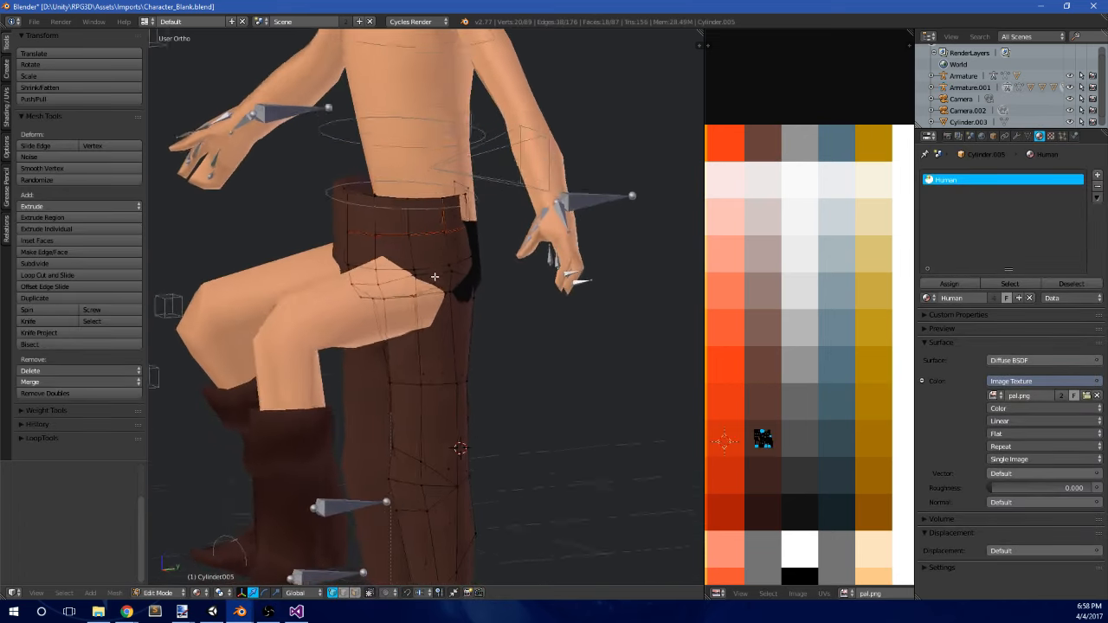
- Scale up the horizontal edge loop around the hips of the trousers mesh by about 1.09
middle_drag(388, 243, 383, 207)
key(Tab)
key(Tab)
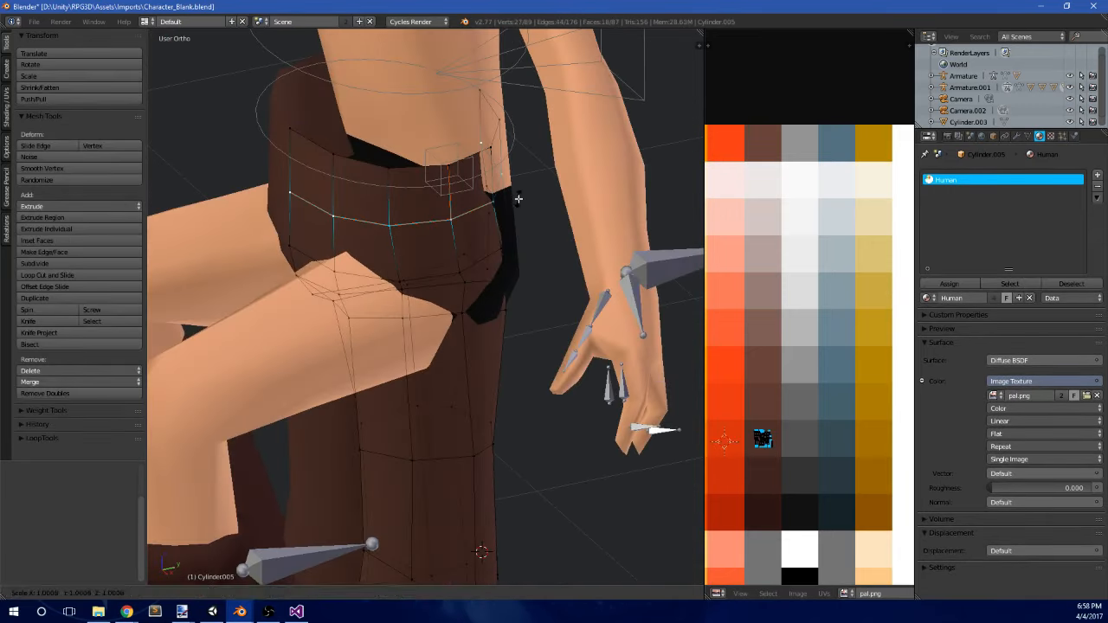
scroll(469, 218, down, 4)
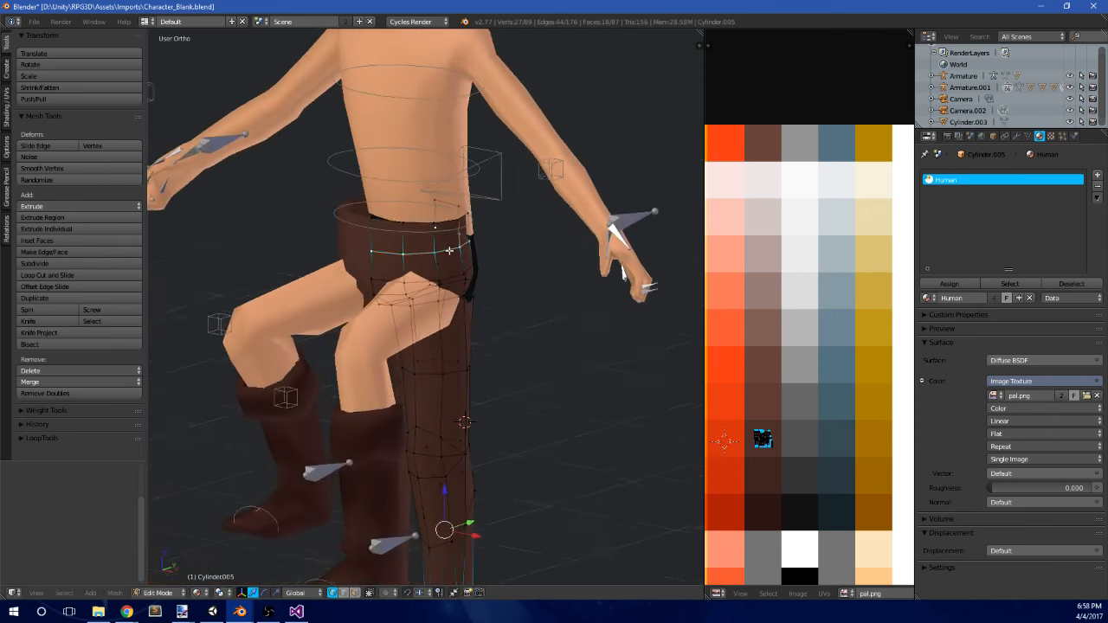
scroll(449, 252, up, 4)
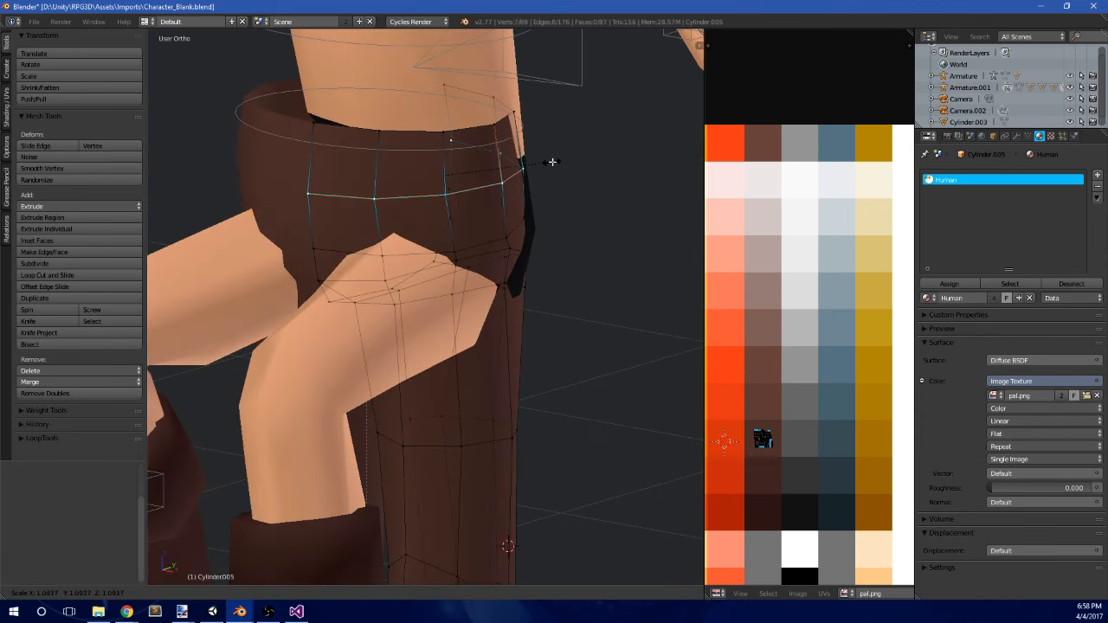
click(551, 163)
key(Tab)
- Examine the trousers' fit around the hips, thighs and knees in the bent-leg pose
scroll(547, 181, down, 3)
middle_drag(546, 181, 500, 260)
scroll(474, 187, up, 6)
key(Tab)
scroll(527, 183, down, 5)
key(Tab)
scroll(505, 317, up, 5)
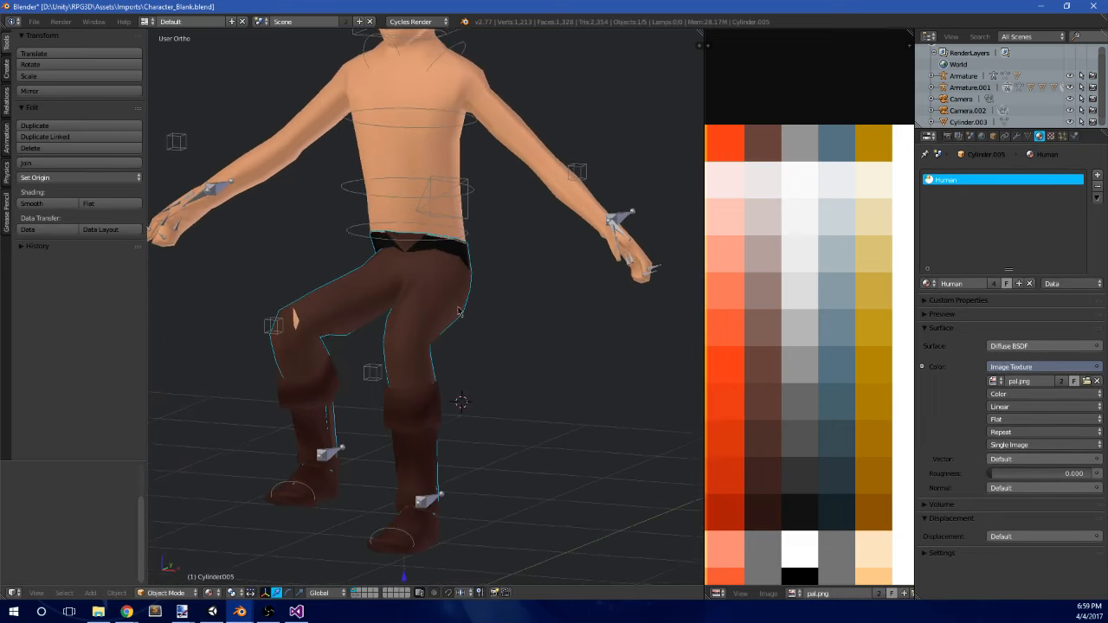
scroll(352, 254, up, 1)
shift+middle_drag(294, 331, 390, 245)
scroll(389, 245, up, 4)
scroll(388, 178, down, 4)
middle_drag(376, 311, 442, 343)
- Move the right foot's IK bone through several positions to test how the trousers deform at the hip and knee
right_click(355, 404)
key(g)
click(488, 338)
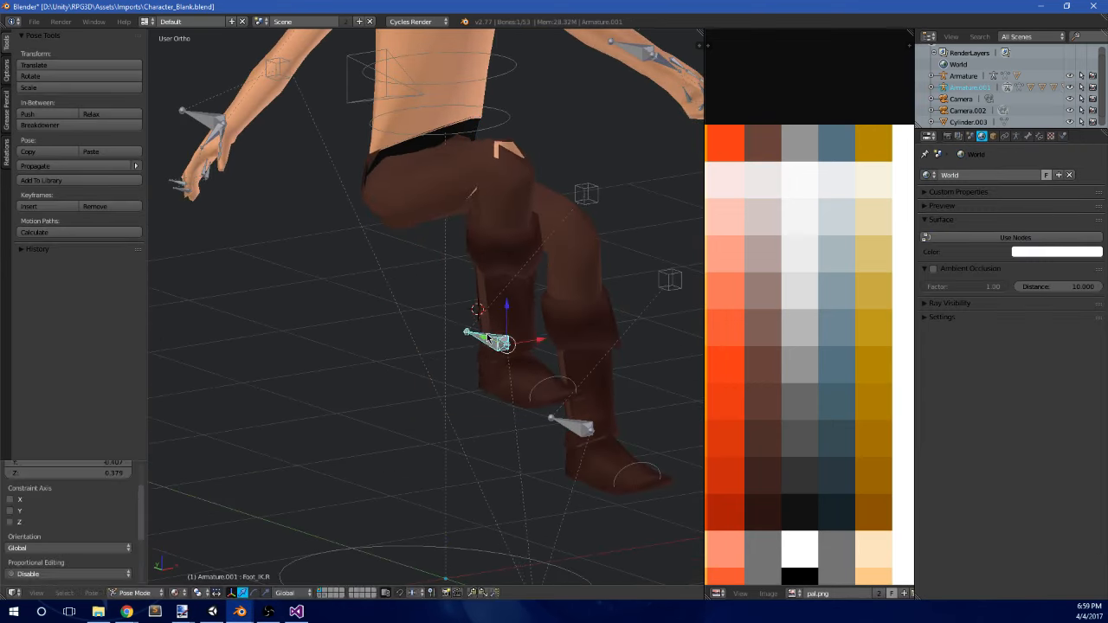
scroll(488, 339, down, 5)
key(g)
click(475, 417)
middle_drag(567, 406, 459, 422)
key(g)
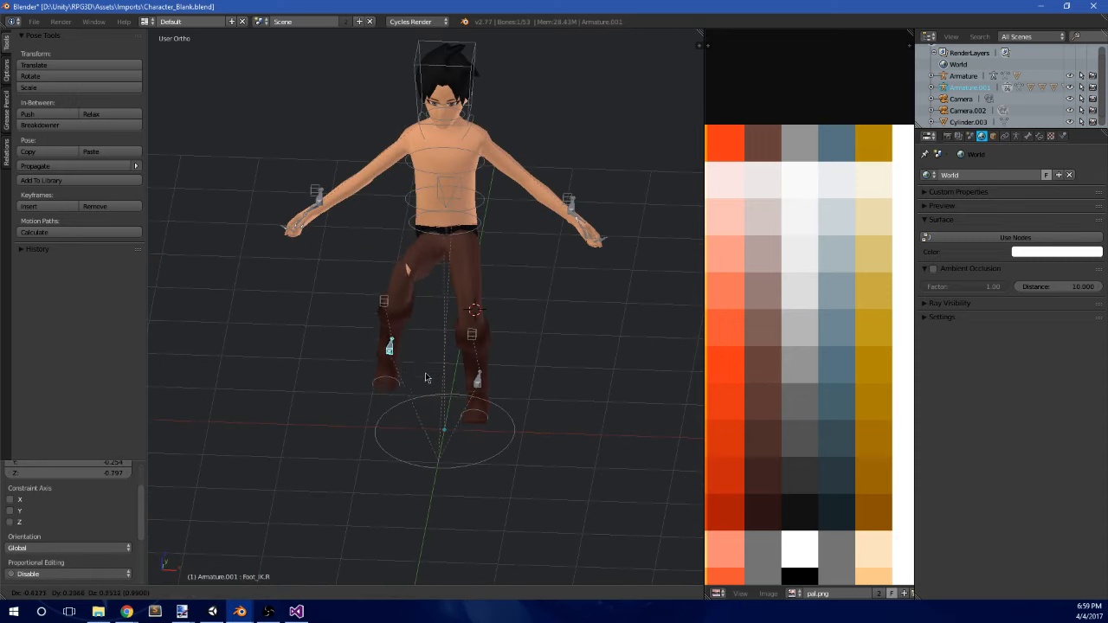
middle_drag(443, 324, 467, 242)
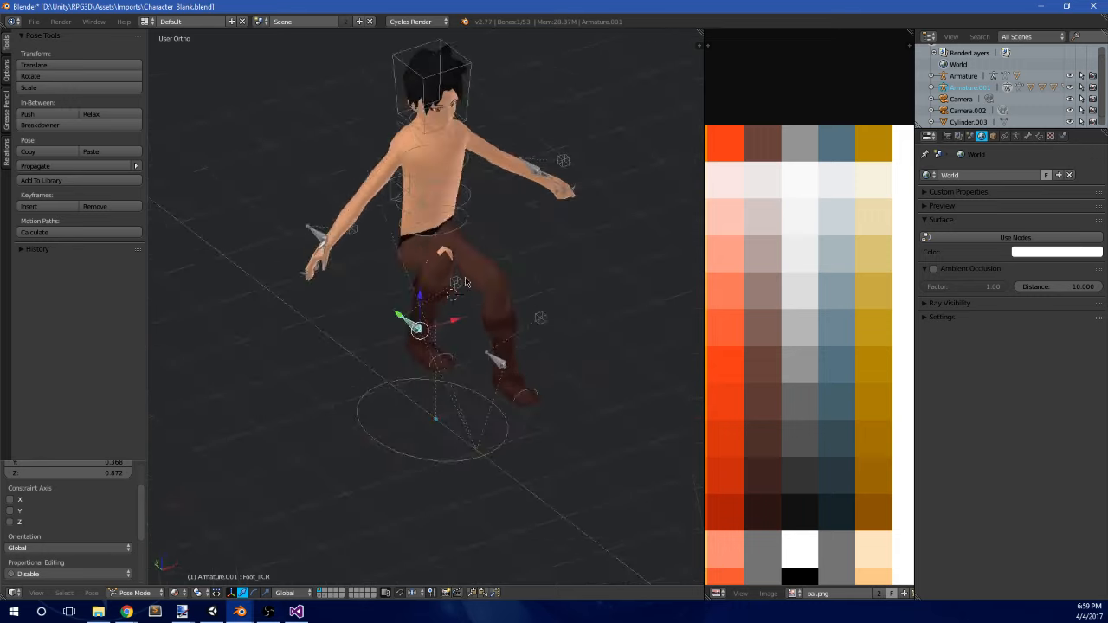
scroll(464, 207, up, 5)
key(g)
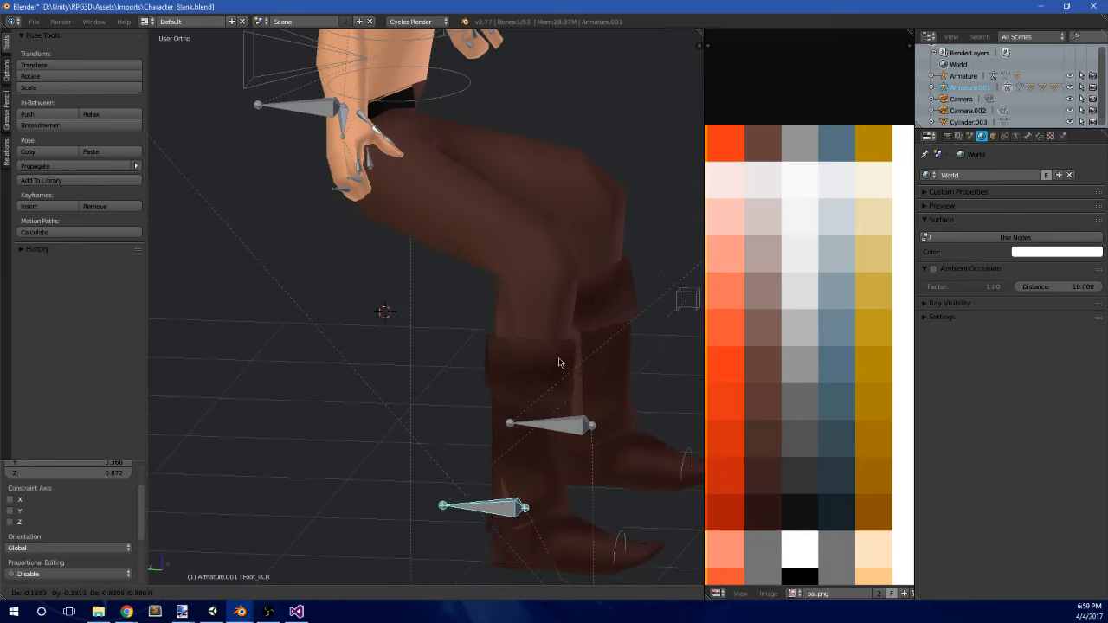
click(565, 320)
- Clear the body mesh's selection, select the edge loop along its waist, and compare it with the posed hips
middle_drag(567, 317, 499, 182)
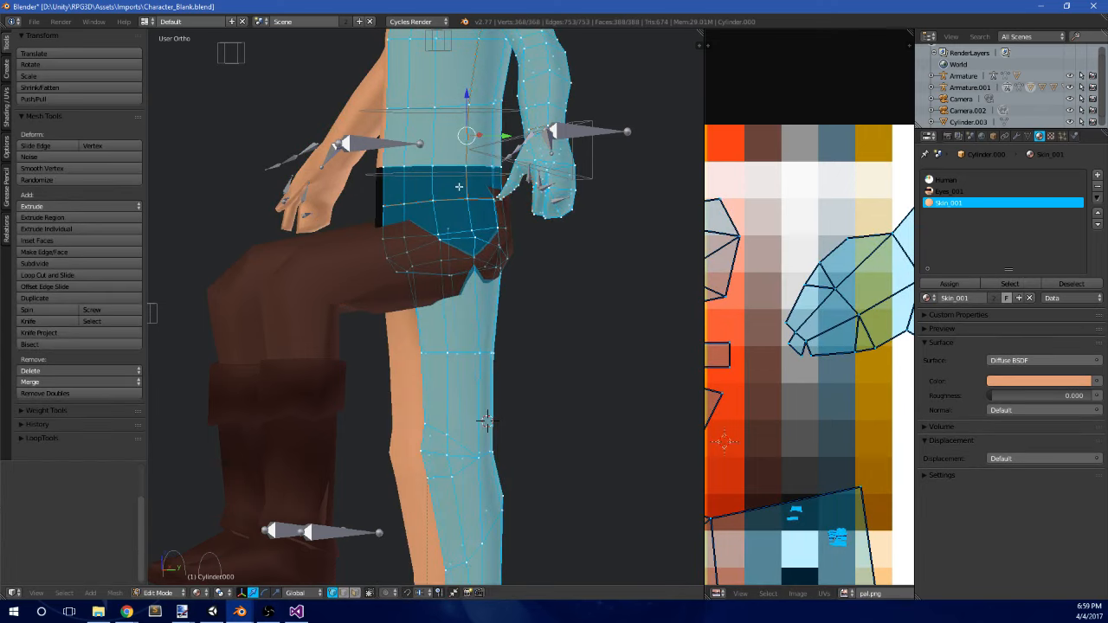
key(KP_3)
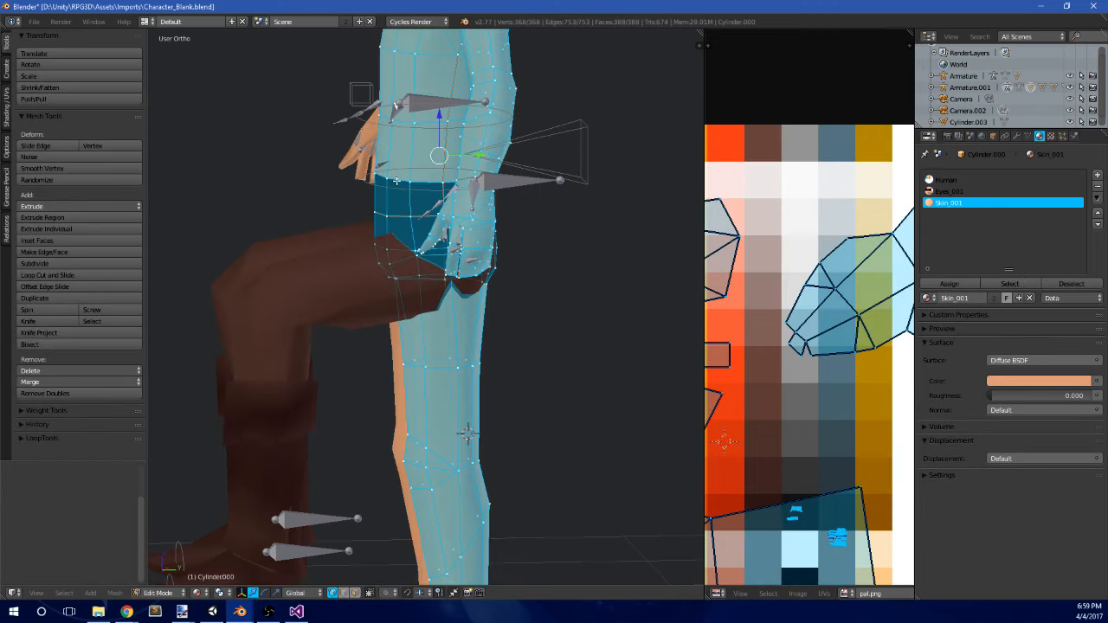
middle_drag(397, 183, 429, 259)
key(a)
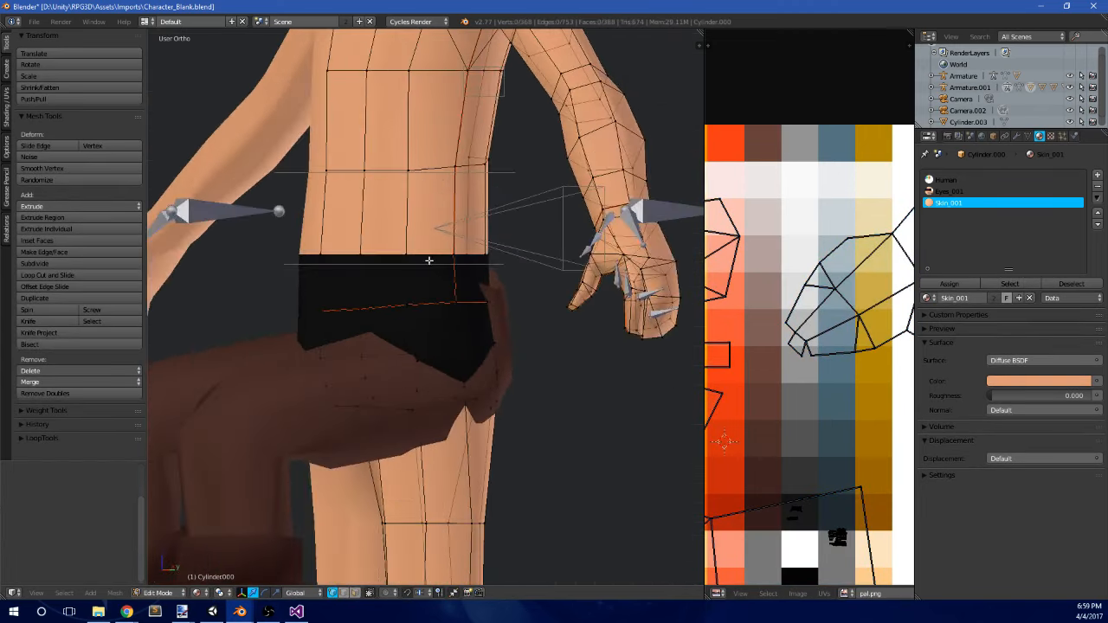
click(426, 185)
key(Tab)
scroll(433, 199, down, 3)
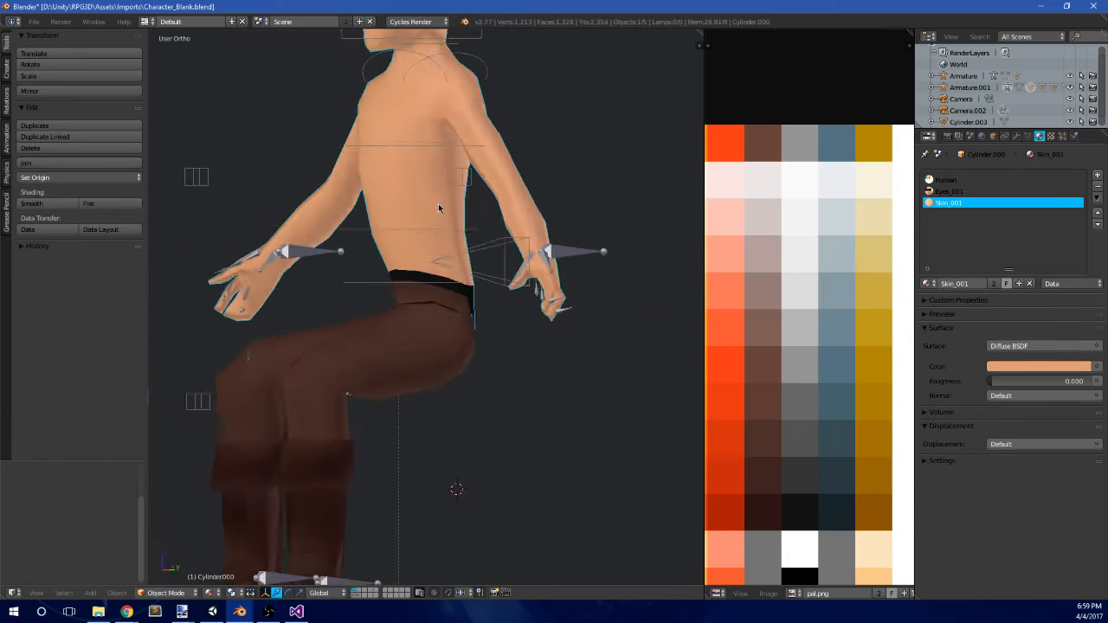
middle_drag(439, 208, 510, 258)
key(Tab)
scroll(581, 242, down, 2)
key(Tab)
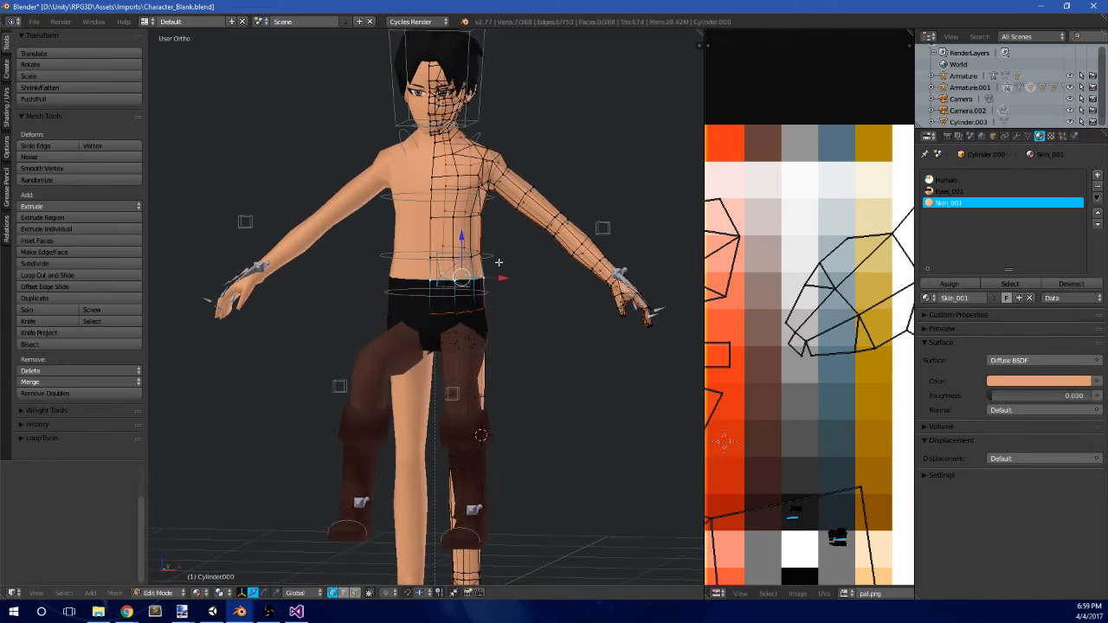
- Hide the trousers and show the body mesh's hips and legs in the right side view
right_click(461, 396)
right_click(472, 358)
key(h)
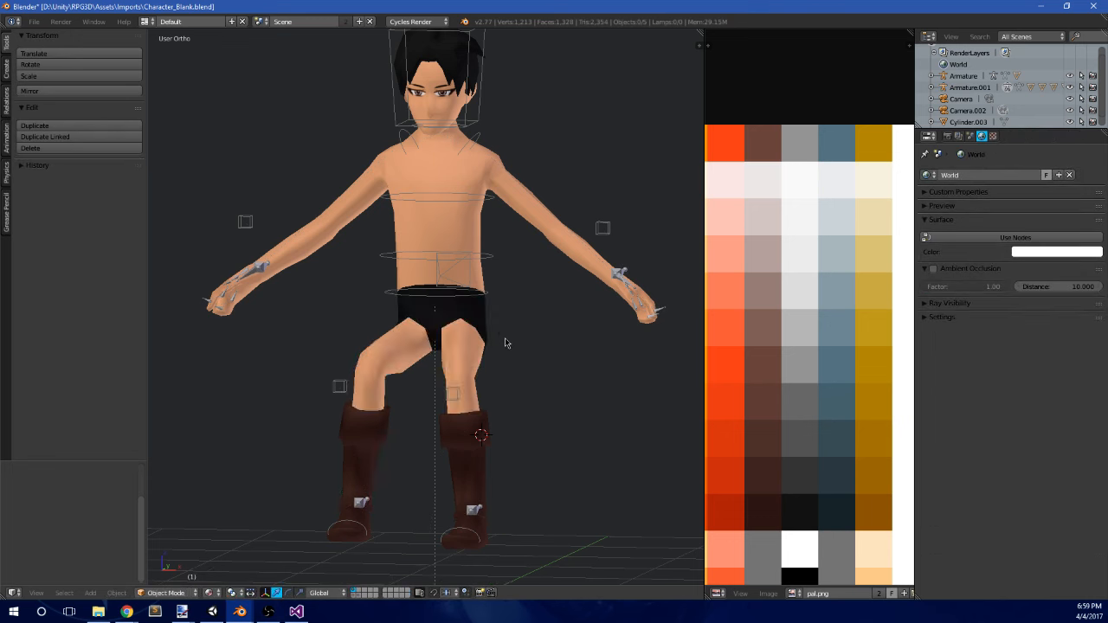
middle_drag(506, 340, 392, 317)
right_click(466, 342)
key(KP_3)
scroll(416, 286, up, 4)
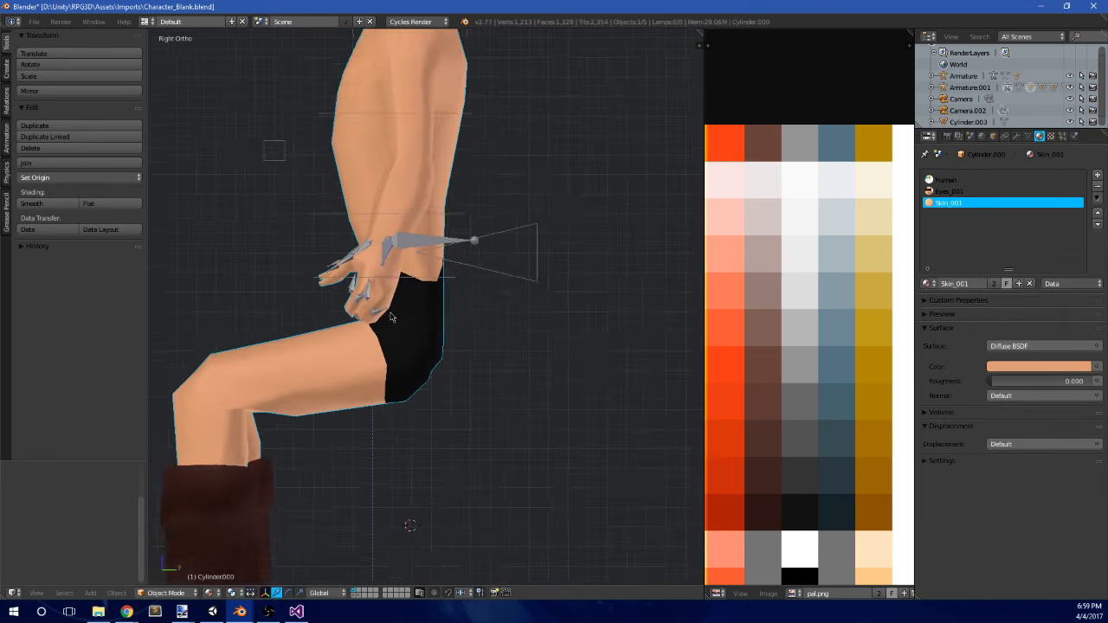
- Lower the joint at the head of the Groin bone in the armature's Edit Mode, then return to Object Mode
right_click(436, 274)
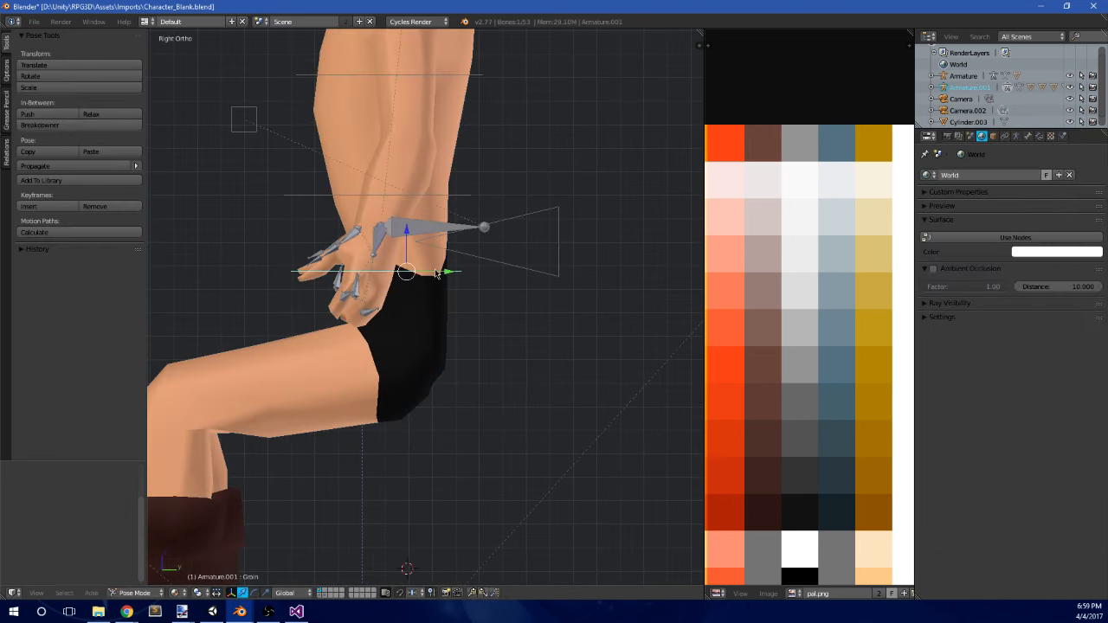
click(481, 286)
middle_drag(430, 297, 475, 315)
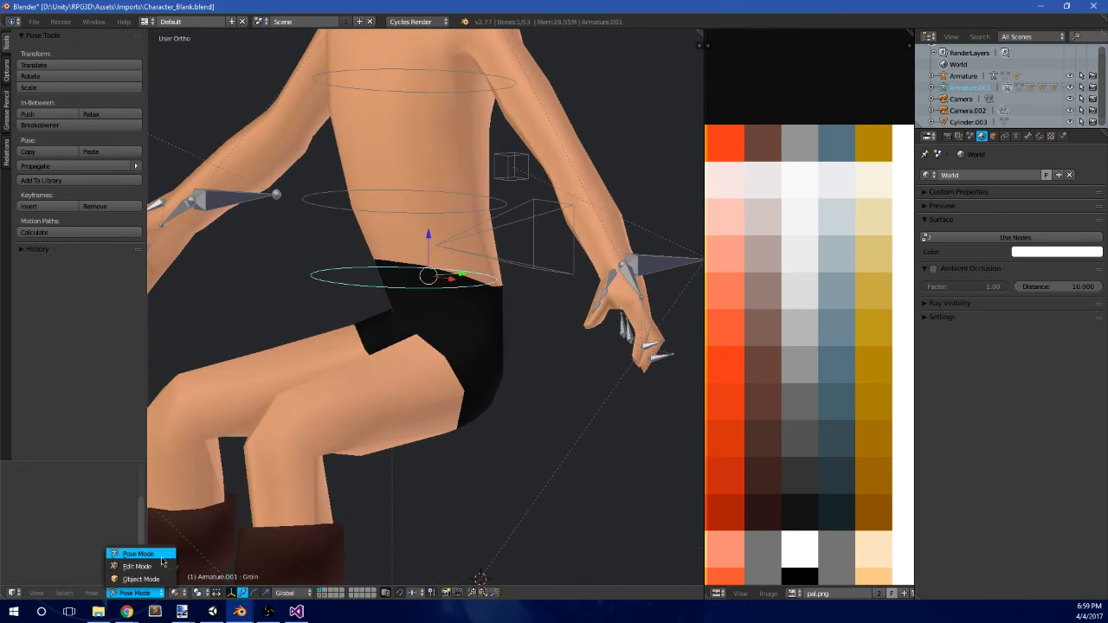
click(161, 565)
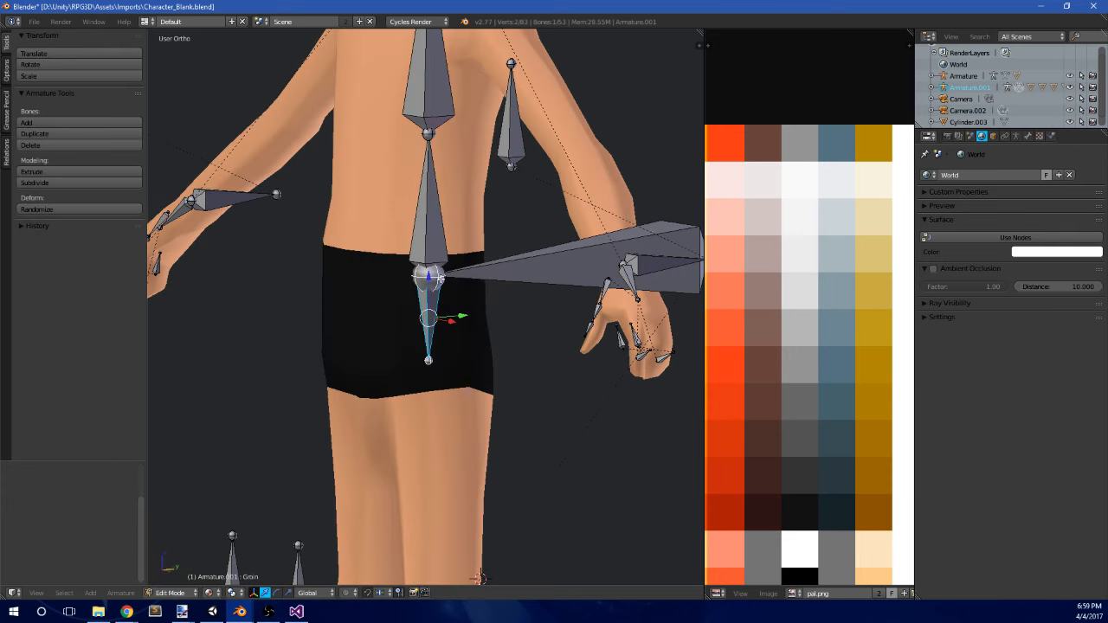
drag(486, 254, 486, 283)
key(Tab)
right_click(461, 324)
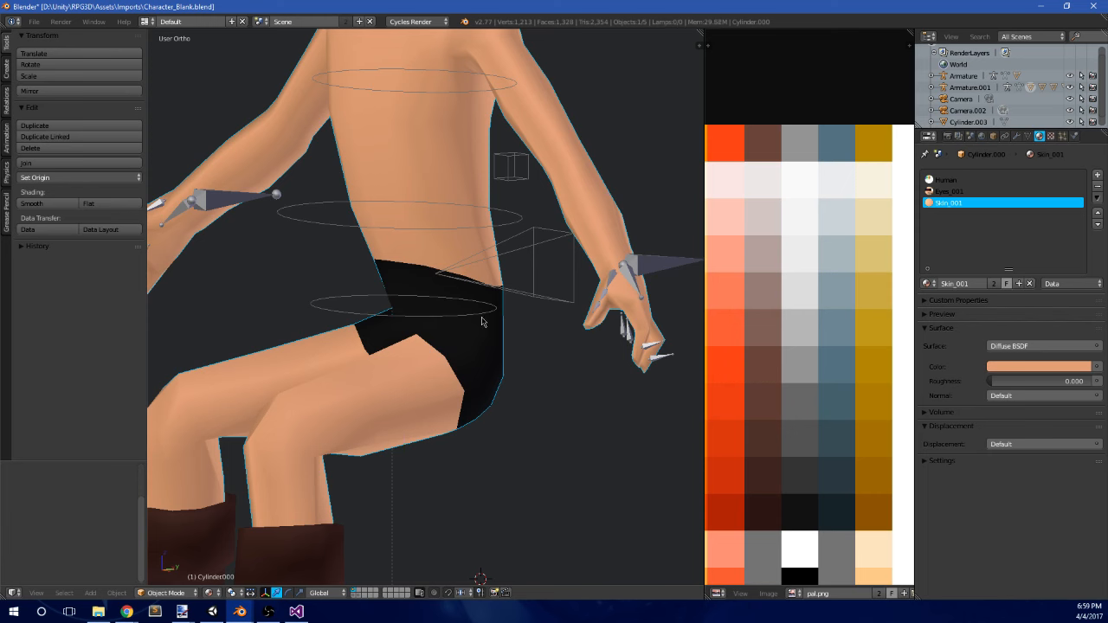
right_click(533, 279)
key(g)
right_click(421, 317)
right_click(416, 321)
right_click(417, 319)
key(alt+Tab)
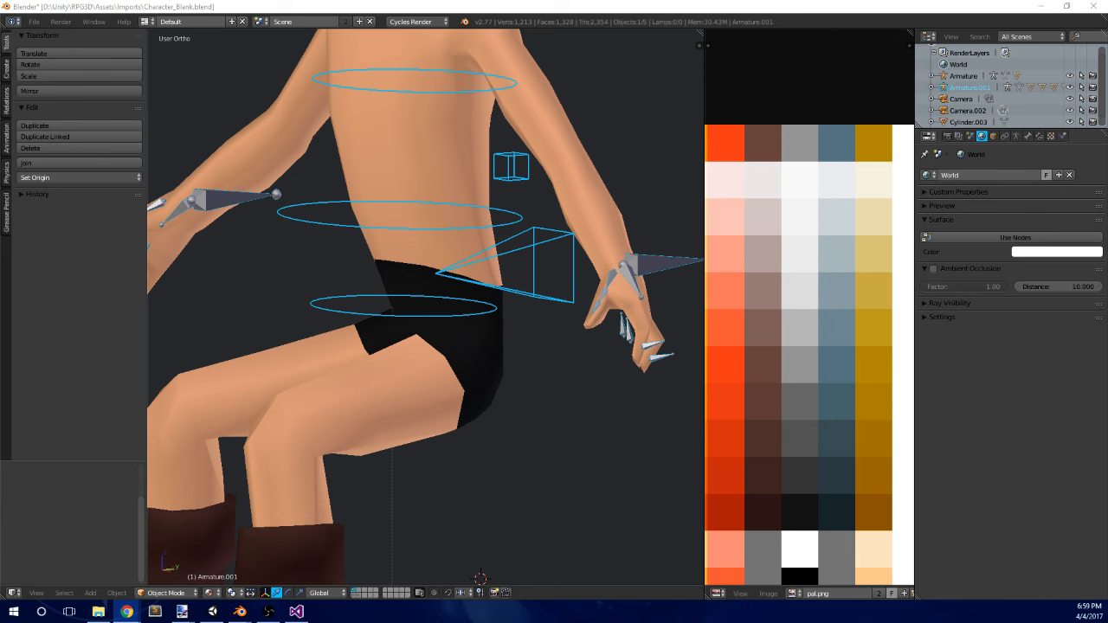
click(396, 5)
- Put the armature in Pose Mode and rotate the Groin bone about the global X axis to tilt the hips
scroll(390, 432, down, 2)
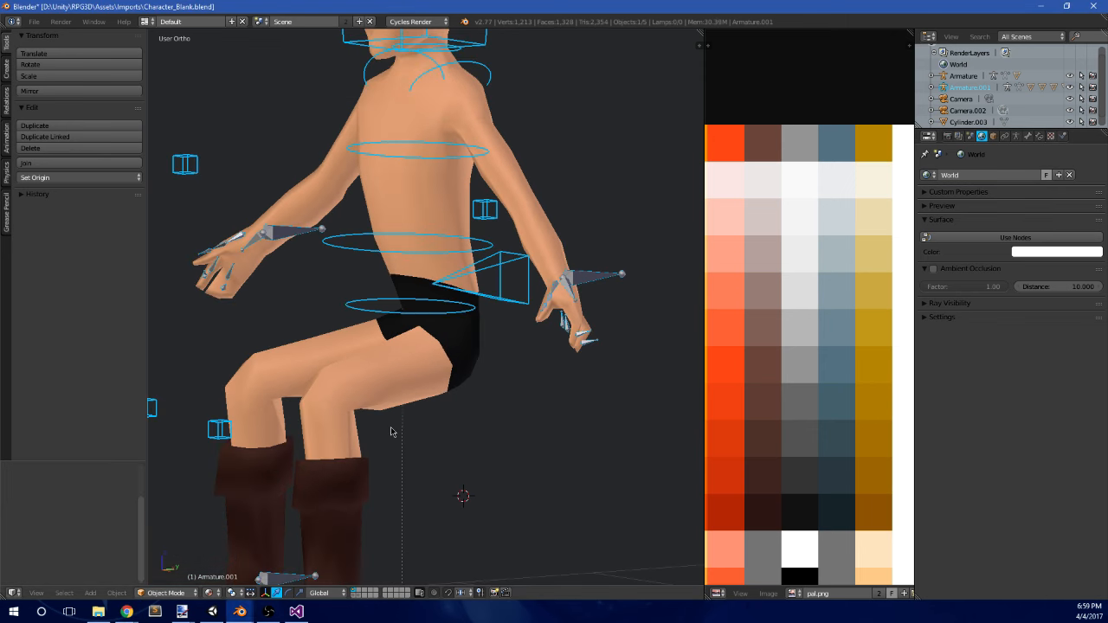
shift+middle_drag(397, 412, 437, 315)
scroll(499, 324, down, 5)
scroll(429, 312, up, 4)
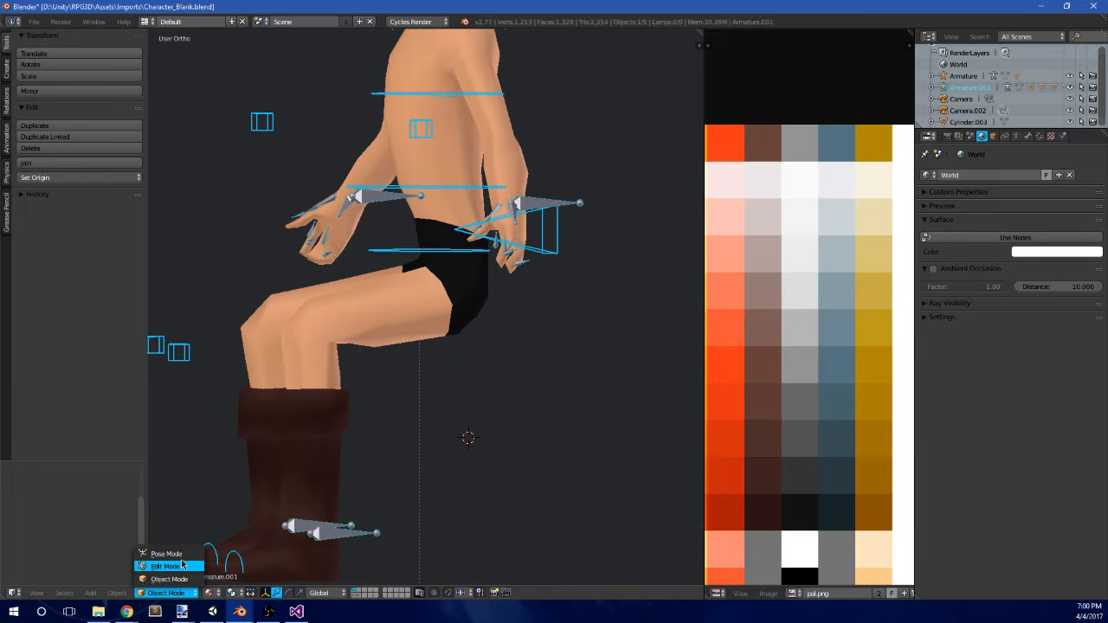
click(182, 564)
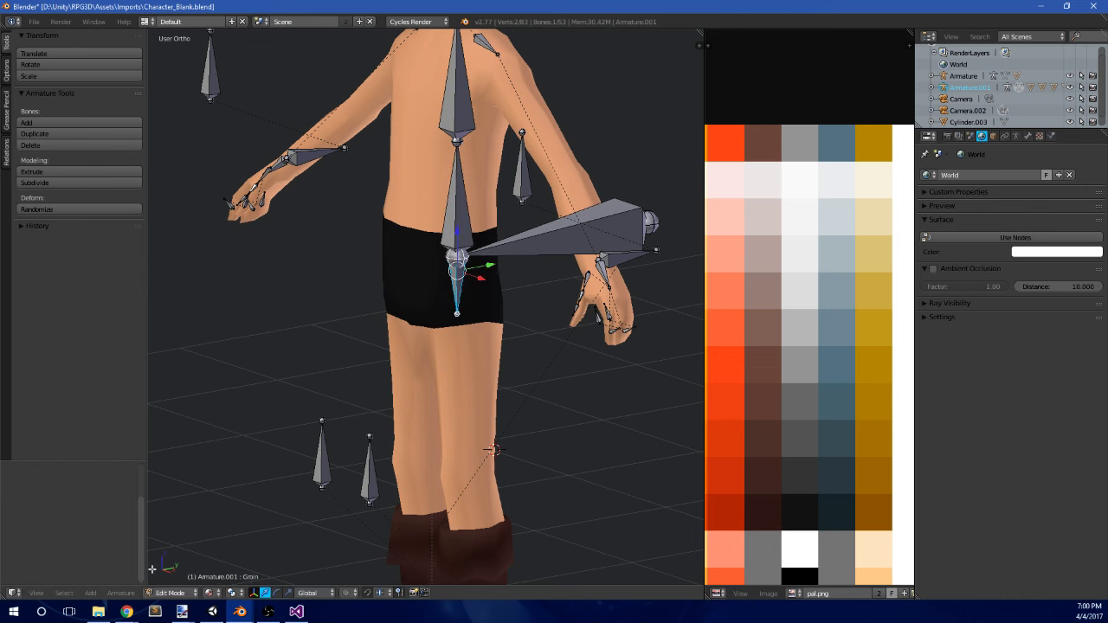
click(178, 555)
key(r)
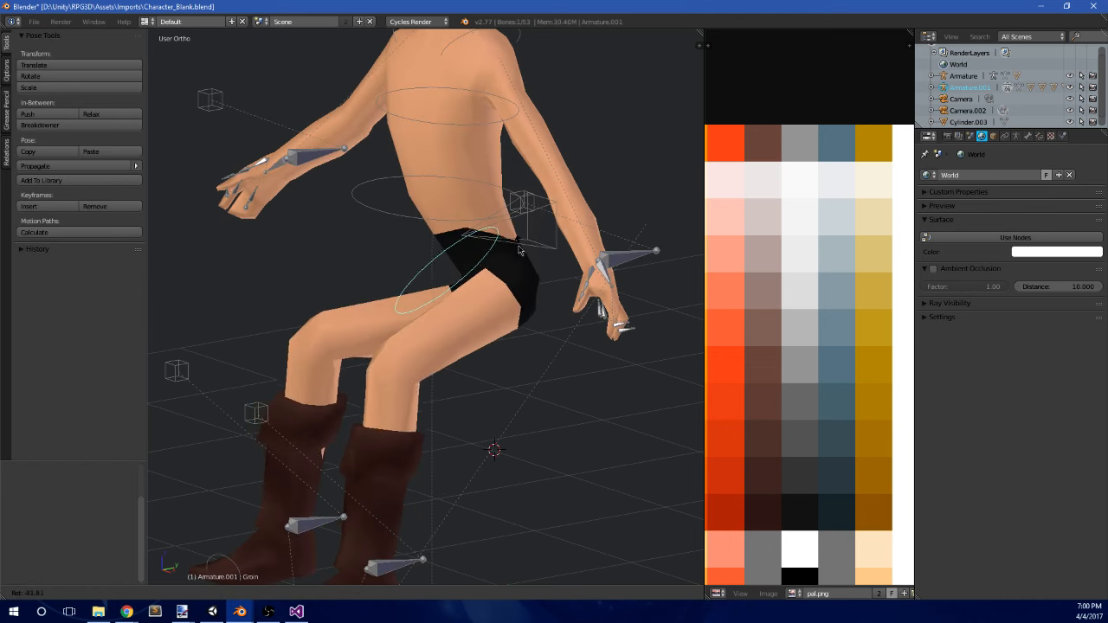
click(433, 329)
middle_drag(428, 331, 523, 340)
key(ctrl+z)
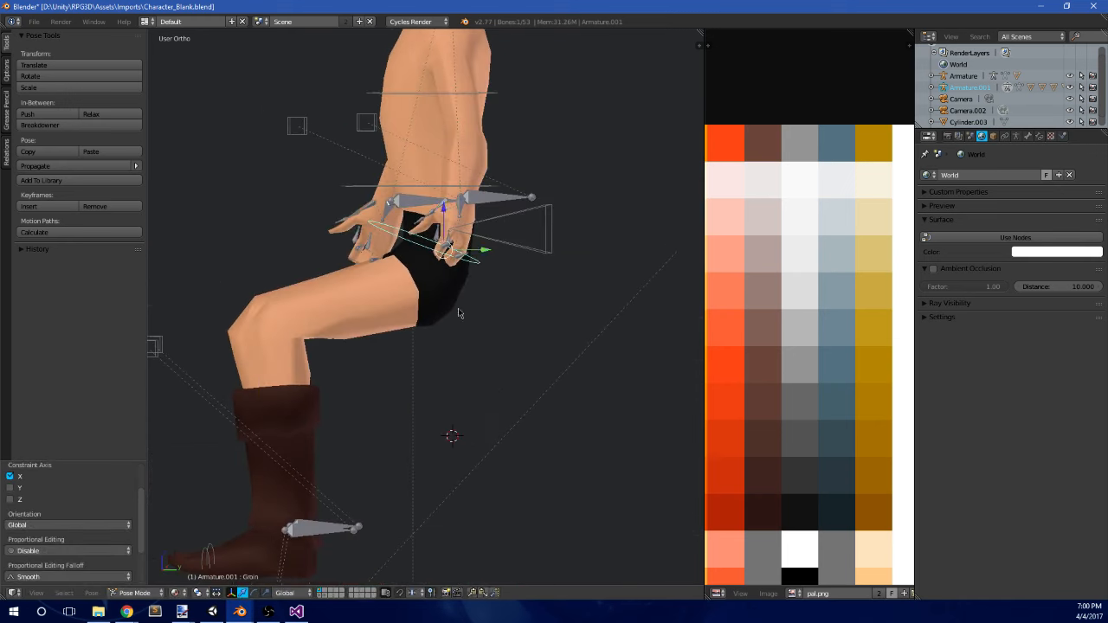
click(470, 339)
middle_drag(480, 331, 550, 278)
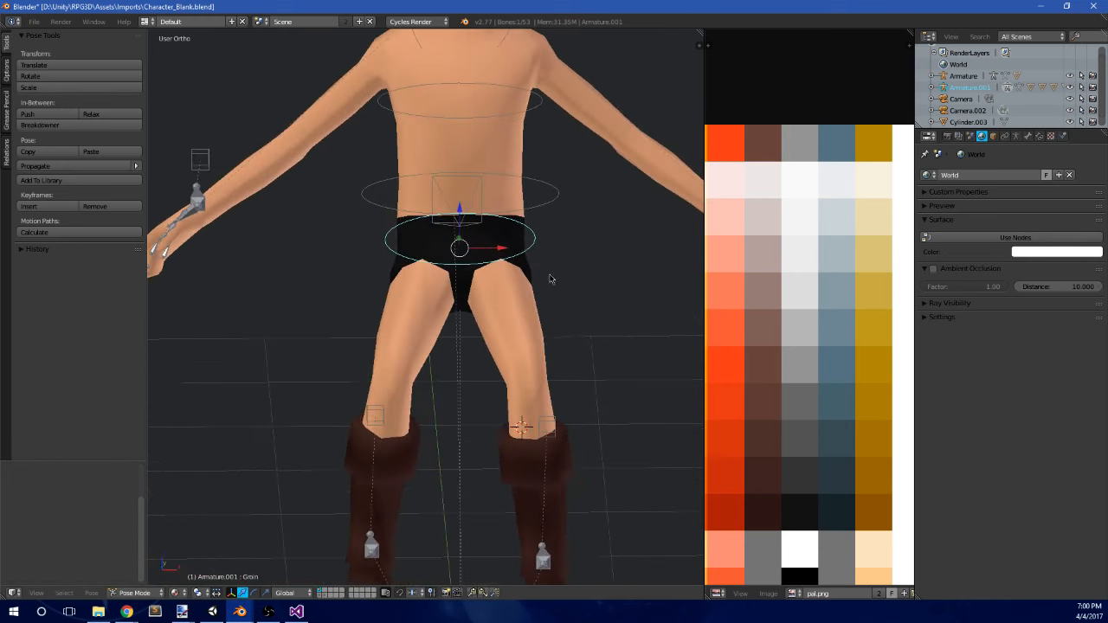
- Return the armature to Object Mode and unhide the trousers
click(141, 578)
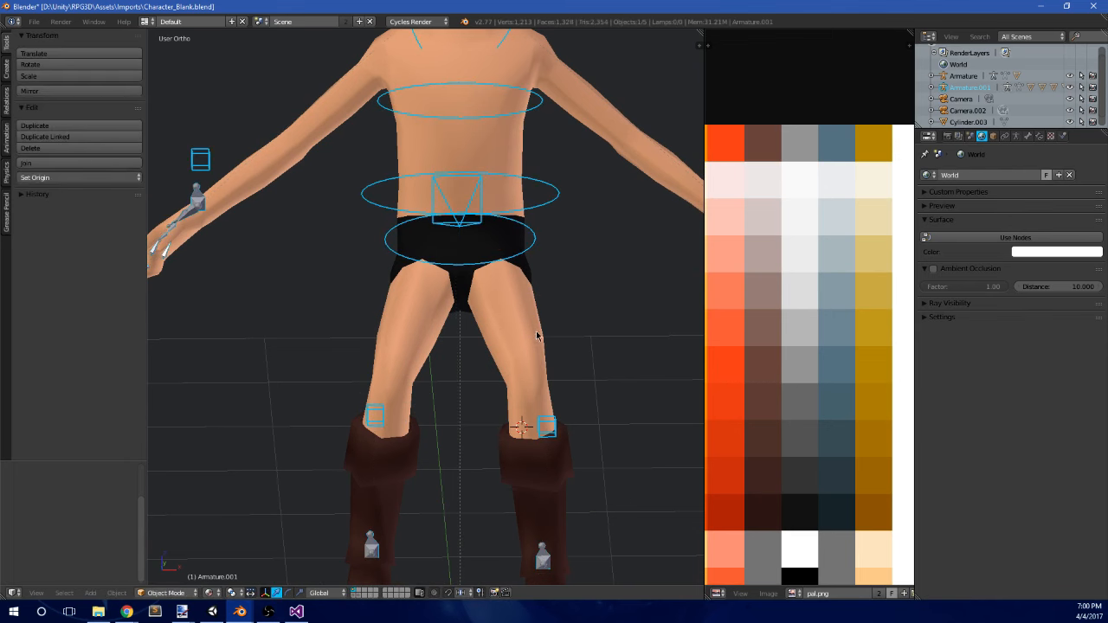
middle_drag(537, 336, 447, 305)
key(alt+h)
- Try to rotate the whole armature in Object Mode
right_click(478, 283)
right_click(480, 277)
key(g)
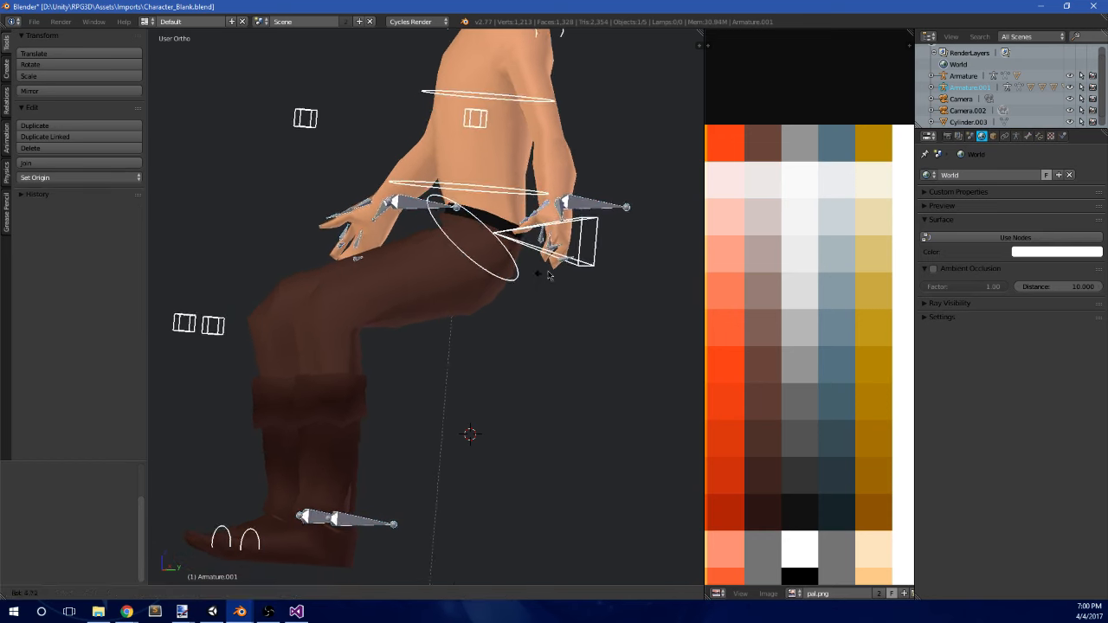
click(533, 274)
key(ctrl+z)
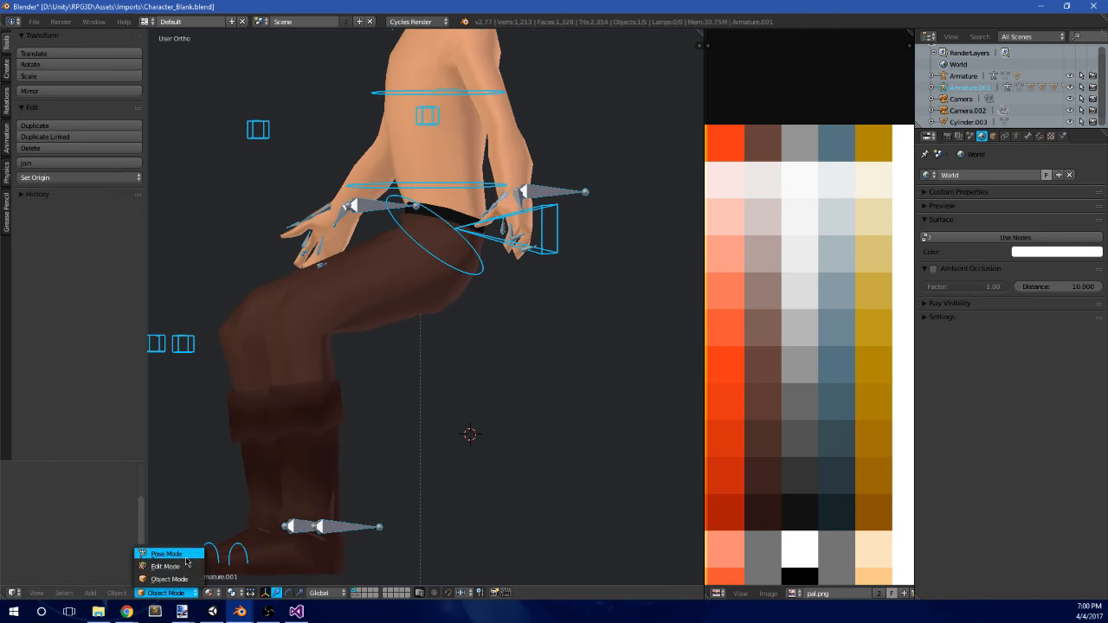
- Switch the armature to Pose Mode and rotate the Groin bone about the global X axis with the trousers shown
click(168, 554)
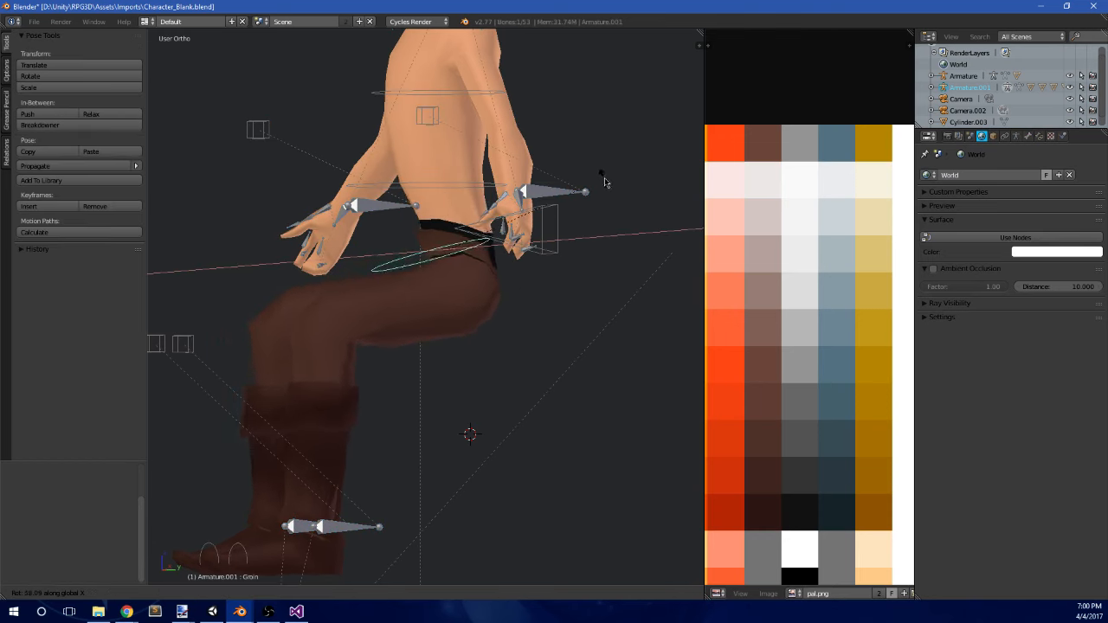
click(581, 327)
middle_drag(424, 299, 531, 317)
scroll(529, 315, down, 3)
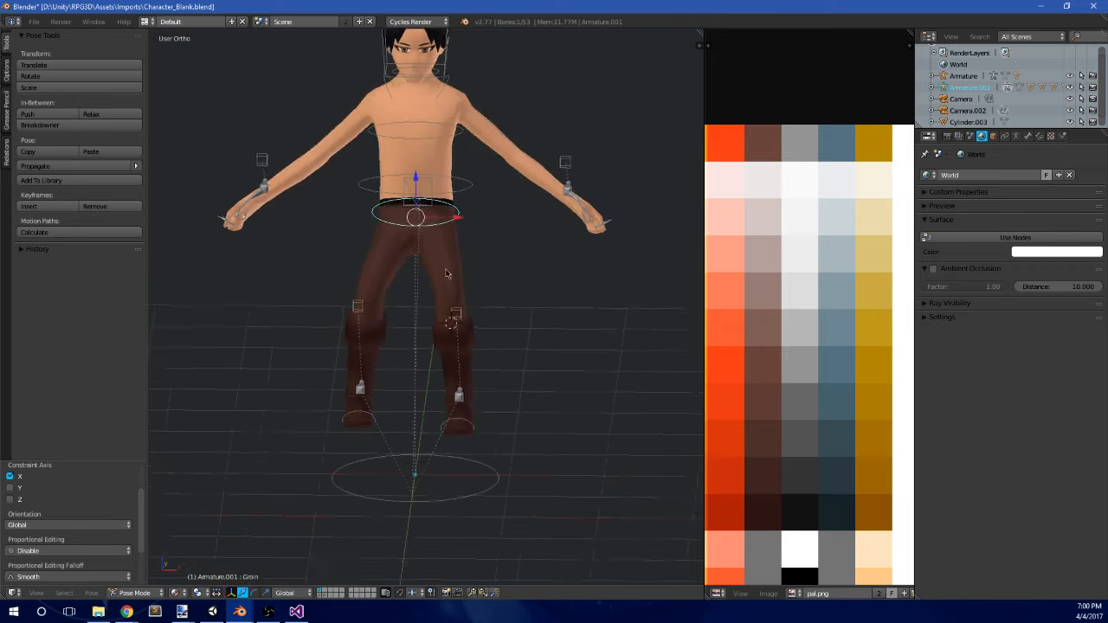
- Move the left foot's IK bone backward and forward to test the trousers in a stride
middle_drag(457, 276, 499, 366)
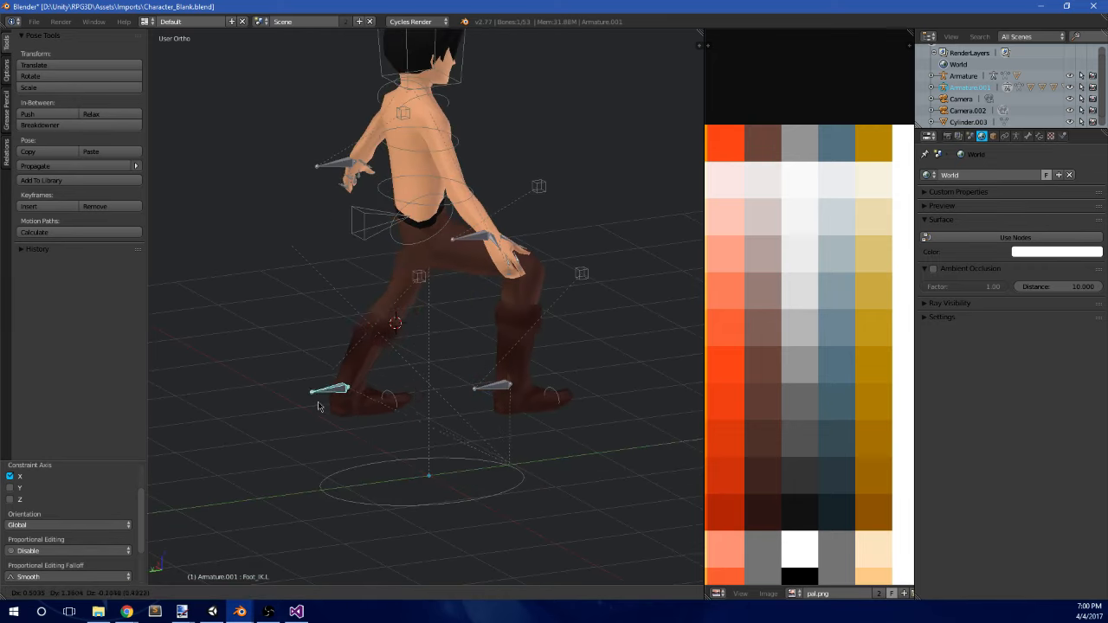
click(318, 407)
middle_drag(320, 405, 358, 344)
key(g)
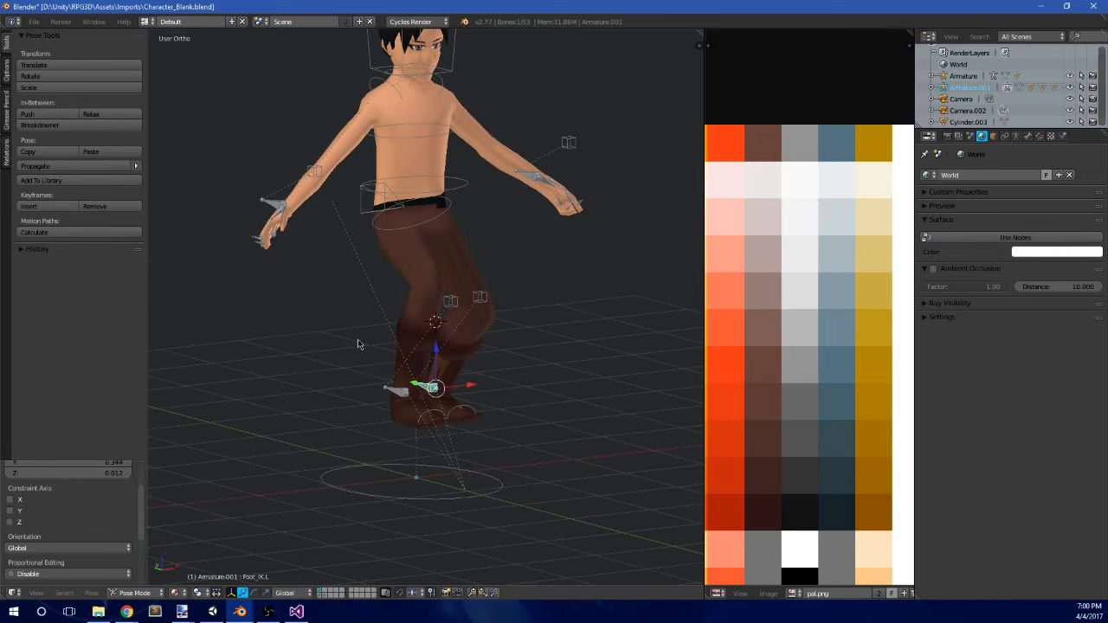
- Switch back to Object Mode and select the trousers
middle_drag(484, 306, 396, 218)
key(ctrl+Tab)
right_click(419, 211)
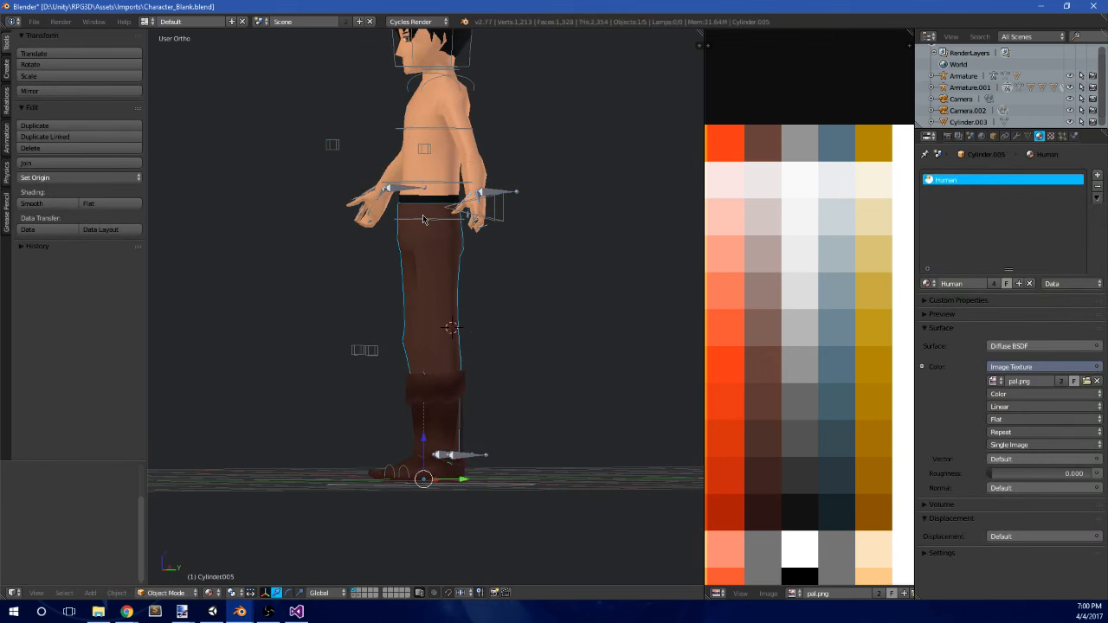
- Delete the top row of vertices around the trousers' waist in Edit Mode
key(Tab)
scroll(424, 225, up, 5)
middle_drag(476, 225, 438, 233)
key(a)
key(KP_3)
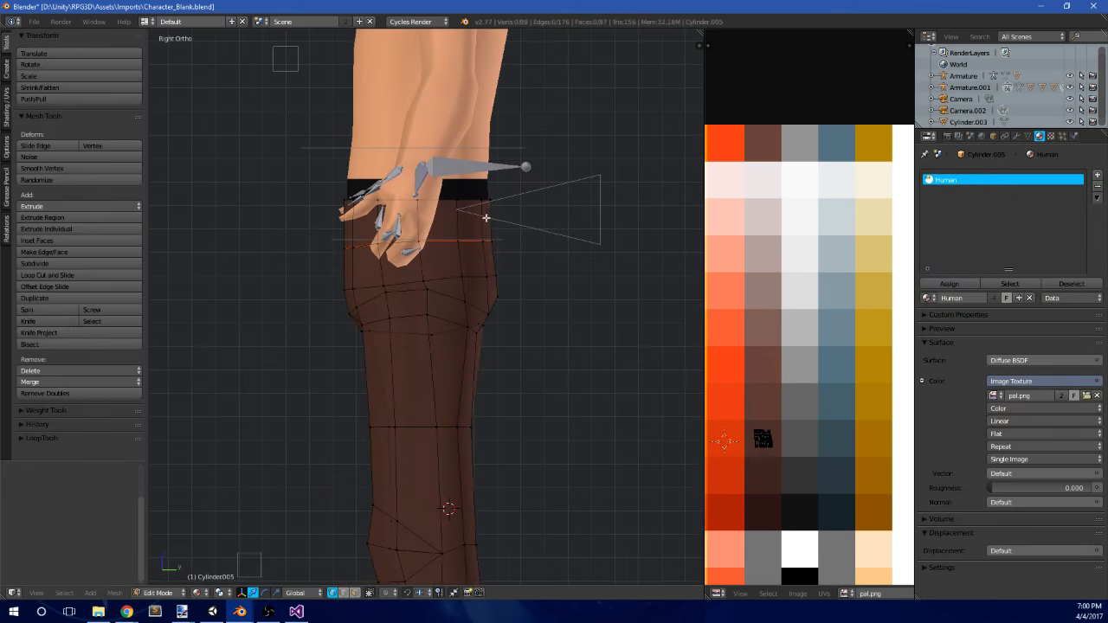
click(452, 202)
middle_drag(453, 204, 515, 201)
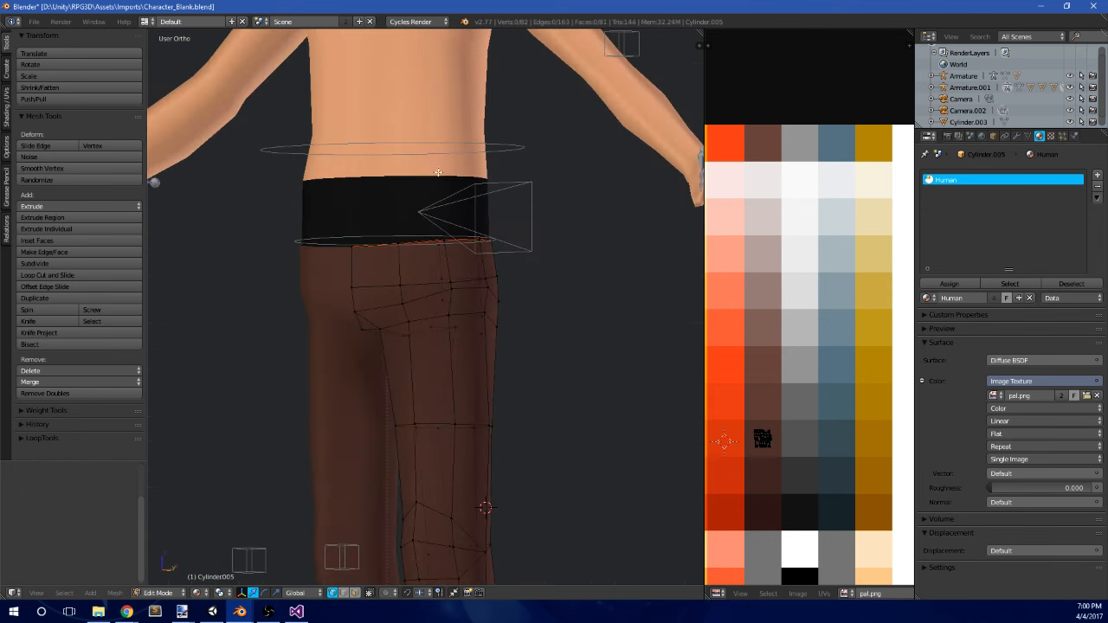
- Leave the trousers' mesh, select the body mesh and open it in Edit Mode
key(Tab)
right_click(436, 208)
key(Tab)
key(Tab)
right_click(394, 205)
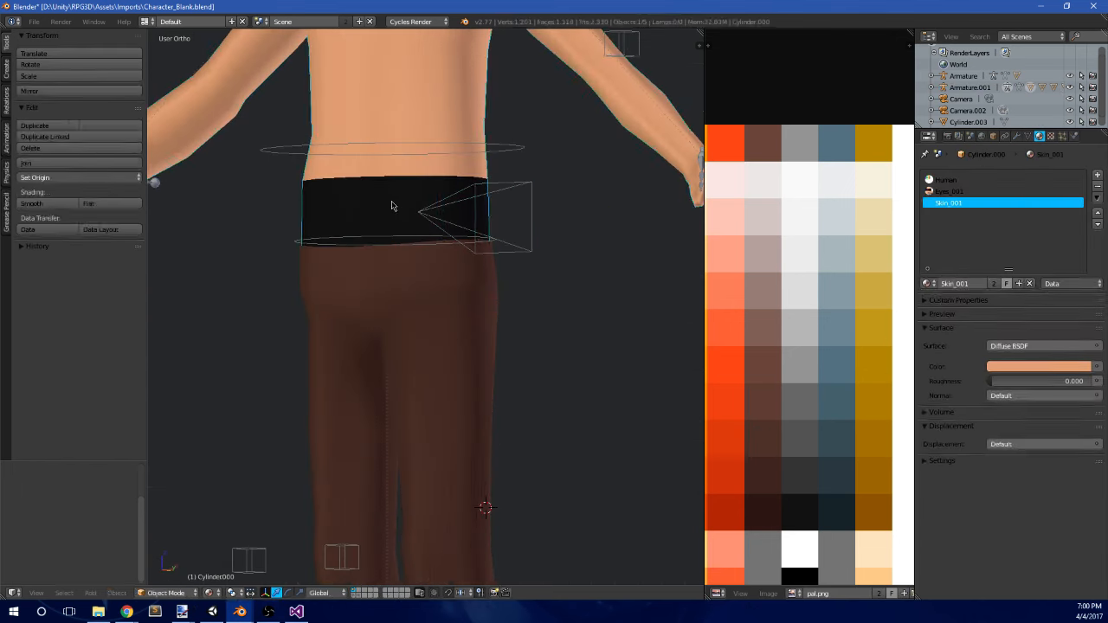
key(Tab)
middle_drag(449, 194, 423, 199)
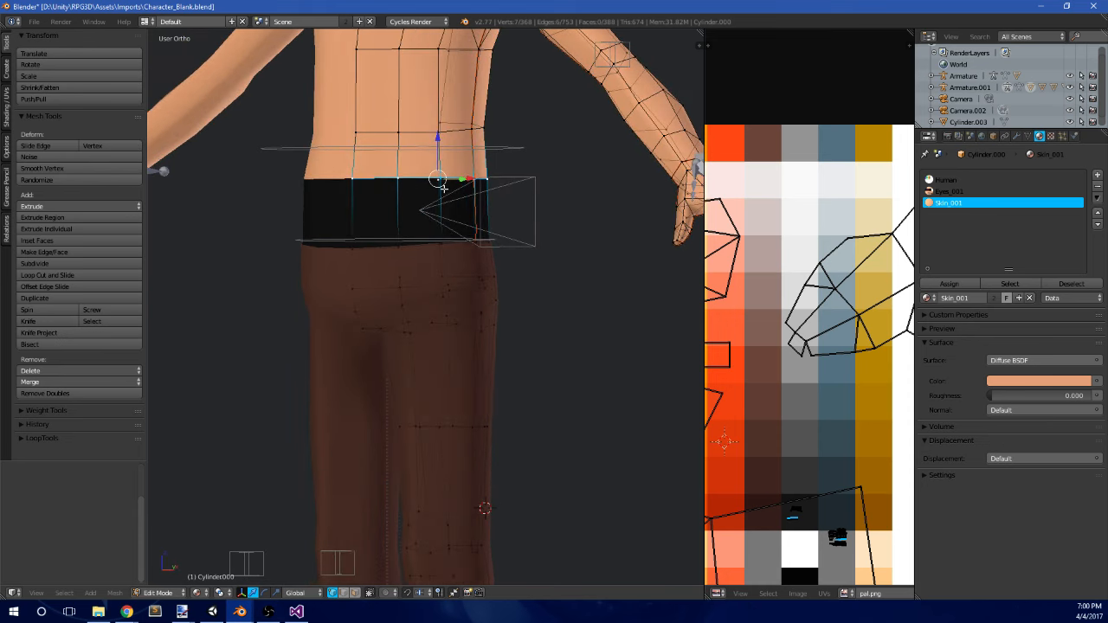
- Lower the body mesh's waist vertex ring along Z in the right orthographic view
key(Tab)
scroll(480, 248, down, 5)
middle_drag(477, 270, 418, 313)
key(KP_3)
scroll(418, 312, up, 2)
key(Tab)
scroll(417, 310, up, 1)
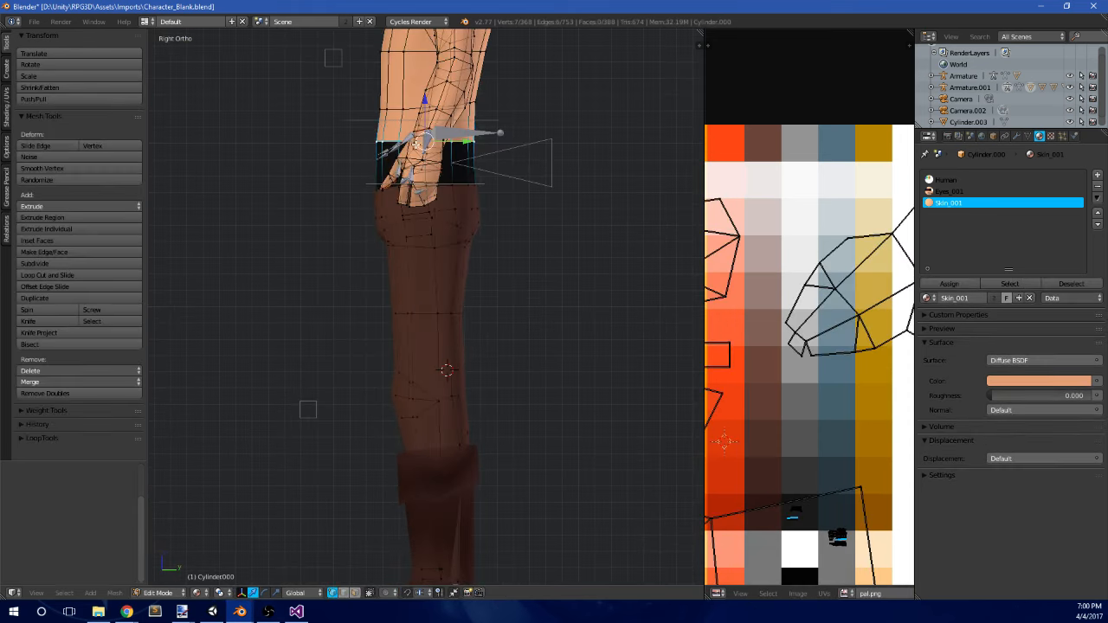
click(416, 114)
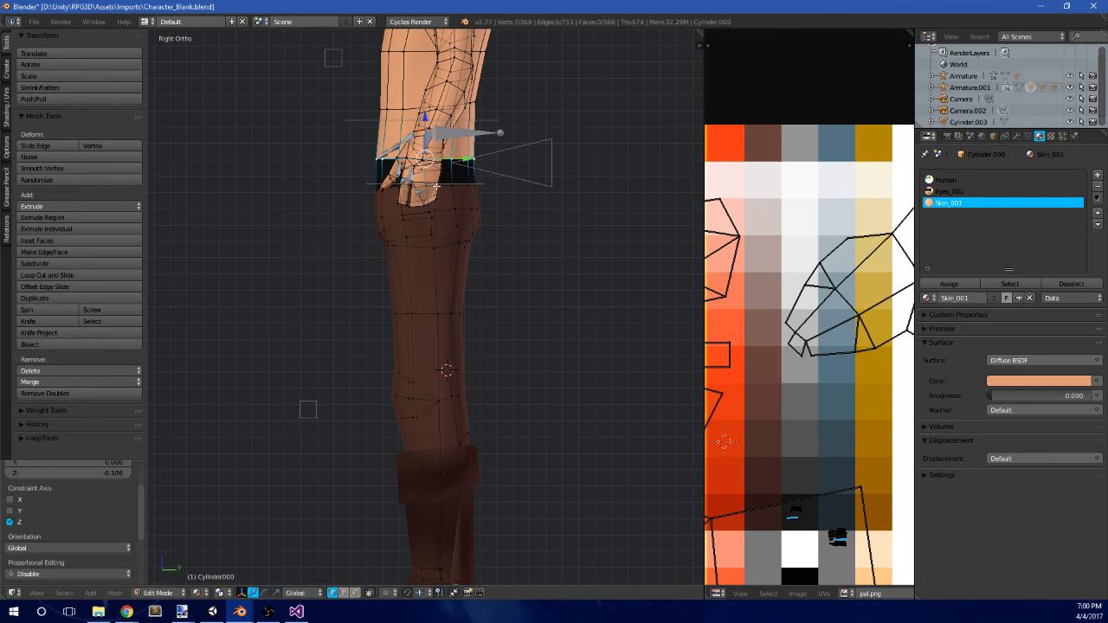
- Move the body's waist ring further down to meet the trousers' shortened top edge
shift+middle_drag(378, 215, 466, 231)
scroll(466, 230, down, 2)
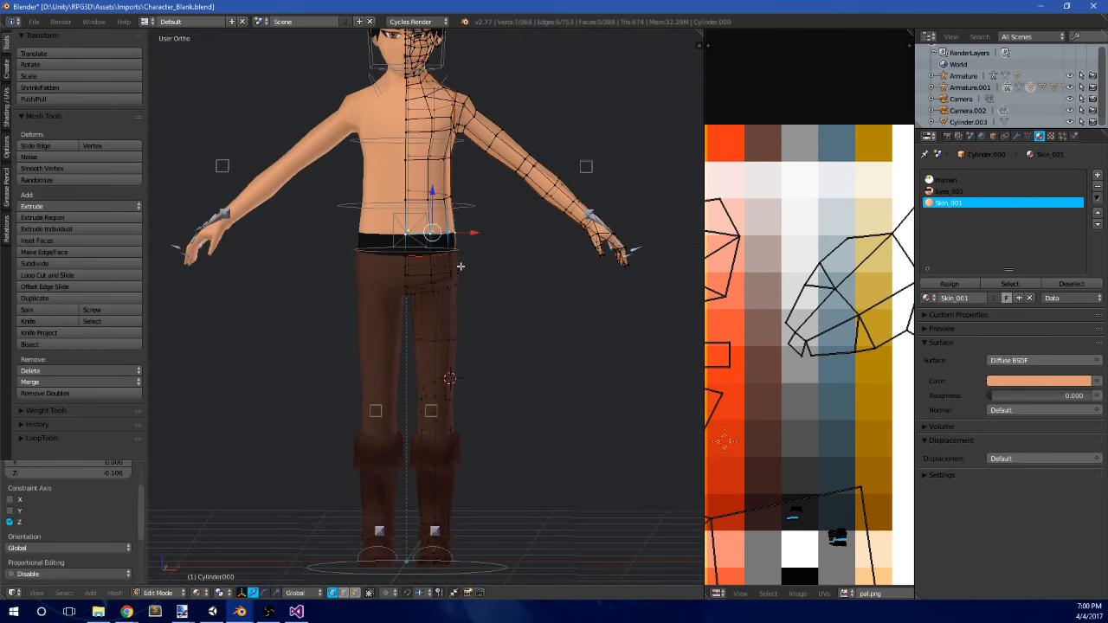
scroll(454, 247, up, 4)
scroll(455, 245, down, 2)
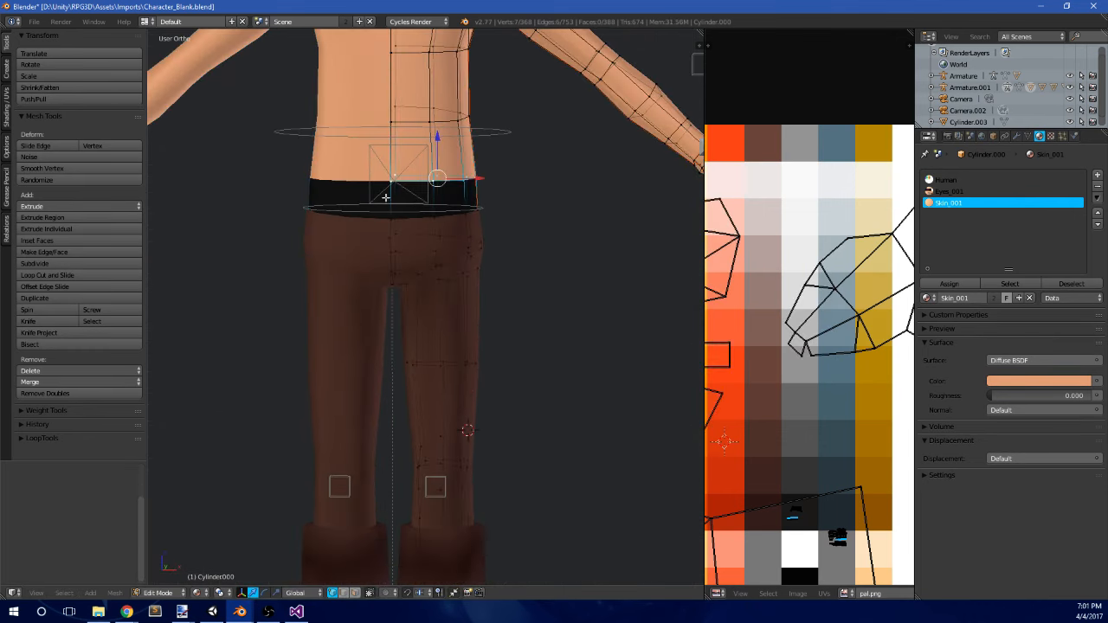
scroll(470, 203, down, 2)
scroll(411, 191, up, 4)
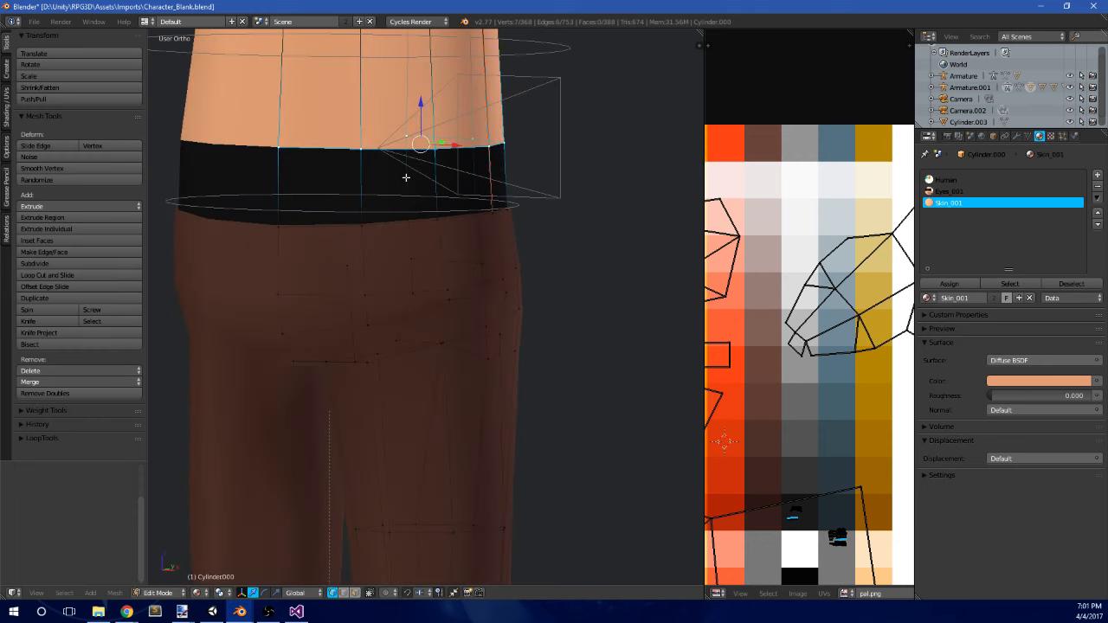
key(Tab)
scroll(458, 230, down, 5)
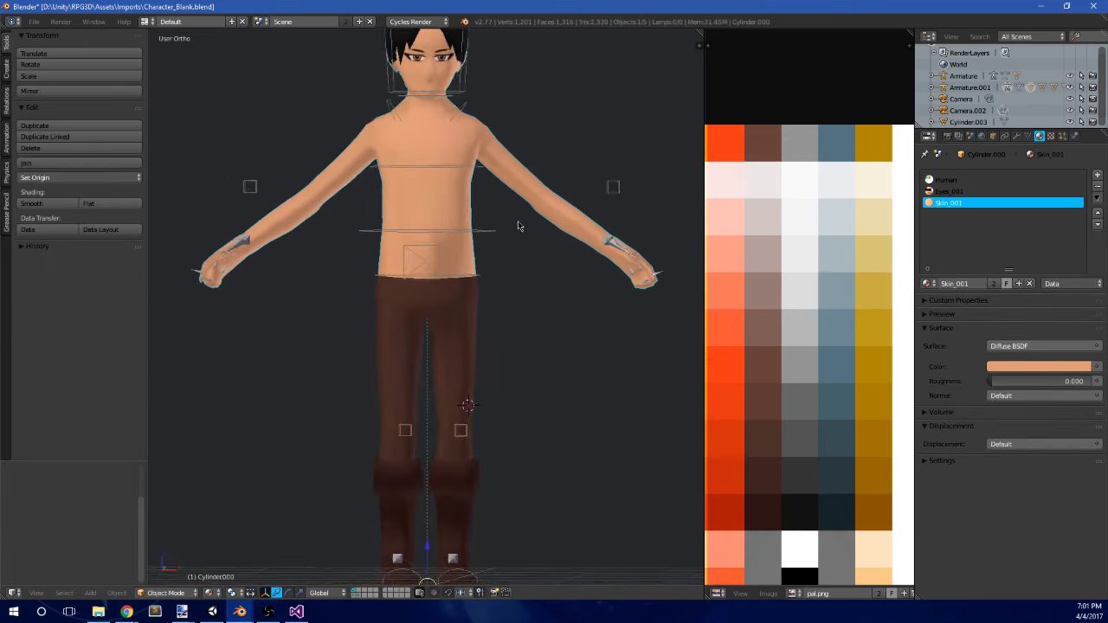
- Merge the overlapping vertices at the body's waist with Remove Doubles
middle_drag(517, 226, 467, 258)
key(Tab)
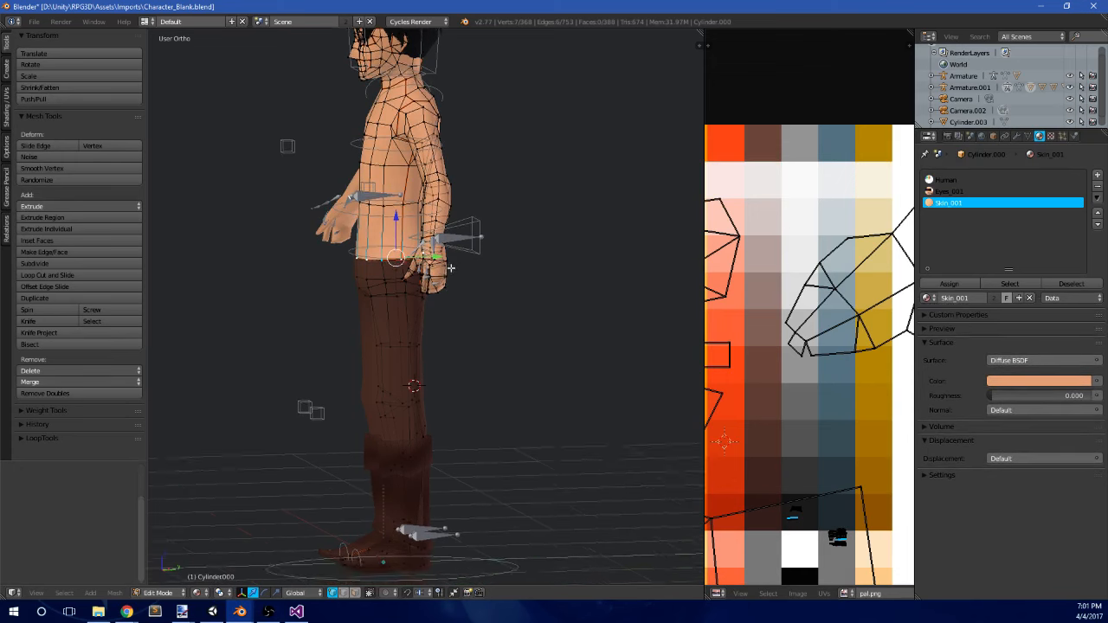
scroll(451, 268, up, 3)
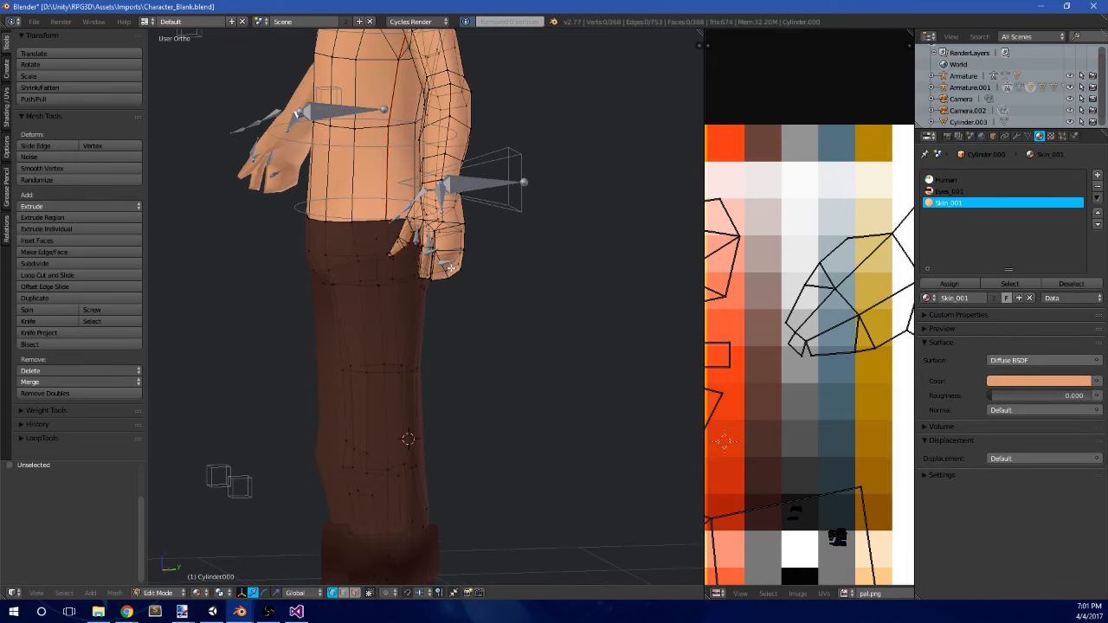
key(a)
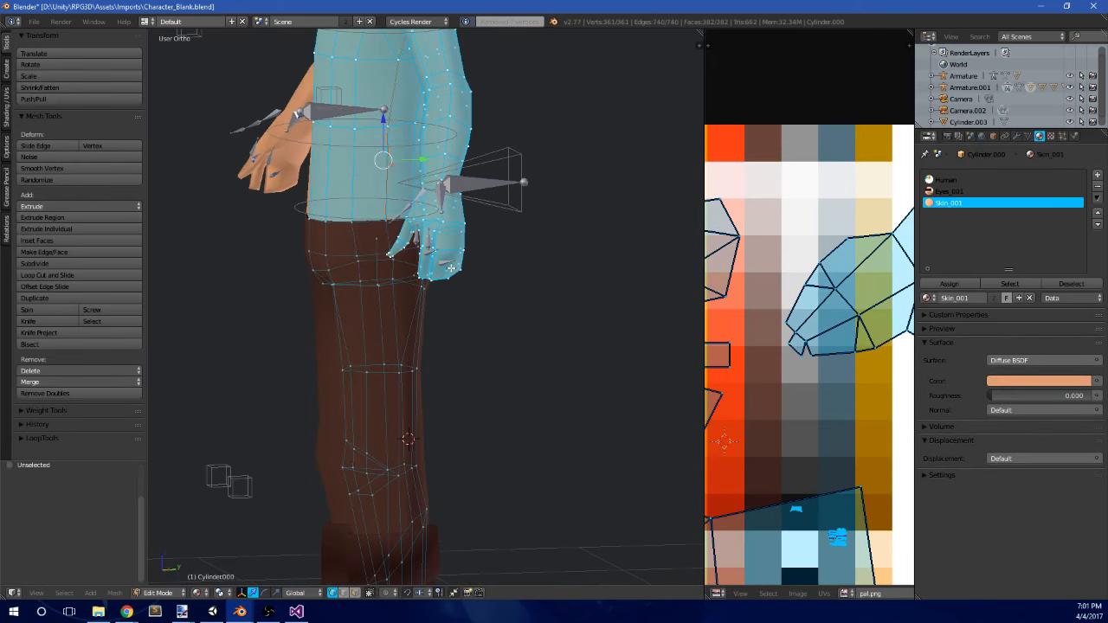
- Switch the armature to Pose Mode and try rotating the Groin bone to test the waist seam
key(Tab)
right_click(407, 216)
key(Tab)
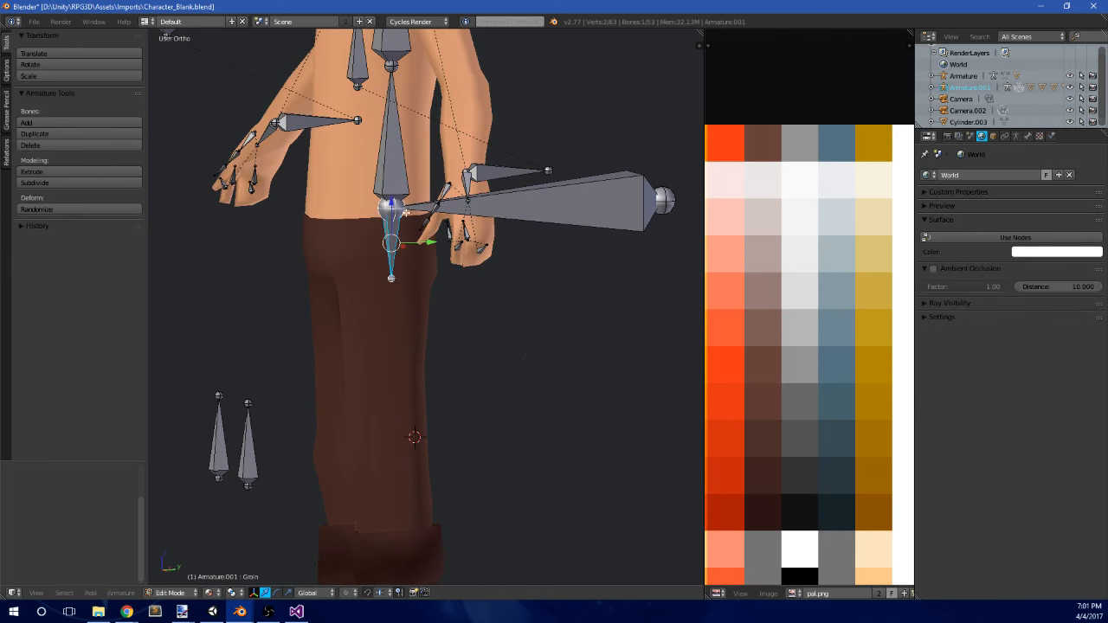
key(ctrl+Tab)
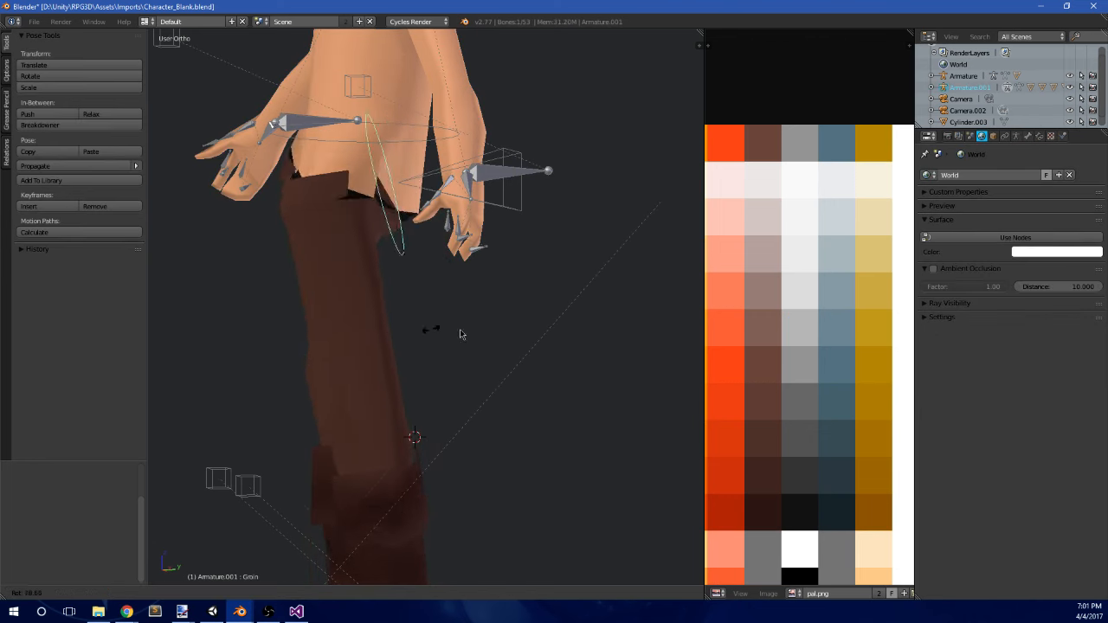
right_click(496, 296)
middle_drag(496, 296, 514, 346)
scroll(486, 288, down, 6)
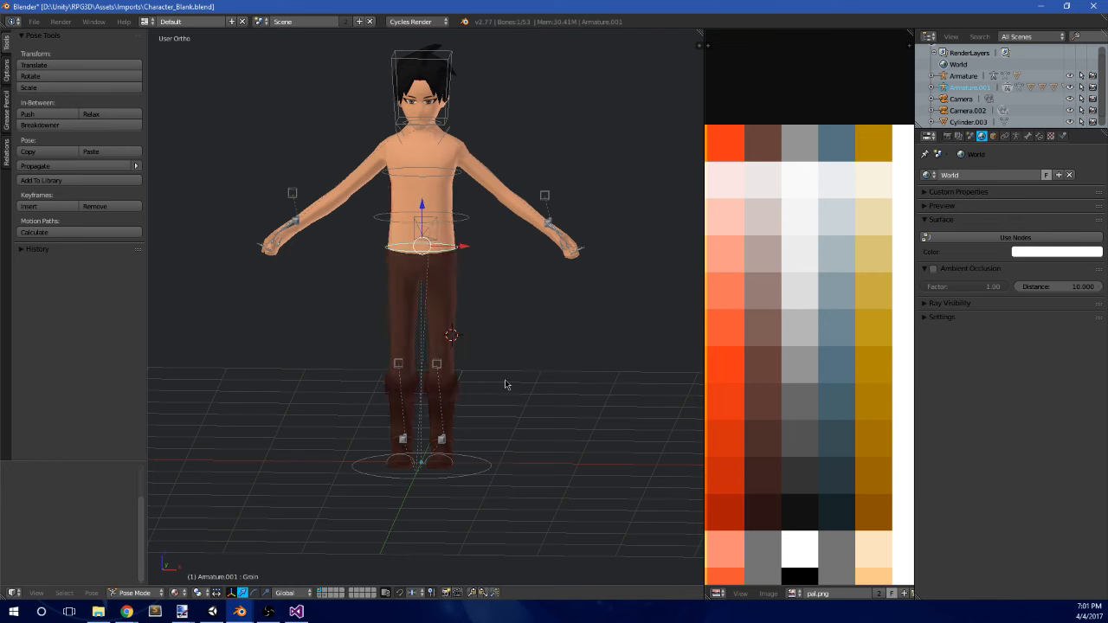
- Move the left foot's IK bone out to the side to test the hip, and undo the move
middle_drag(507, 383, 524, 447)
key(g)
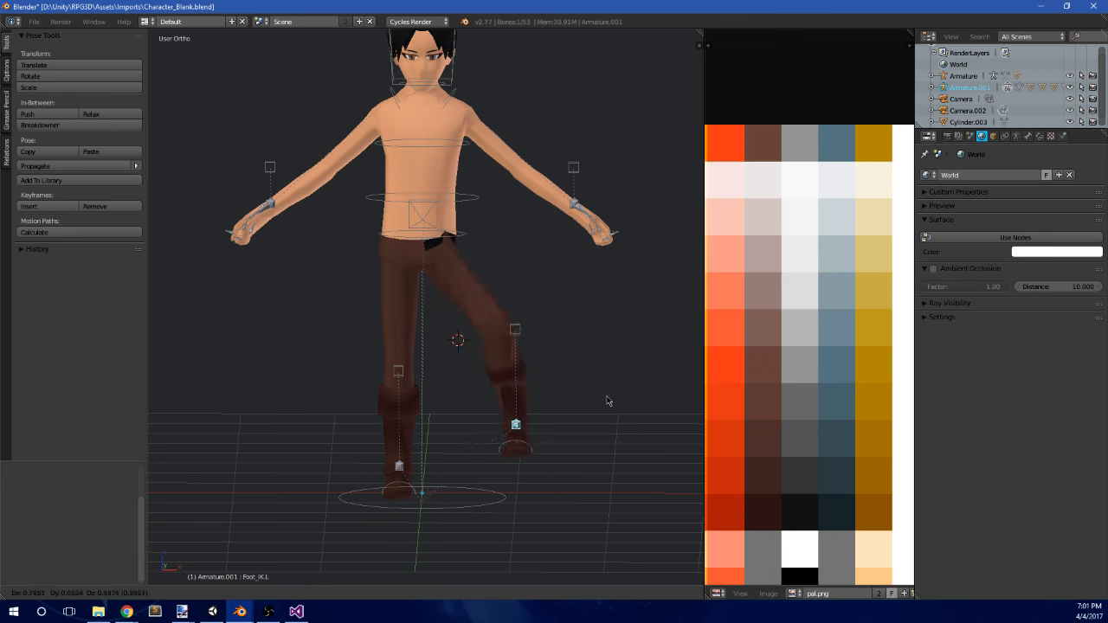
click(593, 389)
middle_drag(591, 390, 558, 363)
key(ctrl+z)
key(ctrl+z)
scroll(542, 364, up, 3)
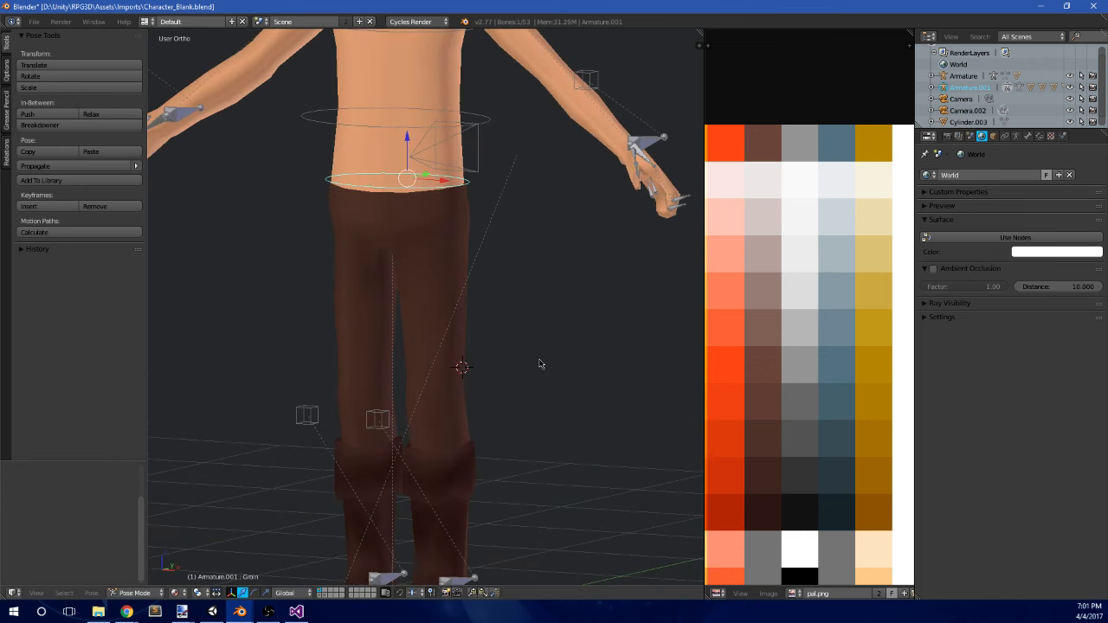
- Undo the waist edits on the body mesh and the deletion of the trousers' top row
key(ctrl+Tab)
key(ctrl+Tab)
key(ctrl+z)
key(ctrl+z)
key(ctrl+z)
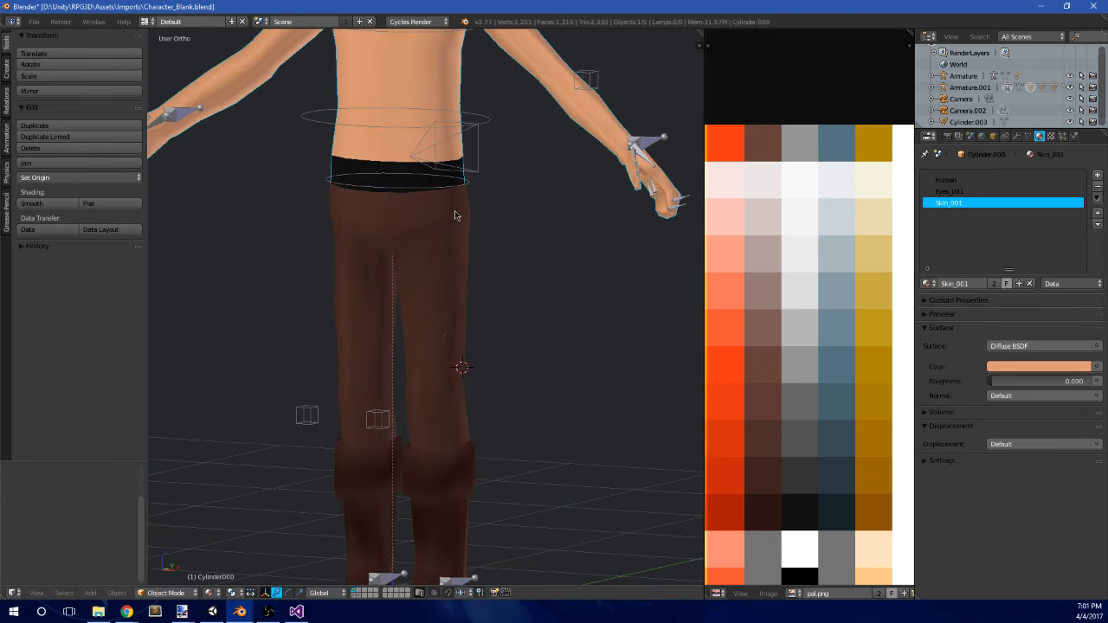
key(ctrl+z)
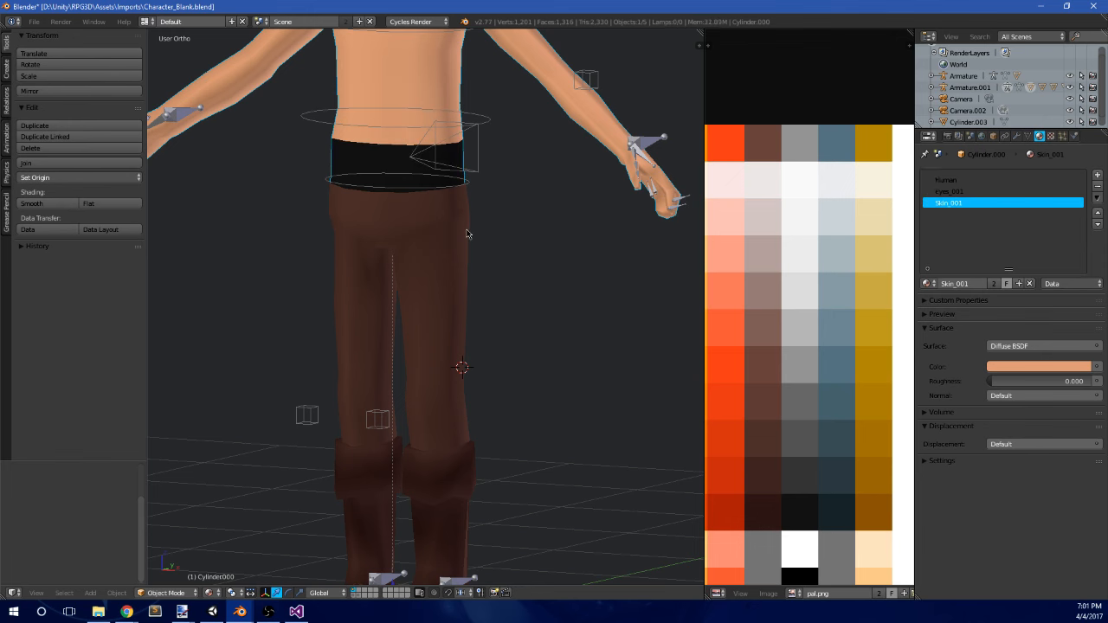
key(ctrl+z)
key(ctrl+z)
key(ctrl+z)
key(ctrl+z)
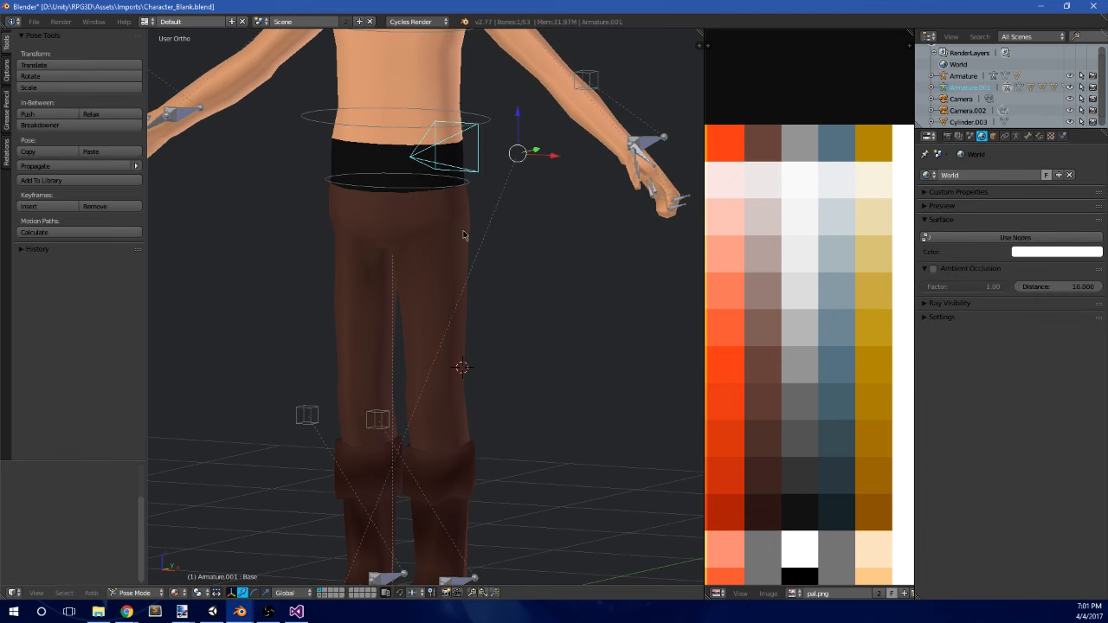
middle_drag(464, 234, 425, 272)
scroll(497, 259, down, 6)
key(a)
scroll(443, 287, up, 4)
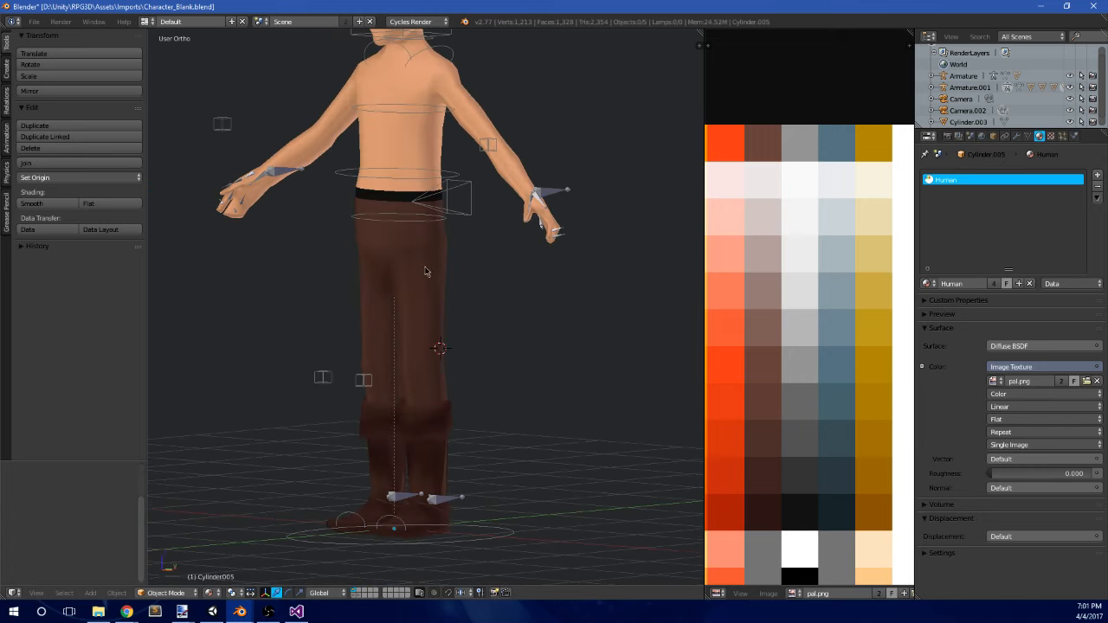
- Lower the body mesh's waist ring along Z until it lines up with the trousers' top edge
right_click(392, 151)
key(Tab)
key(KP_3)
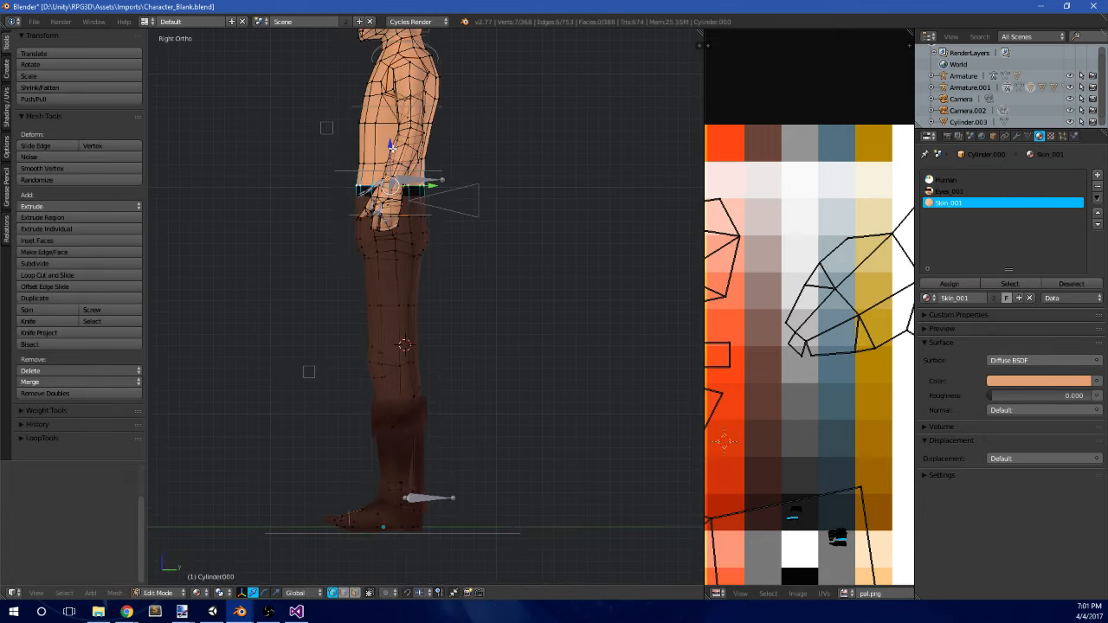
scroll(390, 148, up, 2)
shift+middle_drag(392, 150, 459, 289)
scroll(455, 263, up, 2)
drag(438, 225, 438, 233)
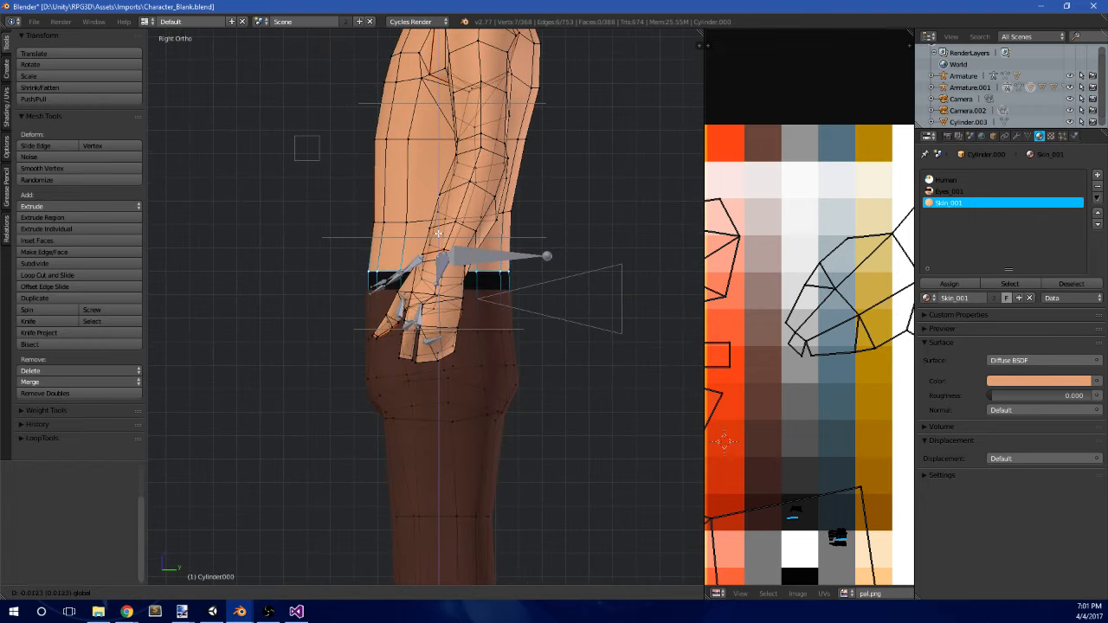
click(438, 247)
scroll(468, 225, up, 5)
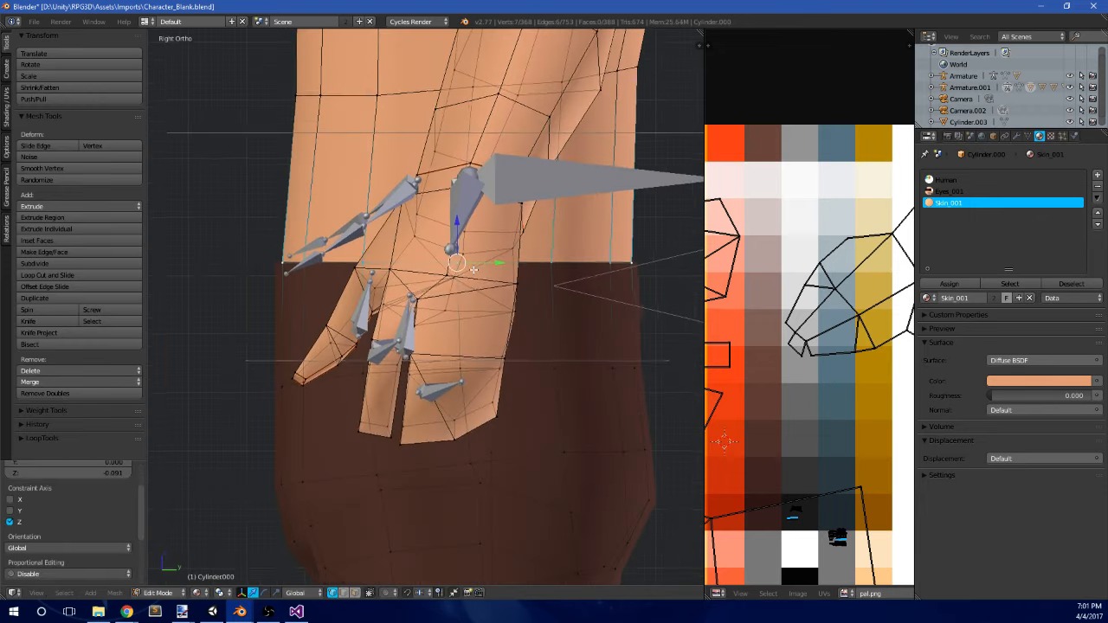
click(478, 195)
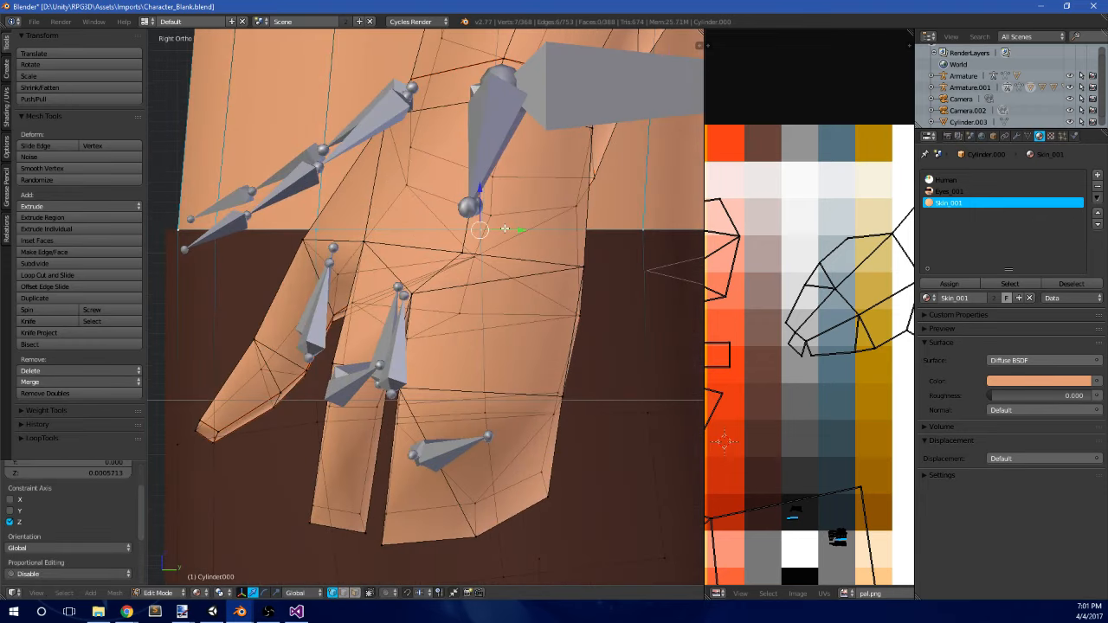
- Snap the 3D cursor to the center of the body's selected waist ring
key(shift+s)
click(502, 269)
scroll(505, 260, down, 2)
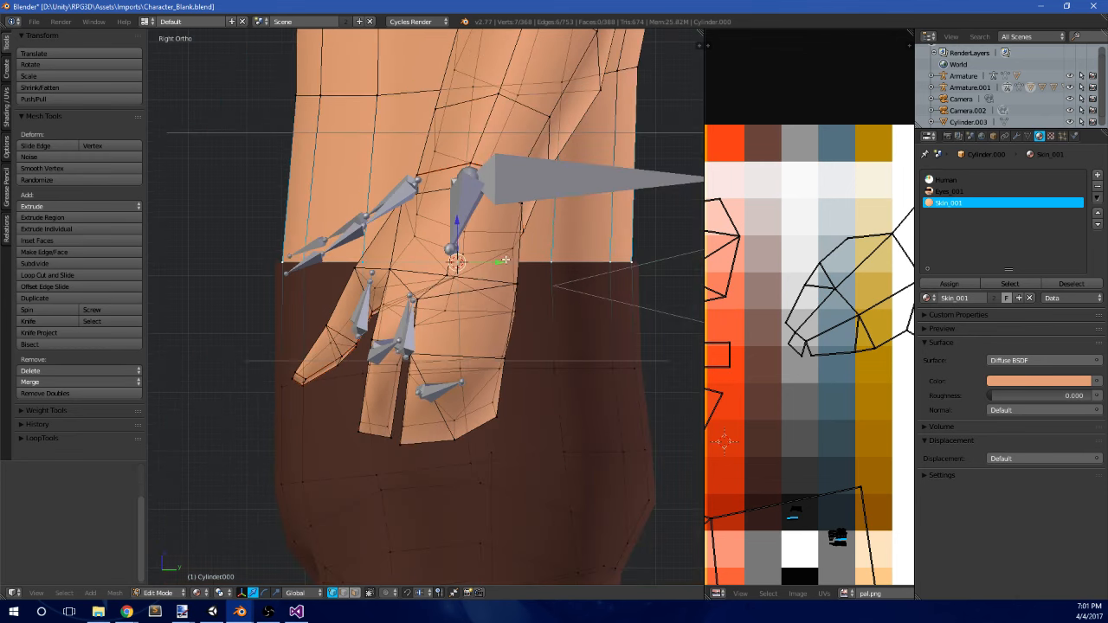
- Select the trousers' top vertex ring and scale it along Z about the 3D cursor to flatten it level with the body's waist
key(Tab)
right_click(551, 318)
key(Tab)
key(a)
key(b)
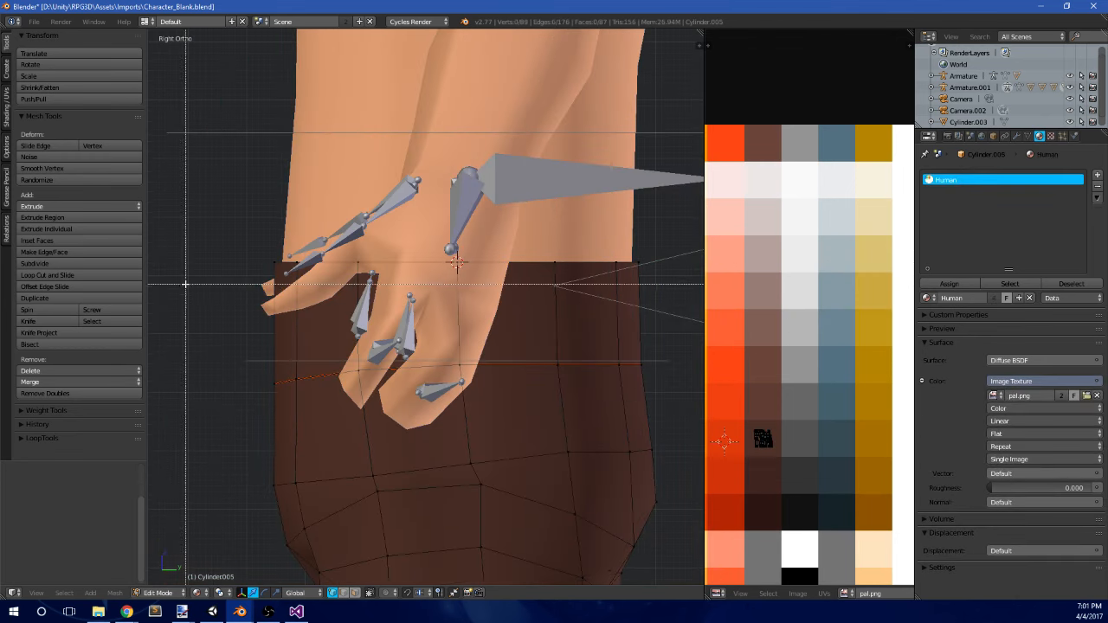
drag(185, 284, 686, 216)
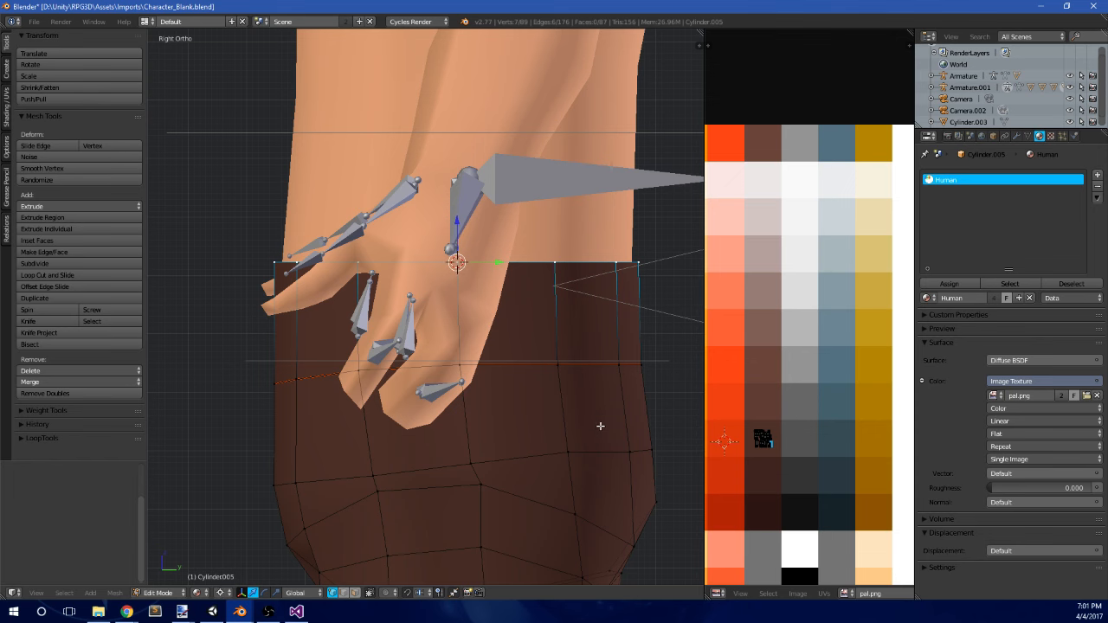
key(s)
key(z)
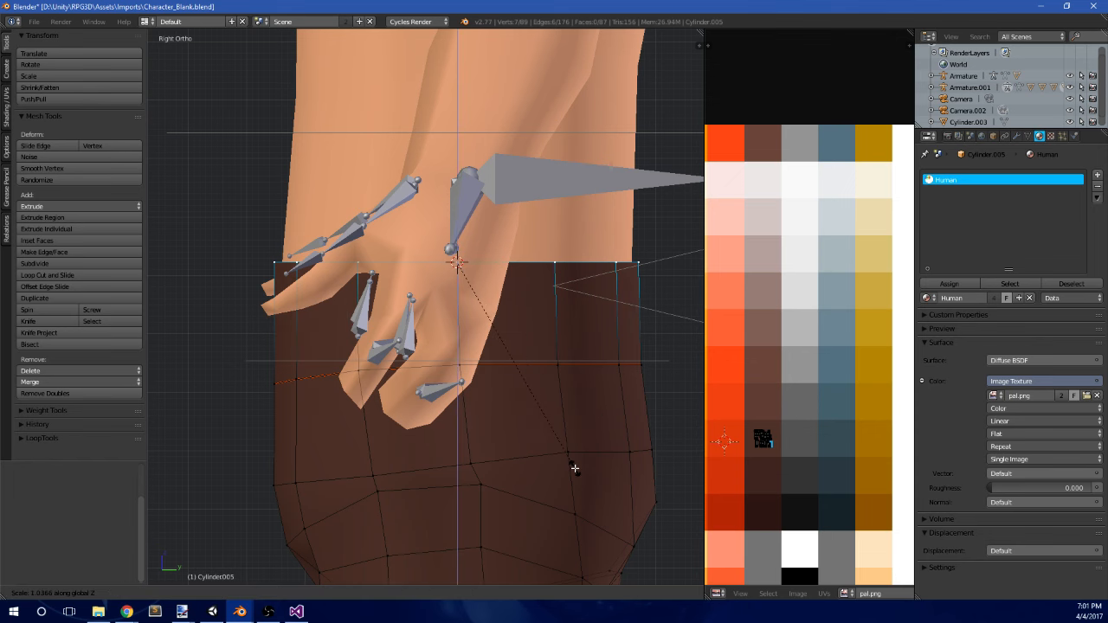
key(Return)
key(Tab)
scroll(519, 425, down, 3)
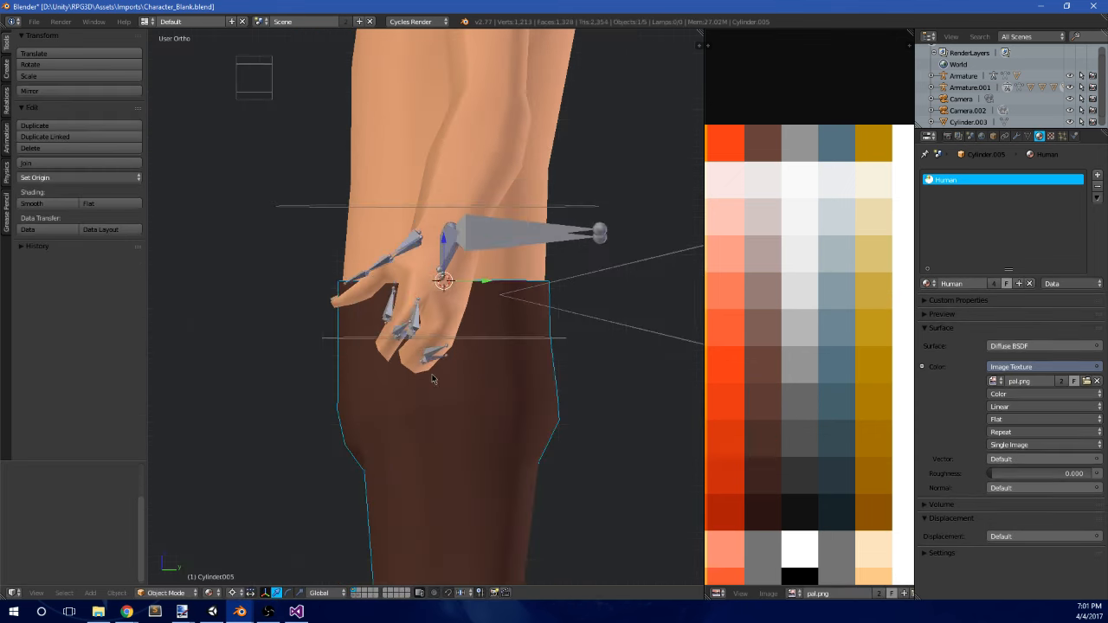
- Put the armature in Pose Mode and switch the body mesh to Weight Paint mode
middle_drag(433, 378, 547, 381)
scroll(547, 359, down, 4)
middle_drag(545, 338, 450, 352)
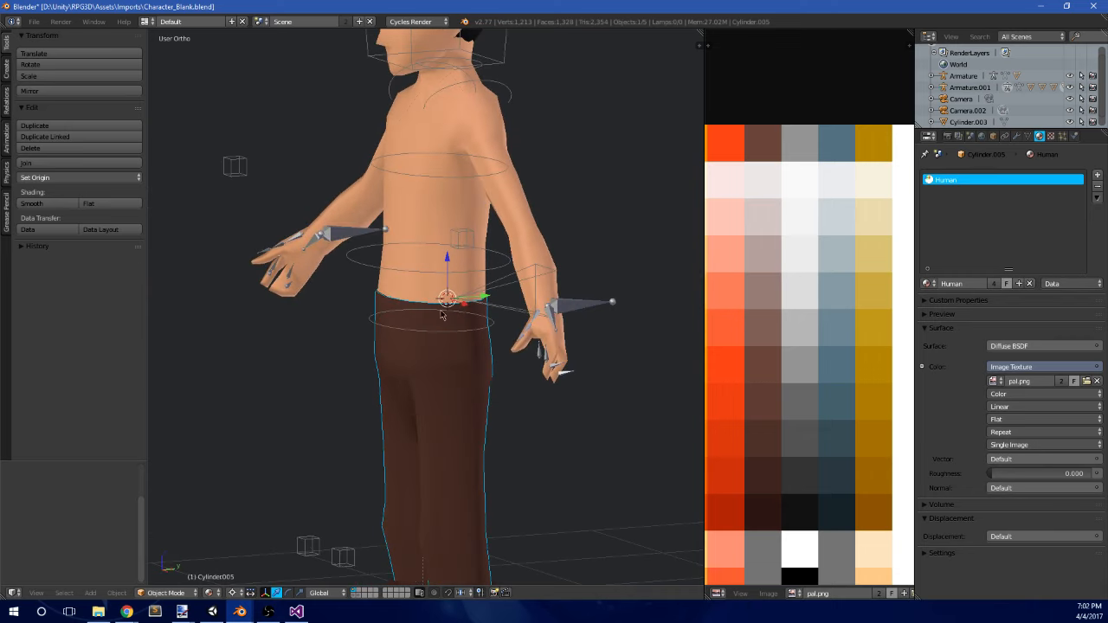
right_click(468, 326)
key(ctrl+Tab)
right_click(447, 235)
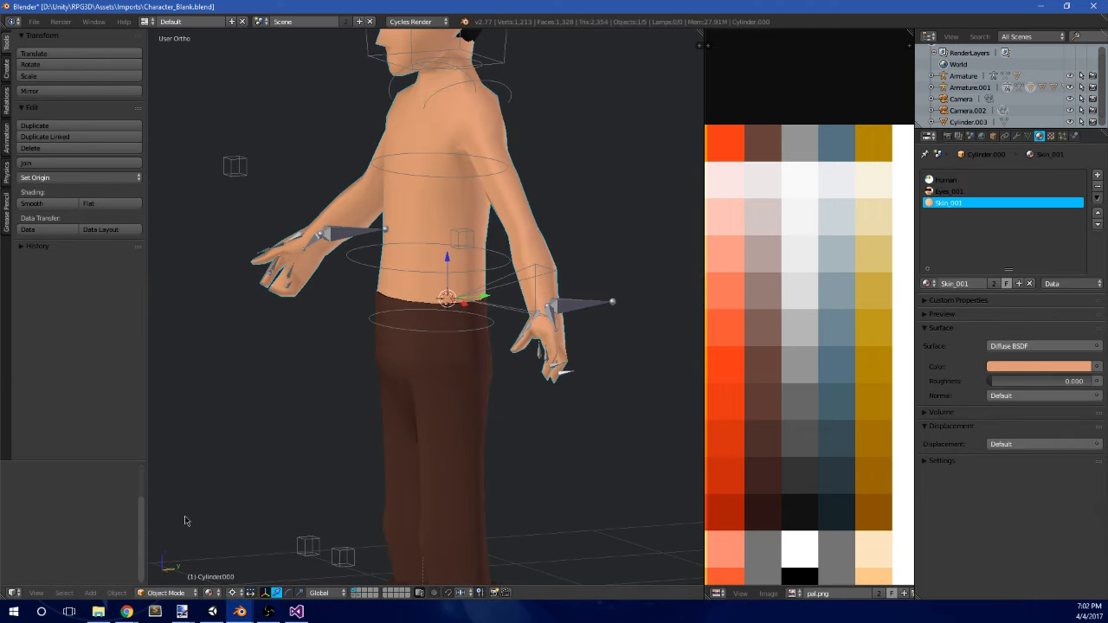
click(181, 596)
click(187, 529)
middle_drag(467, 353, 474, 336)
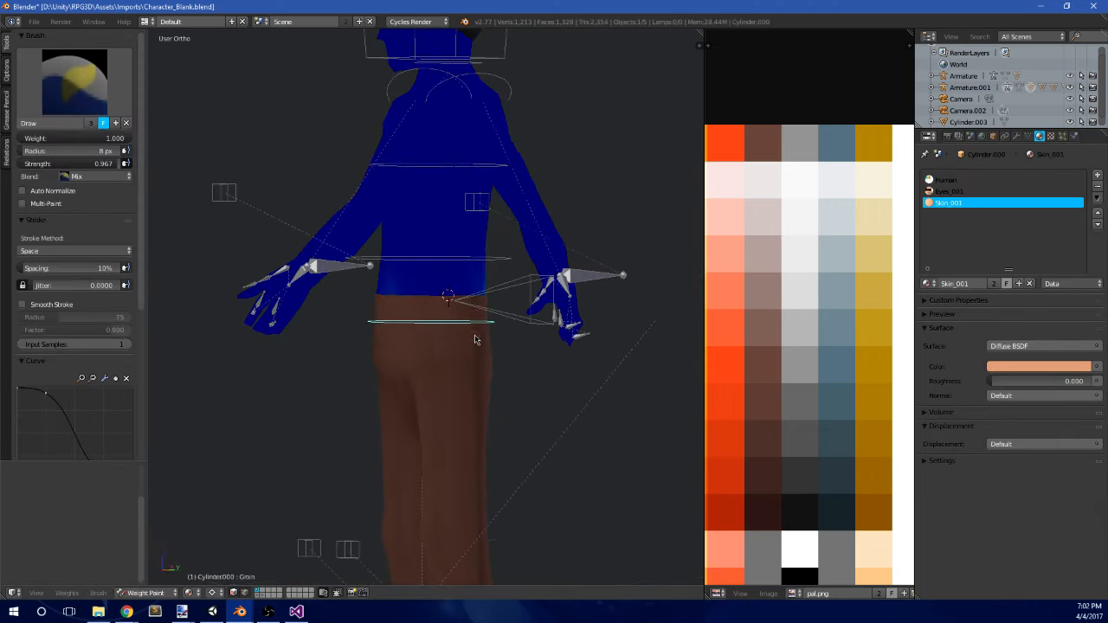
- Select the Groin bone to show its weights on the body mesh
right_click(483, 293)
right_click(494, 267)
middle_drag(507, 270, 544, 287)
right_click(455, 336)
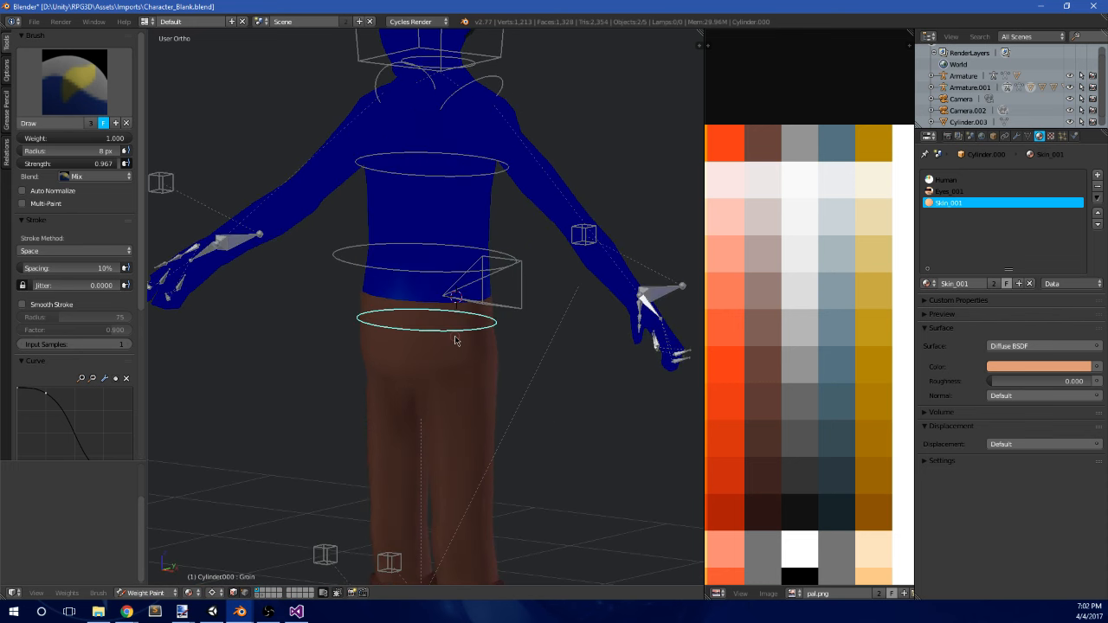
- Hide the trousers object to expose the body mesh underneath
middle_drag(466, 324, 522, 339)
key(Tab)
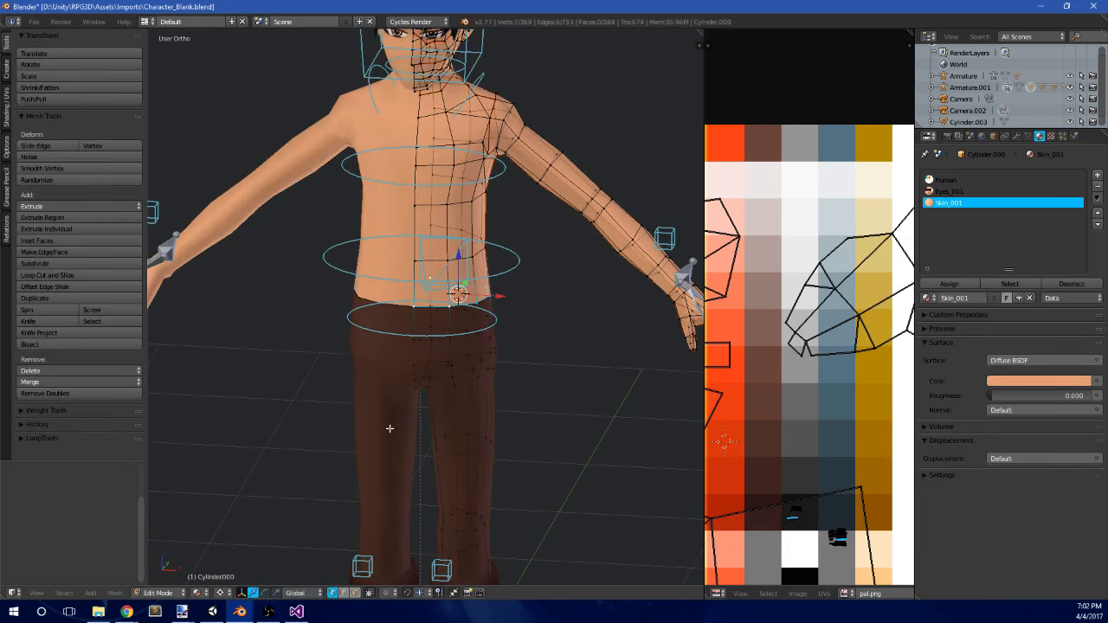
key(Tab)
right_click(377, 415)
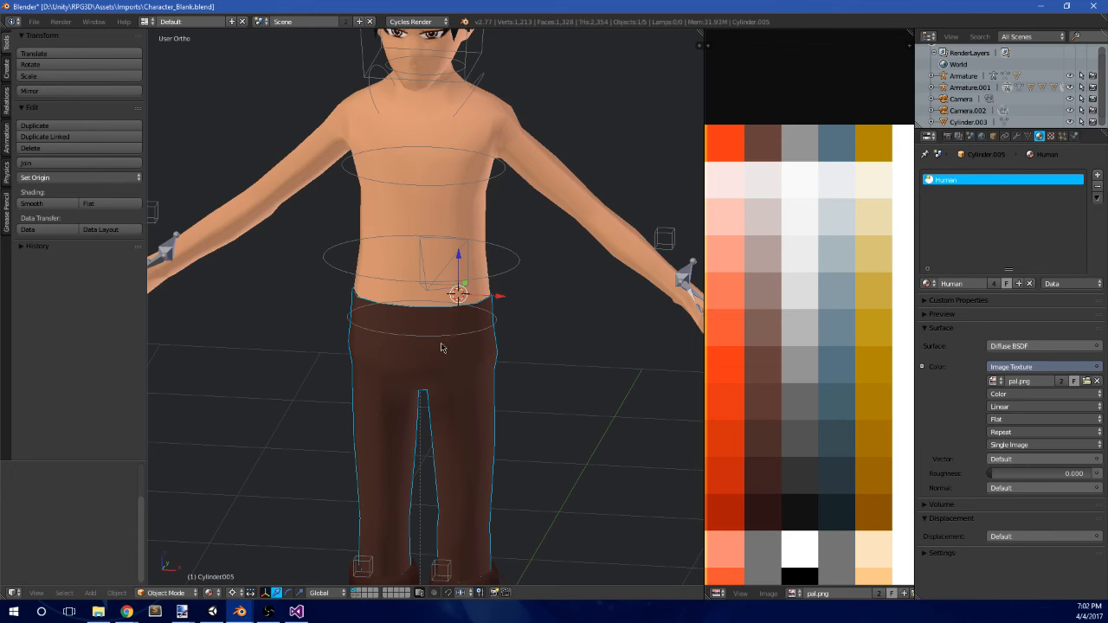
key(Tab)
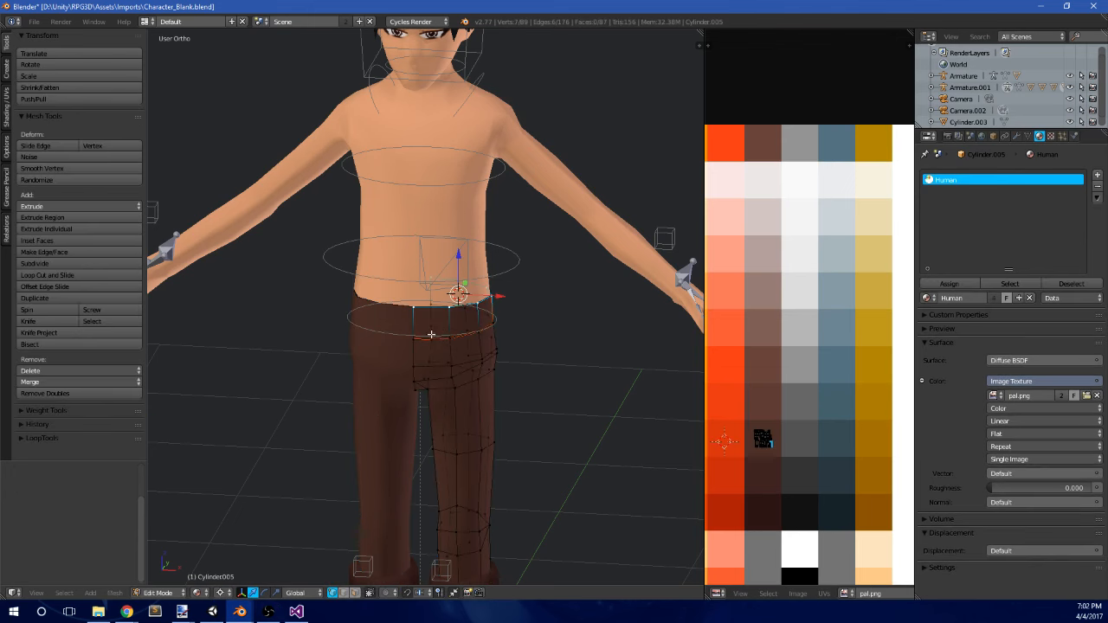
key(Tab)
key(h)
- Select the body mesh in Weight Paint mode and pick the Groin bone to show its weights
right_click(456, 358)
key(Tab)
key(Tab)
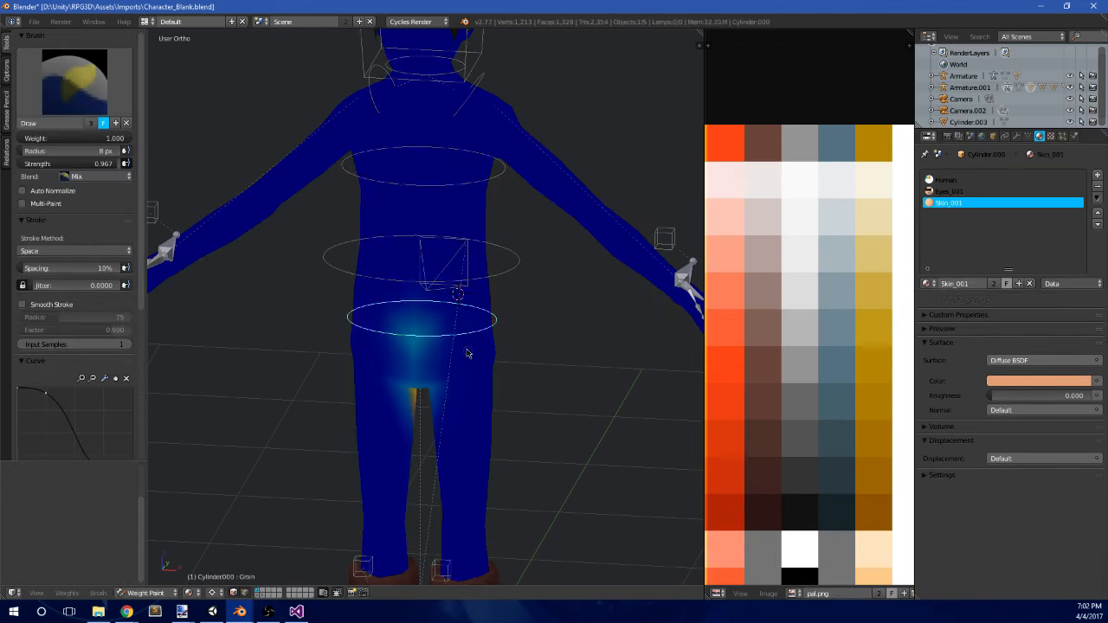
right_click(422, 339)
mouse_move(476, 345)
middle_down()
mouse_move(487, 305)
mouse_move(452, 285)
mouse_move(288, 320)
mouse_move(416, 347)
mouse_move(490, 384)
middle_up()
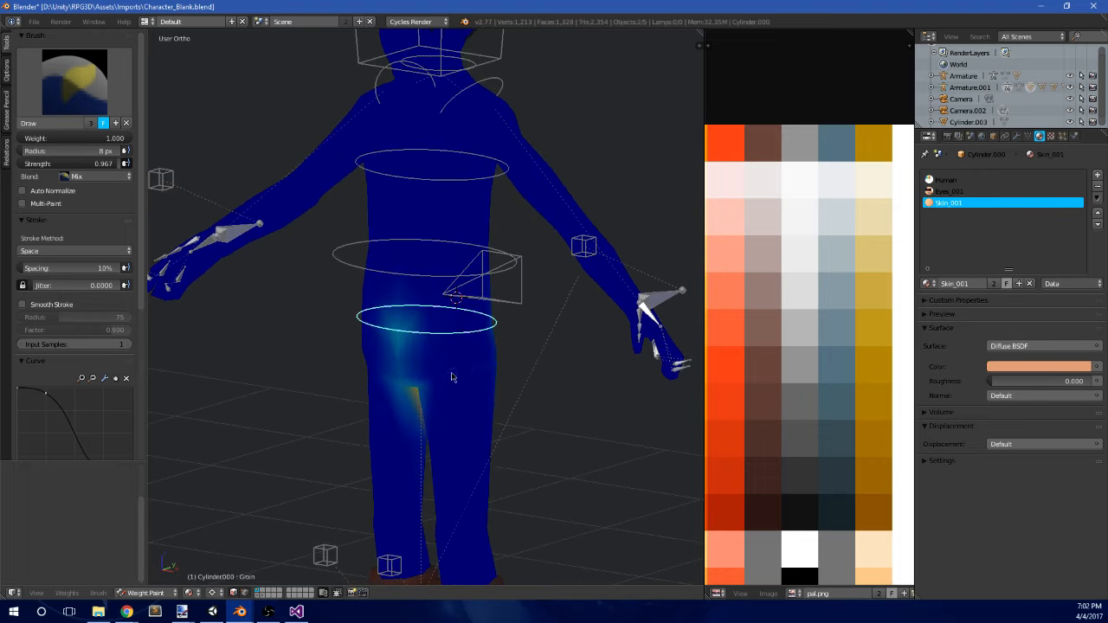
- Try painting Groin weight across the front of the hips with the Draw brush at weight 1.000
mouse_move(451, 377)
mouse_down()
mouse_move(446, 365)
mouse_move(479, 343)
mouse_up()
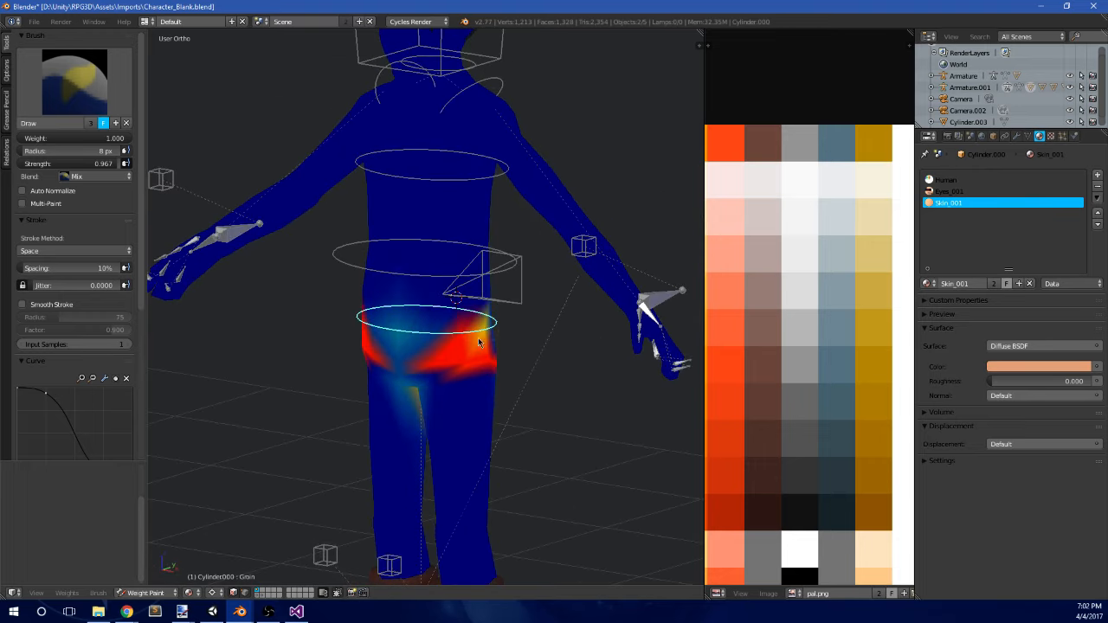
mouse_move(496, 347)
middle_down()
mouse_move(517, 323)
mouse_move(556, 326)
mouse_move(539, 272)
mouse_move(431, 351)
mouse_move(371, 354)
mouse_move(407, 372)
mouse_move(489, 340)
middle_up()
key(ctrl+z)
- Put the body mesh in Edit Mode and box-select the hip vertices from waist to crotch in front view
scroll(405, 358, down, 4)
key(KP_1)
scroll(490, 340, up, 7)
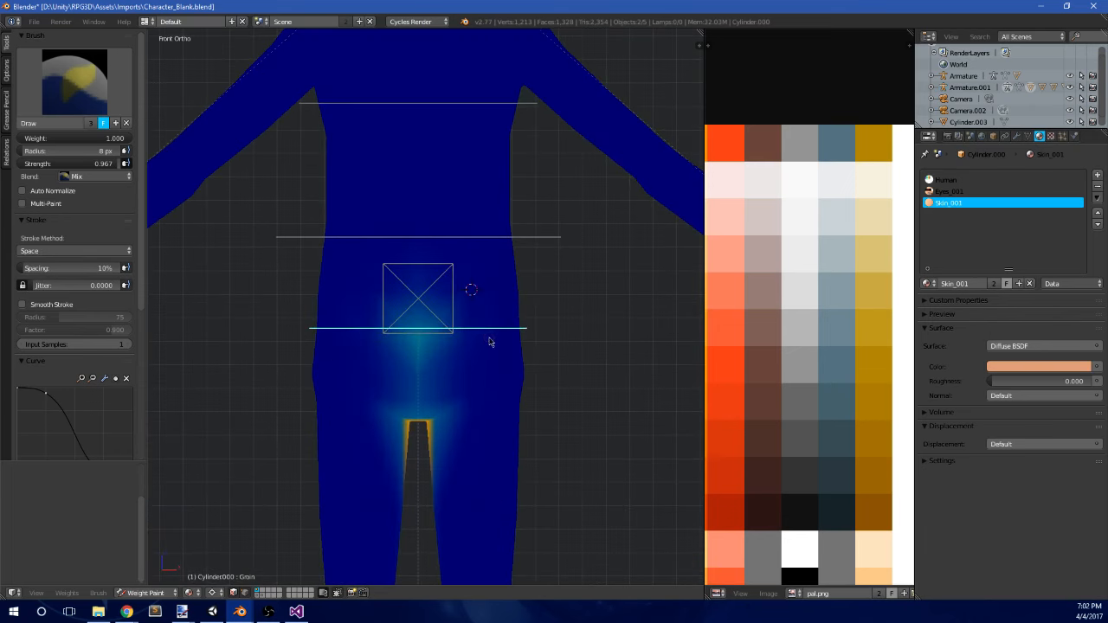
key(Tab)
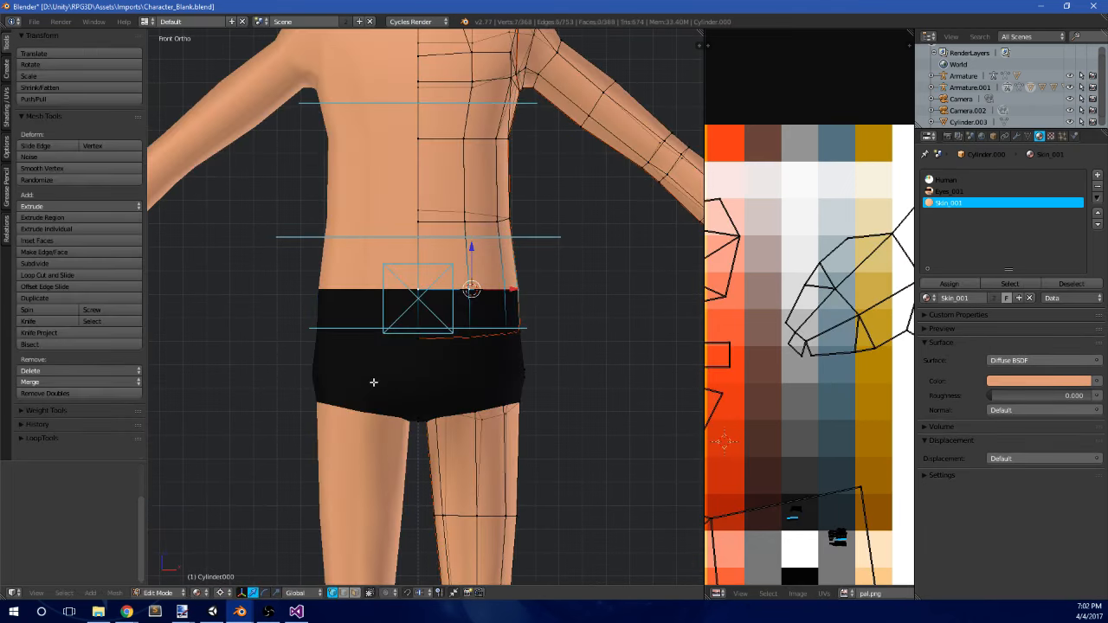
scroll(509, 377, up, 2)
key(a)
key(b)
drag(593, 265, 380, 360)
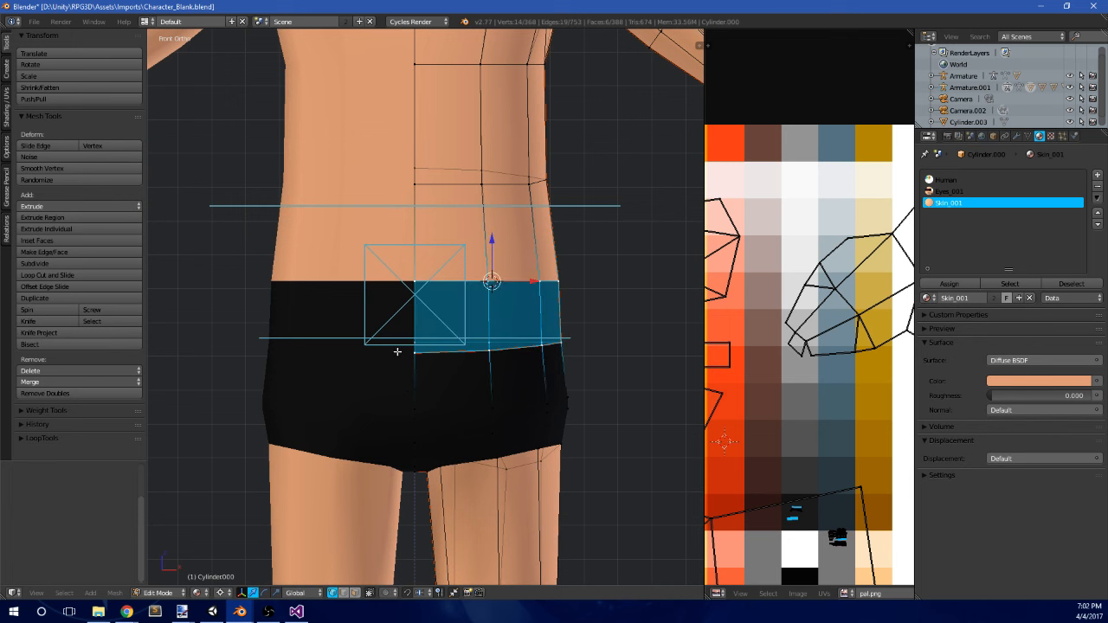
shift+middle_drag(557, 421, 577, 369)
key(b)
drag(578, 367, 376, 299)
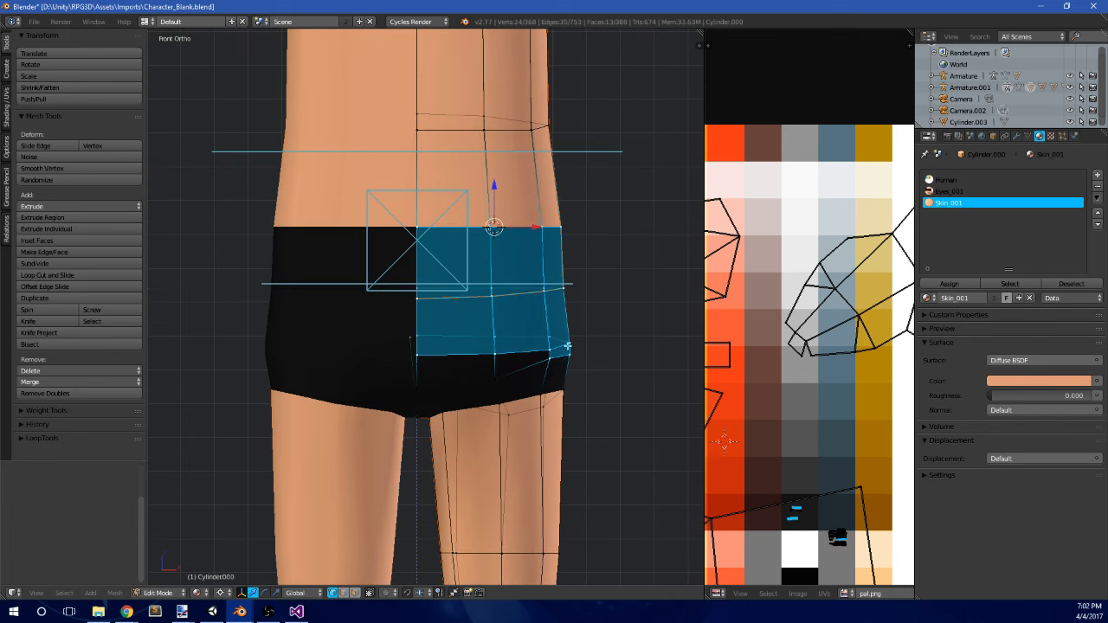
drag(411, 416, 564, 227)
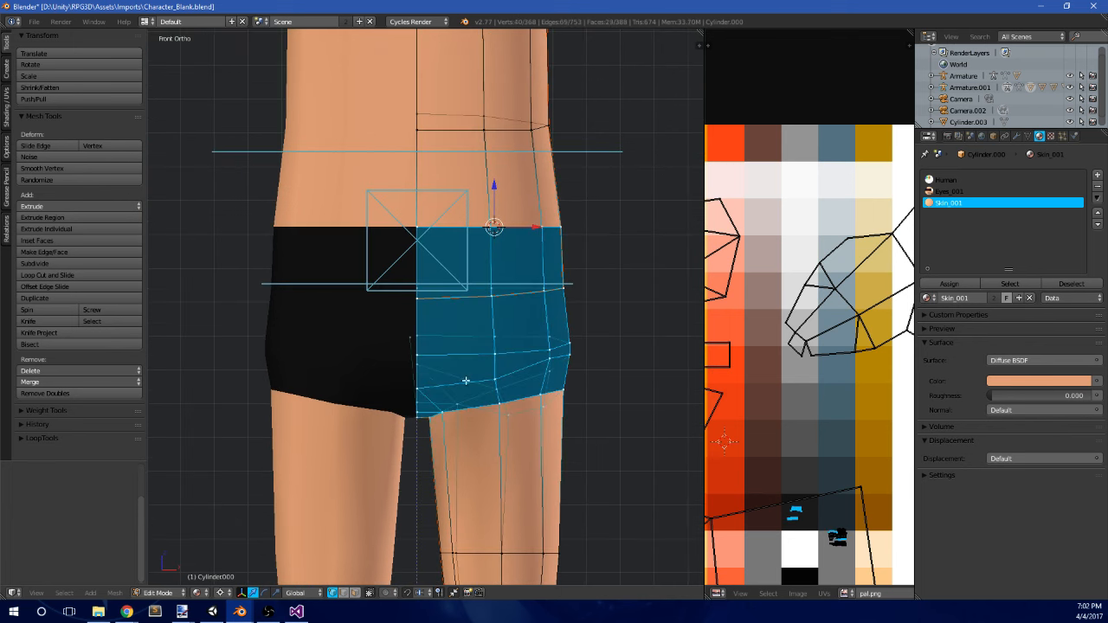
- Clear the selection, reselect the black underwear region of the body mesh, and change to face selection
key(a)
key(b)
drag(377, 337, 399, 331)
scroll(423, 317, up, 3)
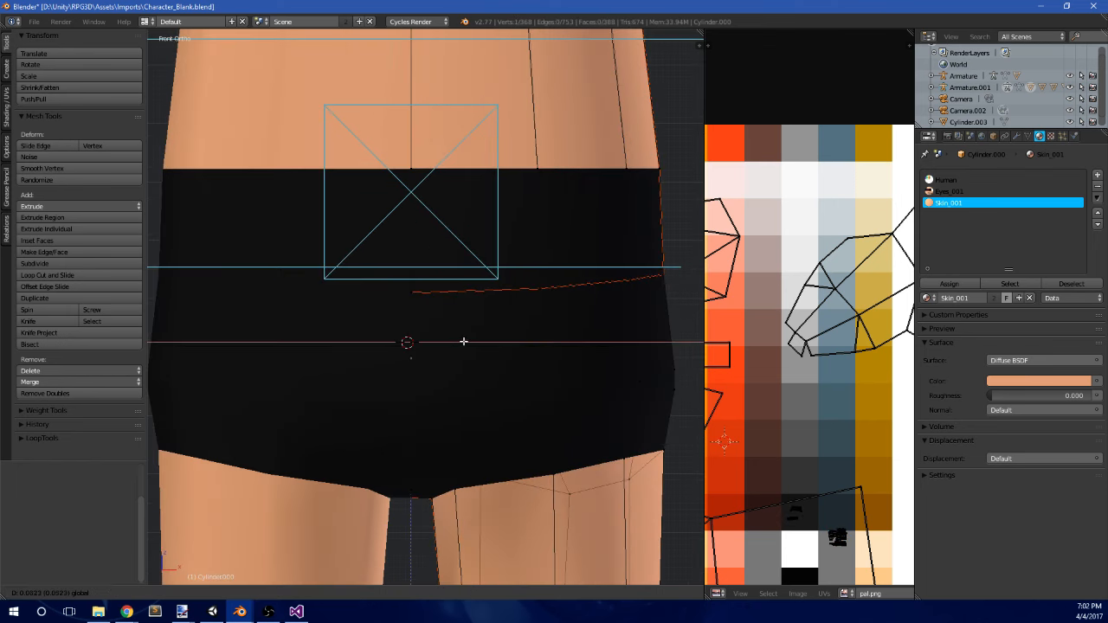
scroll(482, 349, down, 4)
key(b)
drag(407, 409, 594, 247)
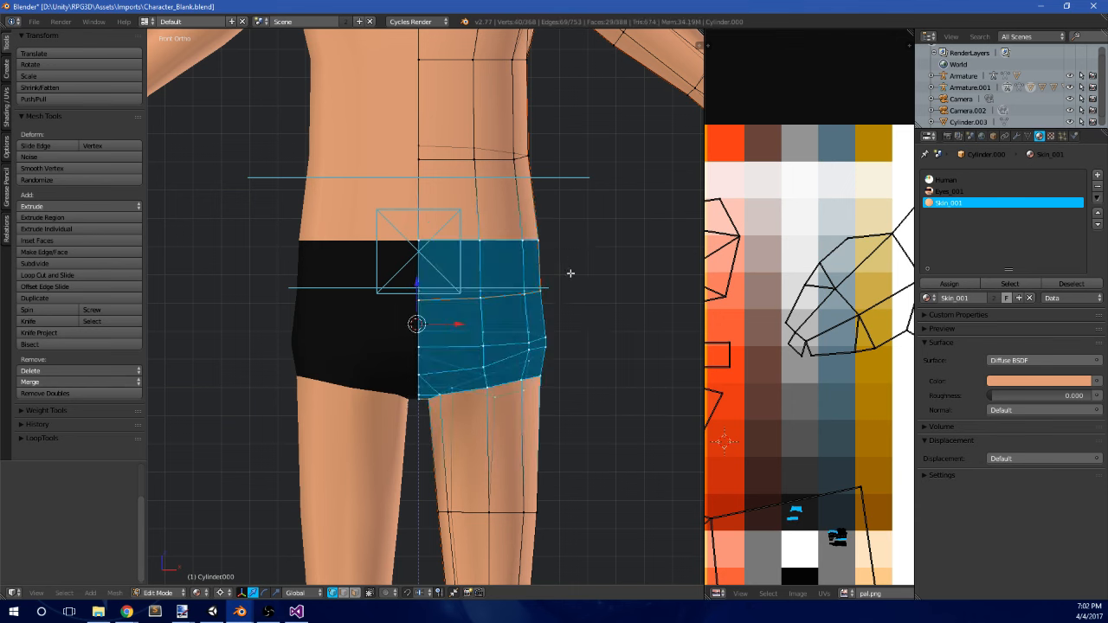
scroll(571, 272, down, 1)
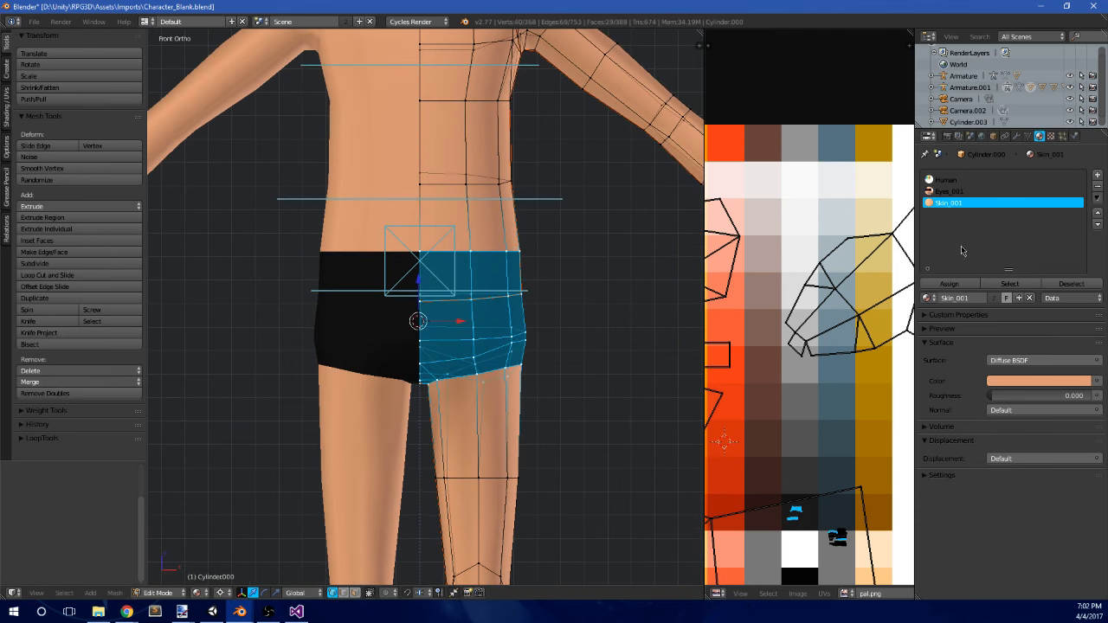
click(355, 593)
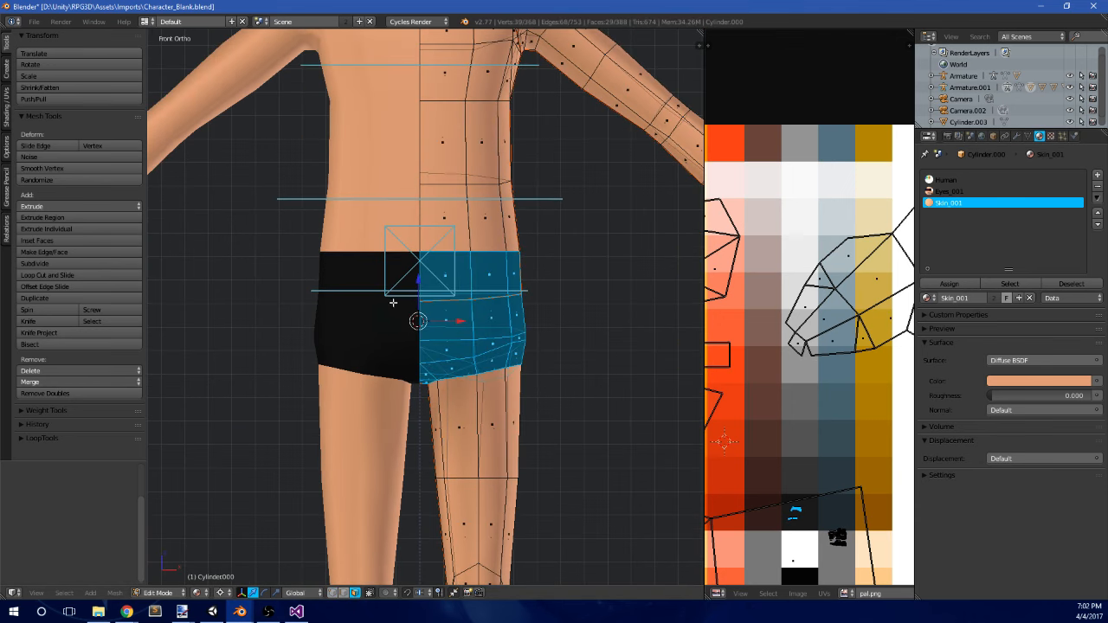
- Compare the Stomach and Groin bone weights on the body in Weight Paint mode
key(ctrl+Tab)
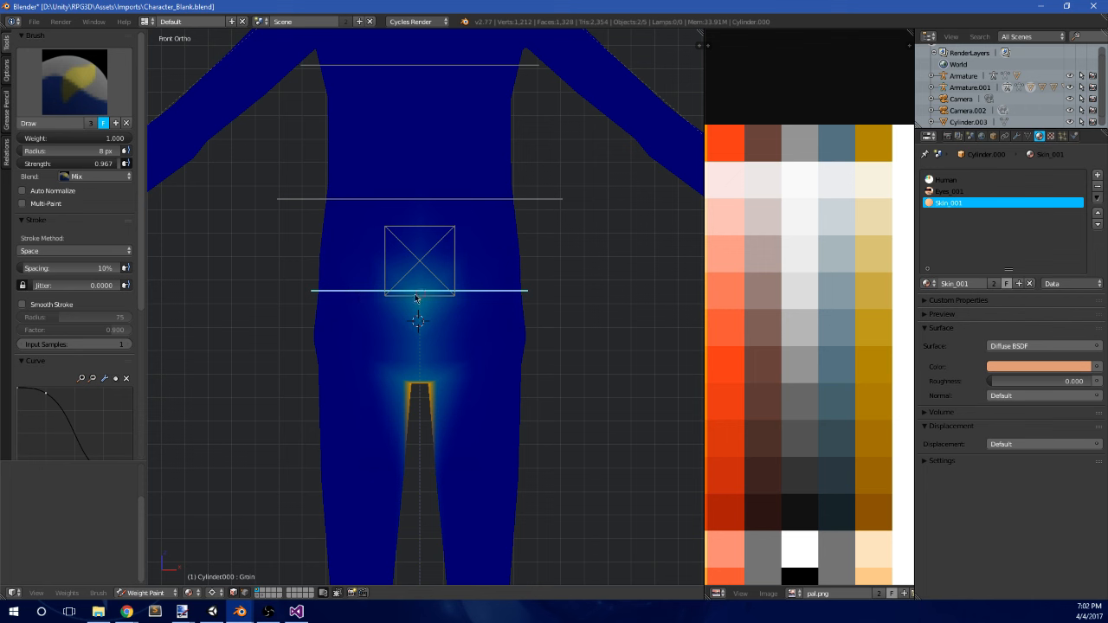
right_click(560, 199)
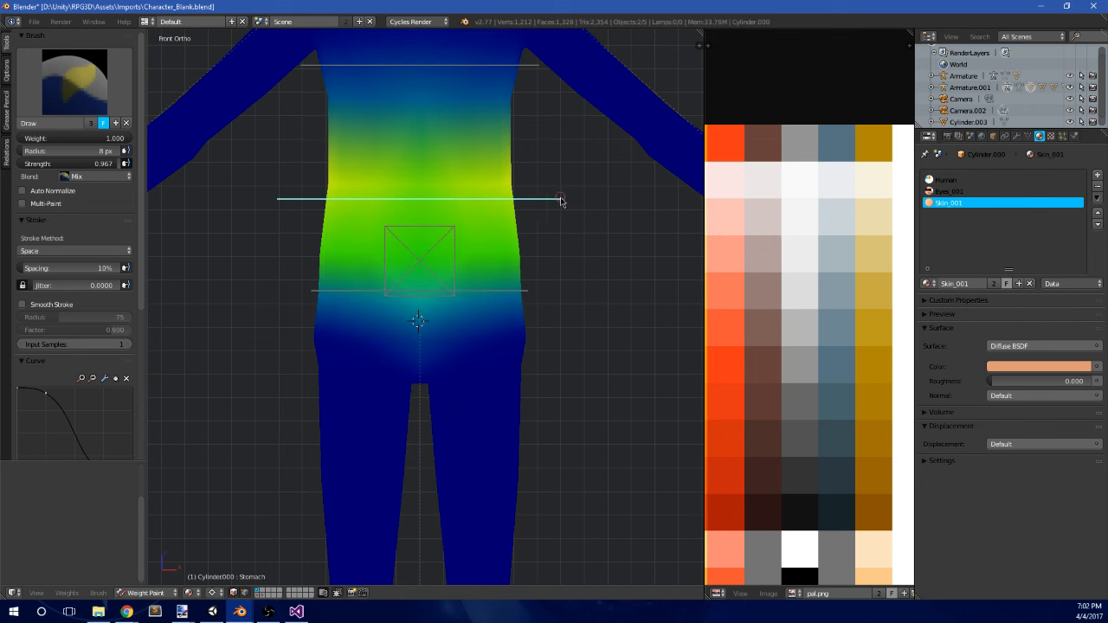
right_click(530, 292)
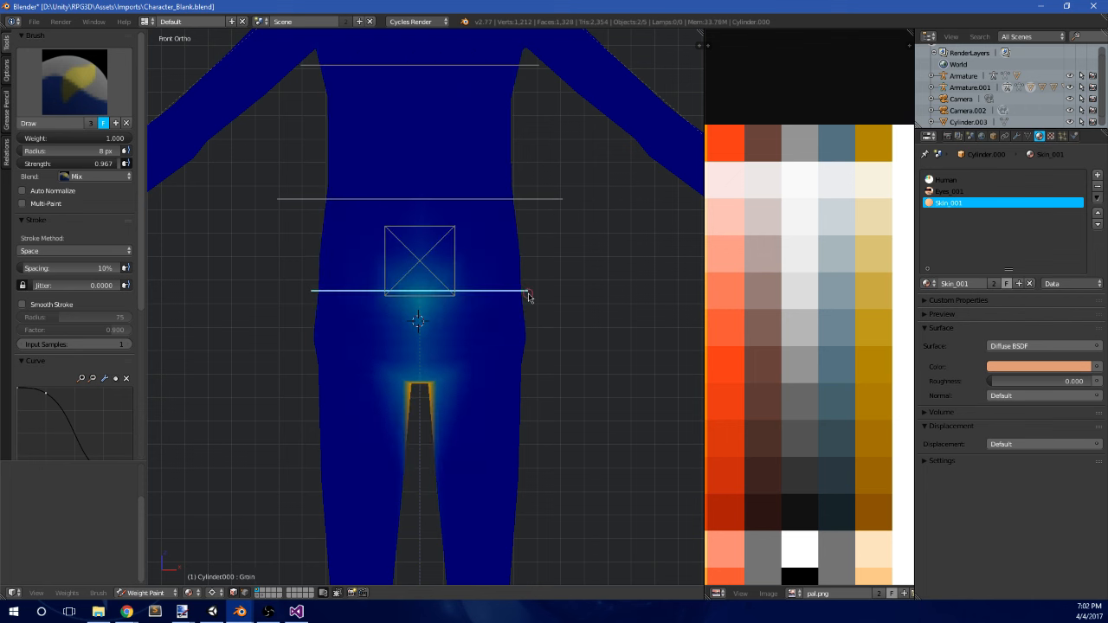
- Assign the body's selected hip faces to the Groin vertex group with weight 1.000 and return to Weight Paint mode
key(Tab)
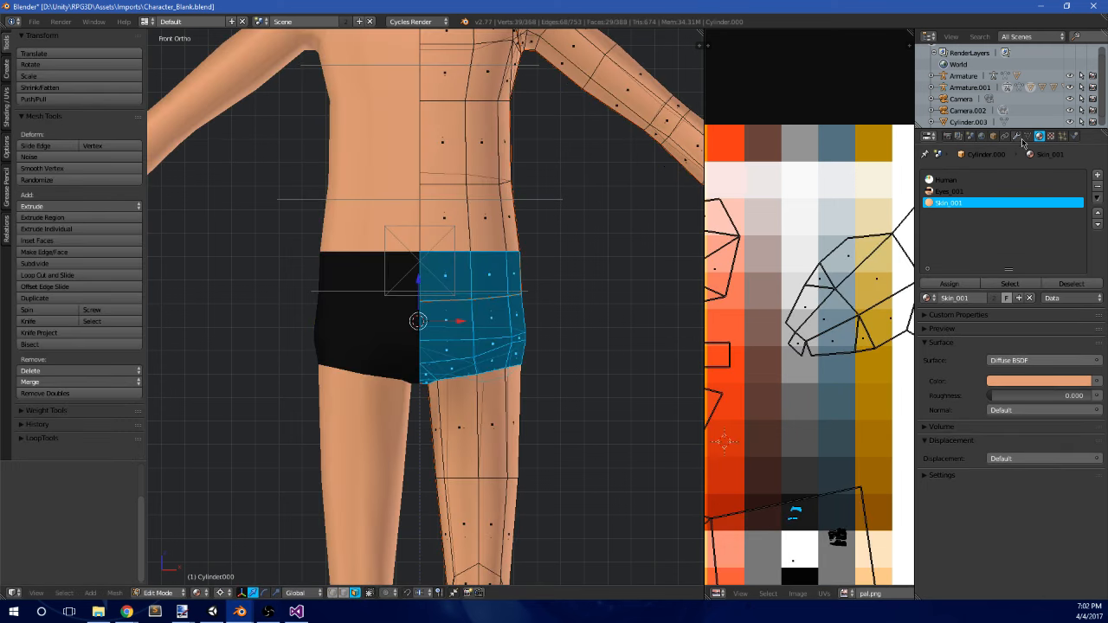
click(1026, 138)
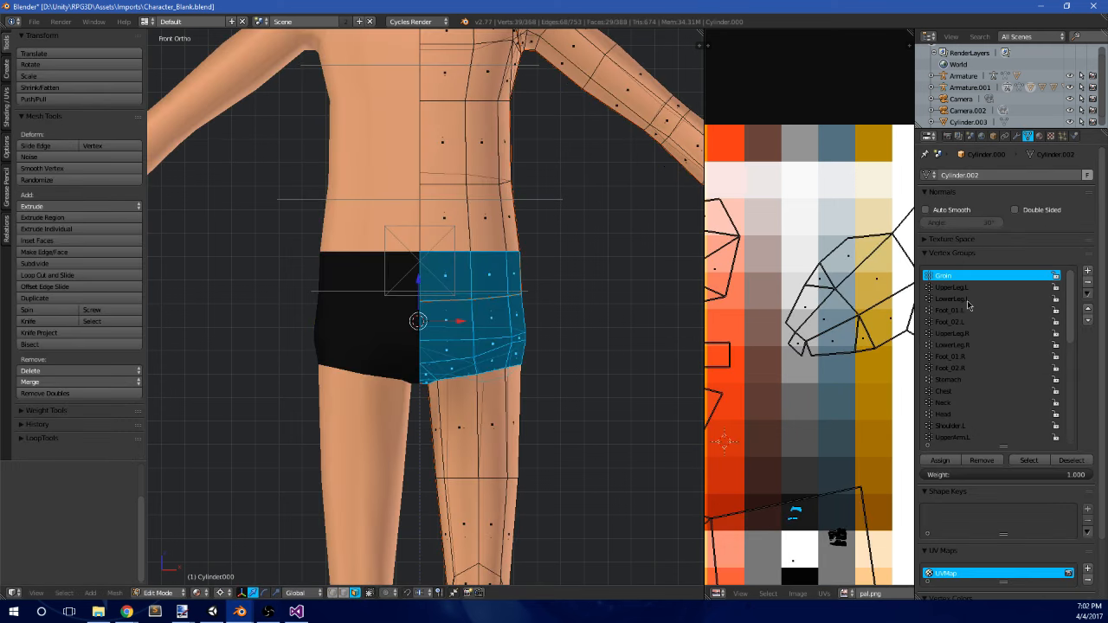
click(942, 461)
key(Tab)
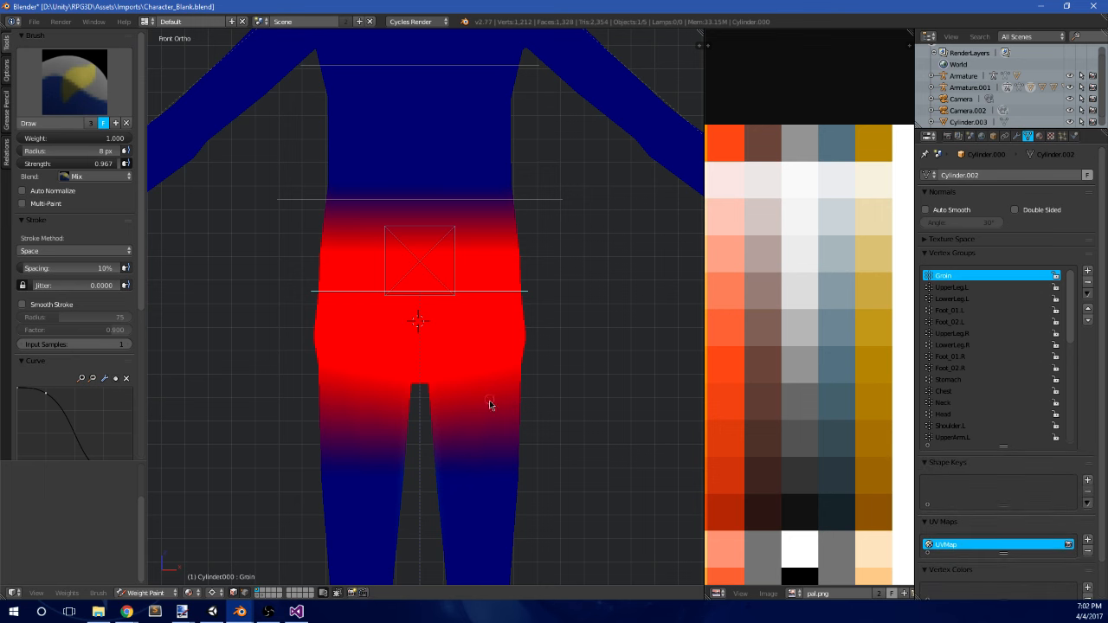
- Test the body's hip deformation by rotating the Groin bone freely and about the global X axis, undoing each rotation
middle_drag(522, 387, 416, 397)
middle_drag(464, 357, 517, 352)
key(r)
click(535, 374)
scroll(535, 375, down, 4)
key(ctrl+z)
key(r)
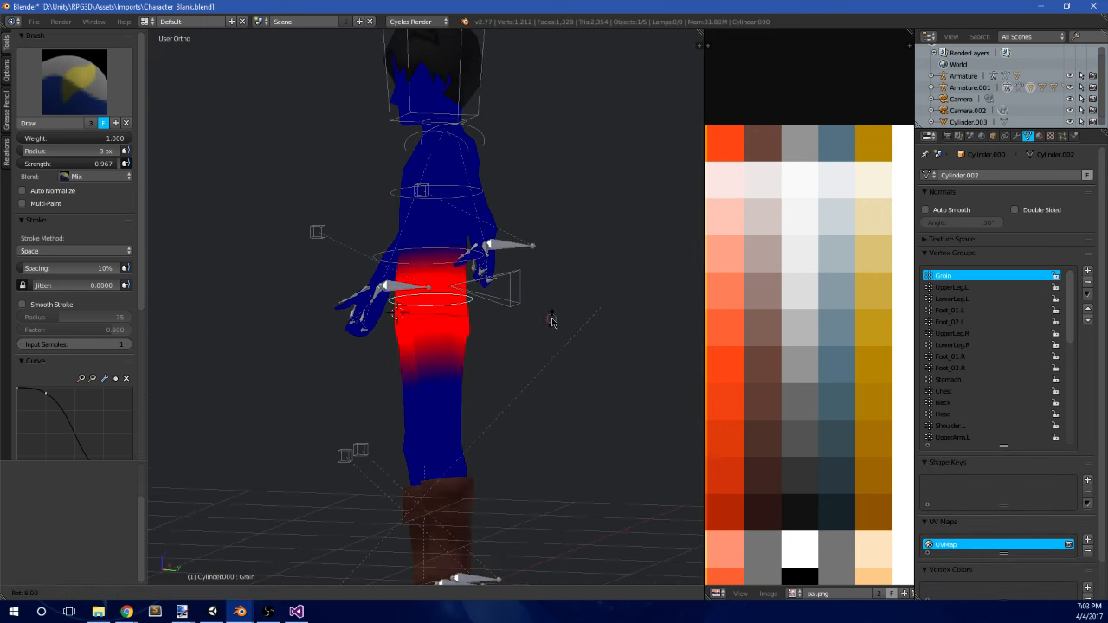
key(x)
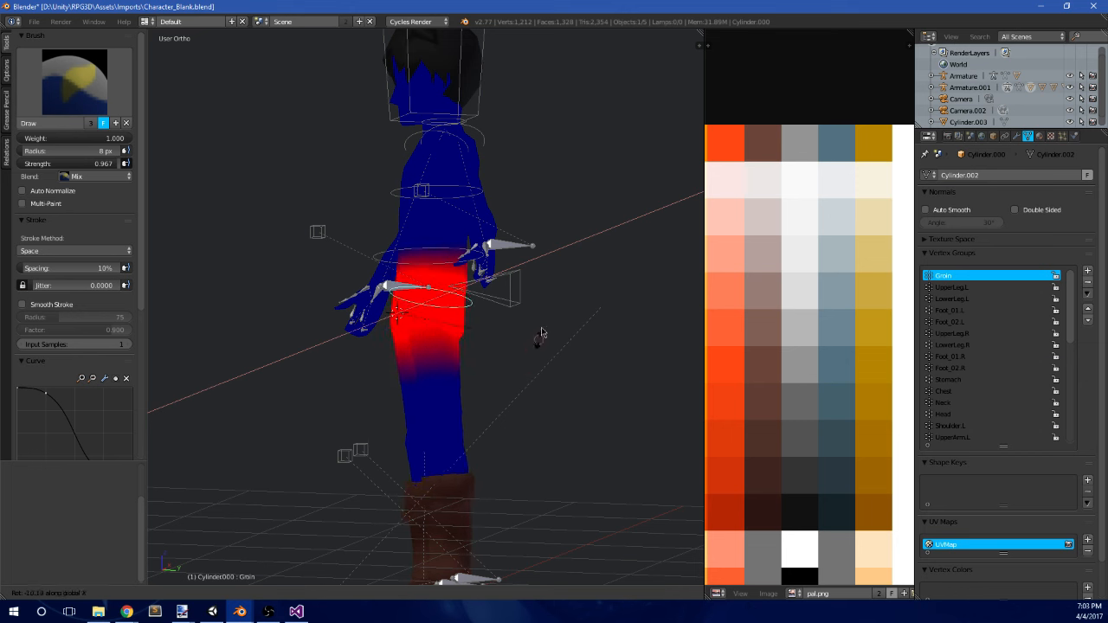
click(530, 297)
key(ctrl+z)
middle_drag(405, 308, 455, 356)
- Return the body mesh to Object Mode and unhide the trousers
key(Tab)
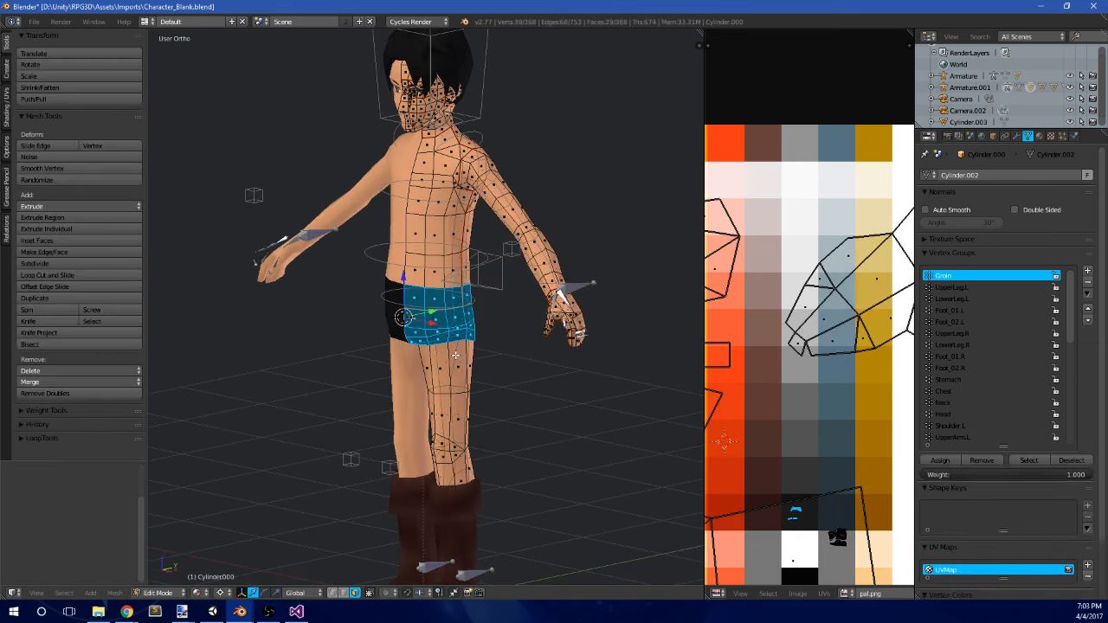
key(Tab)
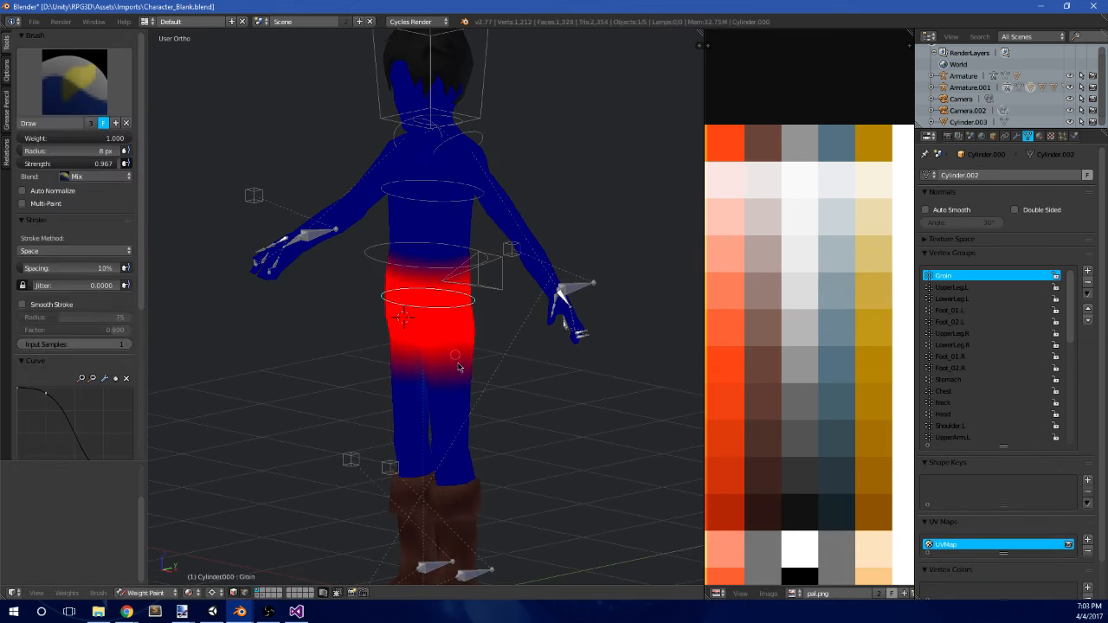
key(Tab)
click(158, 593)
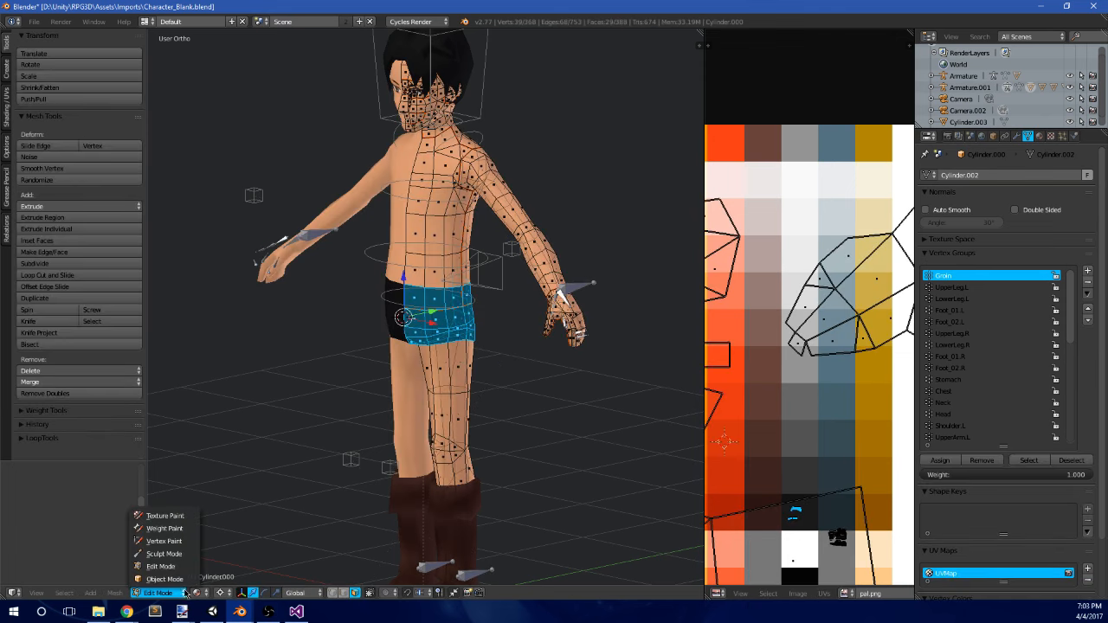
click(165, 580)
key(alt+h)
- Put the trousers in Edit Mode and box-select their hip faces from waist to crotch in front view
right_click(455, 368)
key(Tab)
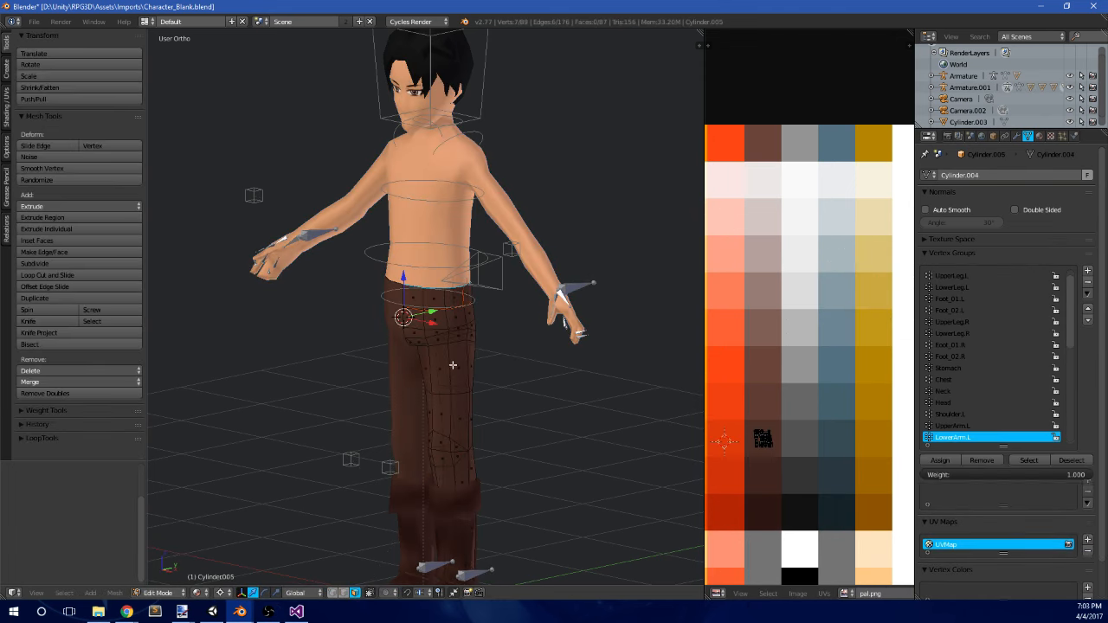
key(KP_1)
scroll(451, 363, up, 4)
key(b)
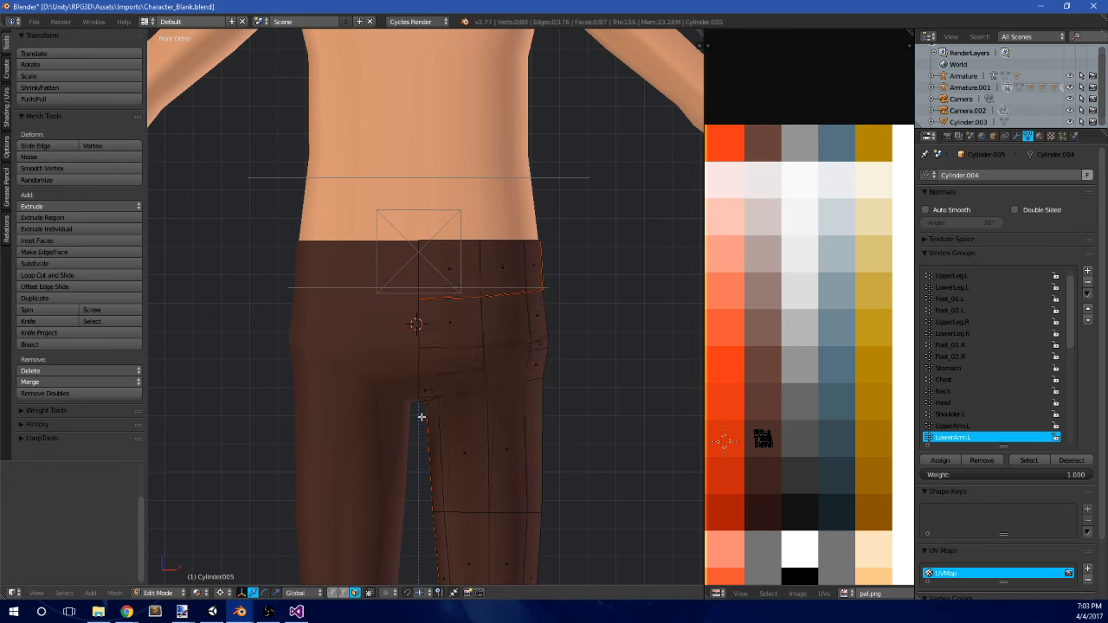
drag(396, 403, 584, 239)
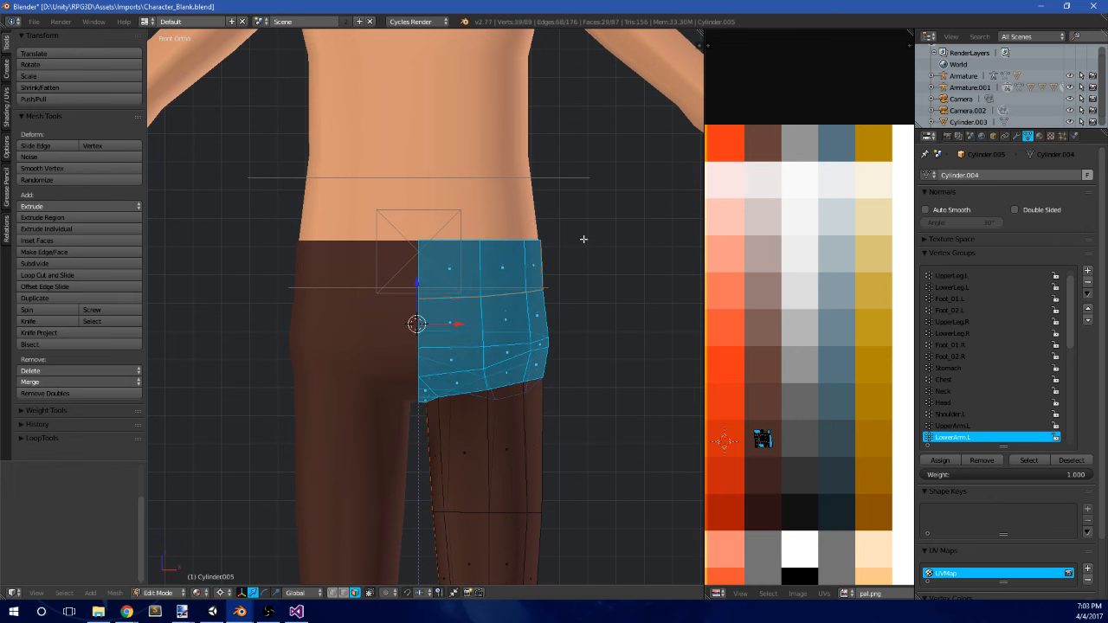
- Assign the trousers' selected hip faces to the Groin vertex group with weight 1.000 and leave Edit Mode
scroll(981, 285, up, 1)
click(973, 276)
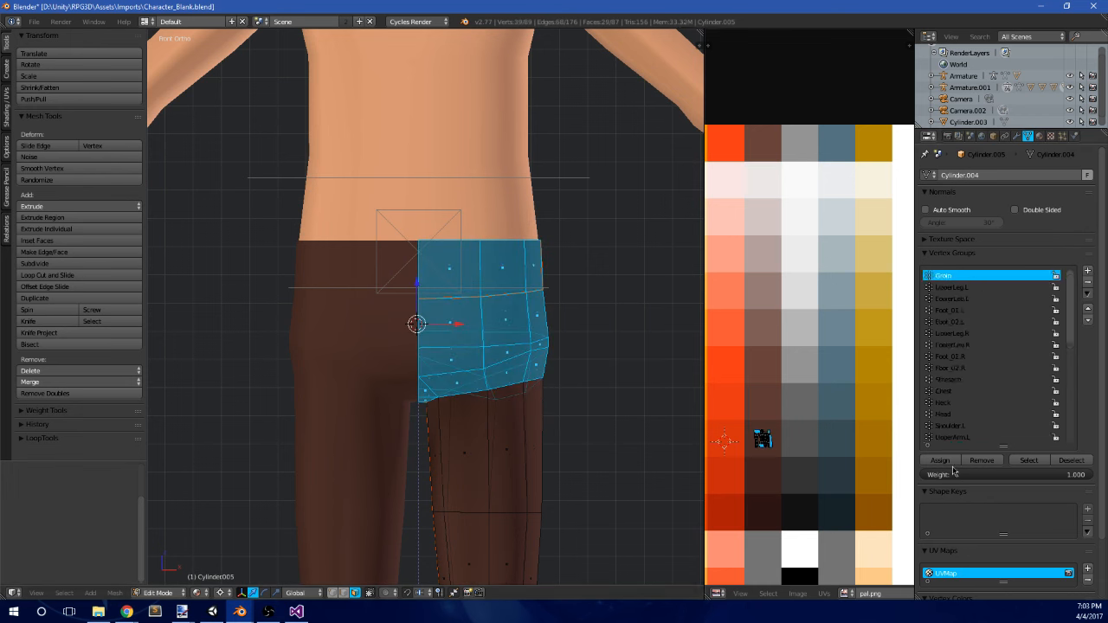
key(Tab)
- Test the waist deformation by rotating the Groin bone in front and side views, and undo both rotations
scroll(567, 318, down, 6)
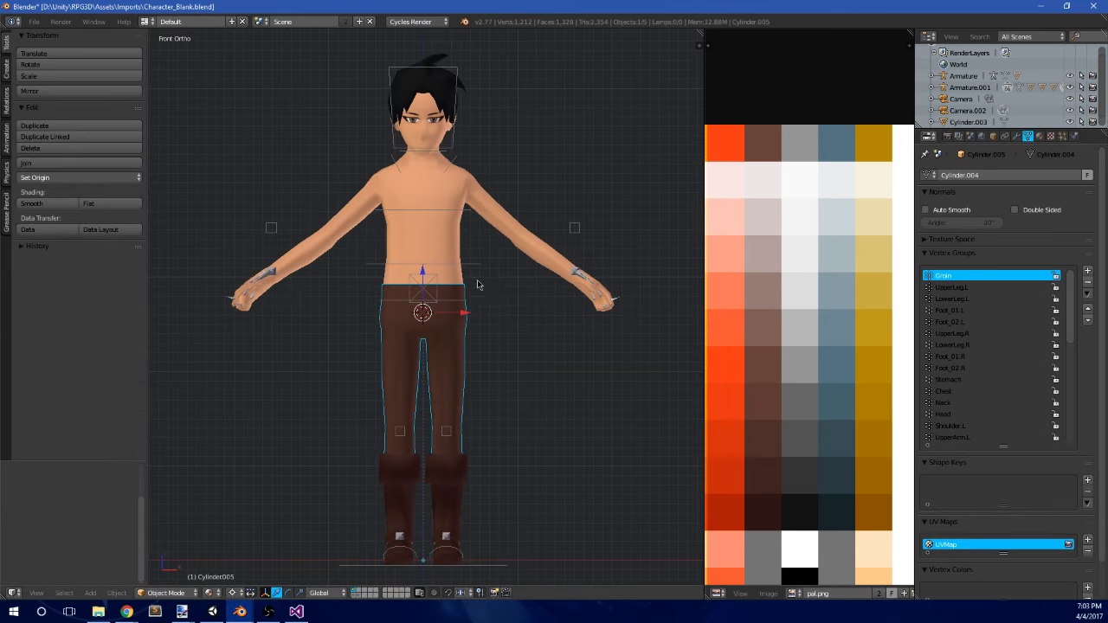
middle_drag(475, 300, 482, 307)
right_click(459, 302)
key(r)
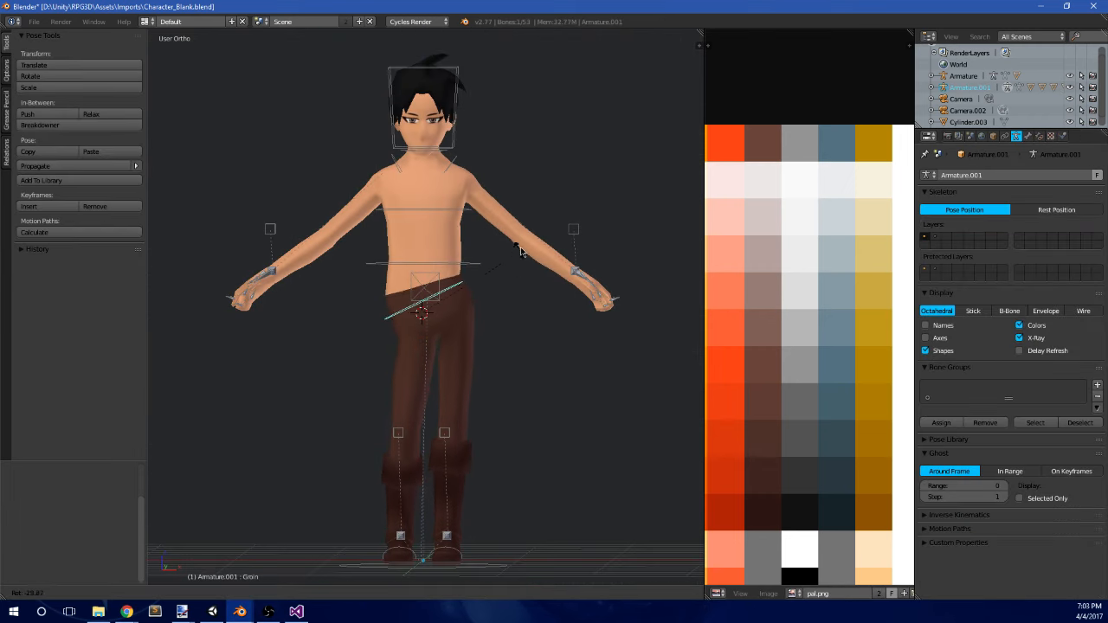
click(510, 340)
middle_drag(511, 339, 381, 343)
key(r)
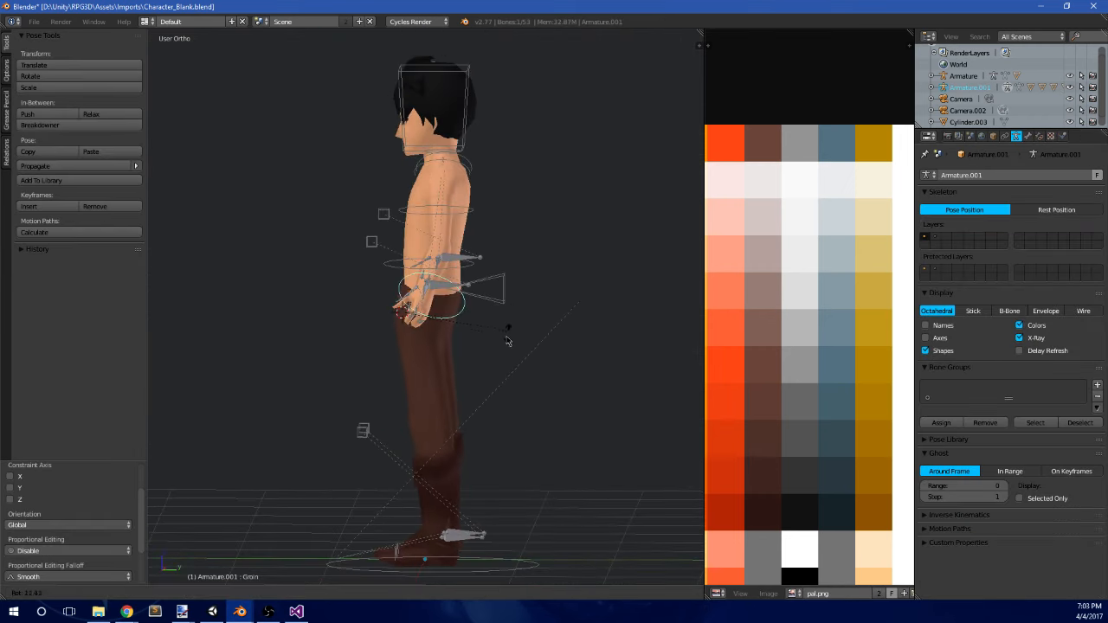
click(451, 282)
middle_drag(450, 281, 498, 277)
key(ctrl+z)
key(ctrl+z)
- Test the hip deformation by lifting the left leg with the Foot_IK.L bone, including a forward move in side view
right_click(471, 379)
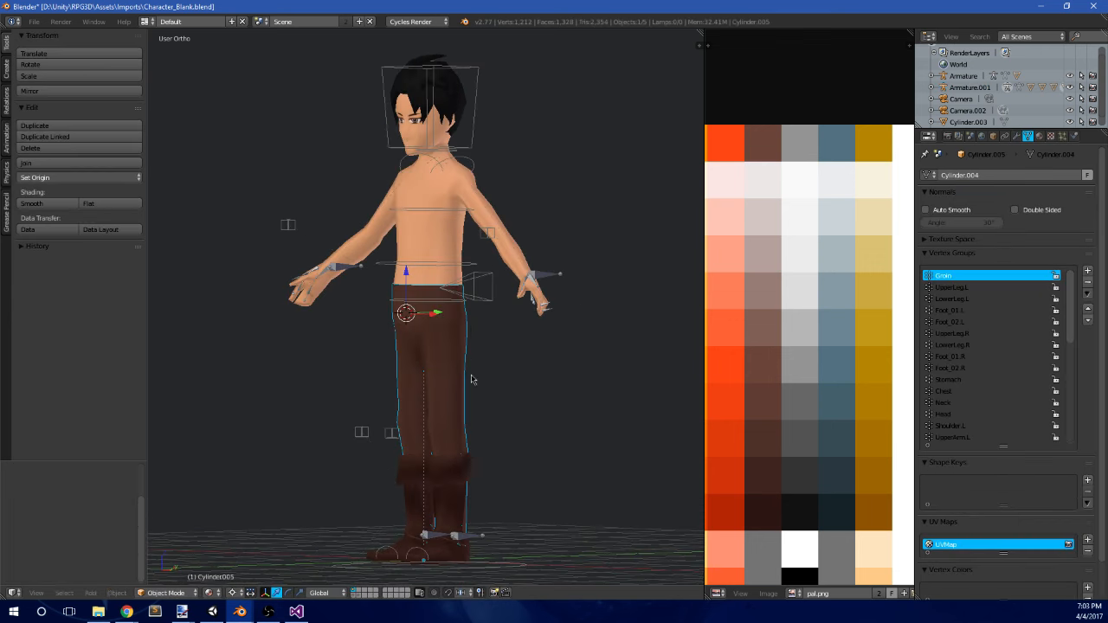
right_click(465, 531)
middle_drag(478, 494, 440, 513)
scroll(450, 507, down, 1)
shift+middle_drag(458, 502, 482, 438)
key(g)
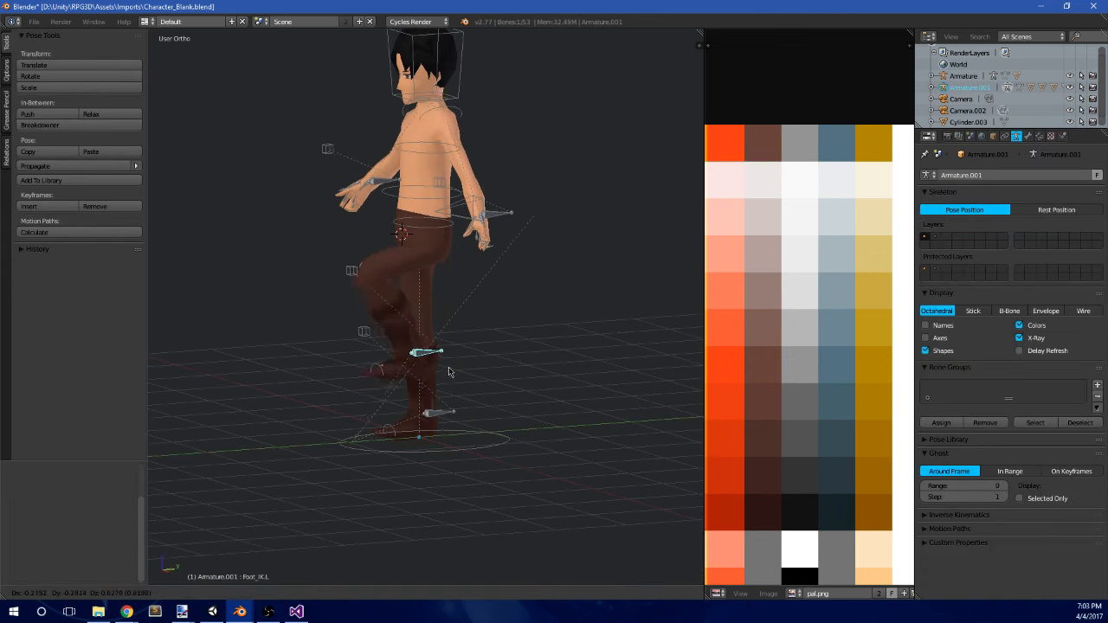
click(429, 381)
key(KP_3)
key(g)
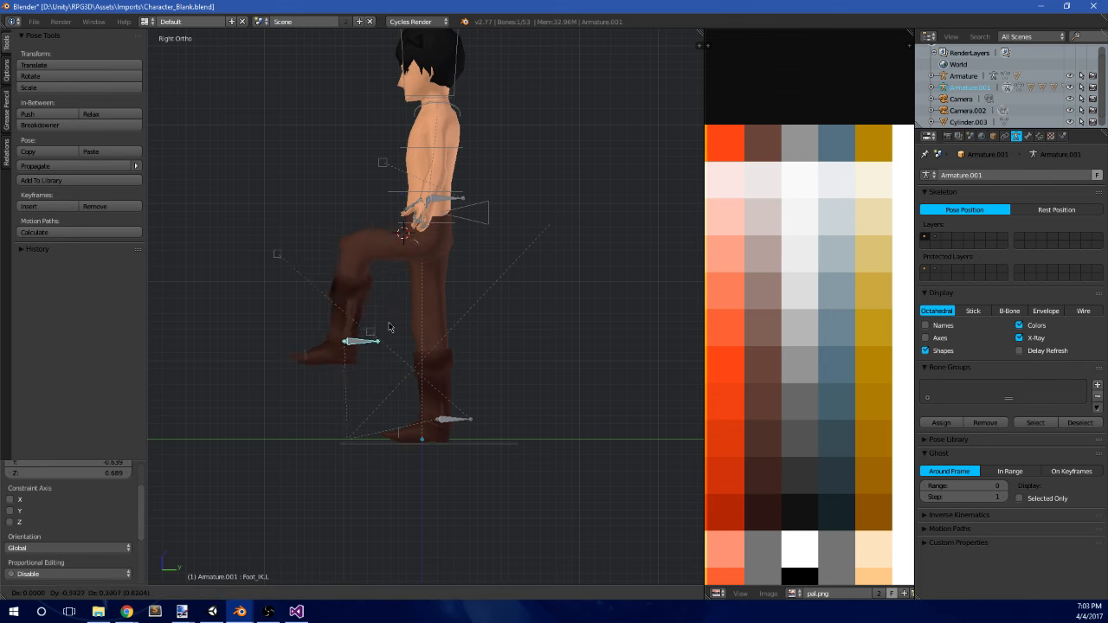
click(365, 329)
- Shift the left foot IK bone again to check the bent hip up close, and undo all the foot moves
middle_drag(377, 312, 387, 315)
scroll(402, 259, up, 4)
middle_drag(403, 190, 429, 196)
key(g)
click(430, 173)
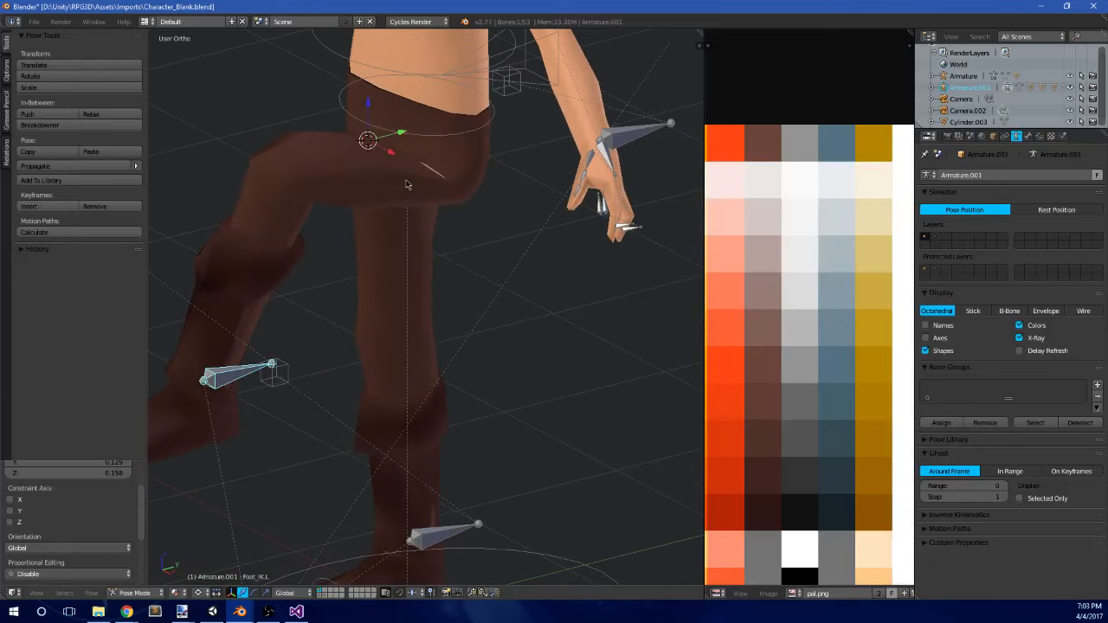
key(KP_3)
key(ctrl+z)
key(ctrl+z)
key(ctrl+z)
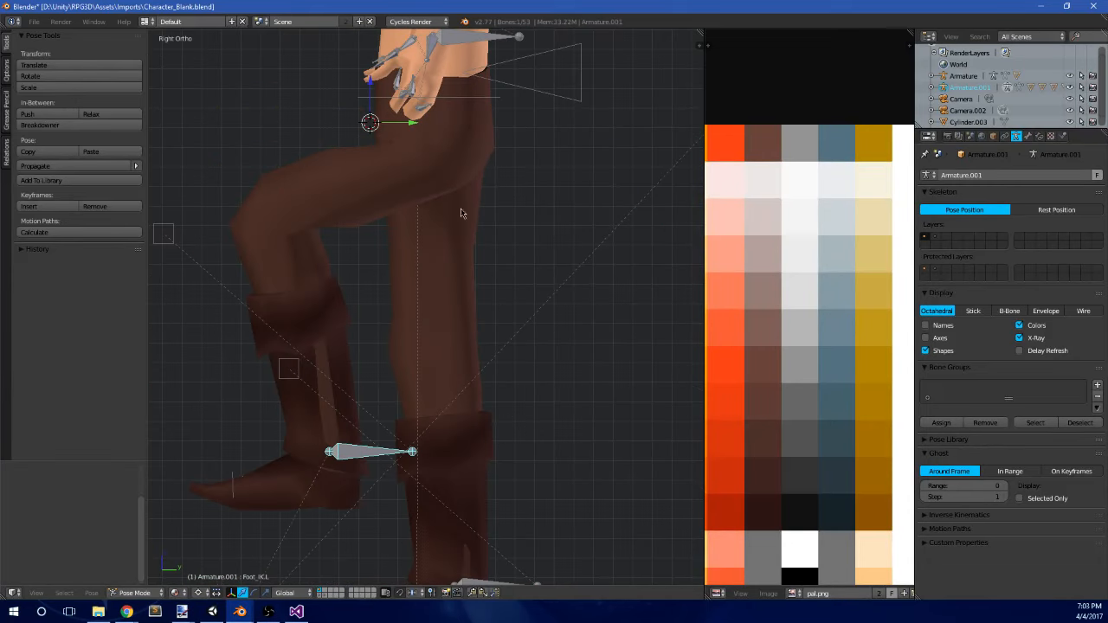
- In the trousers' Edit Mode, add an edge loop around the upper thigh, slide it up just below the crotch, and leave Edit Mode
key(Tab)
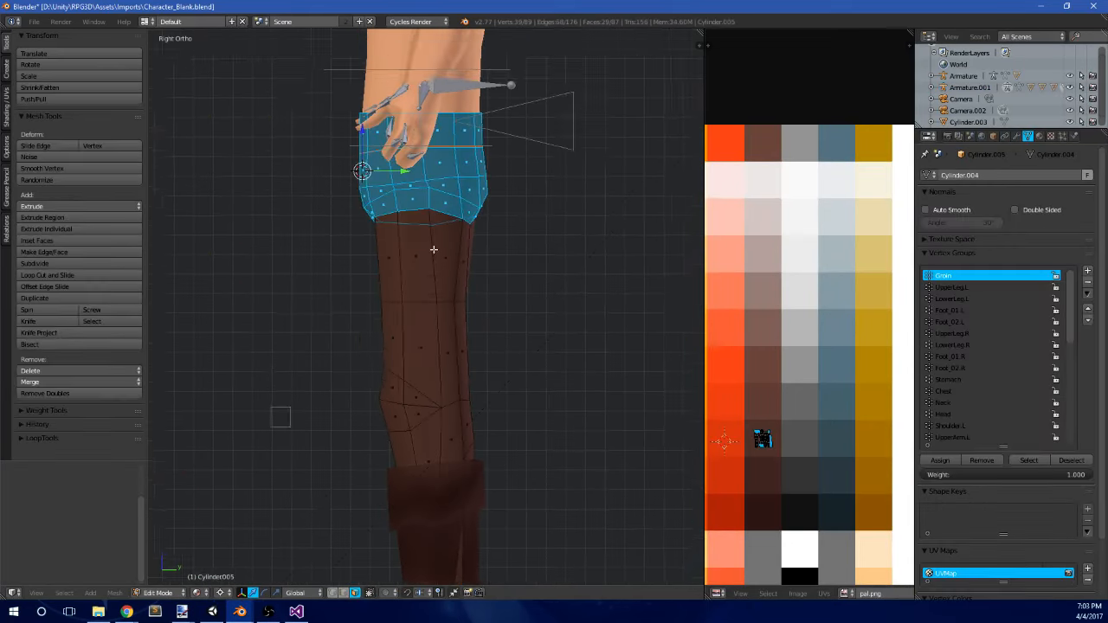
middle_drag(517, 216, 517, 279)
key(a)
middle_drag(455, 264, 405, 280)
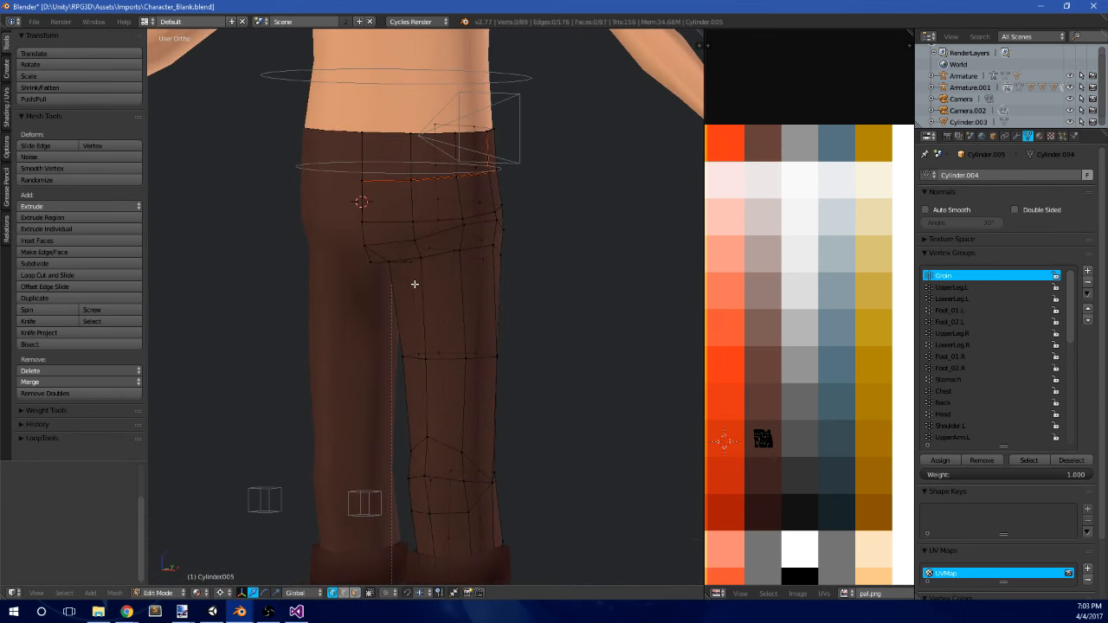
key(ctrl+r)
click(406, 280)
click(410, 241)
key(Tab)
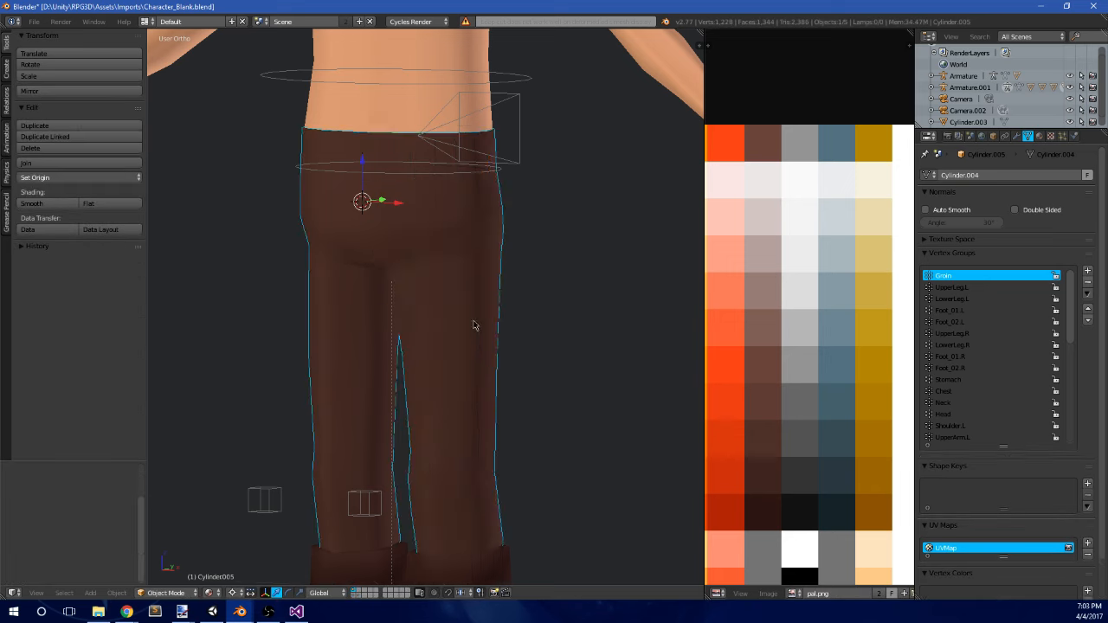
- Select the Foot_IK.L bone and raise it forward until the left knee is lifted to hip height
middle_drag(475, 322, 483, 521)
right_click(492, 552)
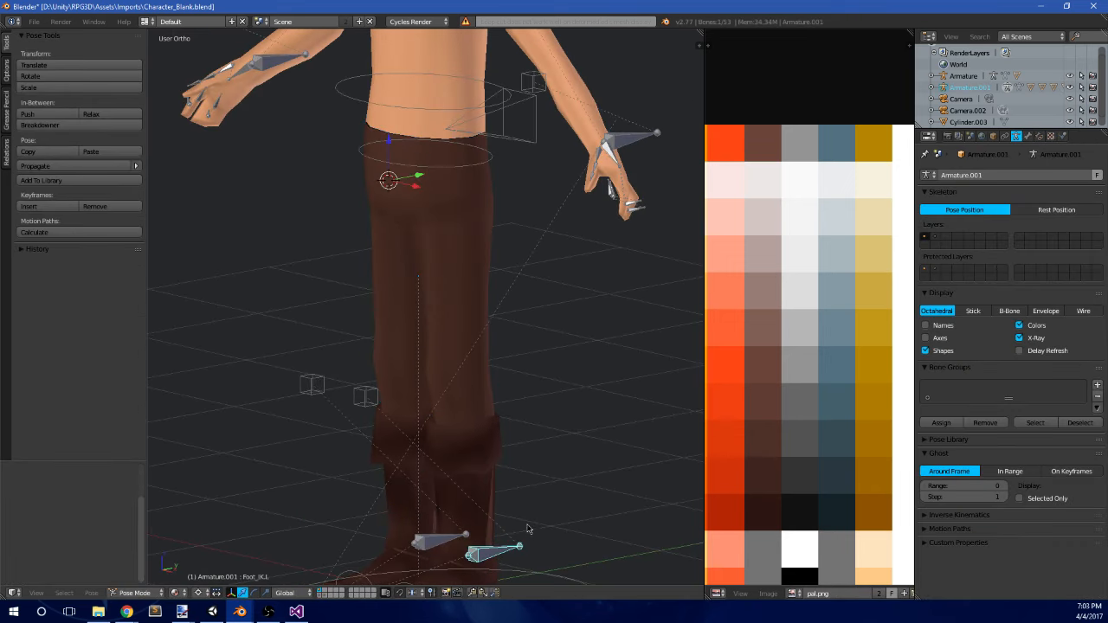
key(g)
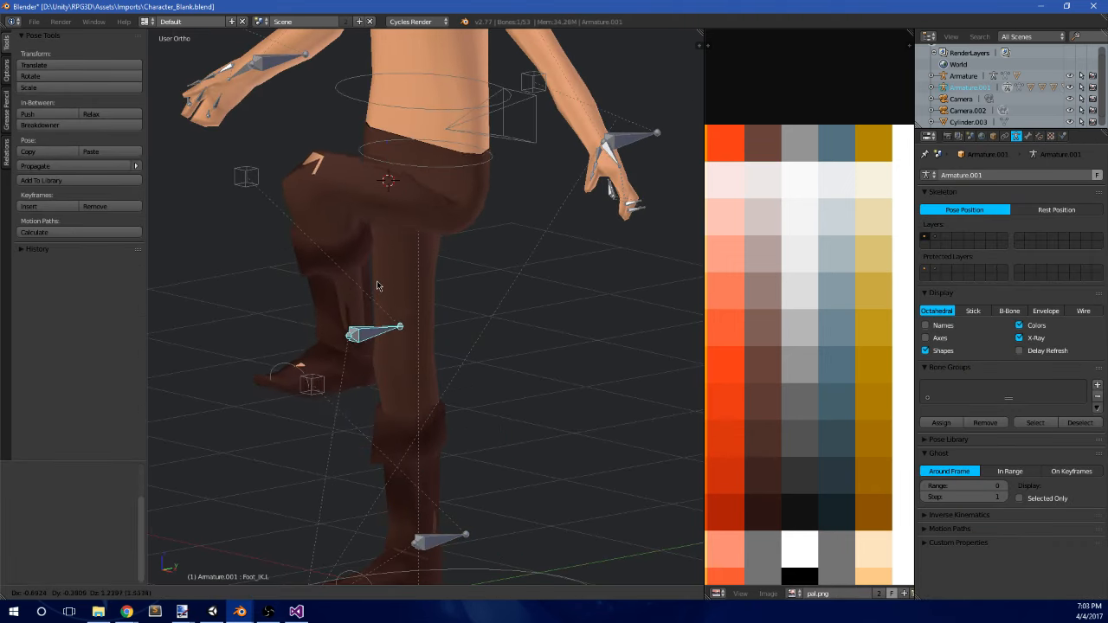
click(378, 287)
- Move the left foot IK bone to further positions while viewing the leg from several angles, and undo all the moves
middle_drag(450, 293, 420, 326)
key(g)
click(453, 416)
middle_drag(429, 410, 491, 378)
key(g)
click(171, 363)
scroll(490, 377, down, 3)
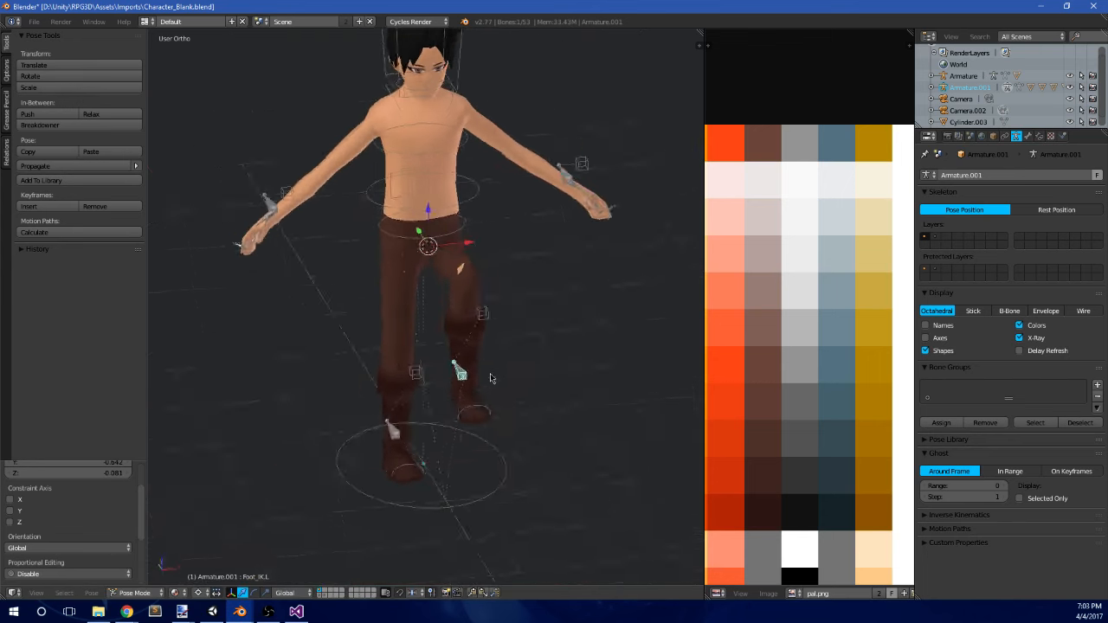
key(ctrl+z)
key(ctrl+z)
key(ctrl+z)
- Leave the armature's Edit Mode and examine the trousers' knee topology in Edit Mode from the right side
key(Tab)
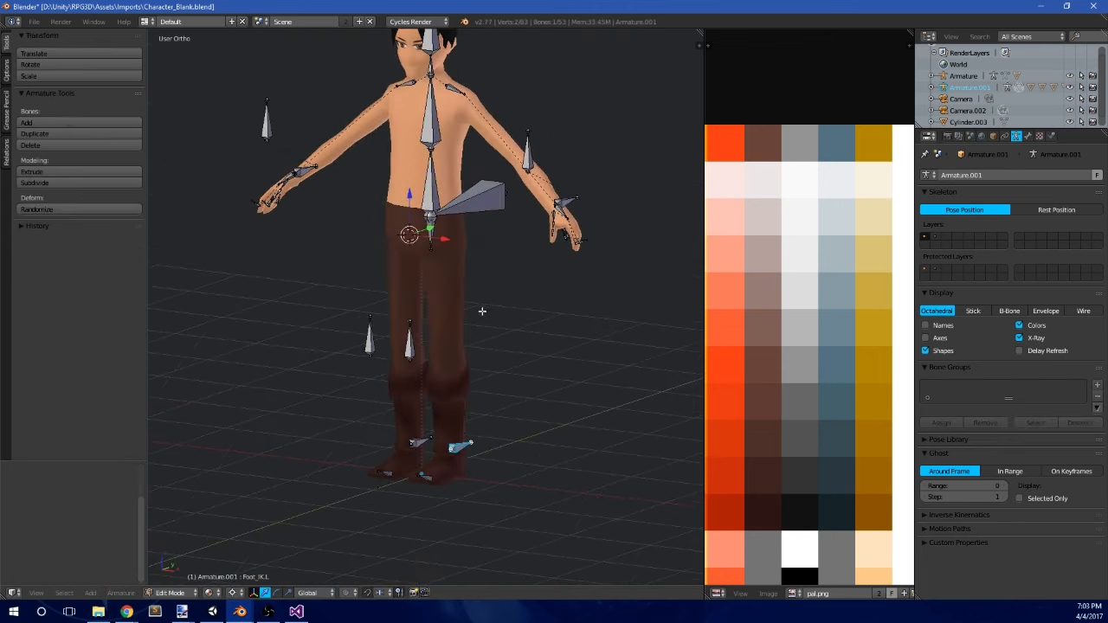
key(Tab)
right_click(470, 314)
key(Tab)
scroll(464, 334, up, 4)
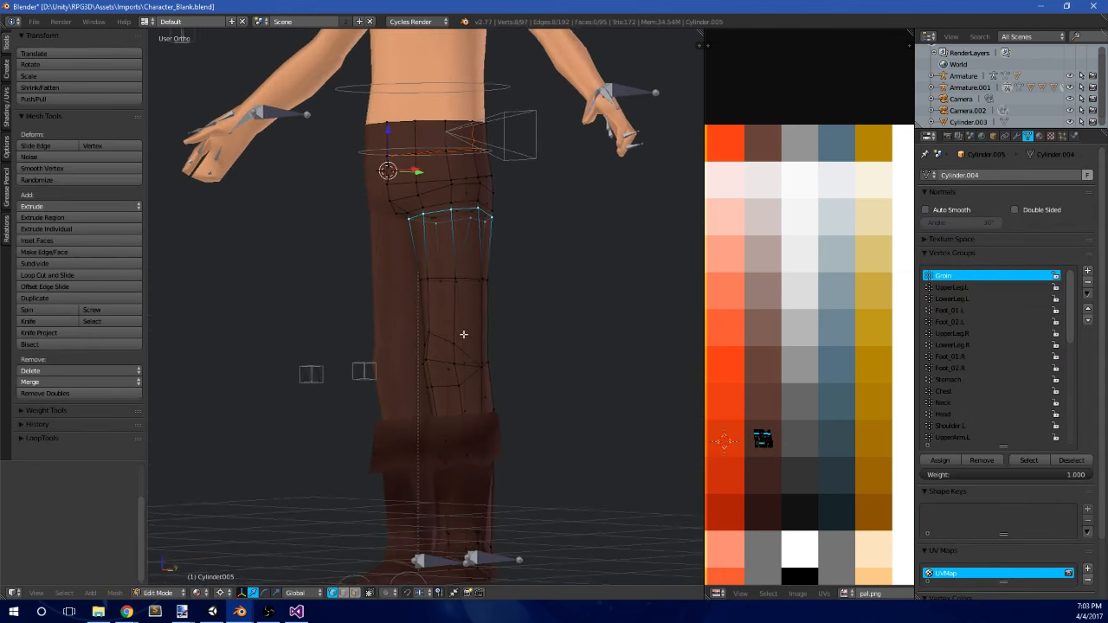
middle_drag(463, 334, 409, 290)
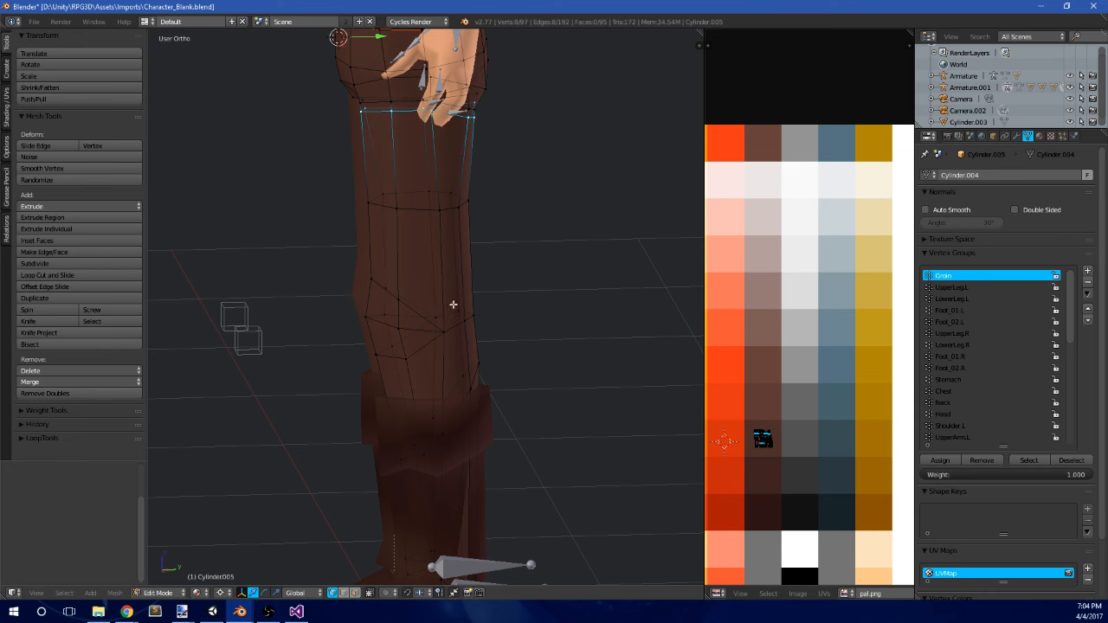
key(KP_3)
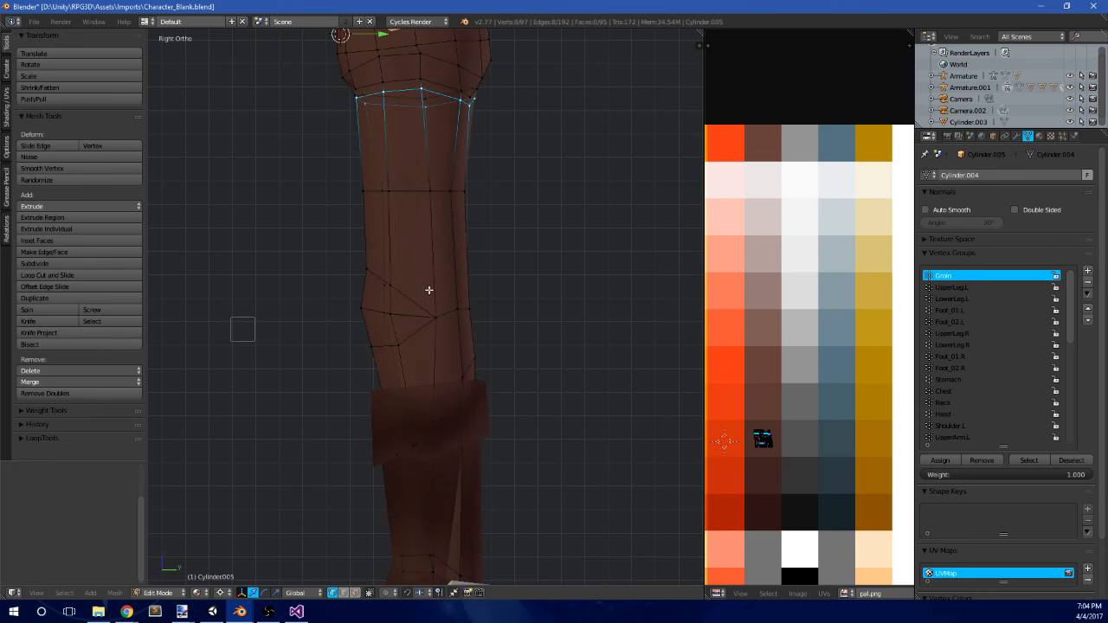
- Put the body mesh in Edit Mode and add an edge loop above the left knee, slid down with a factor of 0.733
key(Tab)
right_click(428, 277)
key(Tab)
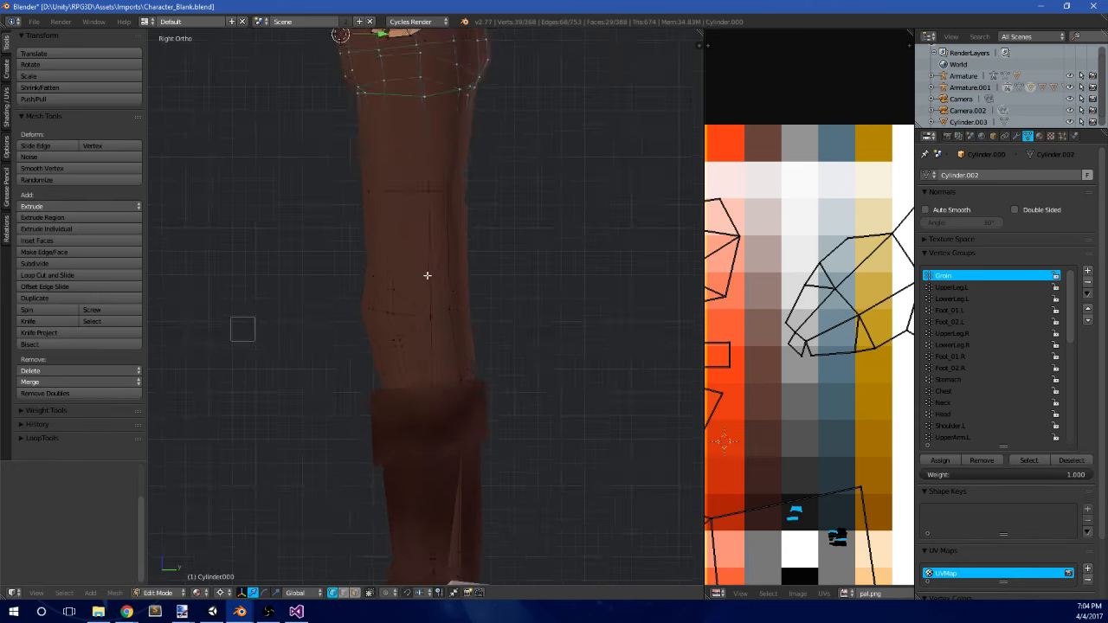
scroll(427, 275, up, 2)
key(a)
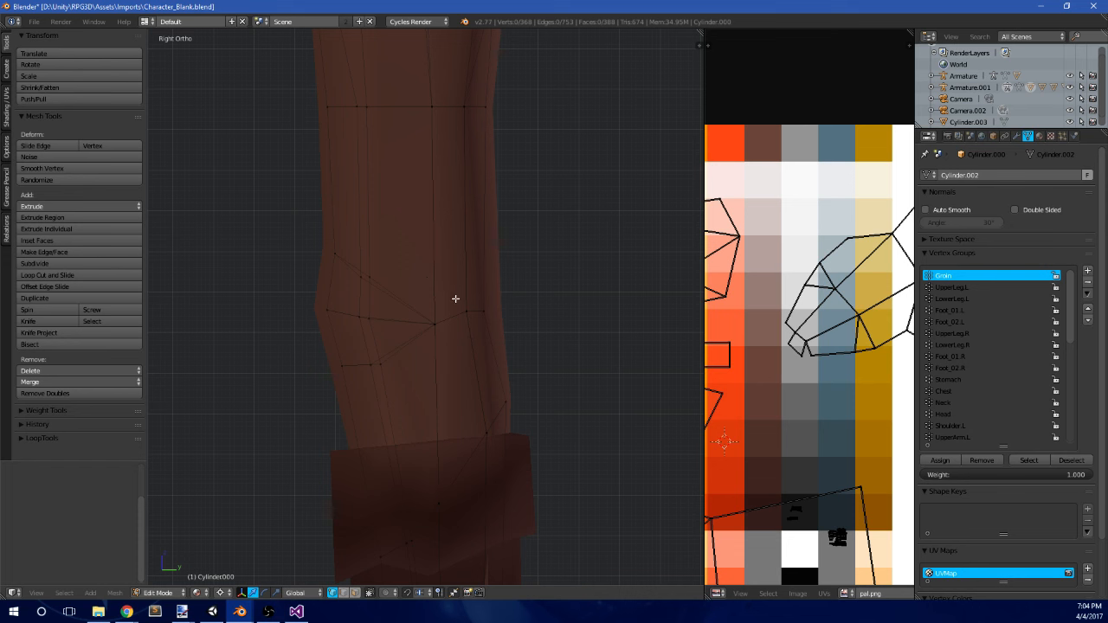
key(ctrl+r)
click(400, 256)
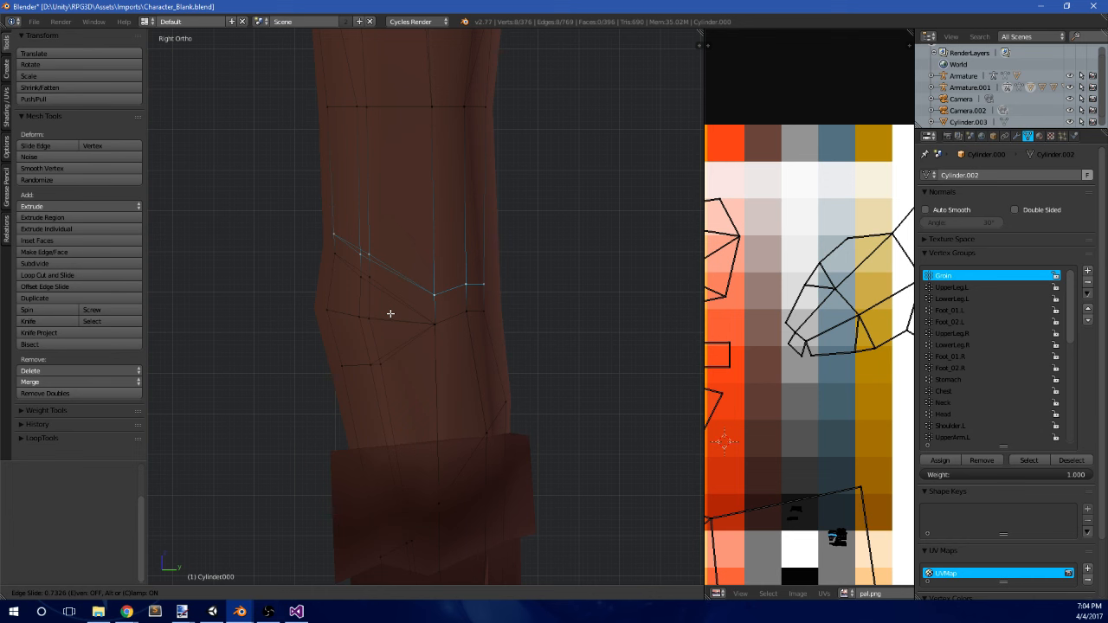
click(391, 313)
- Merge the new loop's front and side vertices into the knee vertices below them, and leave the body's Edit Mode
middle_drag(369, 209, 374, 239)
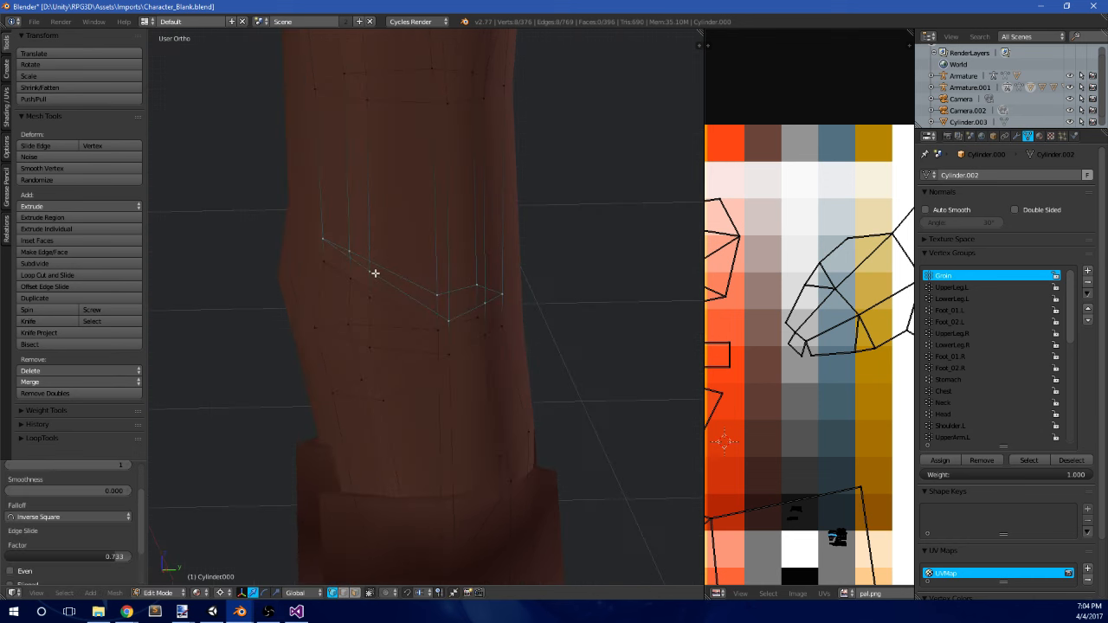
key(alt+m)
click(371, 302)
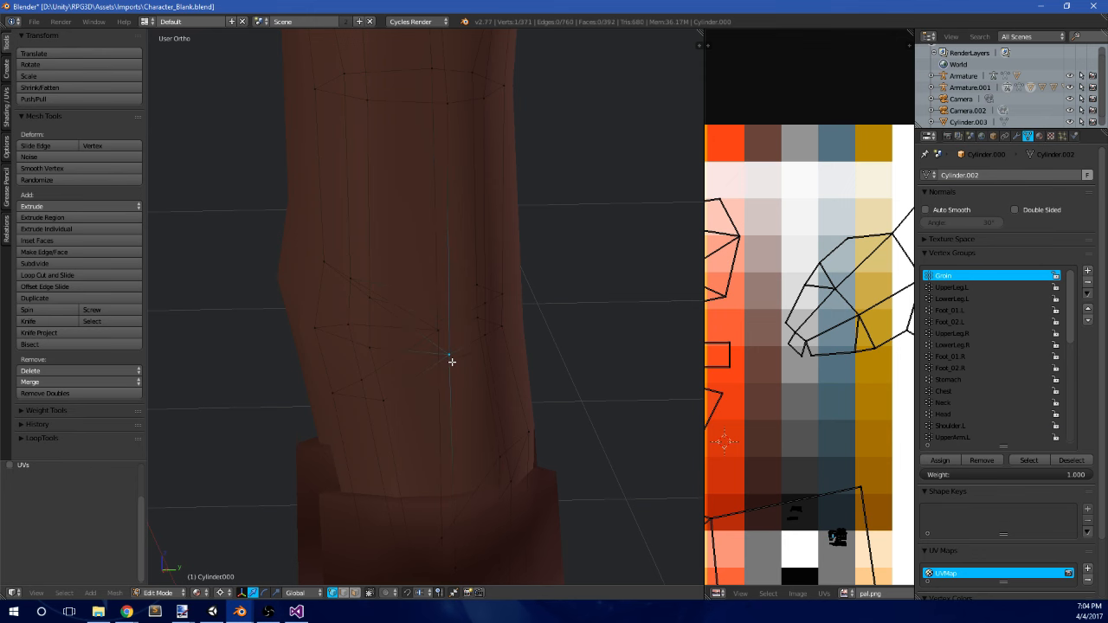
scroll(452, 362, down, 3)
middle_drag(452, 362, 488, 319)
scroll(460, 327, up, 3)
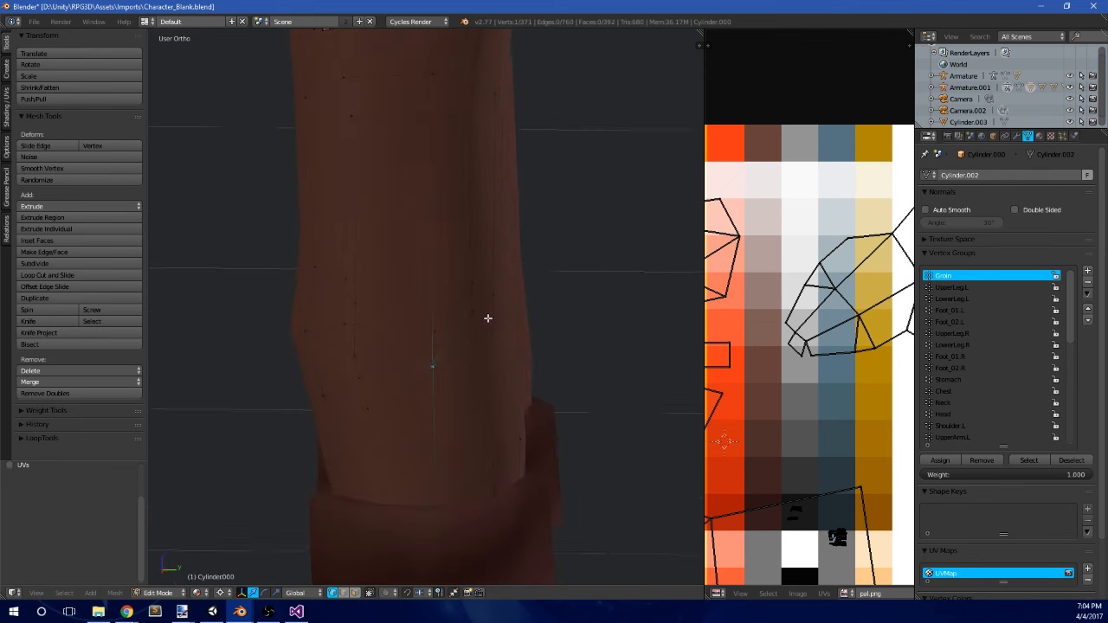
key(Tab)
- Examine the trousers' mesh around the left knee in Edit Mode and return to Object Mode
scroll(495, 321, down, 7)
right_click(436, 356)
key(Tab)
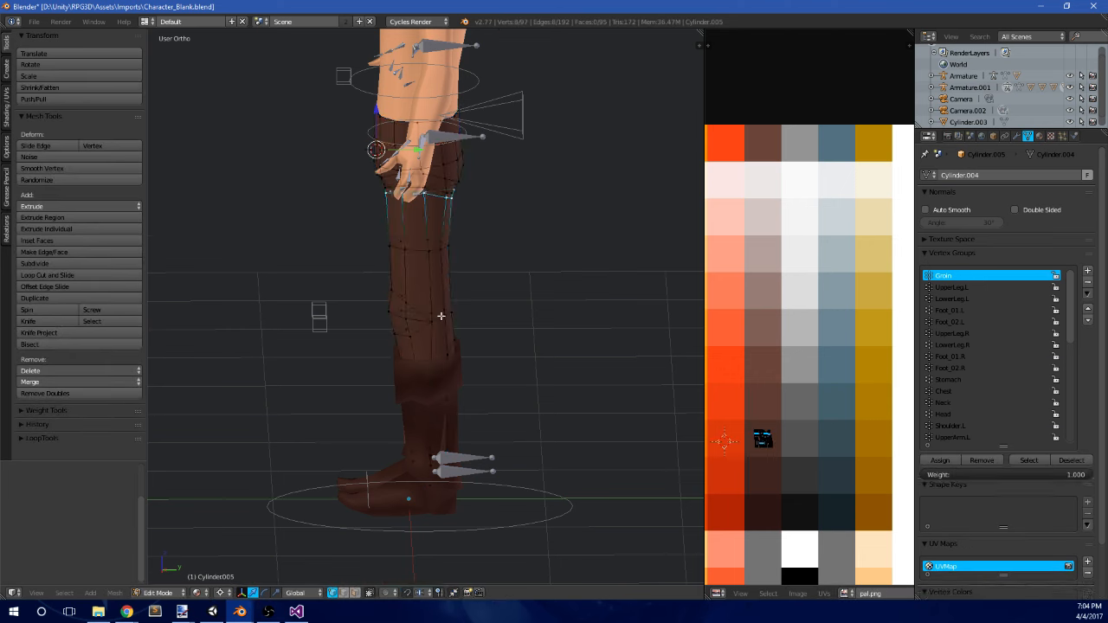
scroll(440, 316, up, 5)
key(Tab)
scroll(398, 292, down, 8)
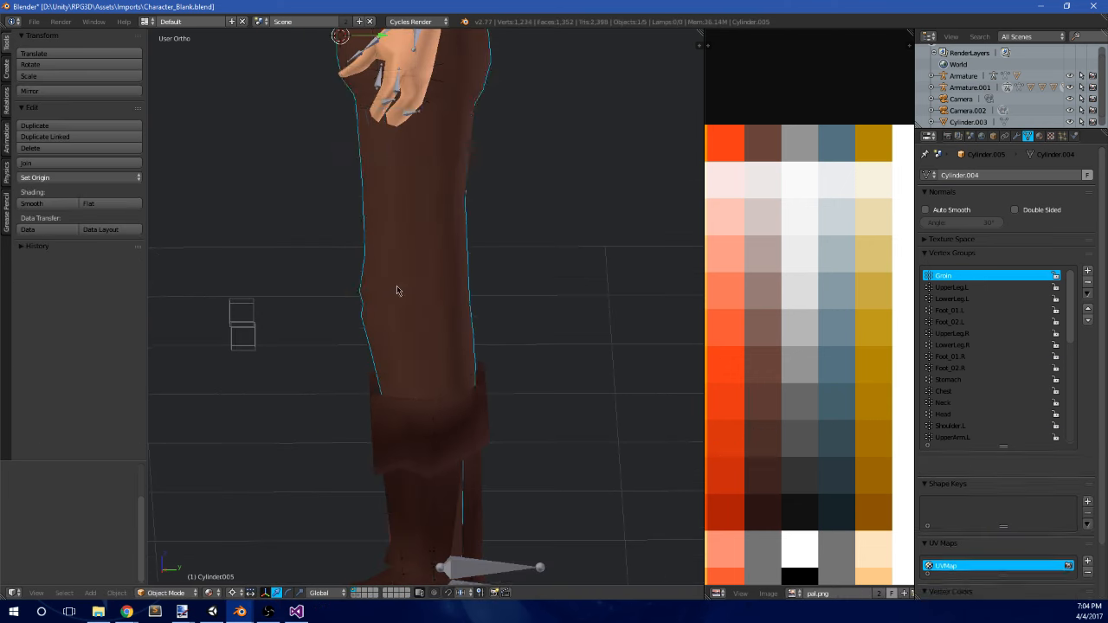
- Select the Foot_IK.L bone and lift it forward so the left knee rises in front of the hip
middle_drag(416, 288, 286, 295)
scroll(329, 326, up, 5)
middle_drag(329, 327, 466, 344)
right_click(488, 476)
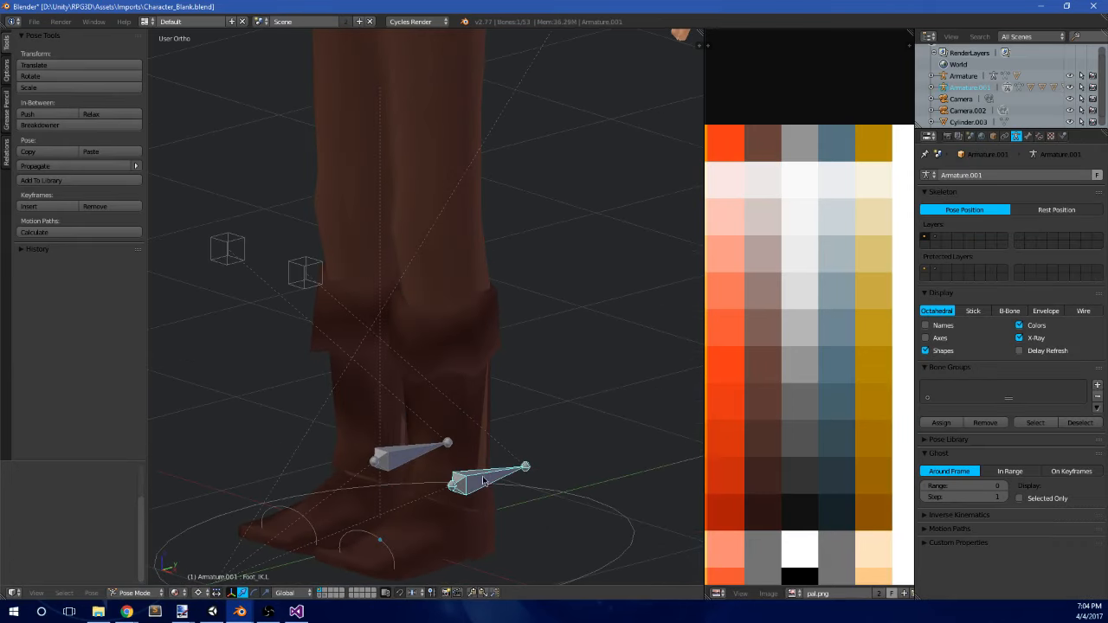
scroll(472, 477, down, 4)
middle_drag(465, 477, 437, 472)
key(g)
click(368, 287)
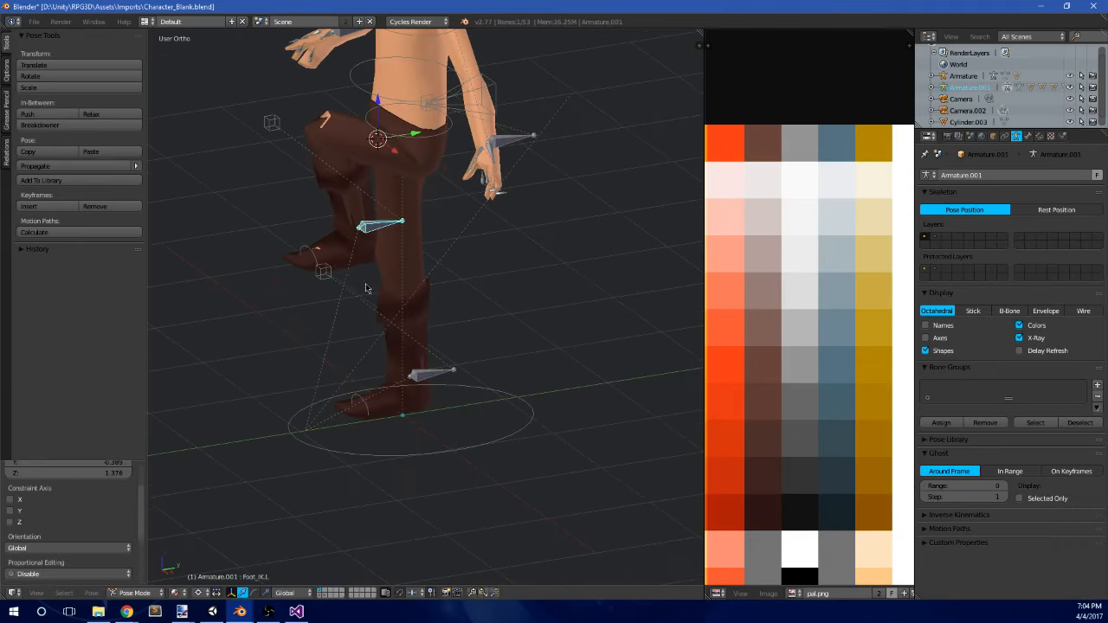
- Reposition the left foot IK bone several times, leaving the thigh roughly horizontal to expose skin poking through the trousers
key(g)
middle_drag(398, 346, 431, 251)
click(294, 343)
key(g)
click(544, 257)
key(g)
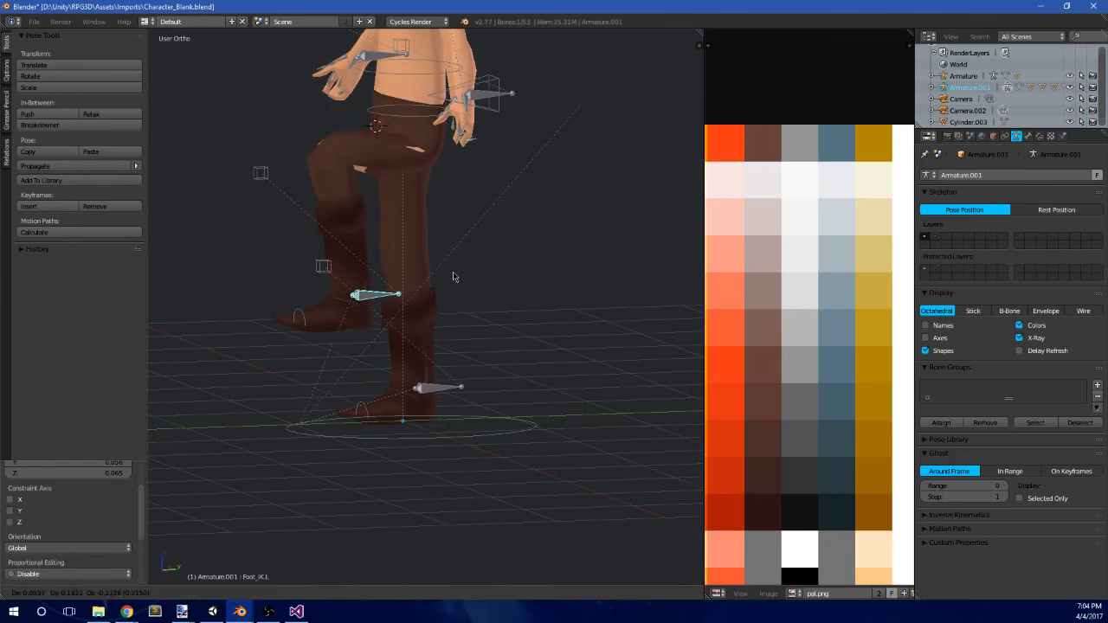
click(451, 275)
- Put the trousers in Edit Mode and, in front view, box-select the vertices below the left knee and scale them up slightly
right_click(336, 185)
key(Tab)
key(KP_1)
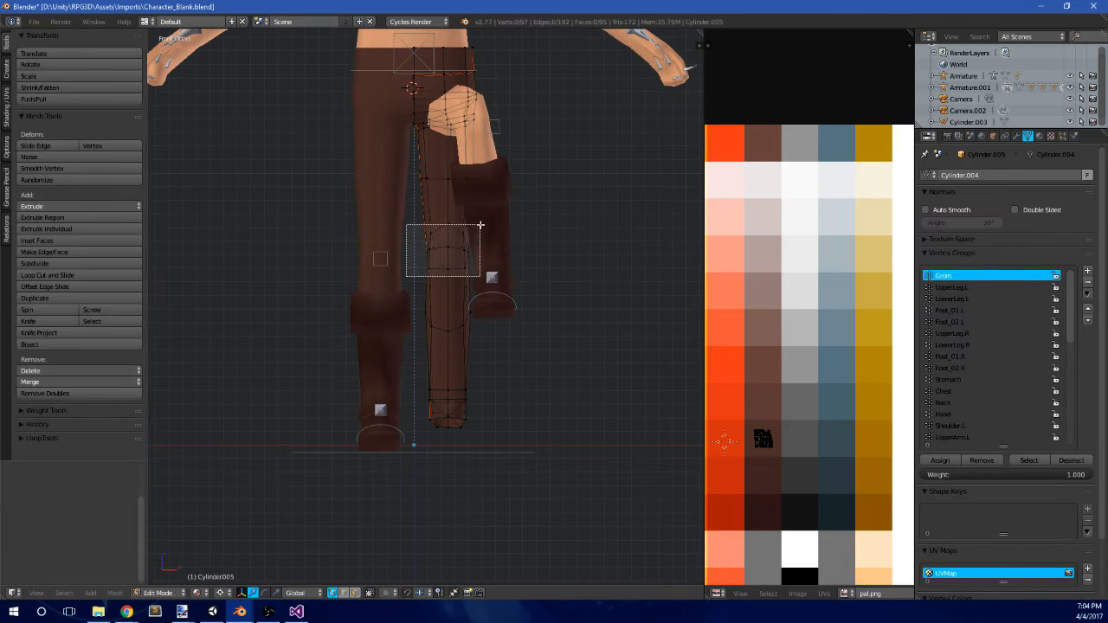
drag(480, 226, 482, 225)
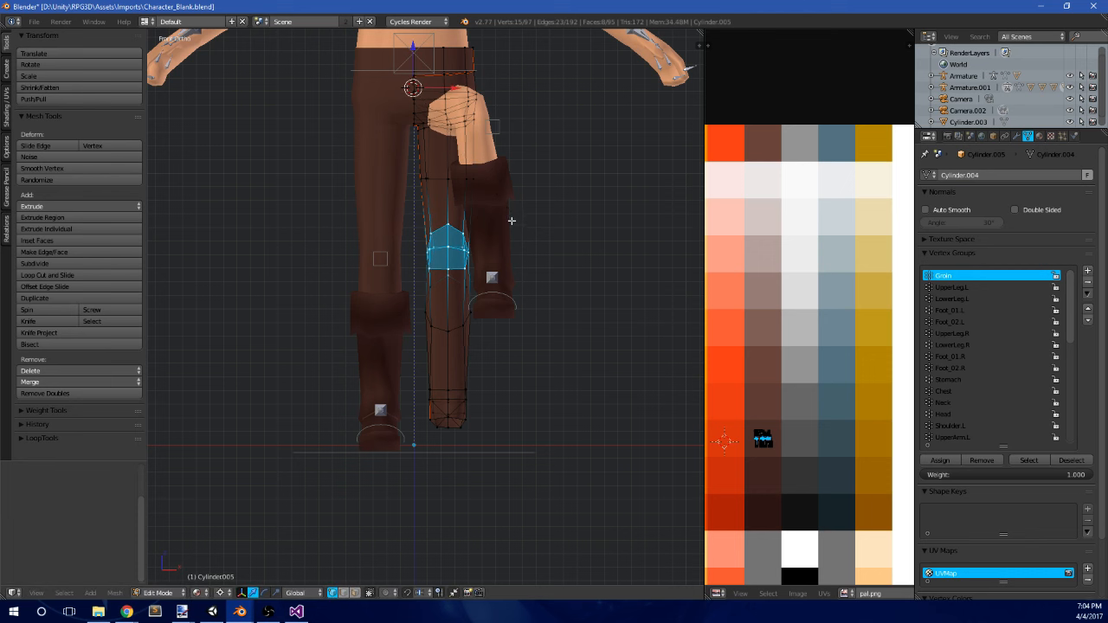
key(a)
key(b)
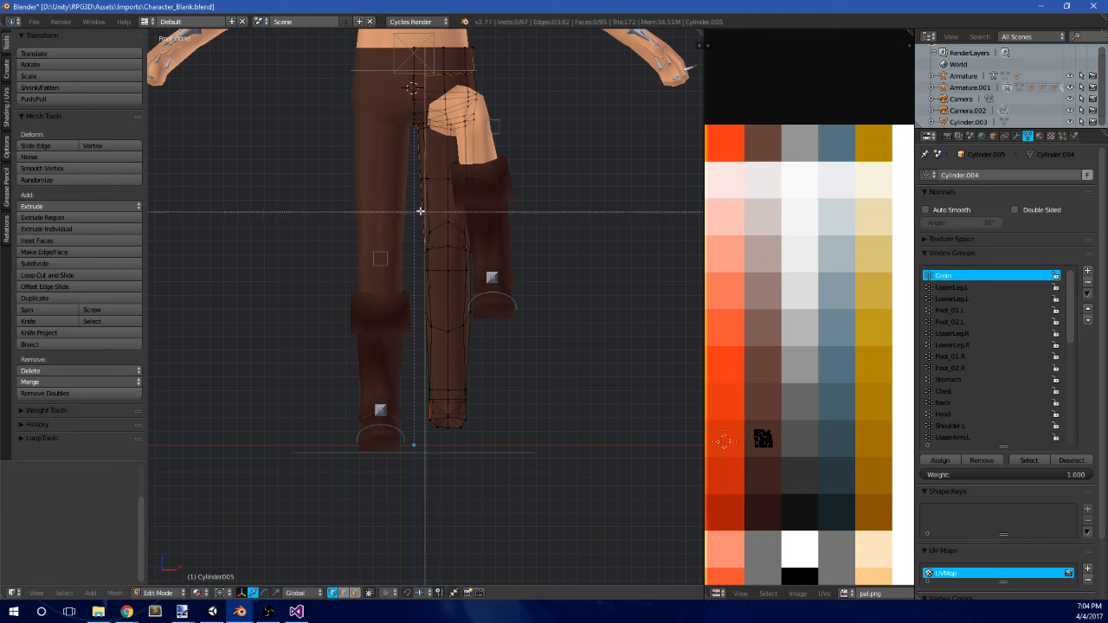
drag(405, 260, 485, 342)
key(s)
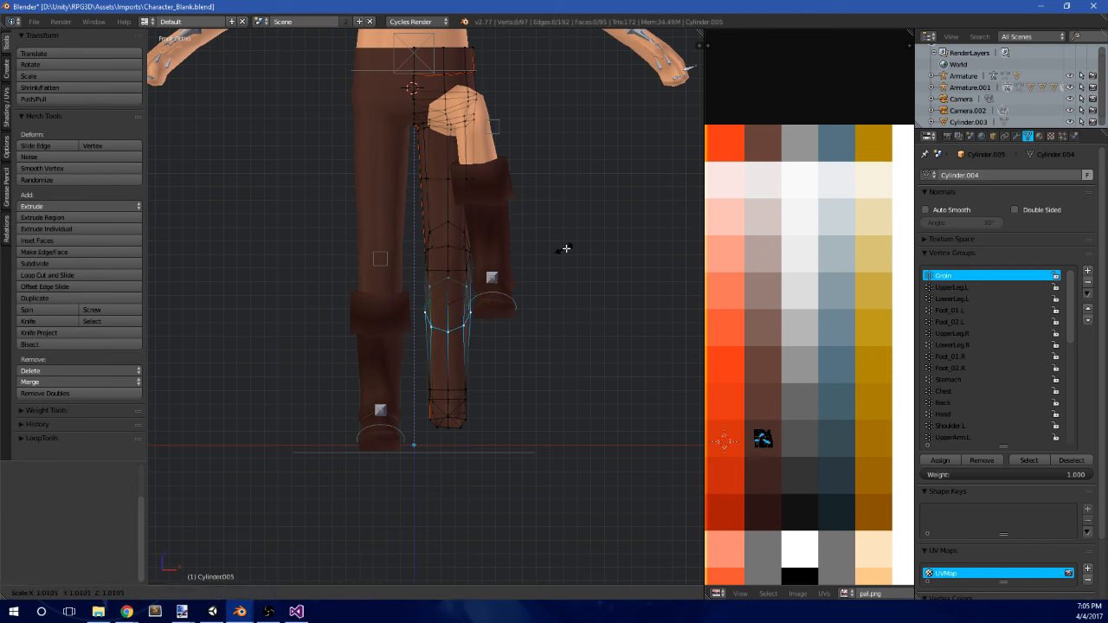
click(569, 248)
- Box-select the trousers' left mid-thigh edge loop and enlarge it slightly
key(a)
key(b)
drag(417, 193, 512, 166)
key(s)
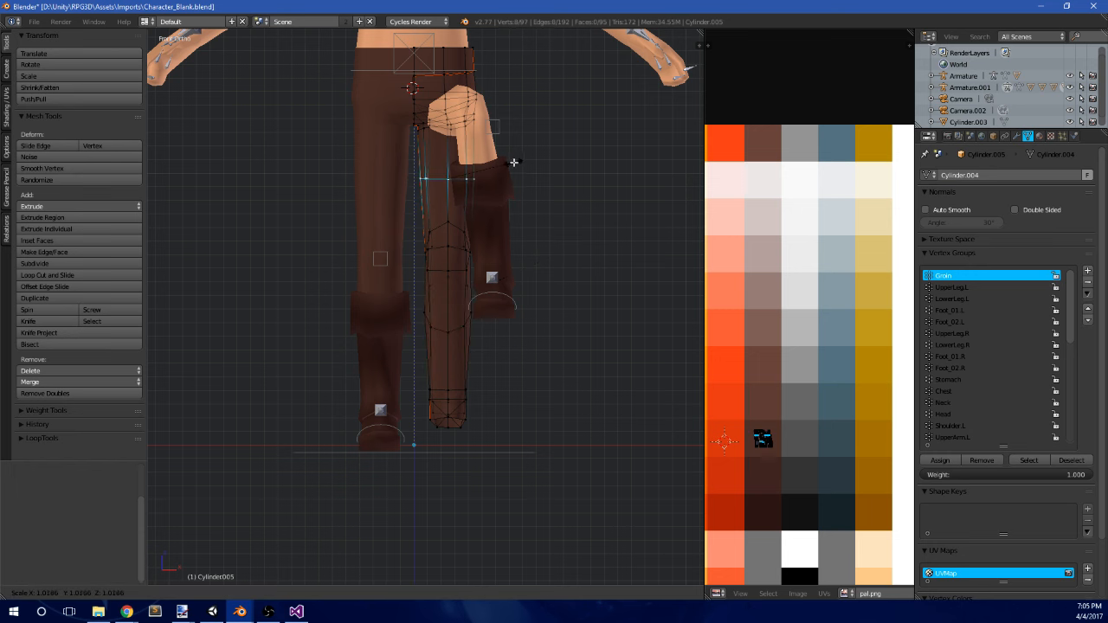
click(515, 162)
- Scale the trousers' outer left hip vertices by 1.132 in front view, nudge them into place, and leave Edit Mode
scroll(515, 162, down, 3)
middle_drag(577, 168, 501, 207)
key(KP_1)
scroll(400, 253, up, 5)
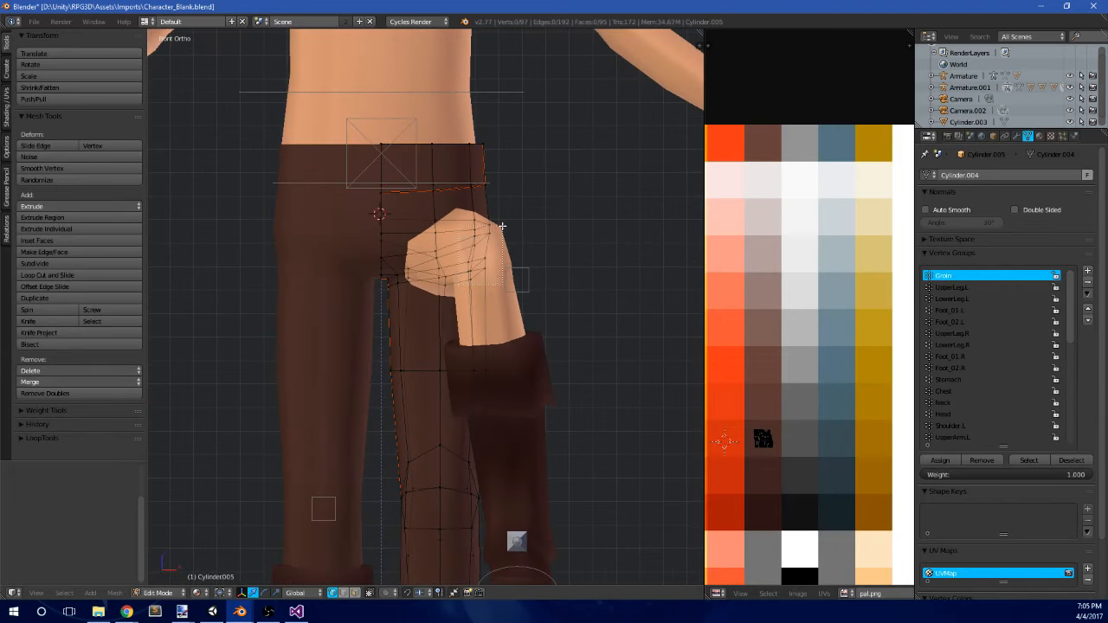
key(s)
click(560, 205)
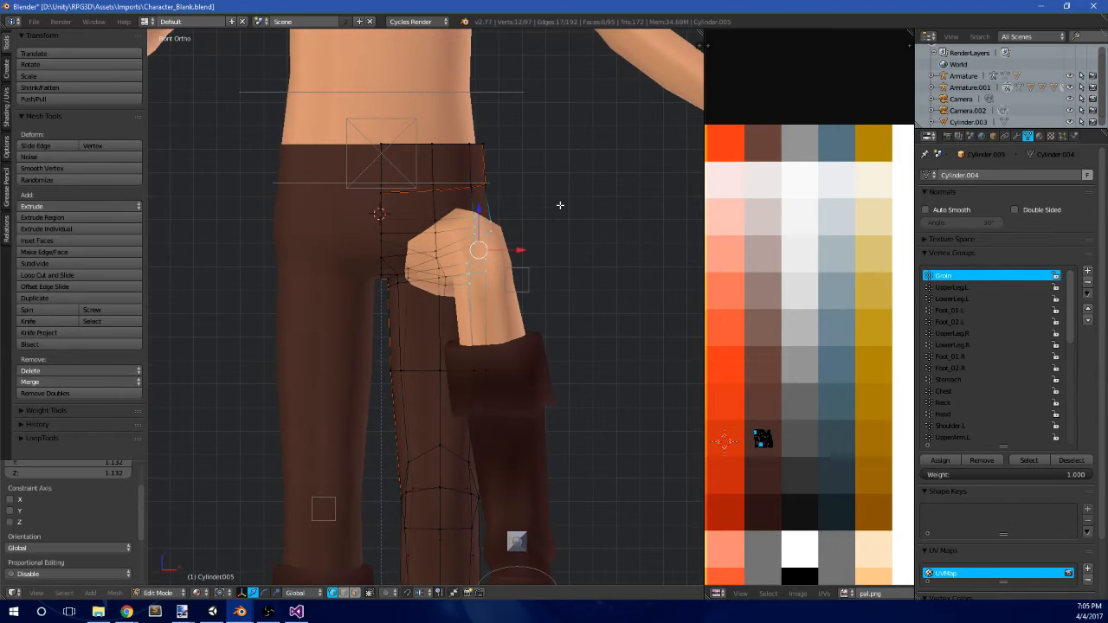
key(g)
click(548, 210)
key(Tab)
- In side view, cut an edge loop around the trousers' left thigh and slide it down to just above the knee with factor 0.637
middle_drag(536, 216, 375, 359)
scroll(597, 276, down, 5)
scroll(345, 298, down, 4)
key(Tab)
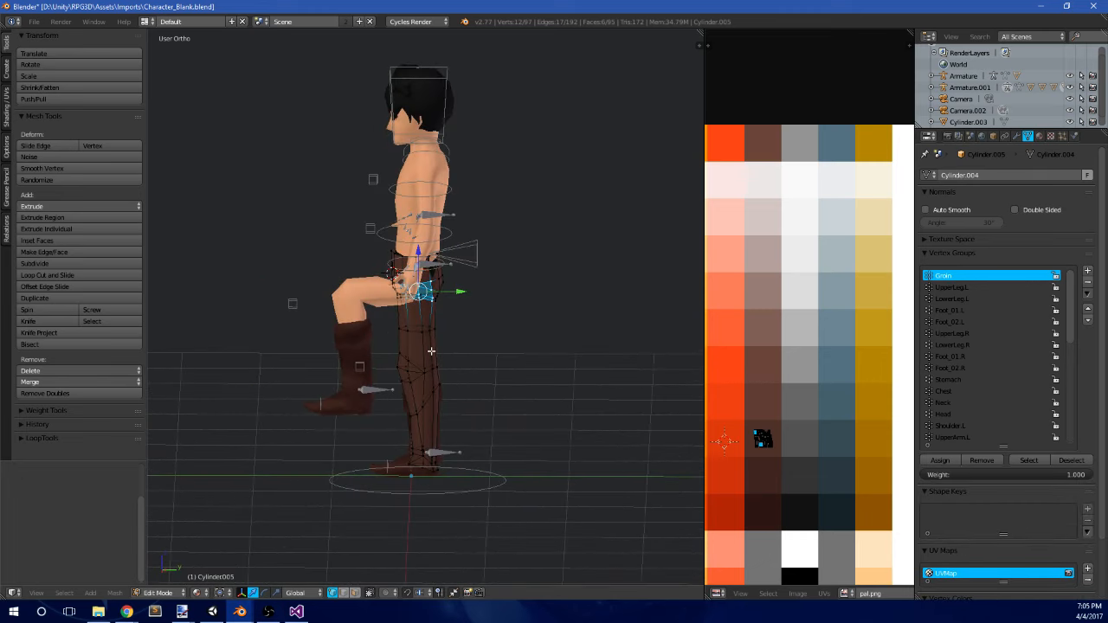
scroll(355, 310, up, 7)
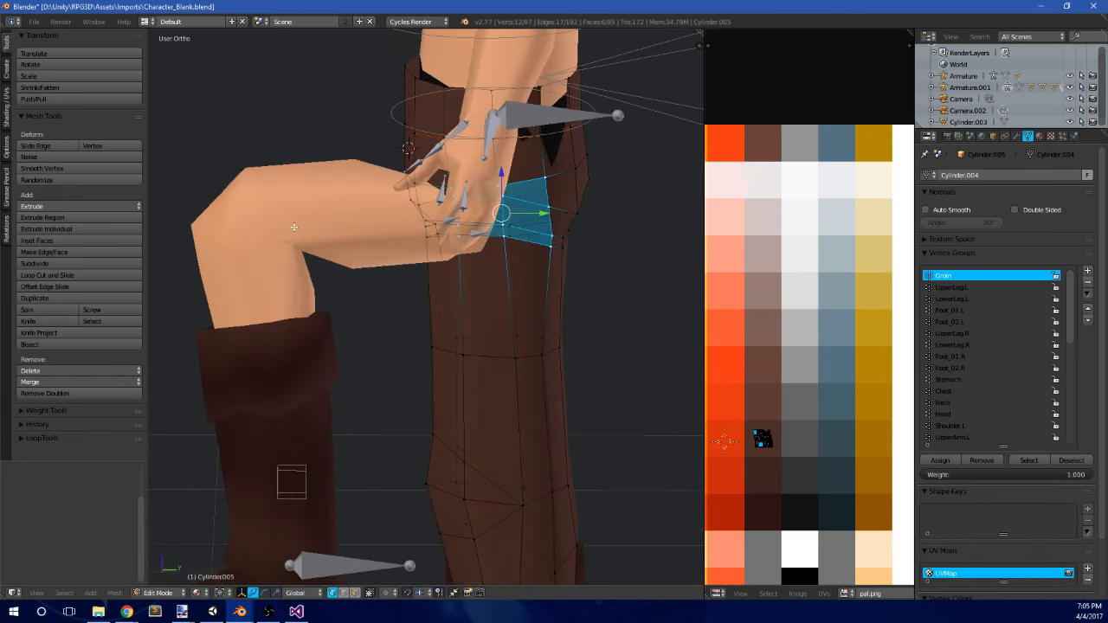
key(Tab)
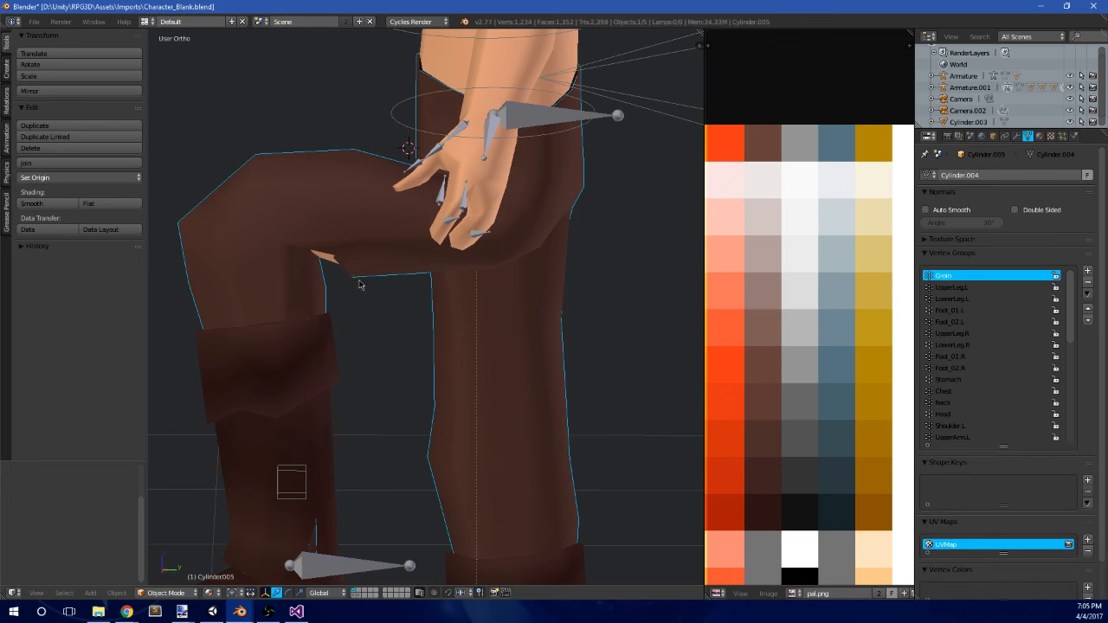
key(Tab)
scroll(507, 391, down, 2)
shift+middle_drag(510, 397, 477, 252)
key(KP_3)
scroll(504, 334, up, 3)
key(ctrl+r)
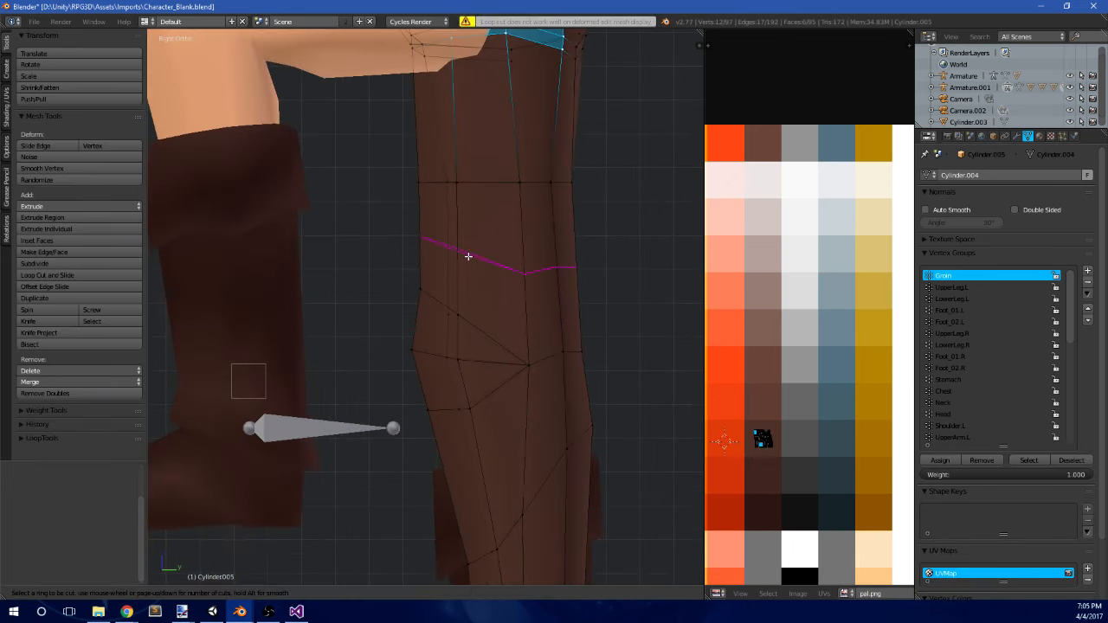
click(465, 251)
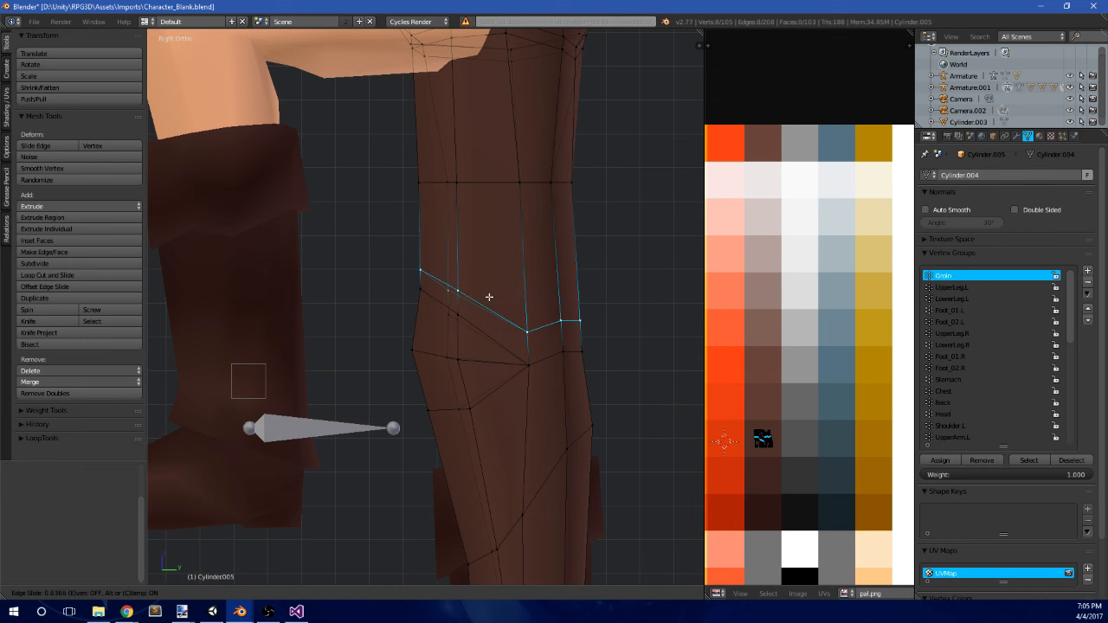
click(489, 297)
- Merge the new loop's vertices around the front of the left knee with those directly below, and leave Edit Mode
shift+middle_drag(489, 297, 489, 283)
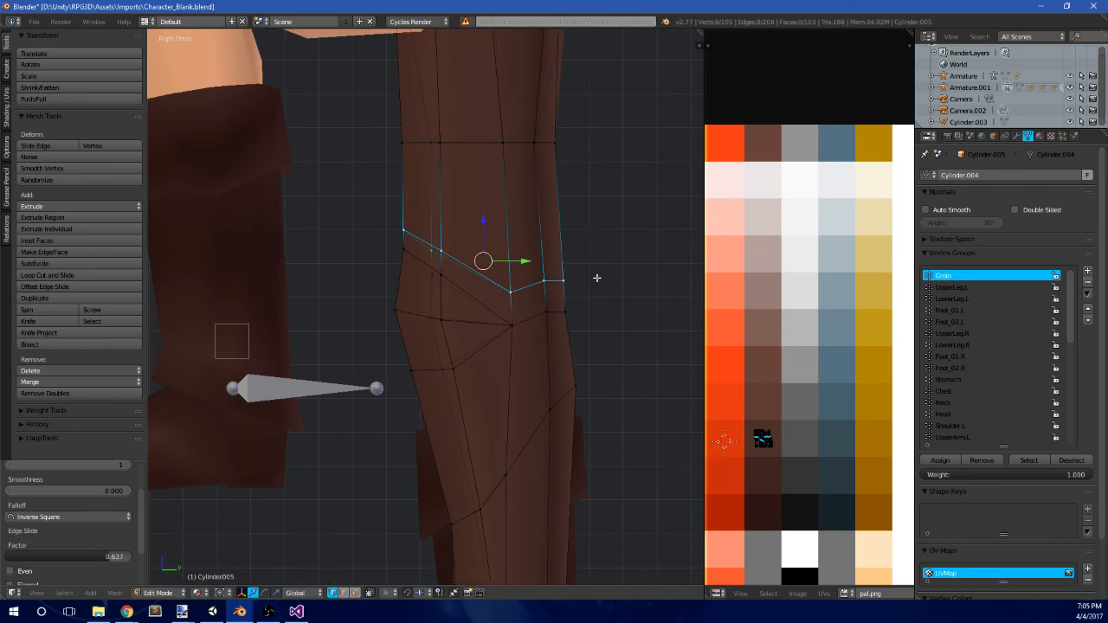
scroll(597, 278, up, 1)
shift+middle_drag(596, 299, 562, 296)
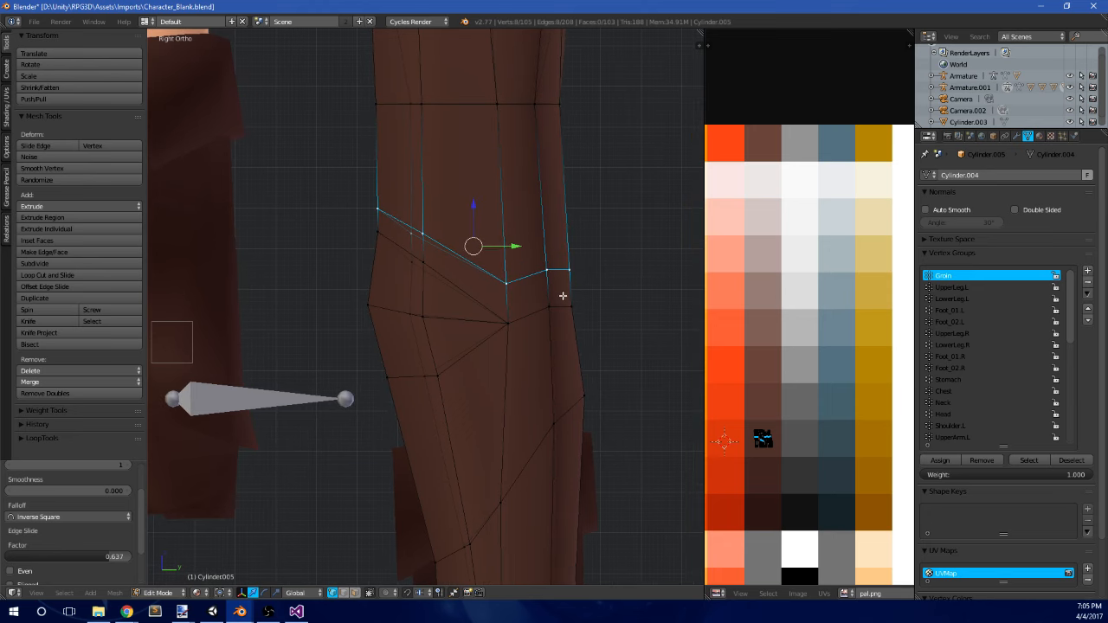
middle_drag(426, 224, 364, 243)
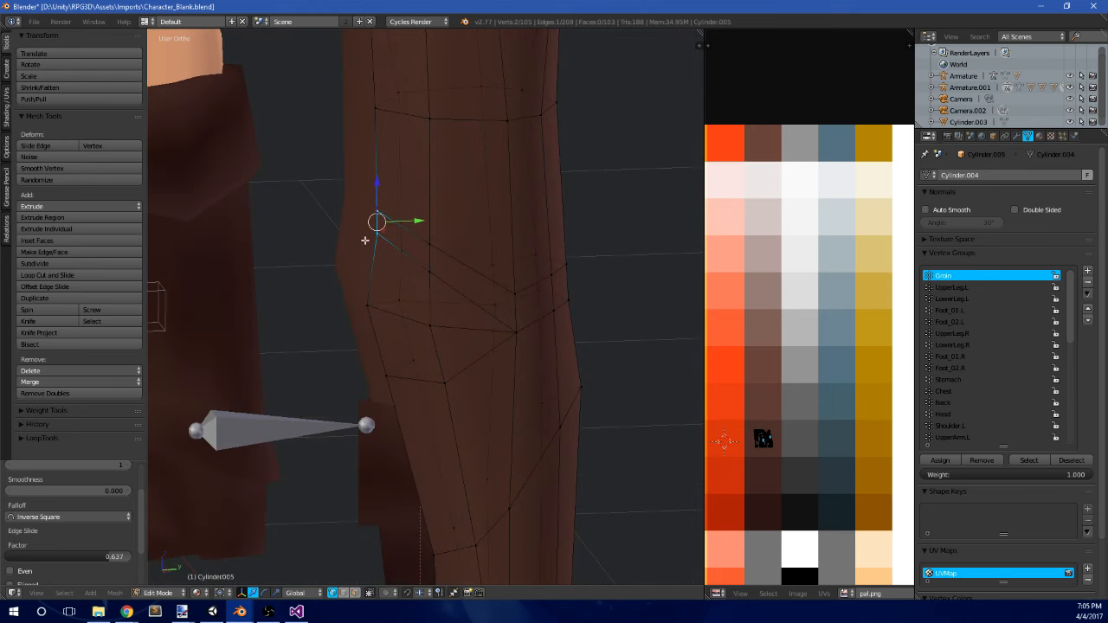
click(365, 240)
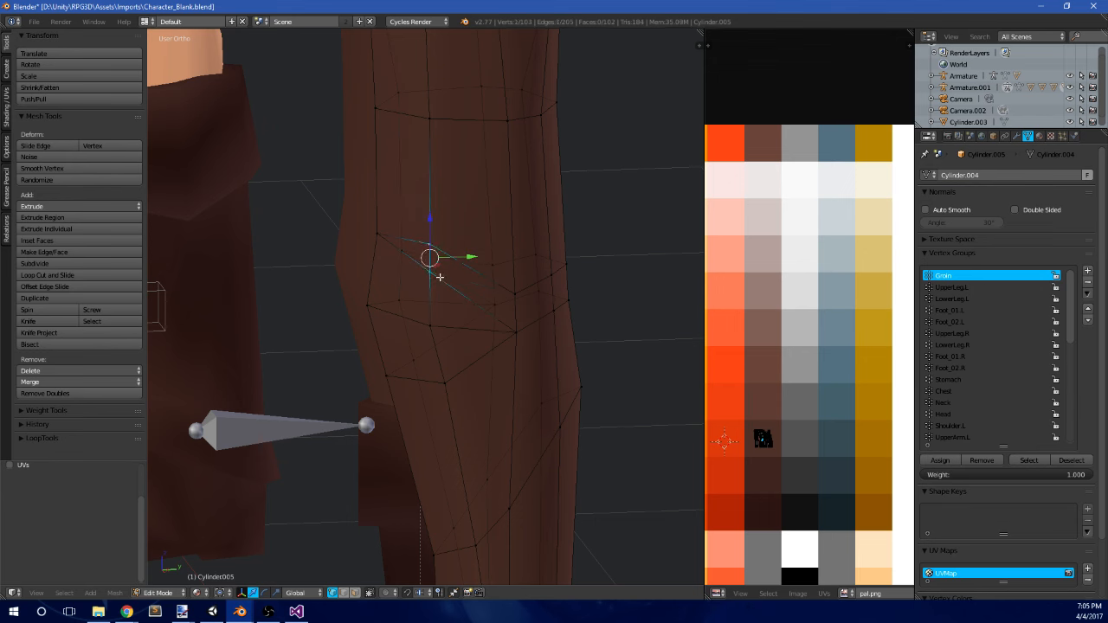
key(Tab)
- Move the left foot IK bone lower and closer to the right foot, straightening the bent knee somewhat
scroll(518, 326, down, 6)
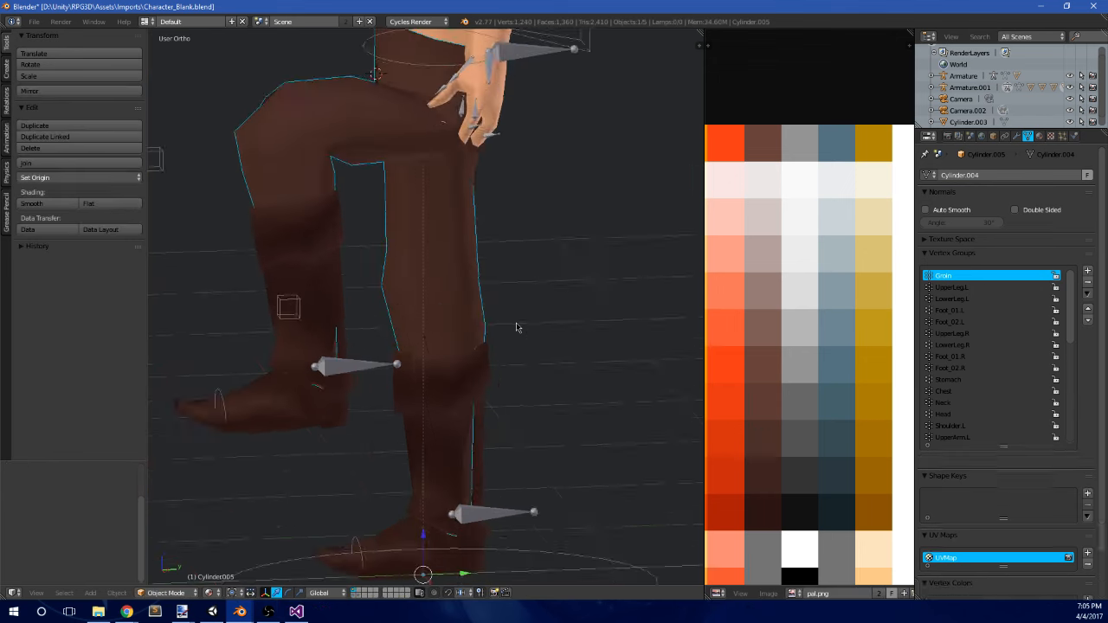
middle_drag(517, 327, 370, 189)
scroll(384, 232, up, 3)
middle_drag(366, 422, 322, 428)
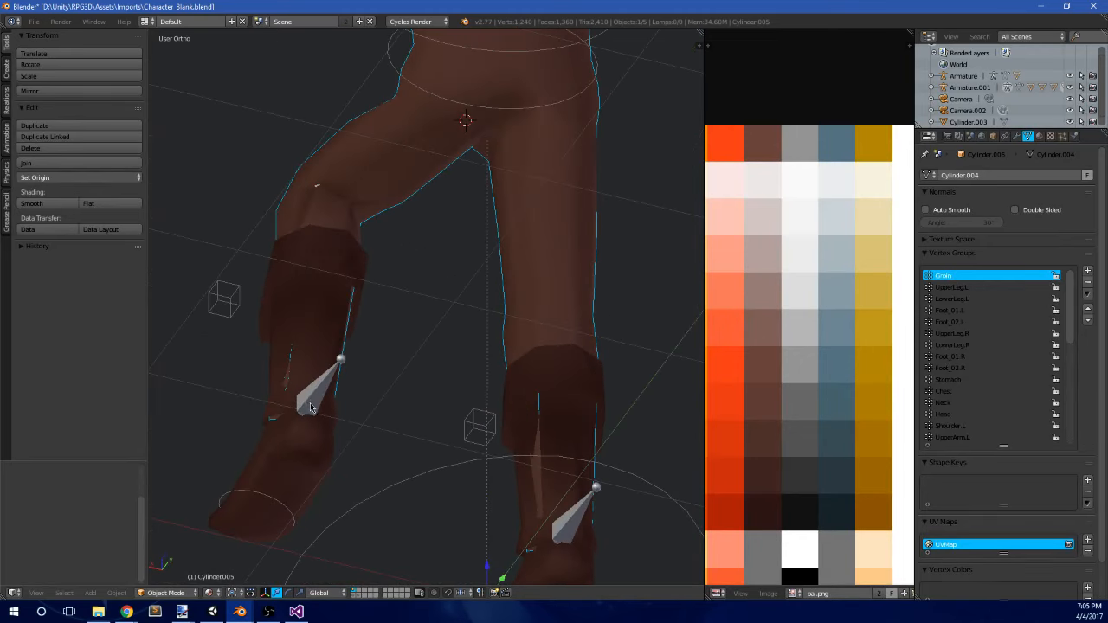
right_click(319, 399)
key(g)
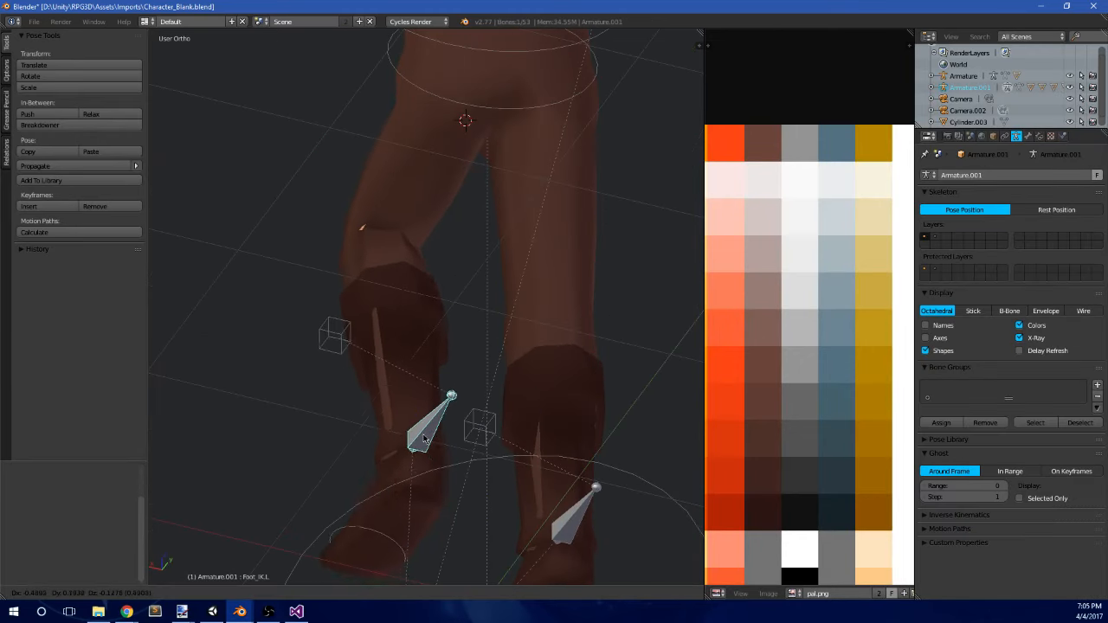
click(429, 429)
- Select the trousers' vertices on both sides of the left knee from behind, scale them by 1.082 along X, and leave Edit Mode
key(Tab)
middle_drag(407, 304, 466, 297)
key(Tab)
right_click(399, 137)
key(Tab)
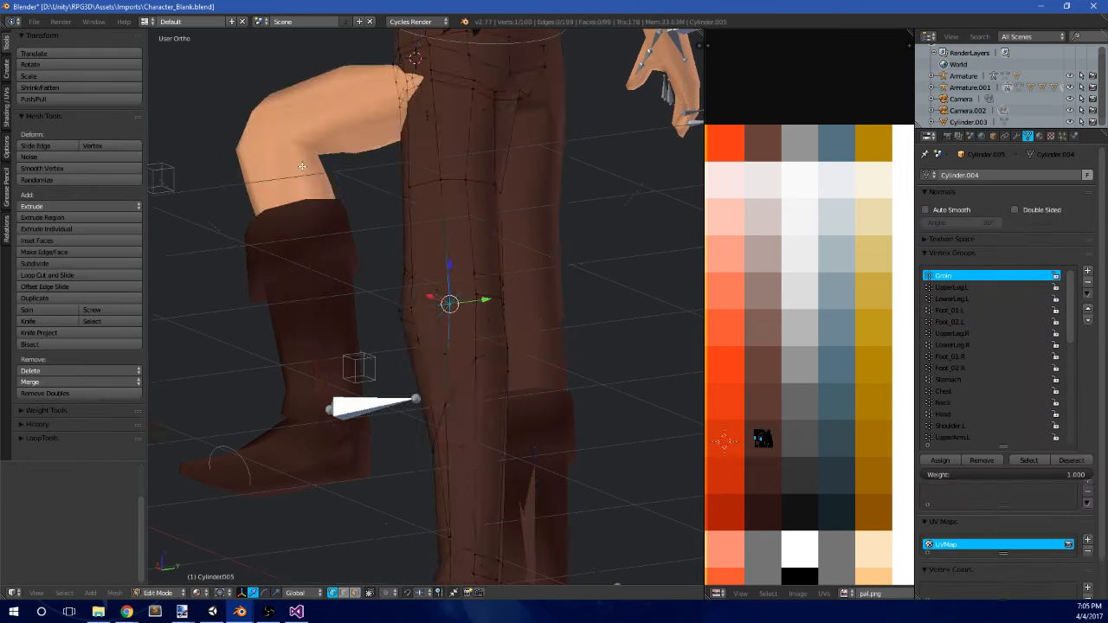
middle_drag(390, 205, 425, 222)
middle_drag(467, 285, 353, 298)
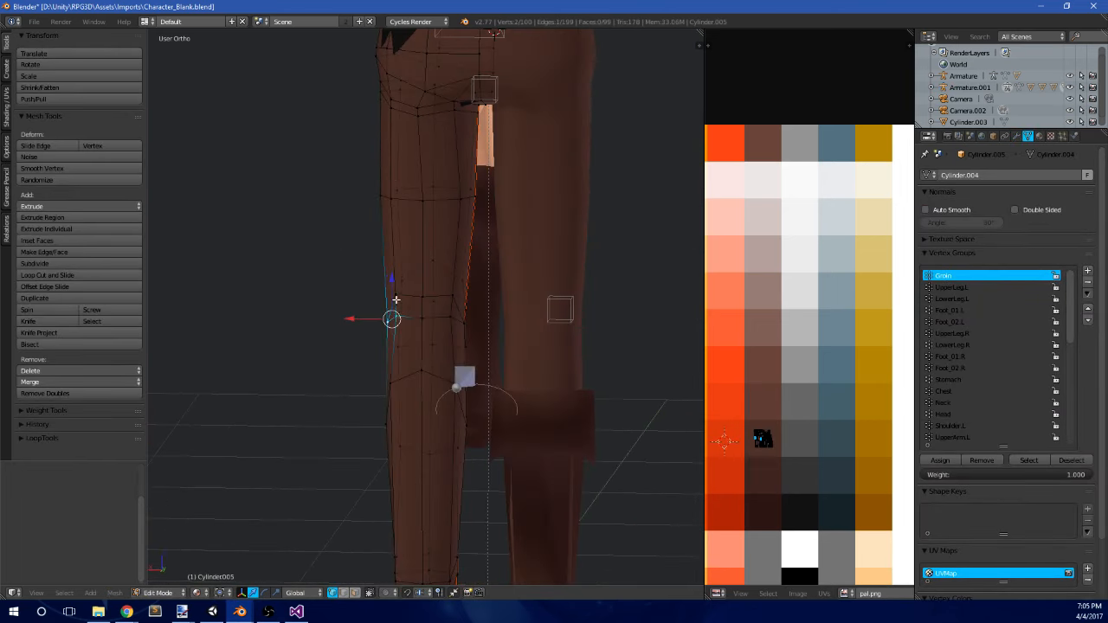
shift+right_click(395, 299)
middle_drag(455, 301, 458, 324)
key(s)
key(x)
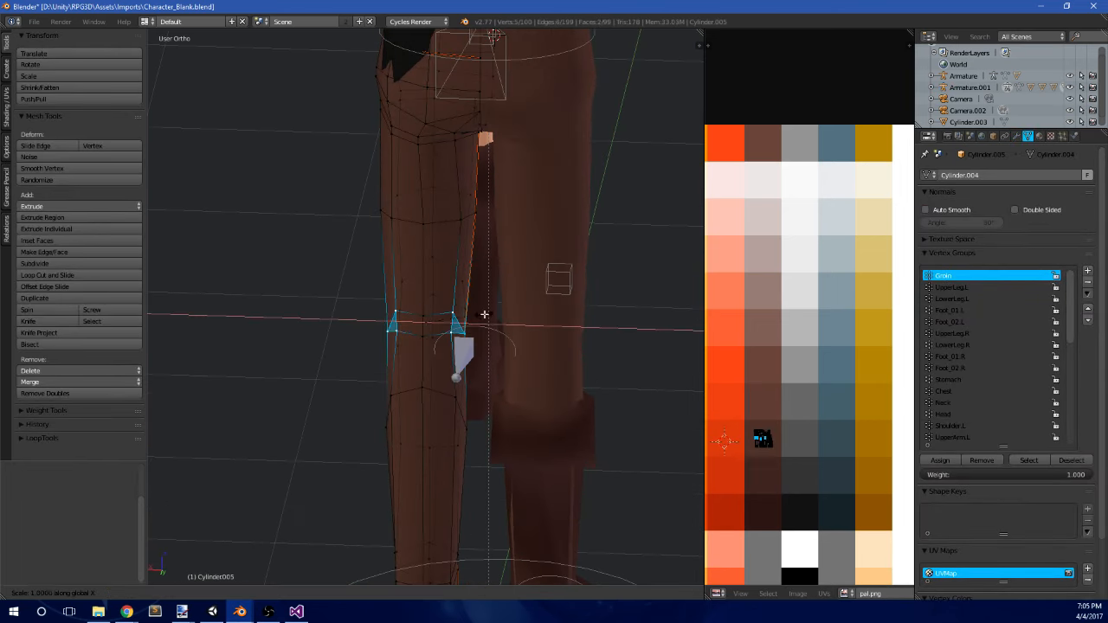
click(494, 315)
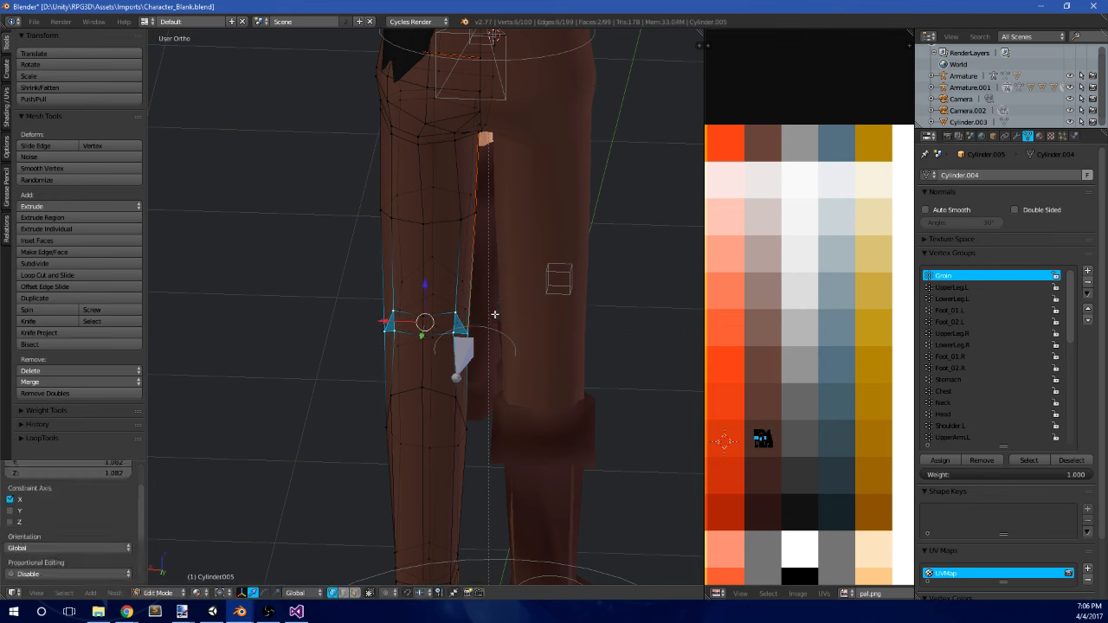
key(Tab)
scroll(494, 315, down, 4)
mouse_move(494, 315)
middle_down()
mouse_move(465, 243)
mouse_move(511, 205)
mouse_move(444, 288)
mouse_move(477, 310)
middle_up()
key(a)
key(space)
key(Escape)
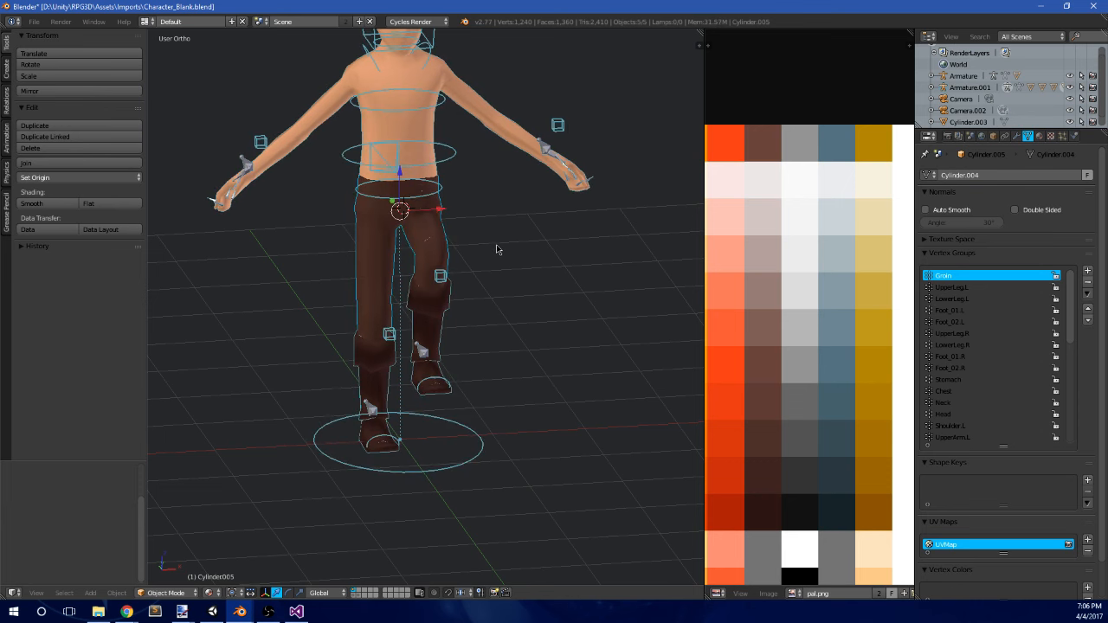
- Select the armature and reset its bones in Pose Mode so both legs return to the rest pose
scroll(545, 295, down, 2)
middle_drag(488, 298, 424, 289)
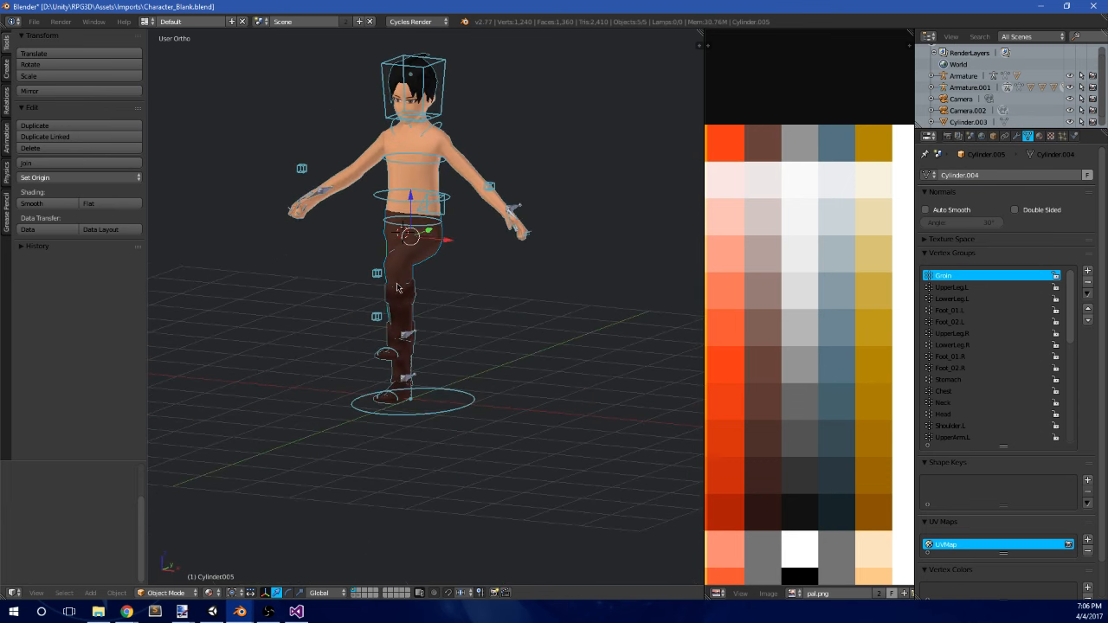
right_click(383, 274)
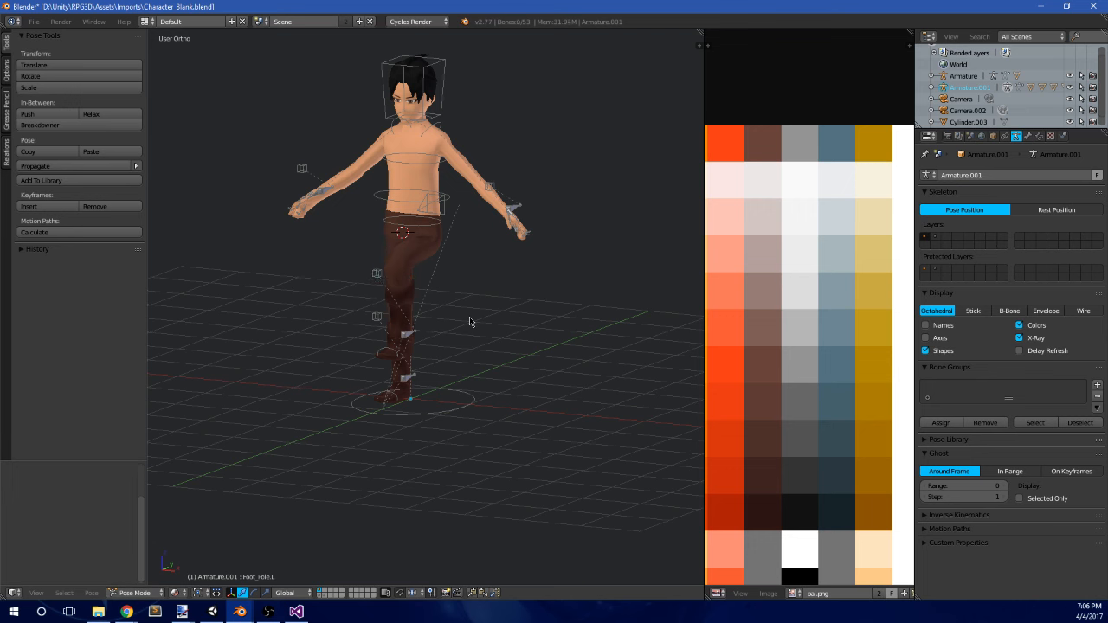
middle_drag(470, 322, 549, 319)
key(Tab)
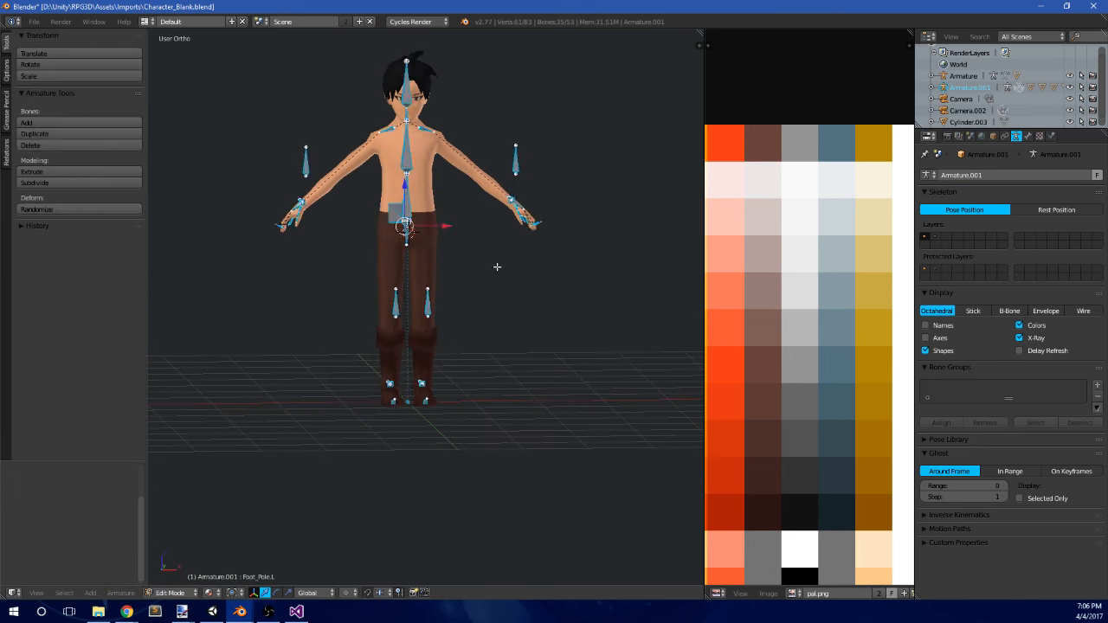
key(Tab)
middle_drag(517, 247, 309, 258)
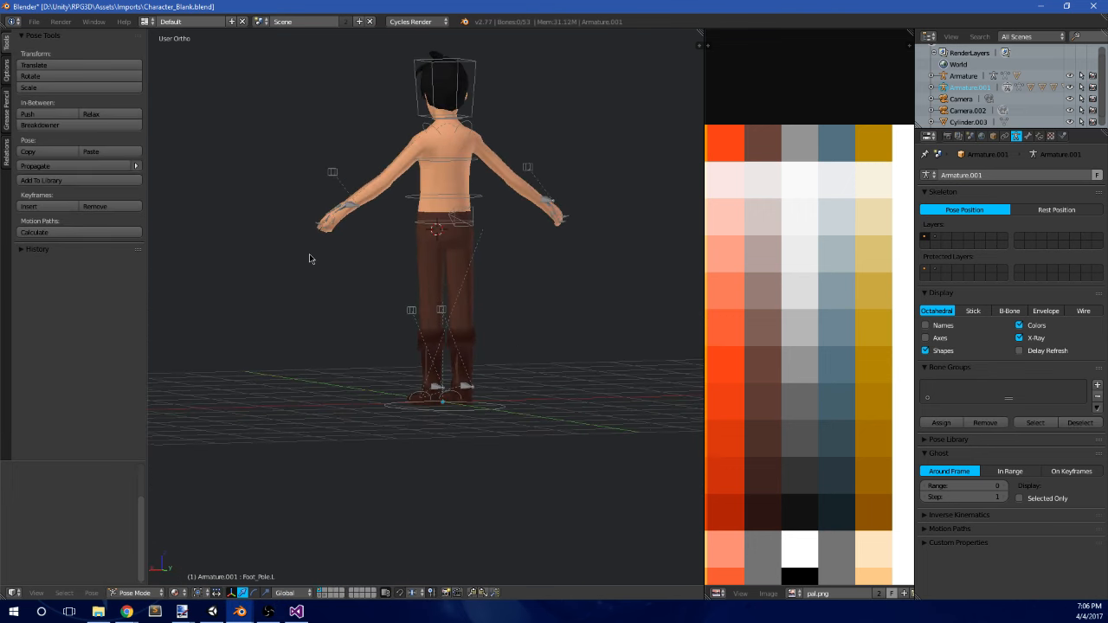
- Put the boots in Edit Mode and, in front view, scale the left boot's ankle vertex rings by 1.058
key(KP_3)
scroll(309, 257, up, 4)
scroll(401, 257, up, 2)
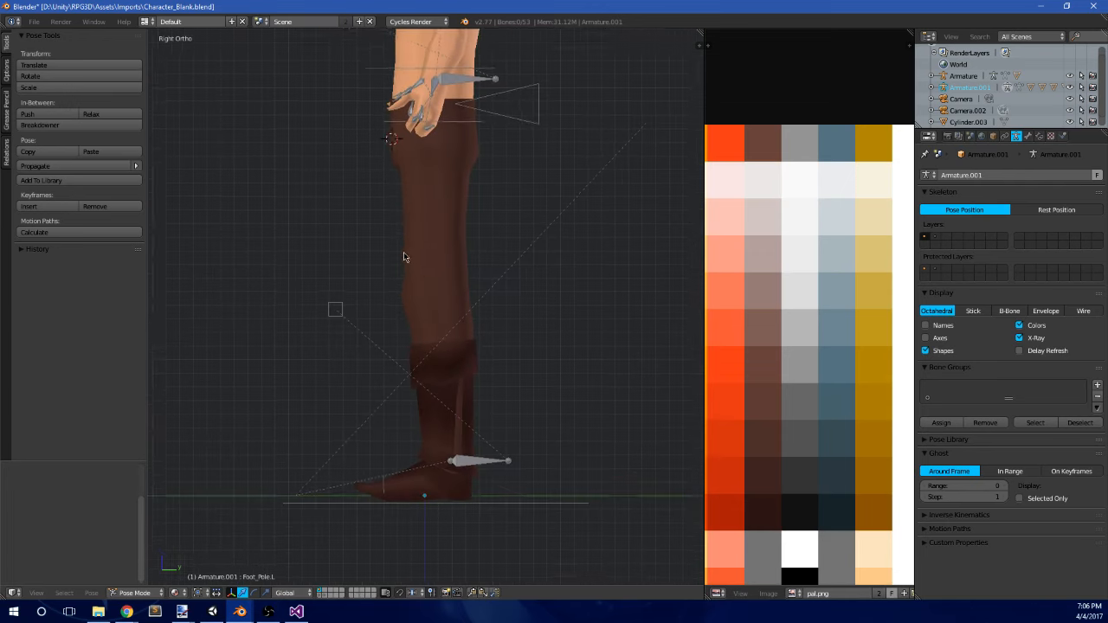
middle_drag(403, 257, 473, 308)
right_click(469, 302)
key(Tab)
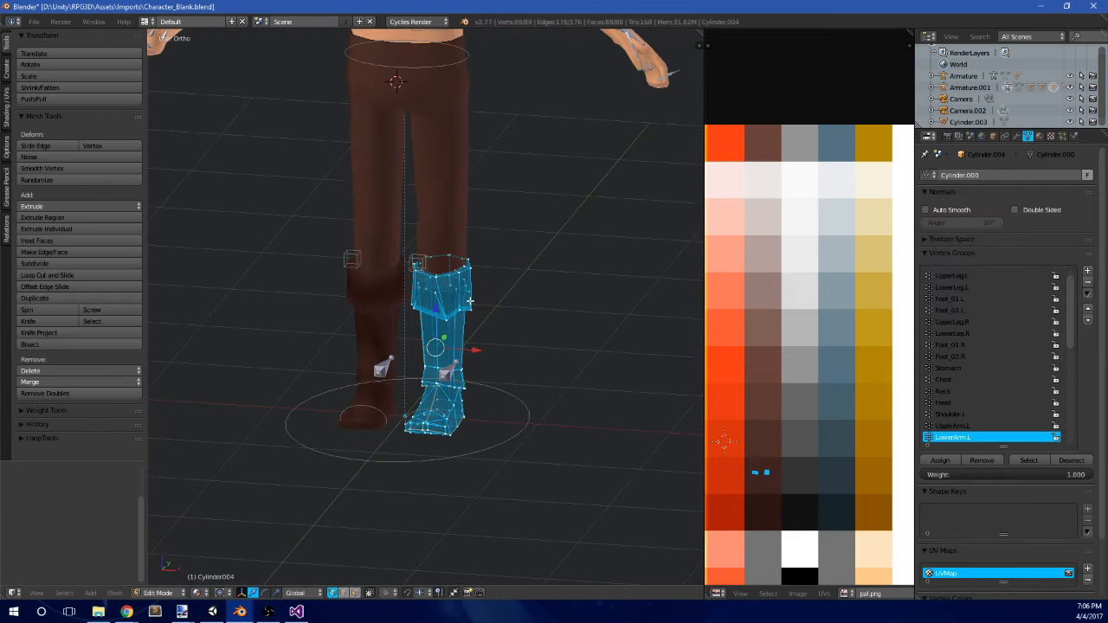
key(KP_1)
scroll(445, 277, up, 5)
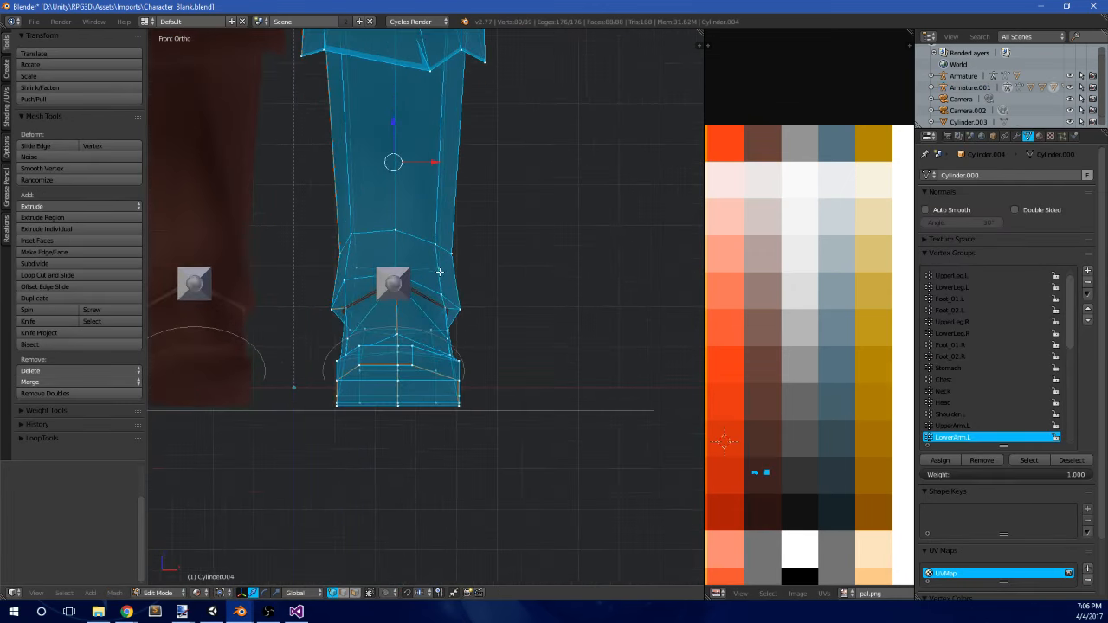
key(a)
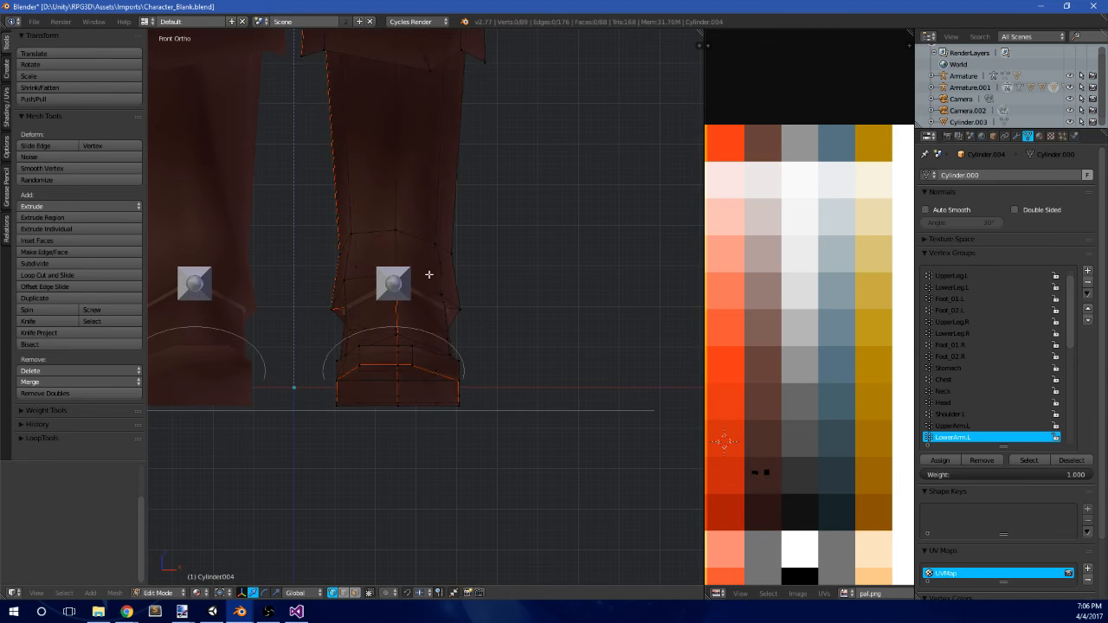
key(e)
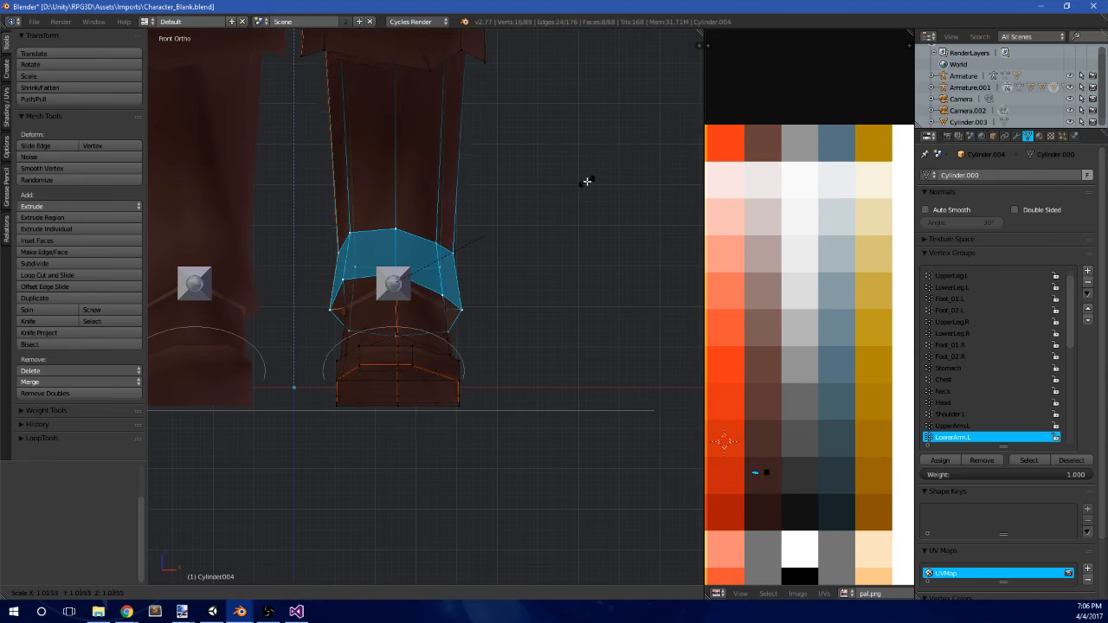
click(594, 181)
- Select the top edge loop of the left boot's shaft beneath the cuff, enlarge it slightly, and leave Edit Mode
scroll(582, 213, down, 3)
middle_drag(581, 213, 332, 259)
scroll(474, 170, up, 3)
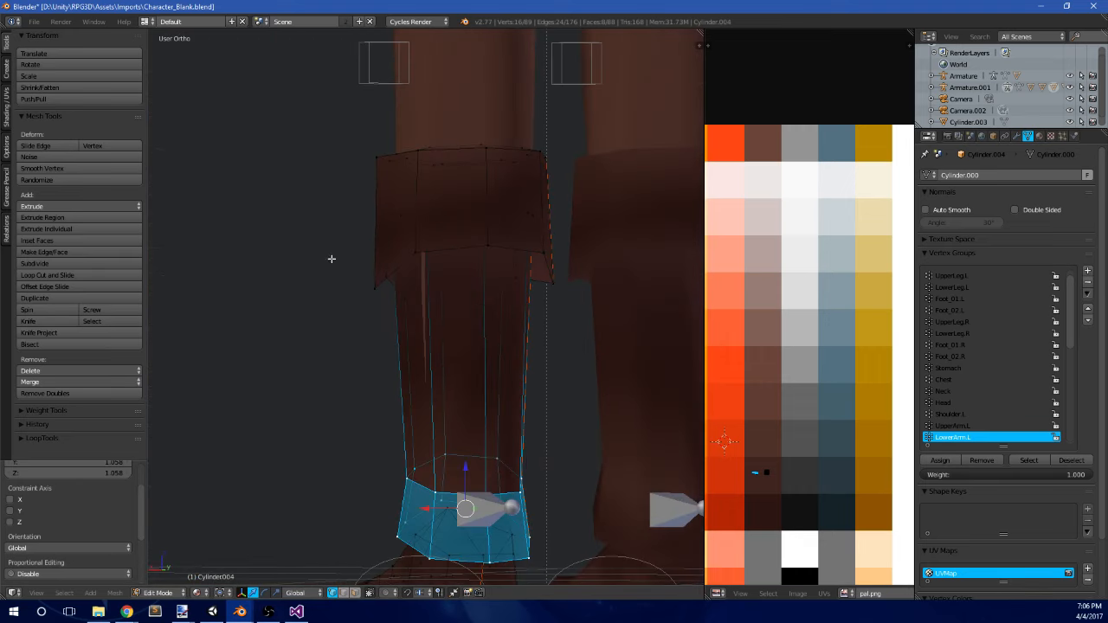
alt+shift+right_click(458, 206)
key(a)
alt+shift+right_click(493, 198)
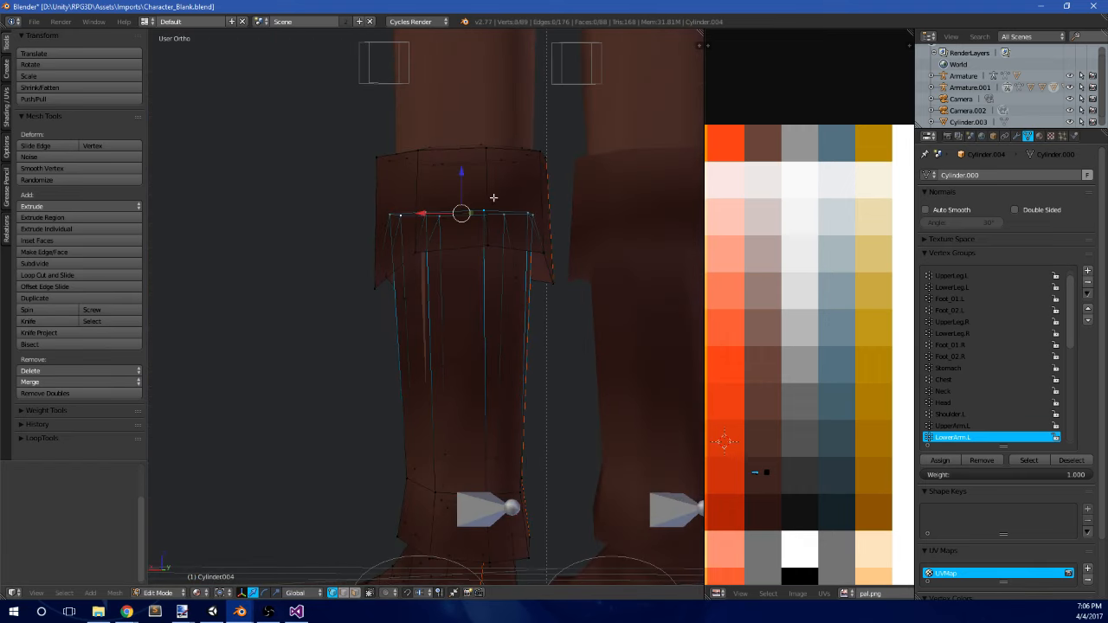
key(s)
click(557, 191)
key(Tab)
- Examine the boots and lower legs from several angles, and the whole character in front view
scroll(547, 260, down, 2)
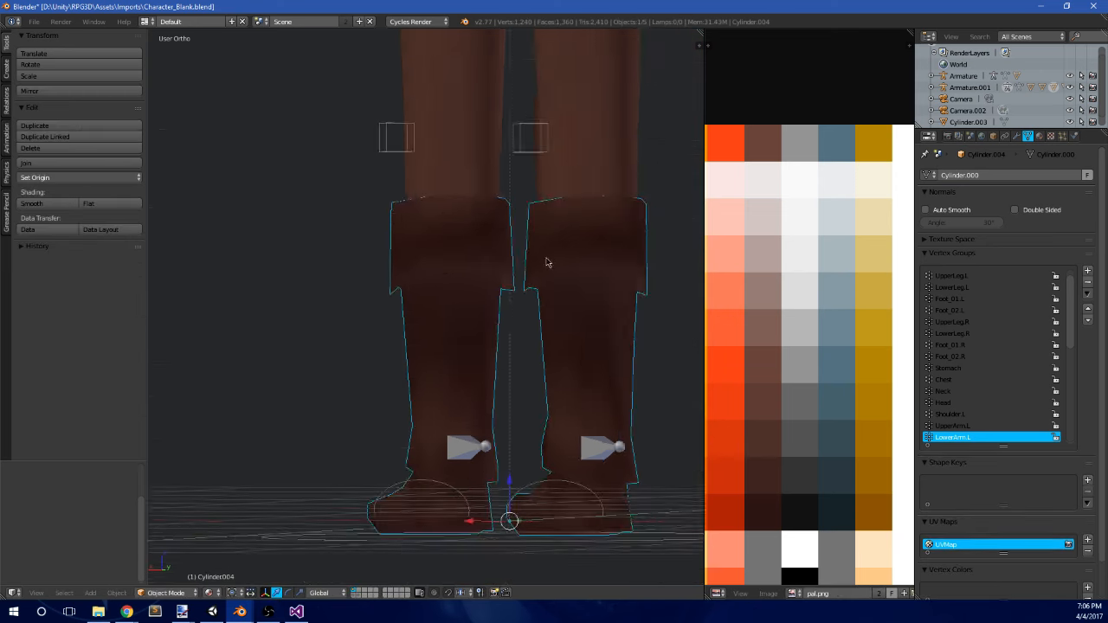
middle_drag(546, 262, 530, 241)
scroll(515, 263, down, 2)
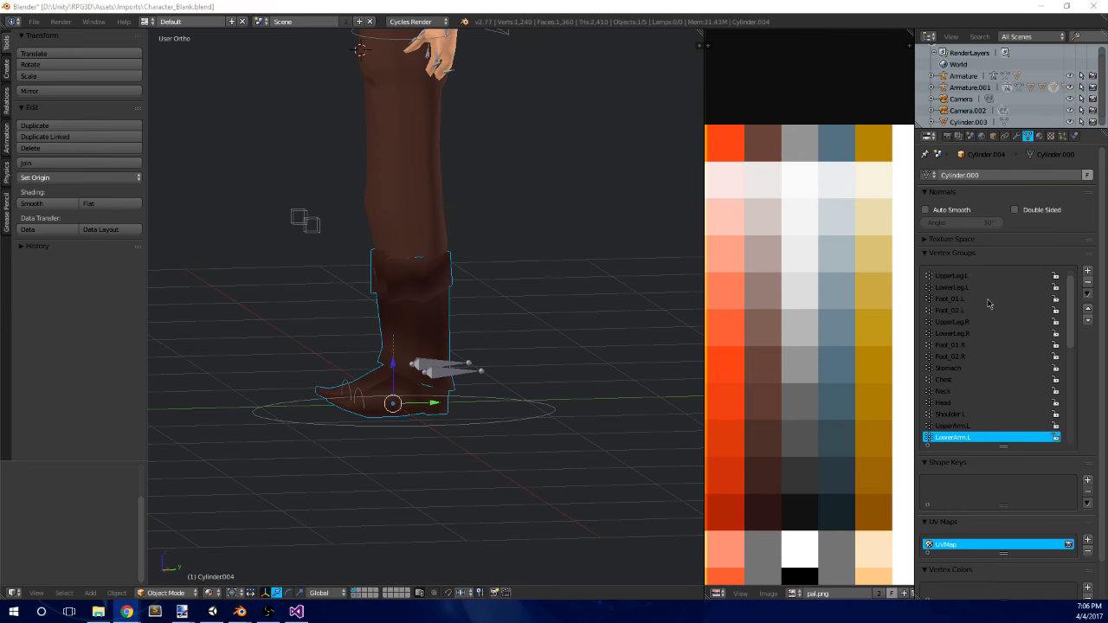
scroll(693, 270, down, 5)
middle_drag(695, 245, 752, 252)
shift+middle_drag(351, 163, 413, 250)
key(KP_1)
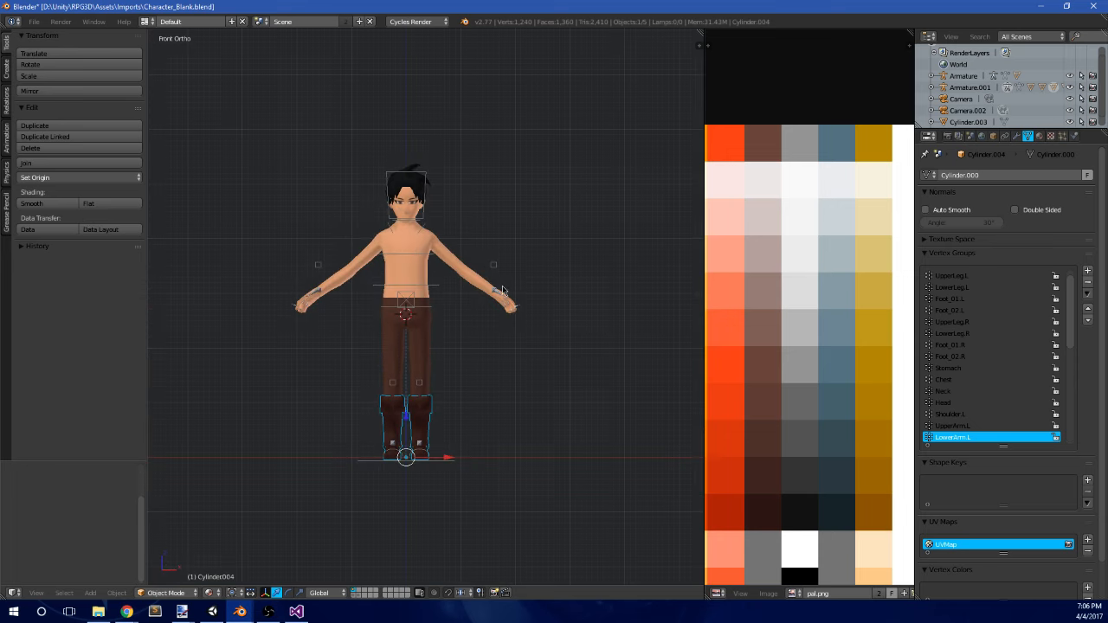
- Select the trousers and put them in Edit Mode to work on the left knee in front view
scroll(440, 288, up, 2)
right_click(438, 335)
scroll(453, 347, up, 1)
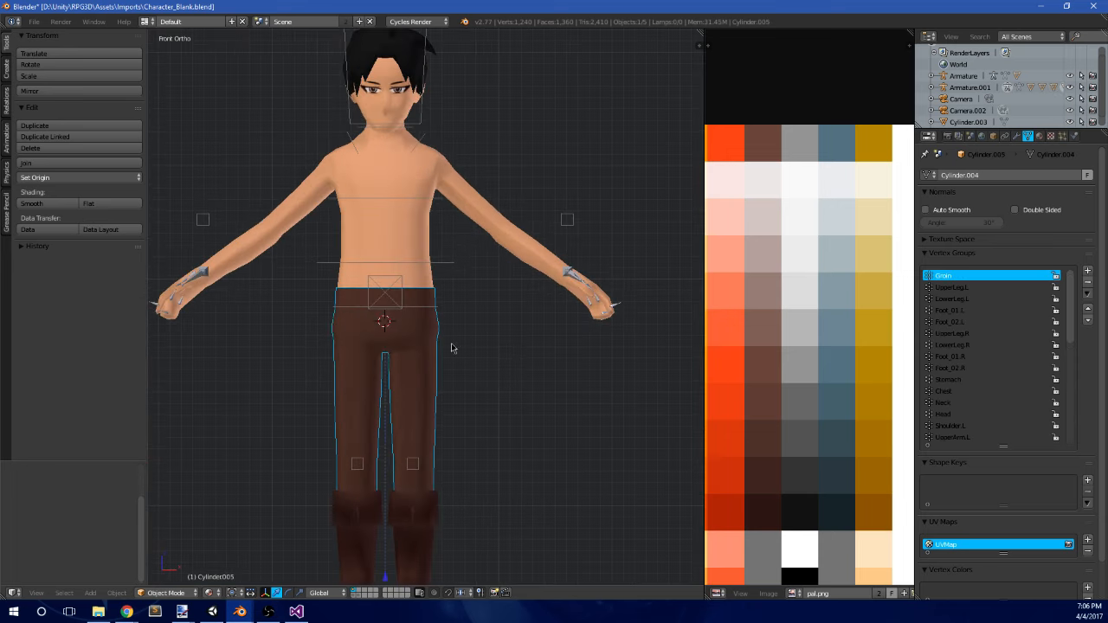
scroll(492, 336, up, 2)
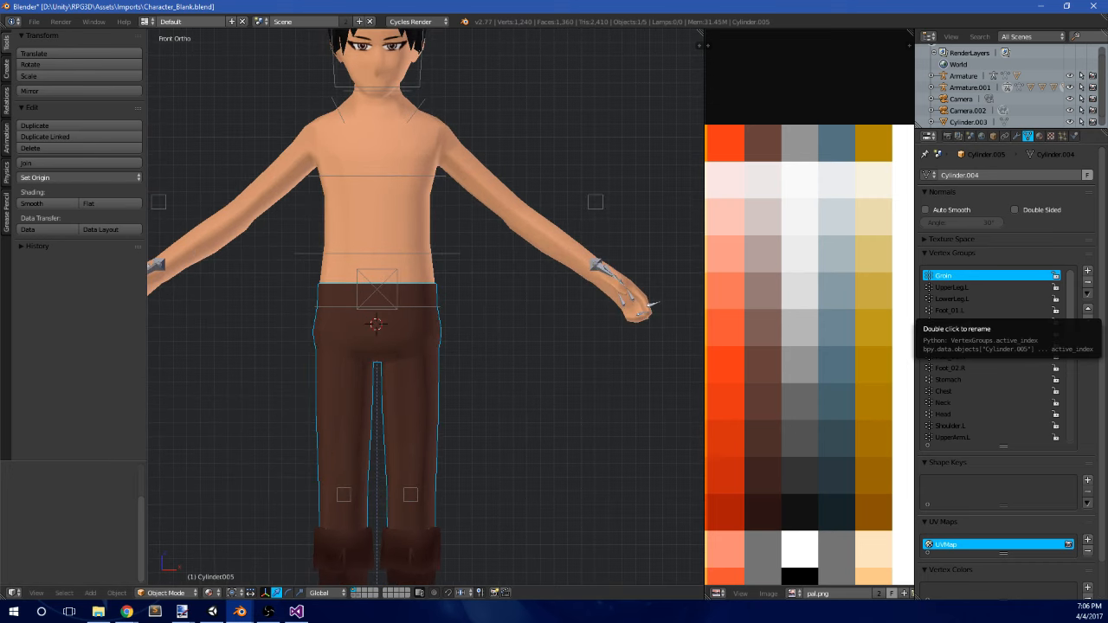
shift+middle_drag(453, 389, 473, 274)
key(Tab)
scroll(503, 306, up, 2)
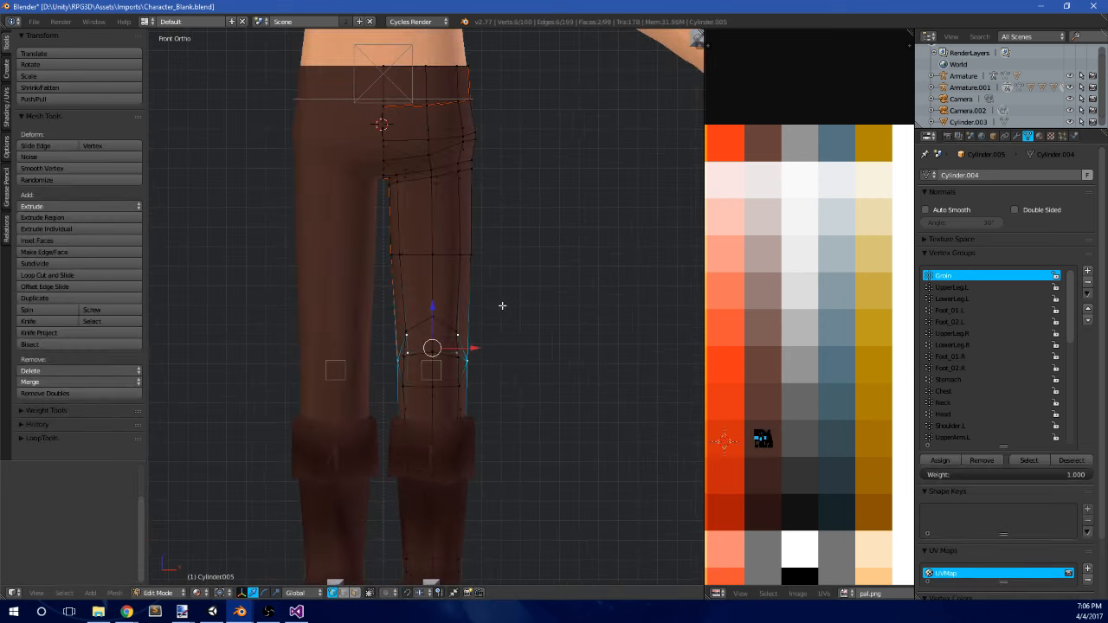
scroll(476, 305, up, 1)
shift+middle_drag(498, 344, 486, 305)
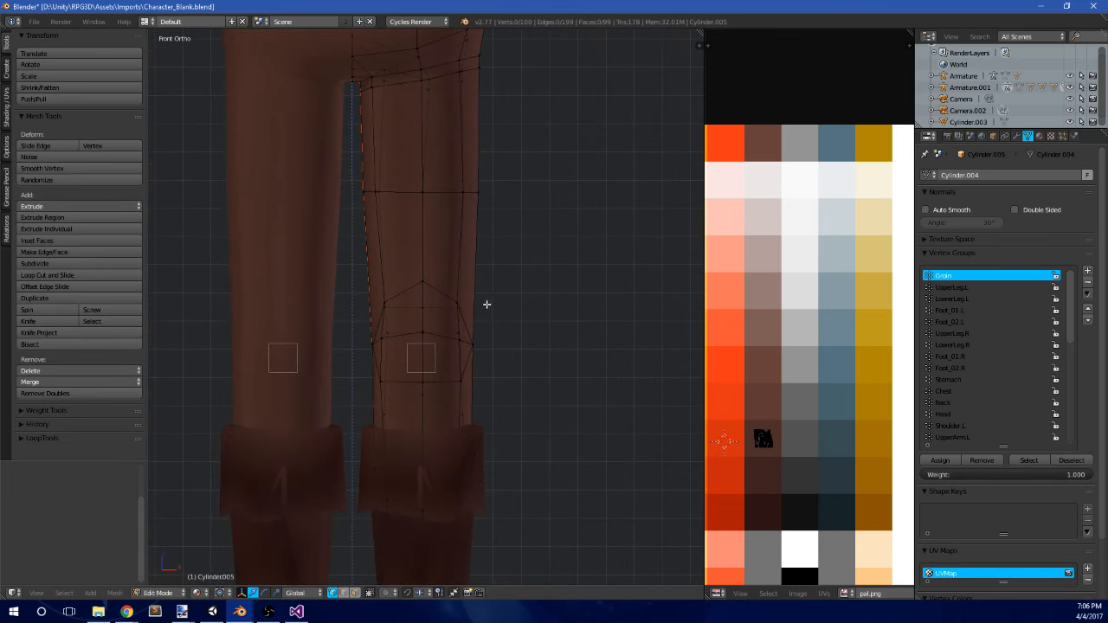
scroll(508, 310, down, 2)
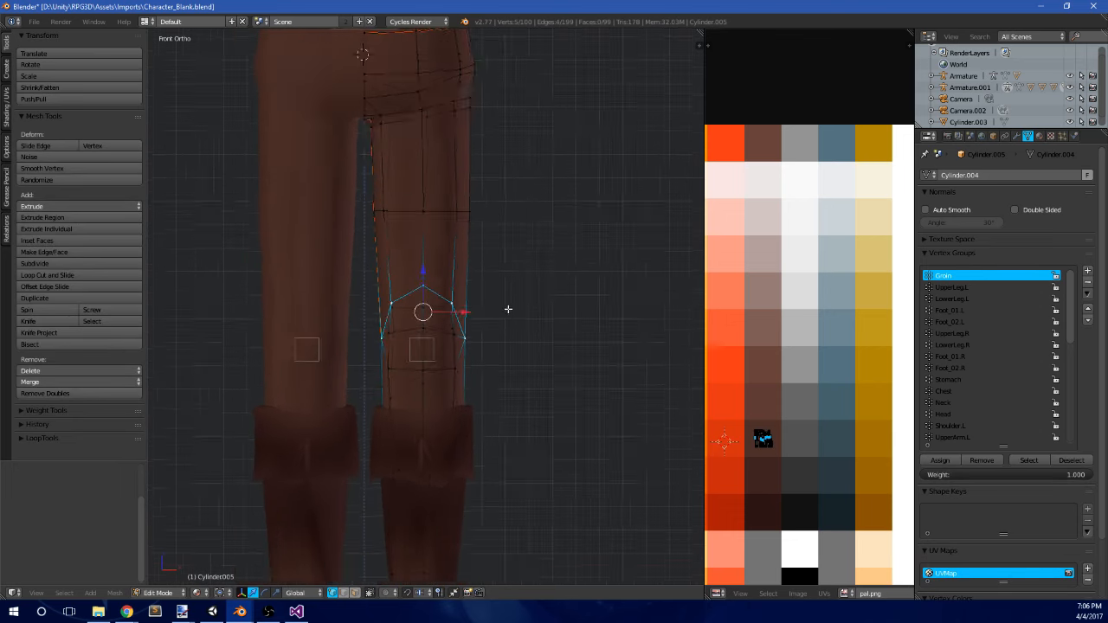
shift+middle_drag(491, 358, 490, 312)
scroll(470, 323, up, 4)
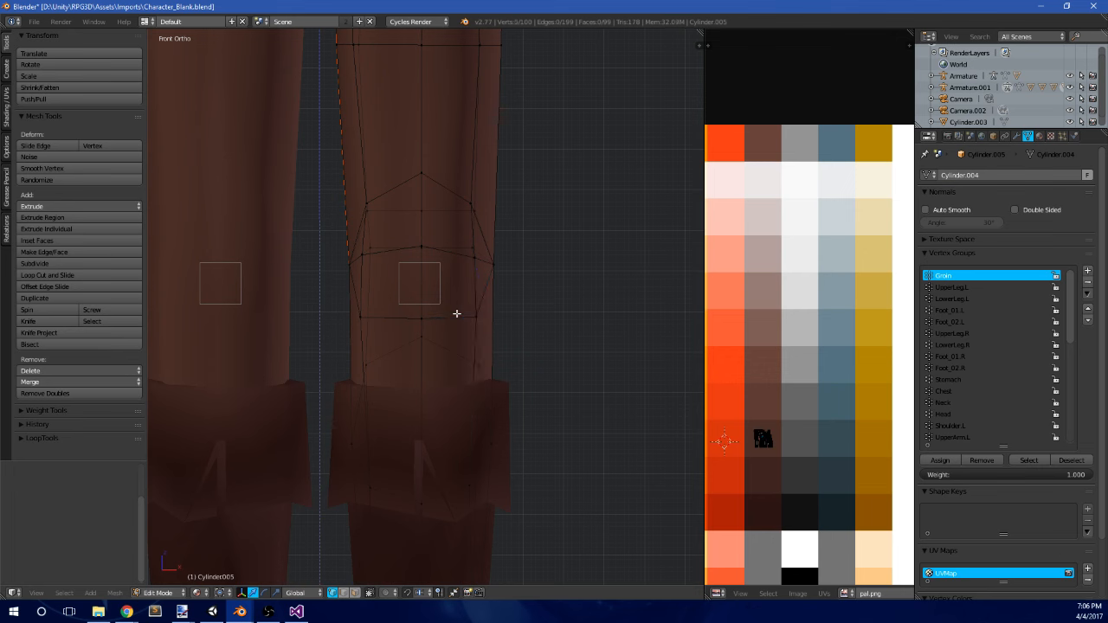
- Try to scale the edge loop just below the trousers' left knee
alt+right_click(457, 315)
key(s)
click(590, 265)
key(ctrl+z)
- In right view, add an edge loop to the trousers between the left knee and boot cuff, scale it by 1.194 and reposition it
middle_drag(418, 340, 495, 315)
scroll(375, 341, down, 3)
key(KP_3)
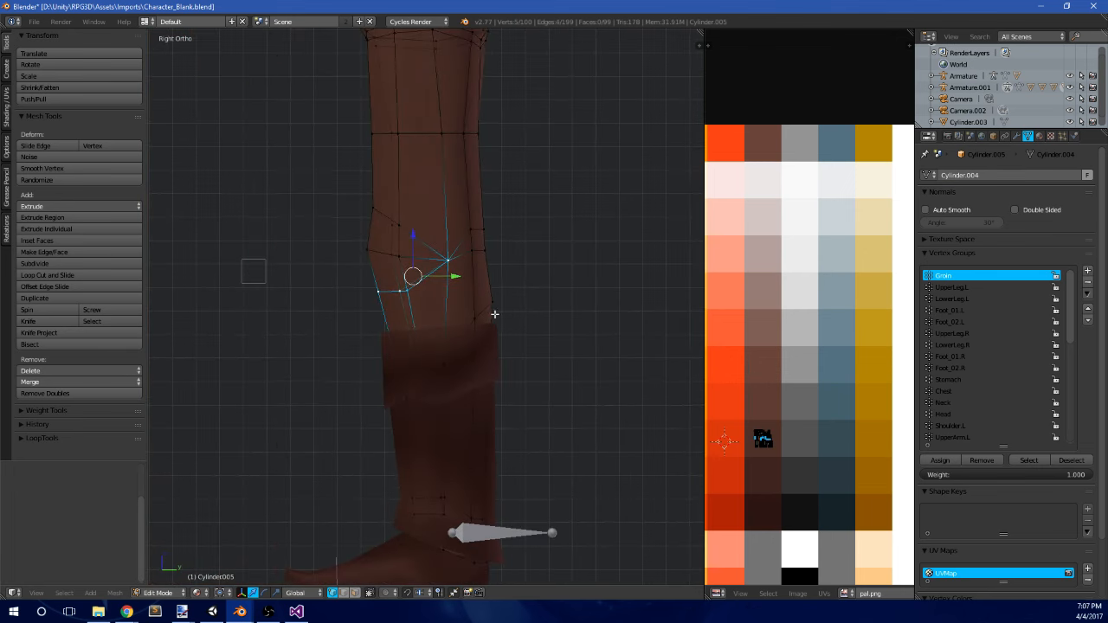
key(ctrl+r)
click(402, 303)
key(s)
click(550, 242)
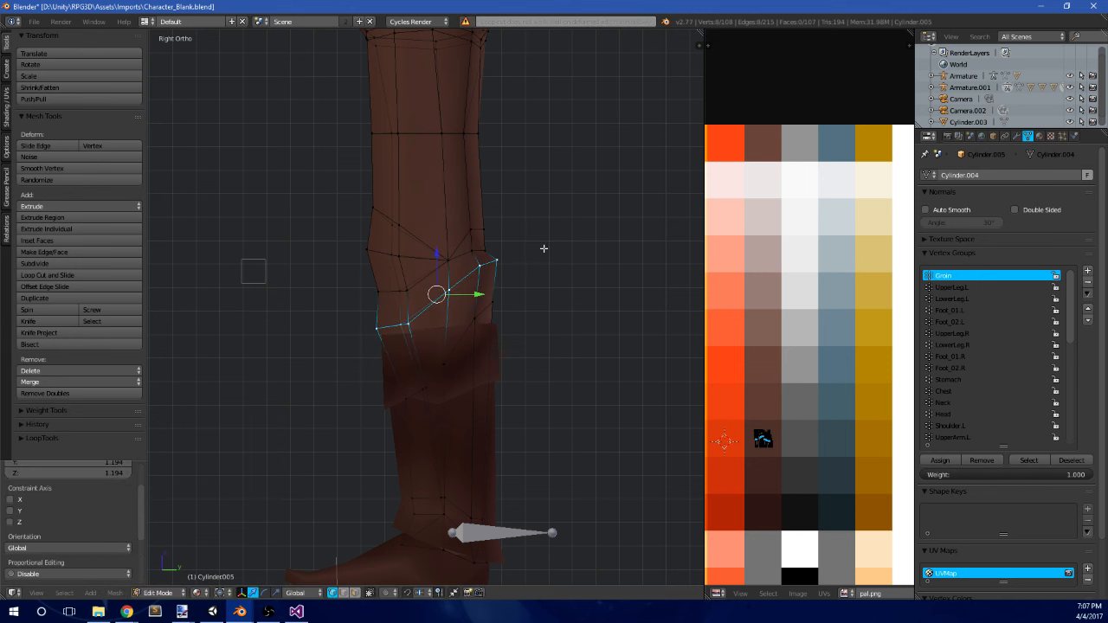
key(g)
click(525, 275)
- Reposition the front vertices of the new trouser loop in side view to shape the cloth above the boot cuff
key(a)
key(b)
drag(384, 349, 383, 319)
key(g)
click(421, 298)
key(a)
key(b)
key(g)
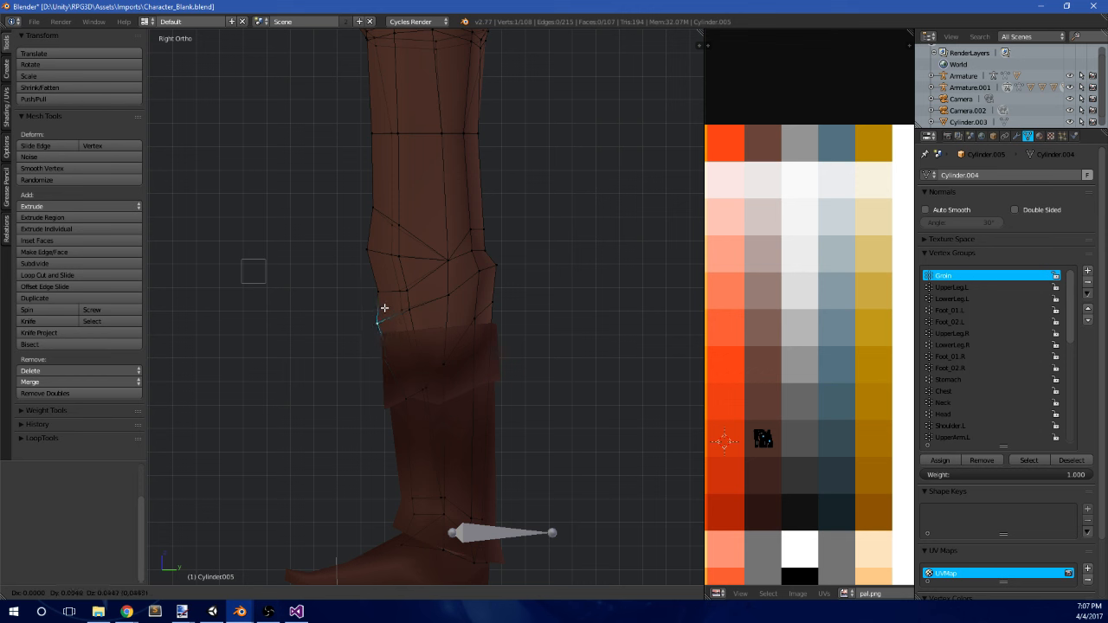
click(385, 307)
- Raise the front trouser vertex hidden behind the lower part of the left boot's cuff
key(a)
key(b)
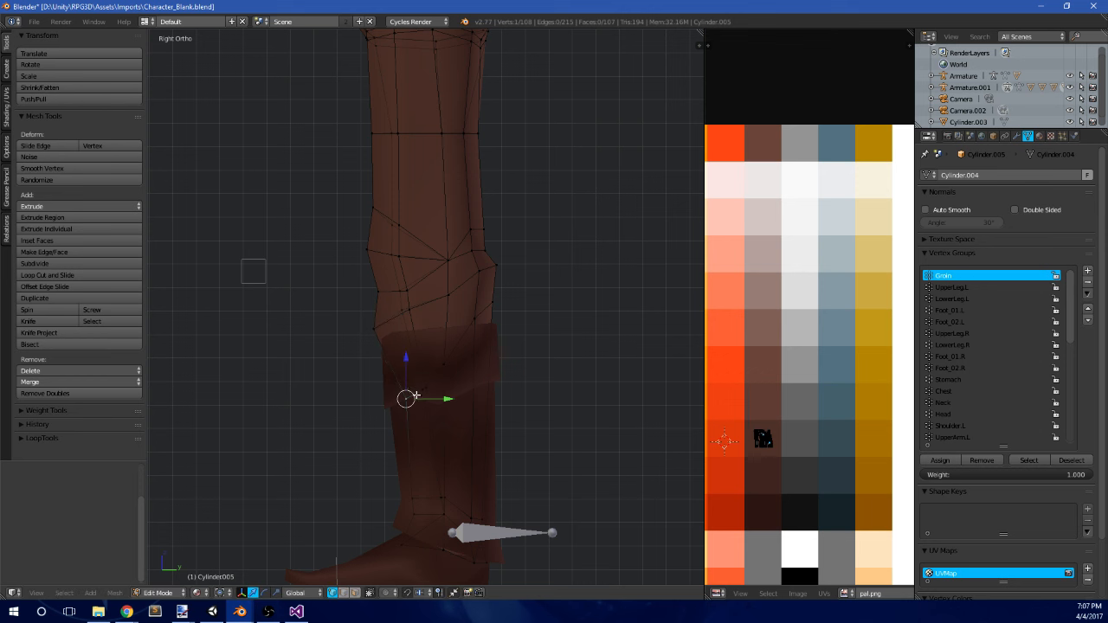
key(g)
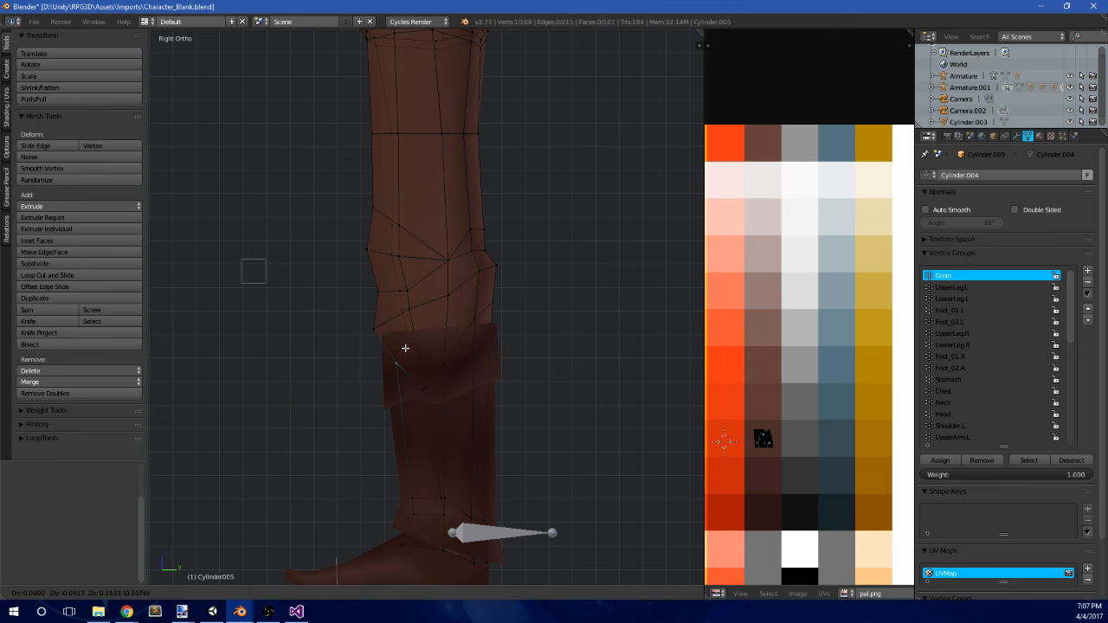
click(405, 348)
- Adjust the back vertices of the left trouser leg just above the boot cuff
drag(515, 264, 523, 263)
key(g)
click(520, 289)
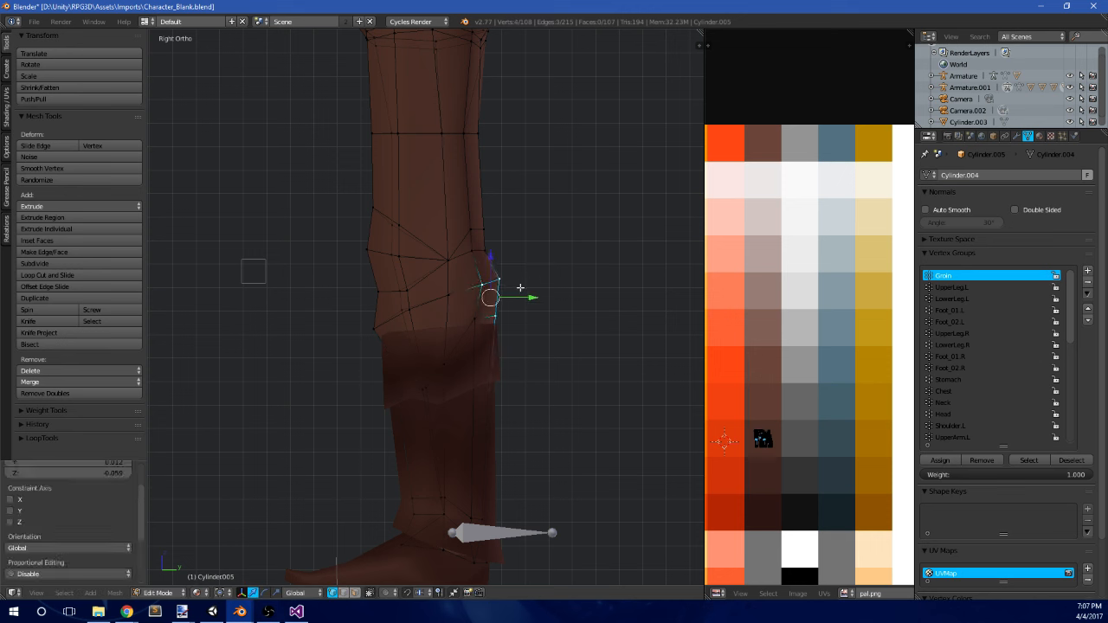
key(a)
click(533, 308)
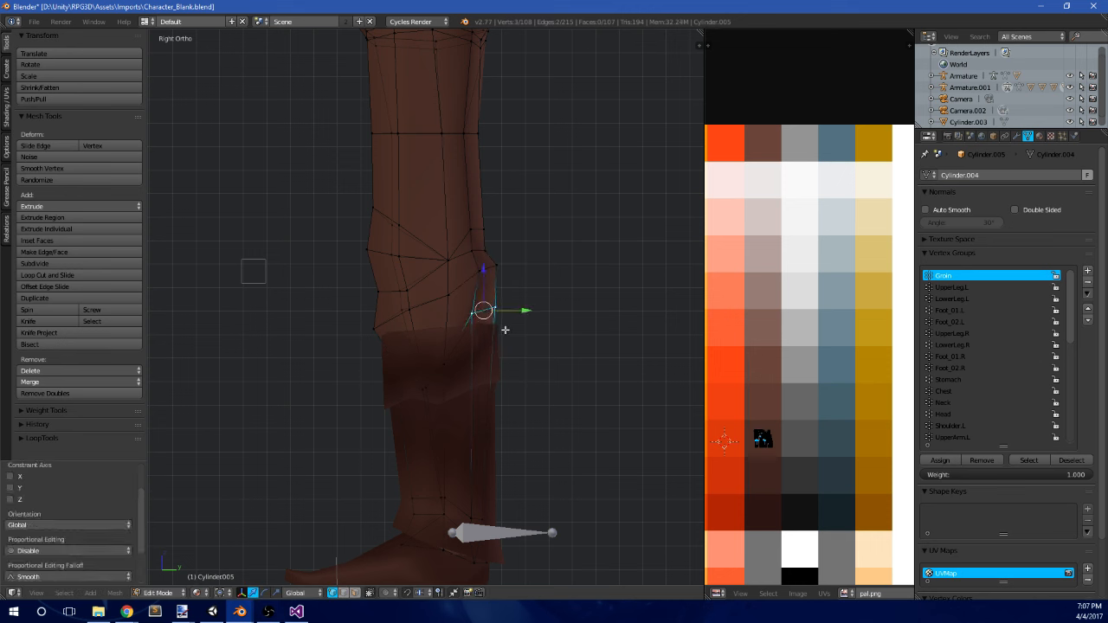
key(a)
key(b)
drag(486, 321, 516, 295)
key(g)
click(515, 301)
- Lower, rotate and push outward the back vertices of the new trouser loop behind the left knee
key(a)
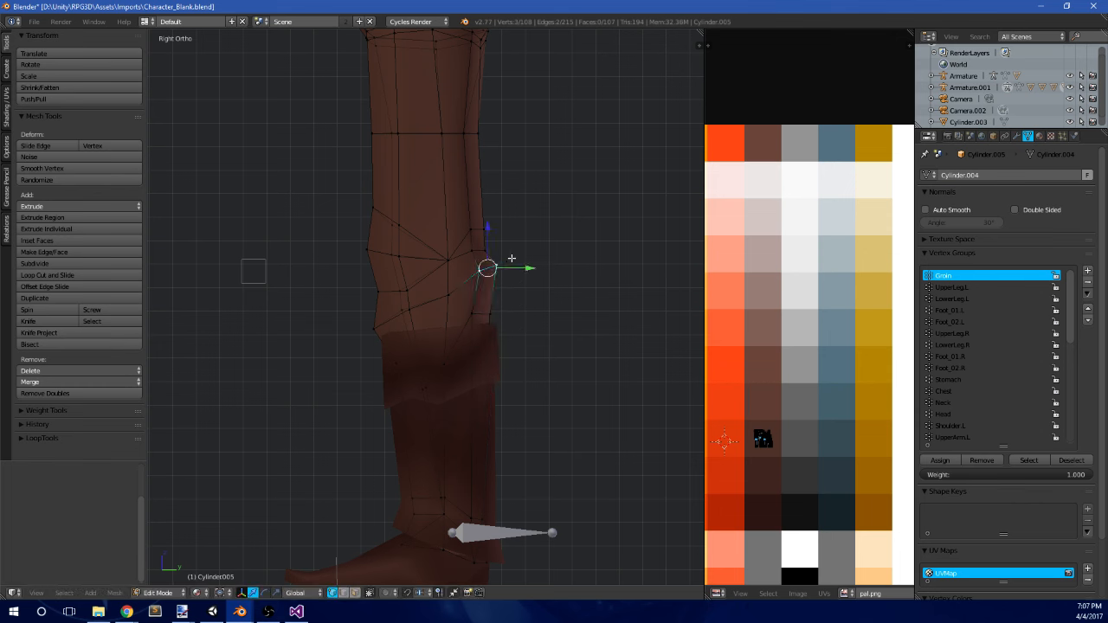
key(g)
click(543, 273)
key(r)
click(539, 299)
key(g)
click(530, 306)
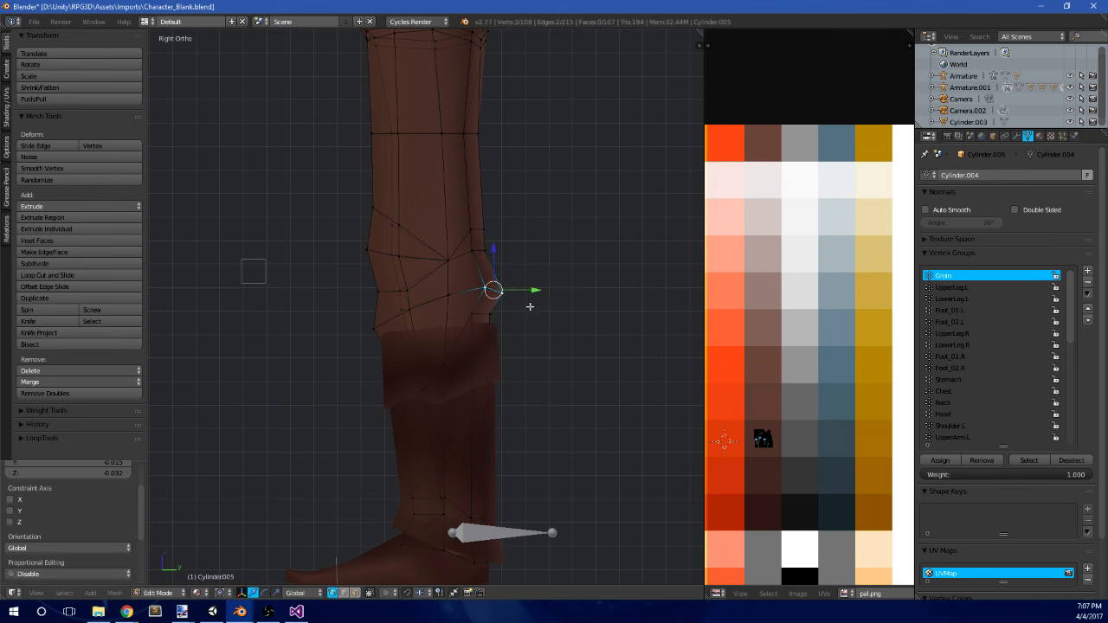
- In front view, lower and widen the new loop's two side vertices so the trouser leg flares over the boot, and leave Edit Mode
key(KP_1)
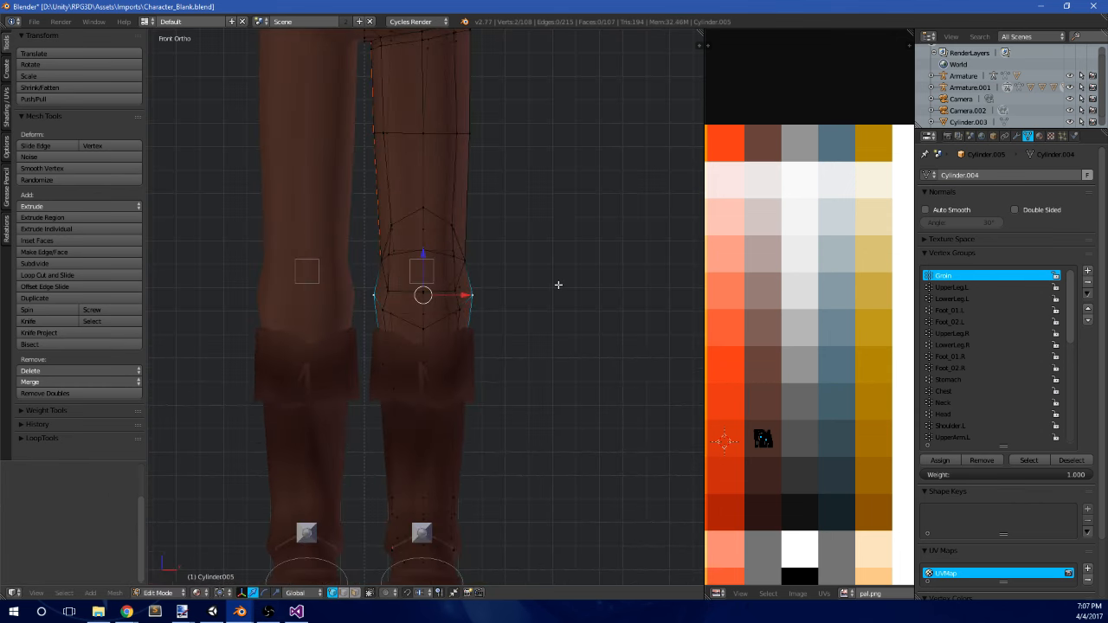
scroll(519, 285, up, 1)
key(Tab)
scroll(511, 285, down, 5)
key(Tab)
scroll(496, 284, up, 7)
key(g)
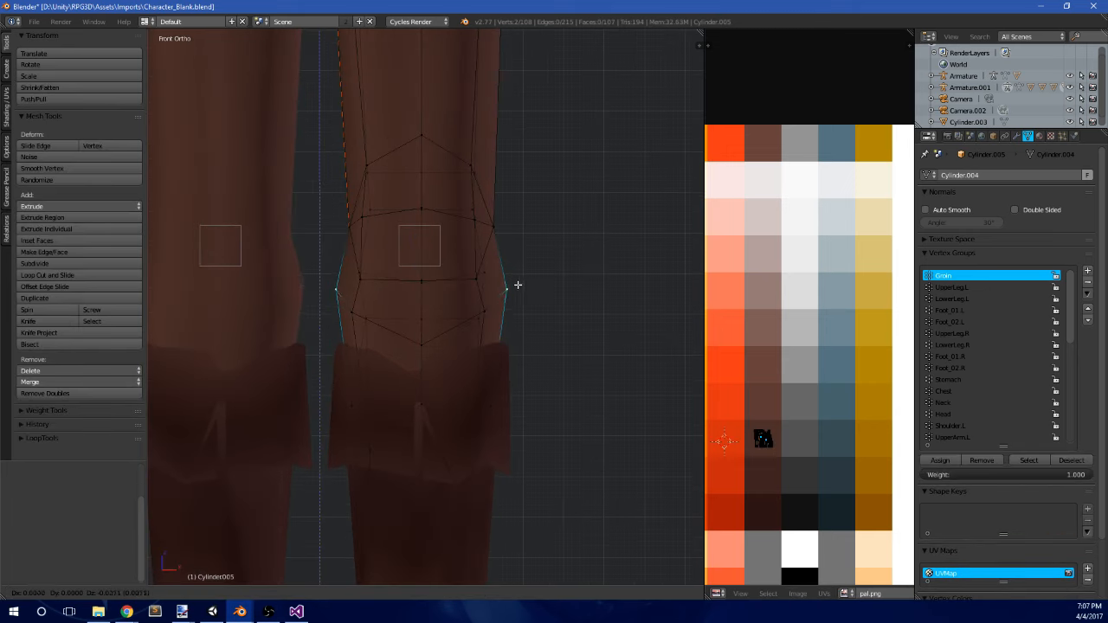
click(520, 314)
key(s)
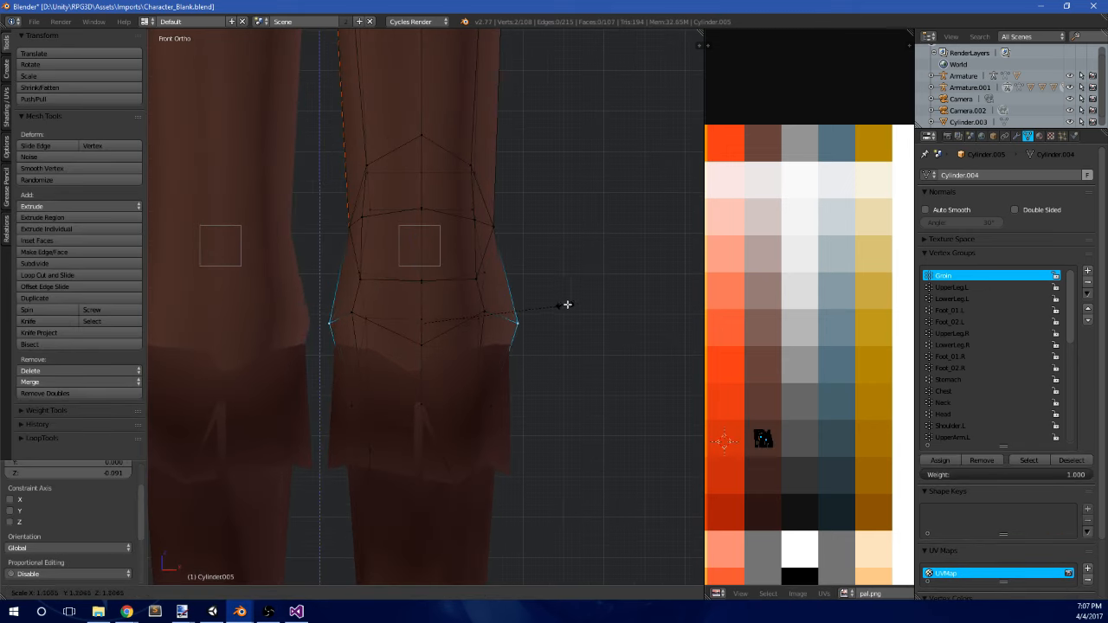
click(560, 306)
key(g)
click(556, 311)
key(Tab)
scroll(537, 299, down, 5)
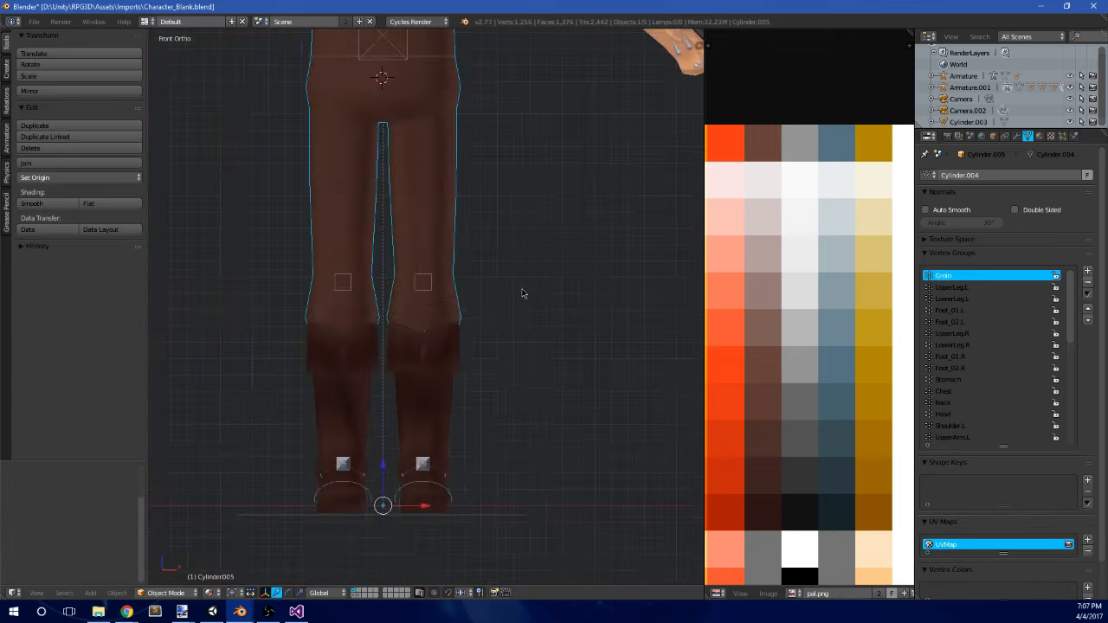
- Hide the boots to inspect the trousers beneath them, unhide them and clear the selection
middle_drag(525, 292, 568, 266)
scroll(482, 324, down, 2)
right_click(445, 341)
key(h)
scroll(432, 292, up, 3)
key(alt+h)
scroll(495, 288, down, 4)
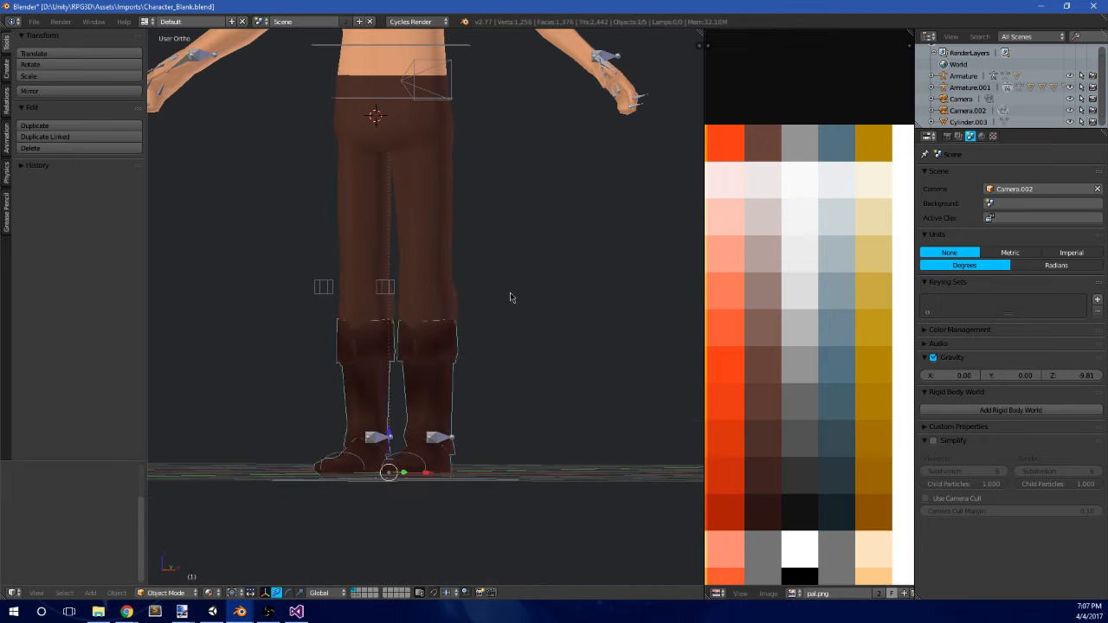
key(a)
- Put the boots in Edit Mode and move the lower front vertex of the left boot's cuff
middle_drag(510, 297, 507, 330)
scroll(430, 342, up, 3)
scroll(534, 346, up, 3)
scroll(499, 418, up, 1)
right_click(485, 343)
key(Tab)
scroll(507, 331, up, 3)
right_click(544, 375)
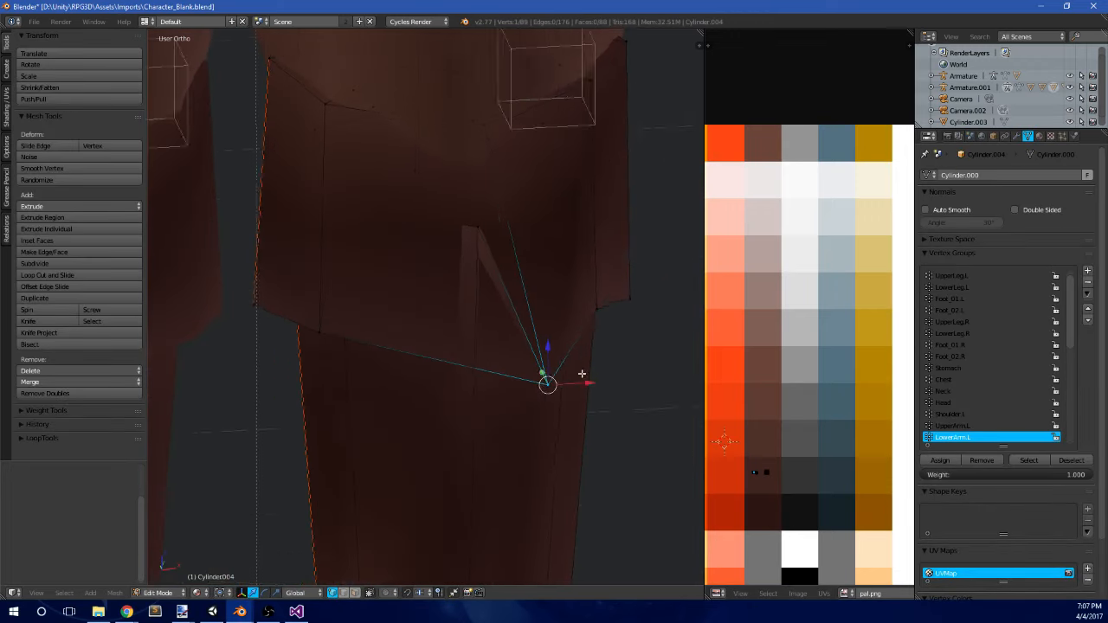
key(g)
click(491, 368)
- Reposition a vertex on the top edge of the left boot's cuff
middle_drag(490, 368, 412, 270)
key(g)
click(414, 344)
middle_drag(455, 160, 435, 123)
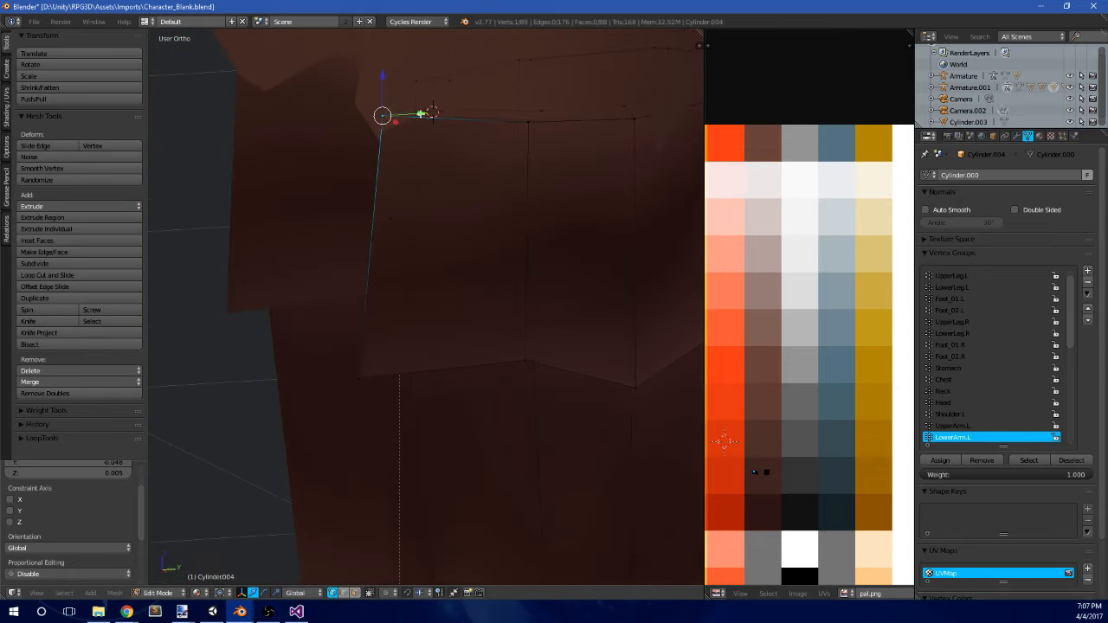
drag(421, 112, 384, 117)
- Scale both top edge loops of the left boot's cuff by about 1.109, narrow the inner loop, and leave Edit Mode
scroll(419, 143, down, 4)
middle_drag(421, 143, 530, 186)
key(a)
alt+shift+right_click(494, 230)
alt+shift+right_click(491, 221)
key(s)
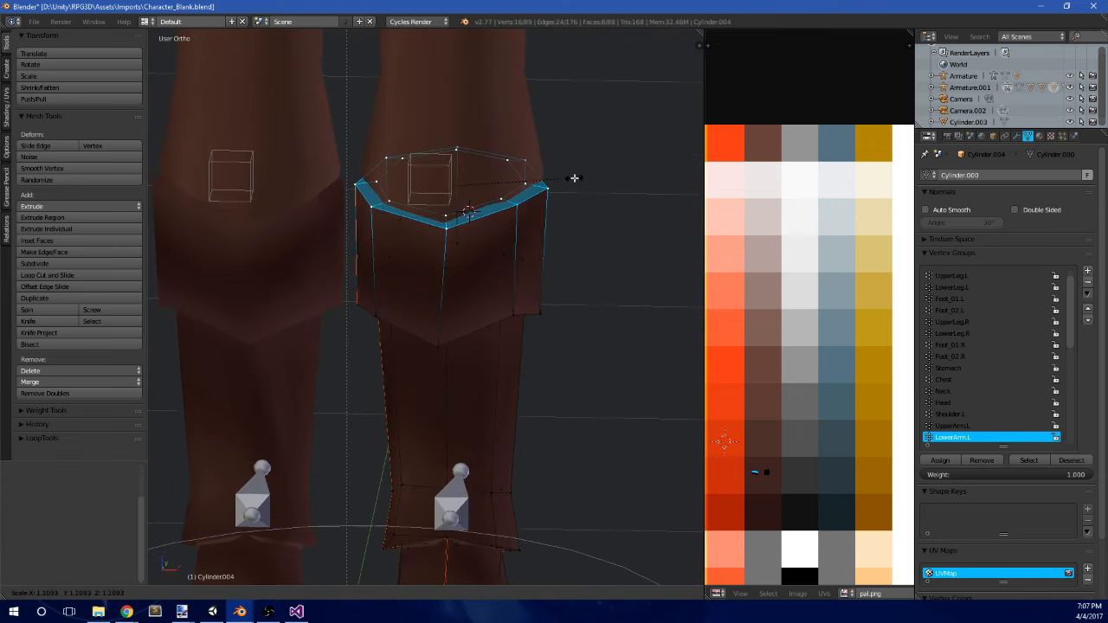
click(574, 177)
key(a)
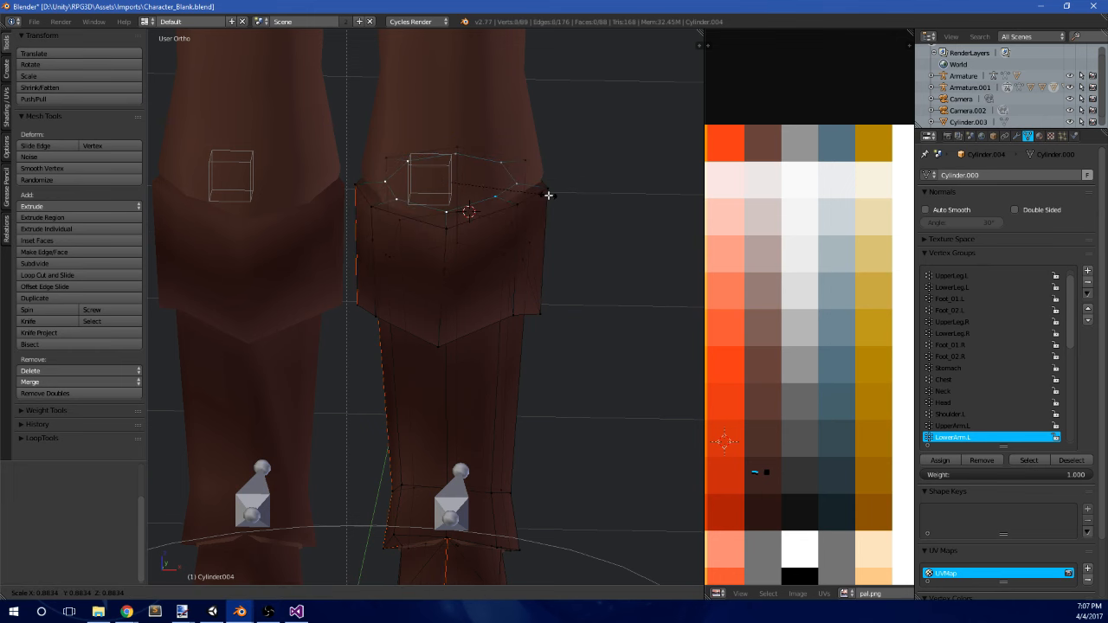
key(Tab)
- Hide the trousers to inspect the bare legs in the boots, and undo the hiding
scroll(546, 227, down, 3)
right_click(481, 188)
middle_drag(542, 259, 523, 218)
key(h)
scroll(449, 235, down, 5)
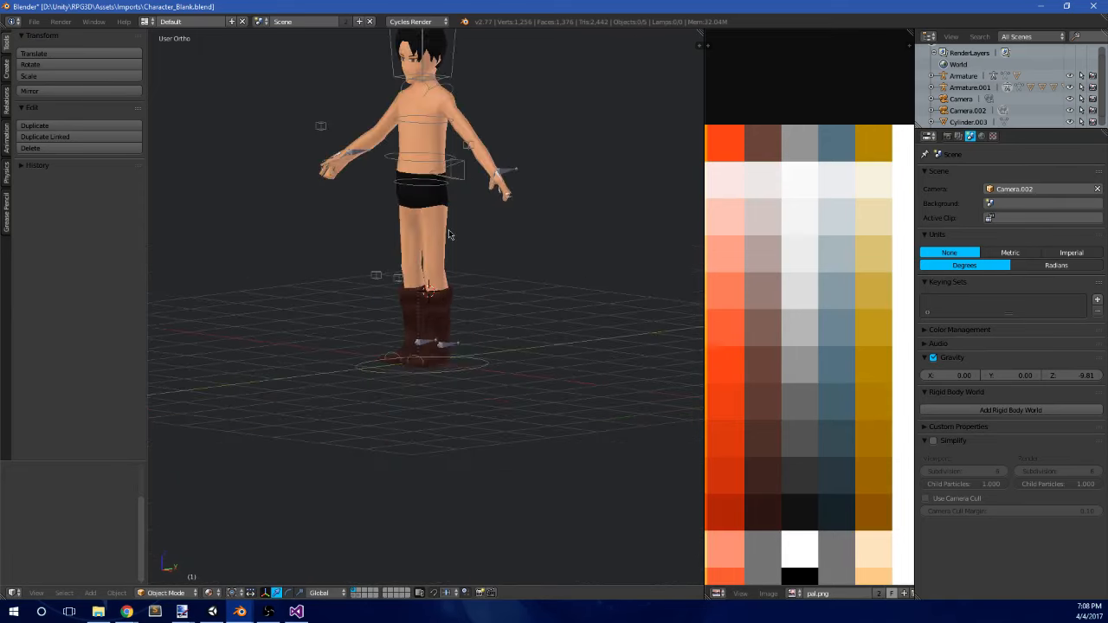
middle_drag(451, 235, 513, 300)
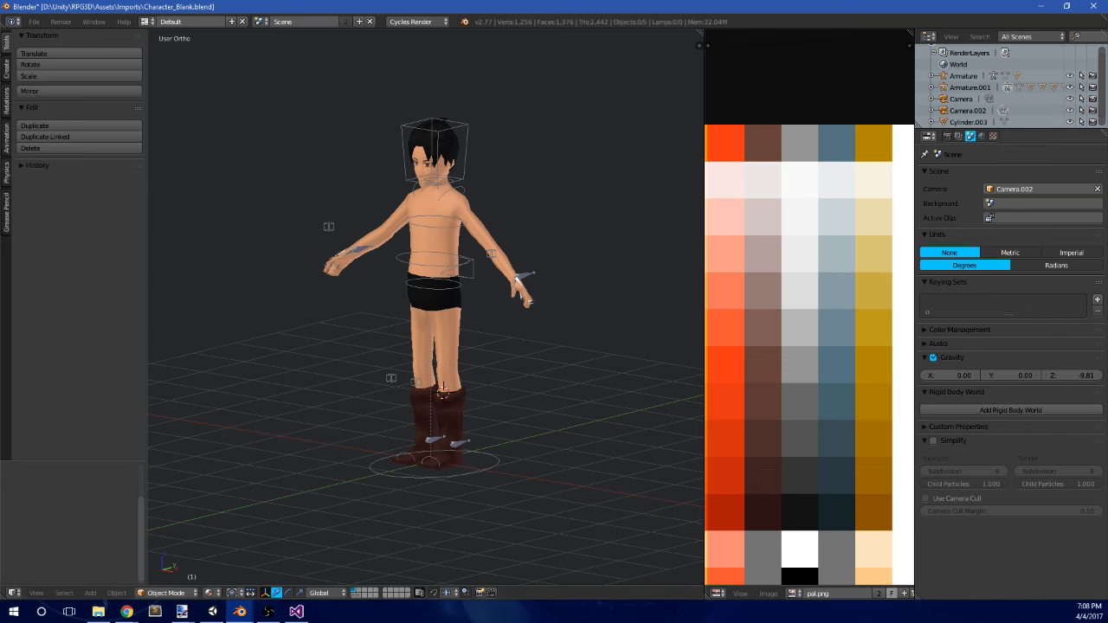
key(alt+Tab)
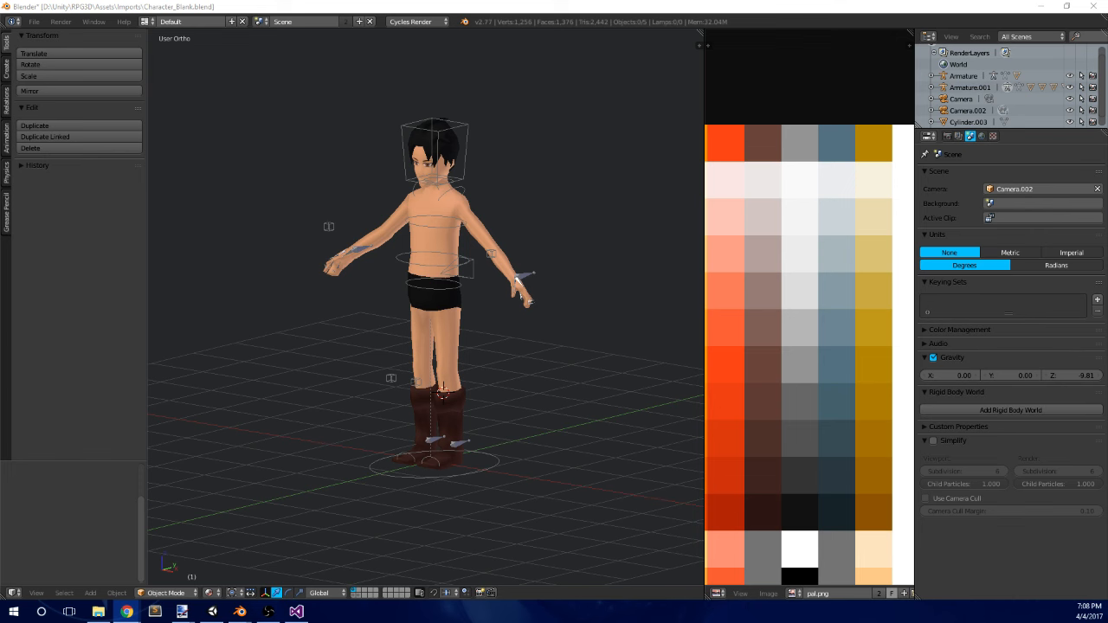
middle_drag(423, 302, 446, 308)
key(ctrl+z)
- Select the trousers and examine how they meet the boot cuffs from the front and side
right_click(478, 309)
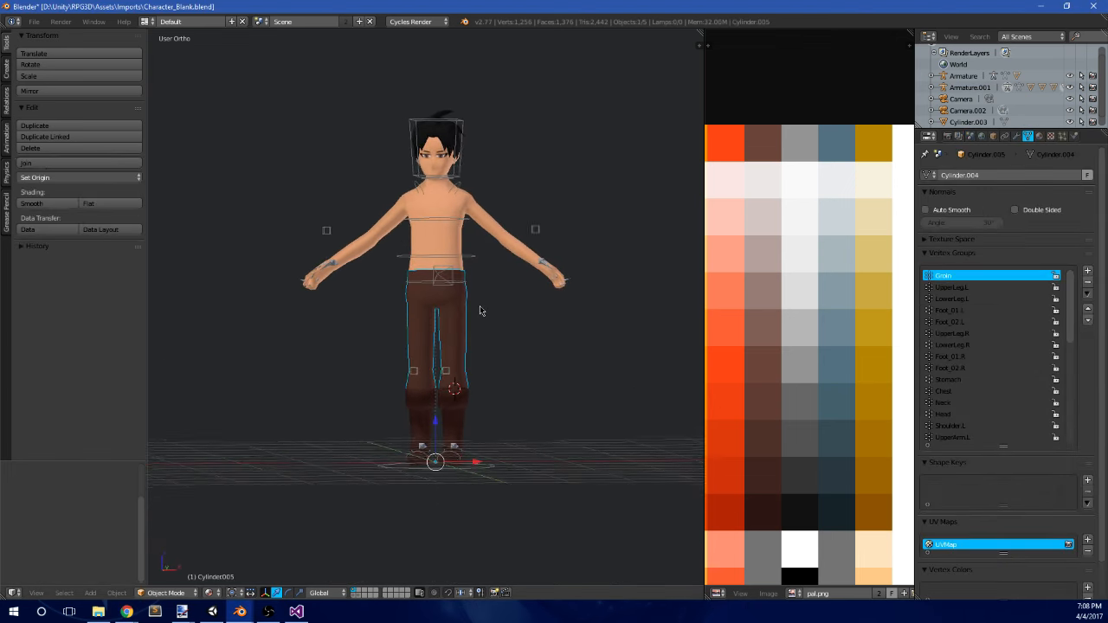
key(KP_1)
scroll(477, 309, up, 8)
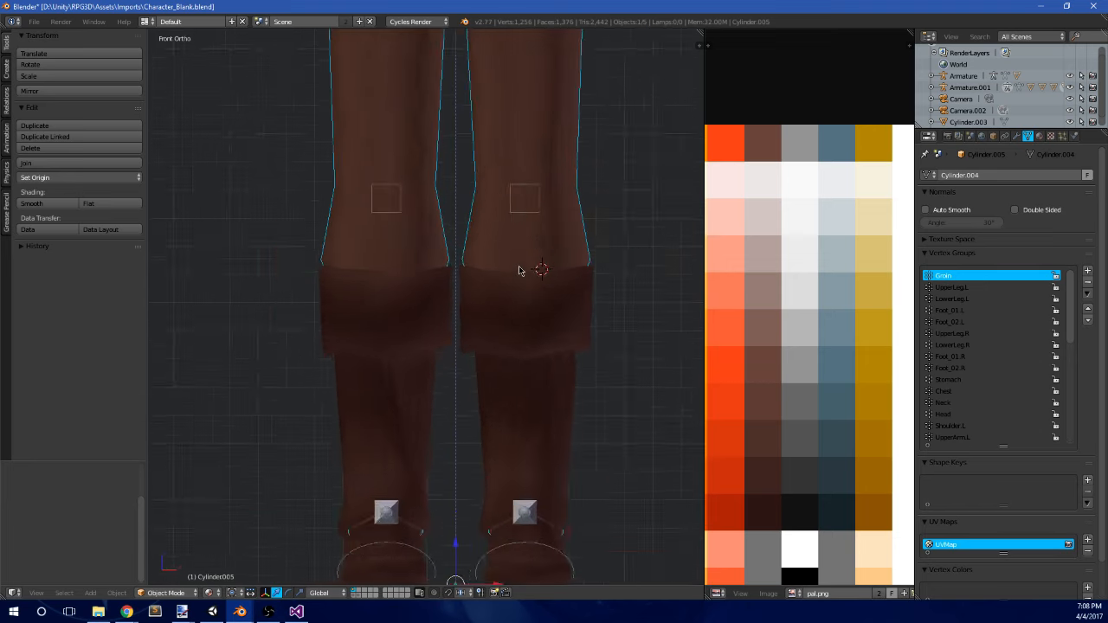
scroll(551, 307, up, 3)
scroll(577, 299, down, 6)
middle_drag(577, 300, 482, 309)
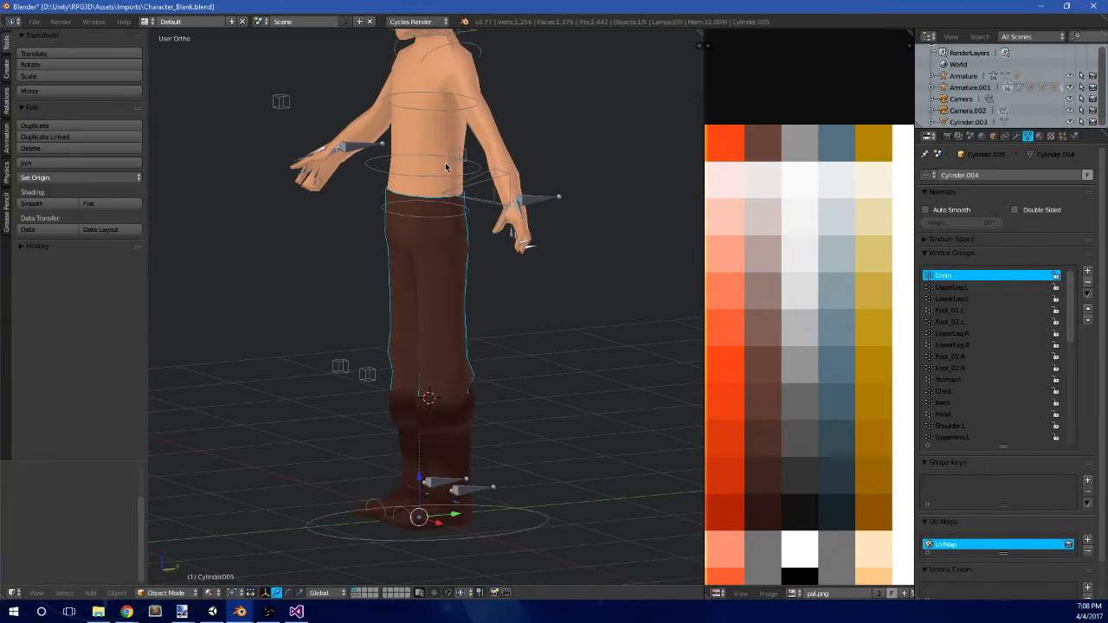
- Put the character's armature in Pose Mode and switch to the Animation screen layout
right_click(494, 186)
key(ctrl+Tab)
click(145, 21)
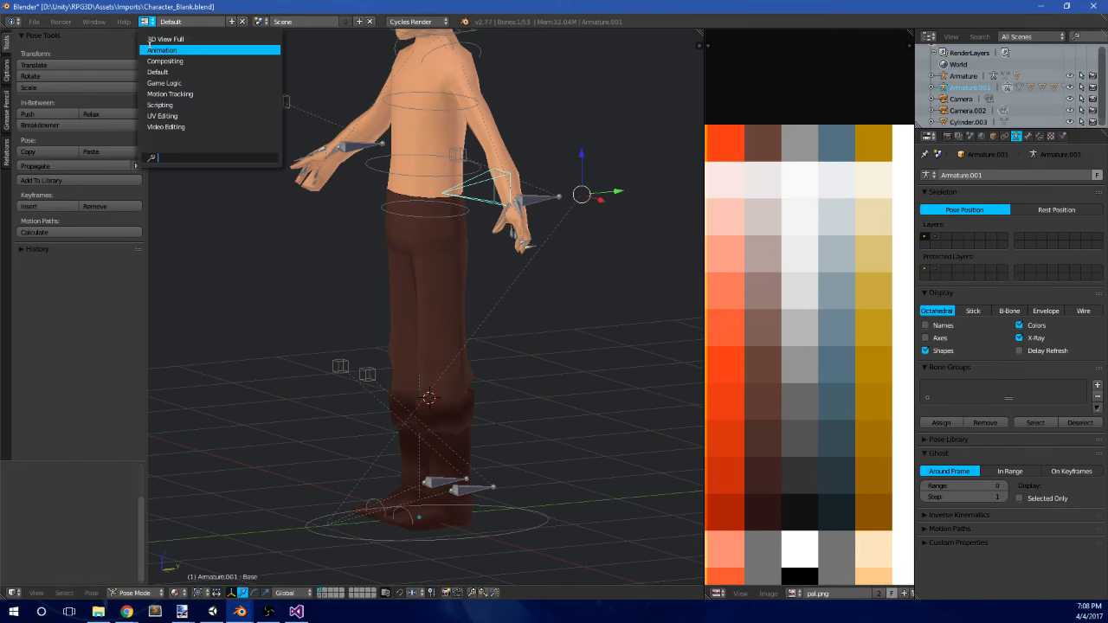
click(160, 50)
scroll(576, 240, up, 5)
shift+middle_drag(626, 216, 680, 309)
- Switch to the 3D View Full layout and examine the untextured character from behind and in front
click(146, 23)
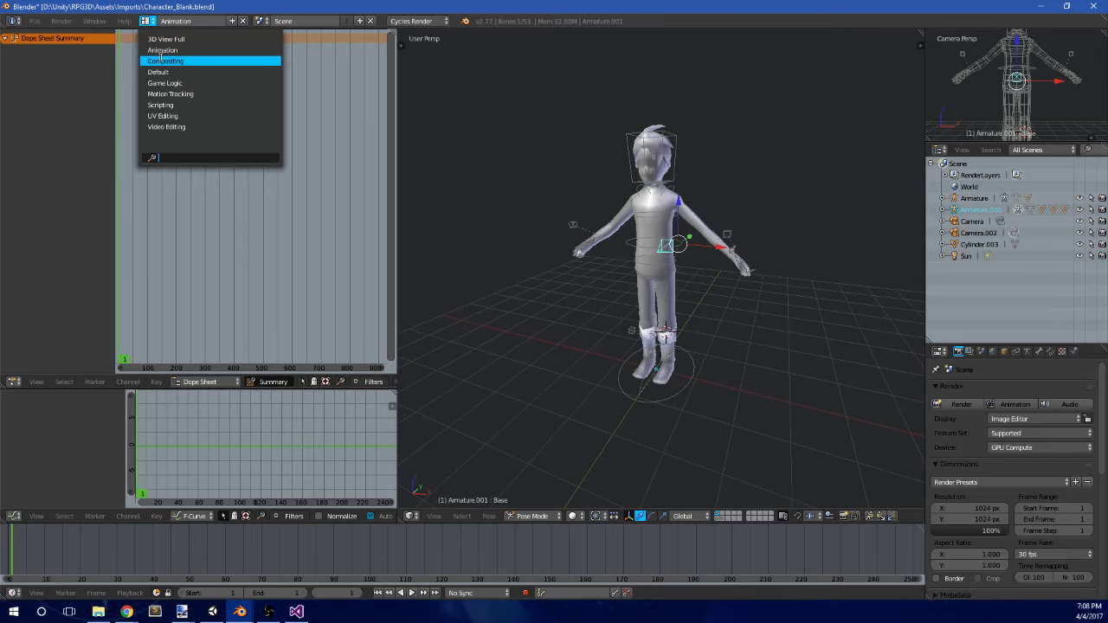
click(182, 40)
middle_drag(607, 284, 794, 274)
scroll(671, 287, up, 5)
scroll(670, 286, up, 2)
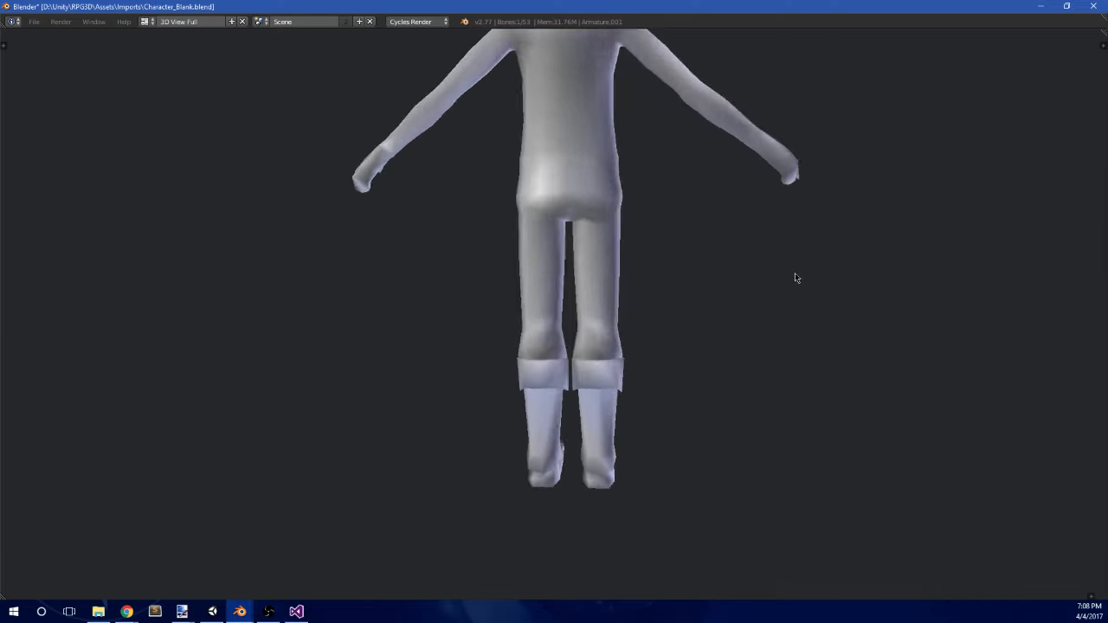
scroll(571, 255, up, 3)
middle_drag(533, 298, 536, 299)
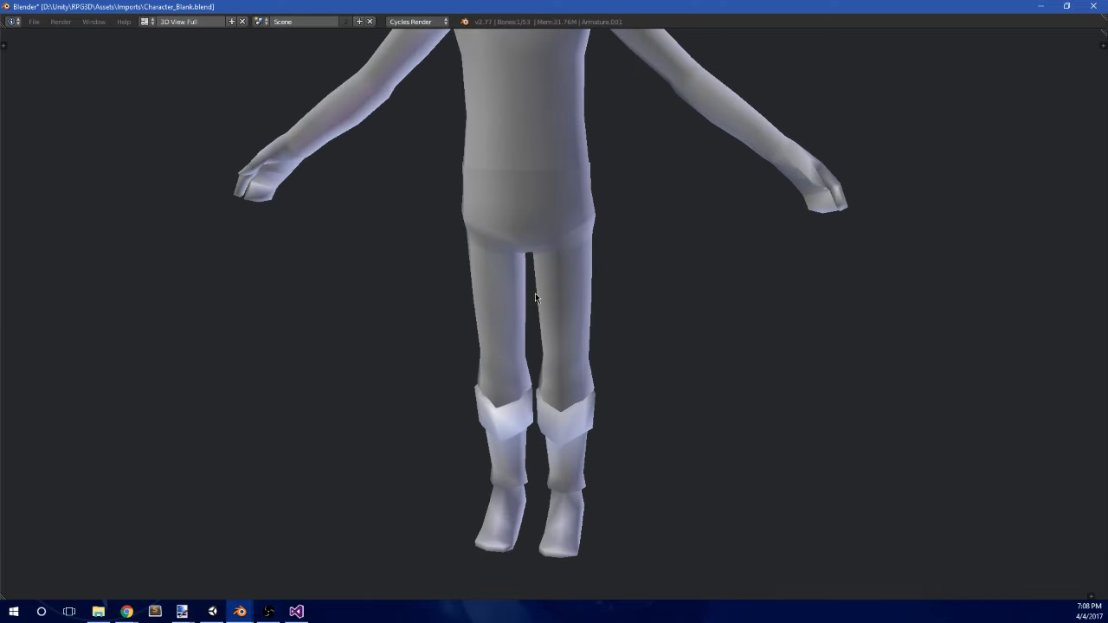
scroll(535, 298, down, 3)
middle_drag(577, 260, 604, 299)
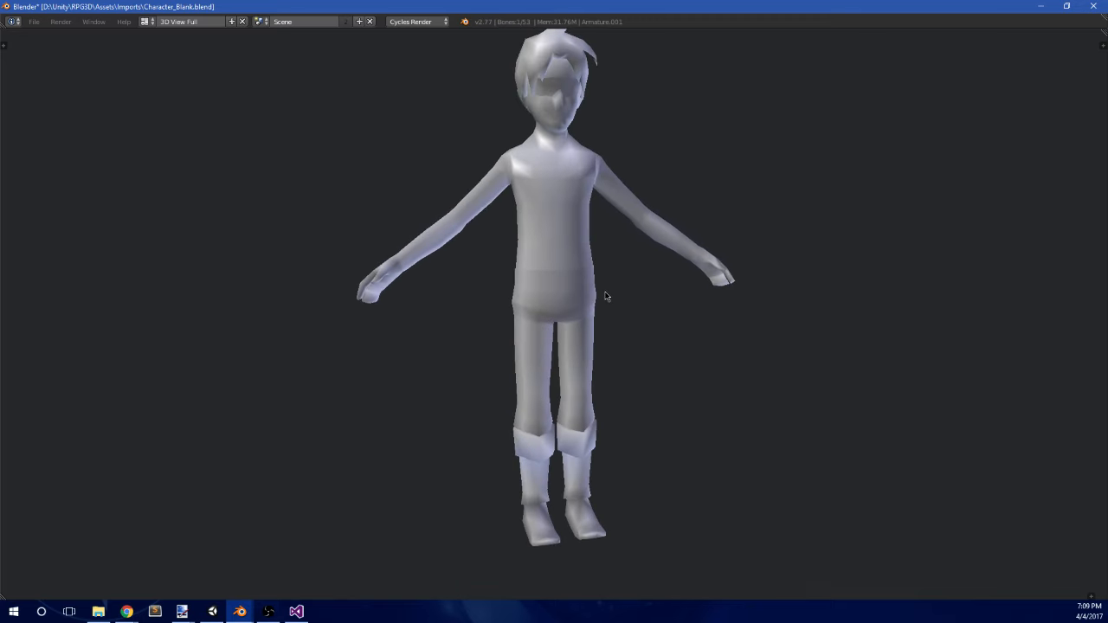
- View the character in the Animation layout and return to the Default layout with an orthographic view
scroll(511, 307, down, 1)
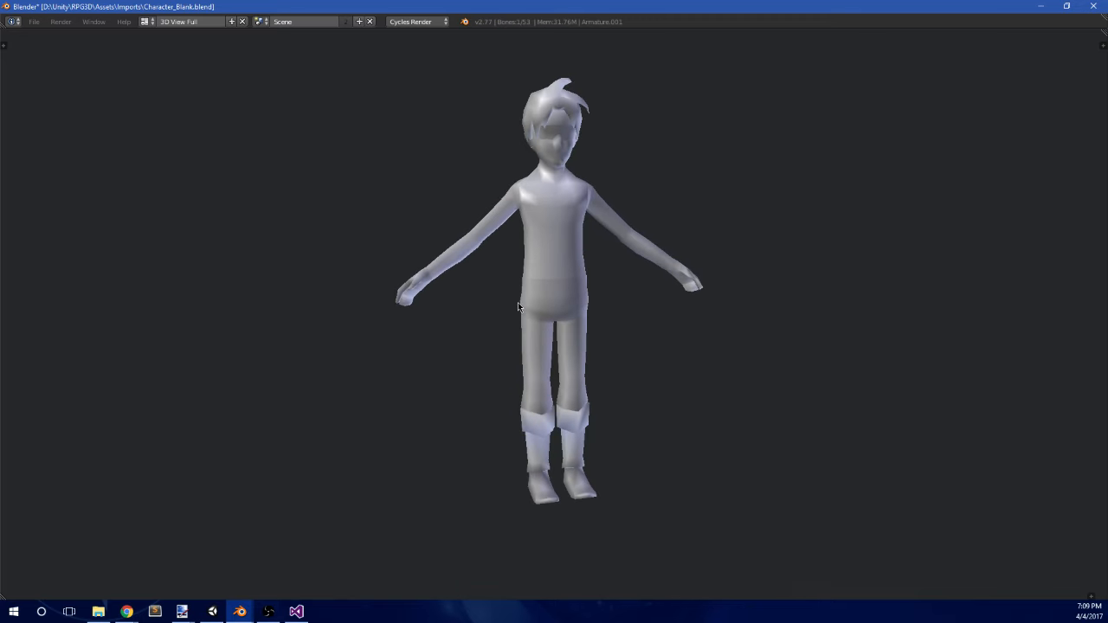
middle_drag(594, 351, 608, 358)
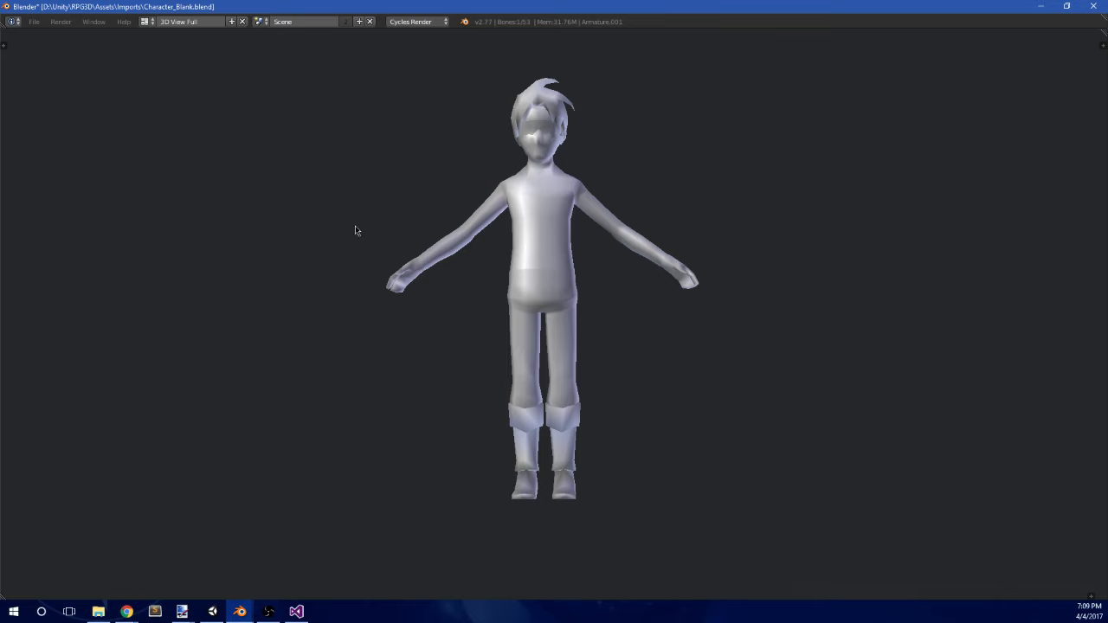
click(144, 21)
click(156, 50)
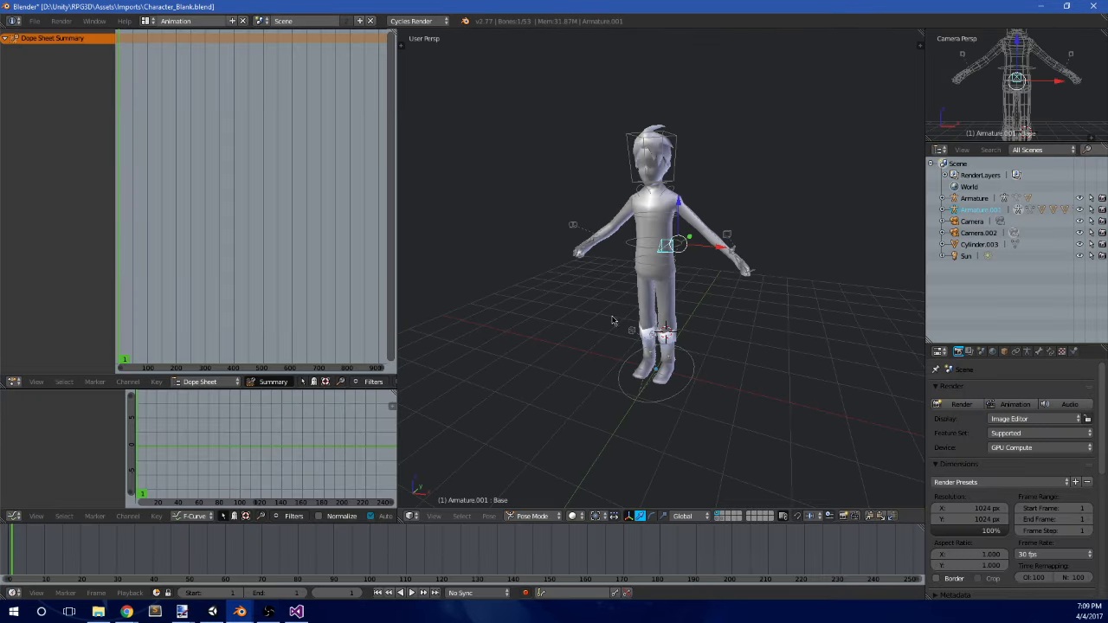
middle_drag(612, 320, 641, 303)
click(144, 21)
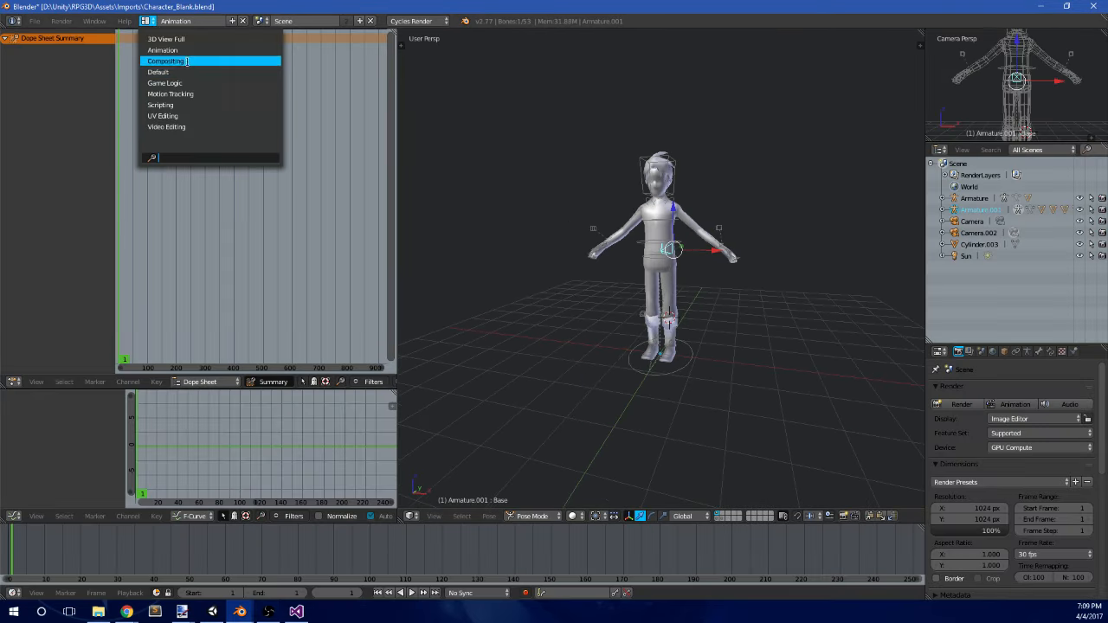
click(158, 72)
key(KP_5)
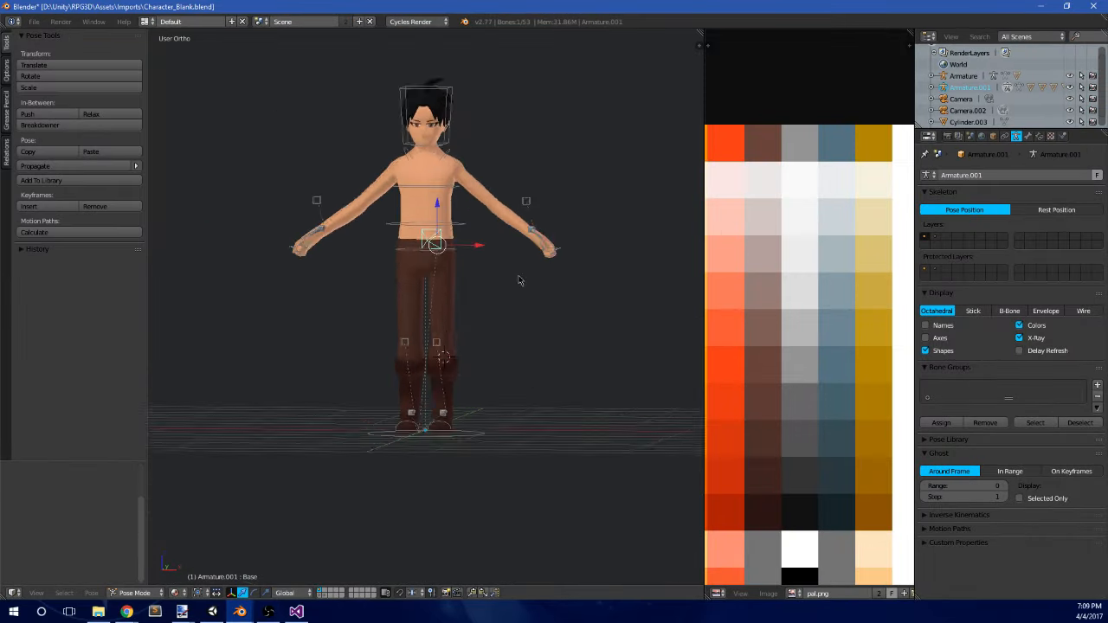
- Examine the trousers from the front and side, and delete the trousers object from the character
middle_drag(519, 280, 443, 368)
right_click(440, 329)
scroll(447, 319, up, 2)
right_click(453, 285)
scroll(520, 351, up, 3)
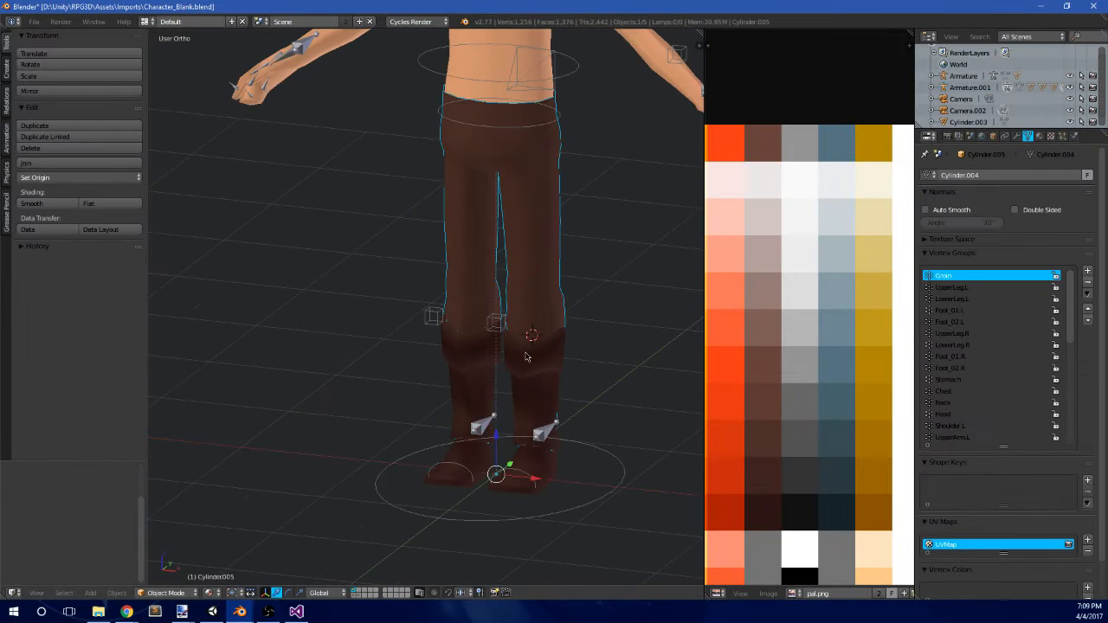
middle_drag(525, 356, 458, 298)
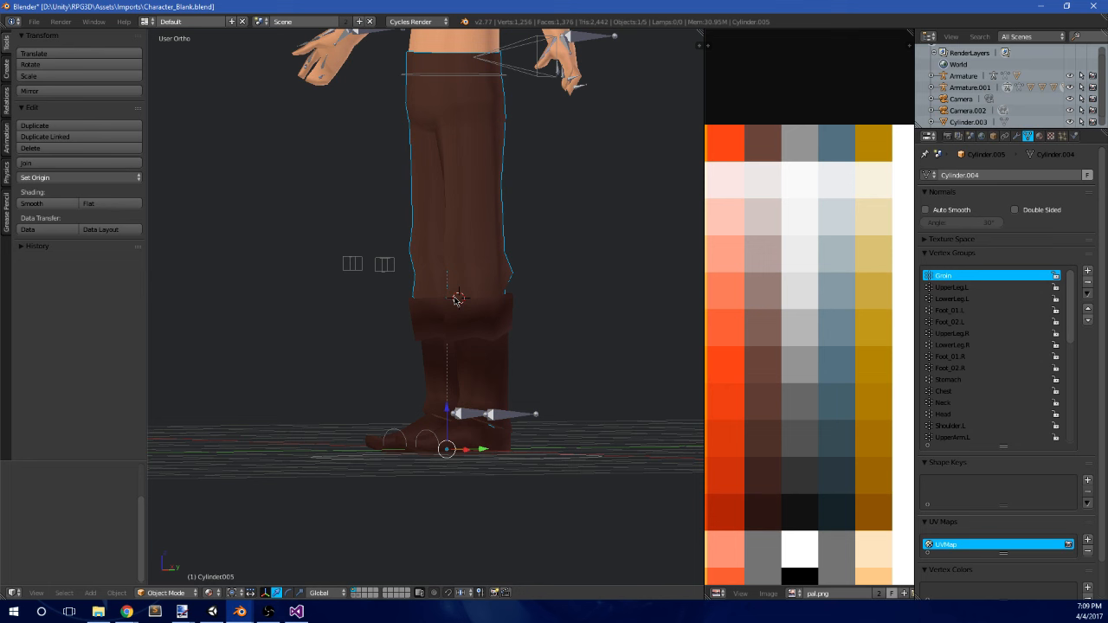
middle_drag(458, 298, 438, 215)
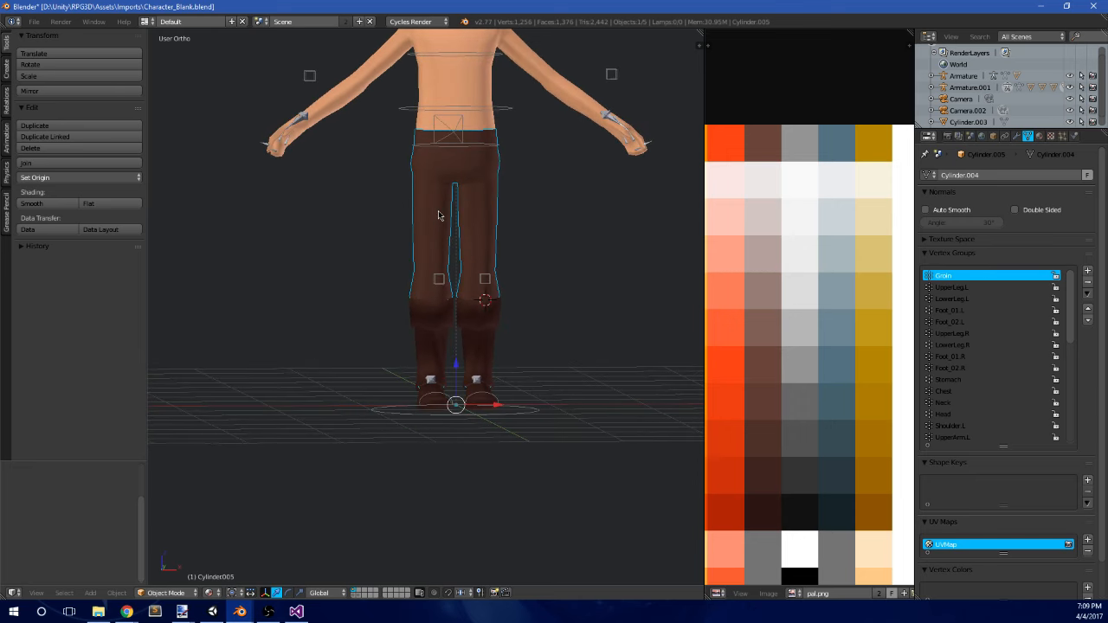
key(x)
click(439, 214)
- Examine the selected boots in the right orthographic view and hide them so the bare legs can be seen
right_click(487, 309)
shift+middle_drag(456, 176, 467, 281)
scroll(487, 309, down, 2)
scroll(515, 390, down, 3)
scroll(436, 314, up, 5)
shift+middle_drag(468, 281, 450, 339)
right_click(410, 257)
shift+middle_drag(440, 250, 463, 285)
scroll(469, 351, up, 4)
scroll(490, 296, up, 2)
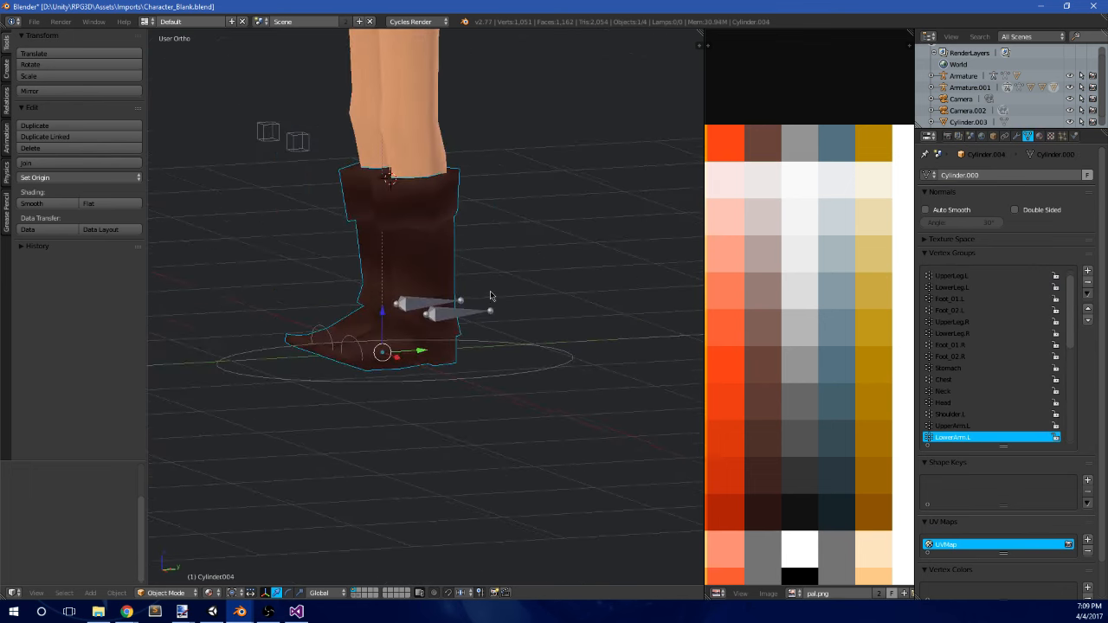
key(KP_3)
scroll(490, 296, up, 3)
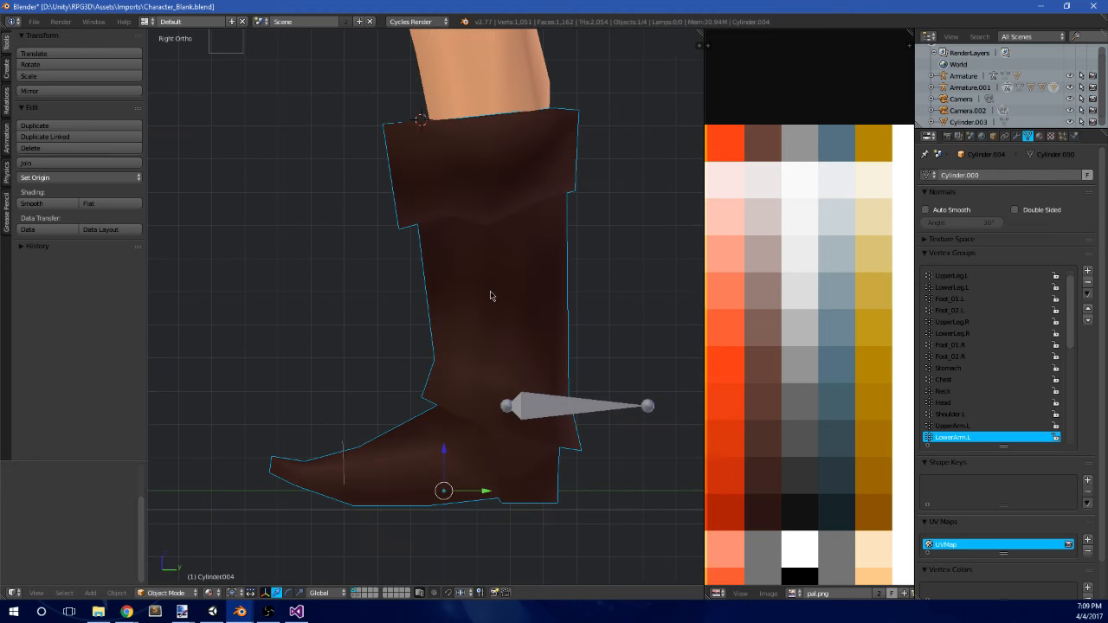
scroll(490, 296, down, 4)
middle_drag(402, 225, 522, 227)
key(h)
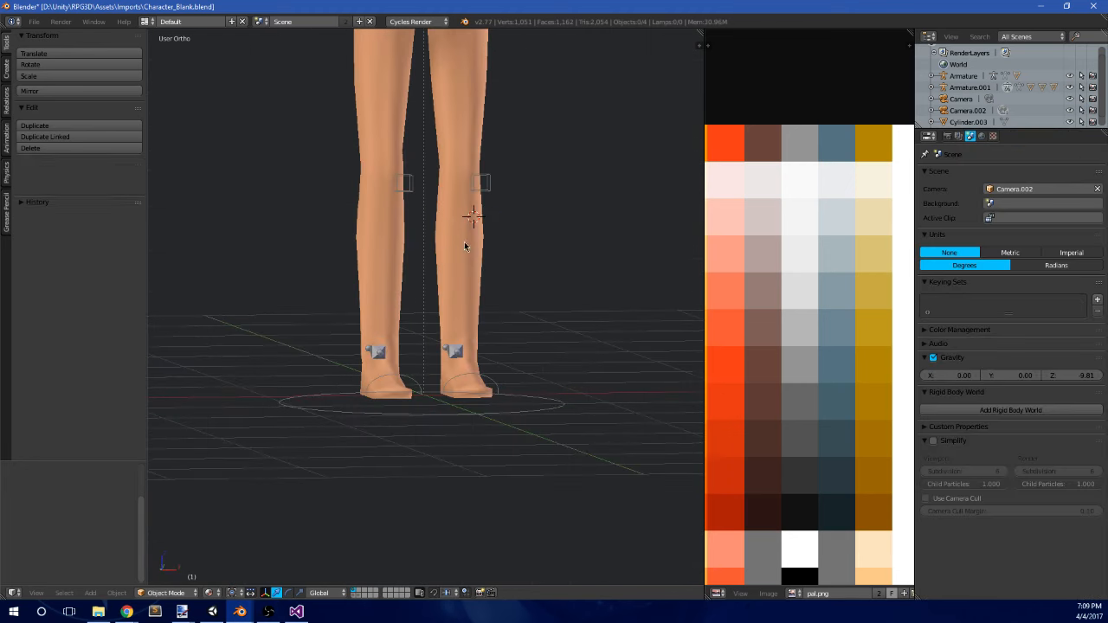
- Put the character's body mesh in Edit Mode and show its torso in the front orthographic view
right_click(468, 230)
scroll(470, 211, down, 4)
key(Tab)
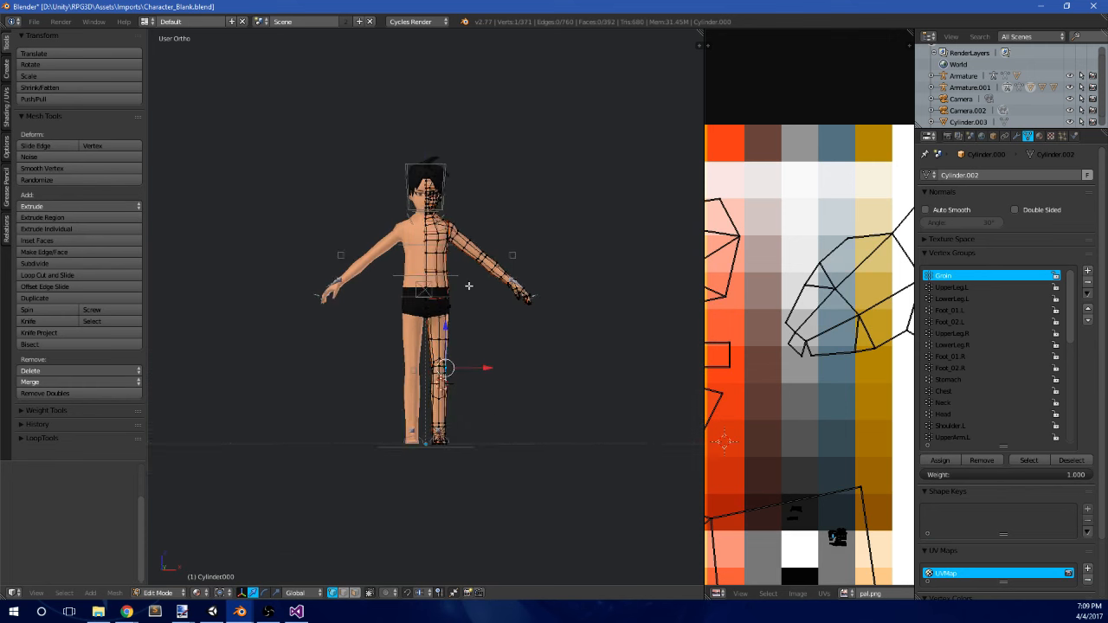
key(KP_1)
scroll(547, 245, up, 7)
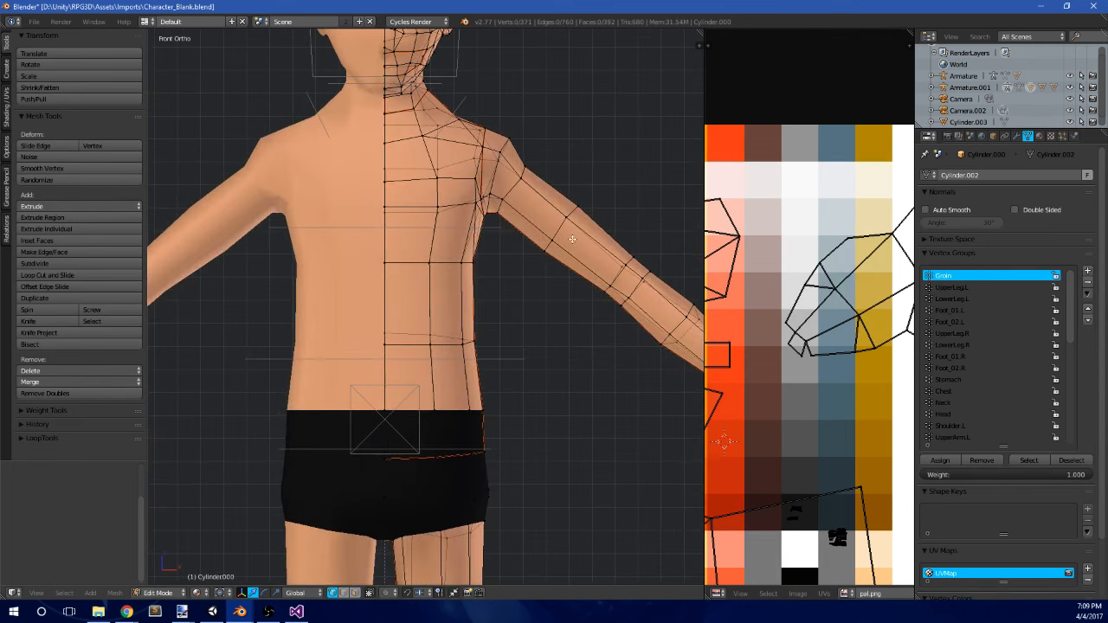
- Collapse the body mesh's Vertex Groups section and enlarge the Shape Keys list
click(928, 254)
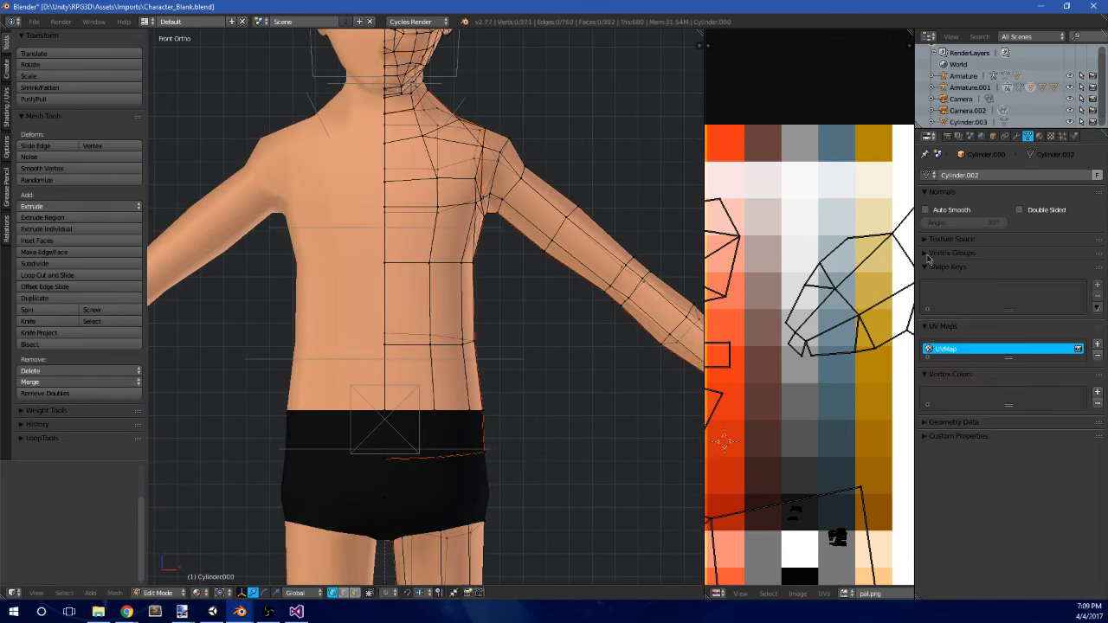
drag(1008, 311, 995, 353)
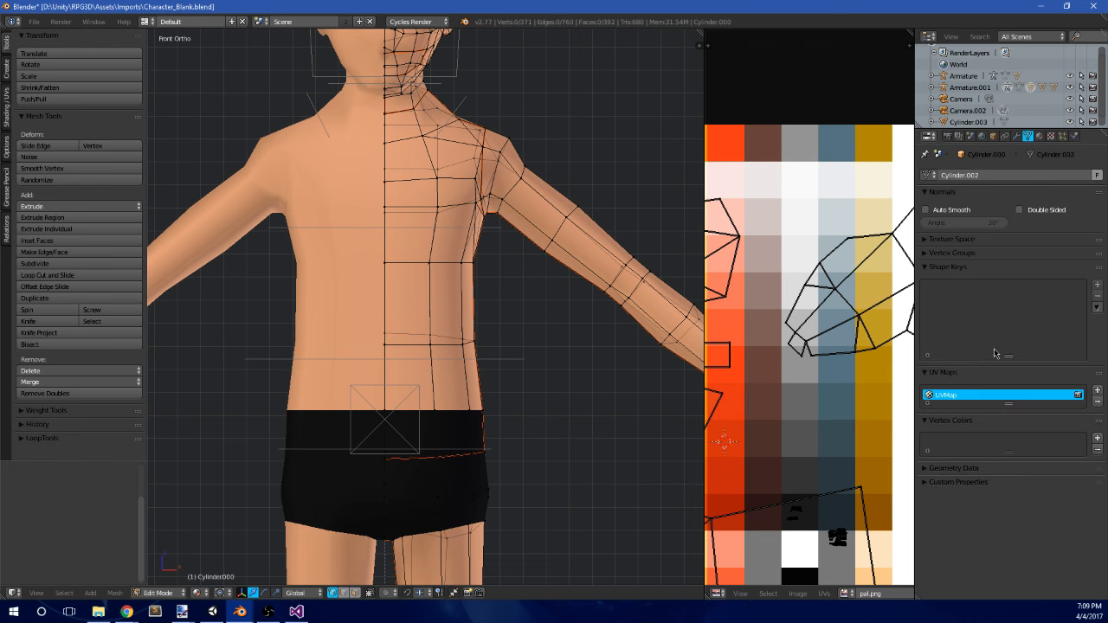
scroll(435, 515, down, 7)
key(a)
key(a)
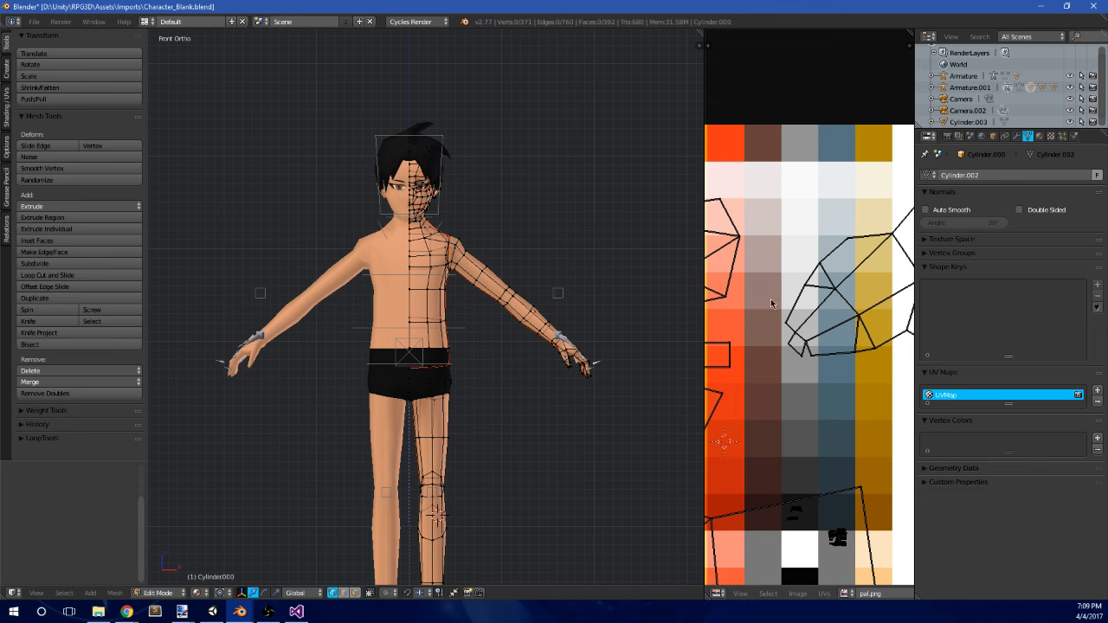
- Check the armature's constraints and the Stomach bone's properties, with the armature in Edit Mode and back
key(Tab)
right_click(468, 331)
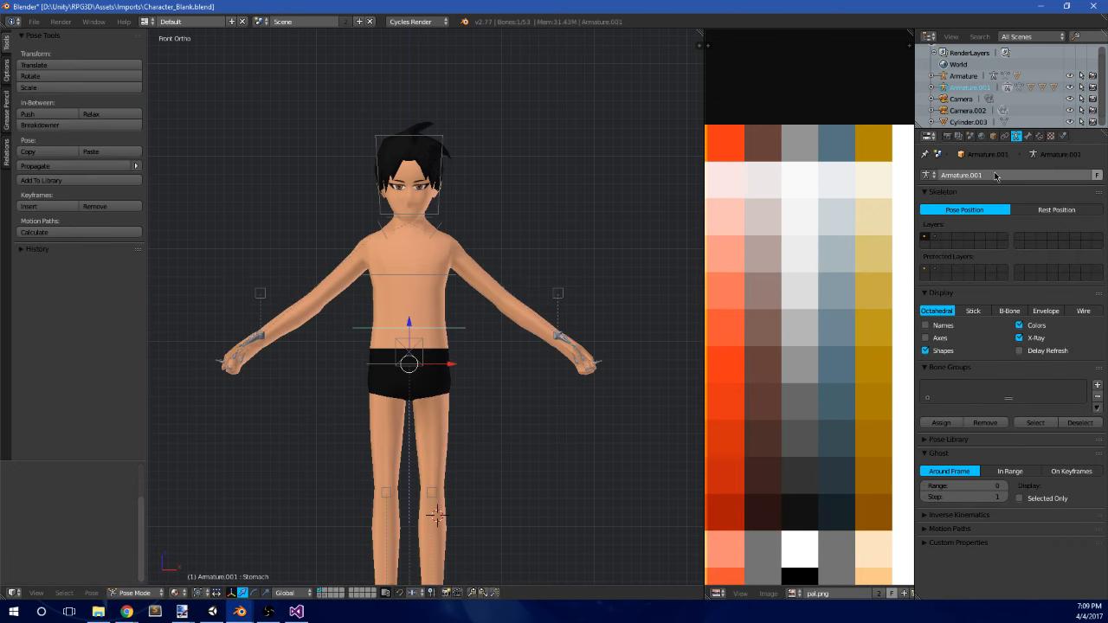
click(1005, 136)
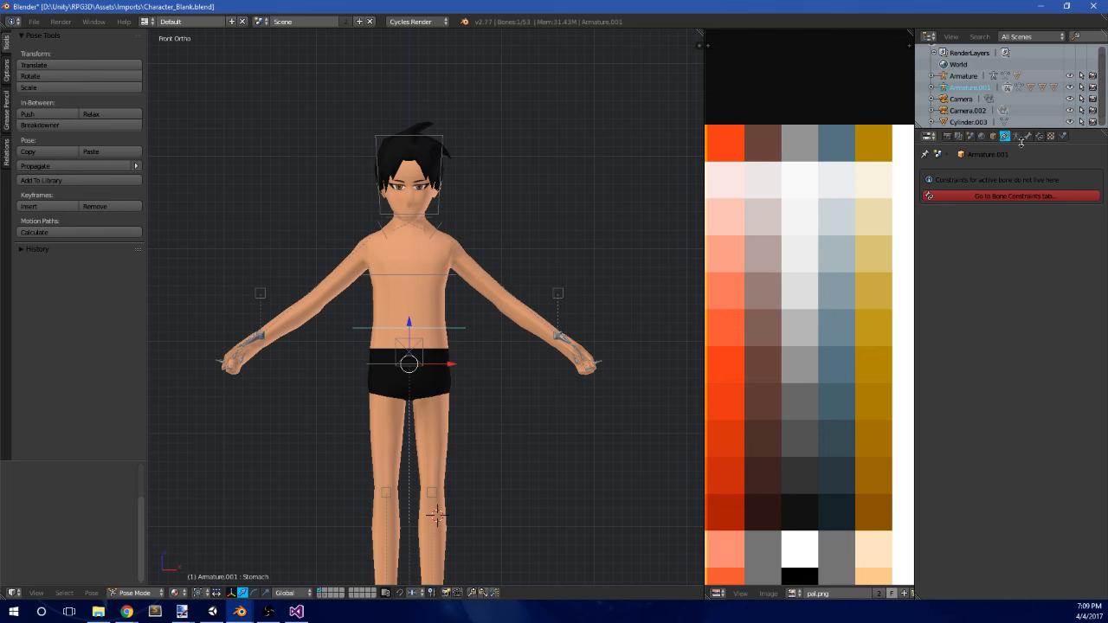
click(1027, 137)
key(Tab)
key(a)
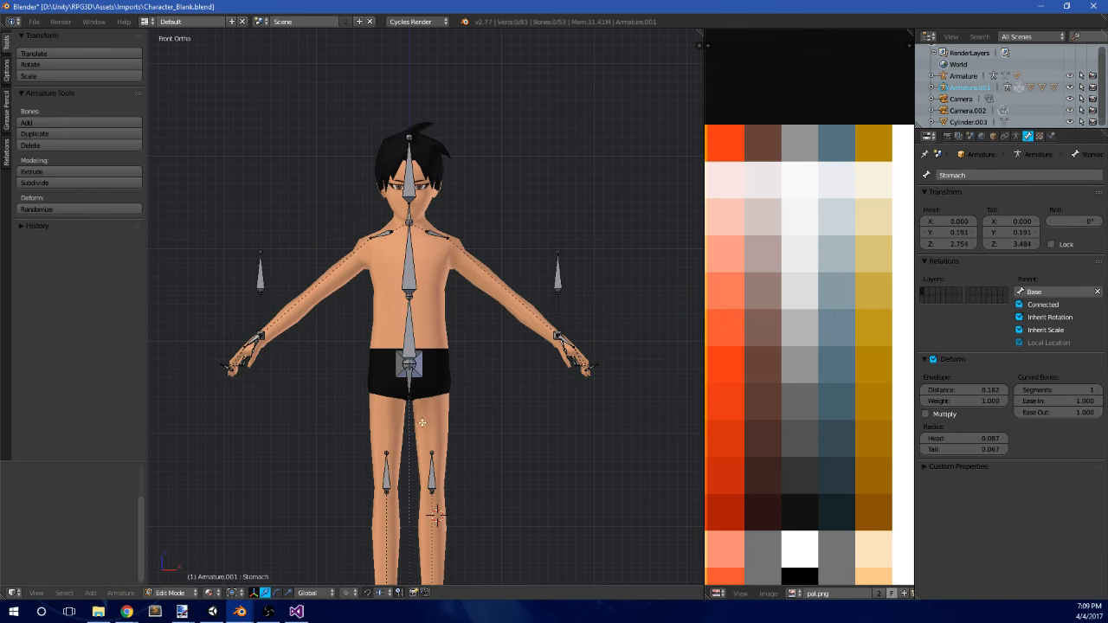
click(171, 593)
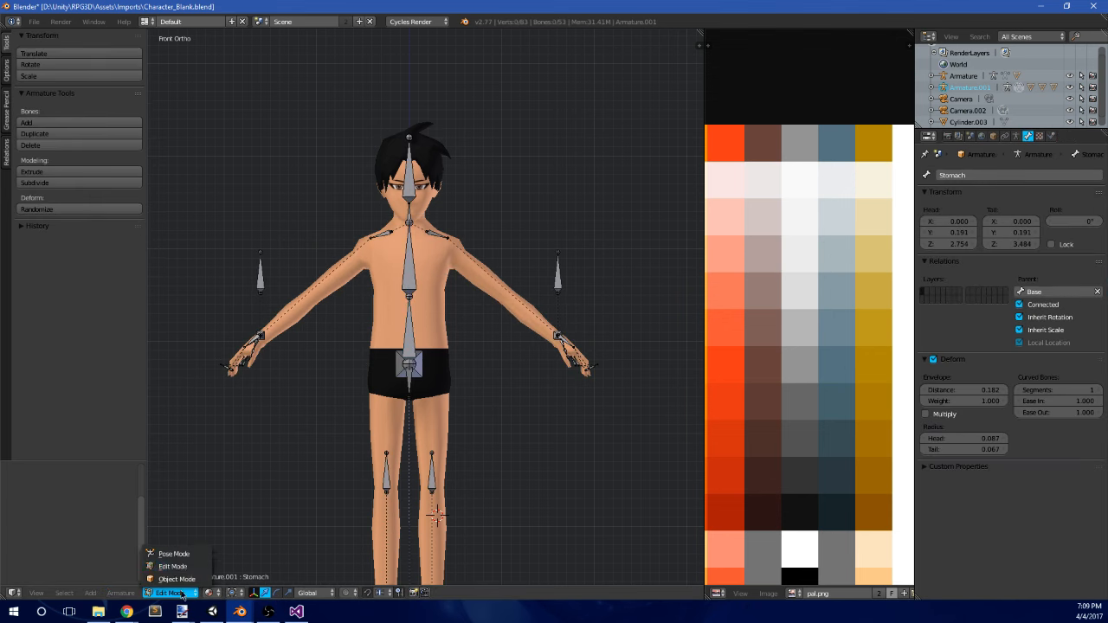
key(Tab)
- Add a Basis shape key and a second shape key to the body mesh in Object Mode
right_click(378, 404)
key(Tab)
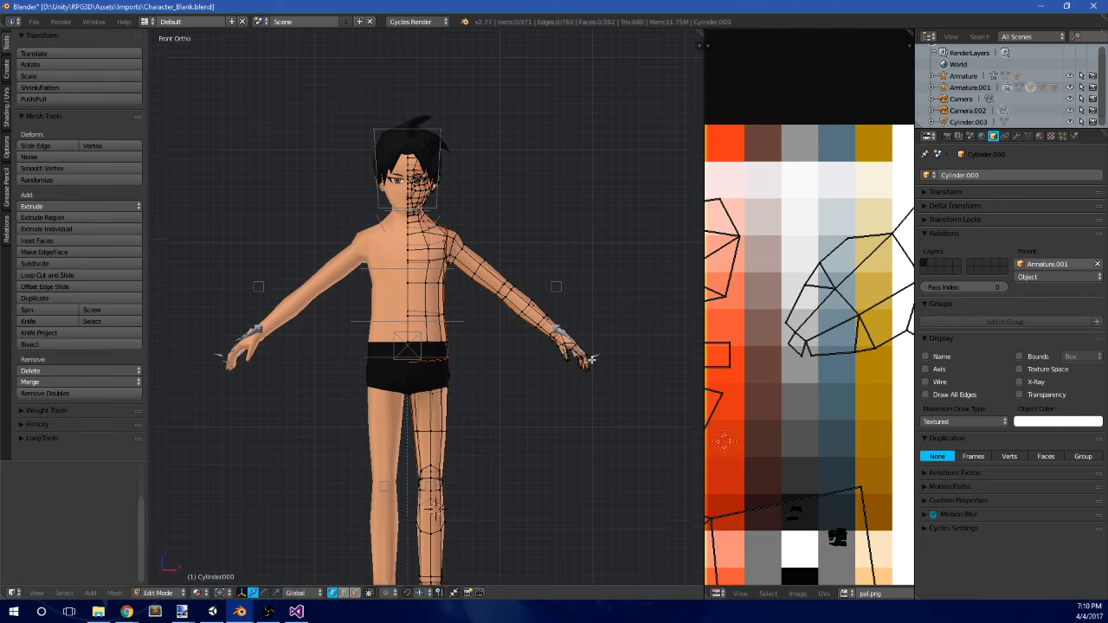
click(1028, 136)
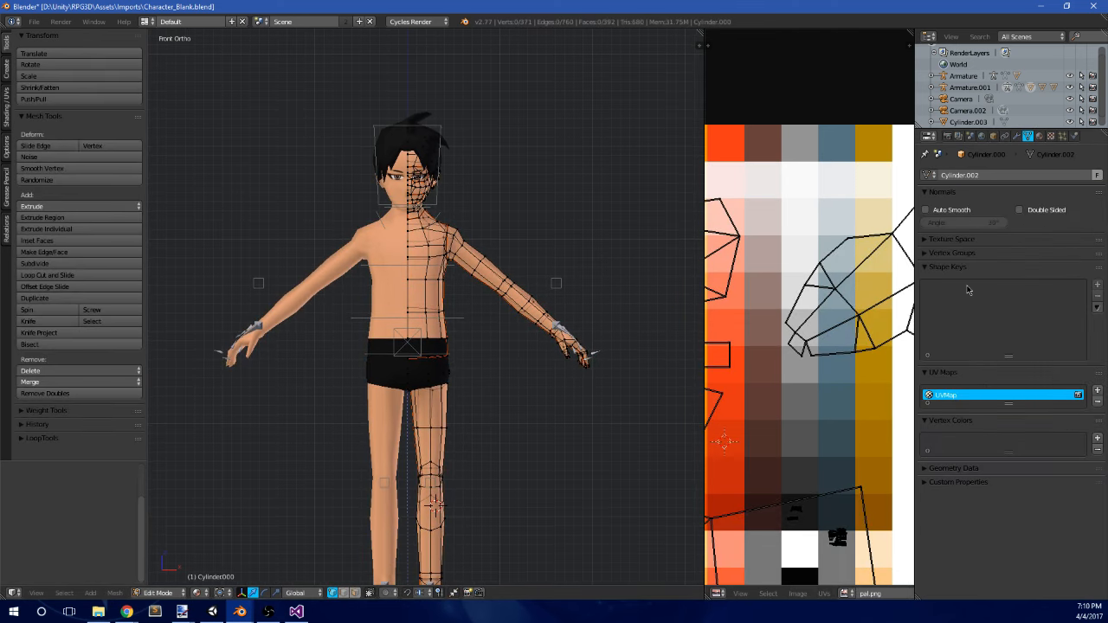
click(1098, 288)
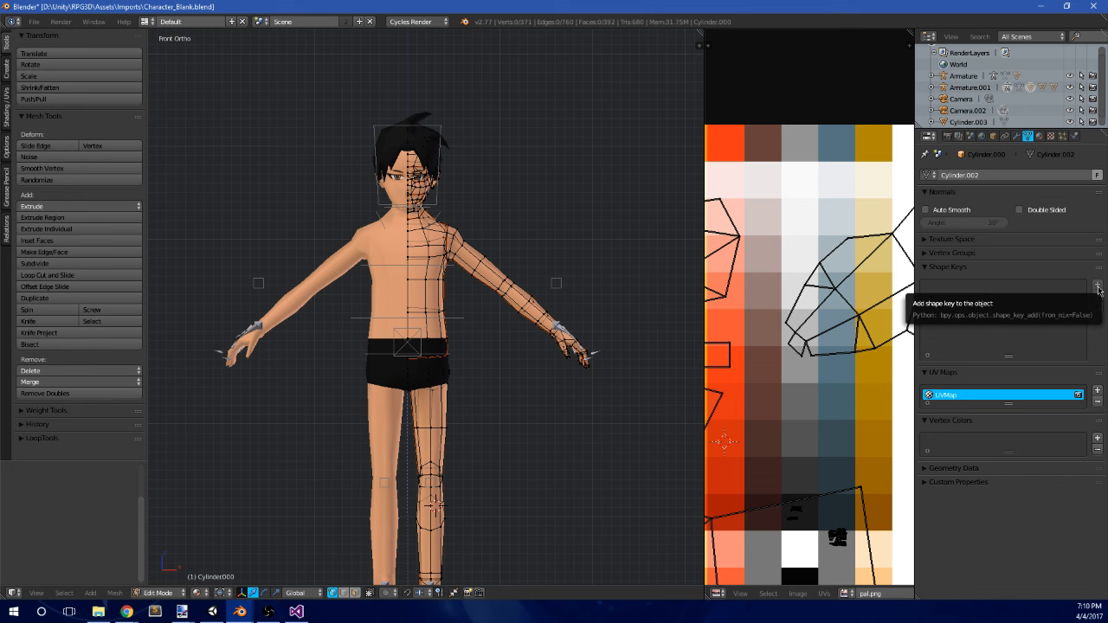
key(Tab)
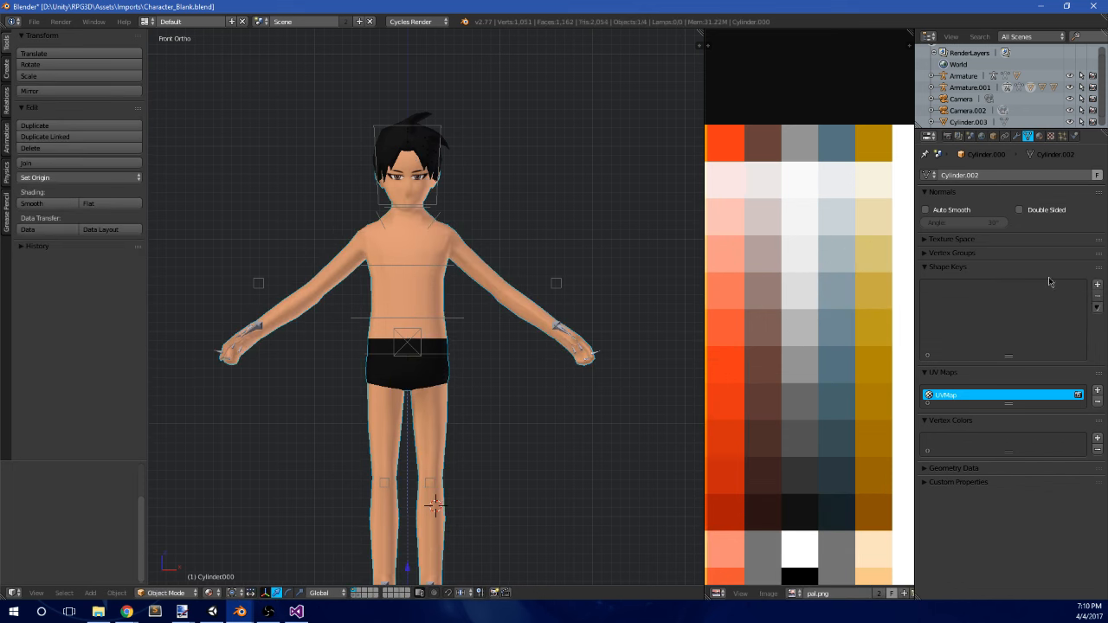
click(1096, 286)
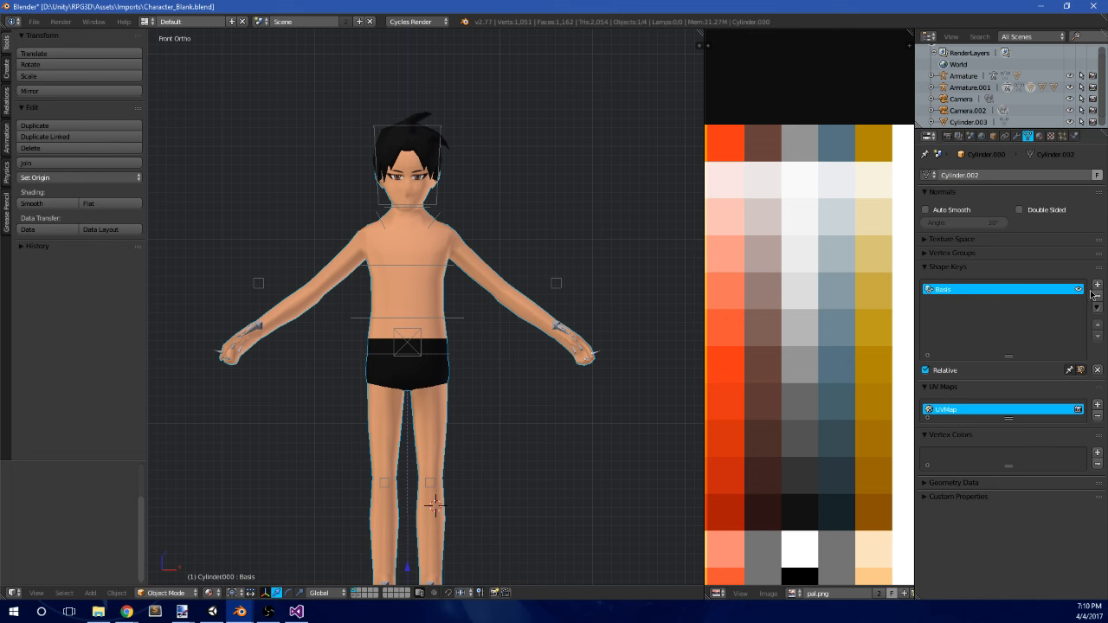
click(1097, 286)
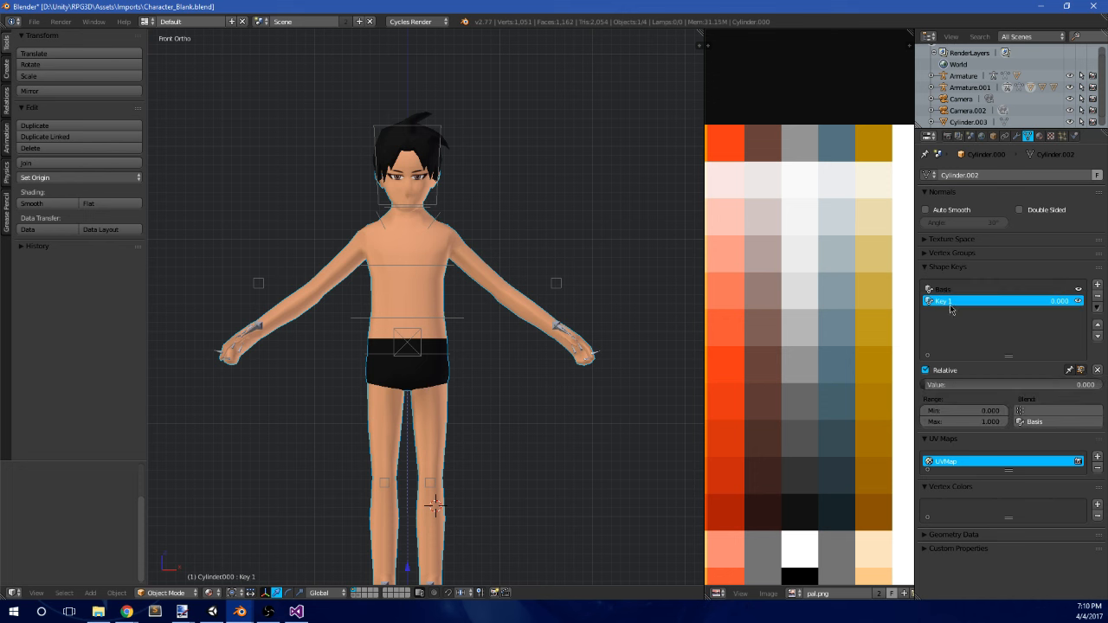
- Rename the second shape key as Chest
double_click(949, 303)
text(Chest)
key(Return)
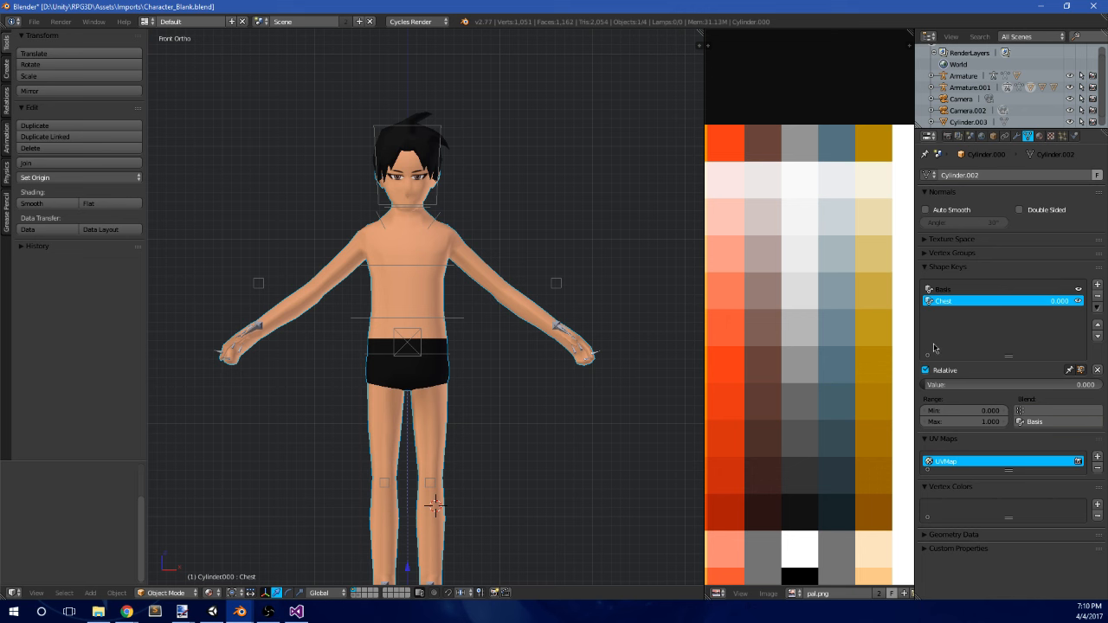
scroll(620, 399, down, 2)
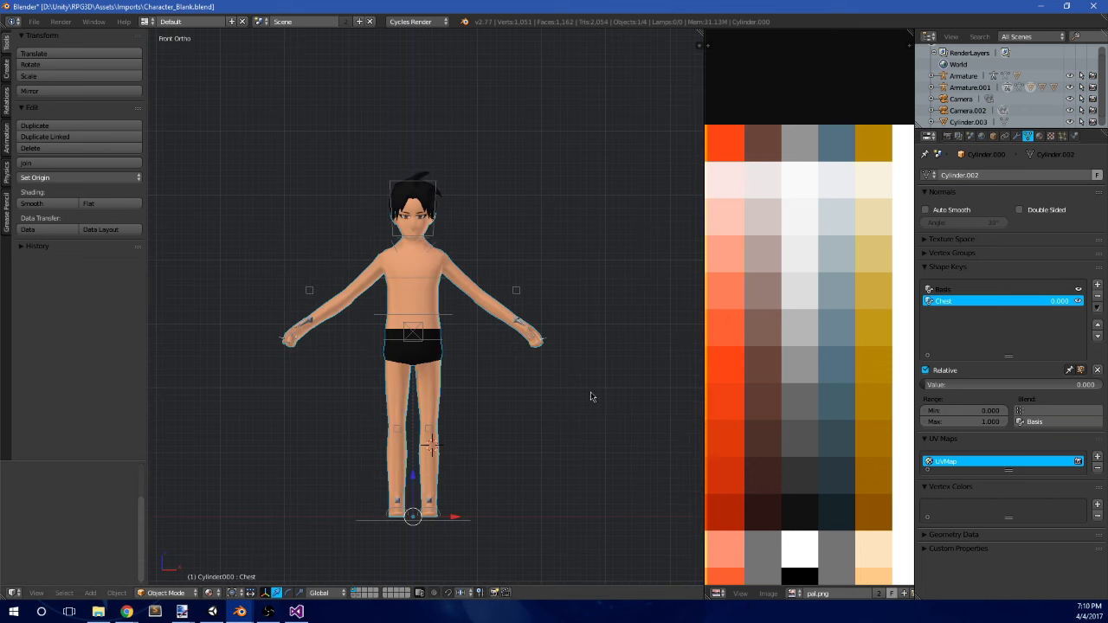
scroll(517, 392, up, 1)
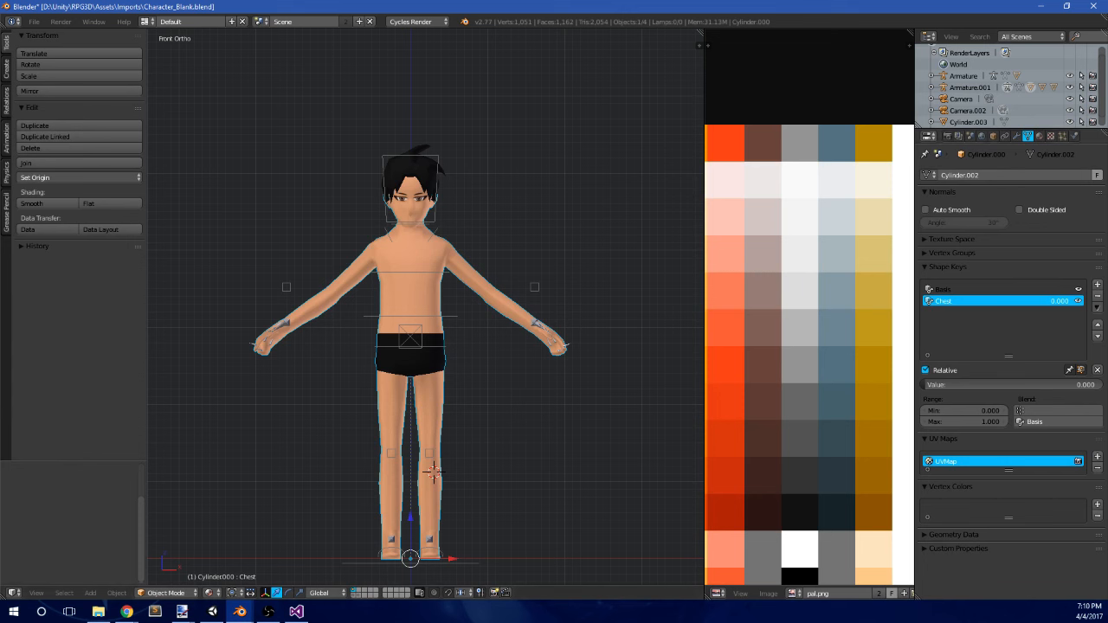
- Switch to Chrome and bring up the Mixamo home page
key(alt+Tab)
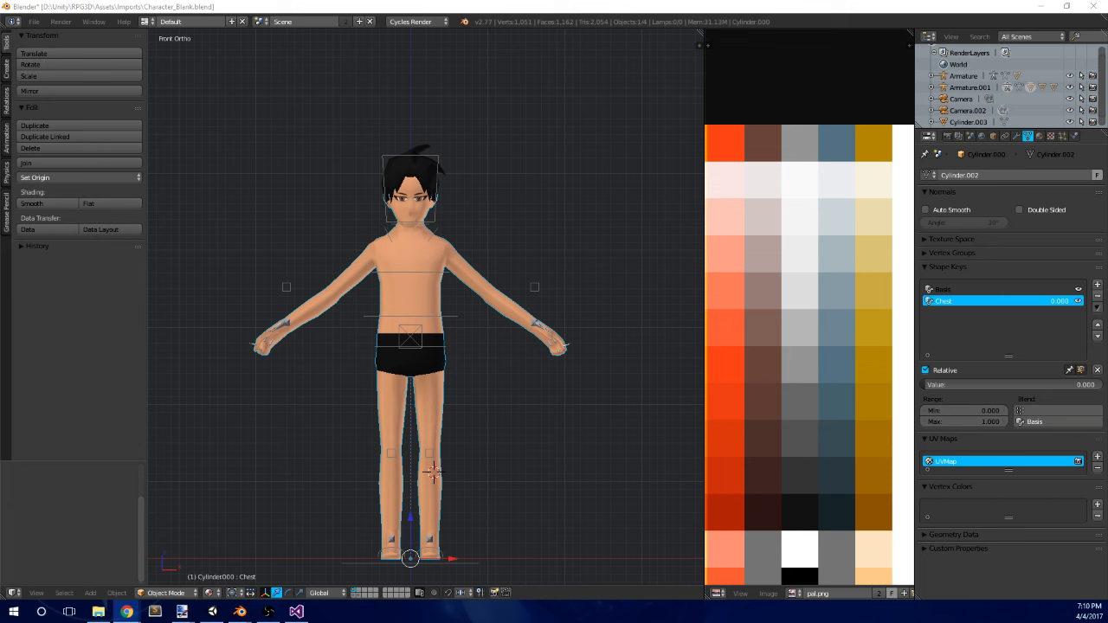
drag(1, 8, 260, 1)
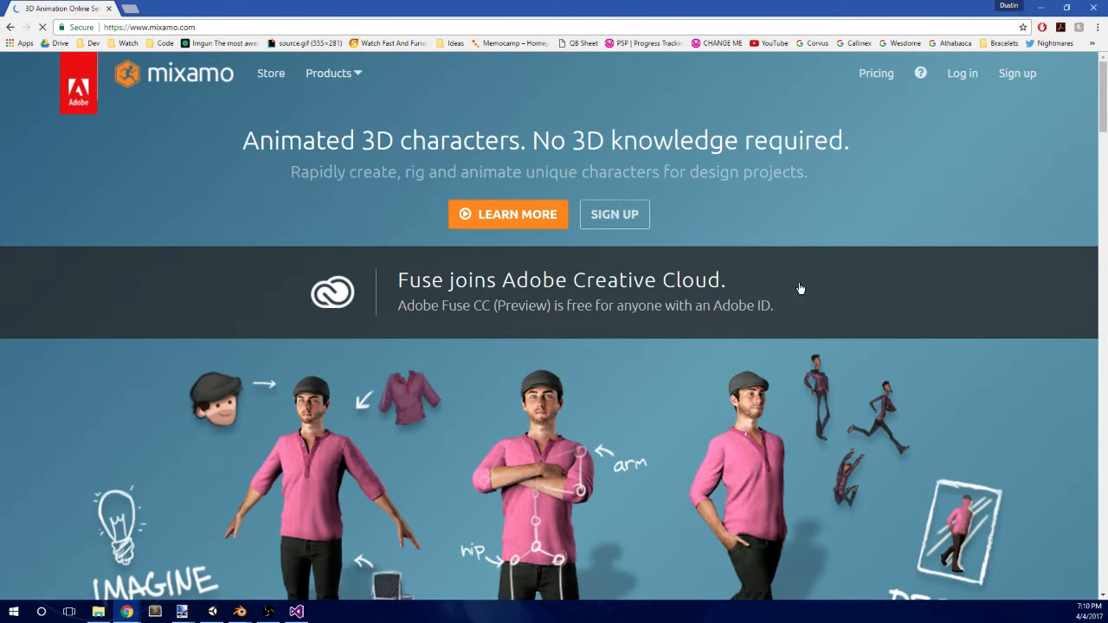
scroll(958, 266, down, 3)
scroll(938, 274, up, 3)
- Read Mixamo's pricing page and go back to the home page to view the create, rig and animate illustration
click(883, 77)
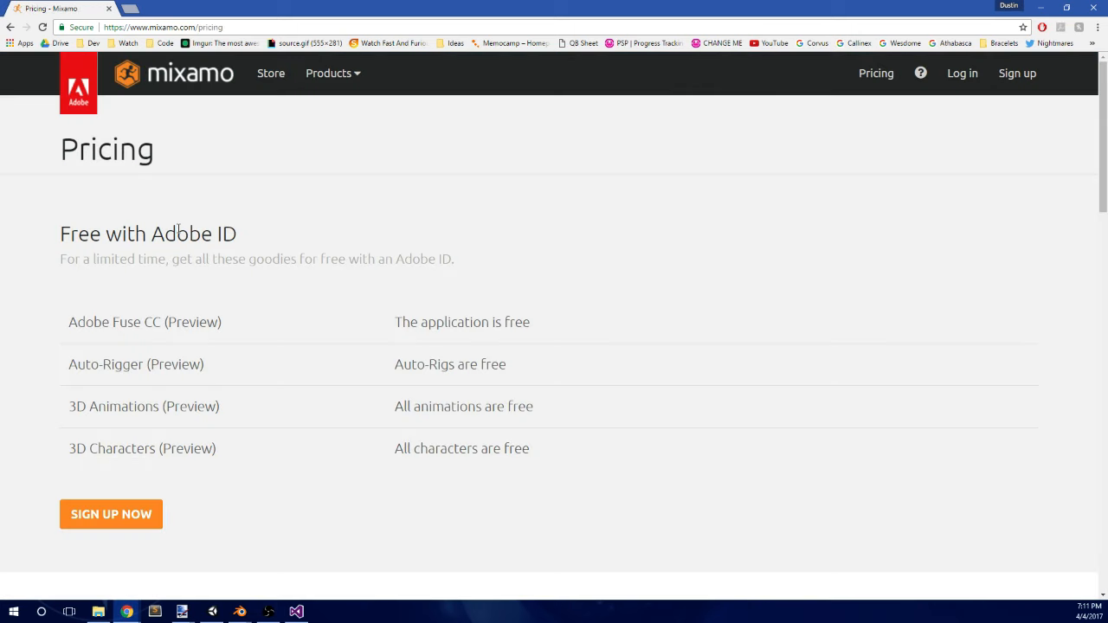
scroll(18, 229, down, 3)
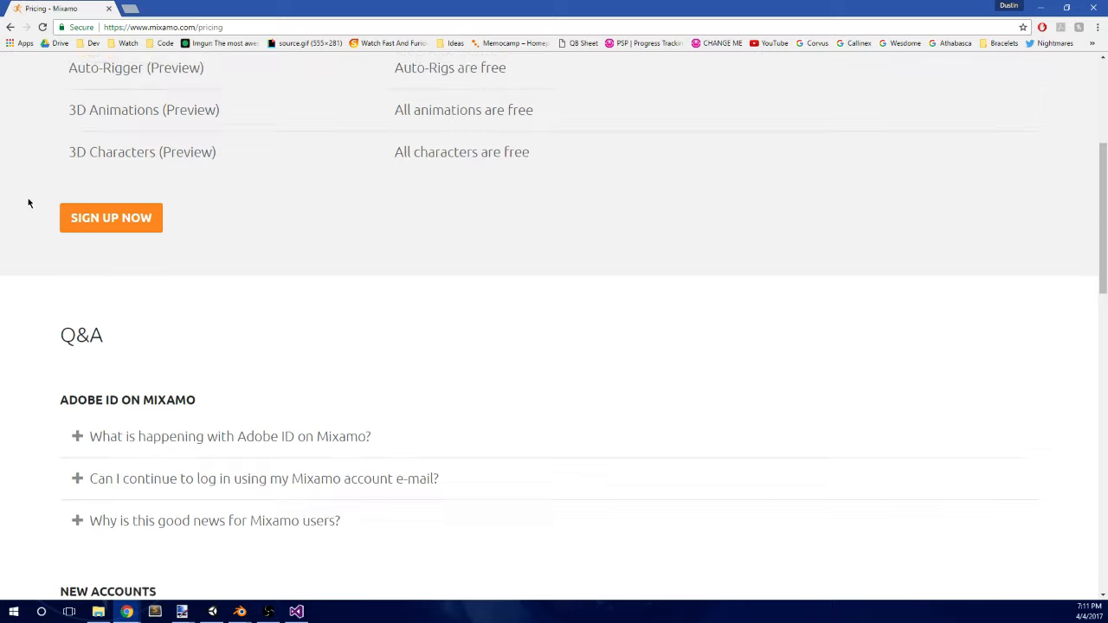
scroll(27, 202, up, 3)
click(13, 28)
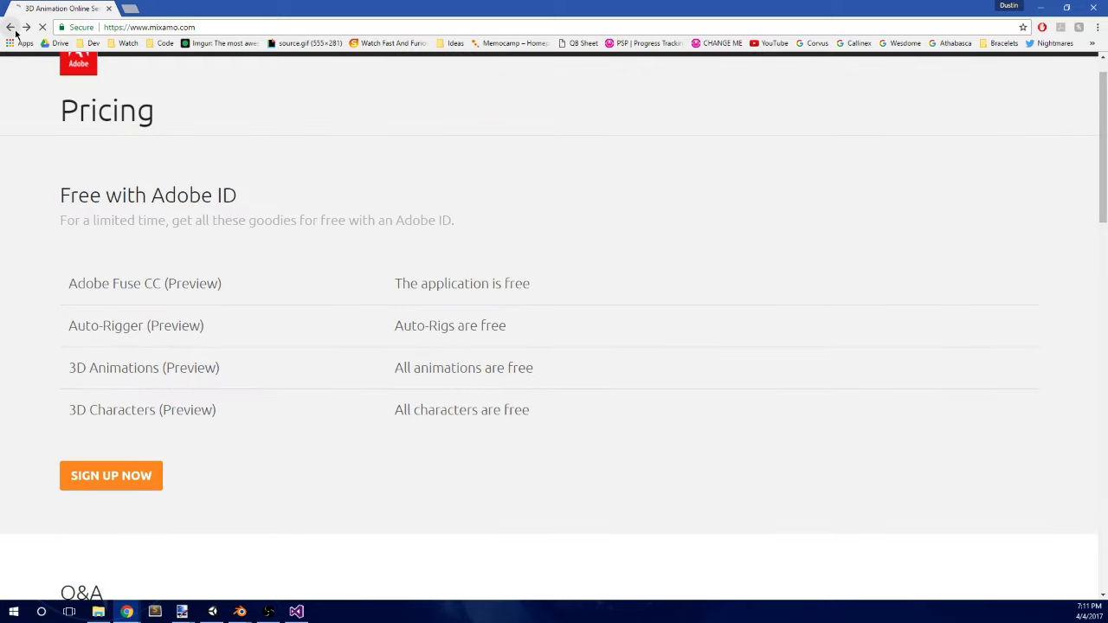
scroll(601, 321, down, 5)
scroll(601, 321, up, 1)
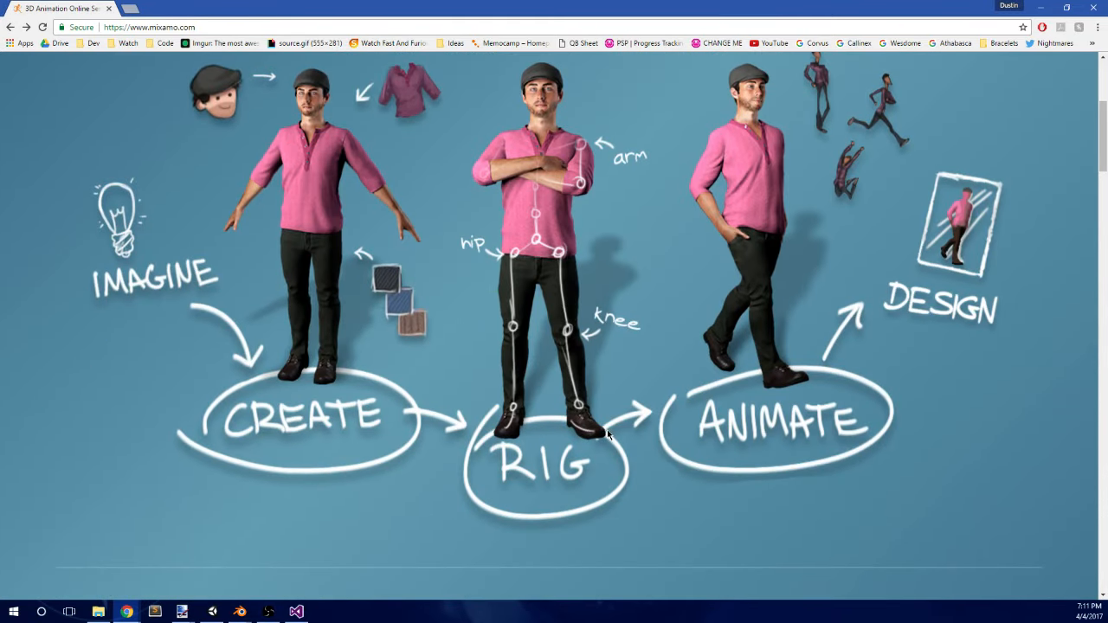
- Read through Mixamo's home page, covering the customizable animations, automatic rigging, character creator preview and testimonial sections
scroll(910, 290, up, 2)
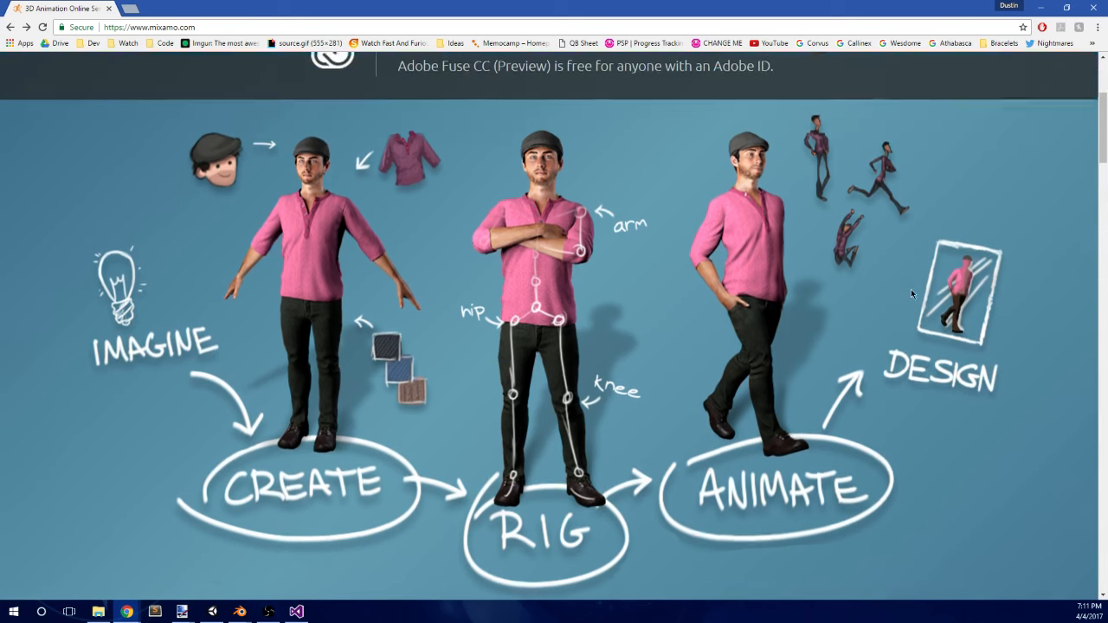
scroll(911, 289, down, 5)
scroll(911, 295, down, 5)
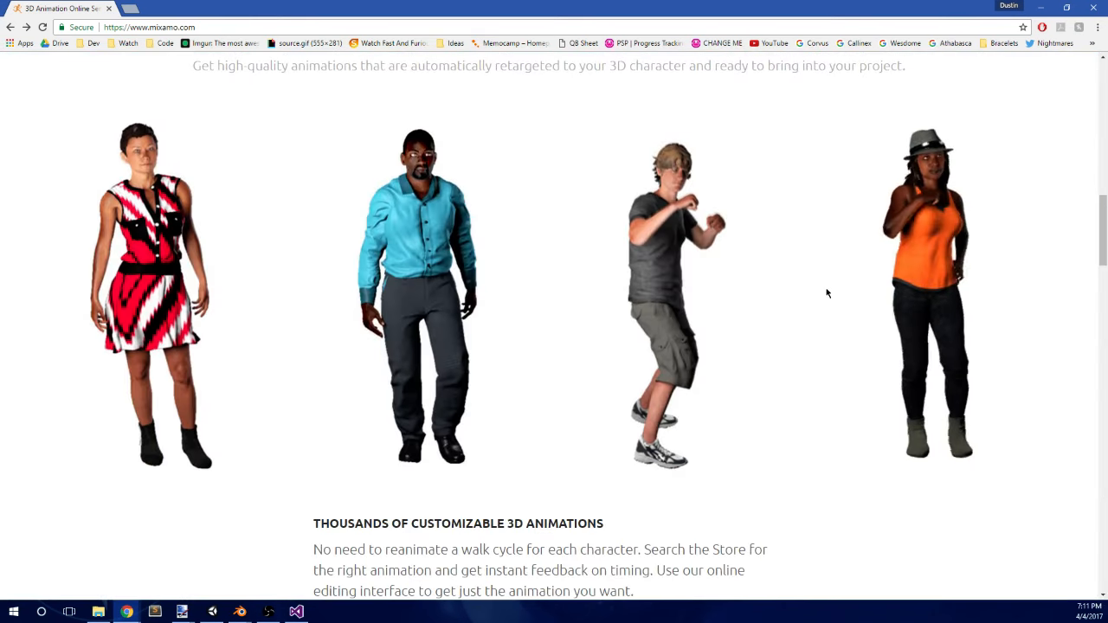
scroll(811, 312, down, 12)
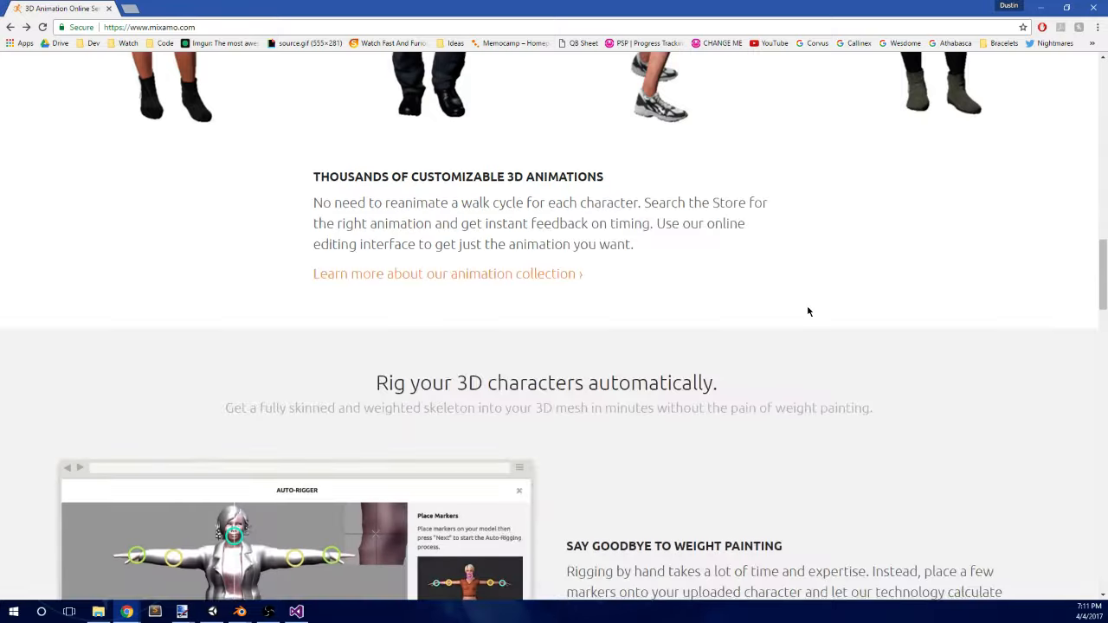
scroll(816, 320, up, 3)
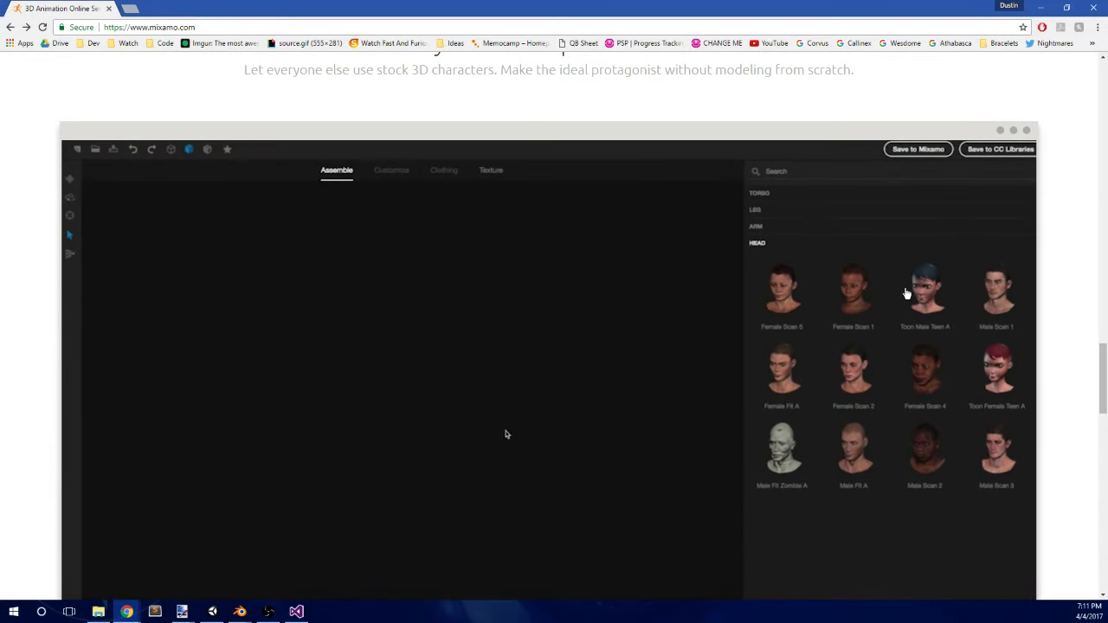
scroll(945, 276, down, 1)
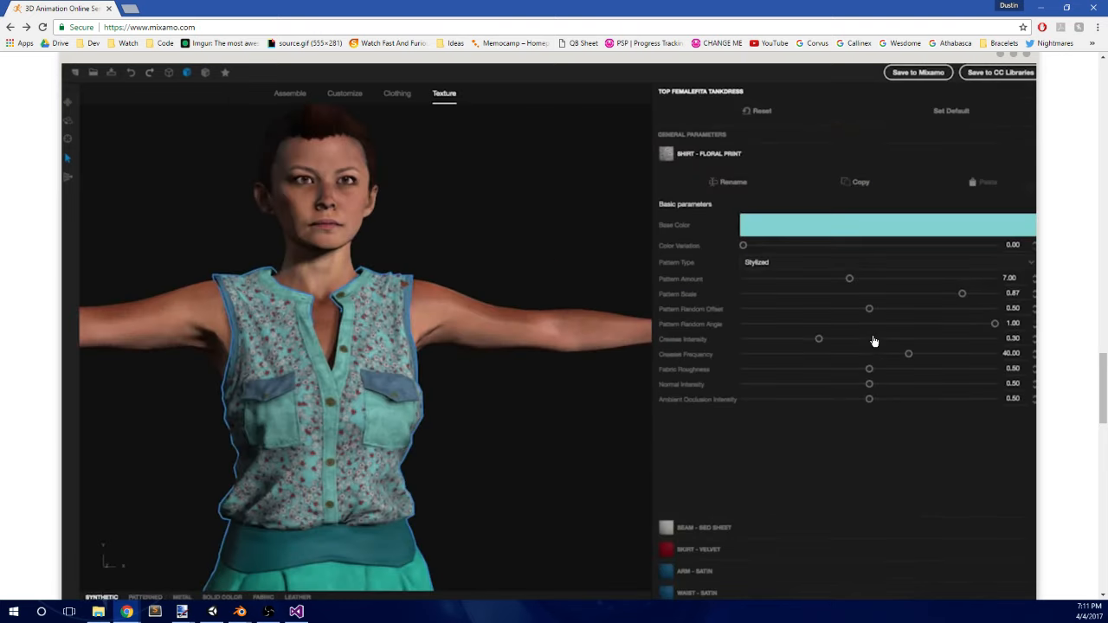
scroll(872, 339, down, 7)
scroll(897, 290, down, 2)
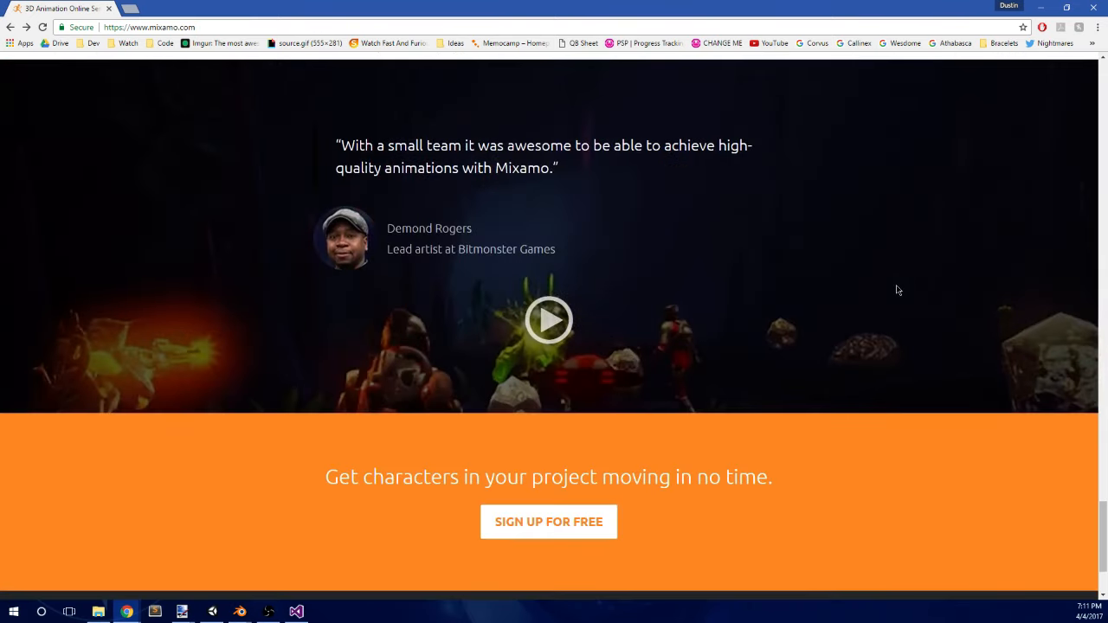
scroll(896, 289, up, 2)
scroll(897, 290, up, 1)
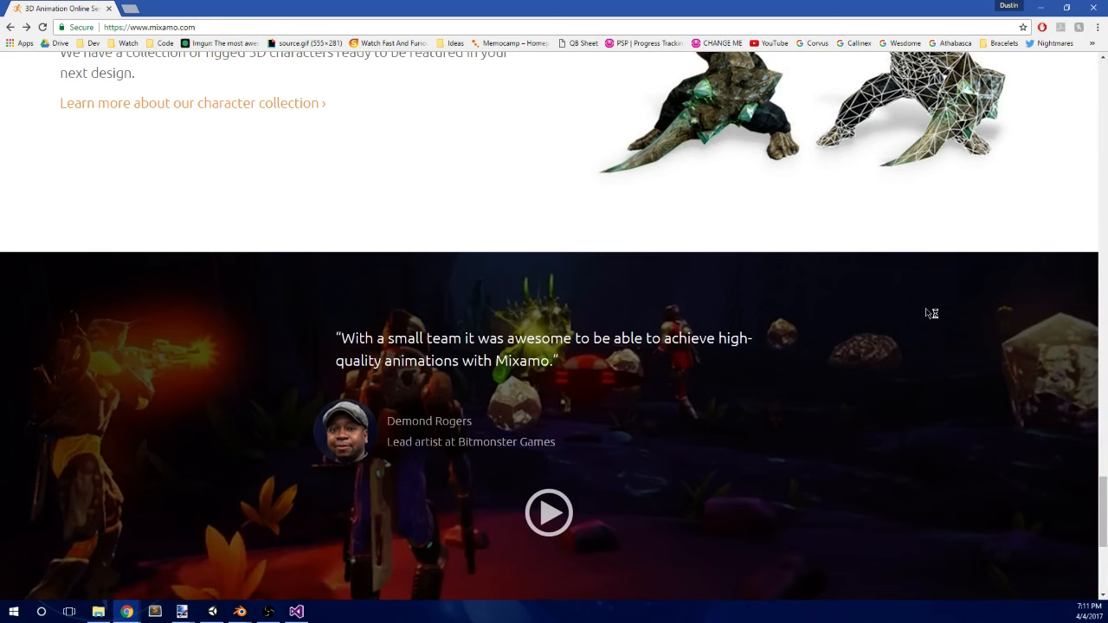
scroll(931, 314, down, 4)
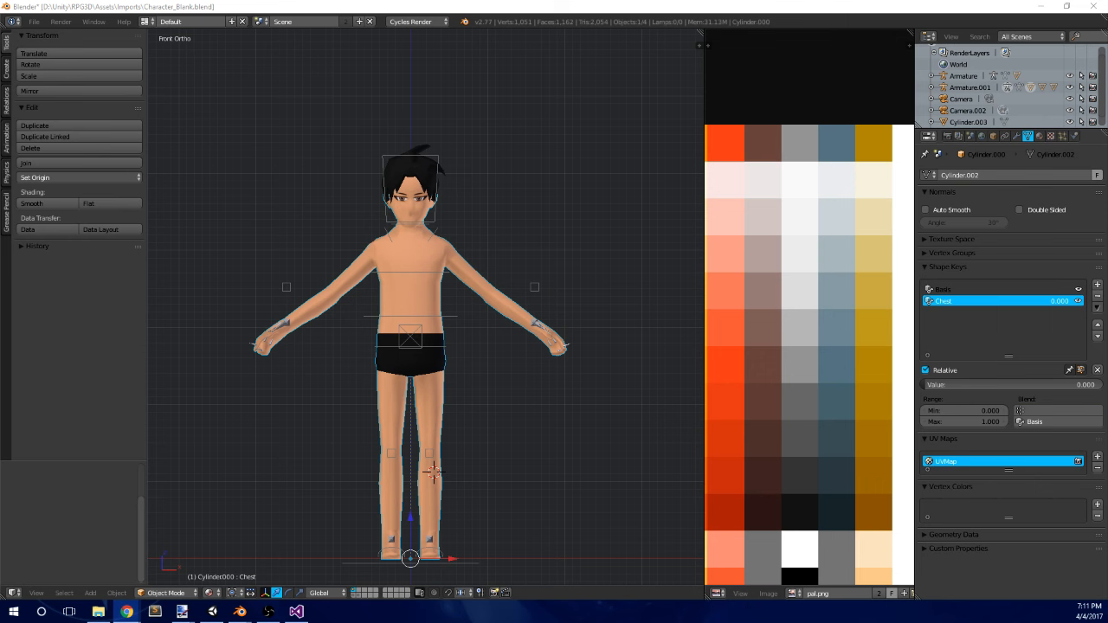
- Switch to Blender and put the body mesh into Edit Mode with the Chest shape key active and no vertices selected
middle_drag(536, 185, 465, 208)
scroll(396, 241, down, 4)
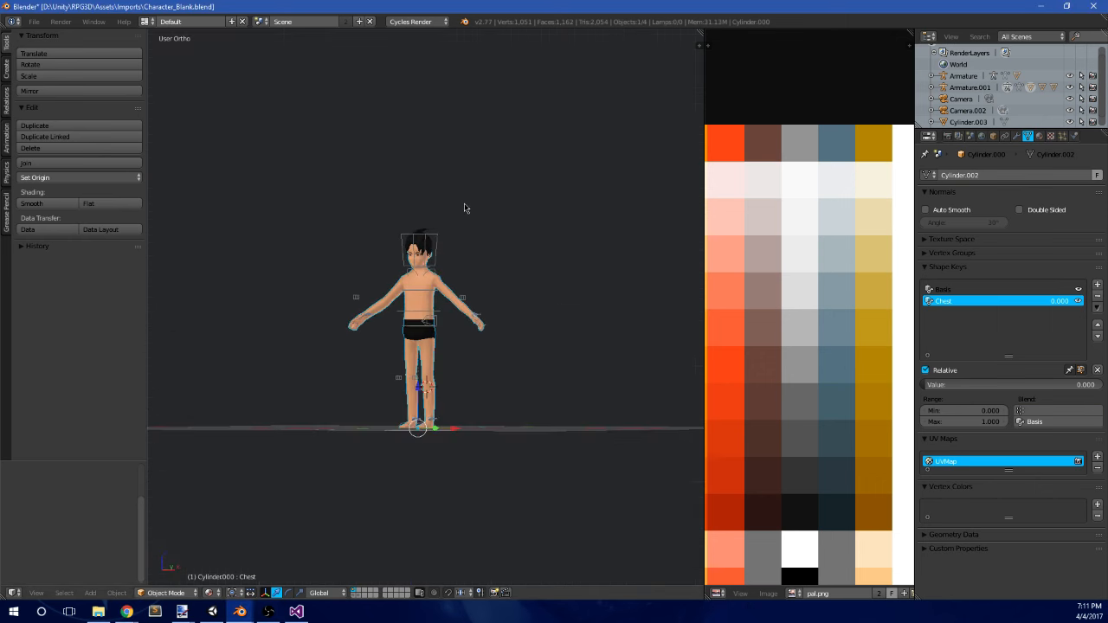
key(KP_1)
scroll(601, 243, up, 5)
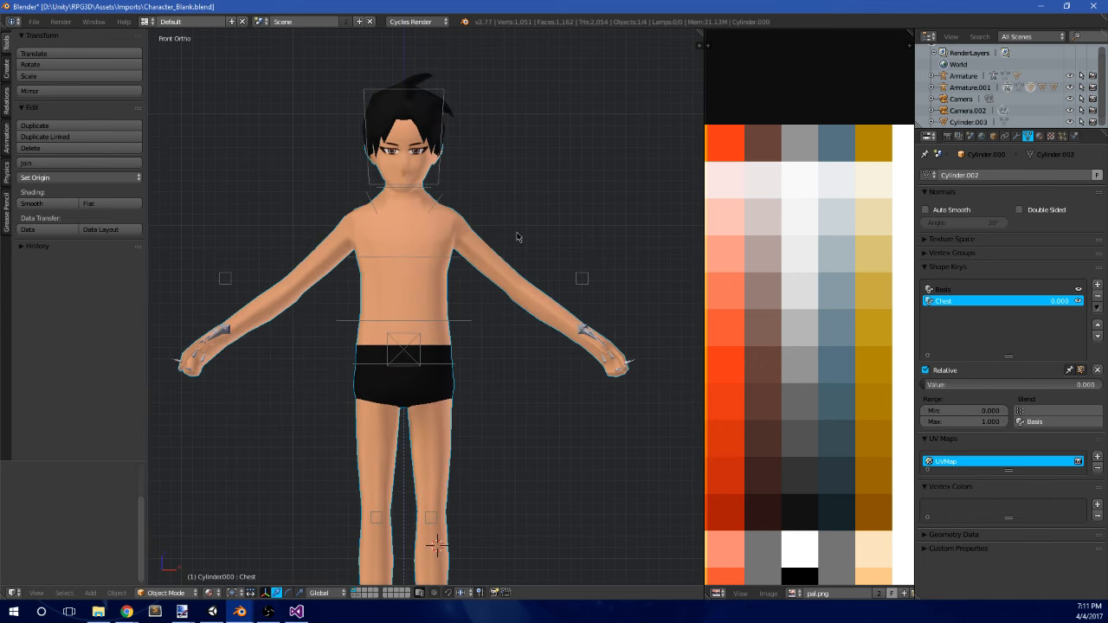
key(Tab)
scroll(451, 242, up, 3)
key(a)
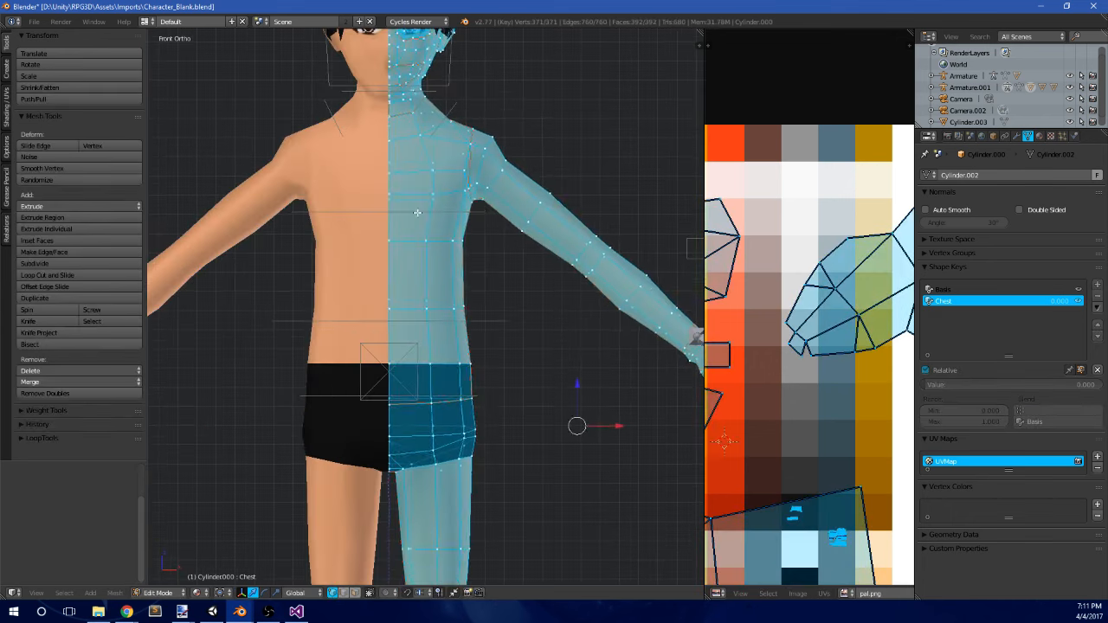
shift+middle_drag(417, 212, 411, 257)
key(a)
key(b)
key(Escape)
middle_drag(476, 308, 397, 311)
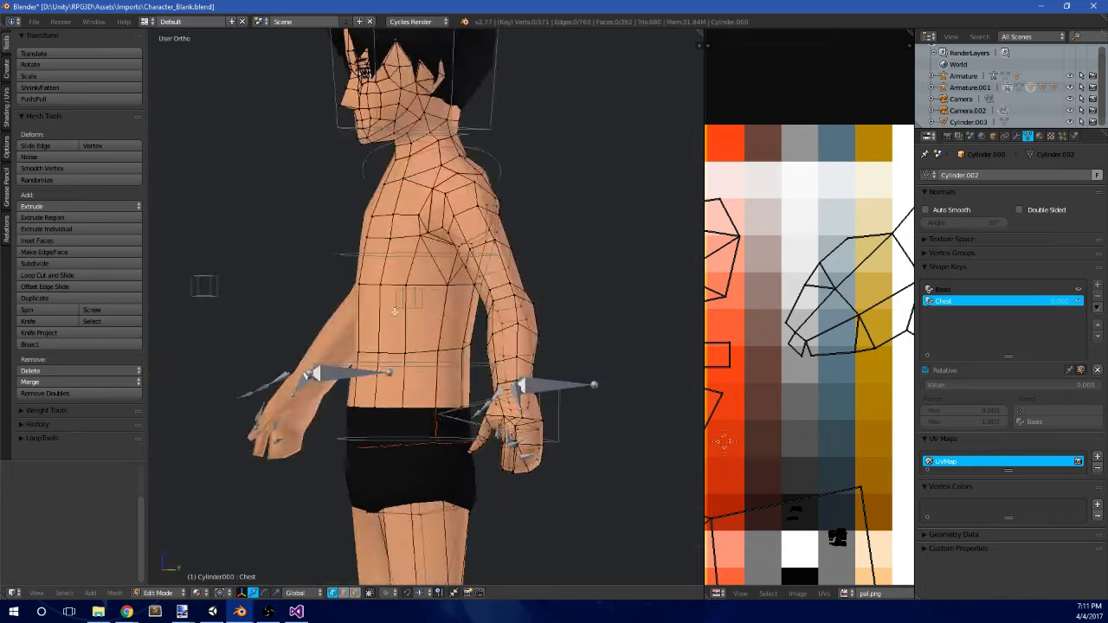
- Try to move the front chest vertices along the Y axis
middle_drag(408, 240, 433, 208)
key(g)
key(y)
click(412, 247)
scroll(412, 247, up, 5)
key(ctrl+z)
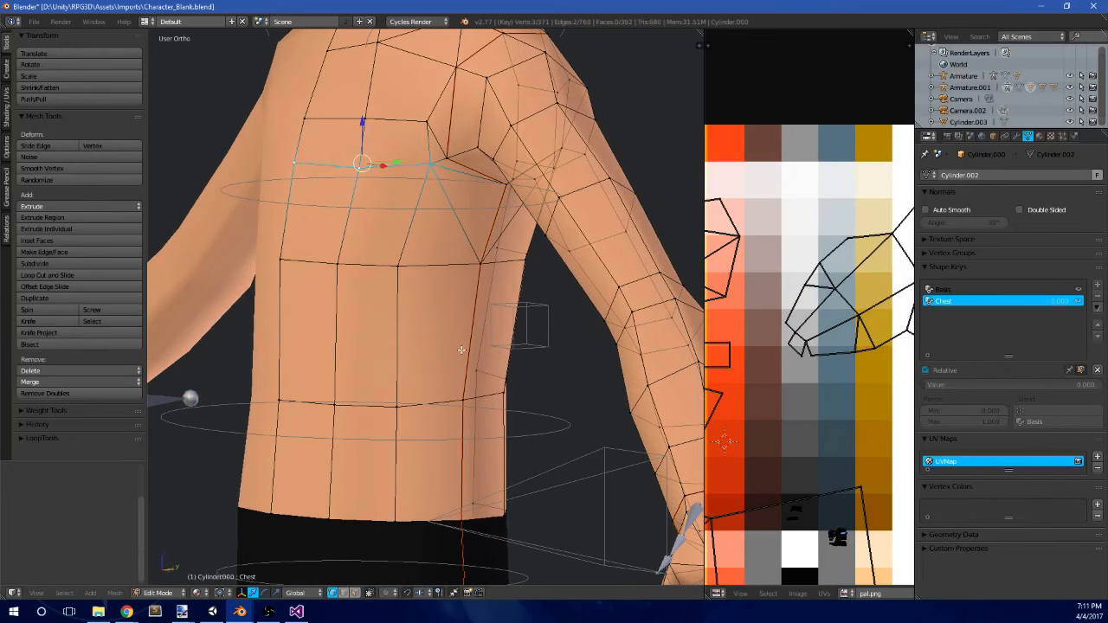
- In front view, select the arm's vertices down from the shoulder and hide them, including the leftover upper-arm vertices
scroll(461, 350, down, 7)
middle_drag(461, 350, 504, 323)
key(KP_1)
key(b)
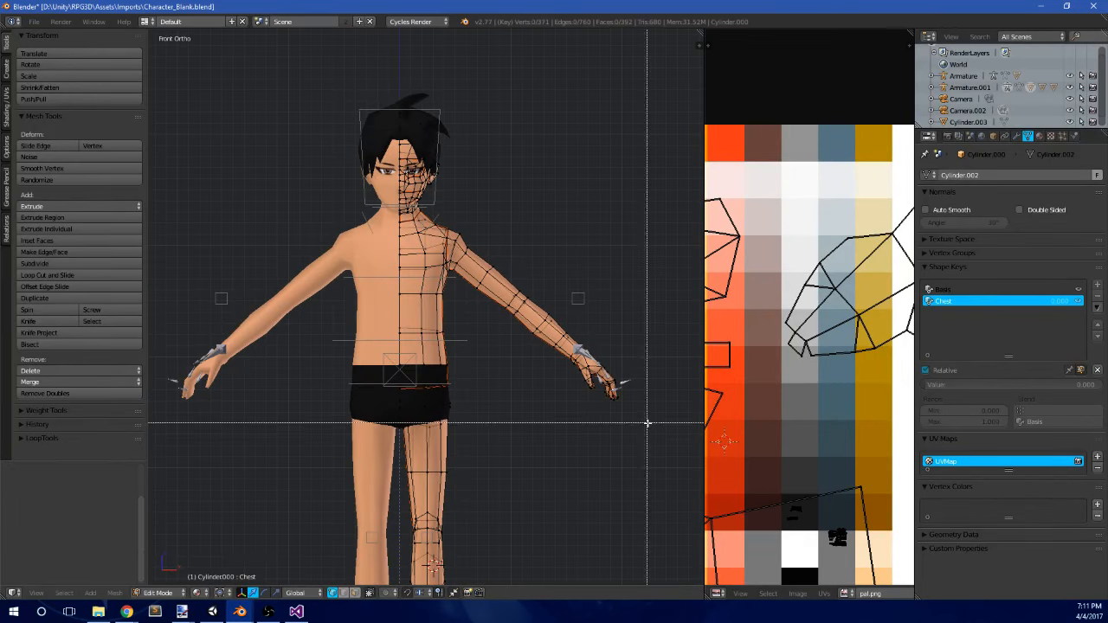
drag(661, 427, 470, 262)
scroll(472, 259, up, 3)
shift+middle_drag(510, 221, 500, 281)
key(h)
scroll(490, 271, up, 2)
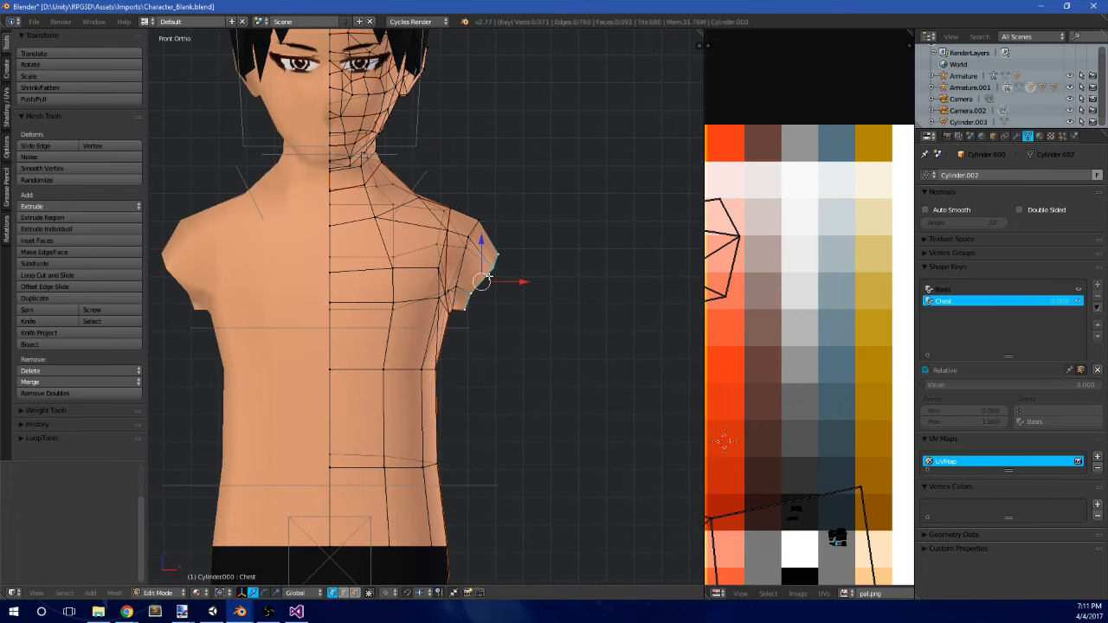
scroll(488, 277, up, 2)
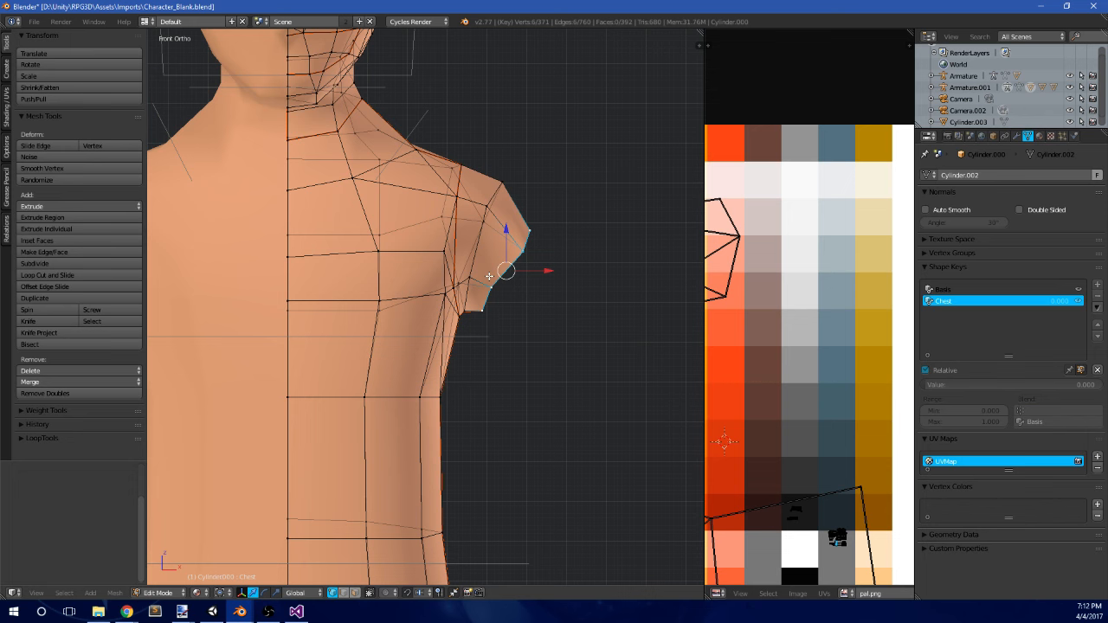
key(h)
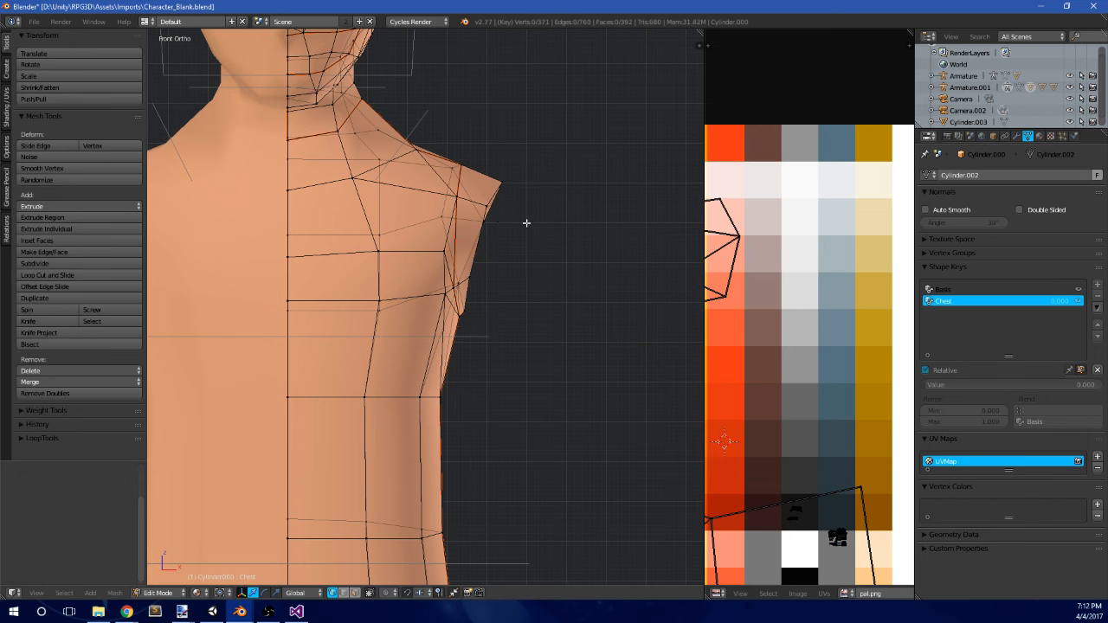
- Check the shoulder's open edge and select the upper chest and shoulder vertices in front view
middle_drag(527, 223, 501, 235)
middle_drag(498, 187, 519, 208)
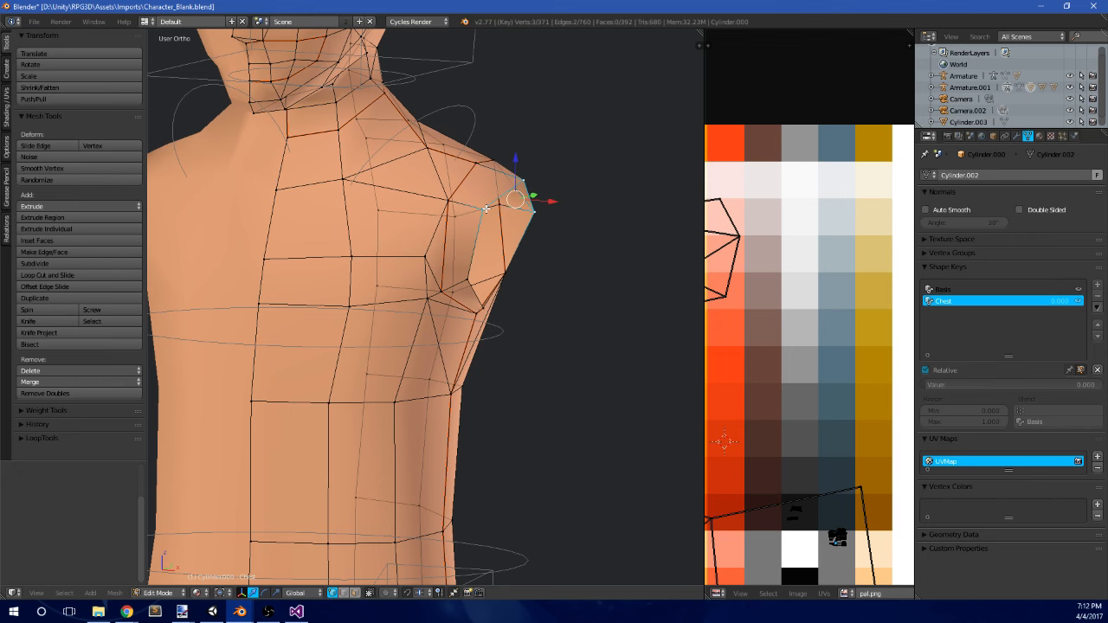
middle_drag(512, 204, 498, 216)
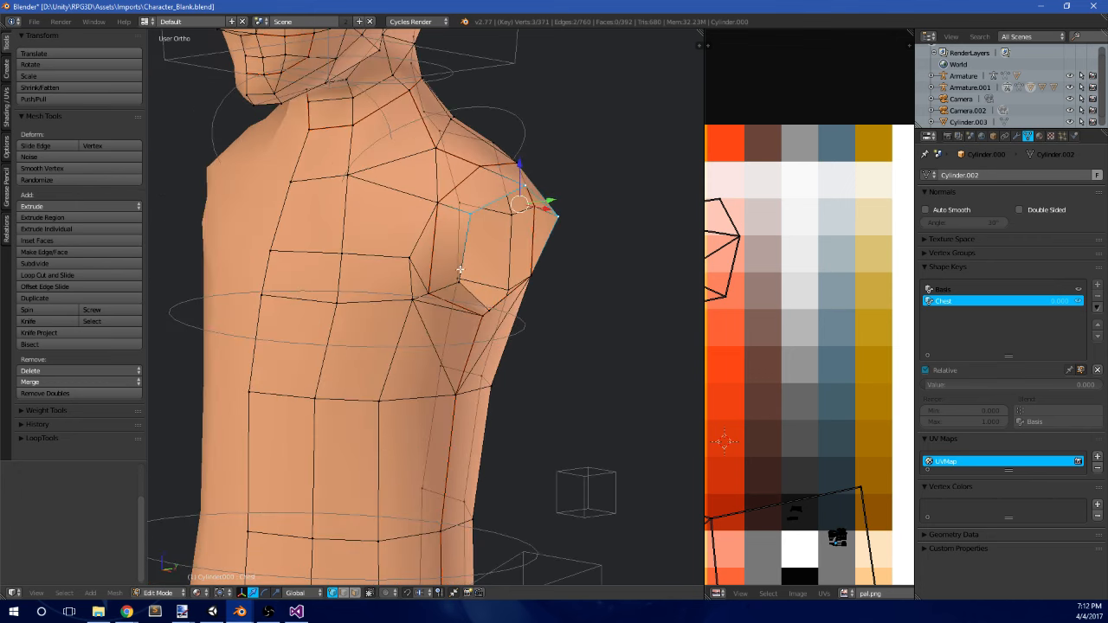
middle_drag(460, 270, 424, 292)
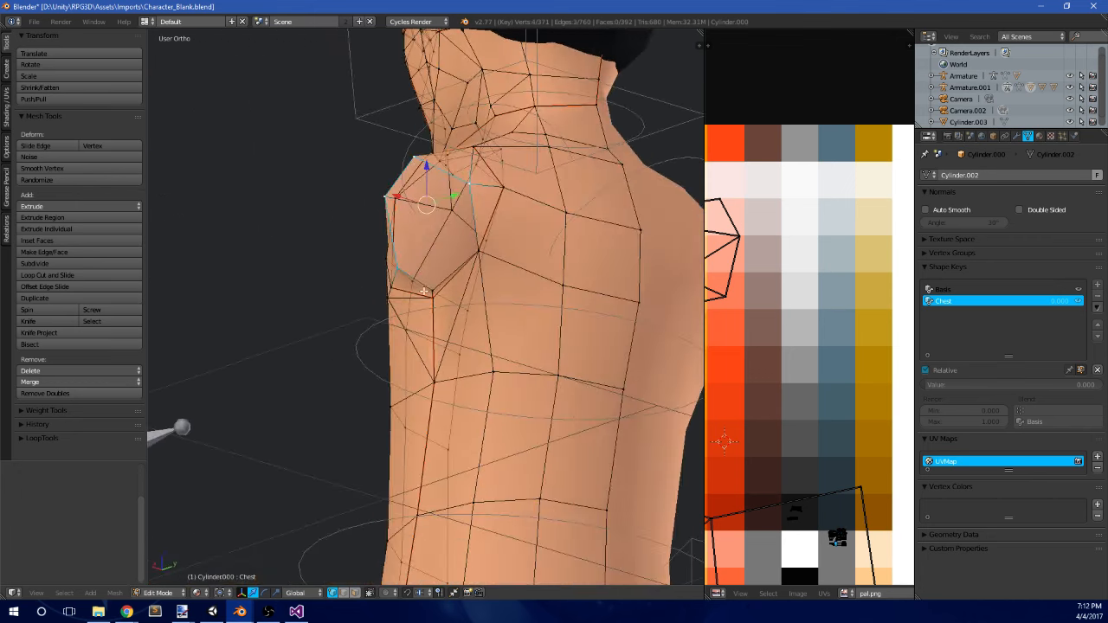
middle_drag(481, 256, 556, 260)
scroll(511, 270, down, 4)
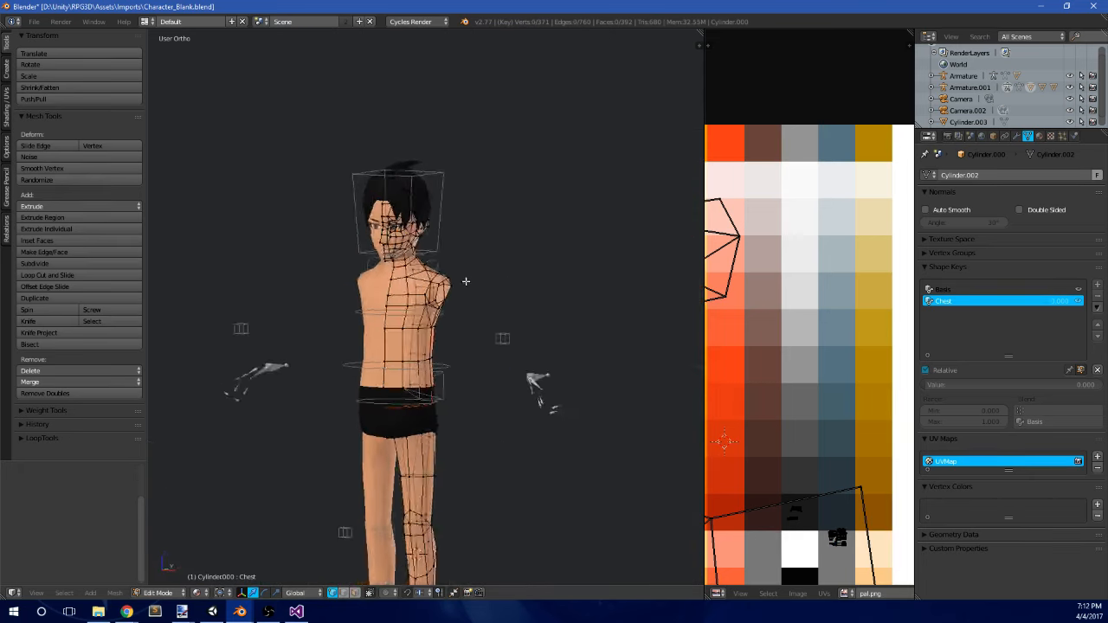
middle_drag(465, 280, 500, 294)
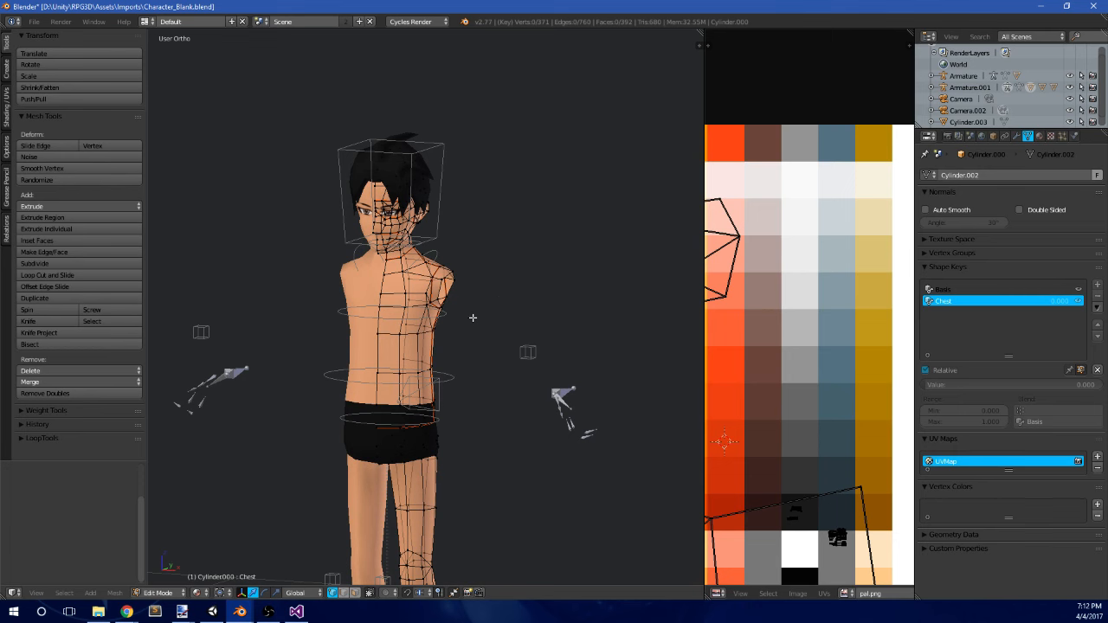
key(KP_1)
scroll(472, 318, up, 6)
key(a)
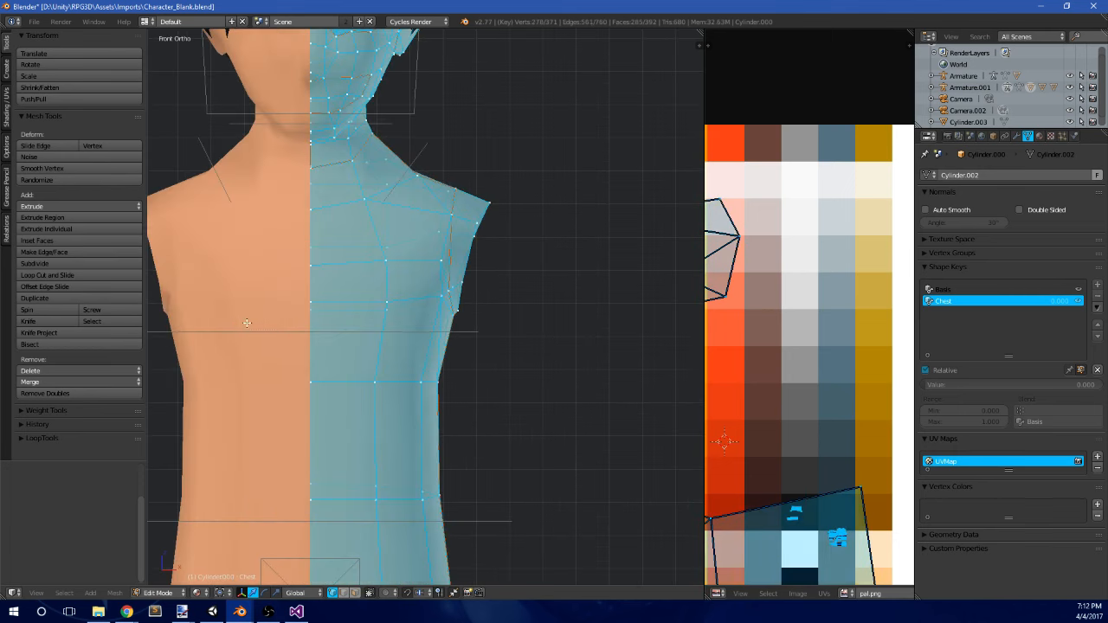
key(a)
key(b)
drag(473, 255, 510, 185)
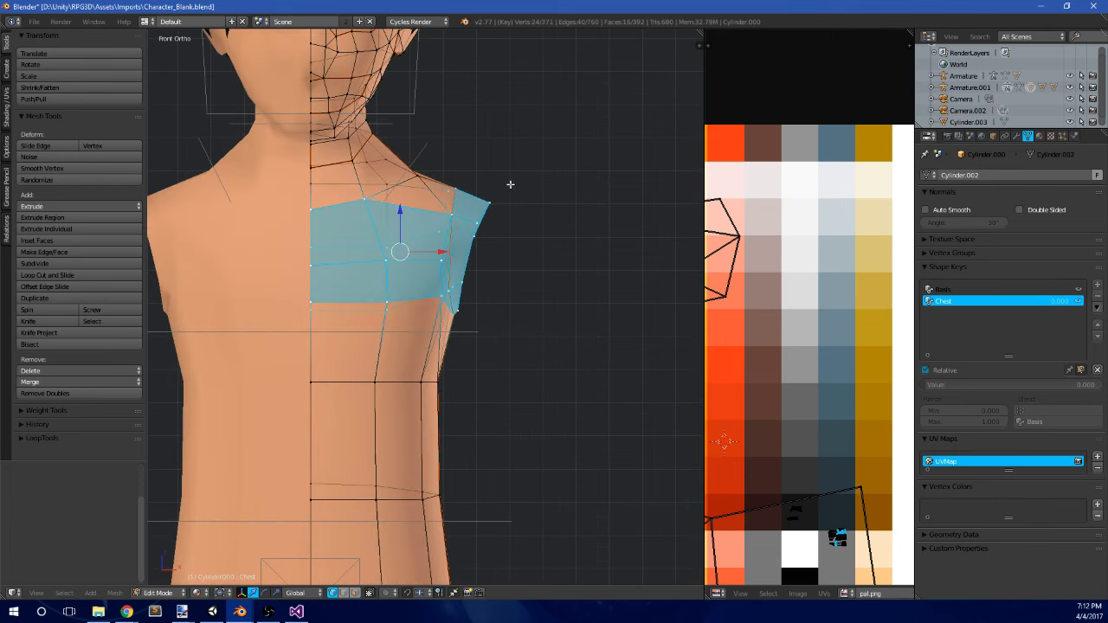
scroll(468, 250, down, 1)
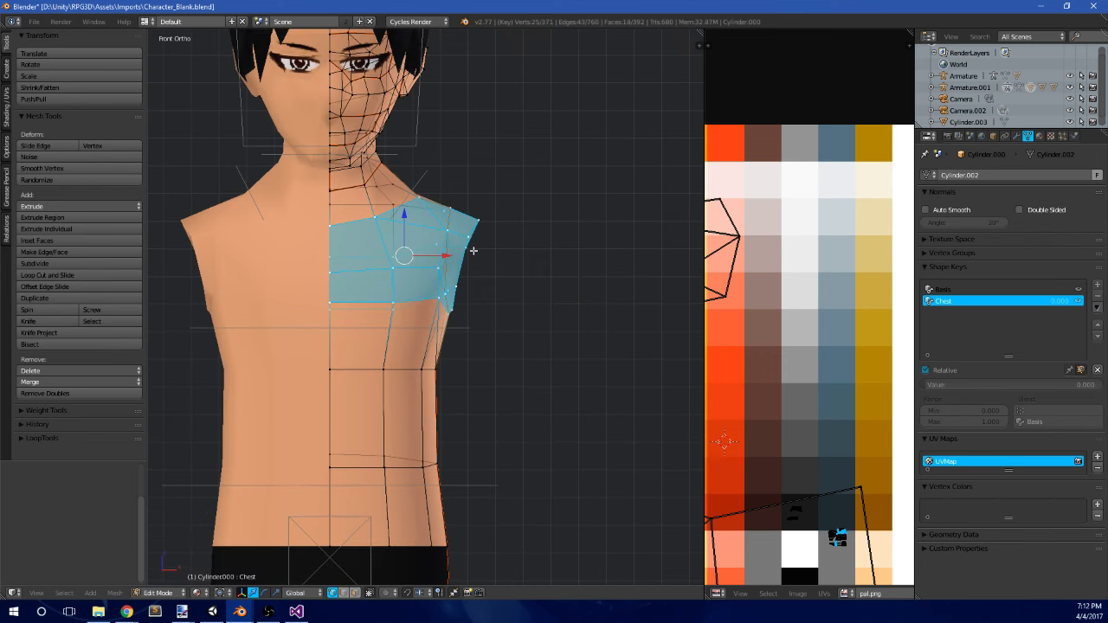
- Reveal the hidden arm and move it together with the upper chest outward and about 0.013 down
key(alt+h)
scroll(498, 273, down, 4)
key(g)
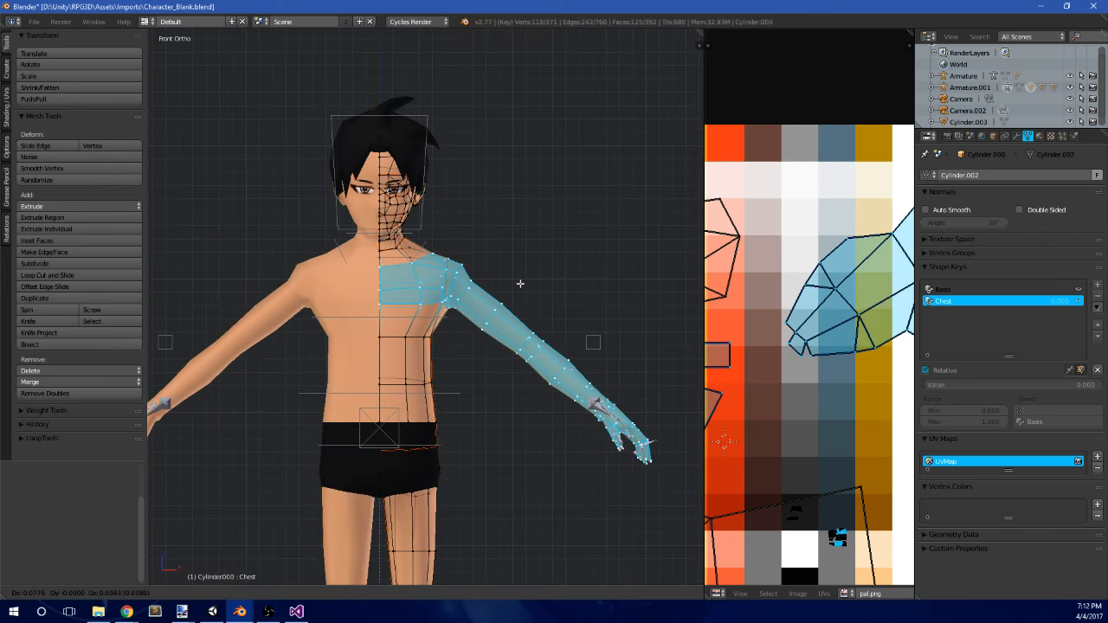
click(524, 284)
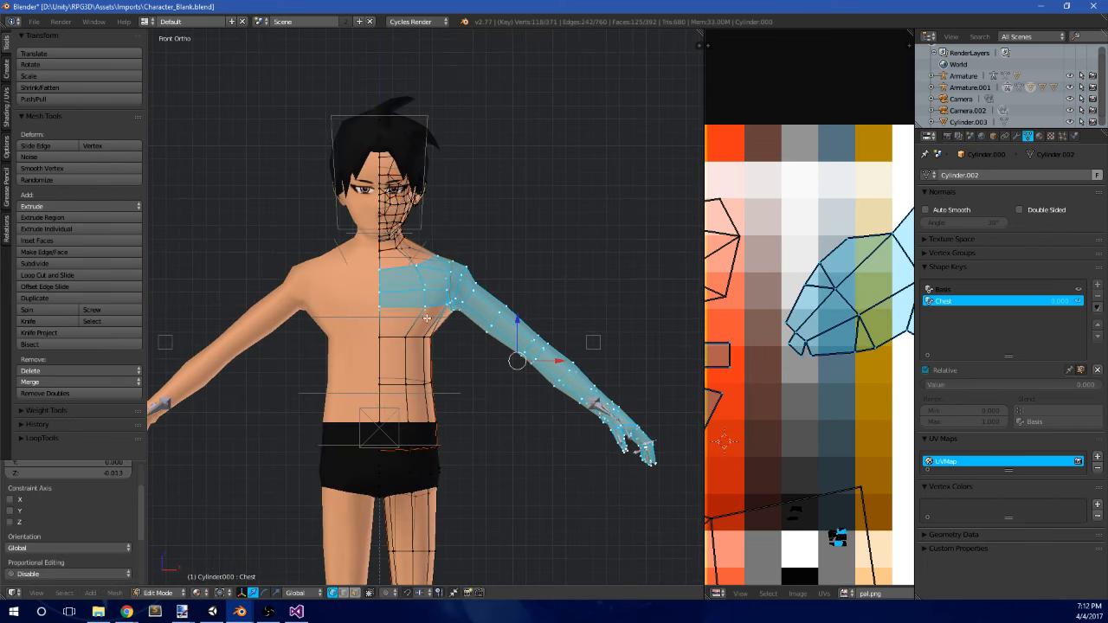
- Move the side vertices of the mid-torso loop below the chest outward and about 0.03 down
scroll(424, 319, up, 2)
key(a)
key(b)
key(g)
click(487, 342)
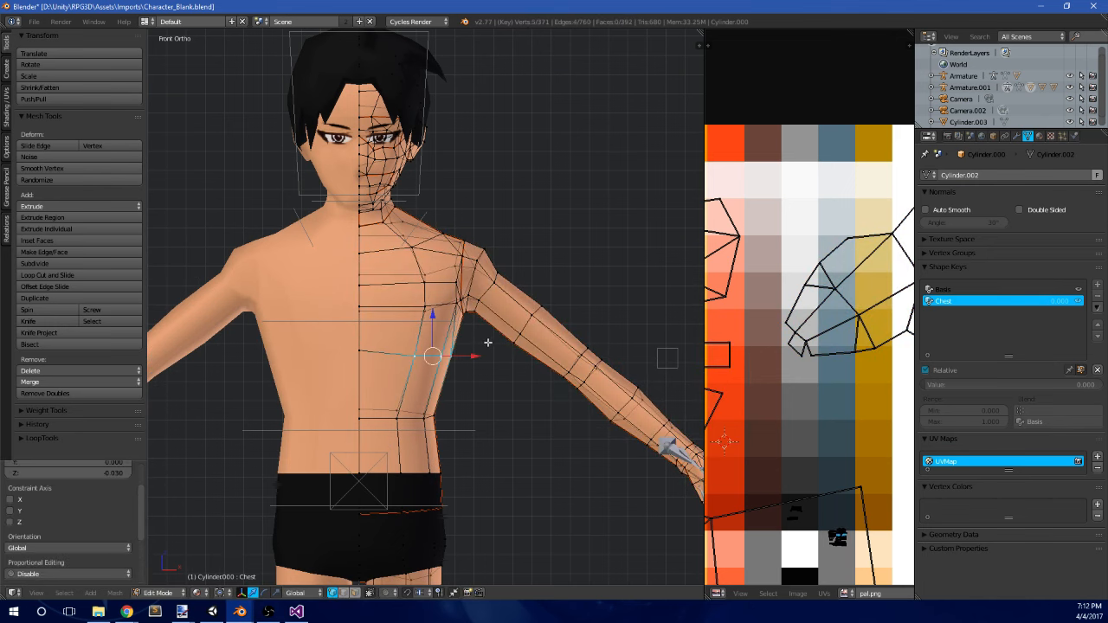
- Select the waist loop's vertices above the shorts and shift them slightly outward along the X axis
scroll(485, 343, down, 4)
key(a)
scroll(433, 366, up, 5)
key(b)
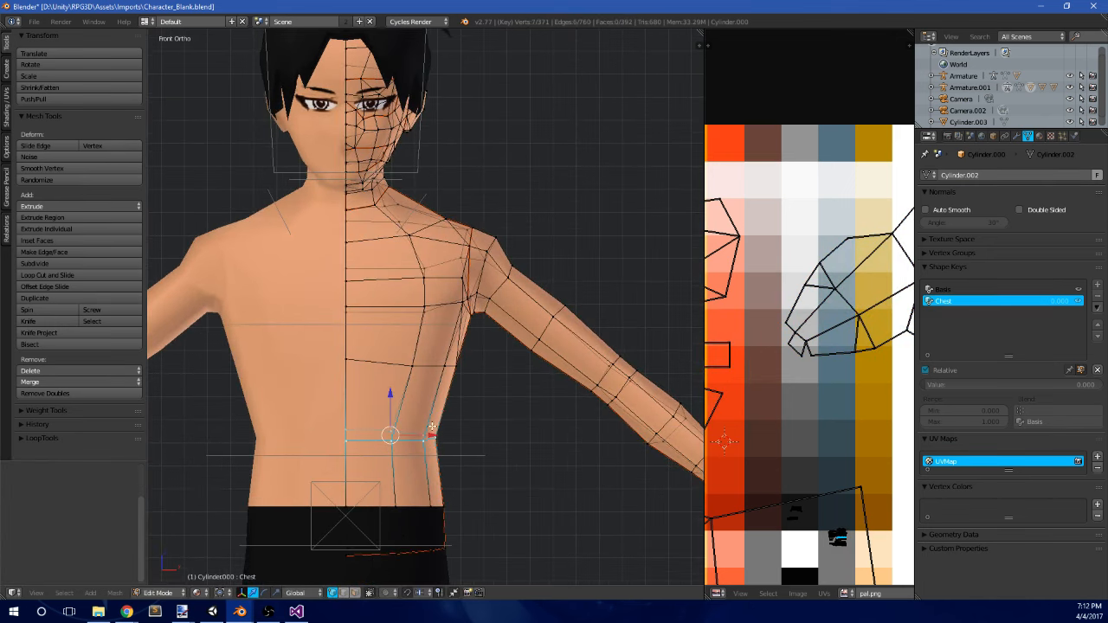
key(g)
key(x)
click(443, 433)
scroll(449, 421, down, 3)
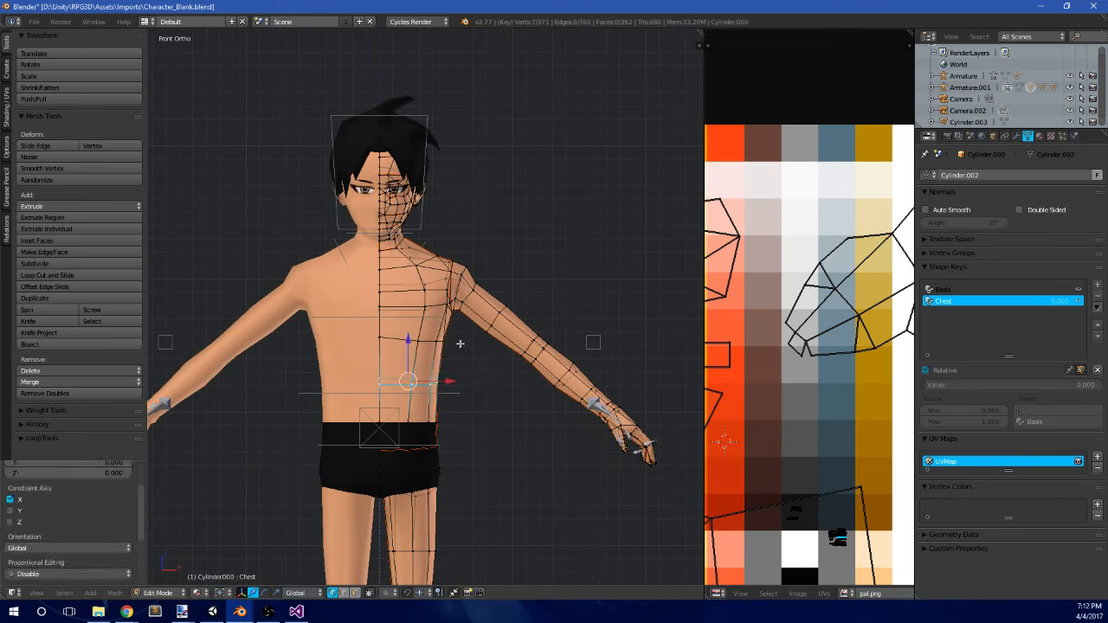
- Compare the body's torso shape in Object Mode and Edit Mode with nothing selected
key(a)
mouse_move(460, 344)
middle_down()
mouse_move(452, 366)
mouse_move(519, 367)
mouse_move(472, 341)
mouse_move(450, 343)
middle_up()
key(Tab)
scroll(453, 366, down, 4)
key(Tab)
scroll(519, 367, up, 5)
key(Tab)
key(Tab)
key(Tab)
- In right side view, move the front chest vertices forward to push the chest out
key(KP_3)
key(Tab)
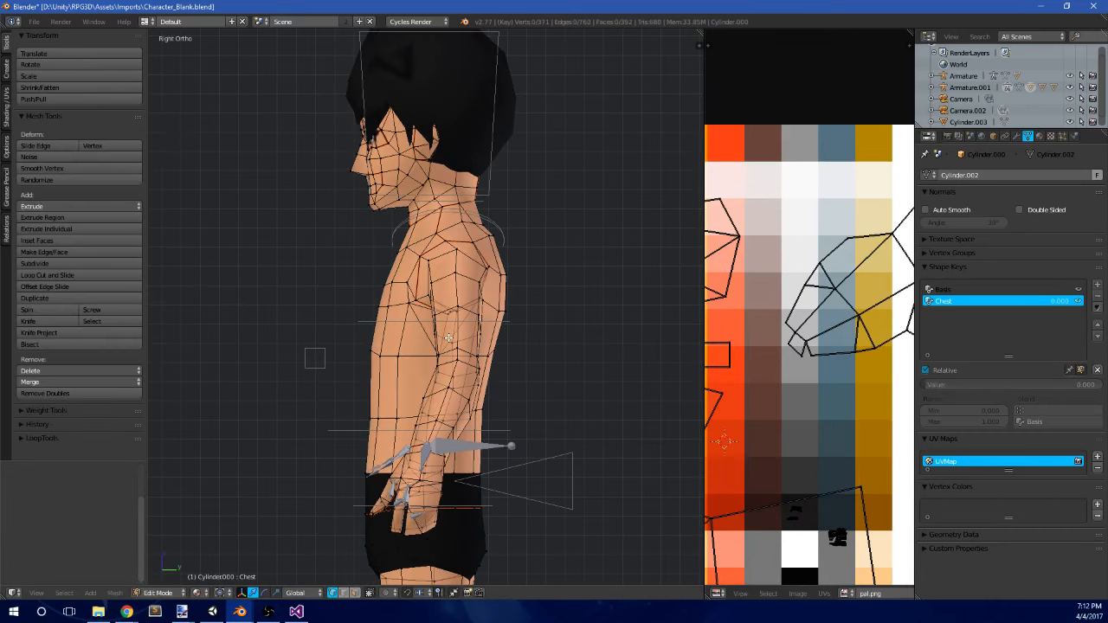
scroll(449, 343, up, 3)
key(a)
key(a)
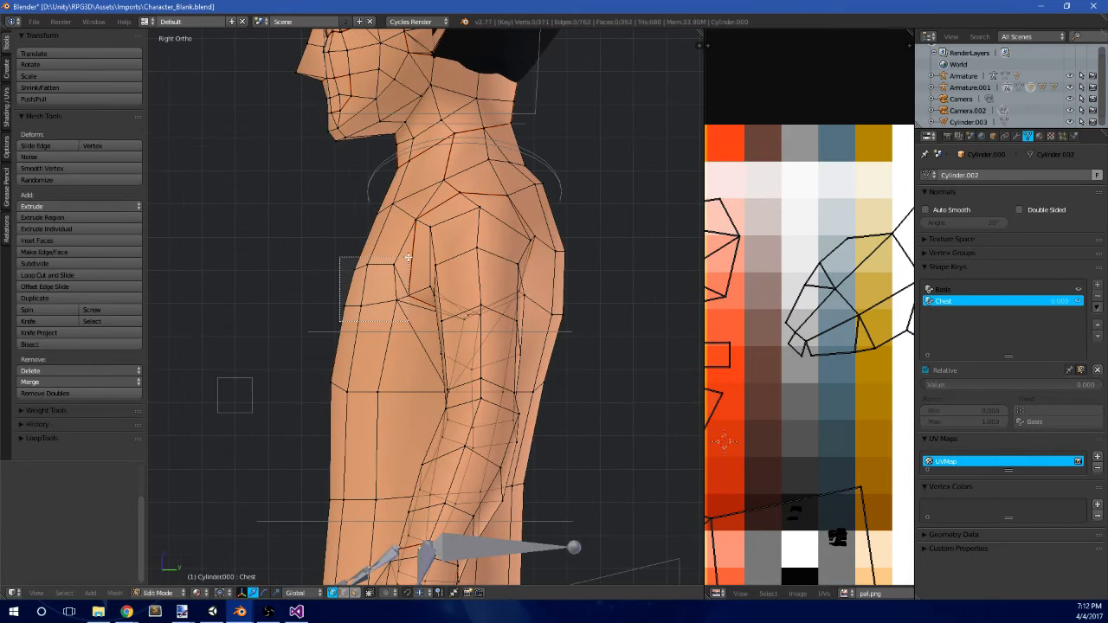
drag(408, 257, 407, 258)
key(g)
click(391, 254)
- Select the front vertices at the collarbone below the neck and move them slightly forward
key(a)
key(b)
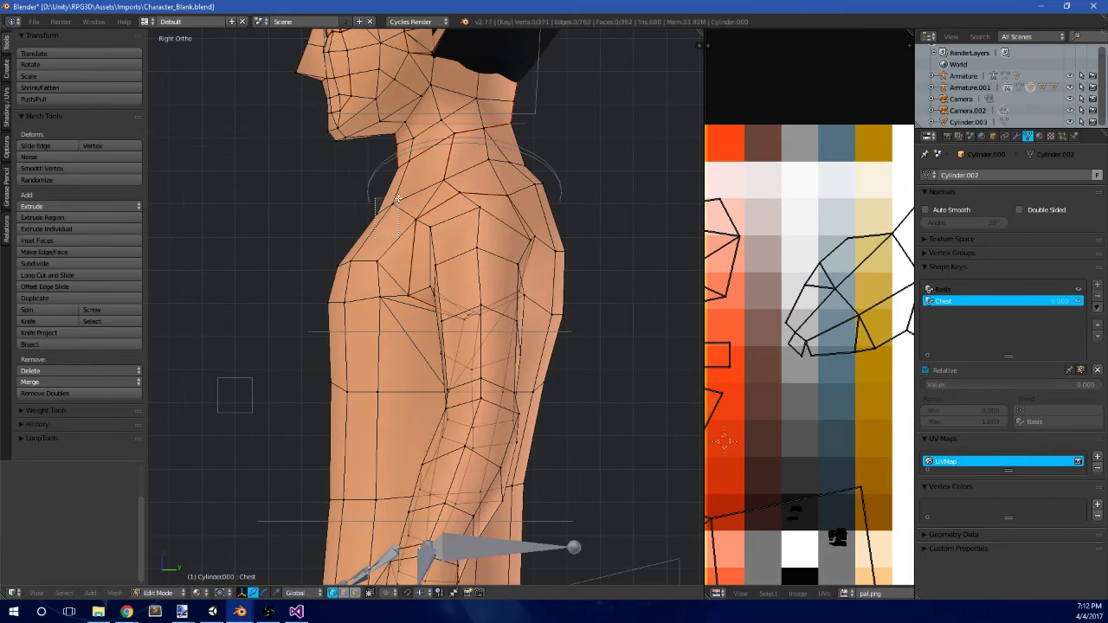
drag(398, 199, 407, 200)
key(g)
click(397, 201)
- Select the upper back vertices below the neck and move them slightly backward
key(a)
key(b)
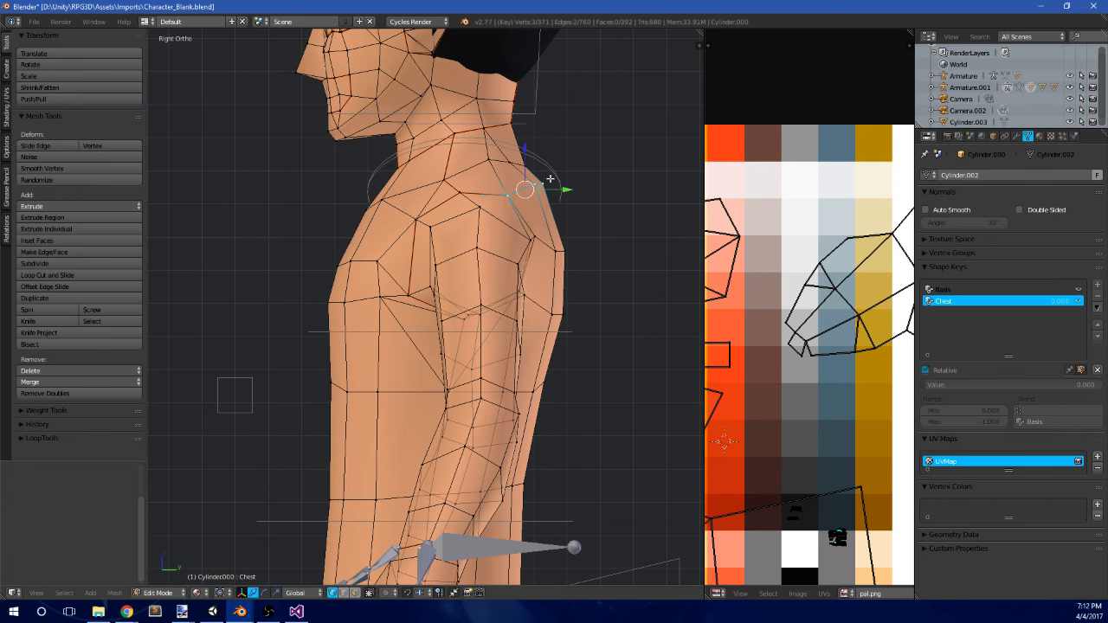
key(g)
click(577, 184)
key(g)
click(573, 187)
- Select the shoulder-blade vertices on the upper back and move them down and backward to fill out the back
key(a)
key(b)
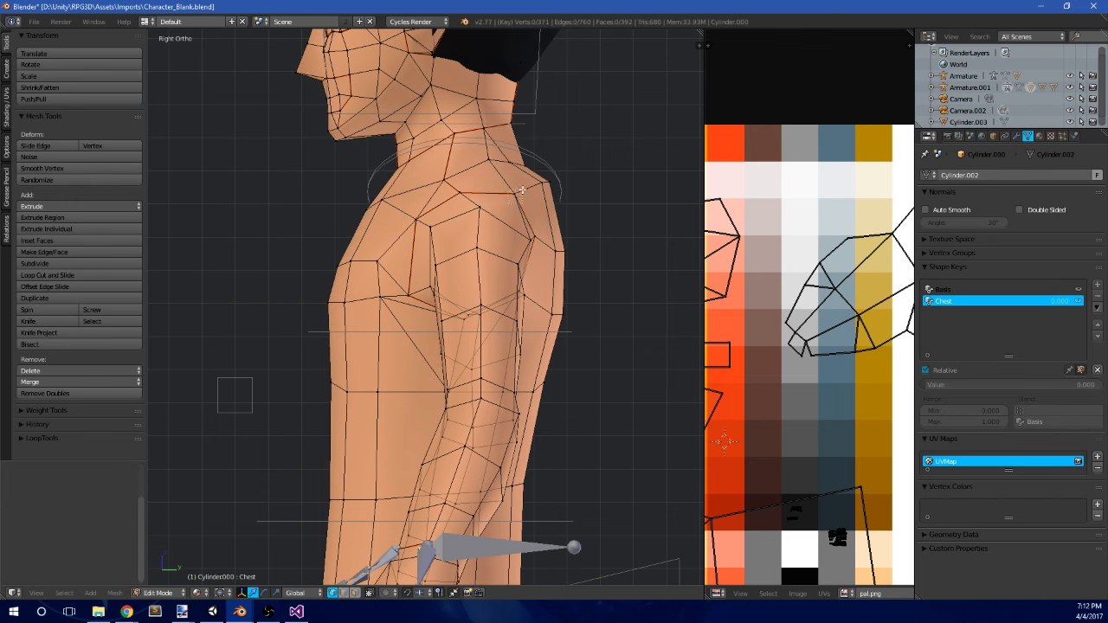
key(g)
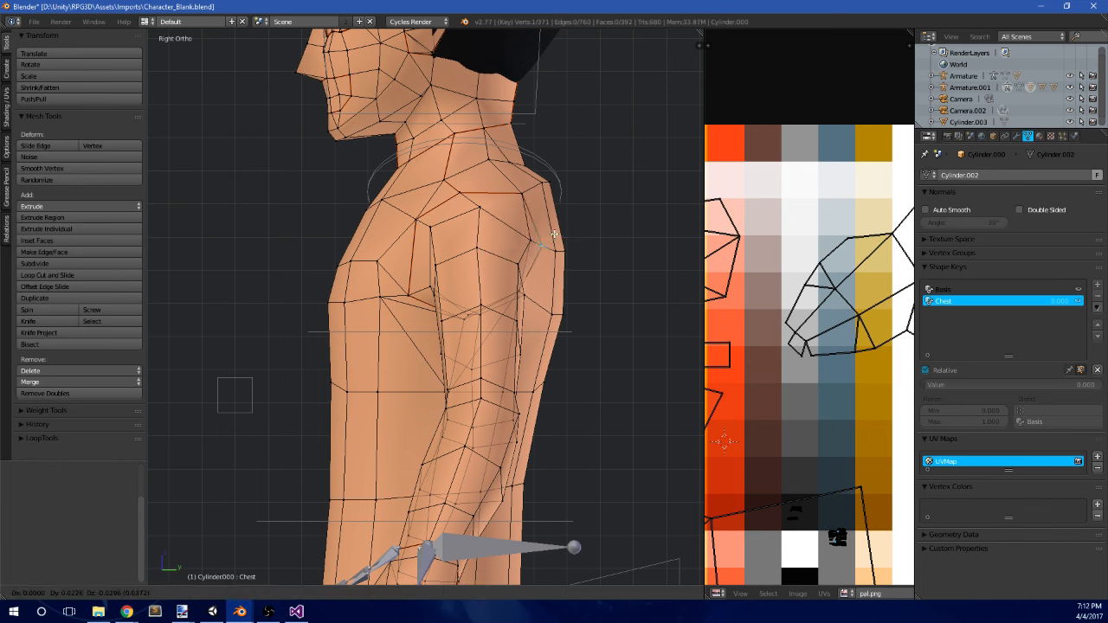
click(574, 286)
- Move the mid-back vertices backward, and shift the lower-back vertices slightly backward to smooth the curve of the back
key(a)
key(b)
drag(549, 336, 582, 297)
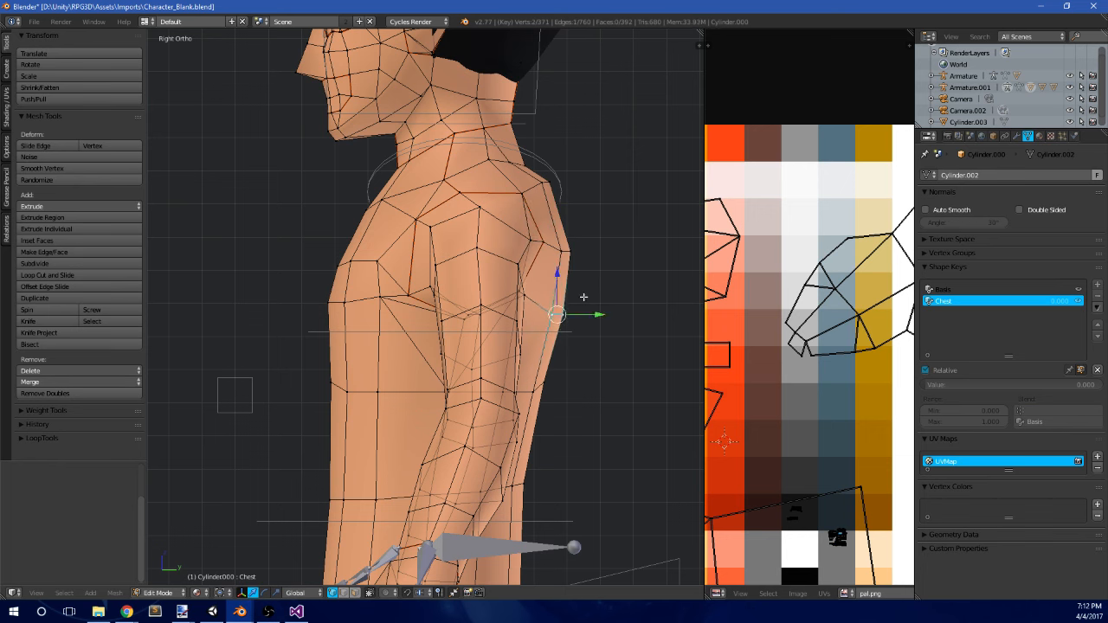
key(g)
click(592, 297)
key(a)
key(b)
drag(528, 401, 560, 365)
key(g)
click(563, 367)
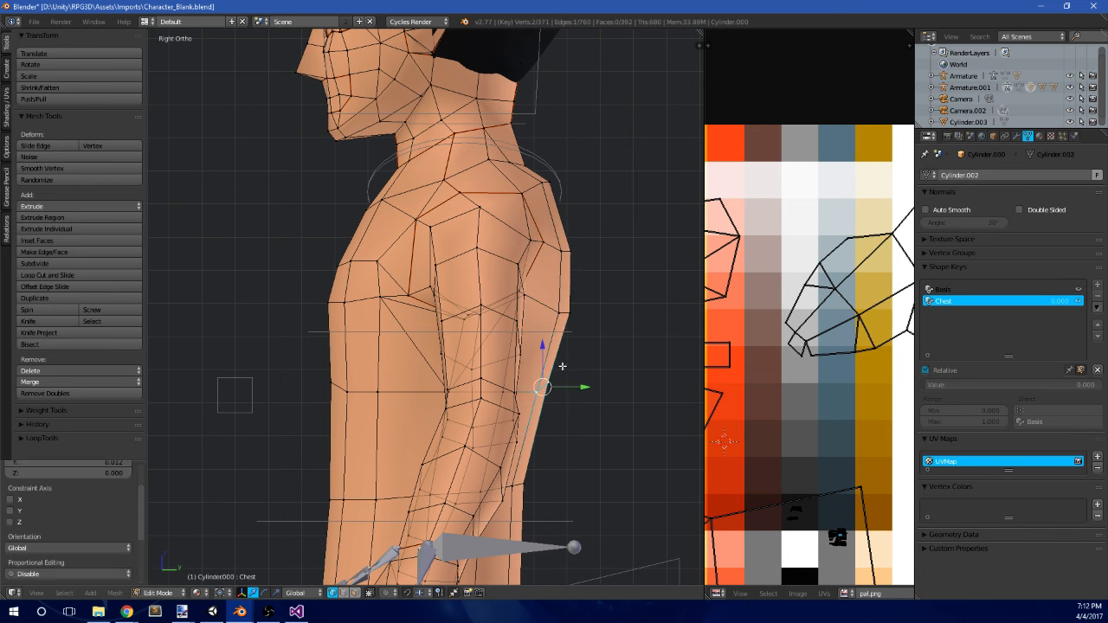
- Select the frontmost chest vertices at pectoral height and move them slightly forward
key(a)
key(b)
drag(300, 425, 409, 367)
key(a)
key(b)
drag(302, 340, 365, 251)
key(g)
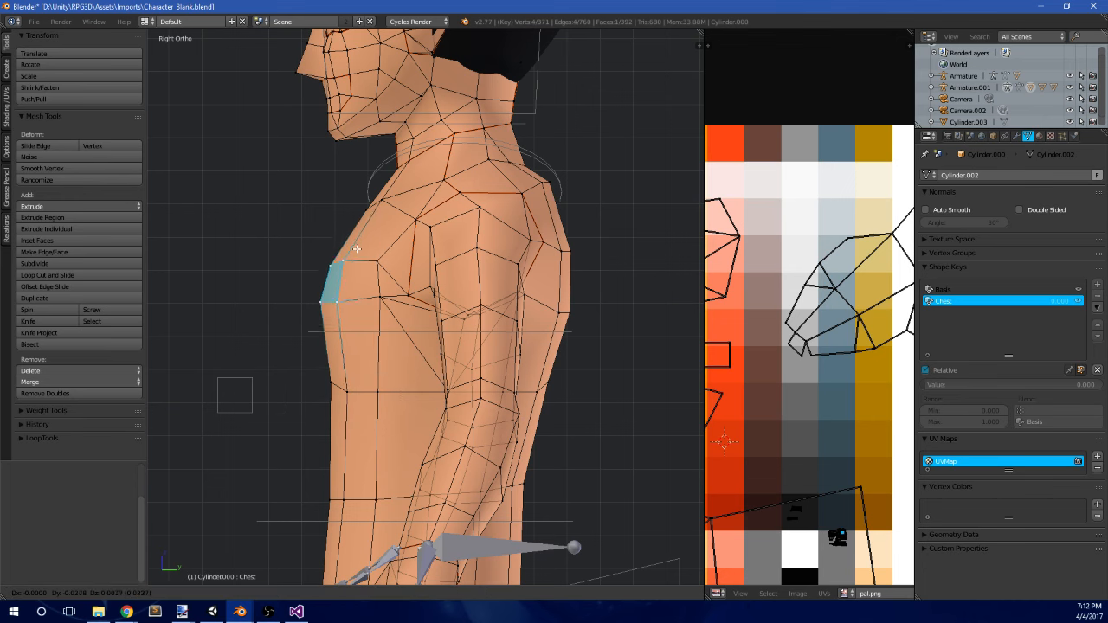
click(353, 246)
- Compare the torso shape in Object Mode and Edit Mode from an angled side view
scroll(357, 251, down, 5)
mouse_move(381, 305)
middle_down()
mouse_move(499, 325)
mouse_move(364, 318)
middle_up()
key(Tab)
key(Tab)
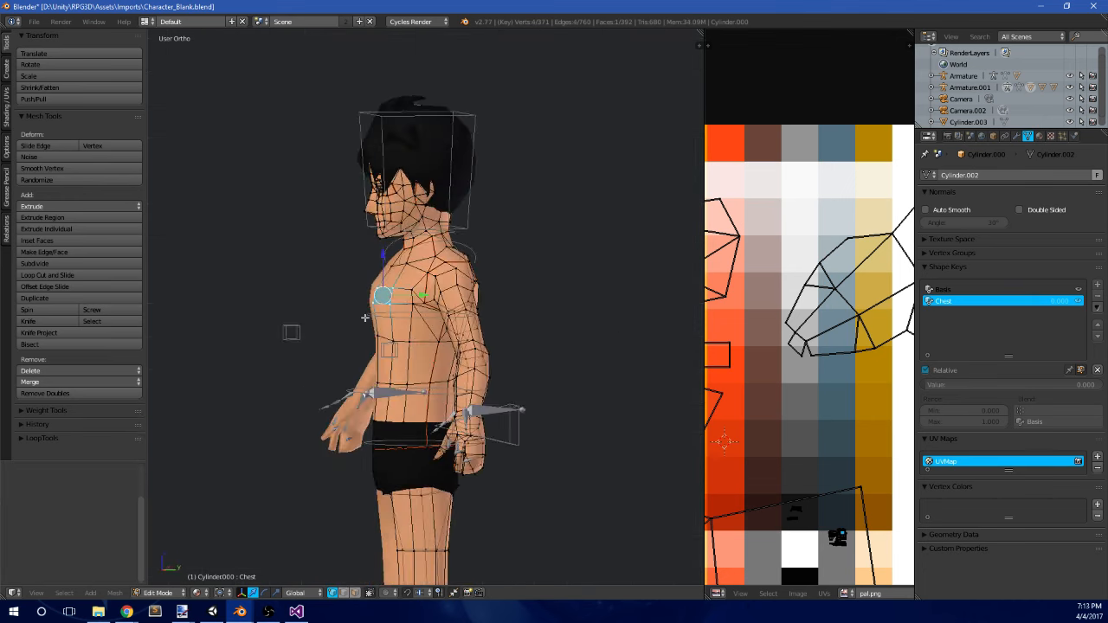
- In front view, select the edge loop around the lower abdomen and scale it down to about 0.825
key(KP_3)
scroll(364, 318, up, 5)
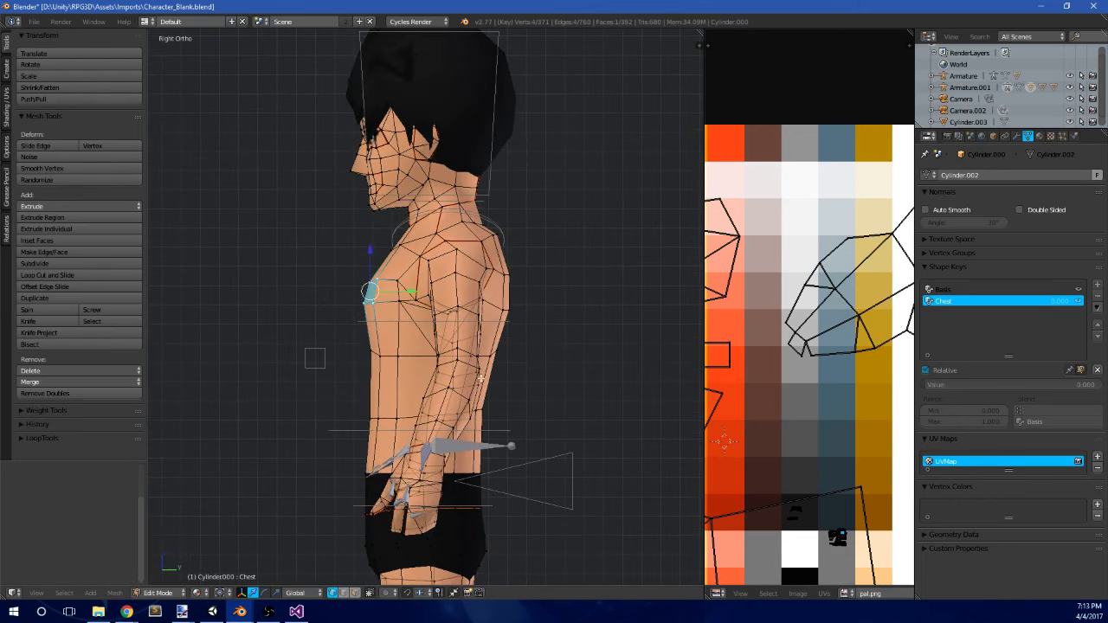
key(KP_1)
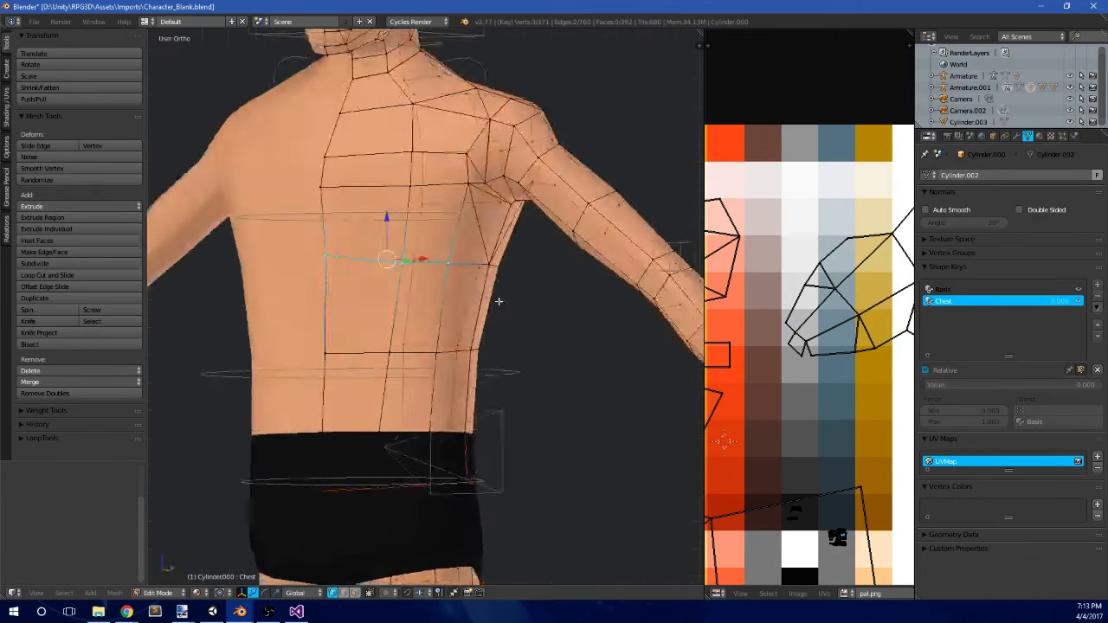
scroll(576, 302, up, 1)
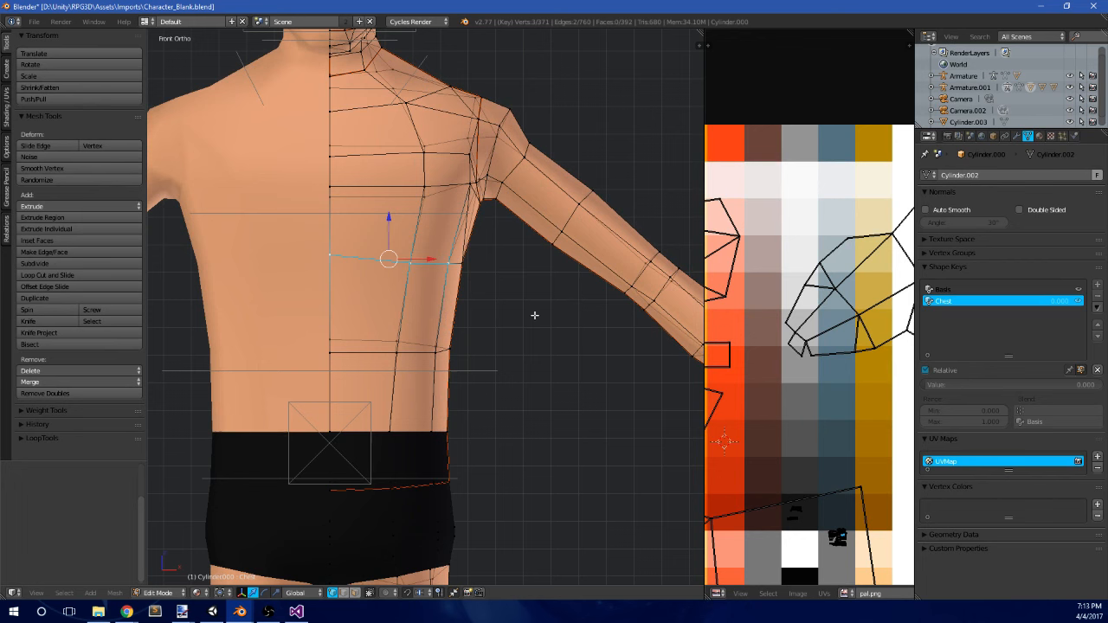
alt+right_click(485, 348)
key(s)
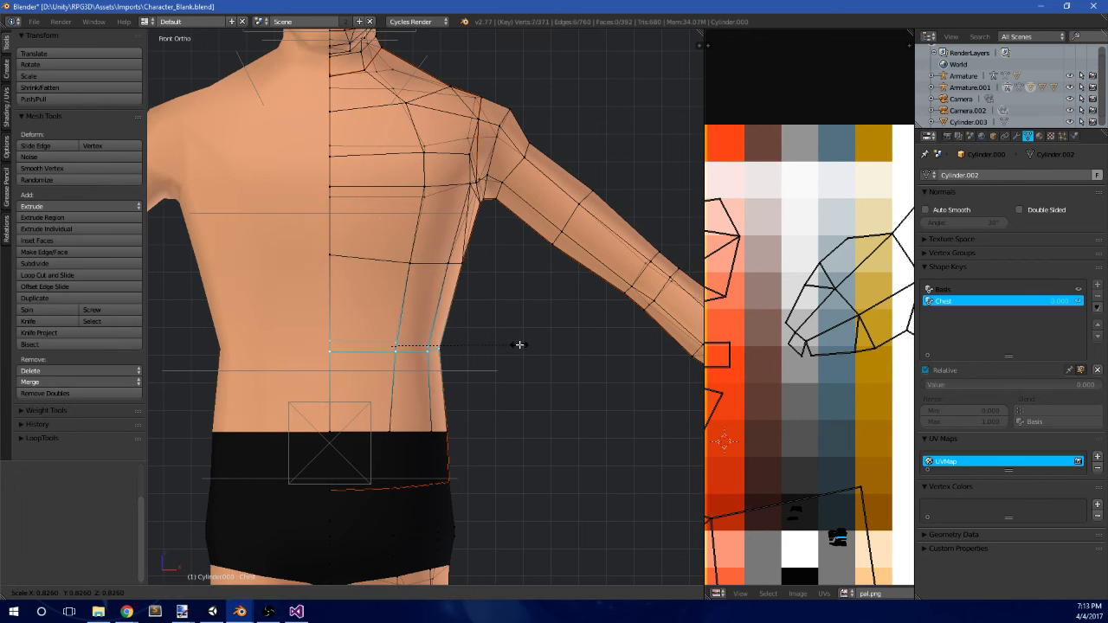
click(519, 344)
- Select the edge loop at the top of the shorts and scale it down to about 0.82
alt+right_click(358, 443)
key(s)
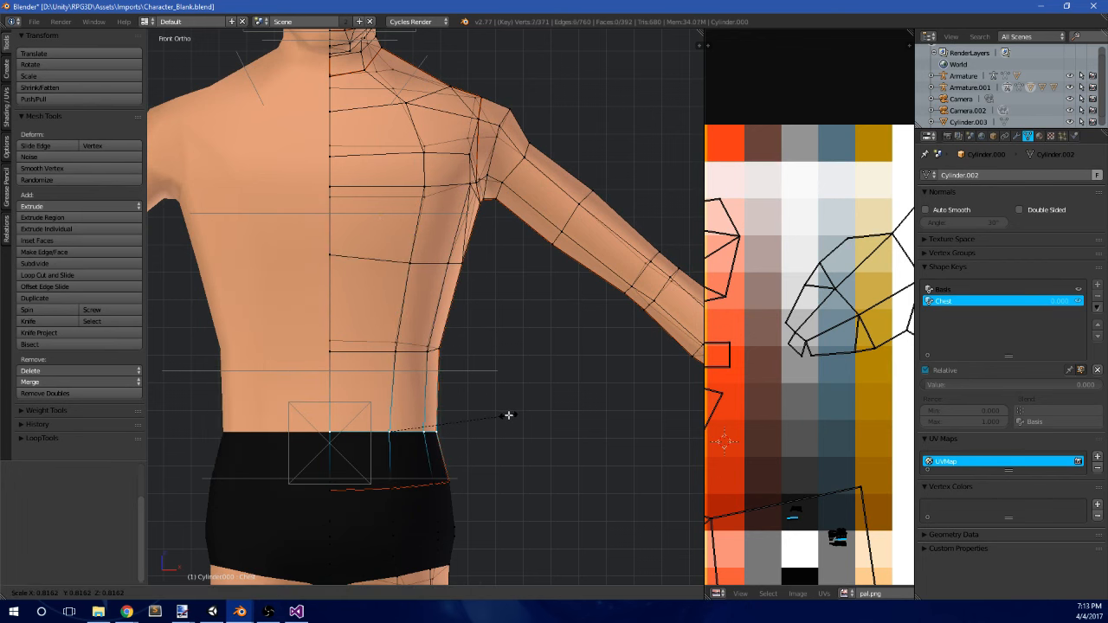
click(513, 414)
- Compare the narrowed waist and broader chest in Object Mode and Edit Mode from an angled front view
scroll(499, 421, down, 4)
middle_drag(497, 415, 547, 346)
key(Tab)
key(Tab)
key(Tab)
key(Tab)
key(Tab)
key(Tab)
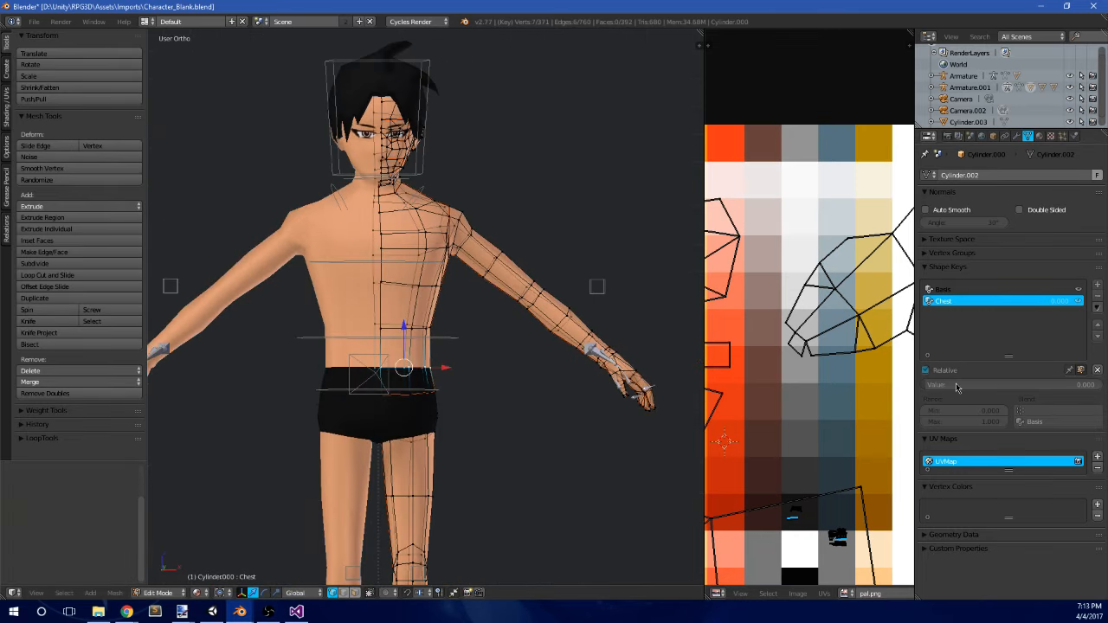
- Compare the Basis and Chest shape keys on the body, ending in Object Mode with Chest active
click(962, 290)
click(960, 300)
click(962, 290)
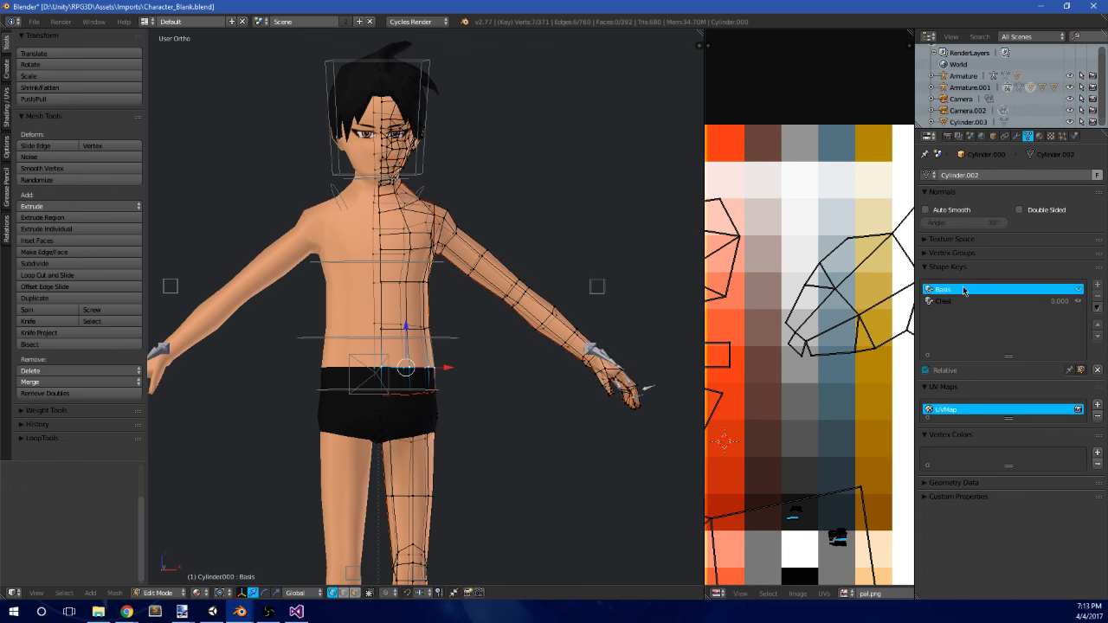
click(961, 301)
key(Tab)
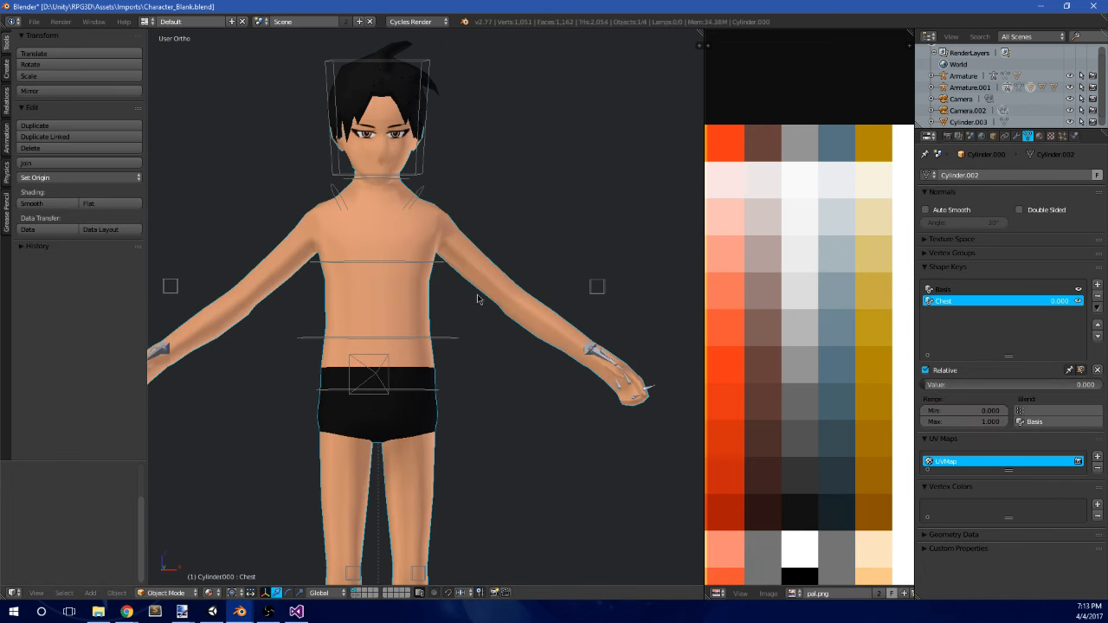
key(Tab)
key(Tab)
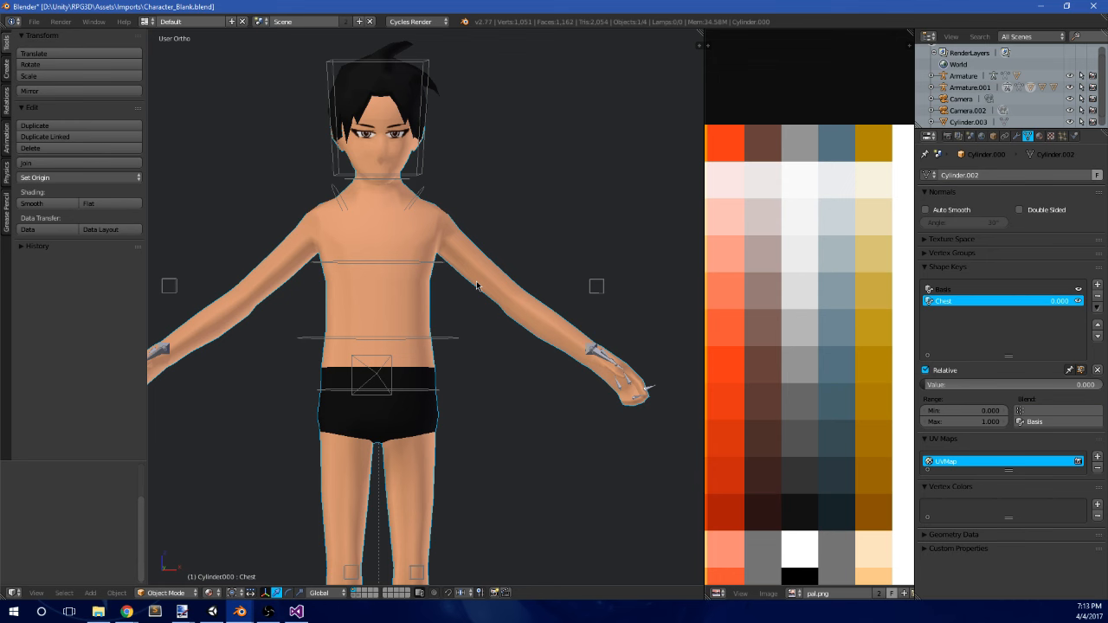
- Set the Chest shape key's value to 1.000 and show the whole character in front view
scroll(556, 257, down, 2)
middle_drag(536, 287, 529, 289)
scroll(529, 289, up, 3)
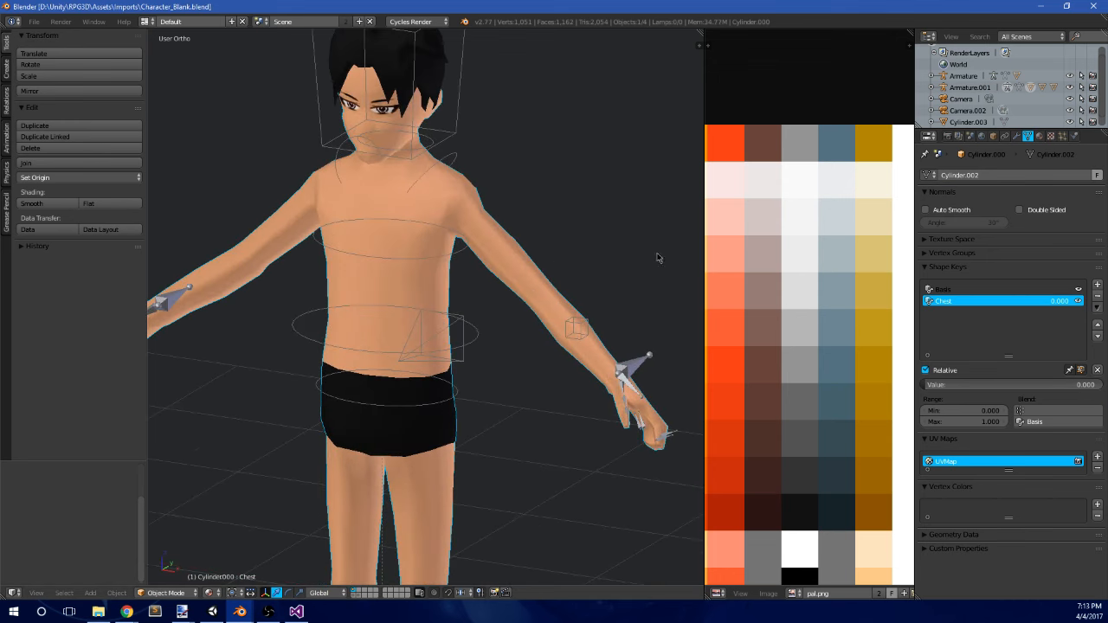
mouse_move(996, 384)
mouse_down()
mouse_move(1099, 385)
mouse_move(992, 384)
mouse_up()
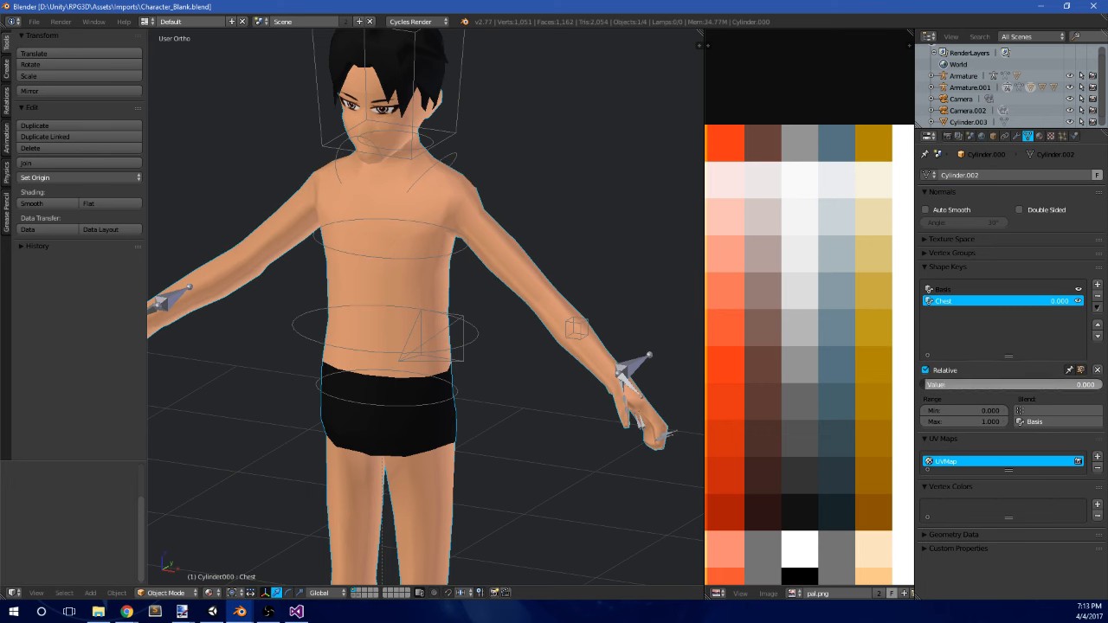
scroll(505, 264, down, 4)
key(KP_1)
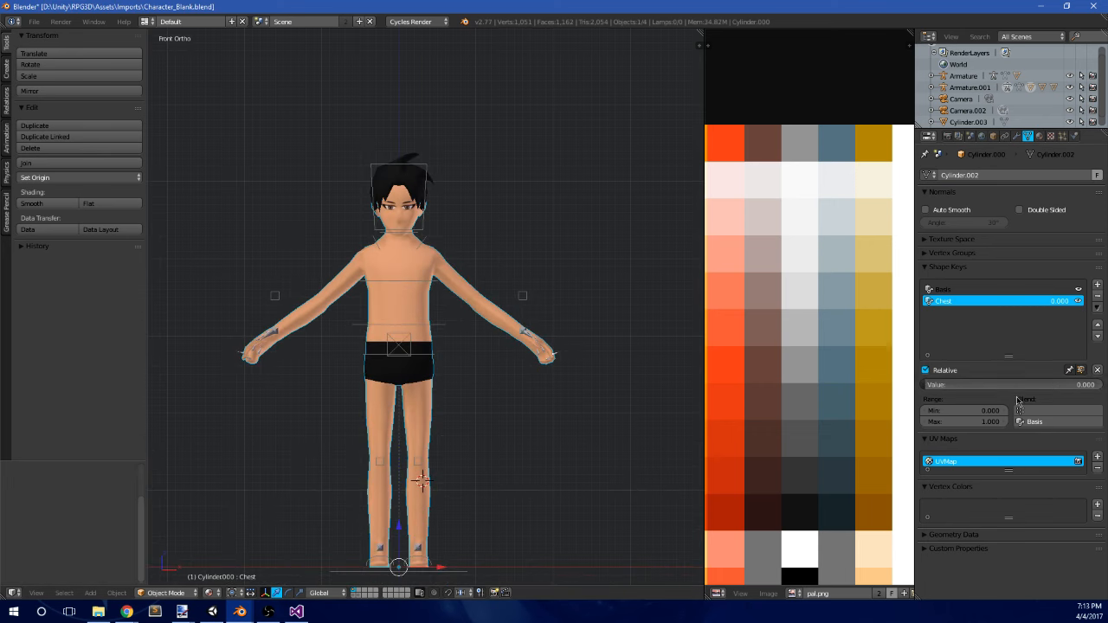
drag(1014, 386, 1099, 385)
- Select the left arm's IK bone, Arm_IK.L, and move it so the elbow bends with the forearm held out sideways
middle_drag(685, 349, 486, 332)
right_click(504, 354)
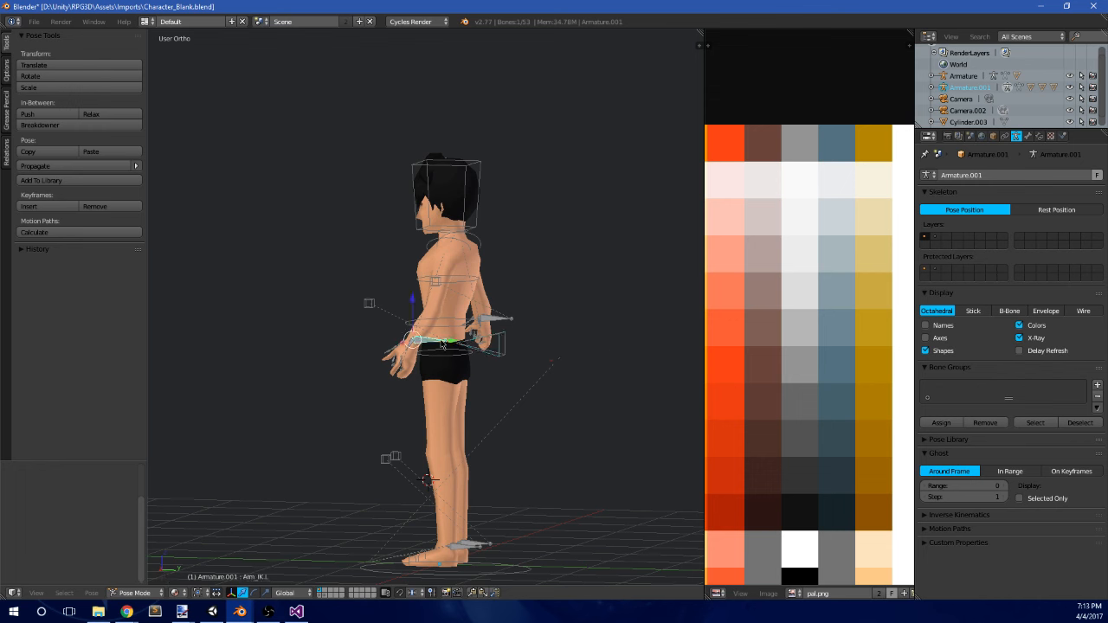
middle_drag(441, 344, 541, 344)
key(g)
click(478, 344)
key(g)
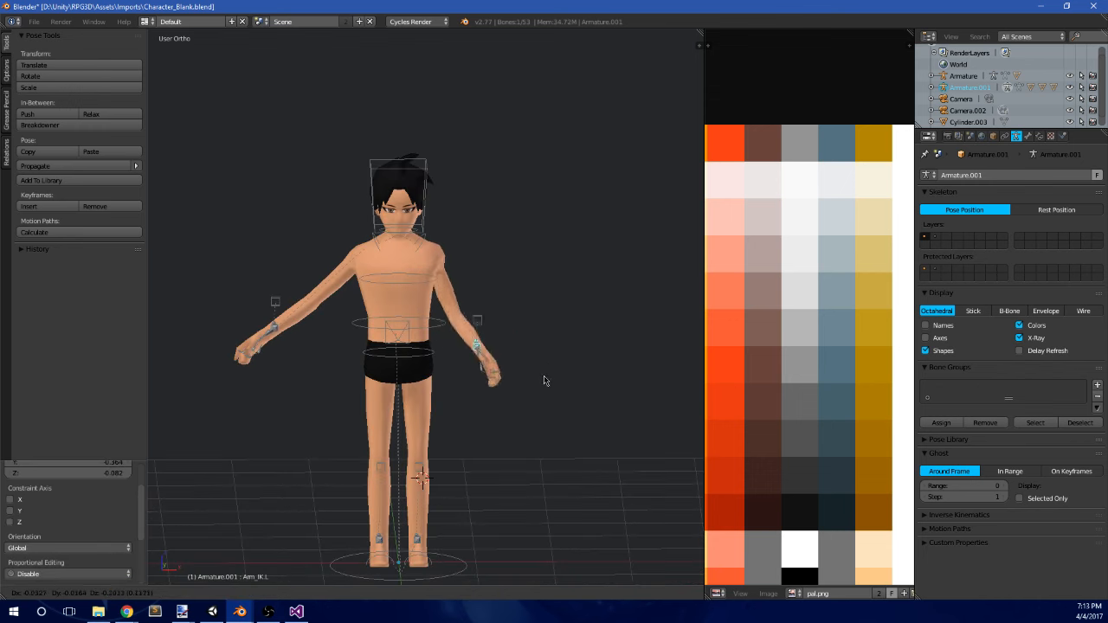
click(513, 345)
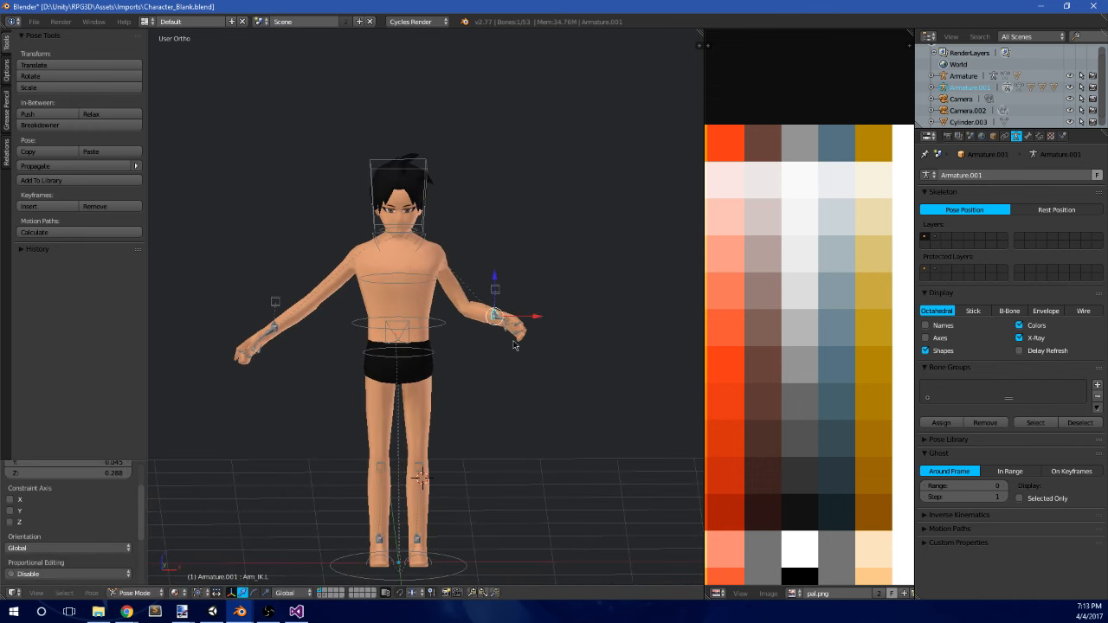
- Select the right arm's IK bone, Arm_IK.R, move it closer to the body, rotate it and lower it
middle_drag(305, 317, 270, 332)
right_click(270, 331)
key(g)
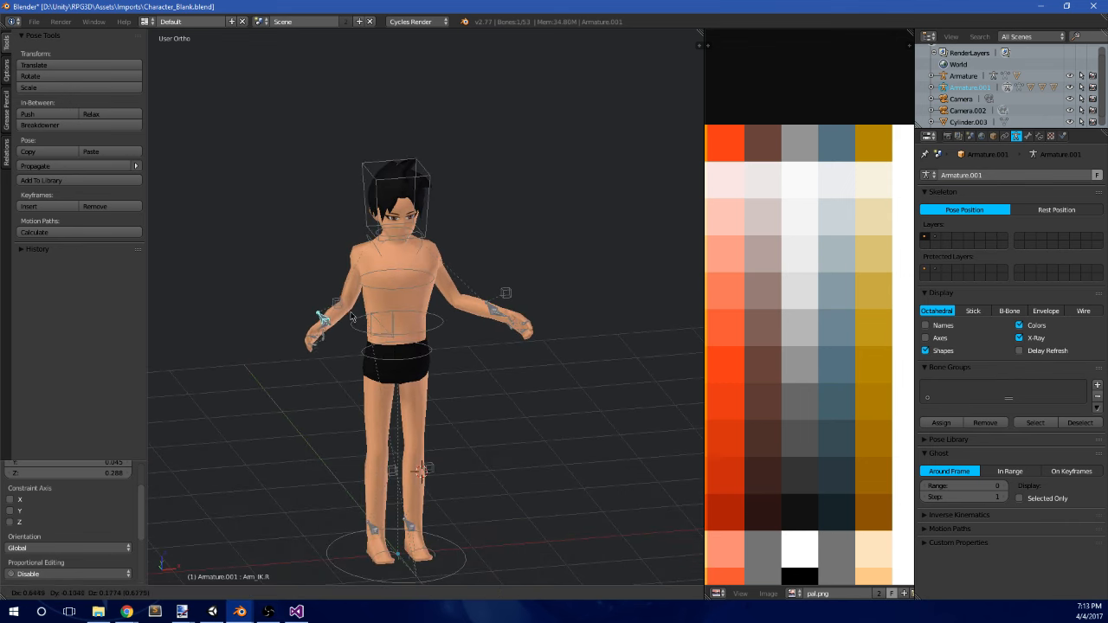
click(341, 319)
key(r)
click(363, 410)
key(g)
click(435, 374)
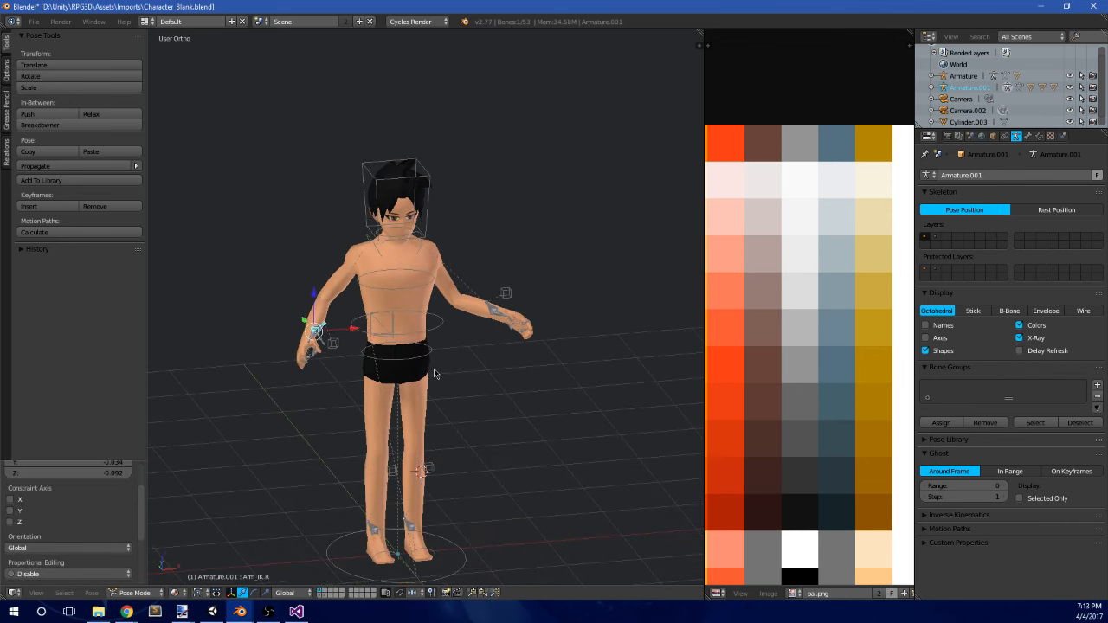
- Move the right arm's IK bone inward beside the hip, adjusting its position from several view angles
scroll(433, 326, up, 1)
shift+middle_drag(451, 296, 478, 321)
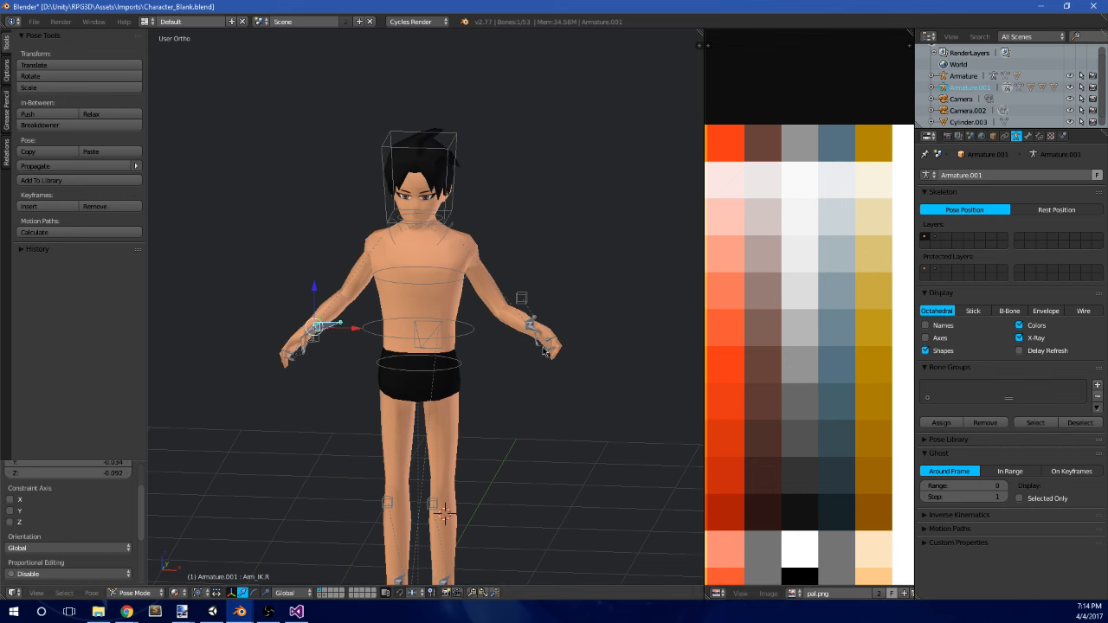
key(g)
click(564, 277)
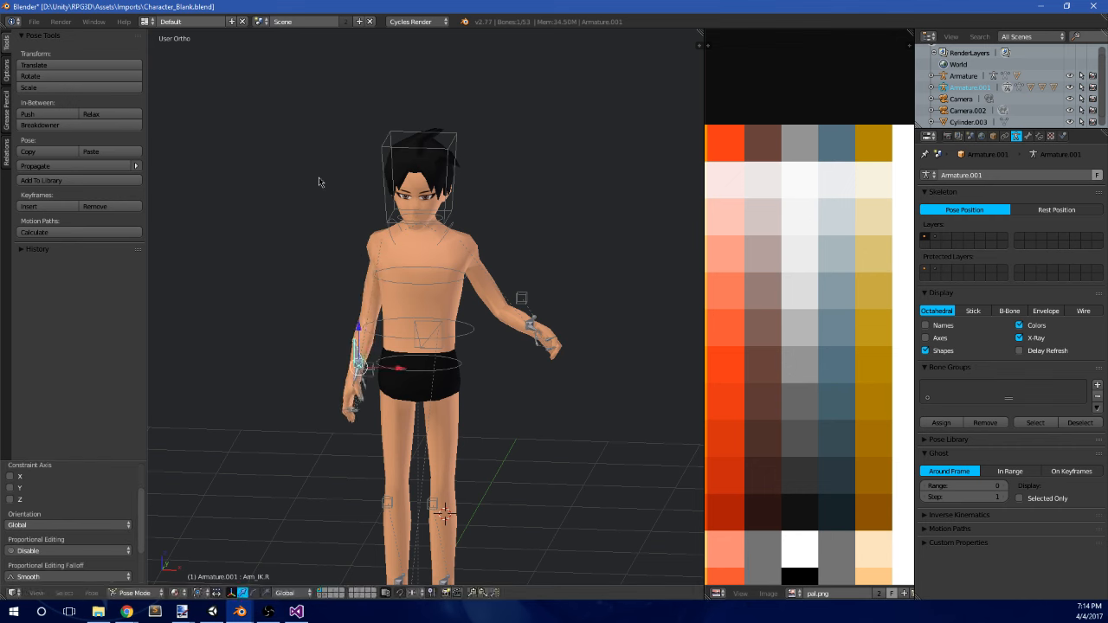
key(g)
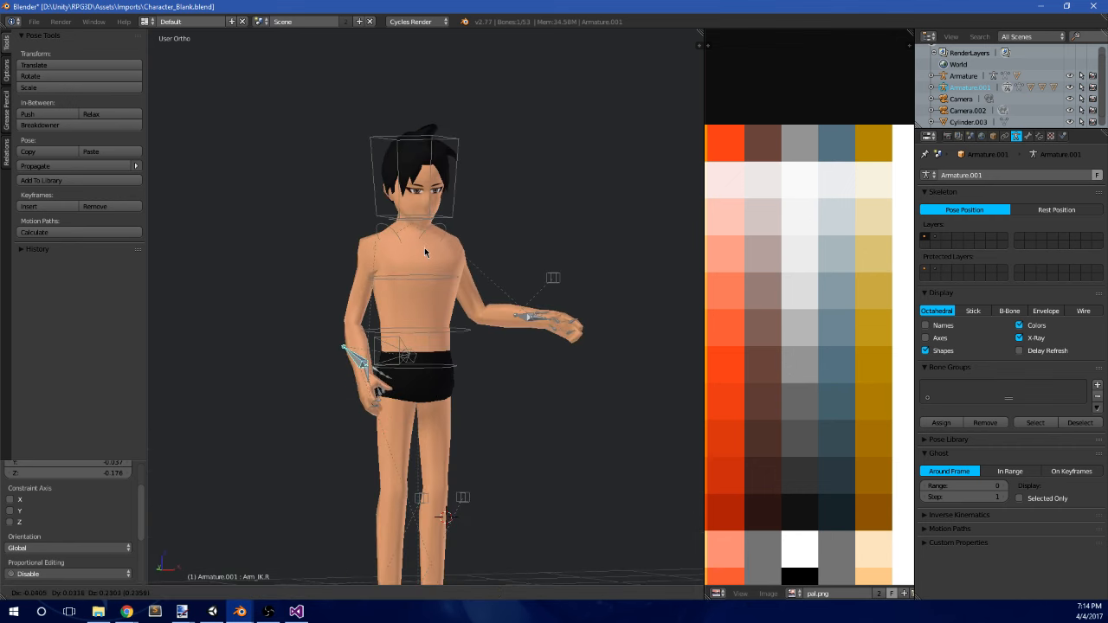
click(431, 269)
middle_drag(472, 303, 434, 338)
key(g)
click(485, 334)
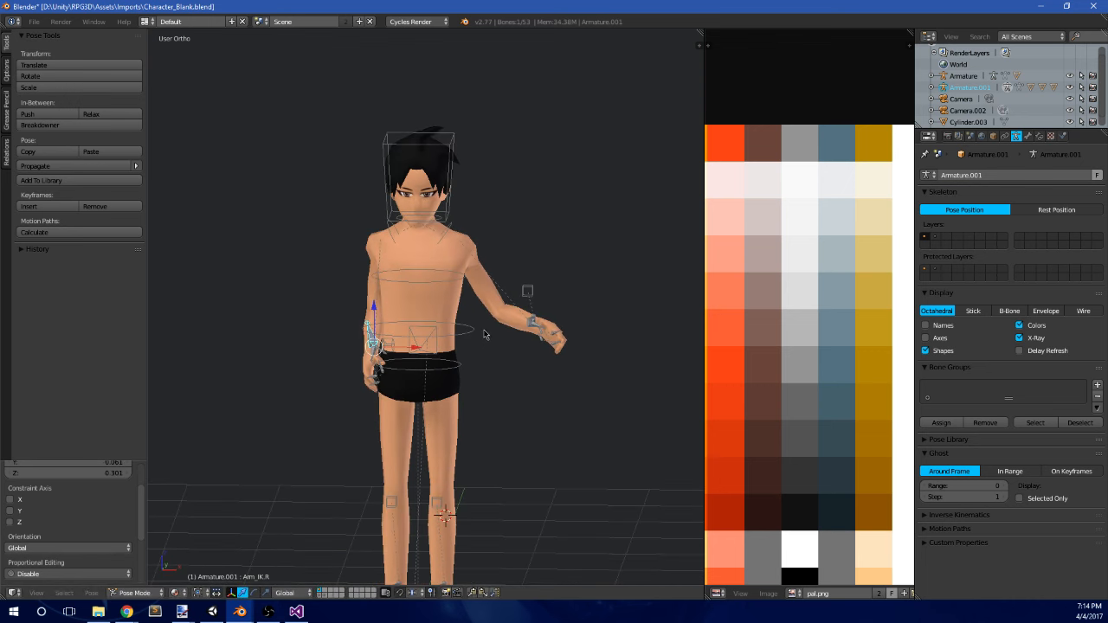
- Try rotating the right arm's IK bone to turn the hand at the hip, and undo each rotation
key(r)
click(378, 264)
key(ctrl+z)
scroll(379, 339, up, 2)
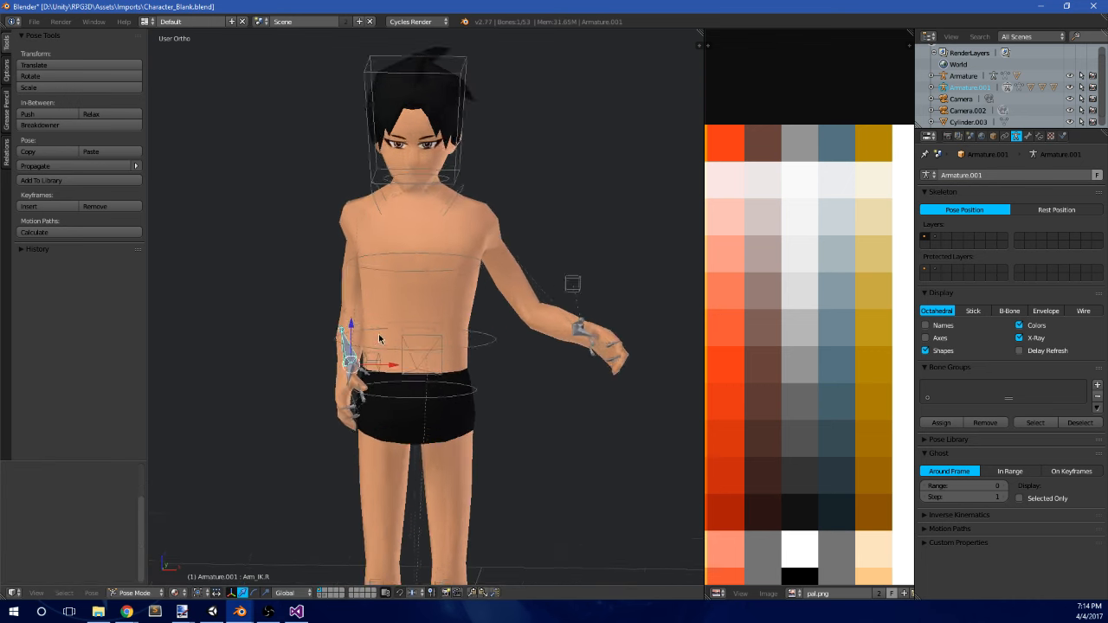
scroll(378, 340, up, 2)
middle_drag(399, 291, 459, 313)
key(r)
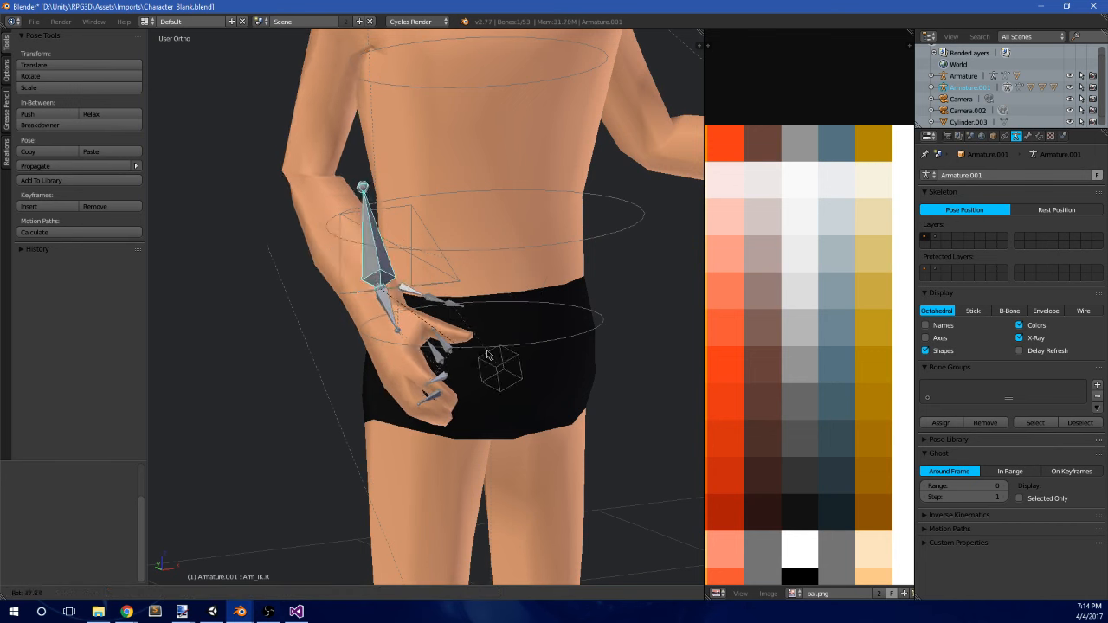
click(505, 277)
key(ctrl+z)
- Move the right arm's pole target, Arm_Pole.R, upward and away from the hand to swing the elbow outward
middle_drag(545, 232, 517, 306)
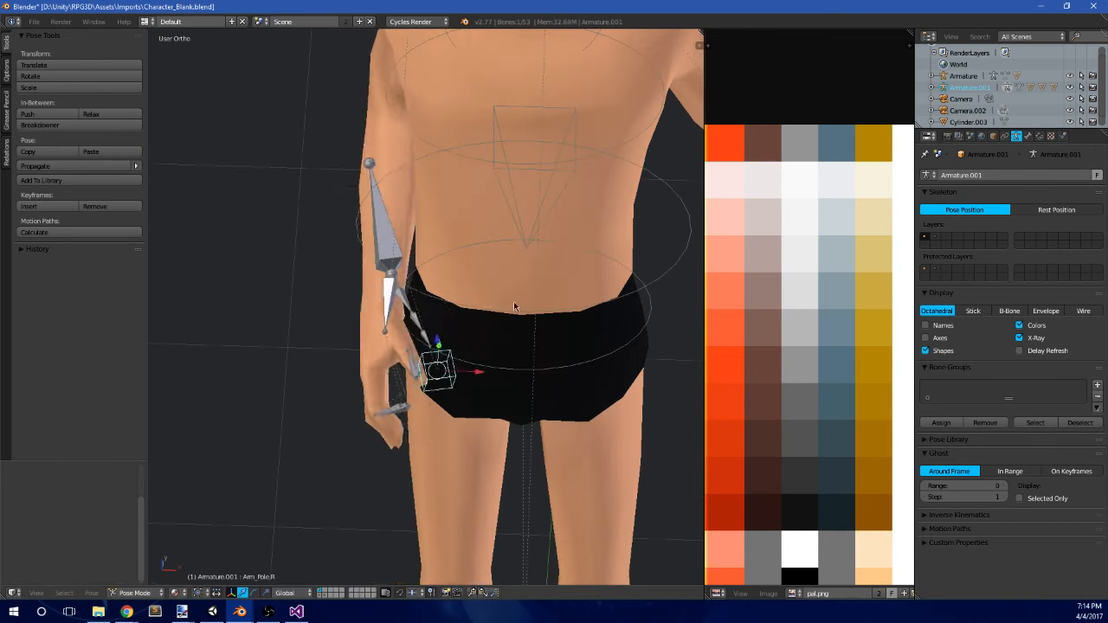
key(g)
click(676, 97)
middle_drag(559, 233, 461, 293)
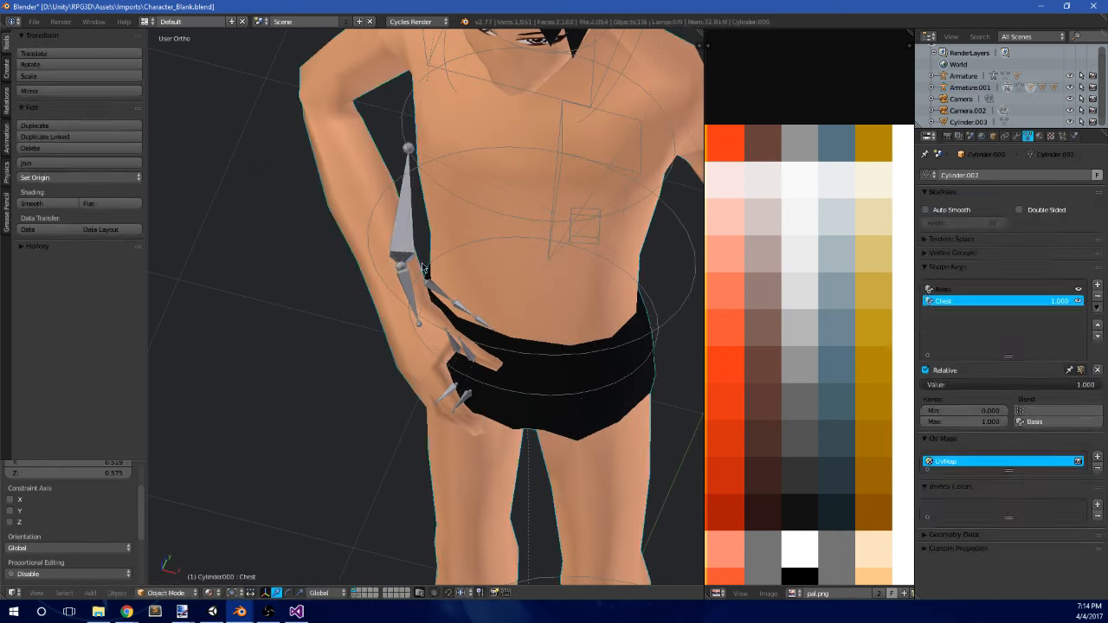
- Rotate the right arm's IK bone and reposition it so the hand rests on the hip
right_click(403, 204)
key(r)
click(540, 251)
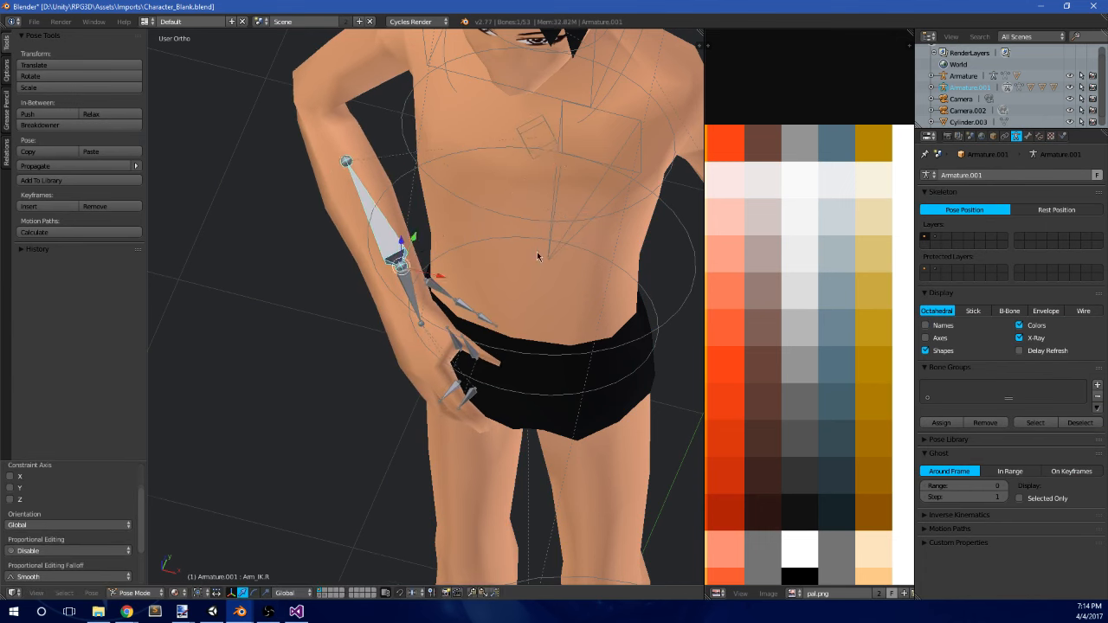
scroll(554, 264, down, 5)
key(g)
click(545, 295)
middle_drag(545, 295, 547, 250)
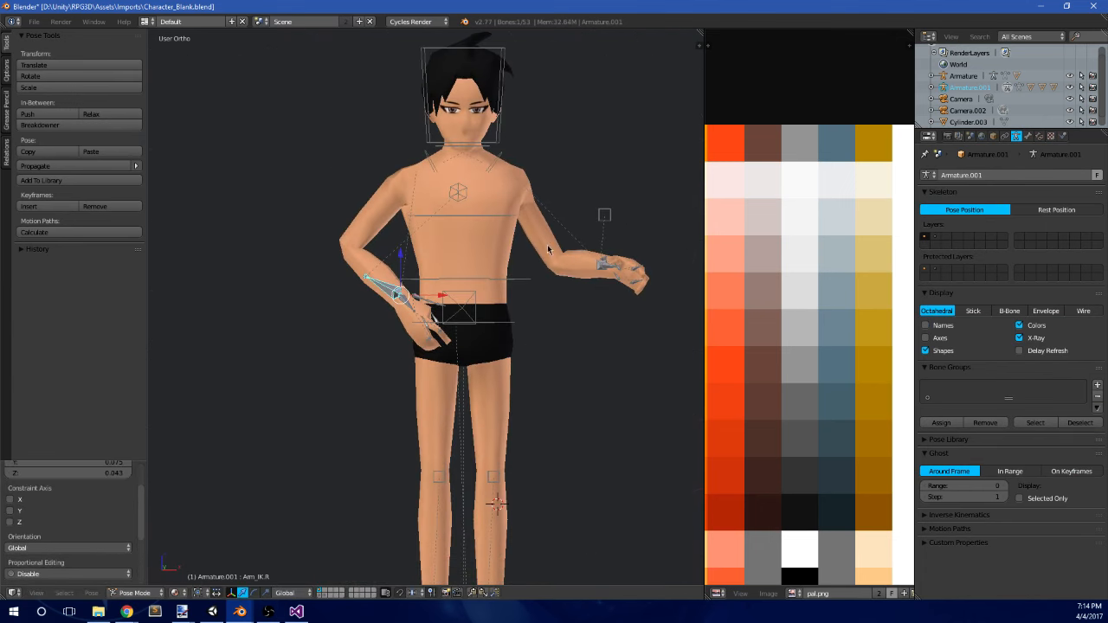
- Try moving the right index finger's pole target, Index_Pole.R, and undo the move
middle_drag(601, 274, 559, 297)
scroll(467, 339, up, 6)
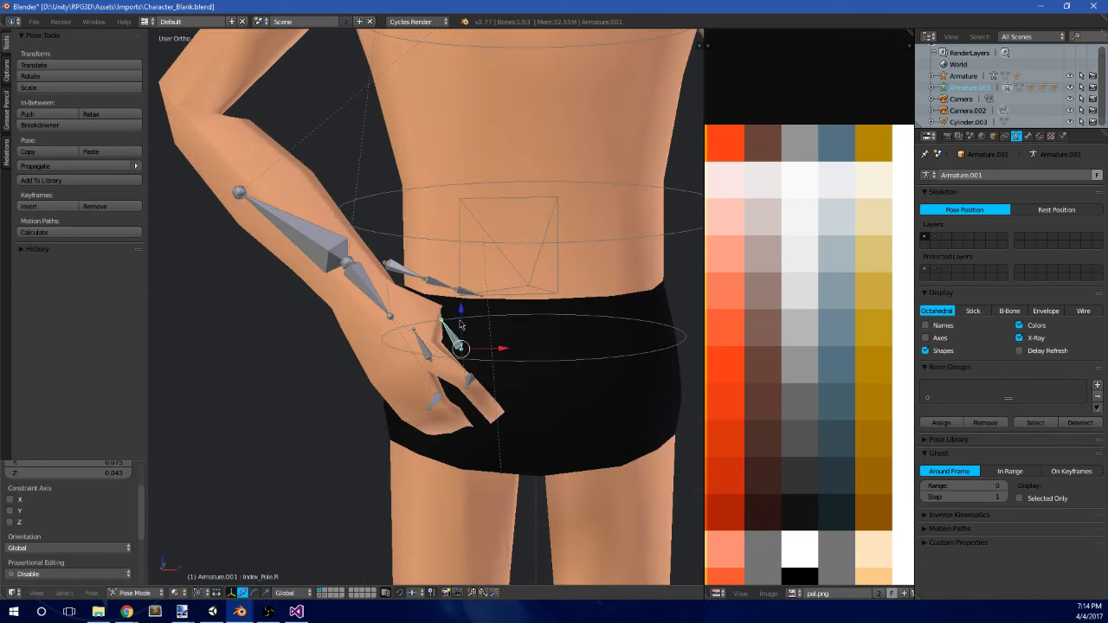
middle_drag(461, 325, 542, 311)
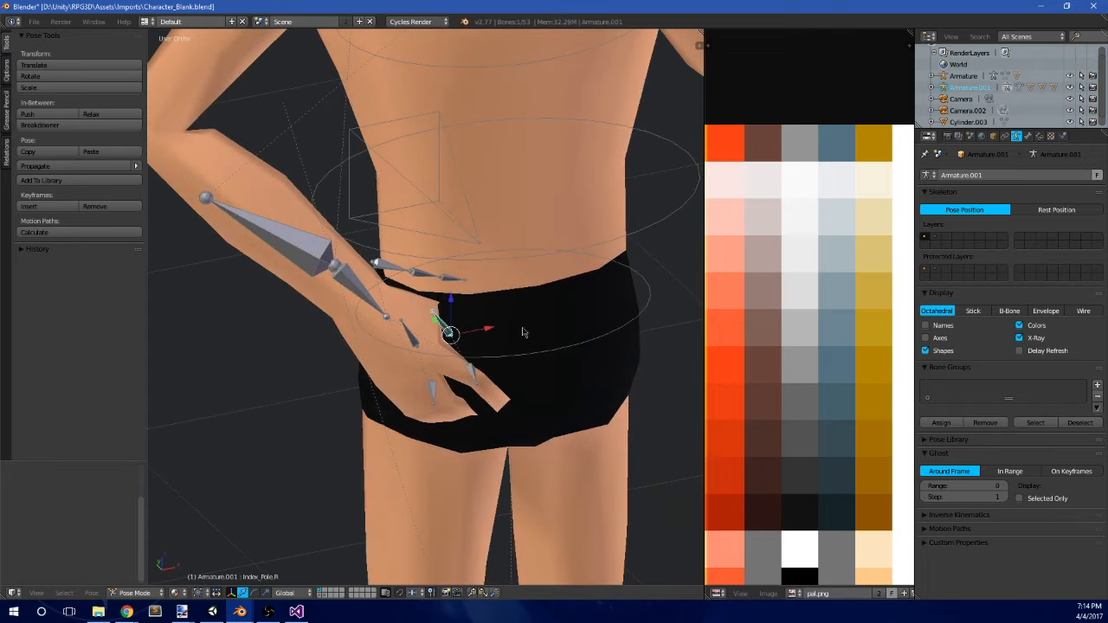
key(g)
click(532, 358)
key(ctrl+z)
- Try moving and rotating the right thumb bone, Thumb_01.R, and undo the changes
right_click(390, 262)
key(g)
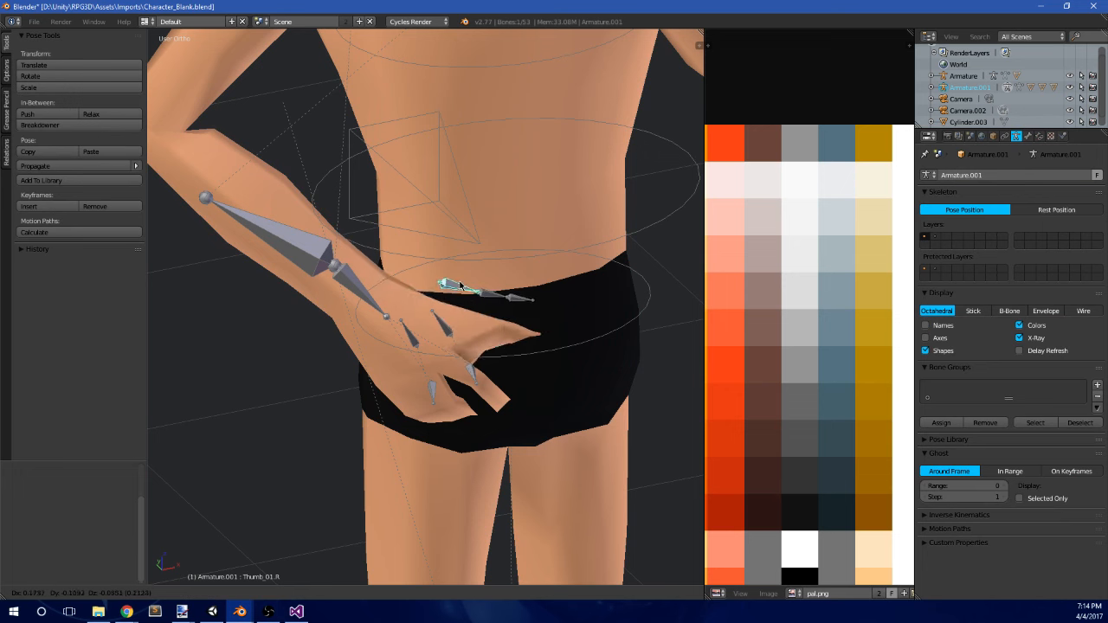
click(459, 275)
key(r)
middle_drag(459, 274, 485, 297)
click(508, 282)
key(ctrl+z)
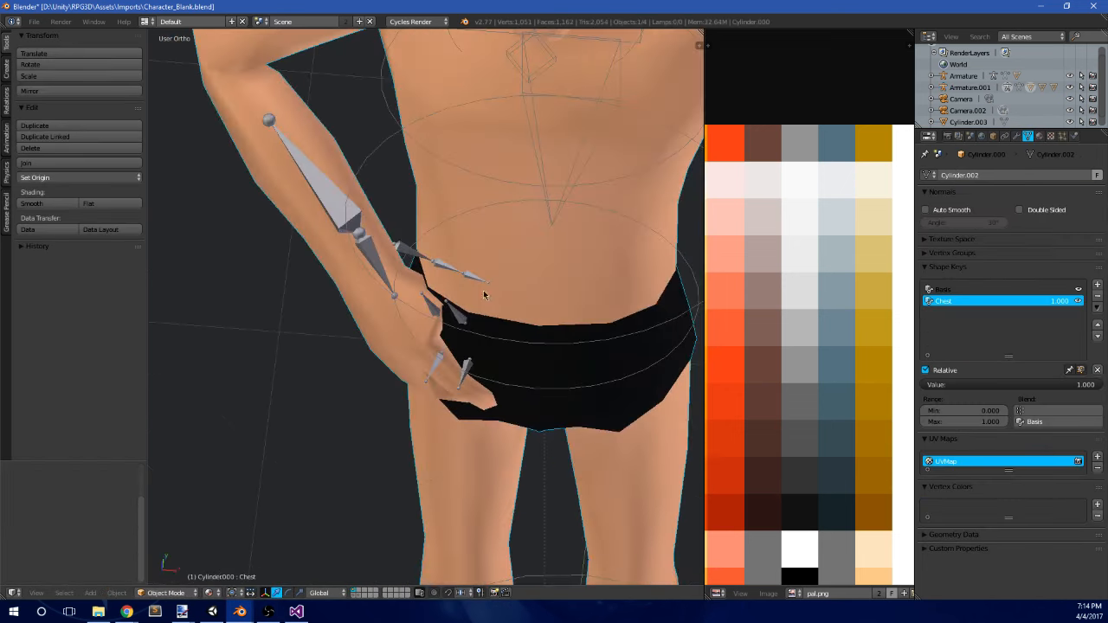
- Rotate the right thumb bone, Thumb_01.R, around the global Z axis so the thumb lies along the waist
key(r)
click(516, 215)
key(r)
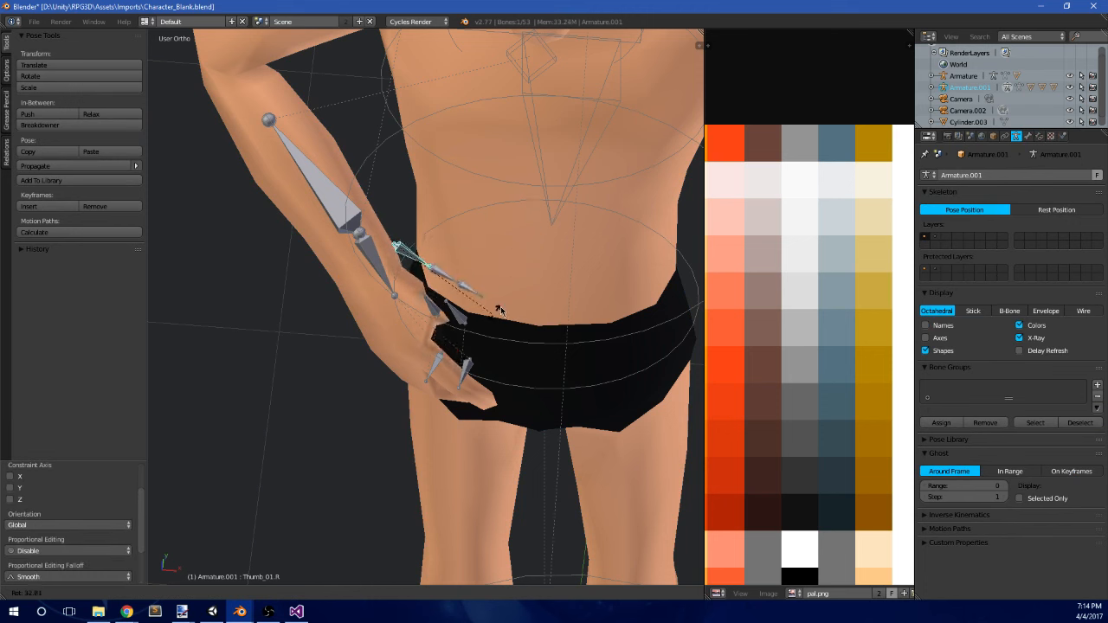
key(x)
key(z)
click(486, 310)
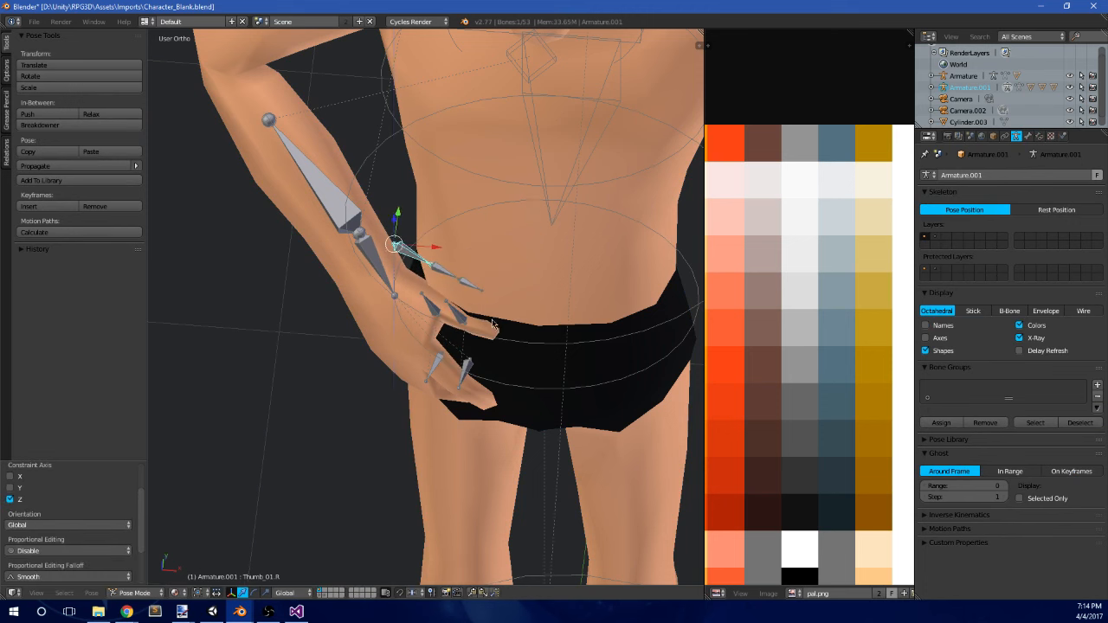
middle_drag(497, 299, 568, 243)
key(r)
click(509, 249)
key(r)
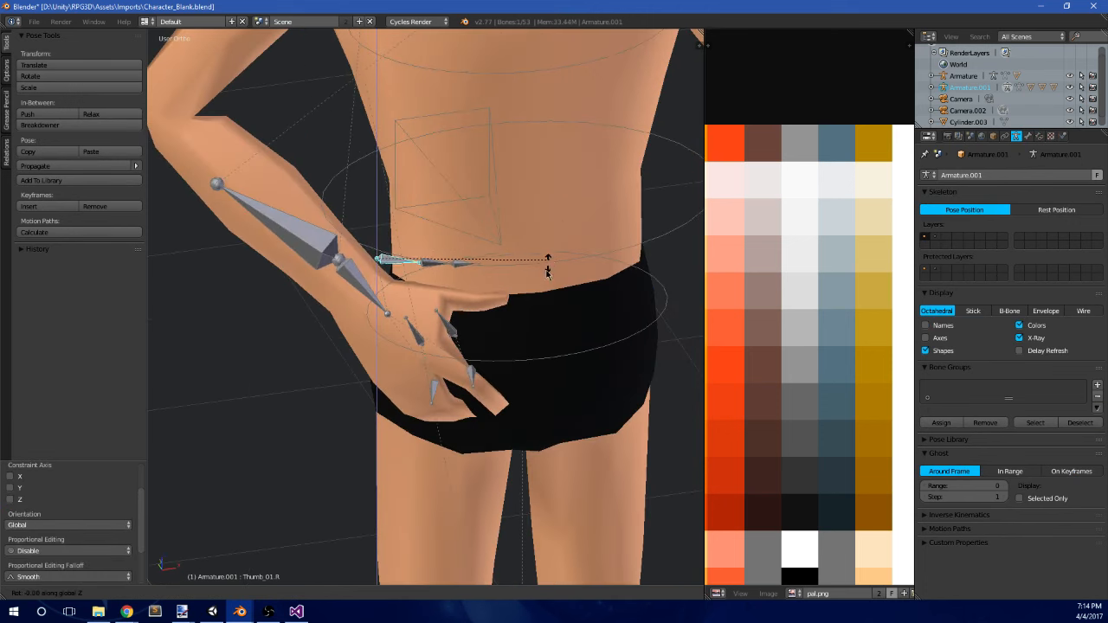
key(z)
click(545, 260)
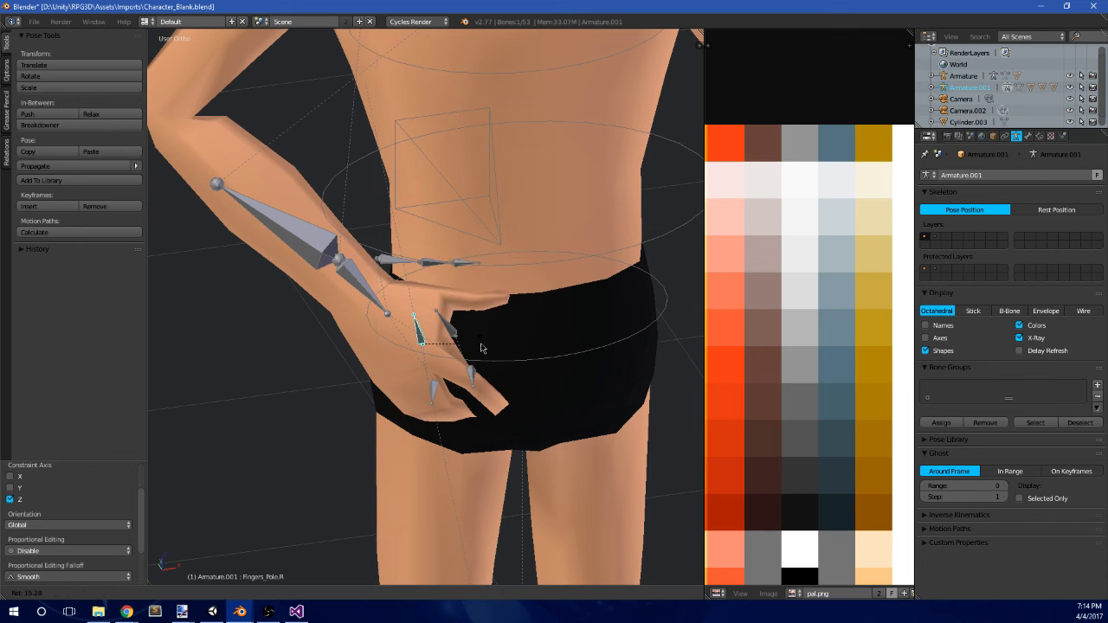
- Reposition the right hand's Fingers_IK.R and Index_IK.R bones so the fingers rest against the hip
right_click(432, 388)
key(g)
click(429, 396)
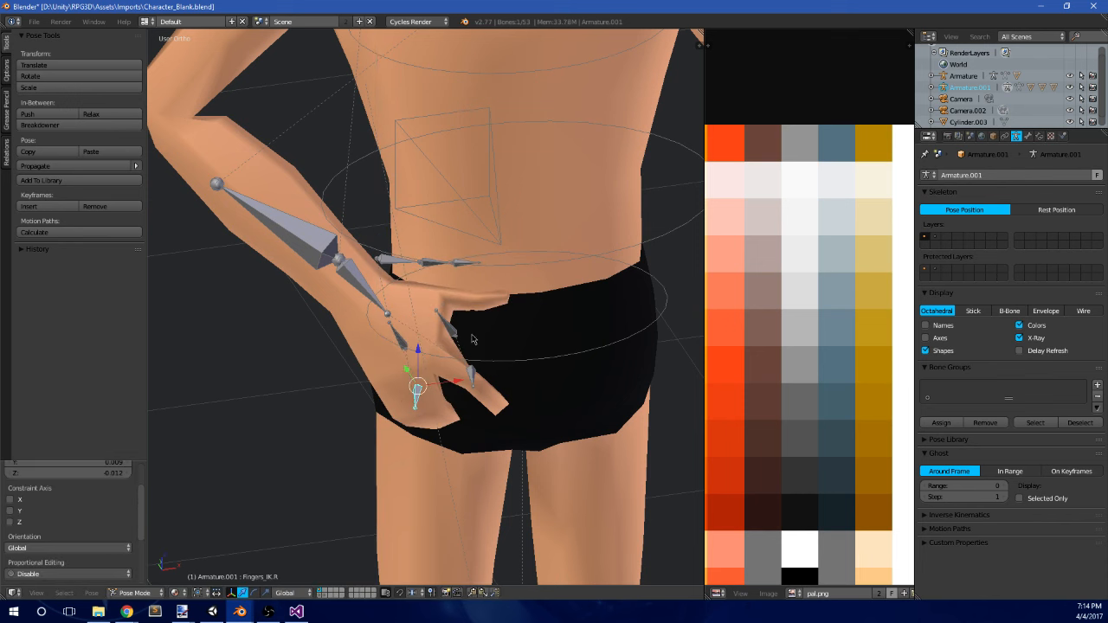
key(r)
middle_drag(527, 319, 556, 283)
key(g)
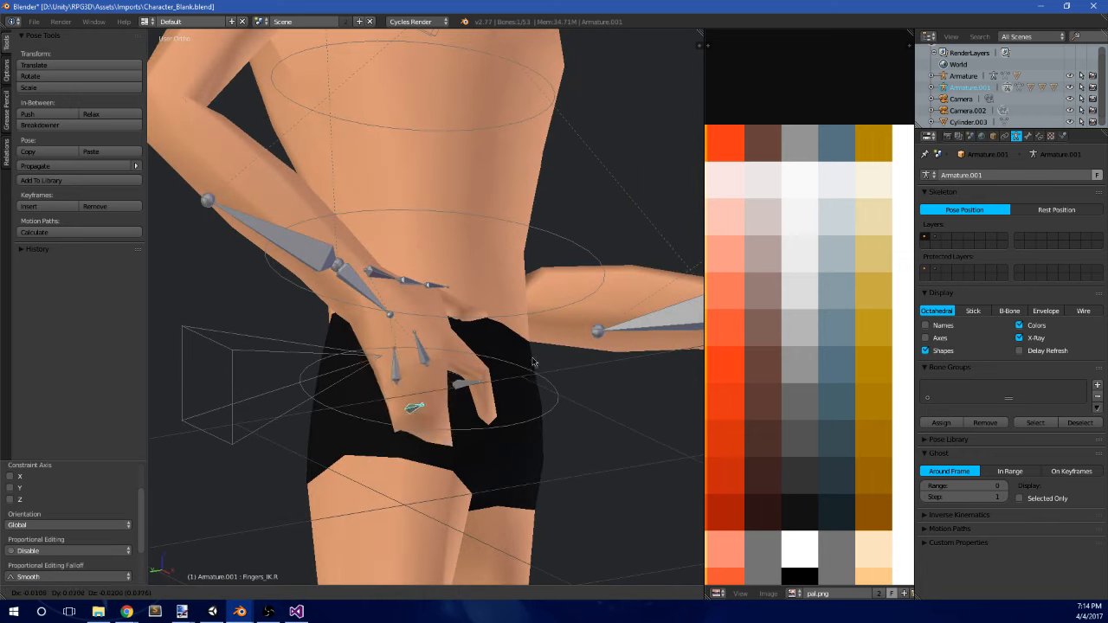
click(527, 355)
middle_drag(528, 356, 479, 365)
right_click(468, 385)
key(g)
click(483, 399)
- Clear the rotation and location of all the armature's bones to return the character to its rest pose
scroll(487, 392, down, 4)
key(Tab)
key(Tab)
scroll(511, 393, down, 3)
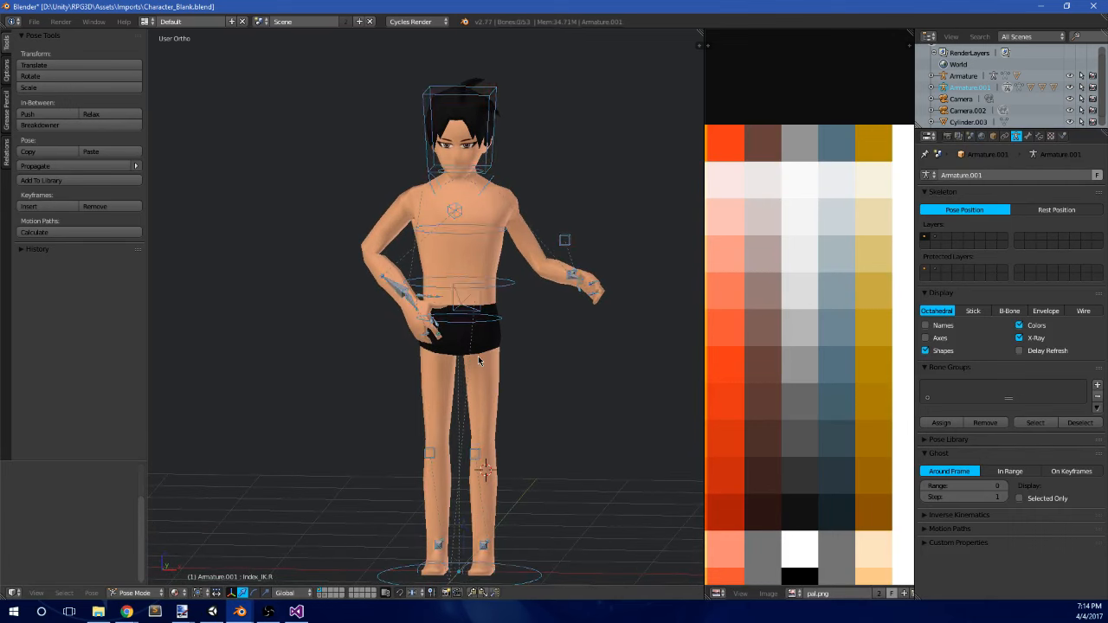
key(a)
key(alt+r)
key(alt+g)
mouse_move(535, 328)
shift+middle_down()
mouse_move(528, 352)
mouse_move(545, 344)
shift+middle_up()
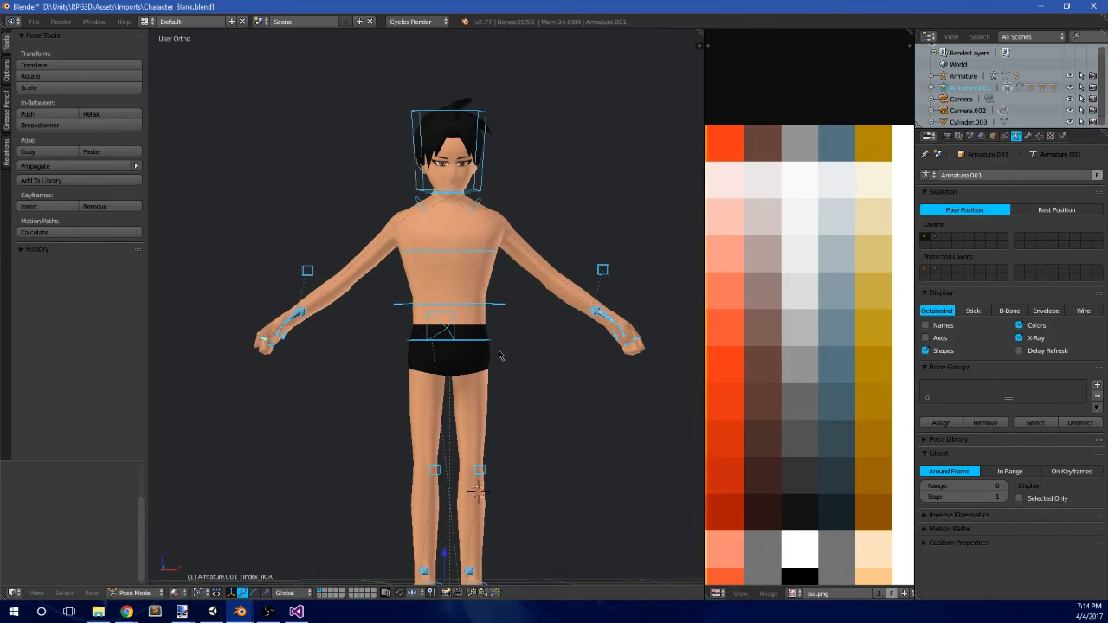
scroll(499, 355, up, 1)
scroll(540, 287, up, 1)
middle_drag(540, 287, 468, 314)
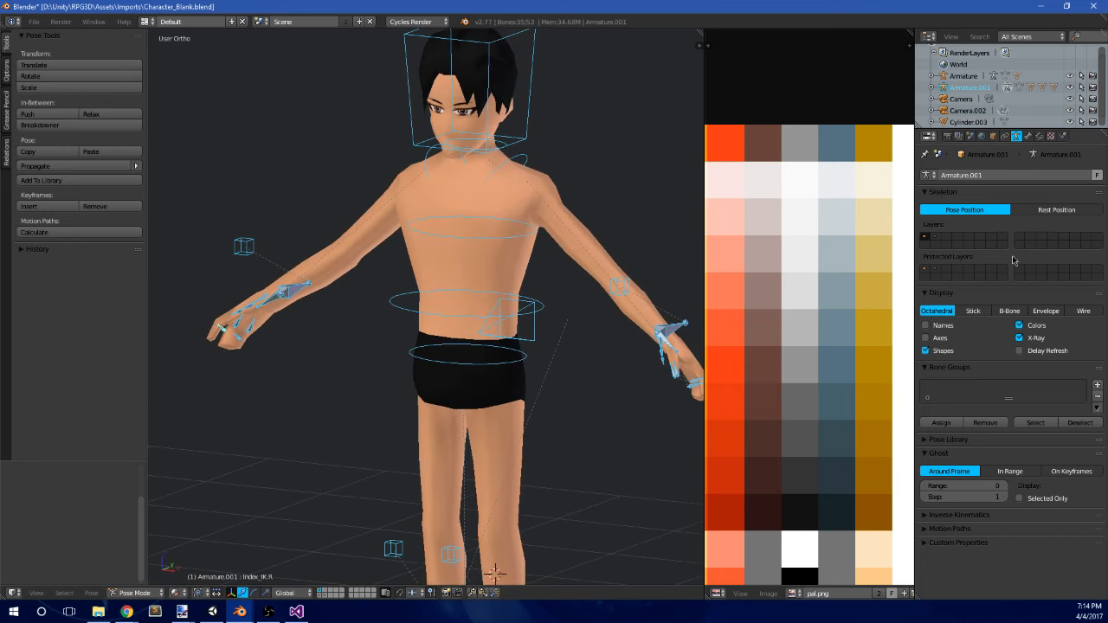
- Leave Pose Mode, select the body mesh and add a new shape key to it
click(1005, 137)
click(1027, 138)
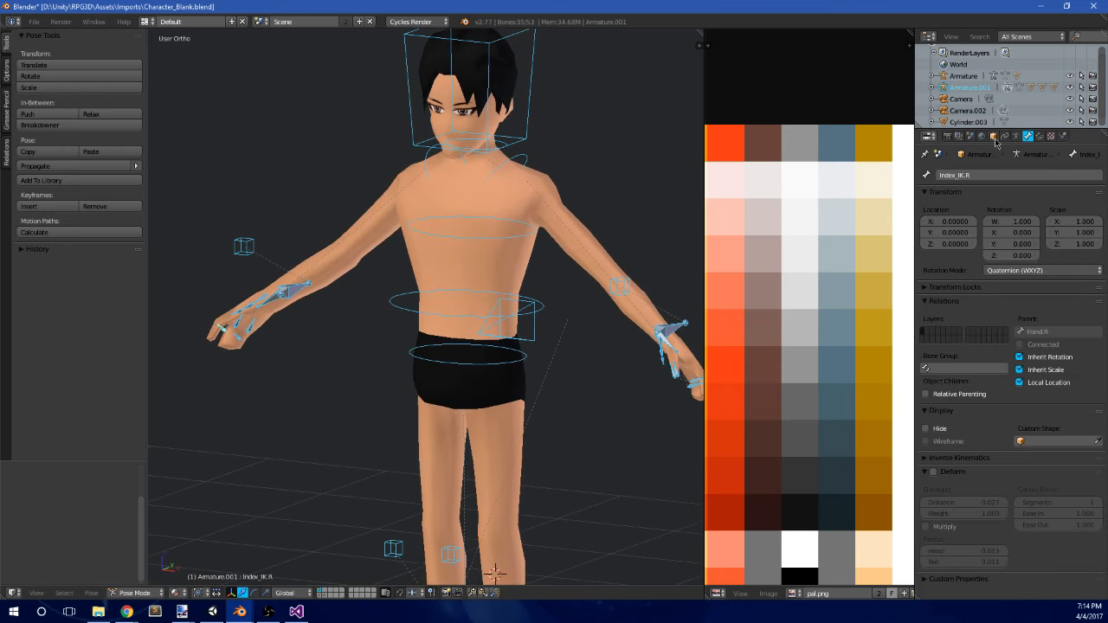
click(1039, 137)
click(1016, 137)
key(ctrl+Tab)
right_click(496, 262)
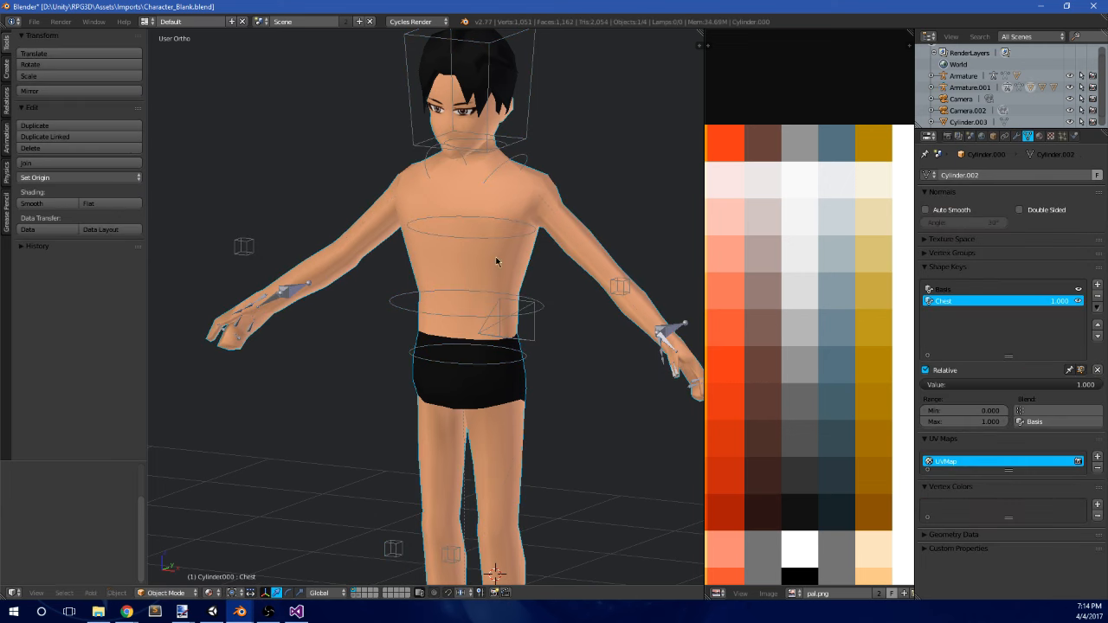
click(1008, 289)
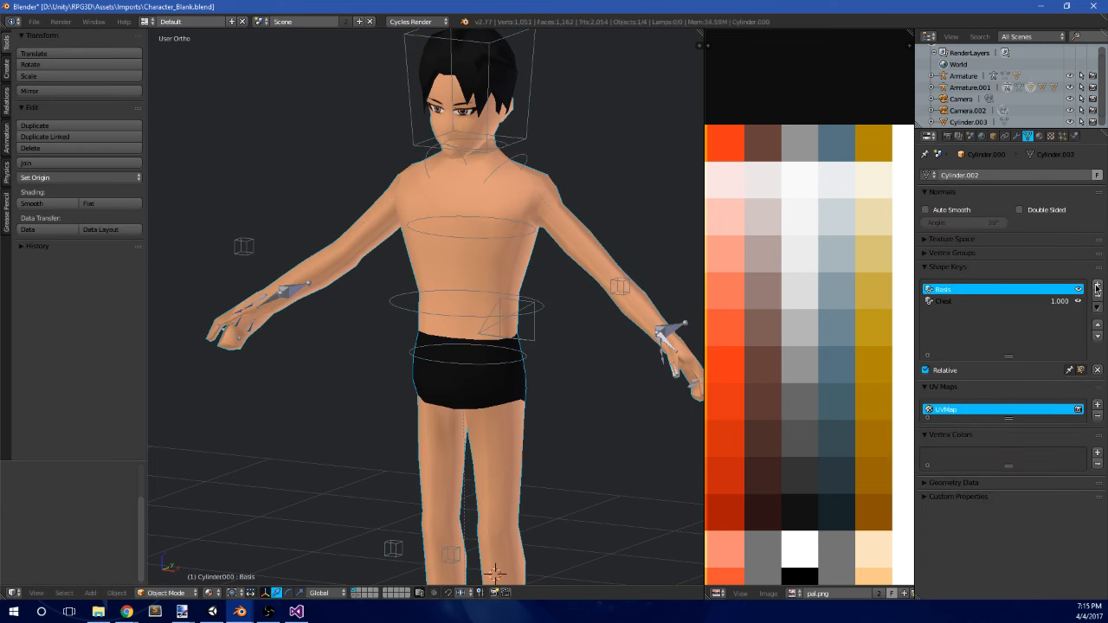
click(1097, 289)
middle_drag(445, 289, 485, 290)
- Set the Chest shape key's value to 0
click(959, 301)
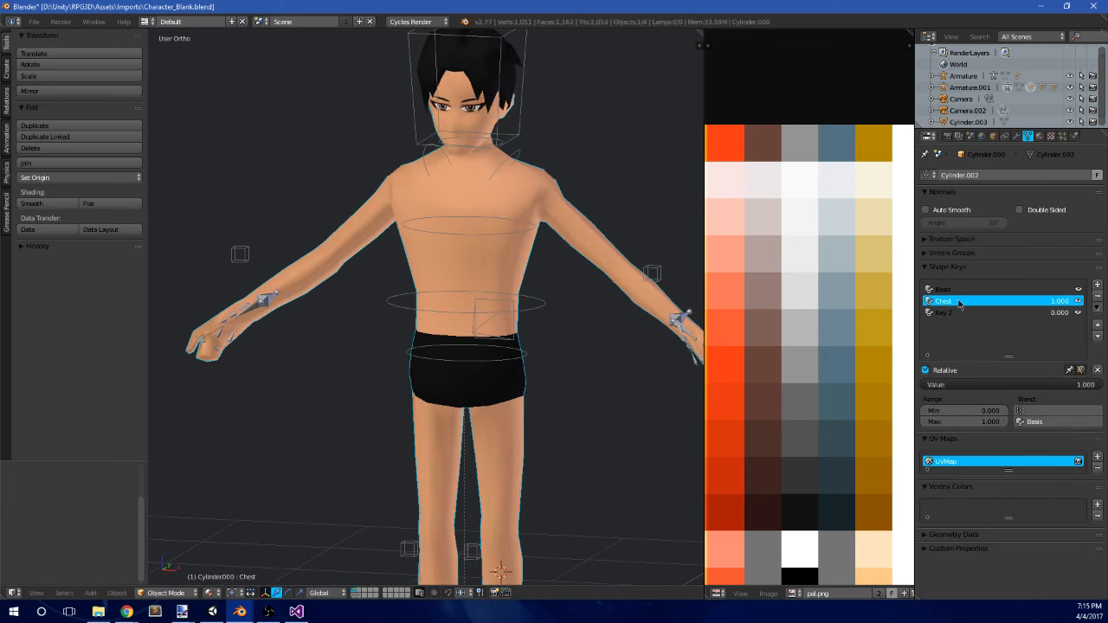
click(956, 385)
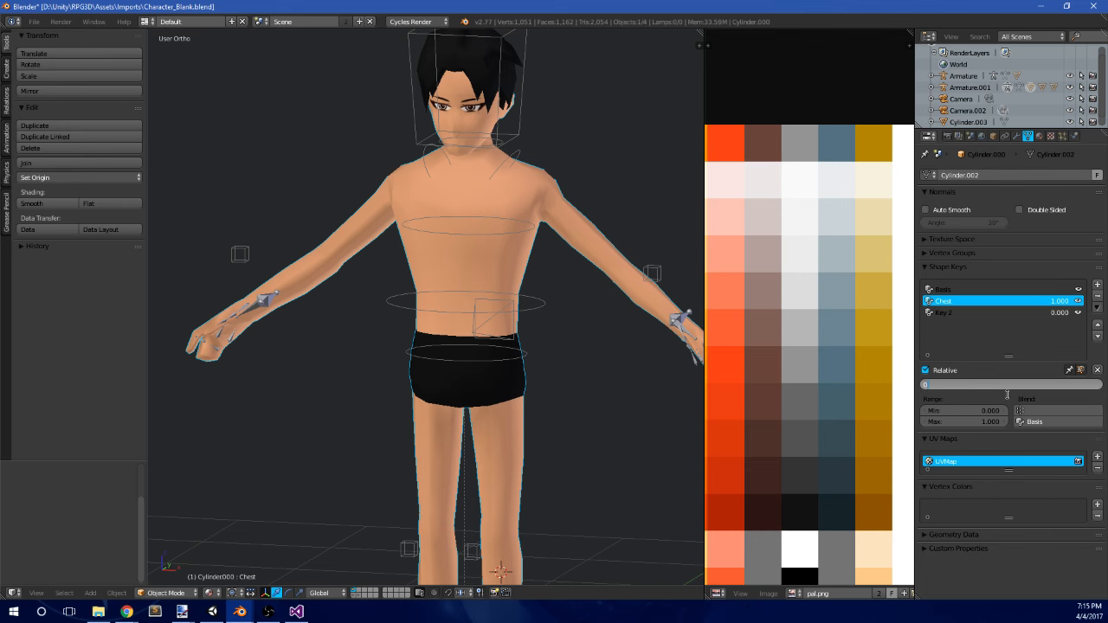
text(0)
key(Return)
- Make Key 2 the active shape key and set its value to 1
click(941, 313)
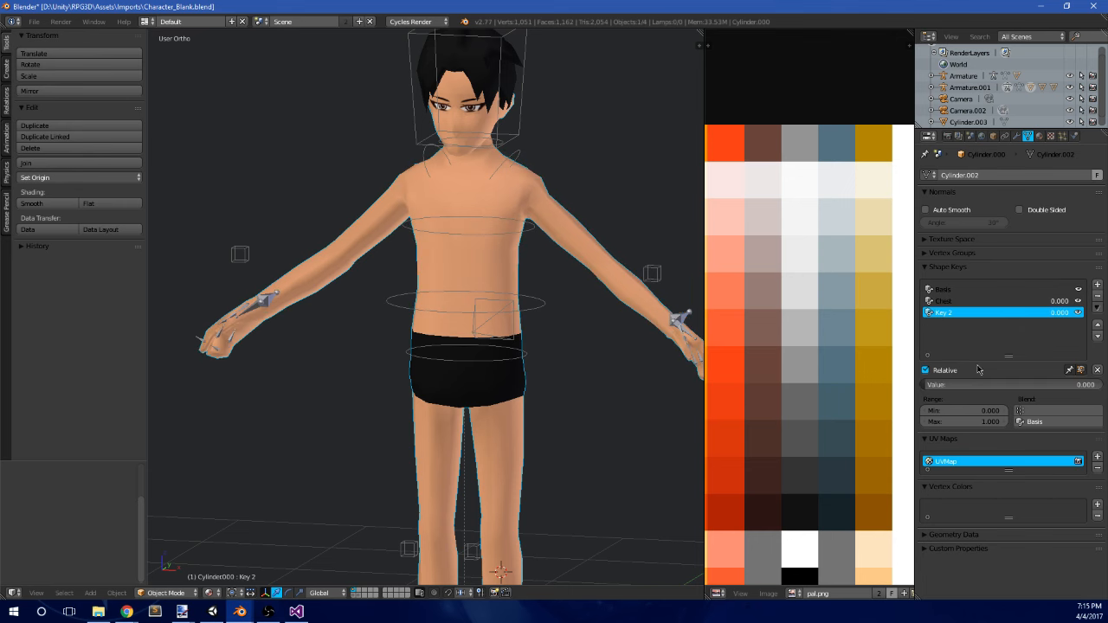
key(Tab)
key(Tab)
scroll(544, 315, down, 1)
key(Tab)
key(Tab)
key(Tab)
key(Tab)
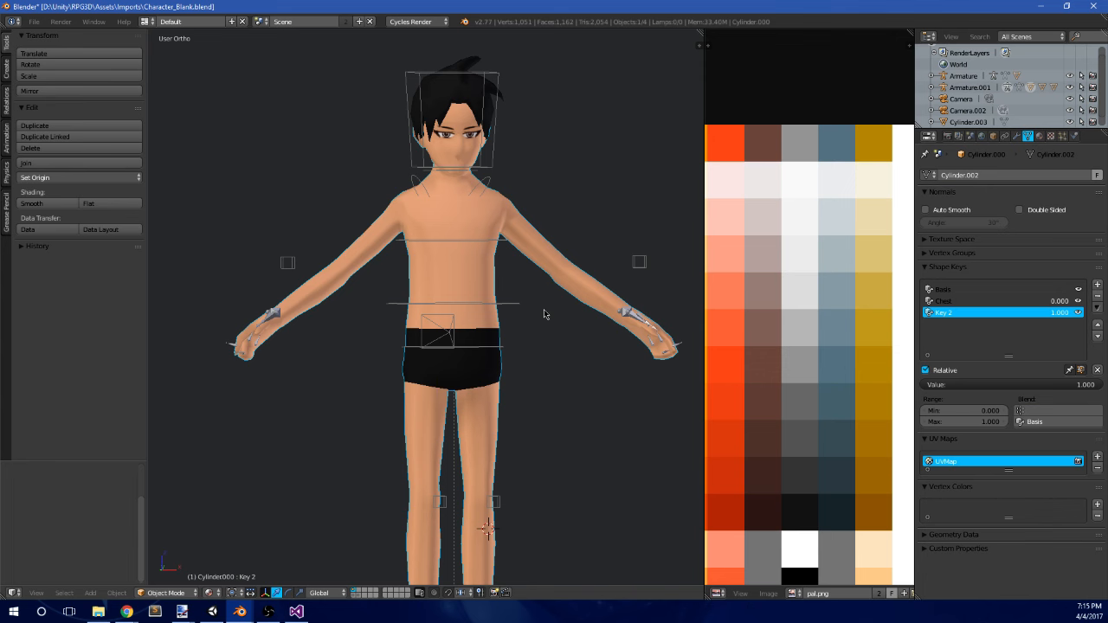
- In Edit Mode, select the two edge loops around the lower torso and scale them up by about 1.573
key(KP_3)
key(Tab)
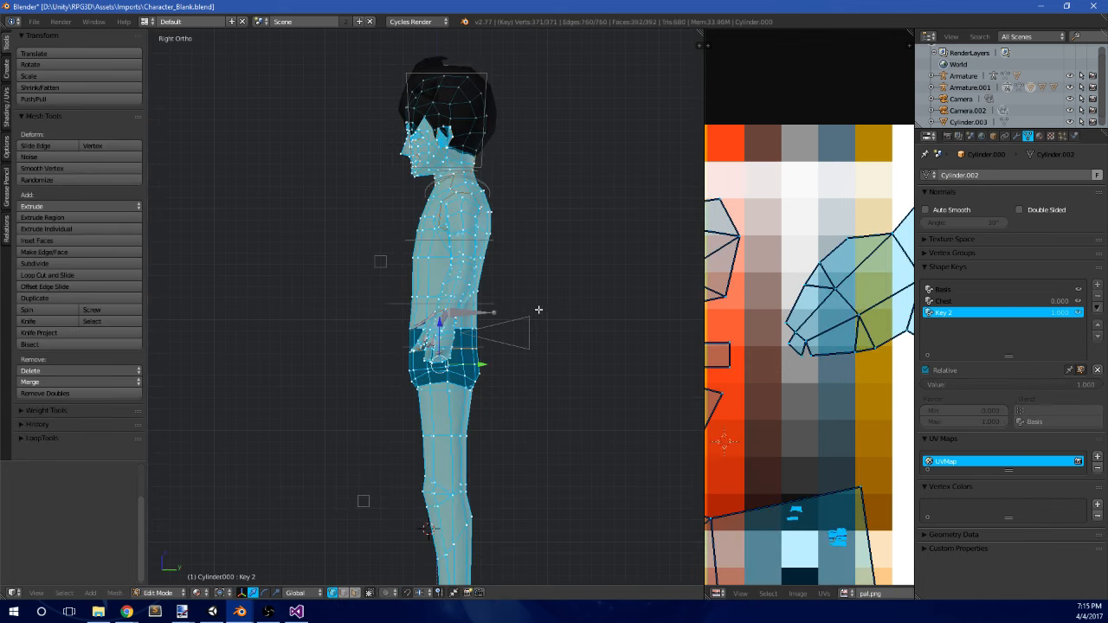
scroll(544, 314, up, 5)
key(a)
drag(432, 221, 431, 226)
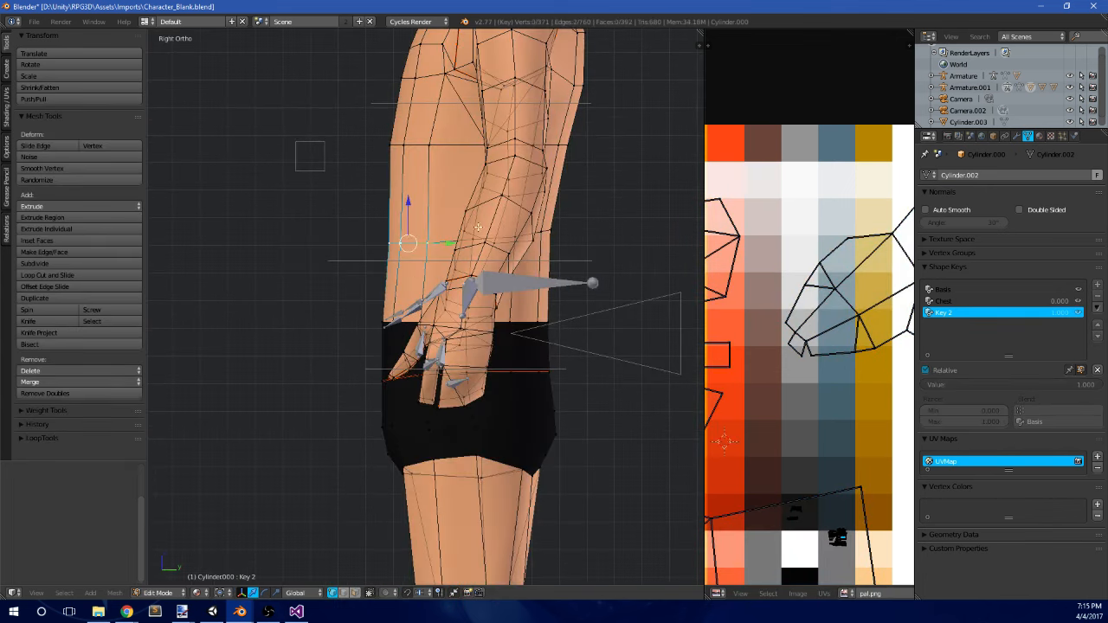
middle_drag(431, 227, 494, 262)
scroll(551, 281, down, 2)
alt+right_click(479, 332)
alt+shift+right_click(490, 278)
key(s)
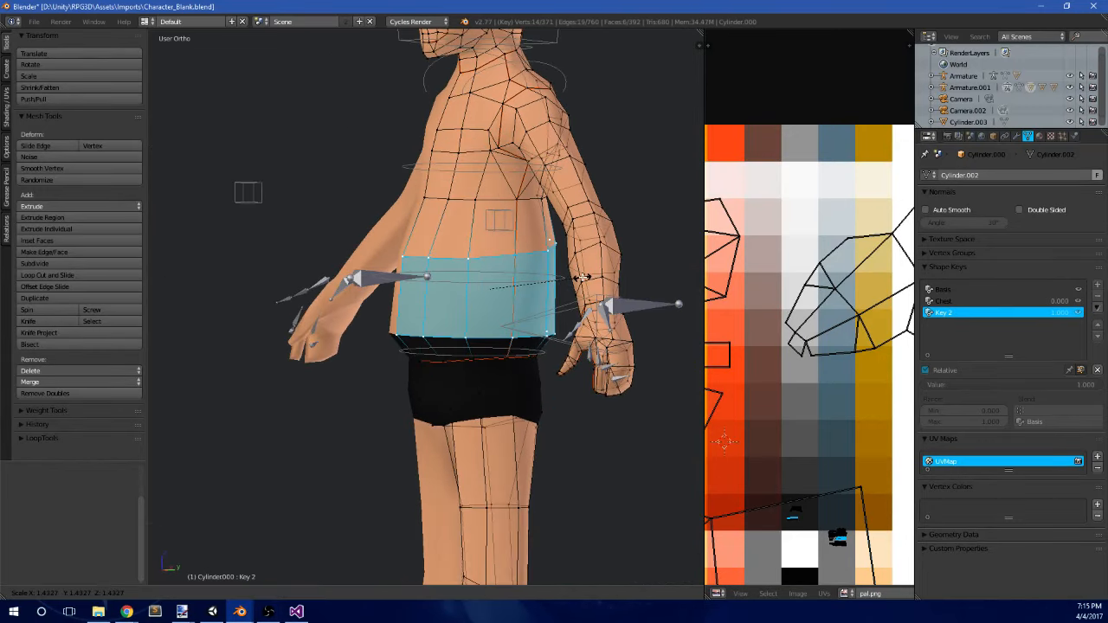
click(580, 281)
key(ctrl+z)
middle_drag(500, 301, 554, 302)
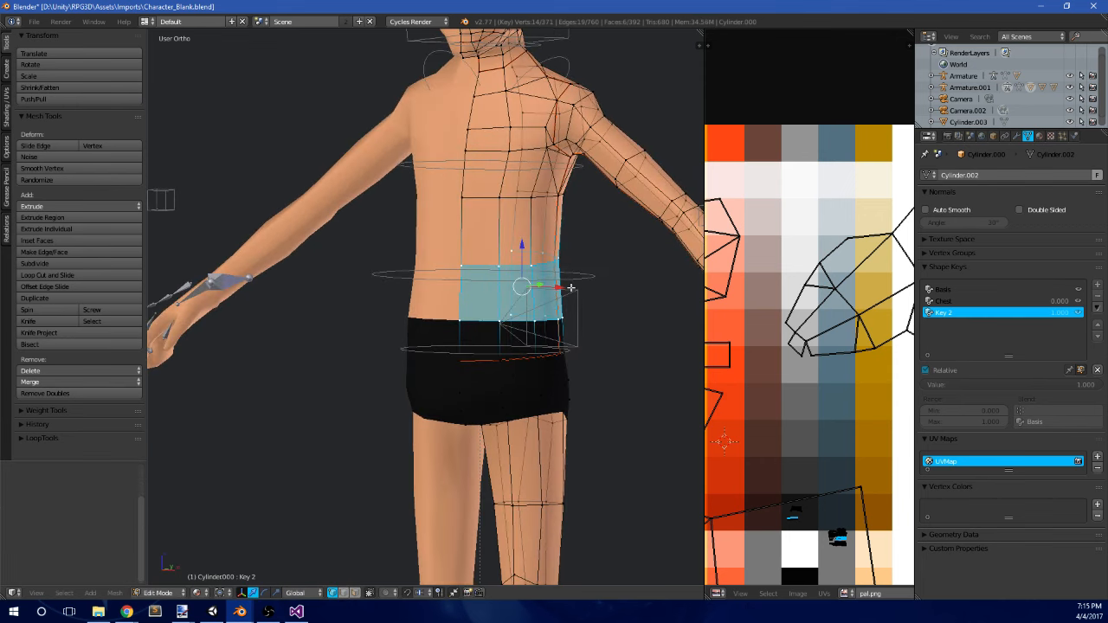
key(s)
click(599, 297)
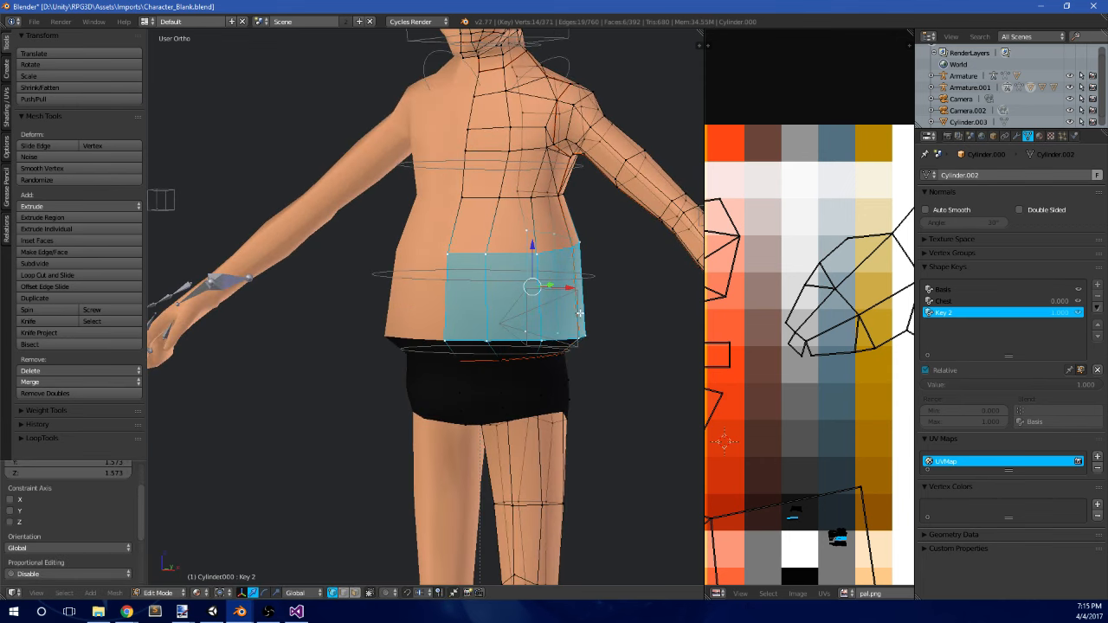
- Select the edge loop around the upper part of the shorts and scale it up to meet the widened torso
middle_drag(598, 297, 570, 323)
scroll(554, 336, up, 3)
middle_drag(532, 362, 529, 339)
alt+shift+right_click(559, 349)
key(a)
alt+right_click(559, 349)
key(s)
click(638, 366)
scroll(611, 379, down, 3)
scroll(545, 325, up, 3)
- Scale up the lower edge loops of the shorts one after another to taper the widened hips into the legs
key(a)
alt+right_click(543, 314)
key(s)
click(667, 302)
key(a)
alt+right_click(537, 317)
key(s)
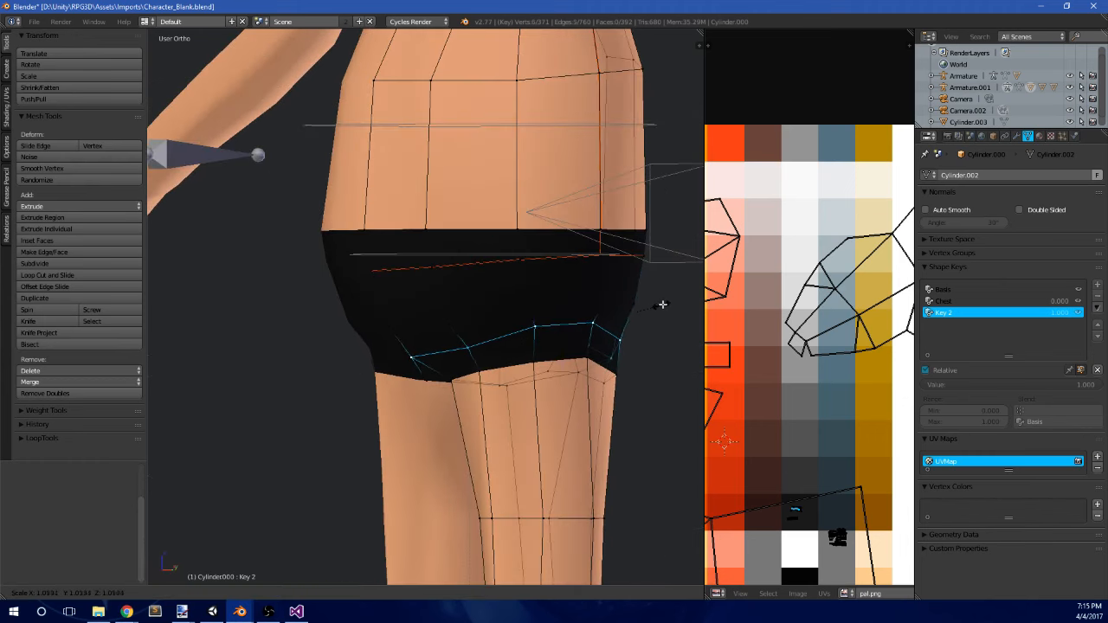
click(673, 300)
- Examine the widened belly and hips from the front in Object Mode
scroll(623, 289, down, 3)
key(Tab)
scroll(475, 252, down, 2)
middle_drag(476, 252, 514, 242)
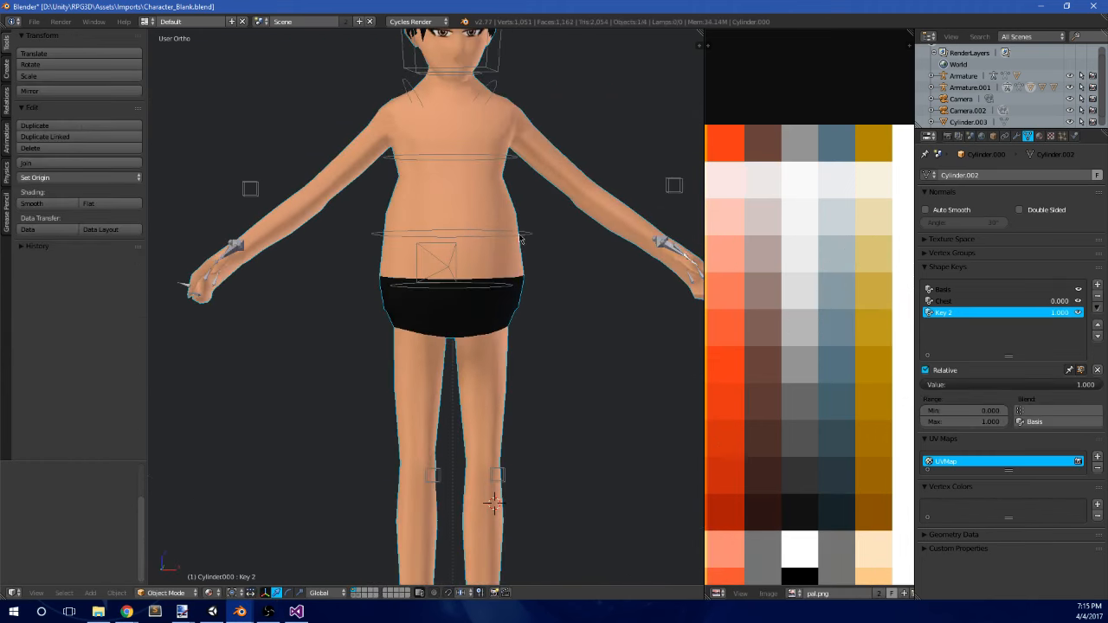
scroll(514, 242, down, 5)
key(KP_1)
scroll(514, 243, up, 5)
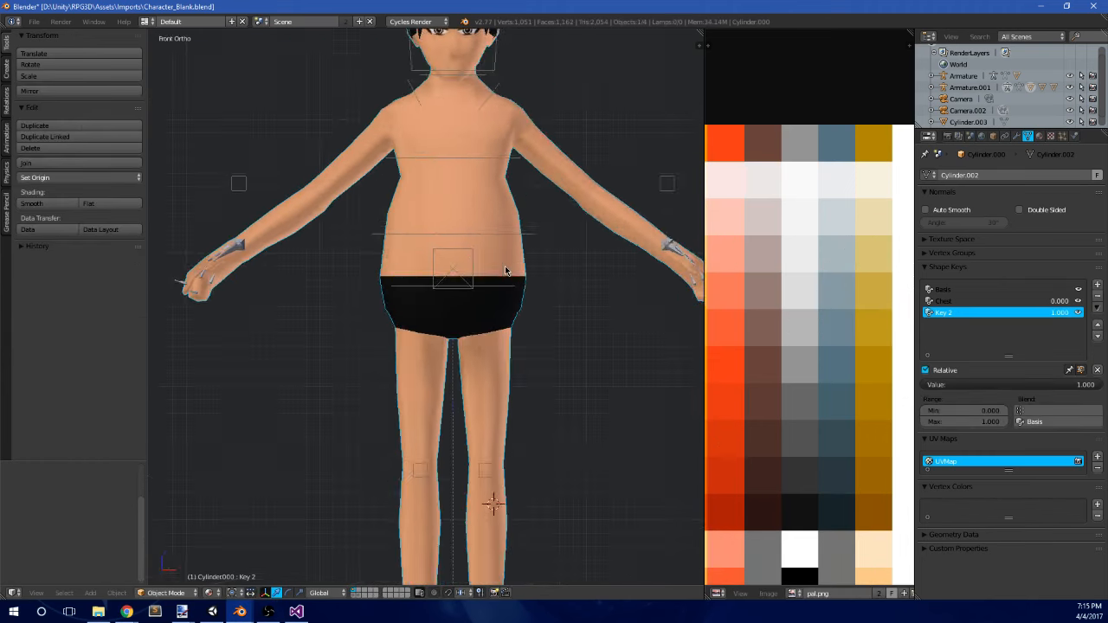
shift+middle_drag(505, 266, 465, 367)
scroll(453, 366, up, 2)
- Box-select the row of torso vertices just below the chest and scale it up by about 1.105
key(Tab)
shift+middle_drag(460, 281, 478, 304)
scroll(479, 303, up, 2)
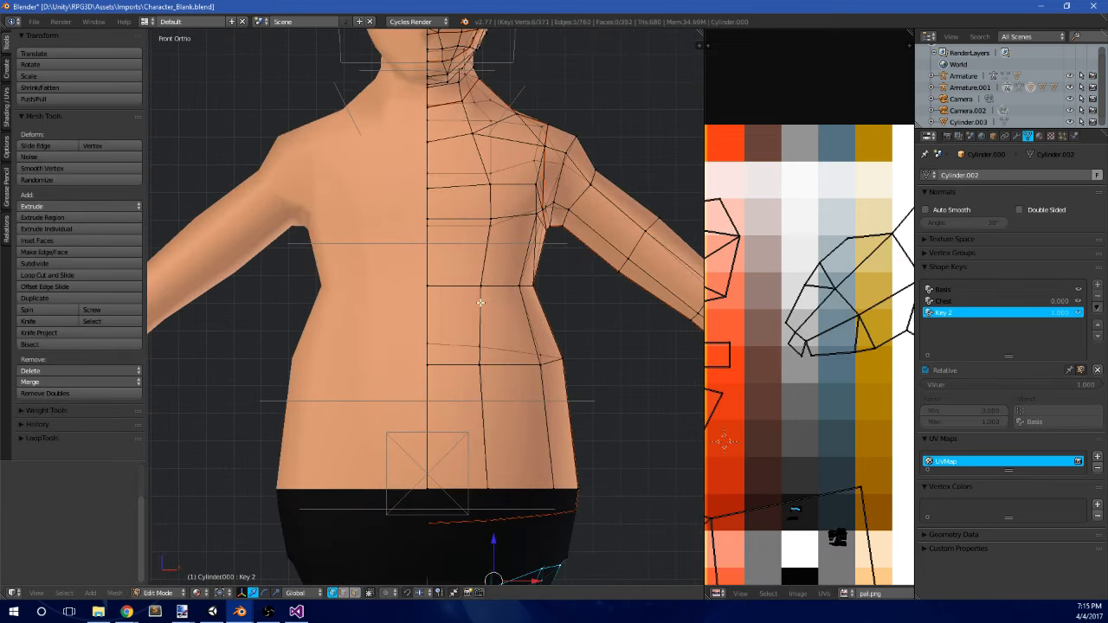
key(a)
key(a)
key(a)
key(b)
drag(453, 306, 559, 260)
key(a)
key(b)
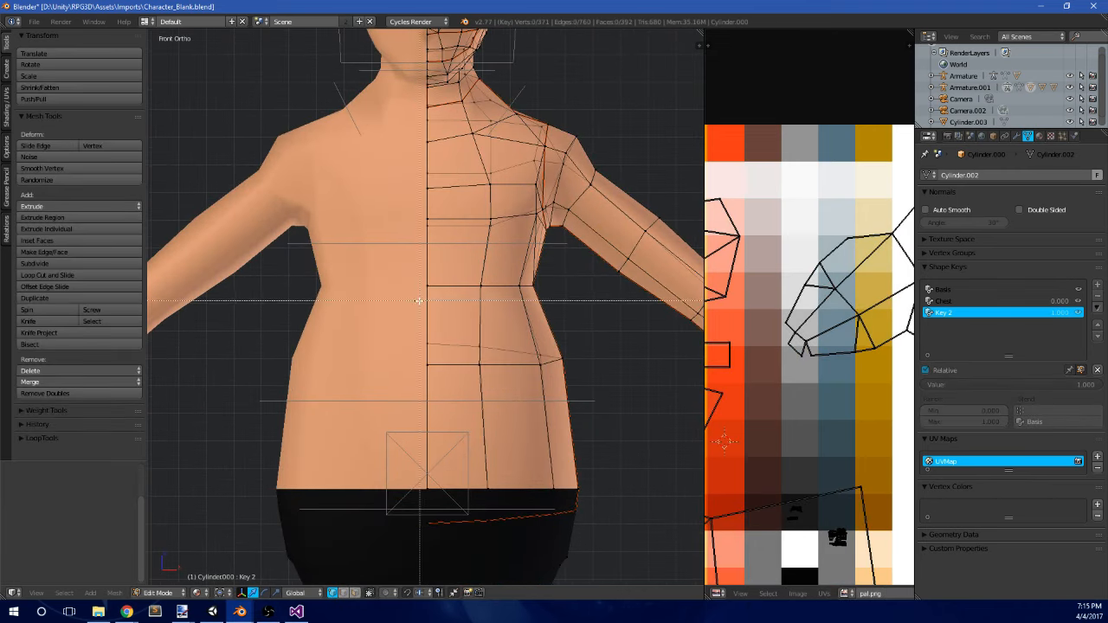
drag(419, 300, 580, 259)
key(s)
click(589, 257)
- In the right side view, box-select the front belly vertices and move them forward and slightly down
key(KP_3)
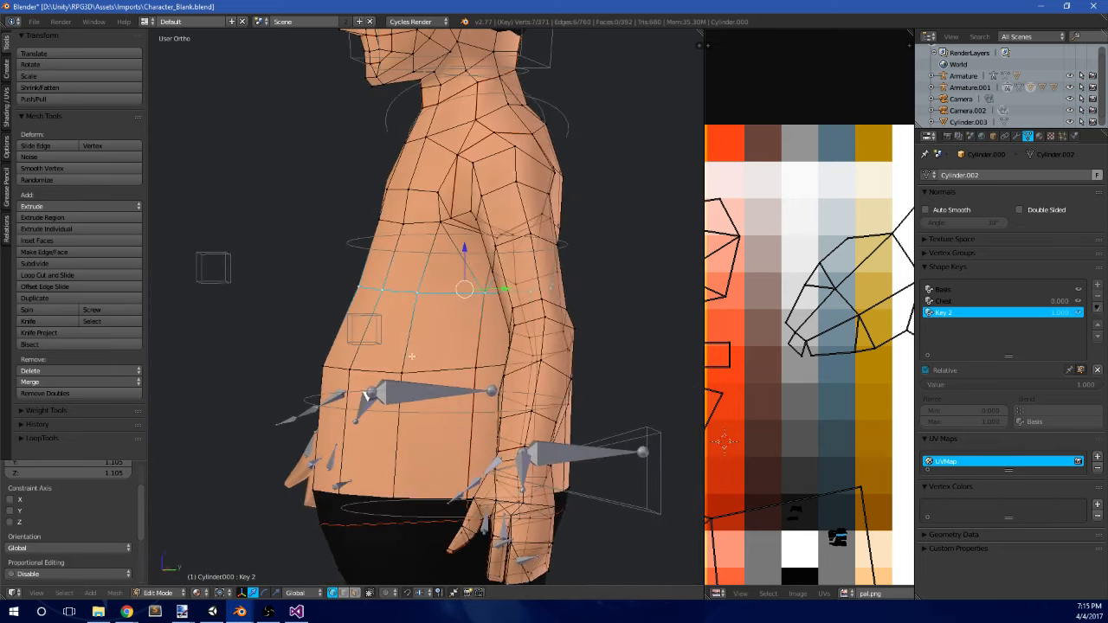
key(a)
key(b)
drag(286, 379, 397, 349)
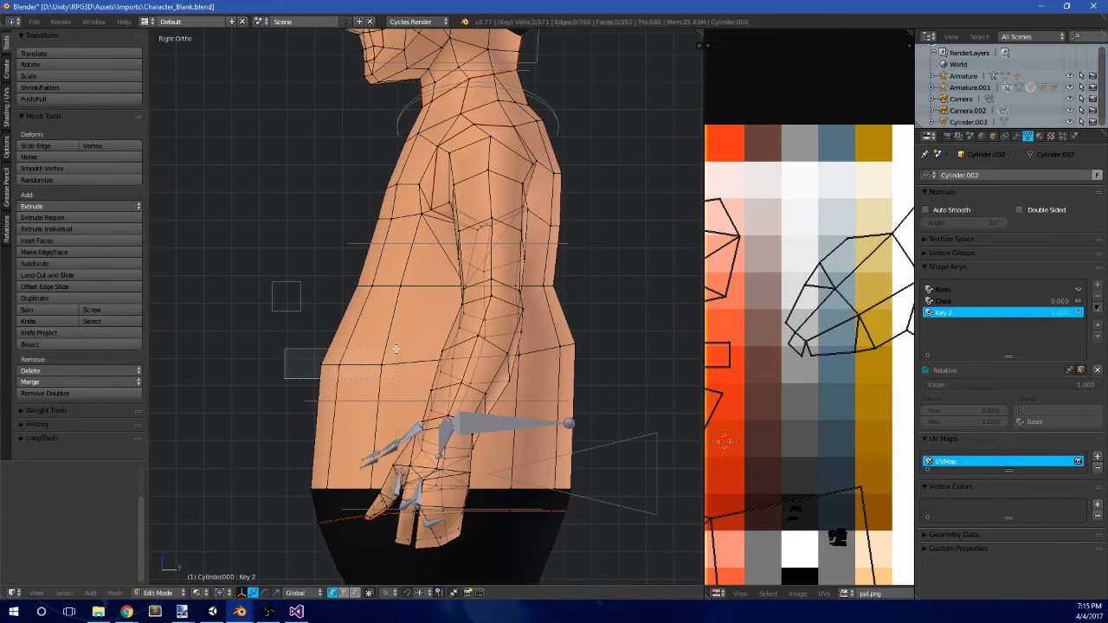
key(g)
click(368, 354)
- Select the front vertices above the belly, rotate them and move them back and up toward the chest
key(b)
drag(360, 309, 426, 279)
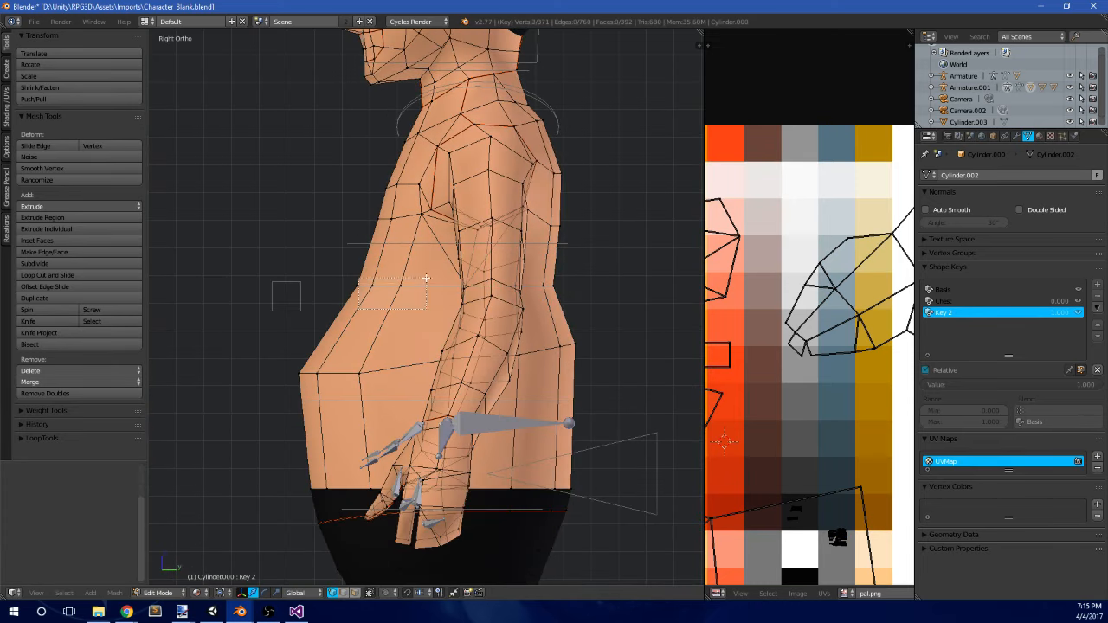
shift+right_click(354, 290)
key(g)
click(412, 266)
key(r)
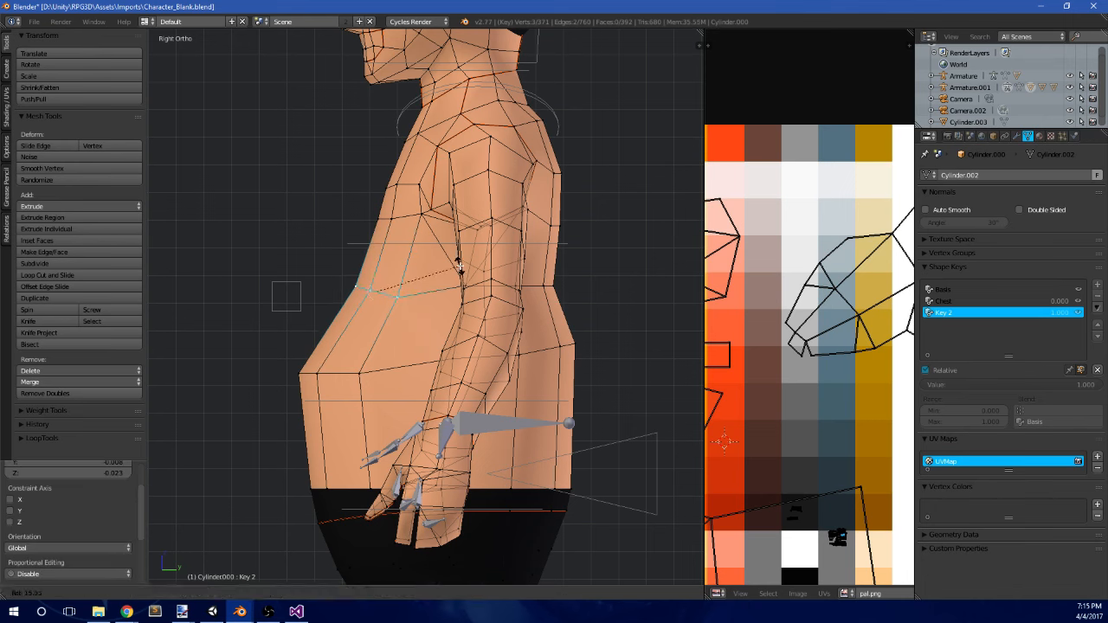
click(458, 262)
key(g)
click(473, 243)
- Box-select the foremost belly vertices and move them slightly back and up
key(a)
key(b)
drag(286, 392, 392, 334)
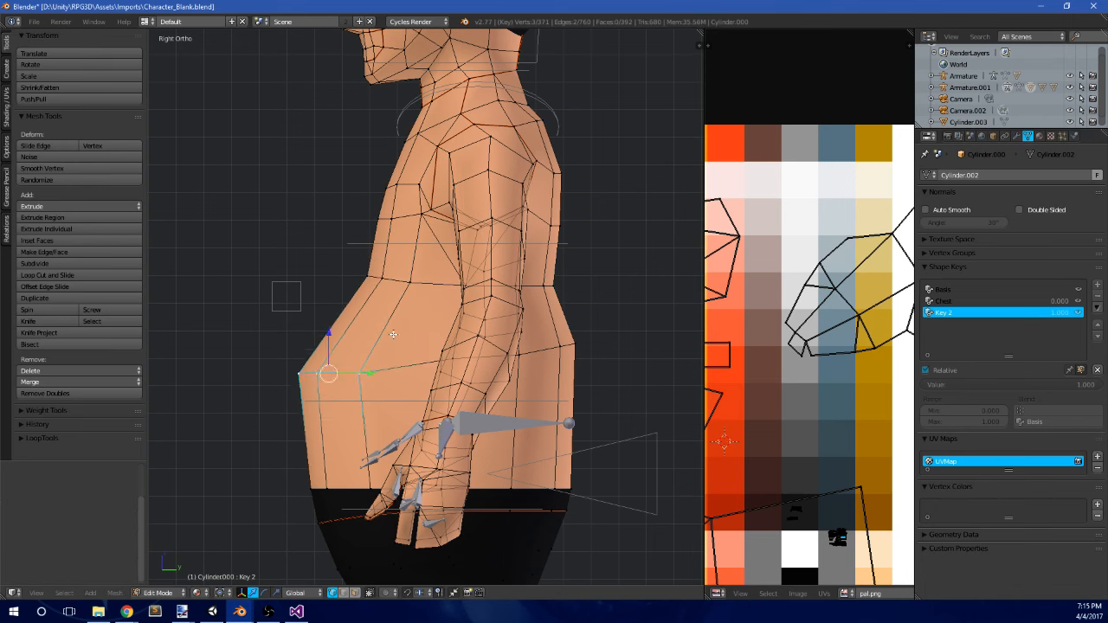
key(g)
click(403, 312)
- Examine the reshaped belly on the full character in Object Mode, in perspective and from several angles
scroll(403, 312, down, 6)
key(Tab)
middle_drag(445, 277, 448, 303)
scroll(467, 281, down, 1)
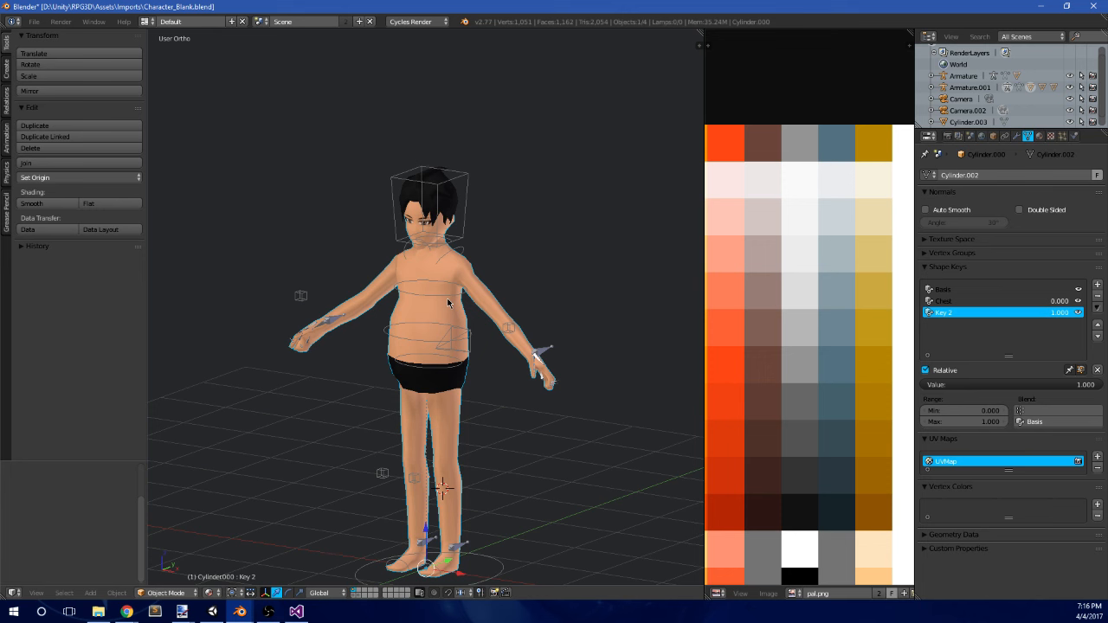
key(KP_5)
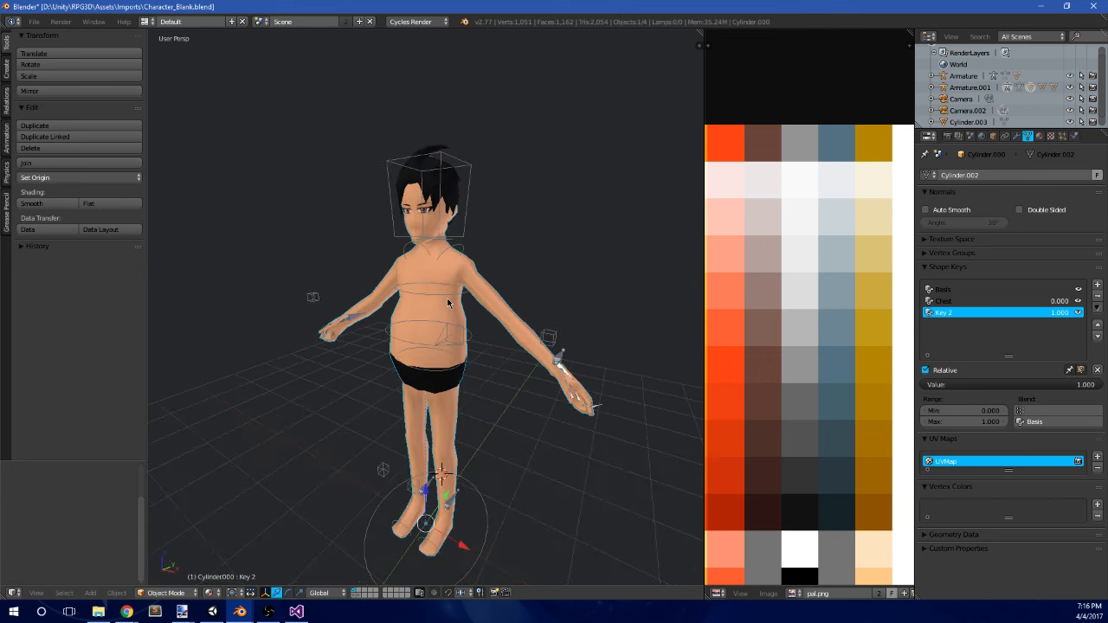
scroll(423, 326, down, 2)
middle_drag(423, 327, 415, 301)
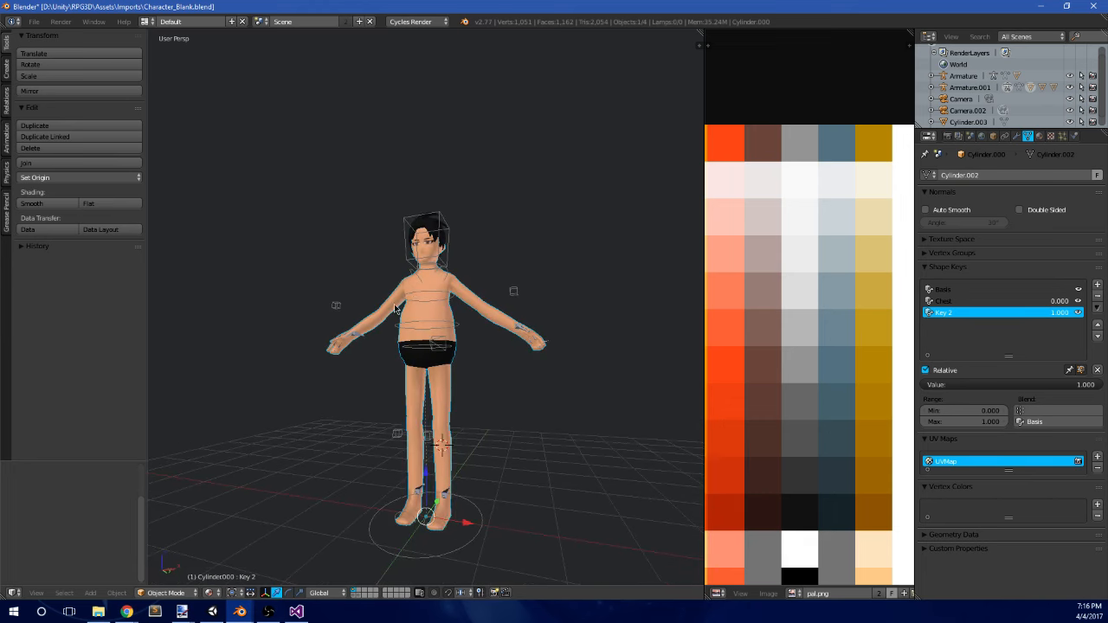
scroll(395, 309, up, 1)
middle_drag(395, 309, 450, 300)
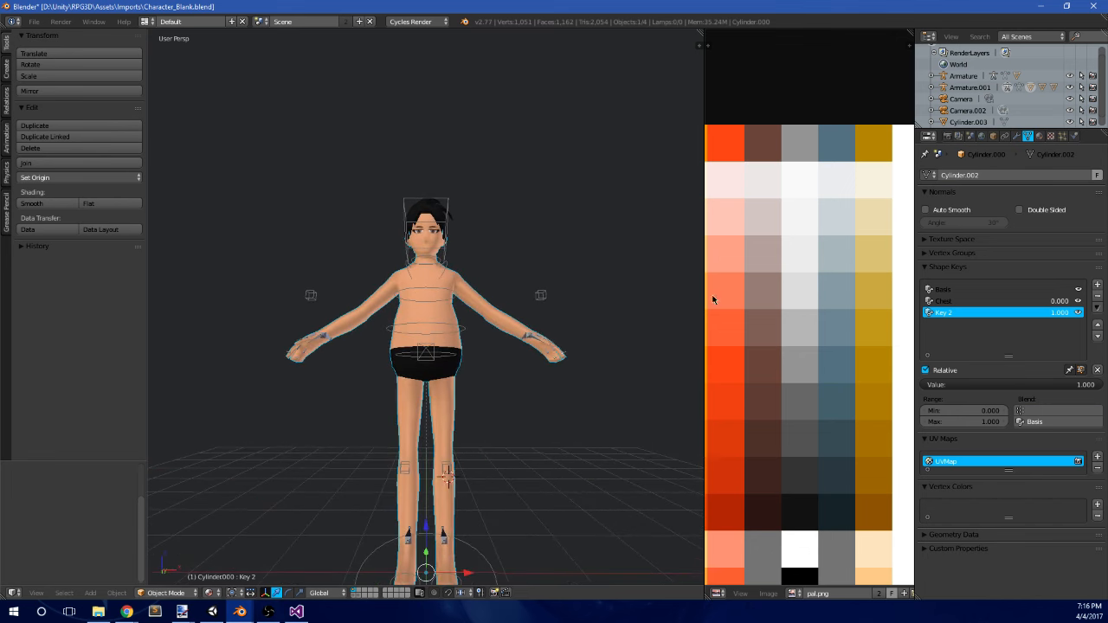
- Raise the Chest shape key to 1.000 and view the torso from the side
click(997, 300)
drag(992, 386, 1089, 386)
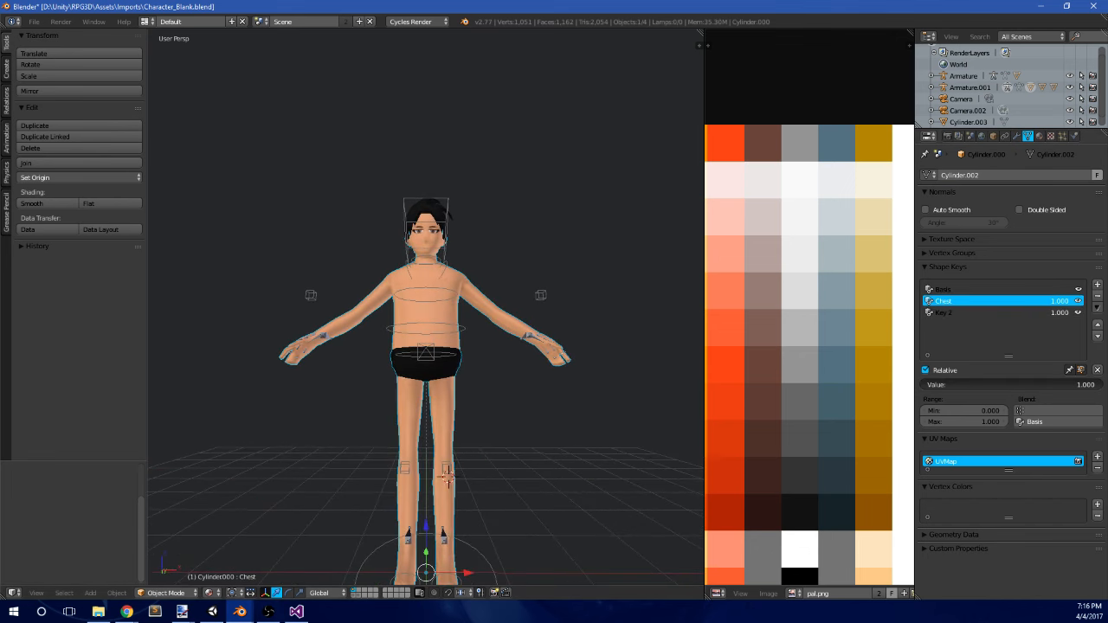
middle_drag(554, 339, 452, 335)
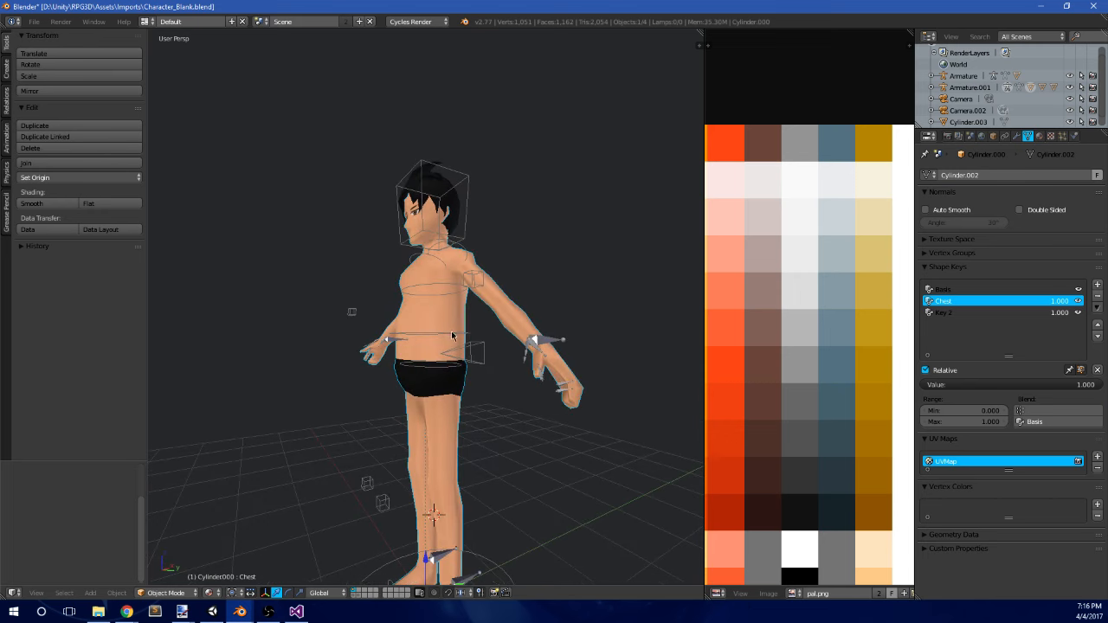
key(Return)
- Lower Key 2 to about 0.479 and check the blended body shape from the front
click(998, 315)
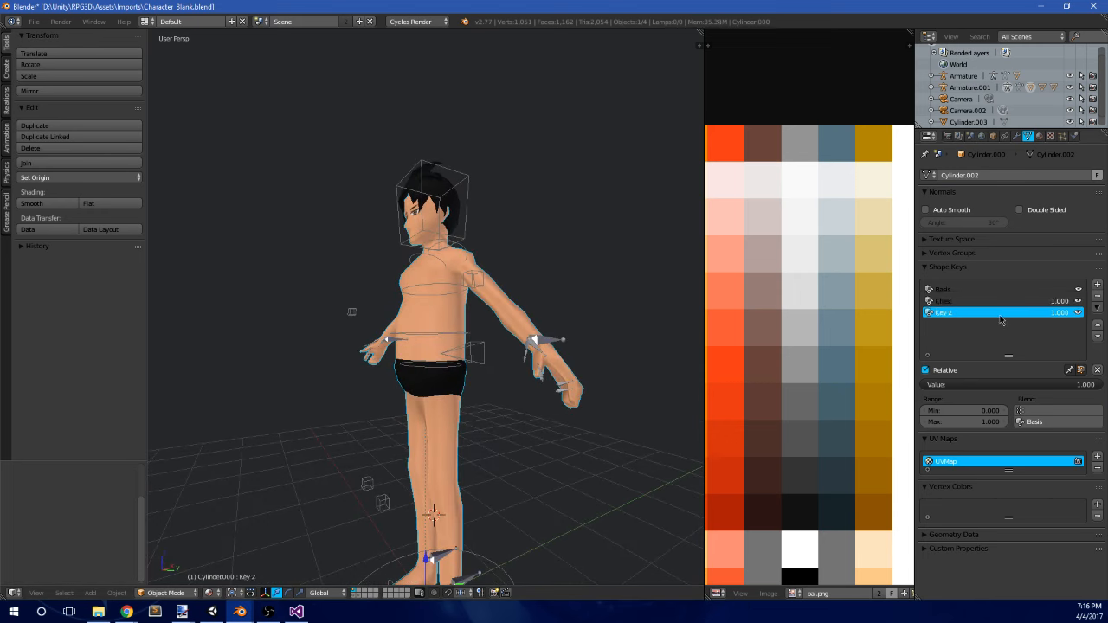
drag(1073, 386, 941, 385)
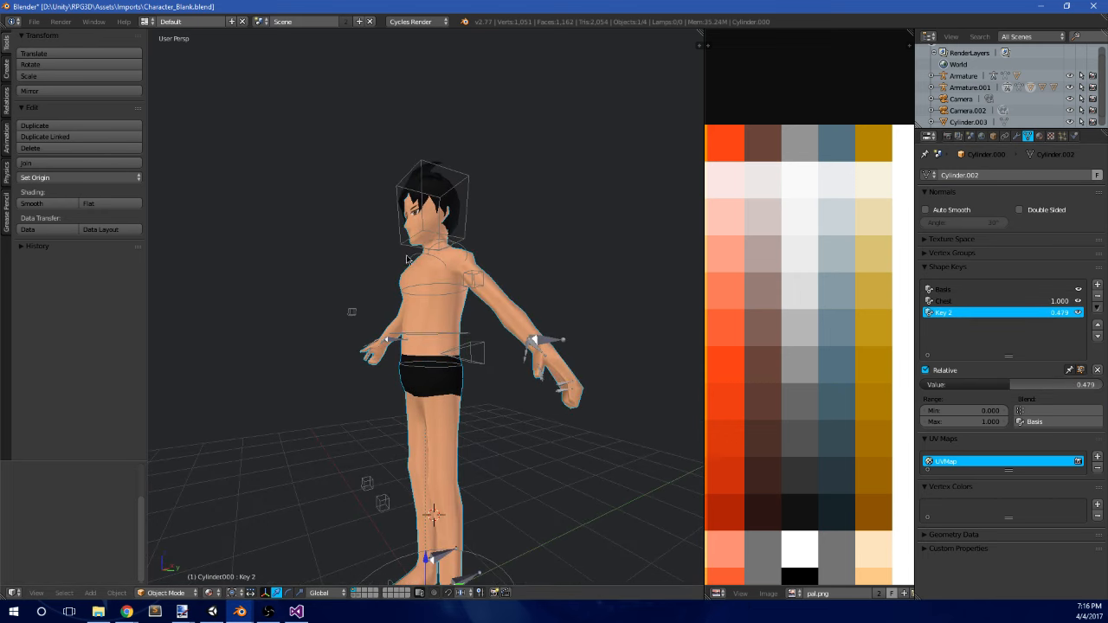
middle_drag(520, 252, 500, 282)
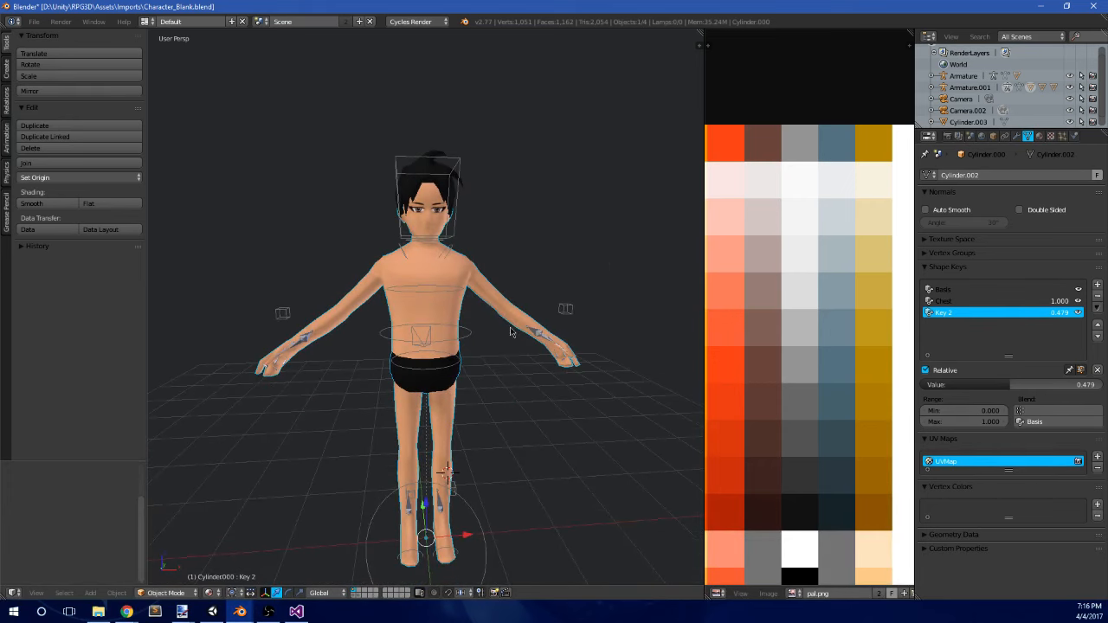
middle_drag(511, 329, 533, 307)
key(KP_5)
key(KP_1)
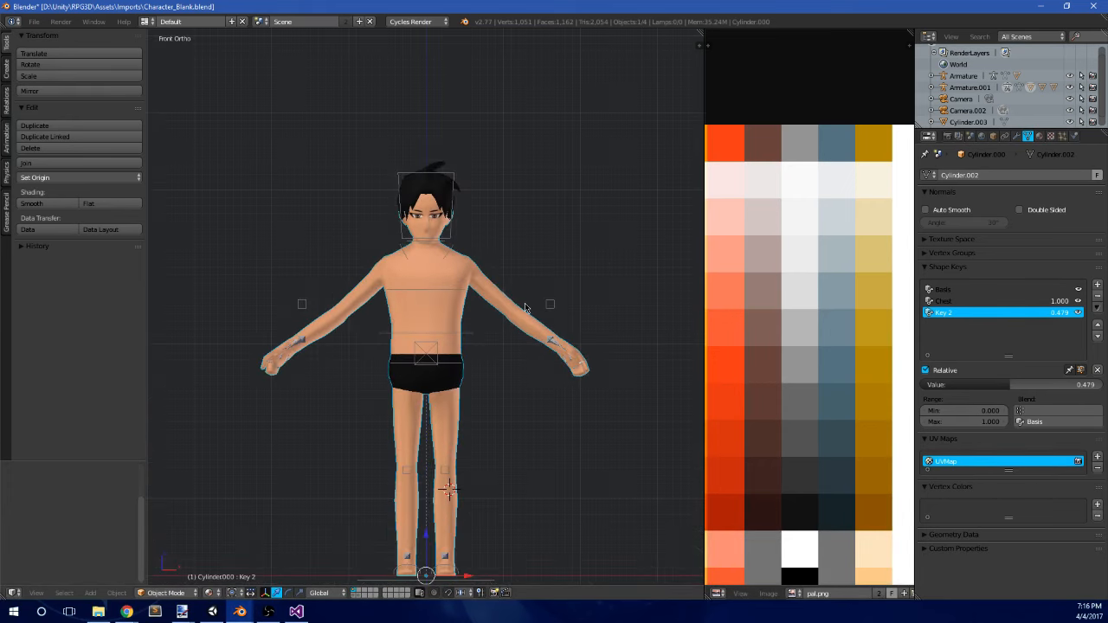
scroll(503, 297, up, 2)
shift+middle_drag(484, 355, 503, 210)
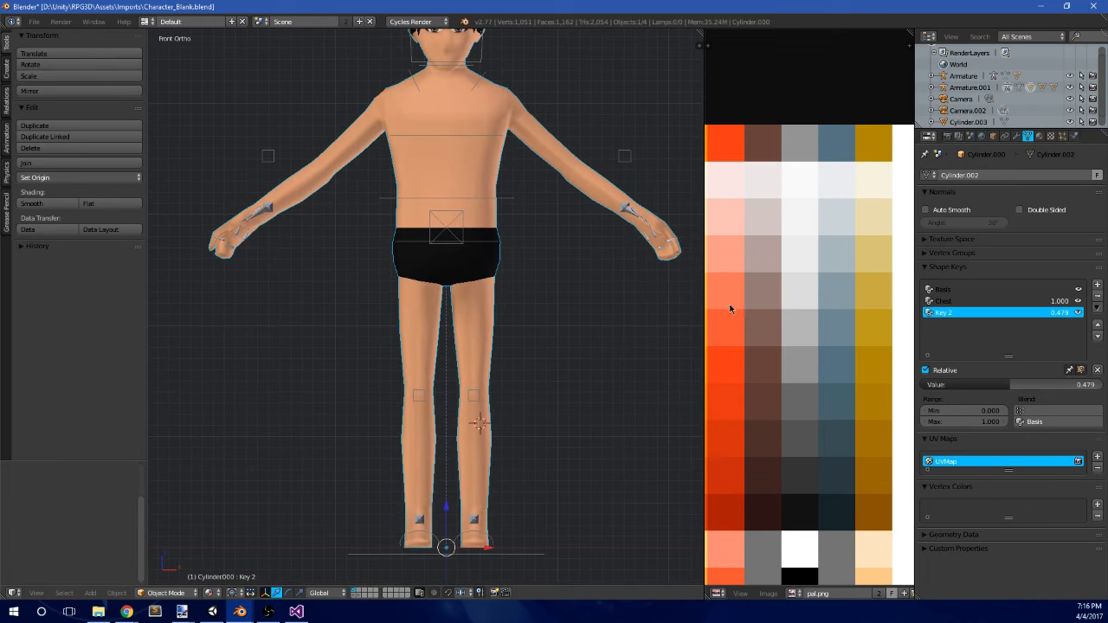
- Raise the value of Key 2 to 1.000 and tilt the view of the character
click(1014, 382)
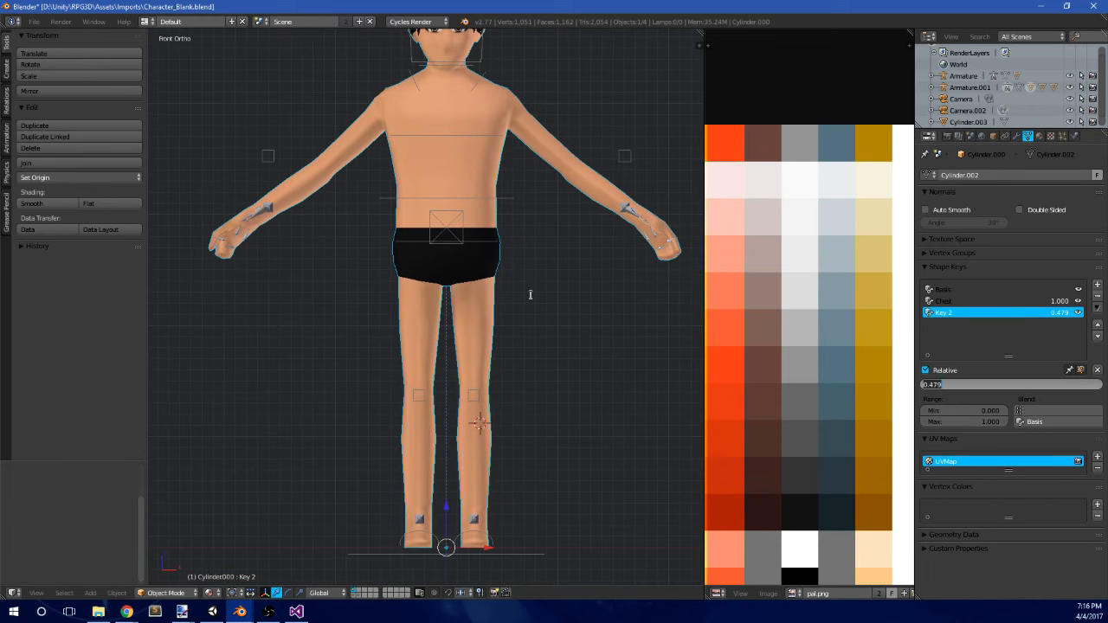
middle_drag(530, 294, 574, 354)
drag(1047, 385, 1104, 389)
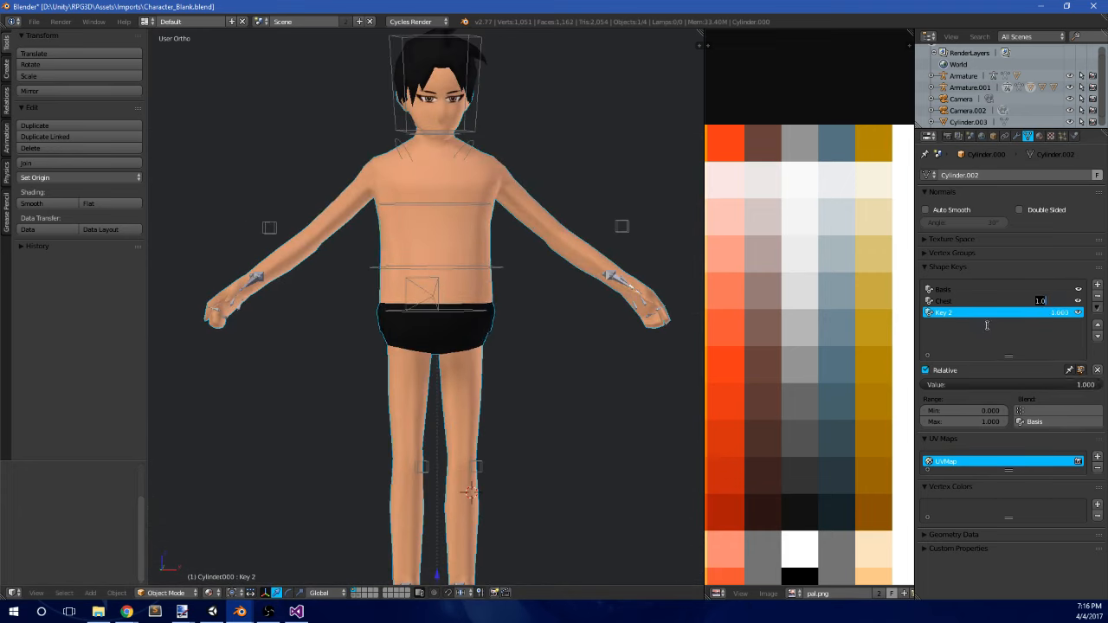
- Reset the Chest and Key 2 values to 0 and rename Key 2 as Belly
key(Return)
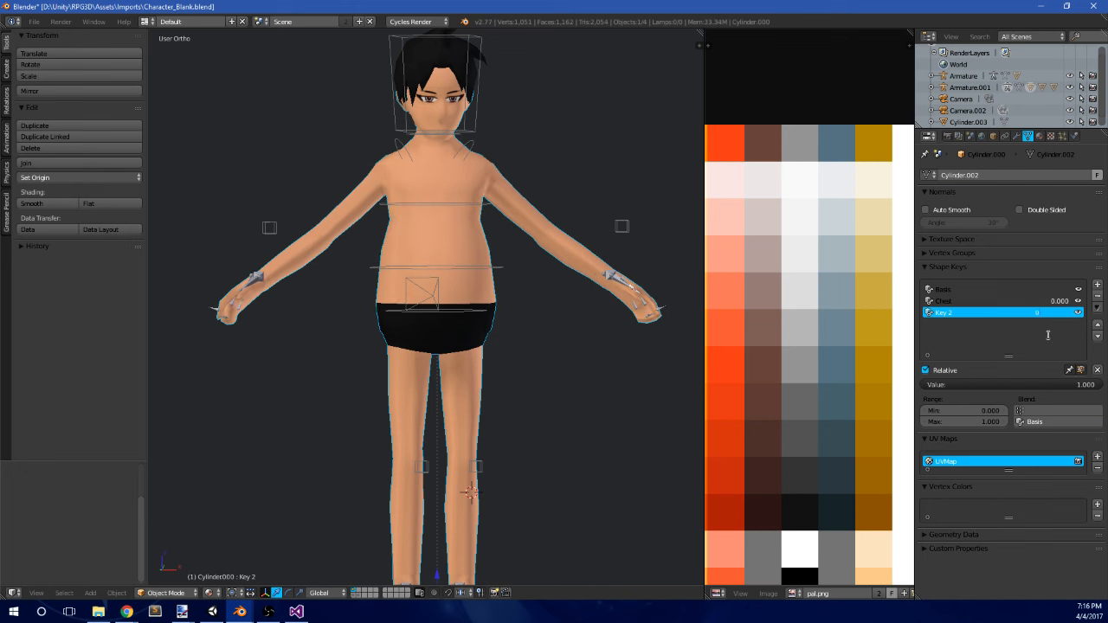
key(Return)
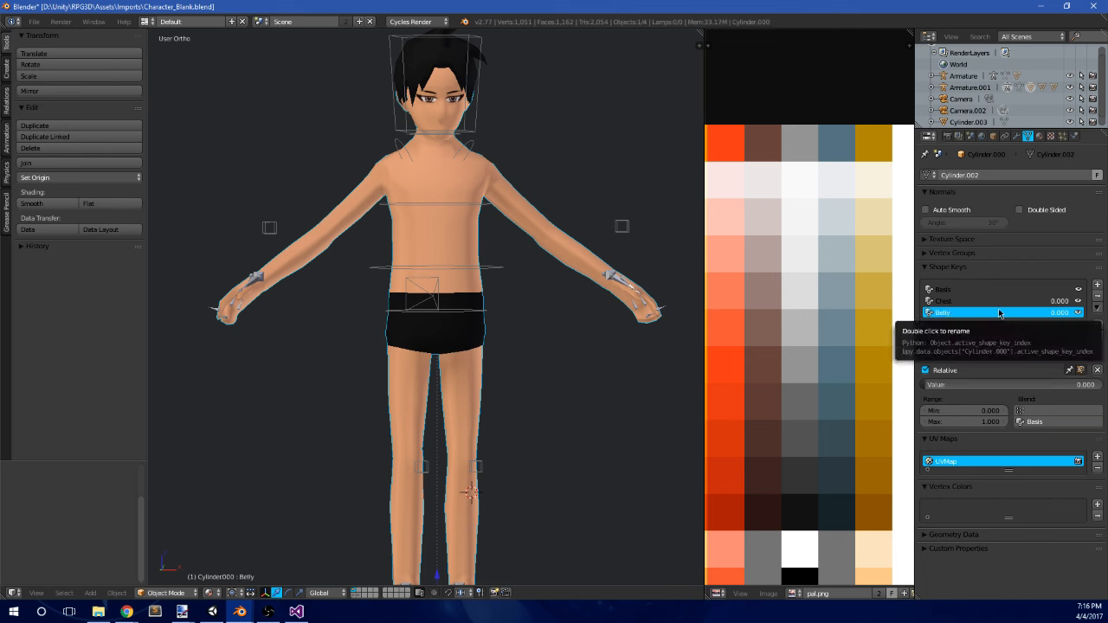
- Set the Belly key's range minimum to -0.1 and lower its value to -0.100
click(996, 412)
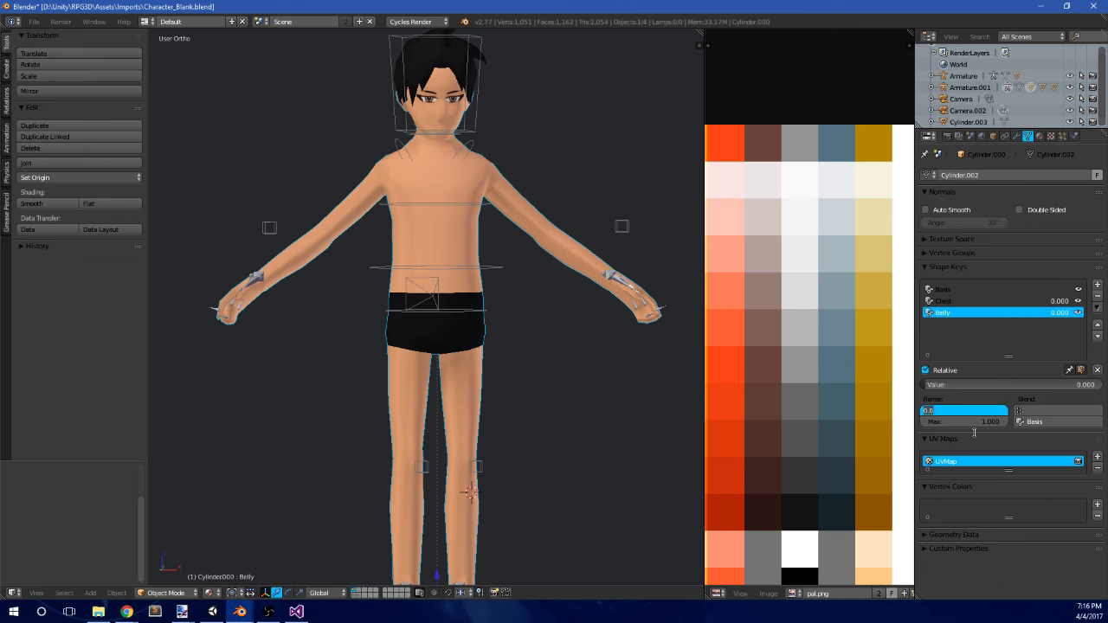
key(Return)
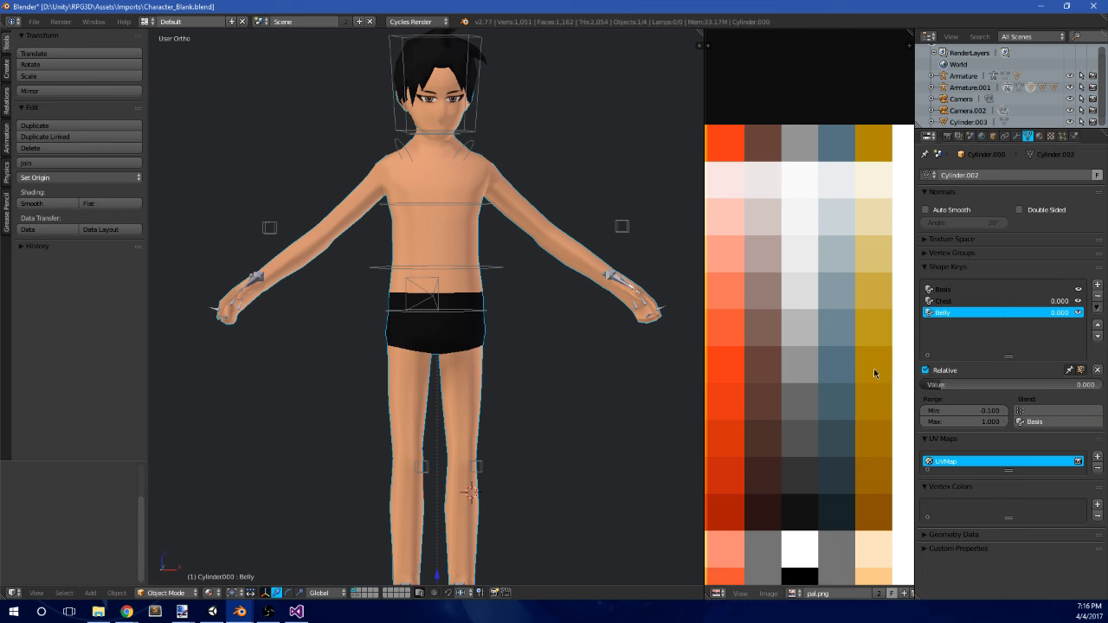
drag(935, 386, 921, 386)
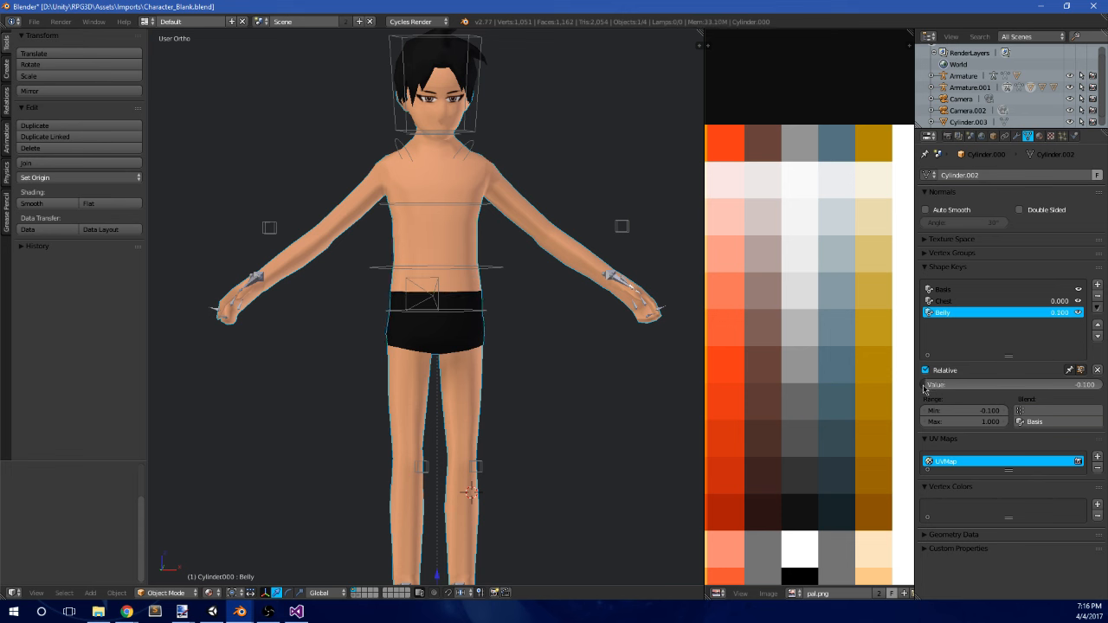
- Set the Belly key's range minimum to -1 and lower its value to about -0.469 to preview a slimmer waist
click(980, 413)
key(Return)
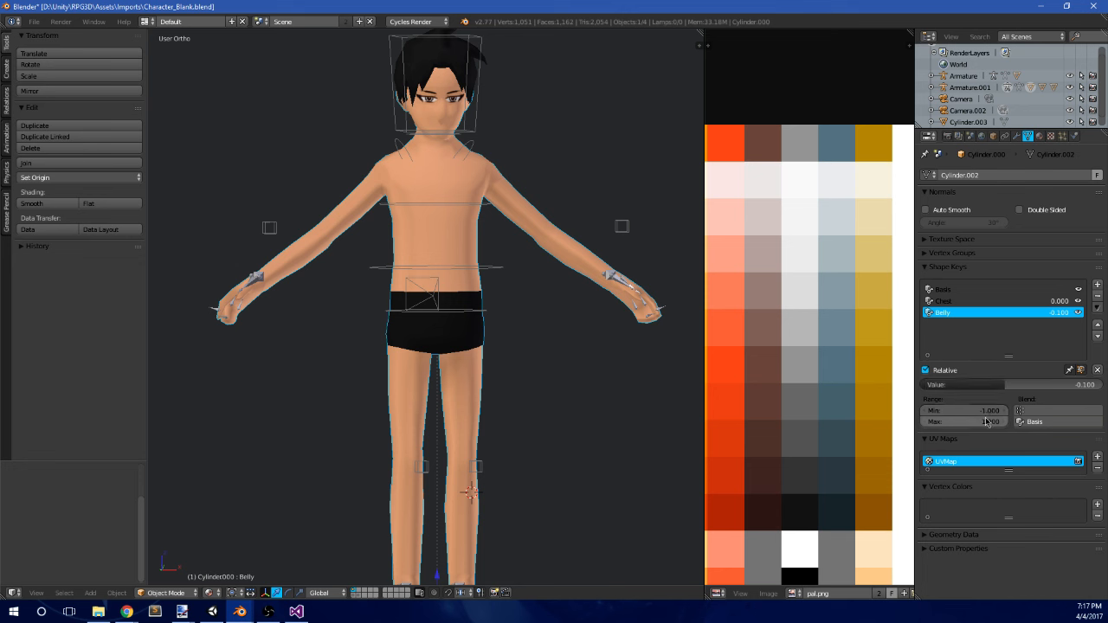
drag(997, 388, 963, 388)
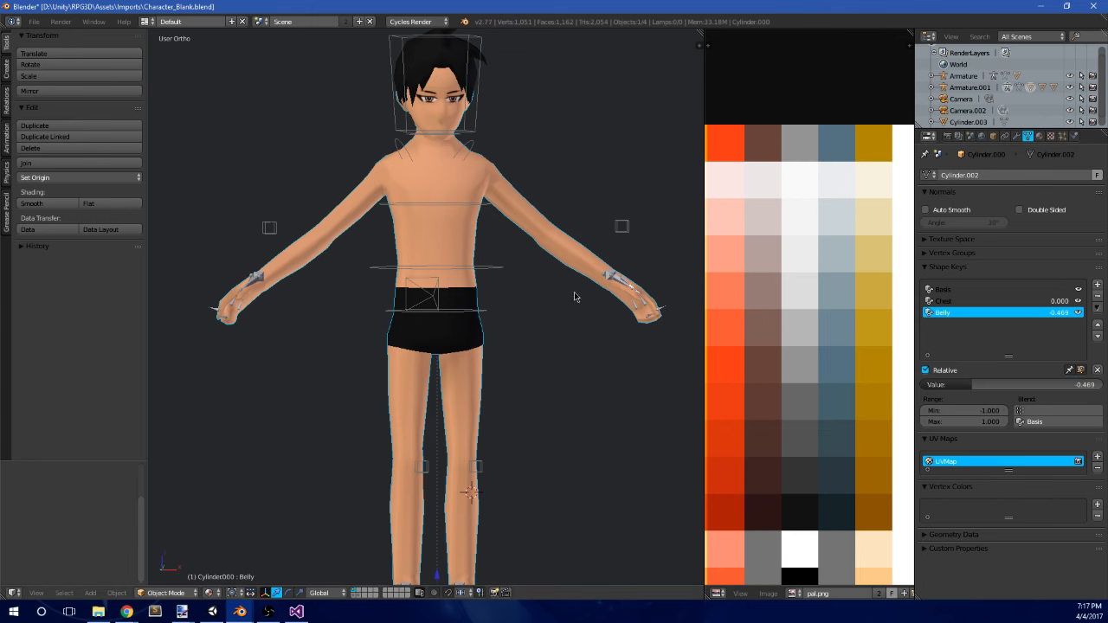
scroll(519, 299, down, 3)
middle_drag(511, 299, 481, 296)
scroll(432, 315, up, 4)
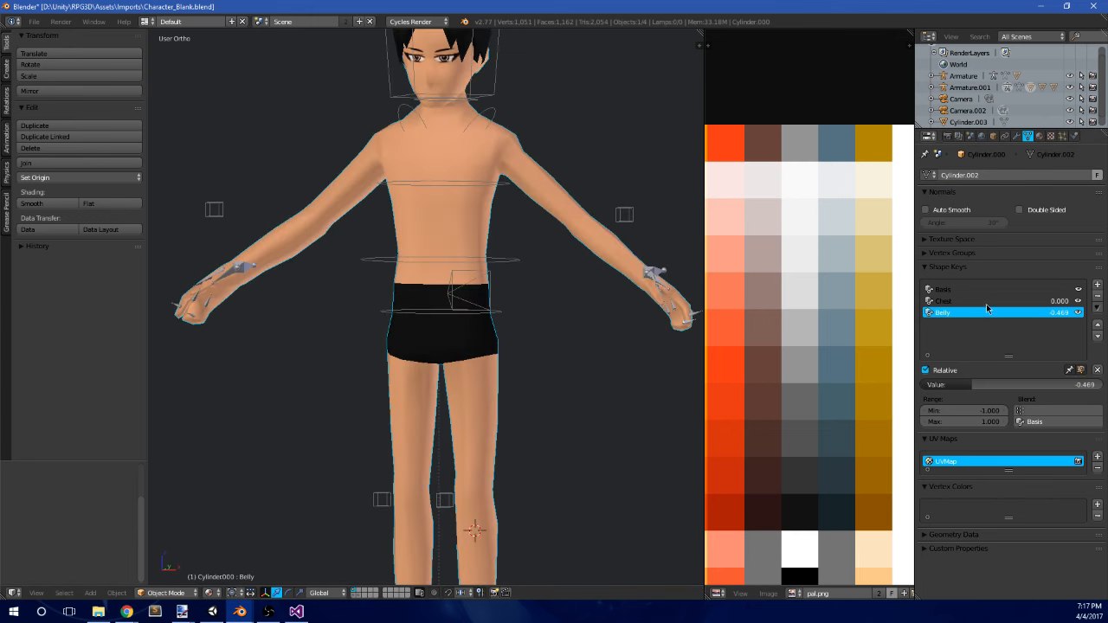
- Set the Chest key's range minimum to -1 and lower its value to -1.000 to preview a narrower chest
click(986, 301)
click(969, 409)
text(-1)
key(Return)
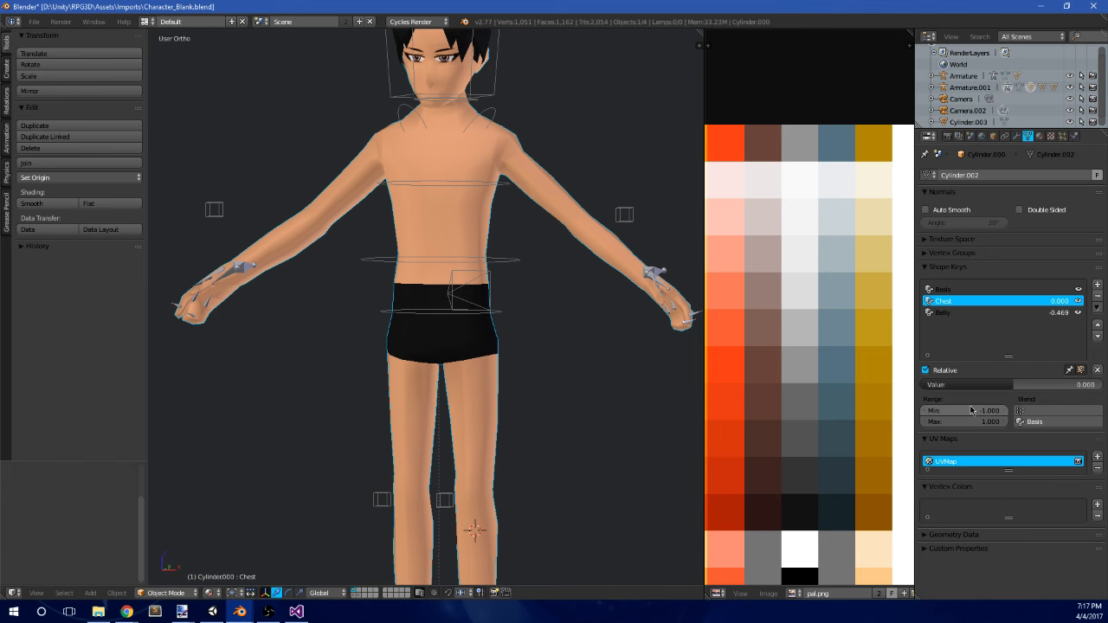
drag(1008, 387, 918, 386)
scroll(511, 265, down, 3)
mouse_move(506, 262)
middle_down()
mouse_move(519, 265)
mouse_move(524, 290)
mouse_move(506, 279)
middle_up()
scroll(524, 291, up, 2)
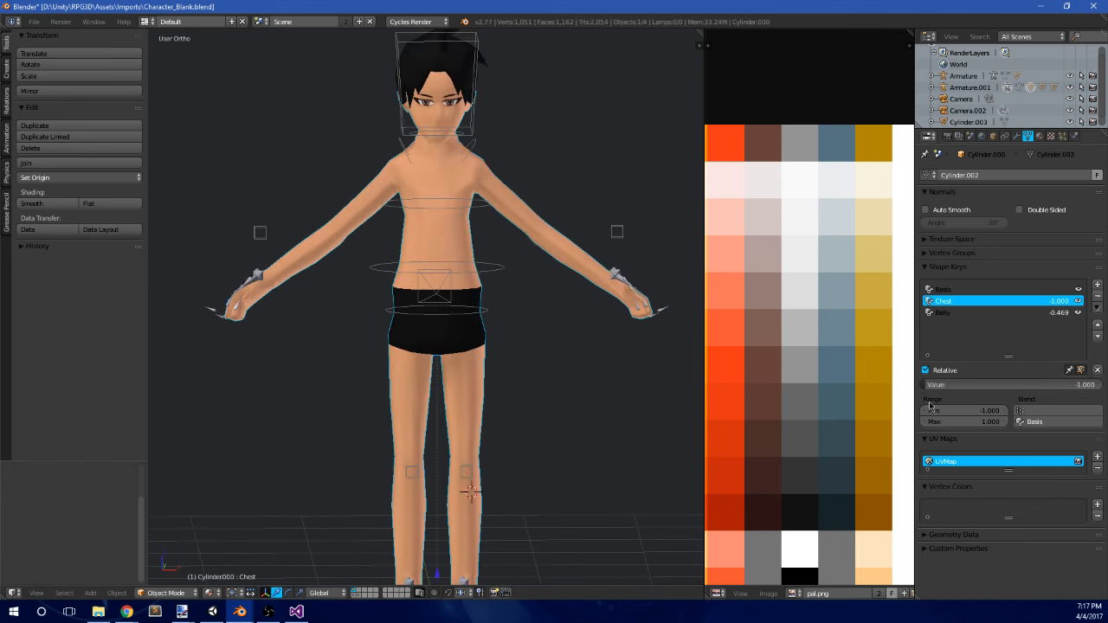
- Lower the Belly key to -1.000 and inspect the thinnest body shape from several angles
click(976, 314)
drag(968, 387, 918, 387)
scroll(512, 329, down, 3)
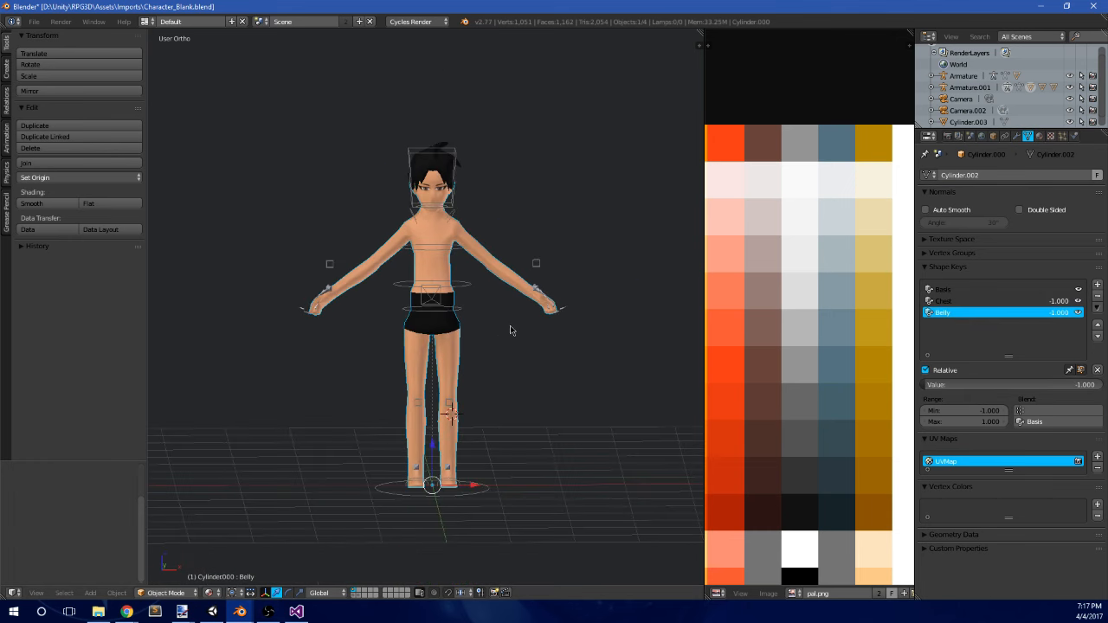
mouse_move(512, 329)
middle_down()
mouse_move(359, 331)
mouse_move(359, 270)
mouse_move(509, 296)
mouse_move(522, 323)
middle_up()
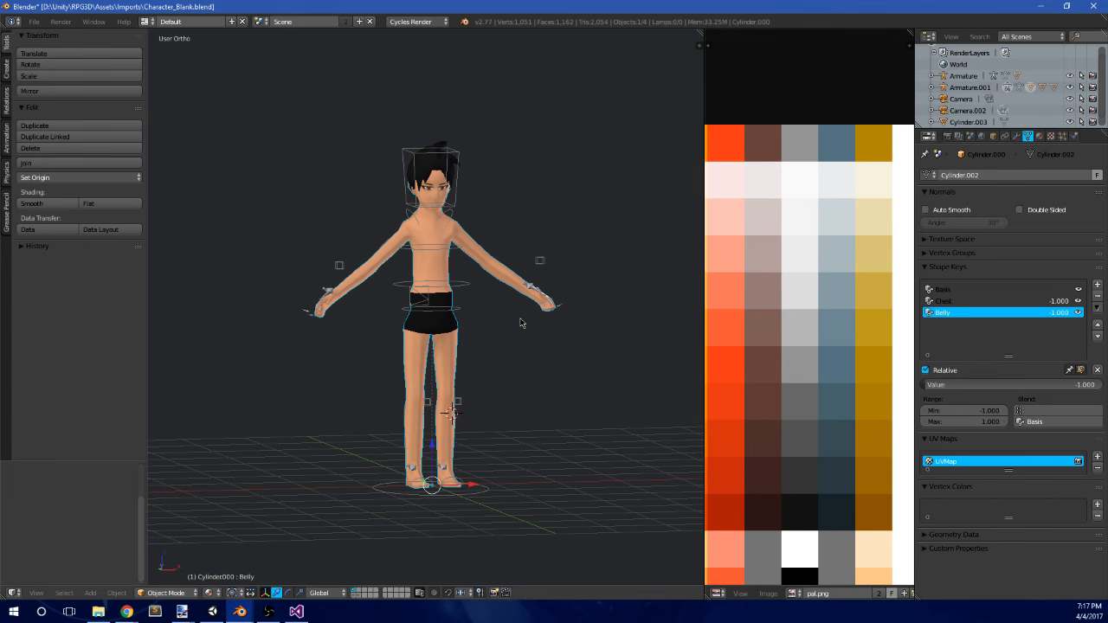
middle_drag(521, 316, 463, 295)
scroll(463, 295, up, 5)
shift+middle_drag(509, 259, 515, 314)
scroll(519, 300, down, 3)
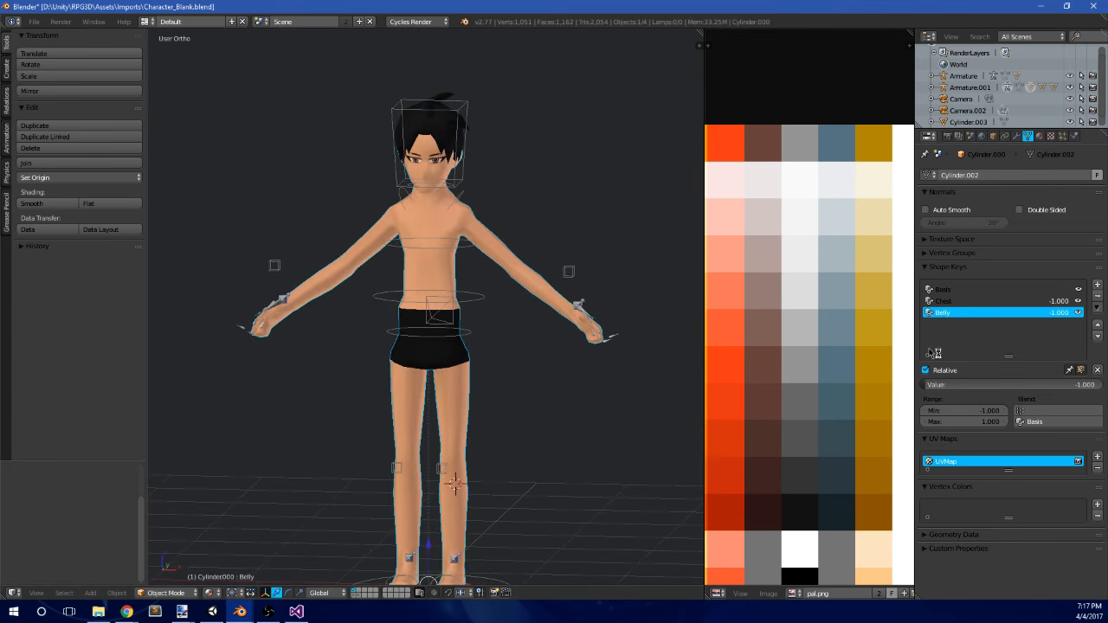
- Raise the Belly key to about 0.417 and view the body from the front
drag(935, 384, 1051, 384)
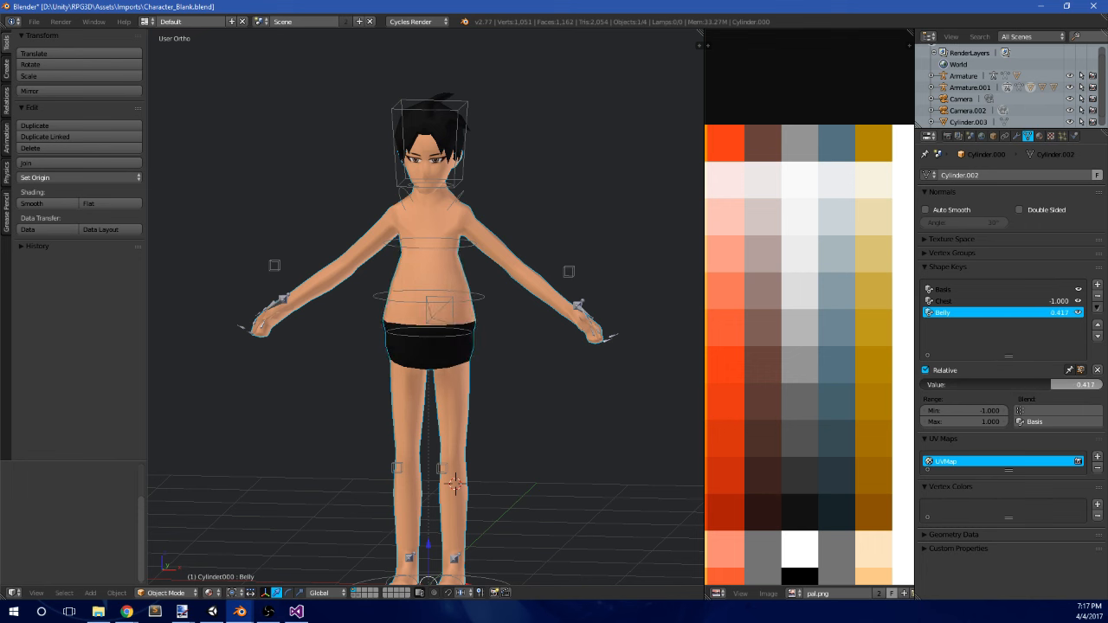
scroll(589, 325, down, 1)
middle_drag(585, 326, 599, 317)
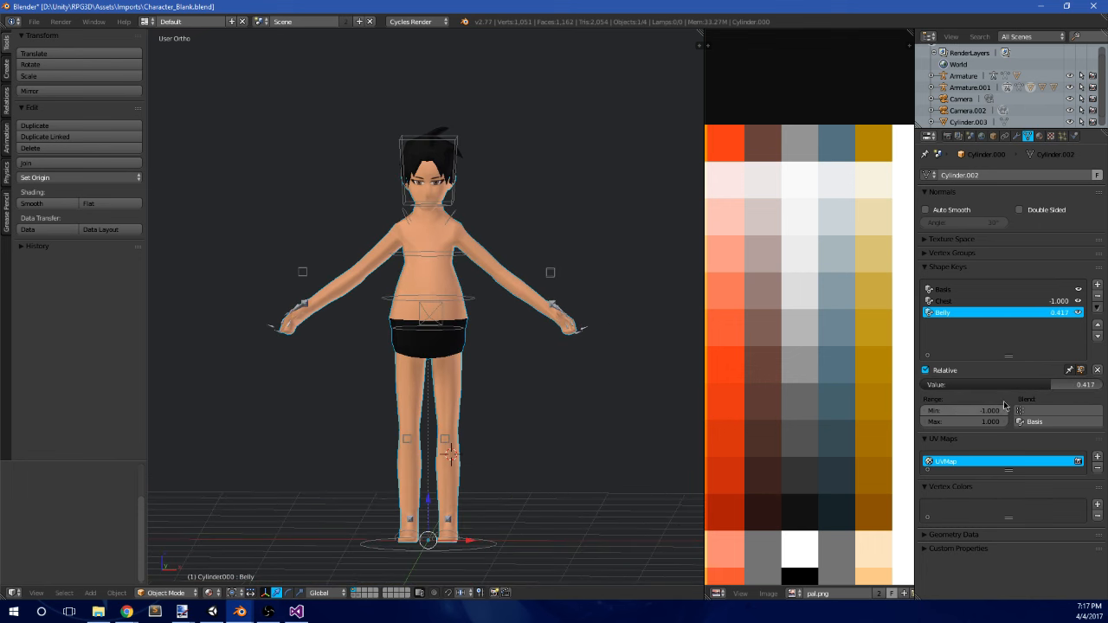
- Lower the Belly key to about 0.023 and set the Chest key to about -0.566
drag(1022, 385, 963, 385)
click(976, 301)
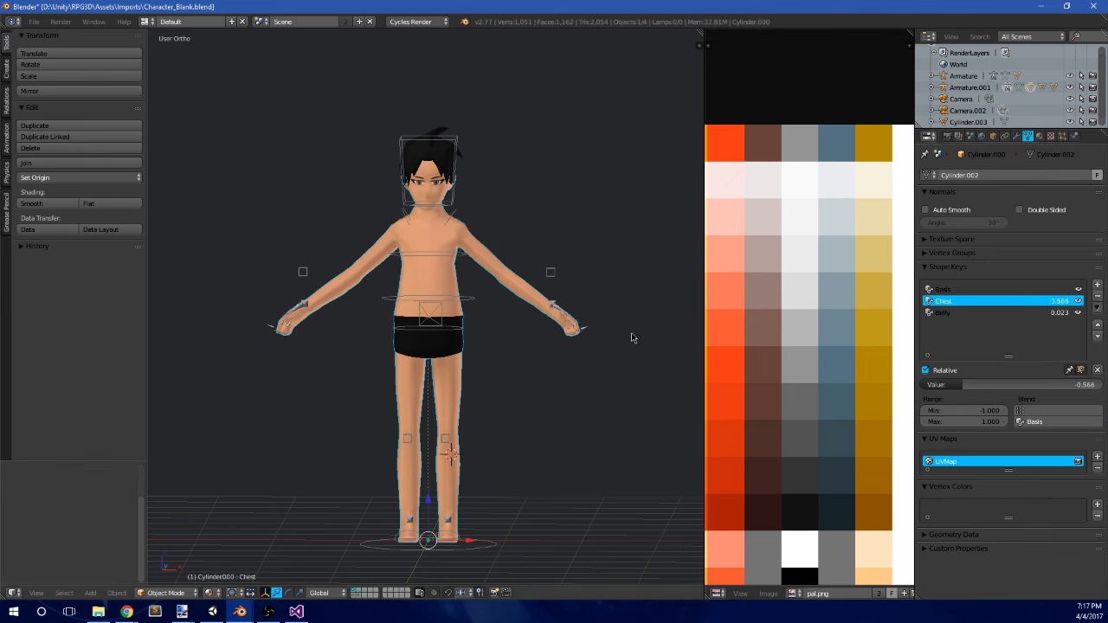
middle_drag(338, 230, 704, 308)
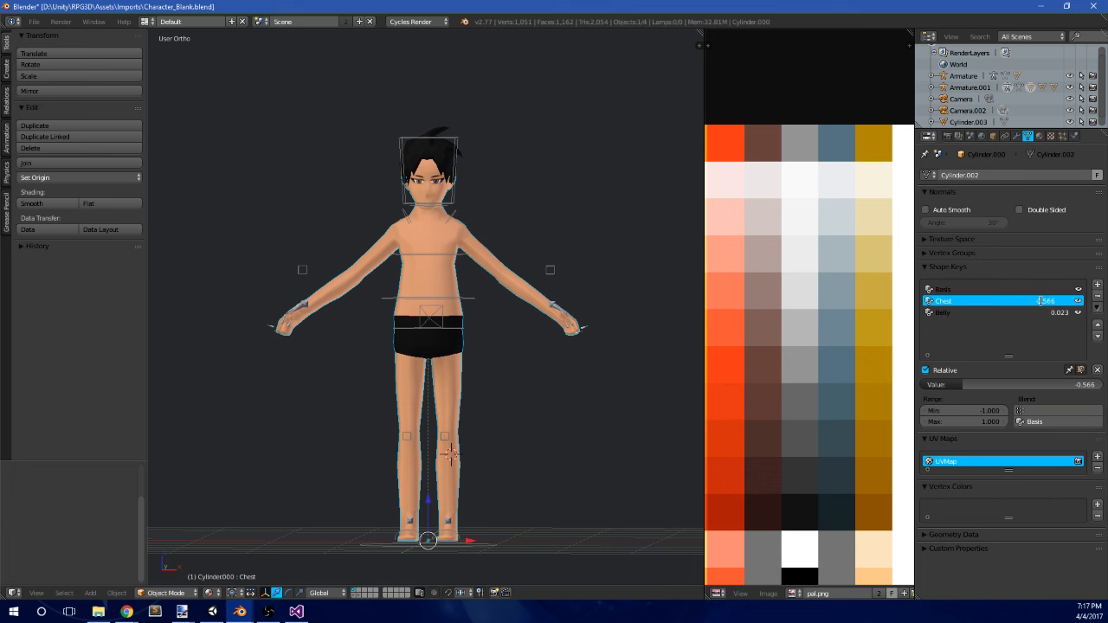
- Reset both the Chest and Belly shape key values to 0
text(0)
key(Return)
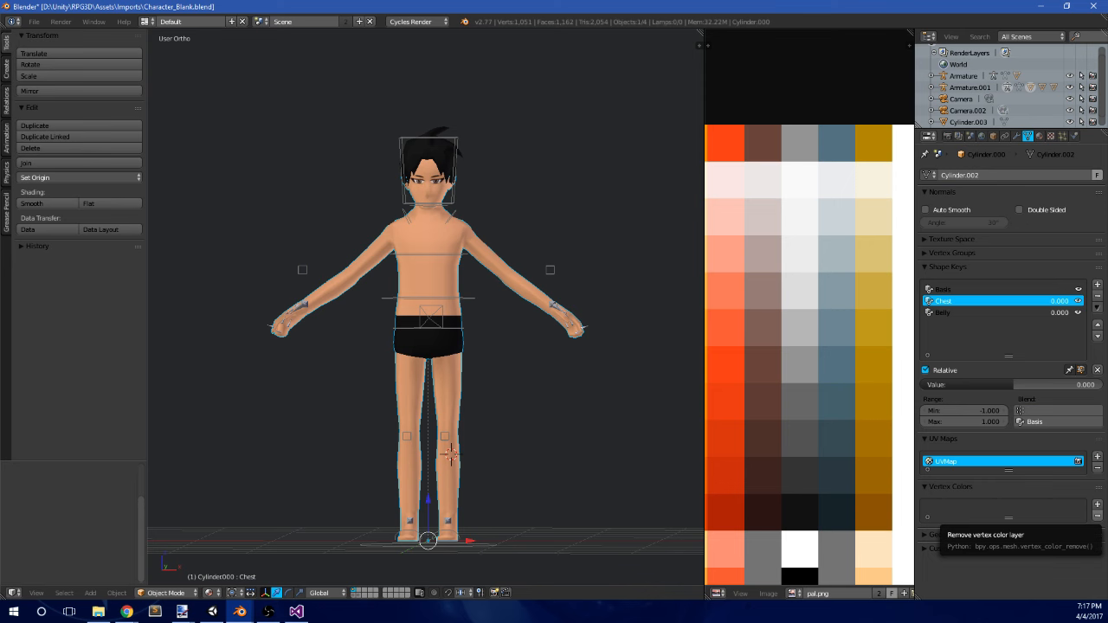
- Switch to Unity and look around the village in the GameScene view
click(212, 611)
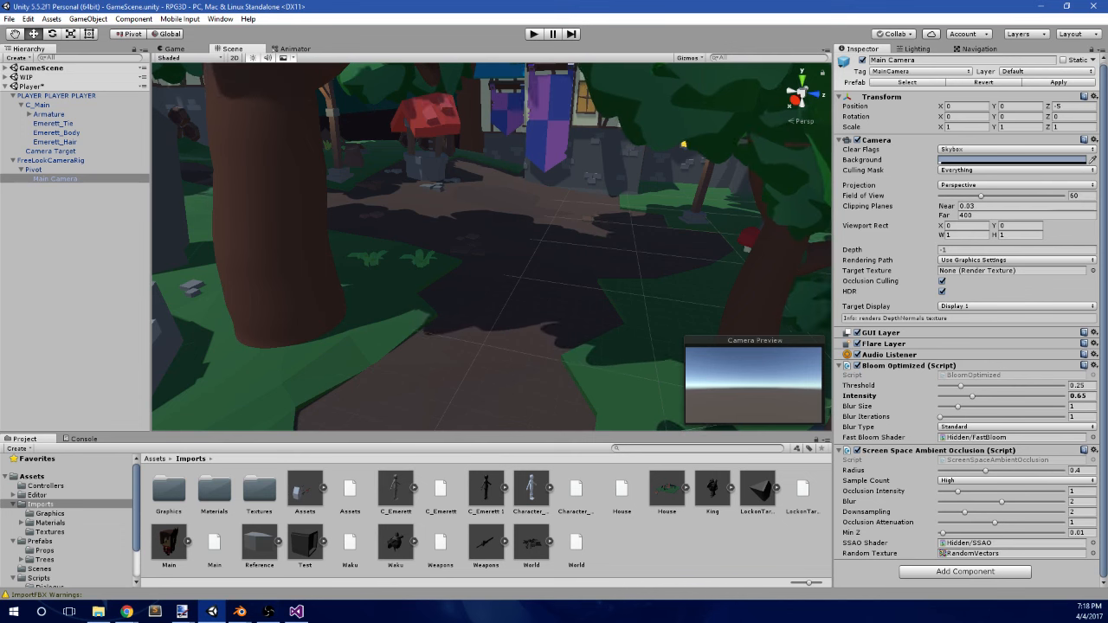
key(alt+Tab)
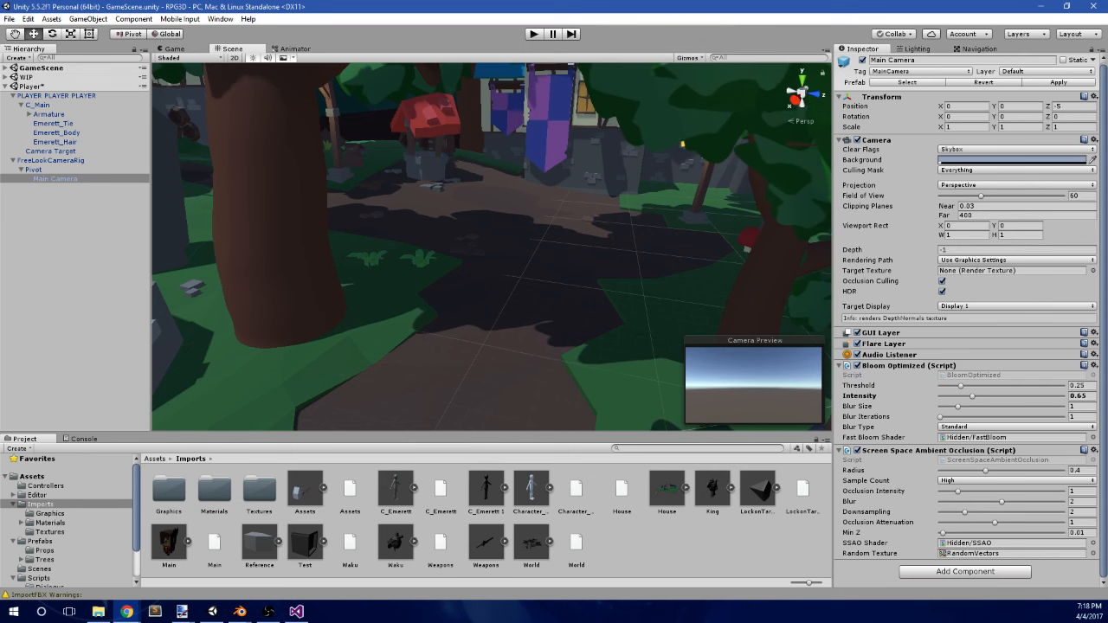
middle_drag(636, 309, 470, 262)
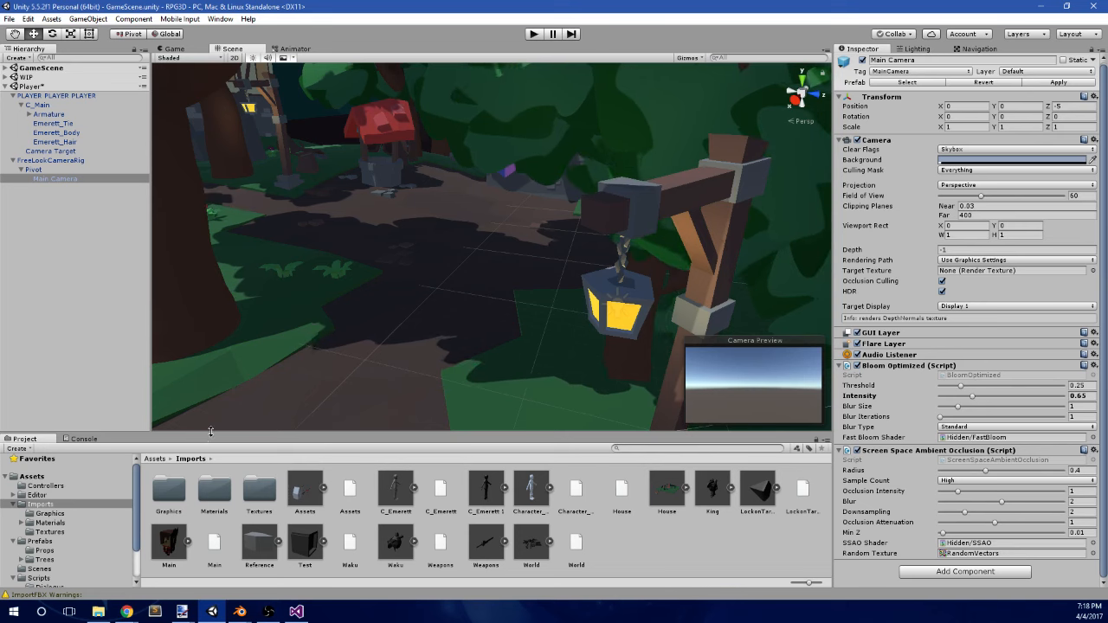
- Switch to Blender and save Character_Blank.blend over the existing file
mouse_move(240, 611)
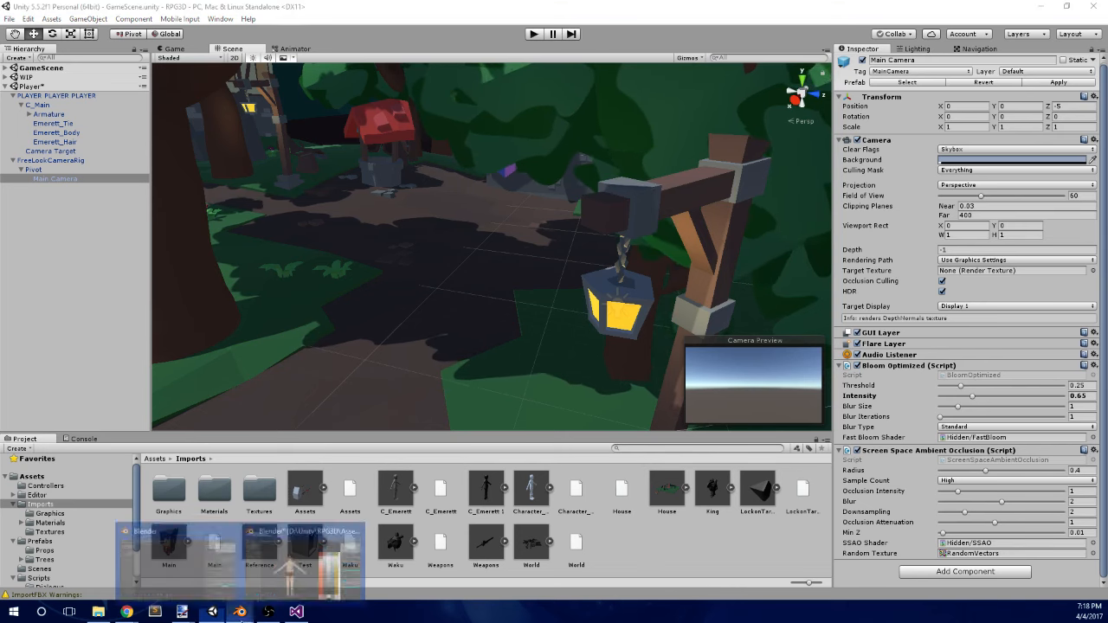
click(227, 577)
middle_drag(434, 278, 454, 307)
key(ctrl+s)
click(430, 301)
- Add a new shape key below Belly and name it Arms
click(956, 311)
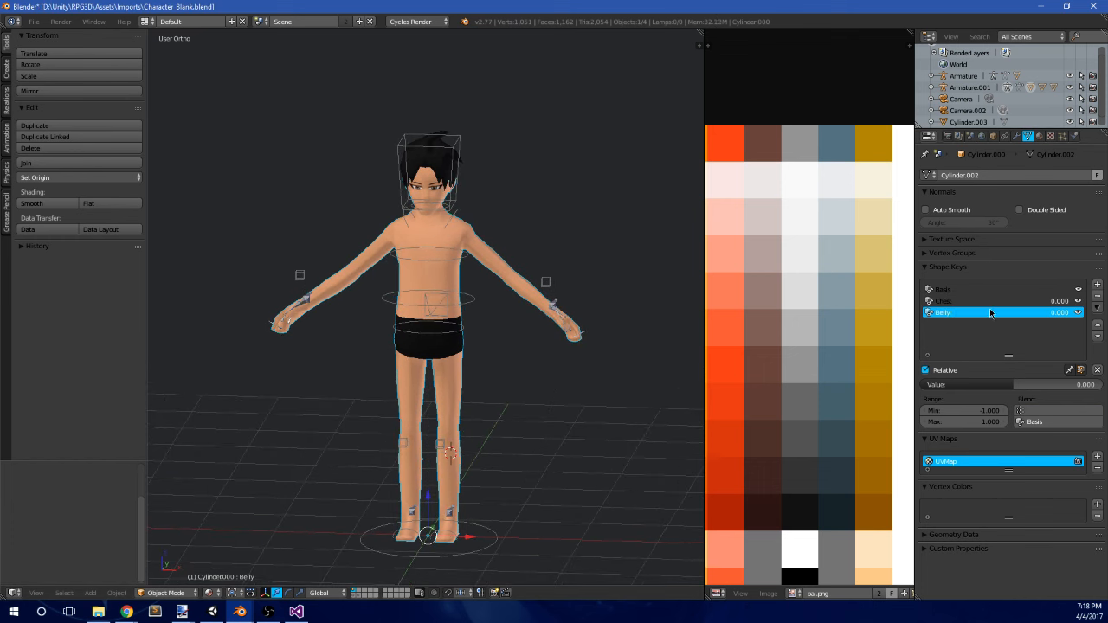
click(1097, 284)
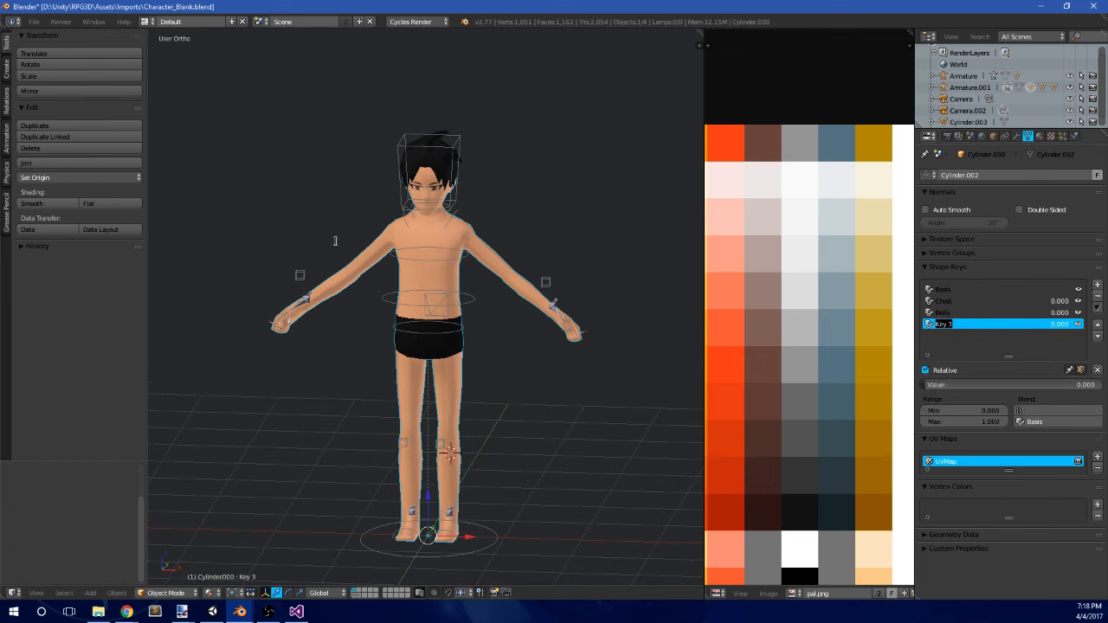
text(Arms)
key(Return)
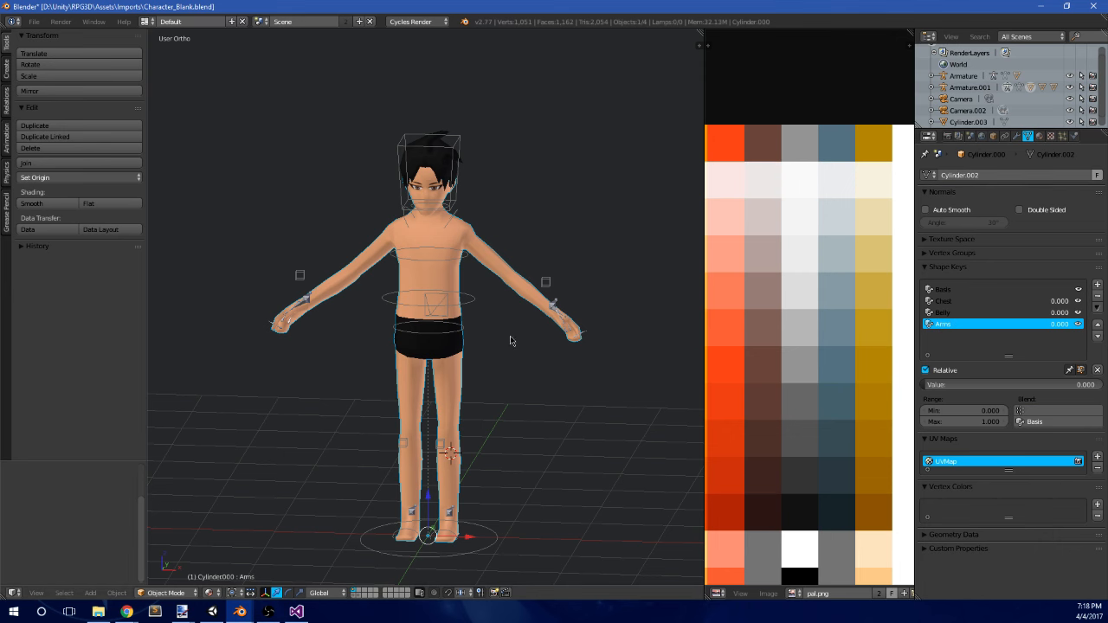
- In Edit Mode, move two vertices on the front of the upper arm forward along Y to bulge the biceps
key(Tab)
key(KP_1)
scroll(584, 299, up, 4)
shift+middle_drag(554, 256, 450, 361)
scroll(527, 331, up, 2)
middle_drag(489, 315, 465, 348)
right_click(487, 296)
shift+right_click(478, 309)
key(KP_7)
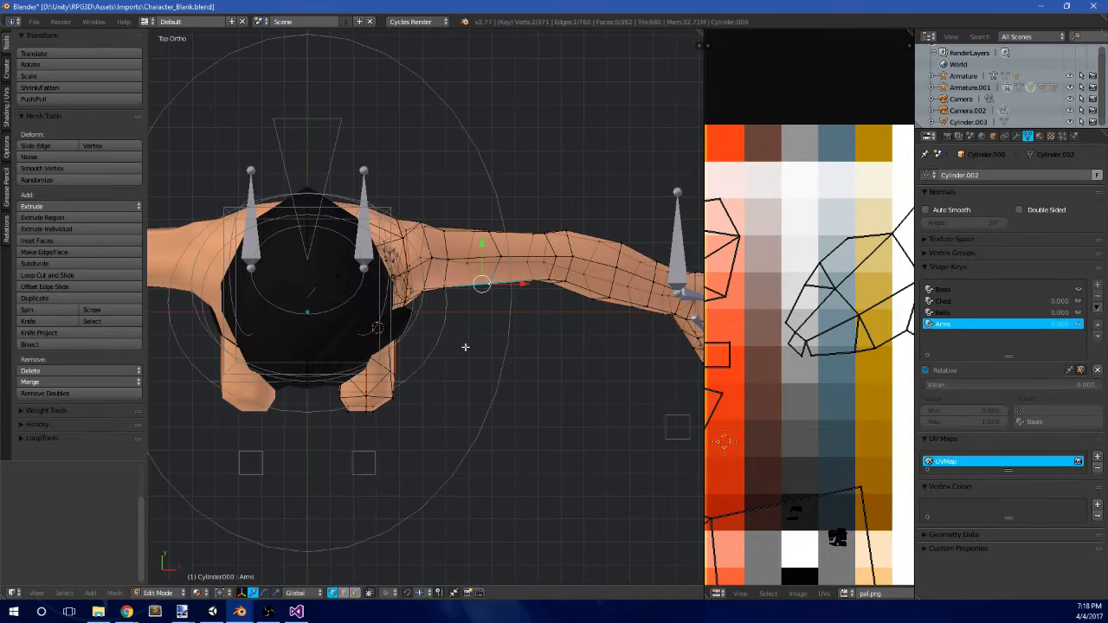
drag(482, 245, 476, 263)
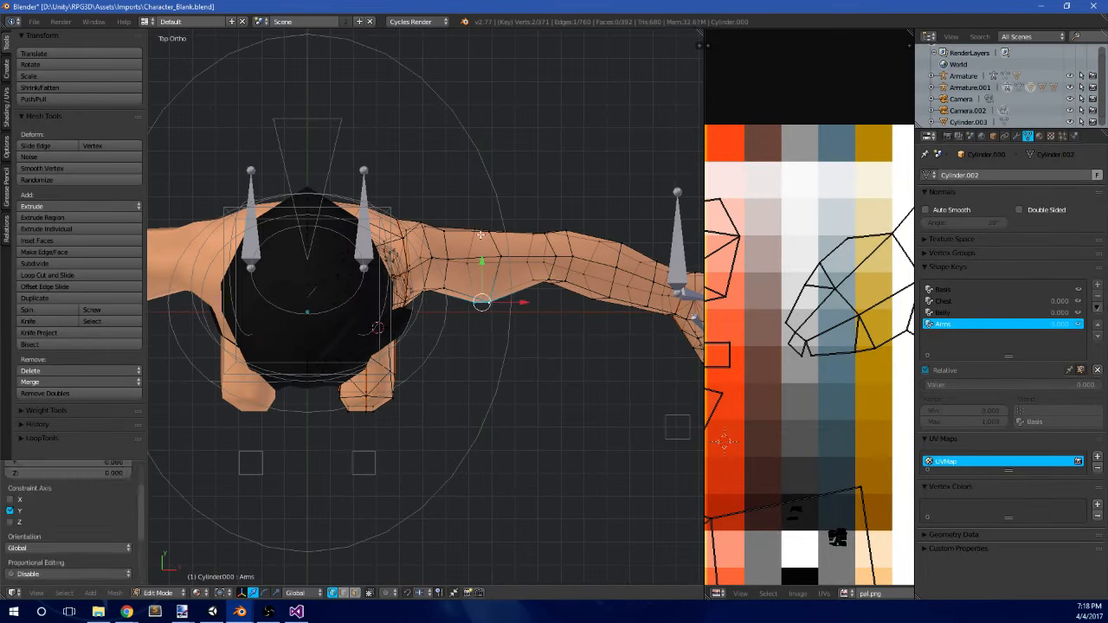
- Move the vertices along the back of the upper arm outward by about 0.038 along Y
key(a)
key(b)
drag(427, 237, 461, 182)
shift+right_click(427, 231)
shift+right_click(487, 231)
shift+right_click(483, 230)
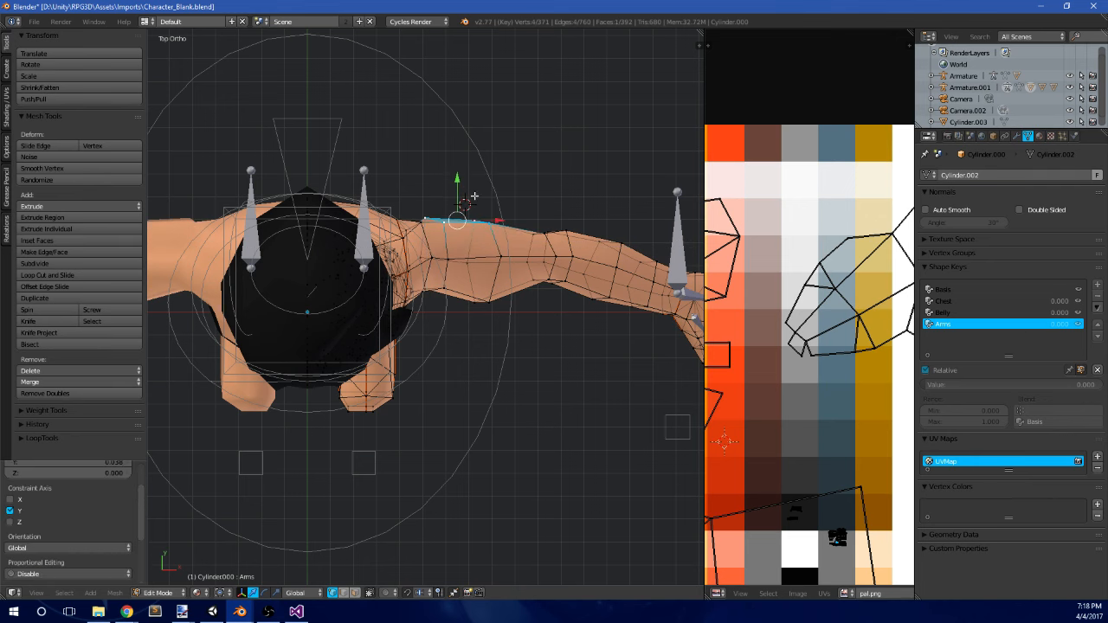
middle_drag(461, 182, 472, 329)
key(KP_7)
scroll(524, 305, up, 3)
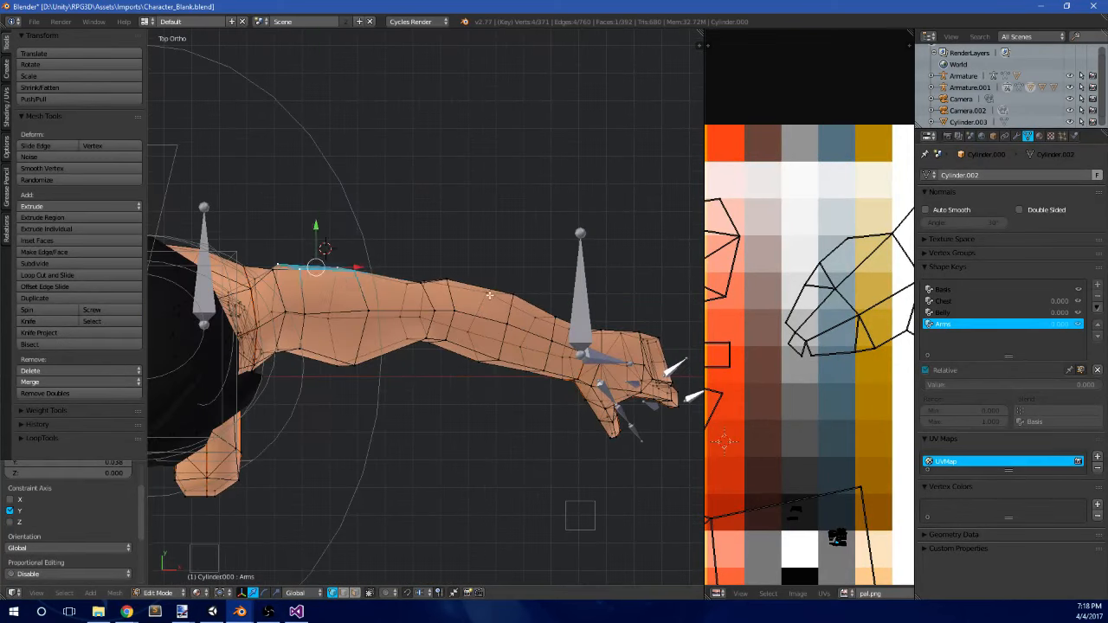
- Move the vertices along the back edge of the forearm outward and return to Object Mode
key(b)
drag(472, 294, 505, 279)
key(b)
drag(424, 284, 462, 246)
key(a)
key(b)
key(g)
click(483, 253)
key(Tab)
- Set the Arms shape key value to 1.000 and inspect the thickened arm from above
scroll(486, 290, down, 4)
middle_drag(494, 329, 409, 267)
drag(942, 384, 1103, 386)
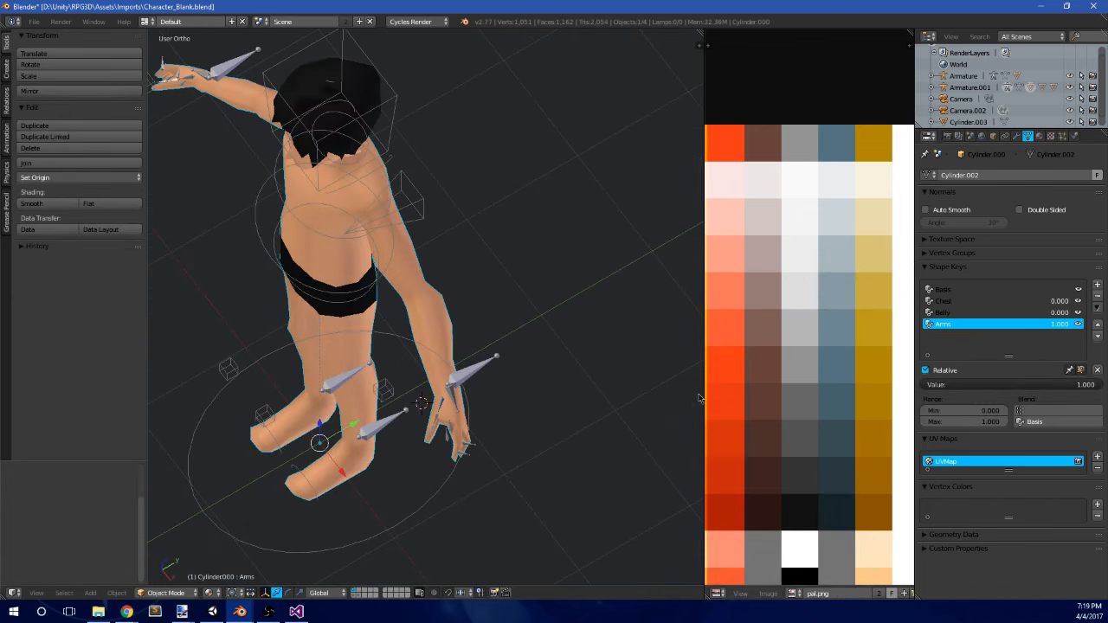
middle_drag(611, 417, 507, 366)
key(KP_7)
scroll(497, 404, up, 5)
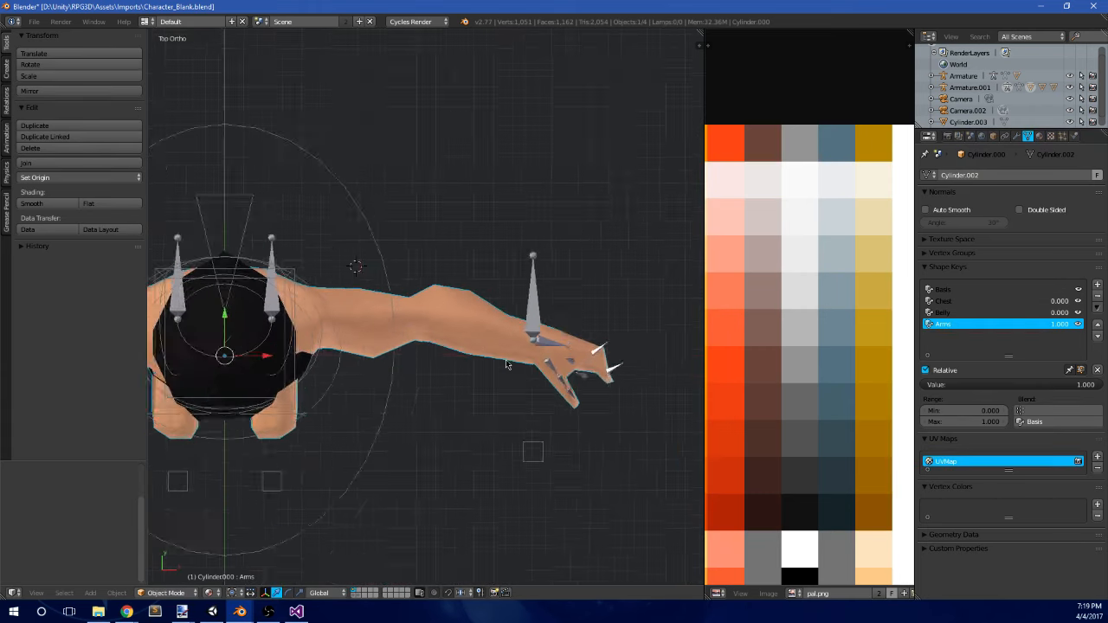
- Adjust the vertex at the back of the forearm bulge in Edit Mode to smooth its outline
key(Tab)
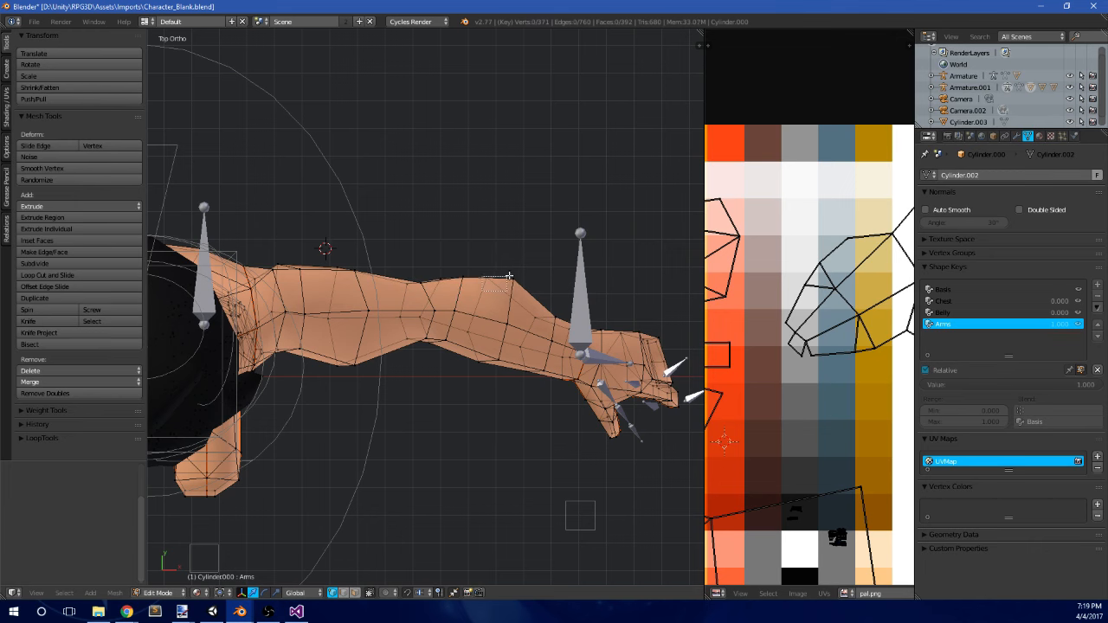
right_click(513, 277)
key(g)
click(520, 281)
key(Tab)
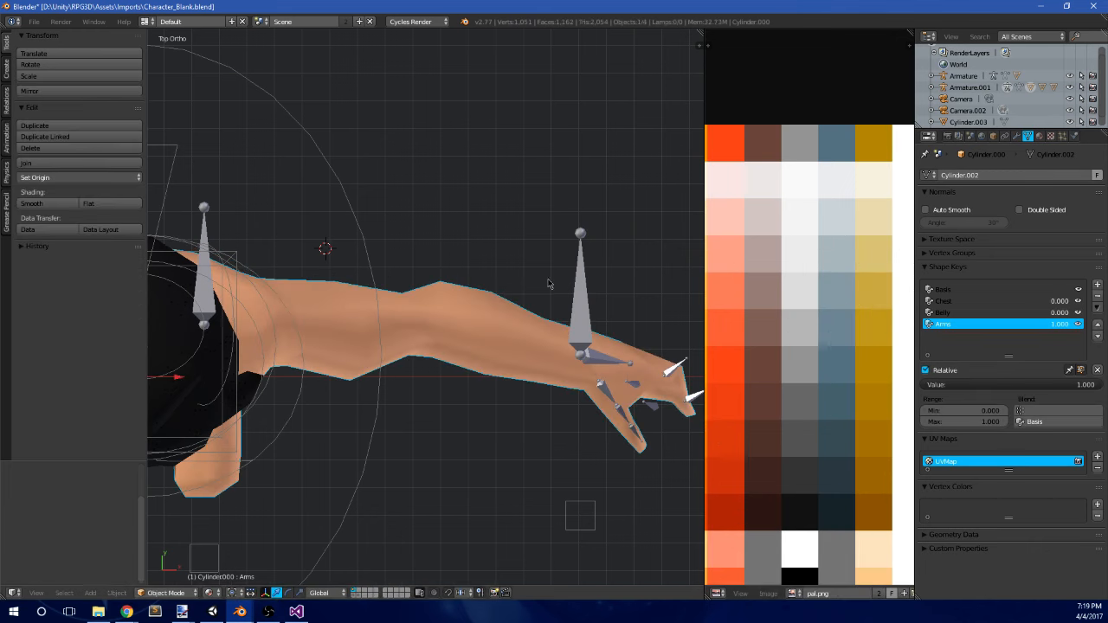
- Show the Arms key at 1.000 and reposition two vertices on the underside of the upper arm
drag(1001, 387, 1104, 386)
middle_drag(515, 362, 540, 238)
scroll(368, 265, down, 3)
key(Tab)
scroll(441, 320, up, 3)
shift+middle_drag(391, 287, 505, 300)
right_click(427, 292)
shift+right_click(426, 278)
key(g)
click(468, 291)
- Move the vertex on the upper side of the upper arm outward and view the whole body from the front
right_click(475, 236)
key(g)
click(507, 225)
key(Tab)
scroll(504, 277, down, 8)
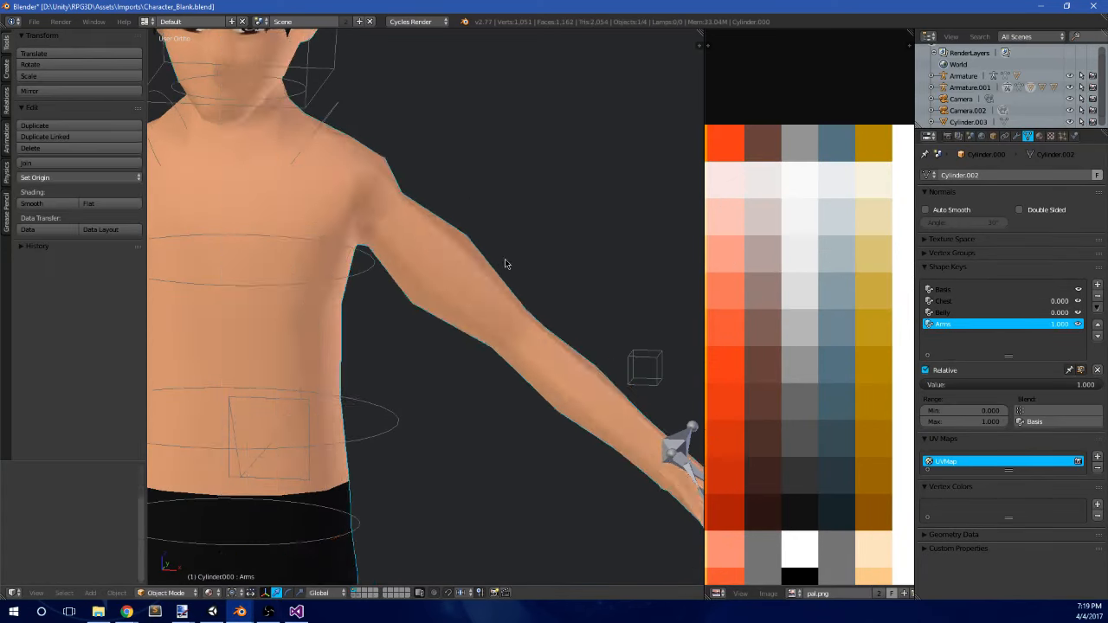
key(KP_1)
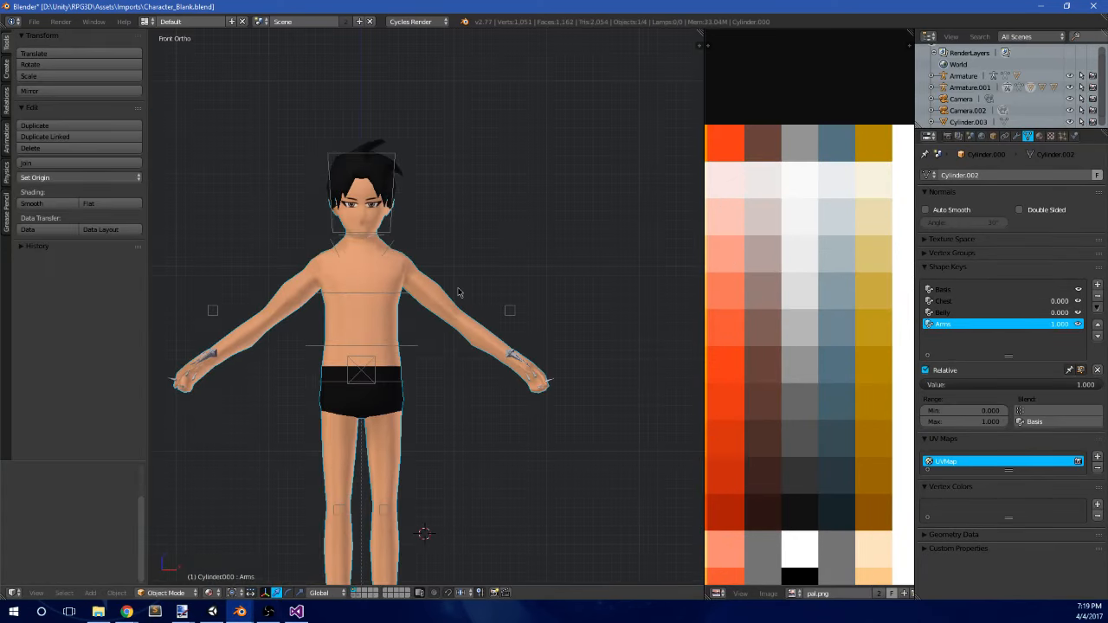
- Set the Chest shape key value to 1.000 and examine how it combines with the thicker arms from several angles
click(1004, 301)
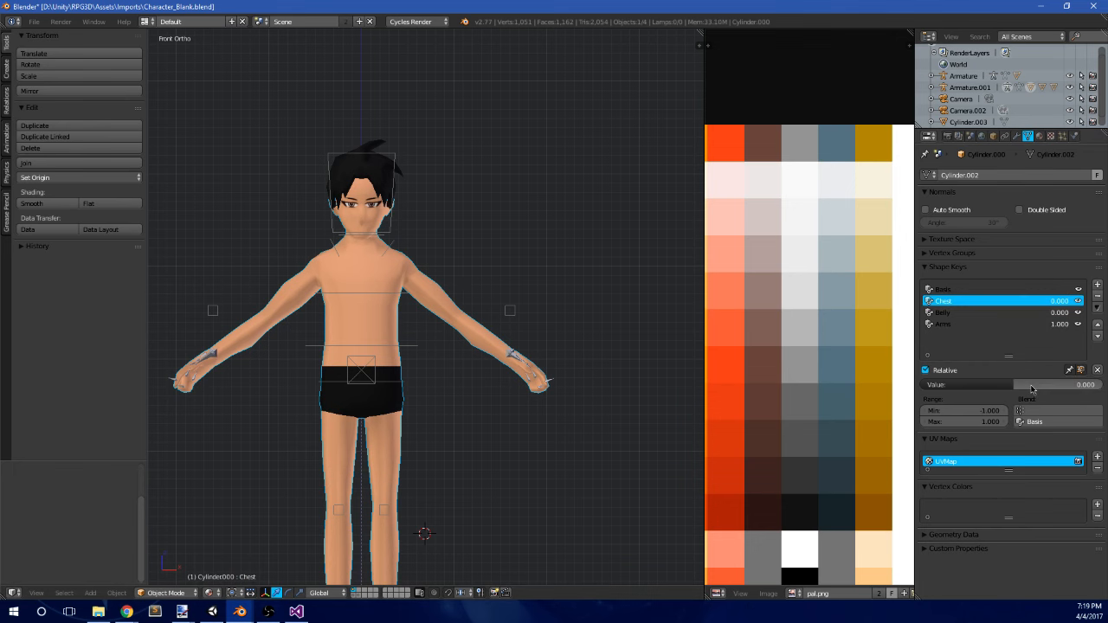
drag(1033, 384, 1102, 385)
scroll(425, 316, up, 3)
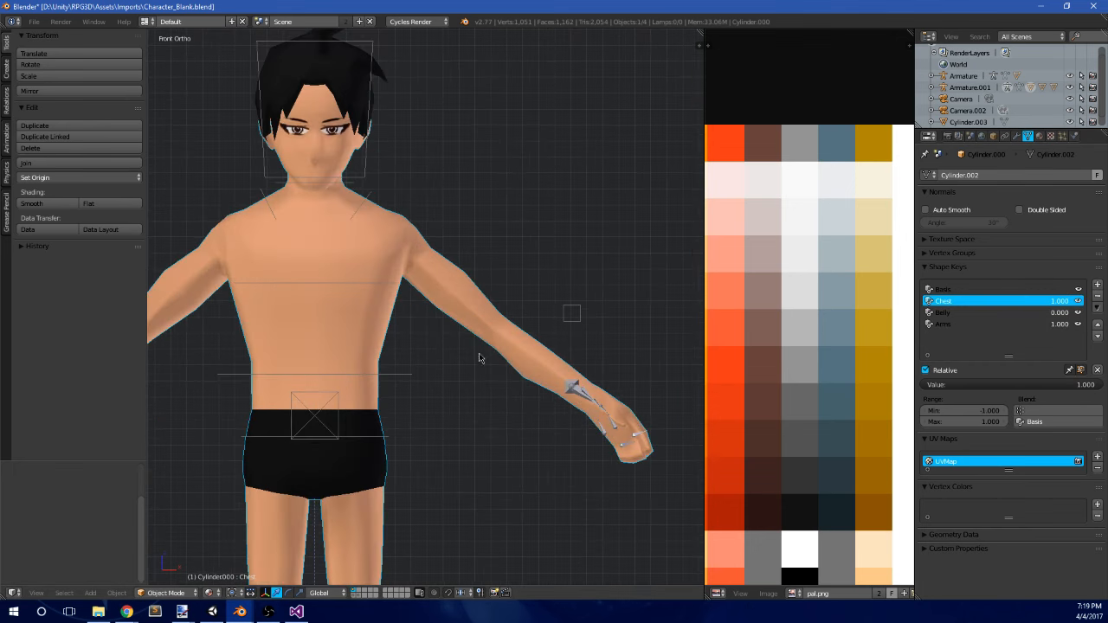
middle_drag(481, 357, 353, 299)
key(Tab)
middle_drag(415, 277, 443, 336)
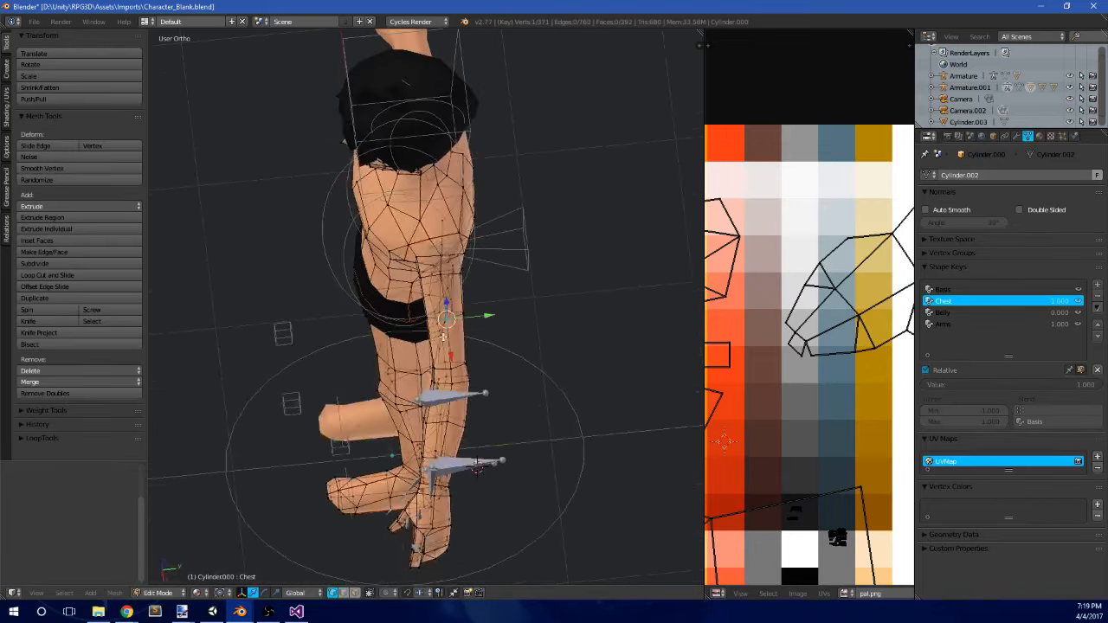
key(KP_7)
scroll(684, 310, up, 3)
key(Tab)
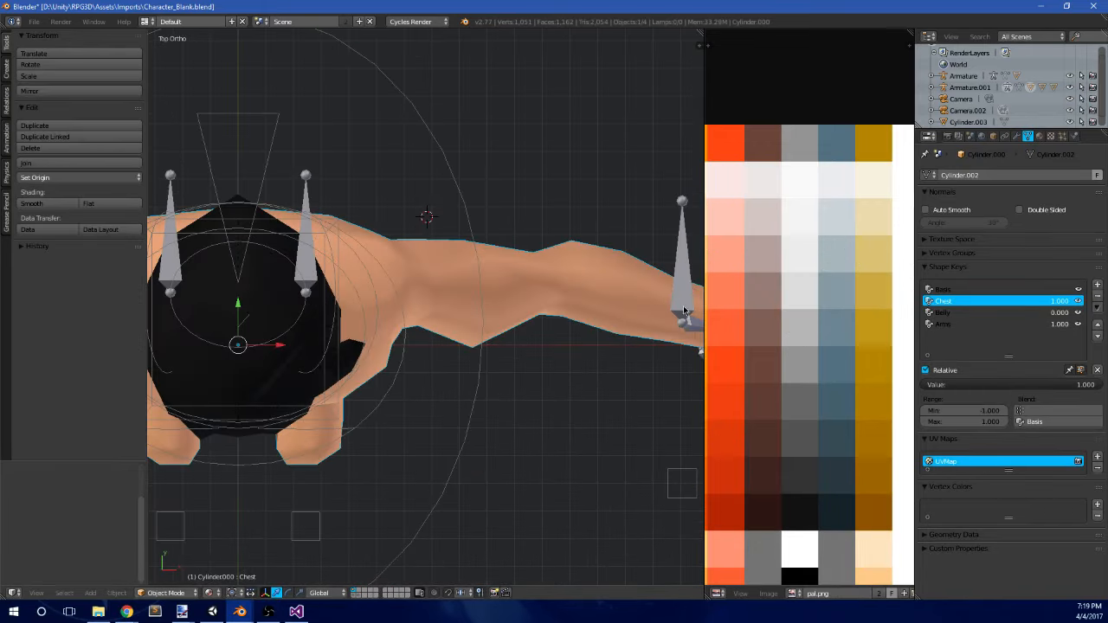
- Select the Arms shape key and reposition a vertex on the front of the upper arm in Edit Mode
click(944, 323)
key(Tab)
scroll(442, 391, up, 4)
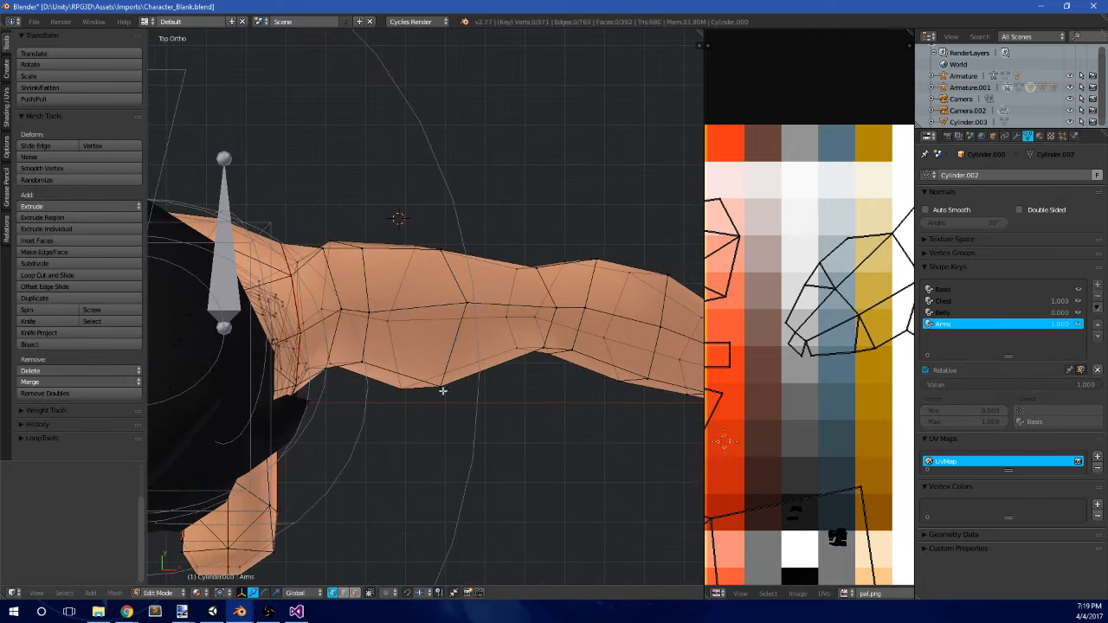
right_click(445, 390)
shift+right_click(402, 397)
key(a)
right_click(471, 387)
middle_drag(474, 386, 459, 290)
key(g)
click(463, 279)
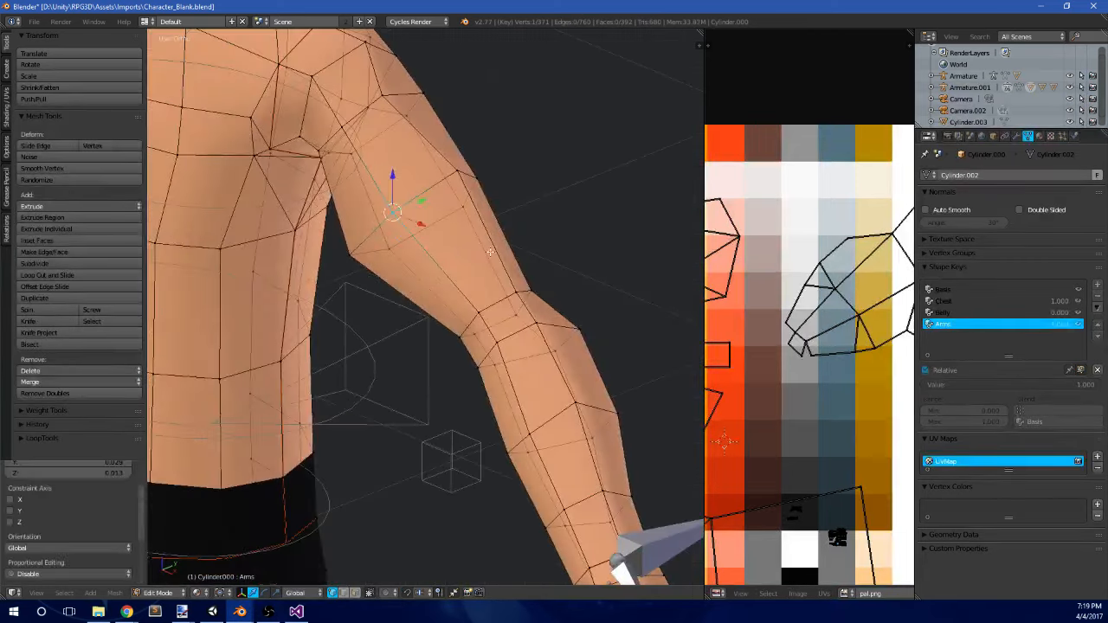
- Refine the selected front upper-arm vertex from below and move a back vertex near the armpit outward
middle_drag(512, 227, 525, 165)
key(g)
click(446, 175)
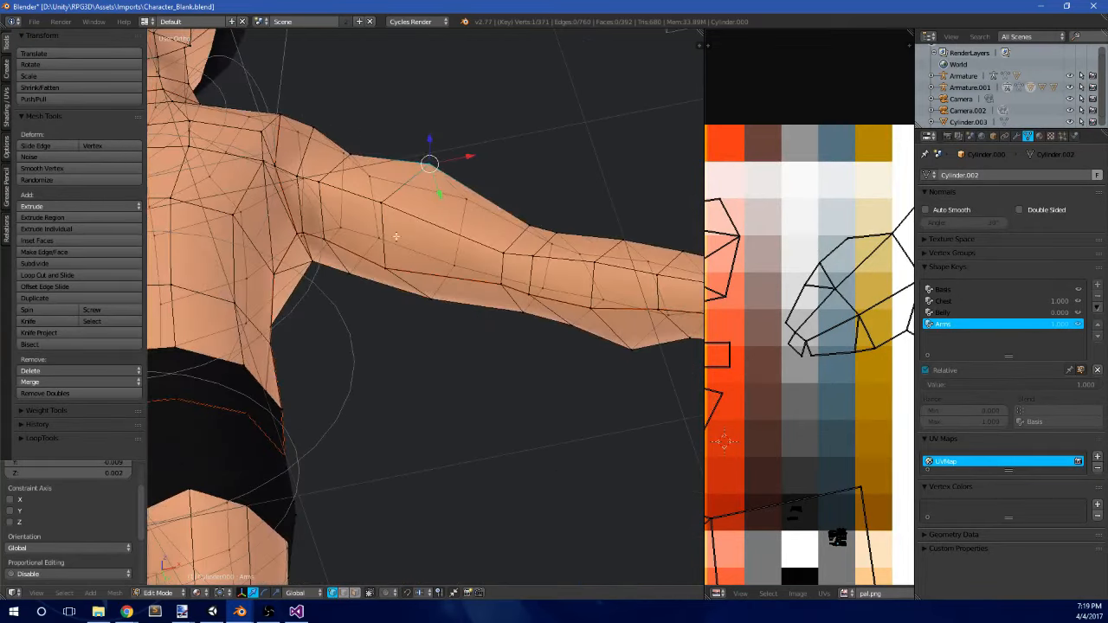
right_click(386, 269)
right_click(341, 279)
key(g)
click(340, 288)
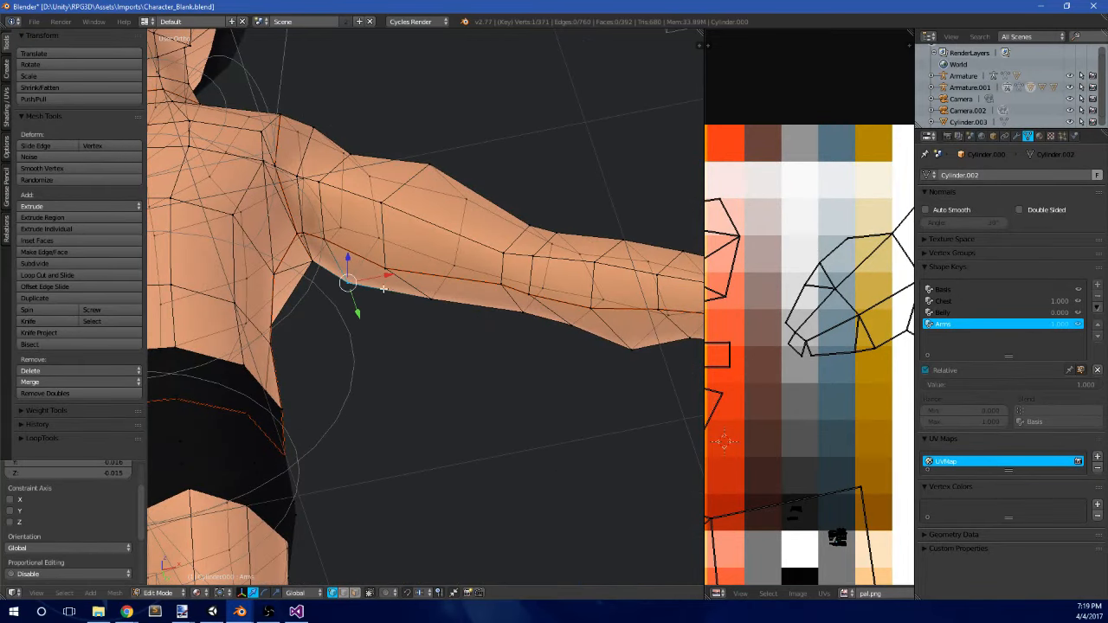
- Move the vertex at the back of the mid upper arm outward, then return to Object Mode to view the body
right_click(394, 295)
right_click(422, 305)
key(g)
click(425, 332)
scroll(426, 330, down, 2)
middle_drag(428, 262, 453, 329)
middle_drag(473, 285, 491, 296)
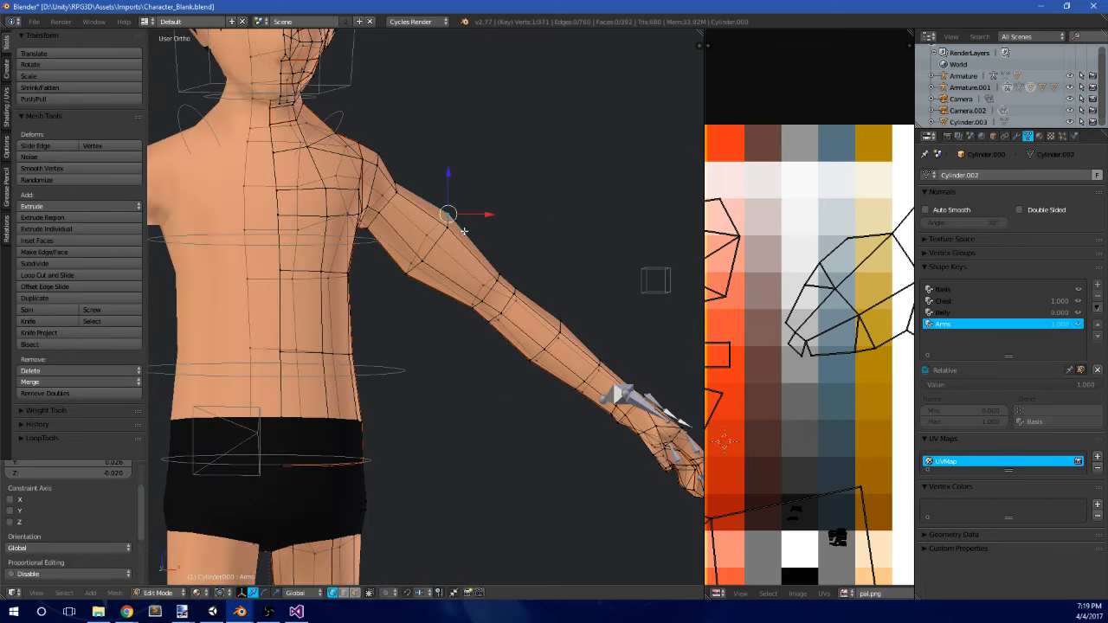
key(Tab)
scroll(479, 239, down, 1)
middle_drag(479, 240, 451, 262)
scroll(450, 303, down, 1)
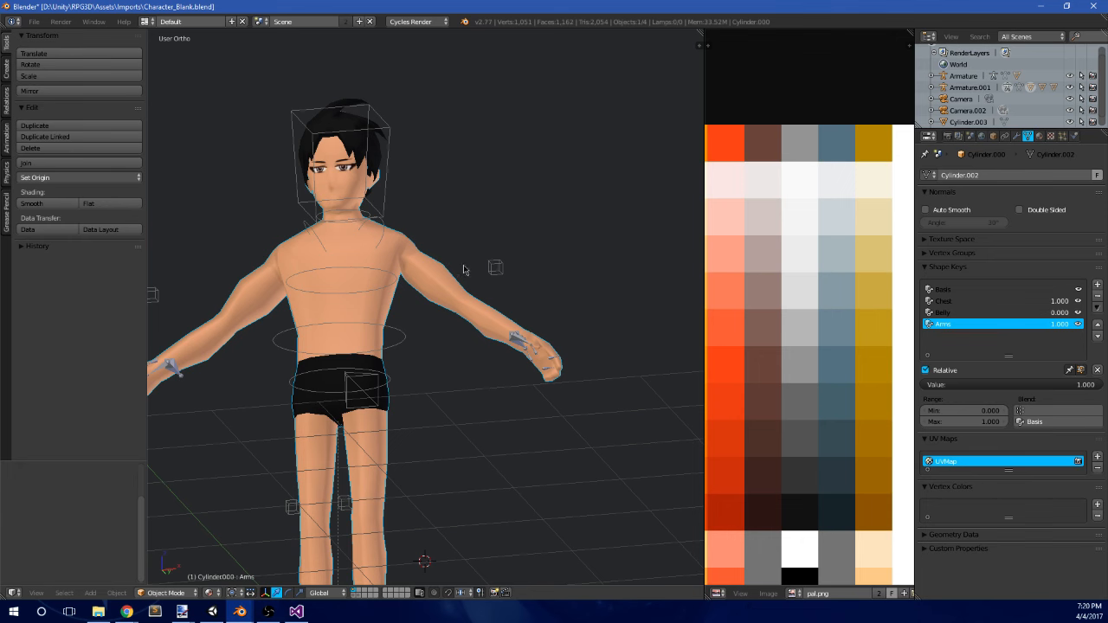
middle_drag(463, 269, 496, 279)
scroll(497, 280, up, 2)
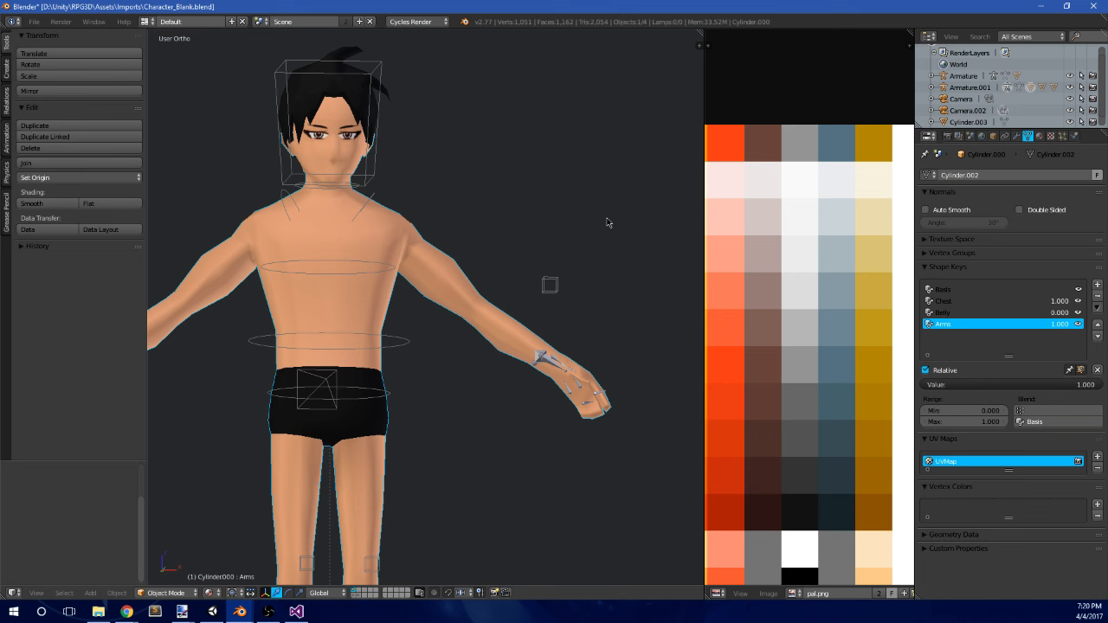
scroll(607, 223, down, 2)
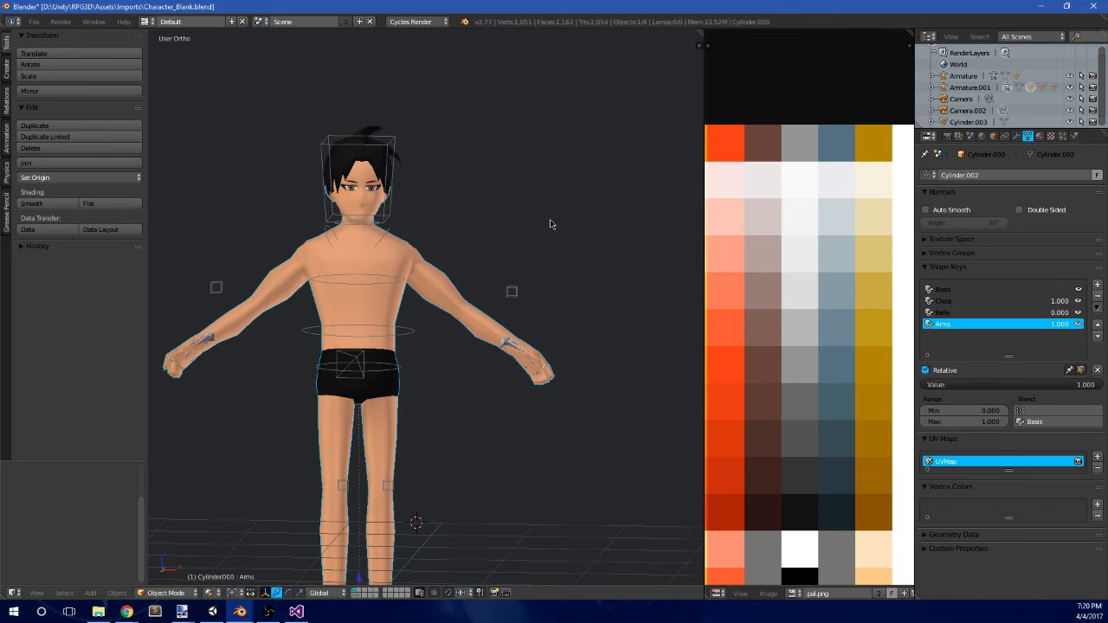
scroll(455, 231, up, 2)
mouse_move(545, 278)
middle_down()
mouse_move(495, 314)
mouse_move(540, 298)
middle_up()
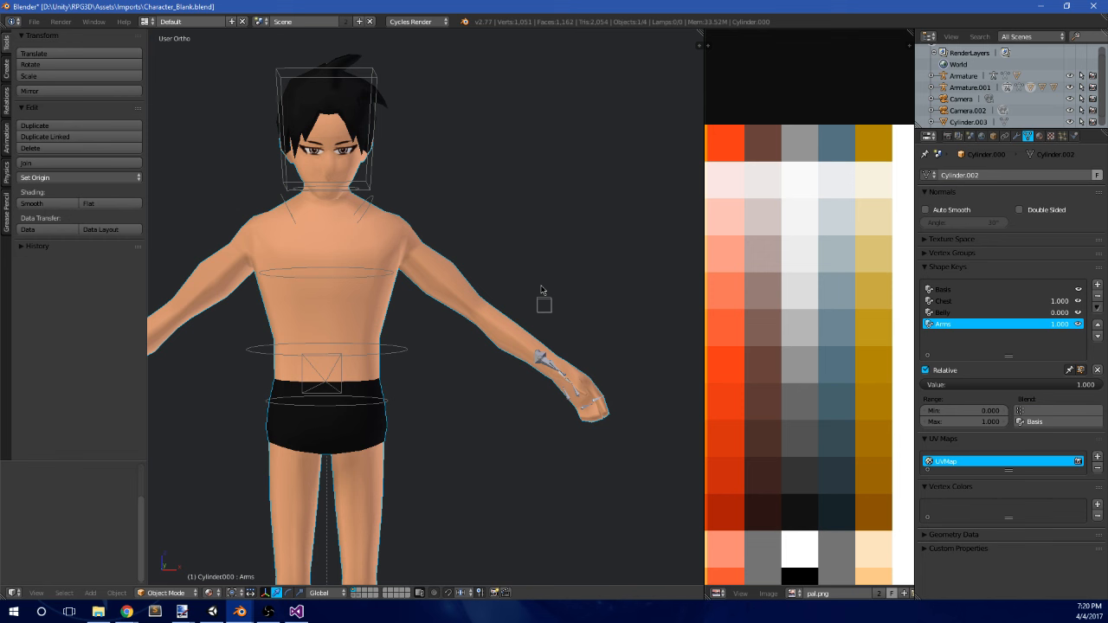
scroll(537, 288, down, 3)
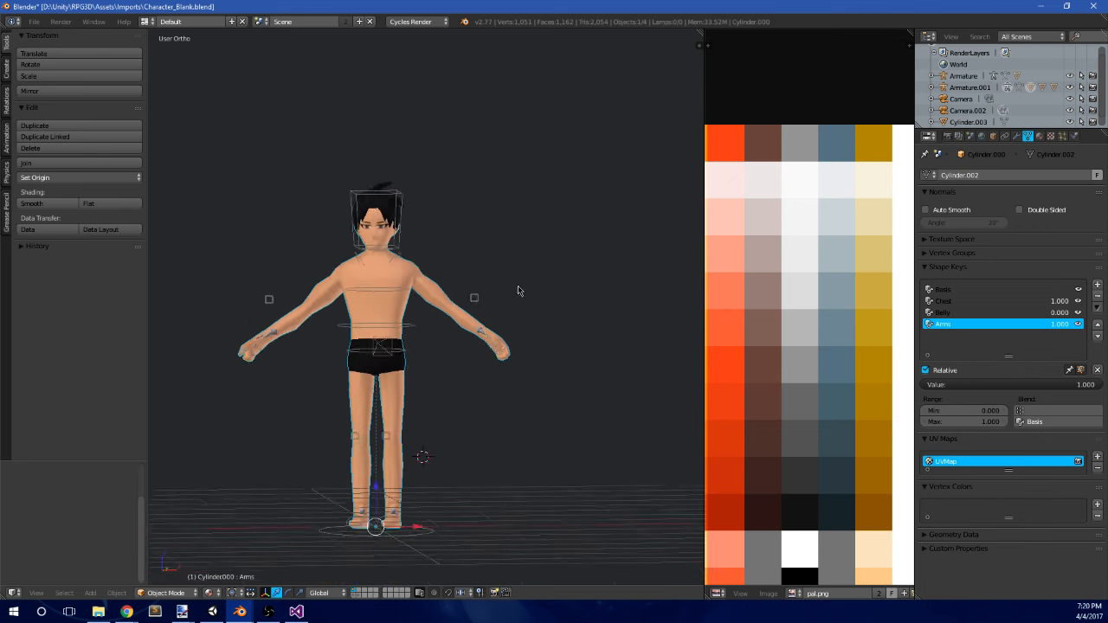
- In front view, edit the body mesh's Arms shape key by box-selecting and moving the vertices on top of the shoulder
key(KP_1)
scroll(537, 277, up, 5)
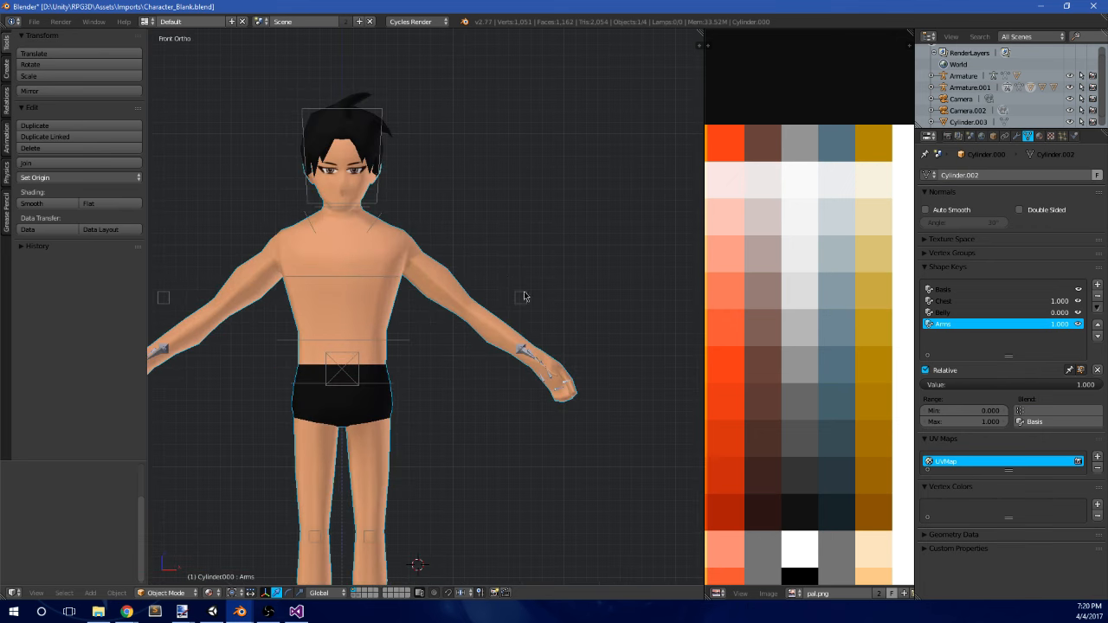
scroll(568, 249, up, 4)
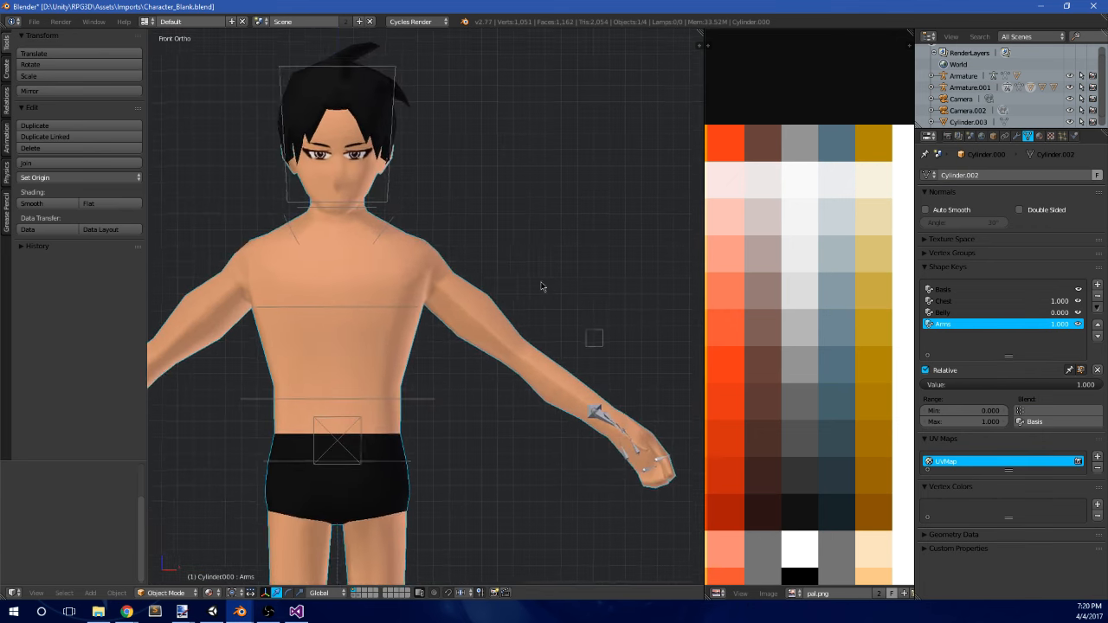
key(Tab)
scroll(476, 240, up, 3)
key(a)
key(b)
drag(446, 366, 495, 303)
key(b)
drag(411, 333, 447, 308)
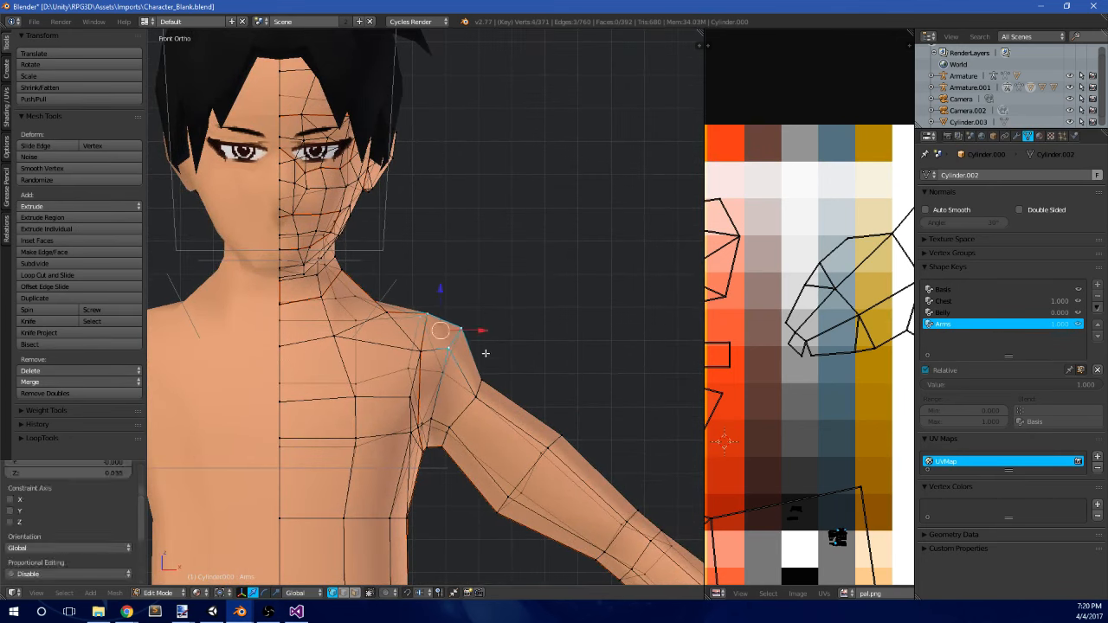
key(g)
click(503, 353)
- Move the vertices at the back of the shoulder to reshape its rear contour
middle_drag(502, 349, 491, 323)
shift+right_click(474, 350)
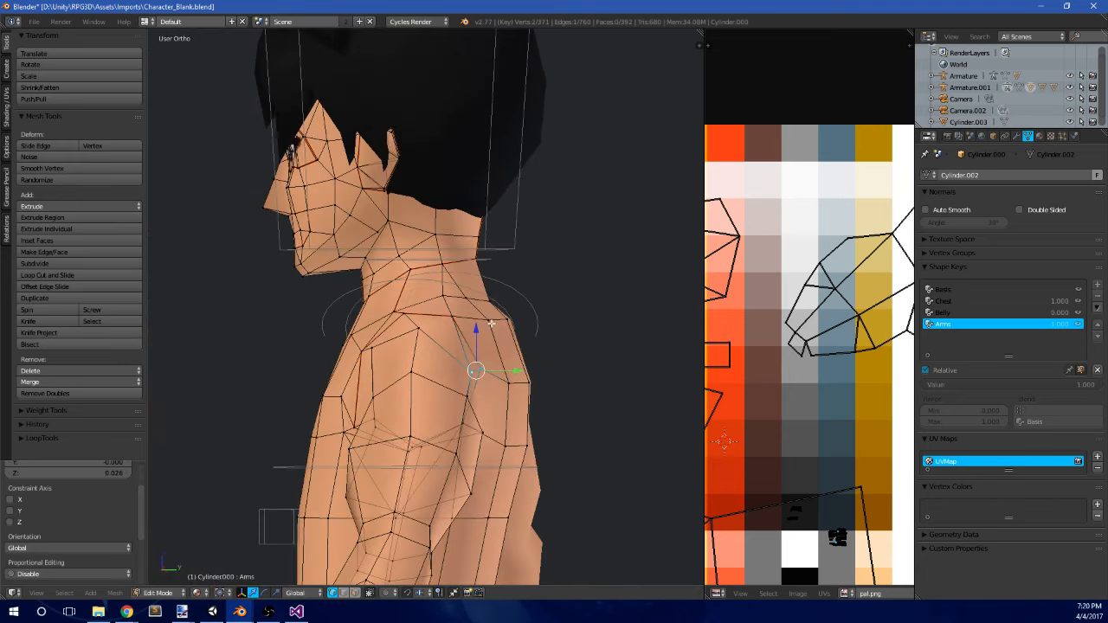
key(g)
click(551, 331)
- Shift the single vertex on the rear of the upper arm and return to Object Mode
middle_drag(502, 416, 498, 428)
right_click(460, 426)
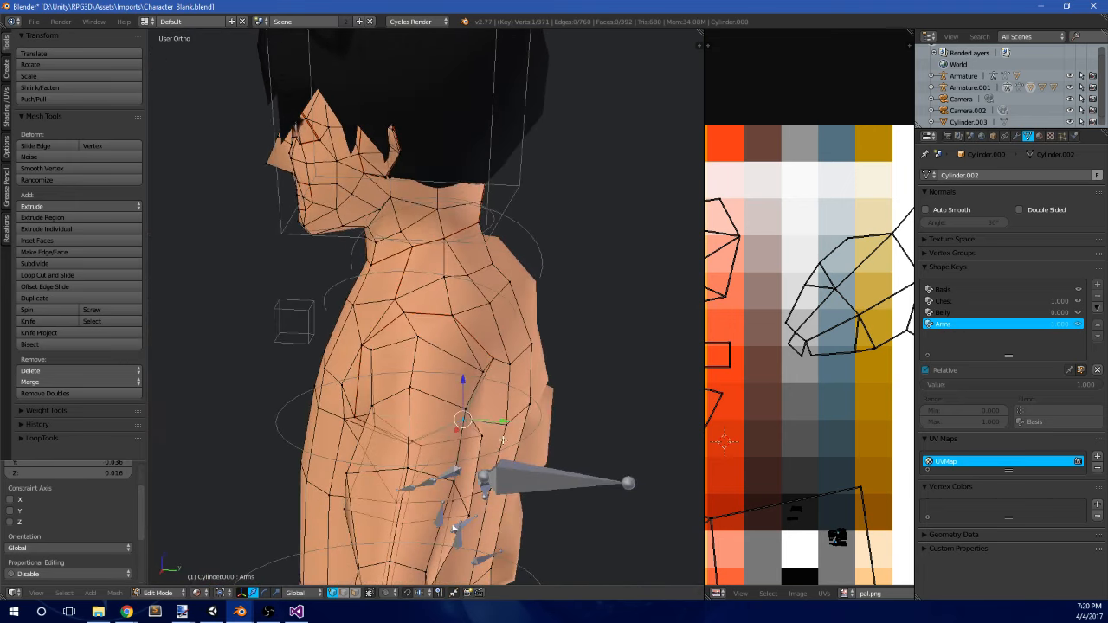
drag(508, 425, 519, 403)
key(Tab)
middle_drag(519, 404, 580, 346)
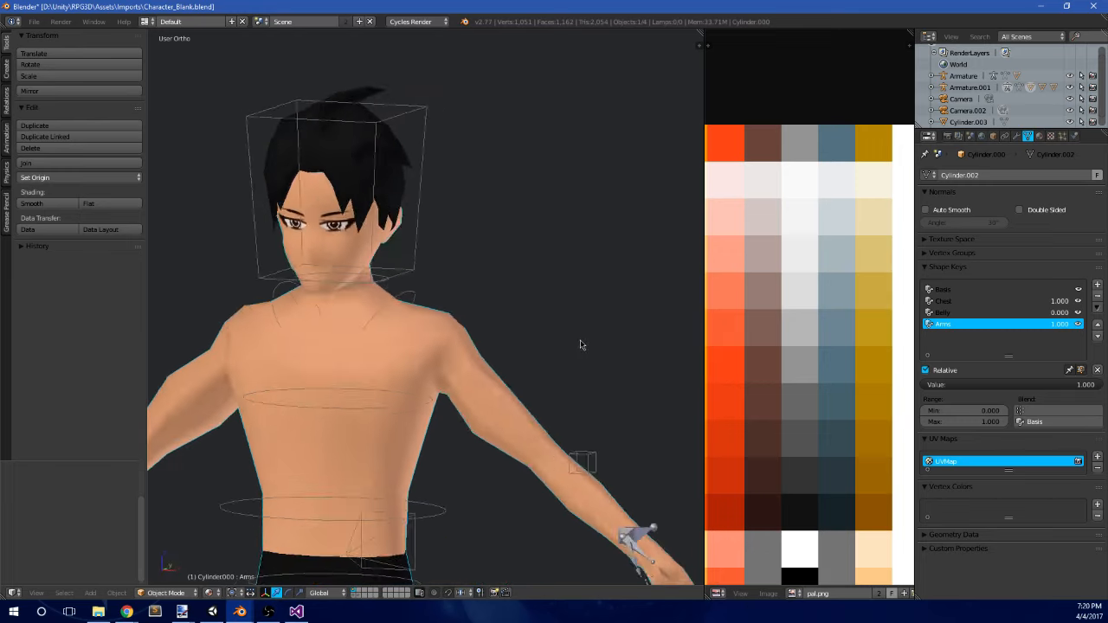
- Try the Arms shape key's value, leaving it at 1.000, and set the Chest shape key's value to -1.000
scroll(532, 346, down, 4)
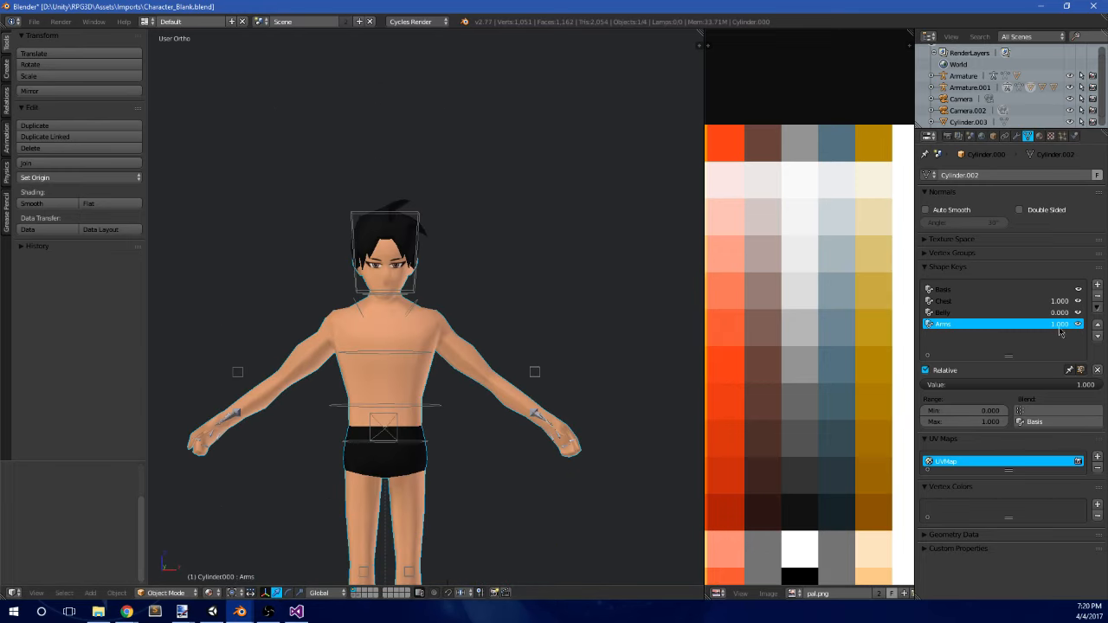
drag(1073, 387, 1098, 385)
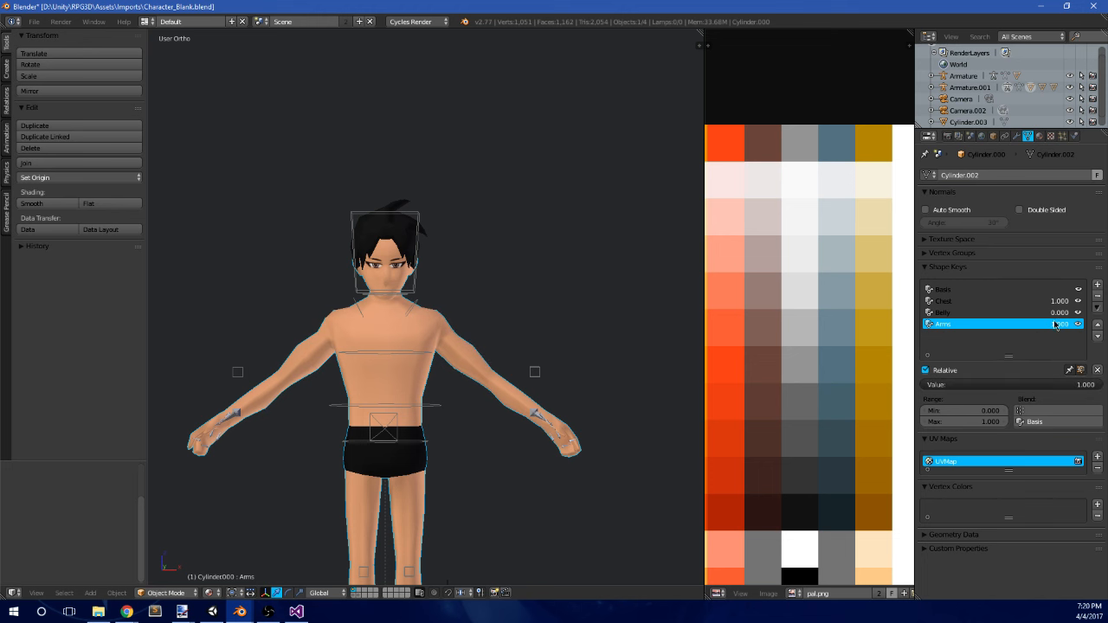
click(1004, 302)
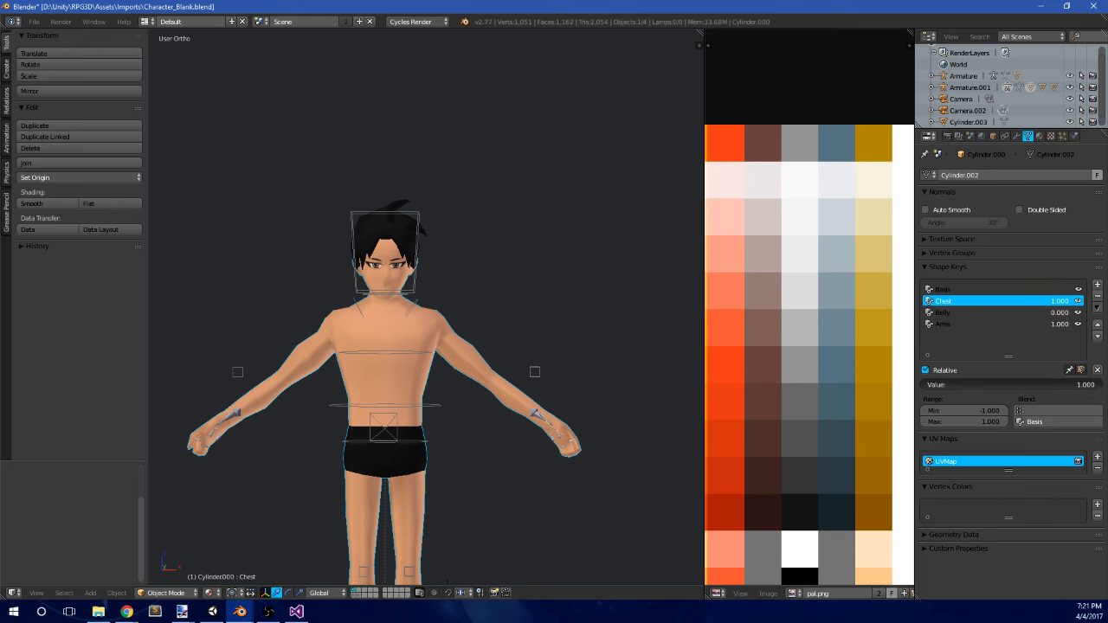
drag(1098, 385, 924, 386)
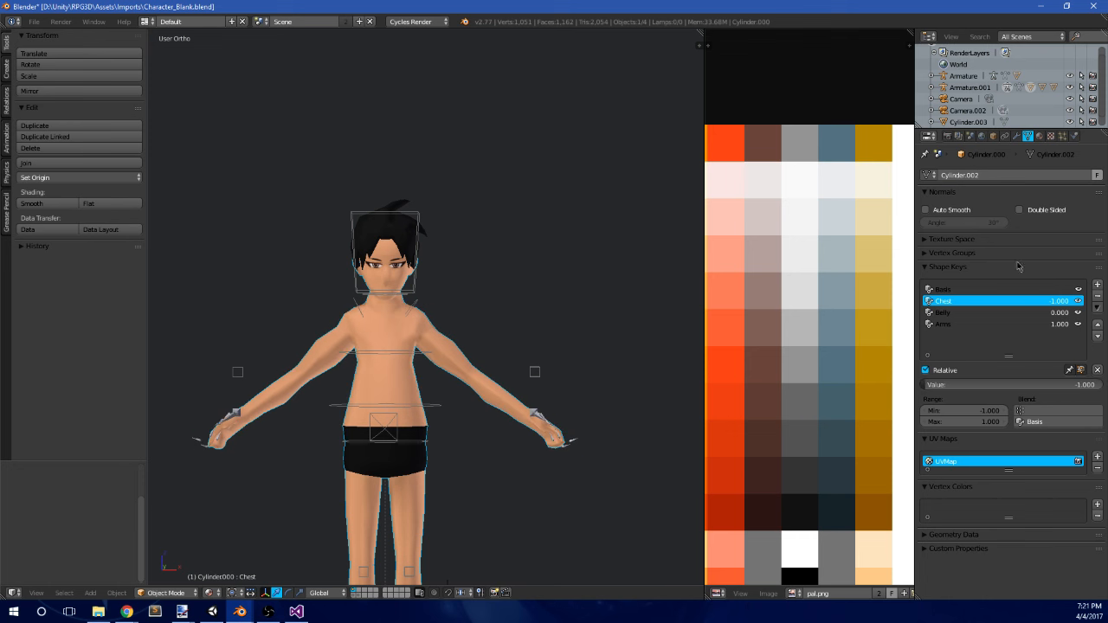
- Give the Arms shape key a minimum range of -1 and set its value to -1.000
click(997, 326)
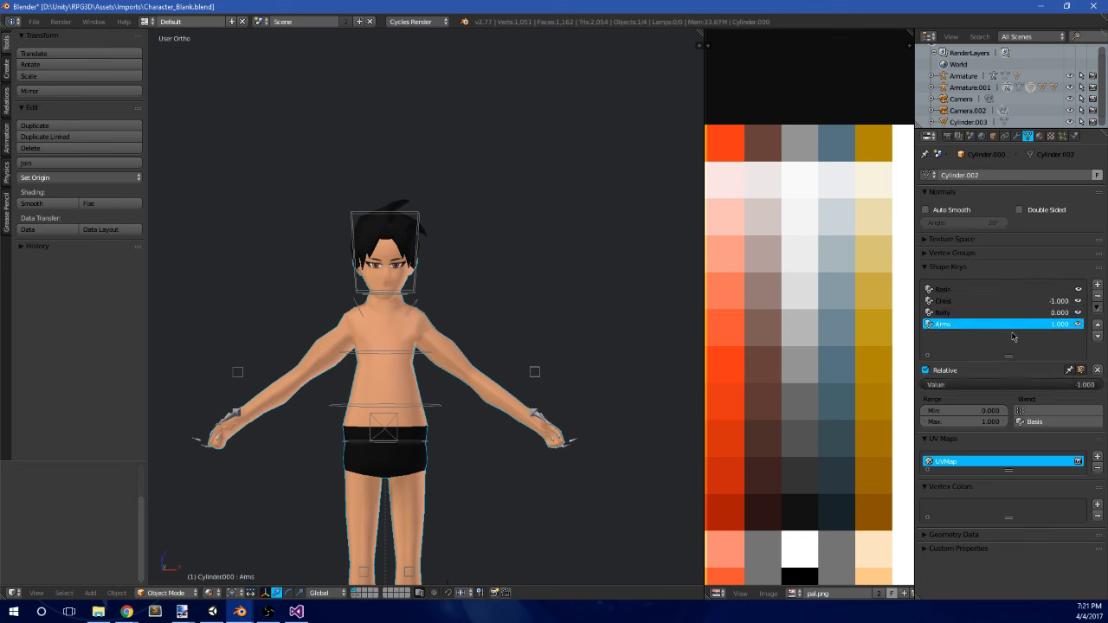
click(960, 411)
text(-1)
key(Return)
drag(1053, 383, 866, 384)
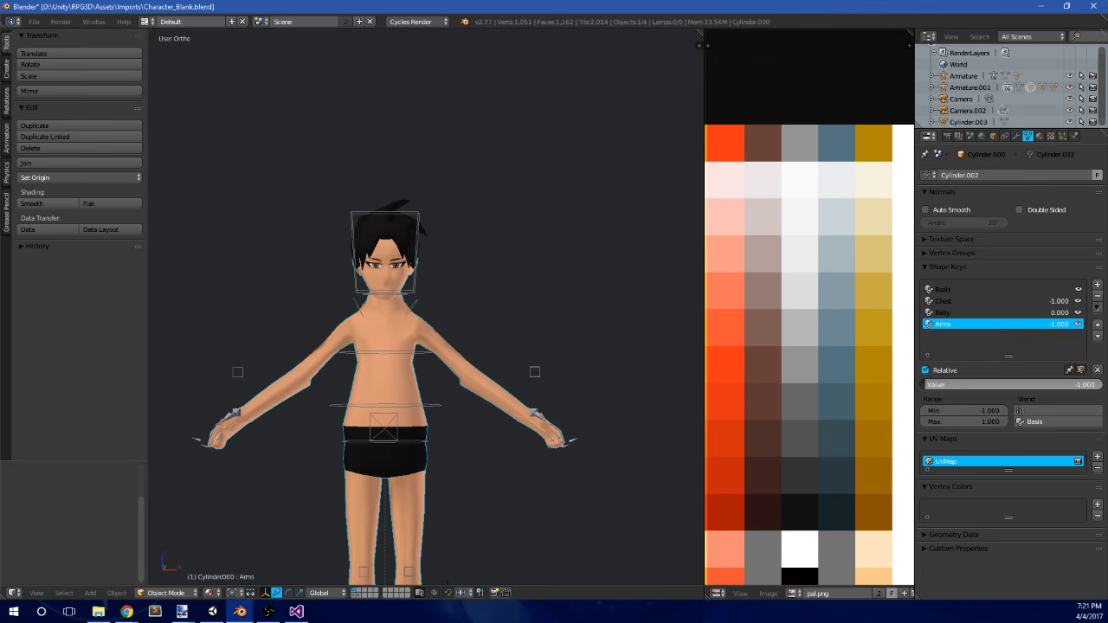
- Test the Belly shape key at -1.000 and then set its value to 1.000
middle_drag(437, 359, 238, 368)
scroll(418, 397, up, 5)
middle_drag(418, 398, 468, 339)
scroll(364, 325, down, 5)
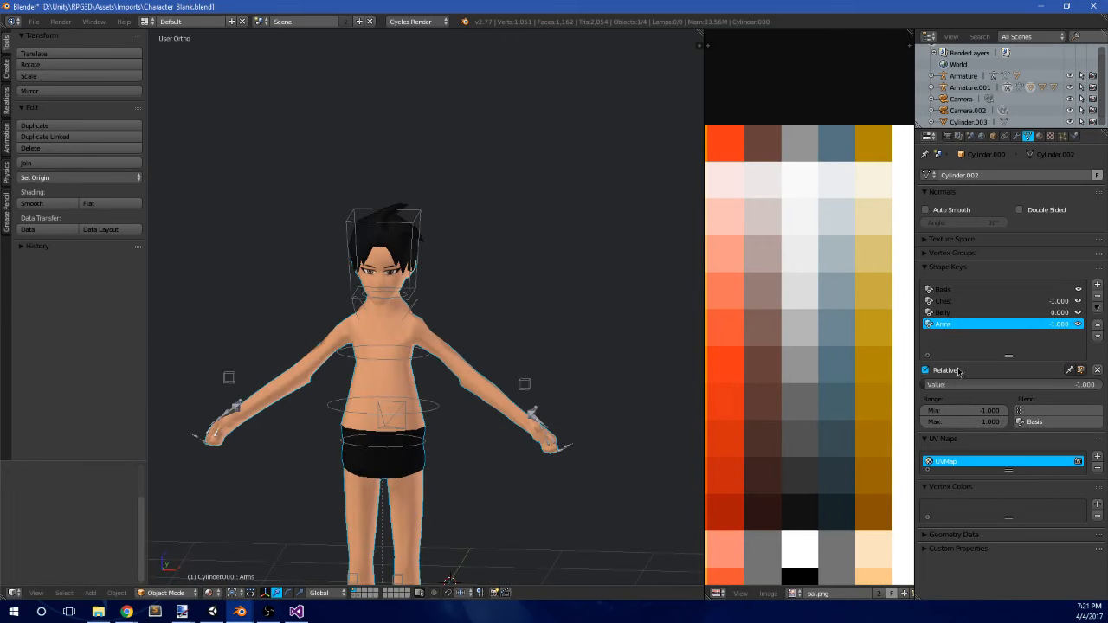
click(994, 313)
drag(1037, 386, 952, 386)
scroll(459, 372, down, 3)
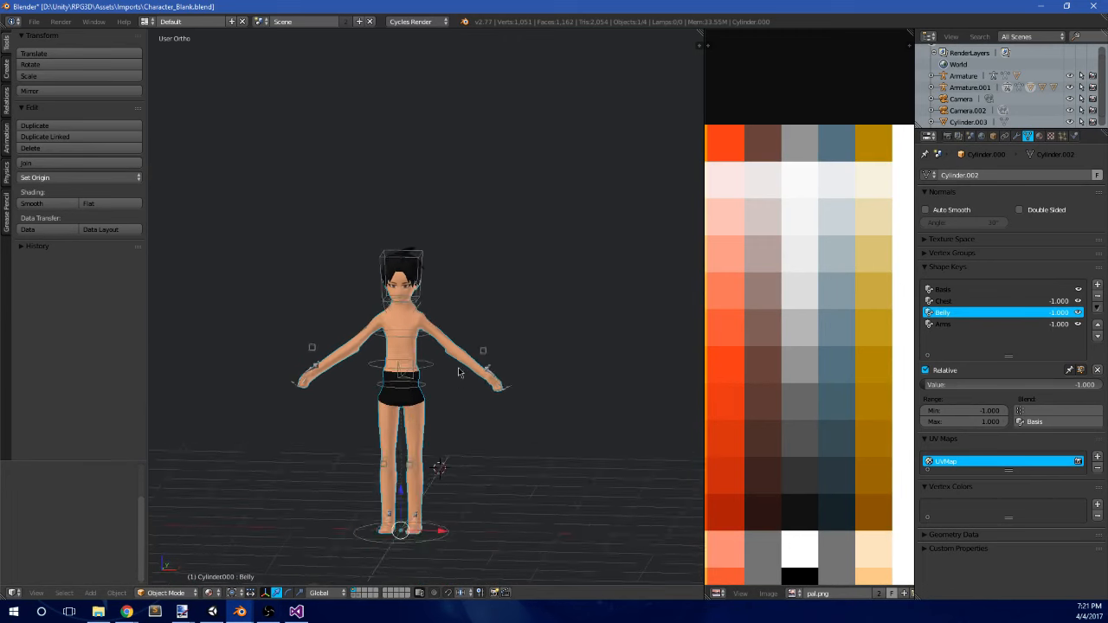
middle_drag(459, 372, 464, 355)
drag(947, 385, 1097, 385)
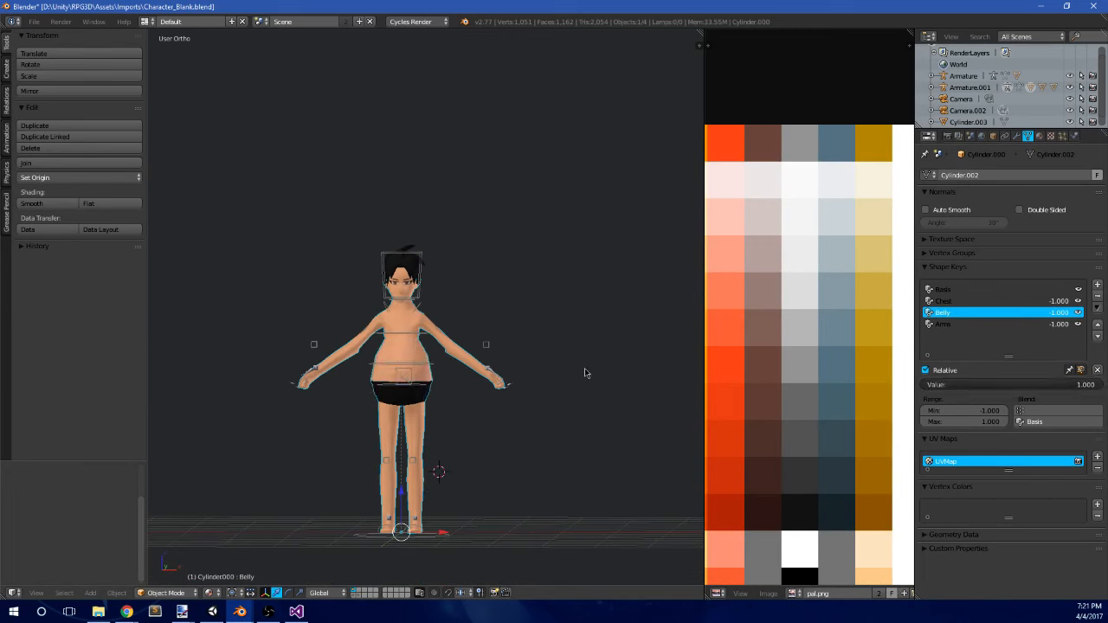
- Check the enlarged belly from the side and save the character file
middle_drag(462, 283, 517, 314)
scroll(511, 313, up, 5)
middle_drag(407, 277, 398, 317)
scroll(559, 310, down, 3)
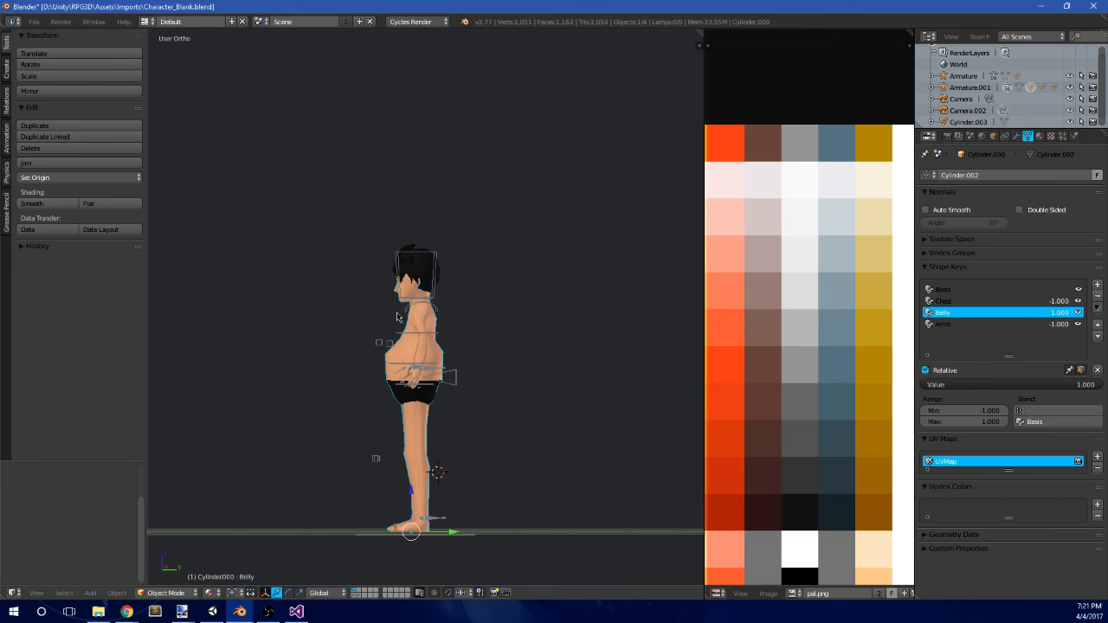
middle_drag(213, 185, 244, 188)
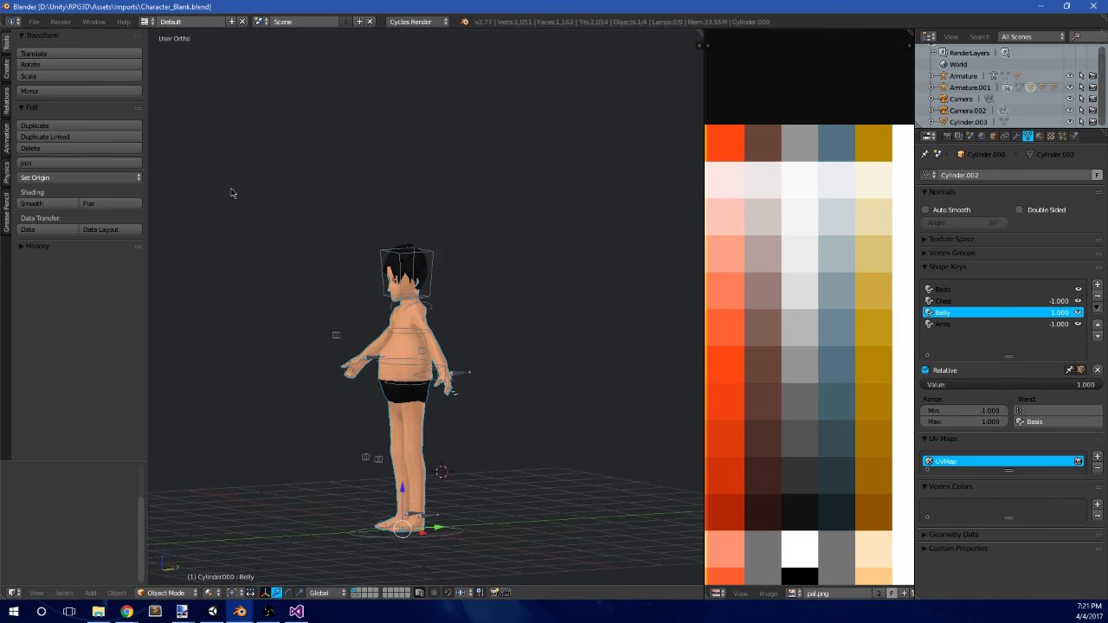
- Switch to Unity and save the changes to the Player scene
click(234, 612)
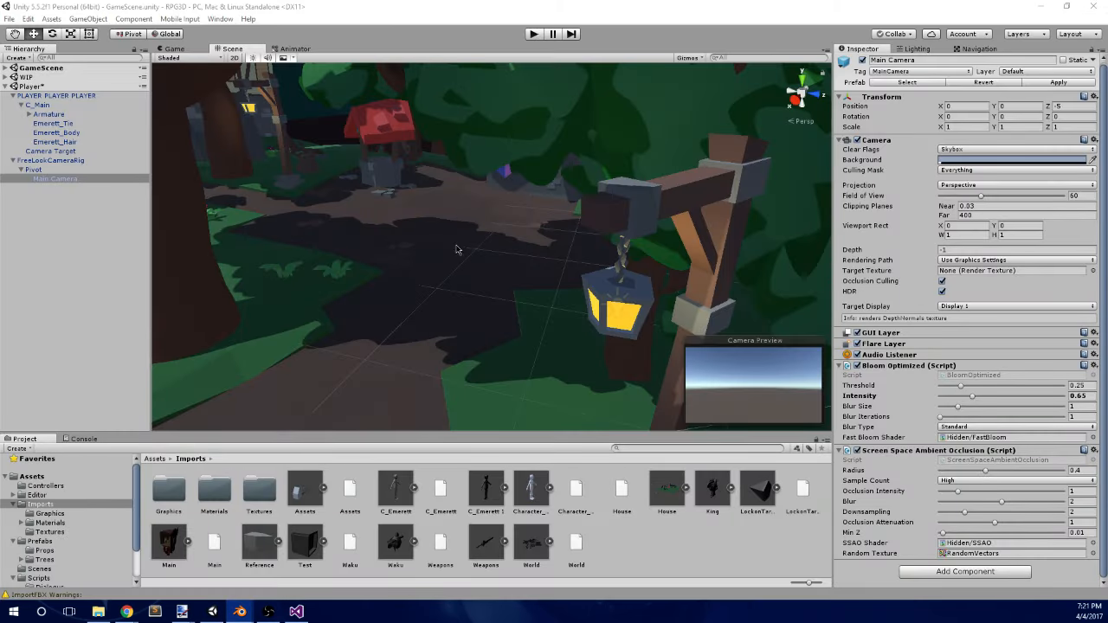
scroll(469, 205, down, 5)
middle_drag(469, 204, 2, 44)
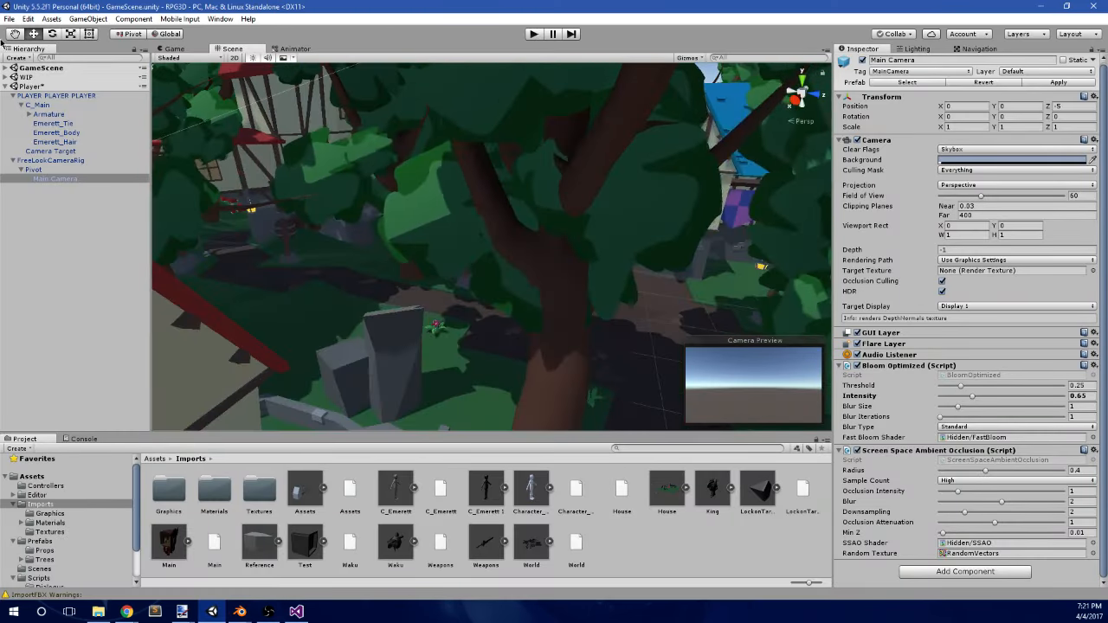
click(65, 87)
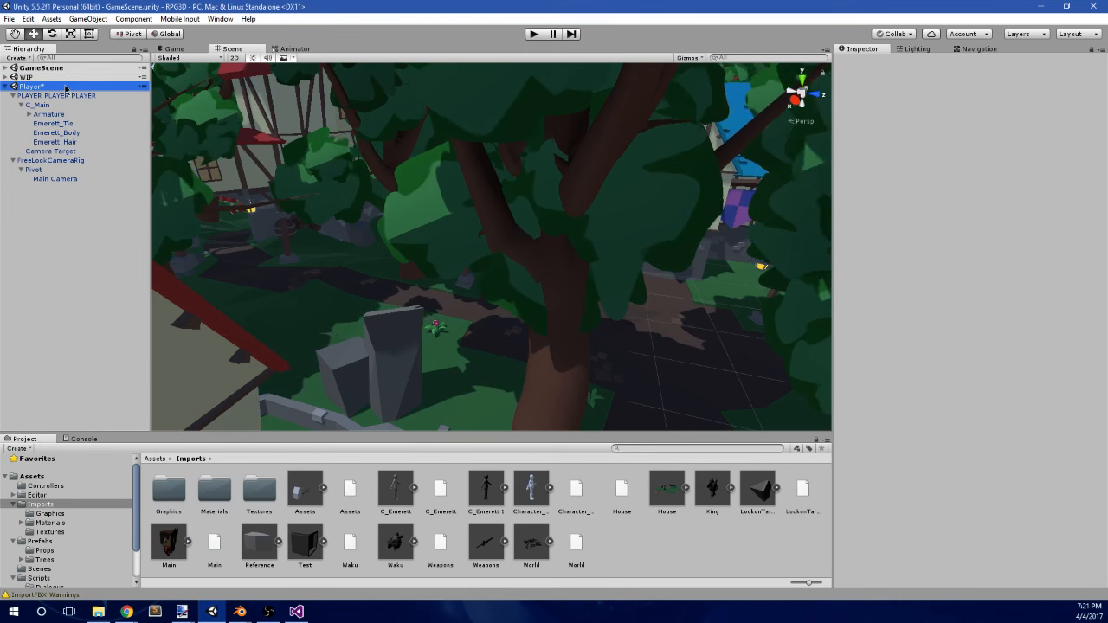
right_click(65, 88)
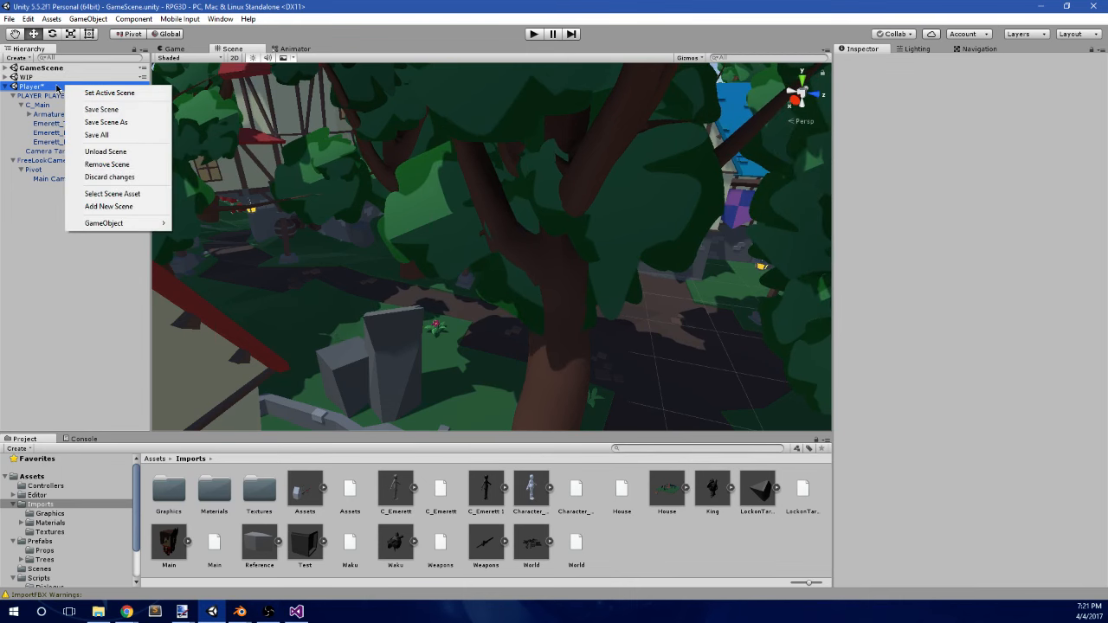
click(57, 88)
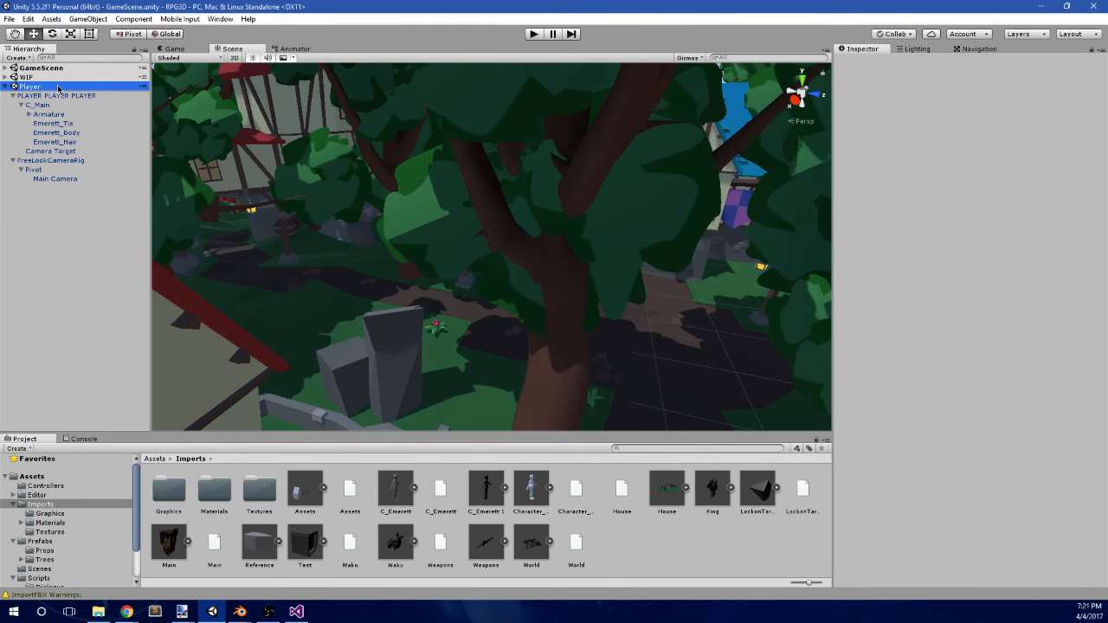
- Remove the Player and WIP scenes from the hierarchy, keeping only GameScene
right_click(58, 88)
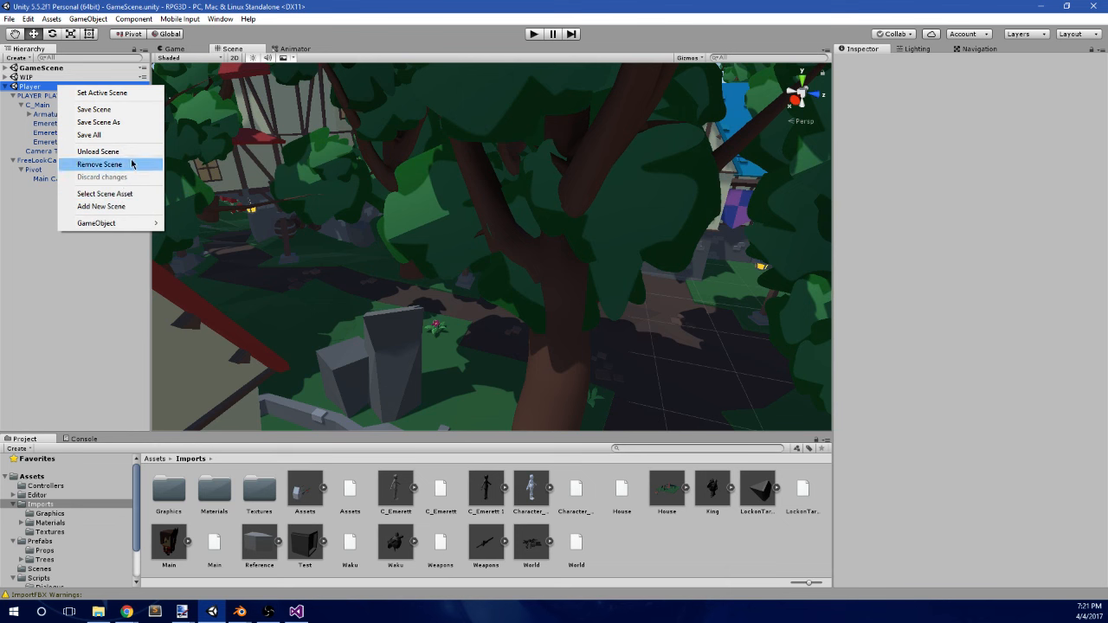
click(134, 163)
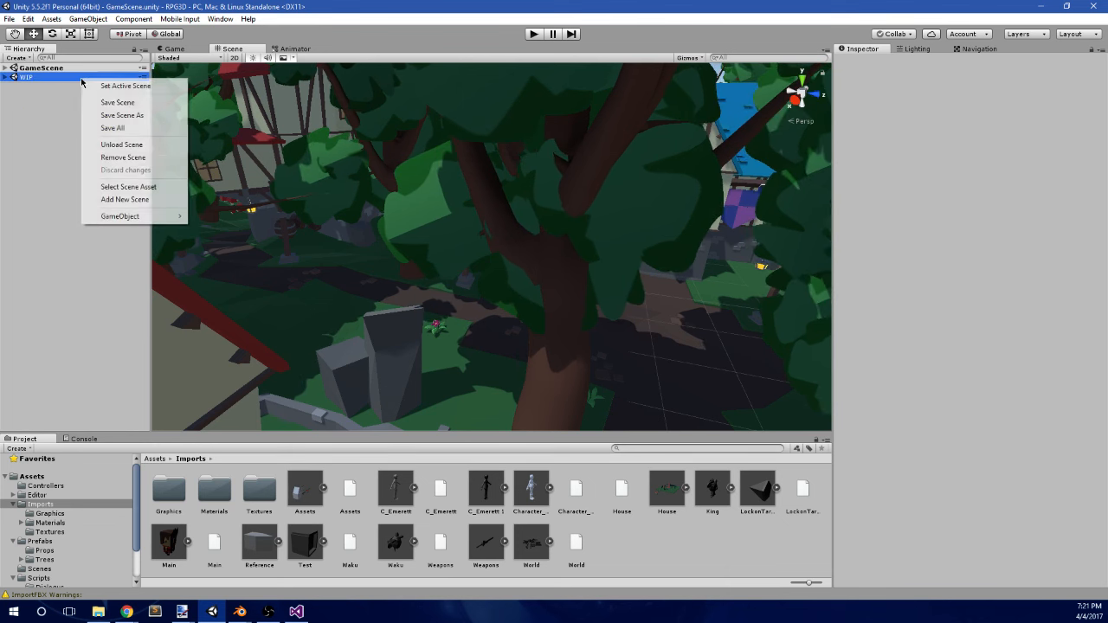
click(137, 158)
- Play the game and run the character through the village to examine the environment and movement
click(535, 36)
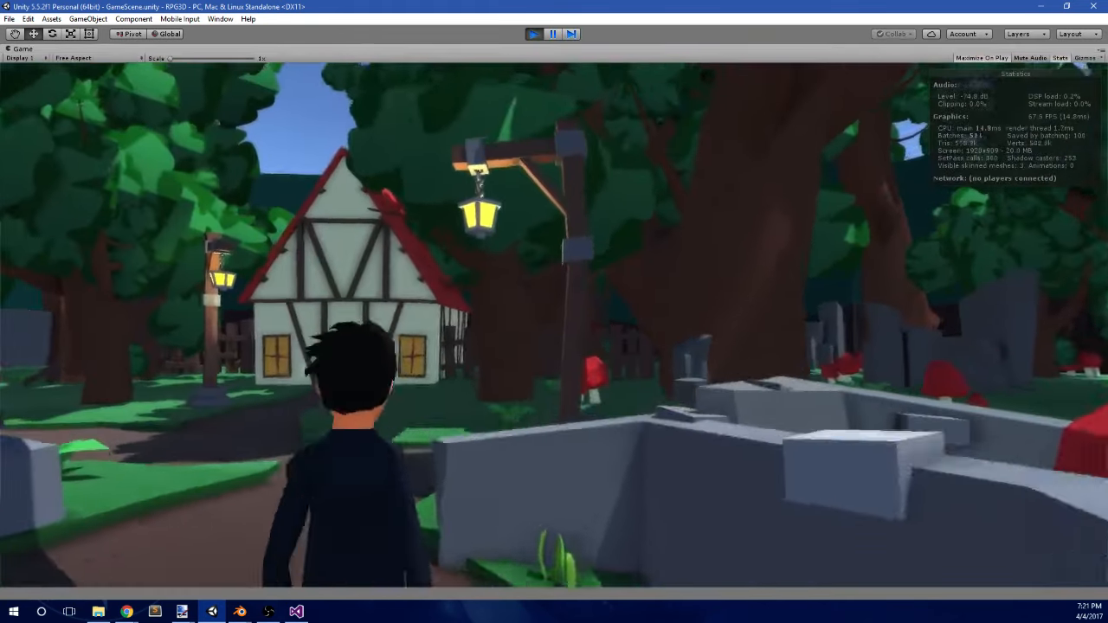
key(w)
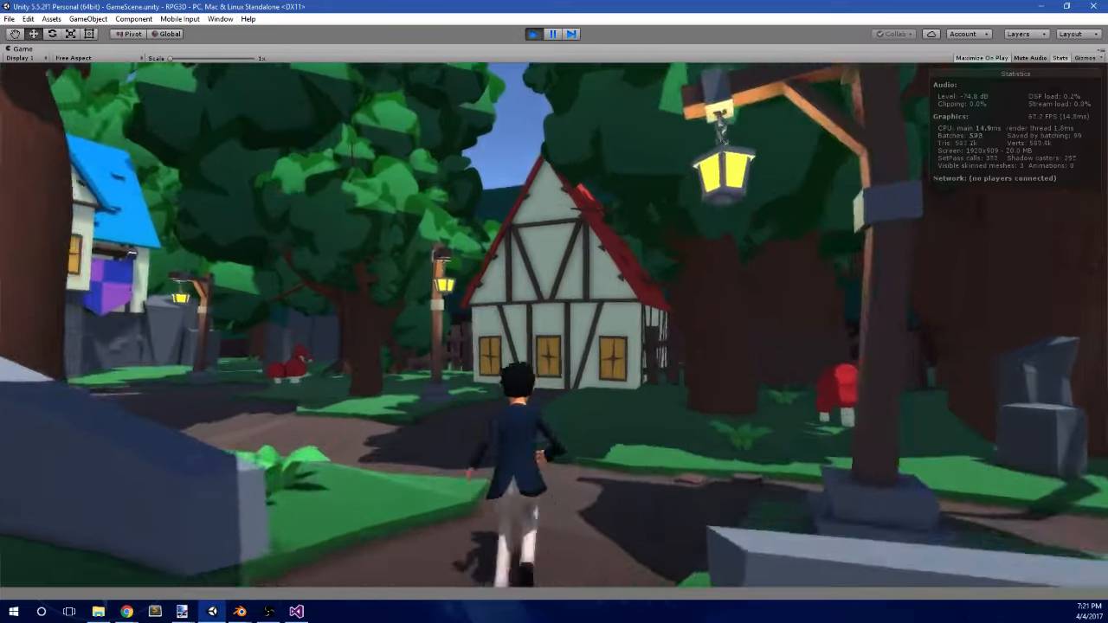
key(w)
key(space)
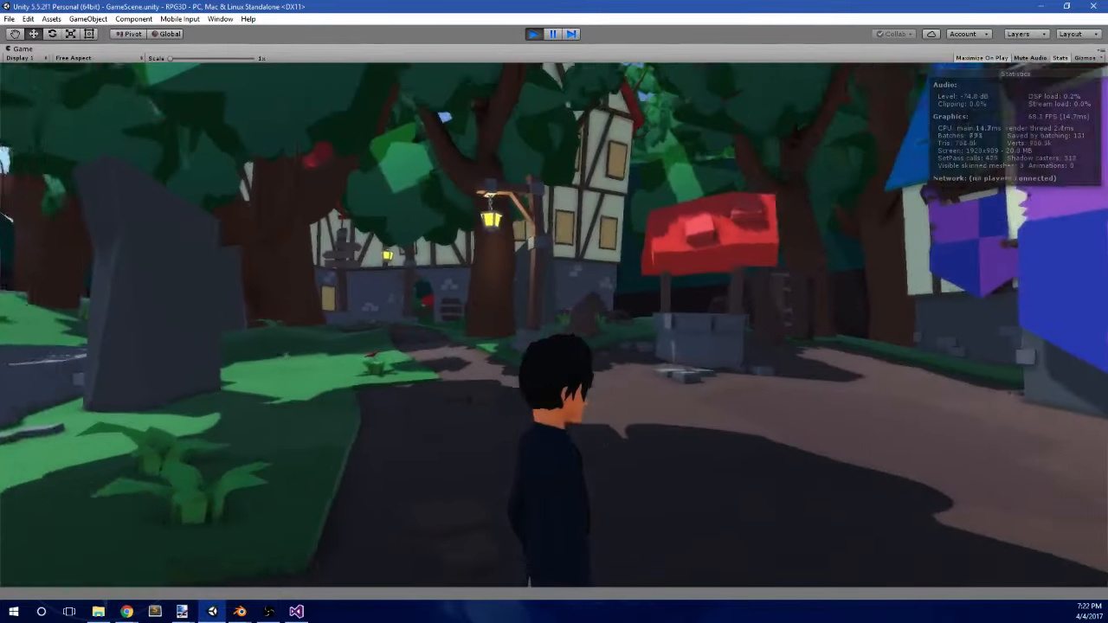
key(w)
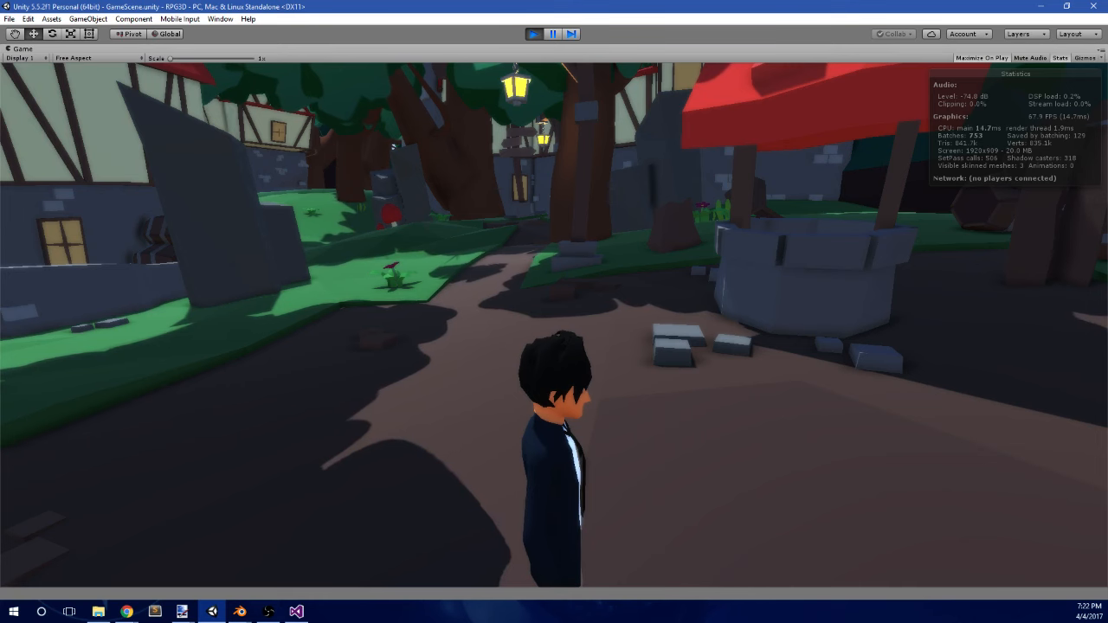
key(w)
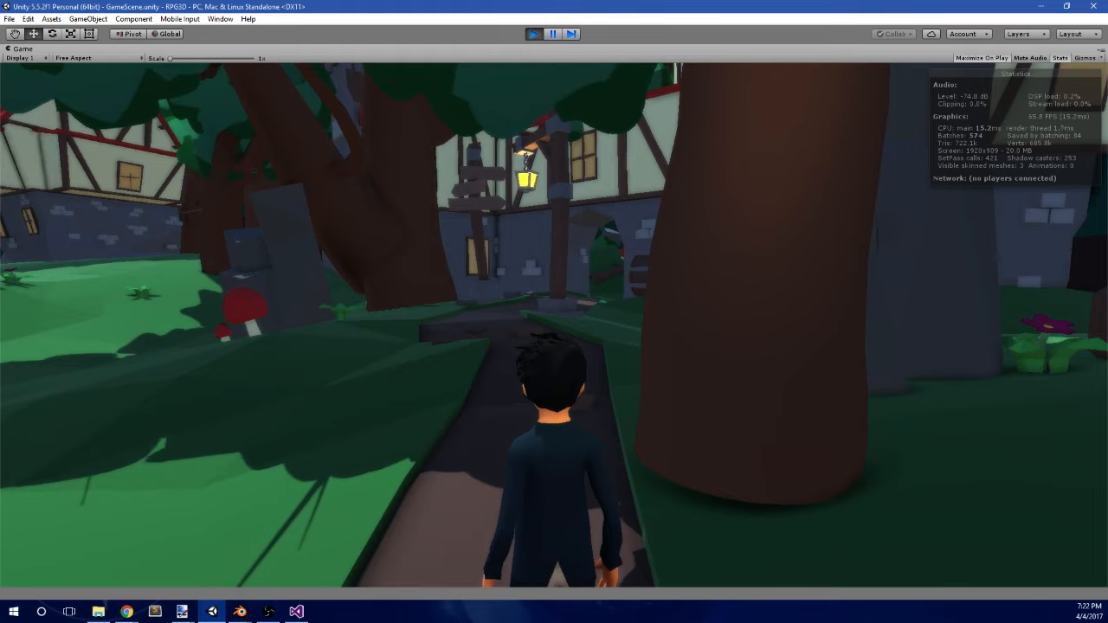
key(w)
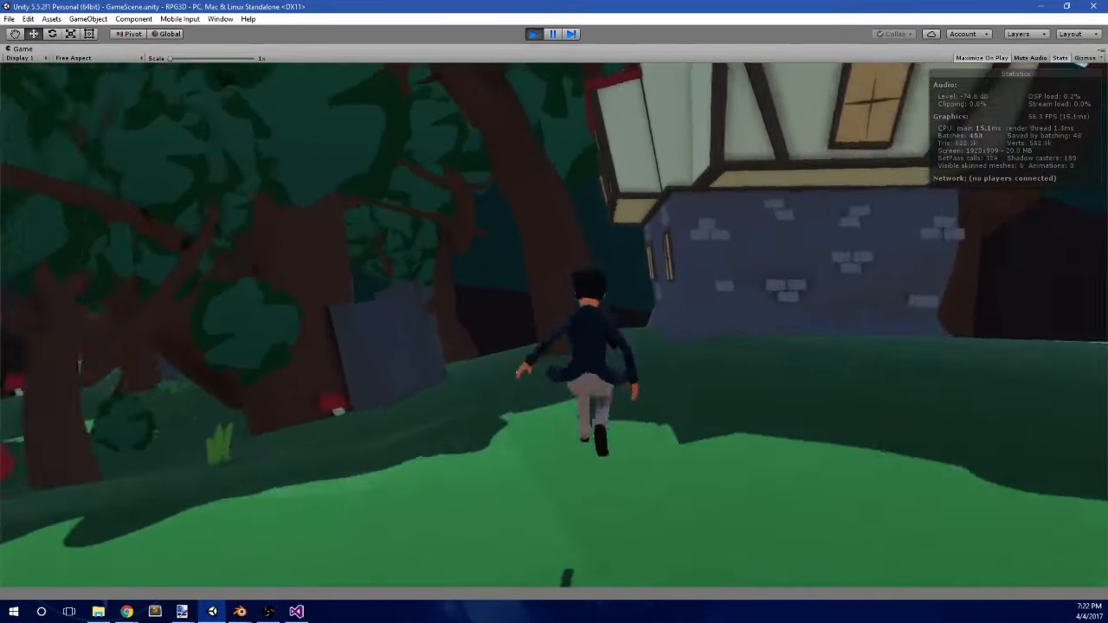
key(s)
key(w)
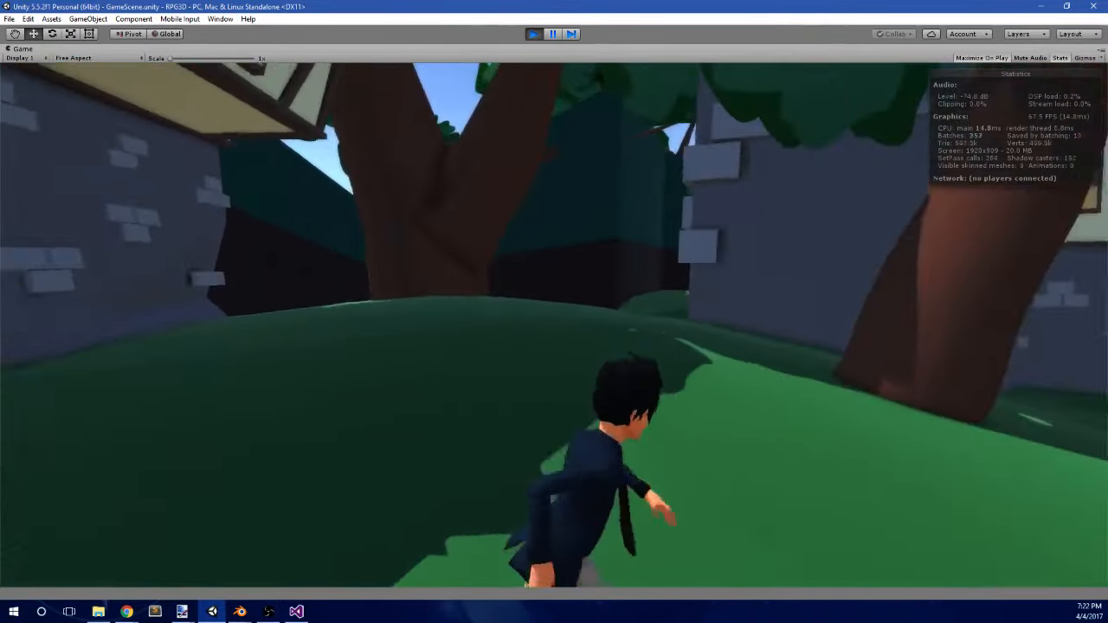
- Test the character's space-triggered roll move while running along the village paths in the playing game
key(space)
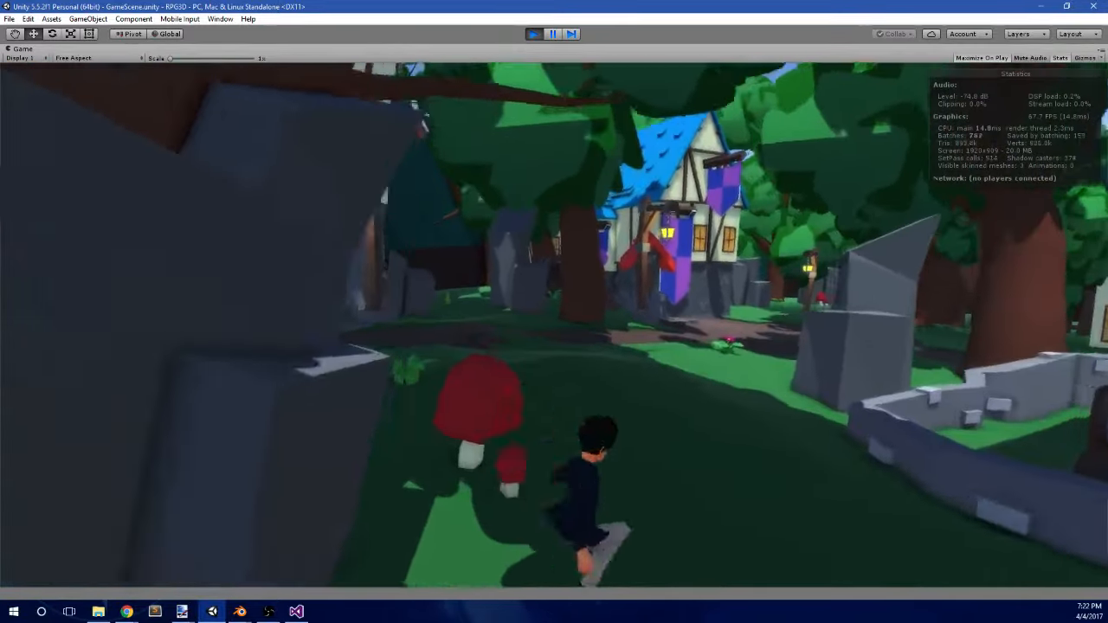
key(a)
key(space)
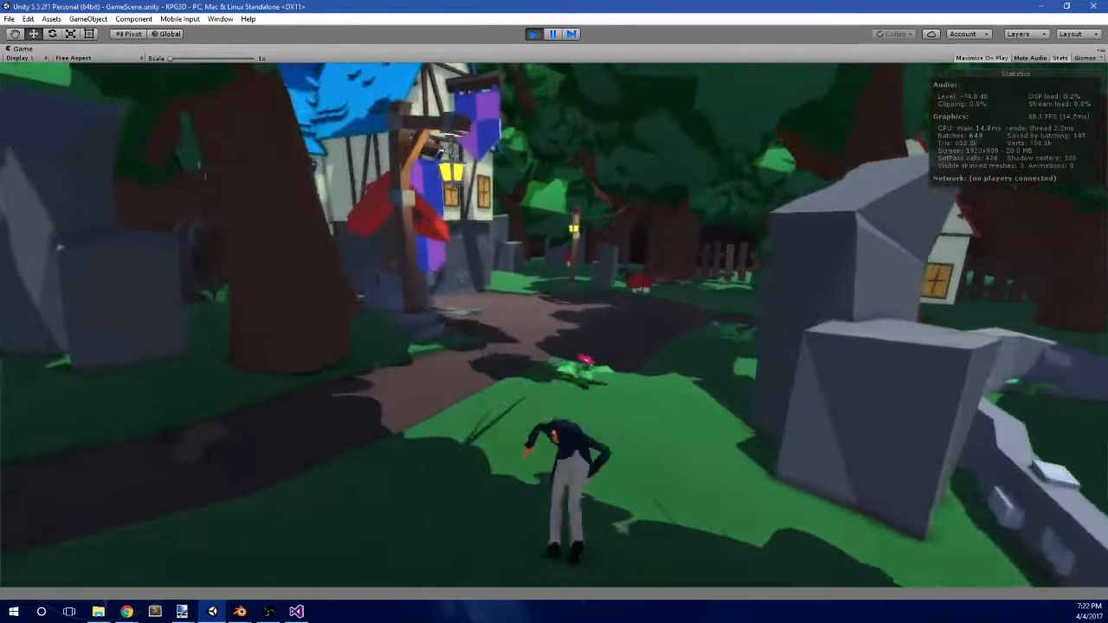
key(space)
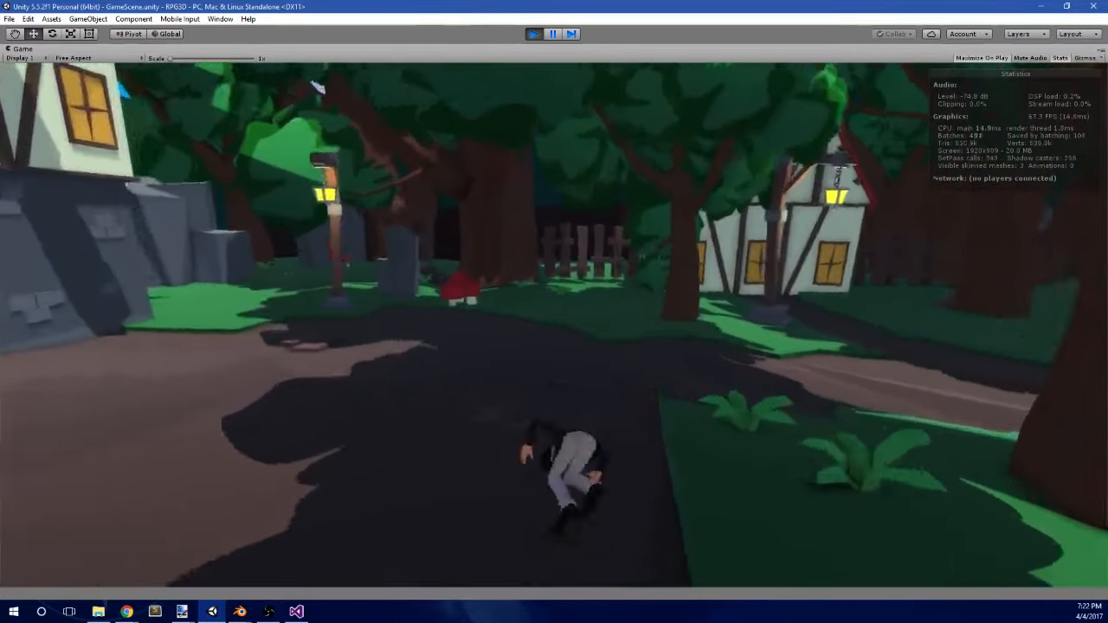
key(d)
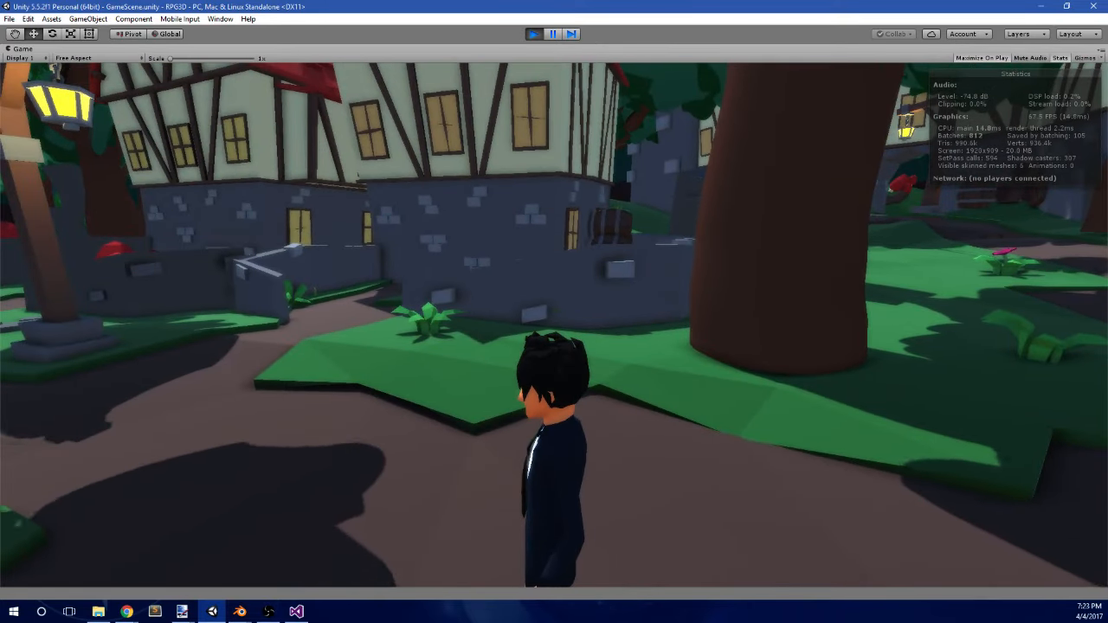
key(w)
key(space)
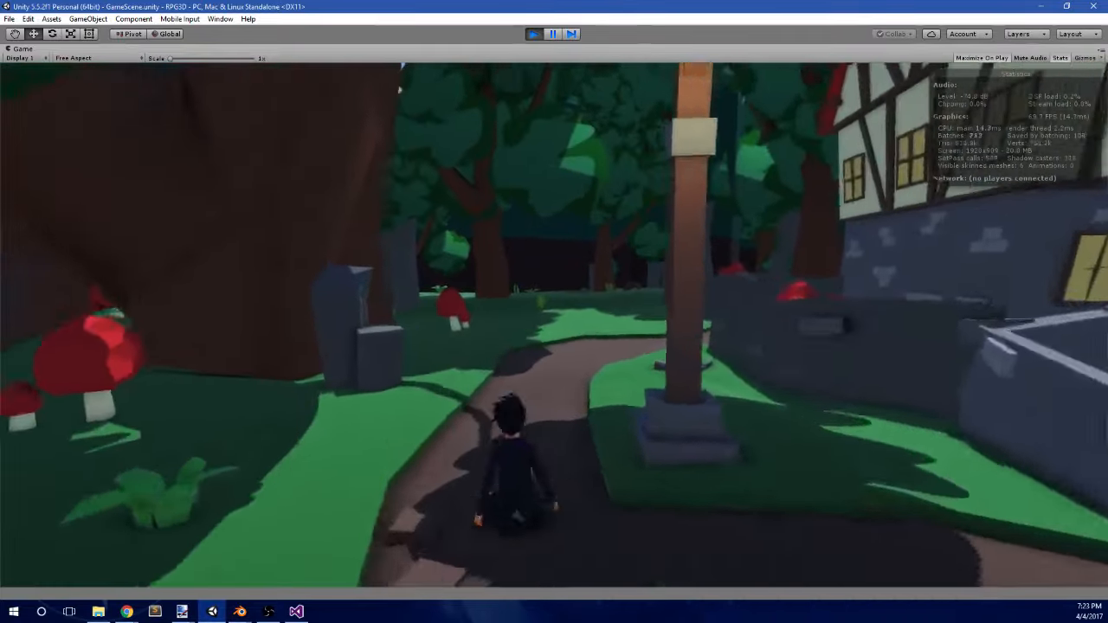
- Run the character around the stone house and between the trees to examine the village surroundings
key(w)
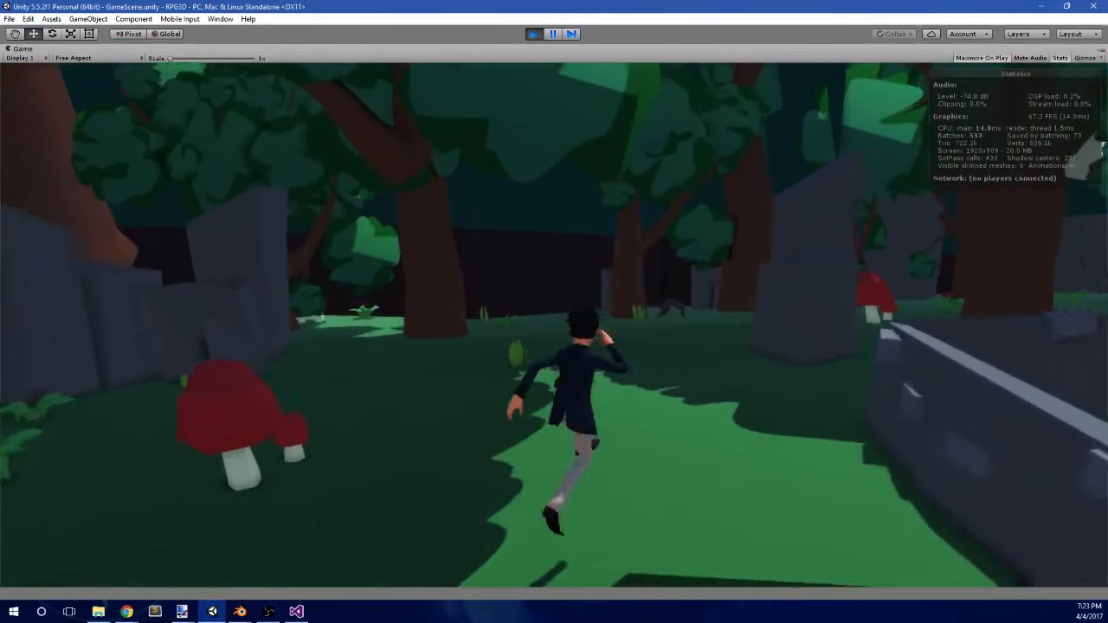
key(w)
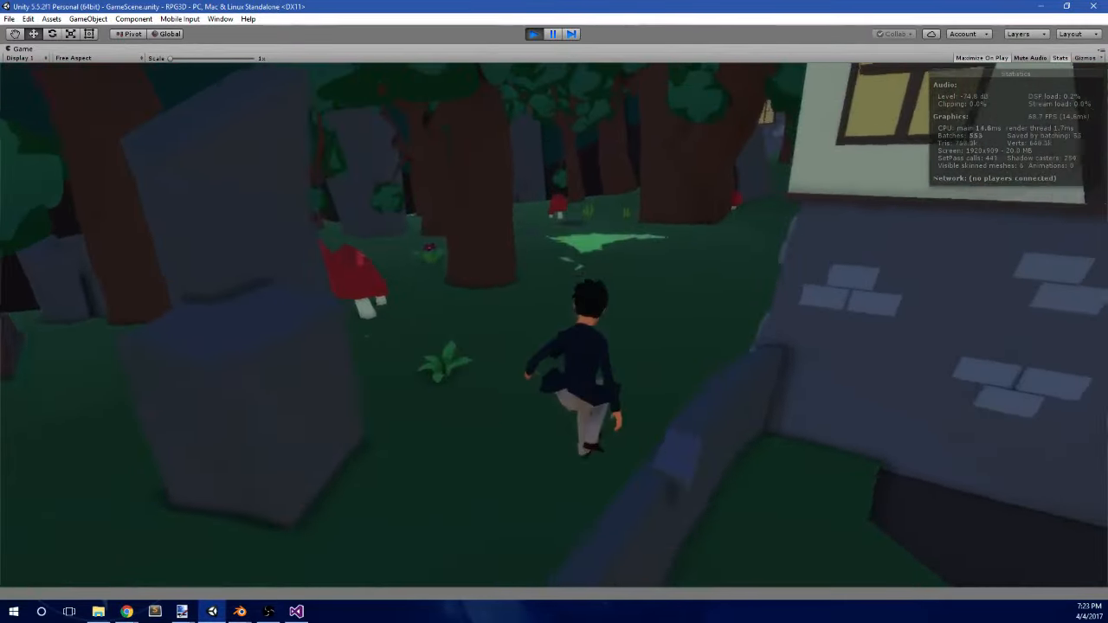
key(w)
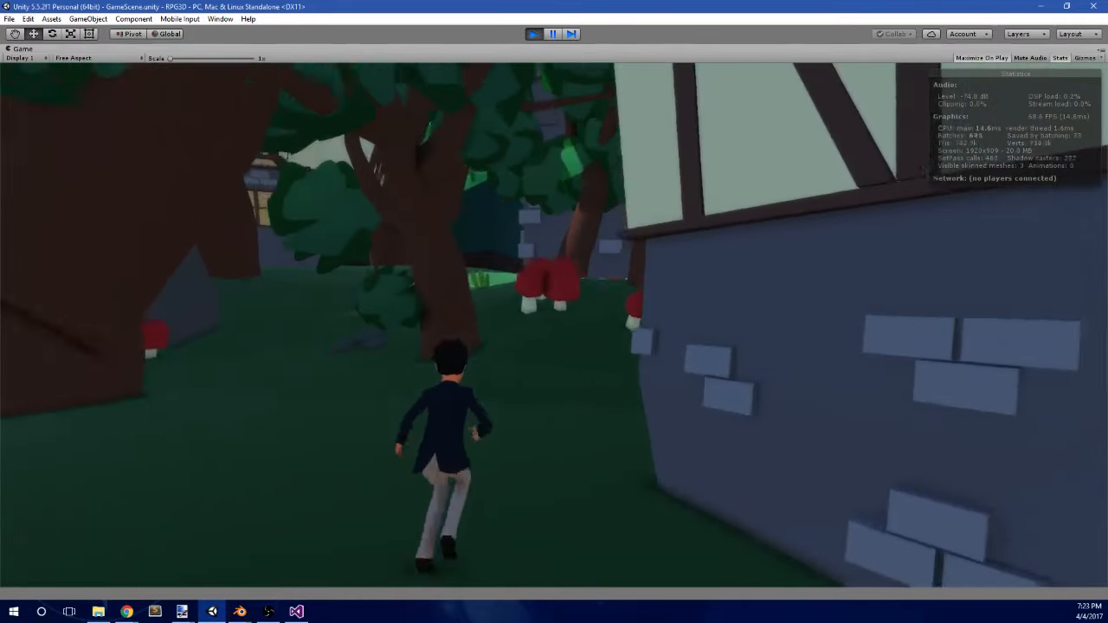
key(w)
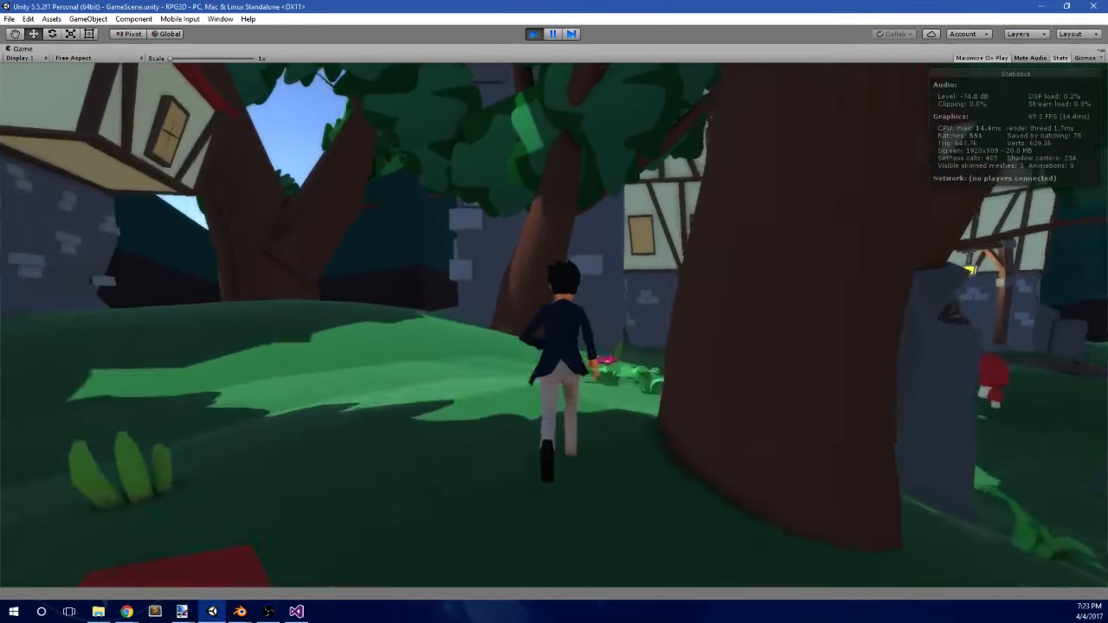
key(w)
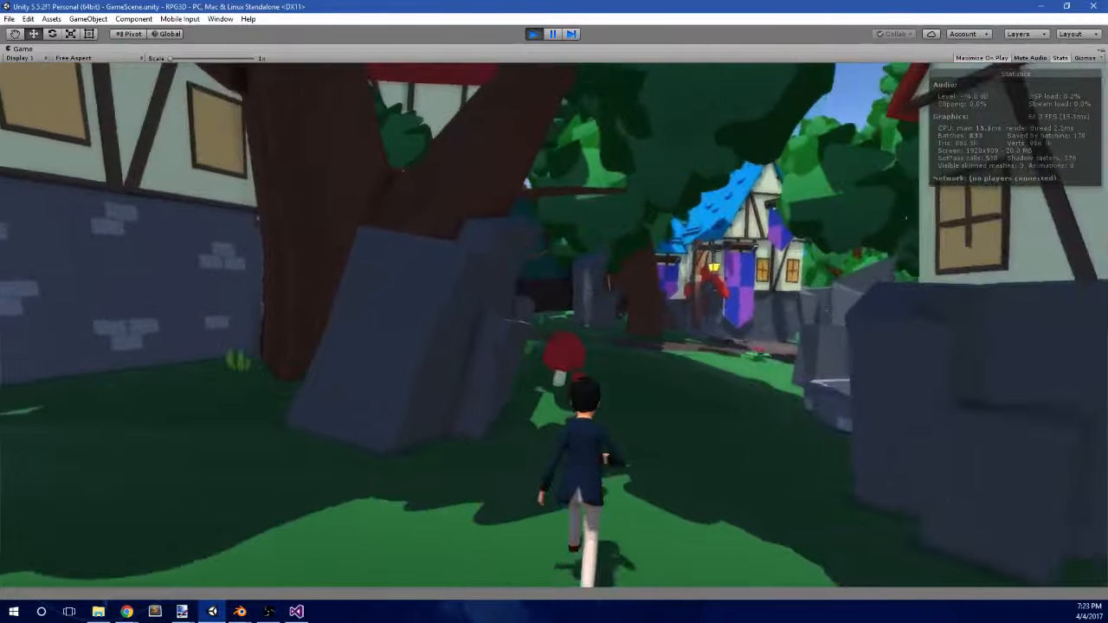
key(w)
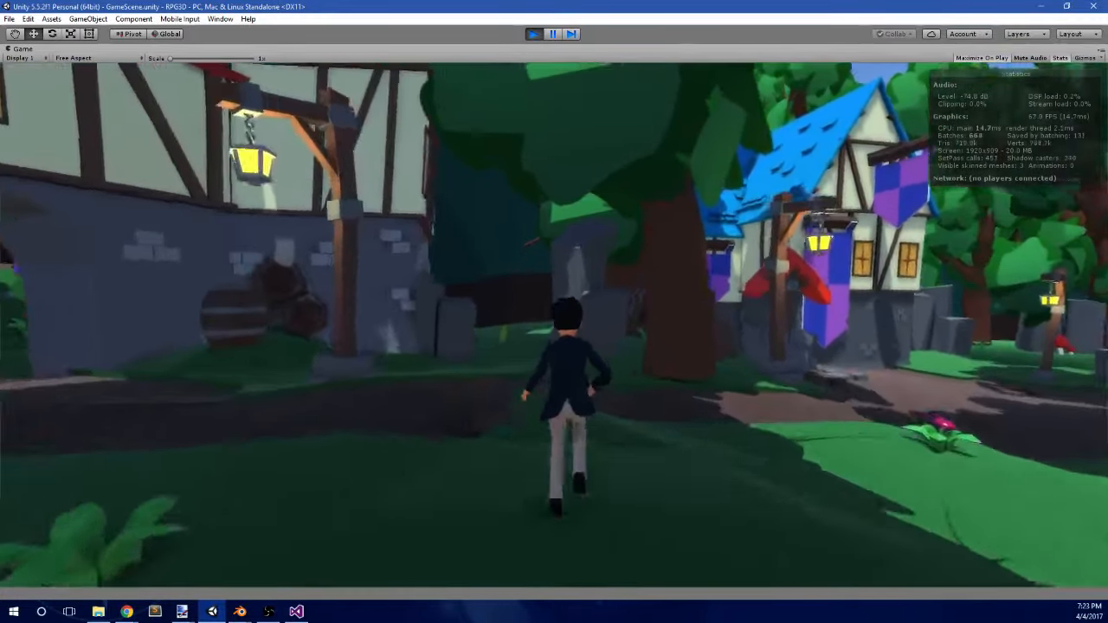
- Run the character through the stone archway and along the forest path out to the open field
key(a)
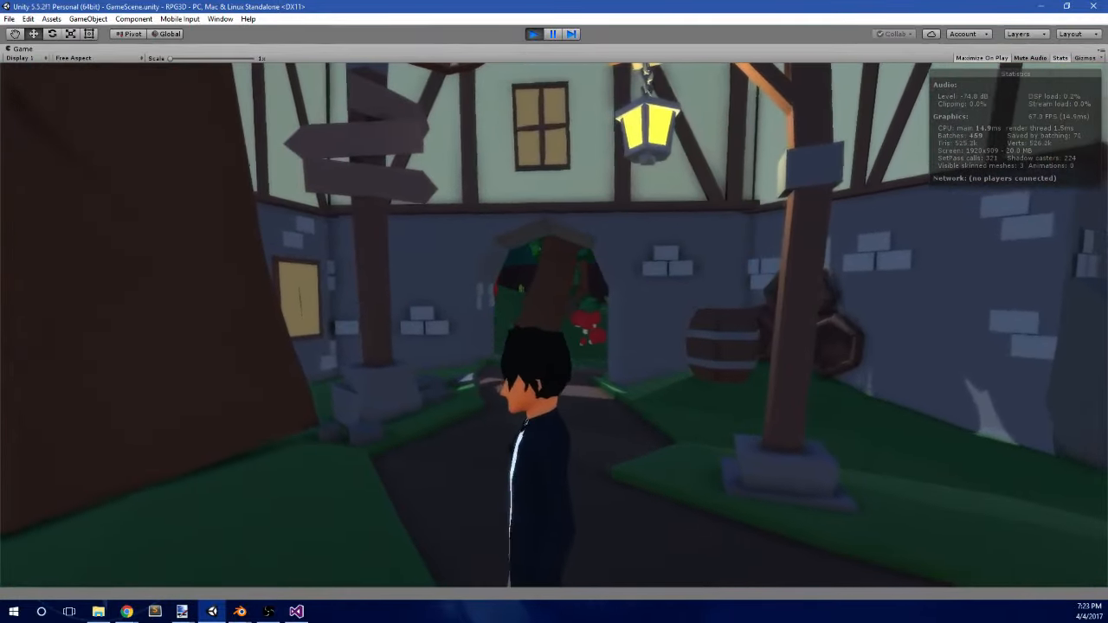
key(w)
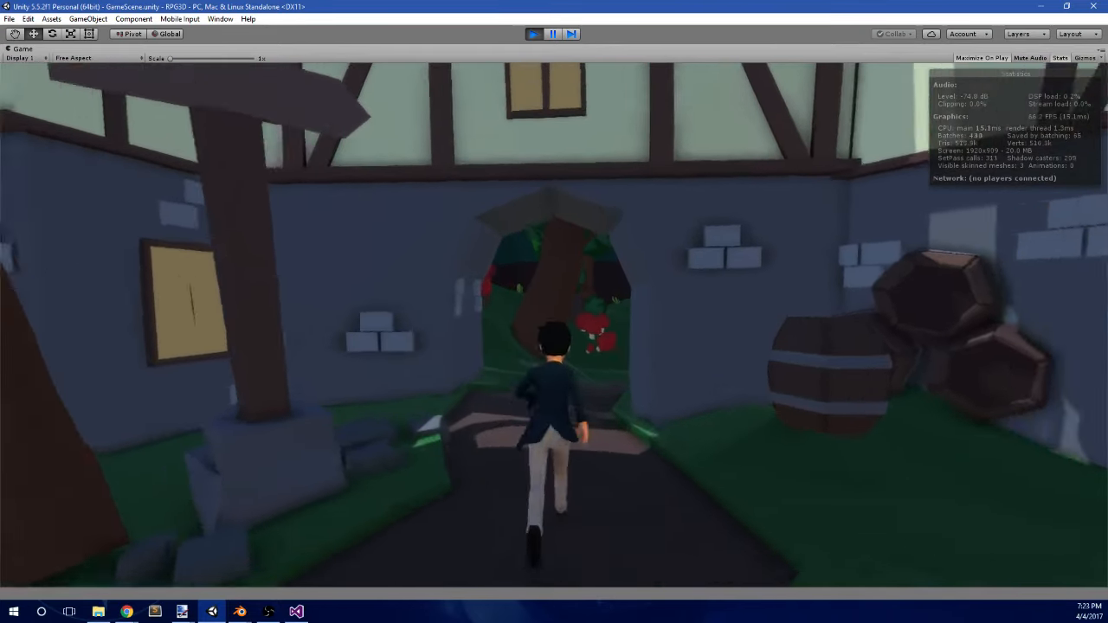
key(w)
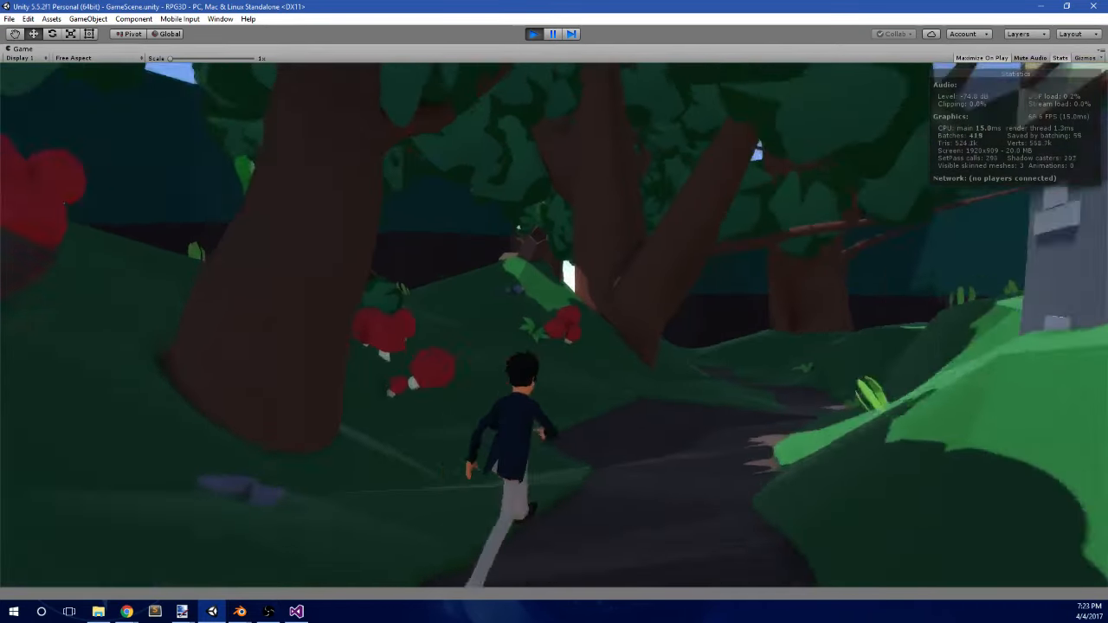
key(w)
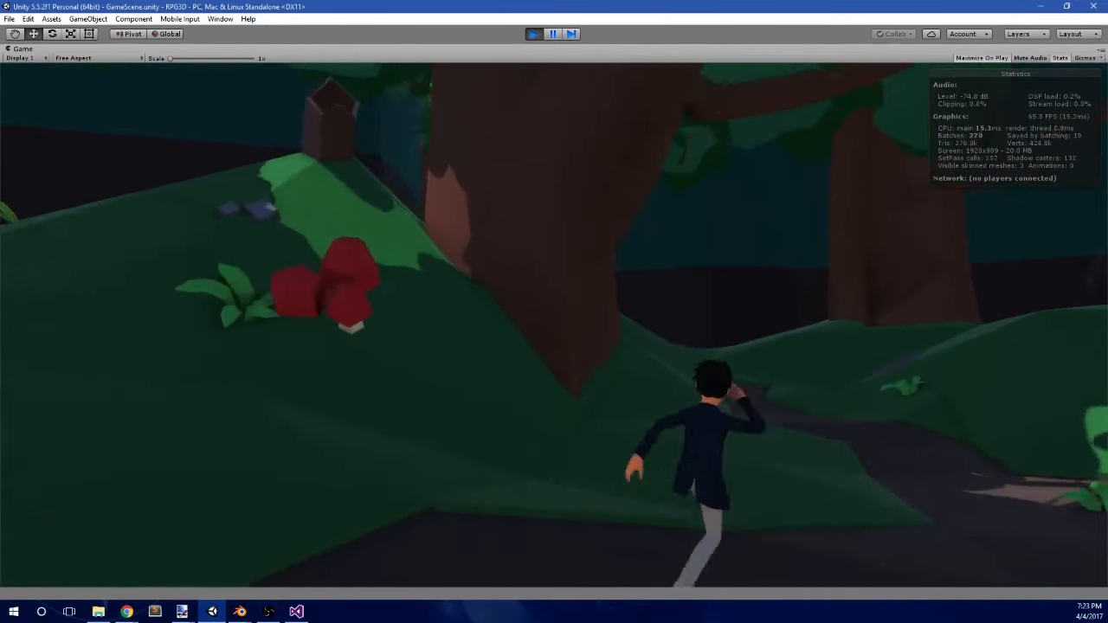
key(w)
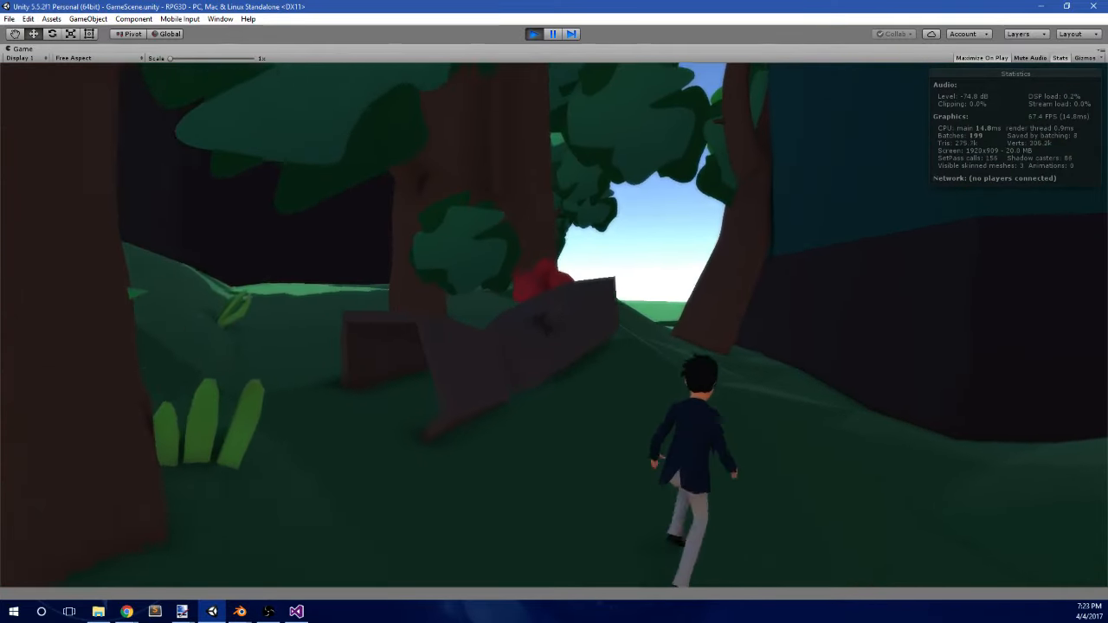
key(w)
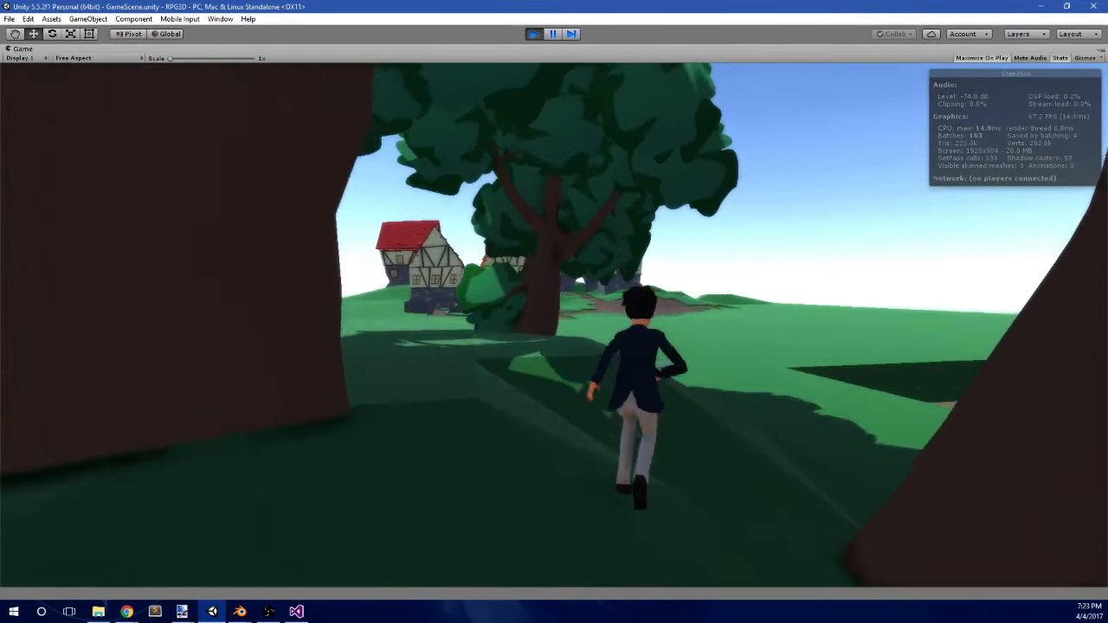
key(w)
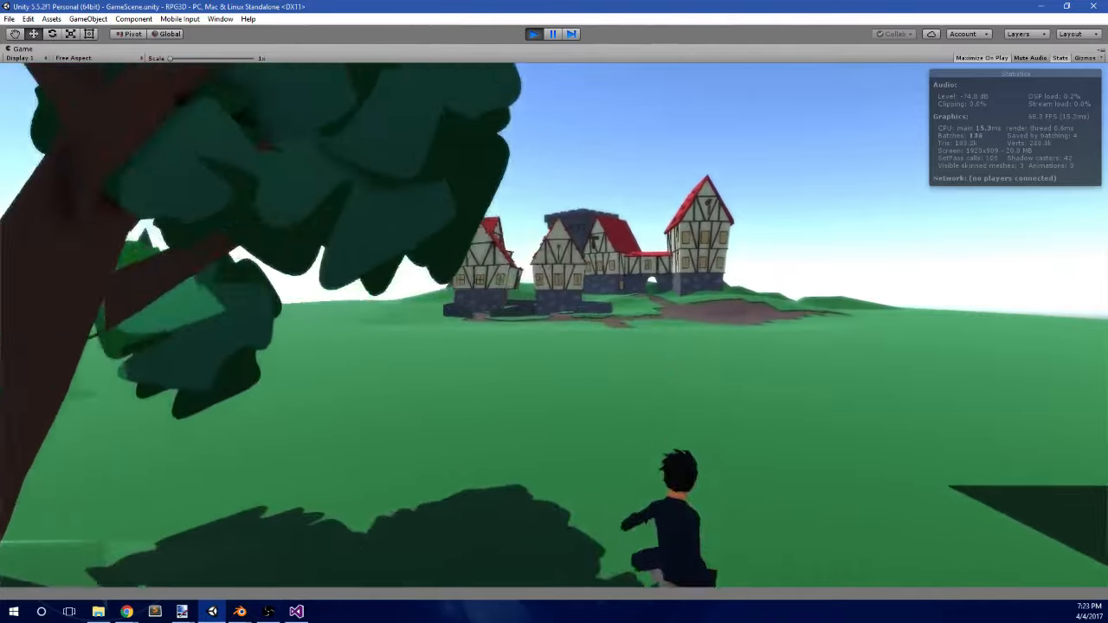
- Run the character across the open field past the red-roofed houses and stop the game
key(w)
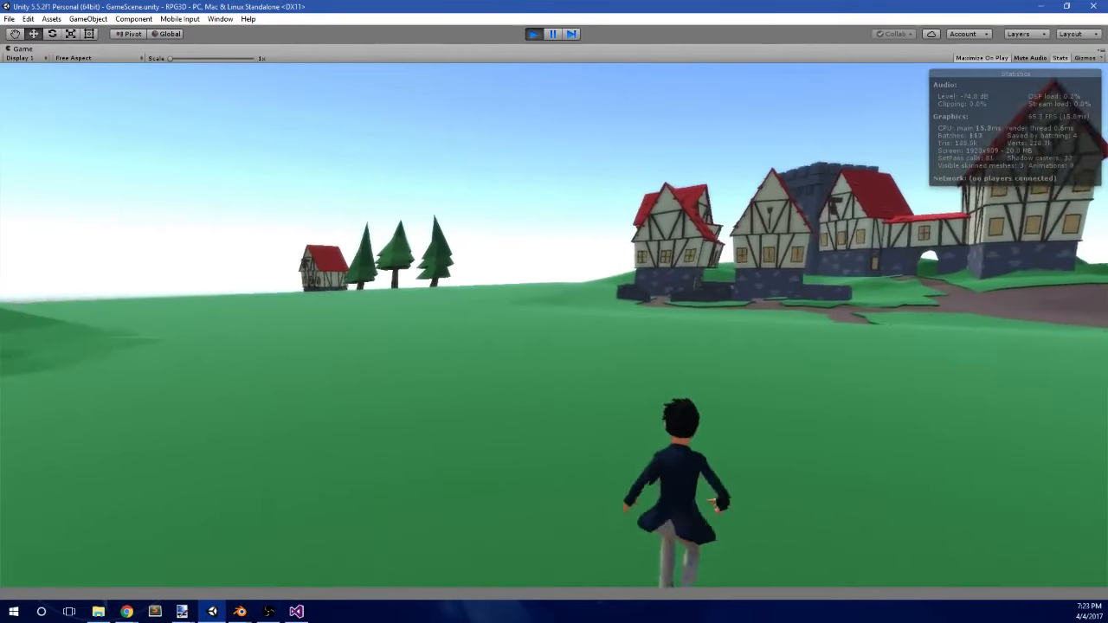
key(w)
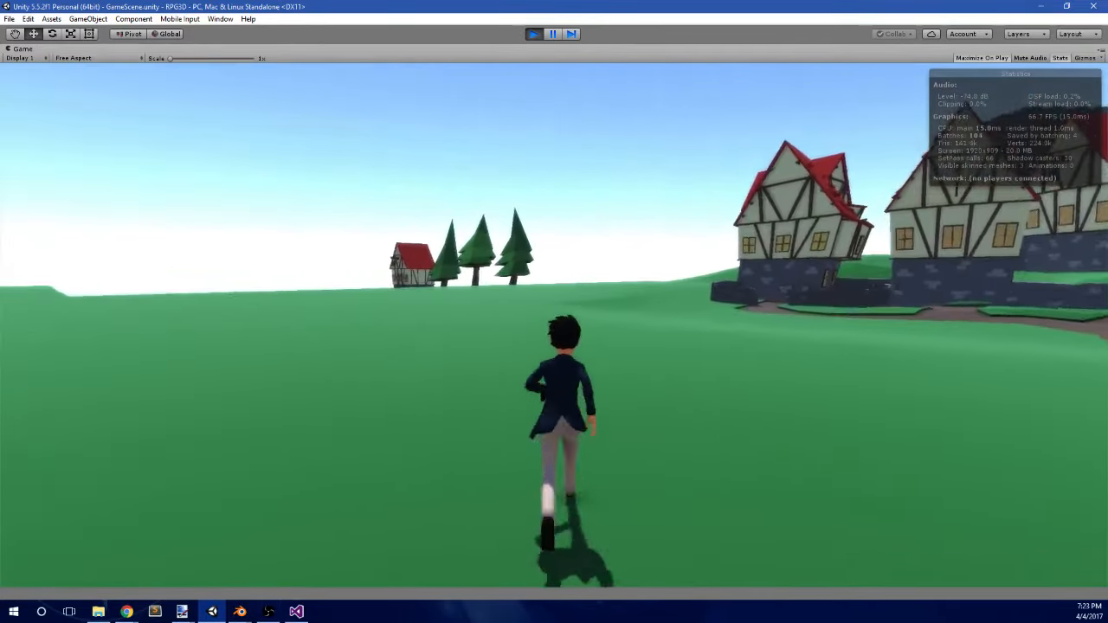
key(w)
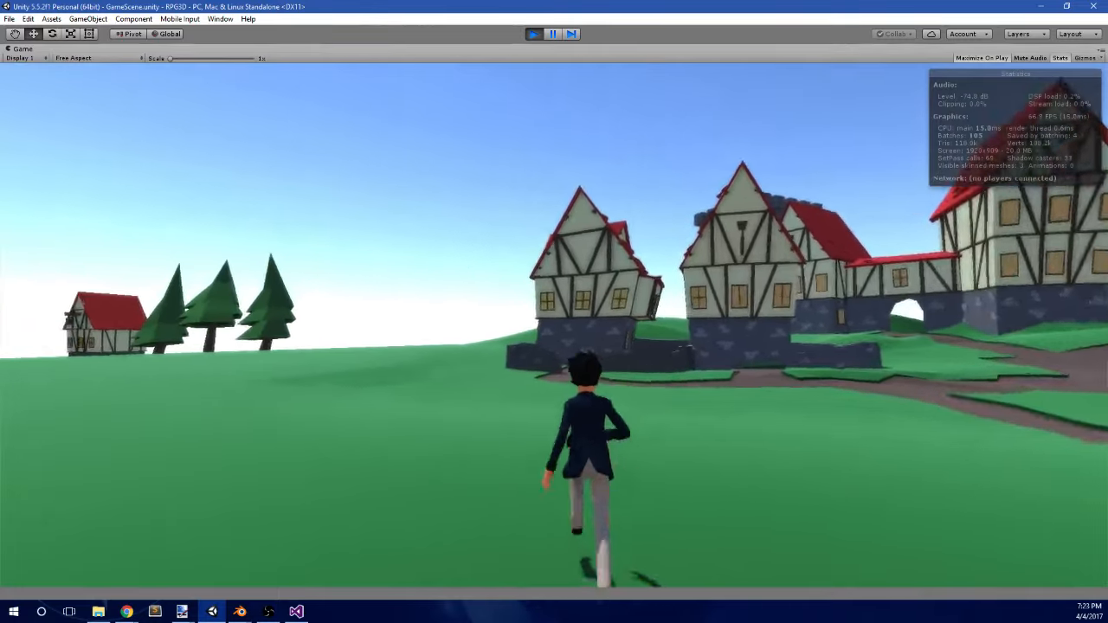
key(w)
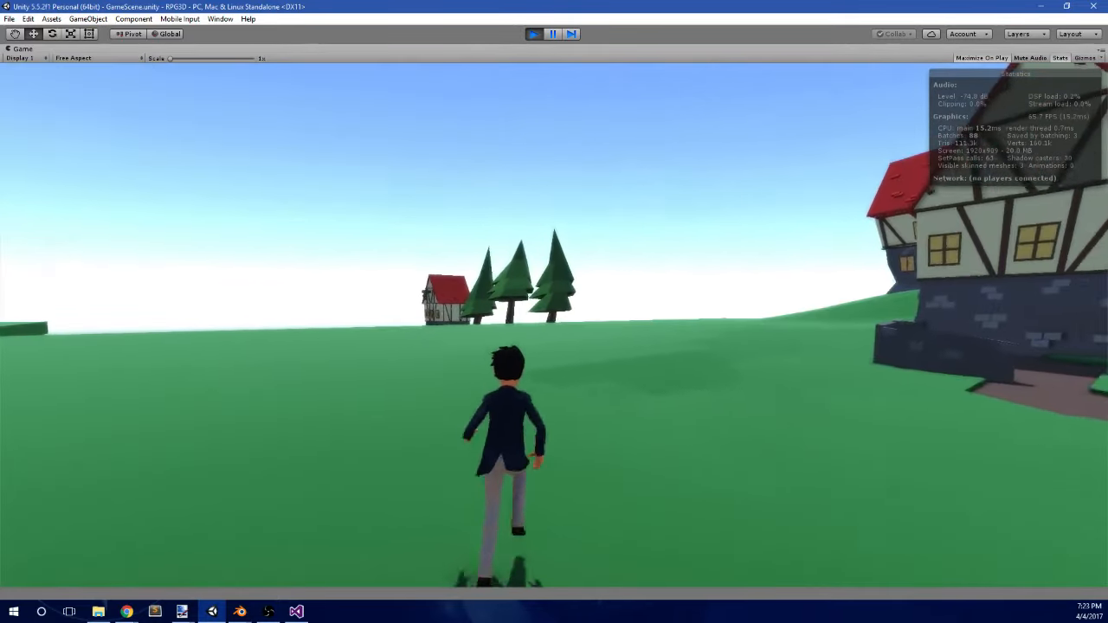
key(w)
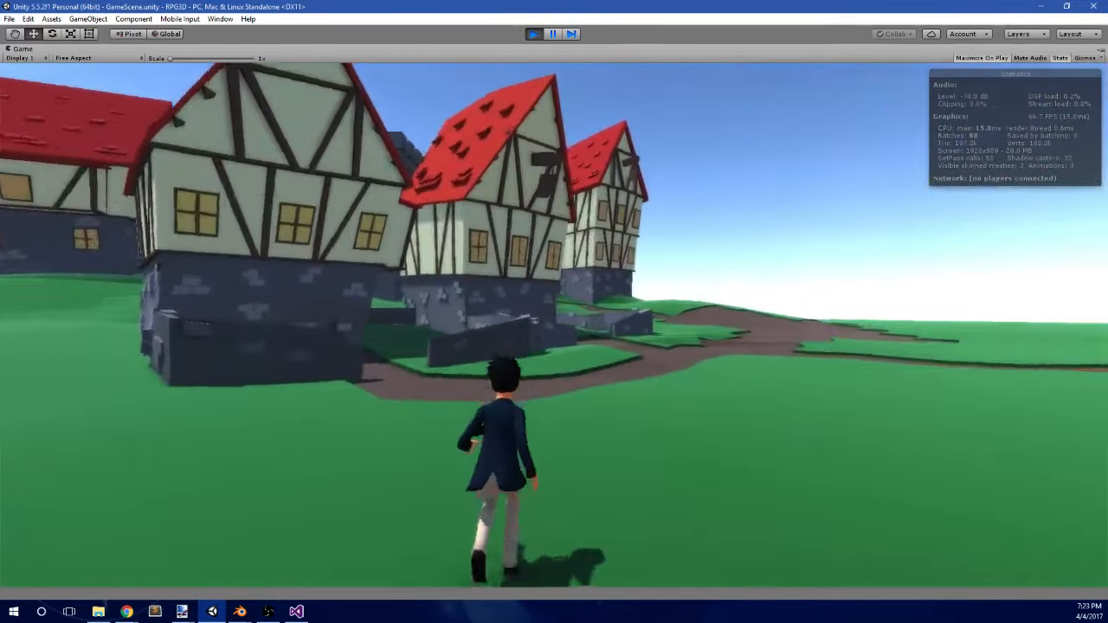
key(w)
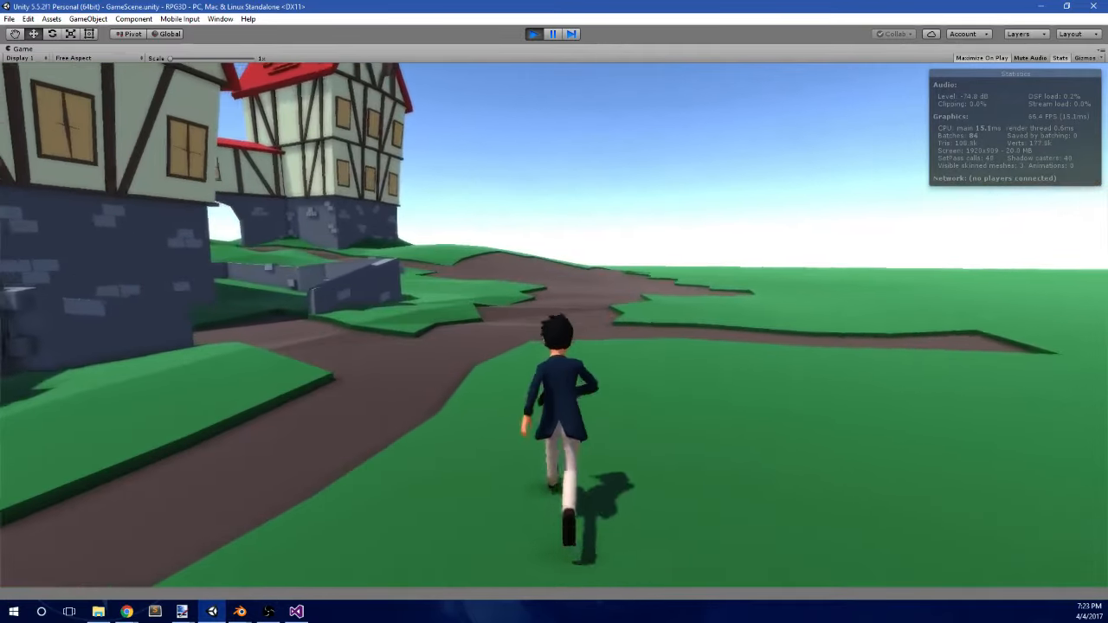
key(w)
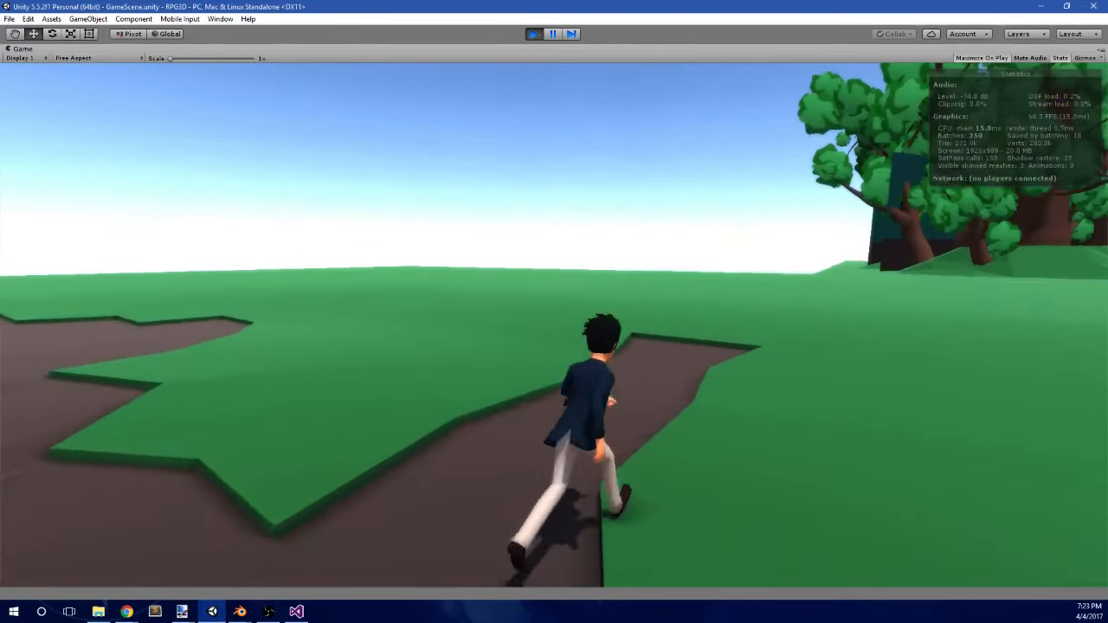
key(w)
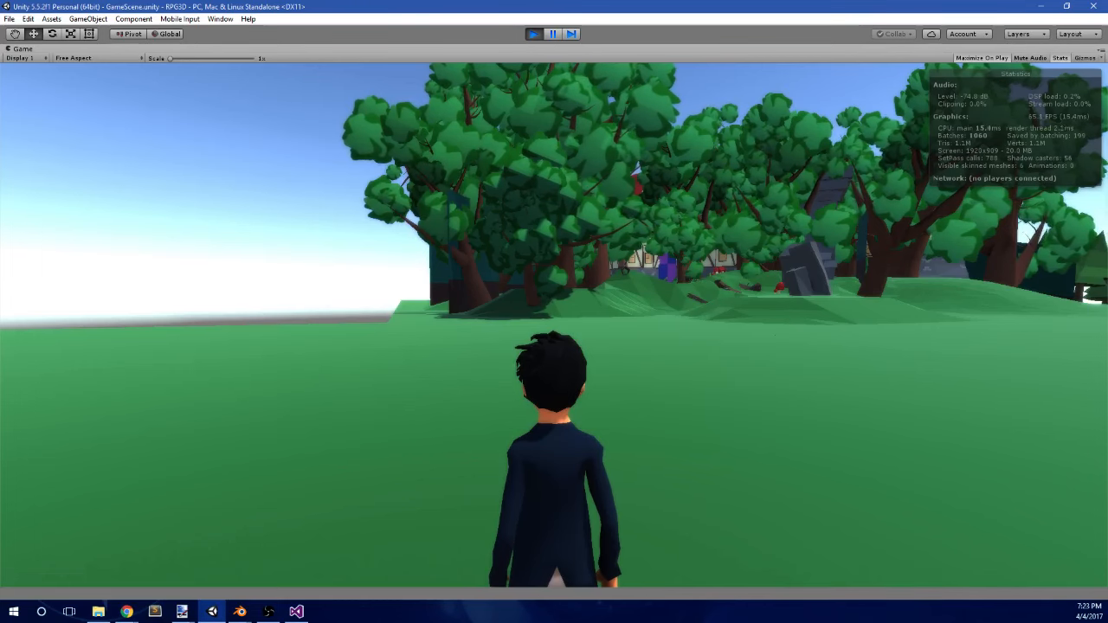
key(super)
click(532, 35)
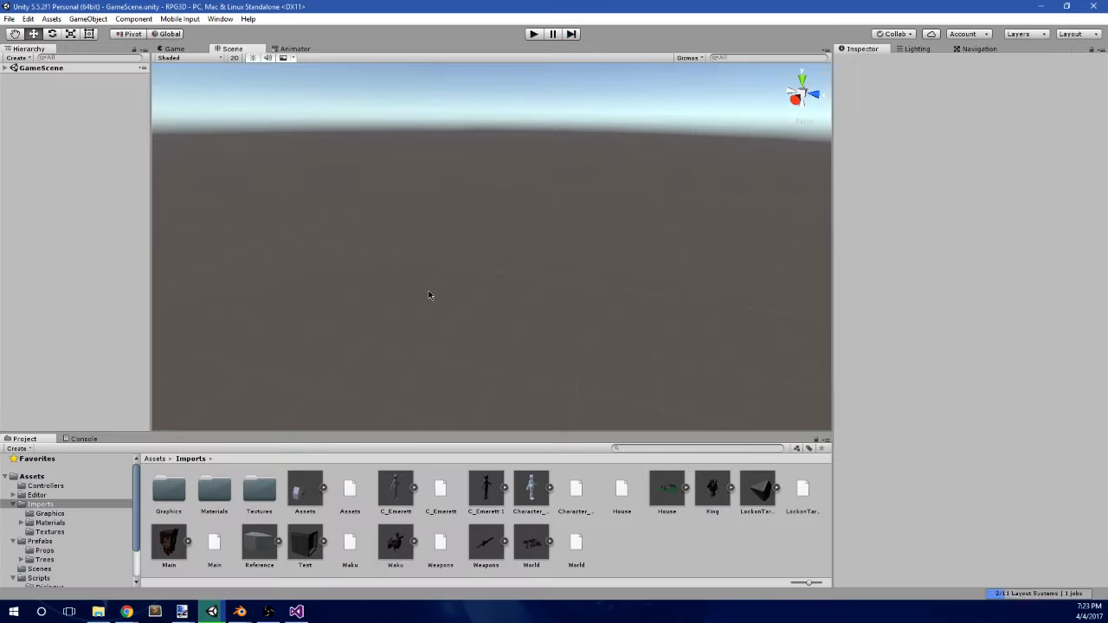
- Close the empty Blender window and switch to the Blender window holding Character_Blank.blend
mouse_move(233, 611)
click(184, 548)
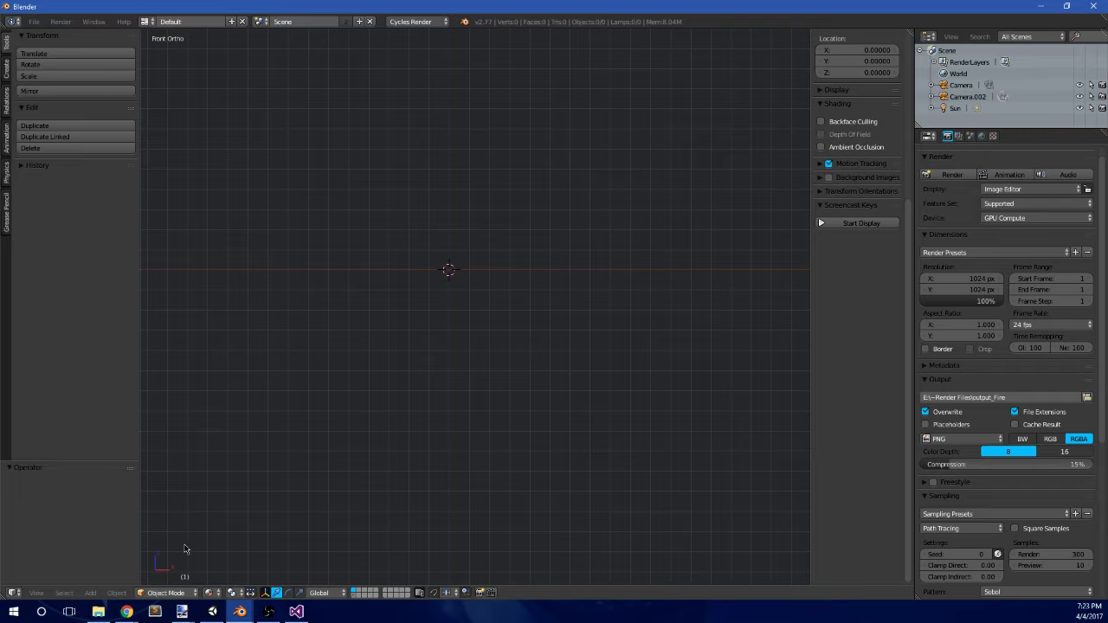
click(1092, 7)
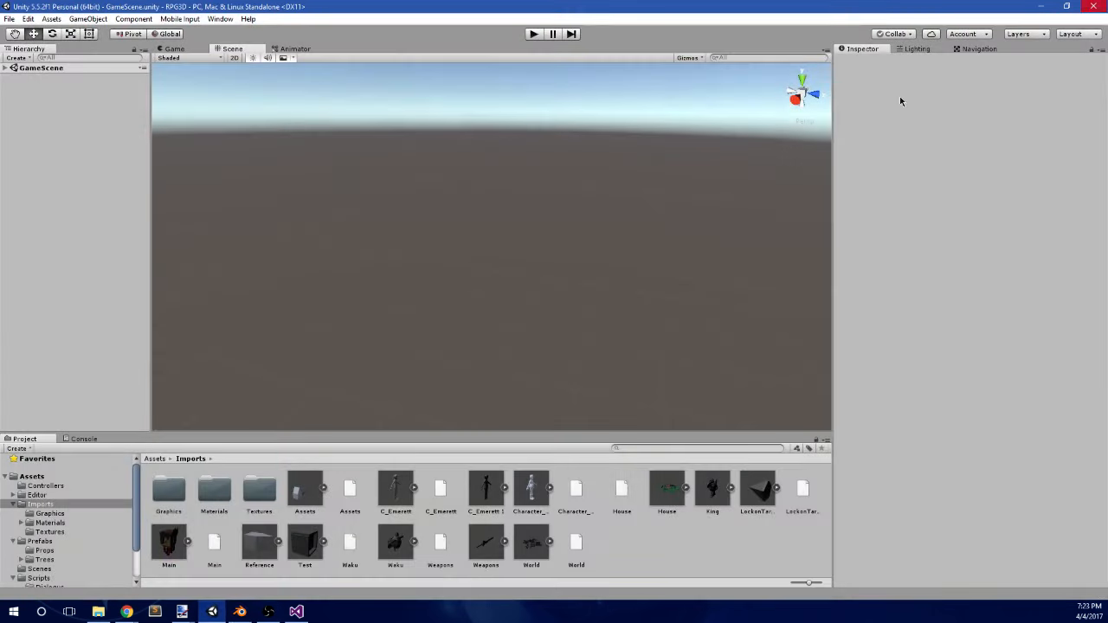
click(240, 611)
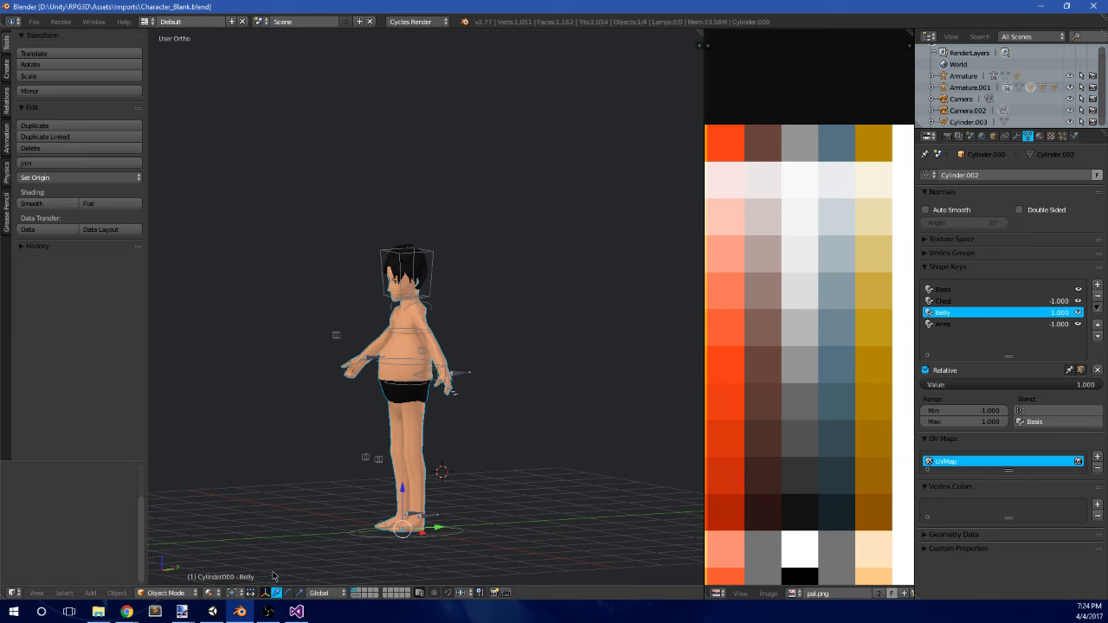
right_click(185, 609)
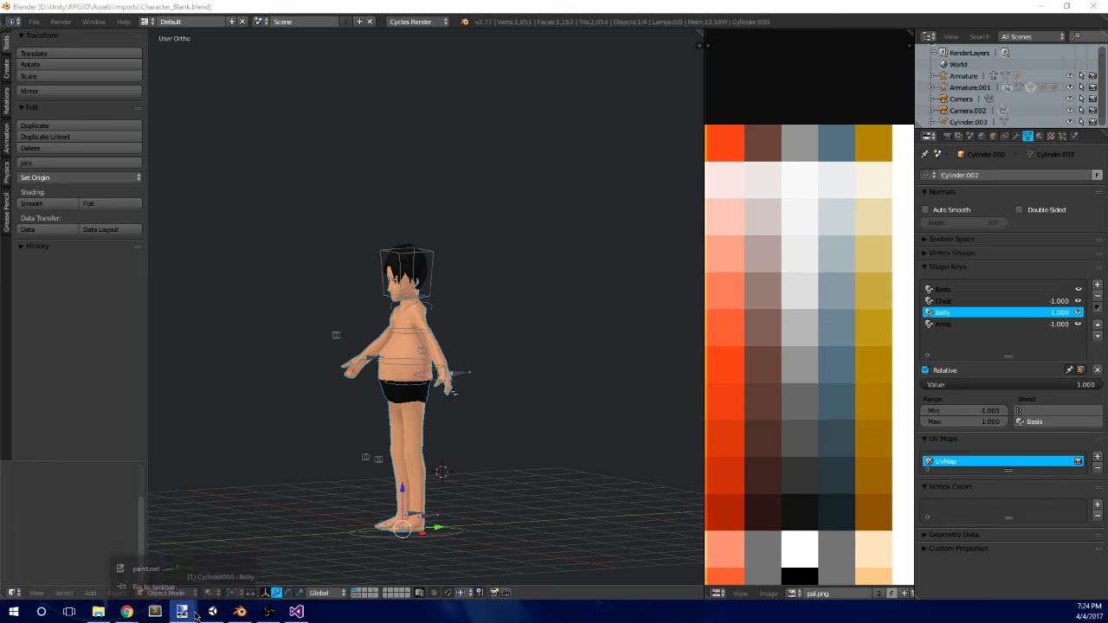
click(198, 586)
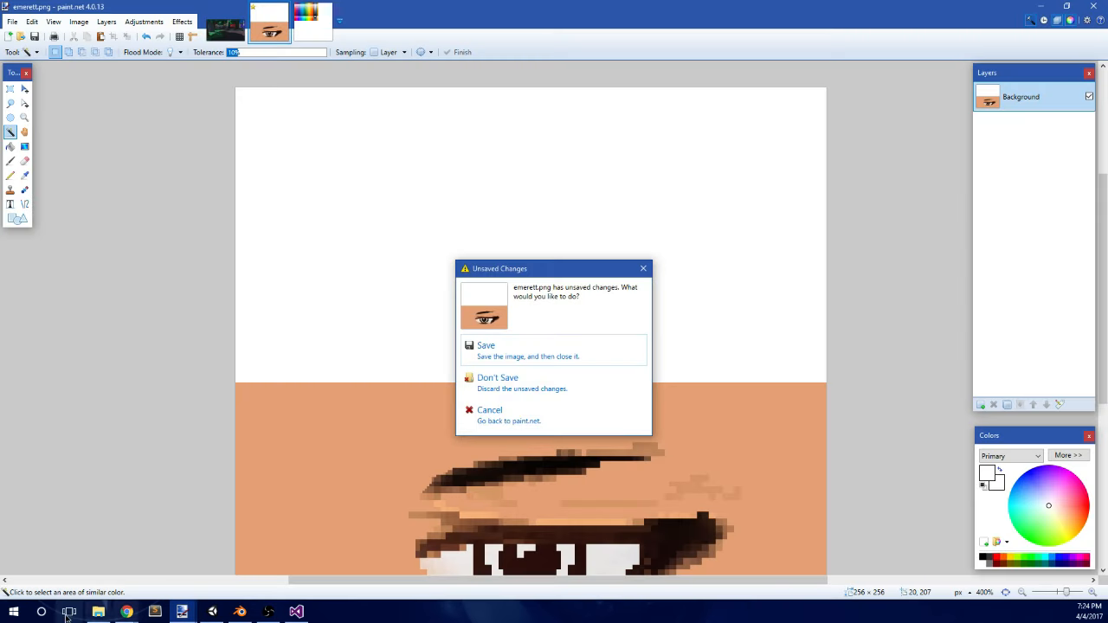
click(510, 414)
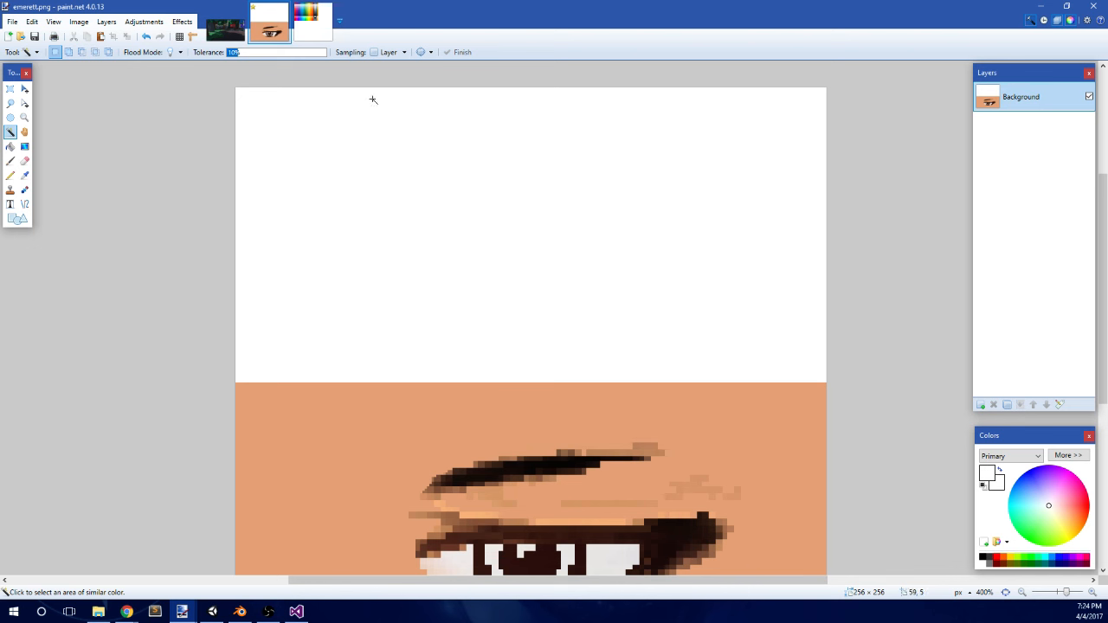
click(1032, 7)
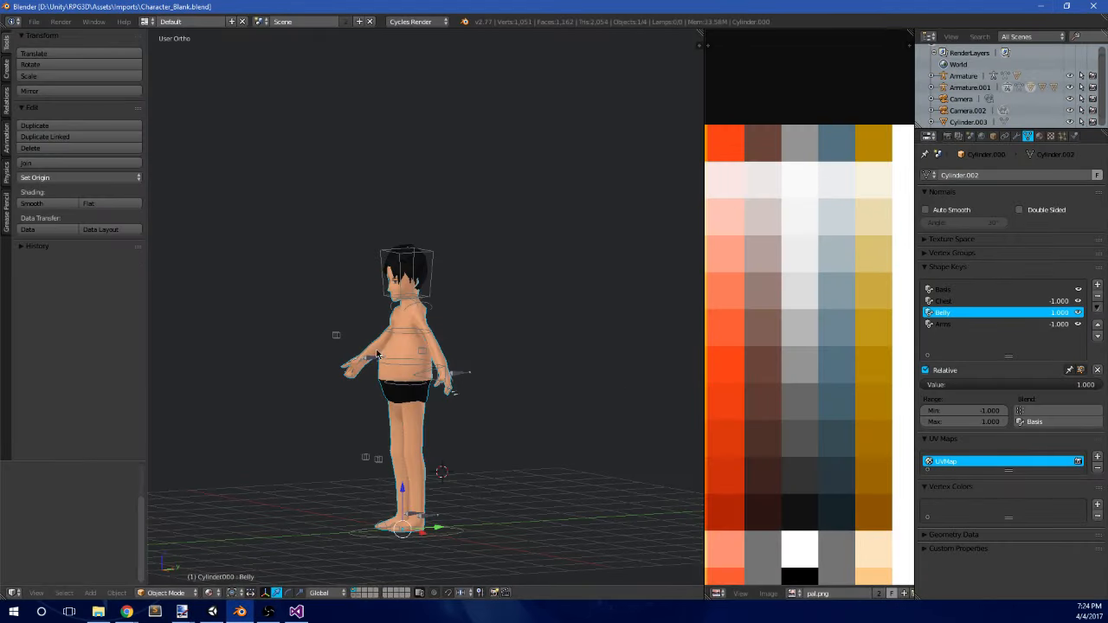
- Set the Chest and Arms shape keys to 1 and the Belly shape key to 0
key(KP_1)
scroll(497, 329, up, 5)
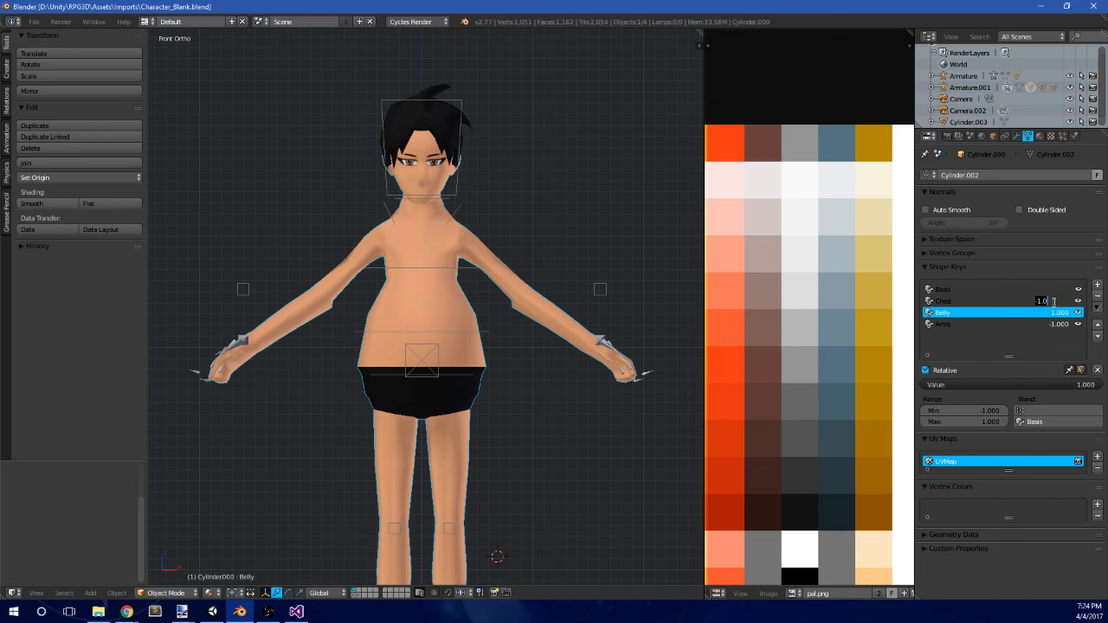
text(0)
key(Return)
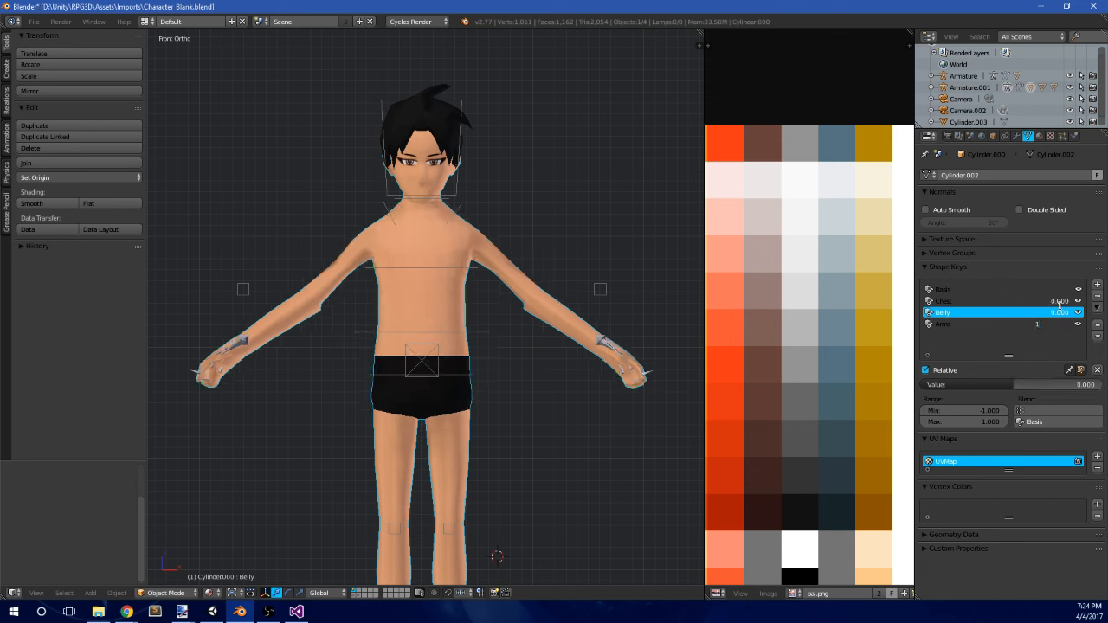
text(1)
key(Return)
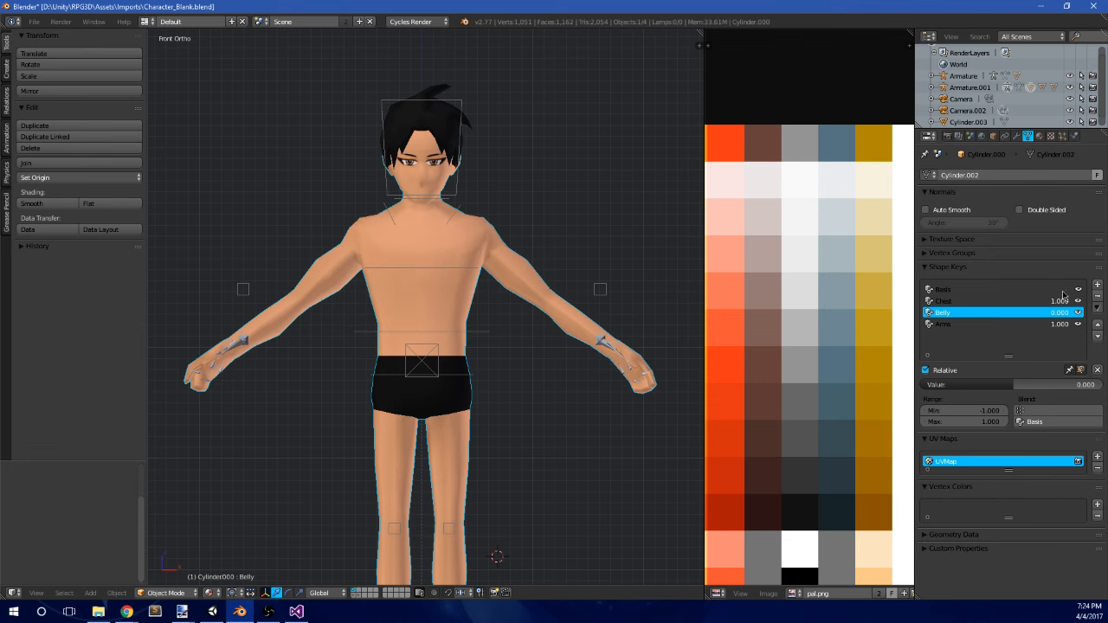
- Select the Basis shape key and examine the character's torso, arms and full figure from the front
click(1058, 292)
scroll(563, 341, down, 3)
shift+middle_drag(459, 384, 468, 309)
scroll(472, 303, up, 2)
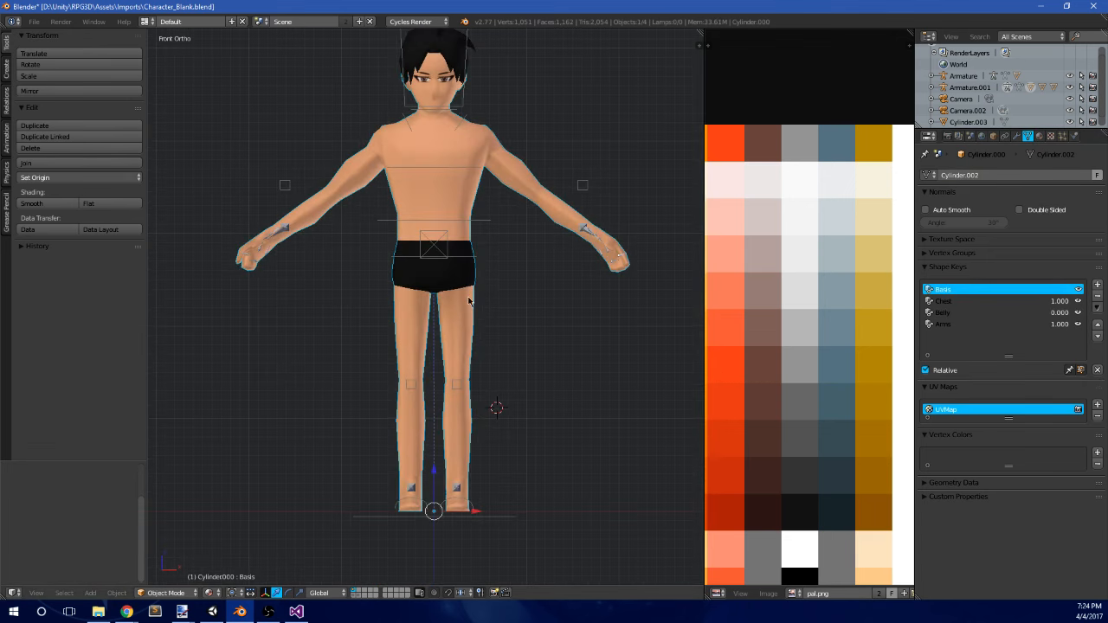
shift+middle_drag(478, 153, 458, 286)
scroll(454, 225, up, 1)
scroll(455, 289, up, 2)
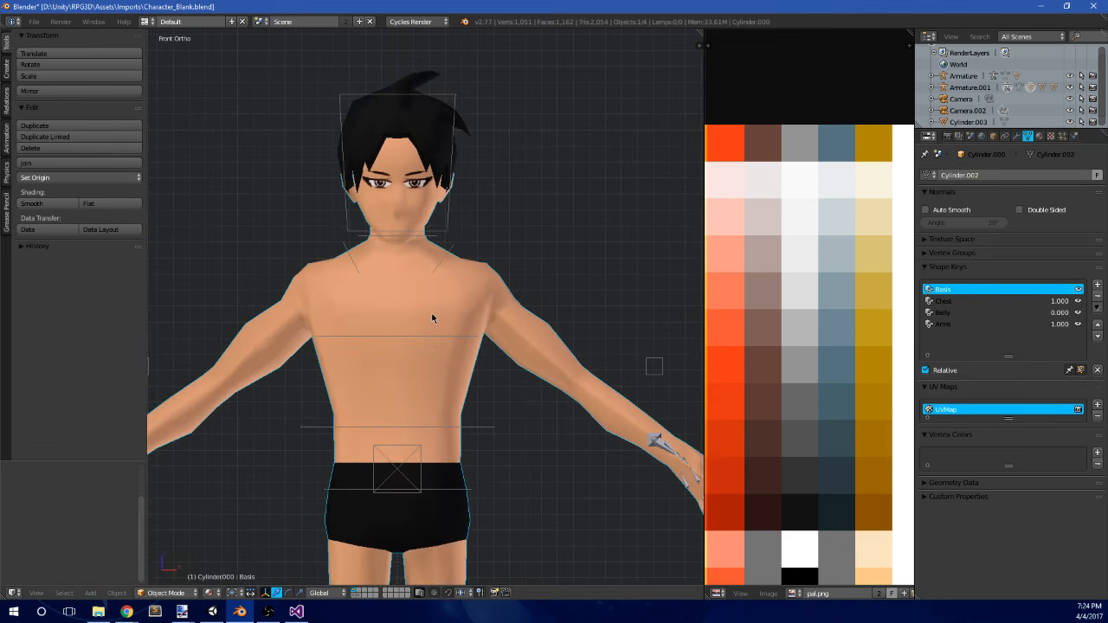
scroll(432, 319, down, 3)
scroll(490, 292, up, 1)
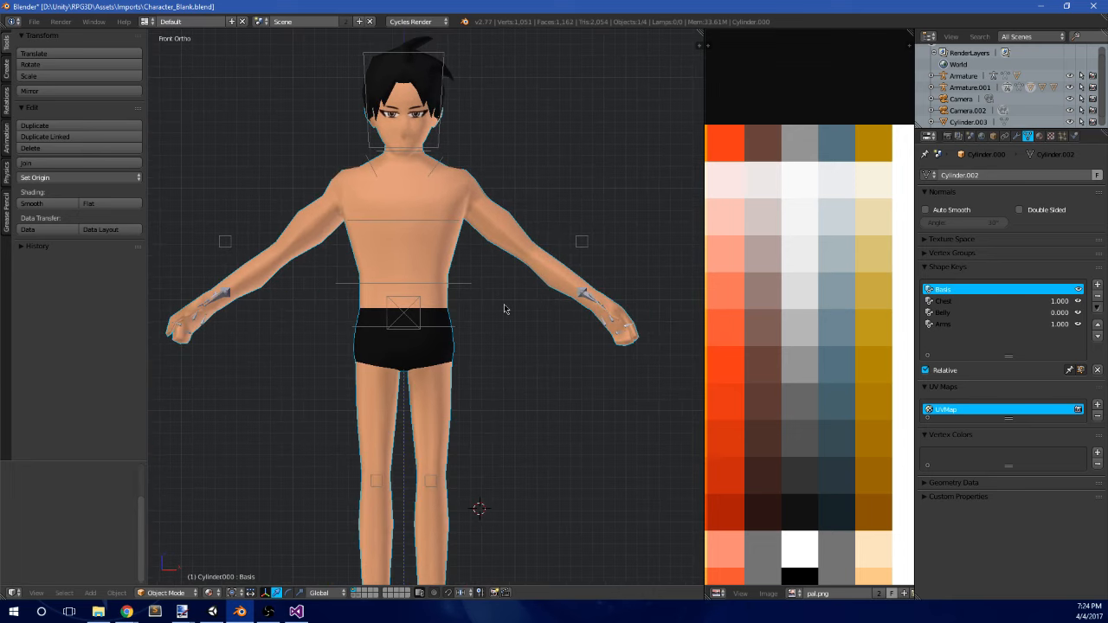
scroll(493, 338, down, 3)
scroll(483, 341, up, 2)
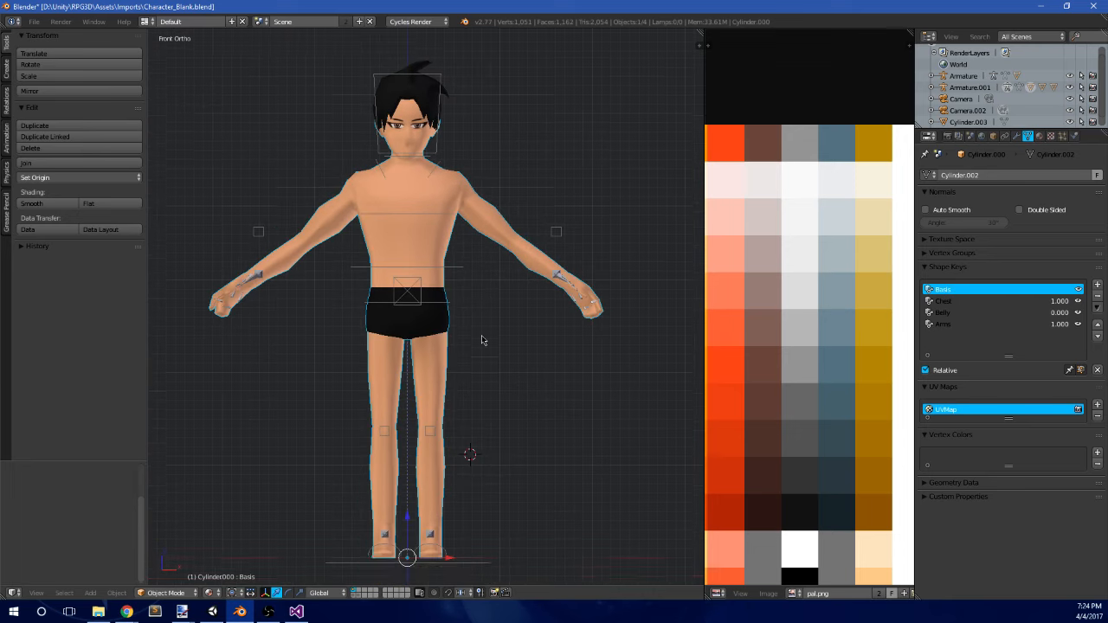
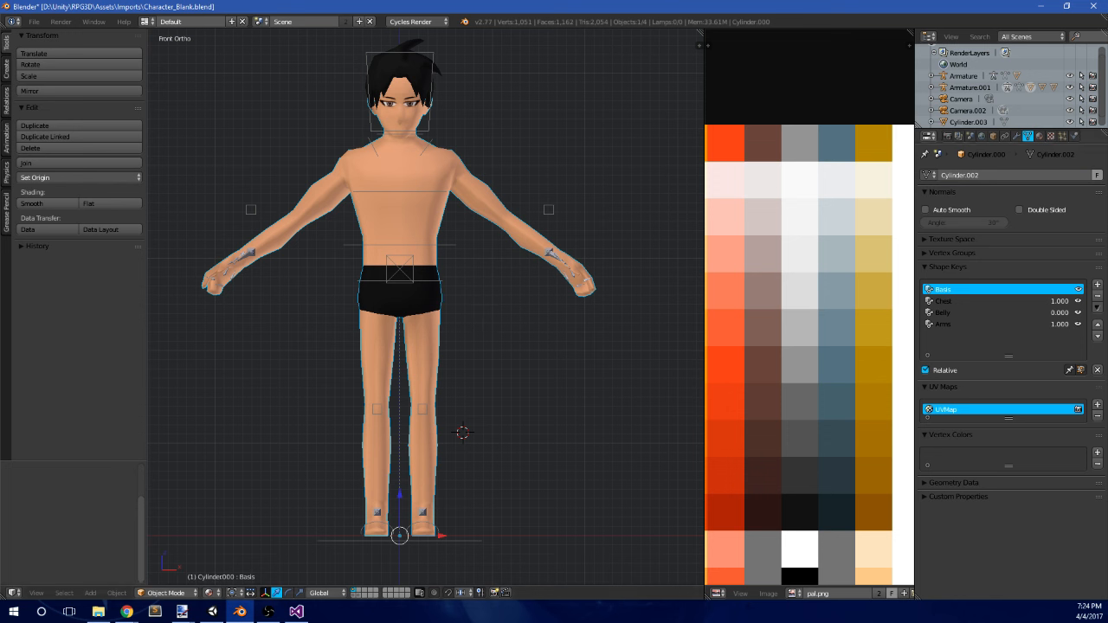
- Add a shape key named Legs and open the body mesh for editing
click(1097, 285)
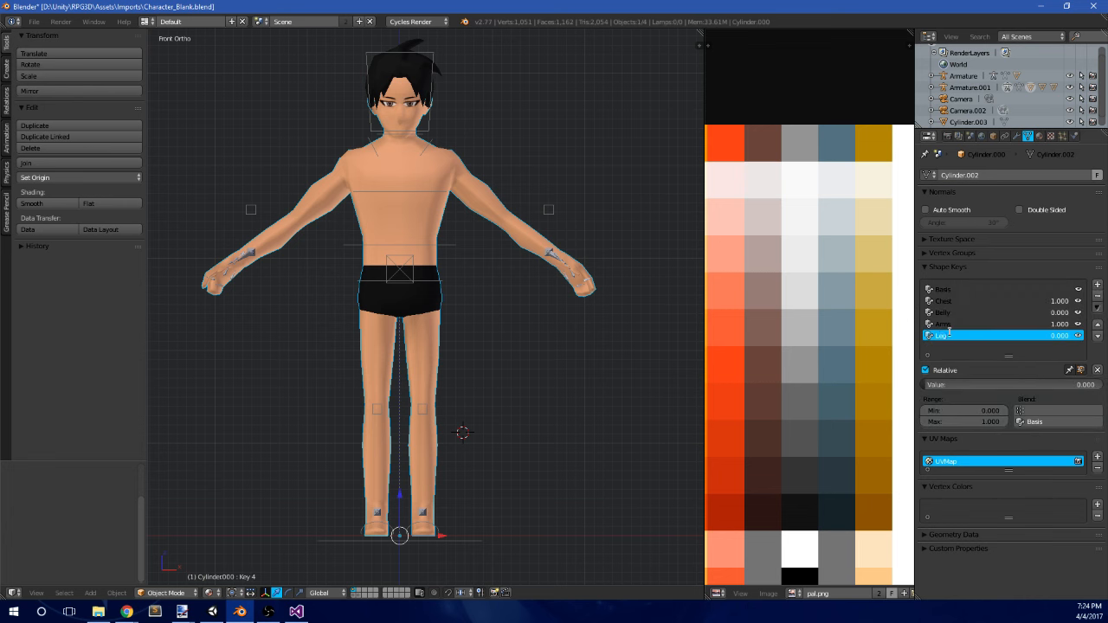
key(Tab)
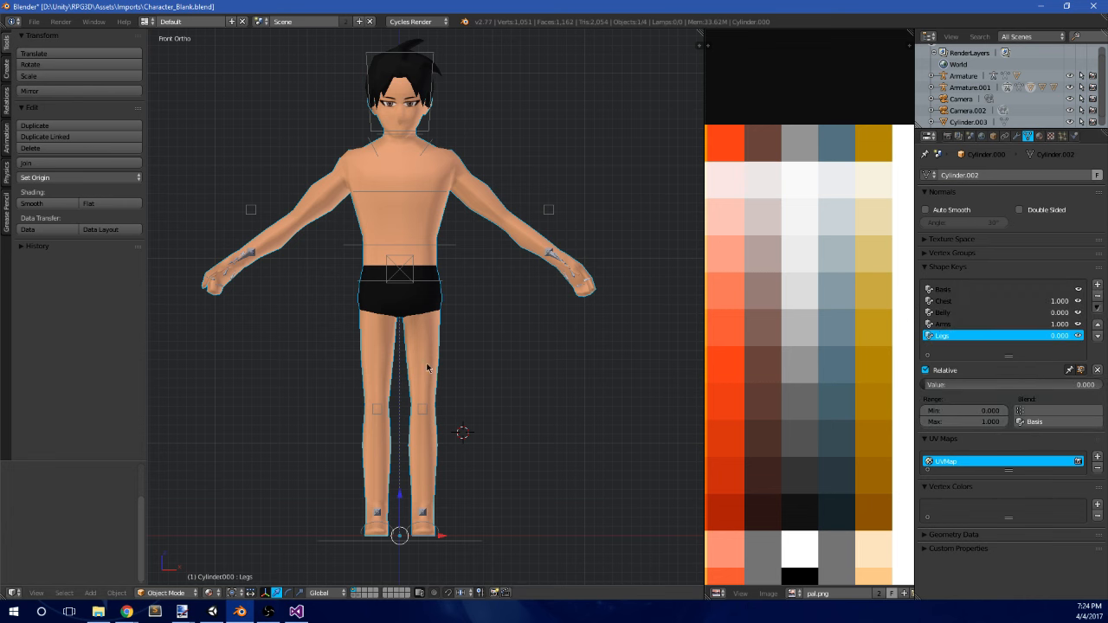
scroll(477, 286, up, 3)
scroll(453, 314, down, 3)
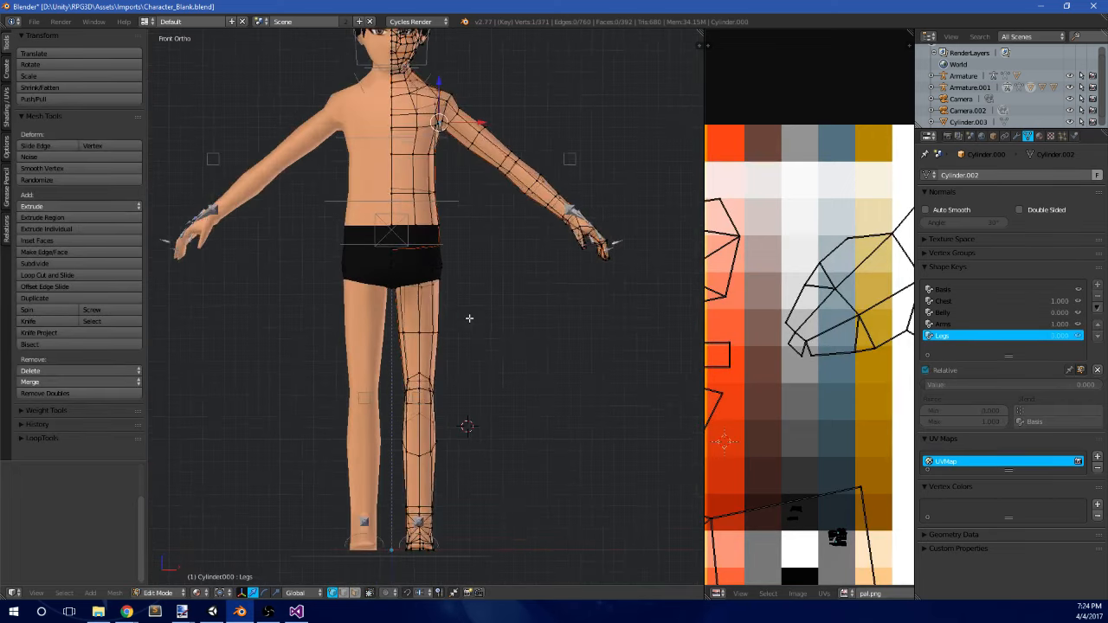
- Try to thicken the lower thigh and knee by scaling their vertices by about 1.149
scroll(453, 315, up, 4)
alt+right_click(461, 347)
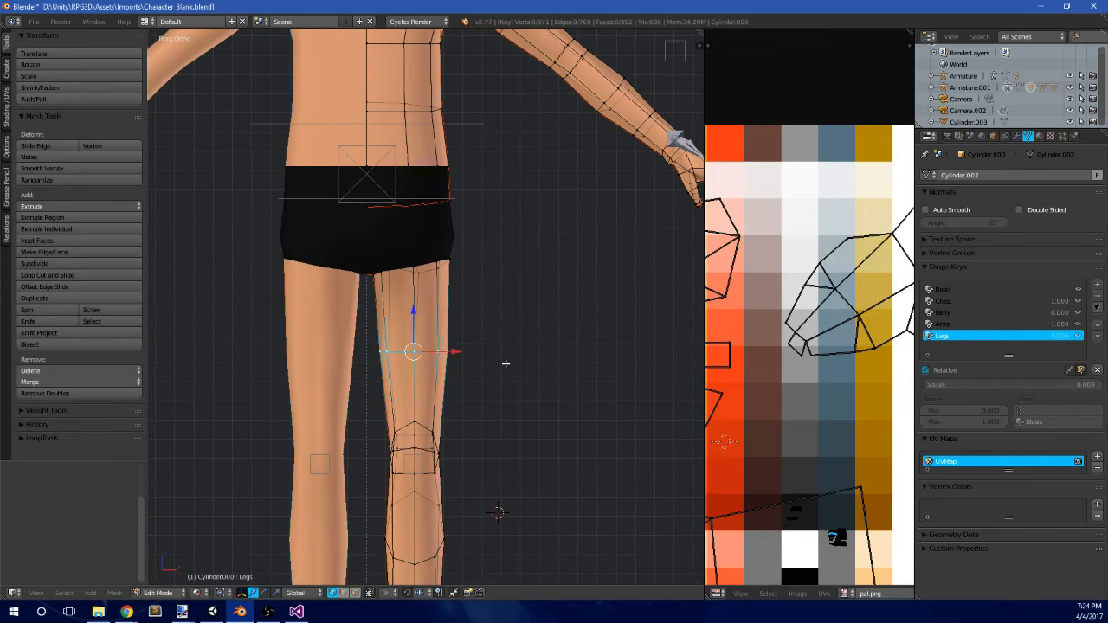
middle_drag(507, 364, 477, 346)
key(KP_1)
shift+middle_drag(400, 445, 420, 388)
key(b)
drag(404, 431, 500, 344)
key(s)
click(511, 345)
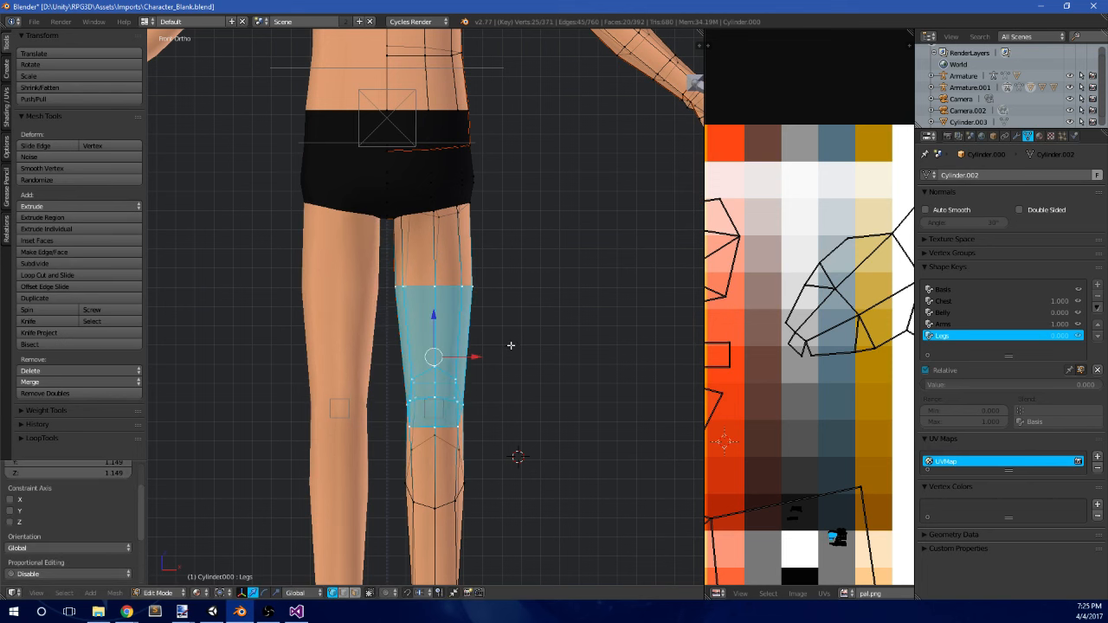
- Try to enlarge only the knee by scaling its vertices by about 1.13, and look at it from the side
key(a)
key(b)
drag(404, 440, 510, 356)
key(s)
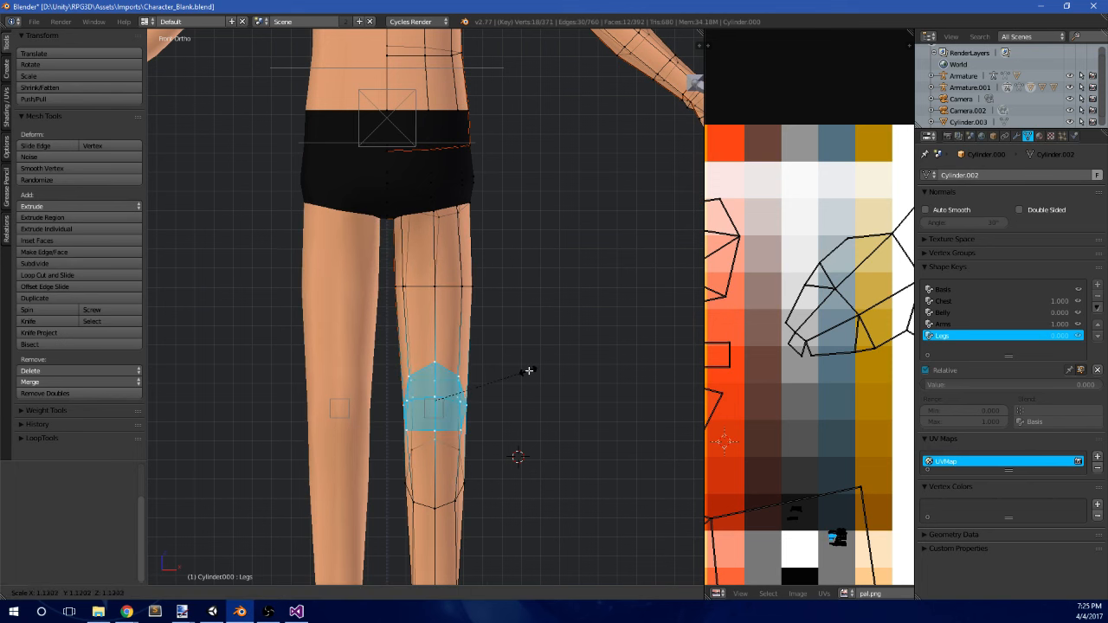
click(529, 372)
key(KP_3)
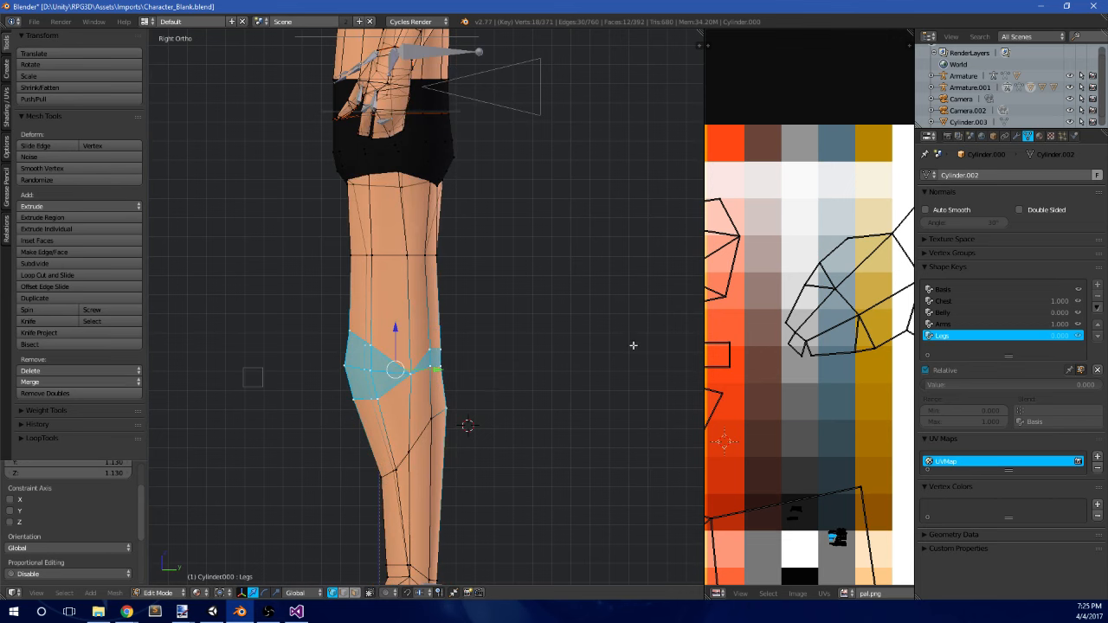
- Undo the thigh and knee scaling and clear the vertex selection
key(ctrl+z)
key(ctrl+z)
key(ctrl+z)
key(ctrl+z)
scroll(463, 301, up, 2)
key(a)
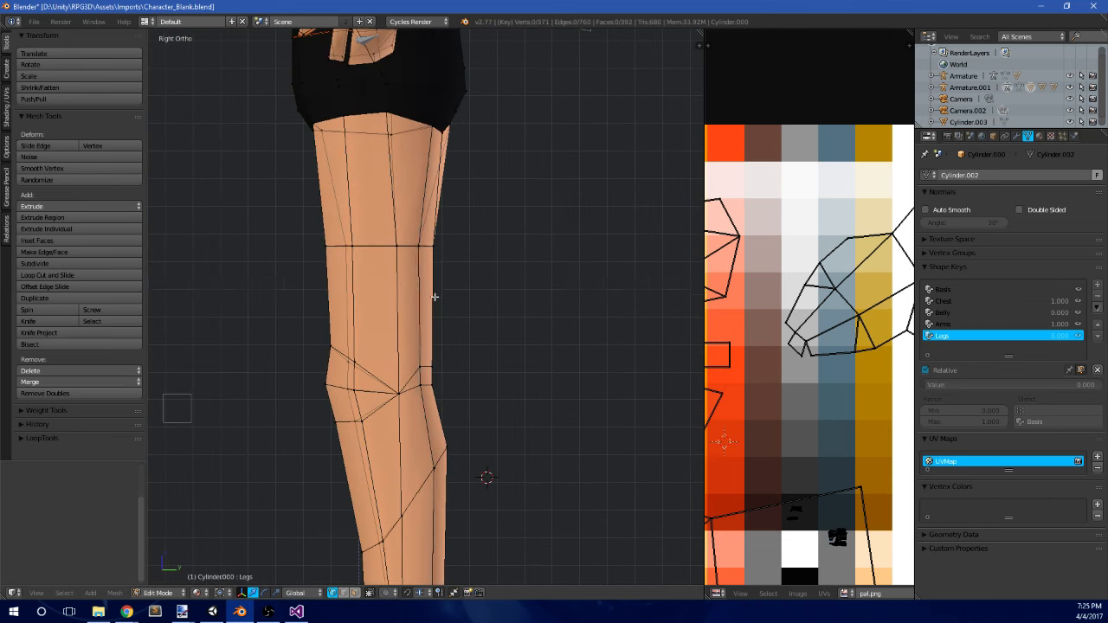
- In side view, move the back-of-knee vertices backward and the front thigh vertices forward to thicken the leg
key(a)
key(b)
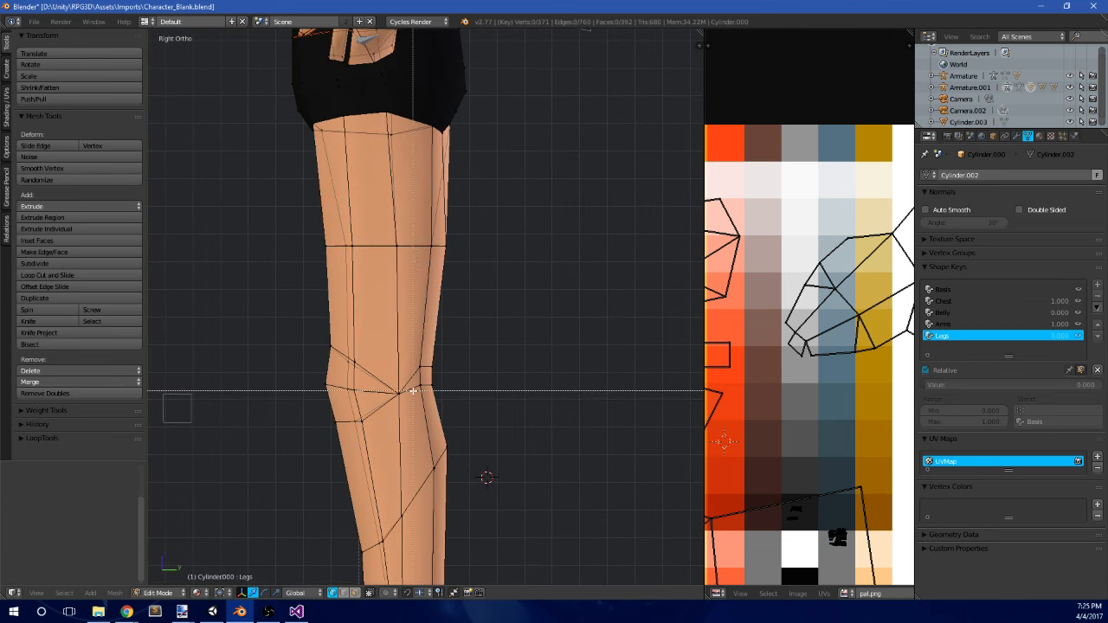
drag(469, 373, 479, 373)
key(a)
key(b)
drag(301, 265, 375, 236)
drag(382, 247, 365, 248)
key(a)
scroll(354, 355, down, 4)
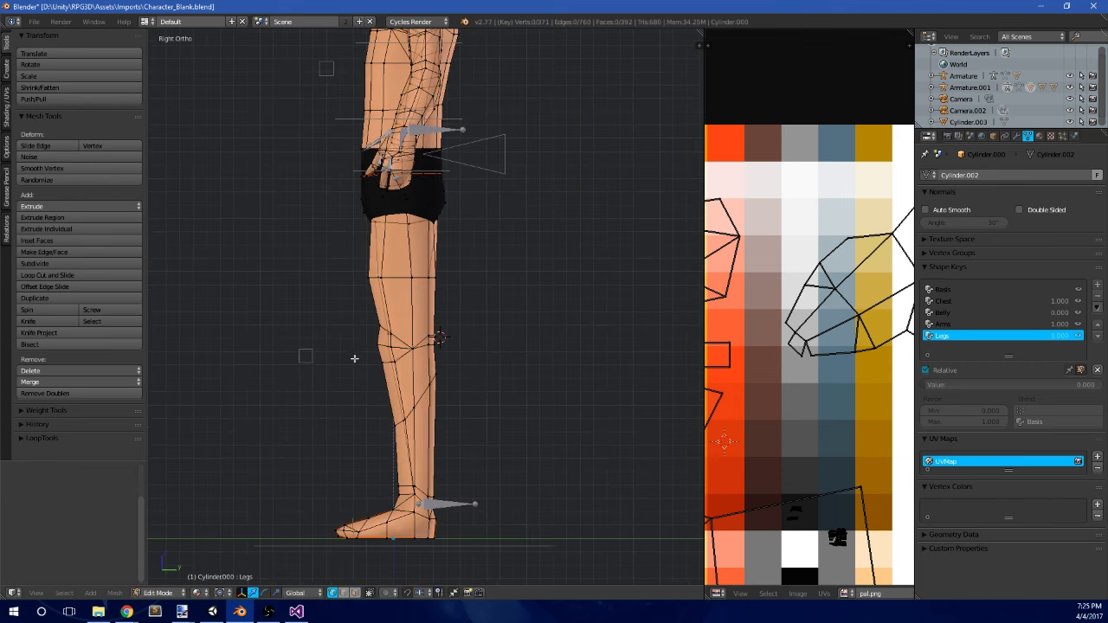
- Return to Object Mode, set the Legs shape key value to 1 and inspect the legs from the side and front
key(Tab)
middle_drag(408, 286, 490, 303)
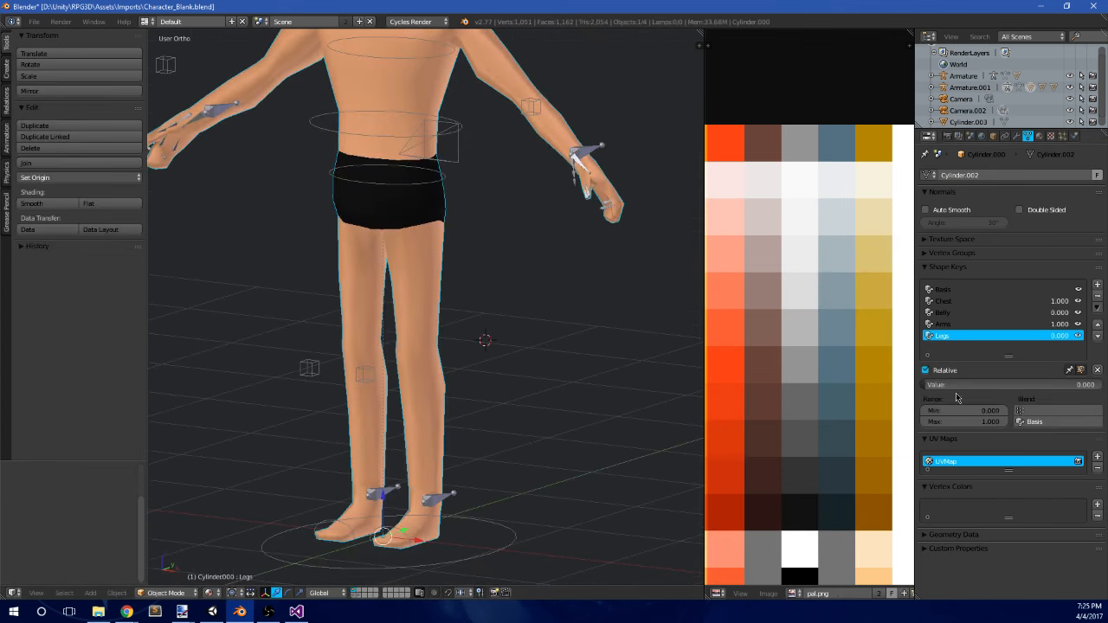
drag(956, 386, 1105, 388)
middle_drag(509, 326, 517, 286)
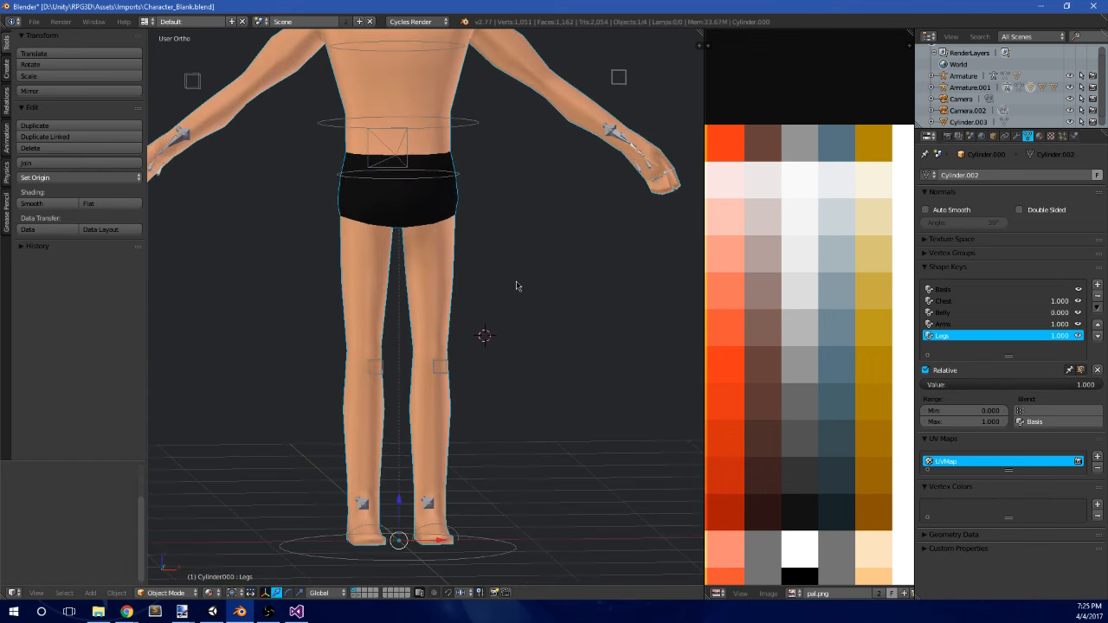
key(KP_3)
key(KP_1)
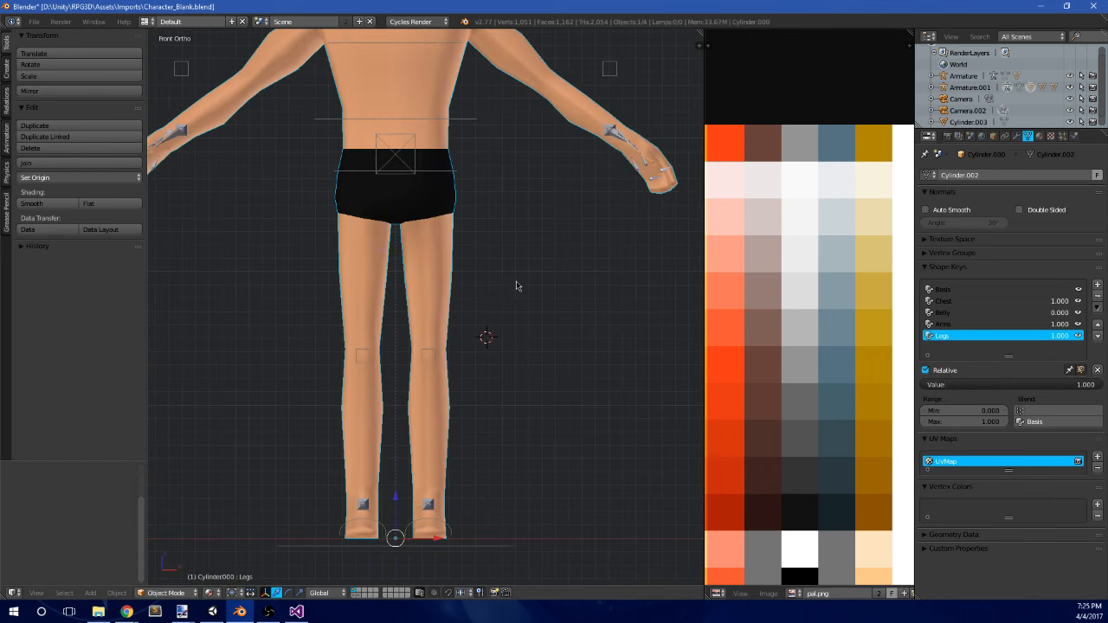
scroll(511, 277, down, 2)
scroll(493, 285, up, 4)
- In side view, move the vertices at the back of the calf outward to bulge it, and inspect the leg in Object Mode
key(Tab)
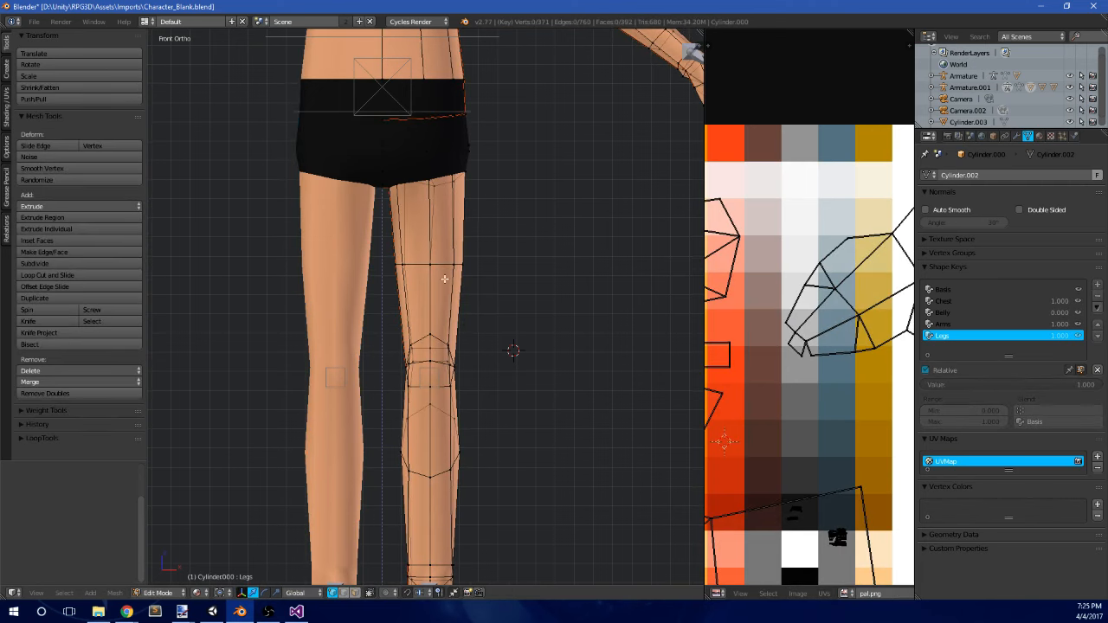
scroll(485, 303, up, 2)
key(KP_3)
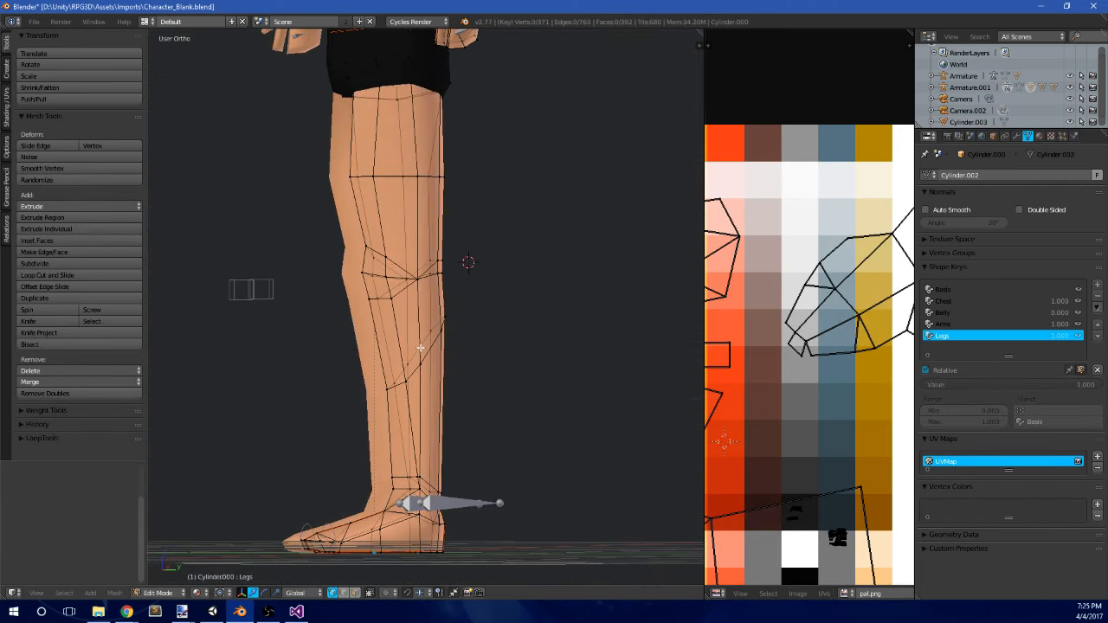
scroll(420, 347, up, 4)
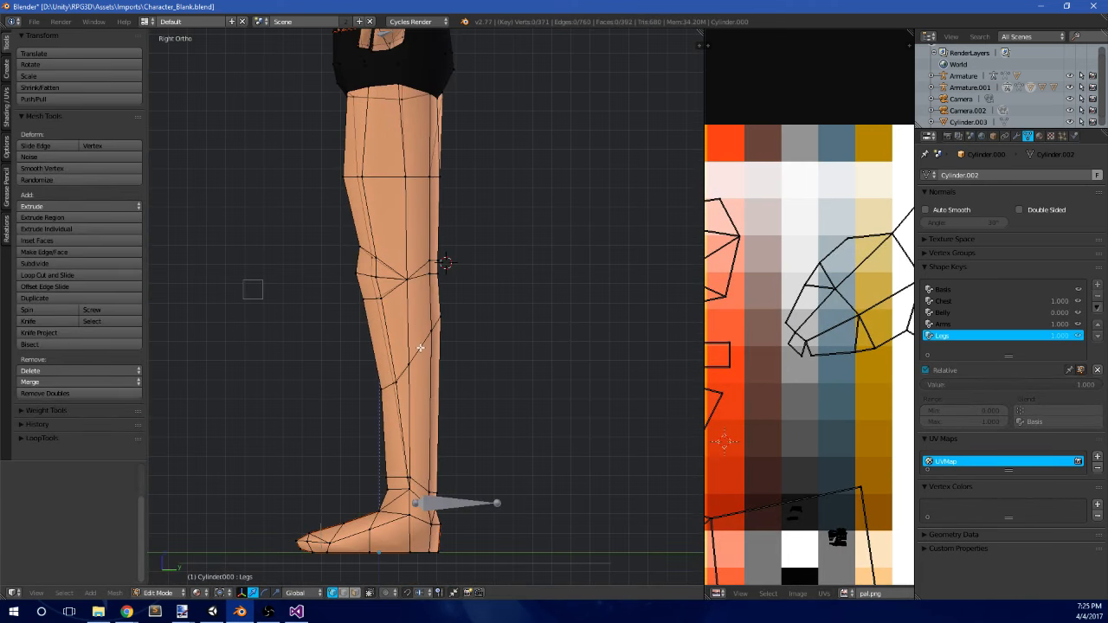
key(g)
click(491, 298)
scroll(490, 297, down, 3)
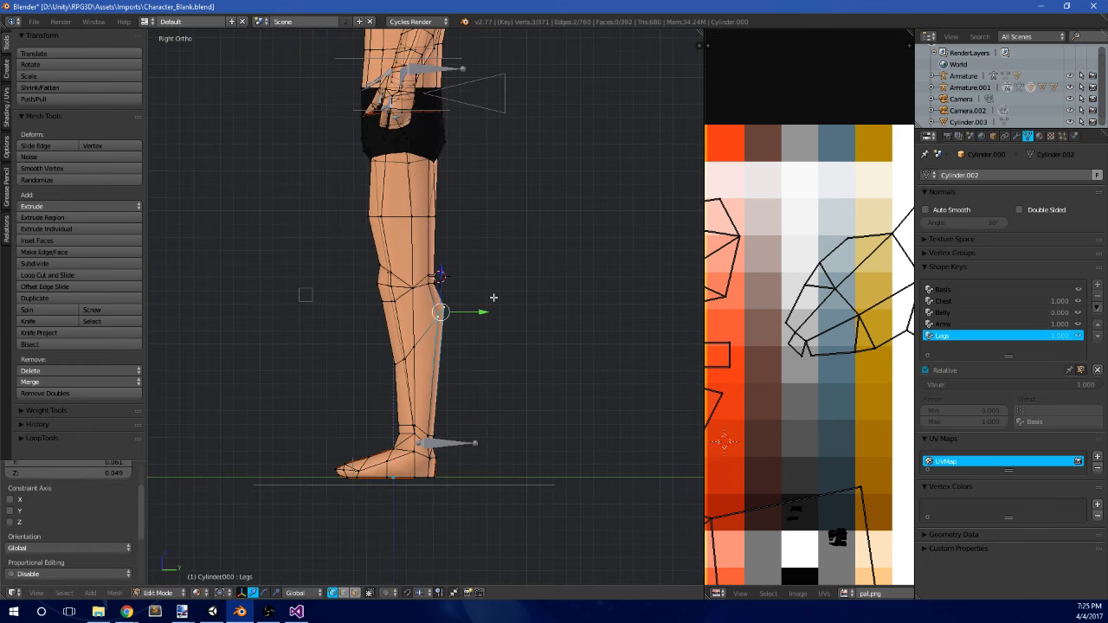
key(Tab)
middle_drag(513, 313, 369, 250)
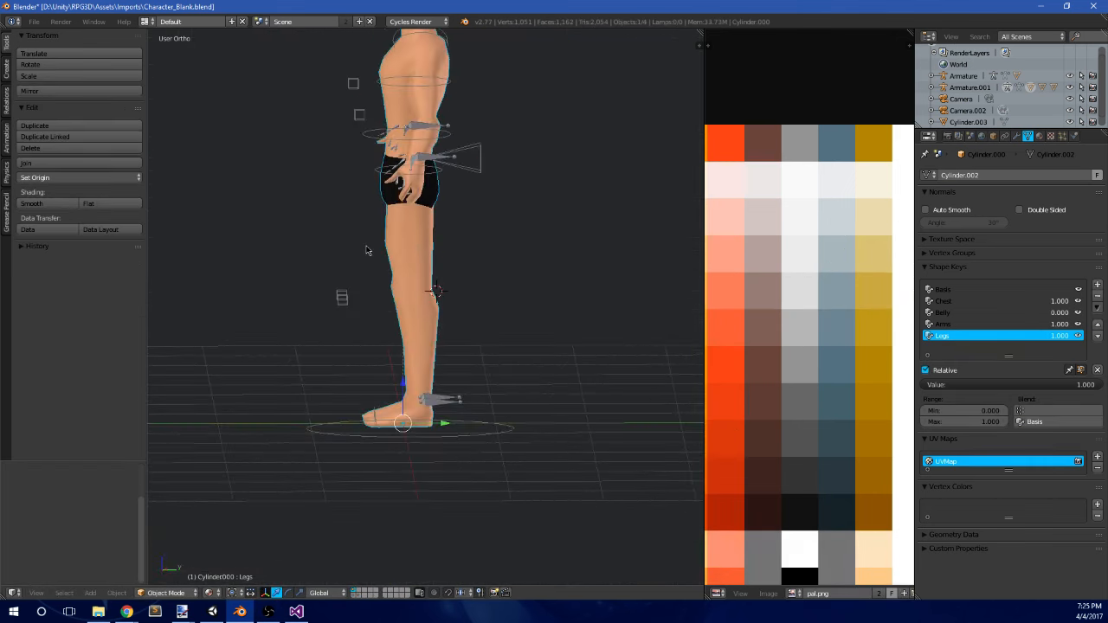
- In front view, shift the inner calf vertex slightly to widen the calf, and inspect both legs in Object Mode
key(KP_3)
key(Tab)
scroll(353, 354, up, 4)
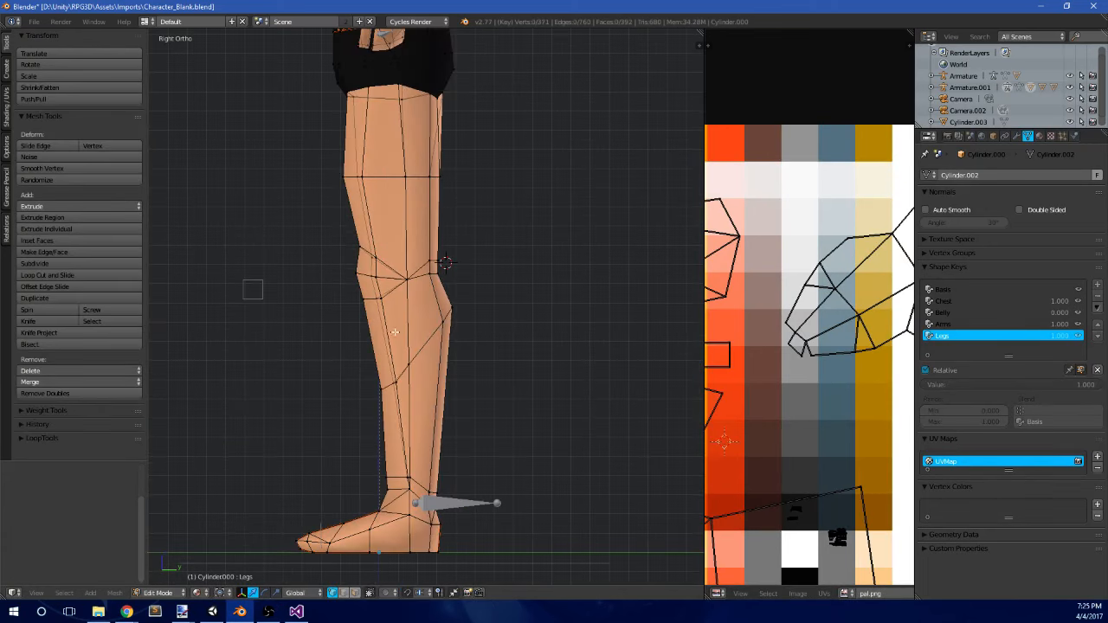
middle_drag(389, 355, 476, 316)
key(KP_1)
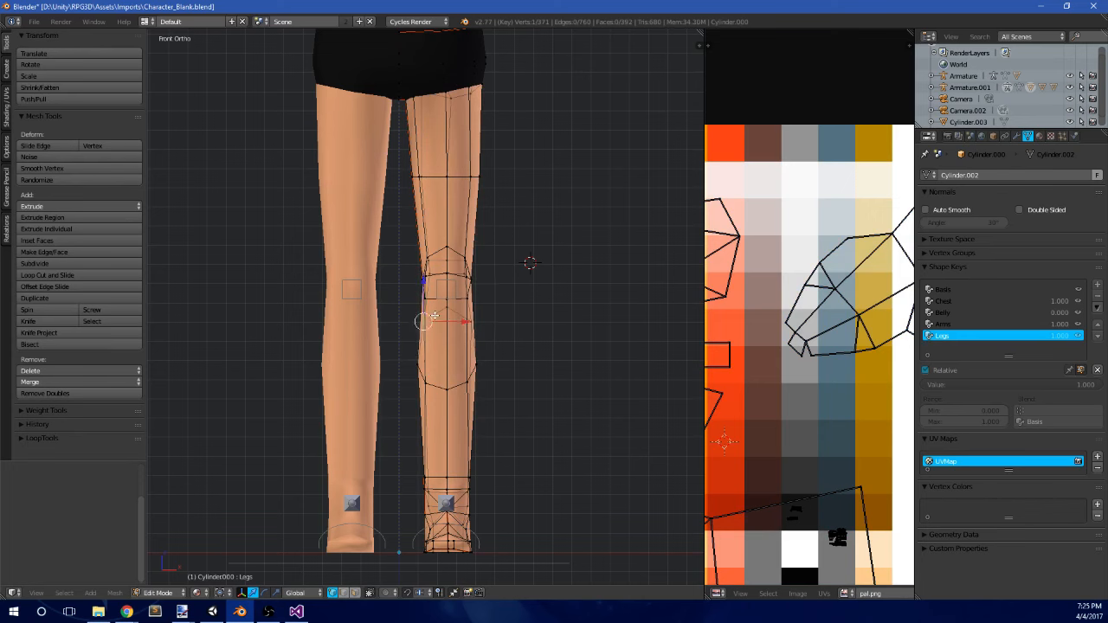
key(g)
click(429, 318)
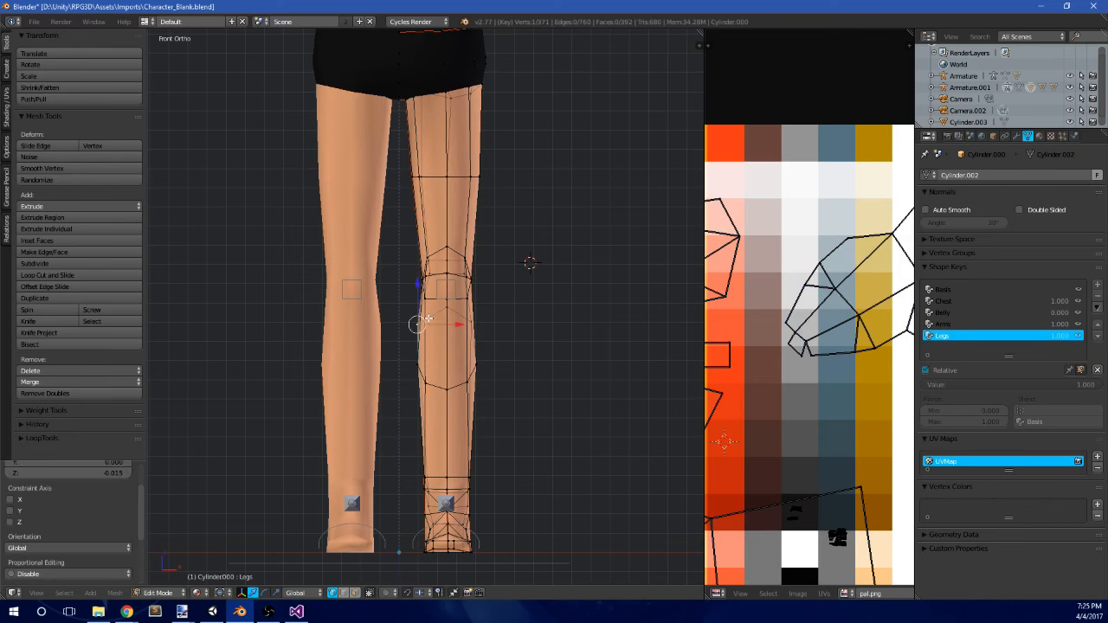
key(Tab)
scroll(476, 318, down, 4)
mouse_move(485, 318)
middle_down()
mouse_move(530, 321)
mouse_move(462, 339)
mouse_move(464, 309)
mouse_move(481, 299)
middle_up()
scroll(464, 310, up, 5)
- Select the mid-thigh vertex loop in front view and slide its vertices down toward the knee
key(Tab)
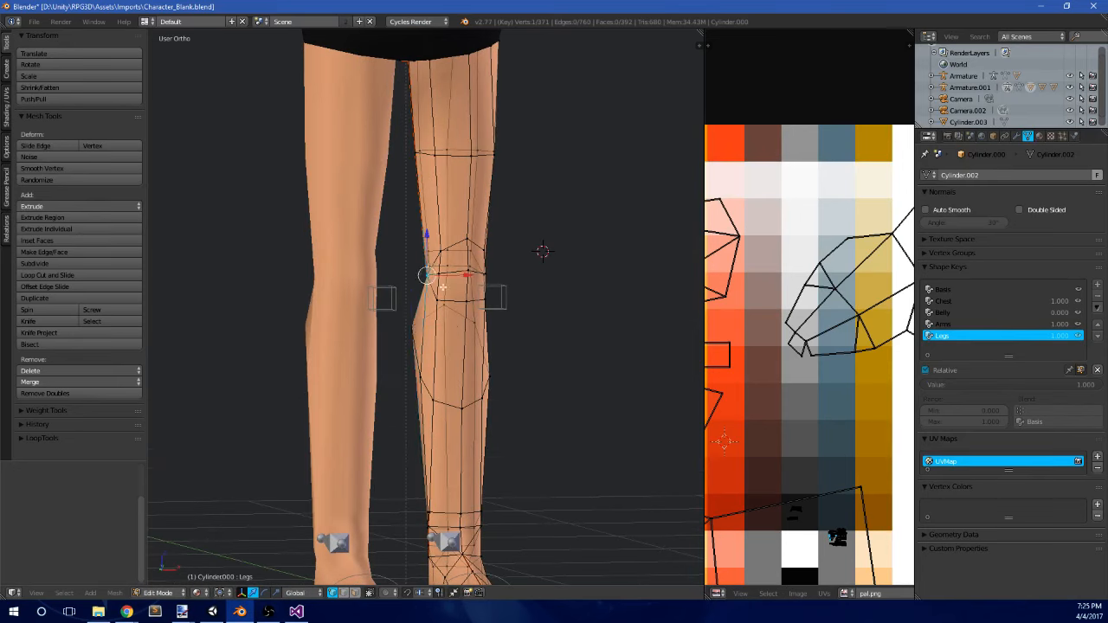
key(KP_1)
shift+middle_drag(485, 201, 455, 266)
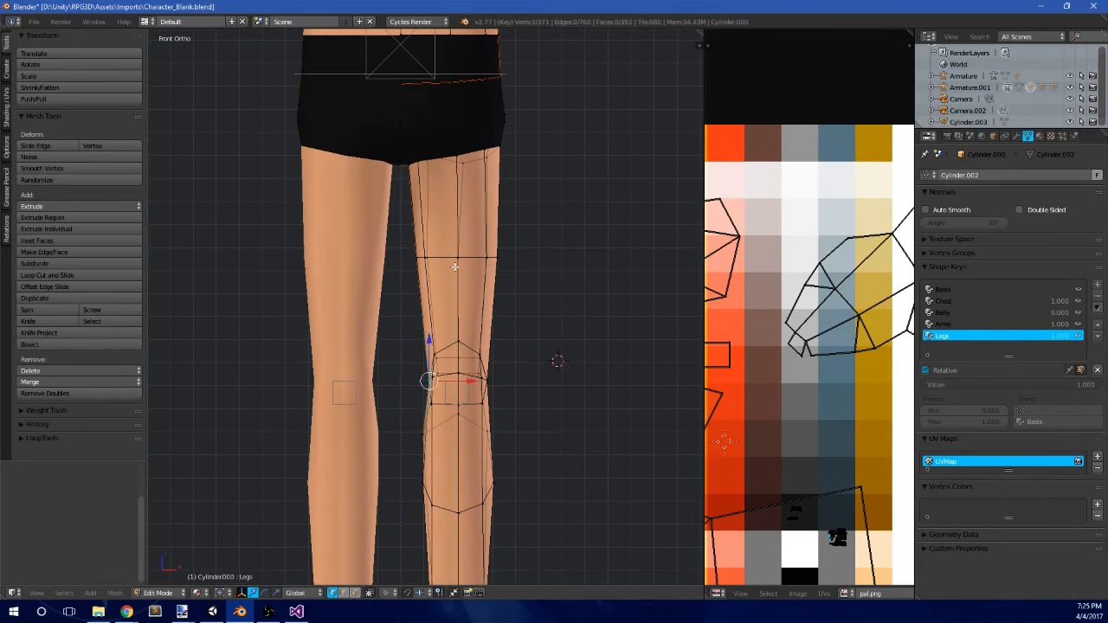
key(b)
drag(401, 279, 552, 238)
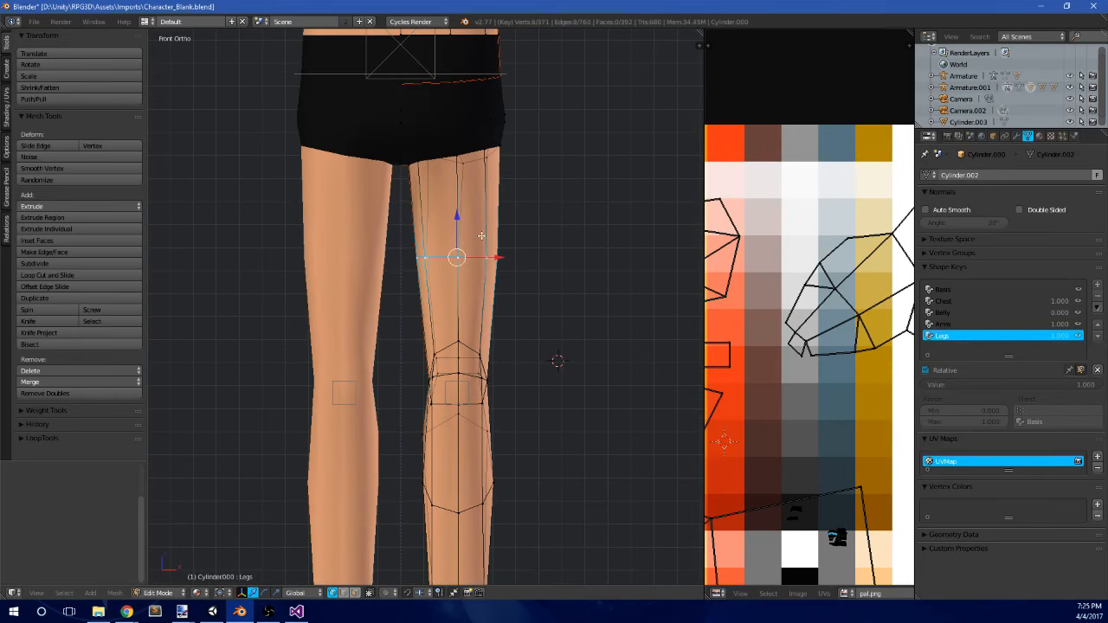
key(shift+v)
click(491, 289)
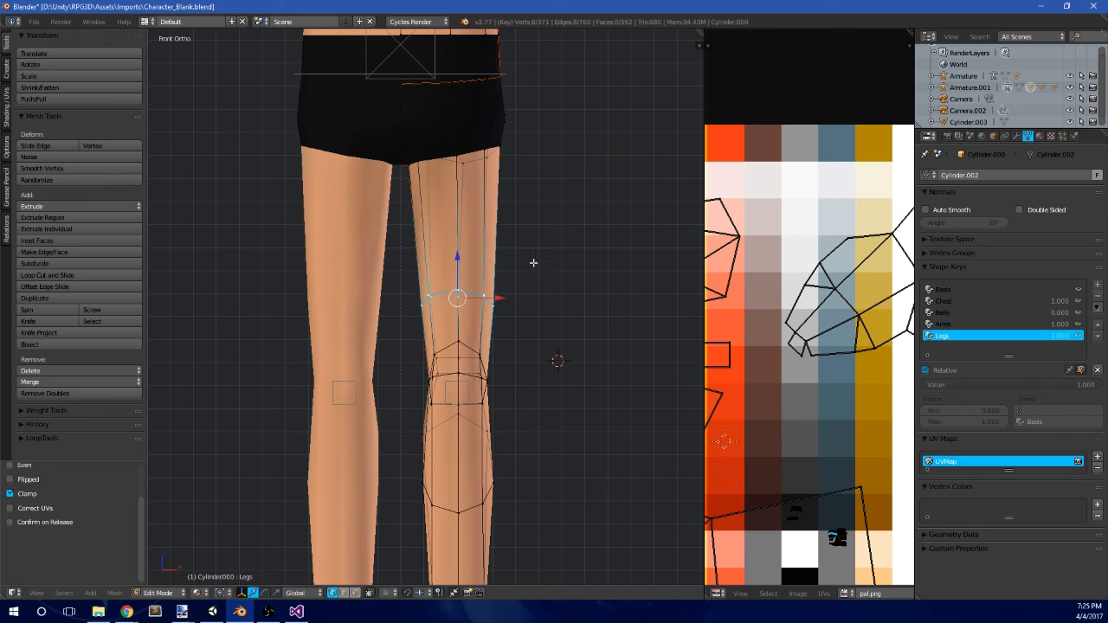
- In Object Mode, vary the Legs shape key value to compare the leg shapes and return it to 1
middle_drag(534, 262, 468, 272)
key(Tab)
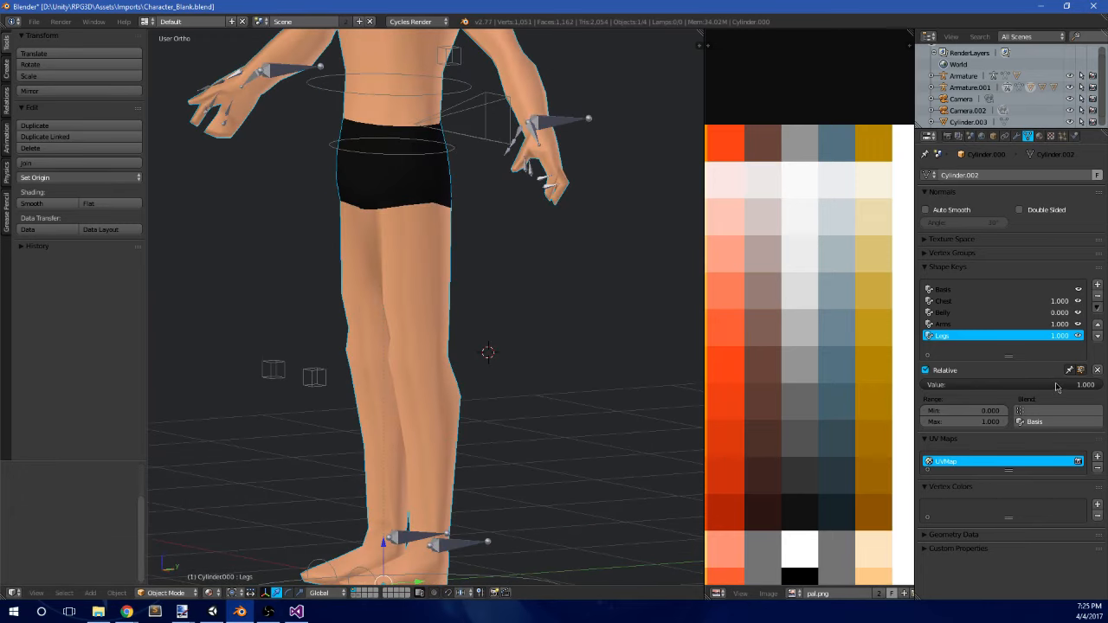
drag(1056, 387, 983, 386)
mouse_move(1056, 387)
mouse_down()
mouse_move(878, 387)
mouse_move(1056, 387)
mouse_up()
scroll(468, 351, down, 4)
middle_drag(442, 336, 495, 313)
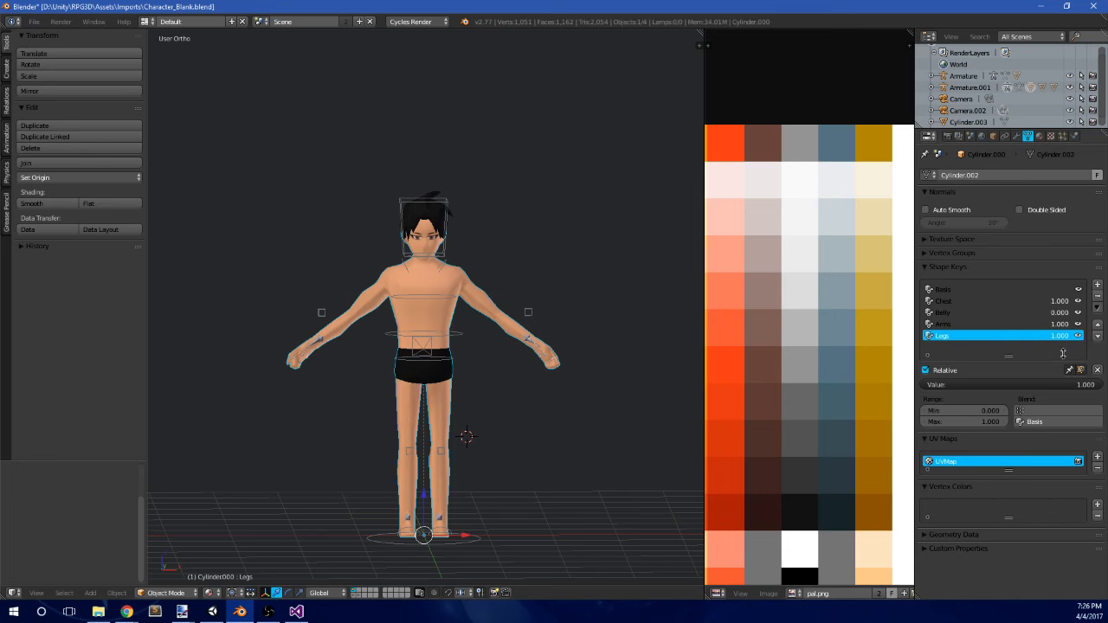
- On the Chest shape key, select the vertices at the side of the waist in front view and move them inward along X
click(1021, 300)
key(Tab)
scroll(475, 337, up, 5)
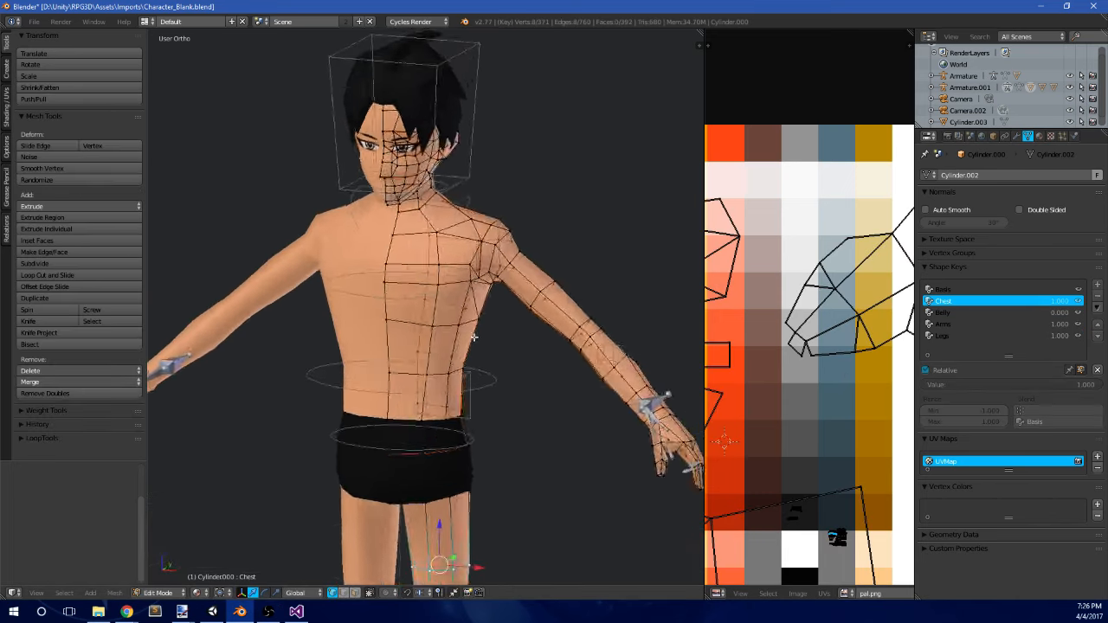
mouse_move(474, 338)
middle_down()
mouse_move(426, 348)
mouse_move(477, 346)
middle_up()
key(KP_1)
scroll(461, 398, up, 1)
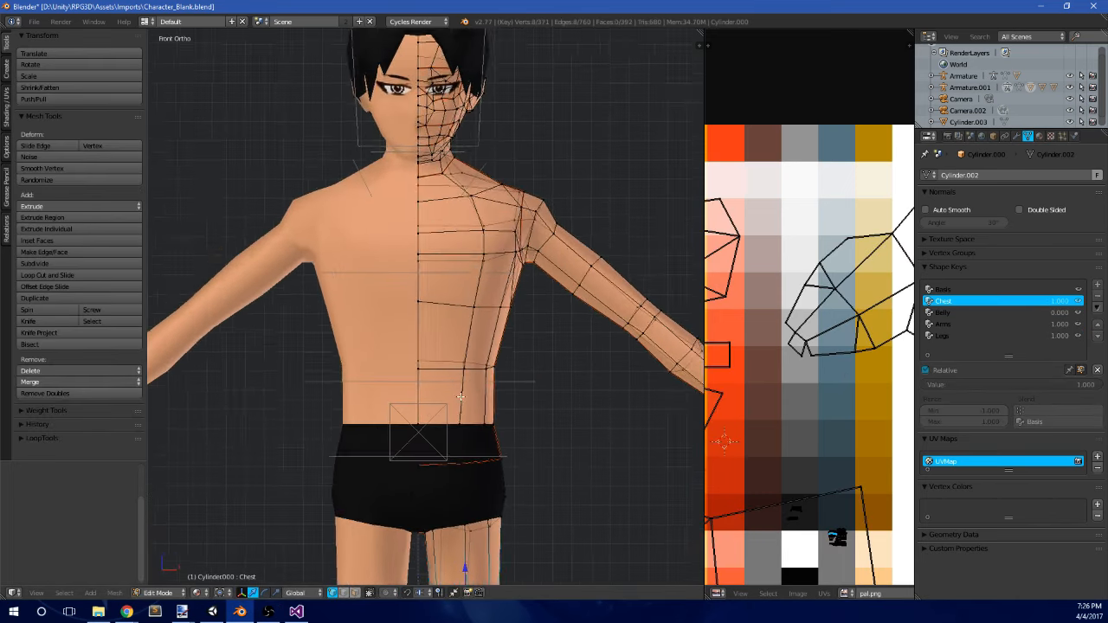
shift+middle_drag(461, 398, 469, 357)
key(a)
key(a)
key(a)
key(b)
drag(481, 342, 528, 321)
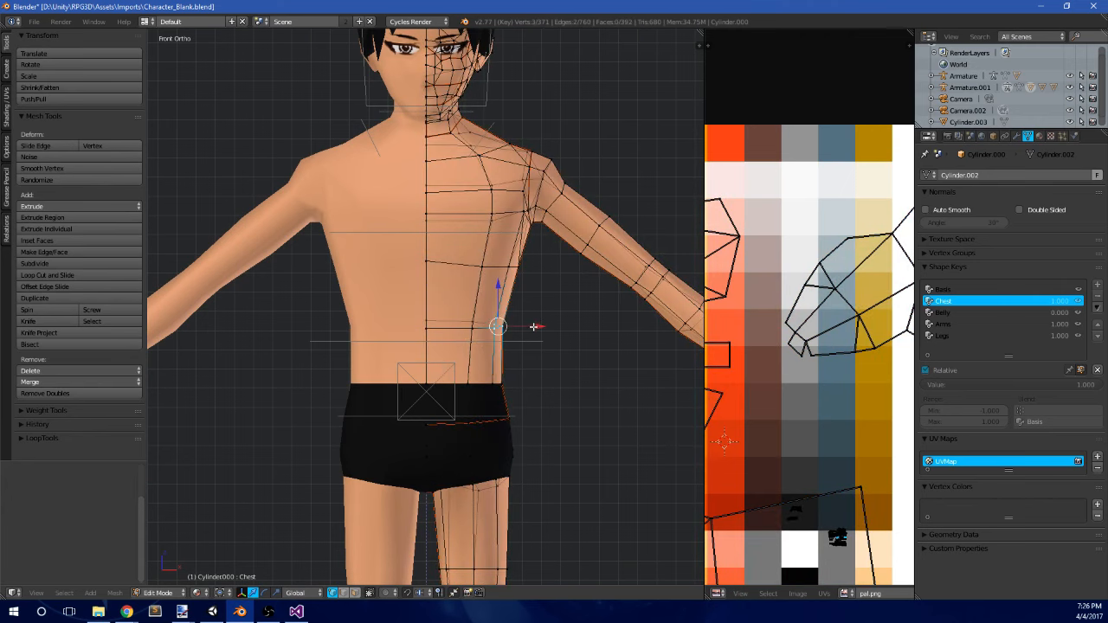
key(g)
key(x)
click(523, 326)
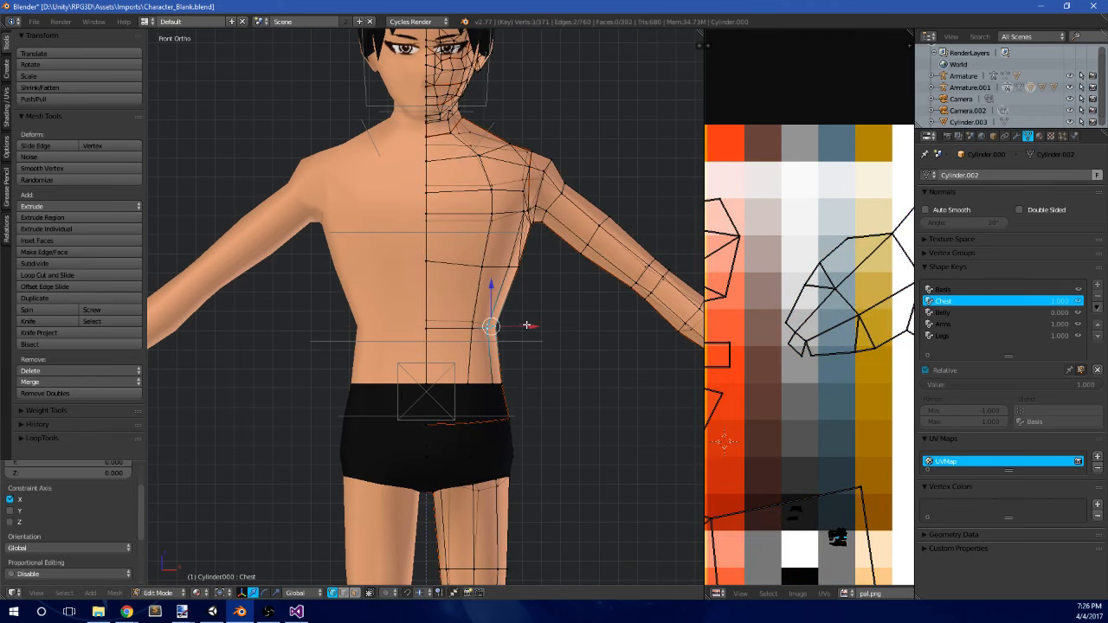
- Select the side vertices below the armpit in front view and move them slightly inward along X to taper the torso
key(a)
key(b)
drag(492, 326, 499, 323)
middle_drag(499, 323, 473, 349)
key(KP_1)
scroll(473, 349, up, 2)
scroll(473, 350, up, 1)
key(a)
key(b)
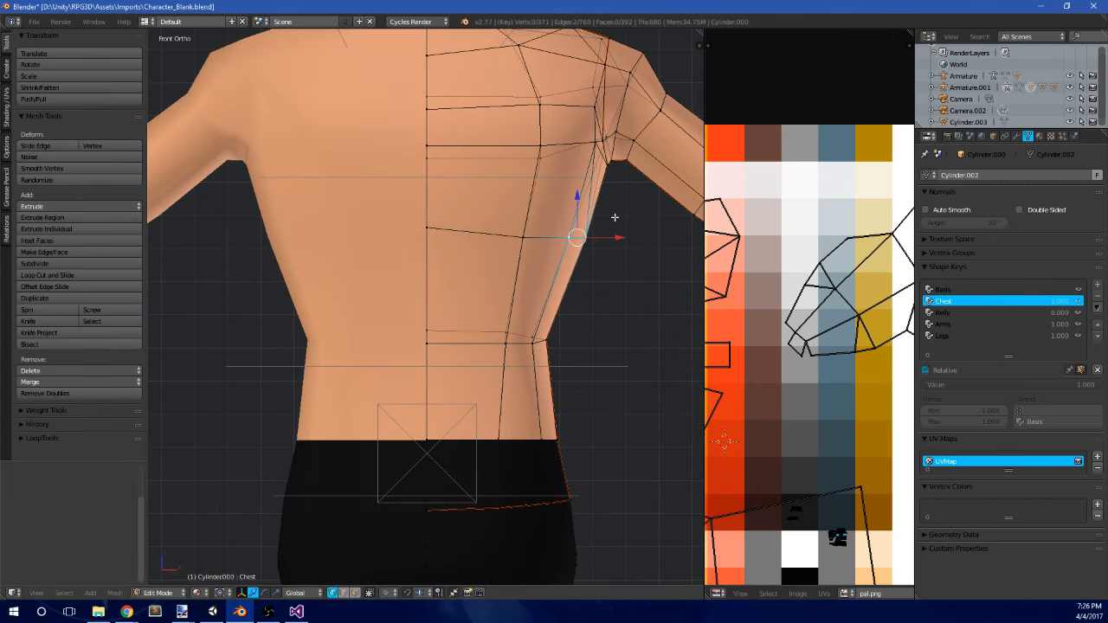
key(g)
key(x)
click(604, 235)
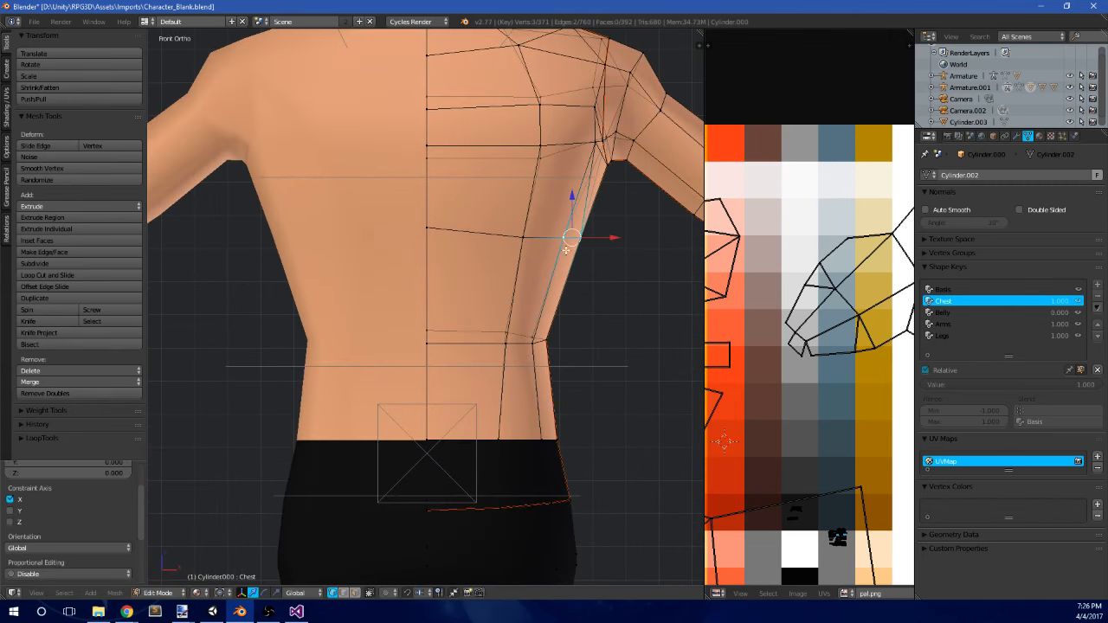
- Inspect the torso in Object Mode and set the Legs shape key to -1
middle_drag(604, 234, 241, 368)
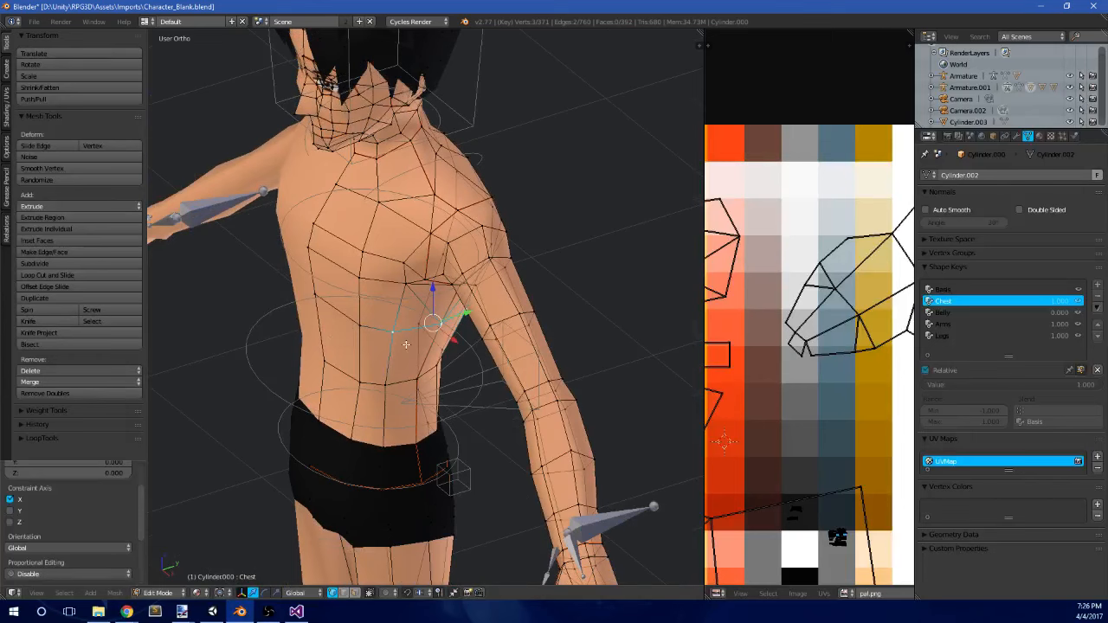
scroll(406, 344, down, 2)
middle_drag(406, 344, 470, 295)
key(Tab)
scroll(486, 309, down, 5)
scroll(512, 311, down, 3)
scroll(490, 366, up, 3)
click(983, 338)
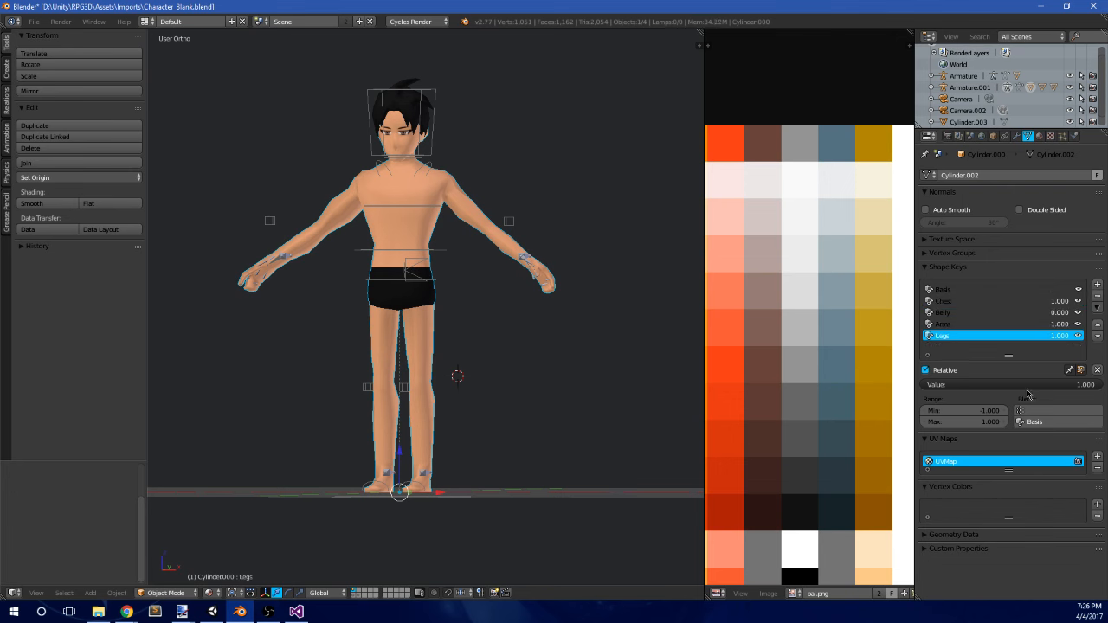
drag(1027, 386, 939, 386)
mouse_move(626, 317)
middle_down()
mouse_move(499, 331)
mouse_move(606, 325)
middle_up()
- Set the Belly shape key to 1 and the Legs shape key back to 1
click(1004, 317)
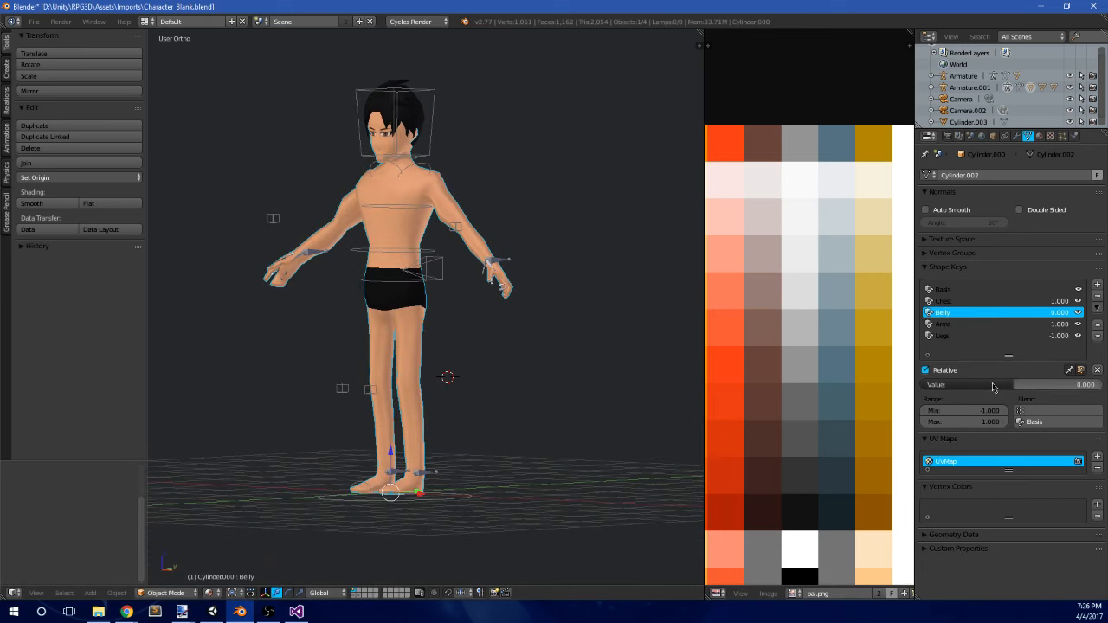
drag(993, 387, 1082, 387)
middle_drag(626, 302, 553, 299)
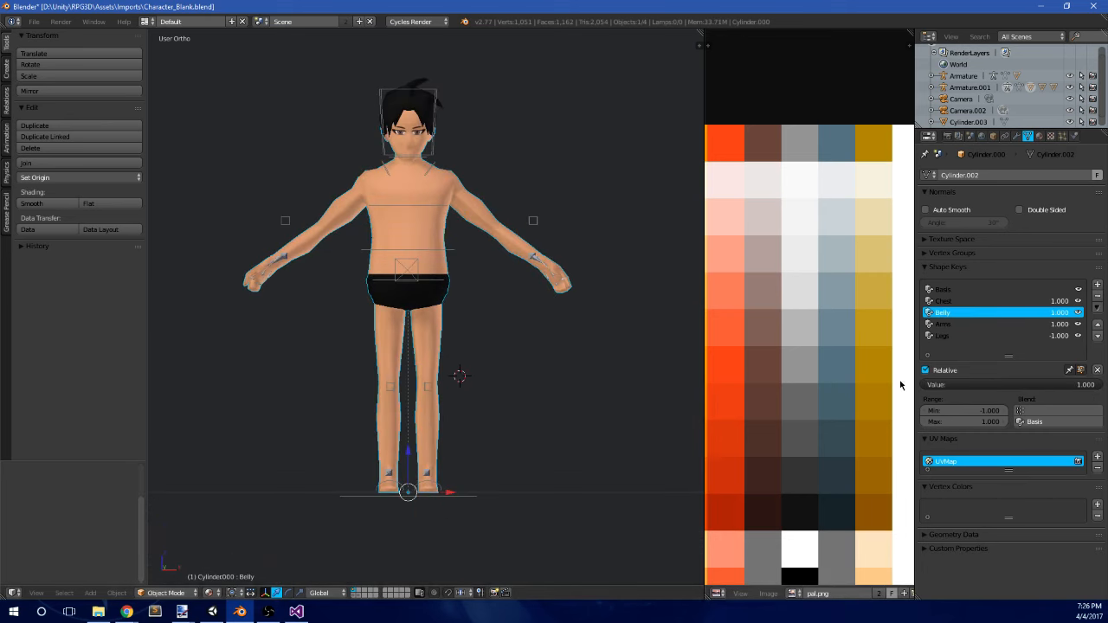
click(969, 337)
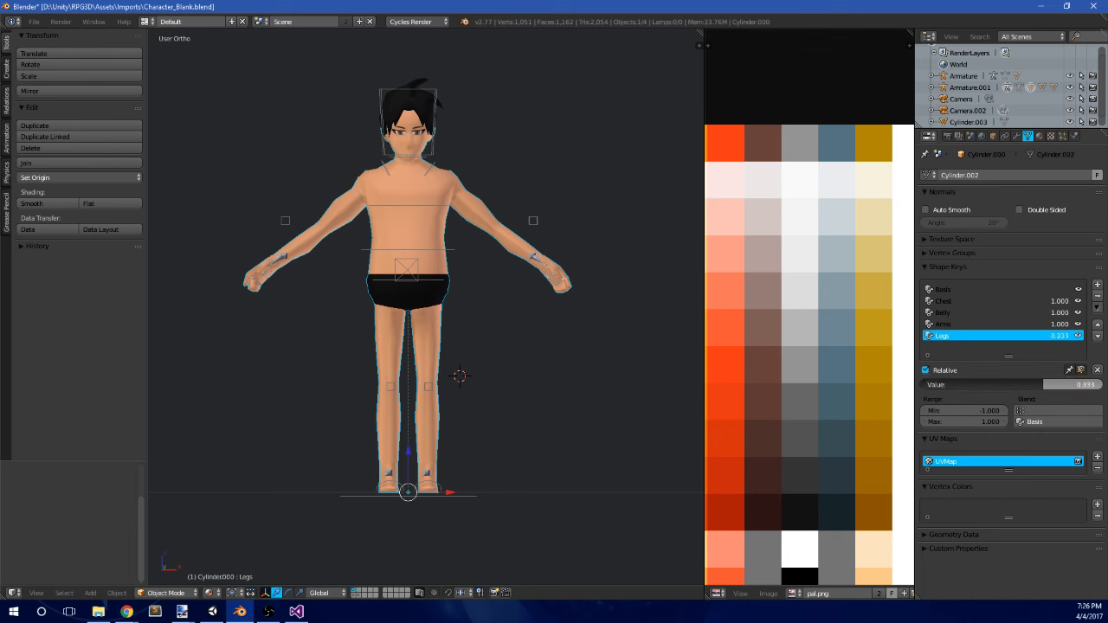
- Set the Arms shape key to -0.139 and the Chest shape key to -0.288, and inspect the body
click(990, 325)
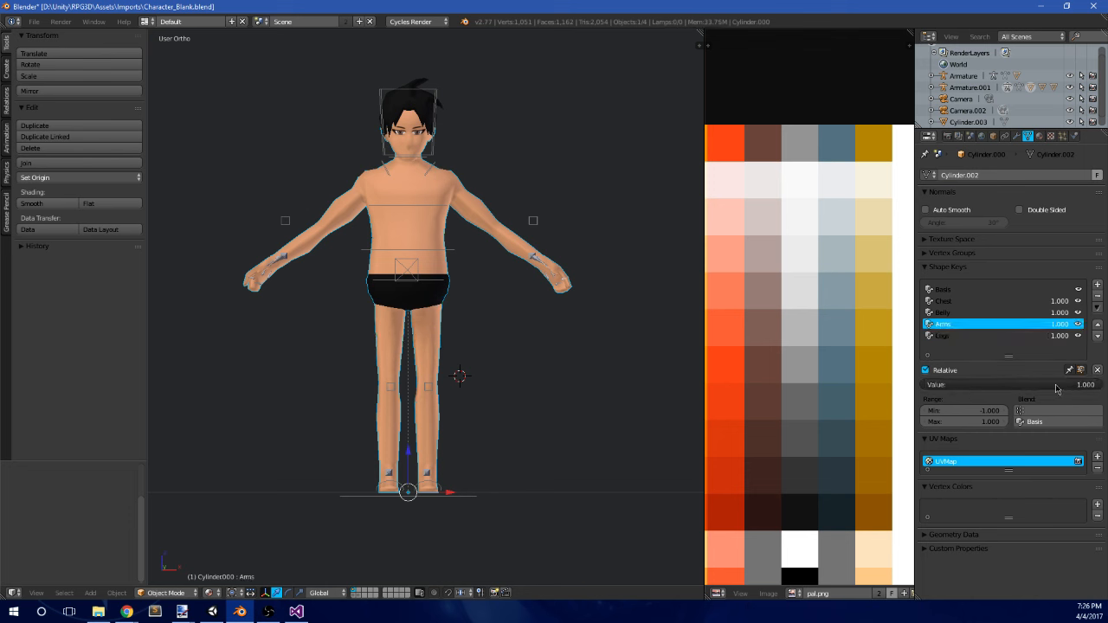
drag(1056, 389, 923, 389)
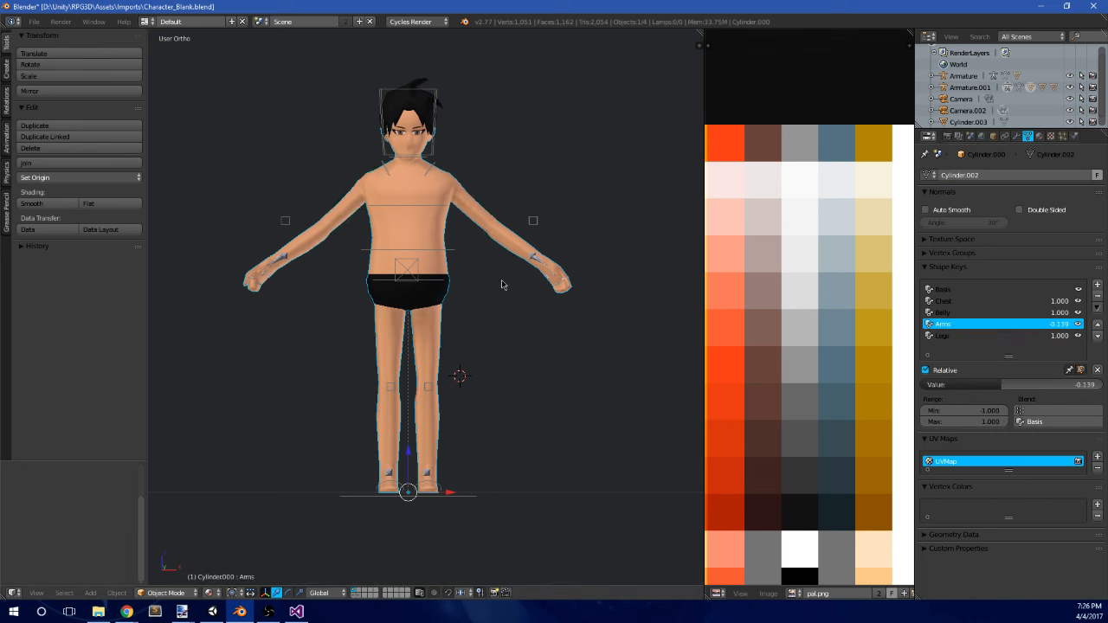
middle_drag(502, 285, 459, 291)
scroll(572, 299, down, 3)
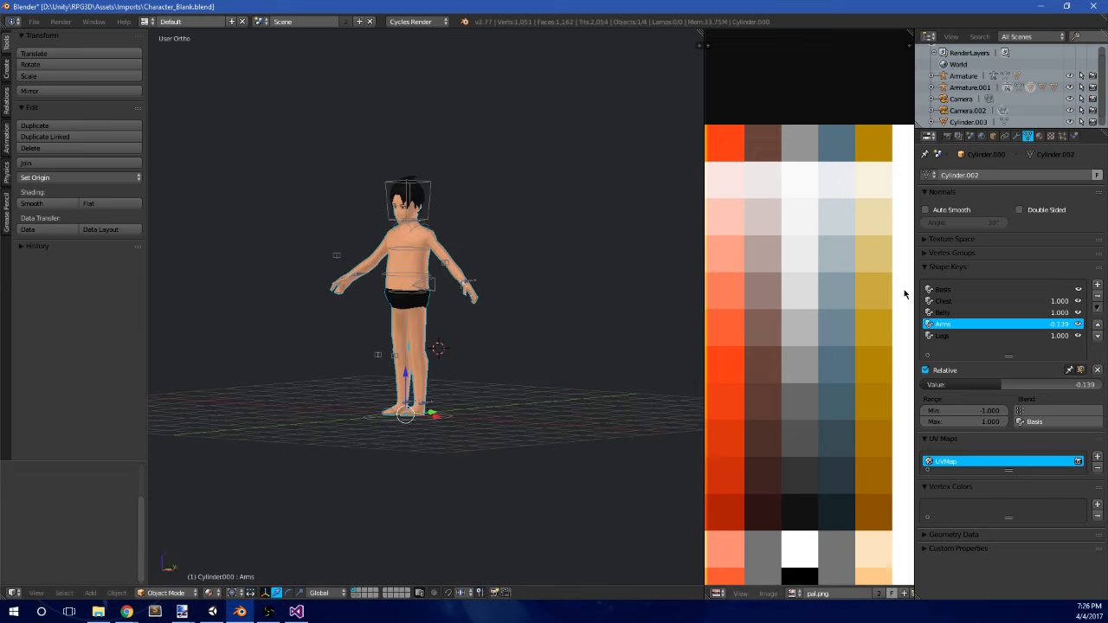
click(995, 302)
drag(1025, 390, 998, 389)
scroll(487, 234, up, 6)
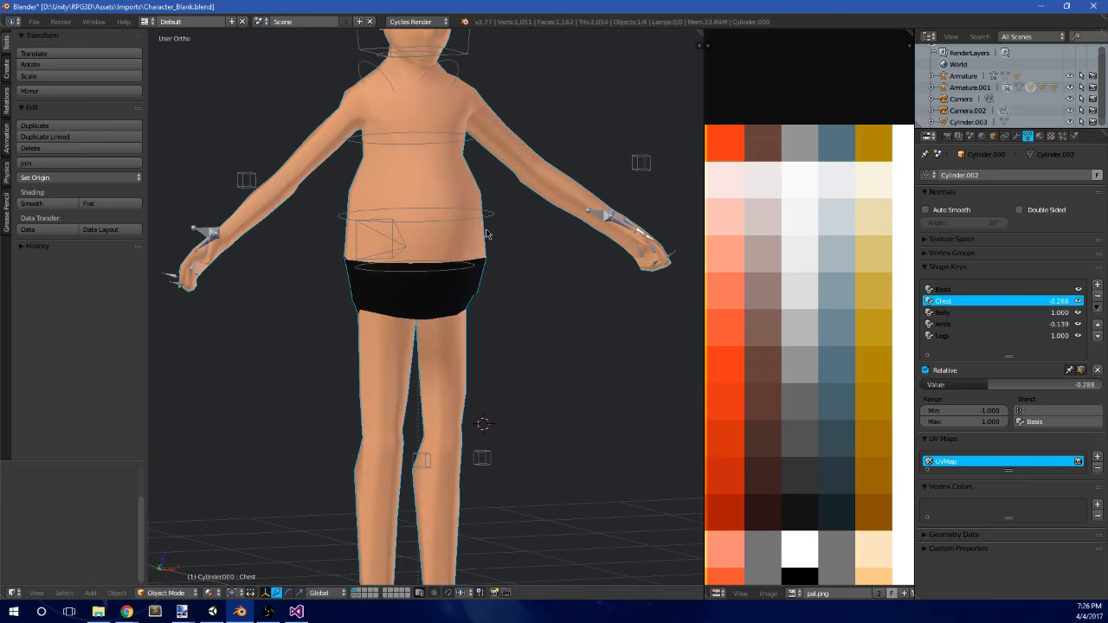
scroll(487, 234, down, 6)
middle_drag(492, 242, 528, 311)
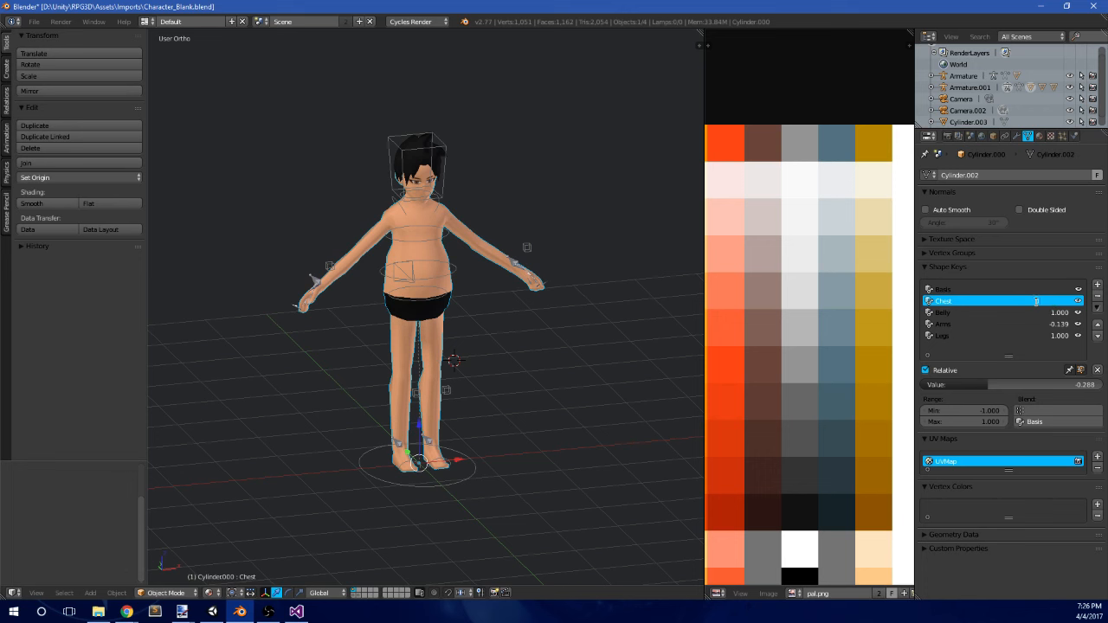
- Reset the Chest, Belly, Arms and Legs shape keys to 0
key(Tab)
text(0)
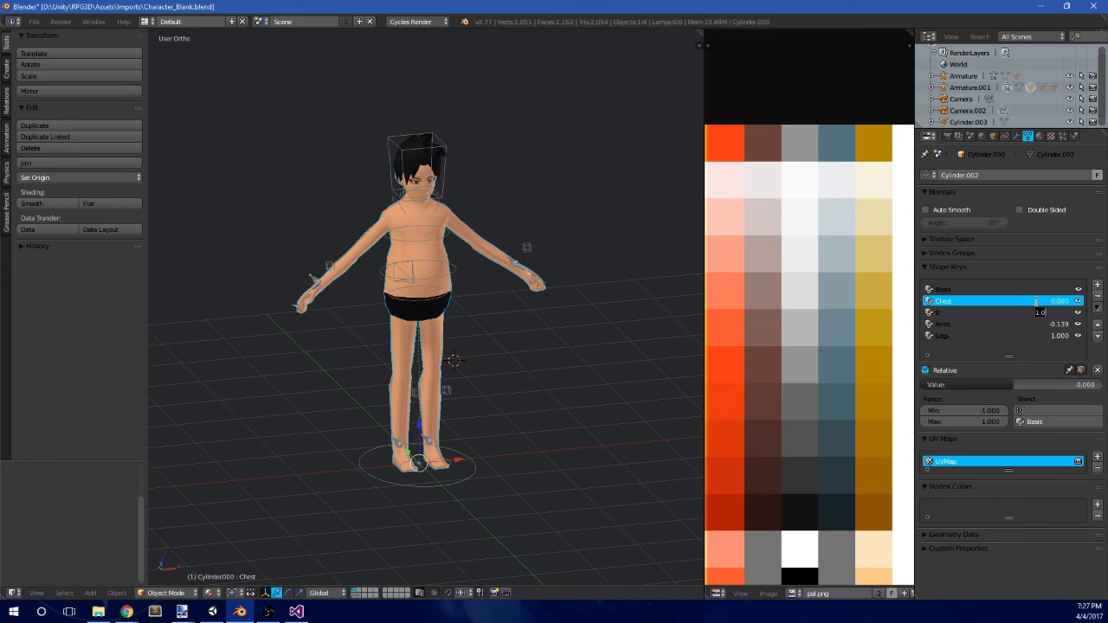
click(985, 314)
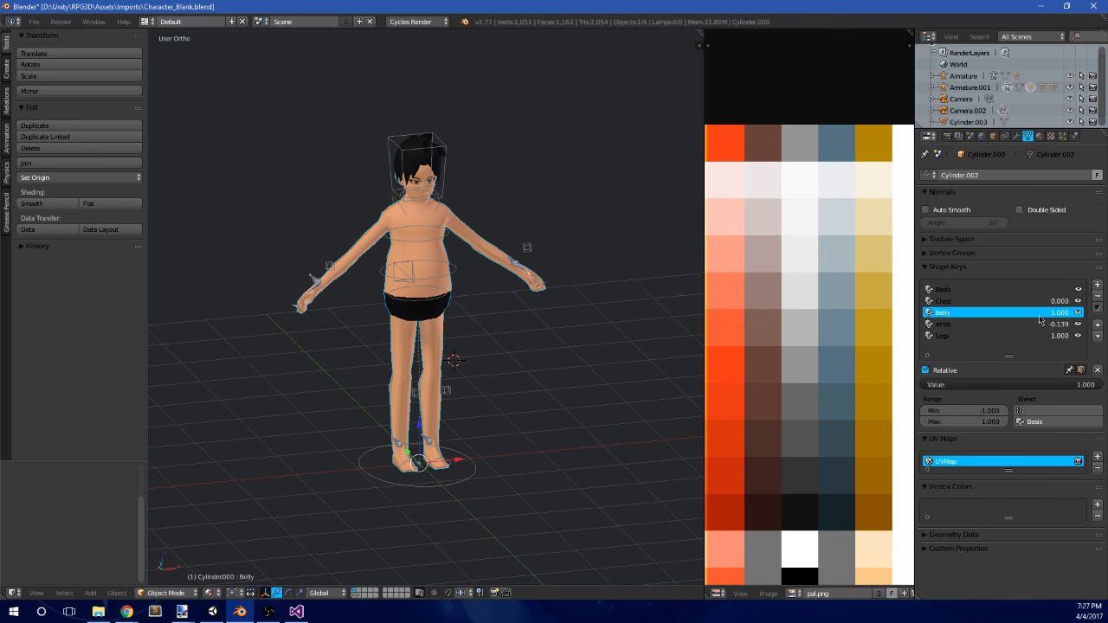
text(0)
key(Return)
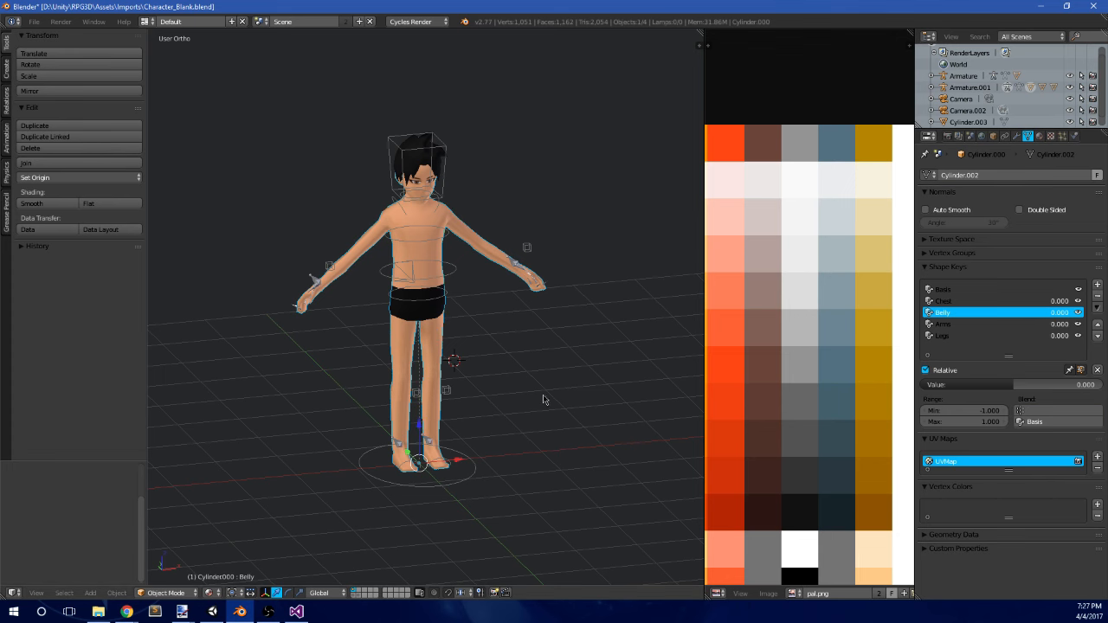
- Set the Legs shape key to 1 and unhide the boots, showing the lower legs in side view
middle_drag(541, 399, 446, 381)
scroll(450, 389, up, 3)
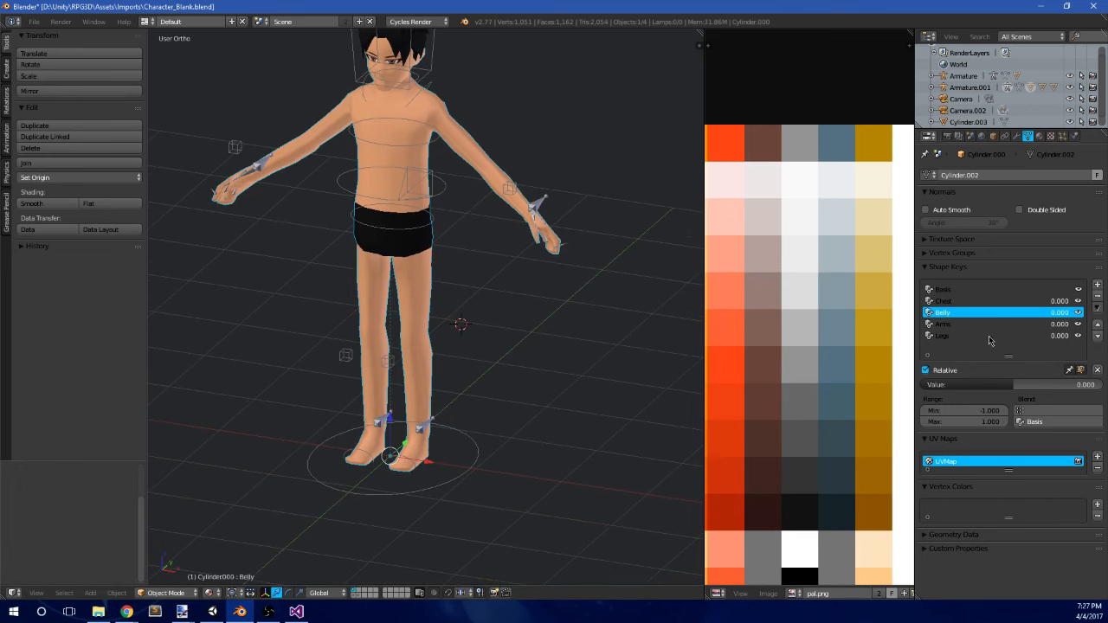
click(1039, 336)
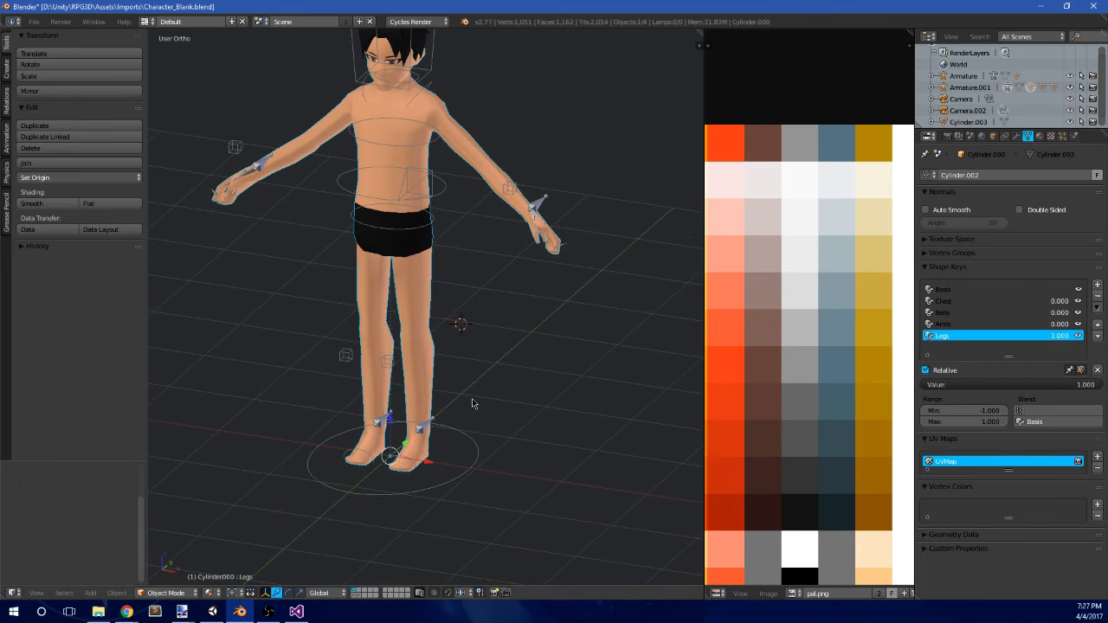
key(alt+h)
middle_drag(507, 386, 346, 368)
shift+middle_drag(412, 390, 479, 252)
key(KP_3)
scroll(338, 277, up, 2)
shift+middle_drag(338, 277, 343, 339)
scroll(402, 303, up, 4)
- Select the vertices at the back of the boot's cuff in side view and move them outward to cover the calf
key(Tab)
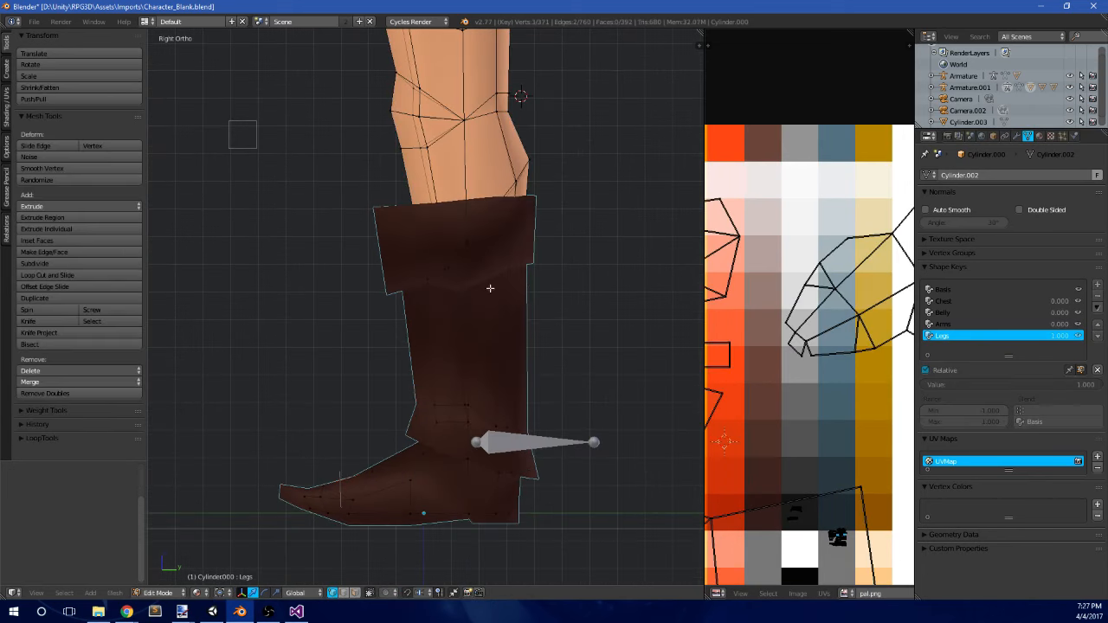
key(Tab)
right_click(534, 261)
key(Tab)
middle_drag(554, 264, 517, 267)
key(KP_3)
scroll(516, 265, up, 3)
key(a)
key(a)
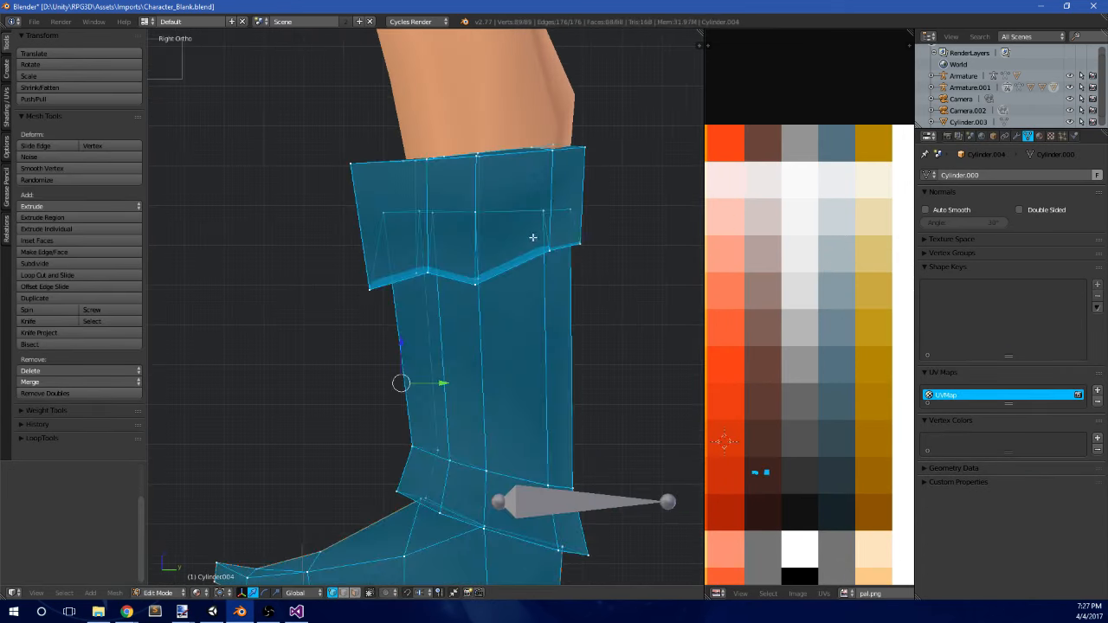
key(a)
key(b)
drag(537, 272, 613, 143)
drag(591, 196, 619, 194)
key(Tab)
- Inspect the boots, and move the left foot IK bone forward and up to raise the leg
scroll(537, 203, down, 5)
middle_drag(498, 195, 551, 217)
scroll(494, 203, down, 3)
scroll(466, 246, up, 4)
scroll(536, 217, down, 4)
middle_drag(454, 221, 512, 214)
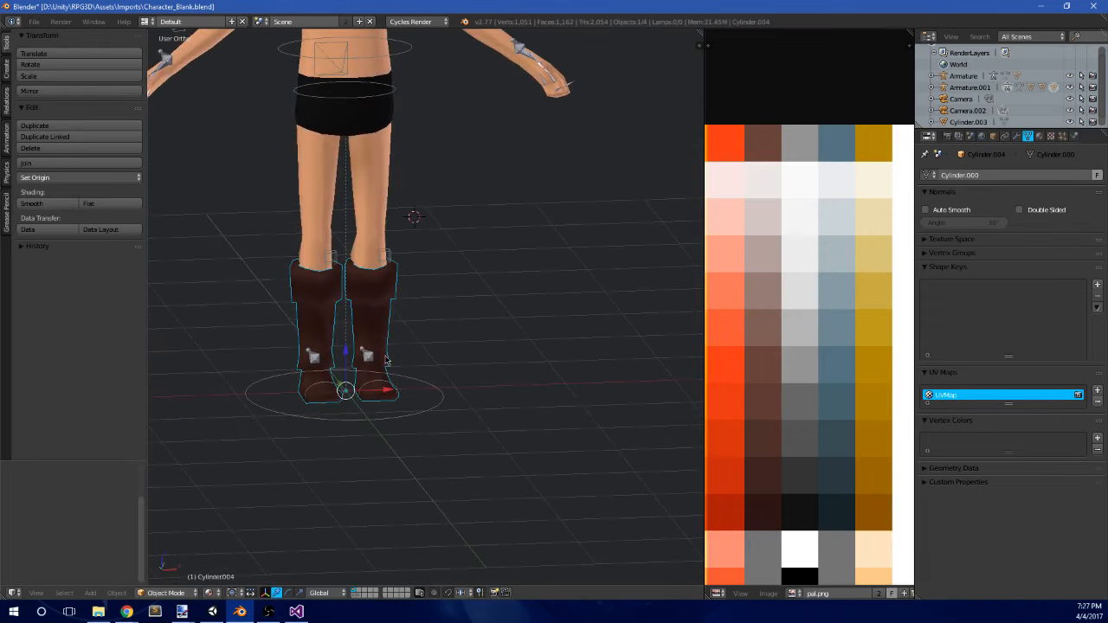
right_click(371, 356)
middle_drag(373, 357, 468, 339)
key(g)
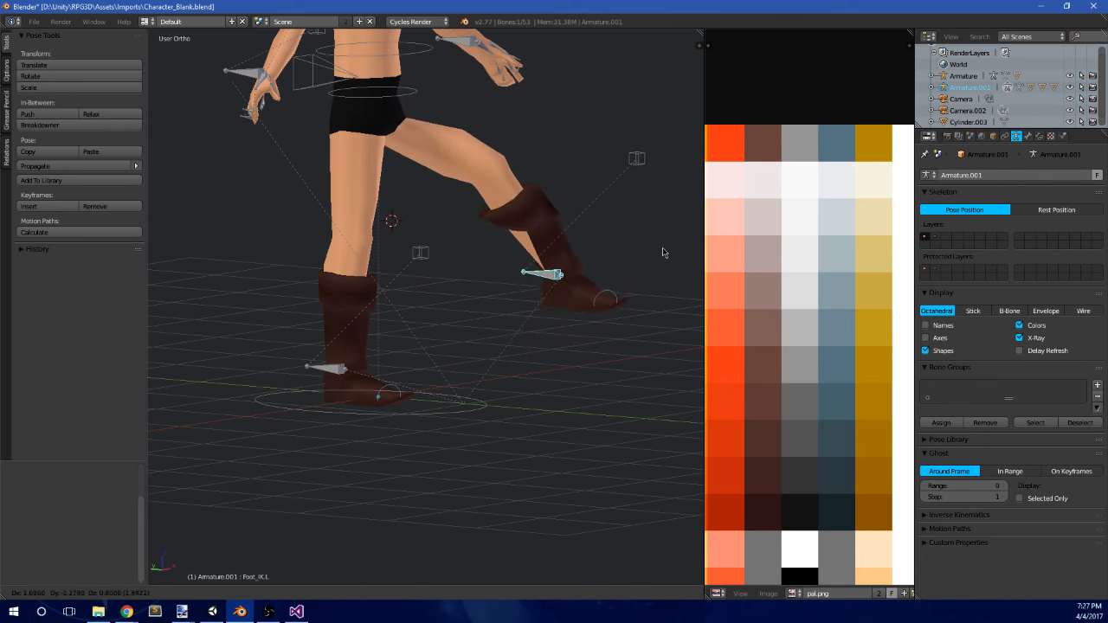
click(662, 295)
- Reposition the left foot IK bone in side view so the booted leg stretches forward, slightly off the ground
middle_drag(661, 289, 431, 335)
key(g)
click(426, 341)
key(KP_3)
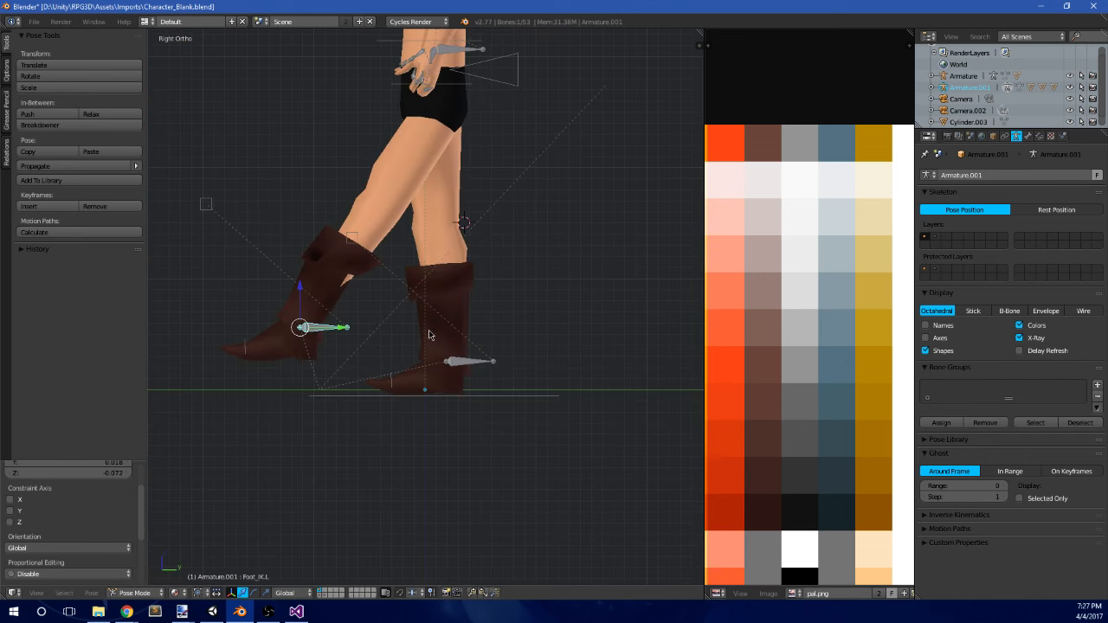
scroll(428, 335, up, 2)
key(g)
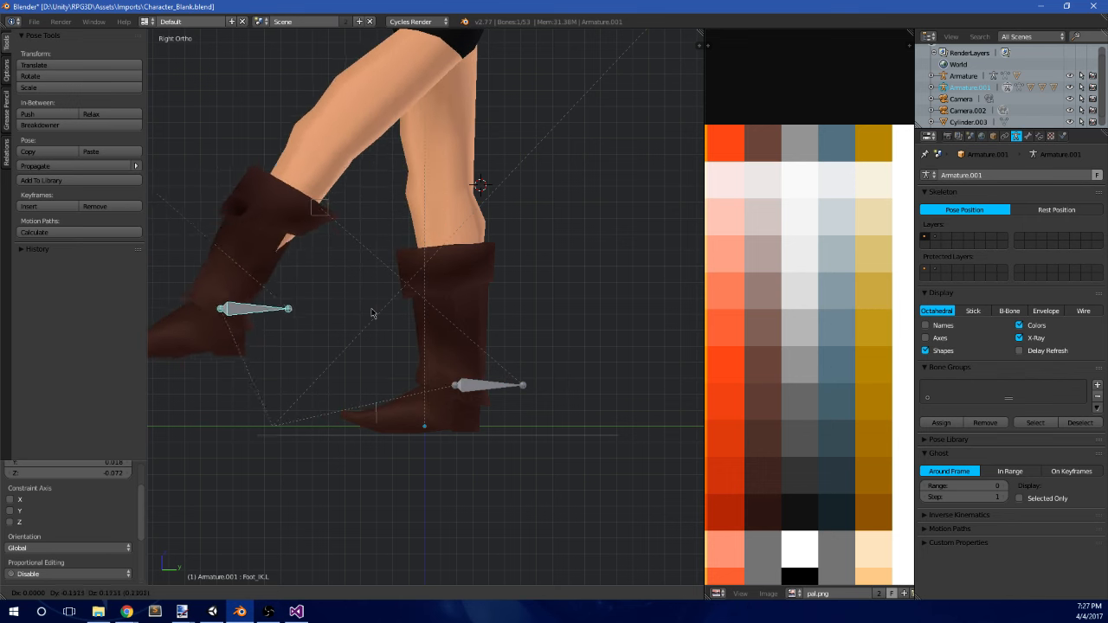
click(372, 314)
- Try adding an edge loop around the middle of the boot shaft, and check the posed boot in Object Mode
right_click(259, 239)
key(Tab)
scroll(340, 292, up, 1)
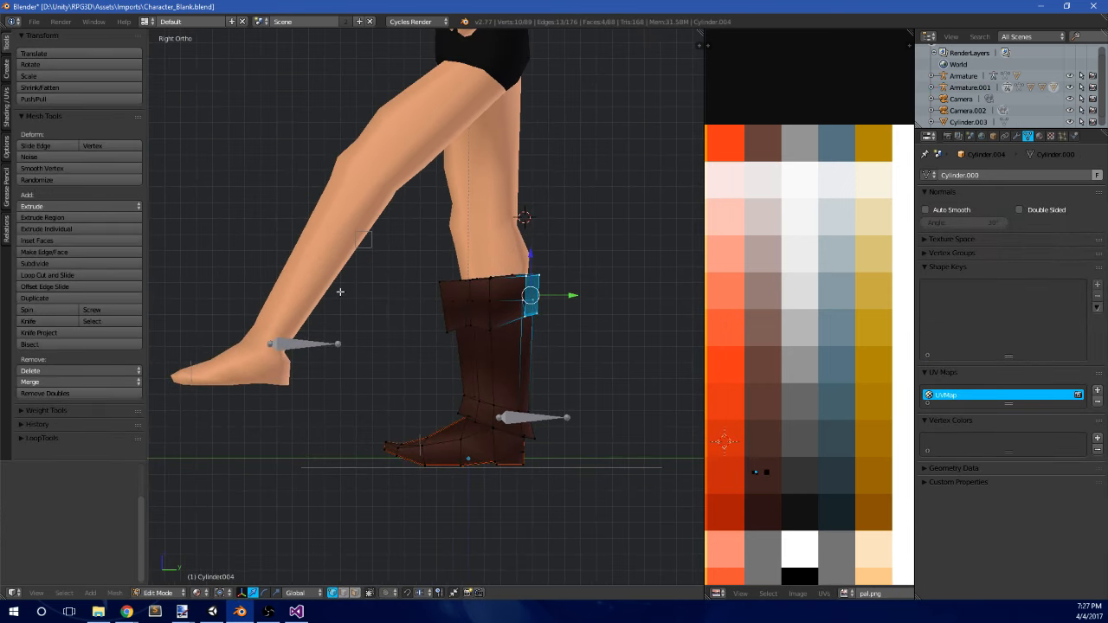
scroll(453, 337, up, 2)
key(a)
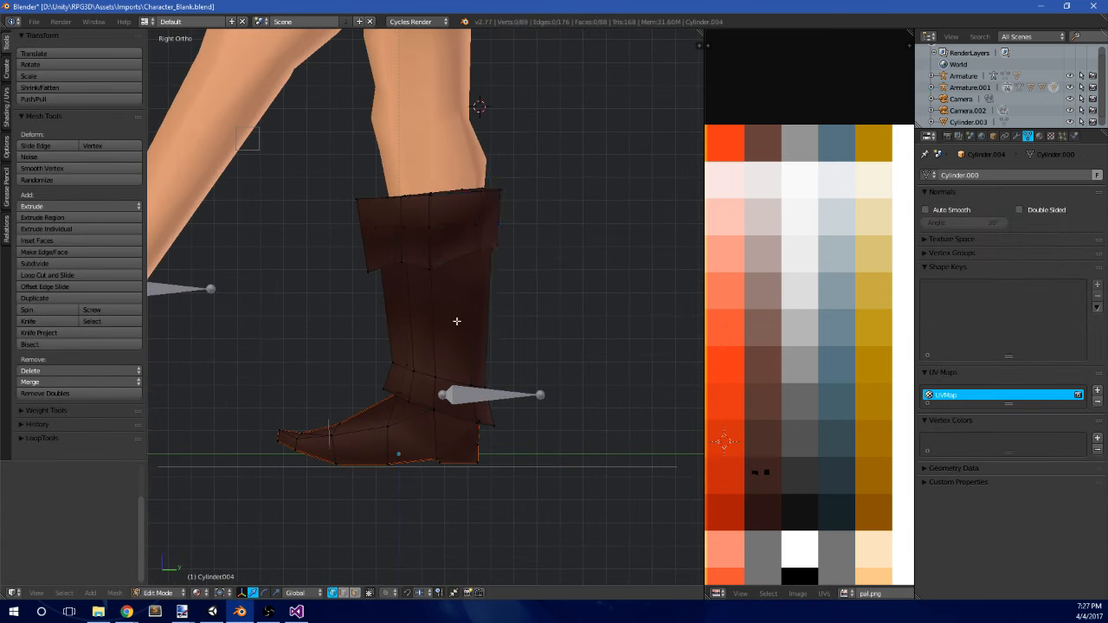
scroll(455, 321, up, 1)
scroll(492, 241, up, 1)
key(ctrl+r)
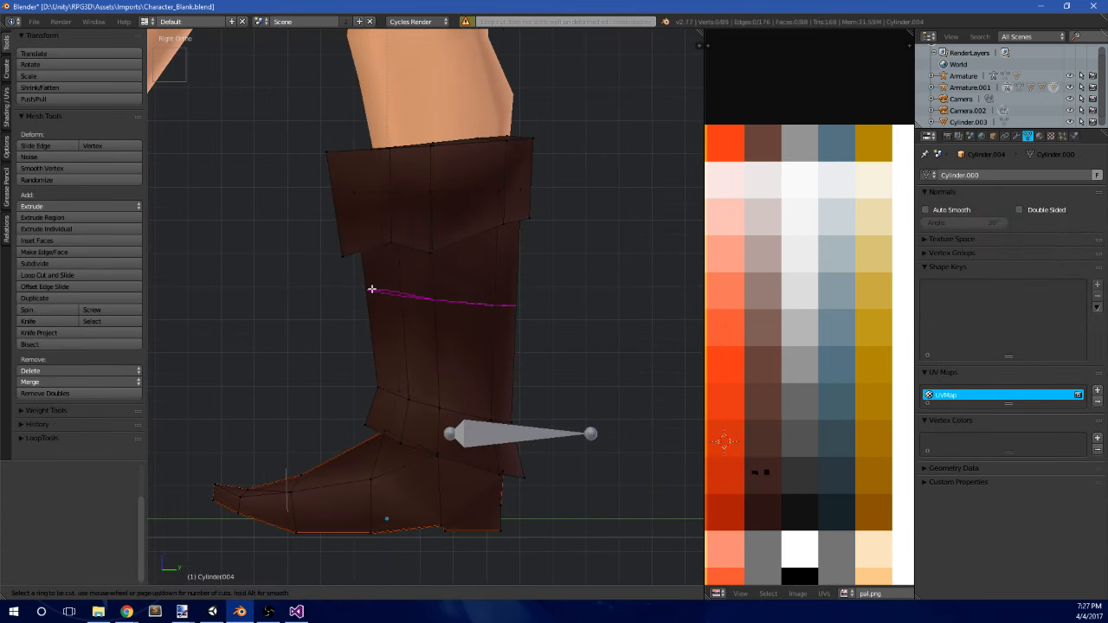
click(371, 289)
key(Tab)
scroll(497, 301, down, 3)
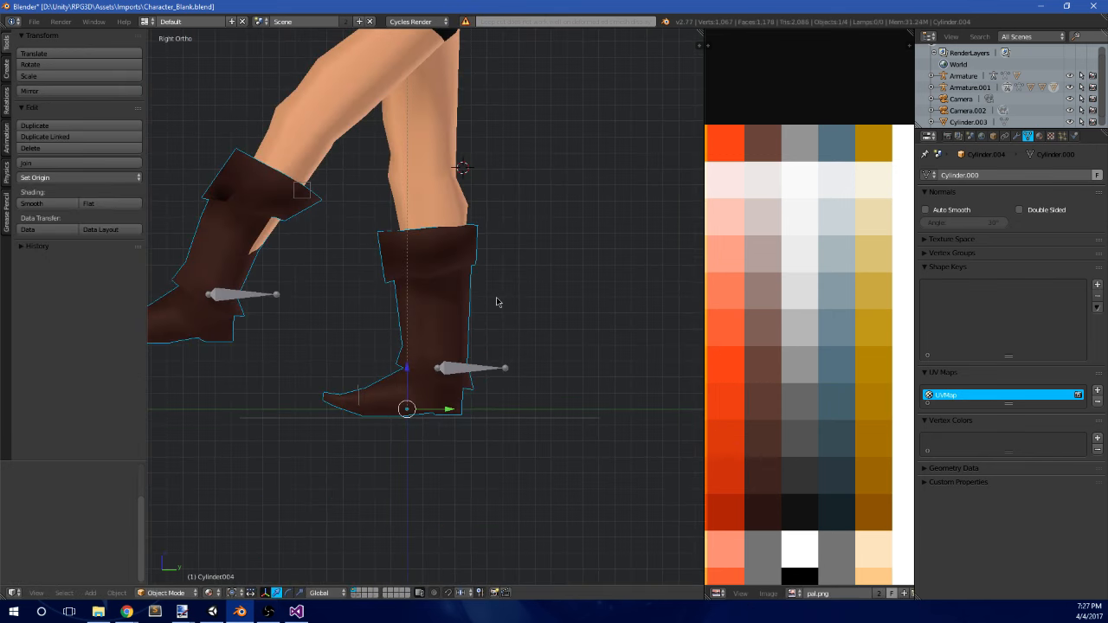
scroll(497, 301, down, 2)
- Undo the loop cut on the boot shaft
key(Tab)
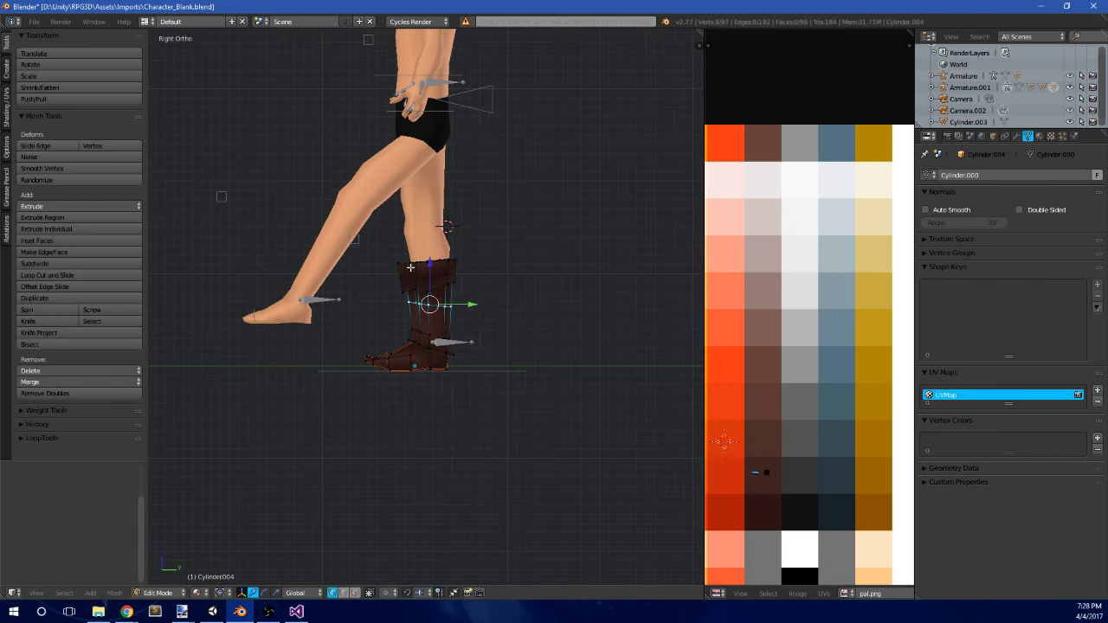
scroll(463, 292, up, 5)
key(a)
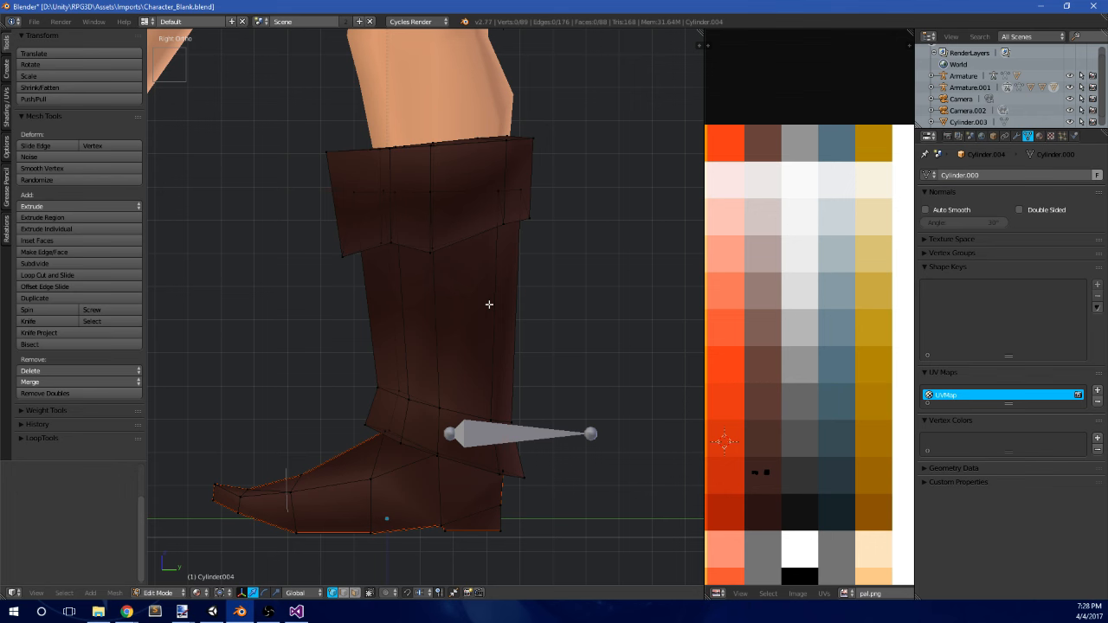
scroll(489, 303, down, 5)
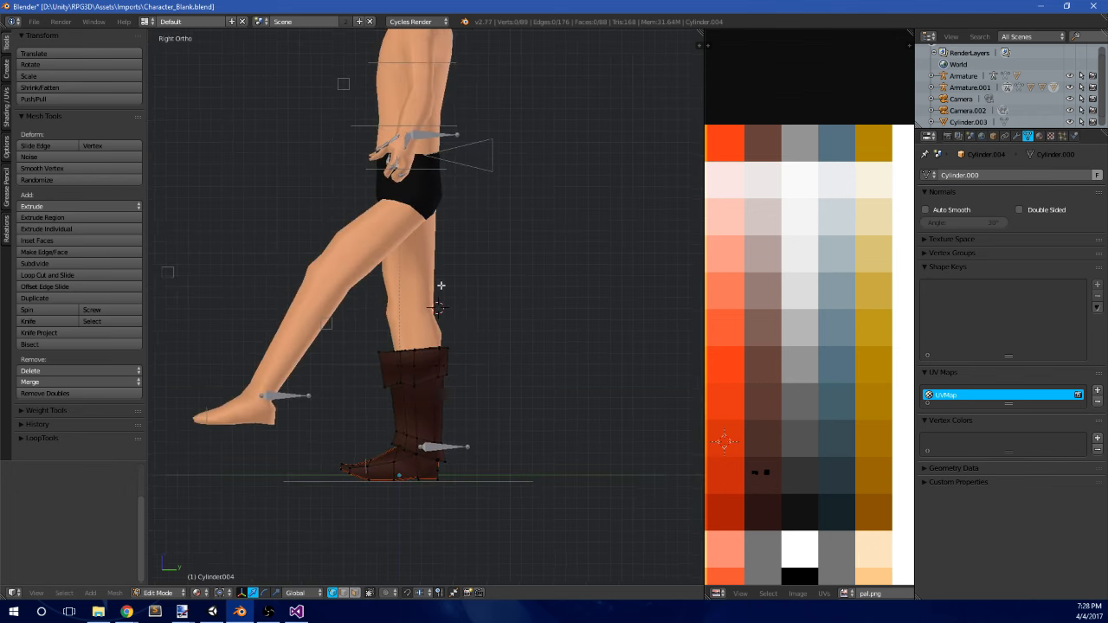
middle_drag(441, 285, 491, 188)
shift+middle_drag(490, 329, 500, 235)
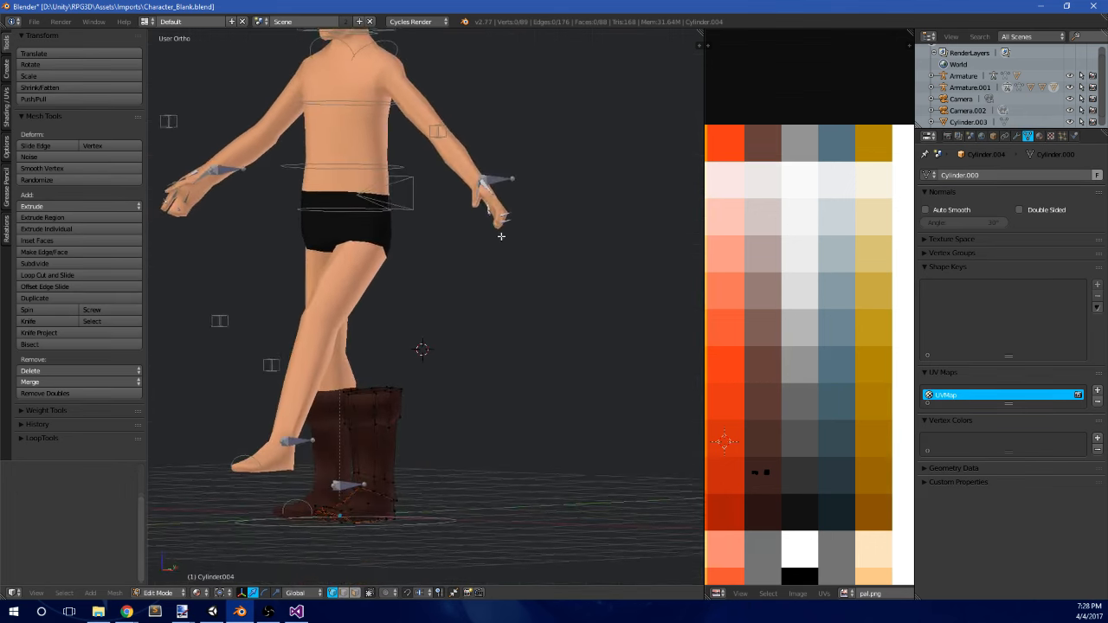
- Try showing the boots' bone weights in Weight Paint mode by picking a bone at the standing foot
shift+middle_drag(390, 298, 470, 252)
middle_drag(470, 253, 416, 289)
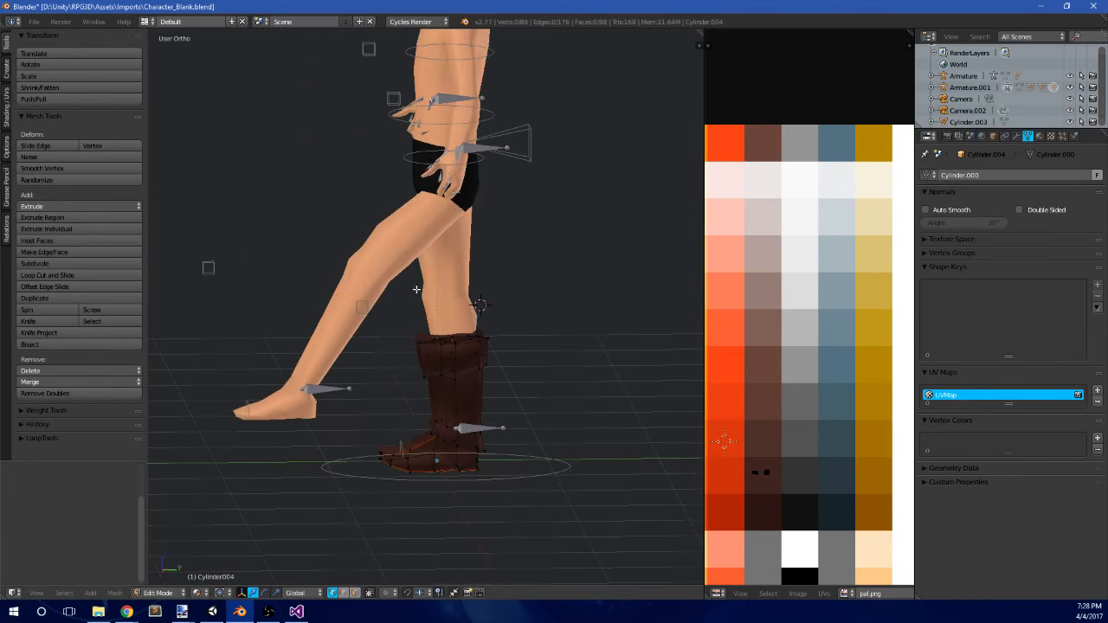
key(KP_3)
scroll(483, 357, up, 3)
shift+middle_drag(569, 461, 525, 348)
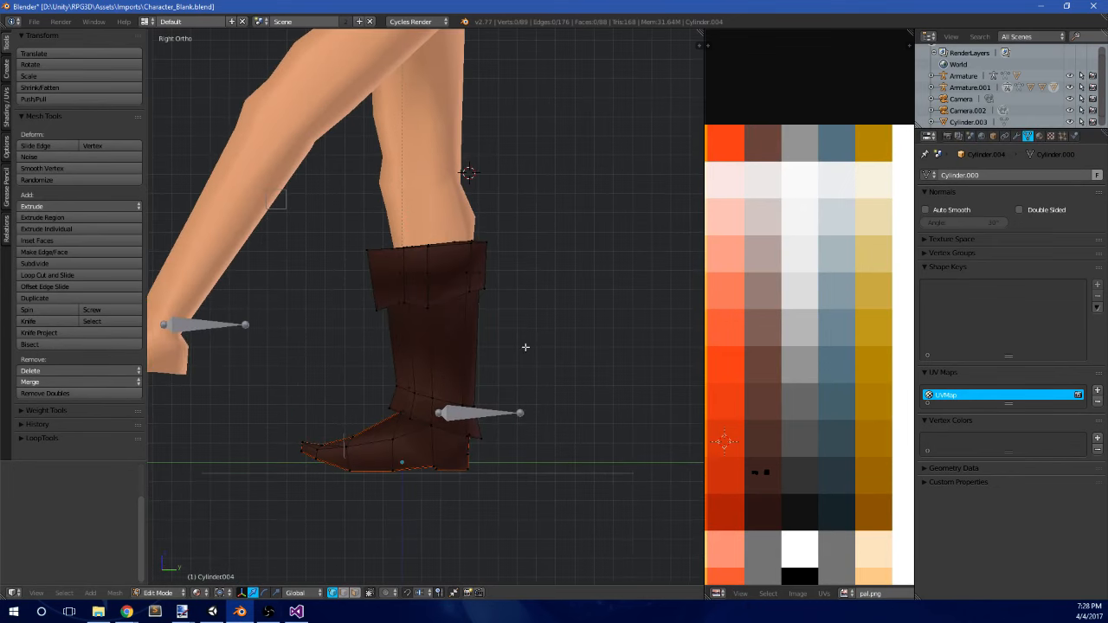
click(169, 592)
click(165, 528)
middle_drag(497, 427, 481, 440)
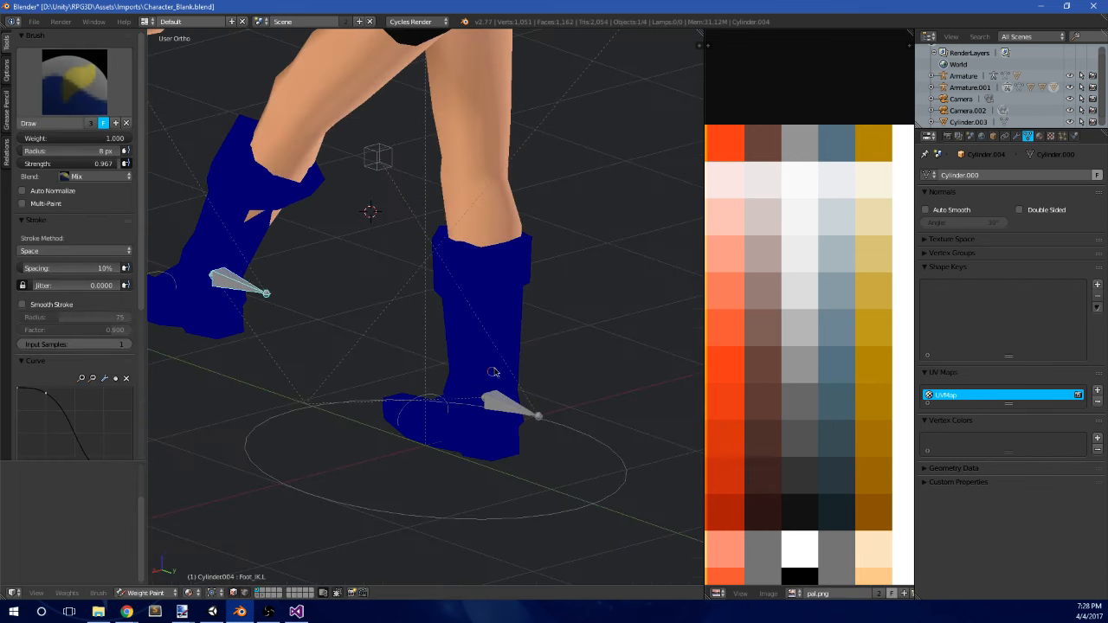
click(1016, 137)
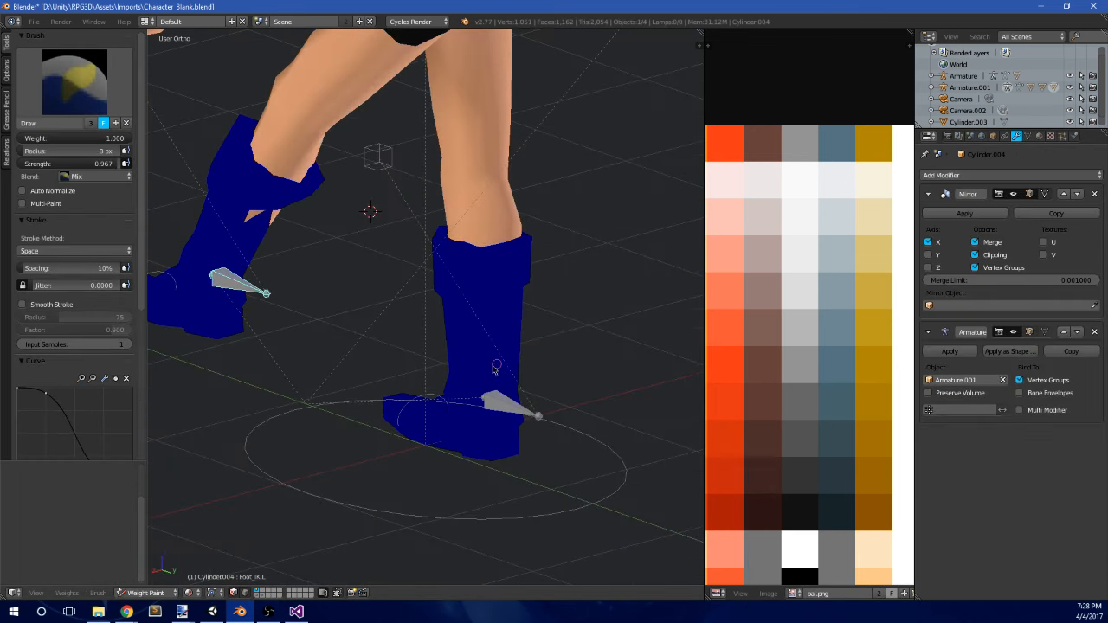
ctrl+right_click(509, 403)
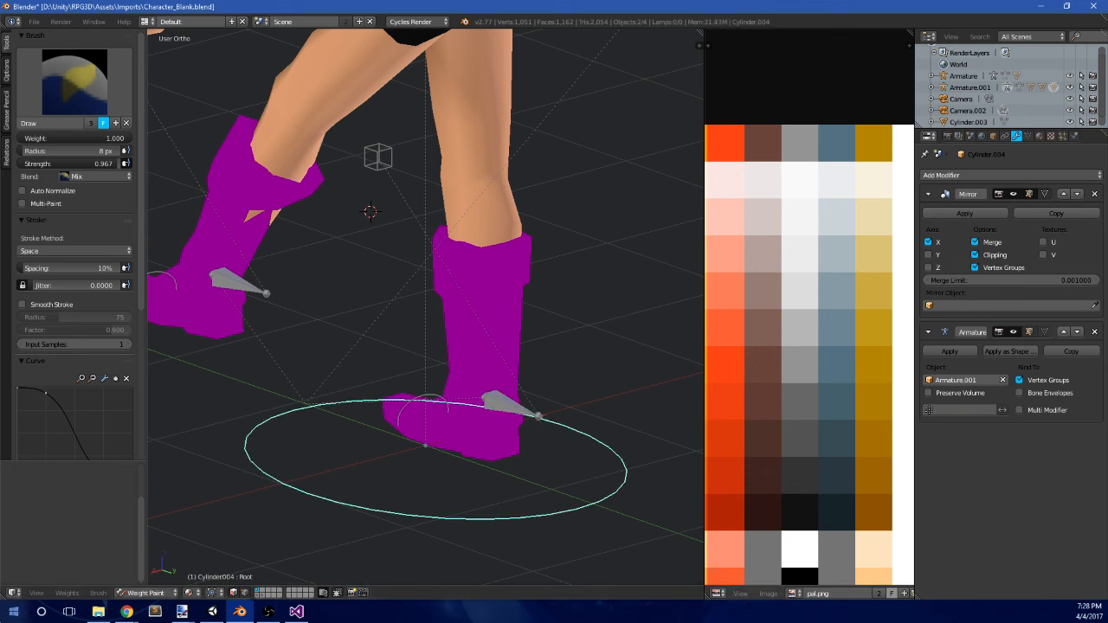
click(149, 593)
click(151, 579)
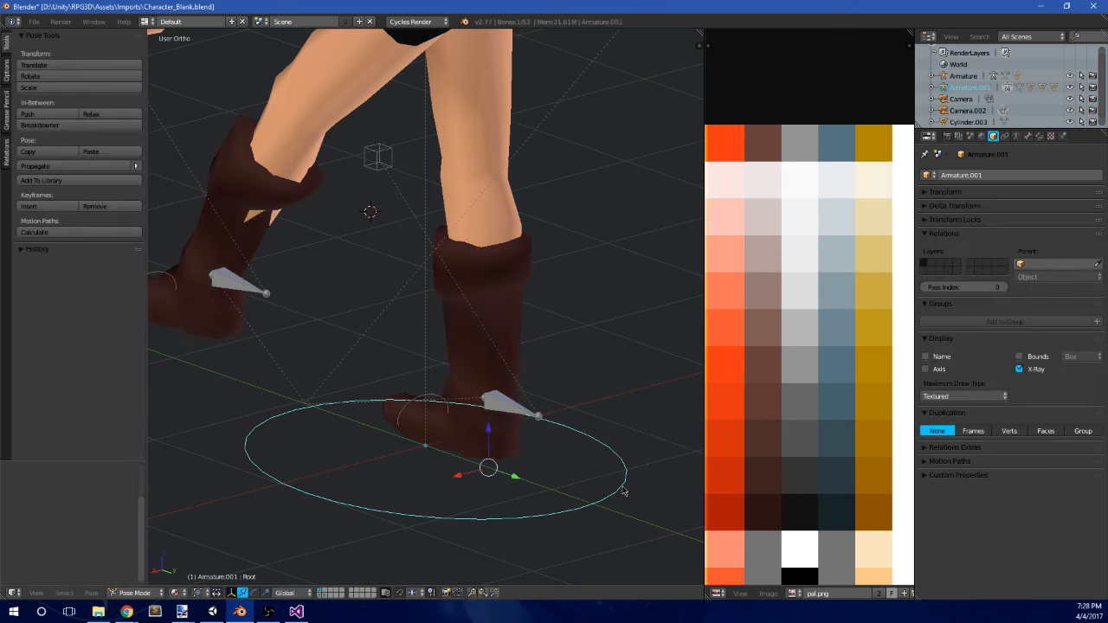
- Reselect the boots, check their object and material properties, and enter Edit Mode
right_click(232, 231)
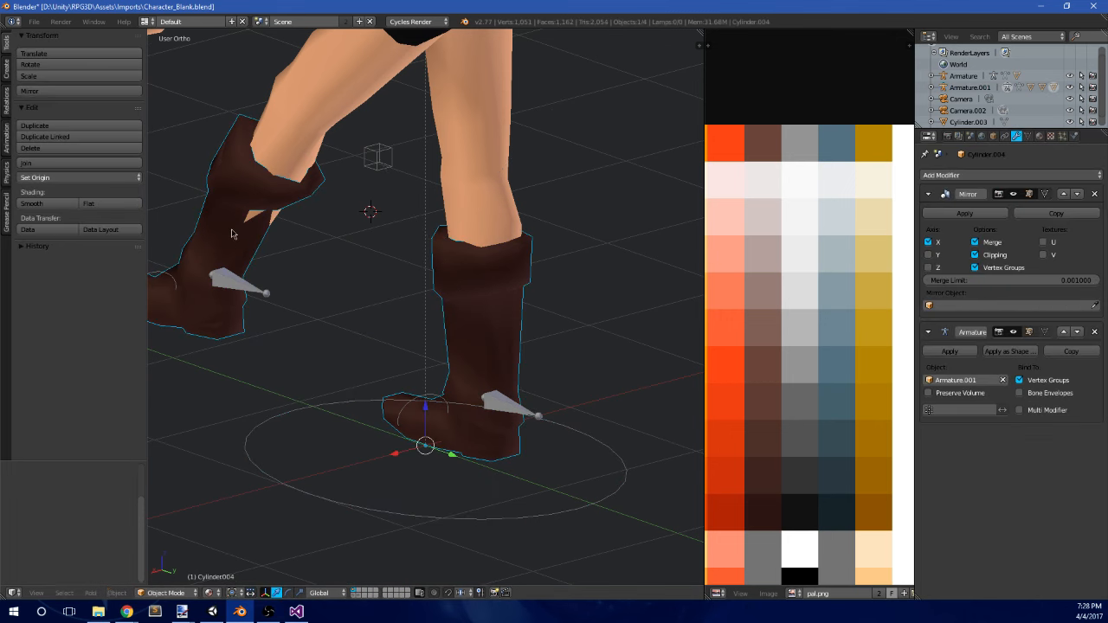
click(1006, 138)
click(993, 138)
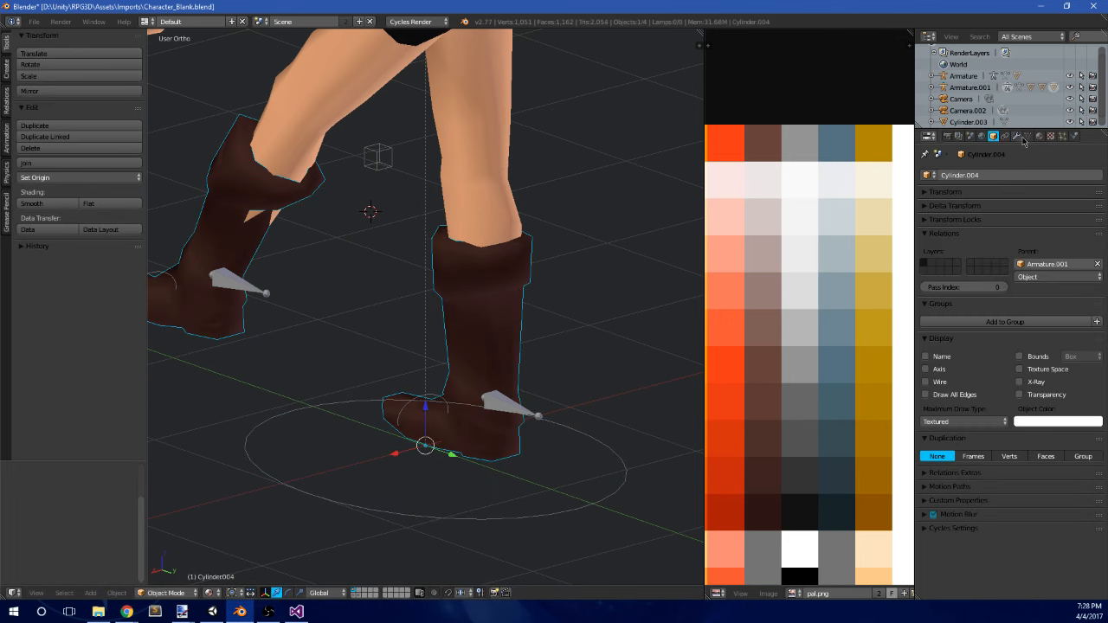
click(1017, 139)
click(1028, 139)
click(1040, 137)
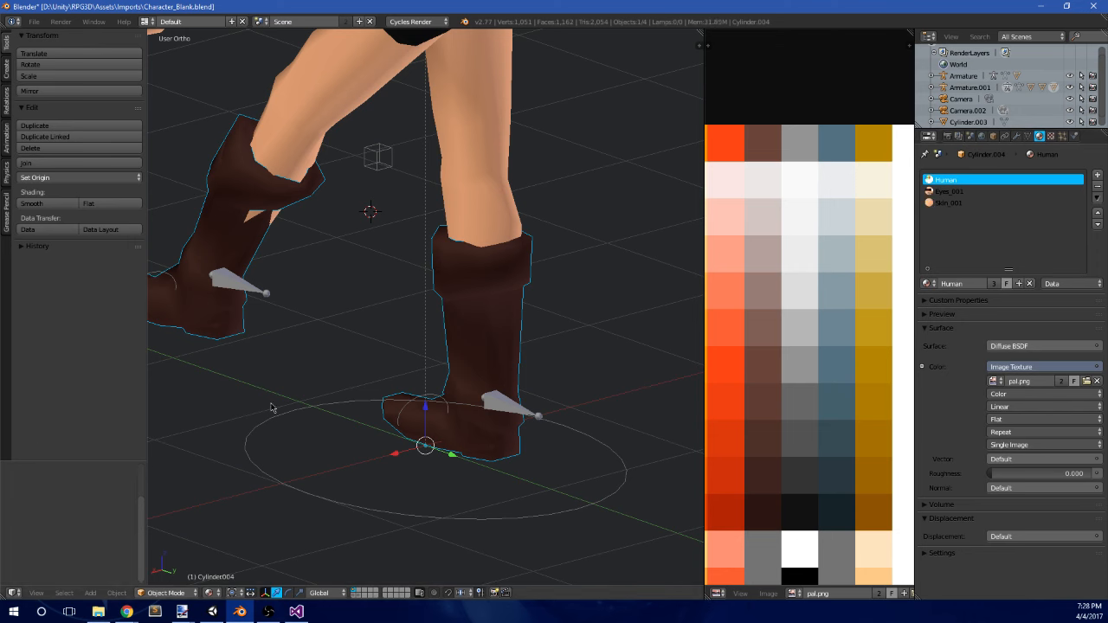
key(Tab)
- Find the boots' vertex groups in the mesh data properties and make LowerLeg.L the active group
click(1017, 136)
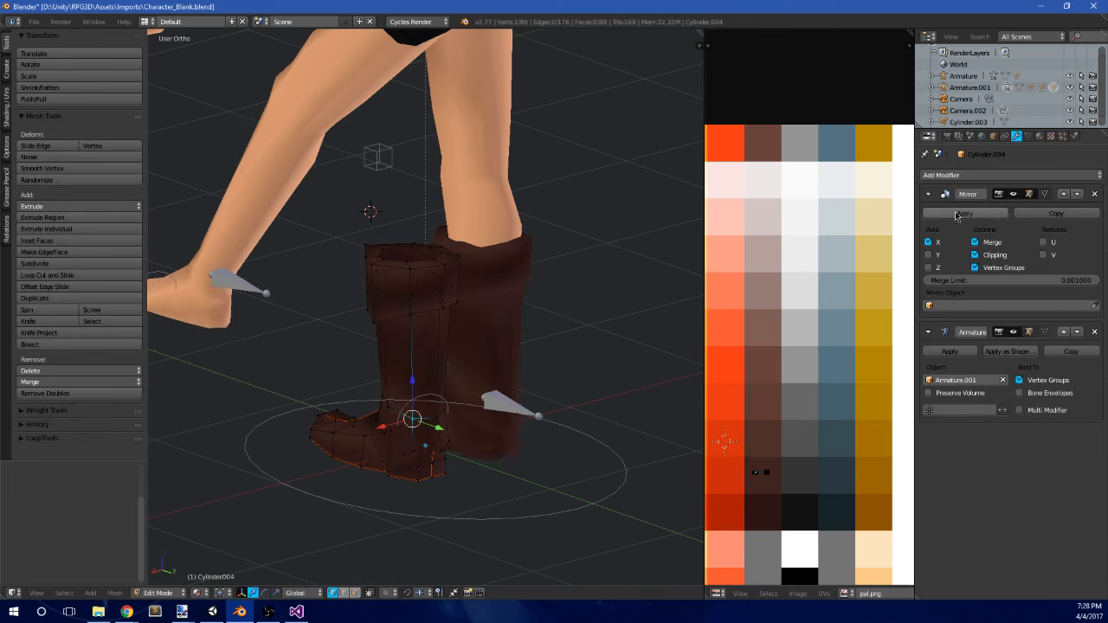
click(1005, 137)
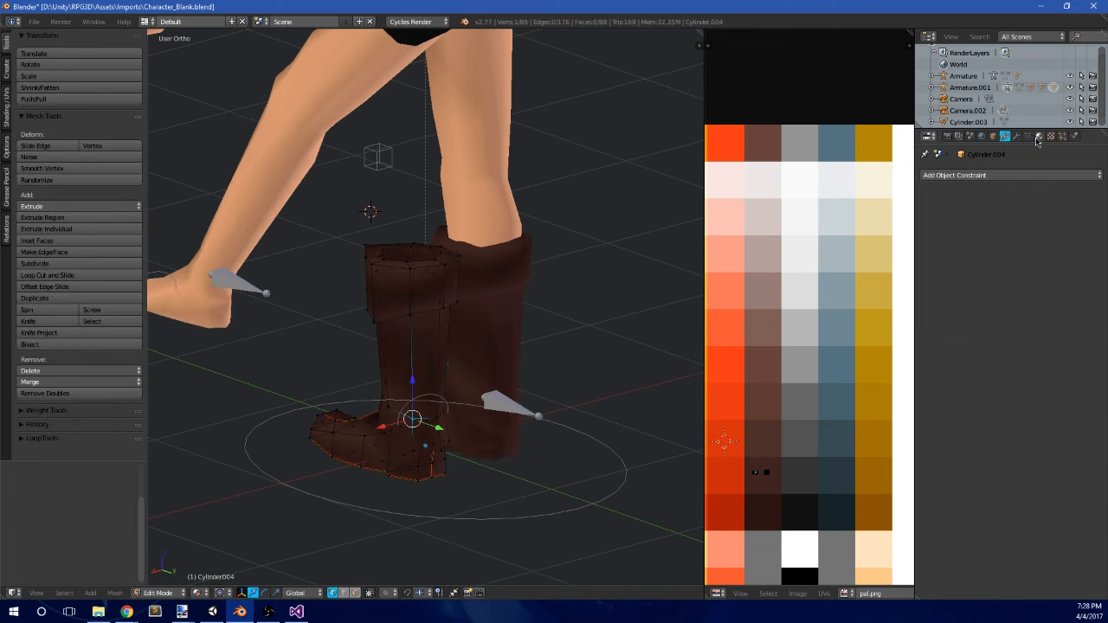
click(1039, 137)
click(1027, 137)
click(1018, 137)
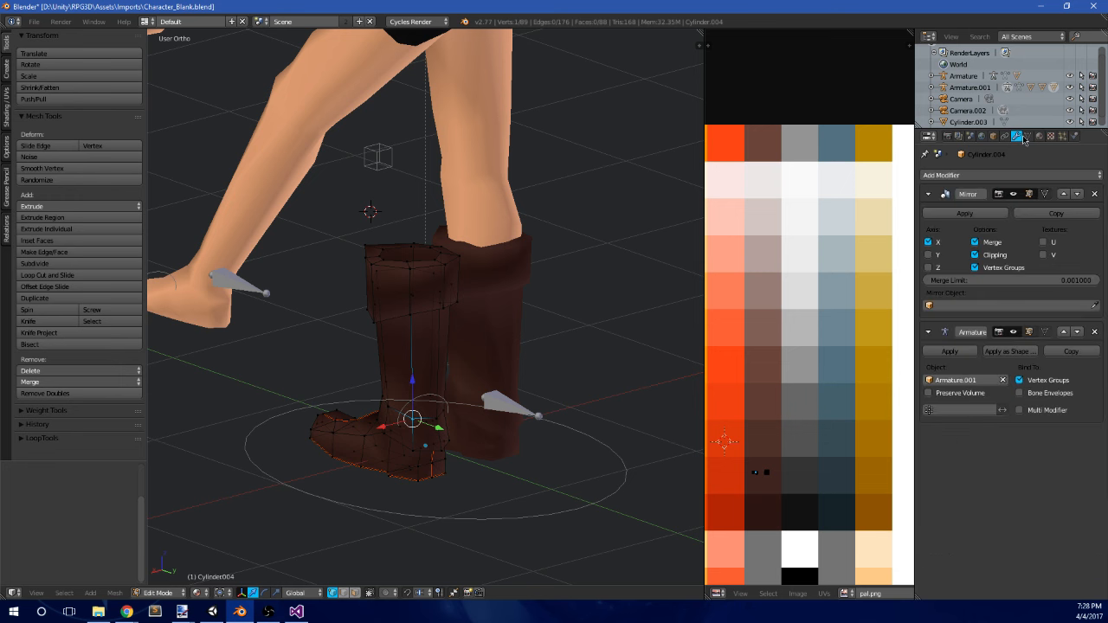
click(1028, 136)
click(988, 241)
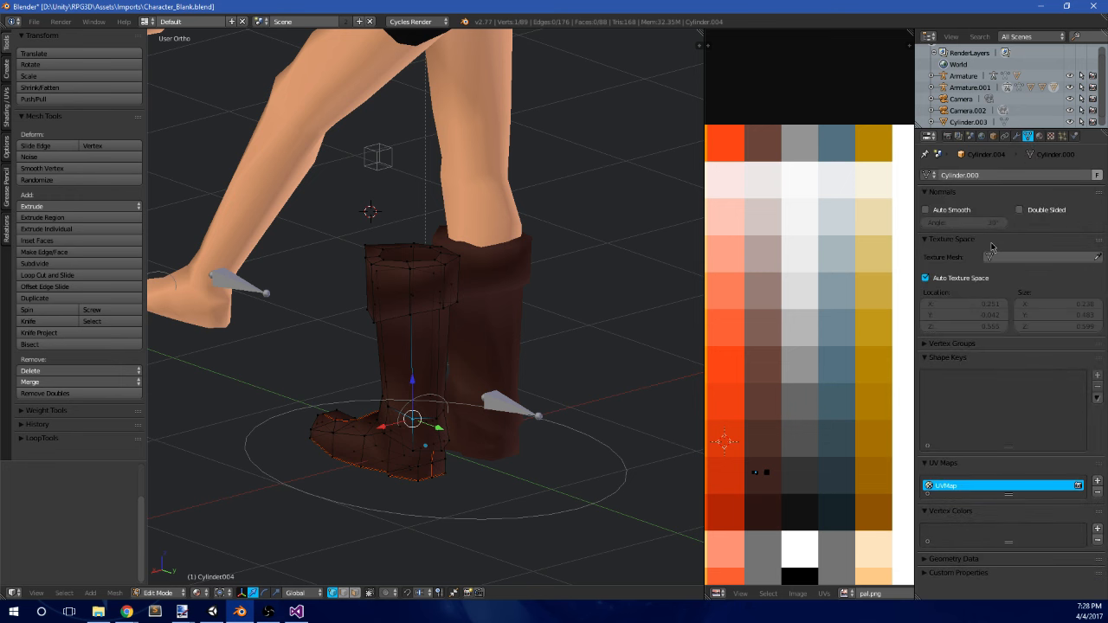
click(995, 242)
click(993, 253)
click(978, 286)
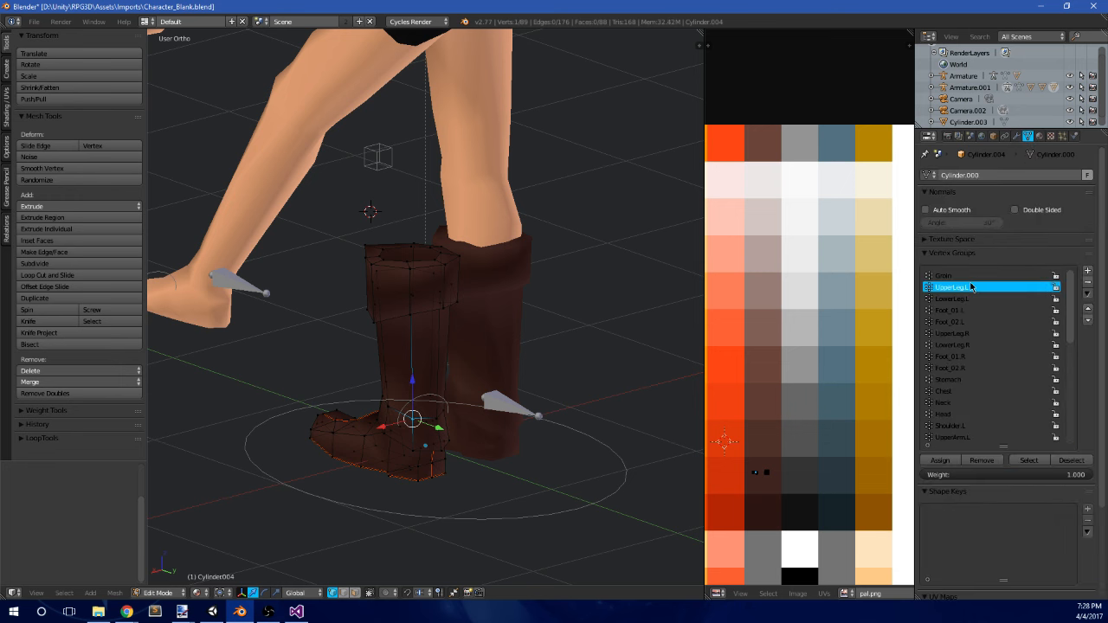
click(973, 299)
click(157, 593)
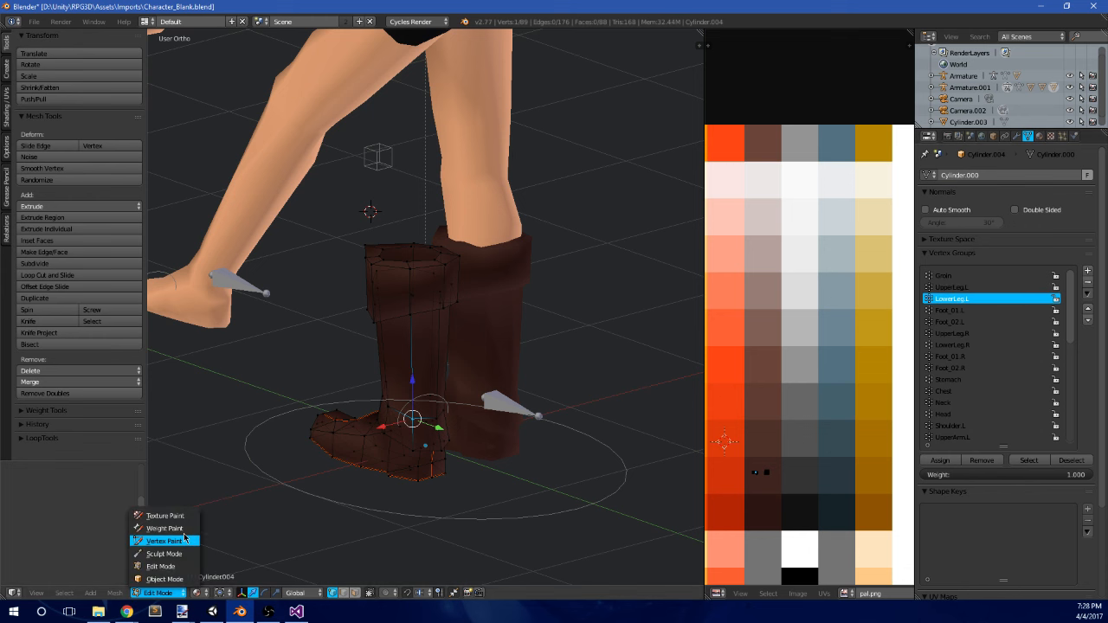
click(182, 520)
click(979, 333)
click(963, 371)
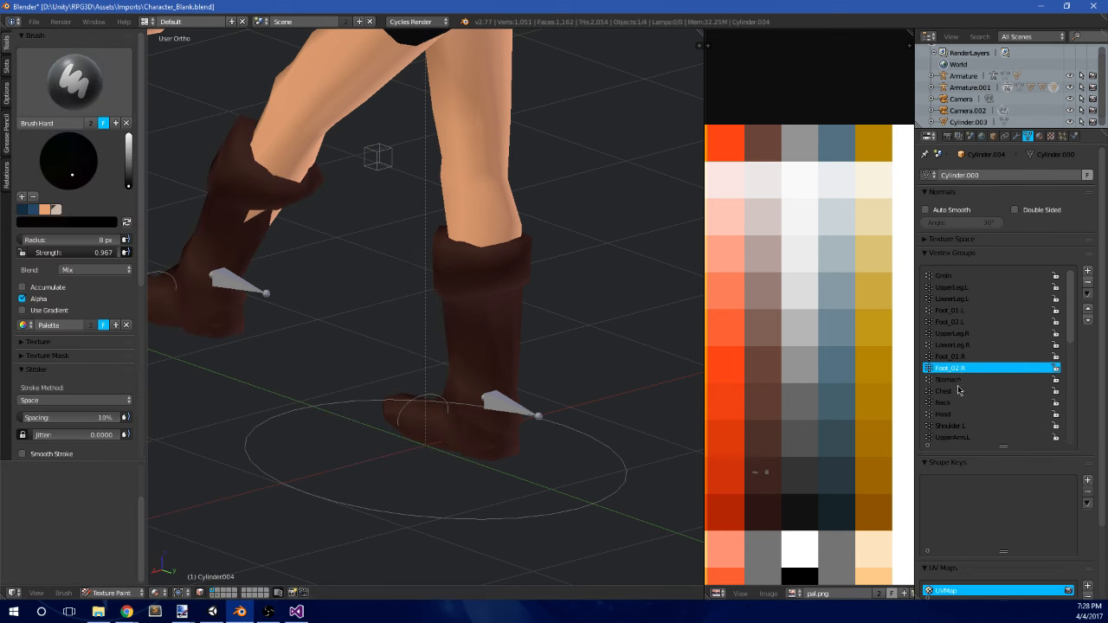
scroll(957, 396, down, 2)
click(954, 406)
scroll(955, 400, down, 3)
click(956, 394)
right_click(516, 410)
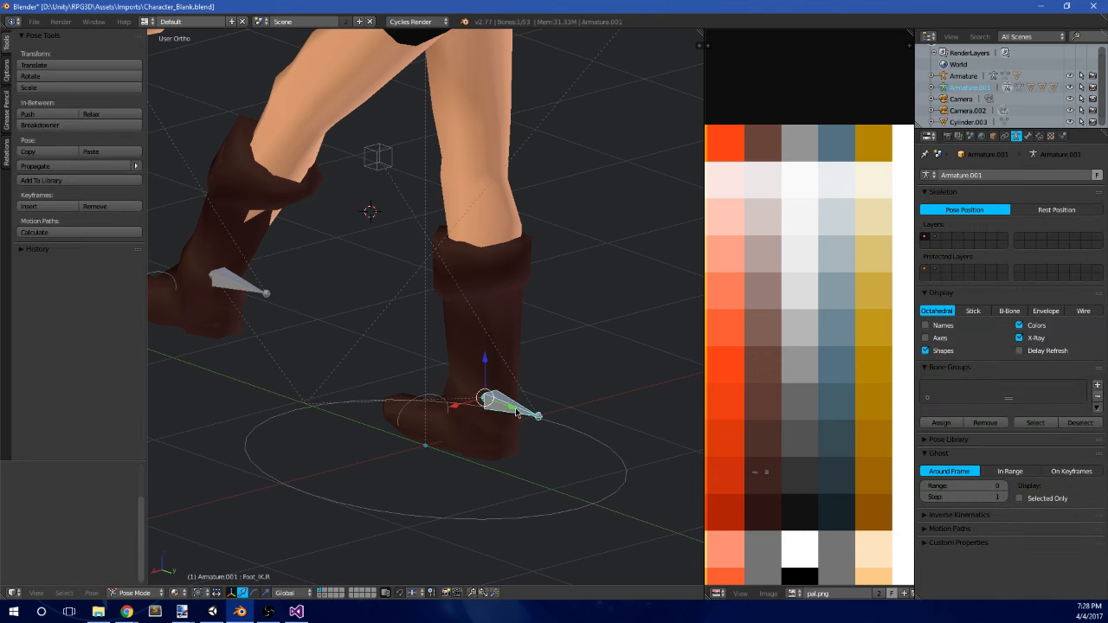
key(ctrl+z)
key(ctrl+z)
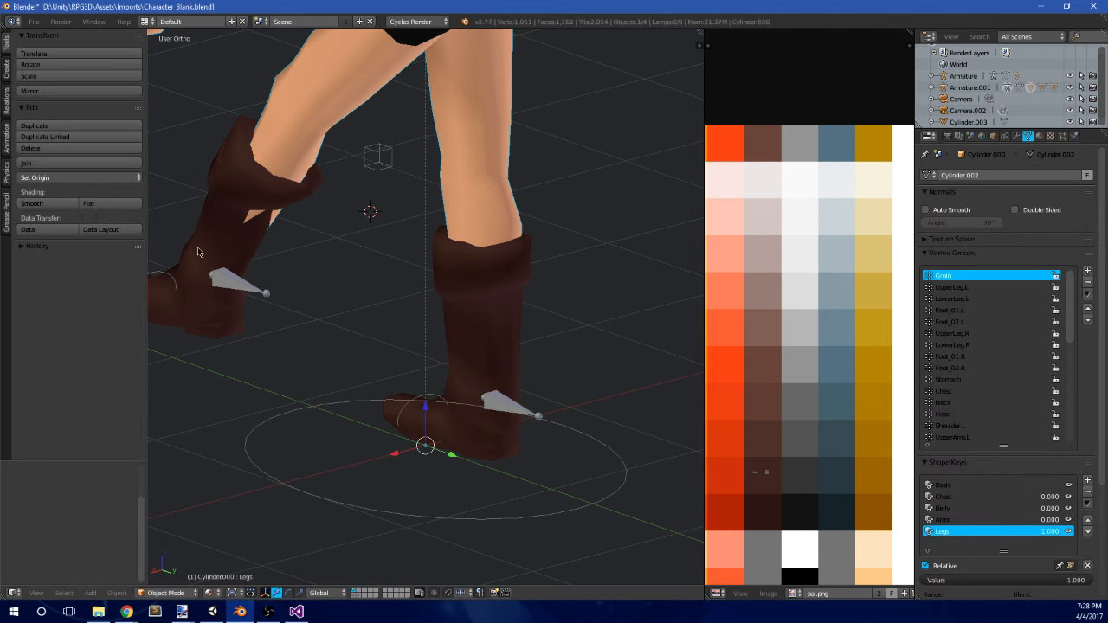
key(ctrl+shift+z)
- Switch the boots to Weight Paint mode and display the weights of the LowerLeg.L vertex group
click(139, 593)
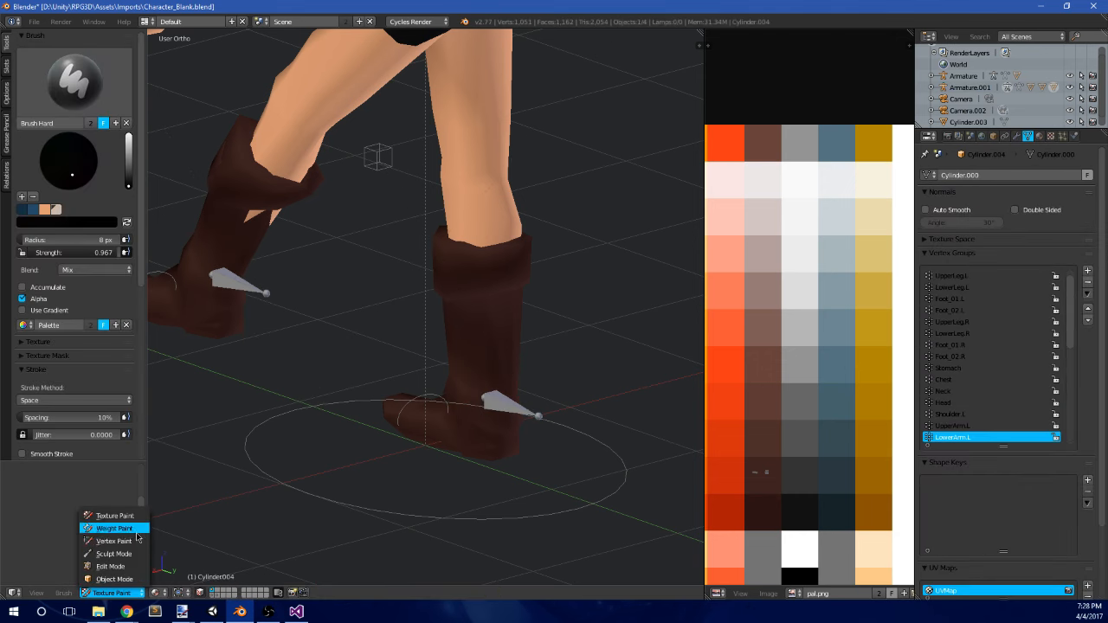
click(108, 526)
right_click(977, 314)
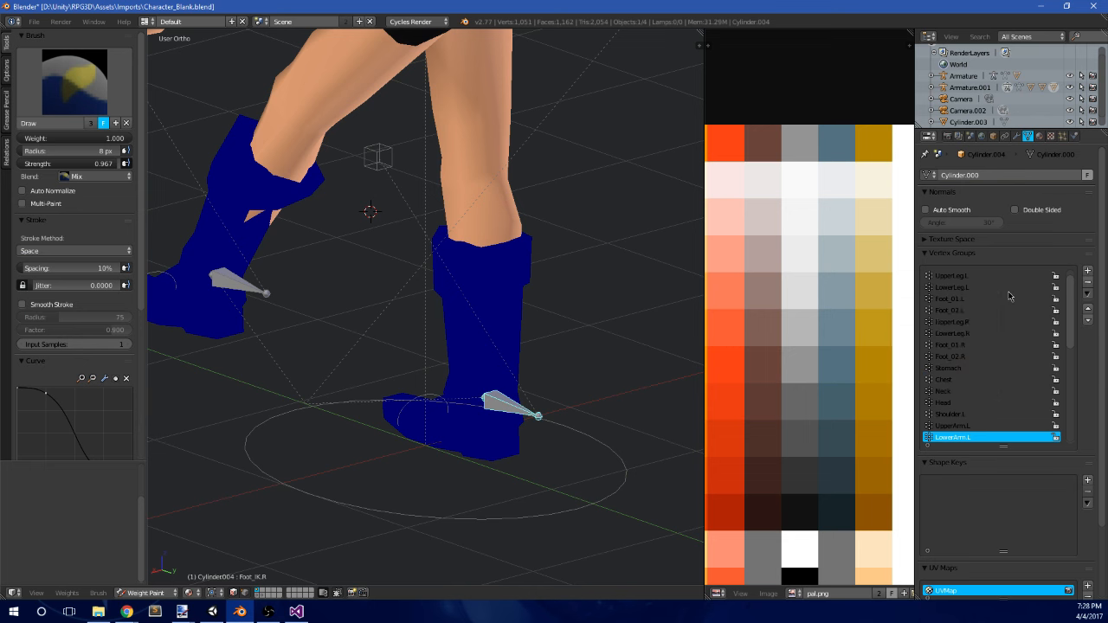
click(975, 322)
click(985, 391)
scroll(970, 336, up, 1)
click(971, 298)
click(973, 287)
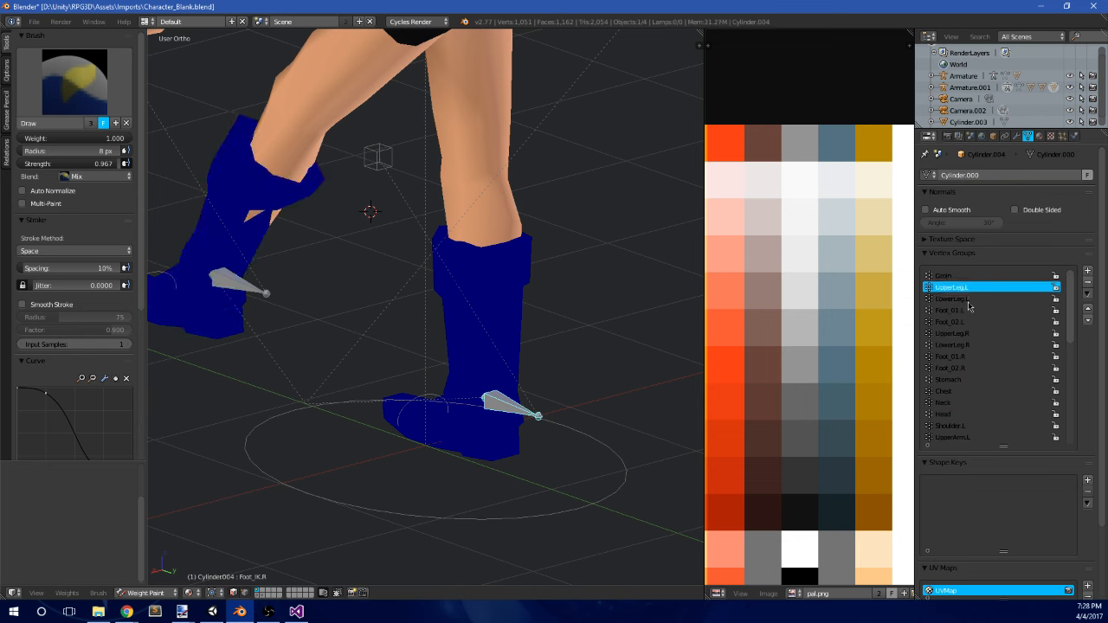
click(970, 300)
middle_drag(272, 309, 499, 285)
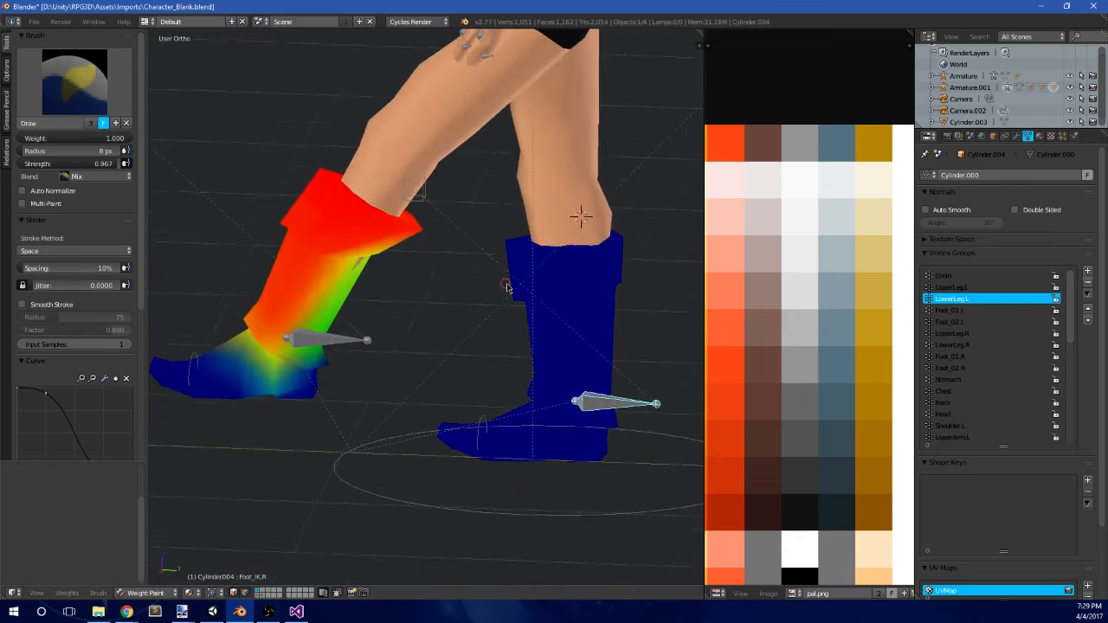
- Edit the boot mesh in right side view, clear the selection, and box-select the vertices of the ankle band
key(KP_3)
mouse_move(459, 340)
shift+middle_down()
mouse_move(521, 296)
mouse_move(490, 312)
shift+middle_up()
key(Tab)
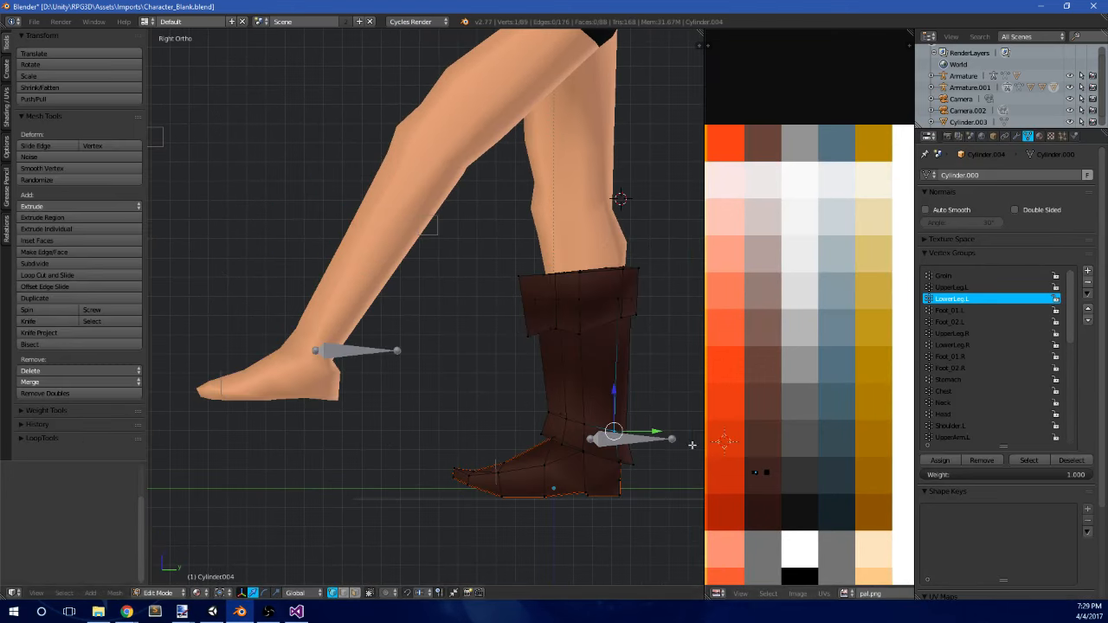
shift+middle_drag(662, 504, 525, 455)
scroll(525, 455, up, 3)
key(a)
key(b)
drag(560, 499, 526, 465)
key(b)
drag(419, 464, 446, 388)
key(b)
key(b)
drag(459, 492, 484, 459)
key(b)
drag(558, 450, 468, 398)
key(b)
drag(387, 418, 613, 341)
- Extend the selection over the boot's shaft and cuff and assign it to the LowerLeg.L vertex group with weight 1.000
key(b)
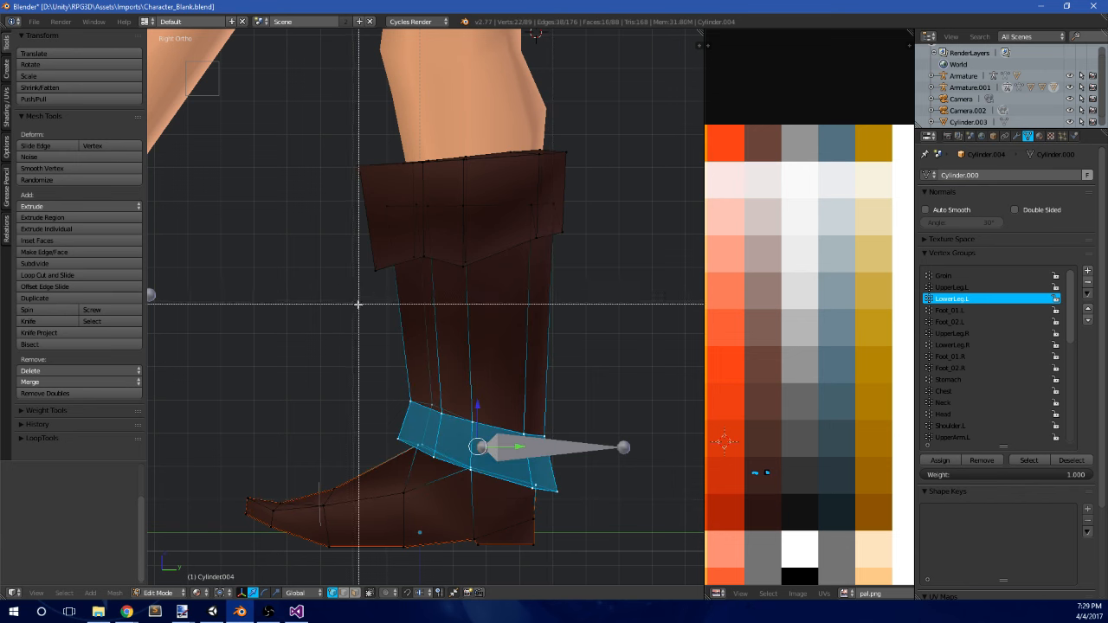
drag(348, 304, 635, 126)
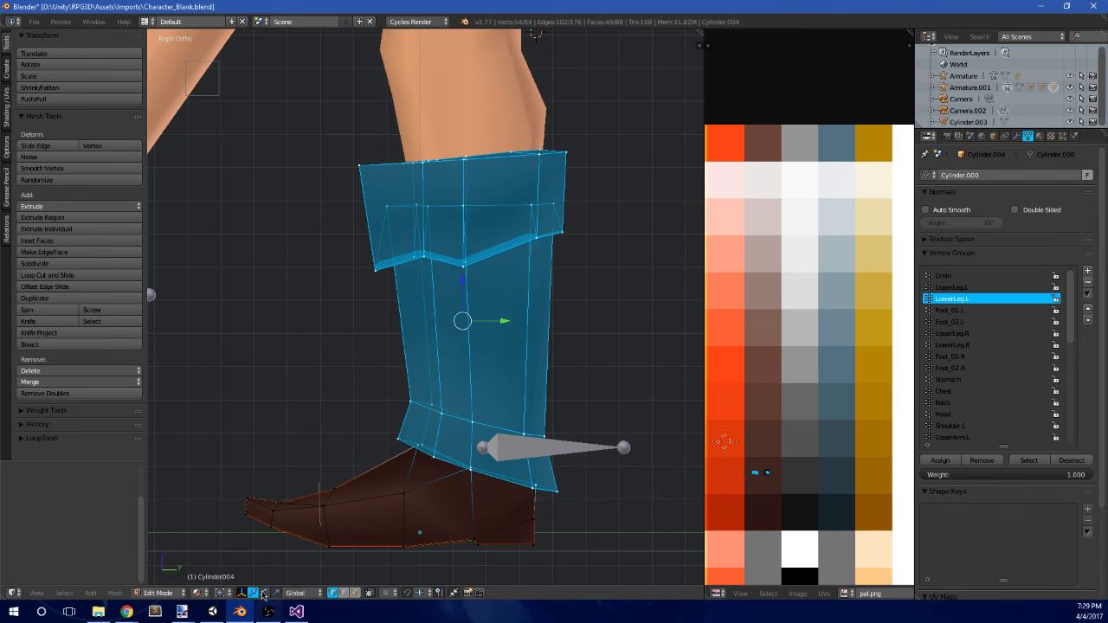
click(355, 593)
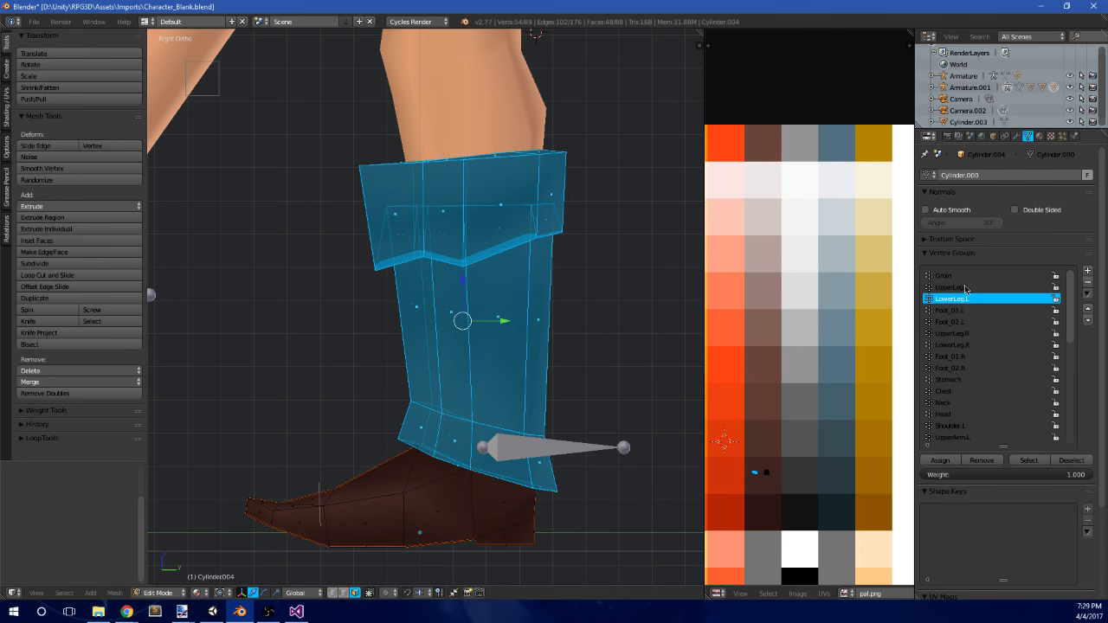
scroll(627, 355, down, 4)
middle_drag(625, 354, 915, 373)
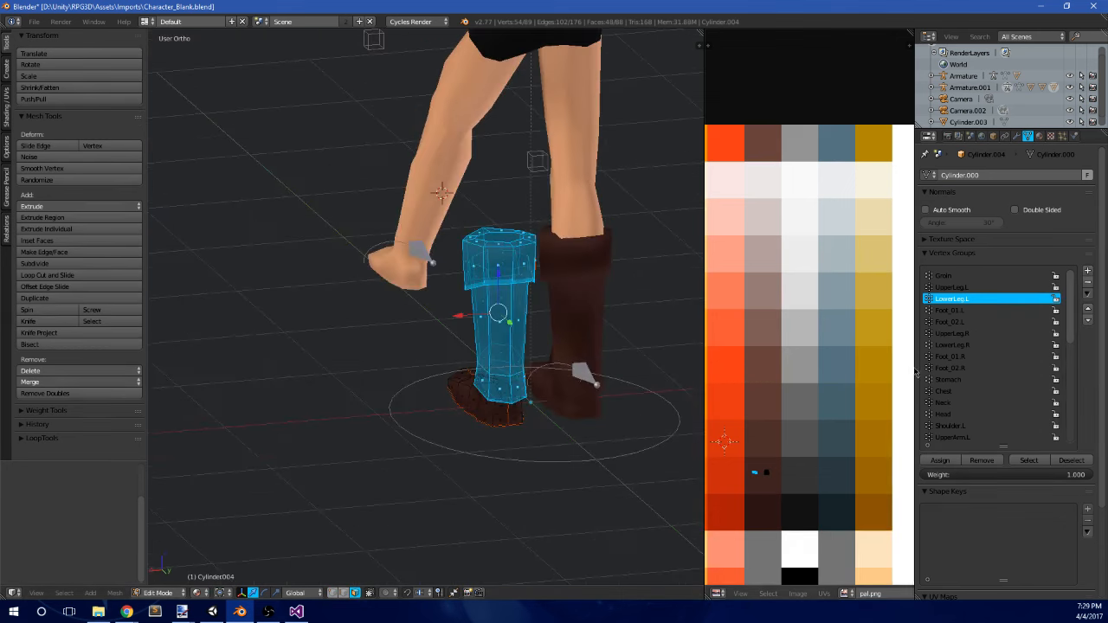
click(947, 464)
- Inspect the raised left boot's LowerLeg.L weights in Weight Paint mode from several angles
key(Tab)
mouse_move(528, 269)
middle_down()
mouse_move(477, 245)
mouse_move(399, 240)
middle_up()
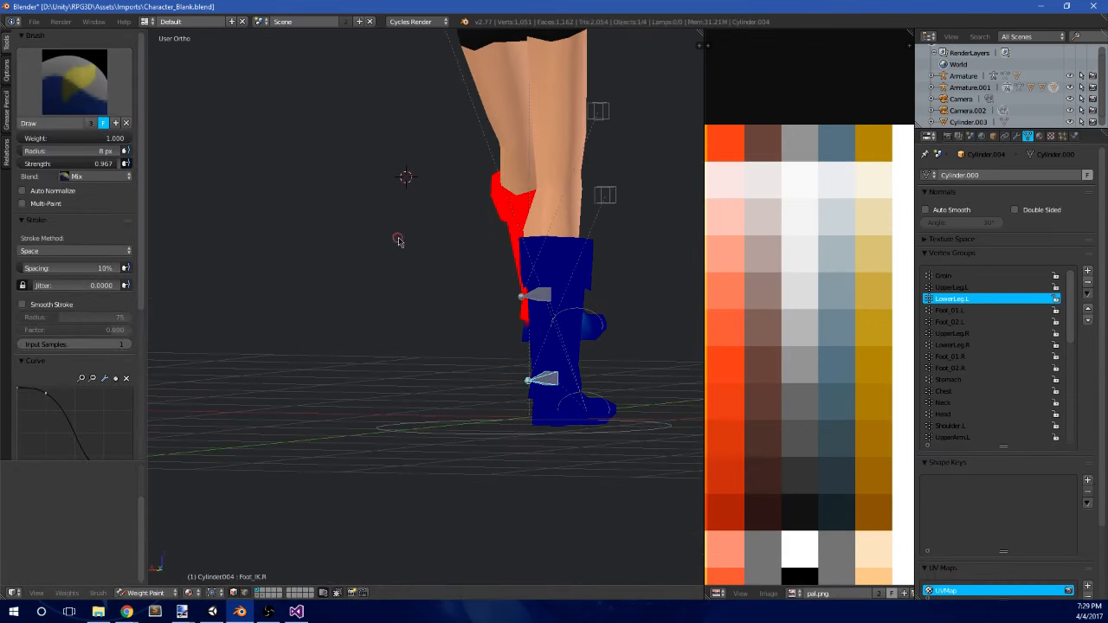
middle_drag(732, 263, 887, 280)
mouse_move(694, 294)
middle_down()
mouse_move(472, 333)
mouse_move(391, 302)
mouse_move(408, 294)
mouse_move(396, 309)
mouse_move(407, 286)
mouse_move(344, 215)
middle_up()
scroll(467, 336, up, 3)
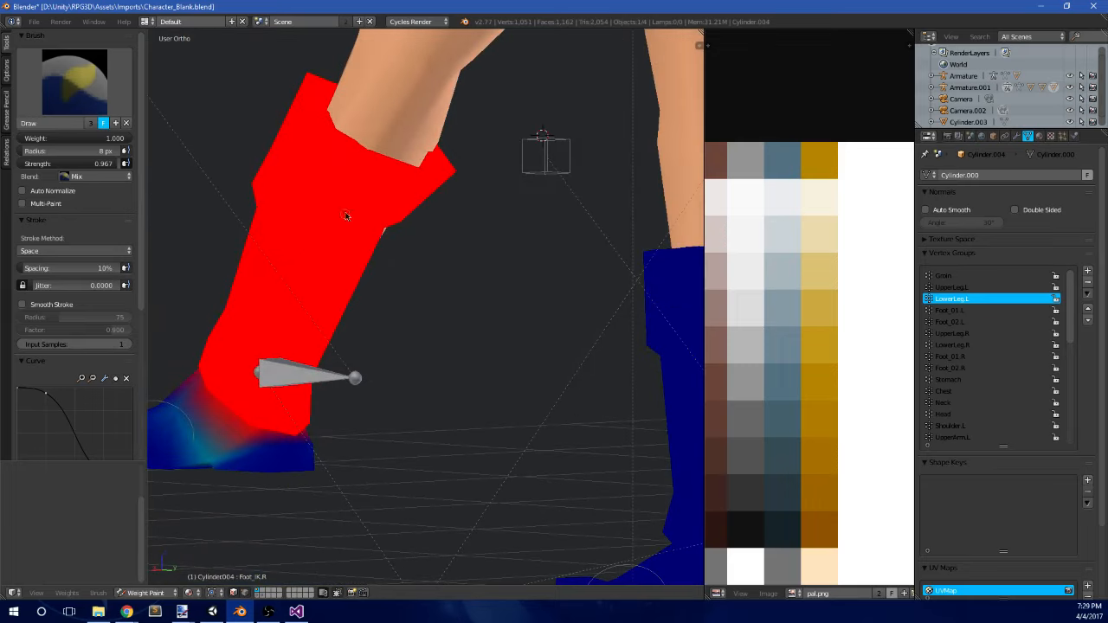
- Select the character's body mesh and switch it to Weight Paint mode in right side view
key(ctrl+Tab)
right_click(373, 126)
key(Tab)
mouse_move(399, 282)
middle_down()
mouse_move(457, 304)
mouse_move(524, 302)
mouse_move(400, 269)
middle_up()
scroll(457, 304, down, 2)
key(KP_1)
key(KP_3)
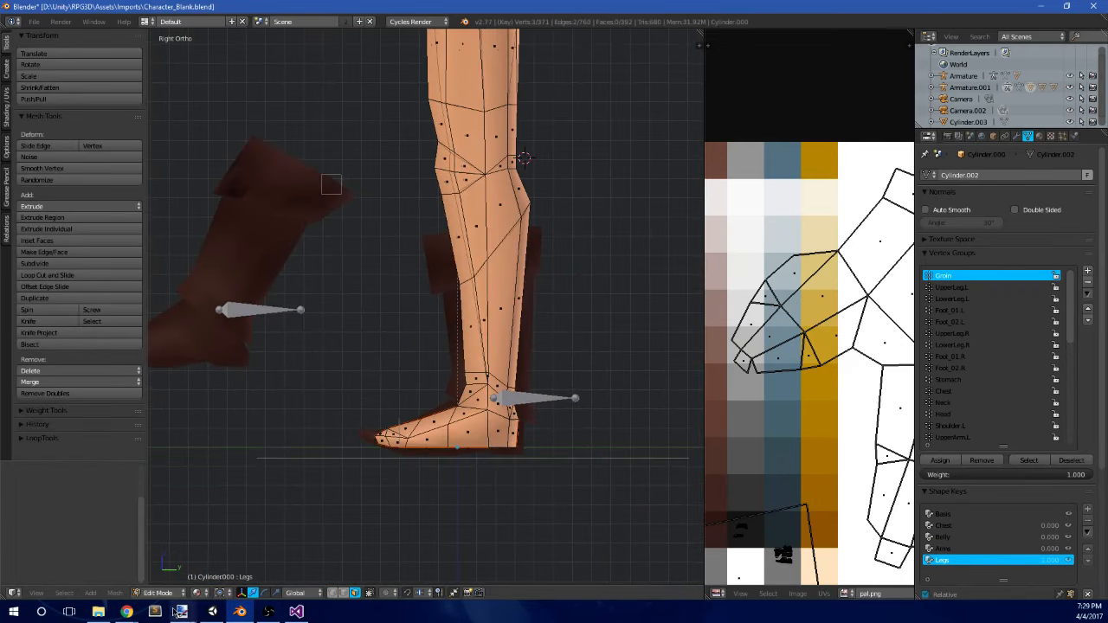
click(157, 592)
click(165, 528)
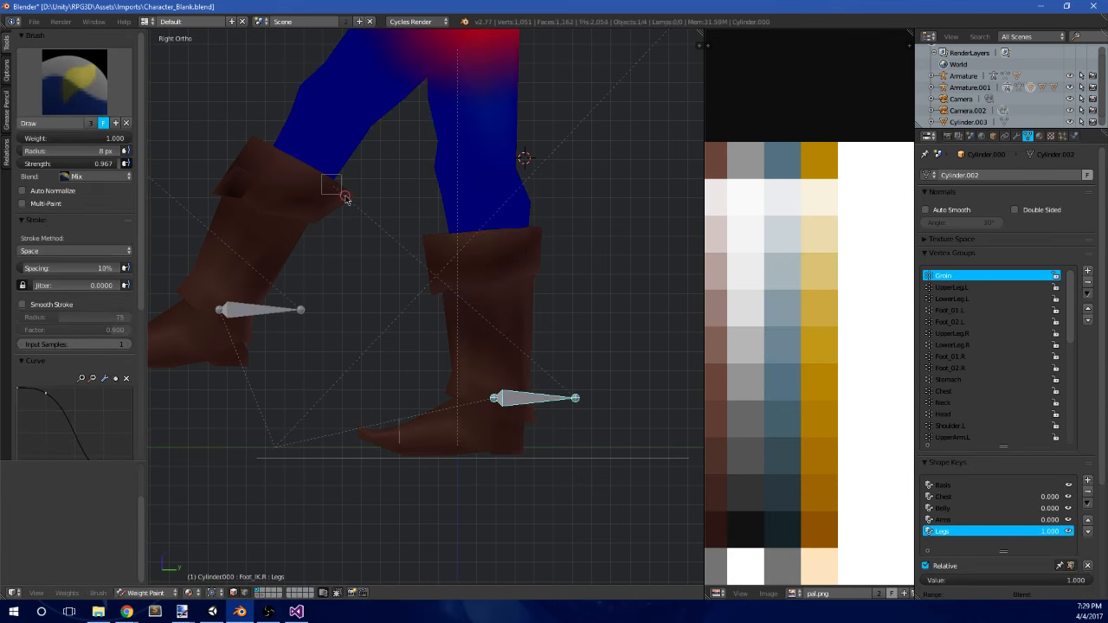
- Examine the body's UpperLeg.L and LowerLeg.L weights, and open the leg mesh in Edit Mode in right side view
middle_drag(345, 198, 363, 221)
click(981, 288)
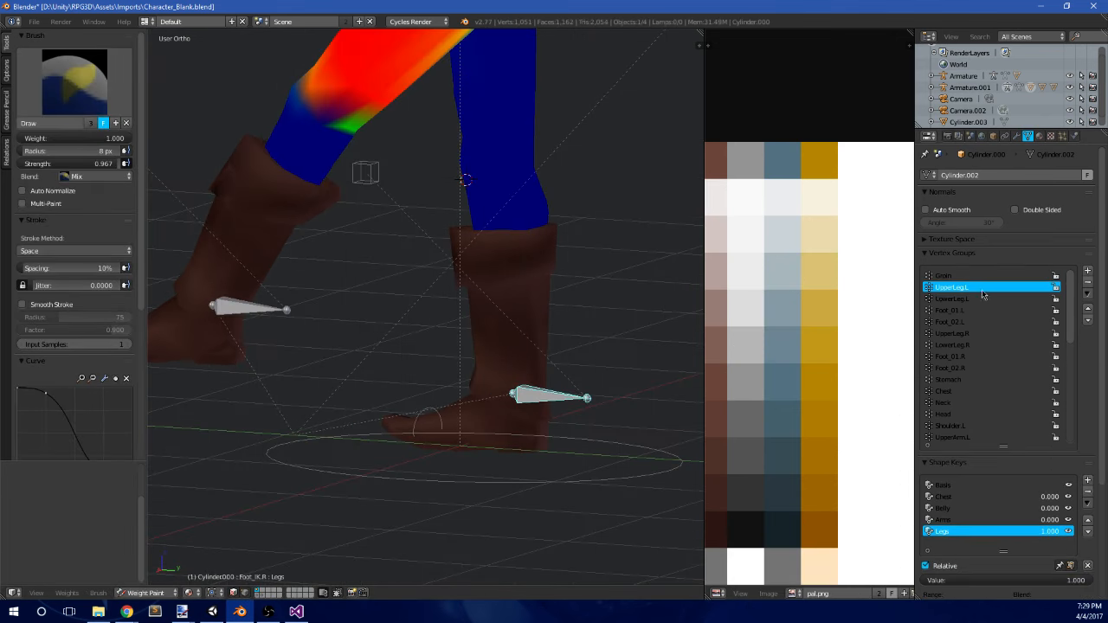
click(967, 299)
middle_drag(346, 364, 402, 366)
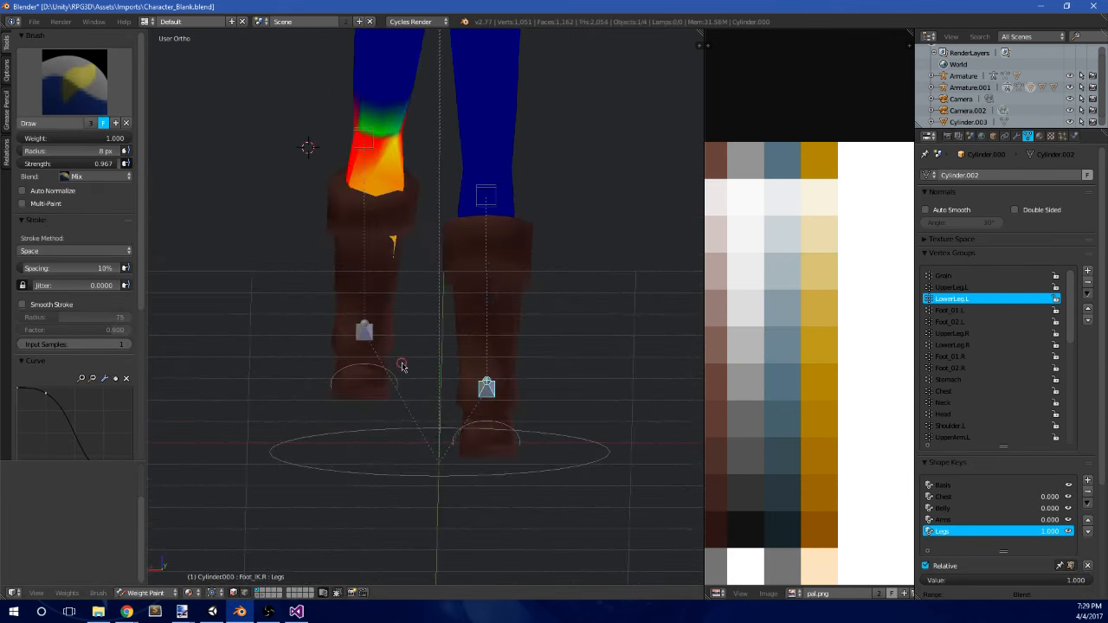
key(KP_1)
key(KP_3)
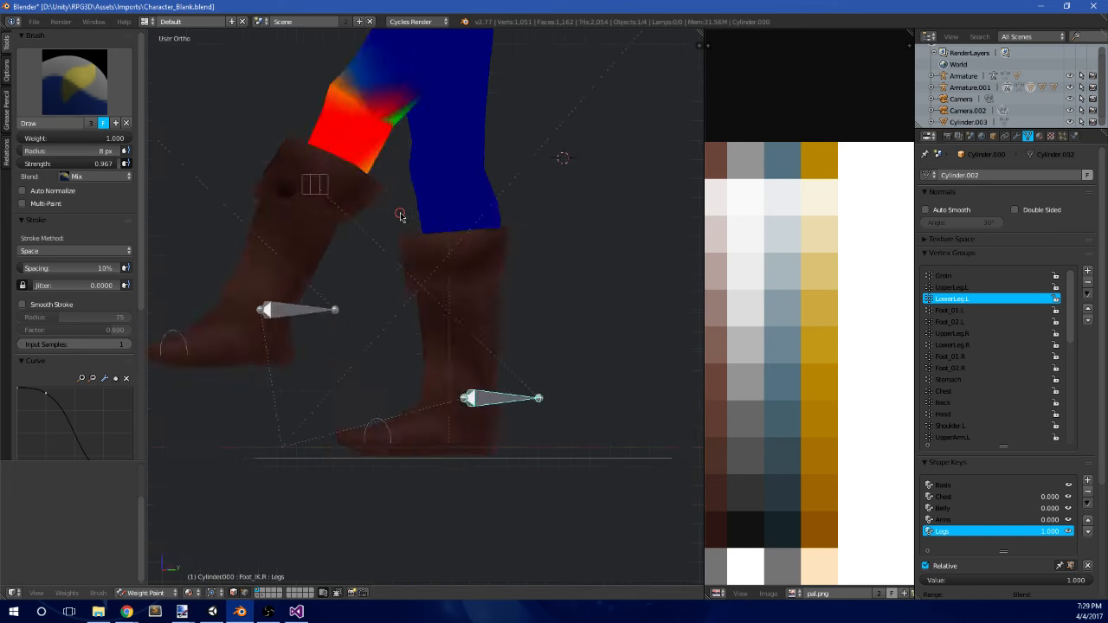
key(Tab)
scroll(473, 295, up, 3)
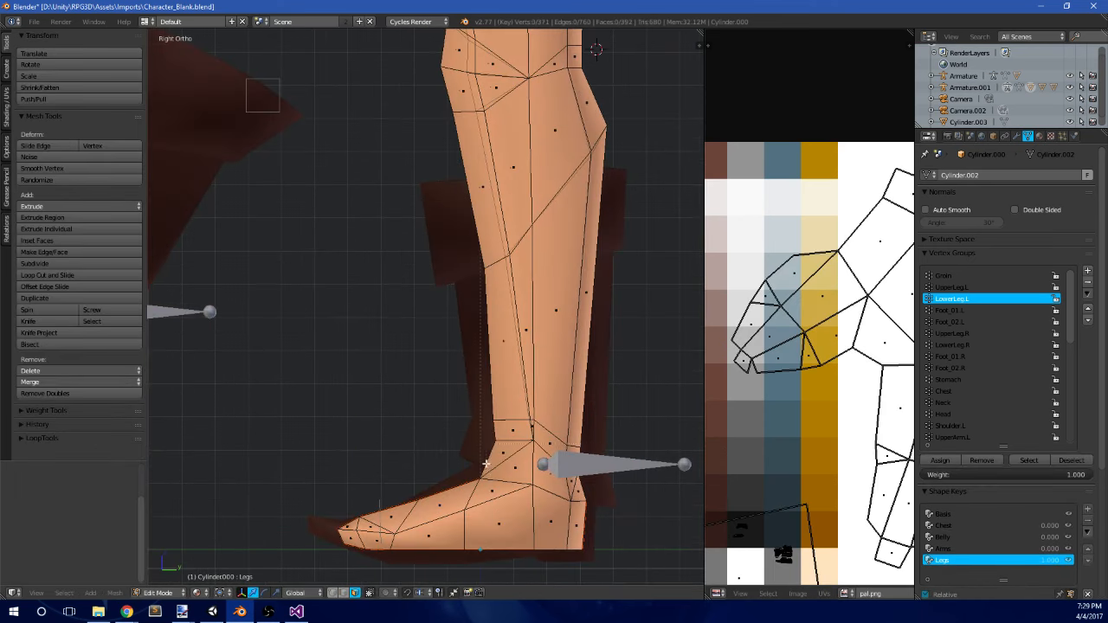
- Select the body's left lower-leg faces from the ankle up to below the knee and assign them to LowerLeg.L with weight 1.000
alt+right_click(497, 430)
alt+shift+right_click(494, 454)
shift+middle_drag(524, 478, 459, 445)
drag(499, 462, 481, 447)
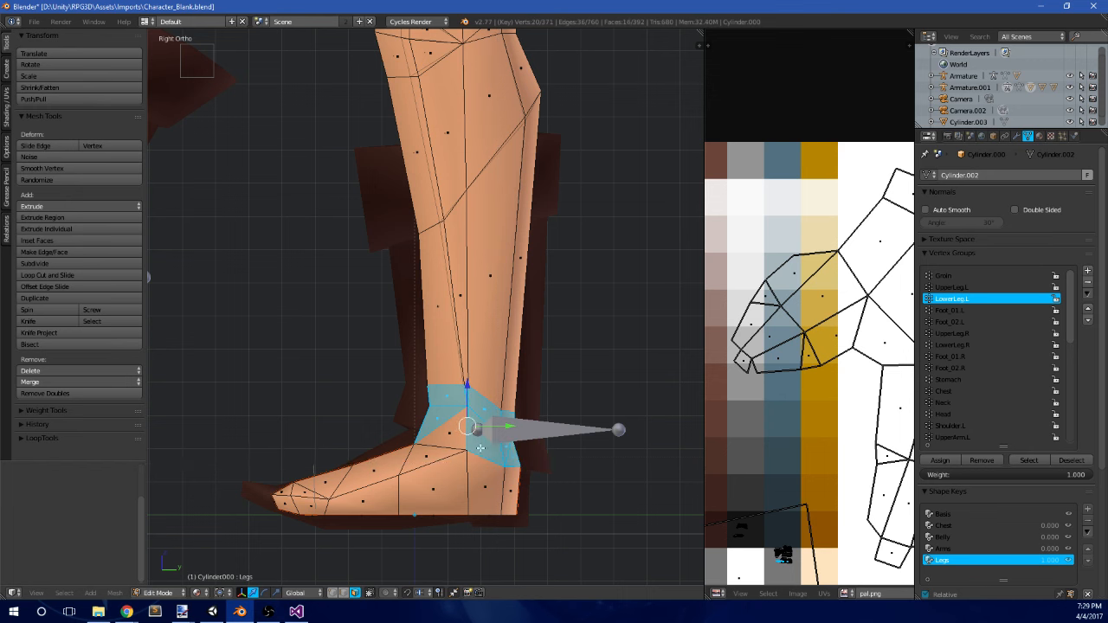
key(b)
drag(367, 376, 664, 208)
shift+middle_drag(645, 206, 600, 316)
key(b)
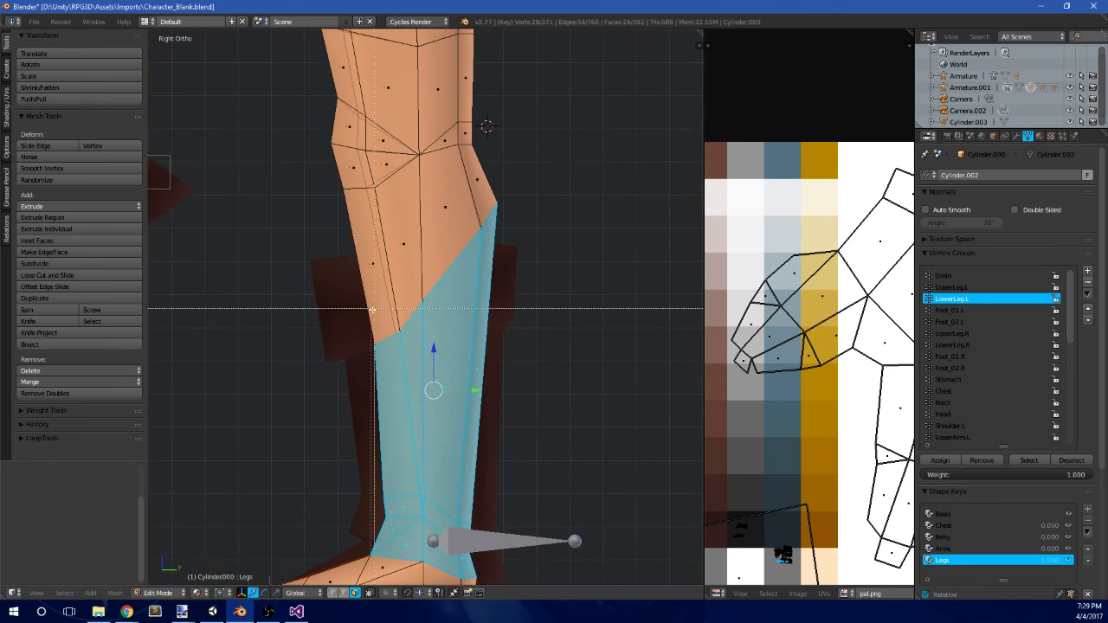
drag(339, 317, 479, 198)
key(b)
drag(444, 215, 532, 165)
mouse_move(510, 234)
middle_down()
mouse_move(544, 321)
mouse_move(493, 294)
mouse_move(462, 294)
mouse_move(459, 305)
mouse_move(524, 240)
mouse_move(525, 268)
mouse_move(473, 322)
mouse_move(421, 341)
mouse_move(358, 289)
mouse_move(291, 268)
mouse_move(437, 290)
mouse_move(458, 211)
middle_up()
click(944, 457)
key(Tab)
scroll(809, 251, up, 1)
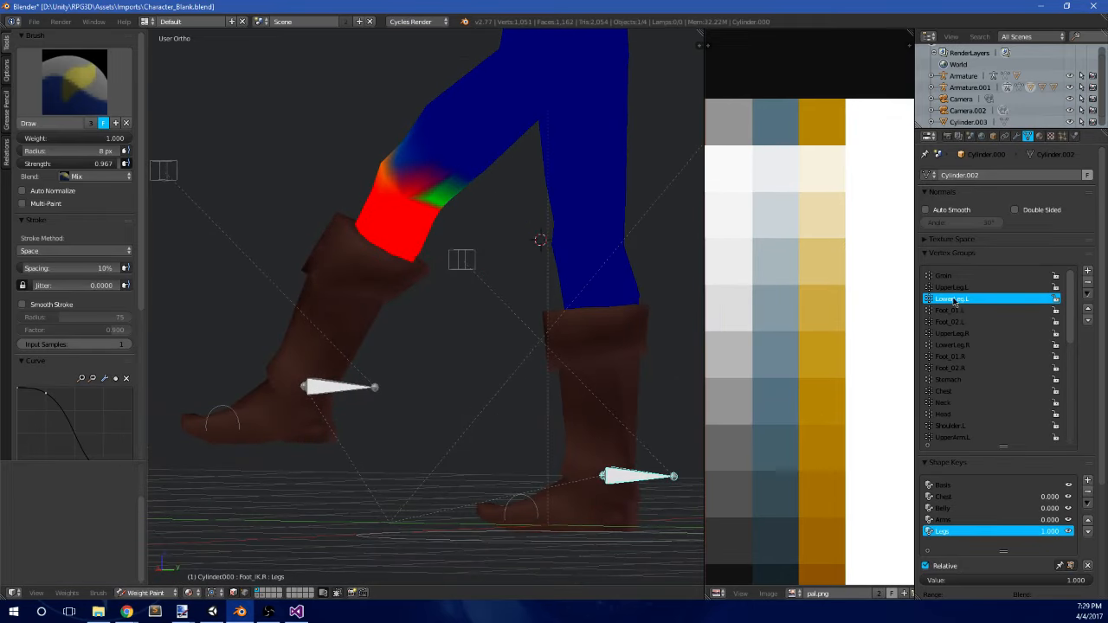
- Remove the selected lower-leg faces from the UpperLeg.L vertex group
click(966, 289)
mouse_move(605, 297)
middle_down()
mouse_move(517, 290)
mouse_move(517, 322)
mouse_move(421, 338)
mouse_move(442, 312)
mouse_move(478, 364)
middle_up()
key(Tab)
click(982, 466)
key(Tab)
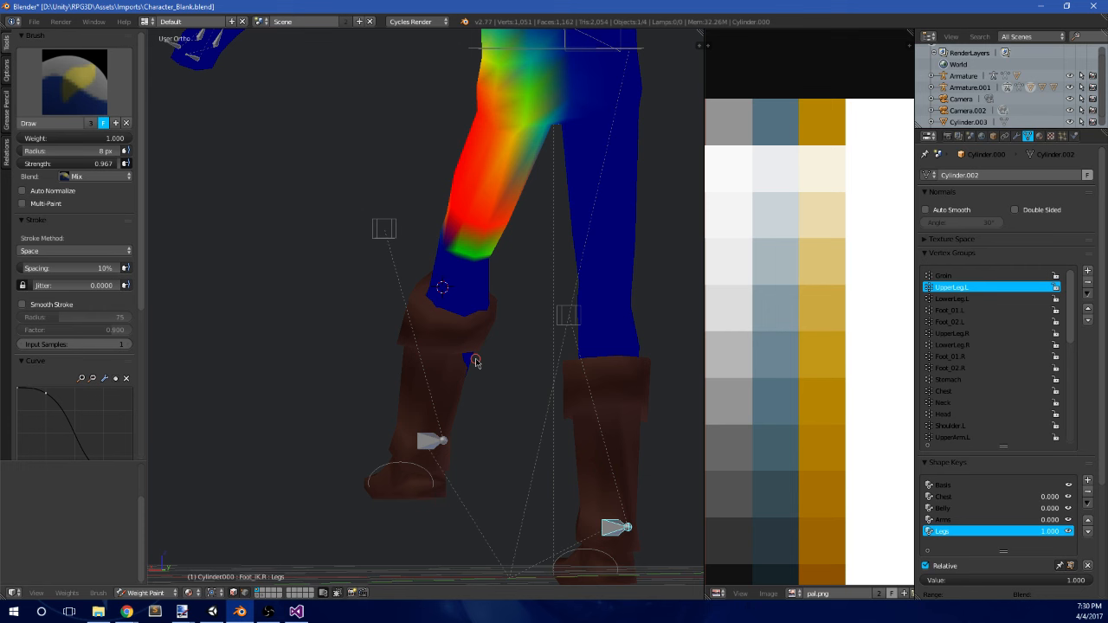
- Check the UpperLeg.L weights on the raised leg, select the left foot IK bone, and return the body to Object Mode
scroll(489, 332, down, 3)
middle_drag(442, 321, 472, 327)
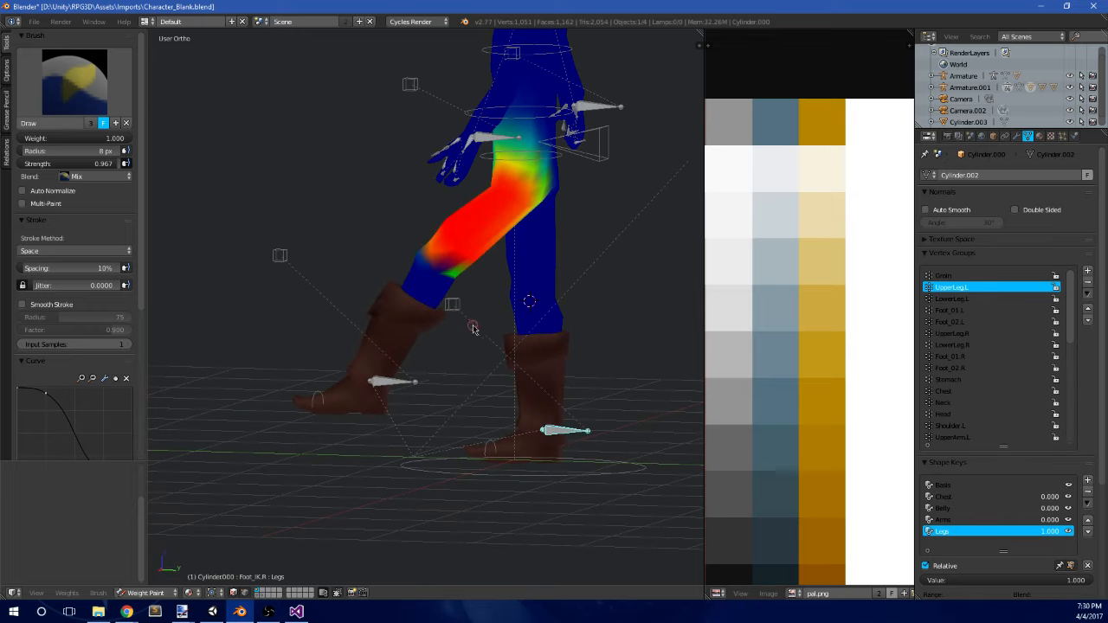
right_click(409, 394)
middle_drag(409, 395, 405, 358)
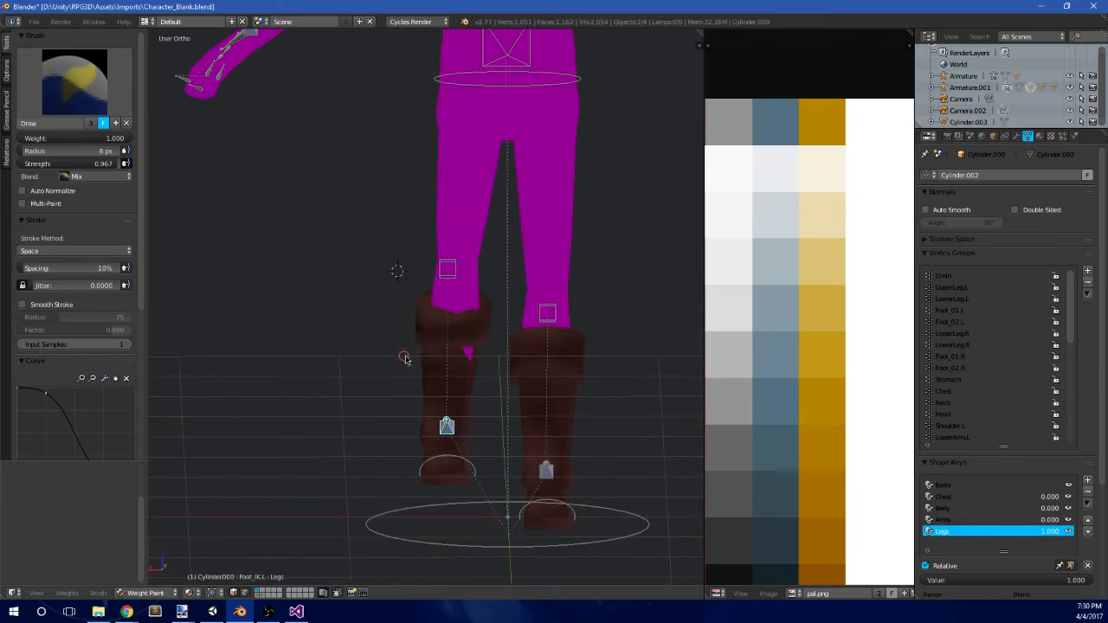
click(147, 593)
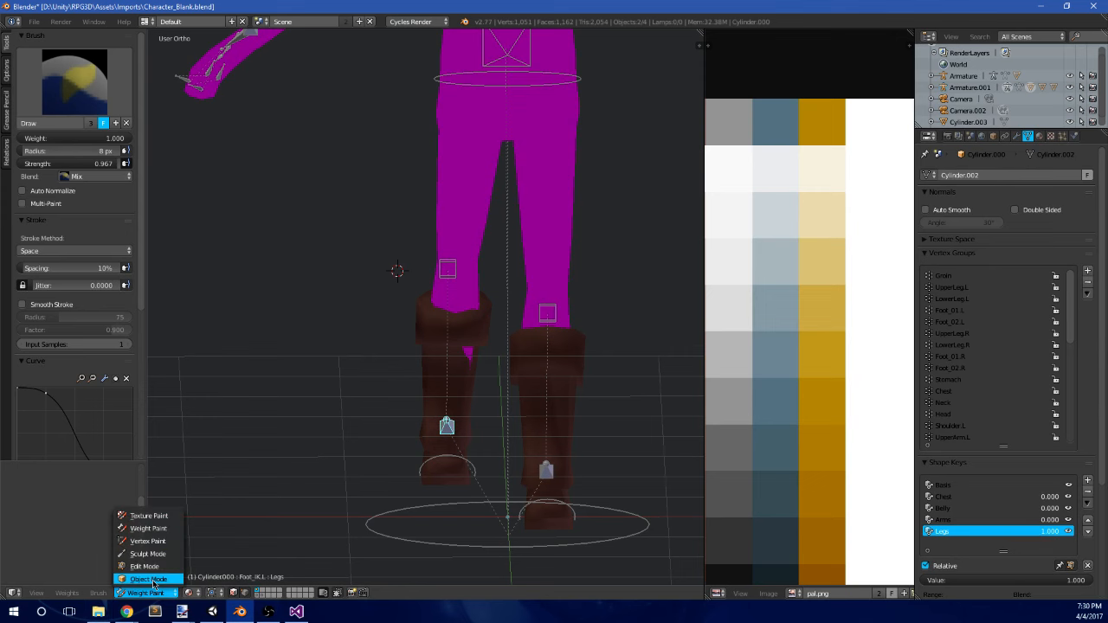
click(153, 578)
- Select the boots mesh and switch it from Weight Paint to Edit Mode
middle_drag(402, 415, 436, 346)
key(ctrl+Tab)
key(ctrl+Tab)
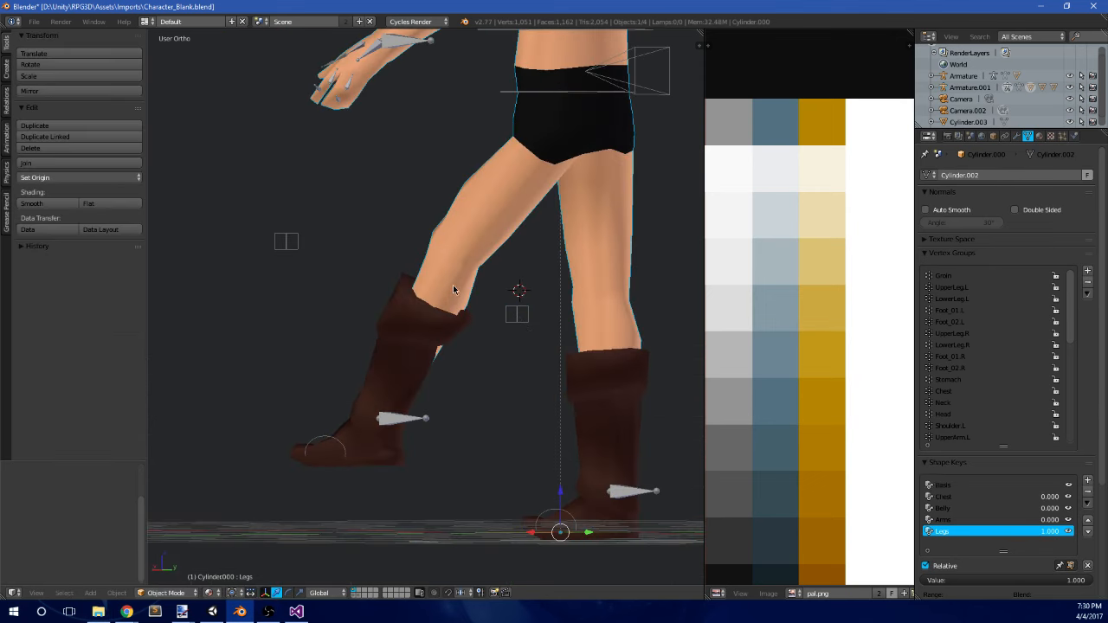
right_click(453, 290)
key(ctrl+Tab)
click(149, 593)
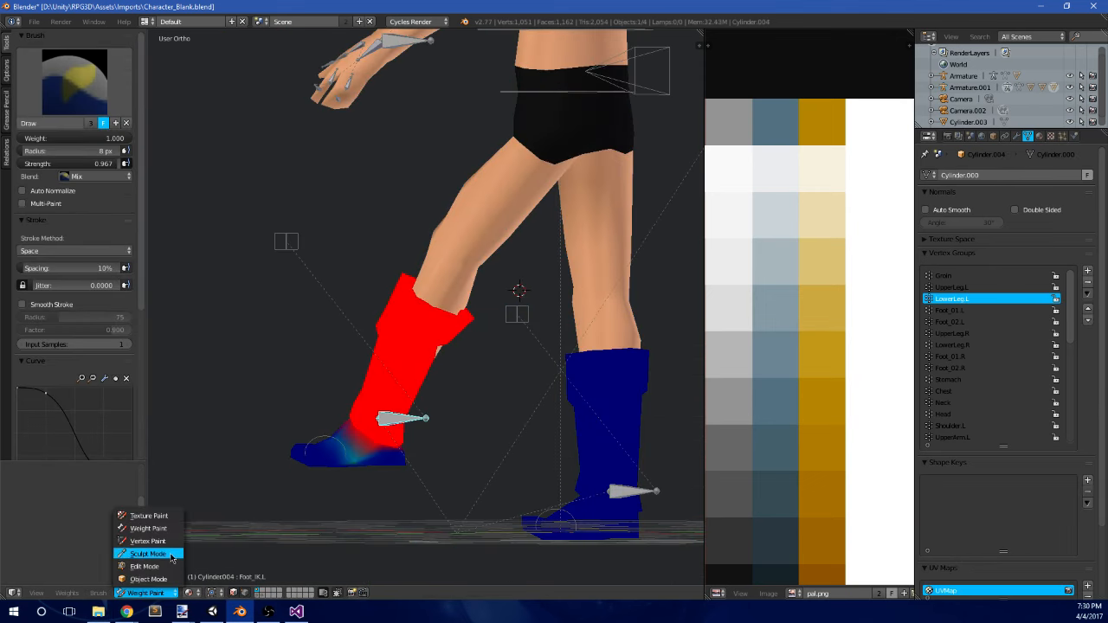
click(164, 566)
middle_drag(372, 450, 422, 433)
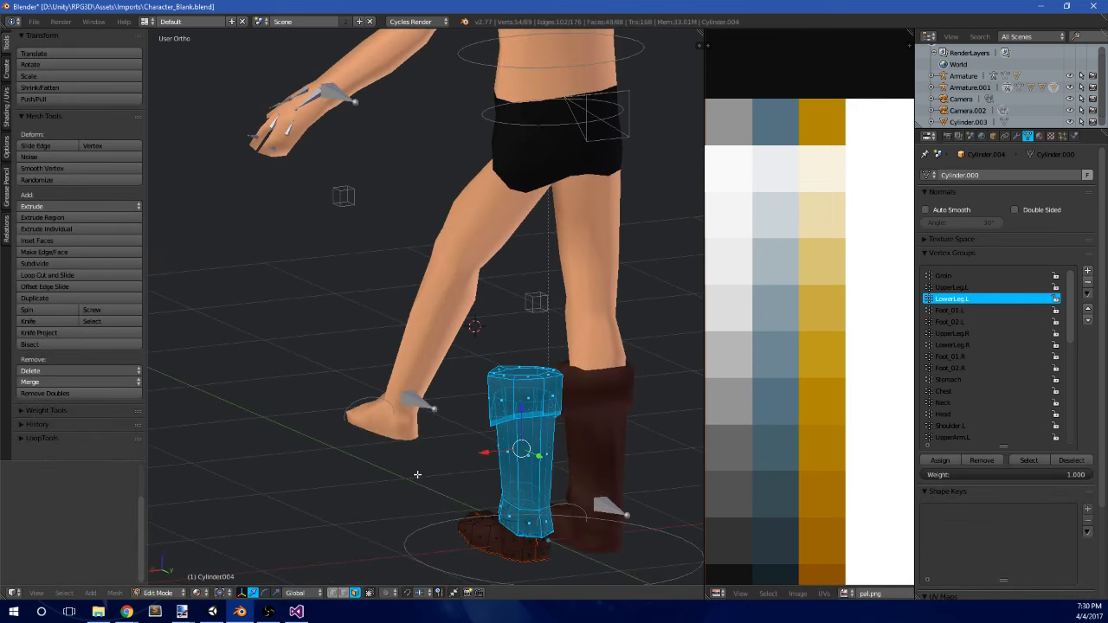
- Replace the boot selection with a box selection of the cuff's faces in right side view
key(KP_3)
scroll(540, 402, up, 4)
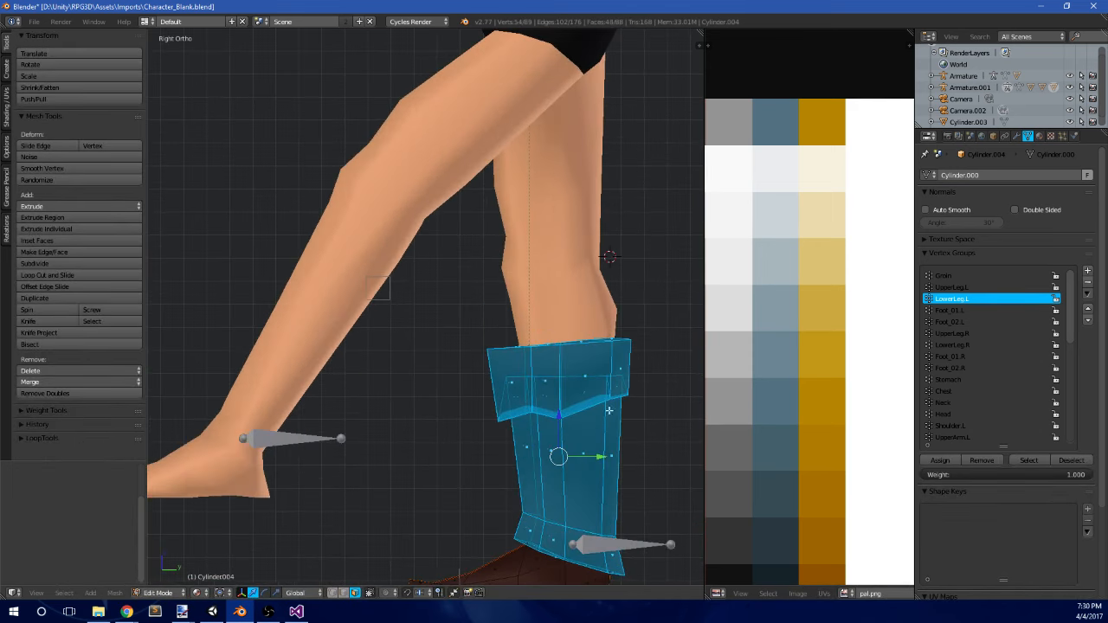
key(a)
key(b)
drag(522, 416, 580, 356)
key(Tab)
scroll(578, 376, down, 1)
- Select the vertices of a vertical edge on the boot cuff's back and move them slightly in top view
middle_drag(554, 381, 357, 390)
middle_drag(472, 365, 442, 353)
key(Tab)
right_click(442, 353)
scroll(403, 452, up, 3)
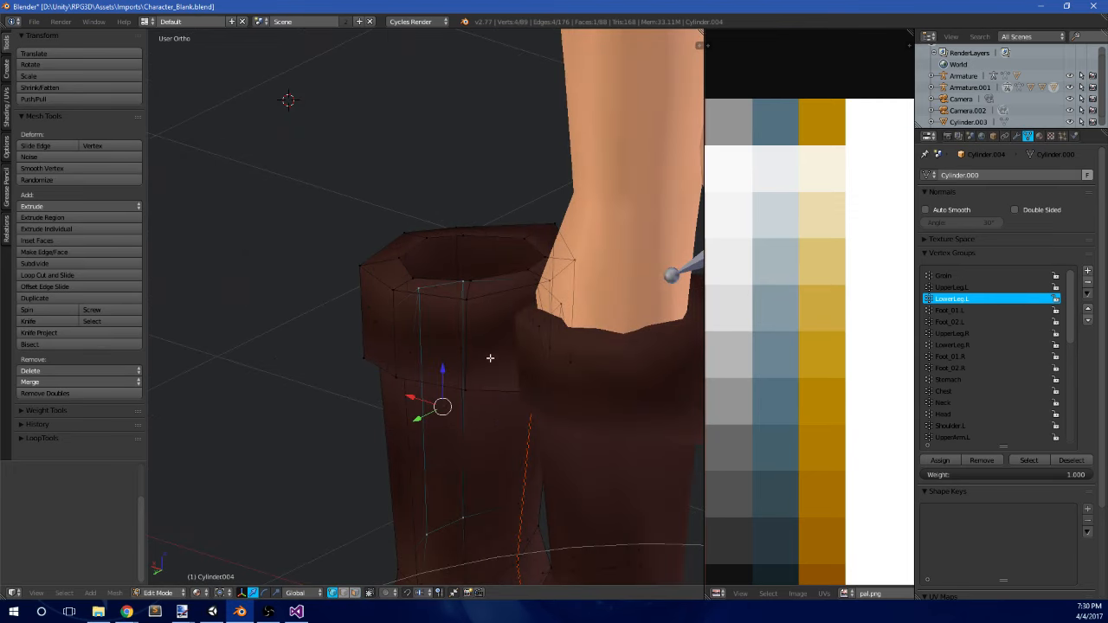
middle_drag(470, 334, 562, 326)
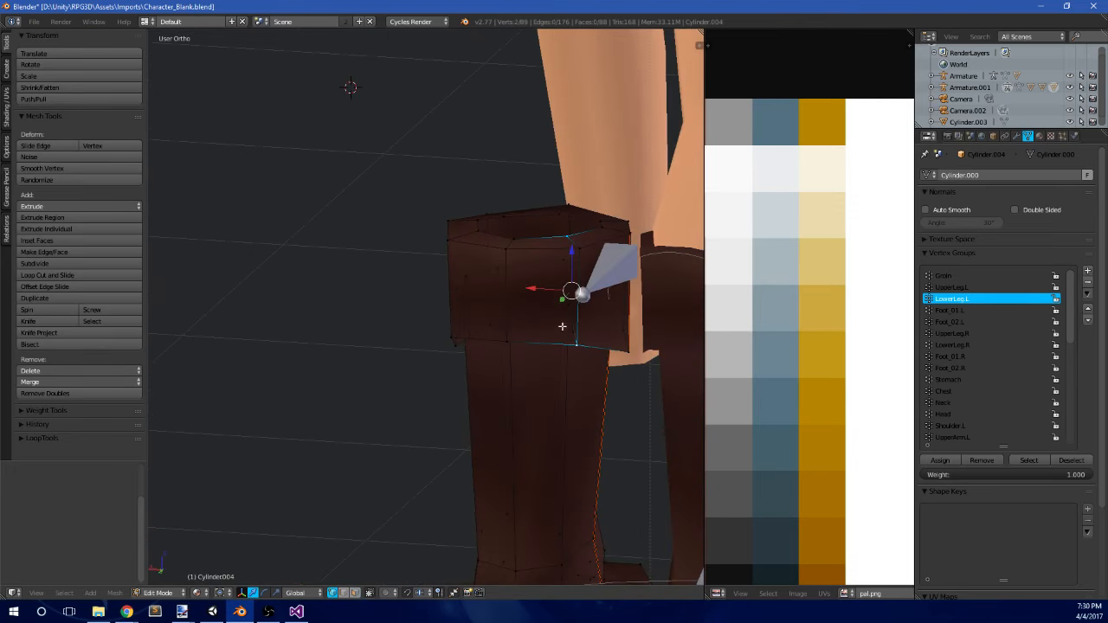
key(KP_7)
scroll(335, 226, down, 1)
shift+middle_drag(335, 225, 444, 283)
key(g)
click(440, 272)
key(Tab)
- Nudge the selected boot cuff vertices slightly forward toward the leg and check the fit on both boots
middle_drag(504, 440, 376, 335)
scroll(467, 321, down, 4)
middle_drag(467, 321, 470, 295)
key(KP_3)
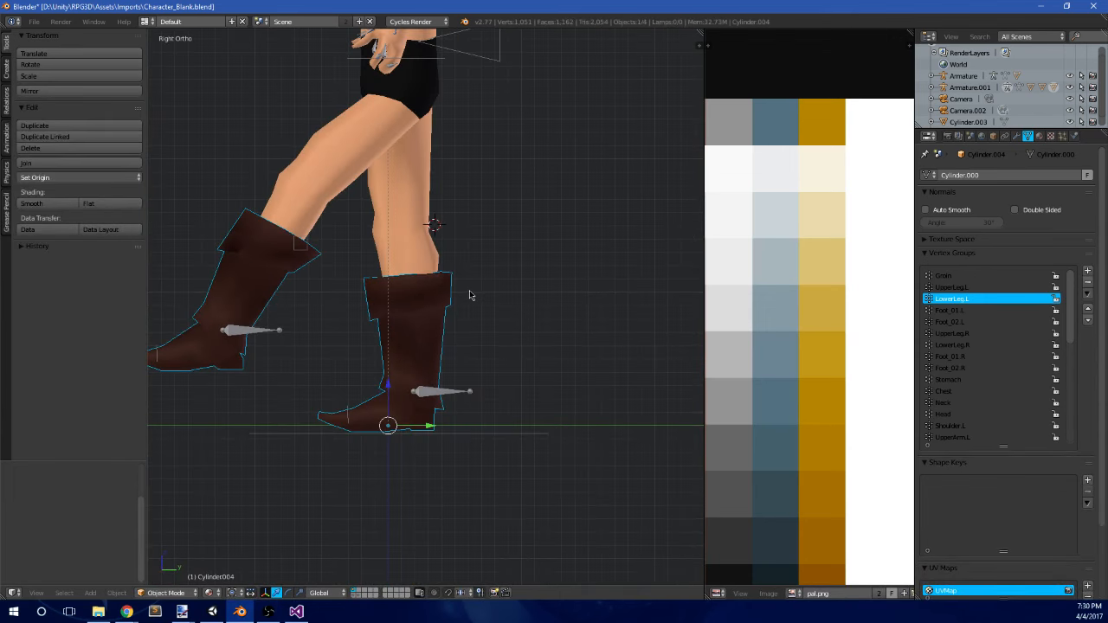
scroll(470, 295, up, 4)
middle_drag(546, 291, 467, 274)
key(Tab)
drag(567, 247, 555, 244)
key(Tab)
middle_drag(565, 301, 490, 257)
key(Tab)
key(Tab)
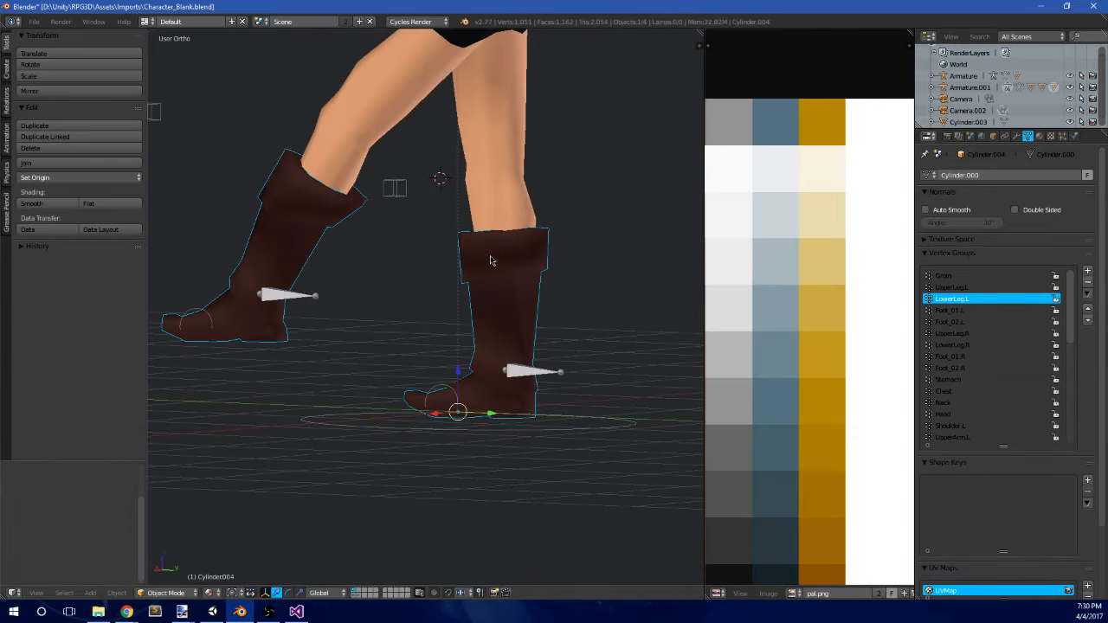
- Select the armature's bones in Pose Mode and clear their location to return the legs to the rest stance
right_click(281, 299)
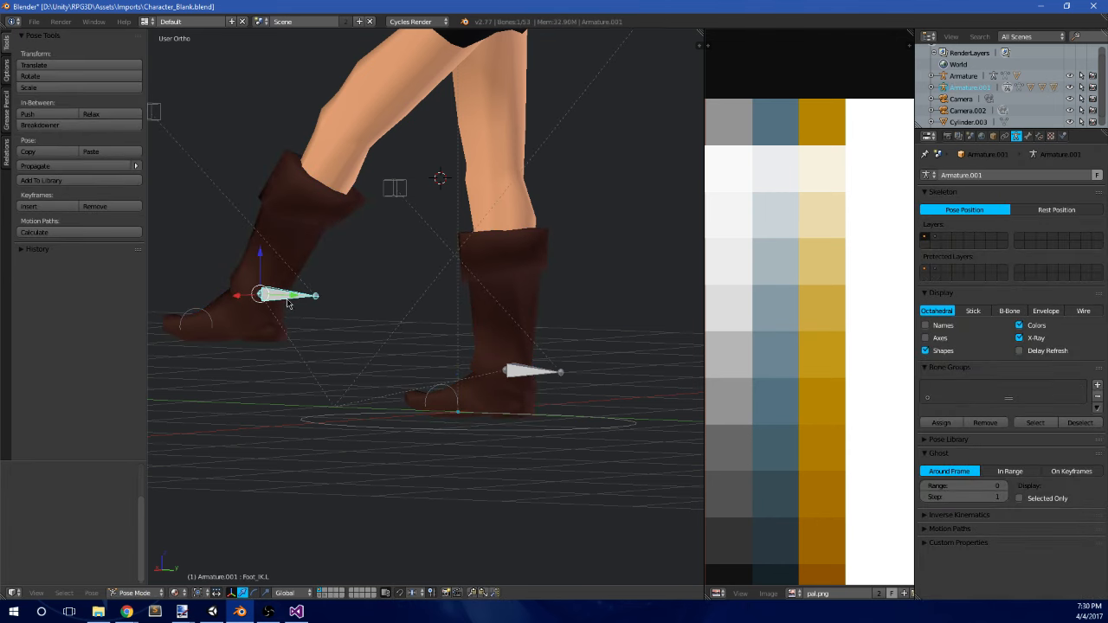
click(134, 593)
key(KP_3)
key(ctrl+i)
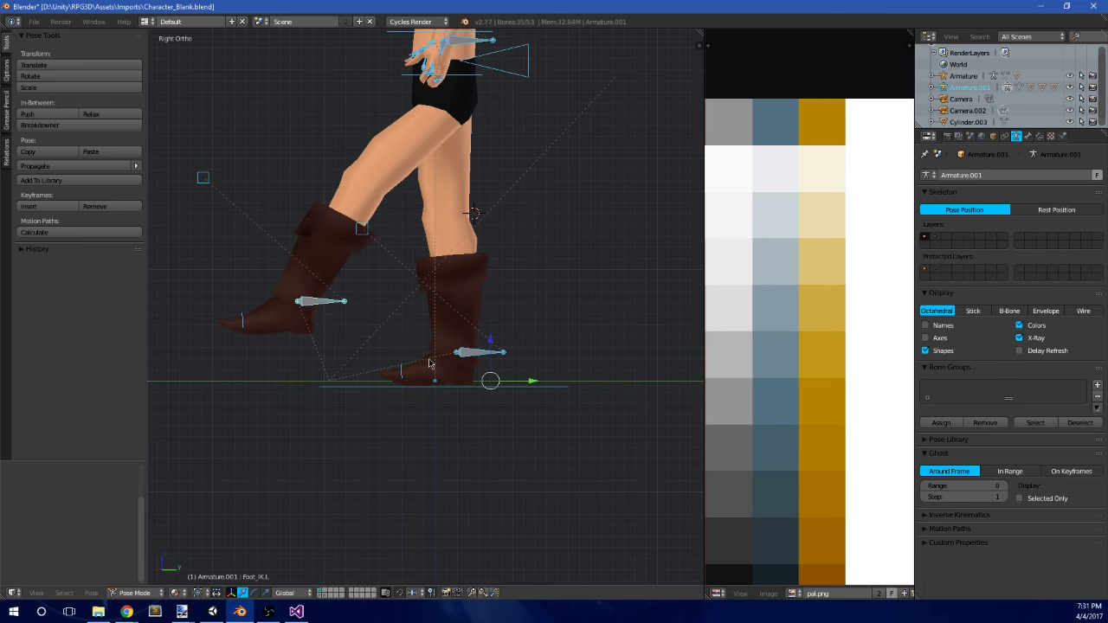
key(alt+g)
scroll(431, 364, up, 2)
middle_drag(492, 293, 596, 270)
scroll(398, 288, down, 3)
middle_drag(472, 229, 545, 278)
- Select the body mesh, preview its Legs shape key at -1, and set the value back to 1.0
right_click(434, 240)
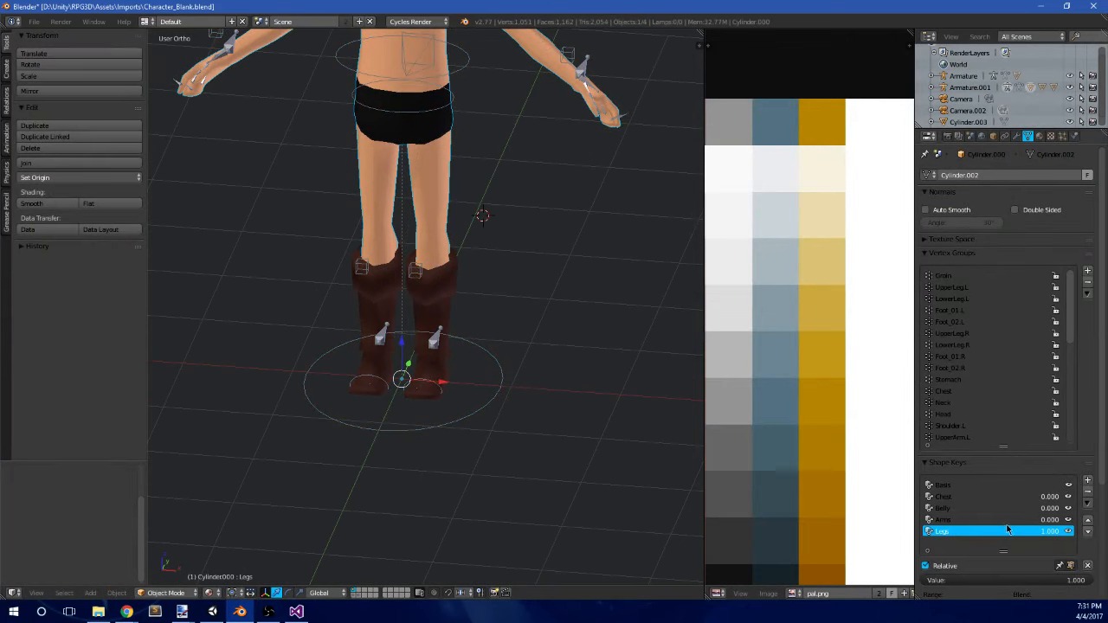
text(-1)
key(Return)
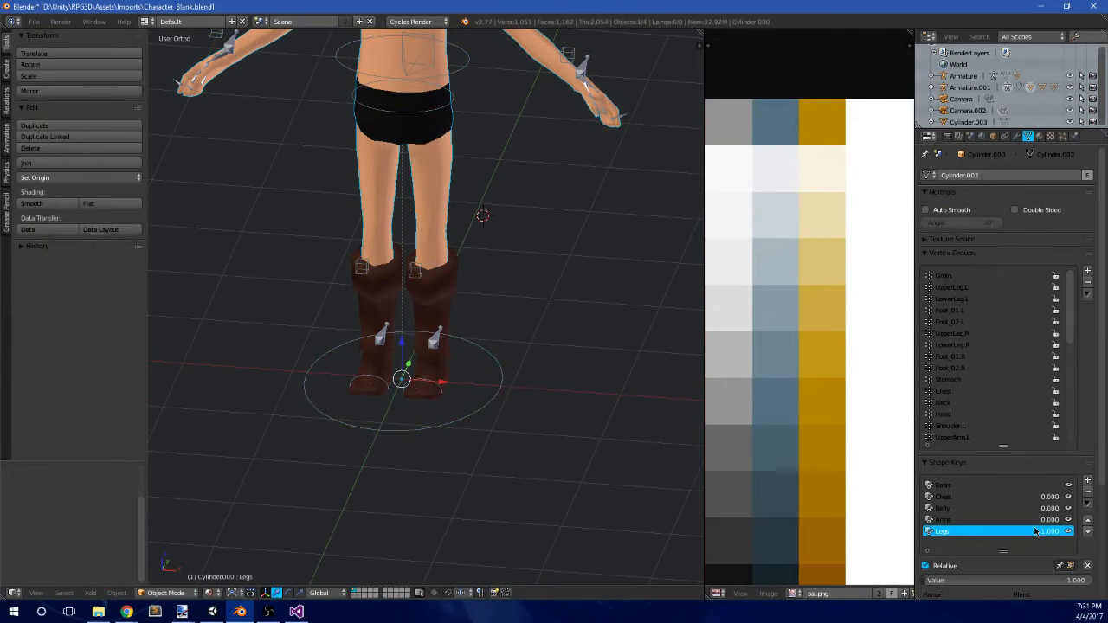
middle_drag(517, 398, 581, 262)
scroll(497, 274, down, 4)
middle_drag(468, 262, 546, 263)
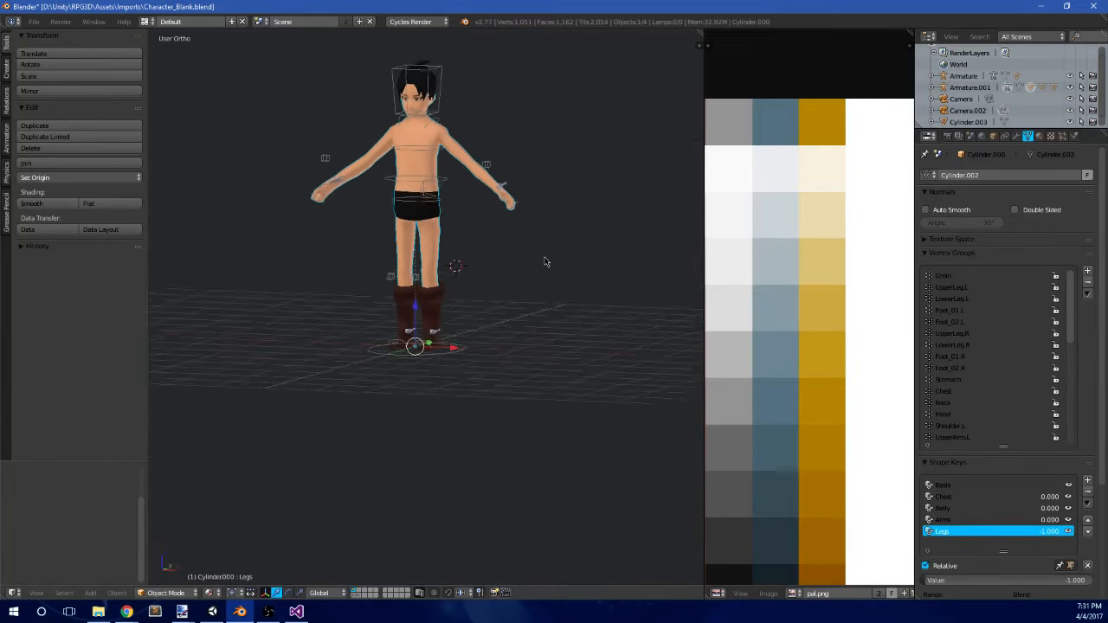
click(1045, 531)
text(1.0)
key(Return)
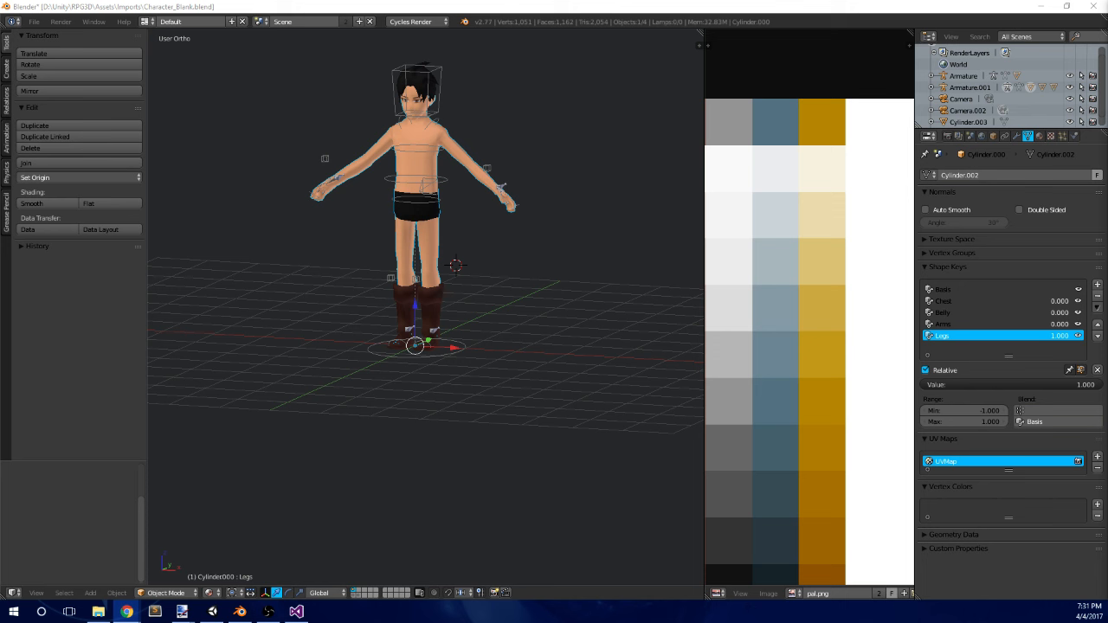
- Examine the character's head and face from the front and at an angle, including its mesh in Edit Mode
middle_drag(545, 272, 454, 314)
shift+middle_drag(386, 122, 372, 282)
middle_drag(368, 284, 421, 240)
key(KP_1)
scroll(451, 329, up, 8)
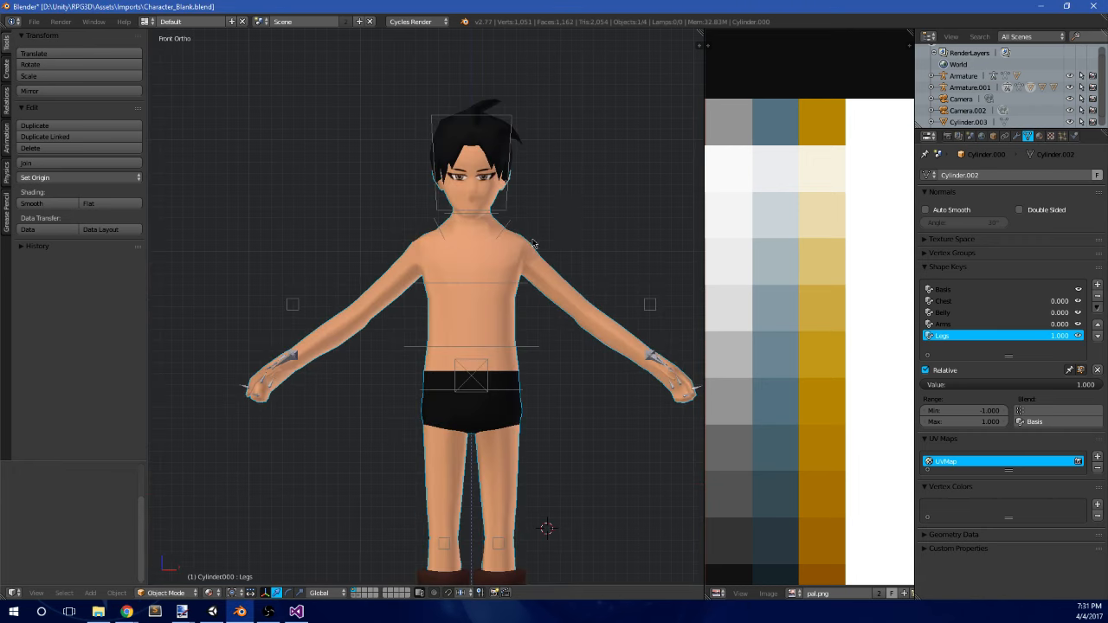
shift+middle_drag(422, 395, 433, 354)
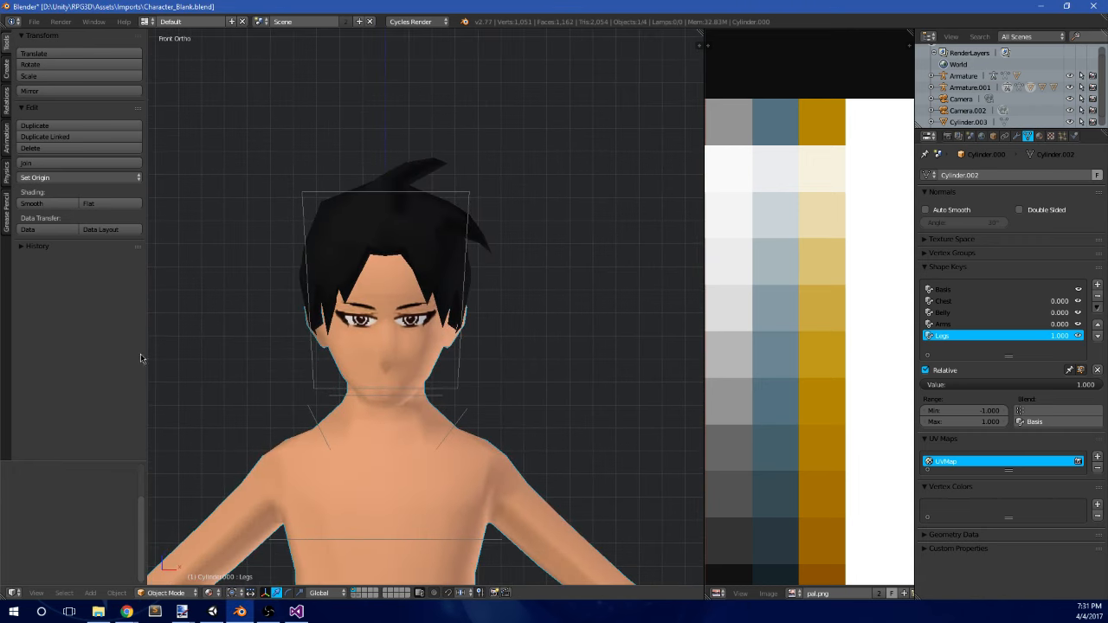
shift+middle_drag(216, 357, 247, 323)
key(Tab)
scroll(407, 336, up, 4)
shift+middle_drag(415, 336, 463, 257)
middle_drag(491, 257, 437, 266)
scroll(468, 283, down, 2)
key(Tab)
- Set the Legs shape key's value to 0 and make Basis the active shape key
click(967, 289)
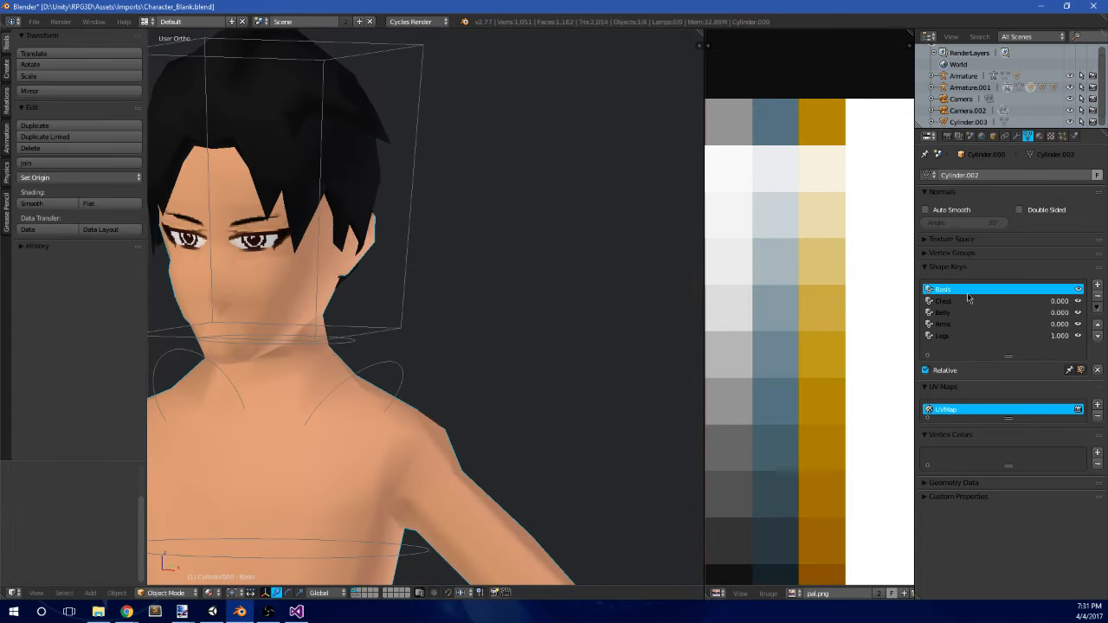
click(991, 336)
double_click(1058, 336)
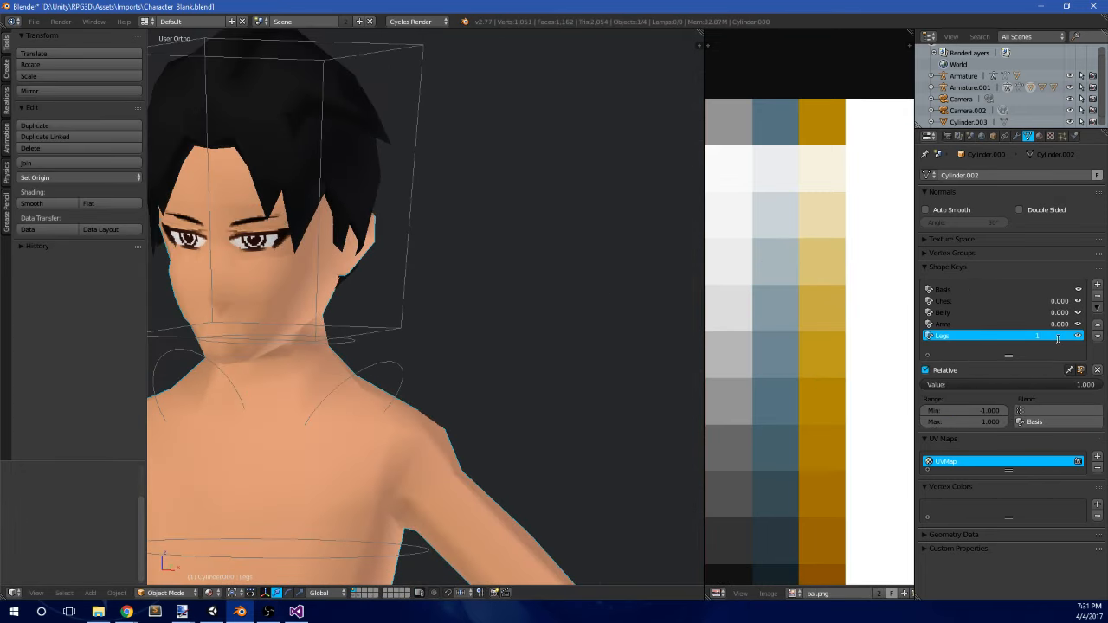
text(0)
key(Return)
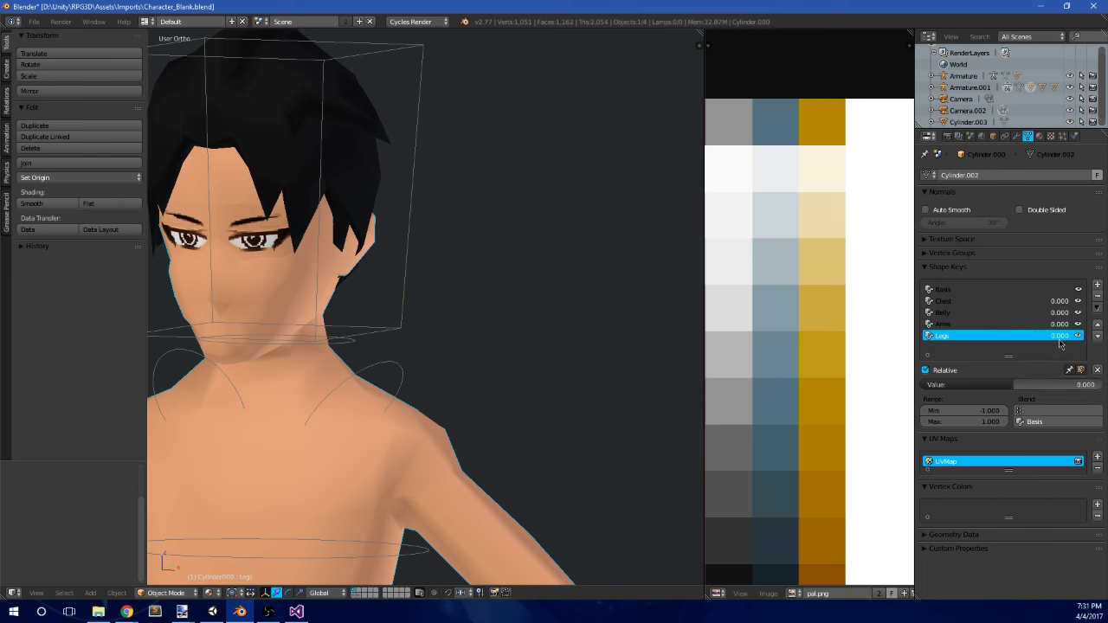
click(990, 289)
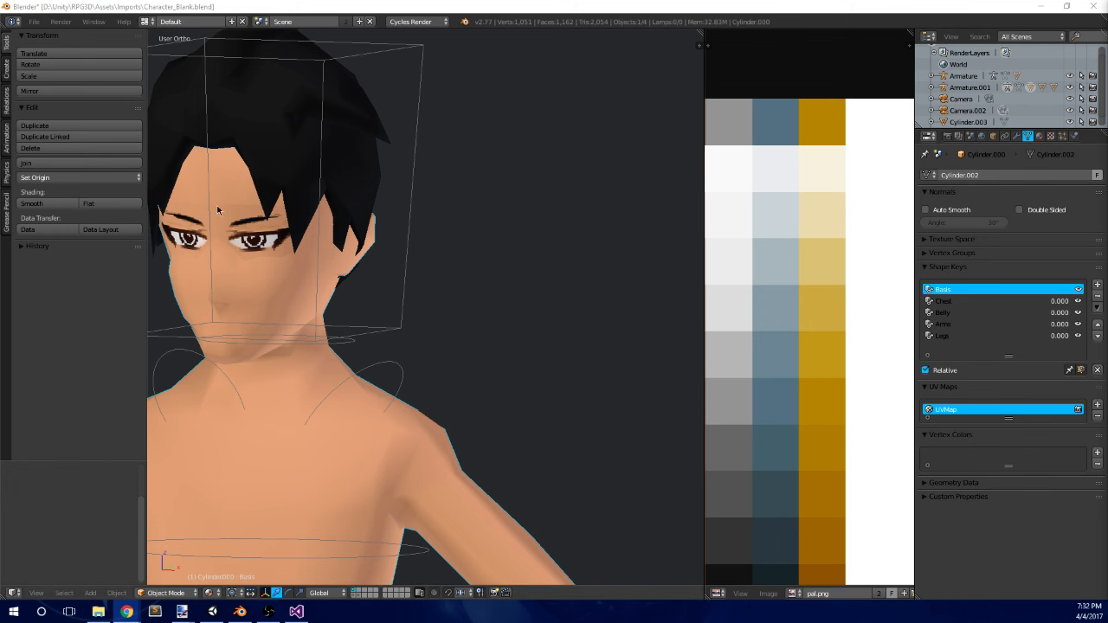
- Add a new shape key to the body mesh and name it Face
middle_drag(459, 316, 554, 316)
scroll(554, 316, down, 1)
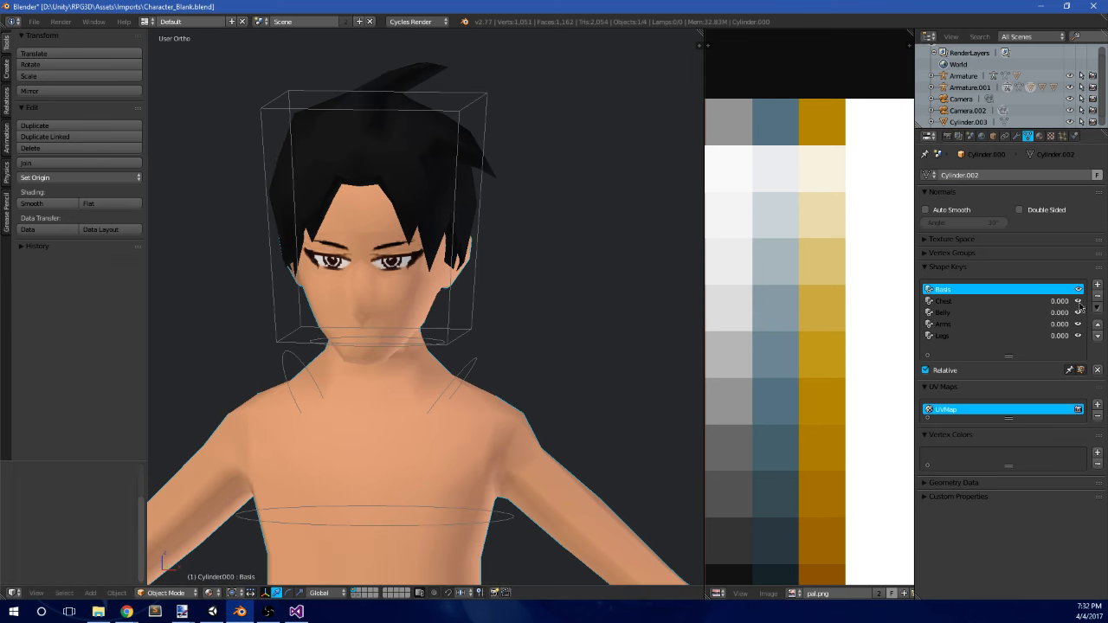
click(1097, 284)
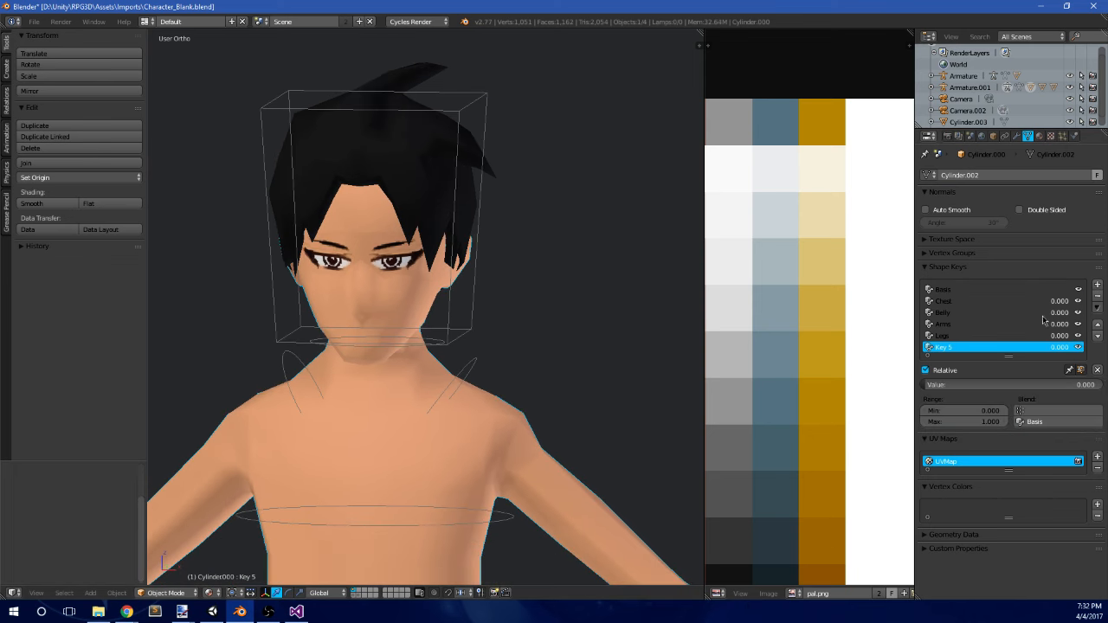
double_click(952, 347)
text(Face)
key(Return)
middle_drag(407, 260, 435, 258)
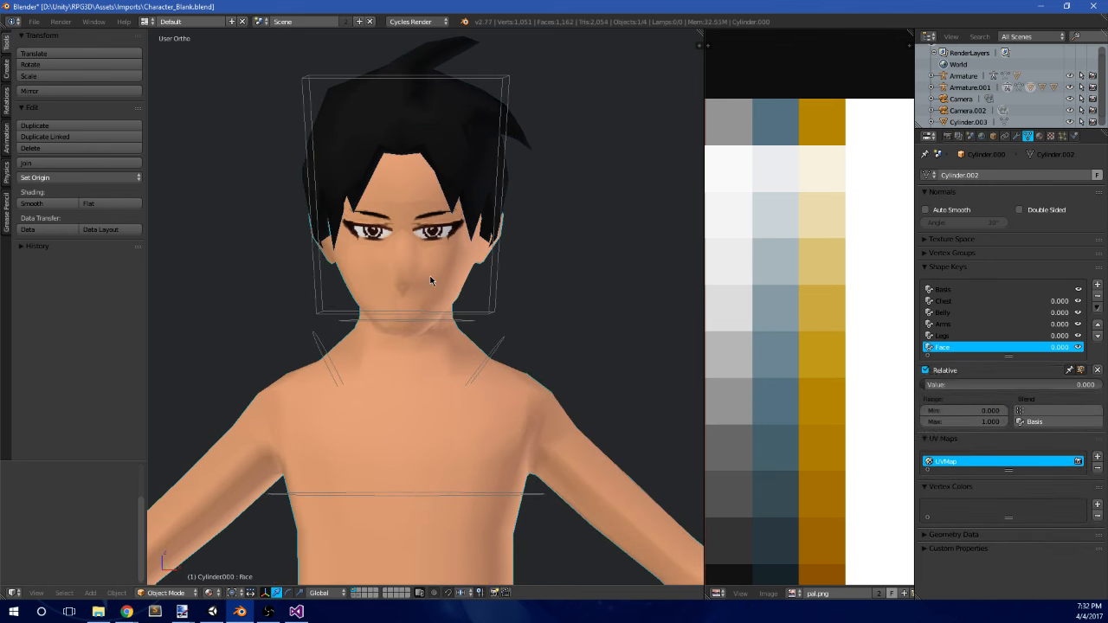
- Examine the head and neck topology in Edit Mode from the right side view
key(Tab)
key(KP_3)
scroll(442, 322, down, 2)
shift+middle_drag(350, 320, 495, 310)
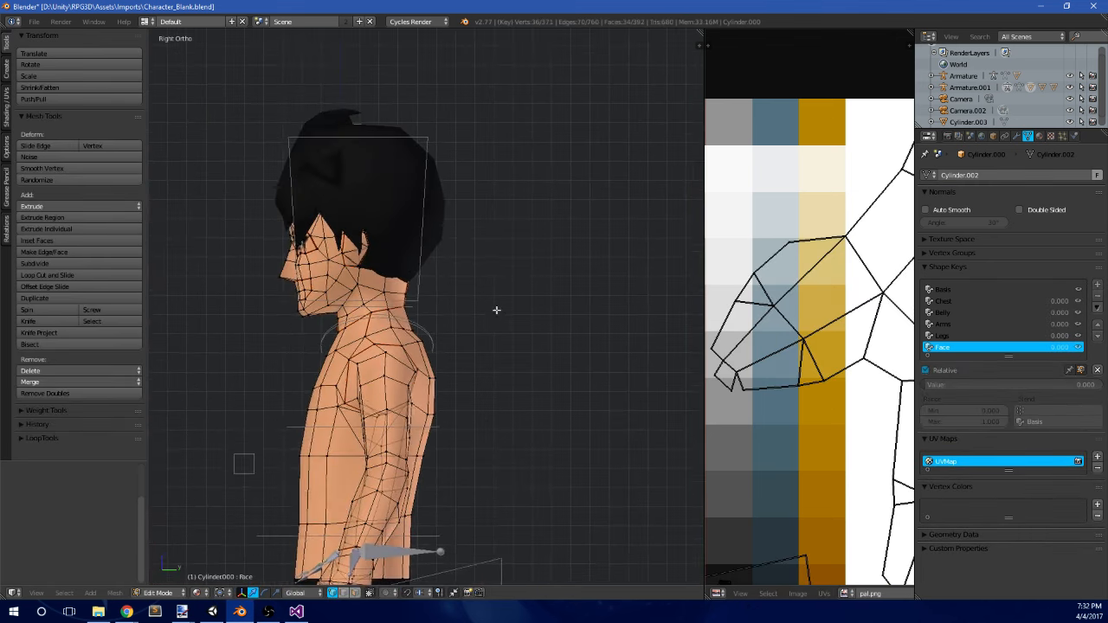
scroll(433, 290, up, 3)
shift+middle_drag(336, 263, 408, 272)
scroll(346, 262, up, 1)
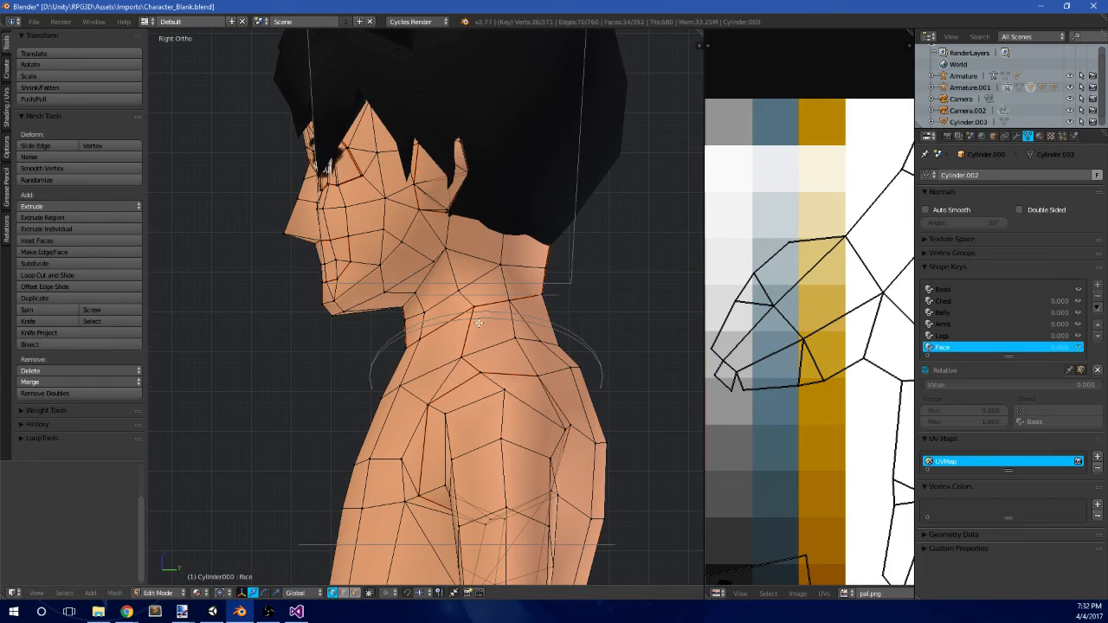
key(Tab)
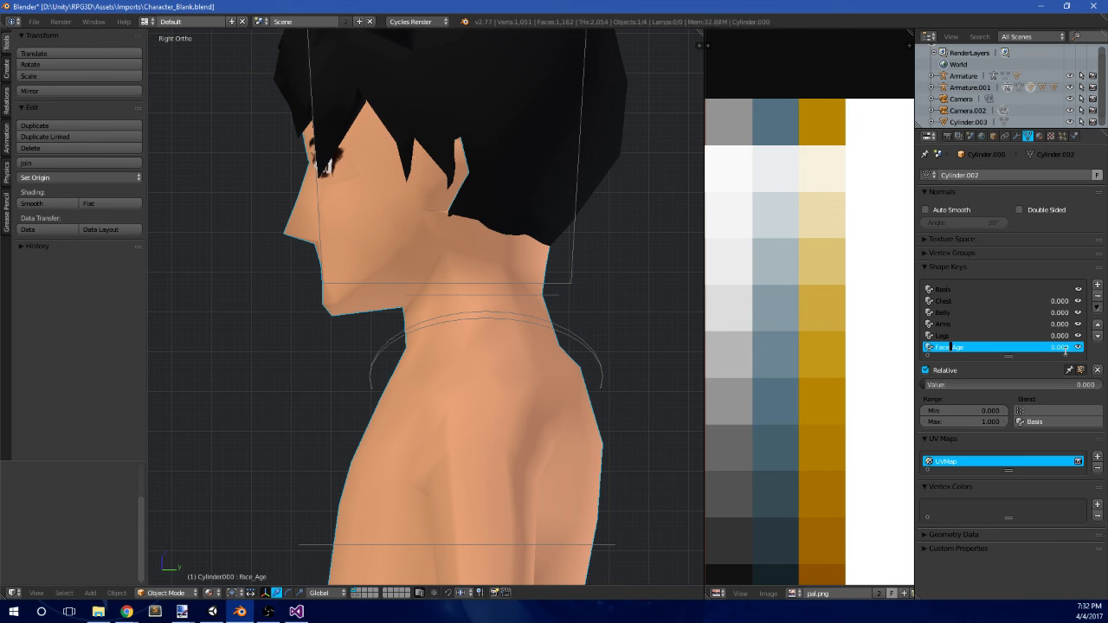
- Remove the _Age suffix from the new shape key's name, leaving it as Face
key(Delete)
key(Delete)
key(Delete)
key(Delete)
key(Return)
scroll(606, 260, down, 2)
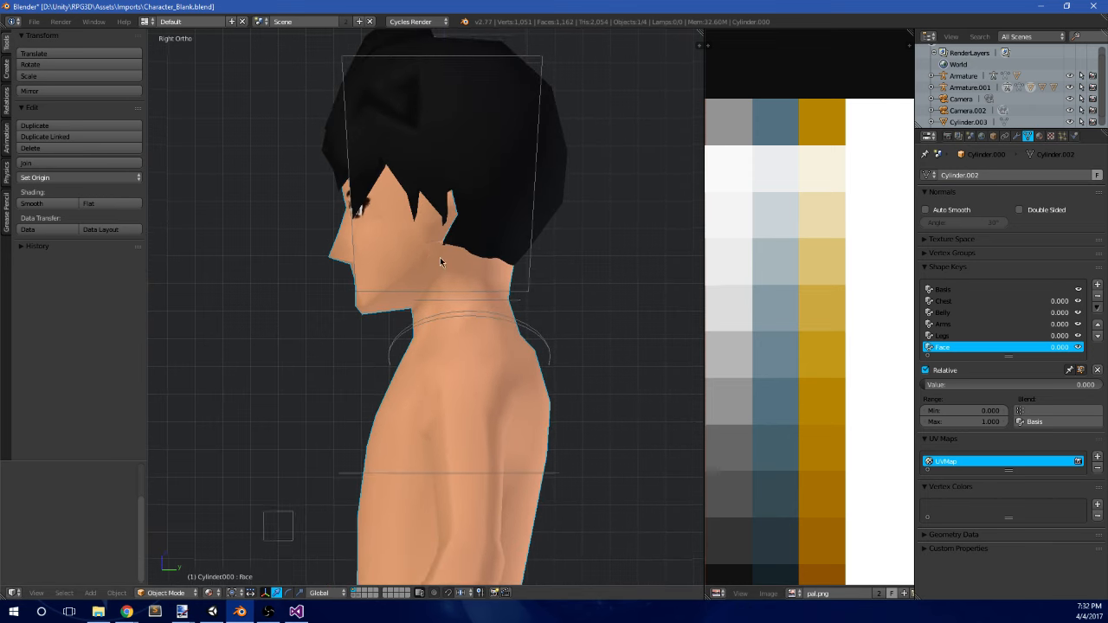
- Open the body mesh in Edit Mode in front view with the Face shape key active
middle_drag(439, 261, 591, 286)
key(Tab)
key(KP_1)
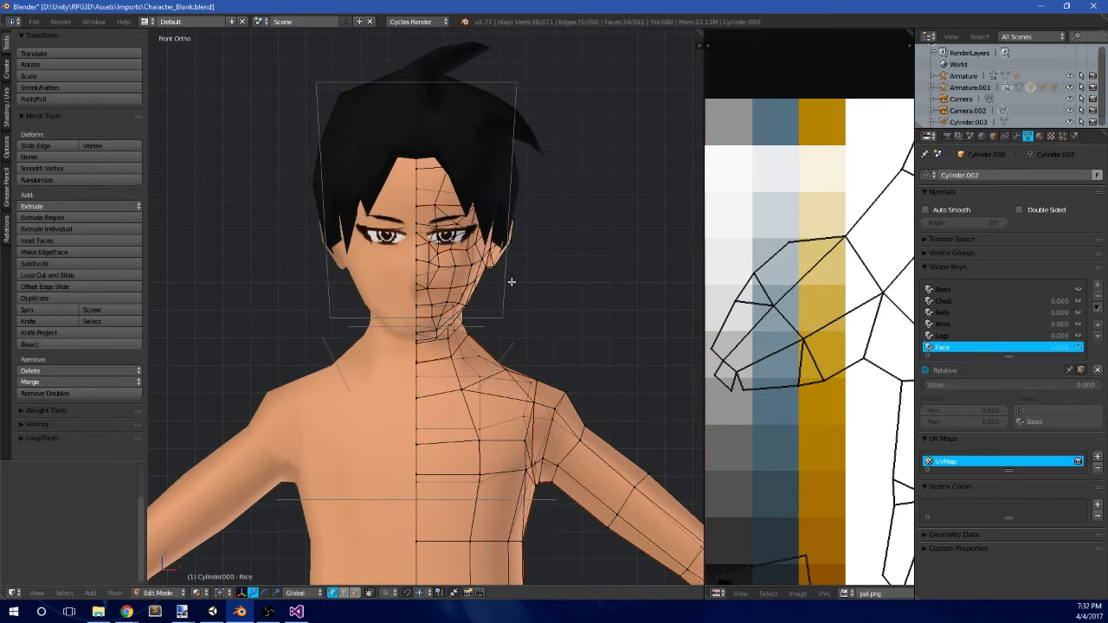
- Select the lower cheek and jaw vertices on the editable half of the face and move them outward along X
scroll(511, 281, up, 4)
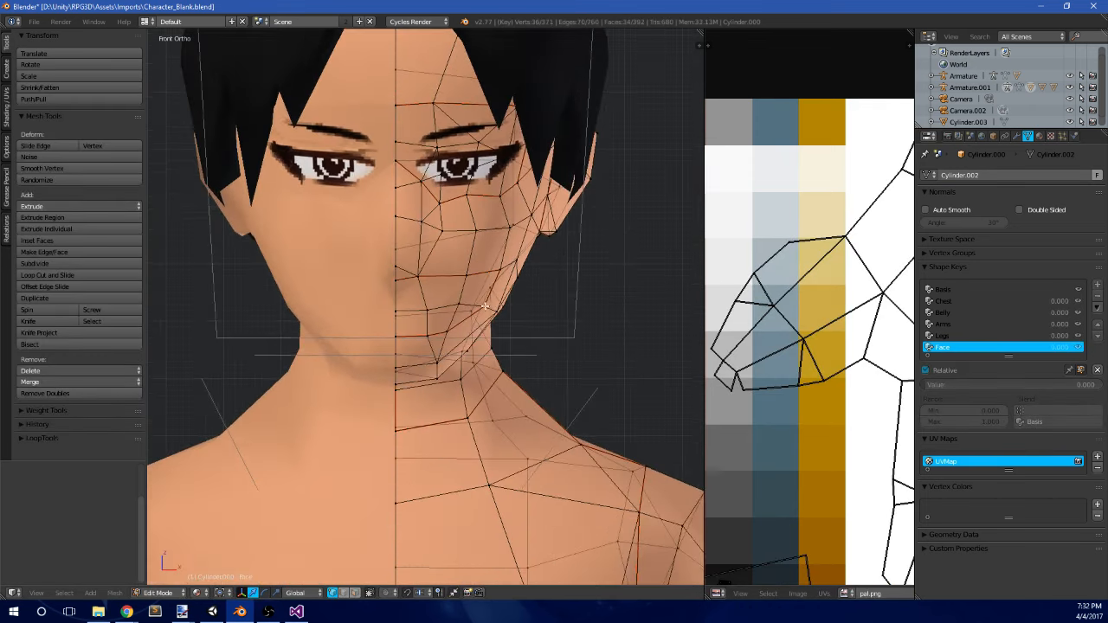
mouse_move(510, 294)
middle_down()
mouse_move(454, 308)
mouse_move(522, 289)
middle_up()
right_click(450, 318)
shift+right_click(487, 318)
shift+right_click(502, 272)
shift+right_click(464, 286)
drag(528, 289, 552, 283)
key(KP_1)
- Select the vertex at the jaw corner and adjust its position along the Y axis
middle_drag(551, 285, 507, 341)
right_click(452, 351)
shift+right_click(465, 330)
right_click(460, 350)
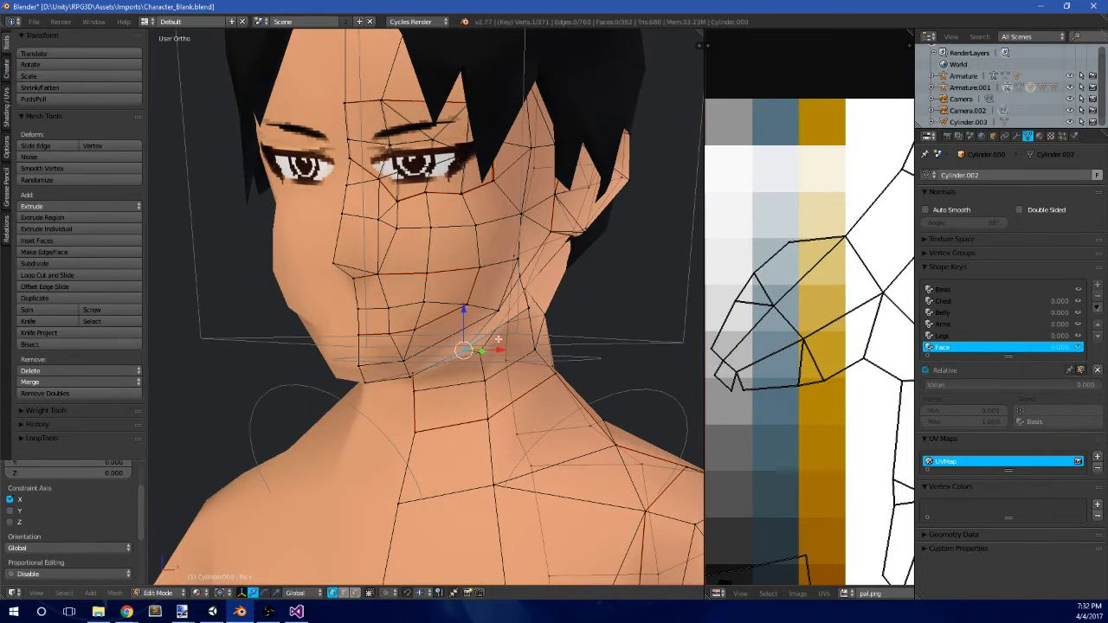
middle_drag(500, 337, 420, 355)
middle_drag(537, 318, 514, 360)
drag(508, 354, 503, 353)
middle_drag(441, 336, 422, 229)
scroll(462, 283, down, 6)
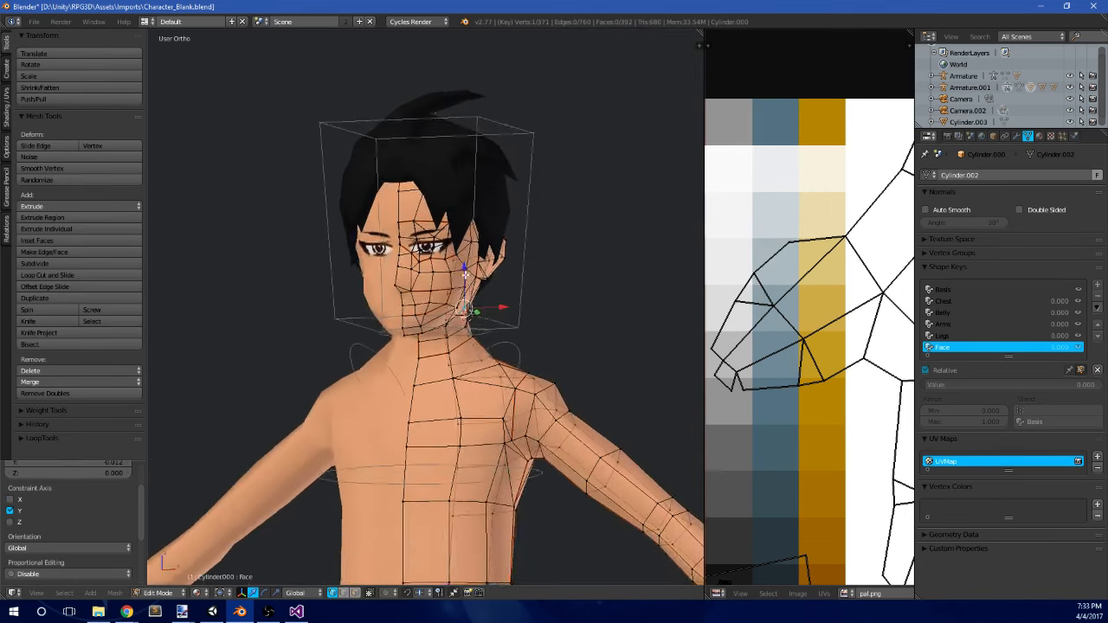
scroll(422, 229, up, 5)
key(KP_1)
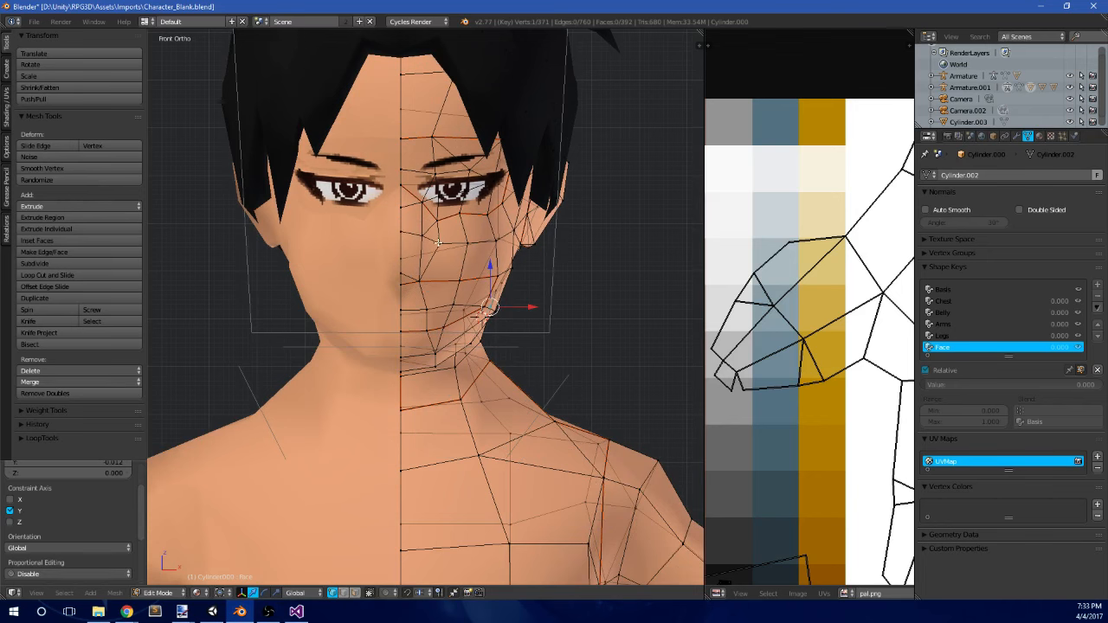
- Select three vertices across the cheek below the eye, reposition them, and compare the result with the base mesh
key(a)
shift+middle_drag(517, 234, 571, 254)
scroll(495, 290, up, 2)
right_click(487, 298)
shift+right_click(519, 283)
shift+right_click(465, 296)
key(g)
click(417, 353)
key(Tab)
scroll(507, 298, down, 3)
key(Tab)
scroll(545, 277, down, 4)
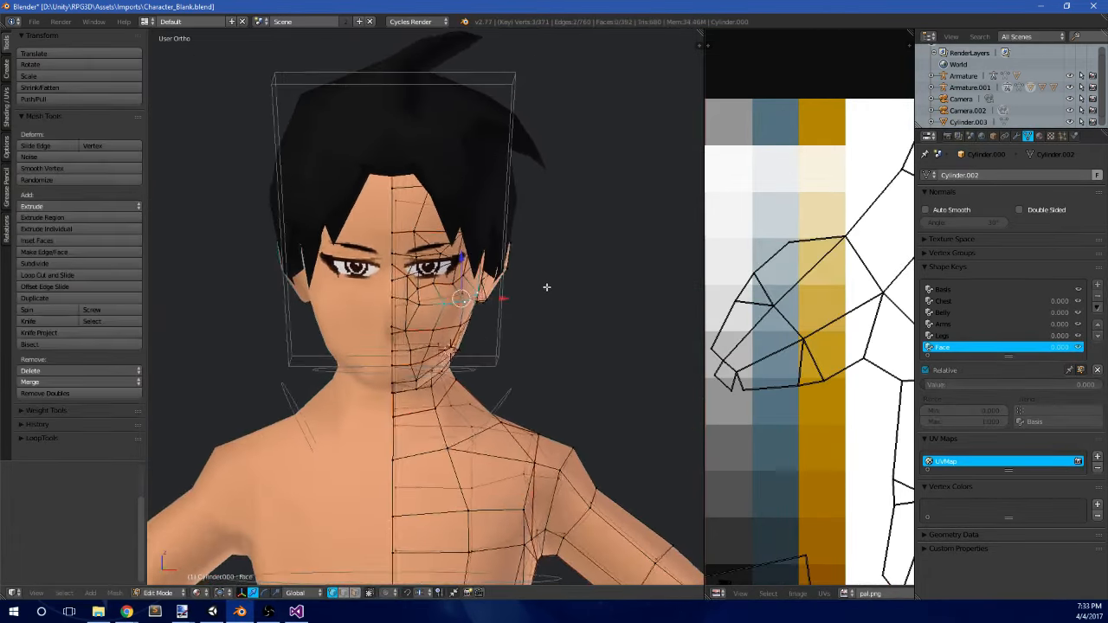
- Extend the cheek selection down the side of the jaw and shift the selected vertices along X
scroll(537, 300, up, 5)
middle_drag(537, 300, 376, 364)
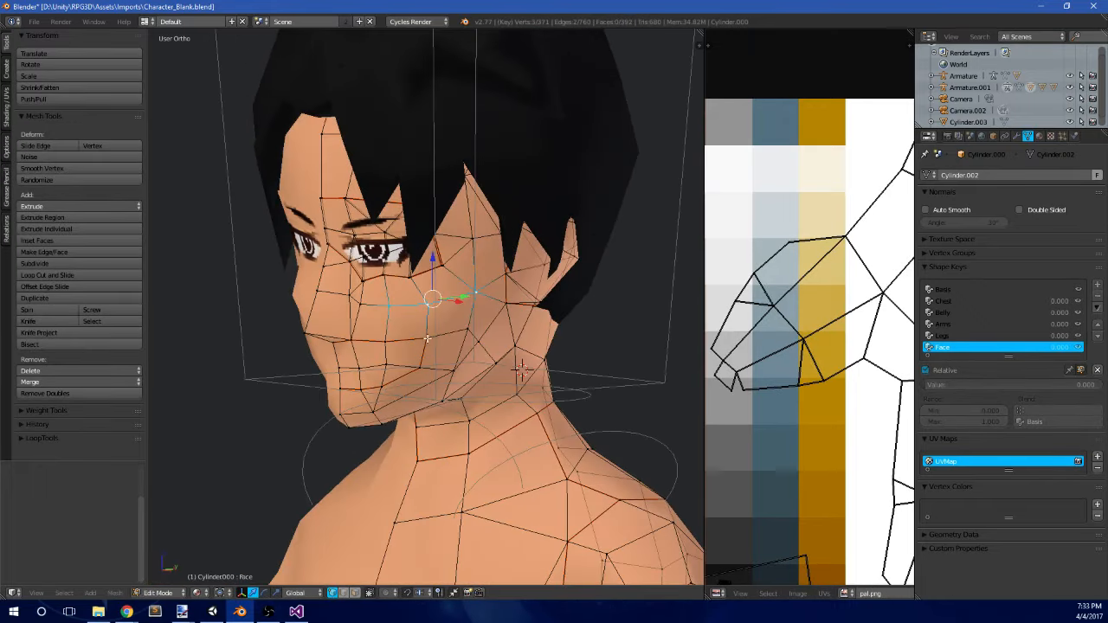
shift+right_click(506, 303)
shift+right_click(480, 341)
shift+right_click(468, 329)
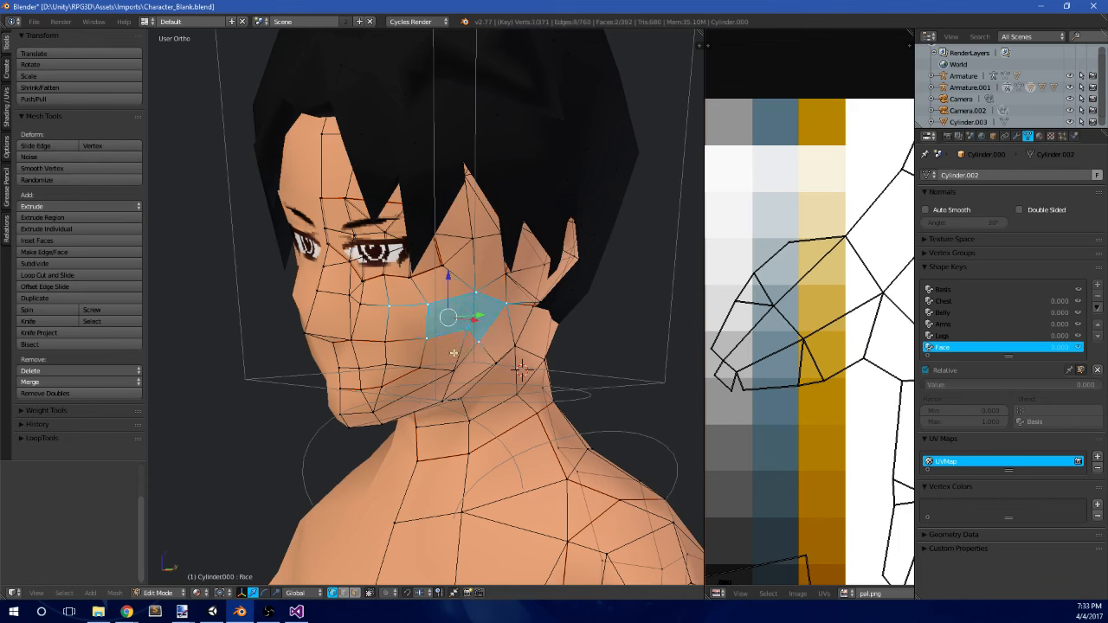
shift+right_click(454, 370)
shift+right_click(420, 367)
middle_drag(422, 364, 520, 324)
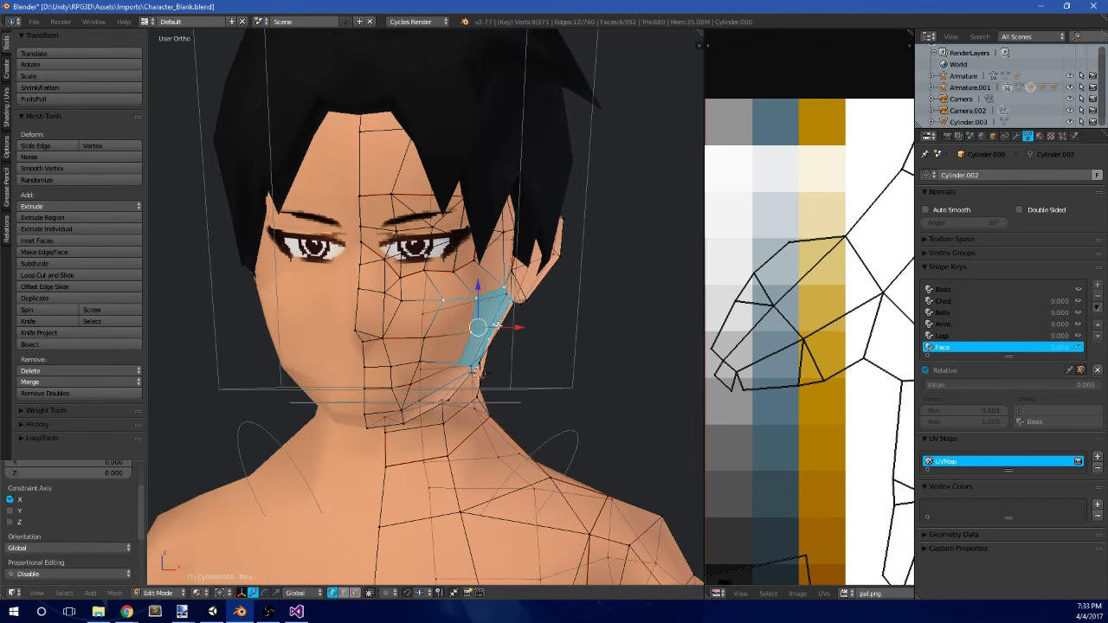
key(Tab)
scroll(518, 337, down, 3)
key(KP_1)
key(Tab)
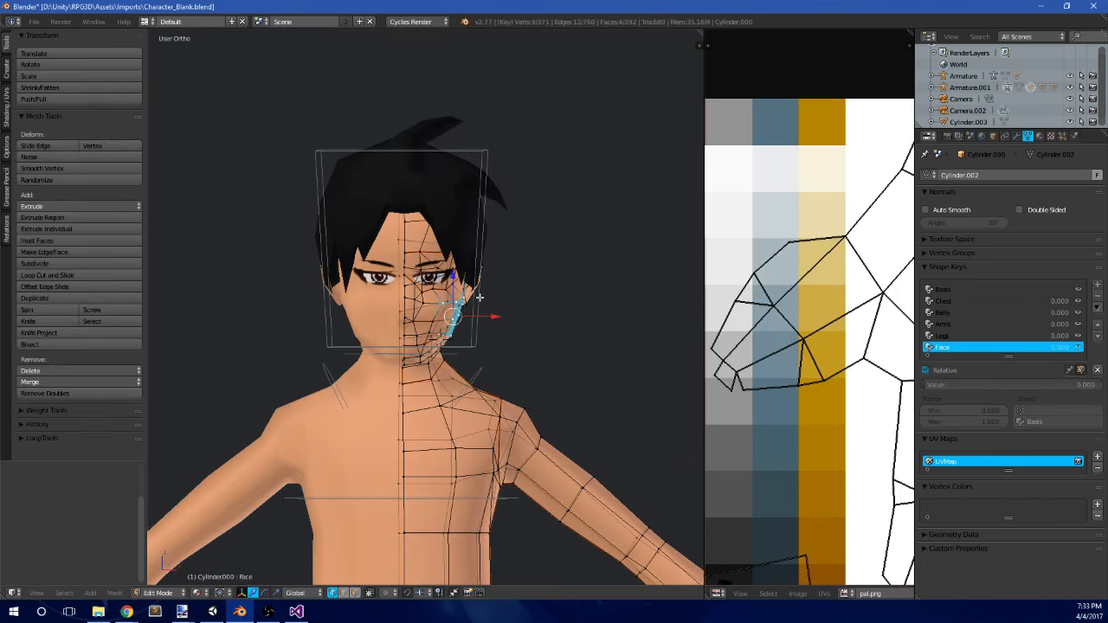
- Nudge the selected cheek and jaw-side faces further outward along X in front view and check them against the base shape
scroll(509, 323, up, 3)
drag(509, 323, 517, 319)
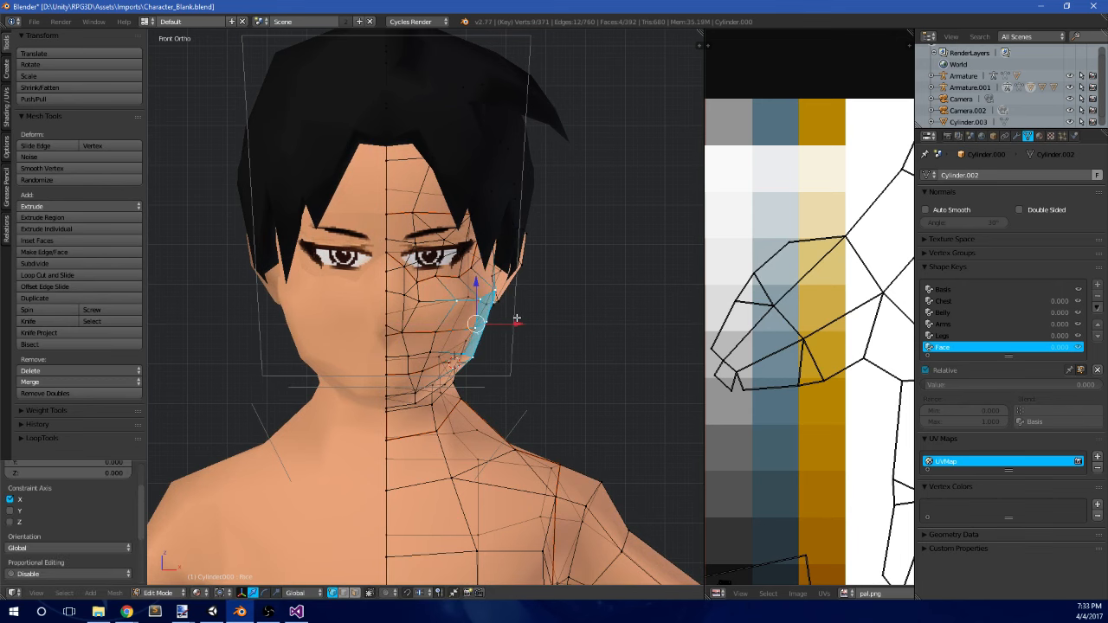
scroll(509, 322, down, 2)
key(Tab)
scroll(500, 355, up, 2)
scroll(497, 362, up, 1)
scroll(496, 362, down, 1)
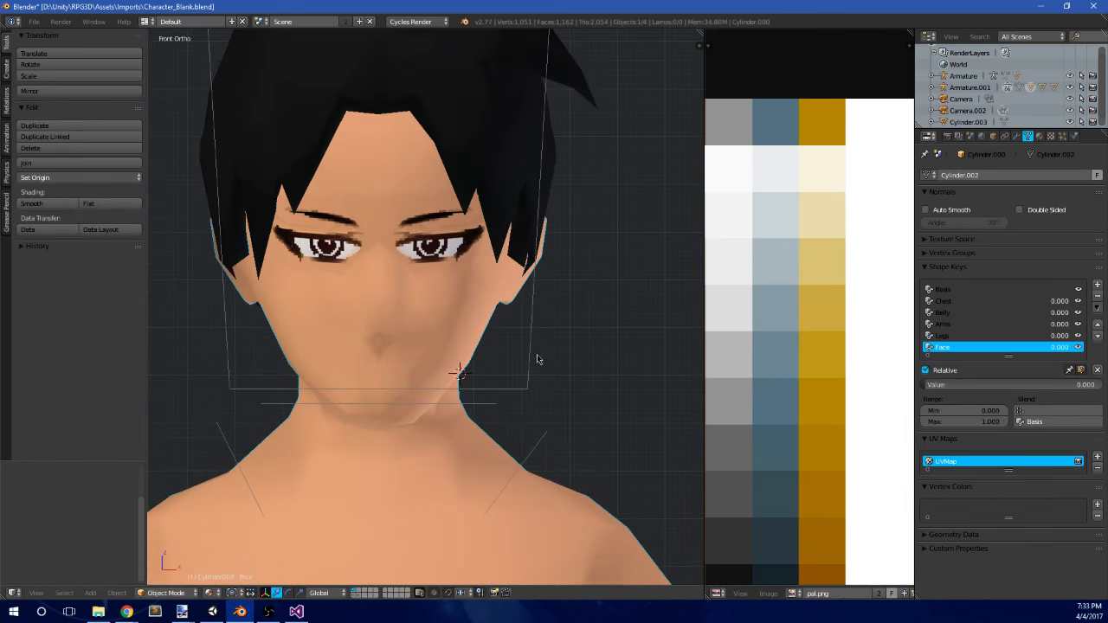
key(Tab)
scroll(535, 345, down, 2)
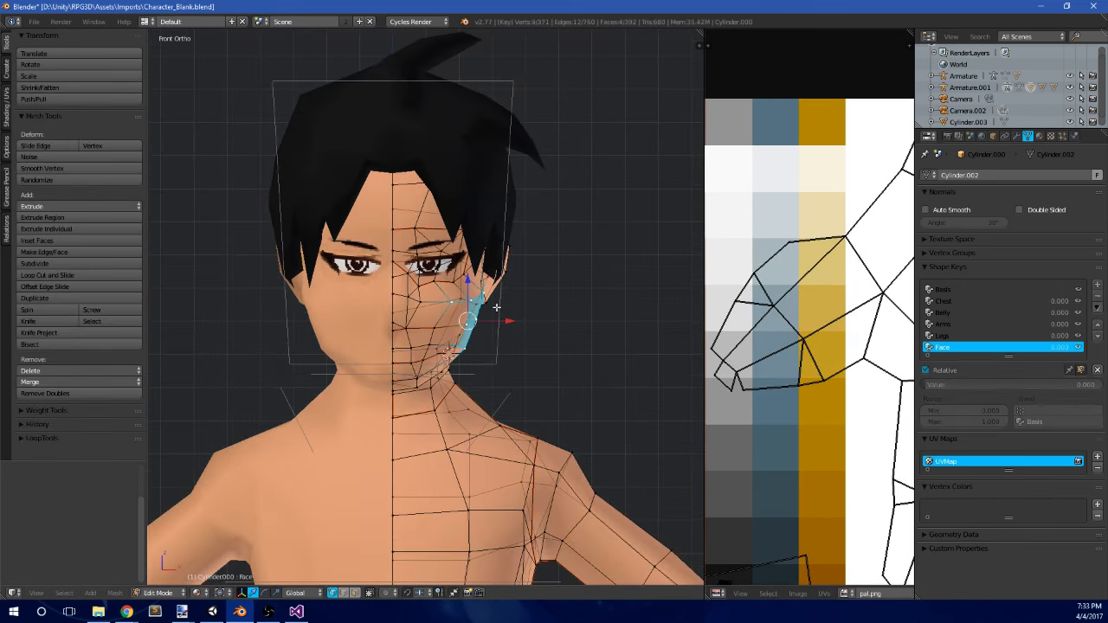
- Box-select the side of the head including the ear, move it inward along X, and compare with the base mesh
key(a)
key(b)
drag(552, 348, 440, 119)
drag(525, 233, 512, 236)
click(511, 237)
key(Tab)
key(Tab)
key(Tab)
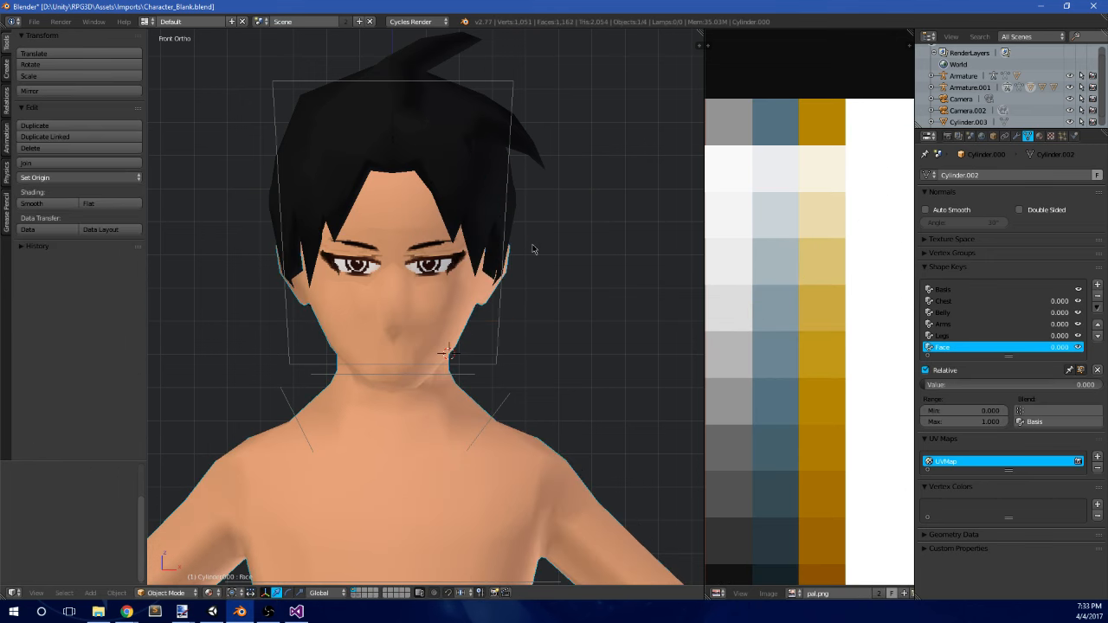
key(Tab)
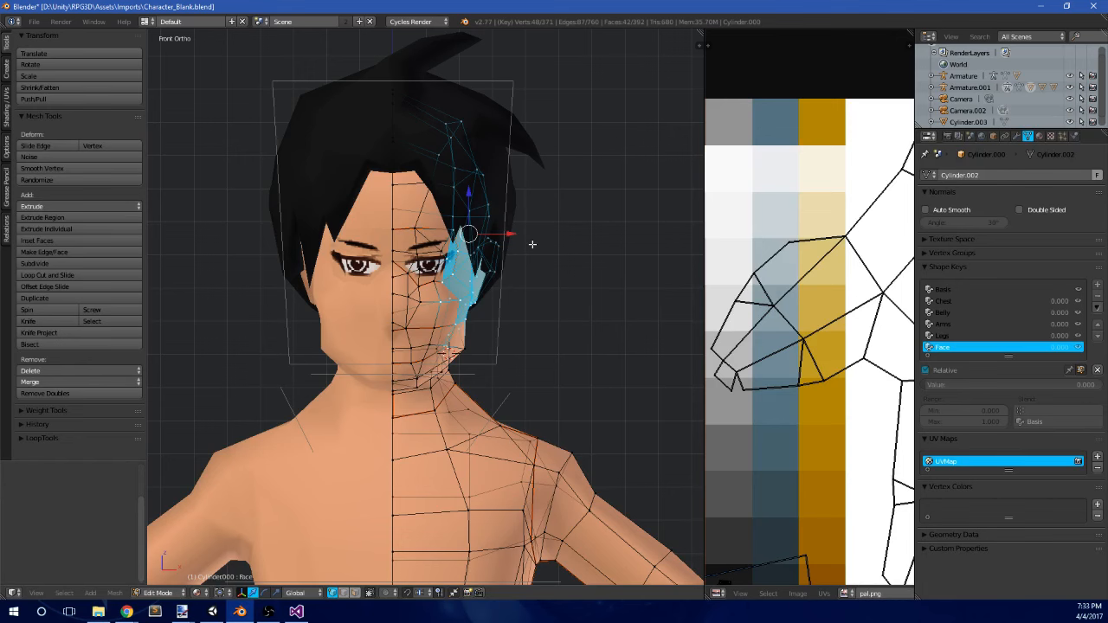
key(Tab)
middle_drag(539, 262, 509, 279)
key(Tab)
key(Tab)
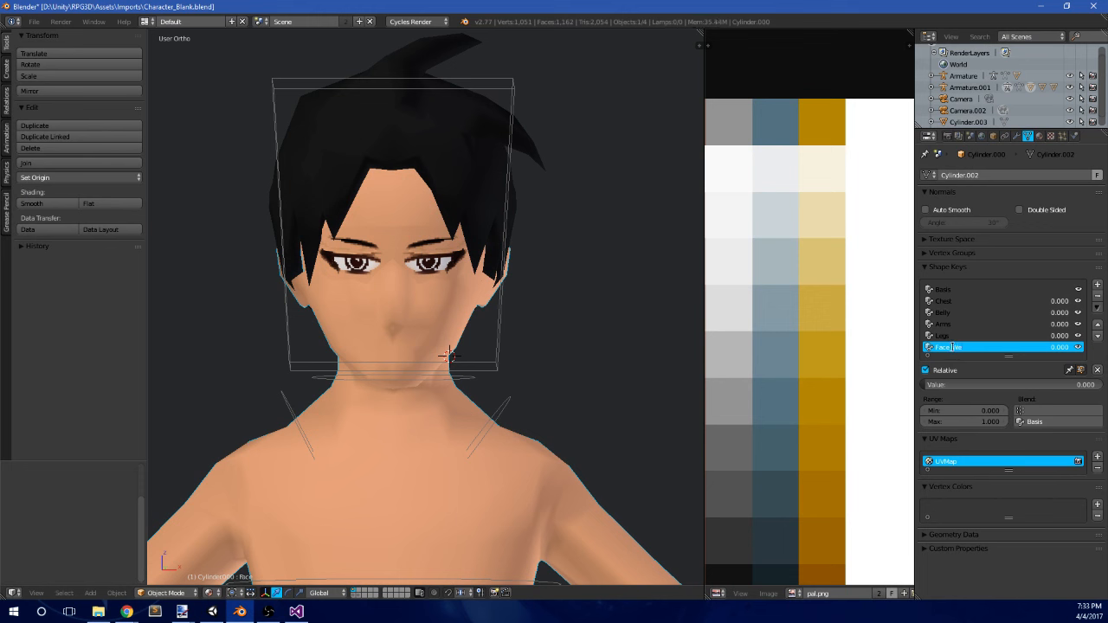
- Rename the Face shape key to Face_Weight and add another shape key named Face_Width
text(ight)
key(Return)
click(1097, 285)
double_click(947, 348)
text(Face)
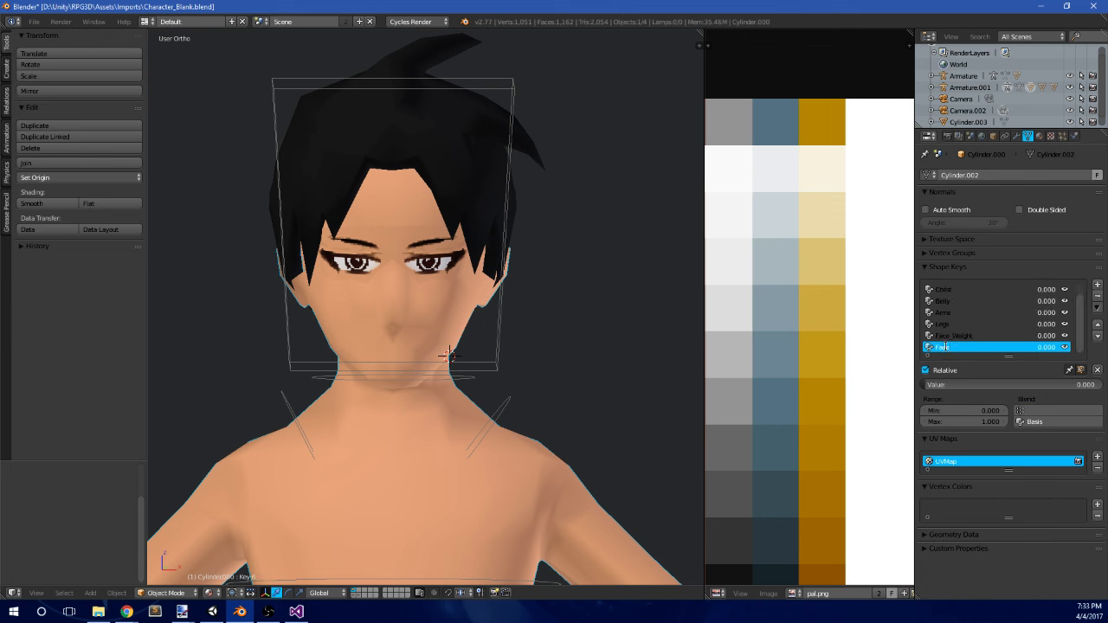
text(_Width)
key(Return)
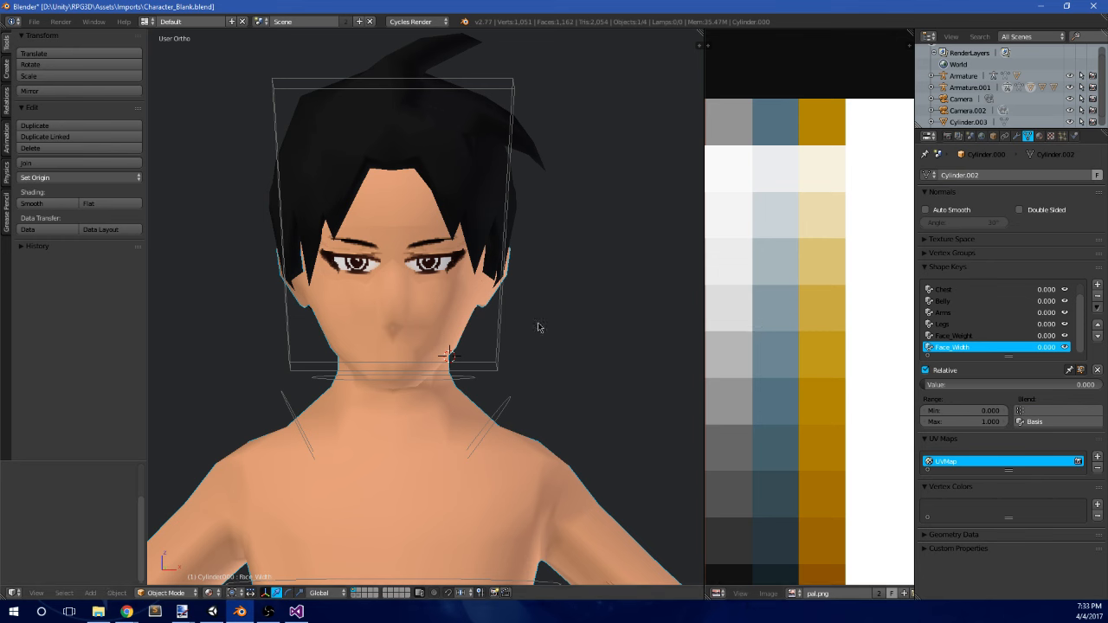
- Open the body mesh in Edit Mode in front view with Face_Width active and clear the vertex selection
key(Tab)
key(a)
key(KP_1)
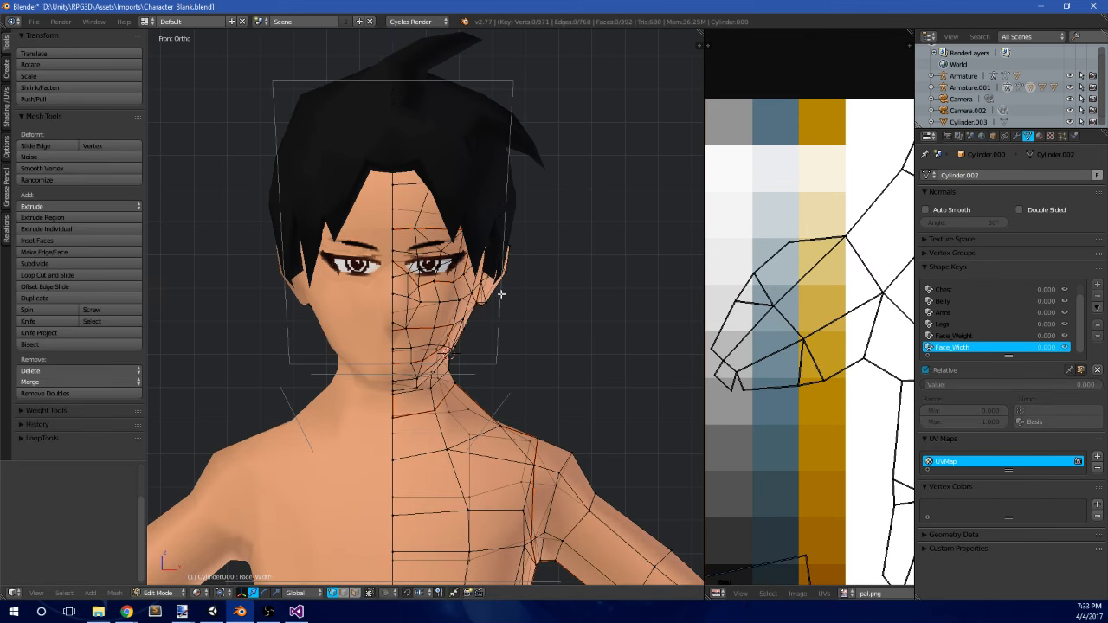
scroll(508, 317, down, 6)
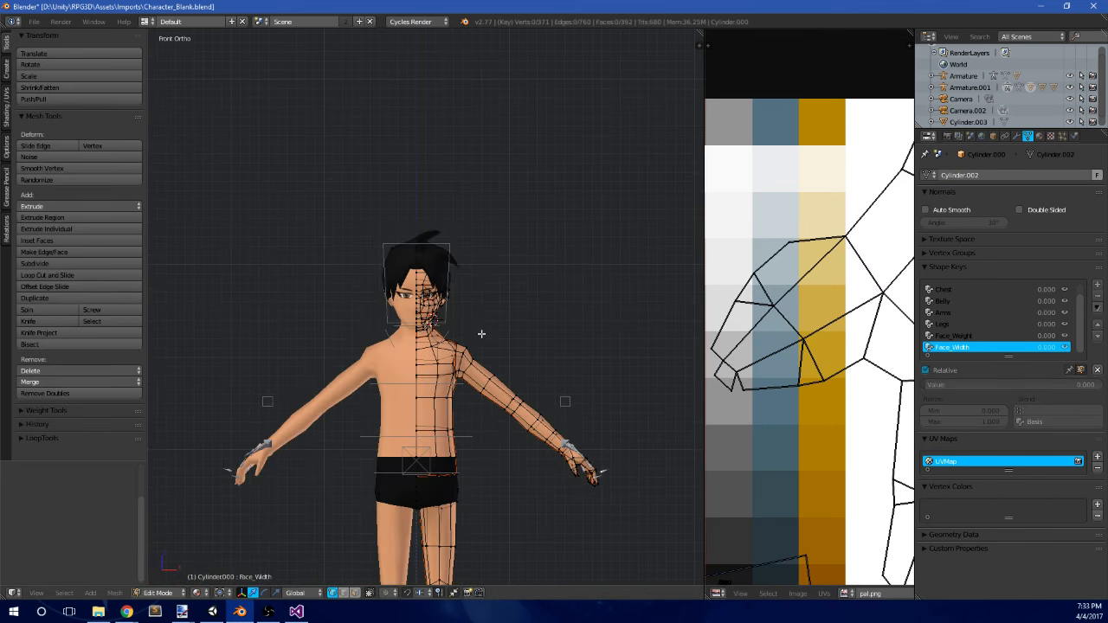
scroll(478, 332, up, 4)
- Try to move the box-selected ear vertices along X with proportional editing enabled
key(b)
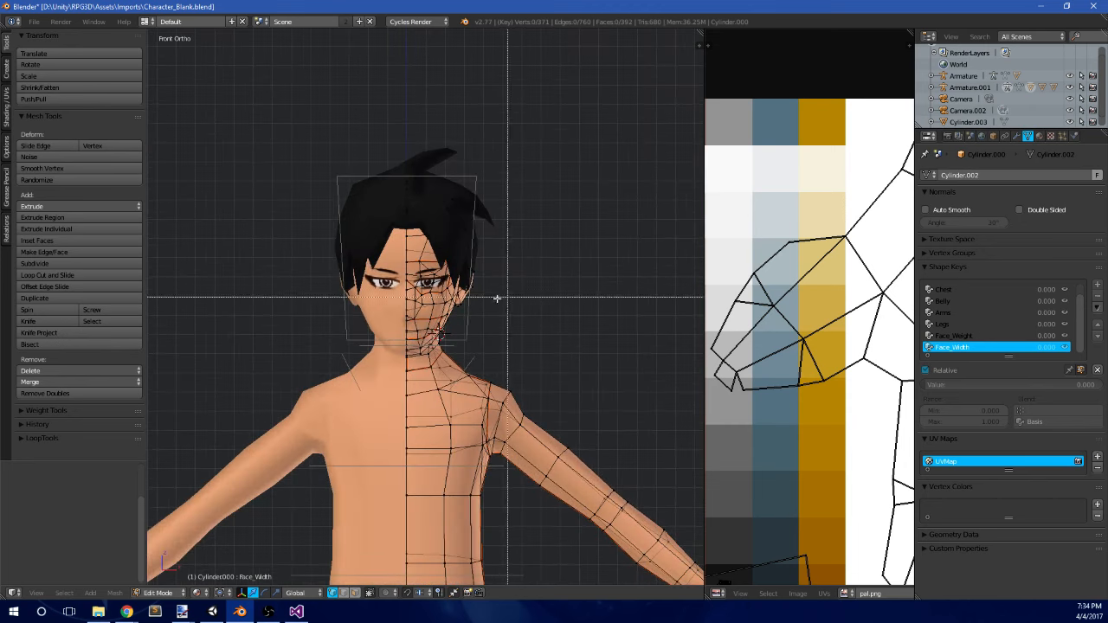
drag(493, 317, 452, 256)
scroll(452, 256, up, 2)
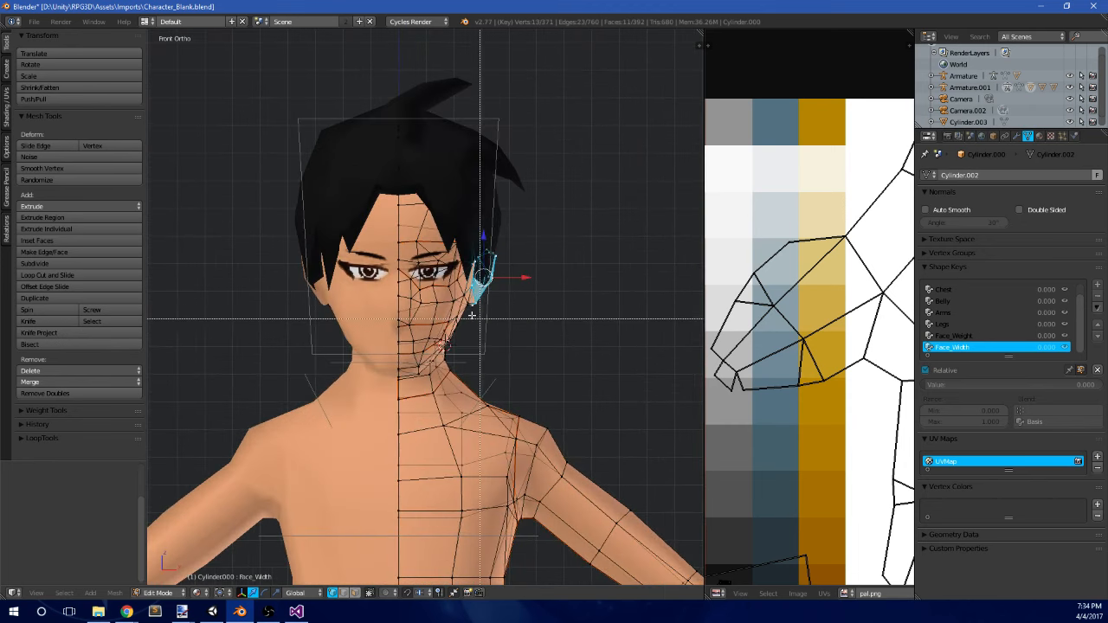
key(o)
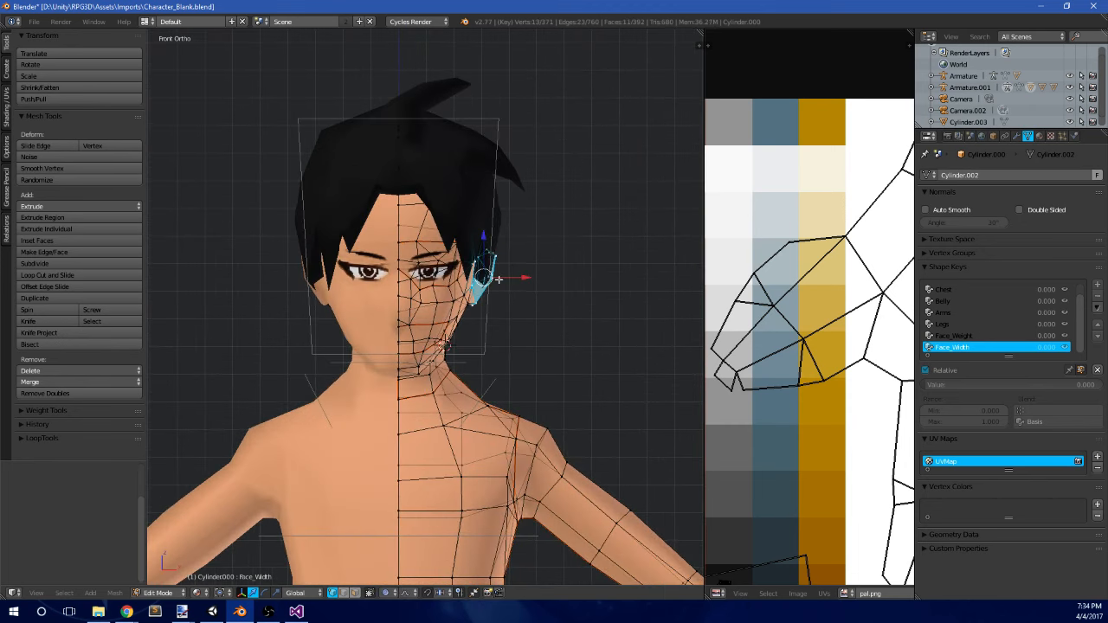
key(g)
scroll(539, 251, down, 7)
key(x)
click(511, 278)
key(ctrl+z)
middle_drag(533, 330, 511, 346)
- Rename the Face_Weight shape key to Face and the Face_Width shape key to Age
click(945, 291)
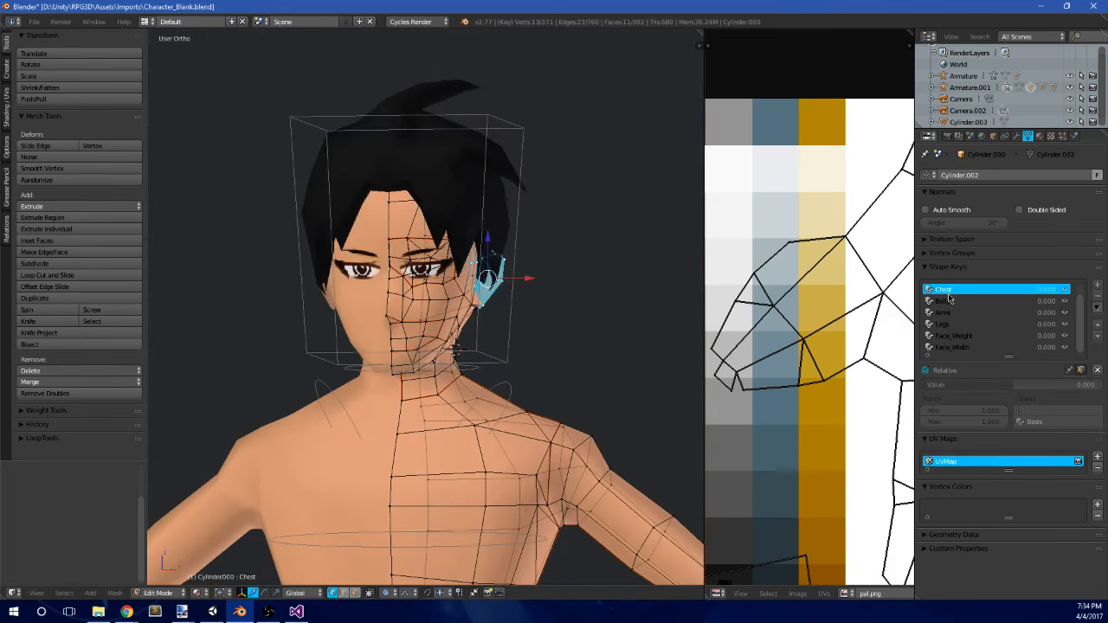
click(970, 335)
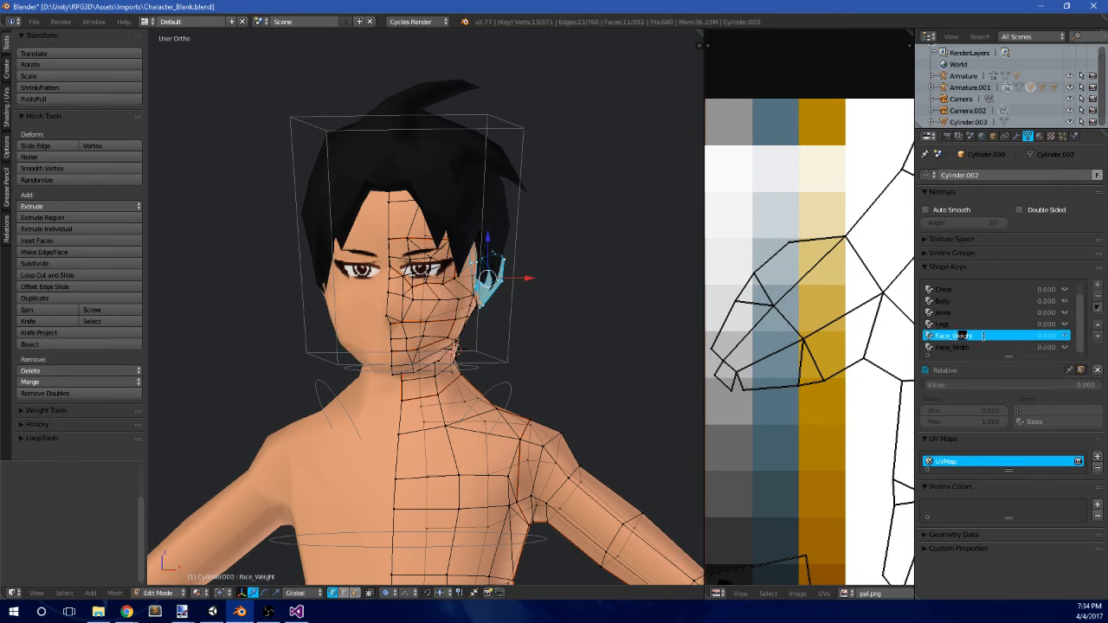
key(Return)
click(980, 347)
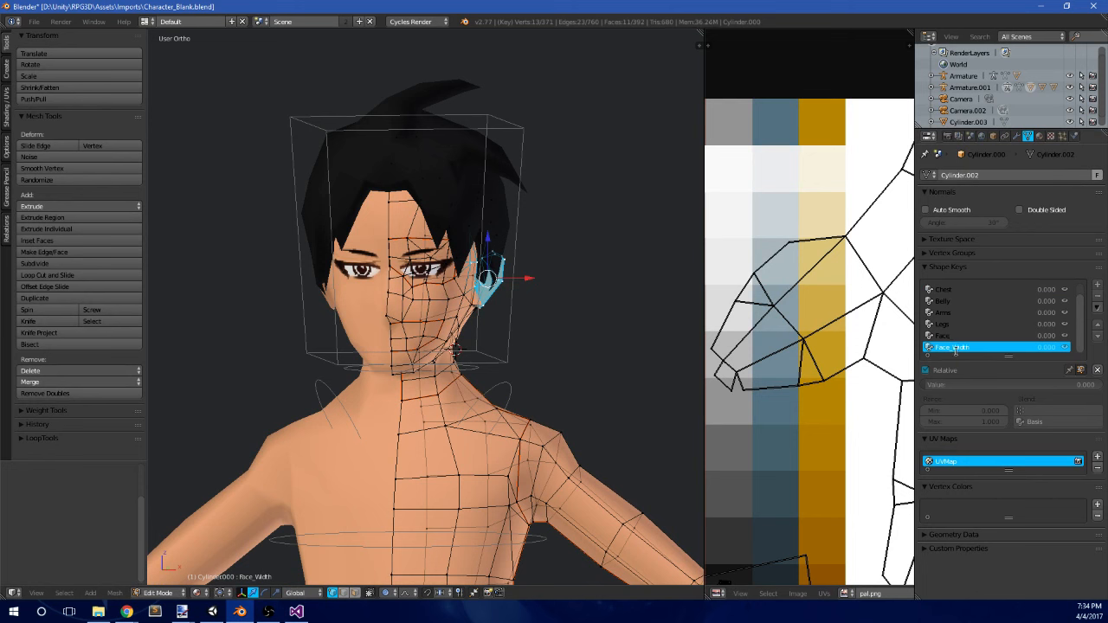
drag(951, 347, 985, 350)
key(BackSpace)
key(BackSpace)
text(Age)
key(Return)
- Show the jaw and neck close up in right side view and turn proportional editing off
scroll(588, 292, down, 3)
key(KP_3)
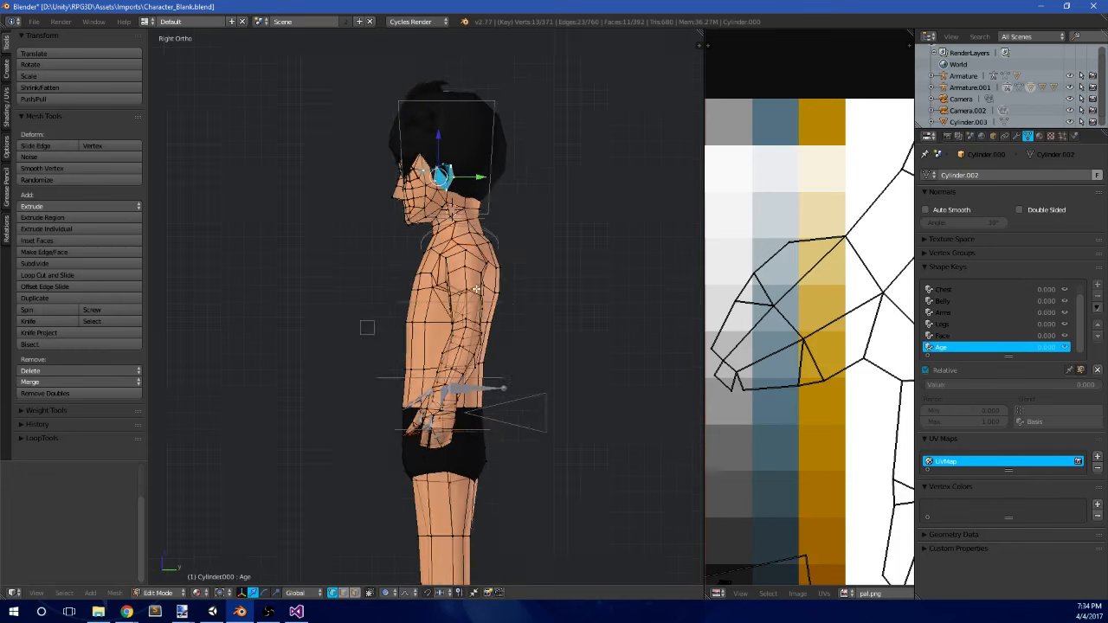
scroll(314, 389, up, 6)
scroll(377, 250, up, 3)
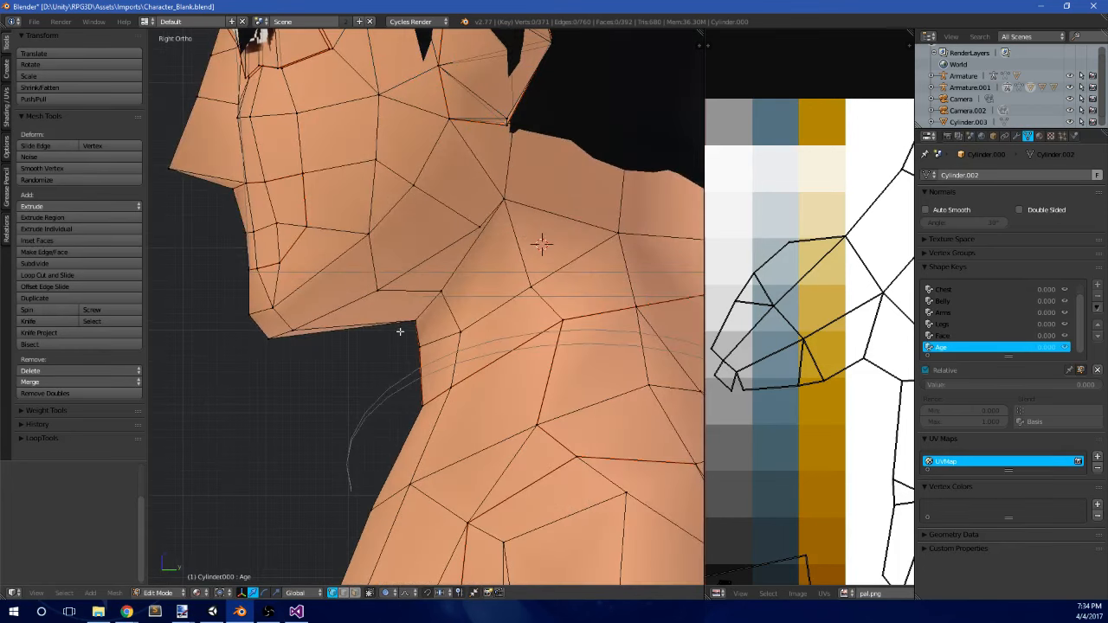
click(385, 592)
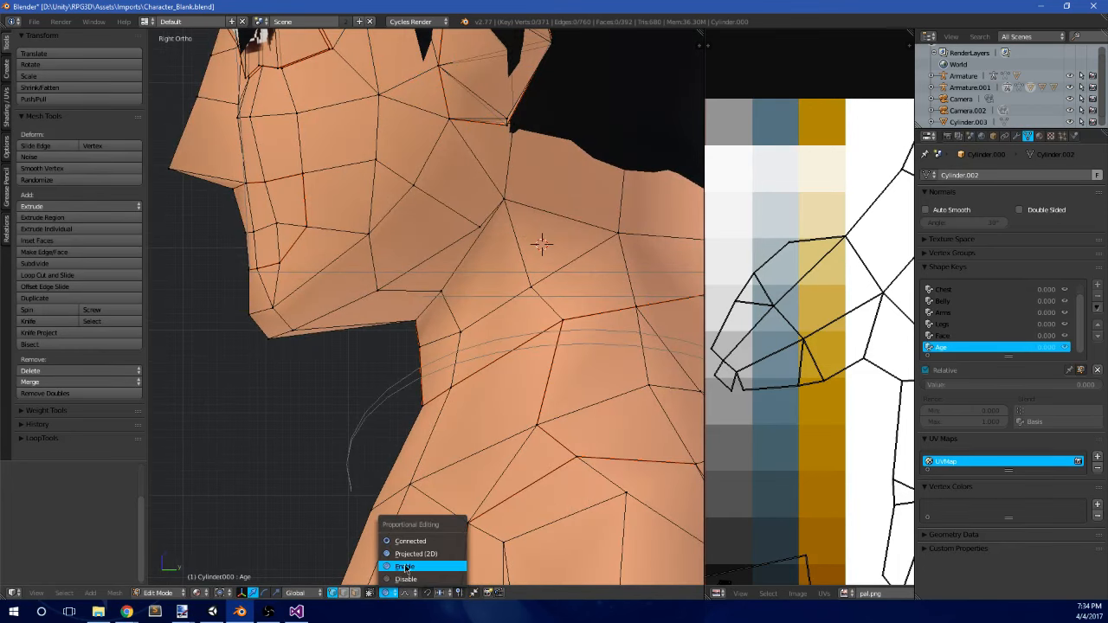
click(400, 568)
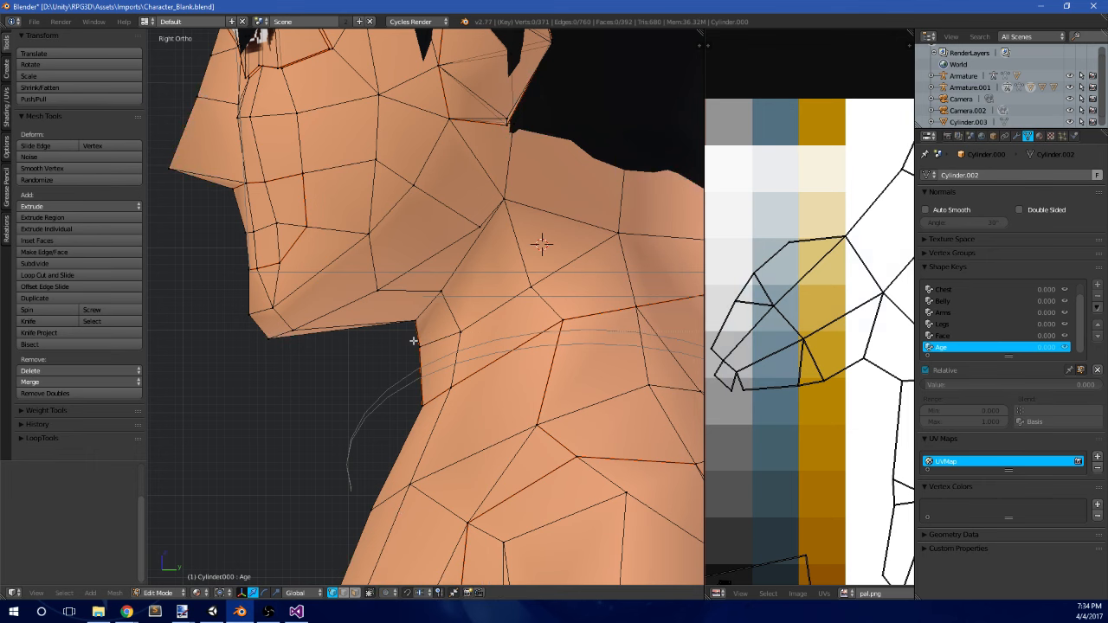
- Lower the jawline vertex and the two vertices where the underside of the jaw meets the neck
right_click(373, 299)
key(g)
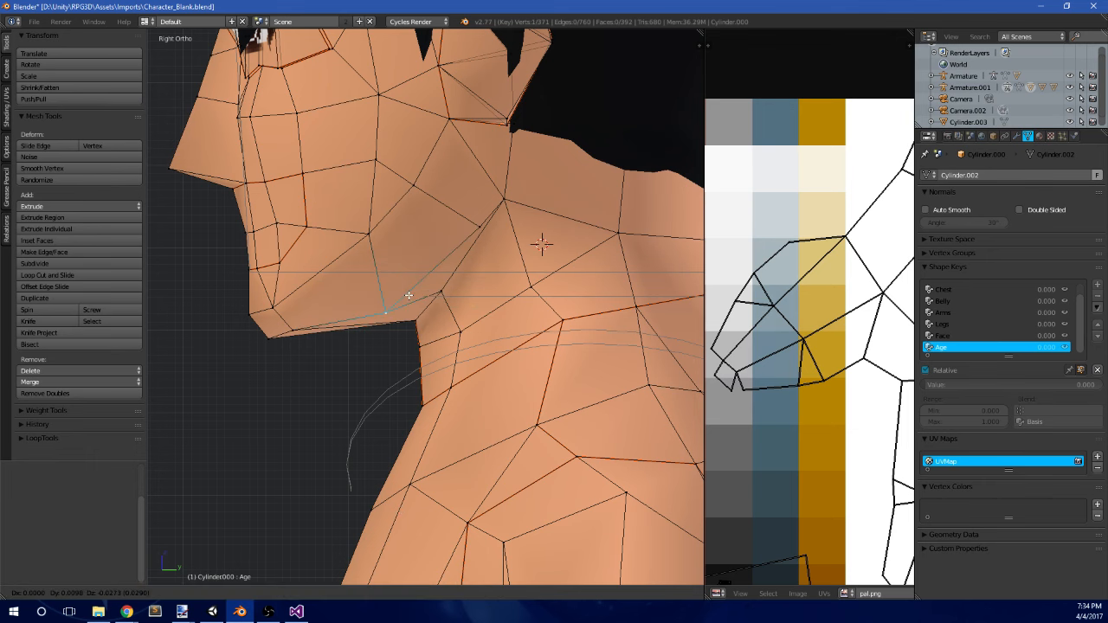
click(408, 295)
right_click(451, 290)
shift+right_click(408, 334)
key(g)
click(424, 334)
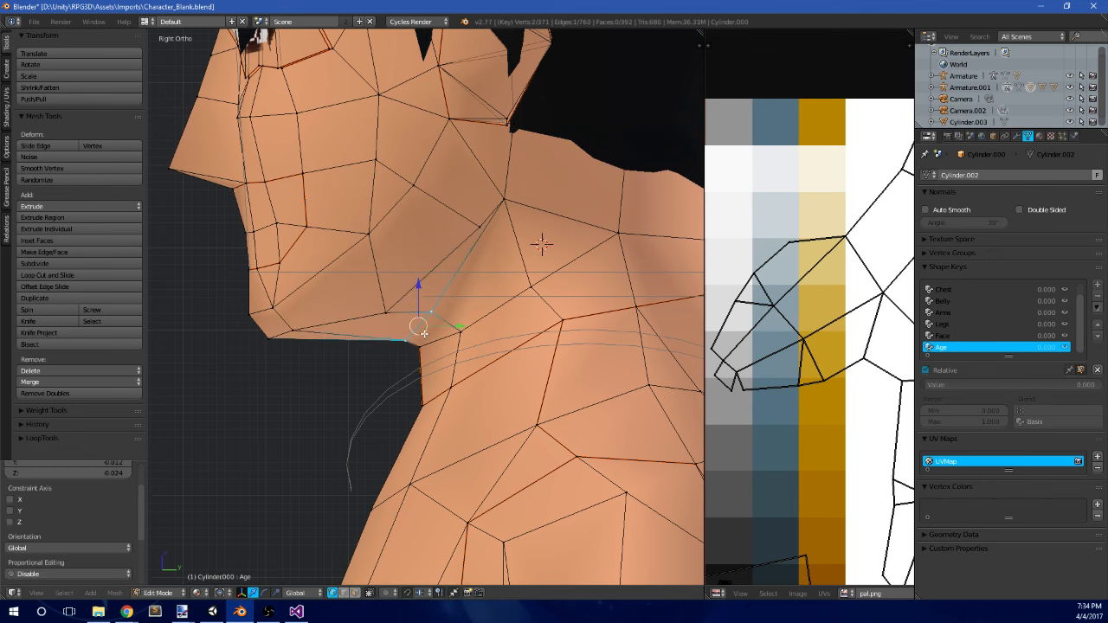
- Reposition the rear jaw-edge vertex, then move the vertex below the ear downward
key(a)
right_click(489, 220)
key(g)
click(479, 224)
right_click(512, 199)
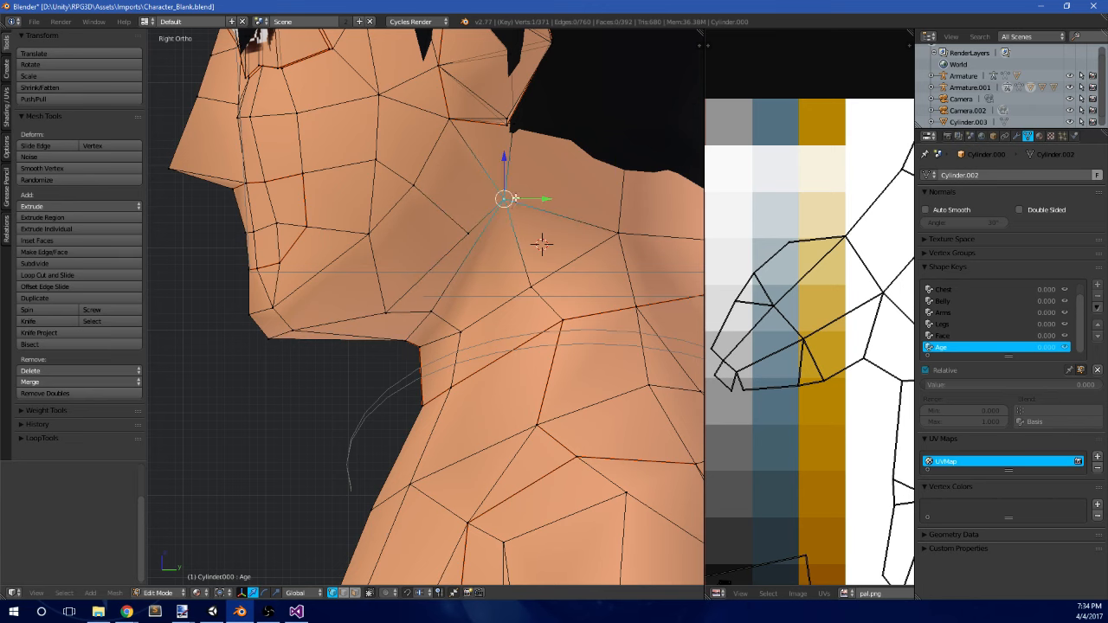
key(g)
click(540, 240)
scroll(539, 240, down, 5)
middle_drag(539, 240, 620, 234)
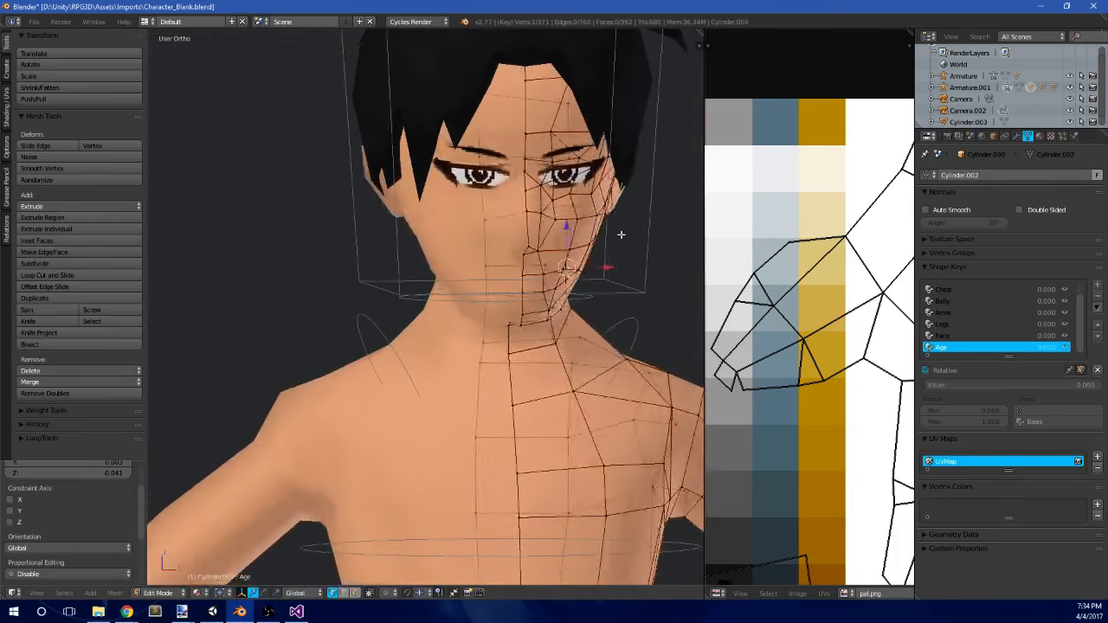
- Compare the Age shape with the base mesh around the jaw and neck from several angles
key(Tab)
scroll(531, 249, down, 2)
key(Tab)
key(Tab)
middle_drag(506, 241, 544, 242)
key(Tab)
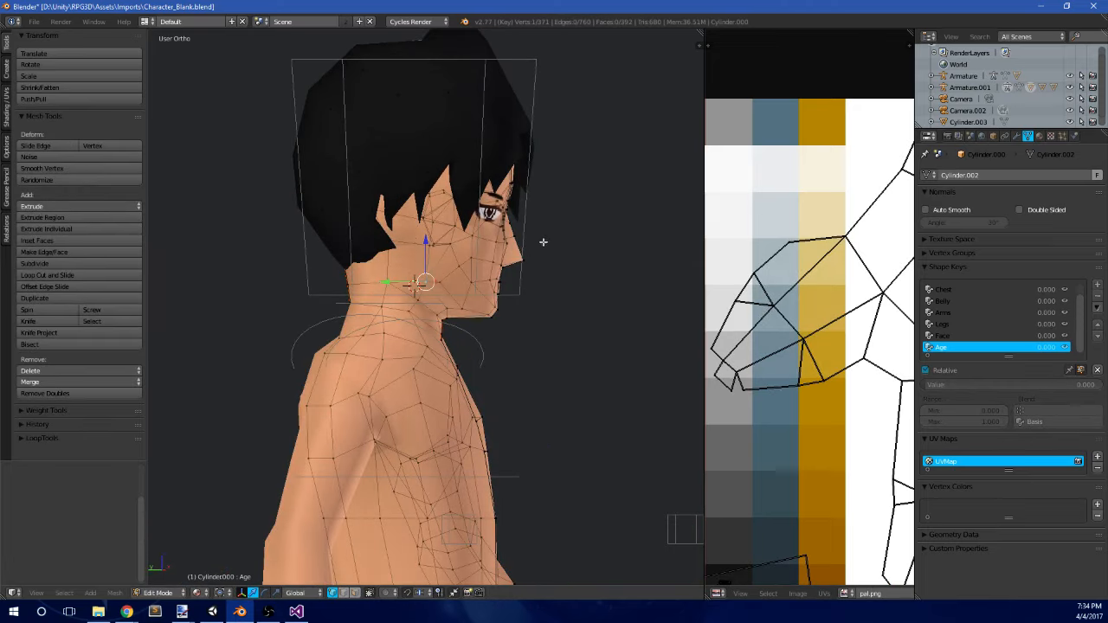
key(Tab)
key(Tab)
key(Tab)
key(Tab)
middle_drag(525, 307, 439, 302)
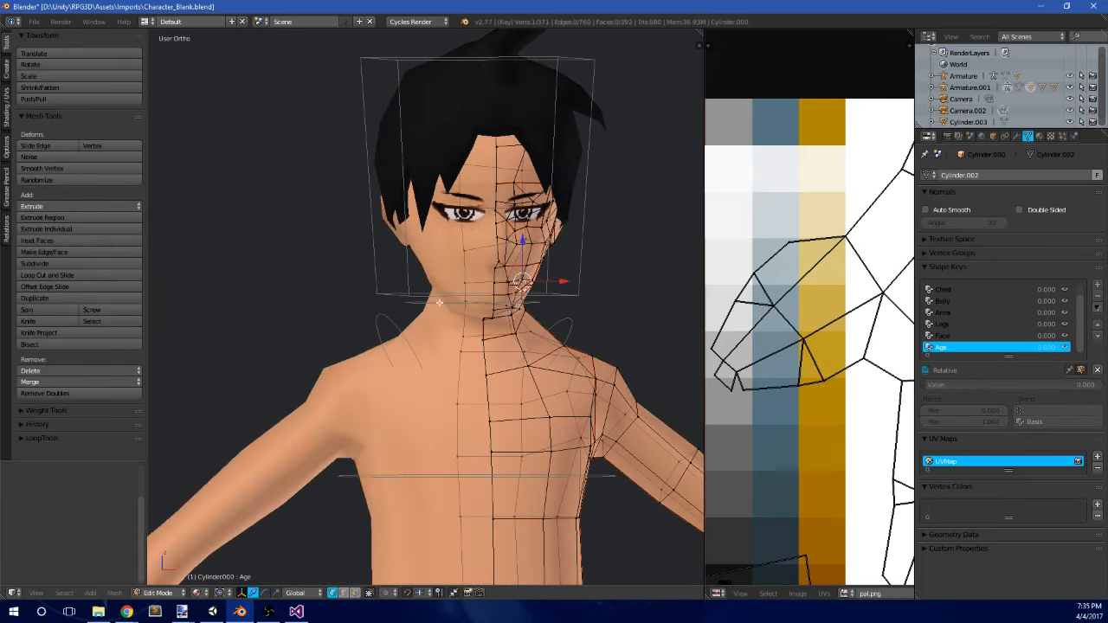
- Shift the front belly vertices at waist height slightly backward in right side view
key(KP_1)
scroll(379, 285, down, 2)
shift+middle_drag(379, 285, 374, 120)
middle_drag(509, 279, 446, 311)
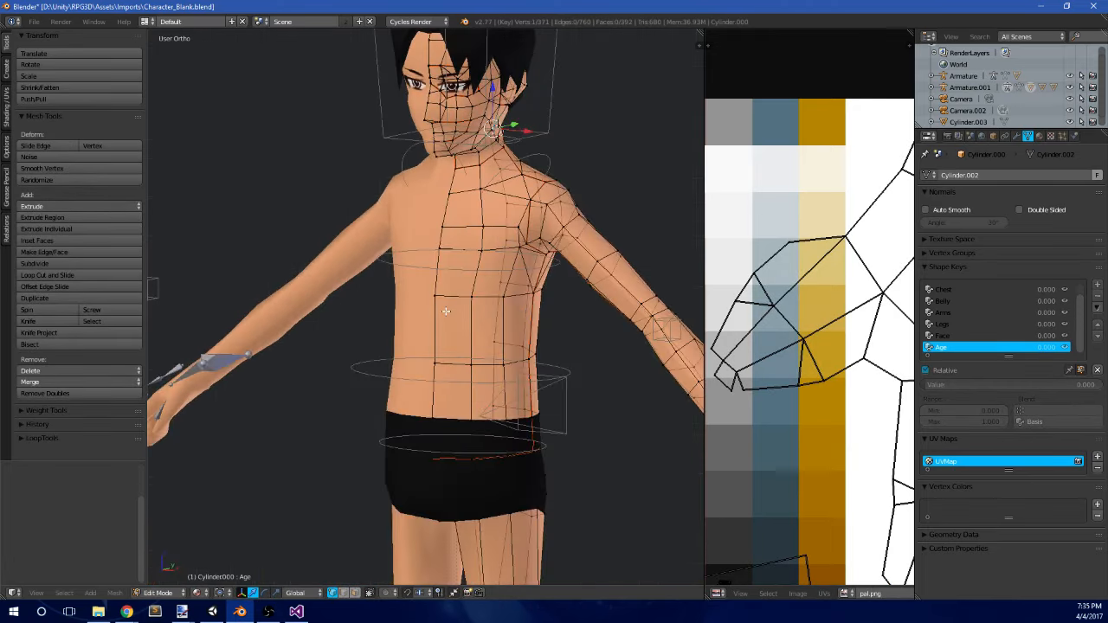
key(KP_3)
shift+middle_drag(327, 327, 410, 275)
scroll(410, 275, up, 2)
key(a)
key(b)
drag(463, 316, 505, 279)
key(g)
click(514, 278)
- Move the single waist vertex just behind the belly front slightly forward and up
right_click(525, 305)
key(g)
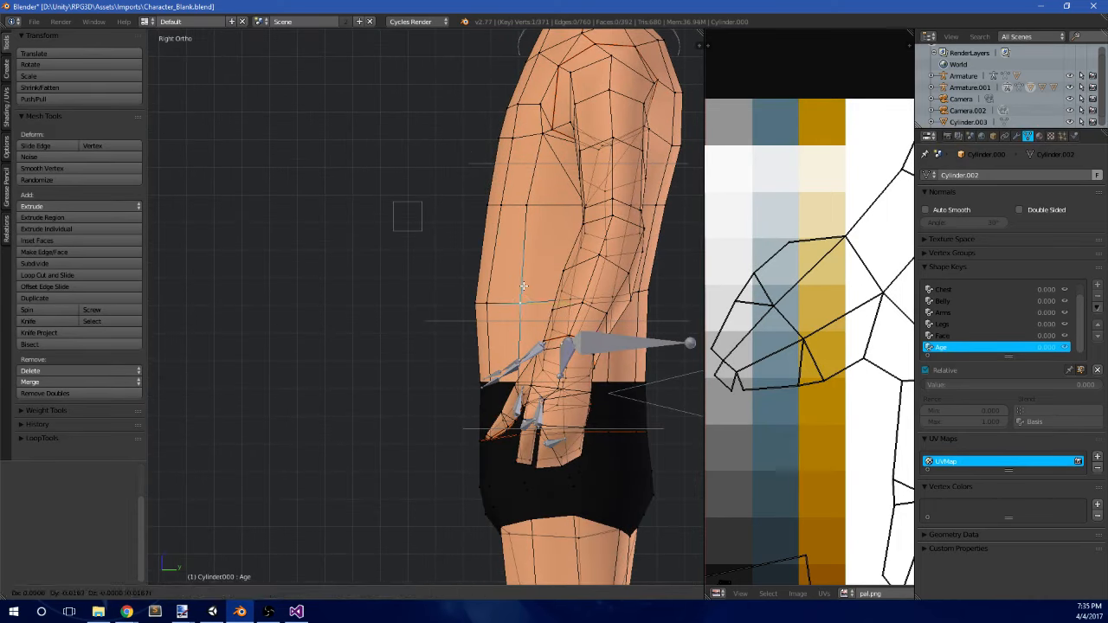
click(523, 291)
scroll(521, 289, down, 2)
- Move the outermost top vertex of the shoulder slightly inward in front view
middle_drag(486, 265, 543, 275)
key(KP_1)
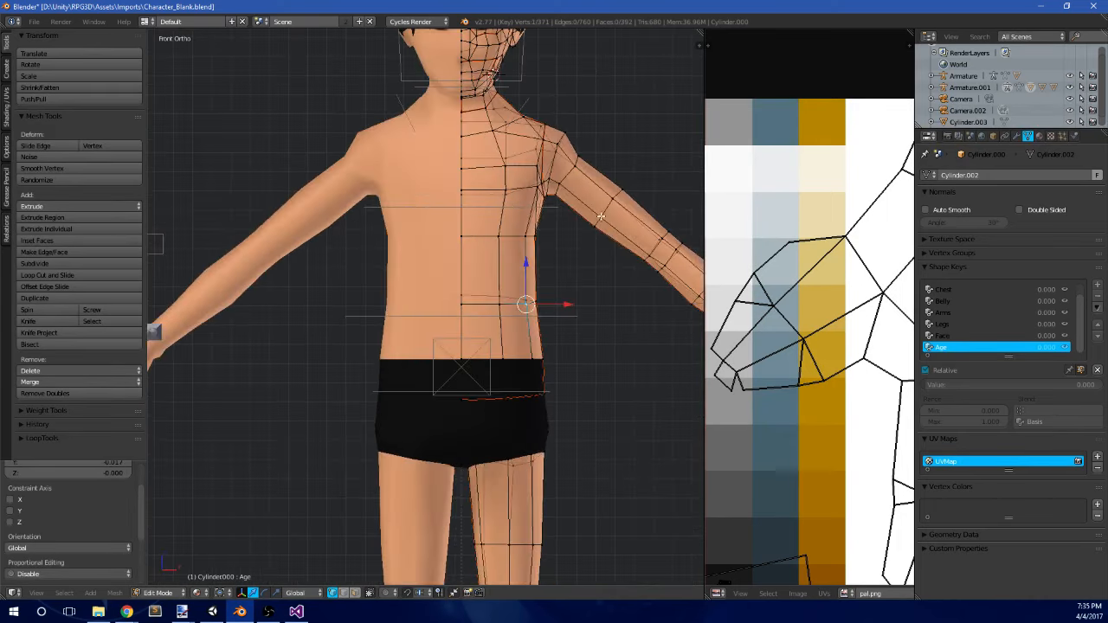
shift+middle_drag(600, 216, 448, 333)
scroll(448, 333, up, 2)
shift+middle_drag(390, 216, 454, 237)
scroll(454, 237, up, 2)
key(a)
key(a)
key(a)
key(b)
drag(417, 260, 499, 221)
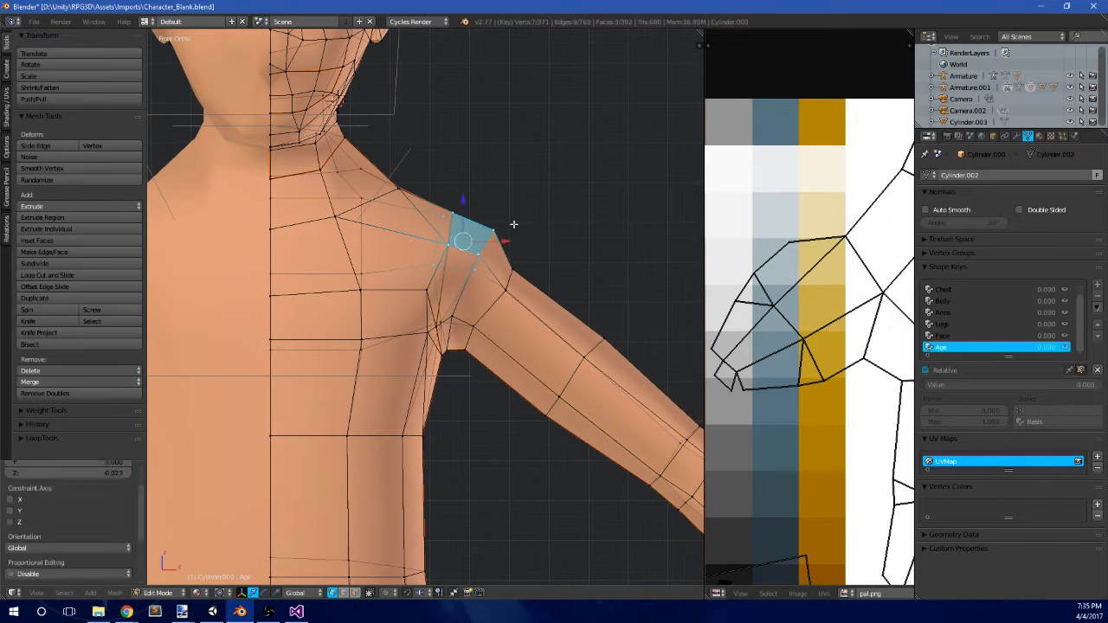
right_click(505, 213)
key(g)
click(507, 210)
- Select the two vertices at the inner top of the shoulder and examine the shoulder and arm shape from the front
key(a)
key(b)
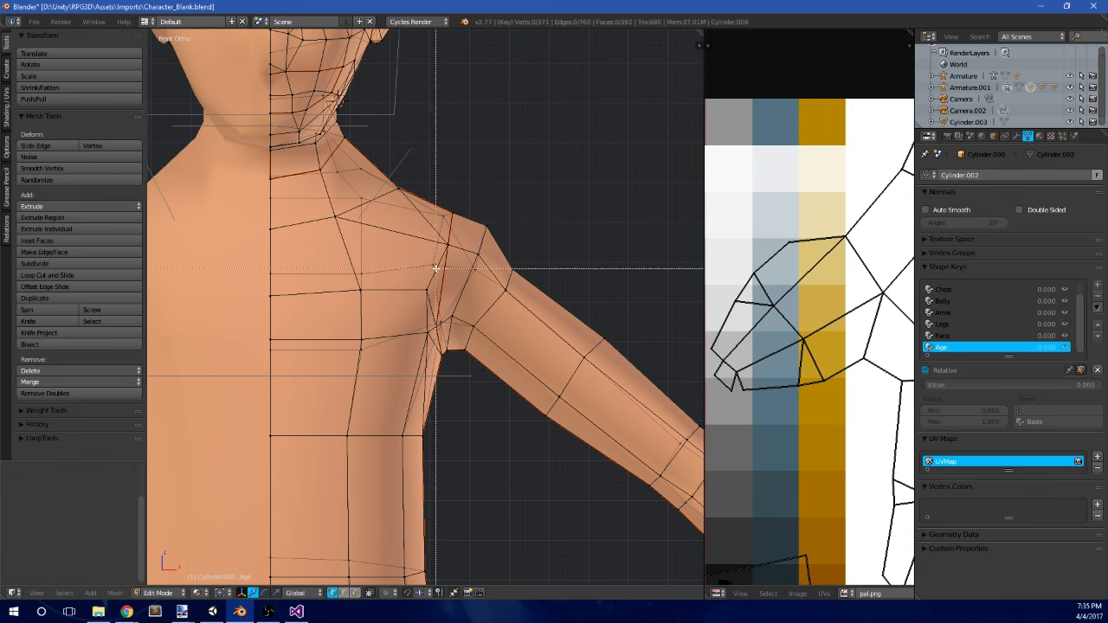
drag(435, 270, 480, 213)
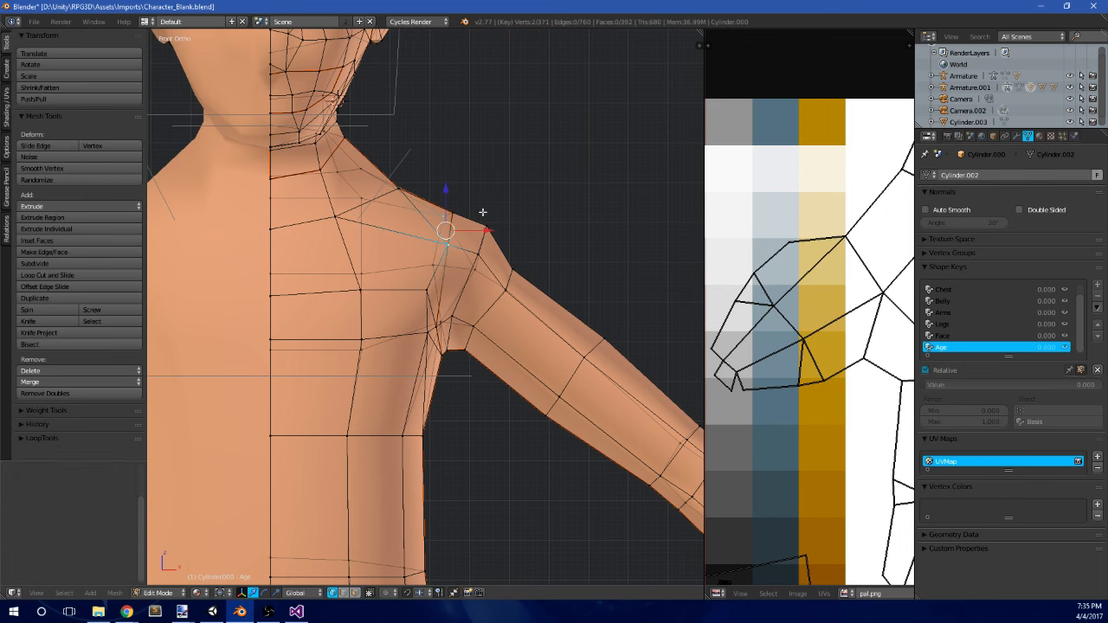
scroll(482, 212, down, 6)
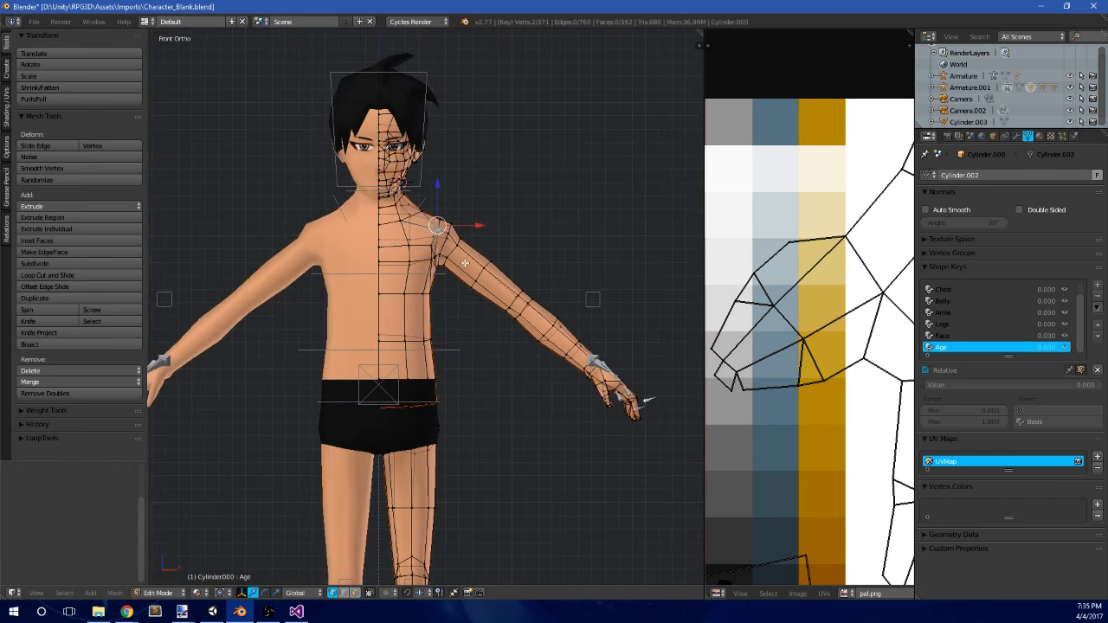
scroll(541, 304, up, 1)
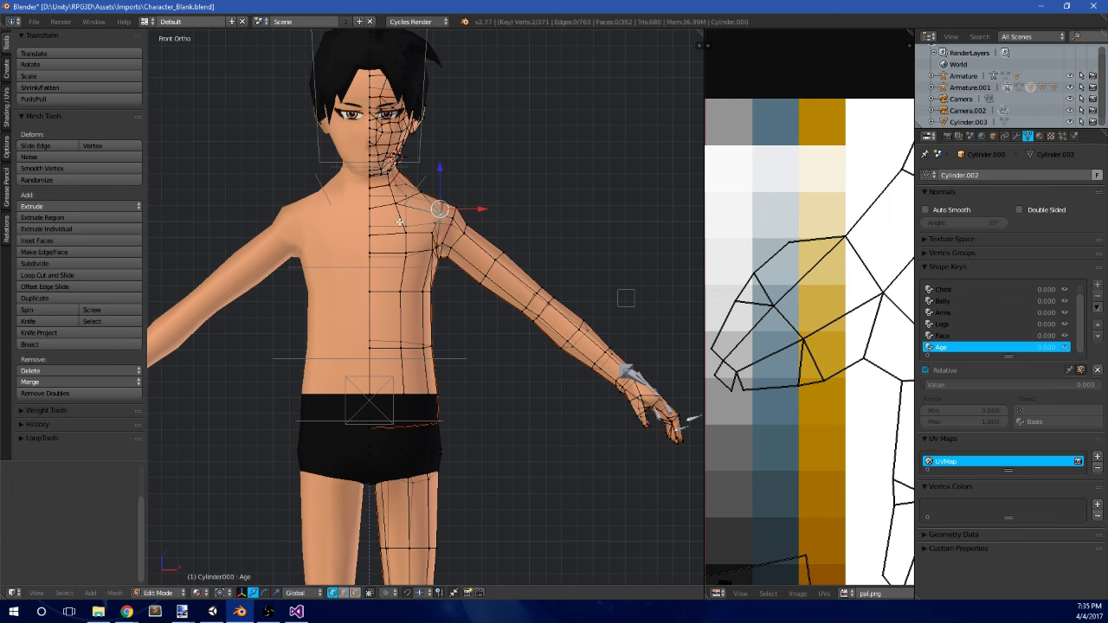
scroll(400, 221, up, 2)
scroll(404, 199, down, 2)
scroll(402, 238, down, 1)
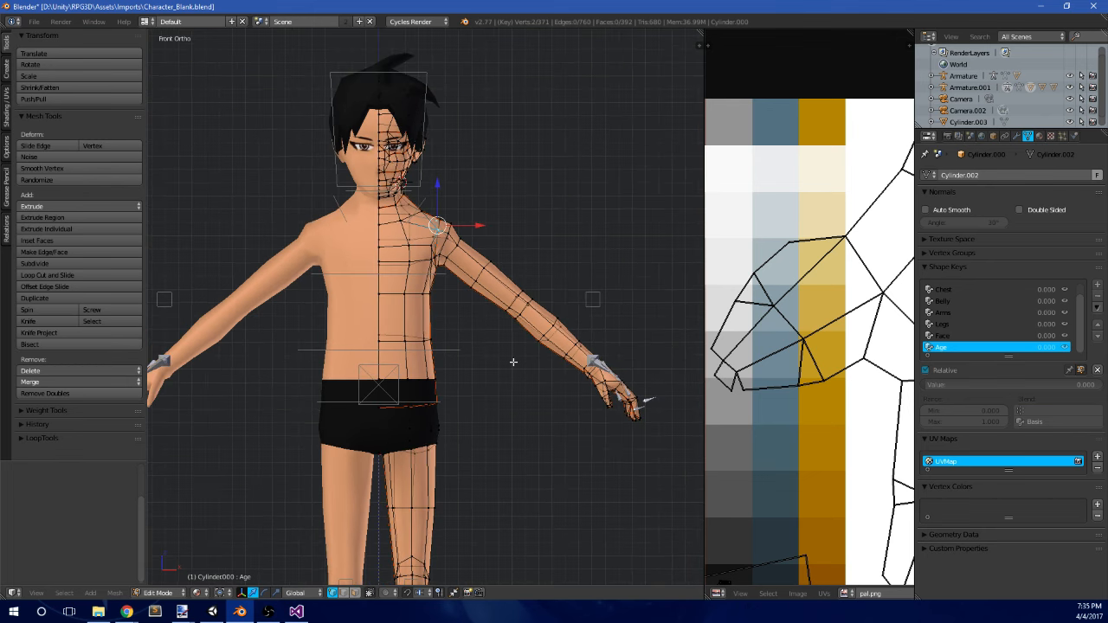
scroll(506, 342, up, 3)
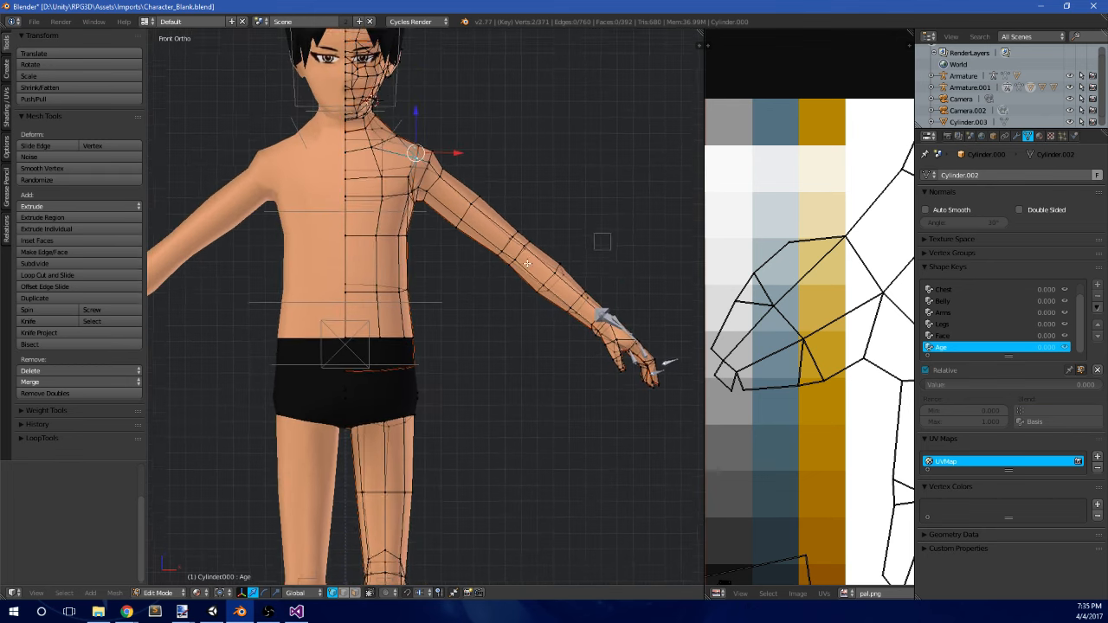
shift+middle_drag(570, 247, 541, 257)
shift+middle_drag(448, 200, 475, 149)
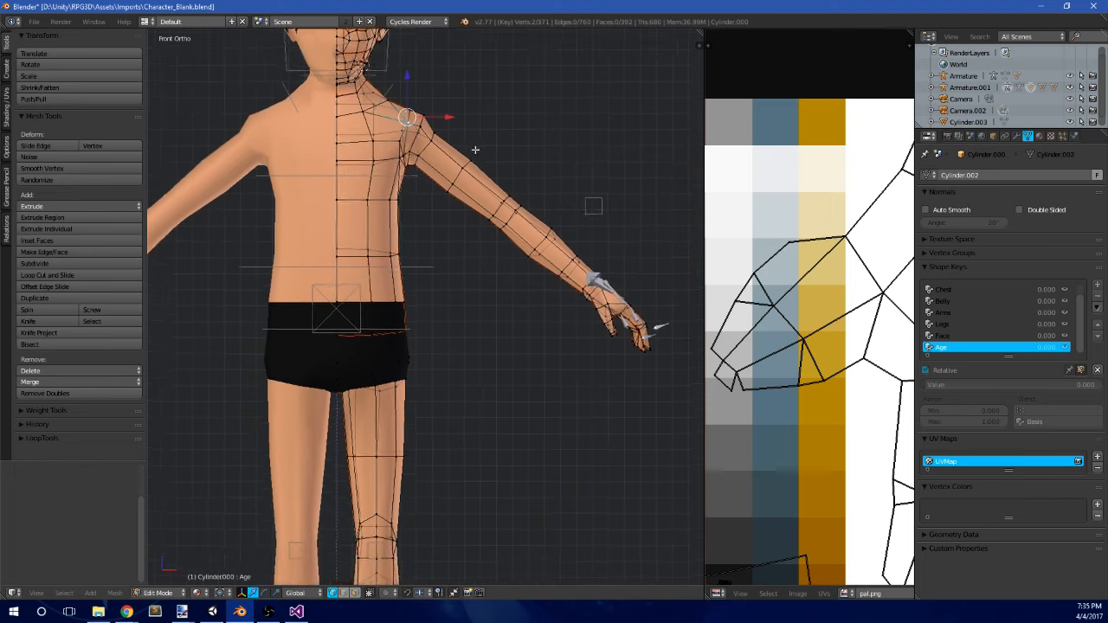
- Lower the mid-thigh edge loop of the leg toward the knee
shift+middle_drag(464, 377, 489, 173)
scroll(428, 245, up, 3)
alt+right_click(364, 214)
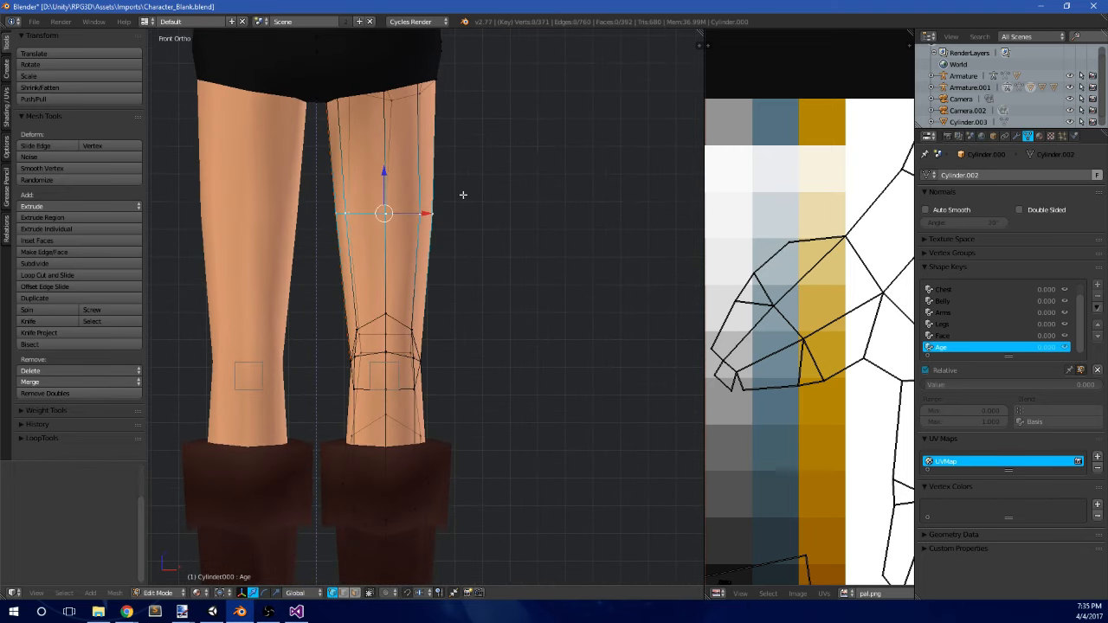
drag(388, 180, 376, 212)
key(a)
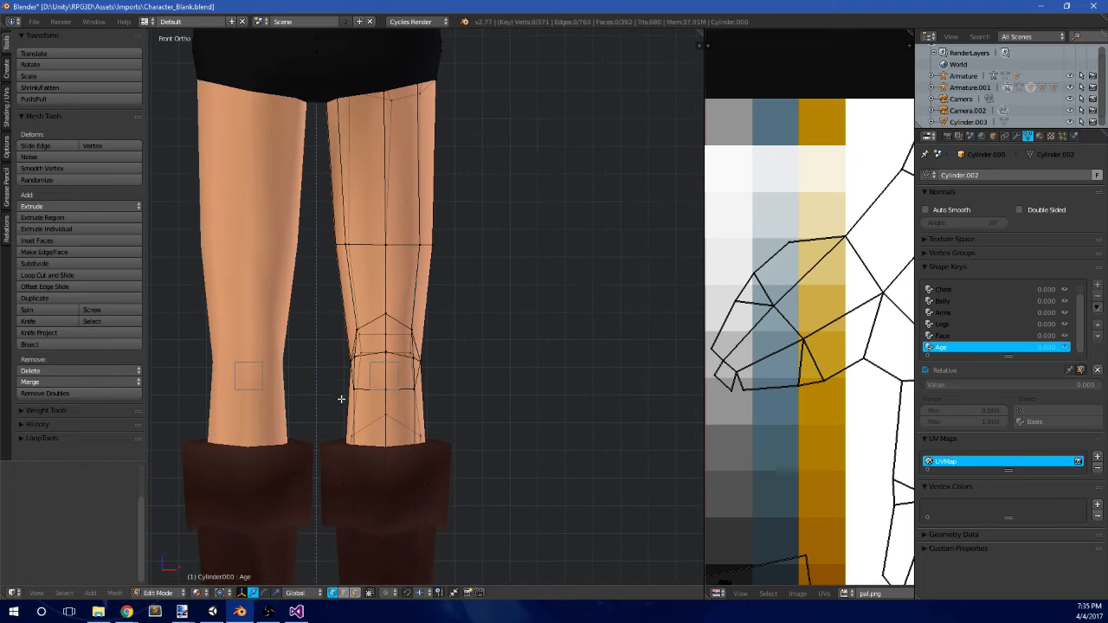
key(b)
drag(342, 399, 394, 317)
key(b)
drag(381, 394, 383, 317)
key(b)
right_click(389, 307)
- Select the buttock vertices at the back of the shorts and lower them slightly
middle_drag(528, 275, 428, 250)
scroll(496, 293, down, 5)
key(KP_3)
scroll(527, 208, up, 1)
shift+middle_drag(600, 159, 573, 248)
scroll(574, 248, up, 3)
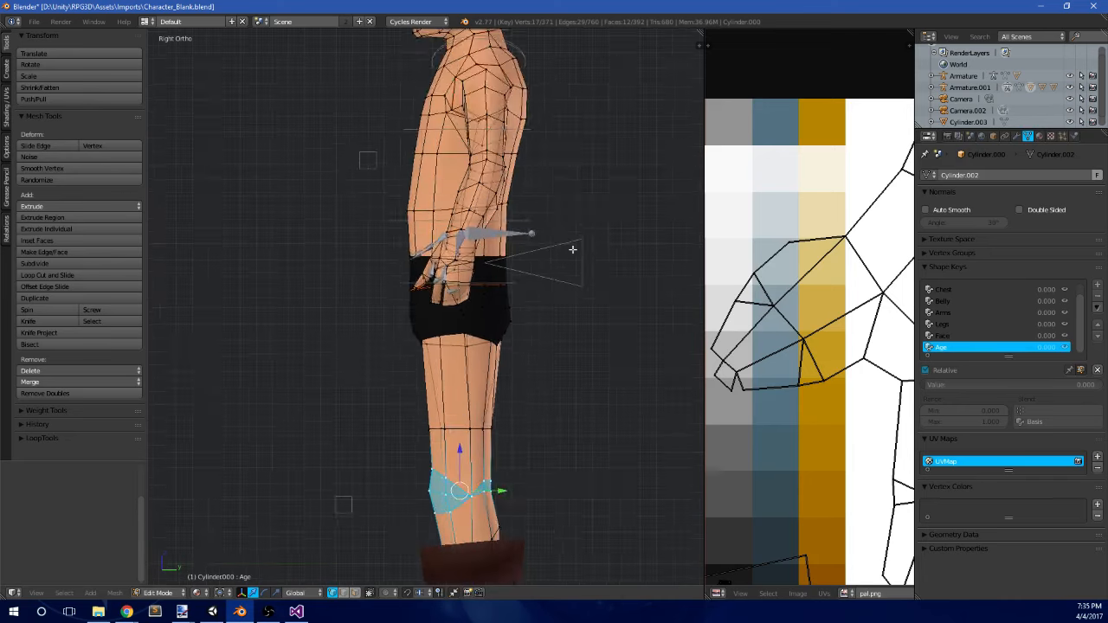
key(a)
key(b)
mouse_move(485, 371)
mouse_down()
mouse_move(568, 292)
mouse_move(566, 262)
mouse_up()
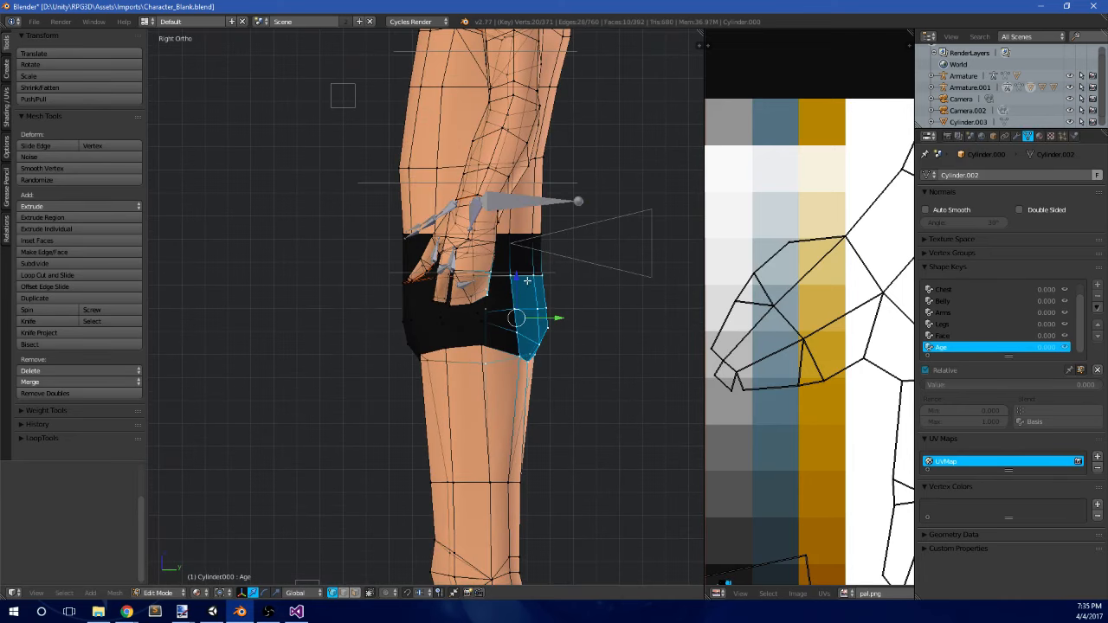
middle_drag(519, 275, 408, 349)
key(a)
key(b)
drag(421, 394, 546, 249)
middle_drag(486, 331, 470, 308)
drag(452, 287, 453, 301)
- Compare the reshaped Age hips with the base mesh from behind
scroll(463, 313, down, 2)
key(Tab)
middle_drag(511, 386, 535, 338)
key(Tab)
key(Tab)
key(Tab)
key(Tab)
key(Tab)
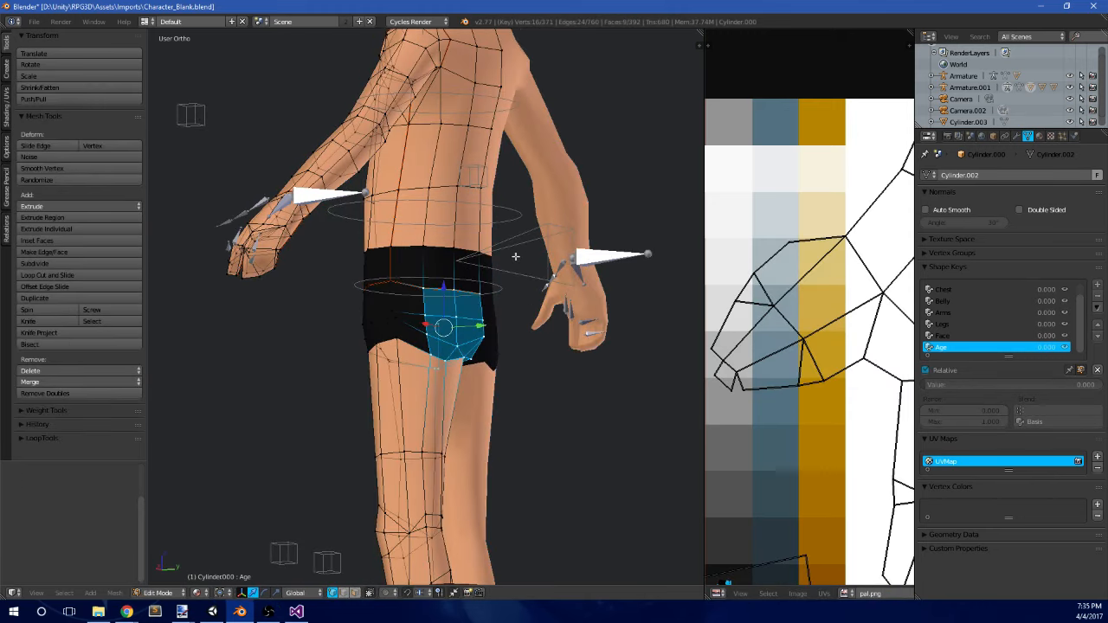
- Select the upper back vertices below the nape and compare the Age shape with the base mesh around the torso
shift+middle_drag(514, 225, 500, 352)
key(KP_3)
shift+middle_drag(462, 125, 447, 238)
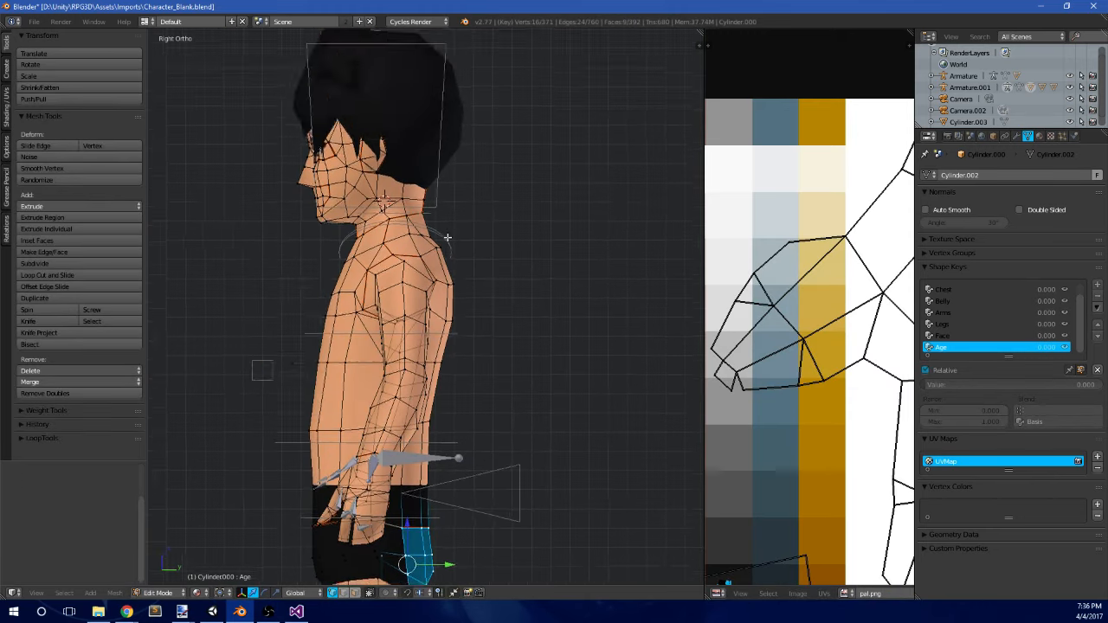
scroll(448, 238, up, 3)
scroll(428, 226, down, 5)
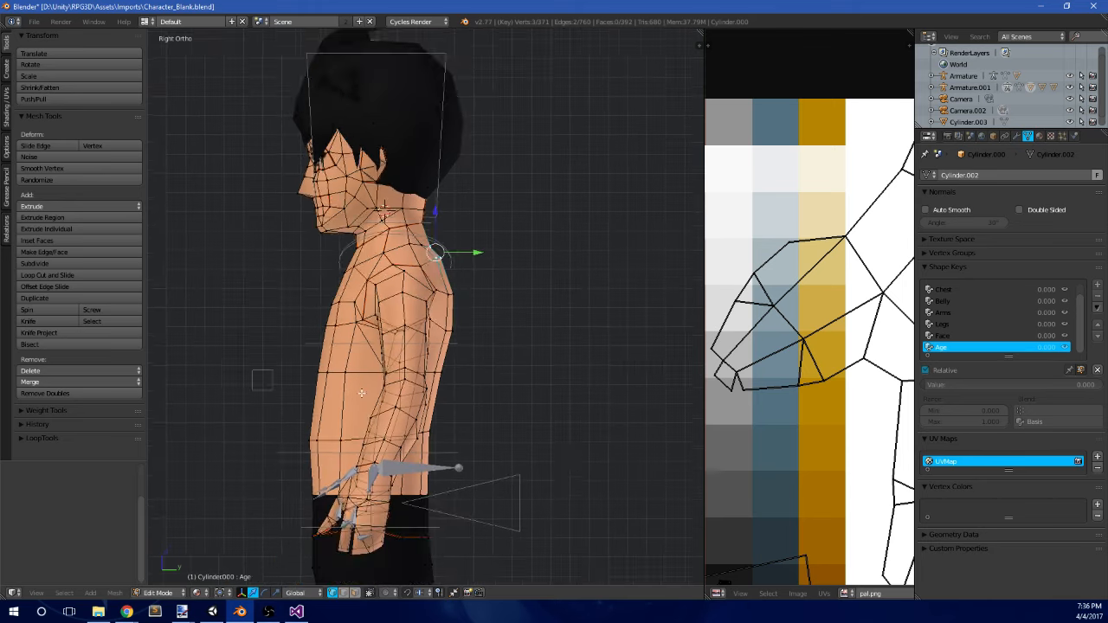
key(Tab)
middle_drag(429, 226, 455, 243)
key(Tab)
key(Tab)
key(Tab)
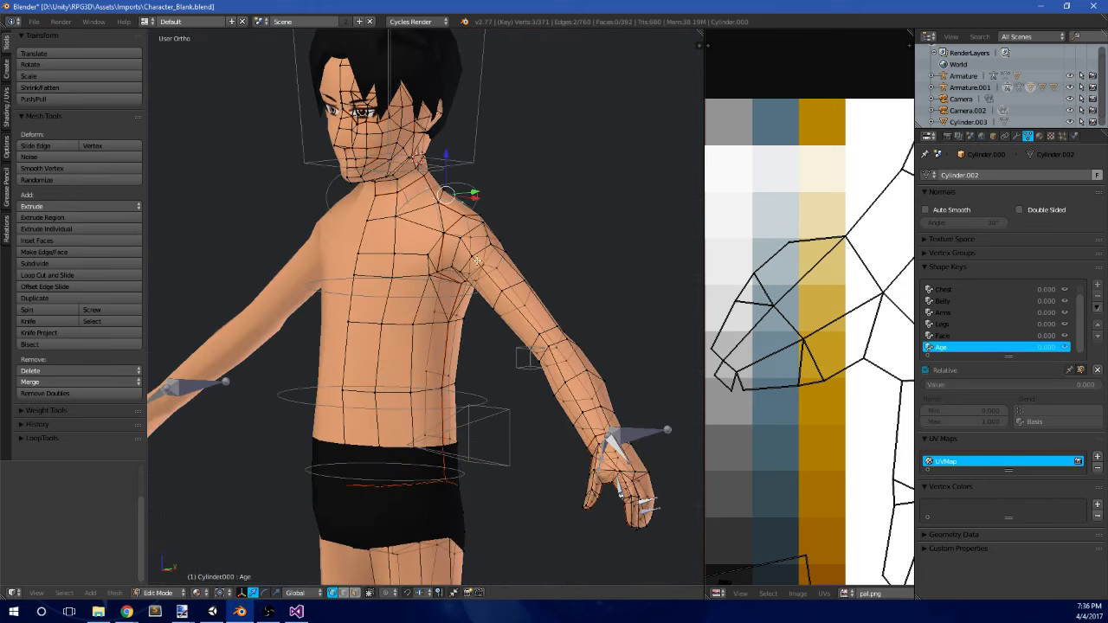
- Preview the Age shape key at 1.000 on the whole character in Object Mode
key(Tab)
drag(937, 385, 1071, 397)
scroll(498, 402, down, 4)
middle_drag(494, 408, 554, 398)
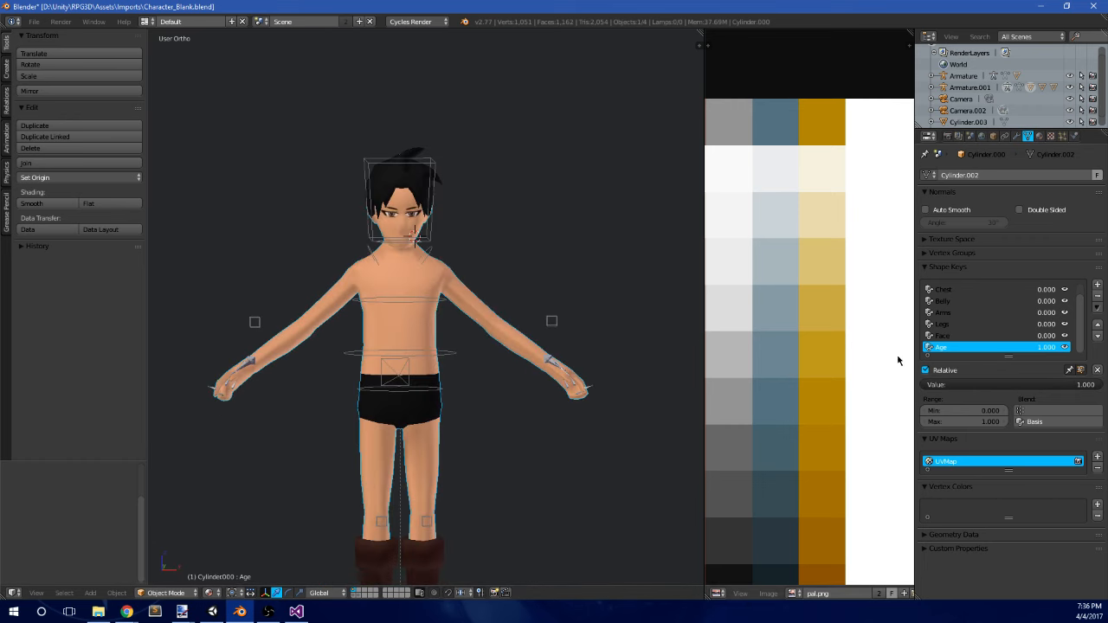
- Blend in the other shape keys: Face at 0.579, Arms at 0.447, Belly at -0.304 and Legs at 0.725
click(979, 337)
drag(972, 394, 1033, 387)
click(991, 312)
click(974, 301)
click(1004, 315)
click(980, 333)
click(992, 327)
click(963, 336)
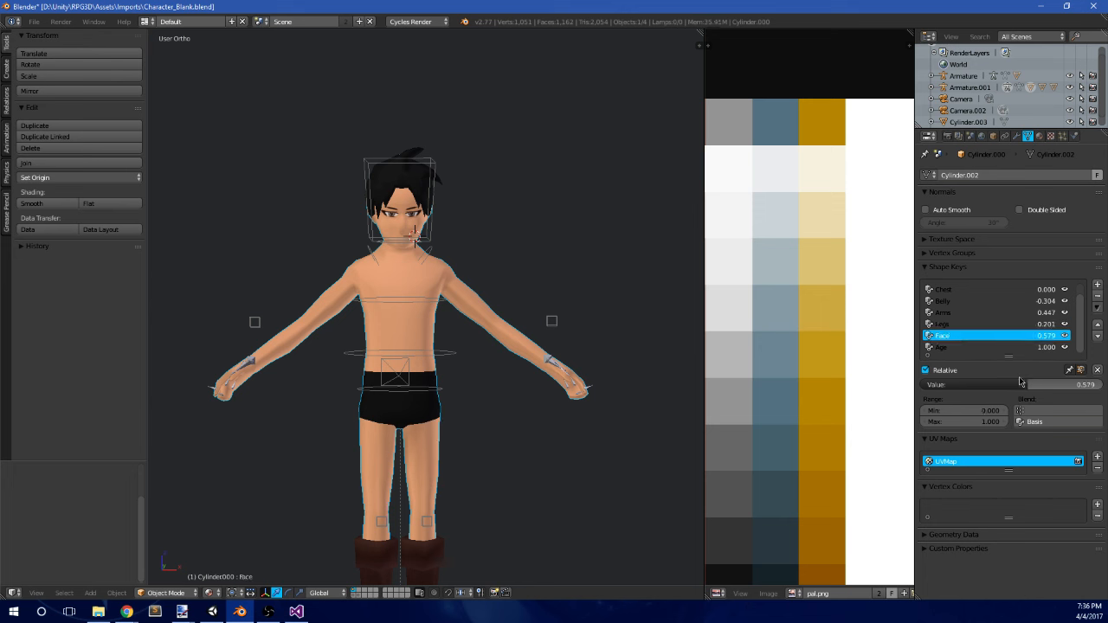
click(1020, 324)
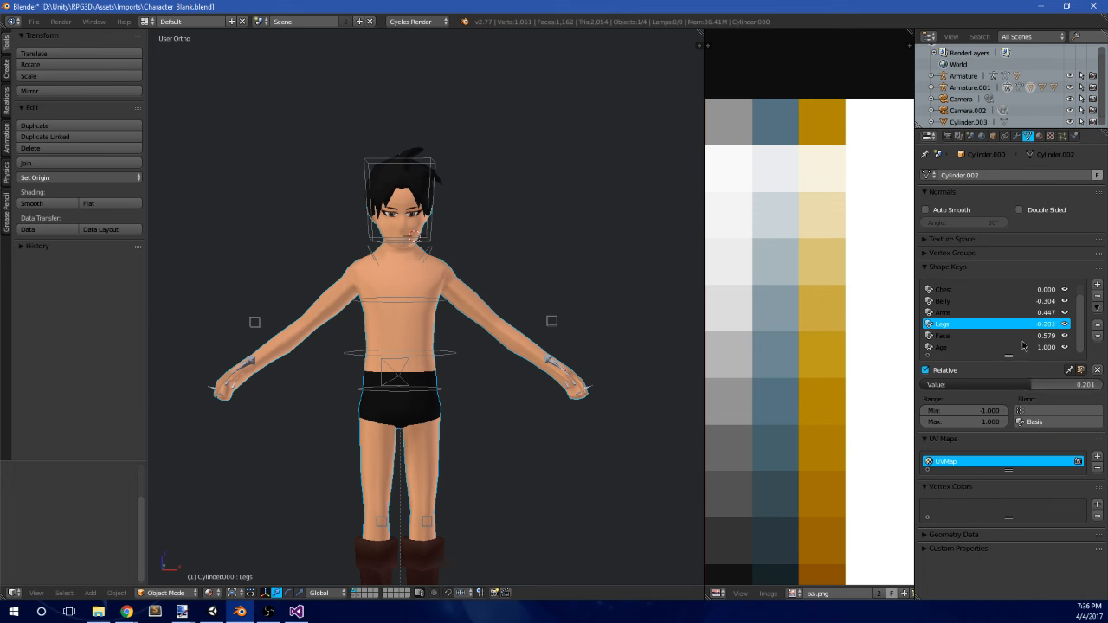
mouse_move(1056, 389)
mouse_down()
mouse_move(995, 388)
mouse_move(1076, 388)
mouse_up()
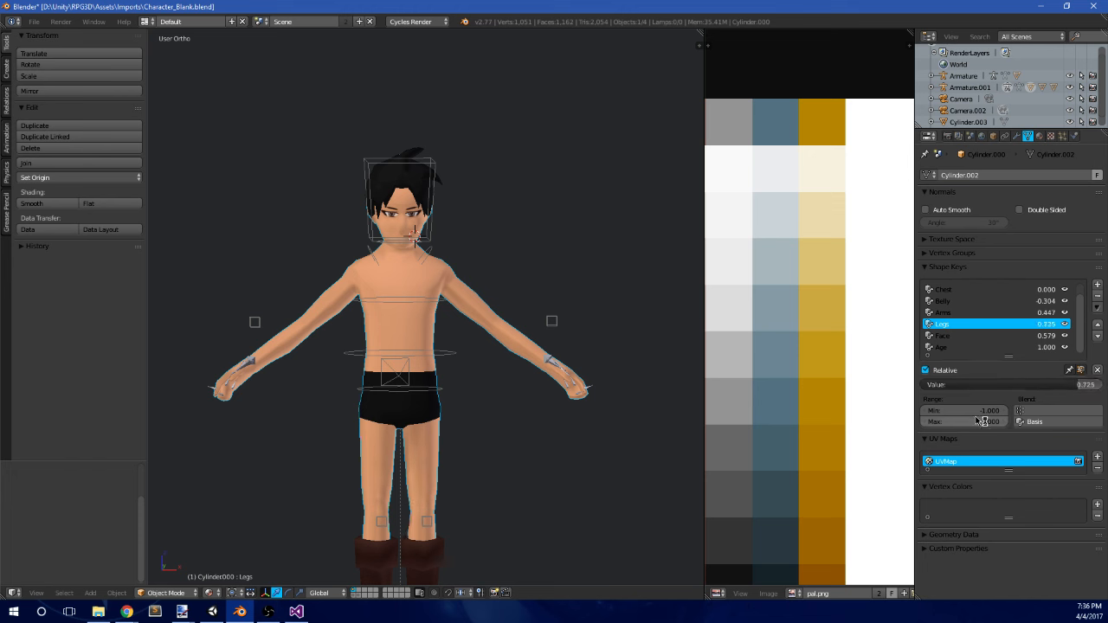
- Widen the Legs shape key range to a minimum of -4 and a maximum of 4
click(975, 421)
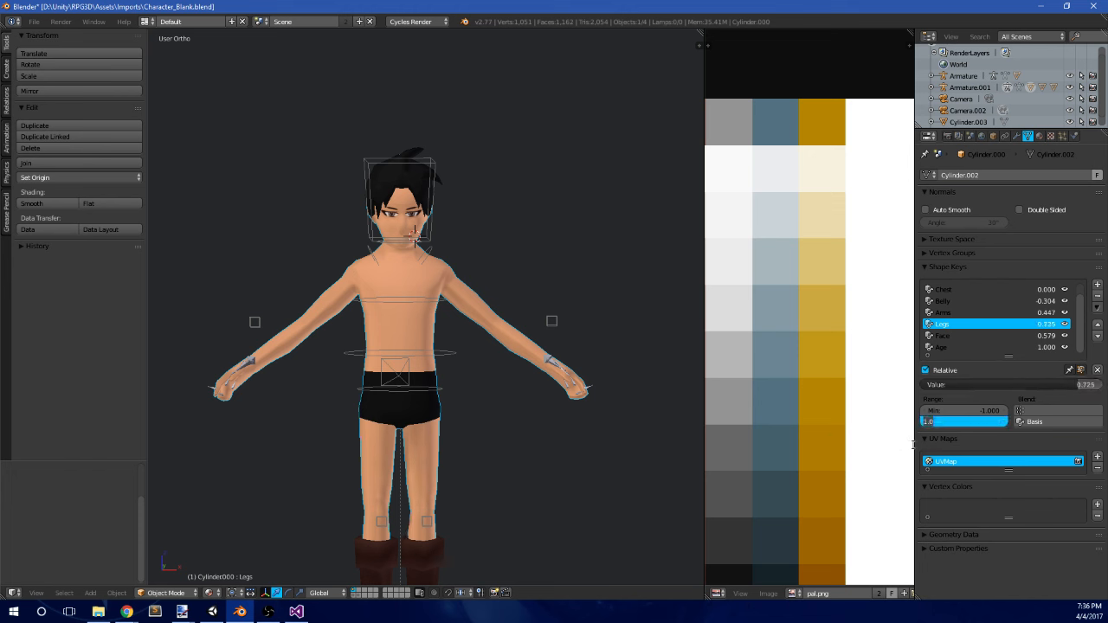
click(987, 410)
click(978, 414)
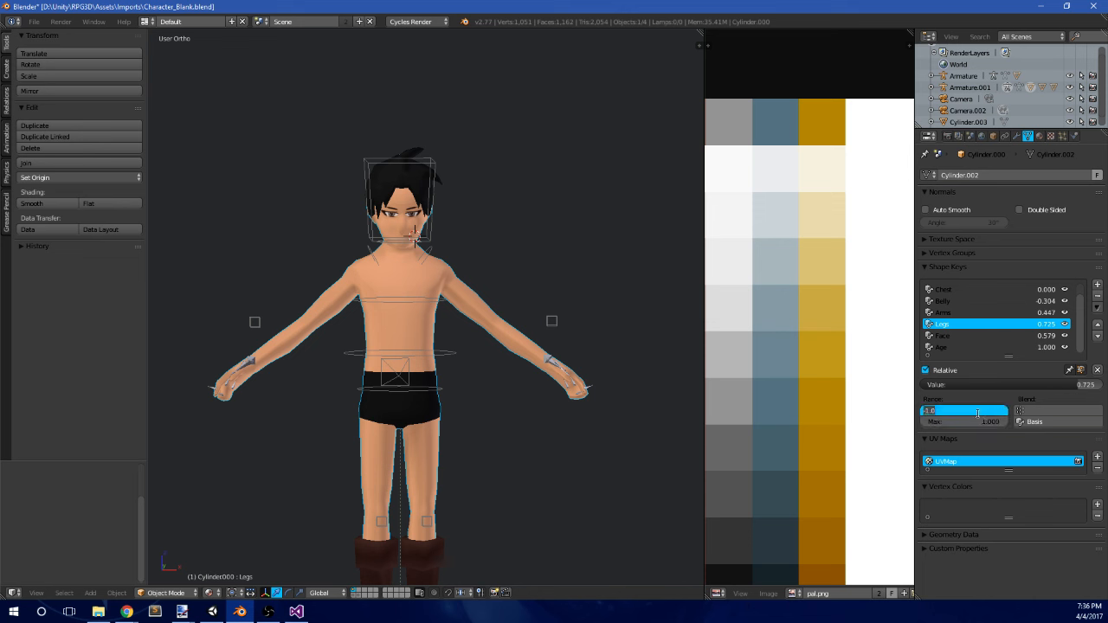
key(BackSpace)
key(Tab)
text(4)
key(Return)
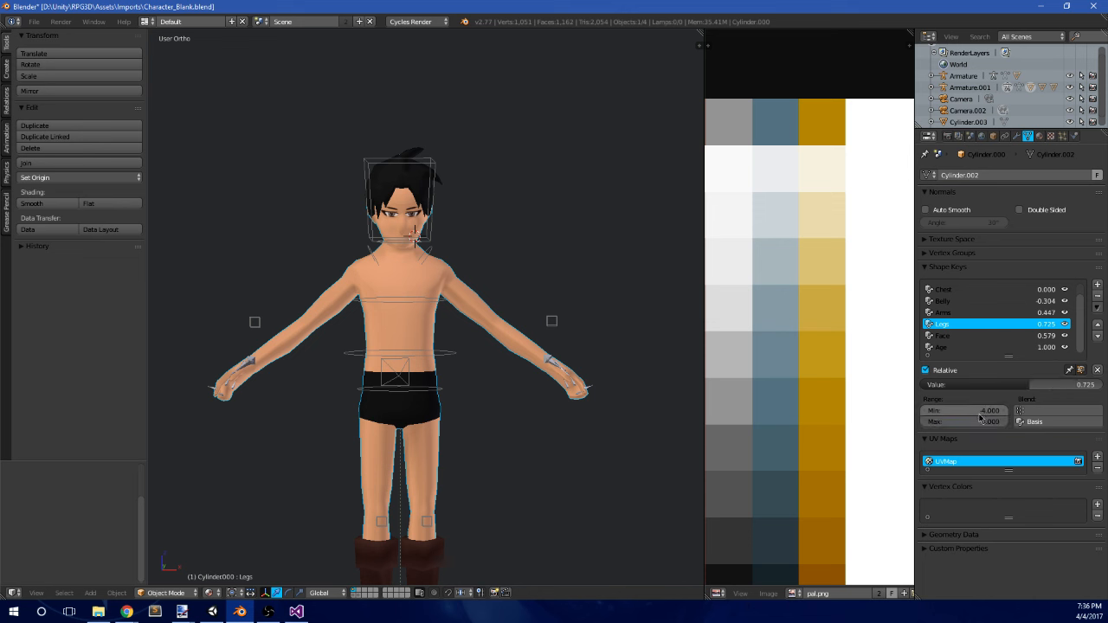
- Test the Legs shape key at -4.000 and 1.178, examining the legs from the side and front
drag(1032, 389, 923, 389)
scroll(368, 460, down, 2)
shift+middle_drag(368, 461, 366, 408)
middle_drag(365, 409, 267, 426)
scroll(450, 408, up, 3)
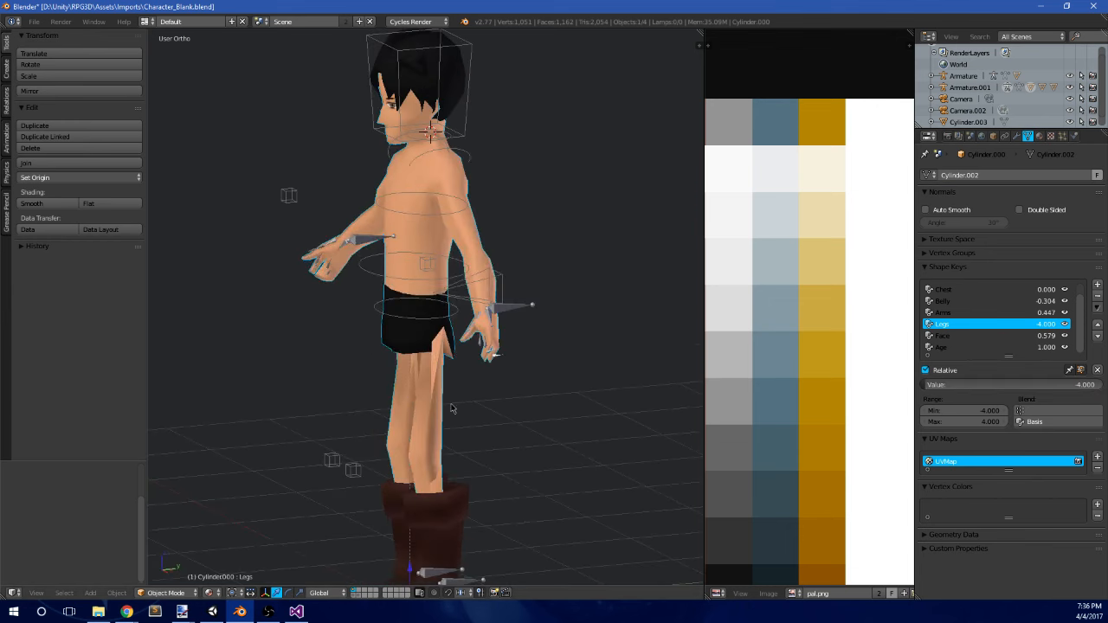
middle_drag(450, 408, 426, 386)
drag(984, 391, 1038, 388)
middle_drag(415, 355, 503, 372)
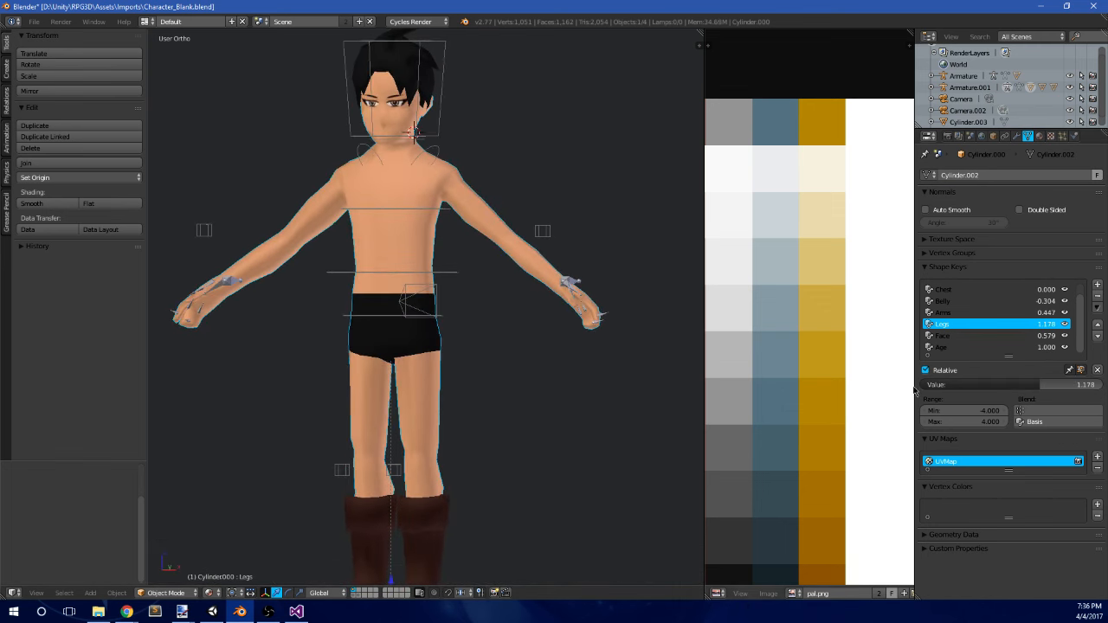
- Set the Legs shape key range to a minimum of -1 and a maximum of 1
click(980, 410)
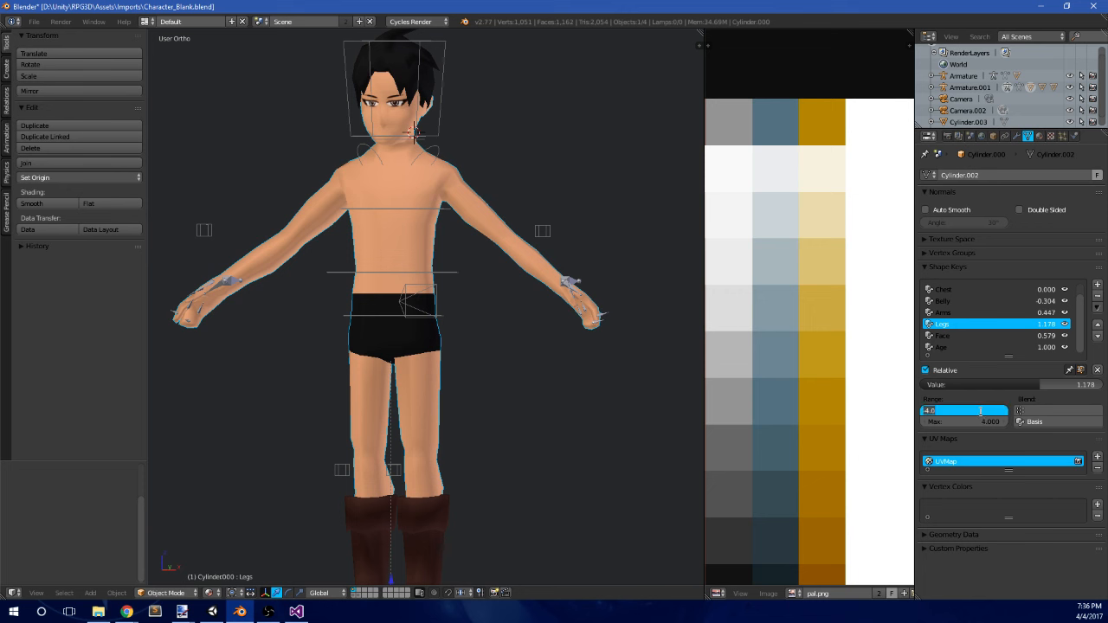
text(1)
key(Return)
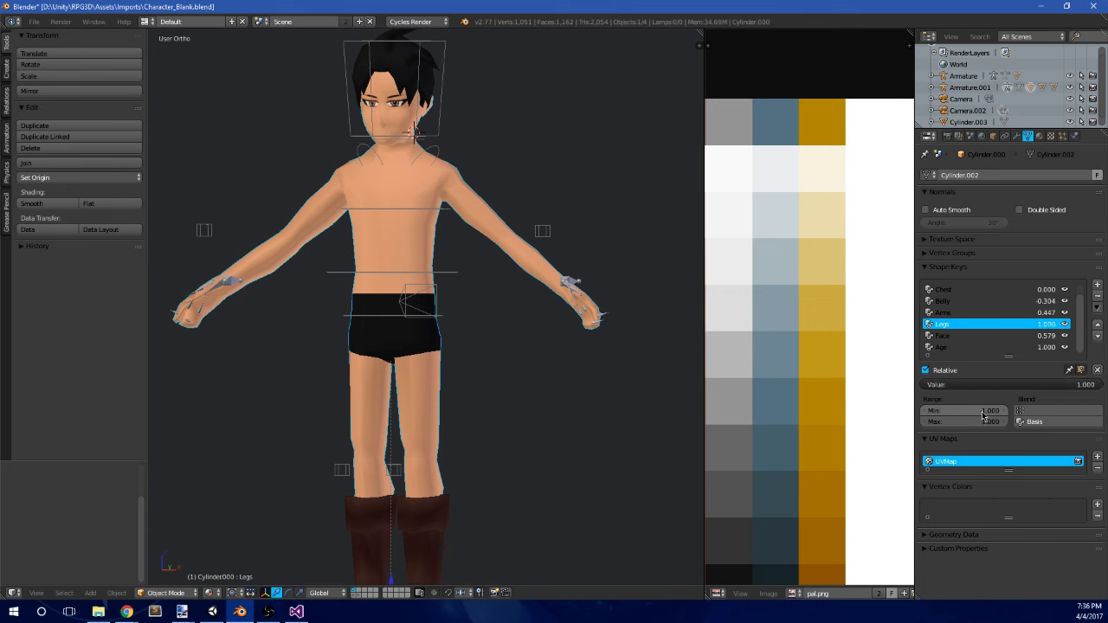
- Reset the Belly, Arms and Legs shape key values to 0
click(1045, 300)
text(0)
key(Return)
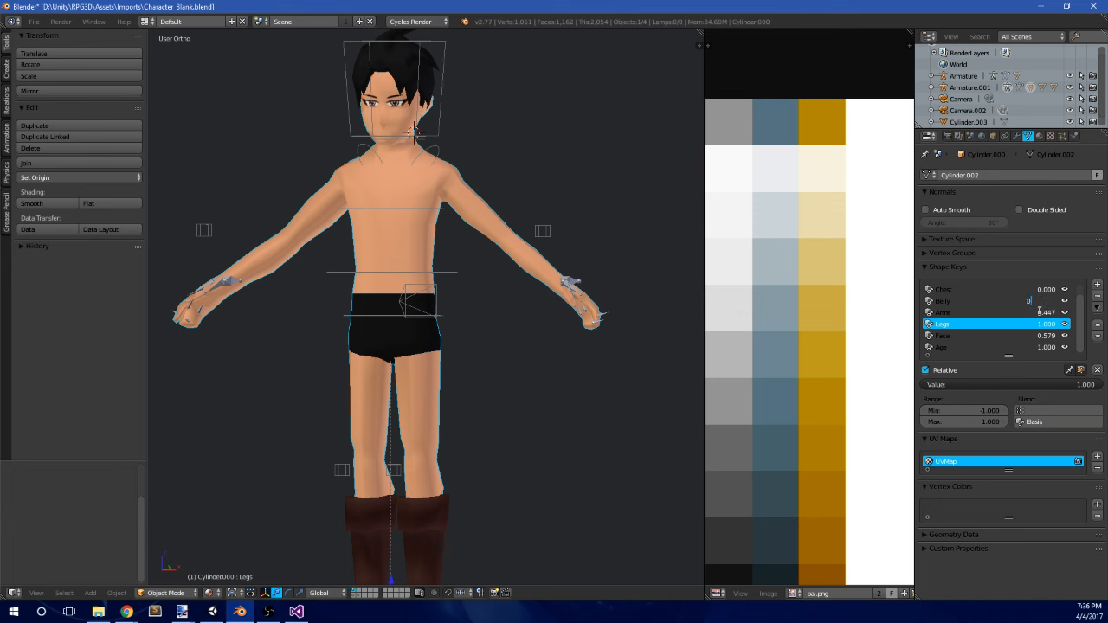
click(1044, 313)
text(0)
key(Return)
click(1044, 323)
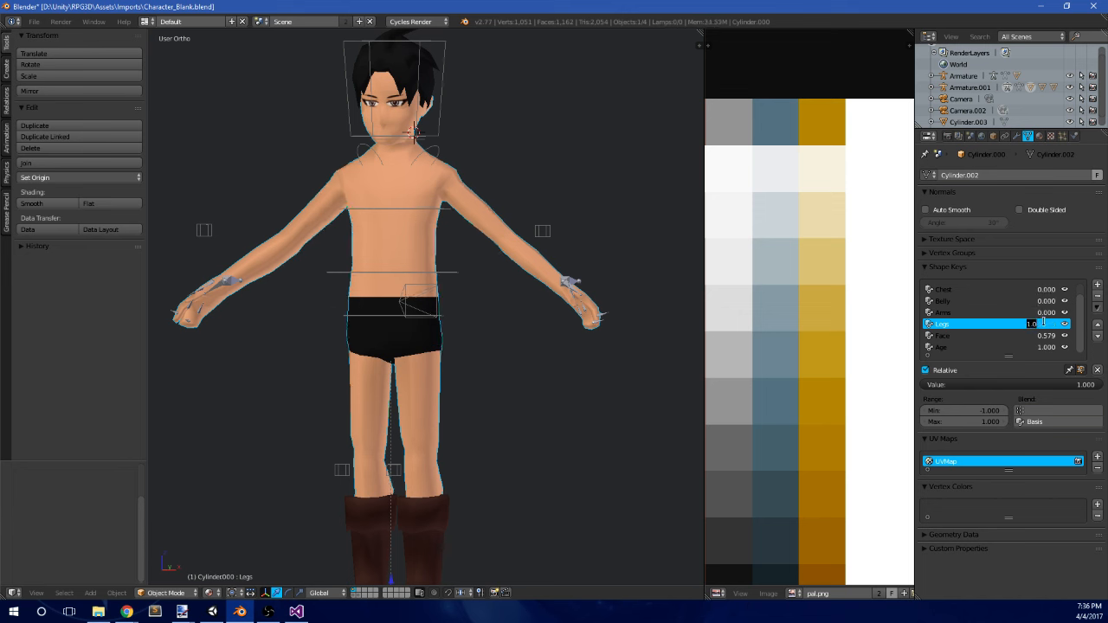
text(0)
key(Return)
- Reset the Face and Age shape key values to 0 and view the whole base character
click(1045, 335)
text(00)
key(Return)
click(1047, 346)
key(Return)
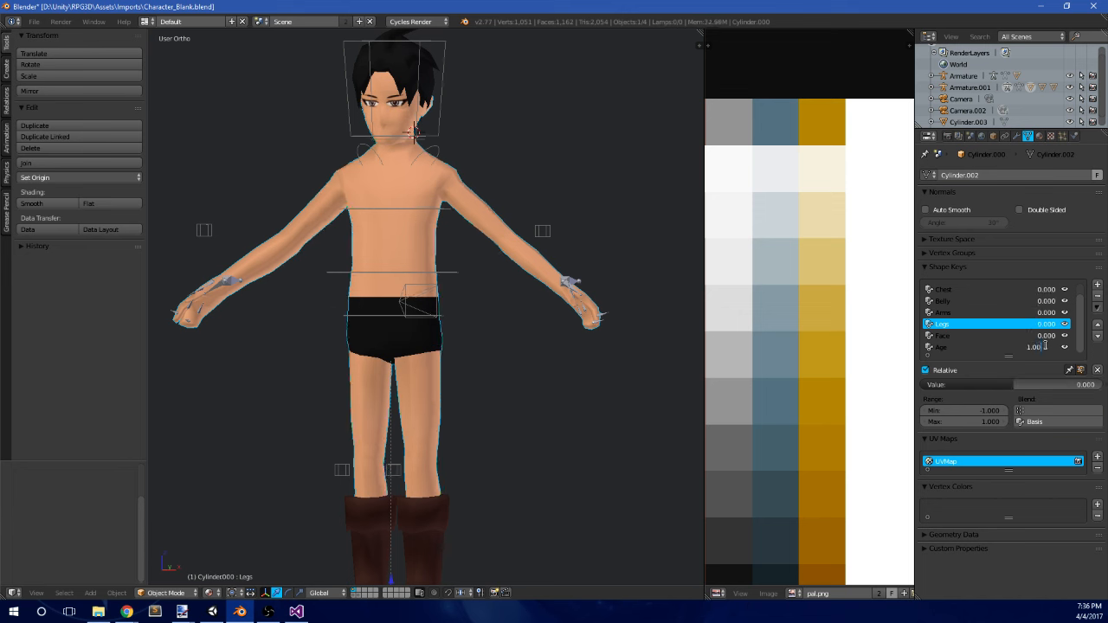
text(0)
key(Return)
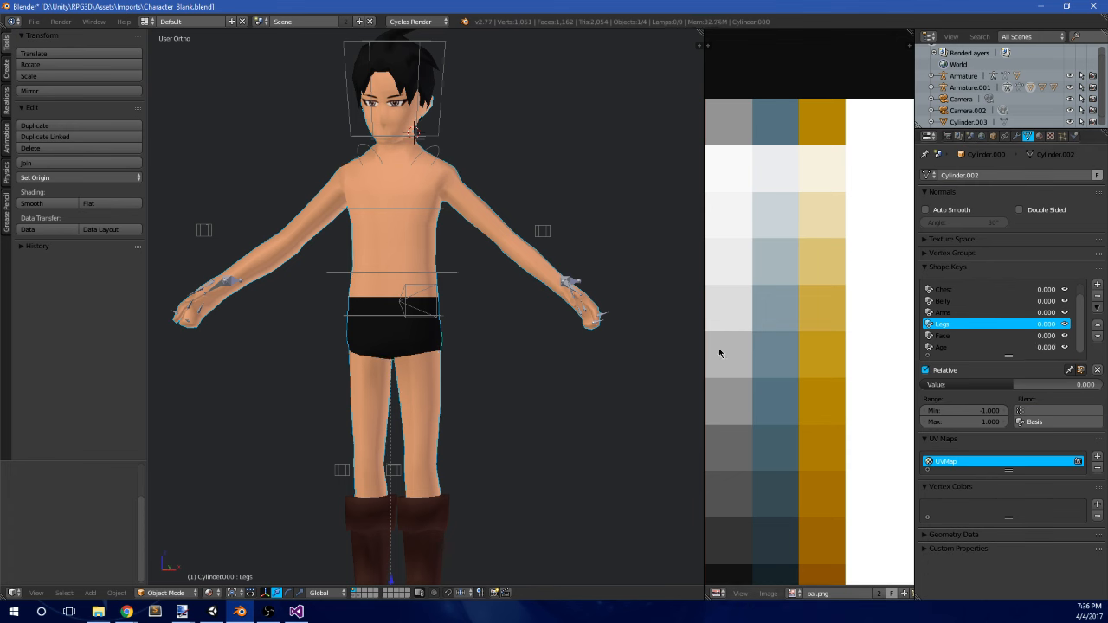
scroll(487, 338, down, 2)
middle_drag(488, 338, 541, 327)
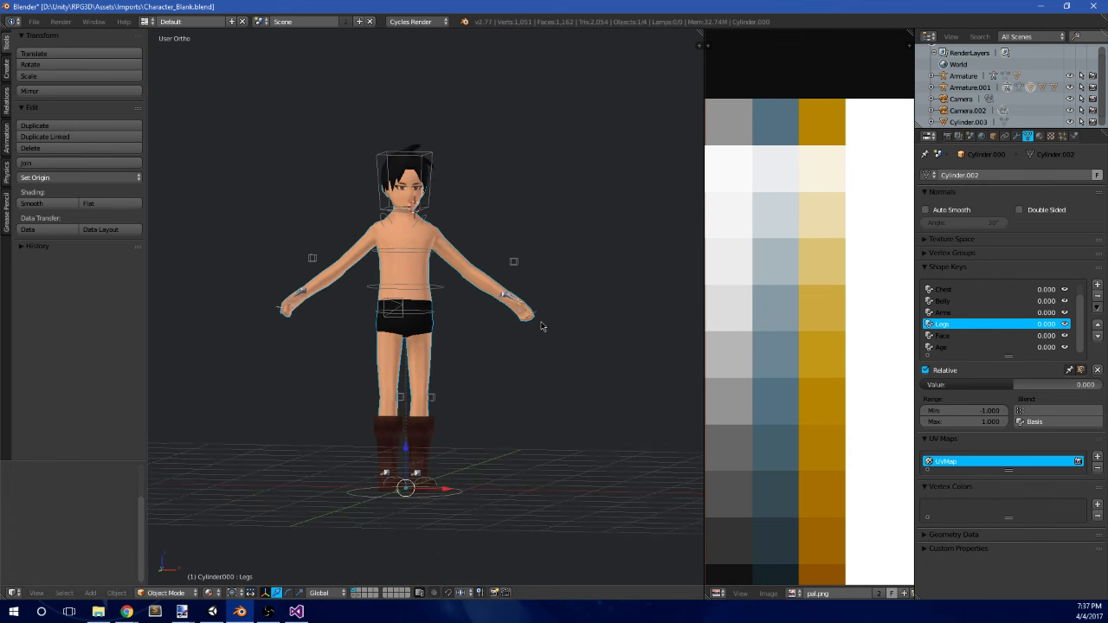
- View the base character from the front and at an angle, and make Basis the active shape key
middle_drag(522, 373, 490, 374)
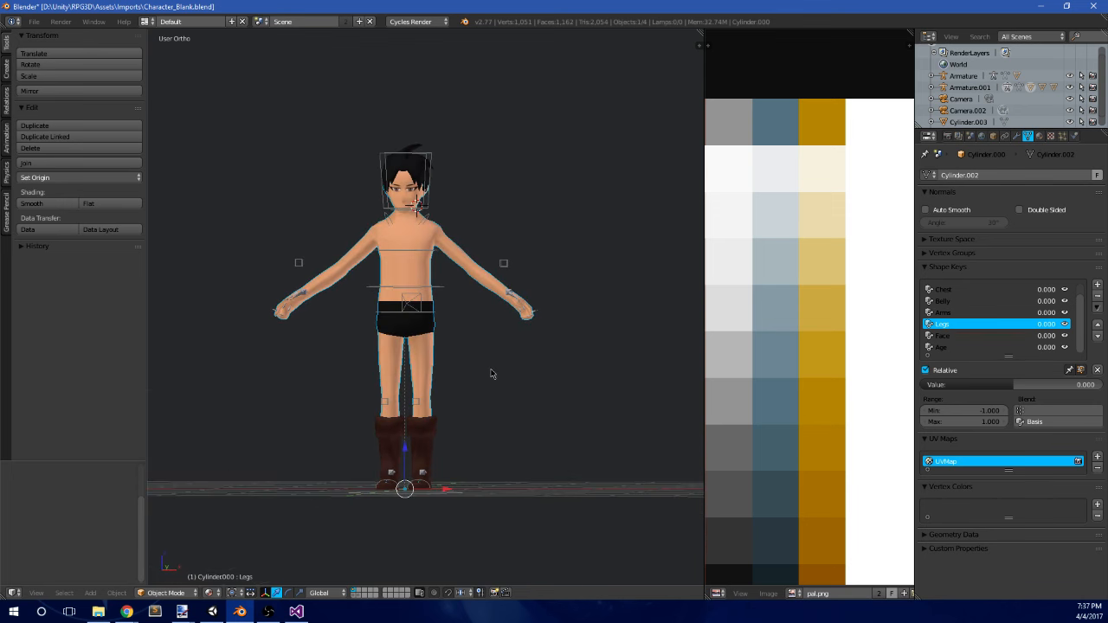
key(KP_1)
scroll(490, 373, up, 3)
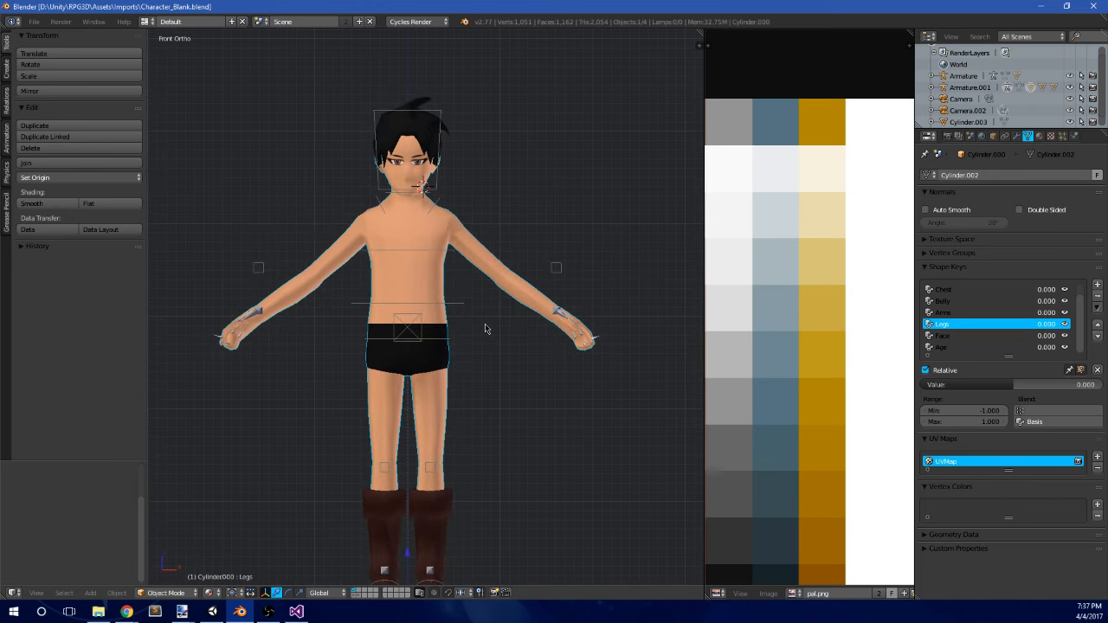
scroll(486, 328, down, 3)
middle_drag(480, 329, 502, 363)
click(986, 291)
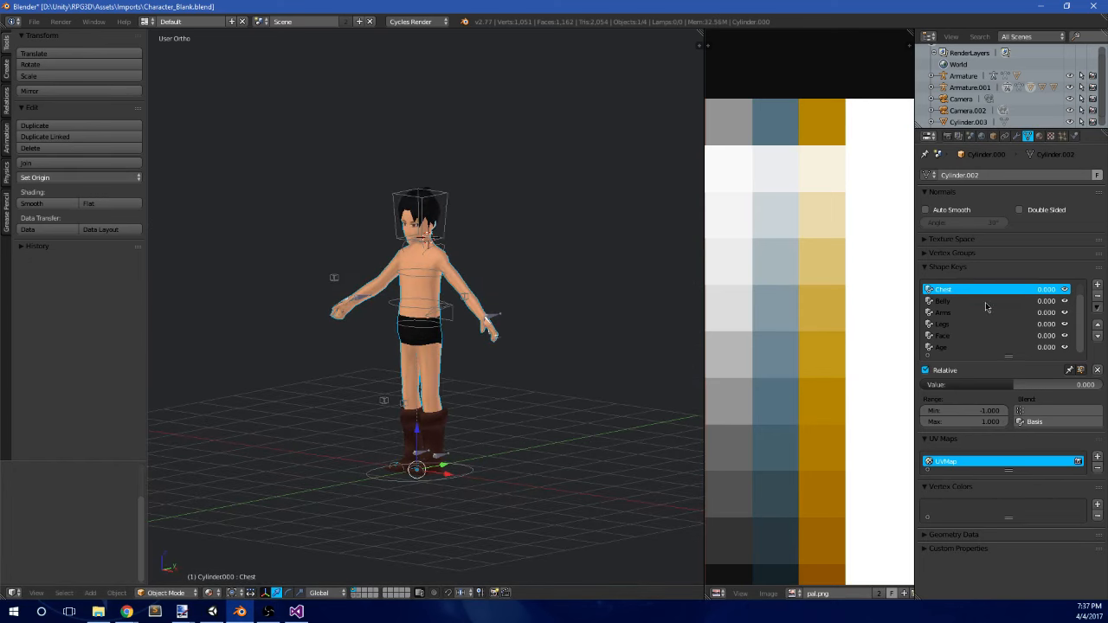
scroll(985, 304, up, 1)
click(980, 291)
click(977, 301)
click(994, 287)
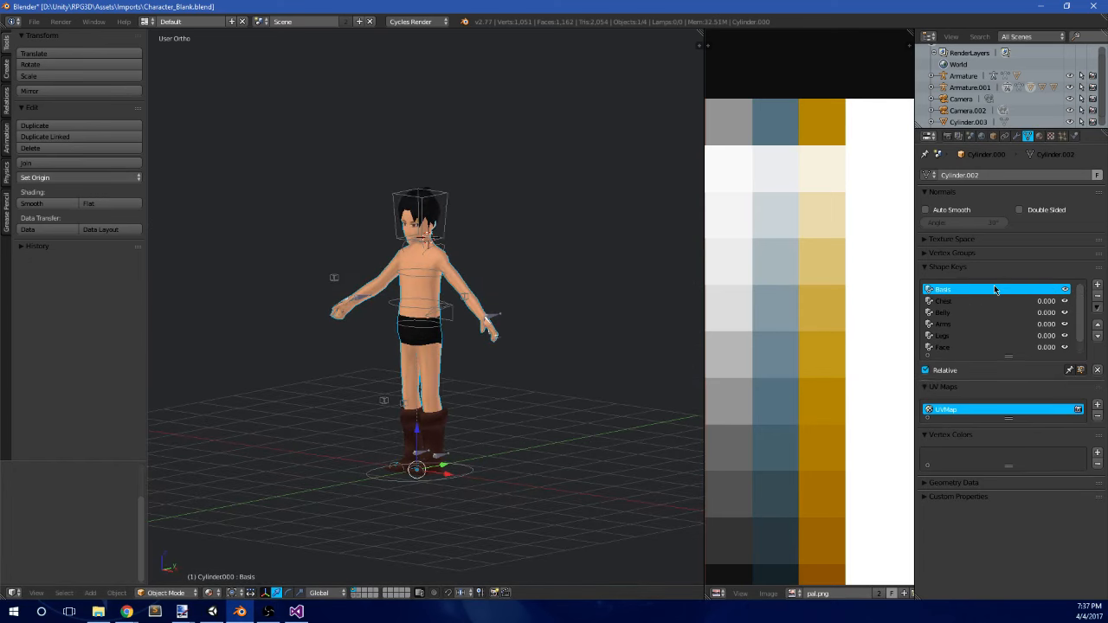
- Add a new shape key named Sex to the body mesh
mouse_move(381, 294)
middle_down()
mouse_move(377, 260)
mouse_move(367, 286)
middle_up()
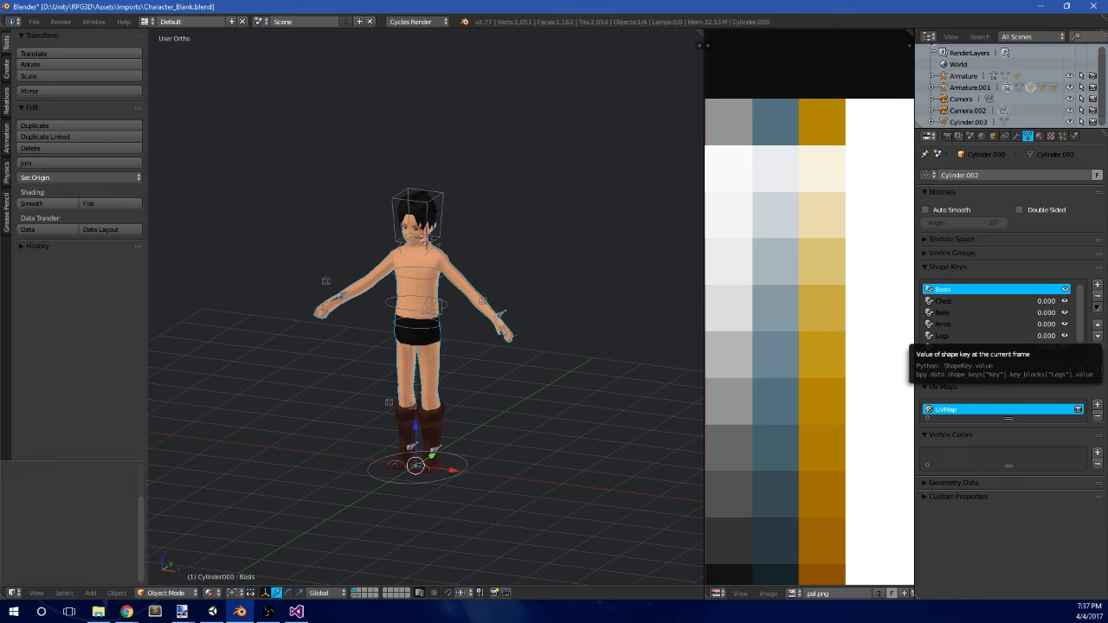
key(alt+Tab)
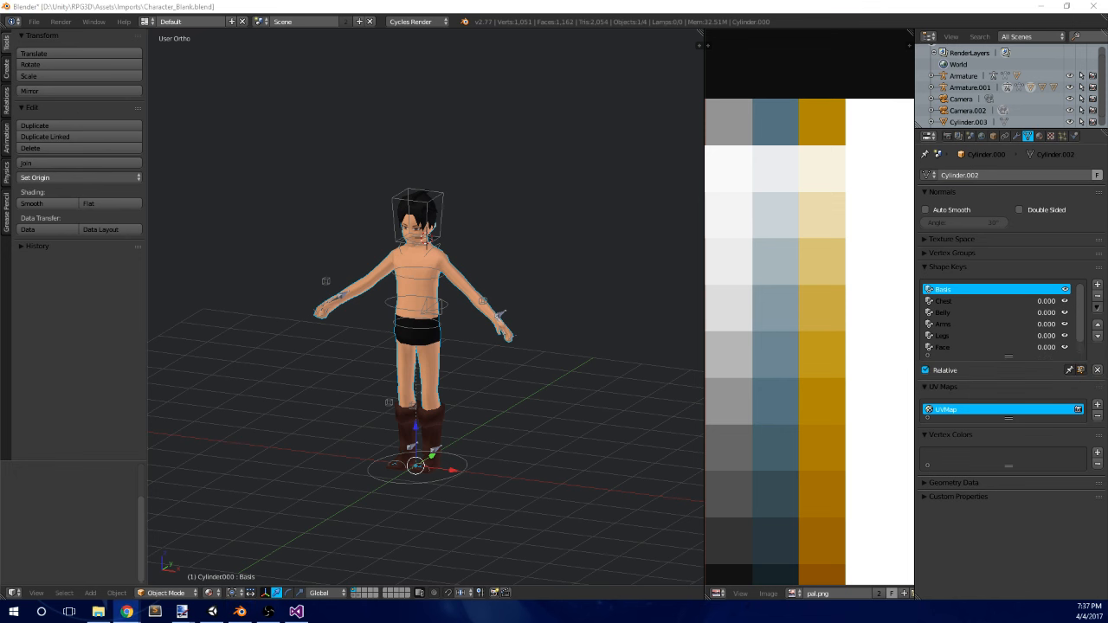
middle_drag(394, 342, 434, 311)
scroll(434, 312, up, 1)
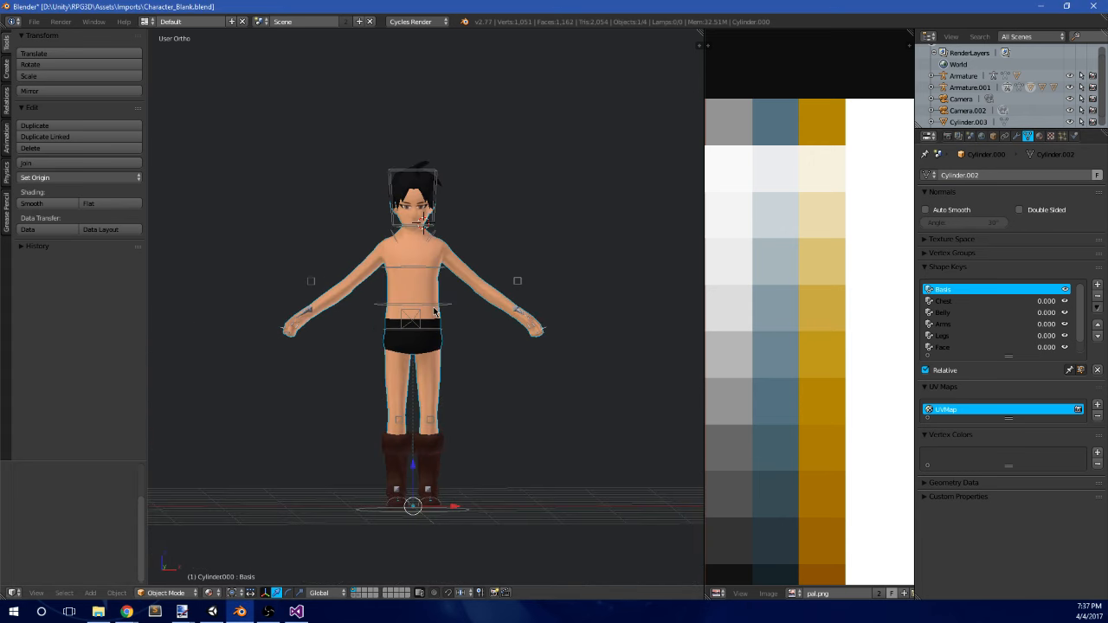
key(KP_1)
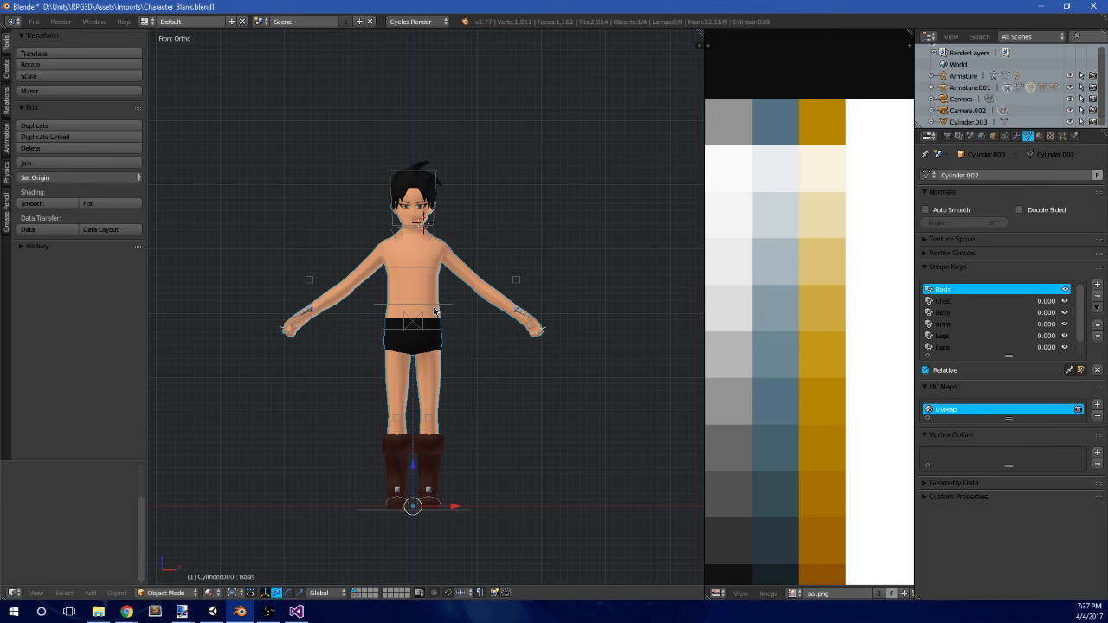
scroll(435, 312, up, 3)
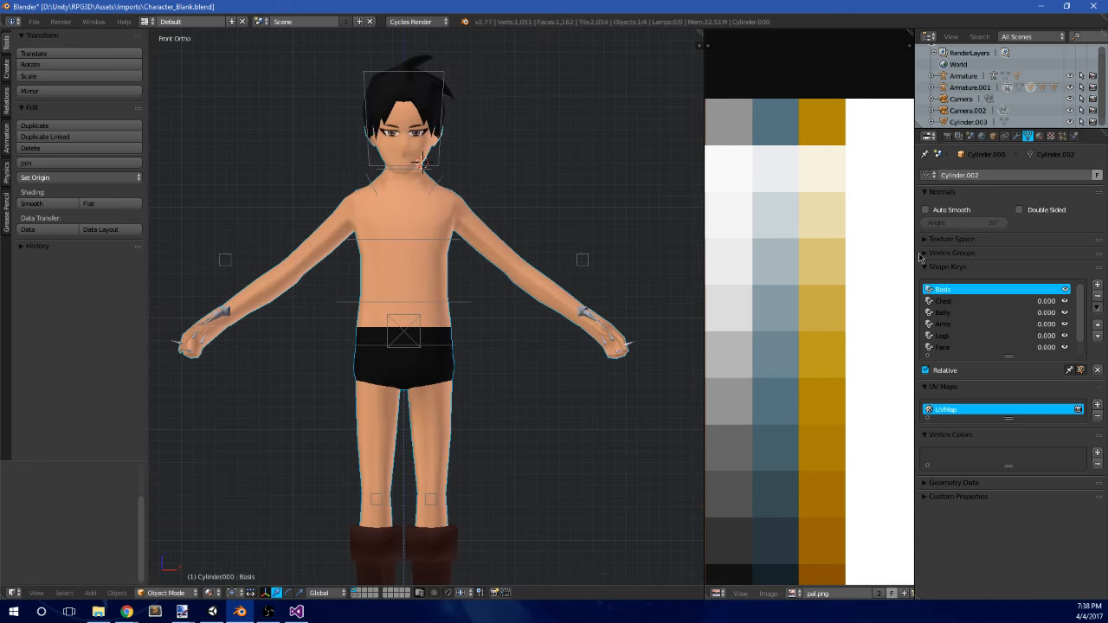
scroll(1028, 321, down, 1)
click(1097, 286)
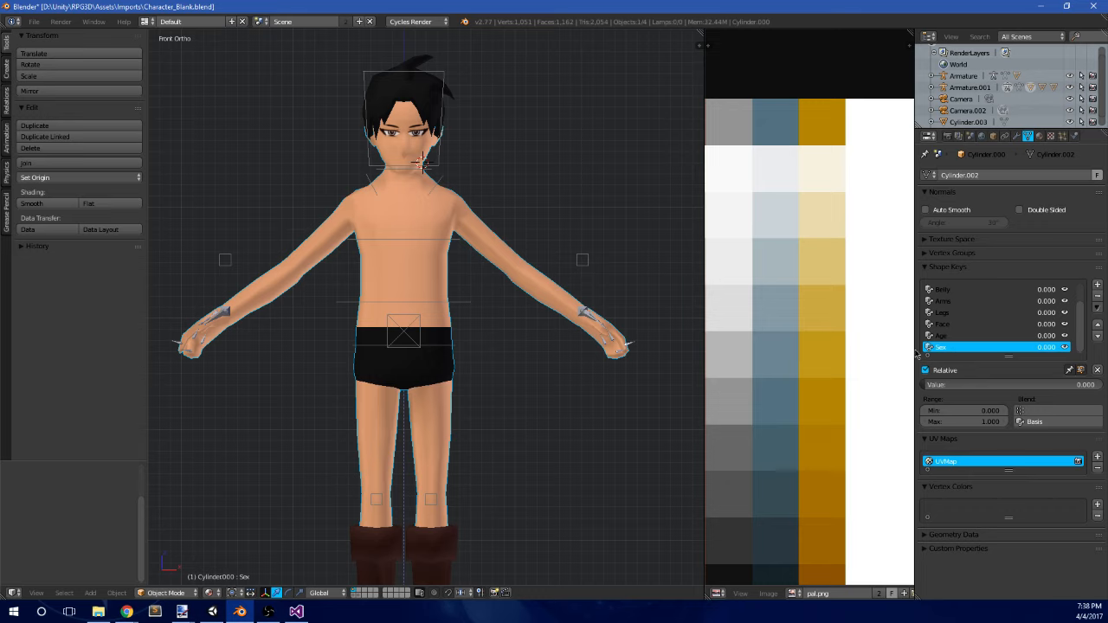
- In the Sex shape key, move the selected front torso vertex forward in side view
scroll(373, 217, up, 4)
key(Tab)
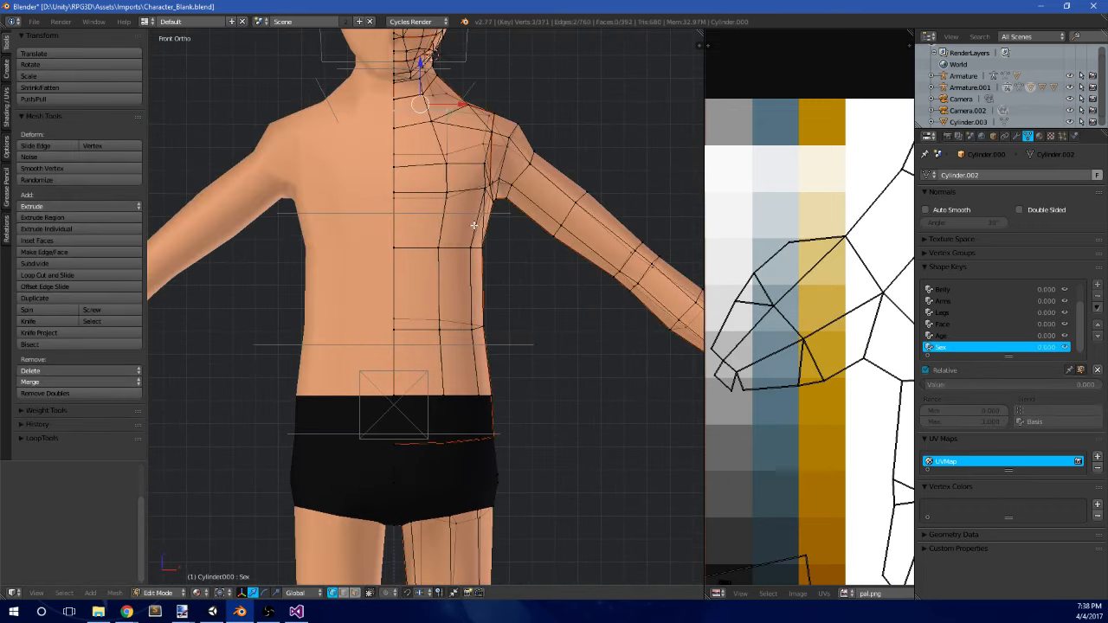
middle_drag(474, 225, 412, 213)
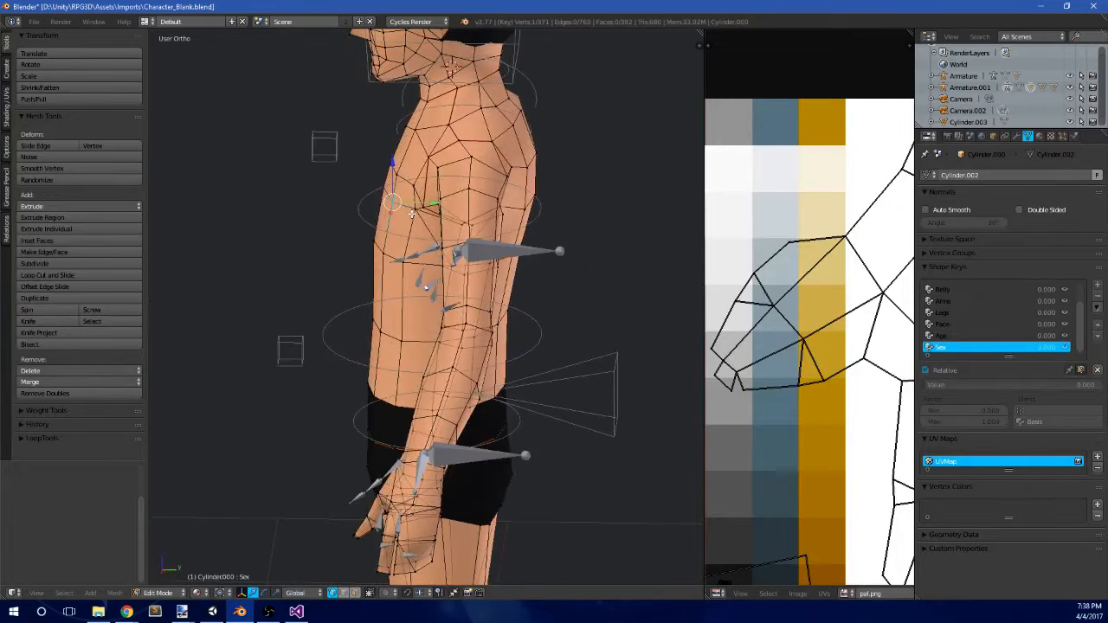
key(KP_3)
scroll(424, 225, up, 3)
key(g)
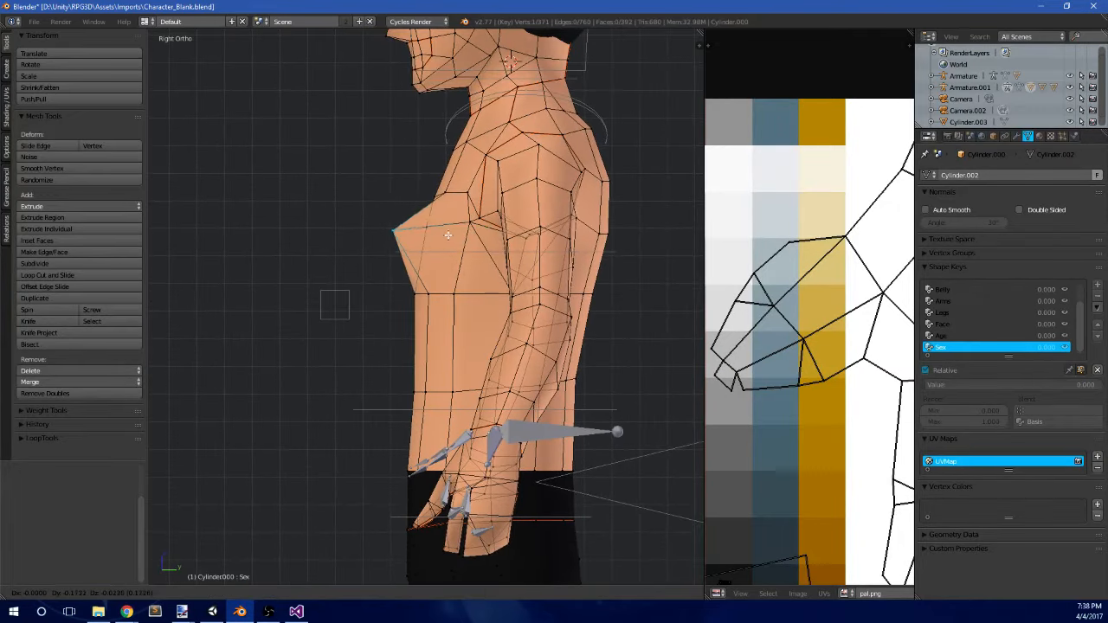
click(447, 236)
- Return to Object Mode and set the Sex shape key value to 1.000
middle_drag(448, 235, 498, 203)
key(Tab)
scroll(564, 245, down, 1)
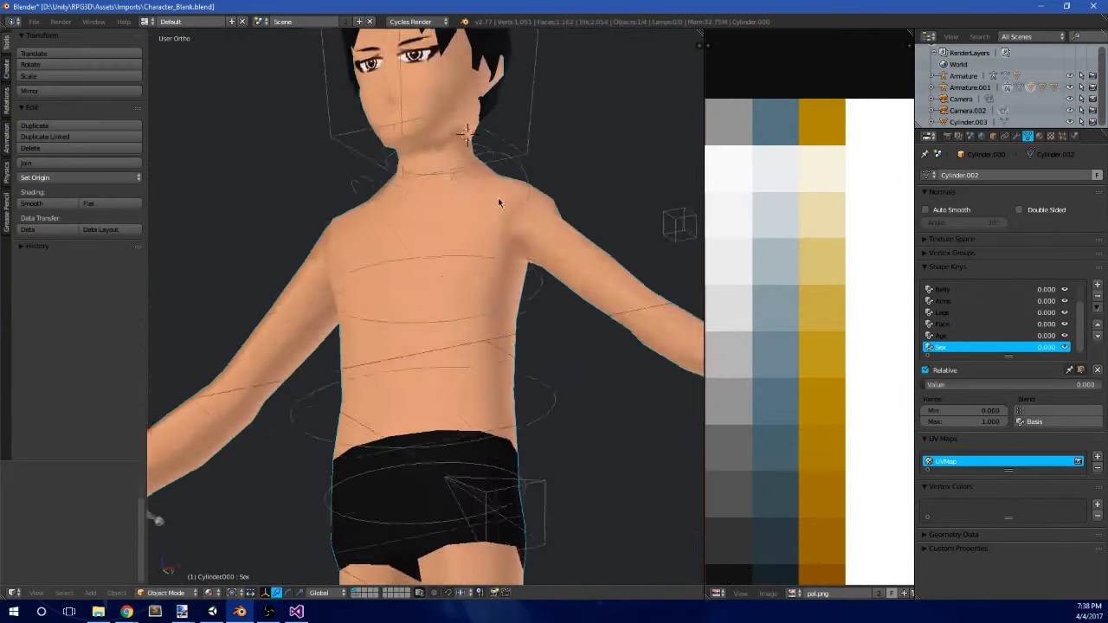
scroll(498, 202, up, 1)
key(Tab)
key(Tab)
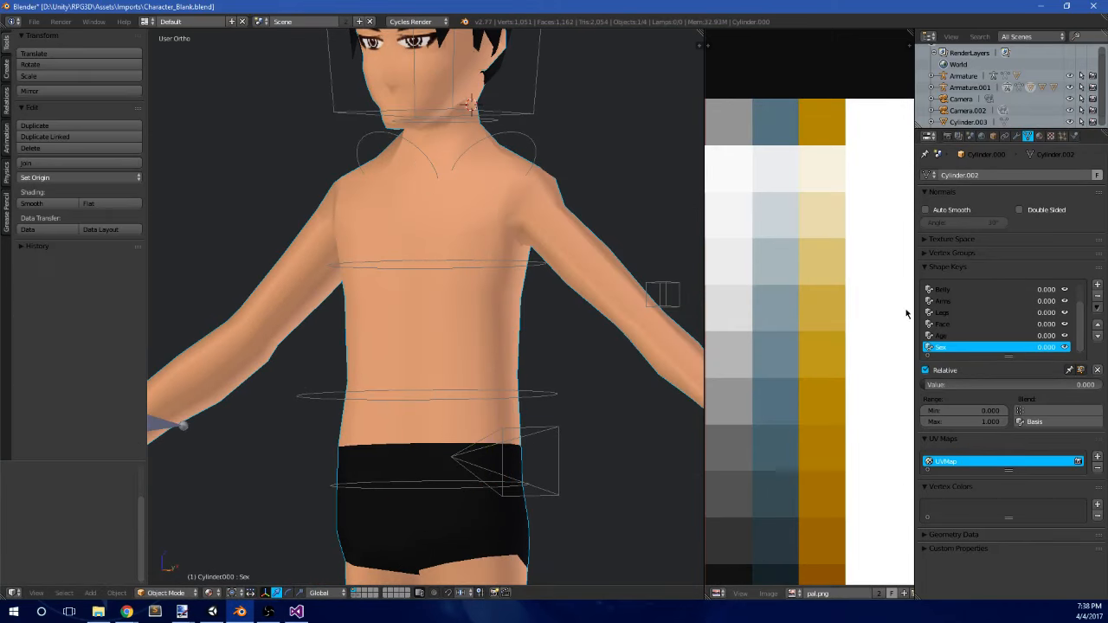
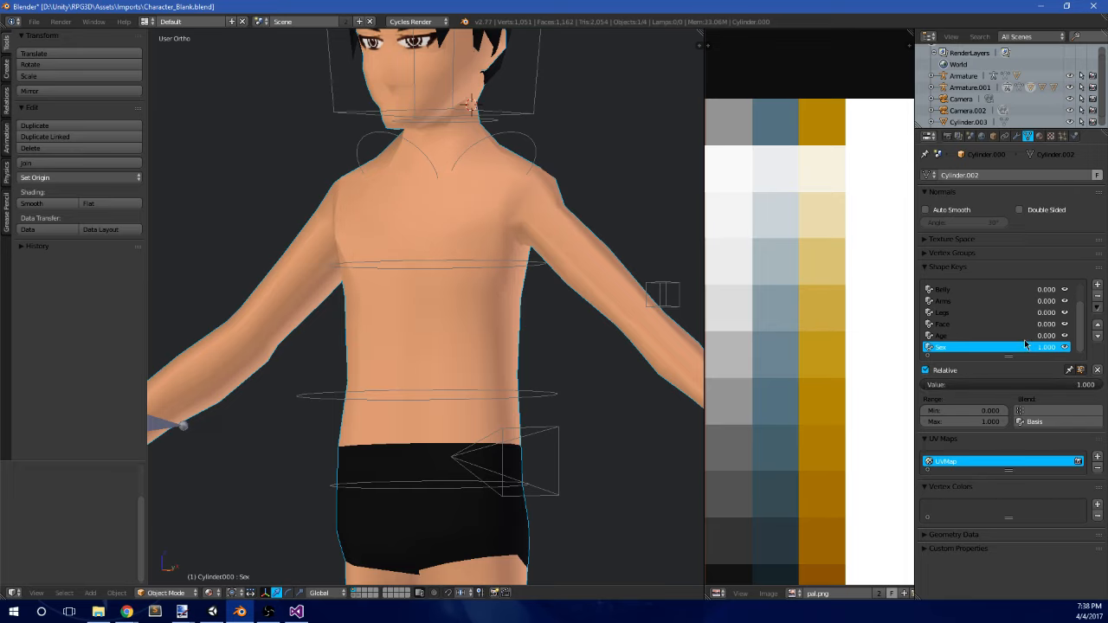
- Reposition the upper side torso vertices near the armpit in the Sex shape key and check the shaded result
middle_drag(354, 230, 362, 267)
key(Tab)
right_click(458, 213)
middle_drag(467, 218, 417, 255)
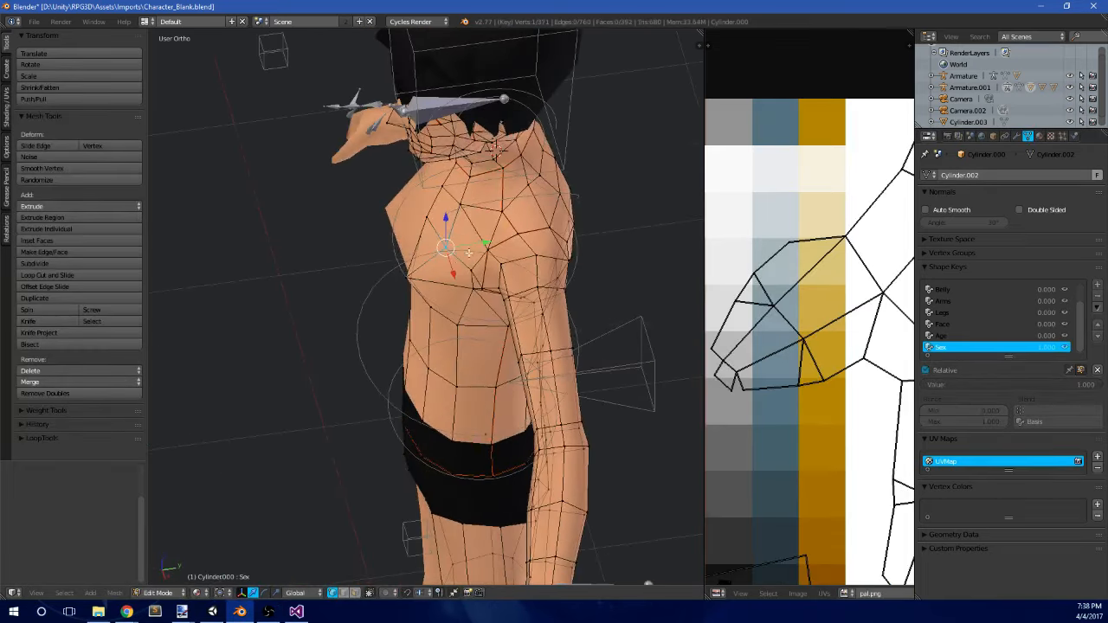
drag(482, 245, 458, 248)
right_click(484, 273)
middle_drag(458, 249, 469, 274)
shift+right_click(488, 261)
drag(503, 294, 485, 296)
middle_drag(438, 288, 475, 309)
key(Tab)
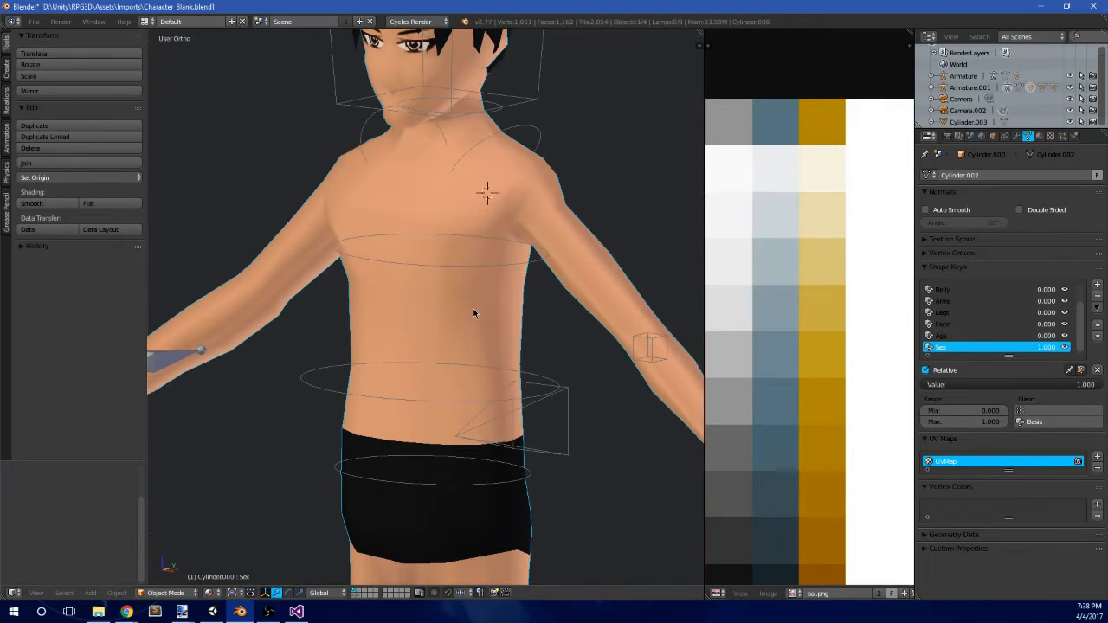
- In side view, adjust the front torso vertices and raise the three vertices of the row below them by about 0.087
key(Tab)
key(KP_3)
scroll(474, 309, up, 3)
drag(413, 136, 410, 159)
key(r)
click(453, 209)
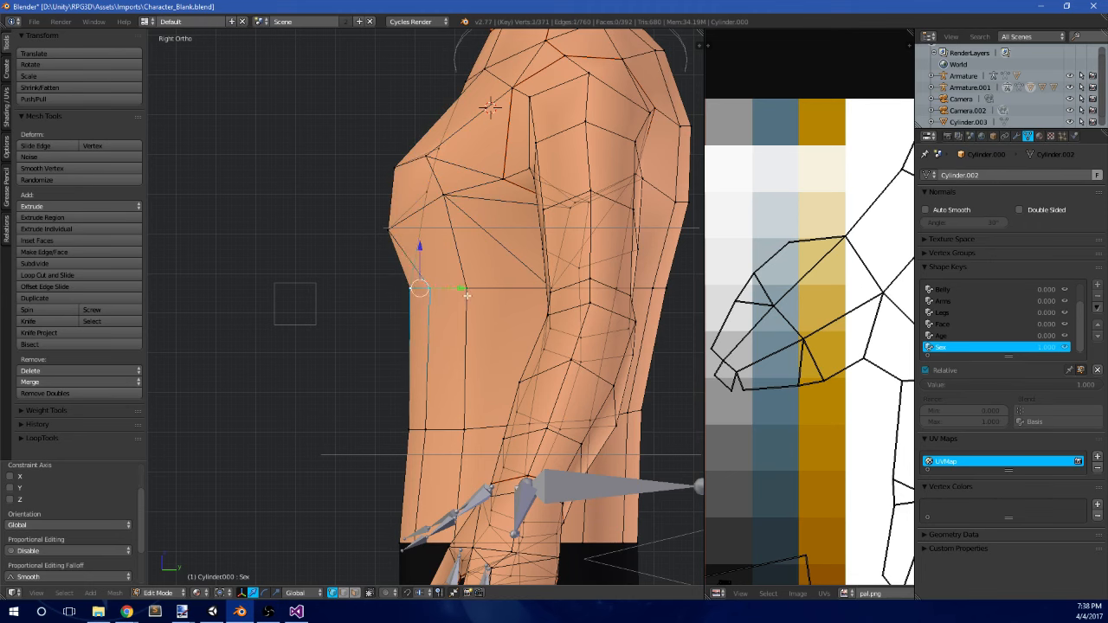
drag(467, 295, 466, 260)
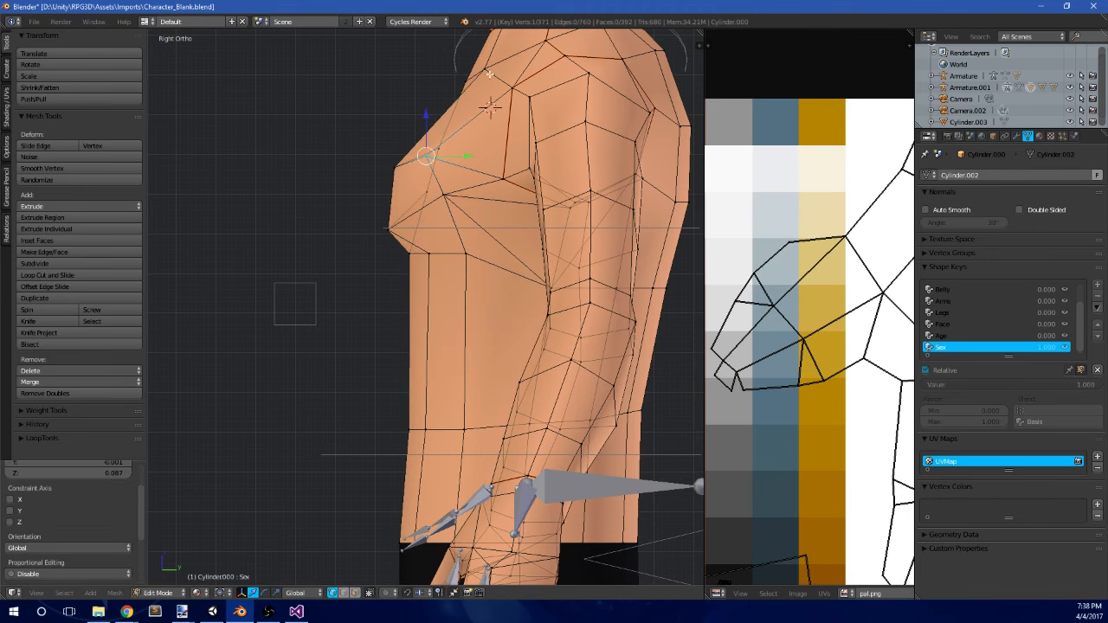
- Lower the two upper torso vertices below the collar by about 0.084 and check the torso in Object Mode
shift+right_click(465, 84)
key(g)
click(482, 113)
scroll(482, 115, down, 2)
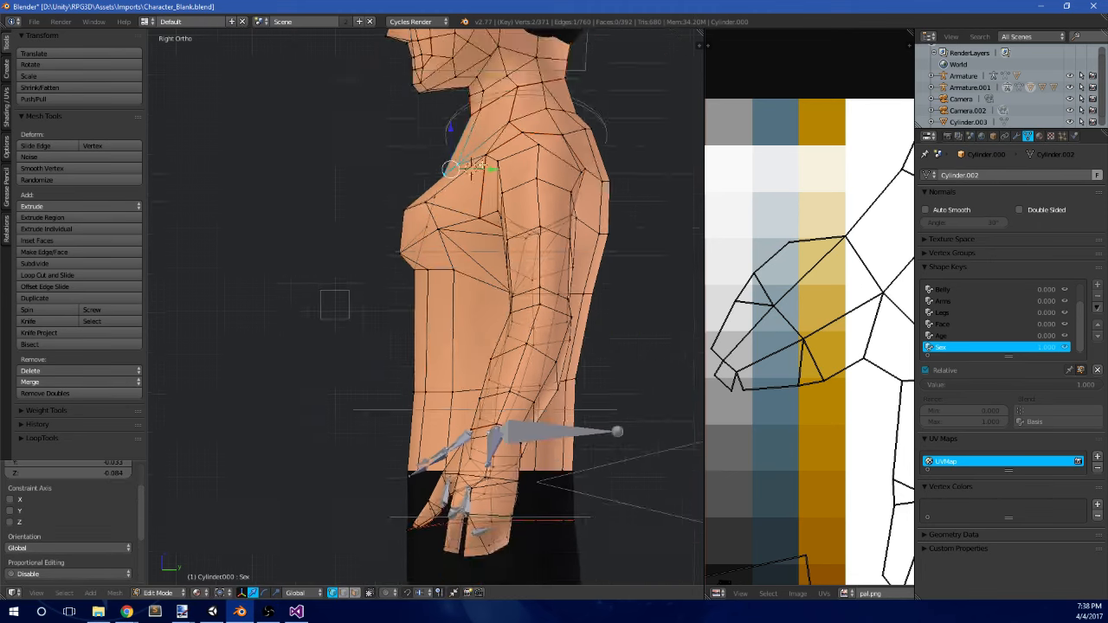
middle_drag(472, 128, 532, 151)
key(Tab)
middle_drag(463, 206, 519, 216)
- In front view, pull the side torso and waist vertices inward to narrow the waist in the Sex shape key
key(KP_1)
key(Tab)
scroll(496, 316, up, 4)
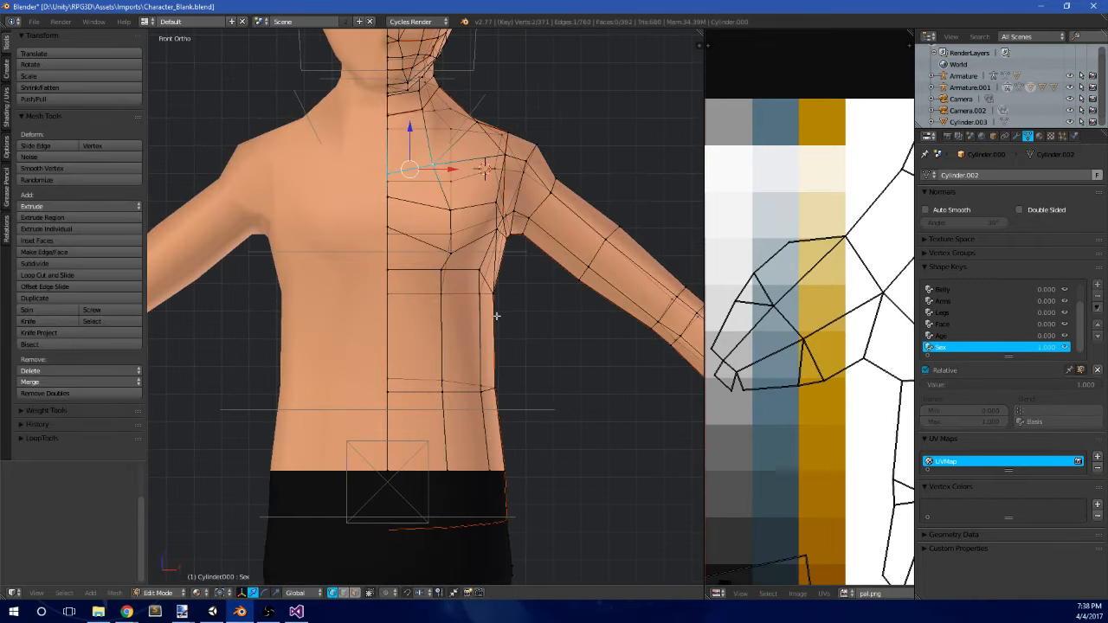
mouse_move(526, 286)
mouse_down()
mouse_move(505, 287)
mouse_move(517, 288)
mouse_up()
key(a)
key(b)
drag(463, 416, 503, 394)
key(a)
scroll(476, 371, down, 6)
key(Tab)
scroll(474, 370, up, 3)
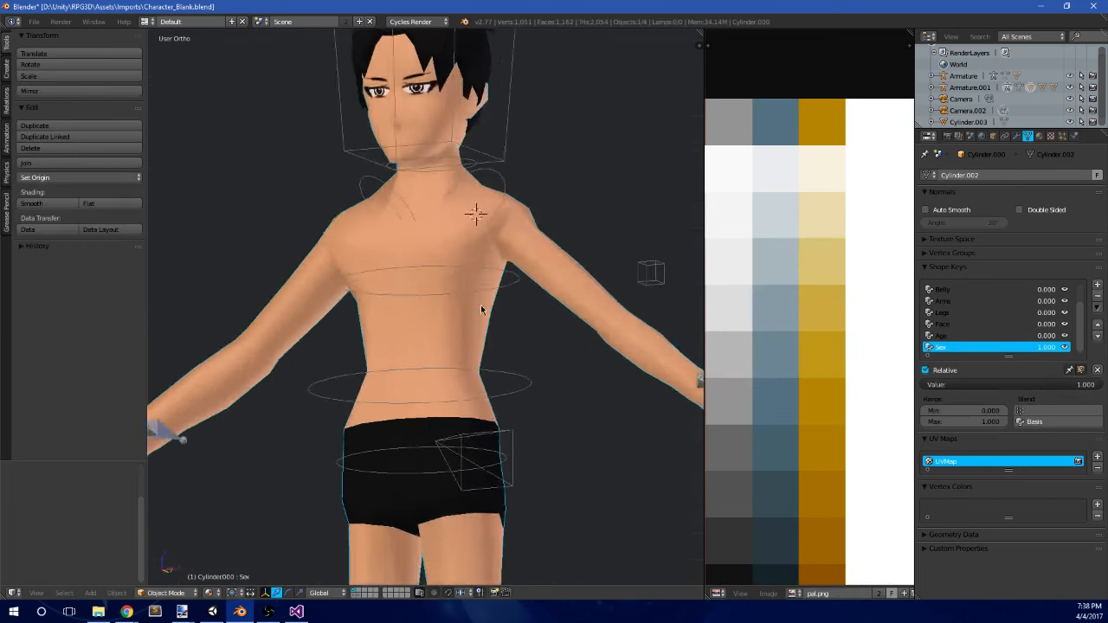
- Hide the character's hair object and frame the upper body and hips
middle_drag(475, 370, 460, 165)
right_click(470, 132)
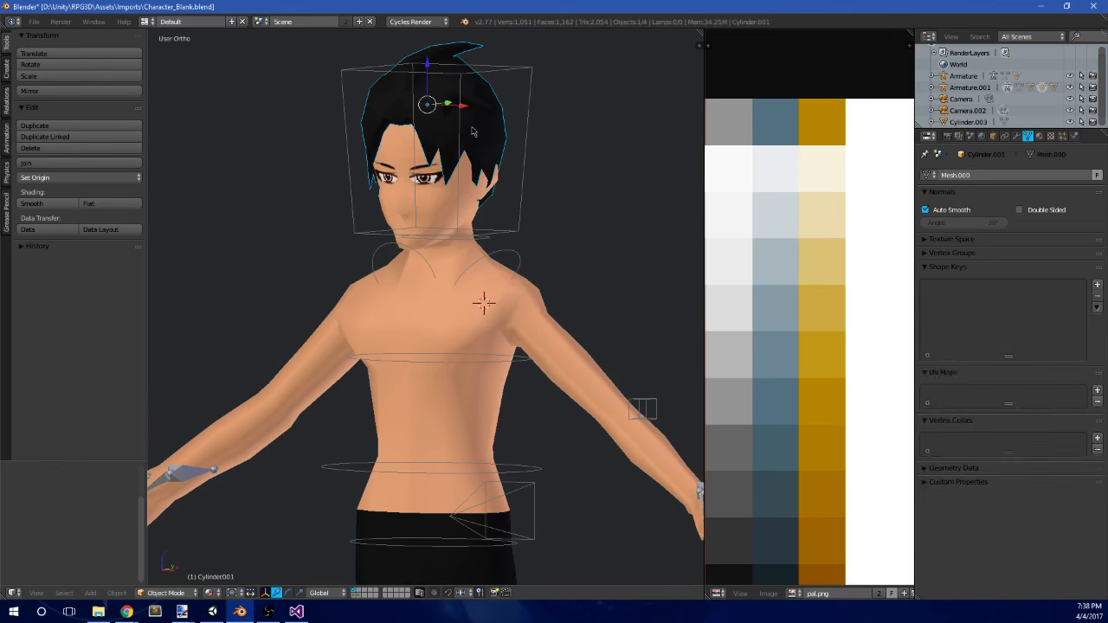
key(h)
scroll(448, 356, down, 2)
shift+middle_drag(447, 356, 452, 292)
middle_drag(452, 292, 433, 334)
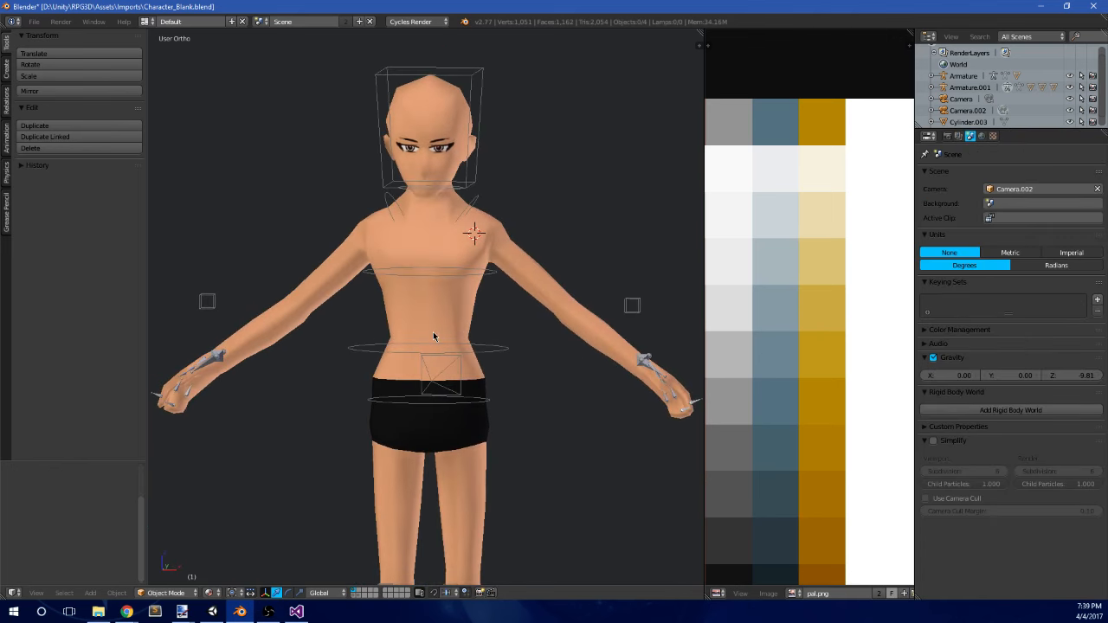
- In front view, move the outer hip vertices of the body mesh outward along X to widen the hips
key(KP_1)
right_click(426, 301)
key(Tab)
shift+middle_drag(477, 408, 470, 286)
scroll(470, 287, up, 2)
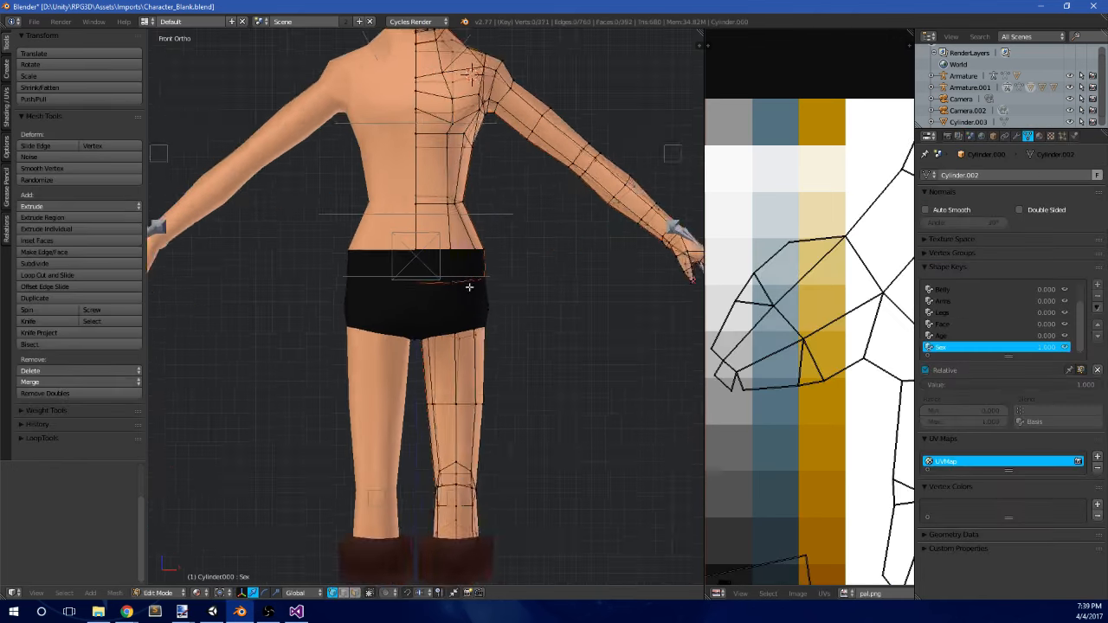
key(a)
key(a)
key(b)
drag(471, 288, 516, 266)
key(g)
key(x)
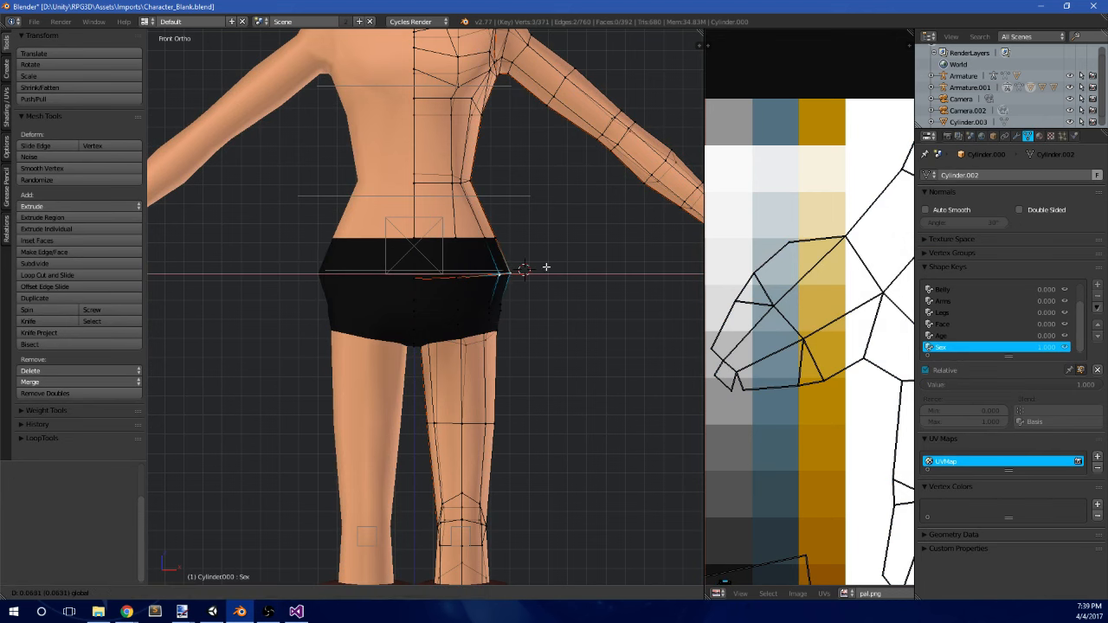
click(541, 270)
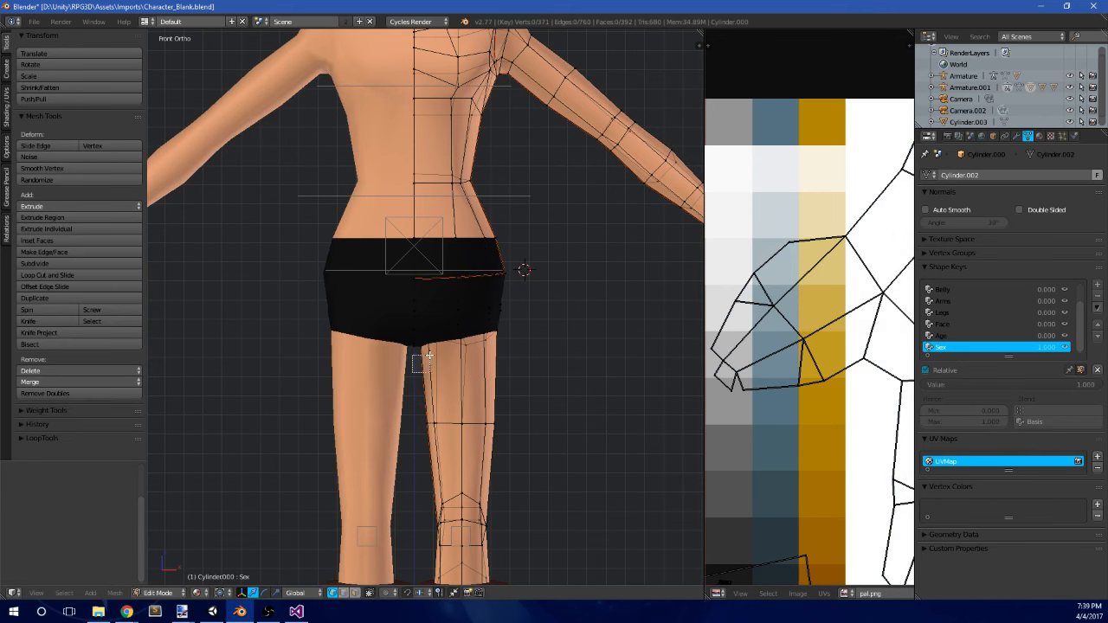
- Move the two vertices at the top of the inner thigh outward along X by about 0.03
scroll(422, 357, up, 5)
key(b)
key(g)
key(x)
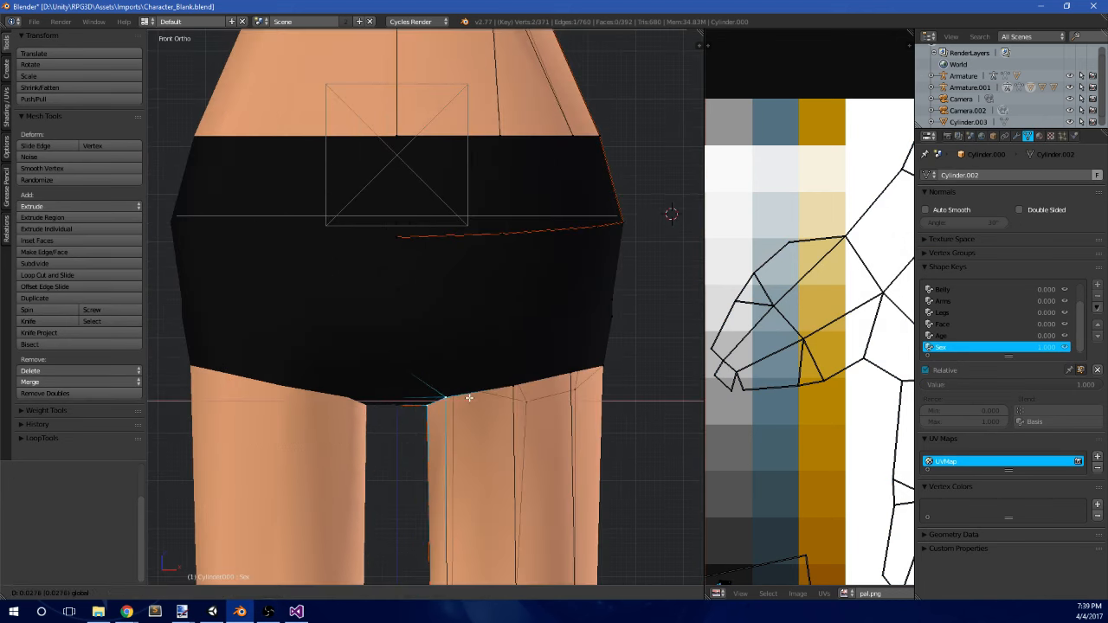
click(472, 397)
scroll(468, 381, down, 4)
scroll(466, 364, up, 3)
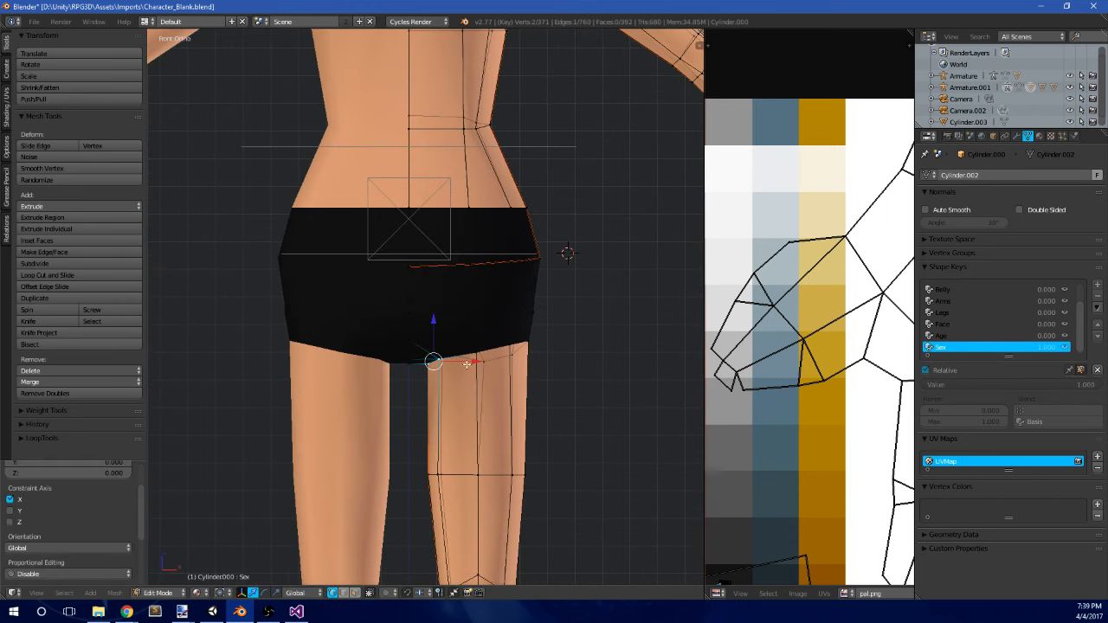
- Move the outer upper-thigh vertices along the shorts' hem outward along X to follow the hips
shift+middle_drag(480, 312, 455, 286)
key(a)
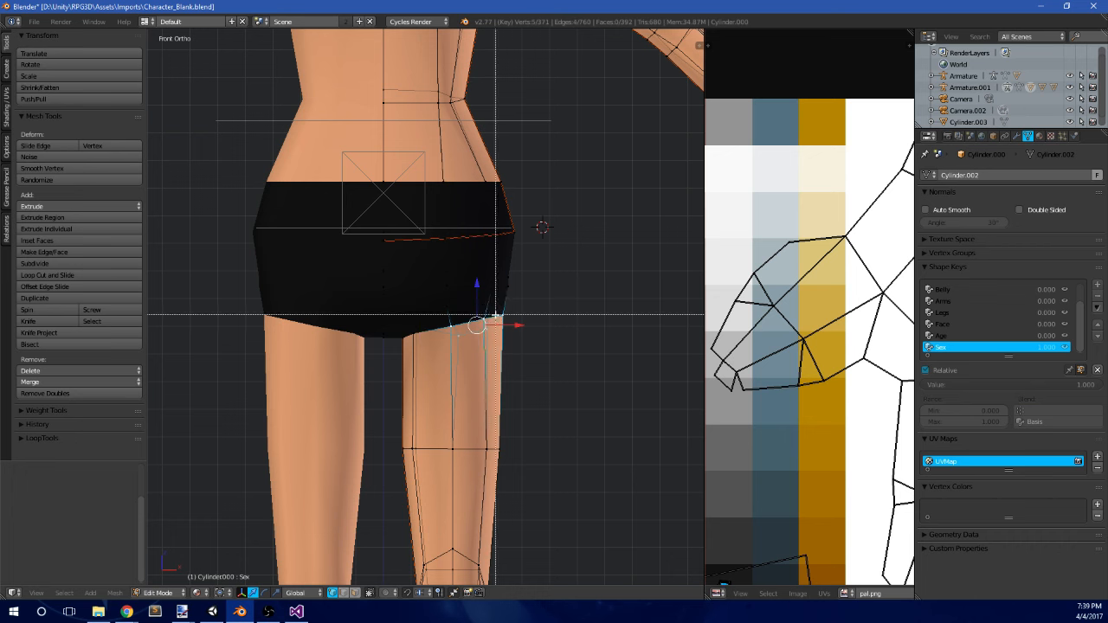
drag(519, 317, 529, 318)
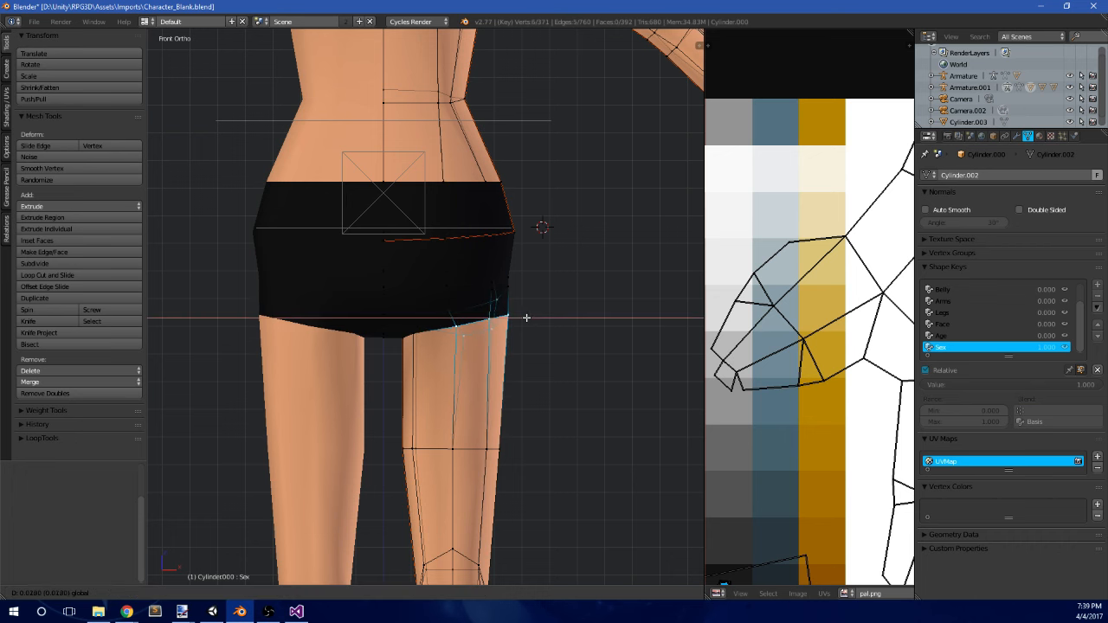
click(526, 317)
scroll(476, 303, down, 3)
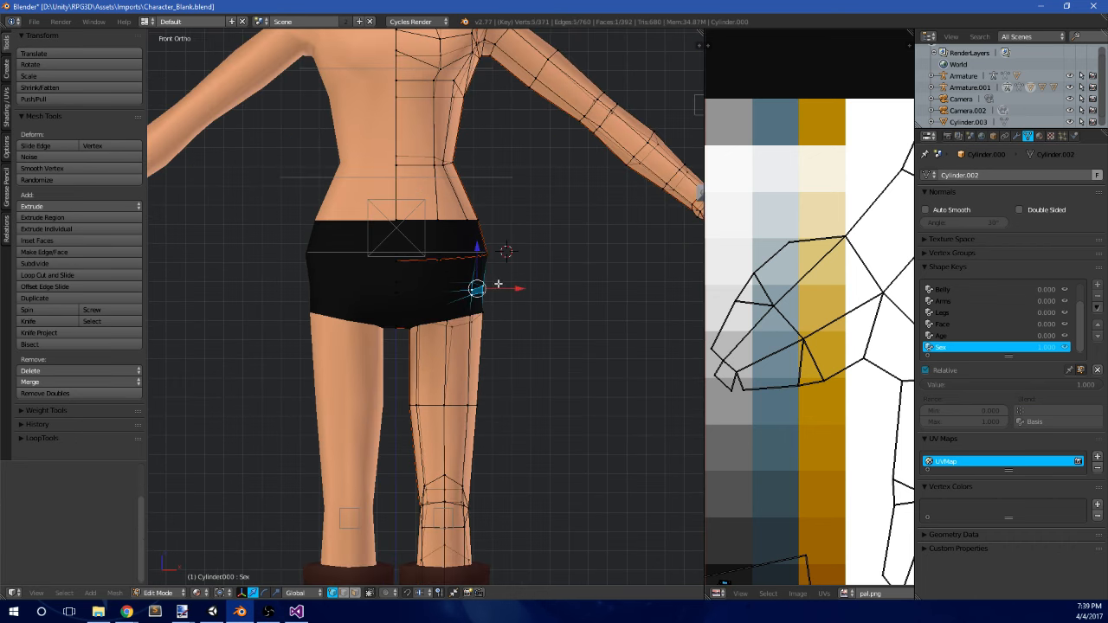
- Examine the widened hips of the body mesh from the side and back in solid shading
scroll(498, 283, up, 5)
scroll(564, 309, down, 4)
key(Tab)
middle_drag(563, 309, 491, 299)
key(KP_3)
key(Tab)
scroll(421, 265, up, 3)
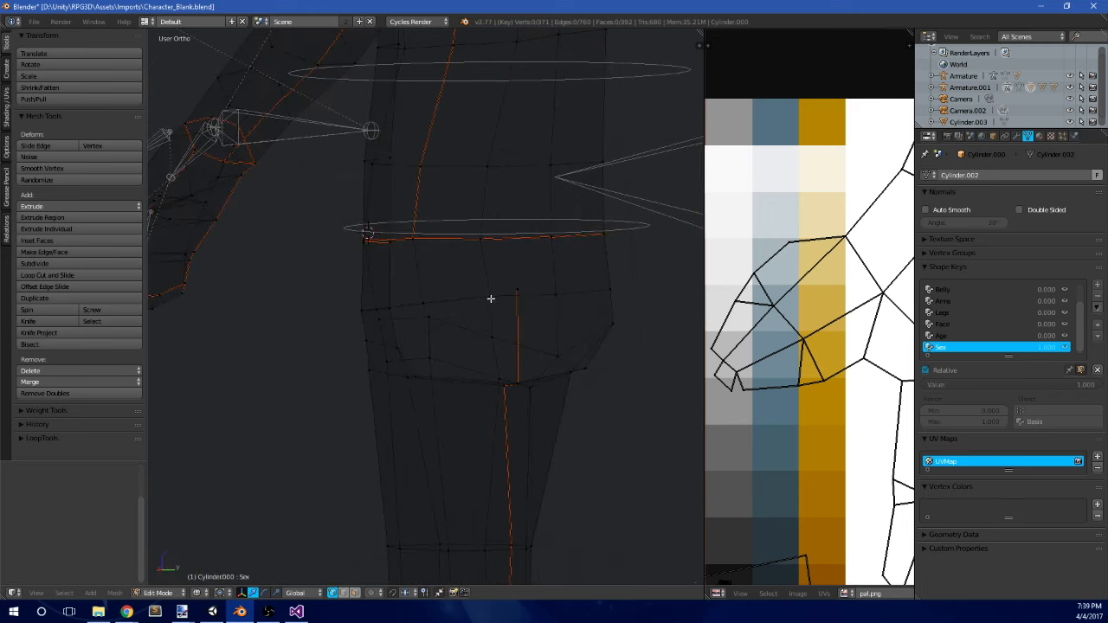
mouse_move(557, 291)
middle_down()
mouse_move(608, 286)
mouse_move(520, 295)
mouse_move(554, 287)
middle_up()
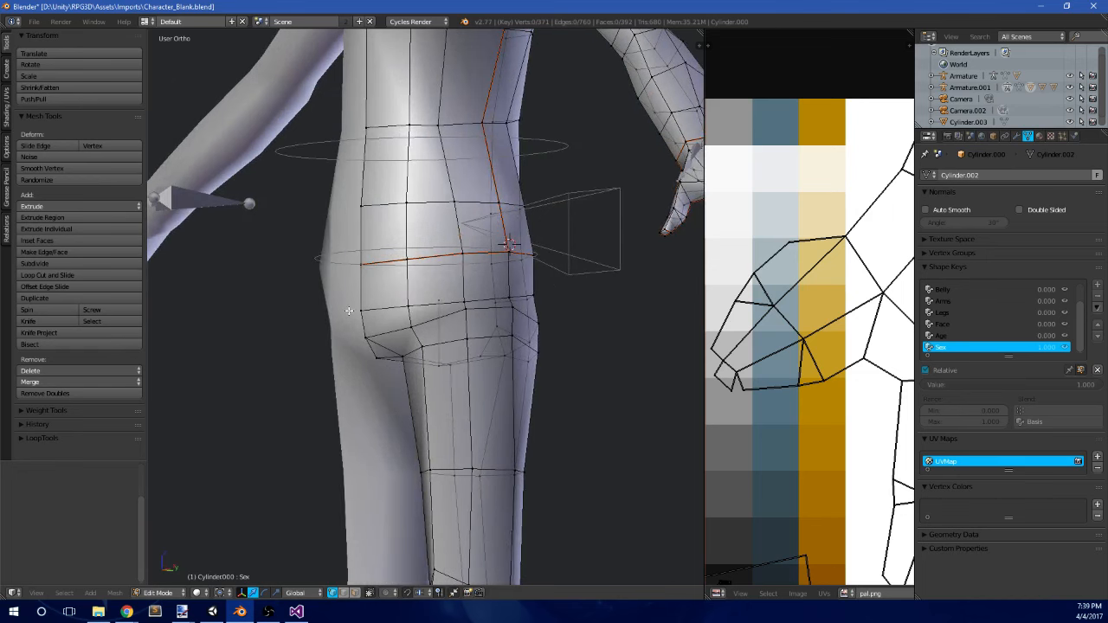
scroll(459, 311, up, 2)
scroll(459, 313, down, 4)
- In right side view, move the rear buttock vertices backward and slightly up to round out the hips
key(KP_1)
key(KP_3)
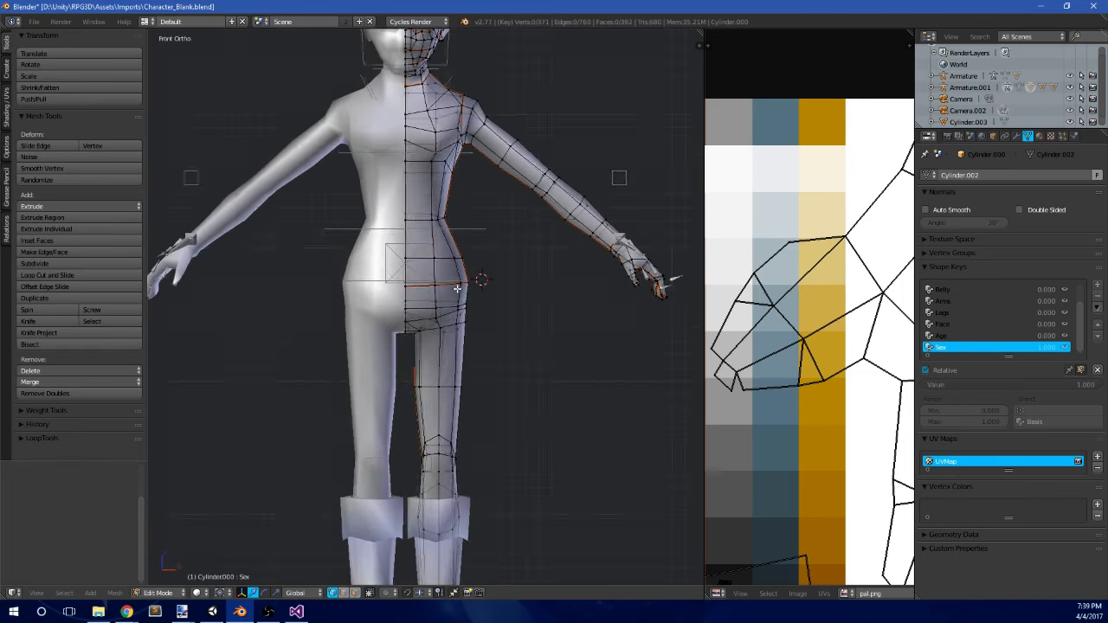
scroll(456, 288, up, 4)
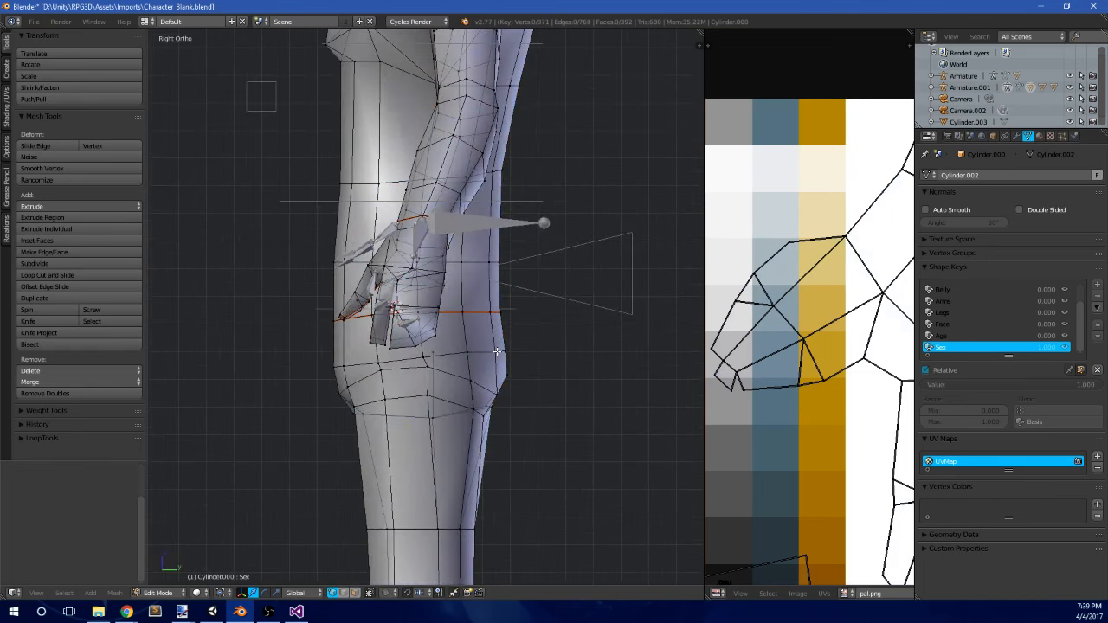
key(b)
drag(487, 360, 537, 279)
key(g)
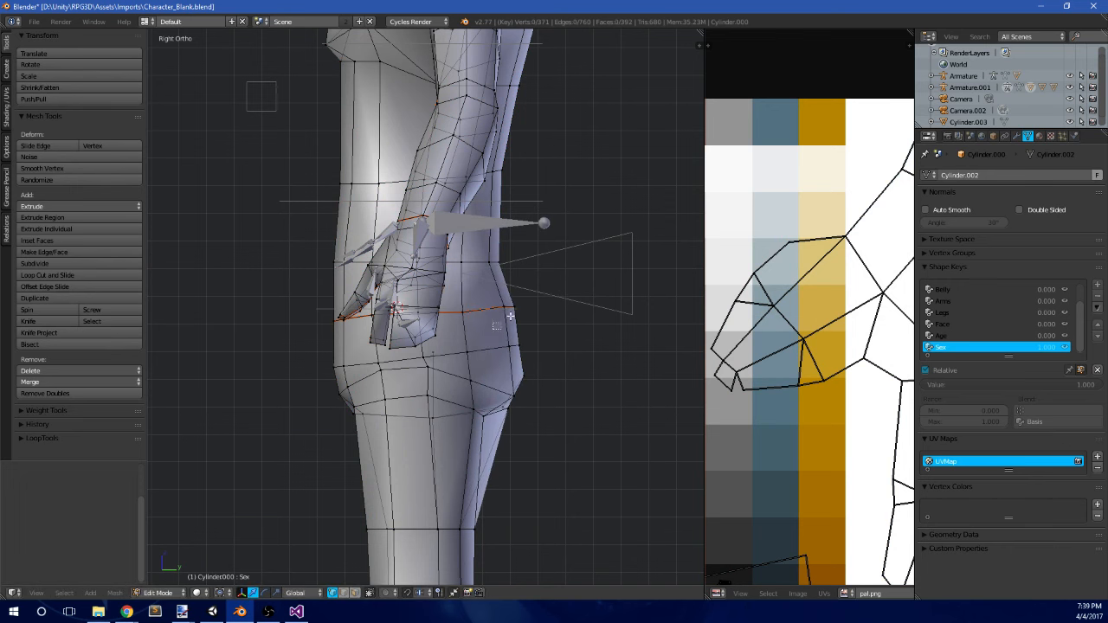
key(y)
click(561, 336)
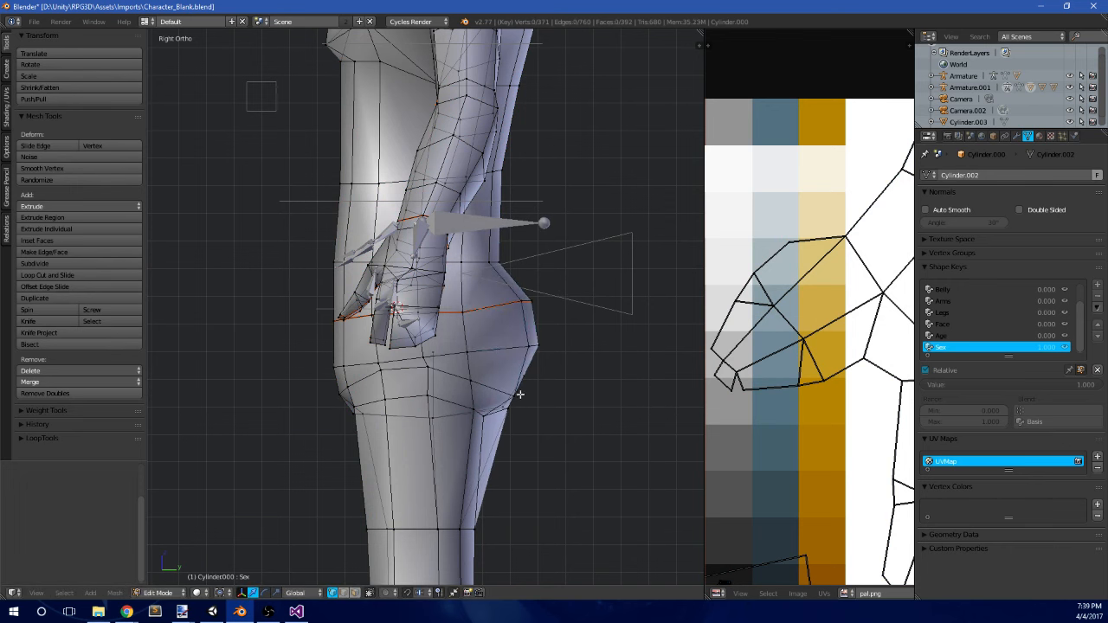
- Move the lower buttock vertices backward by about 0.038 and pull out the single vertex above them to smooth the rear contour
key(g)
click(543, 382)
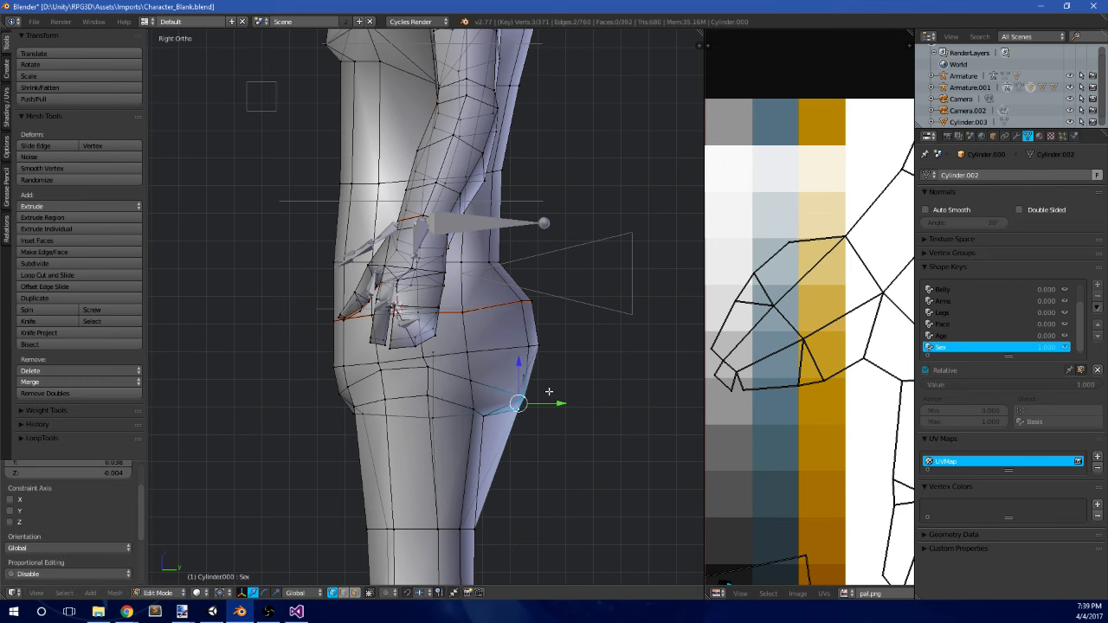
scroll(513, 325, up, 3)
drag(568, 287, 569, 287)
key(g)
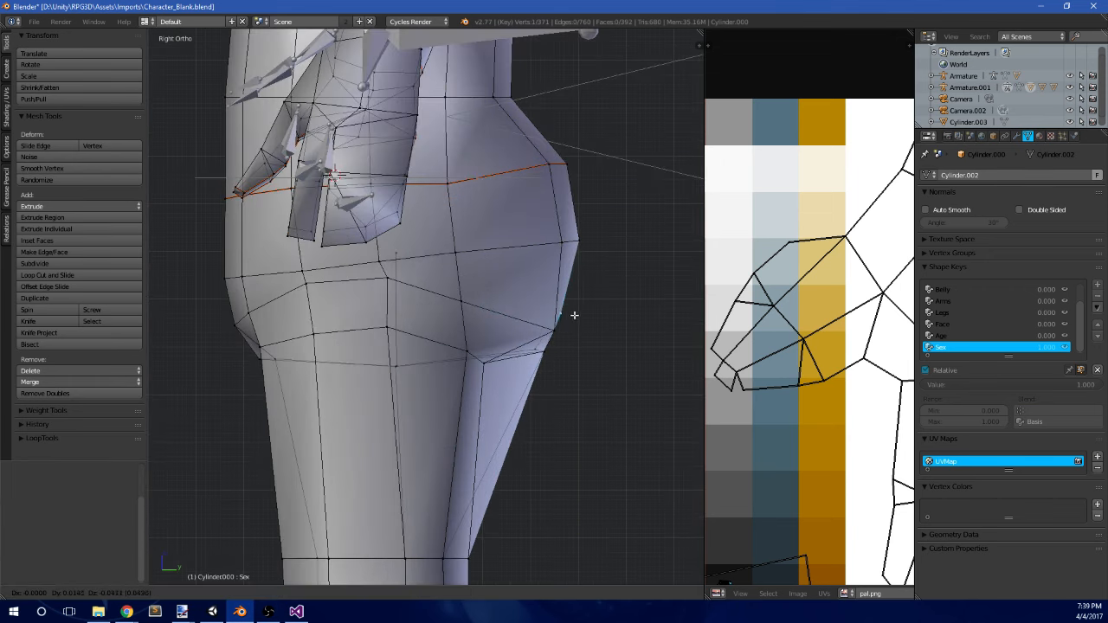
click(574, 314)
middle_drag(577, 314, 548, 287)
scroll(587, 313, down, 3)
key(Tab)
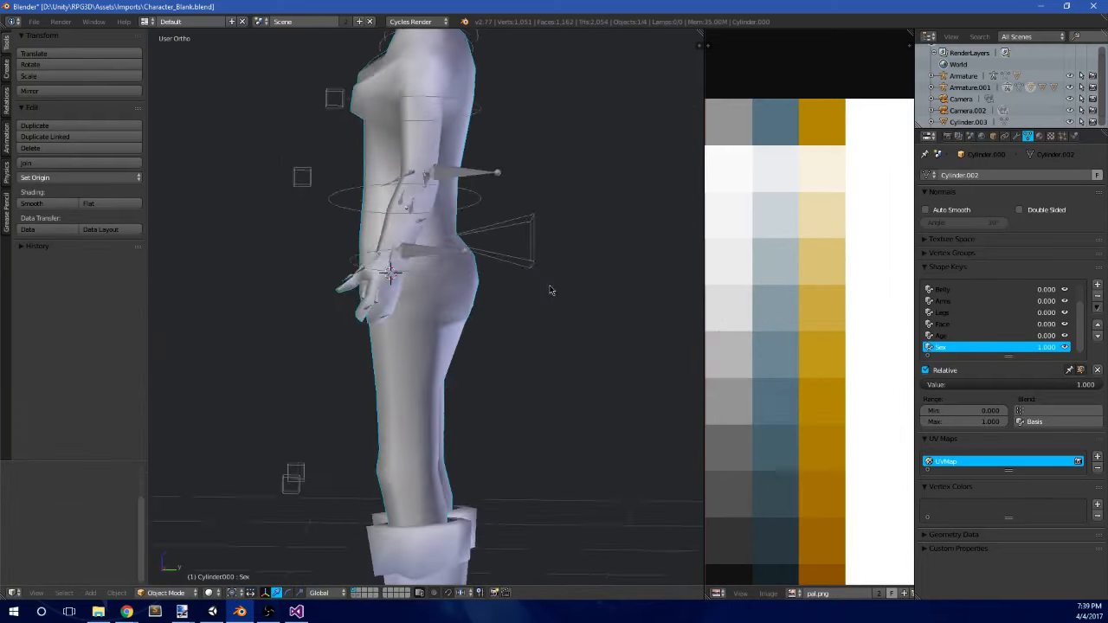
- In right side view, move the two front mid-thigh vertices forward
scroll(548, 274, up, 2)
key(KP_3)
key(Tab)
scroll(449, 304, up, 4)
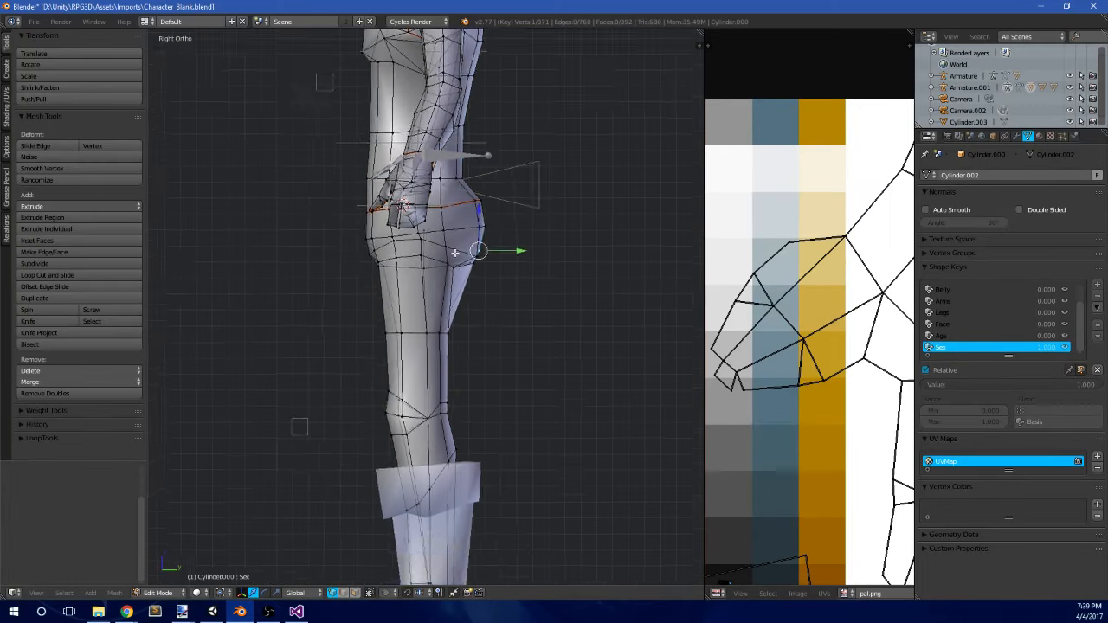
drag(380, 286, 387, 285)
key(g)
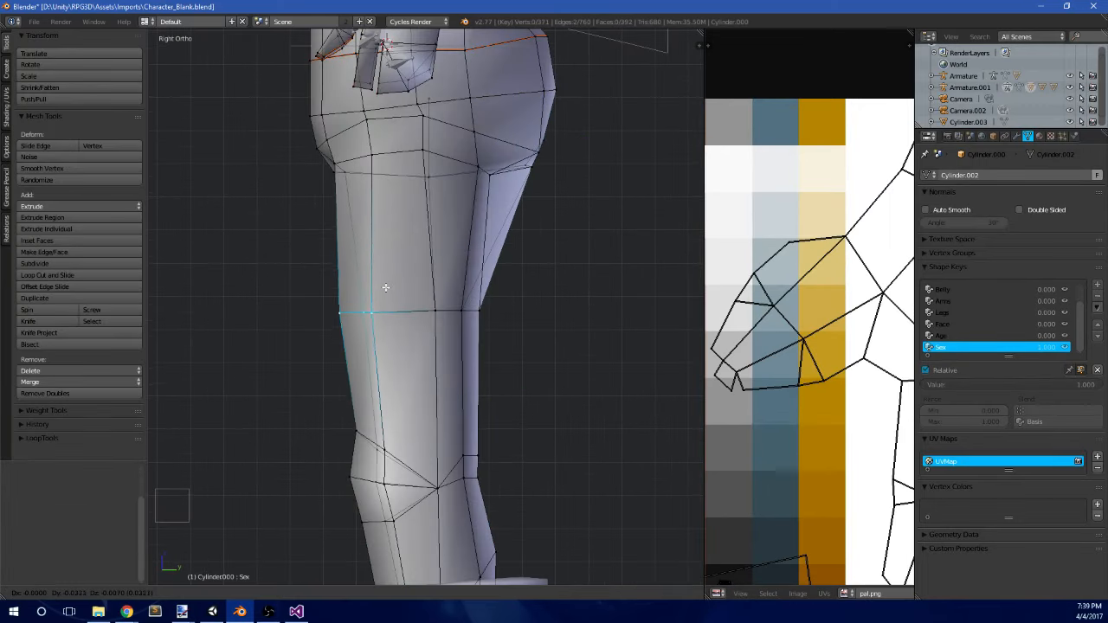
click(382, 289)
- Move the front knee vertices slightly forward to follow the thigh's new profile
key(a)
drag(332, 527, 404, 440)
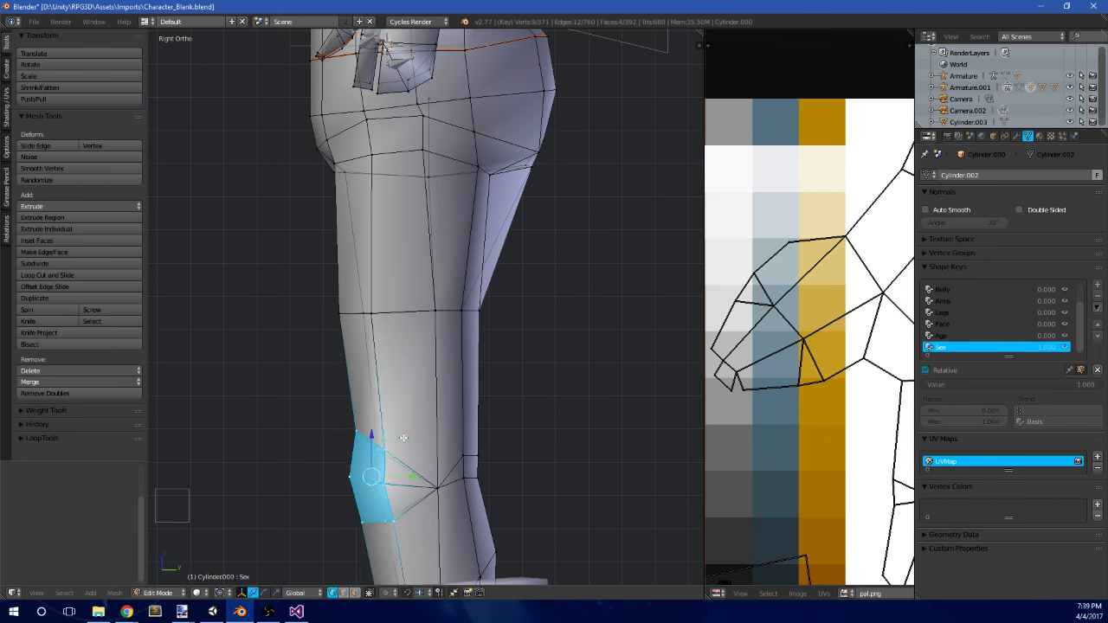
key(g)
click(396, 440)
scroll(415, 285, down, 4)
middle_drag(346, 263, 434, 277)
- In front view, scale the mid-thigh vertex ring down slightly and the knee vertices to about 0.91
key(KP_1)
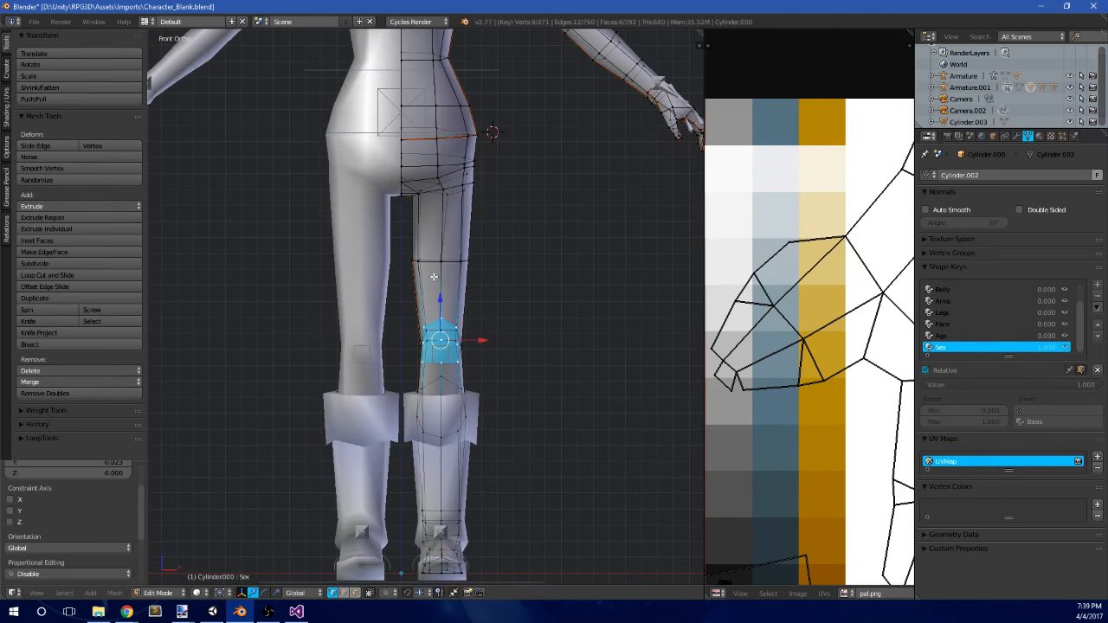
key(a)
key(b)
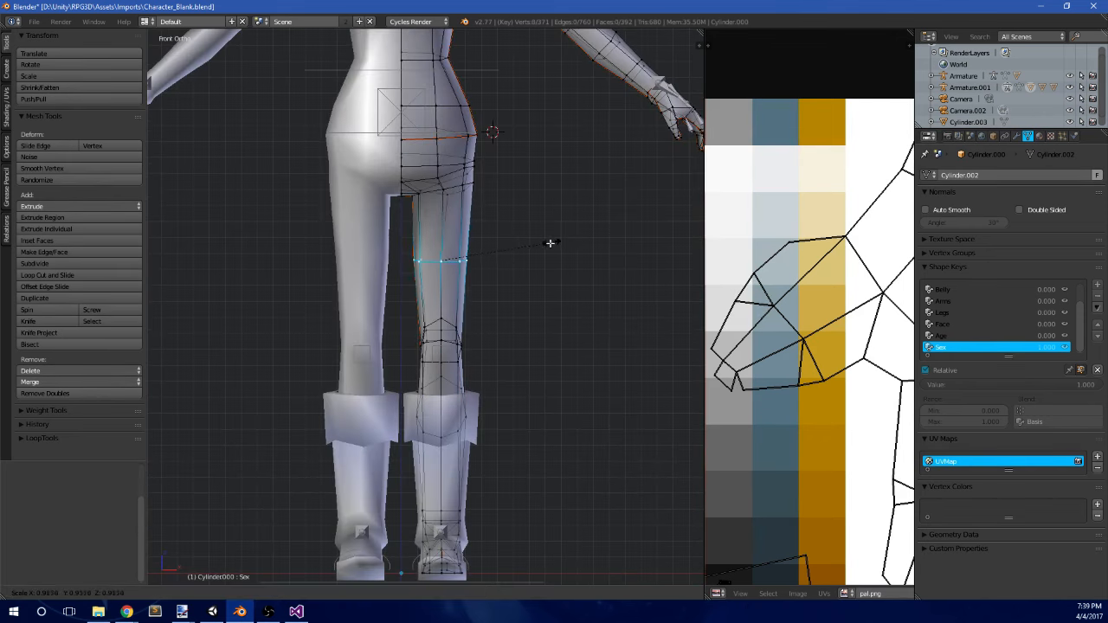
key(b)
drag(396, 372, 532, 308)
key(s)
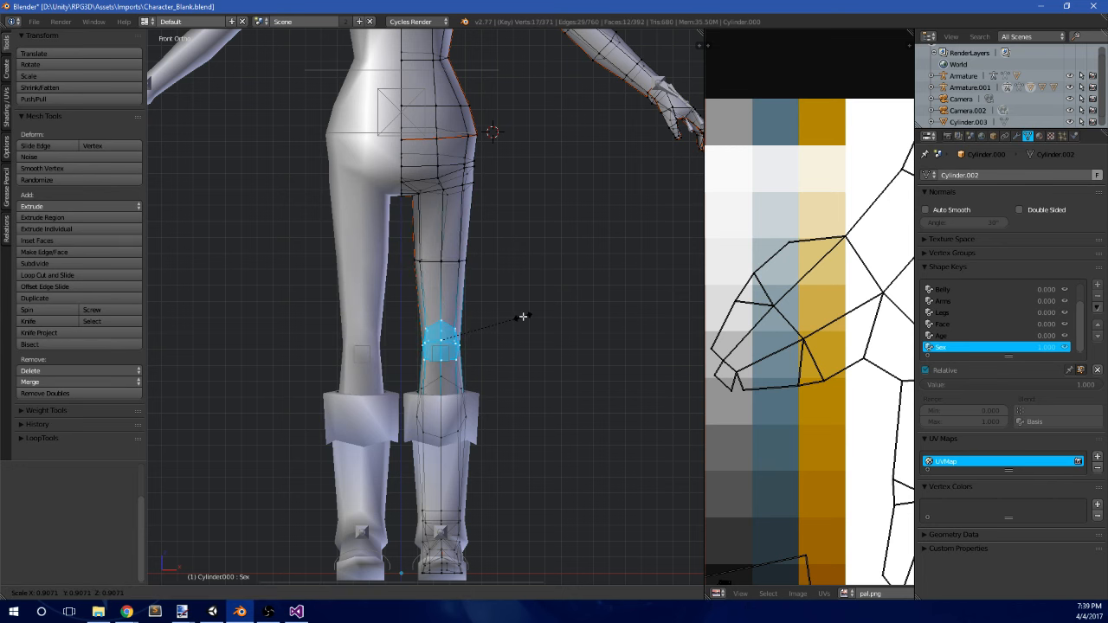
click(525, 315)
shift+scroll(519, 313, up, 7)
scroll(476, 303, up, 2)
key(a)
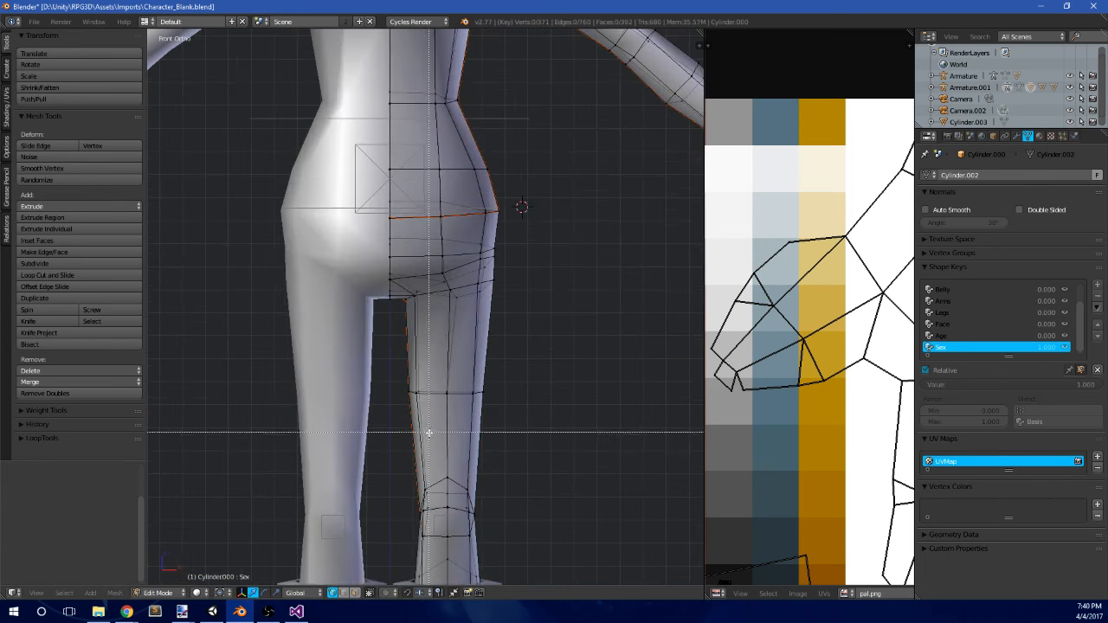
- Try to move the whole leg from mid-thigh down to the foot outward along X
drag(391, 416, 513, 364)
scroll(473, 317, down, 2)
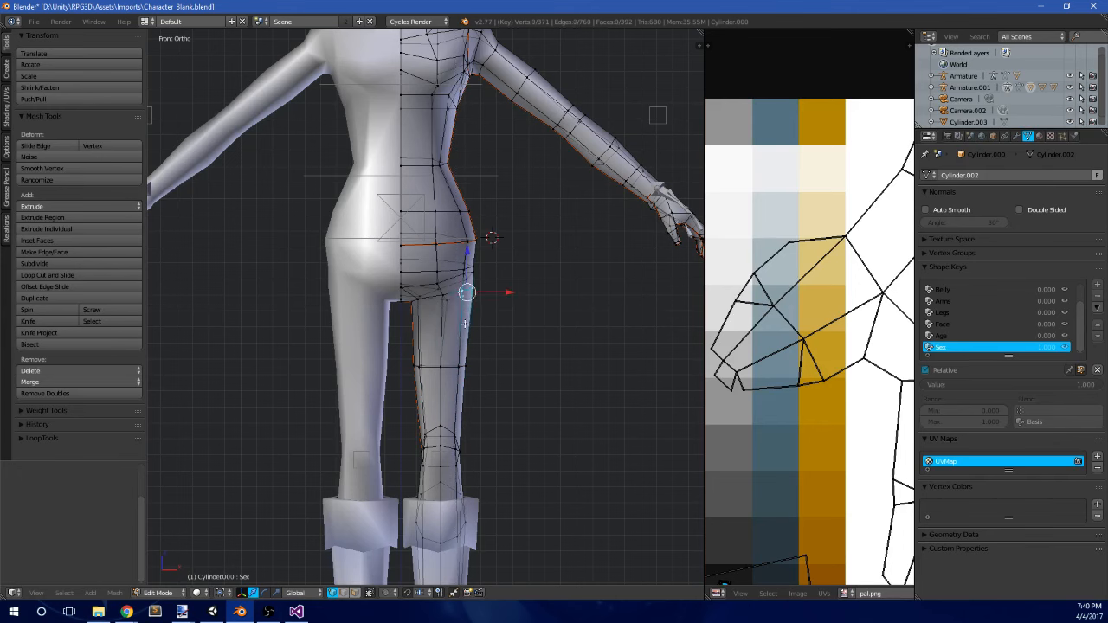
scroll(455, 340, down, 2)
shift+scroll(470, 525, down, 3)
key(b)
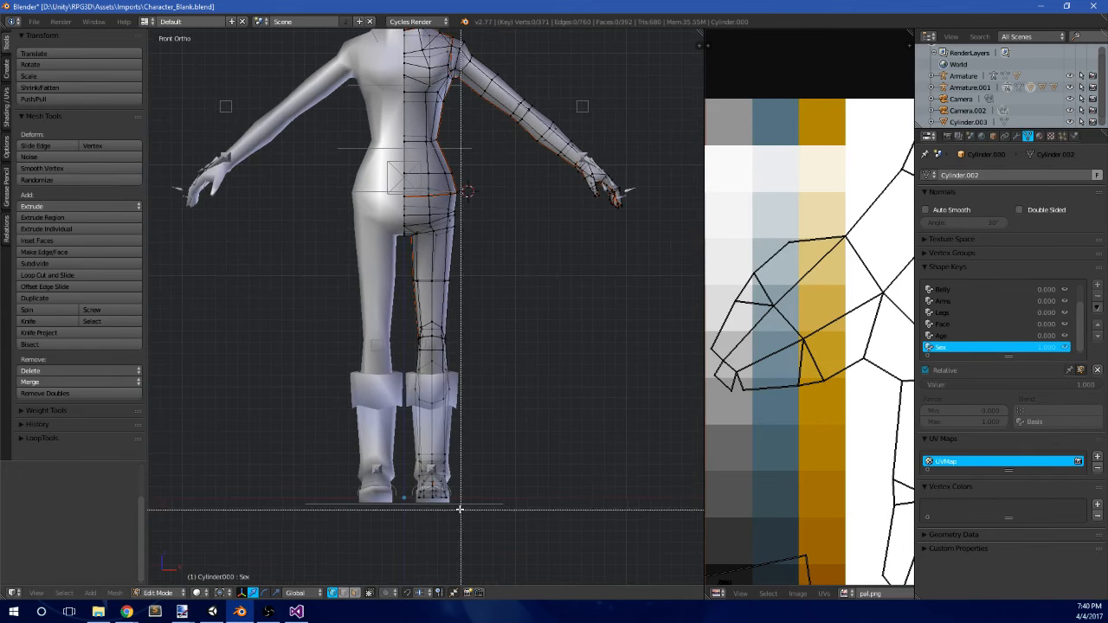
drag(459, 509, 400, 275)
key(g)
key(x)
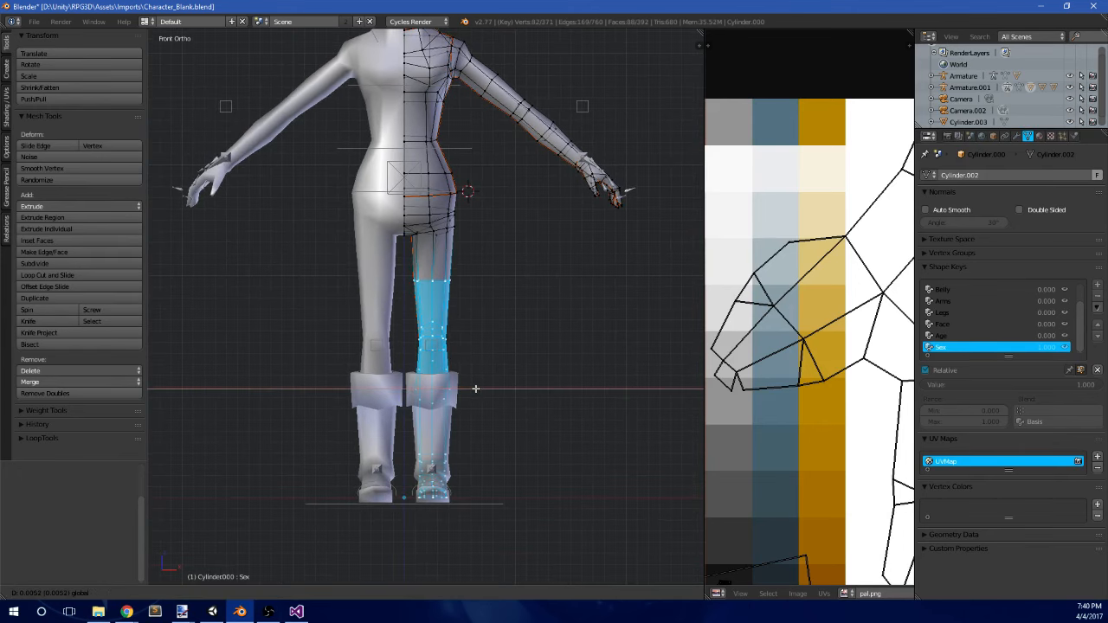
click(481, 390)
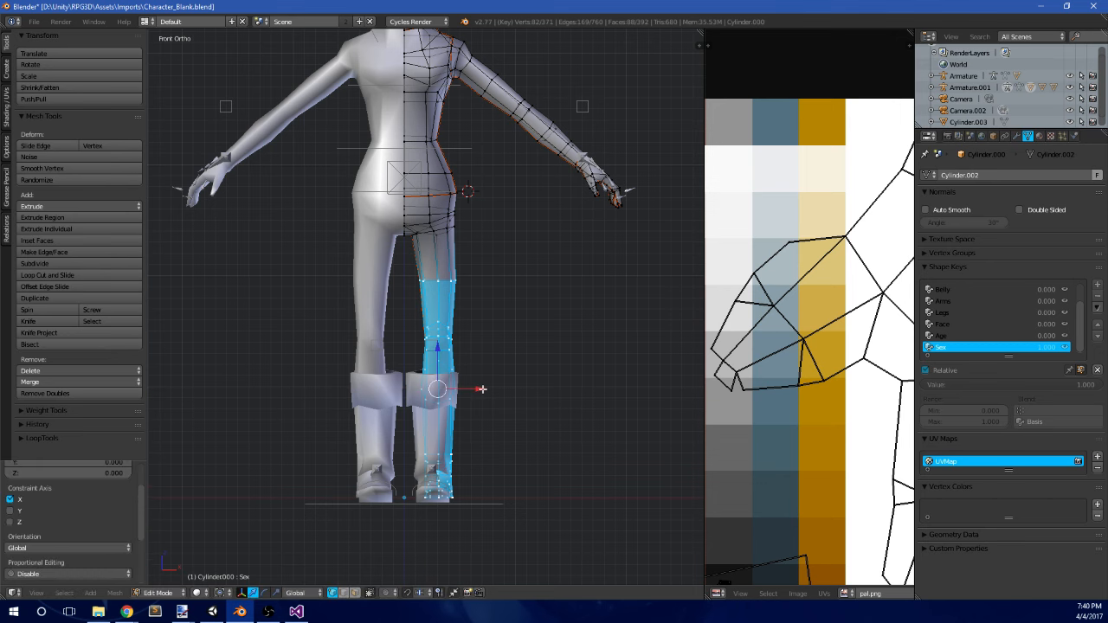
scroll(464, 290, up, 4)
key(a)
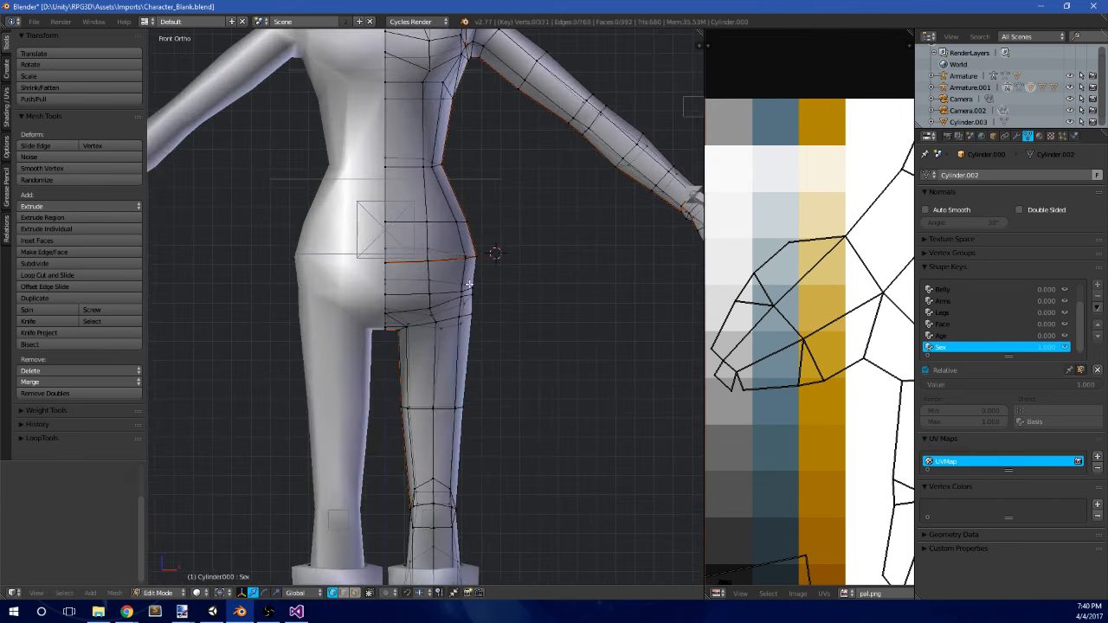
- Move the inner column of vertices beside the outer hip and upper thigh outward along X, closer to the side contour
scroll(472, 298, up, 3)
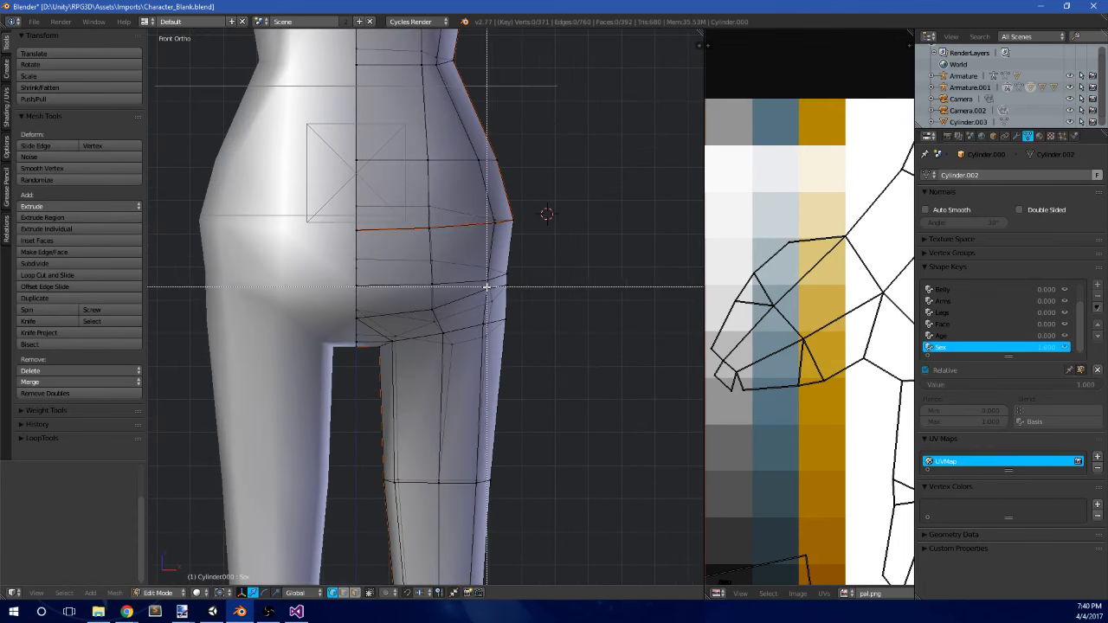
scroll(487, 287, up, 5)
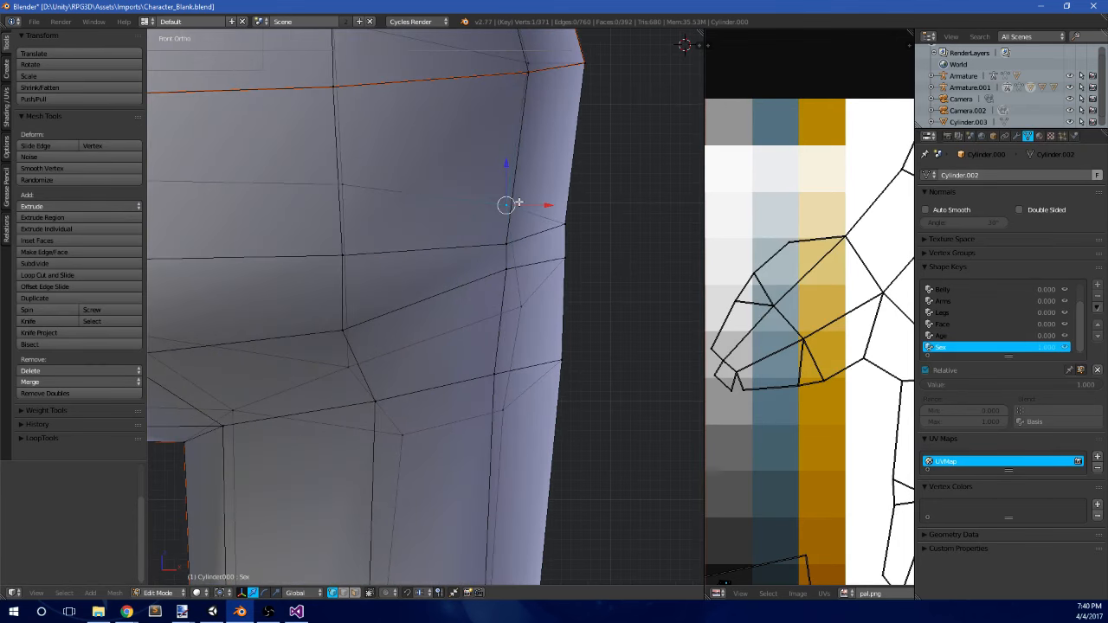
drag(542, 207, 563, 211)
drag(565, 209, 562, 209)
right_click(522, 245)
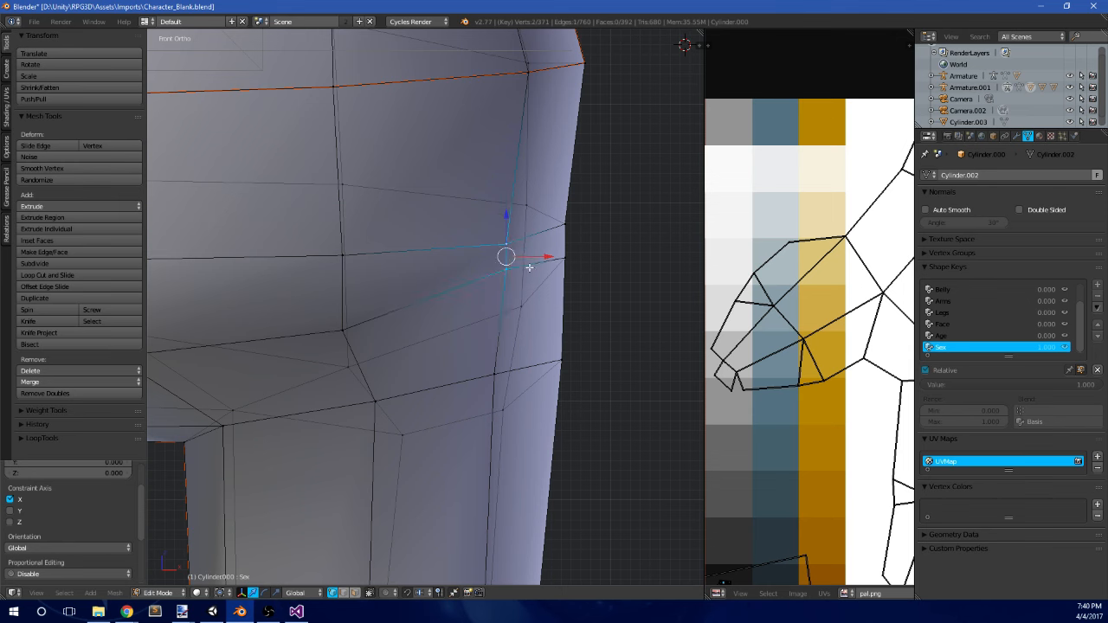
drag(540, 258, 561, 256)
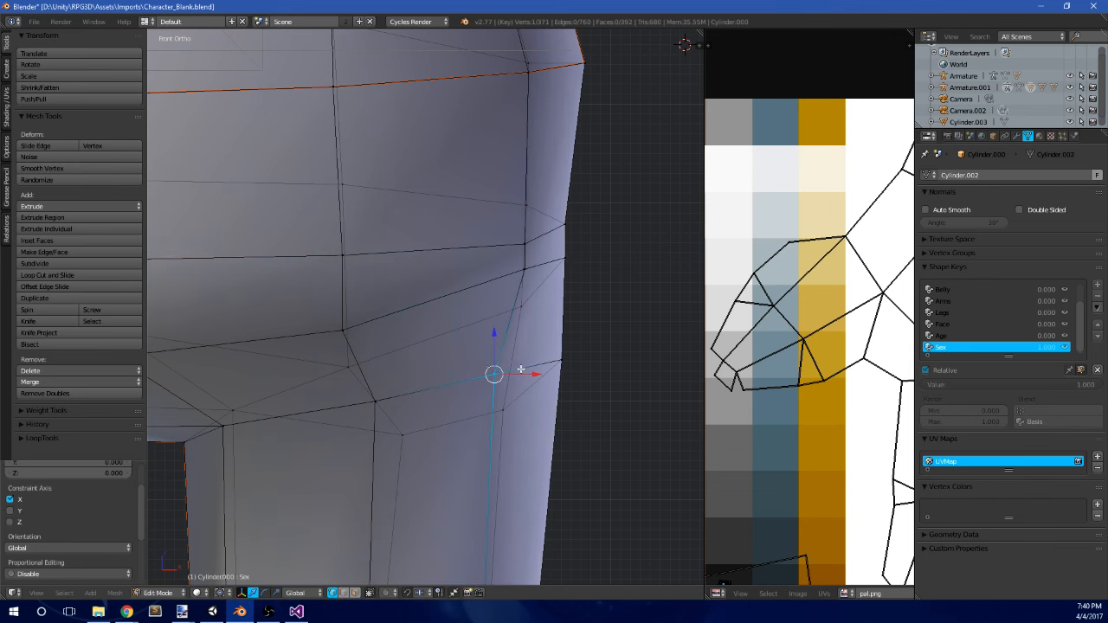
drag(520, 370, 538, 372)
- Adjust the outermost hip vertices along X to smooth the hip's side contour
scroll(454, 363, down, 5)
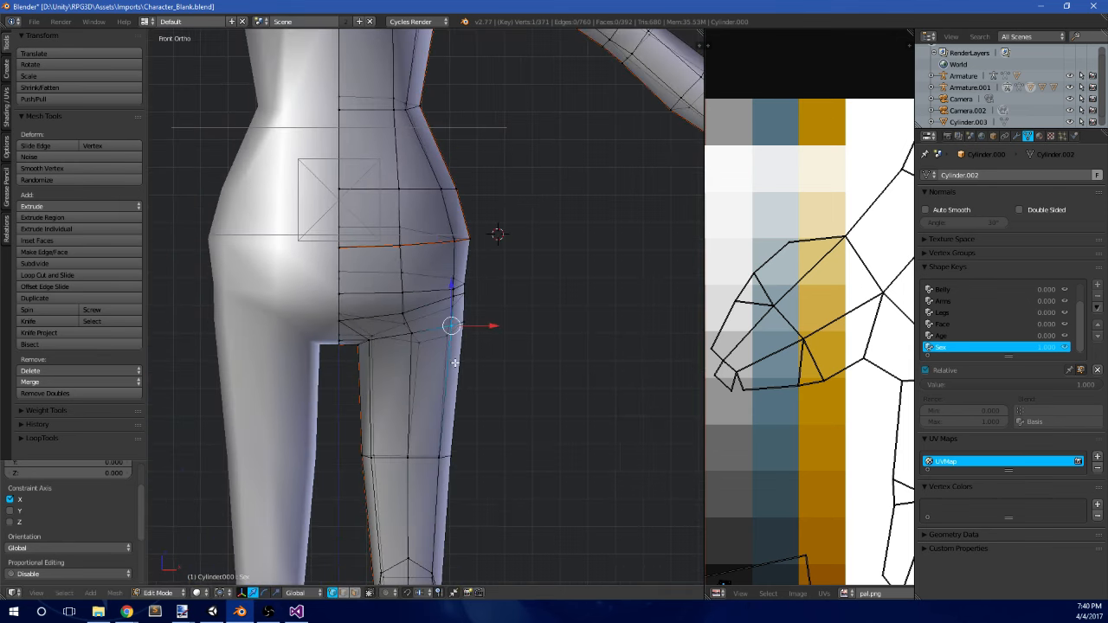
scroll(466, 328, up, 3)
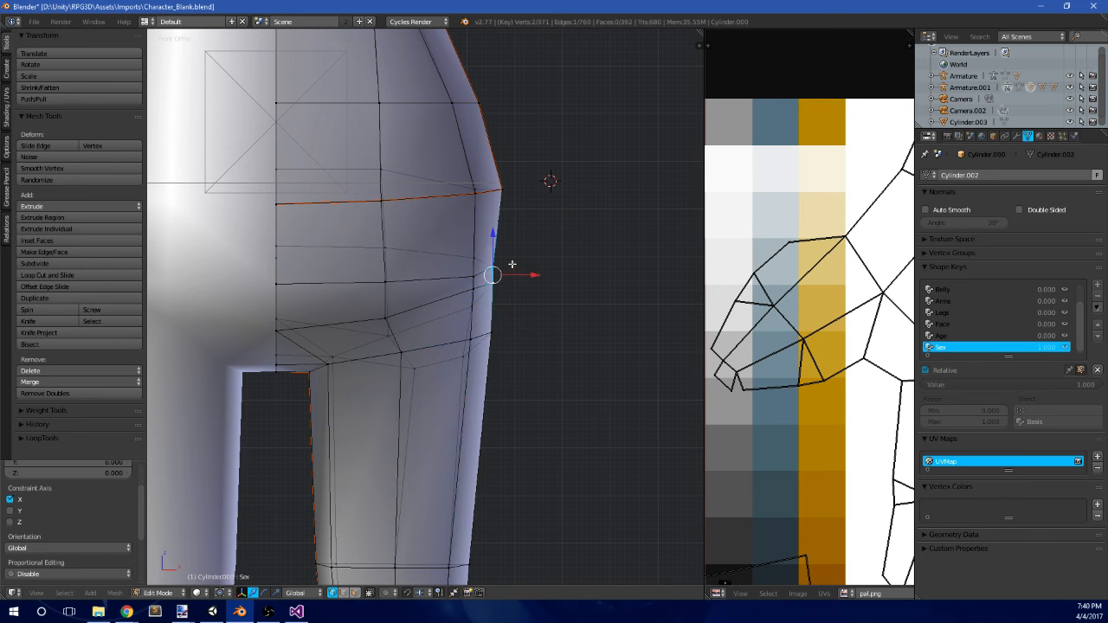
drag(532, 267, 527, 279)
key(a)
scroll(522, 276, down, 6)
shift+middle_drag(513, 252, 524, 294)
scroll(508, 286, down, 3)
scroll(501, 299, up, 7)
key(a)
drag(530, 304, 519, 314)
- Move the two outer vertices between the waist and the hips slightly inward along X
key(a)
key(b)
drag(455, 270, 494, 239)
drag(500, 247, 497, 248)
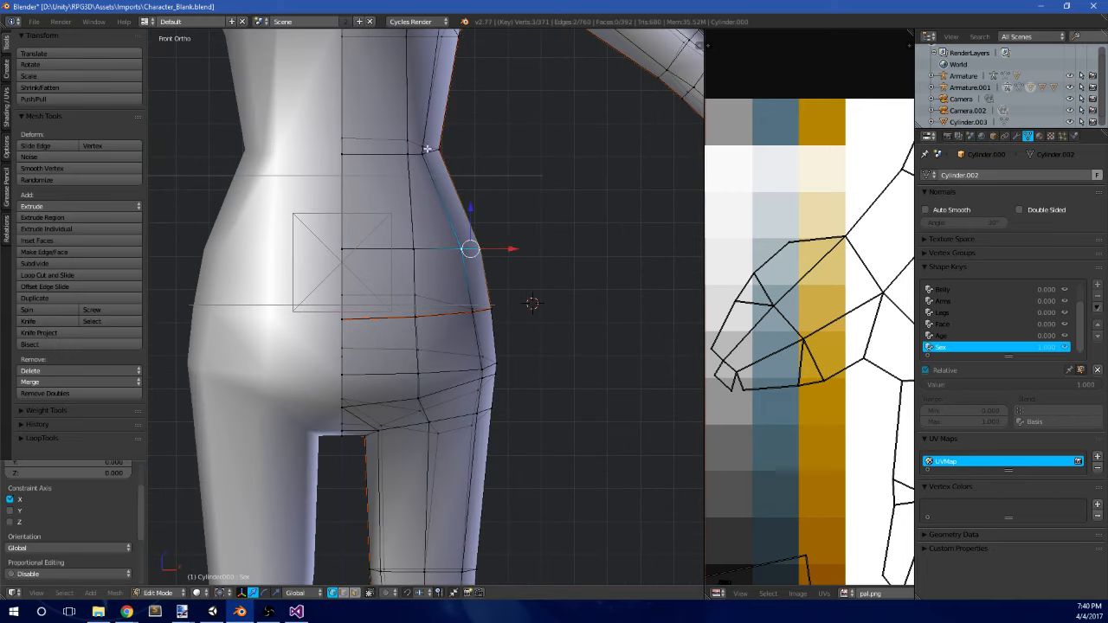
- Vertex-slide the waist loop upward along the torso edges to raise the waistline
key(a)
key(b)
drag(319, 174, 490, 112)
key(g)
key(g)
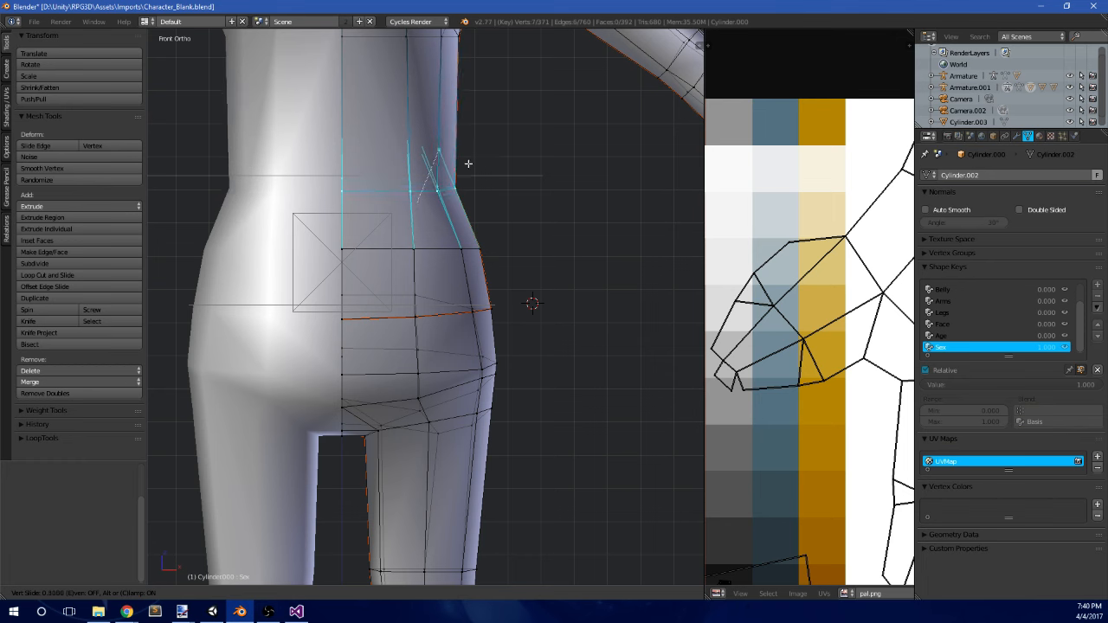
click(452, 105)
scroll(458, 153, down, 3)
key(g)
key(g)
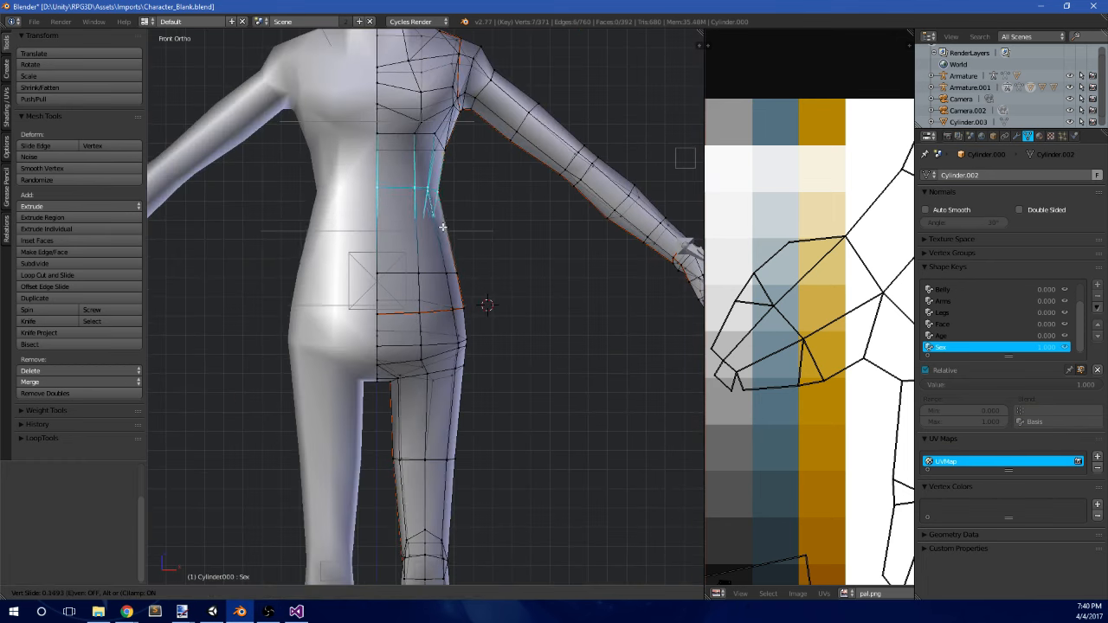
click(441, 234)
- Move the waist loop's vertices inward along X to narrow the waist and return to Object Mode
key(g)
key(x)
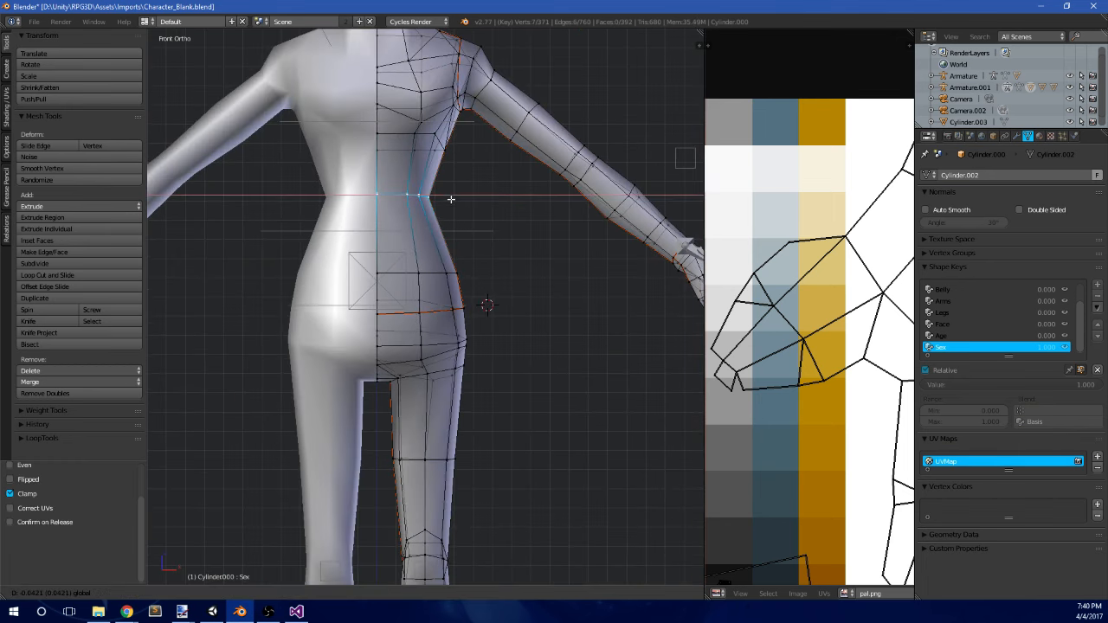
click(460, 194)
key(Tab)
- Try the Sex shape key's value and examine the reshaped figure from an angle, the front and the side
scroll(459, 195, down, 5)
mouse_move(459, 246)
middle_down()
mouse_move(532, 280)
mouse_move(336, 248)
mouse_move(359, 236)
mouse_move(472, 251)
middle_up()
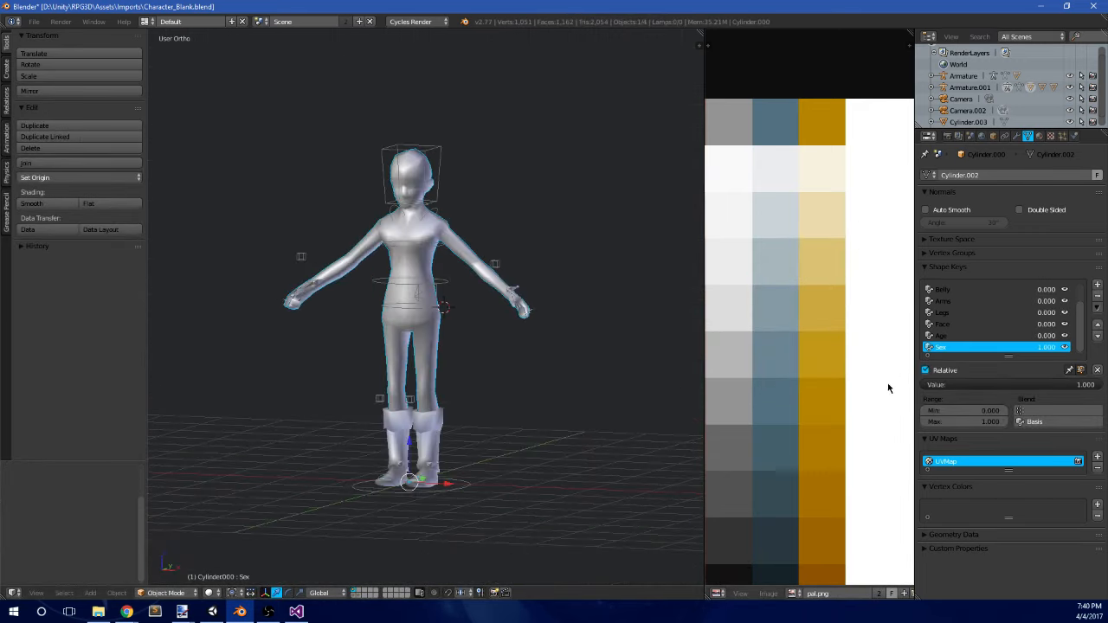
mouse_move(1046, 387)
mouse_down()
mouse_move(930, 387)
mouse_move(1045, 387)
mouse_up()
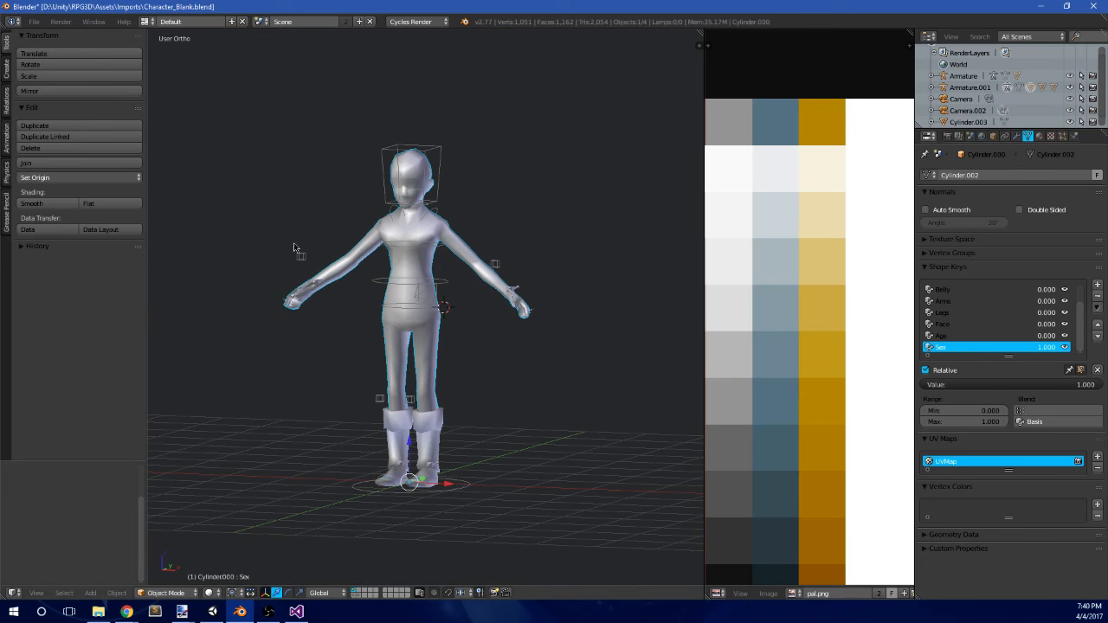
key(KP_1)
scroll(400, 231, up, 6)
shift+middle_drag(445, 177, 485, 290)
scroll(493, 299, down, 3)
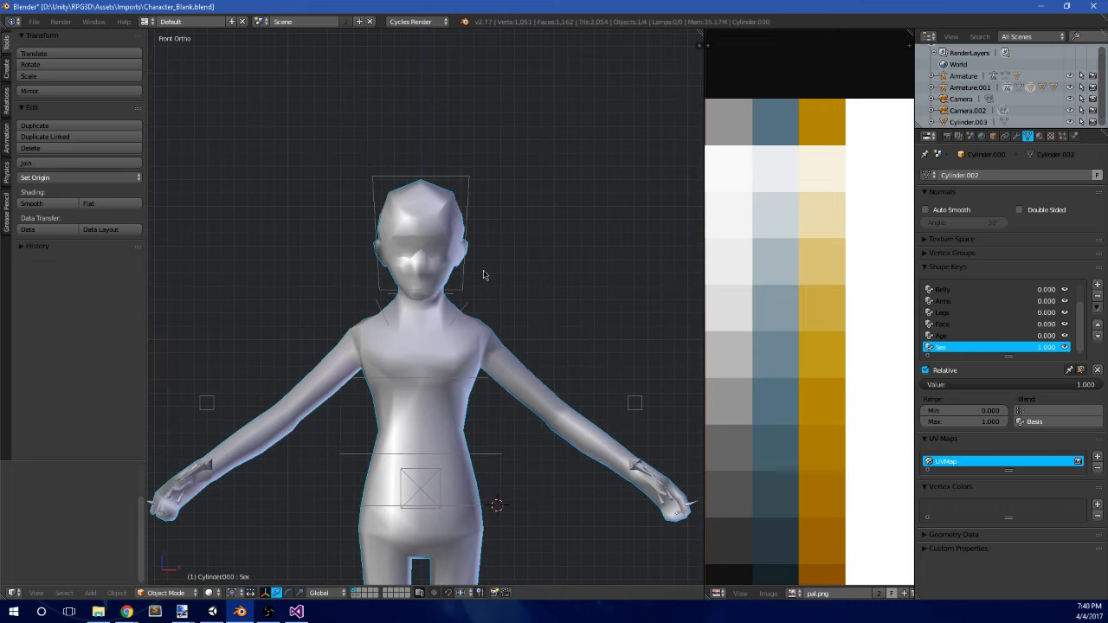
middle_drag(507, 329, 367, 327)
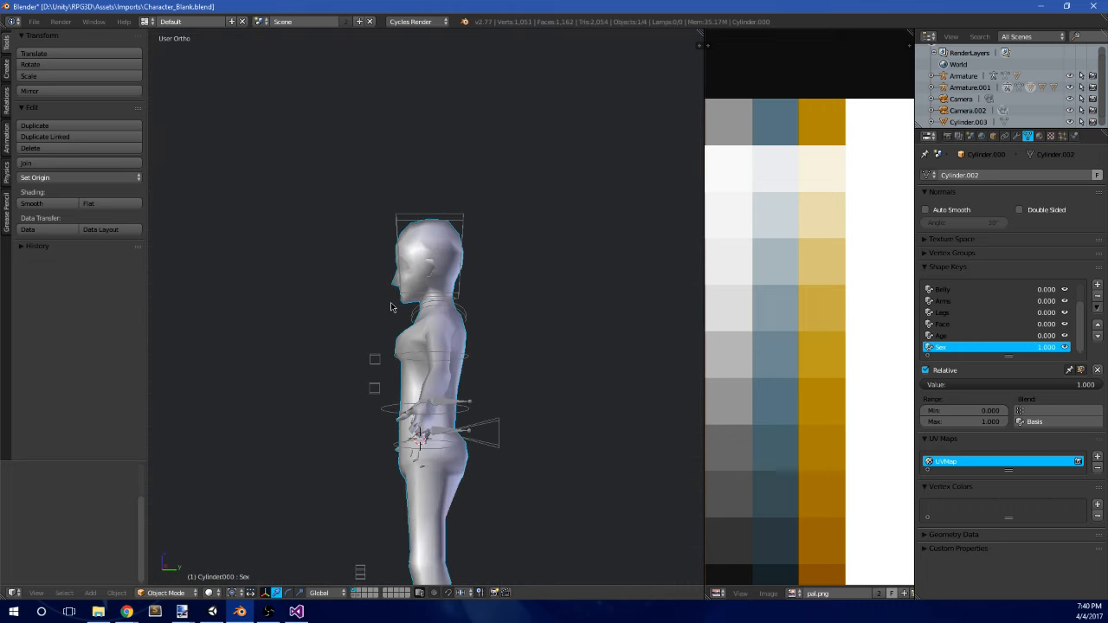
- In Edit Mode, move the outer upper-thigh vertices below the buttock sideways along X
key(KP_3)
scroll(405, 364, up, 5)
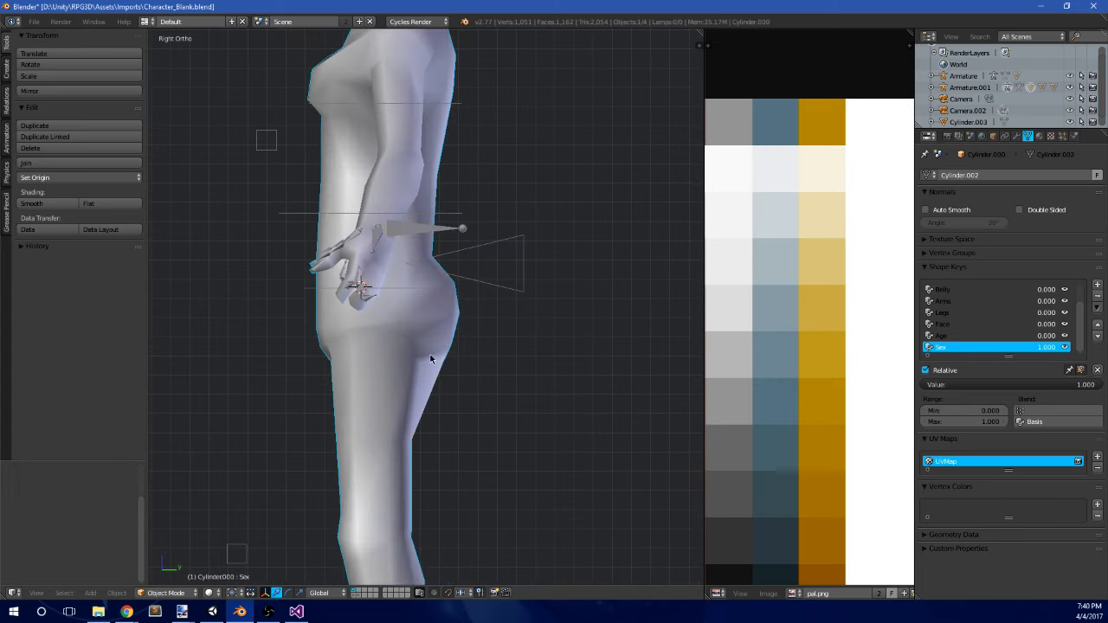
middle_drag(430, 361, 406, 317)
key(Tab)
middle_drag(374, 234, 468, 250)
scroll(393, 307, up, 2)
scroll(468, 250, up, 1)
drag(470, 247, 498, 244)
middle_drag(498, 244, 439, 254)
drag(388, 258, 353, 231)
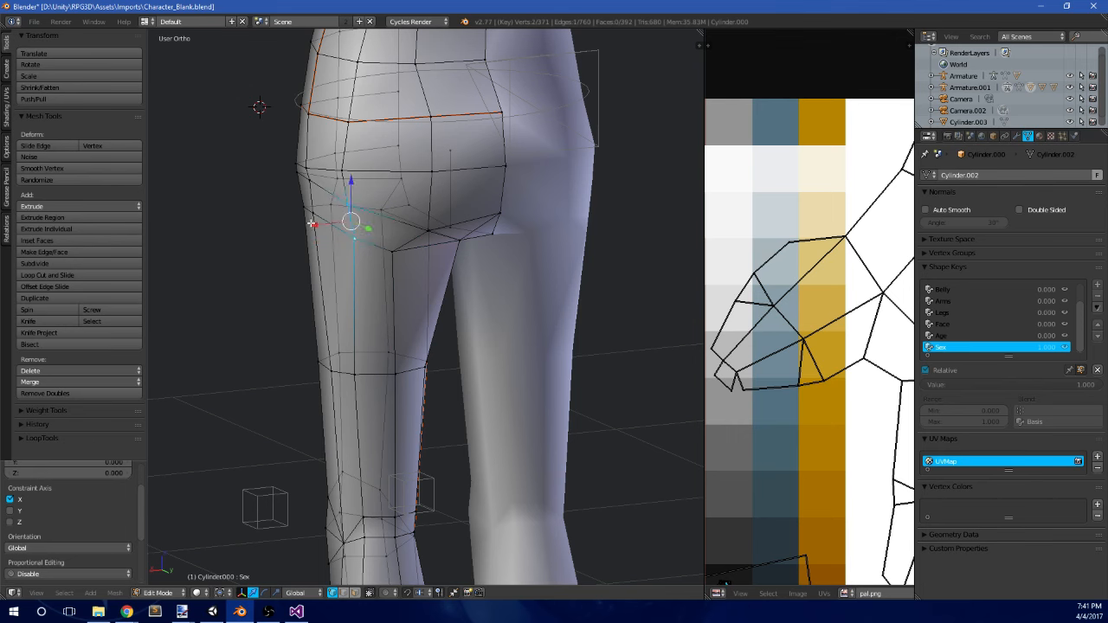
- Fine-tune the two outer vertices below the buttock with a small free move
middle_drag(342, 221, 297, 213)
key(g)
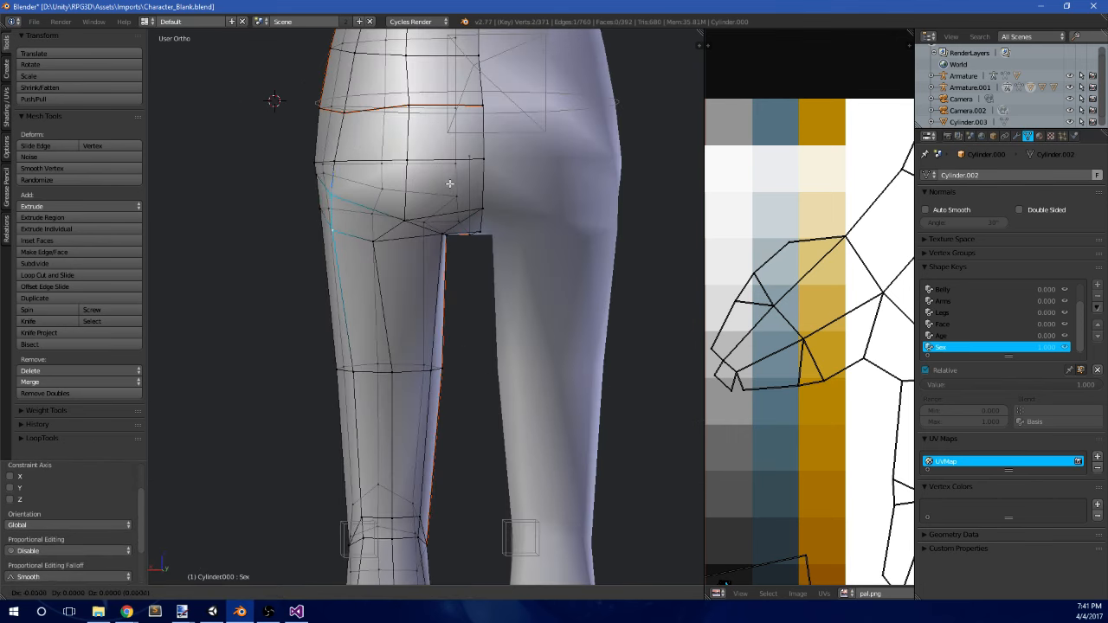
click(449, 184)
scroll(433, 185, down, 4)
middle_drag(432, 186, 521, 232)
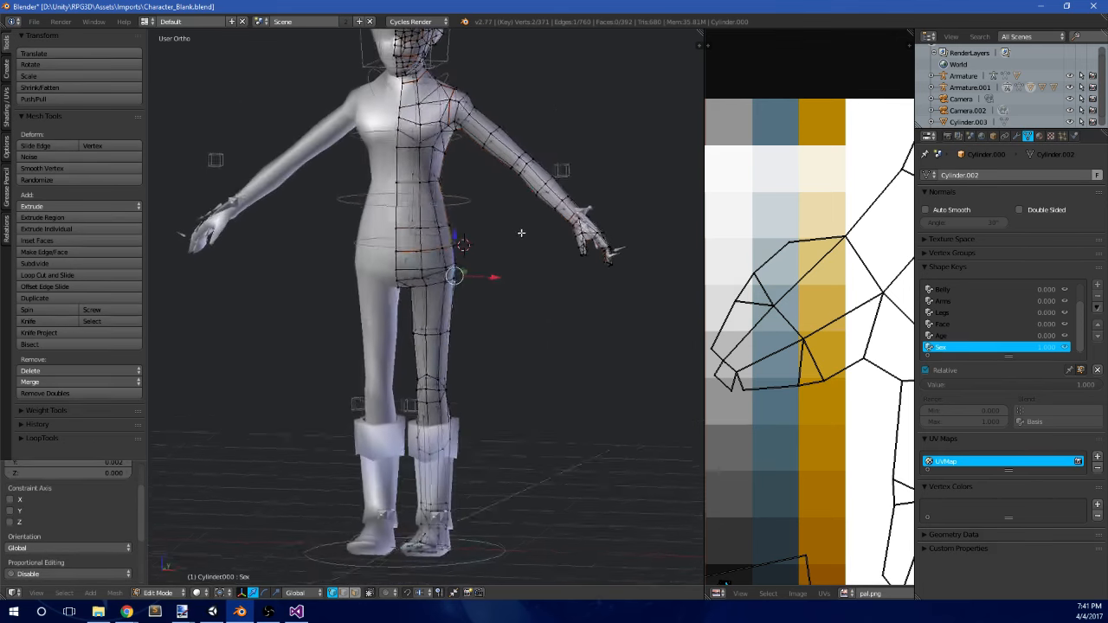
- Move the single outer upper-thigh vertex slightly along X in the front view
key(KP_1)
scroll(525, 243, up, 4)
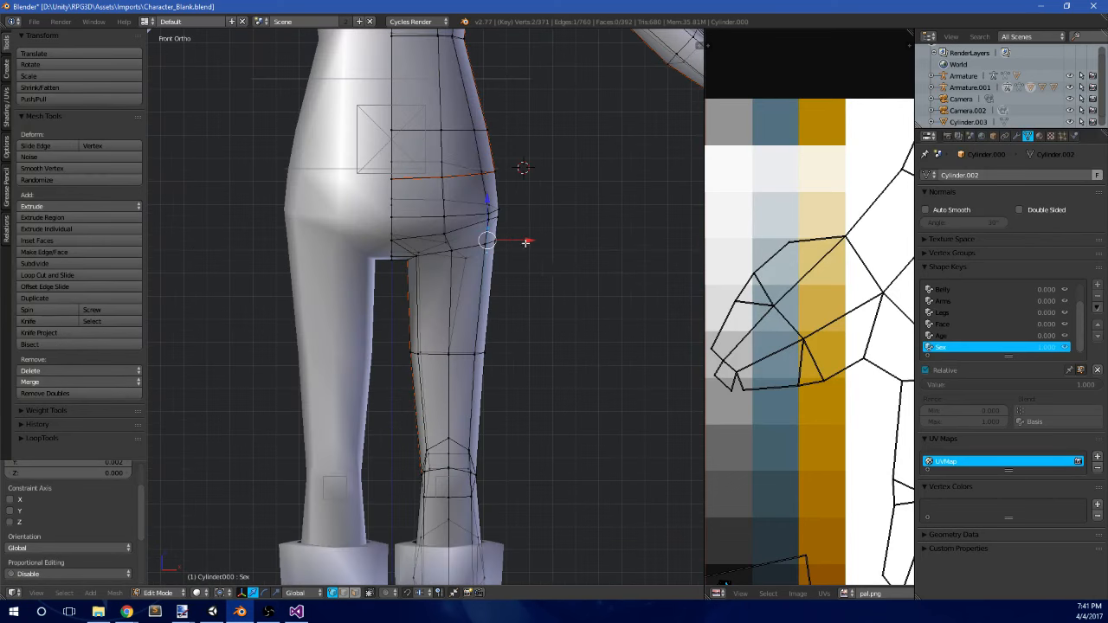
scroll(473, 260, up, 2)
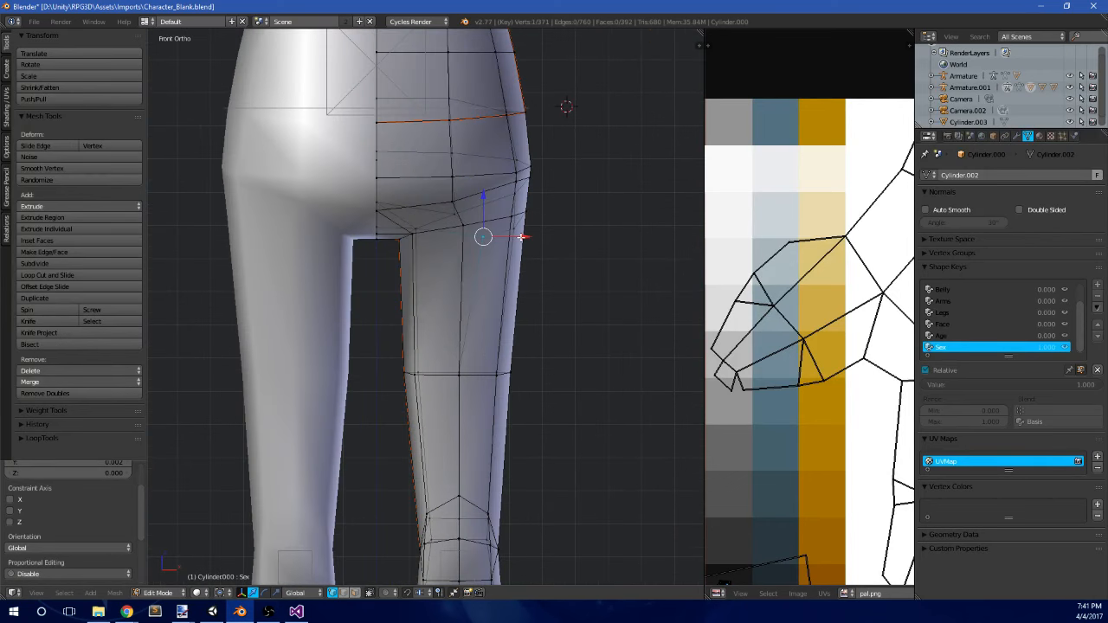
drag(522, 236, 521, 238)
- Select the leg from mid-thigh down to the foot and move it slightly outward along X
right_click(469, 359)
scroll(511, 346, down, 9)
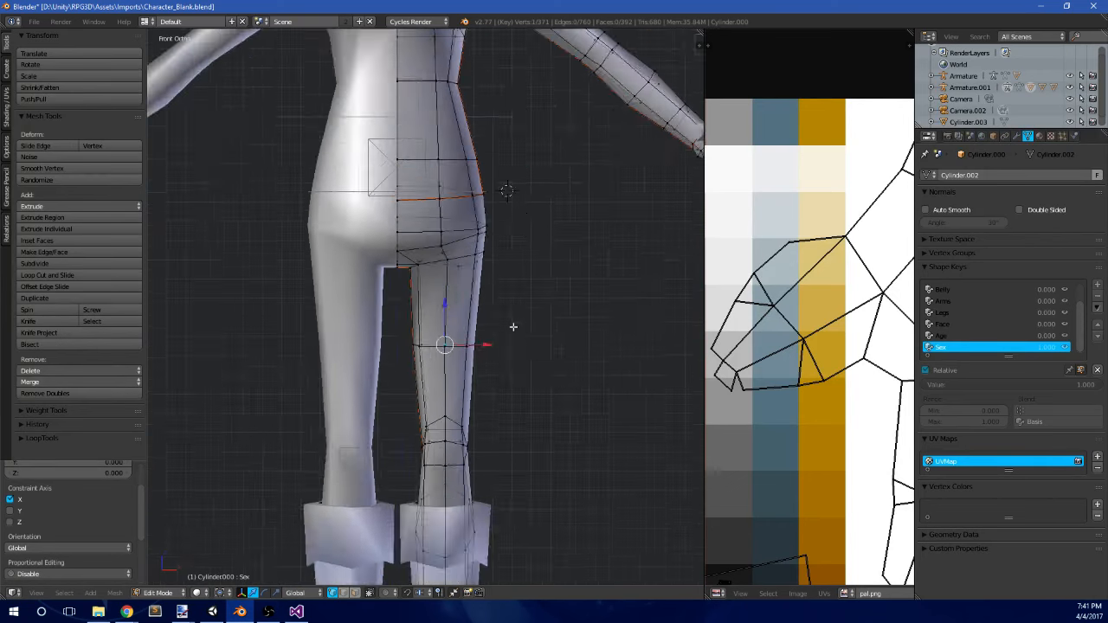
key(b)
drag(490, 481, 378, 317)
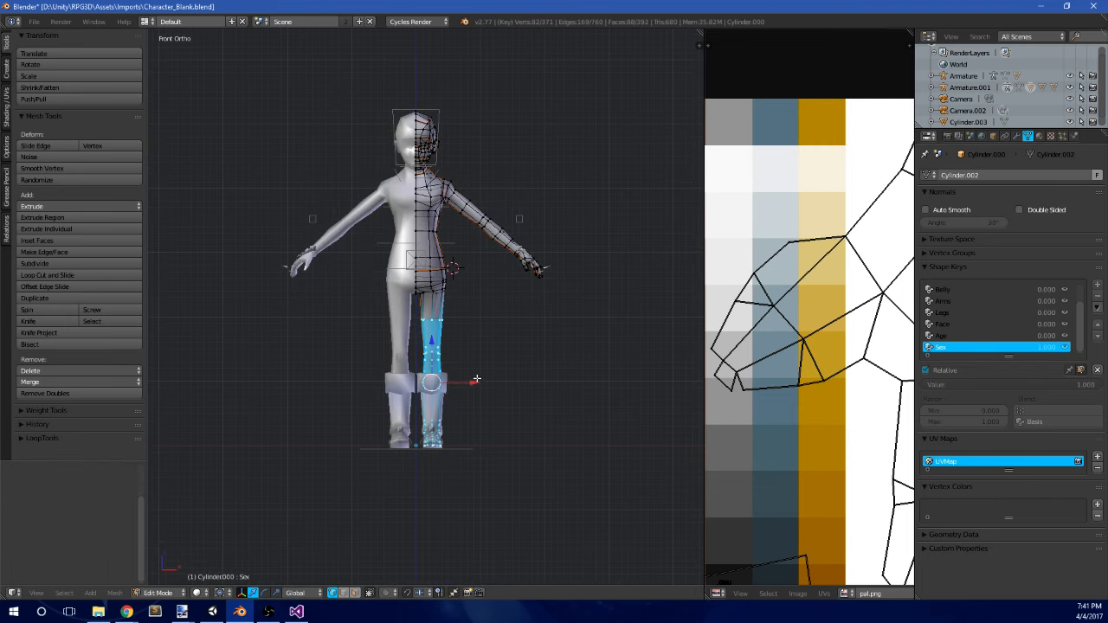
drag(476, 379, 522, 383)
click(518, 387)
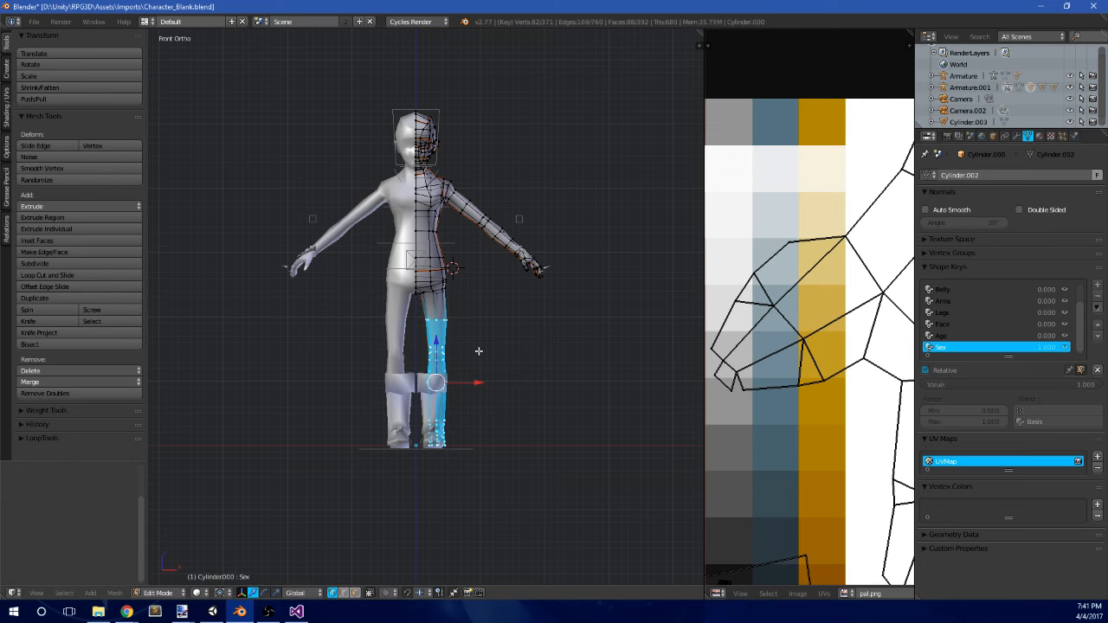
scroll(467, 344, up, 3)
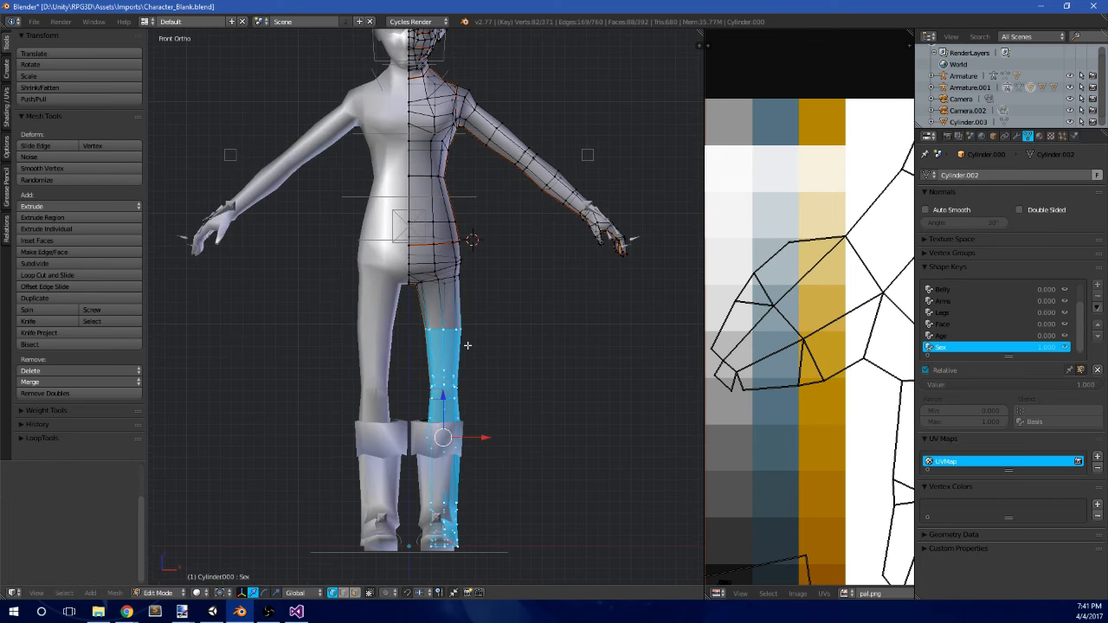
scroll(484, 326, up, 4)
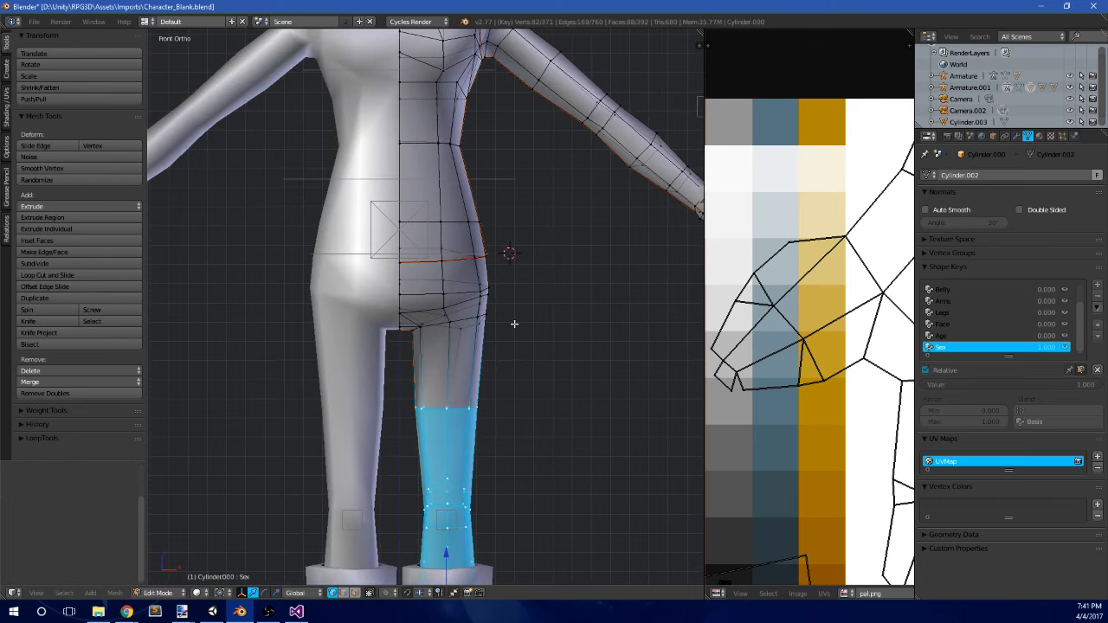
- Clear the leg selection and lower the outer shoulder vertices to soften the shoulder's outline
shift+middle_drag(506, 265, 500, 308)
shift+middle_drag(539, 196, 514, 333)
scroll(482, 243, up, 4)
shift+middle_drag(478, 82, 485, 252)
scroll(484, 252, up, 3)
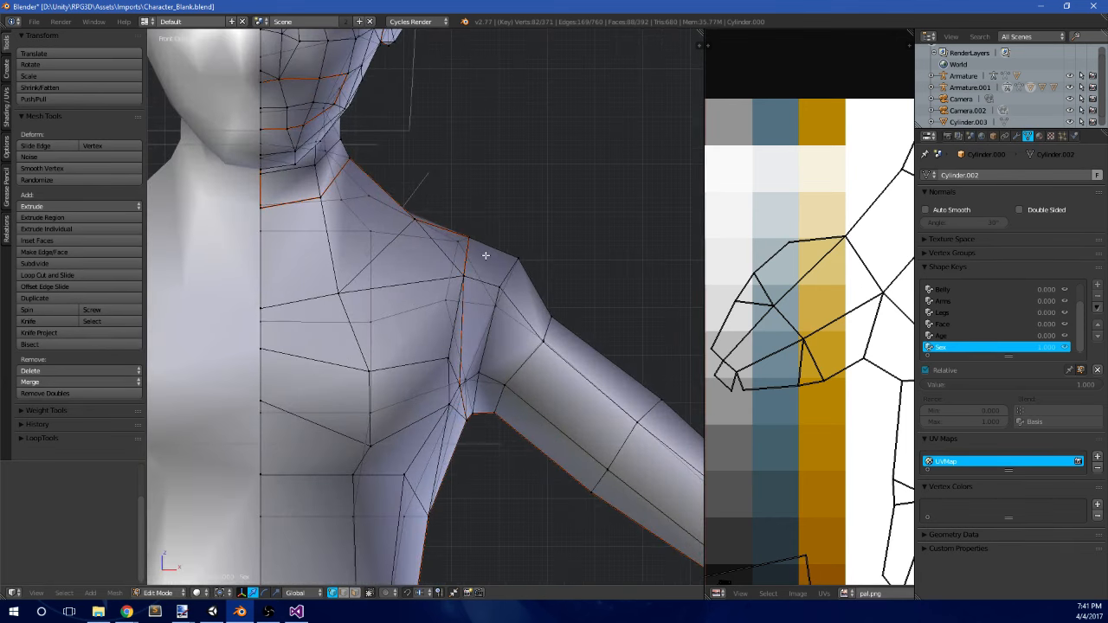
key(a)
key(a)
key(a)
right_click(565, 243)
key(g)
click(510, 234)
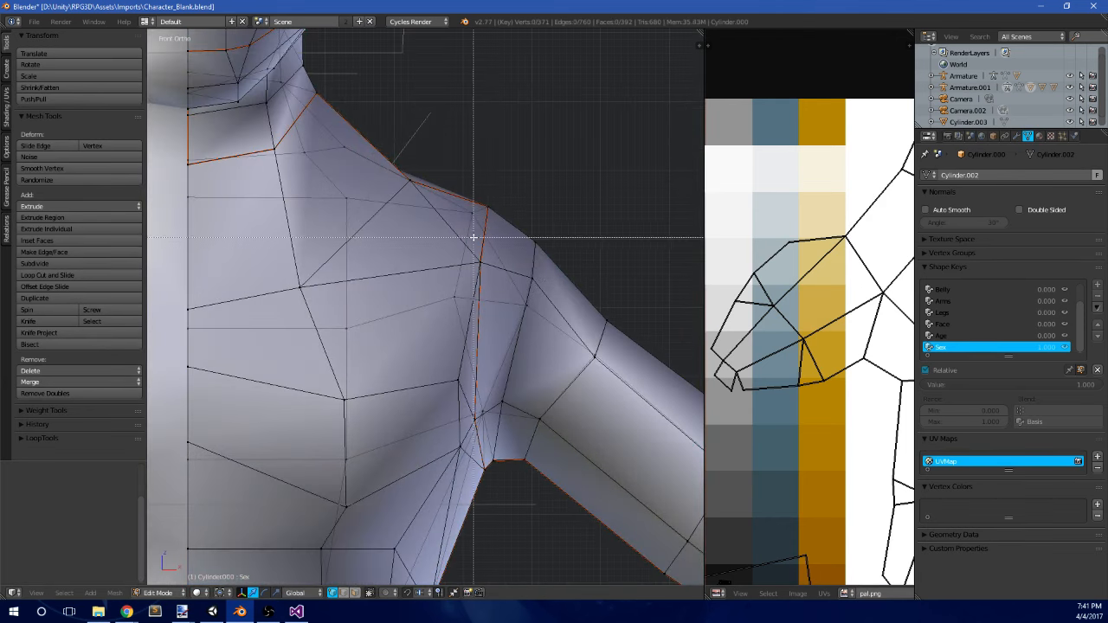
- Adjust the vertices on the shoulder slope between the neck and shoulder tip, undoing the last move
scroll(421, 188, down, 2)
key(b)
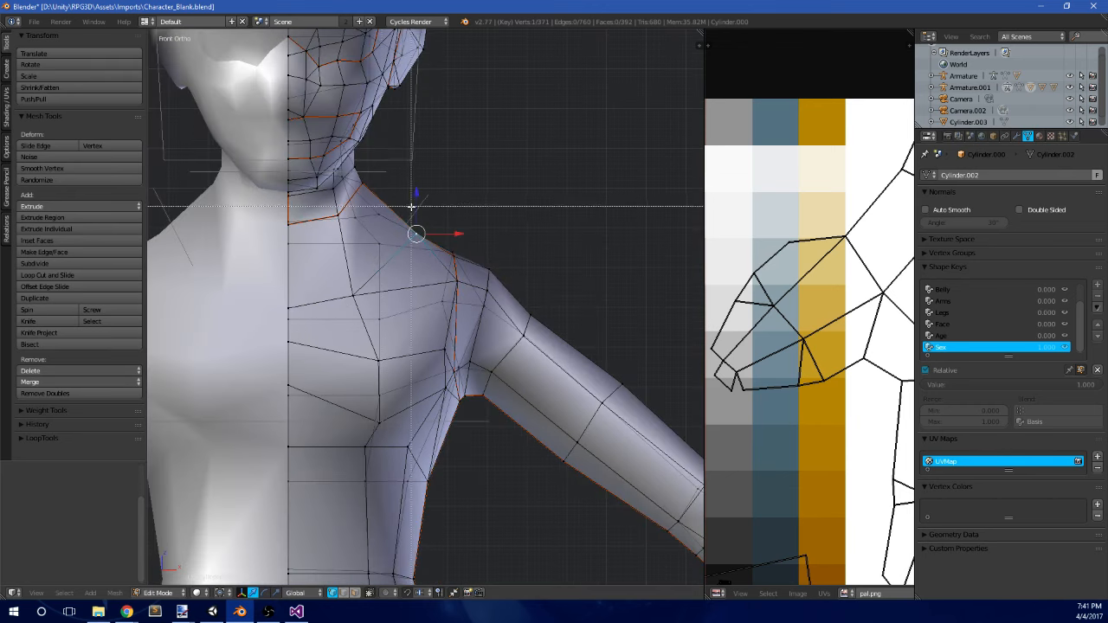
key(g)
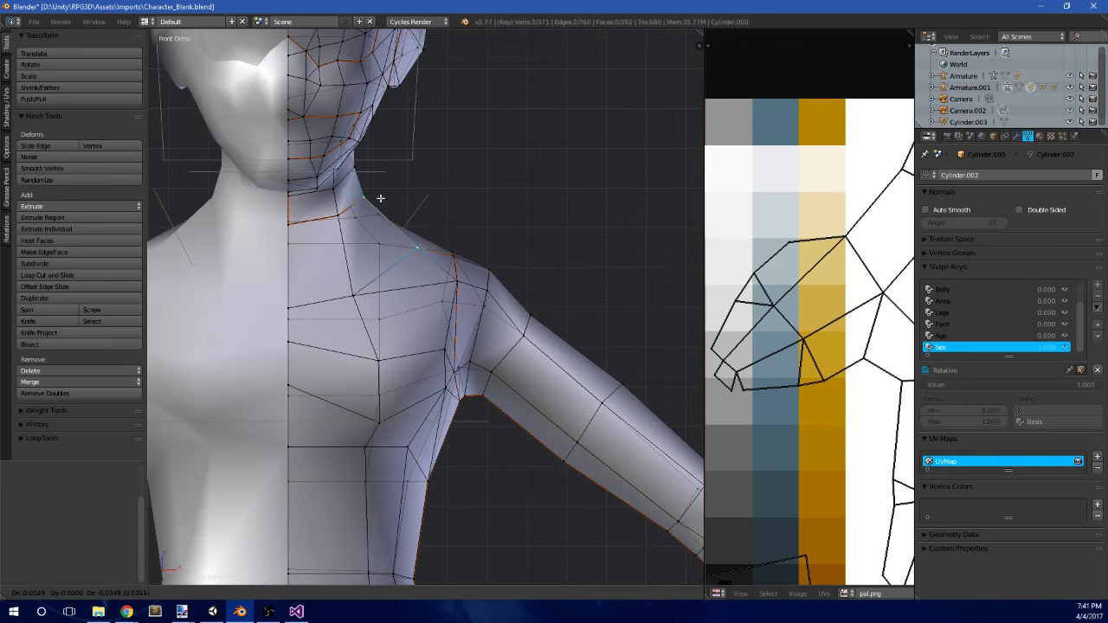
click(374, 202)
key(g)
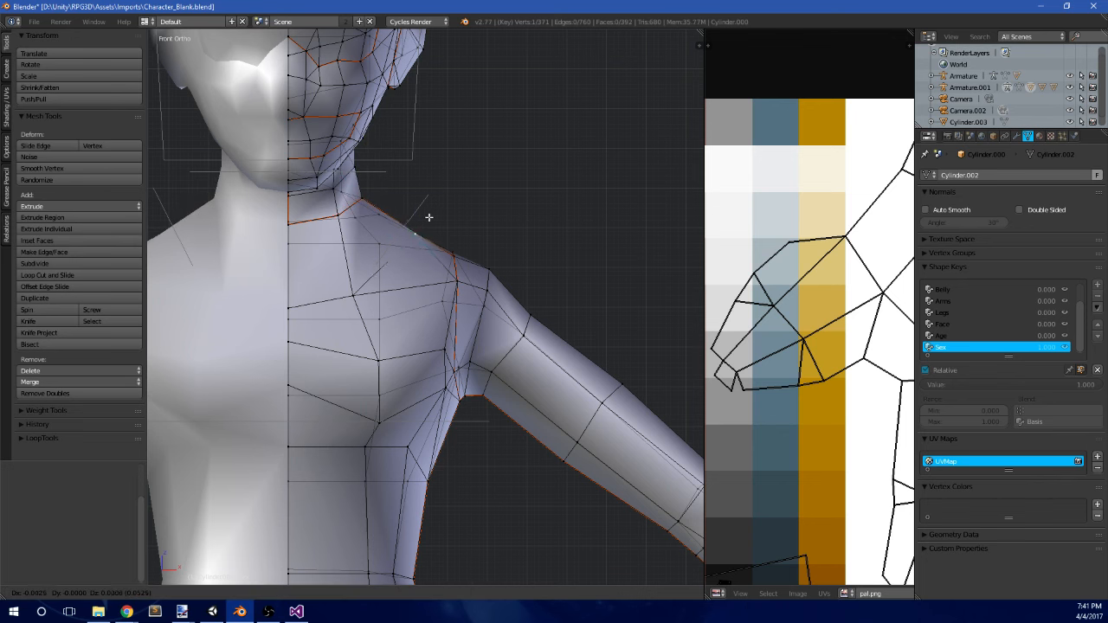
click(427, 224)
key(ctrl+z)
- Lower the side and front vertices at the base of the neck
key(g)
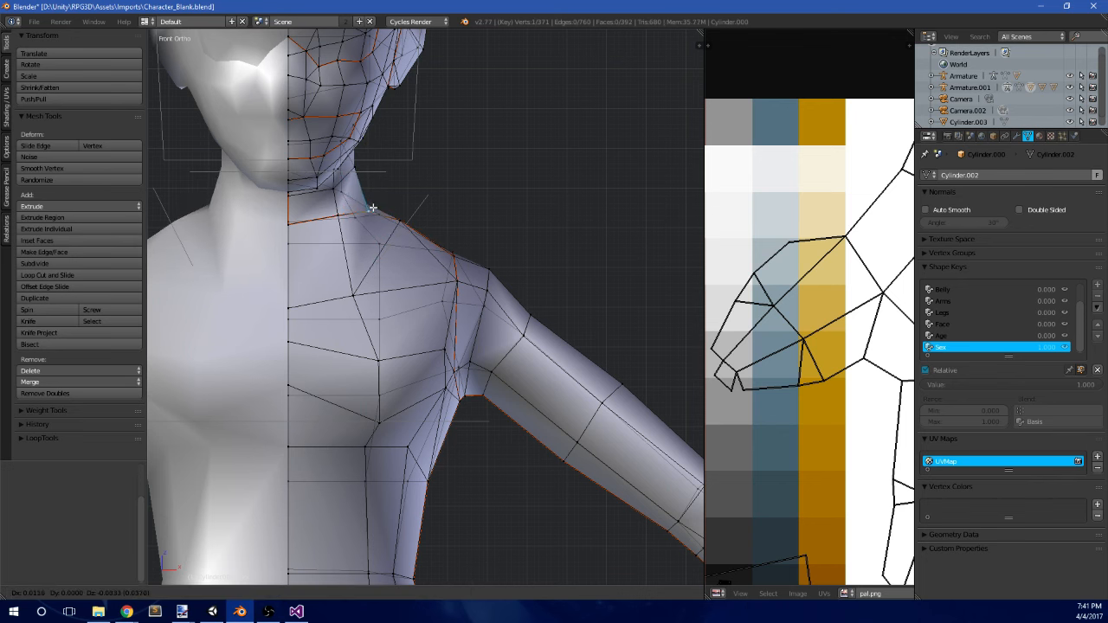
click(350, 199)
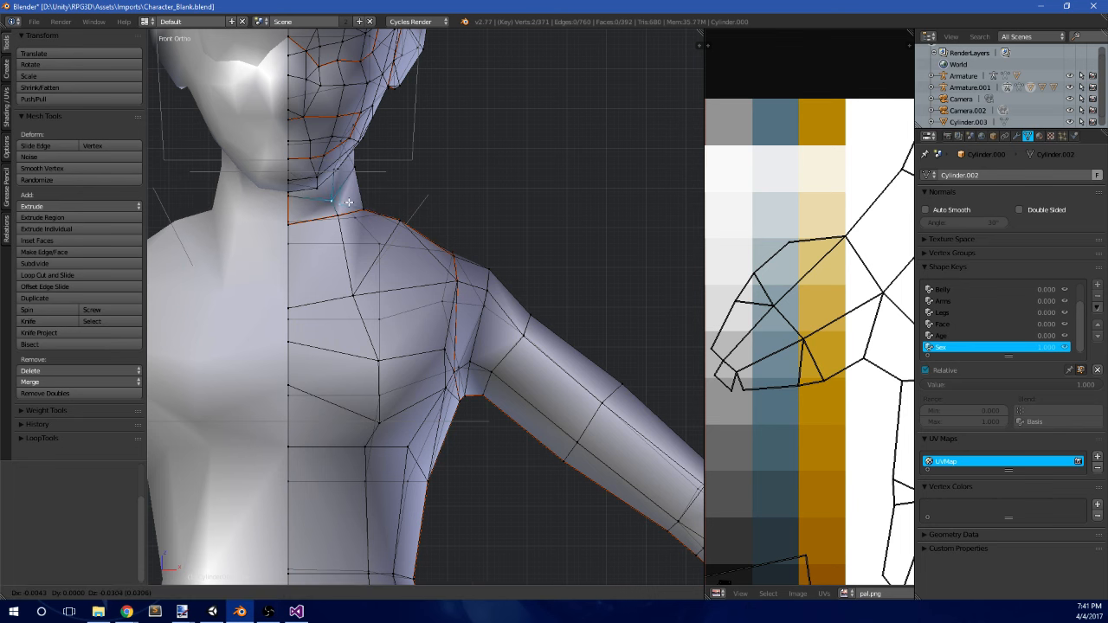
scroll(349, 198, down, 4)
scroll(349, 197, up, 5)
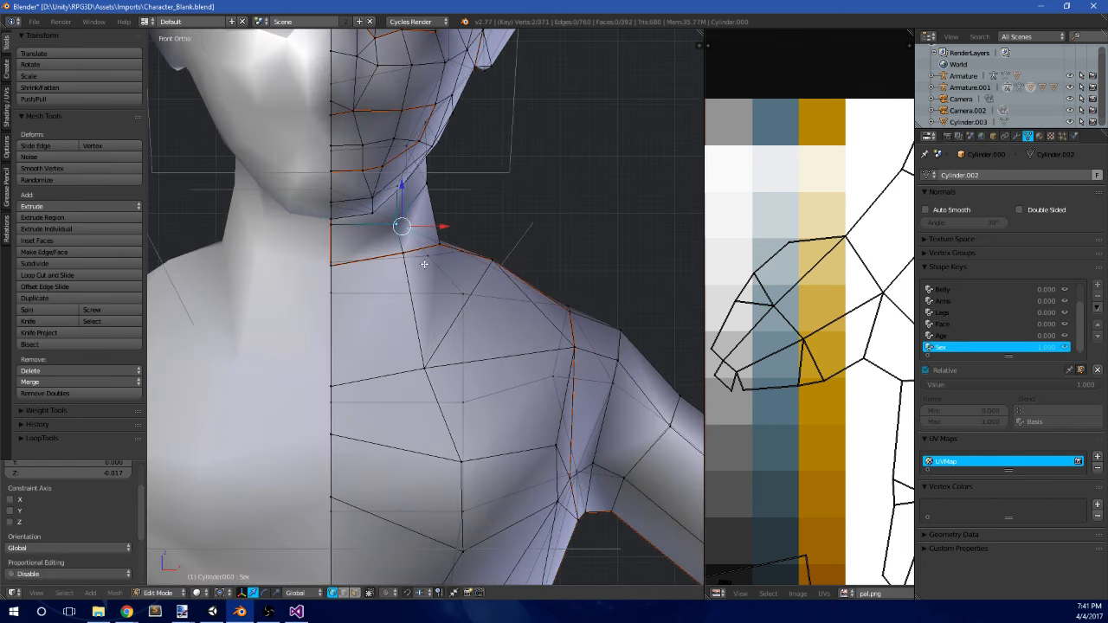
key(g)
click(453, 242)
- Move the vertex midway along the shoulder slope slightly downward to smooth the line from the neck
right_click(506, 252)
key(g)
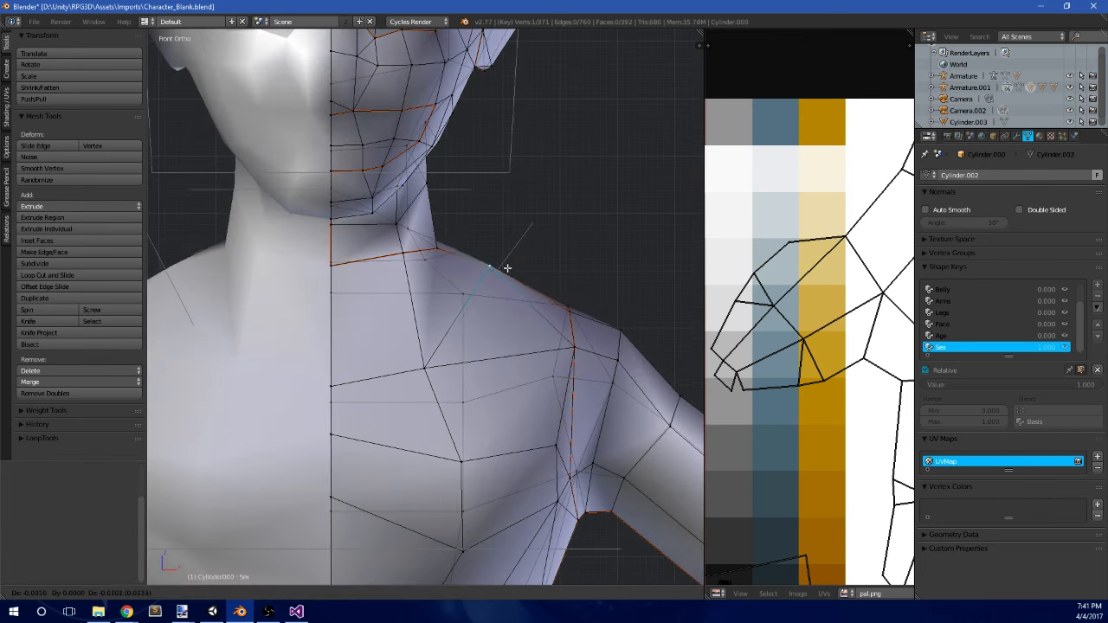
click(505, 274)
scroll(504, 273, down, 4)
scroll(488, 321, up, 3)
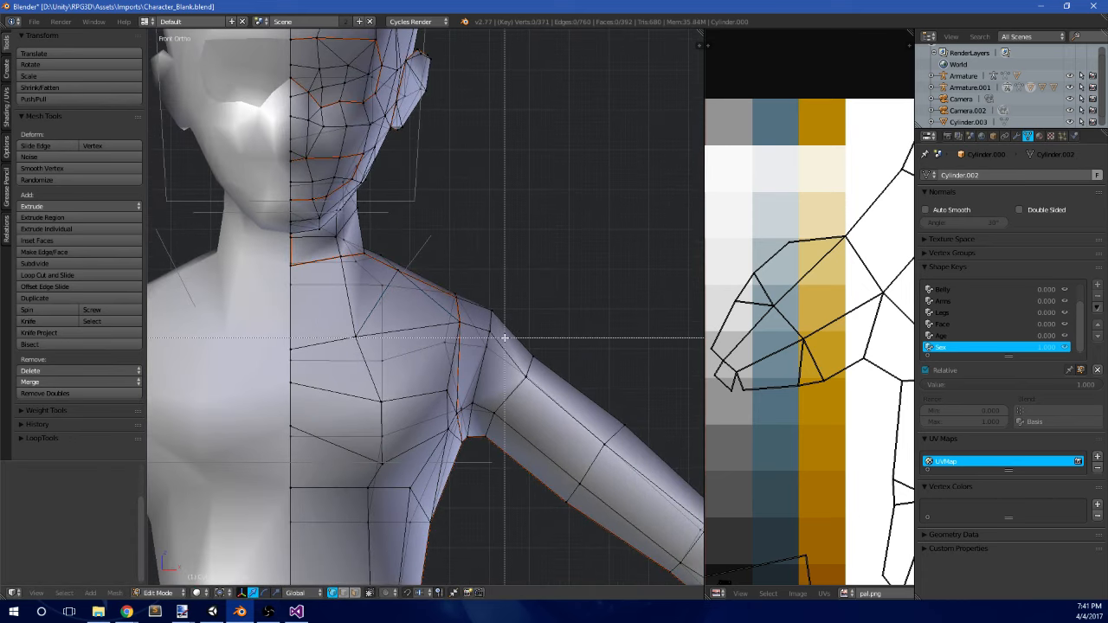
- Lower the vertices at the shoulder tip where the arm begins and return to Object Mode
key(g)
click(505, 314)
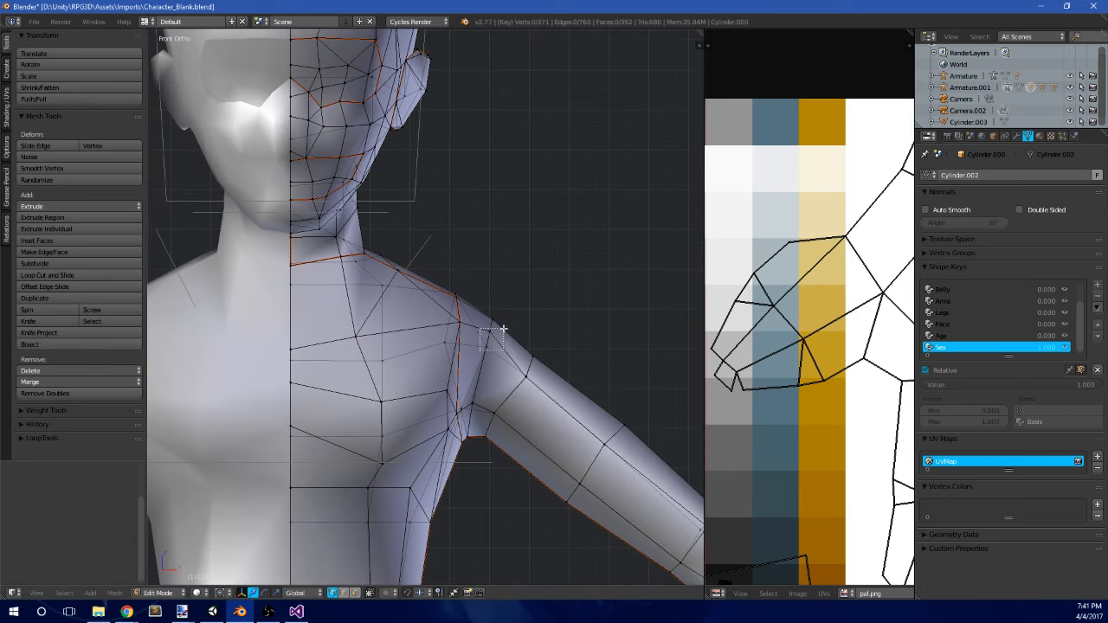
right_click(500, 338)
key(g)
click(495, 354)
scroll(495, 355, down, 3)
key(Tab)
scroll(495, 354, down, 4)
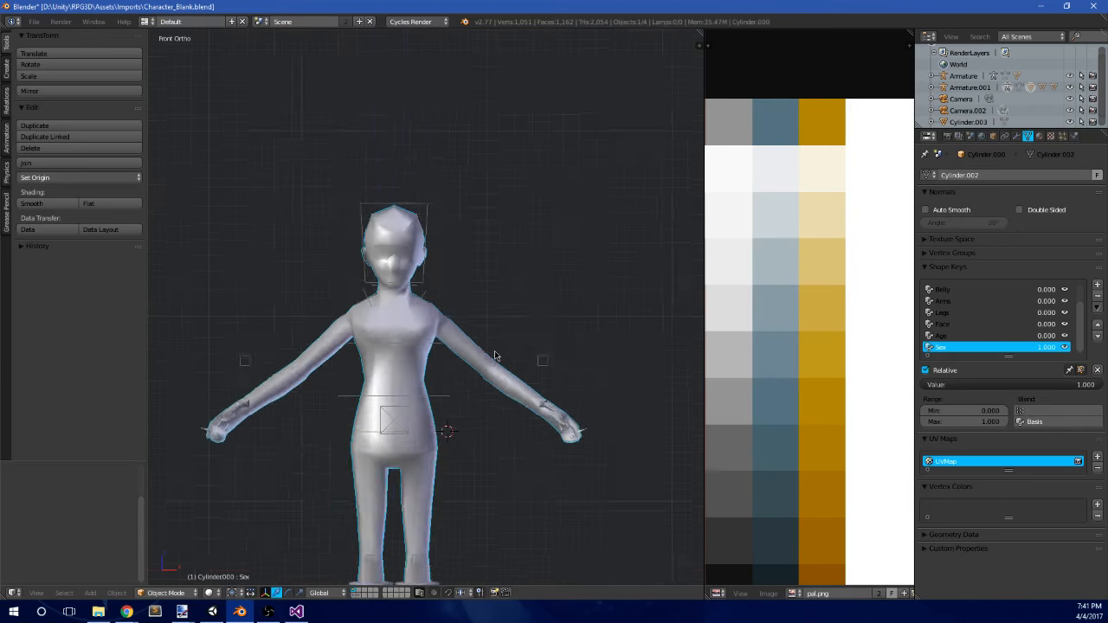
- In Edit Mode, move the outer rib vertices below the armpit inward to narrow the upper torso
scroll(452, 411, up, 5)
key(Tab)
shift+middle_drag(452, 412, 483, 338)
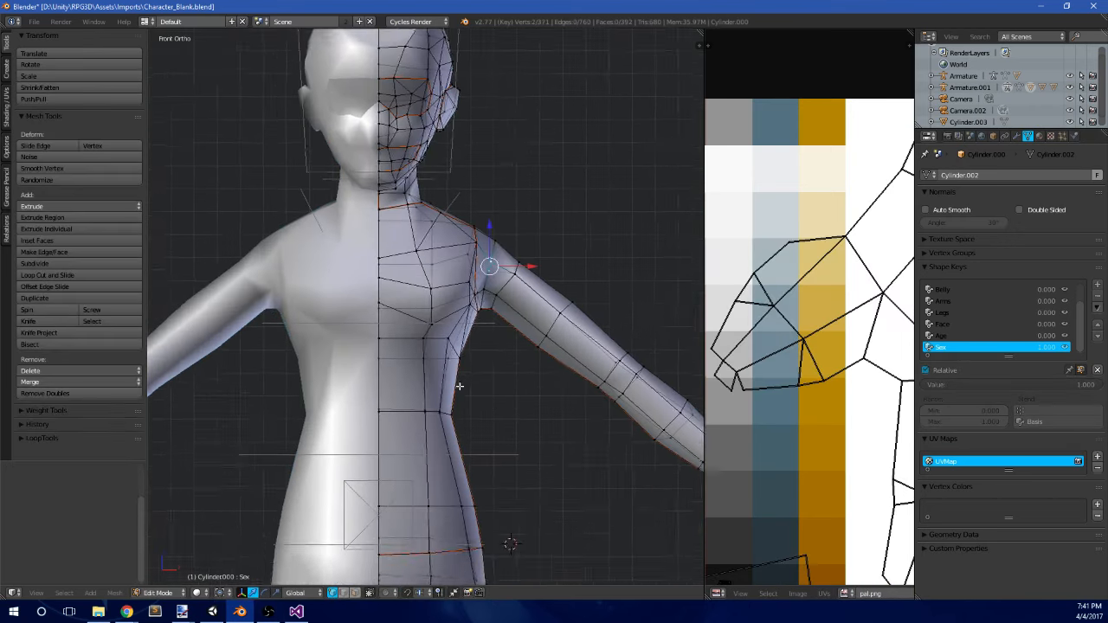
scroll(468, 389, up, 2)
key(a)
key(b)
drag(465, 401, 483, 373)
key(g)
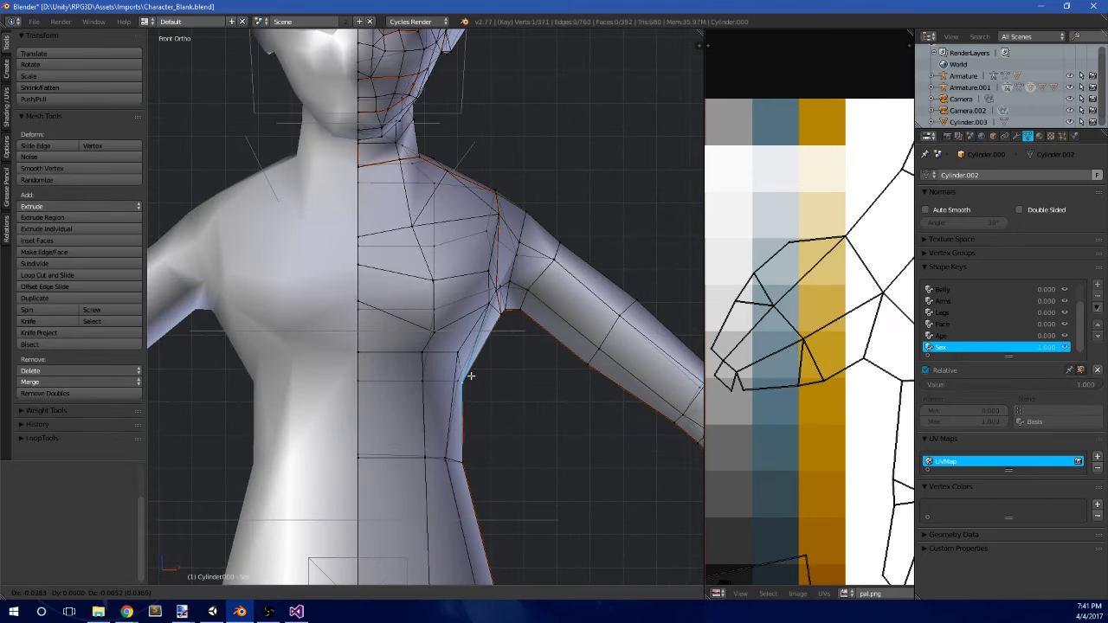
click(451, 355)
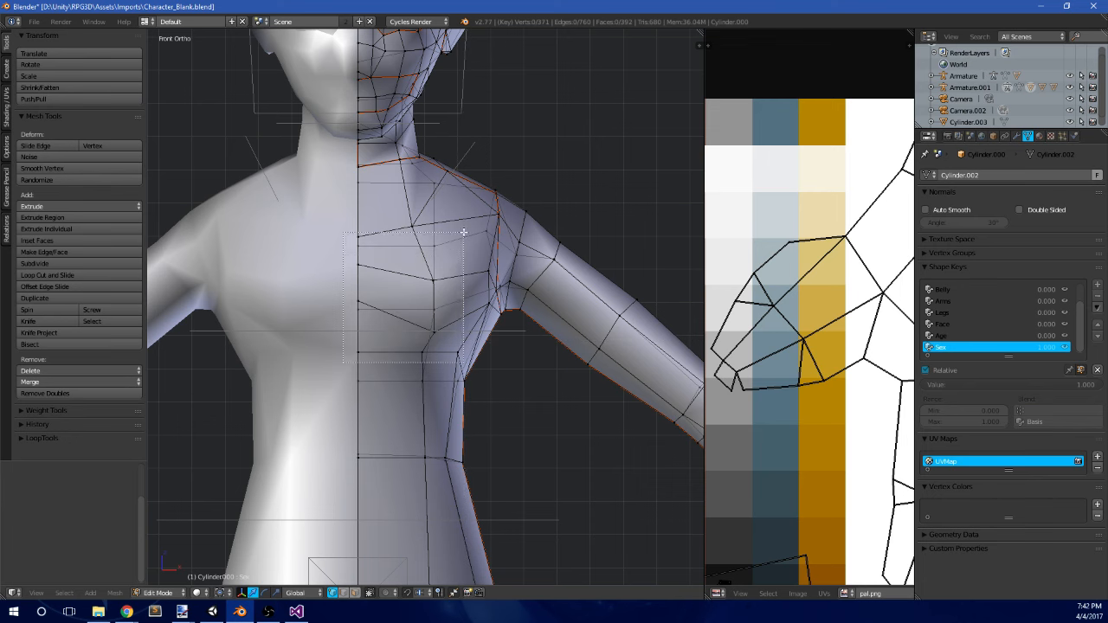
- Select the protruding chest vertices in the side view and move them to reshape the bust
drag(464, 232, 448, 255)
middle_drag(462, 315, 252, 378)
key(KP_3)
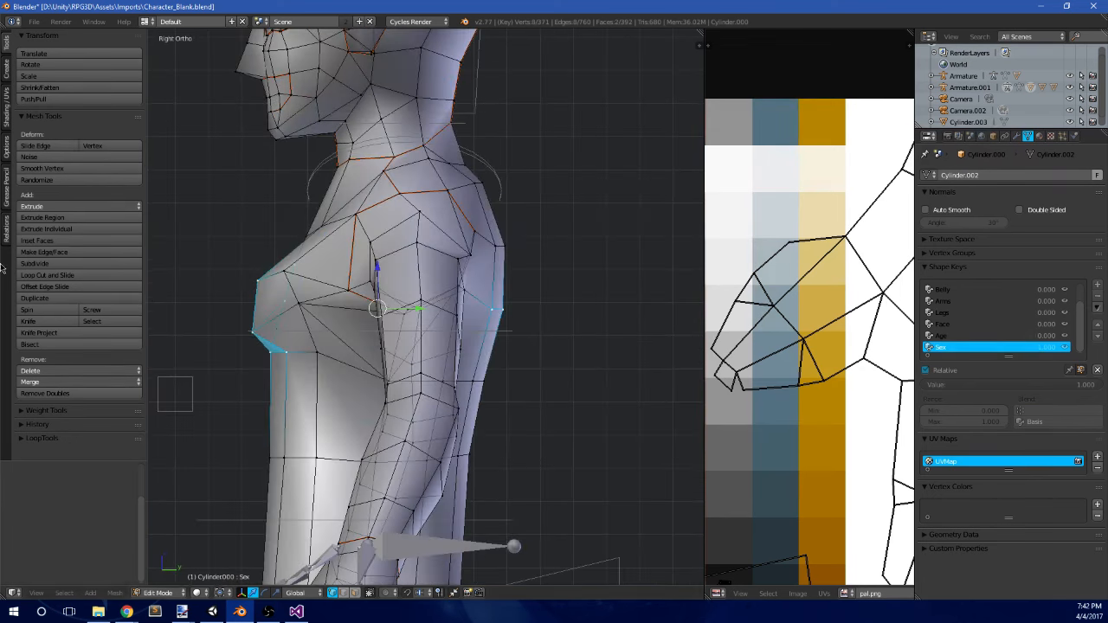
shift+middle_drag(311, 322, 447, 274)
key(a)
key(b)
drag(384, 330, 470, 229)
key(g)
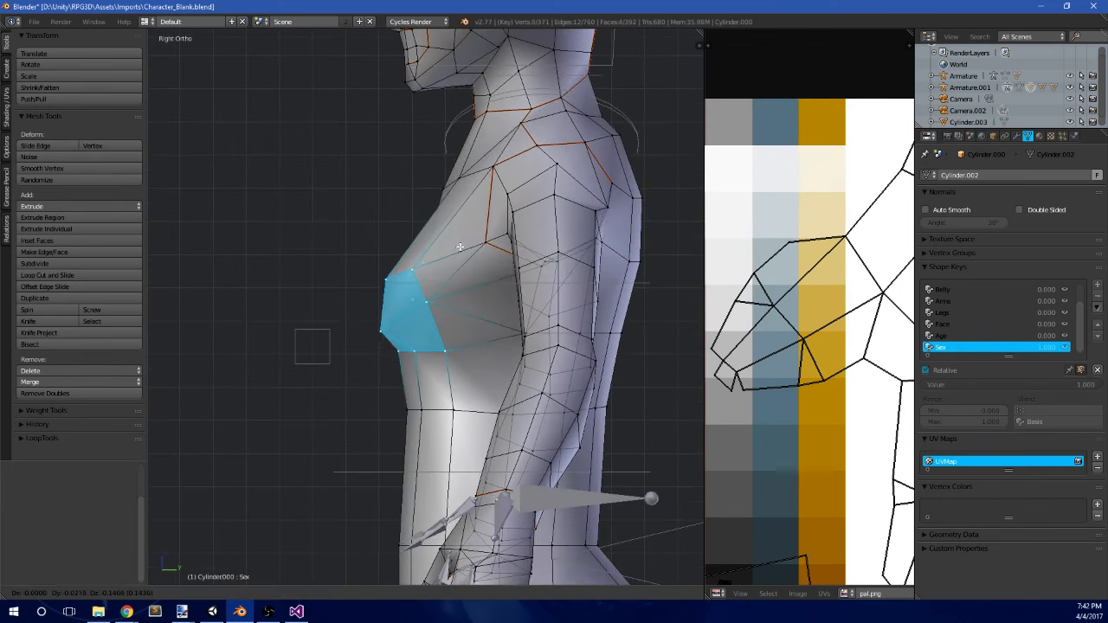
click(462, 236)
- Examine the reshaped chest from several angles and in Object Mode, ending in the side view in Edit Mode
scroll(462, 238, down, 2)
middle_drag(461, 247, 444, 260)
scroll(445, 259, down, 2)
middle_drag(372, 335, 485, 322)
key(Tab)
scroll(507, 331, down, 3)
key(KP_3)
key(Tab)
scroll(467, 285, up, 8)
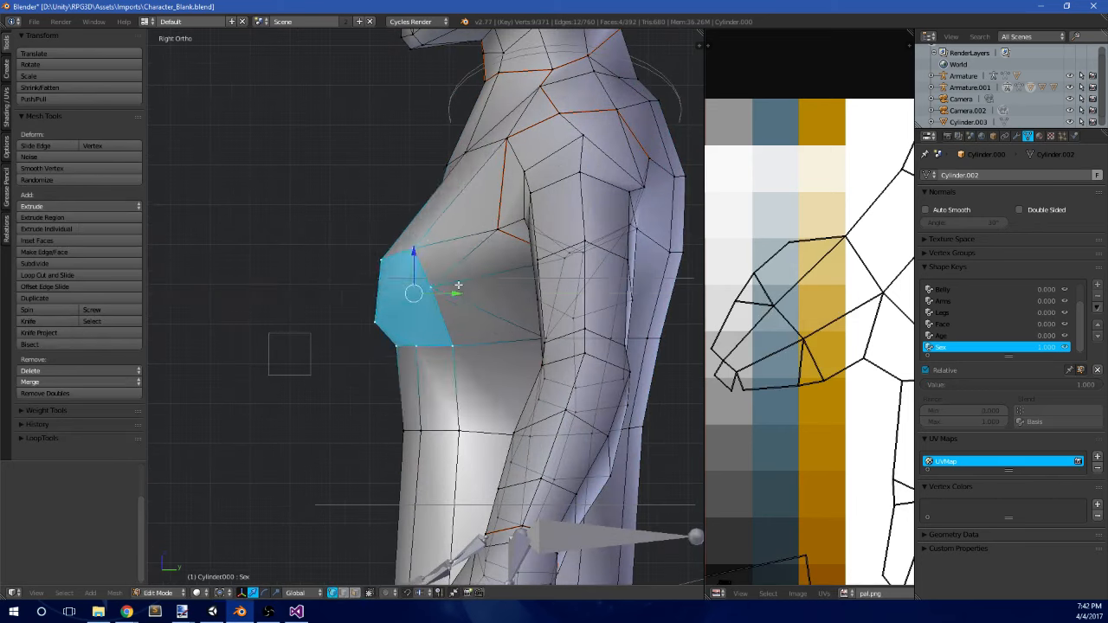
- Move the vertex on the underside of the bust along Y and X to refine its lower contour
click(467, 284)
middle_drag(468, 286, 470, 321)
right_click(404, 346)
key(g)
key(y)
click(425, 307)
key(g)
key(x)
click(478, 313)
- Return to Object Mode, delete the Sex shape key and view the figure from the front and side
scroll(483, 338, down, 5)
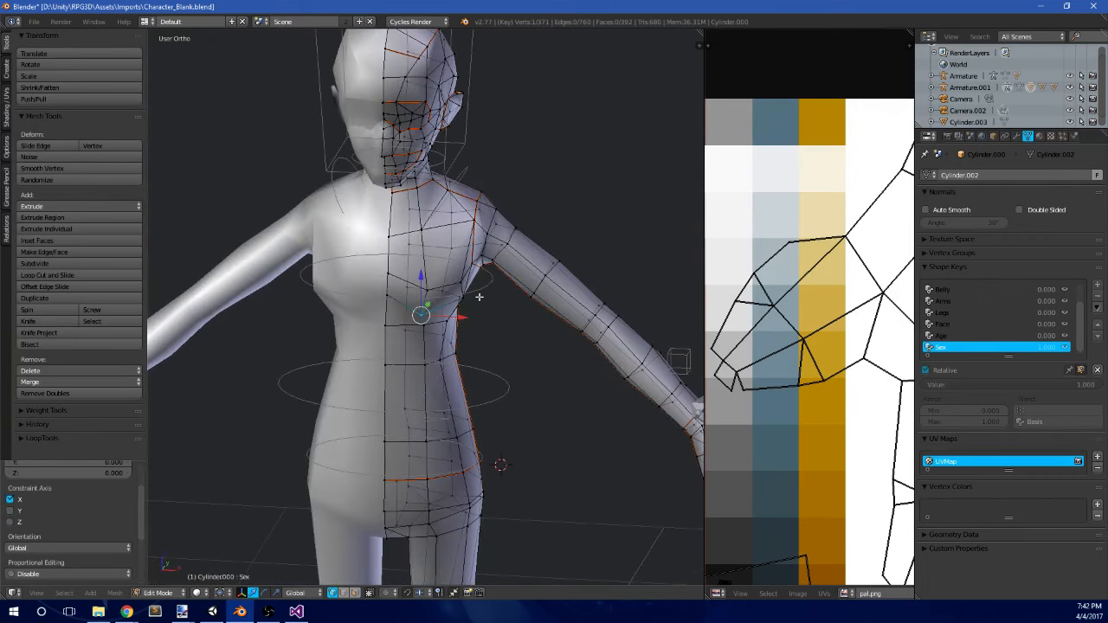
scroll(479, 296, up, 2)
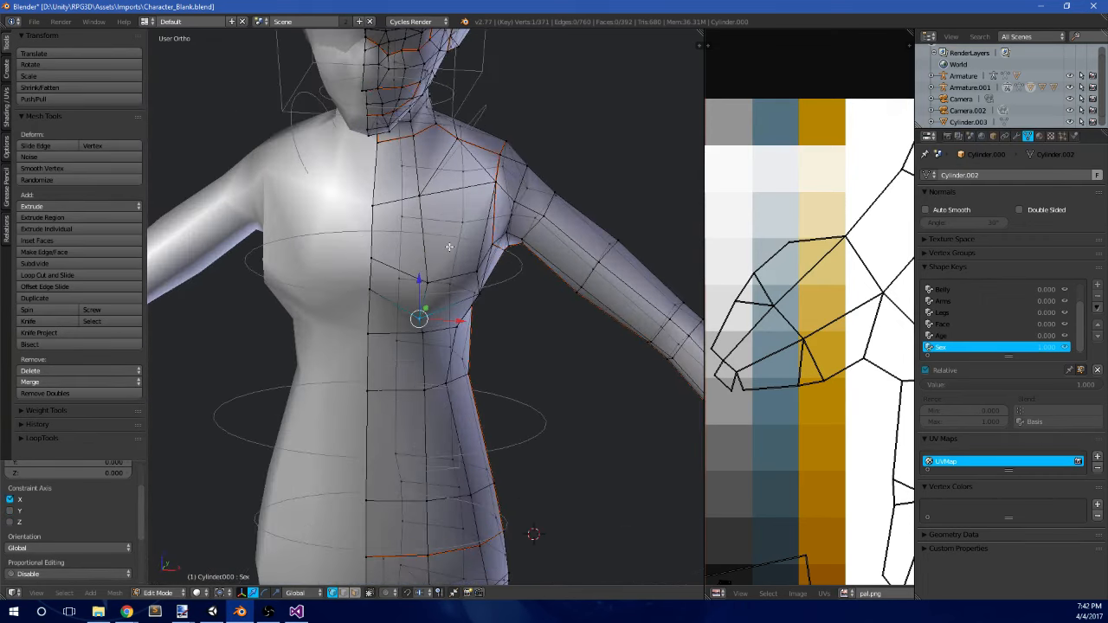
scroll(458, 248, down, 6)
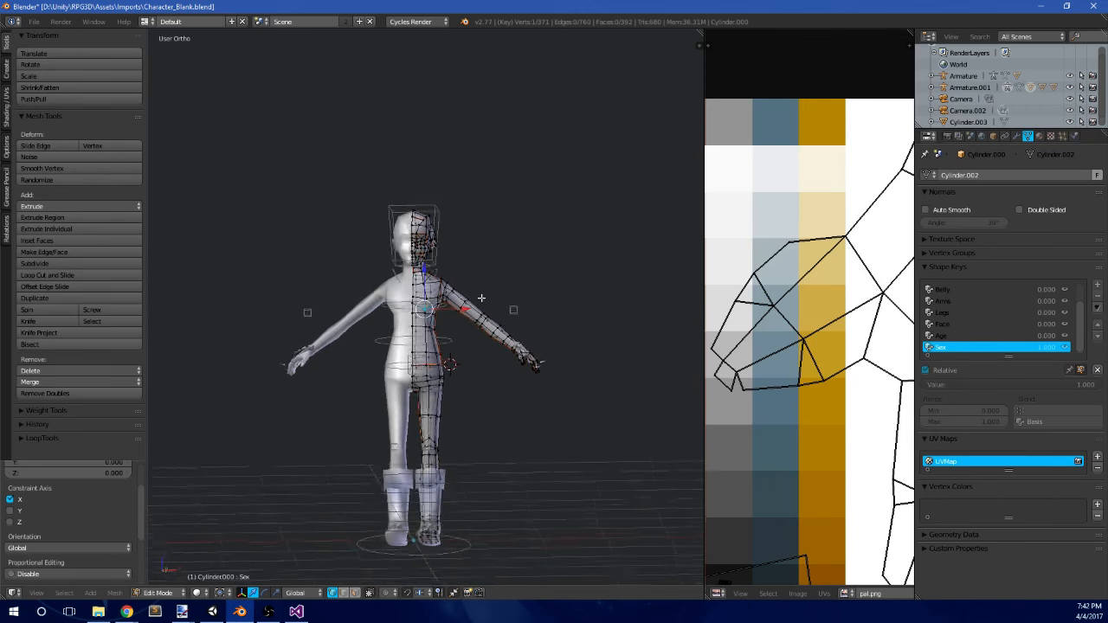
middle_drag(470, 317, 648, 331)
key(Tab)
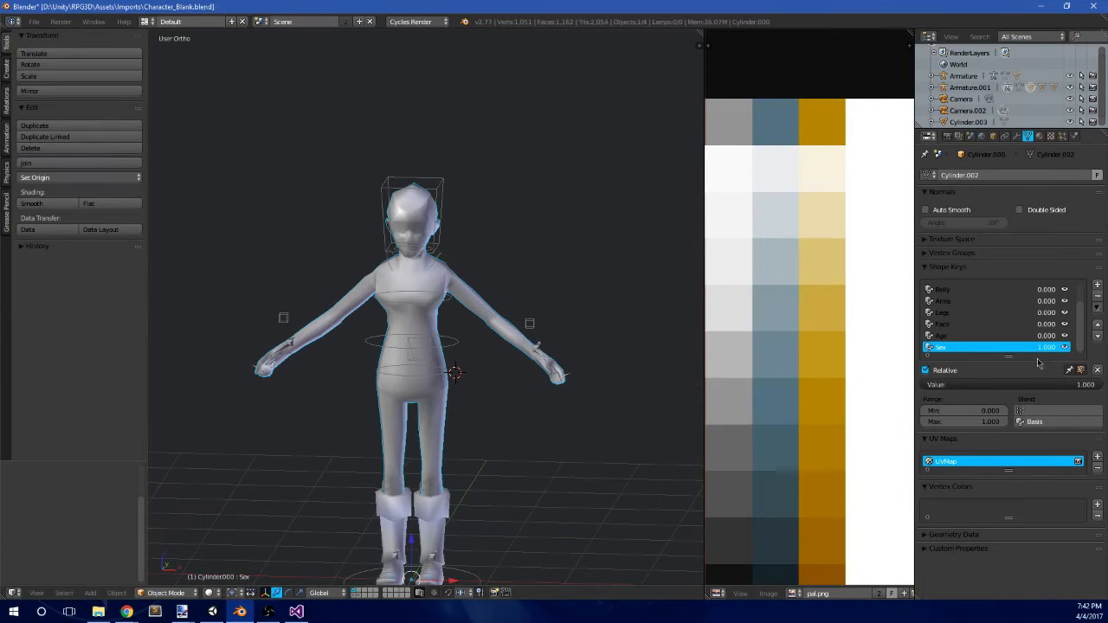
click(1097, 295)
middle_drag(529, 331, 388, 322)
key(KP_3)
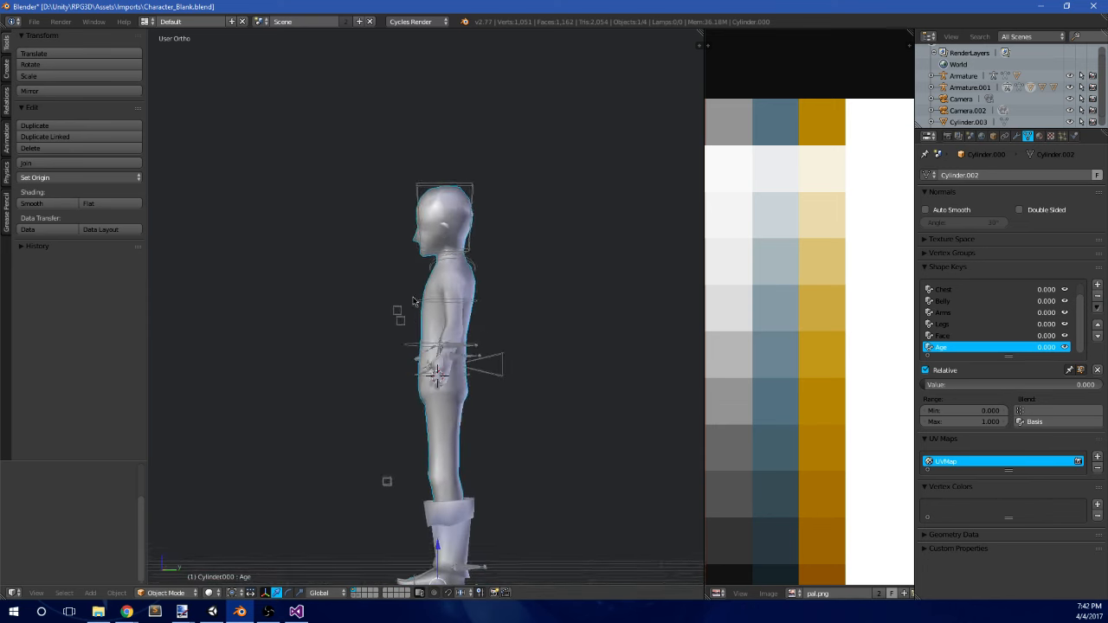
key(KP_1)
key(KP_3)
shift+middle_drag(560, 357, 501, 287)
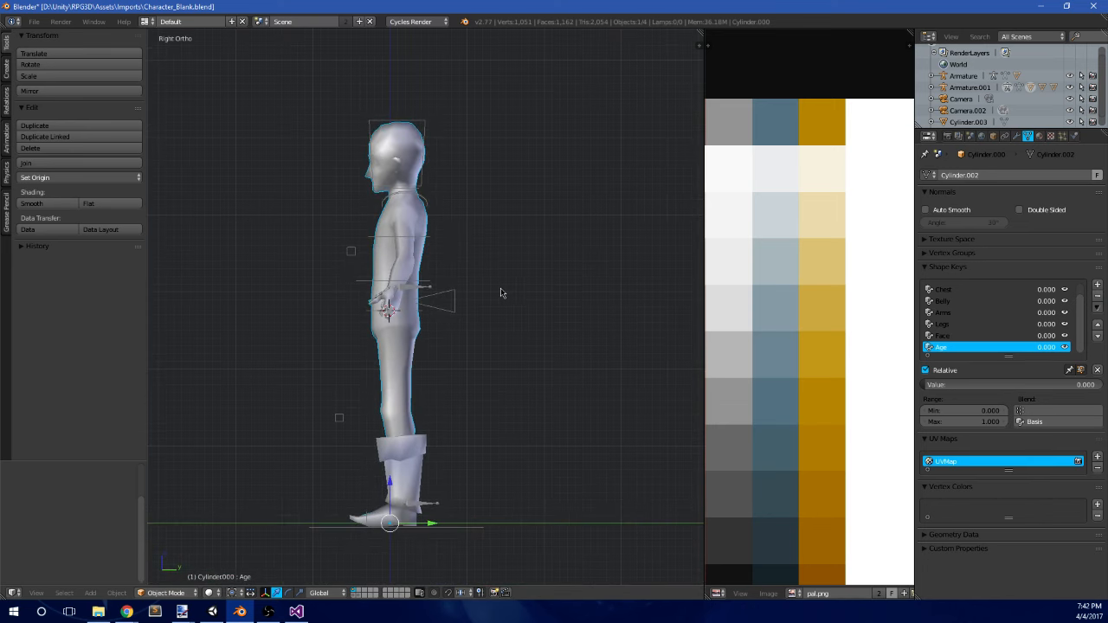
- Save the changes to Character_Blank.blend over the existing file
key(ctrl+s)
click(500, 288)
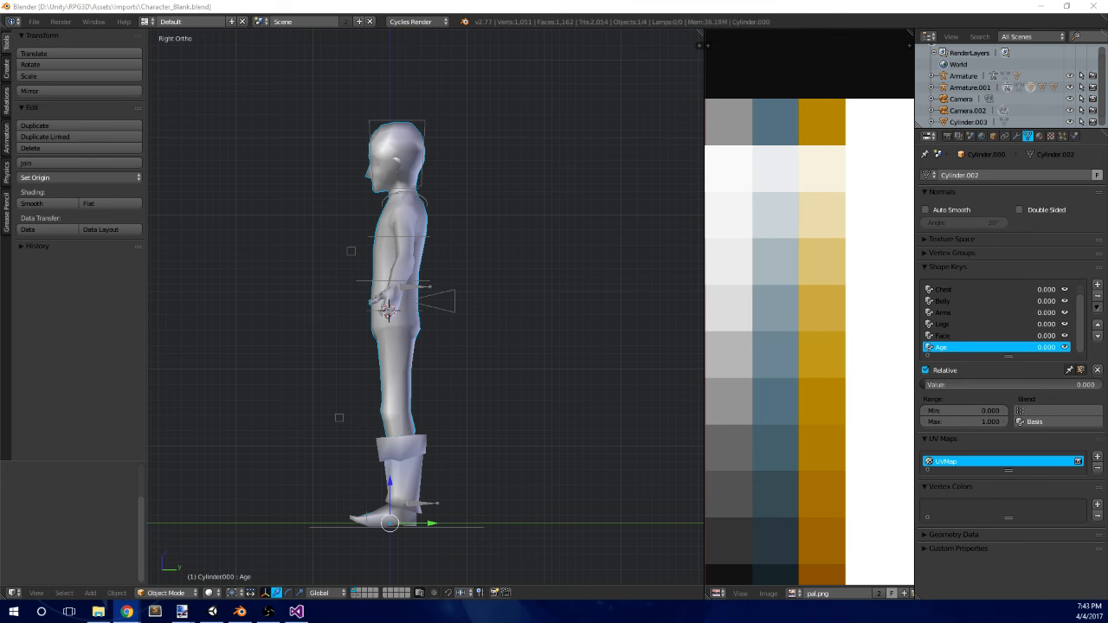
- Display the character with Material viewport shading, reveal all hidden objects and deselect everything
scroll(539, 366, down, 3)
scroll(539, 366, up, 4)
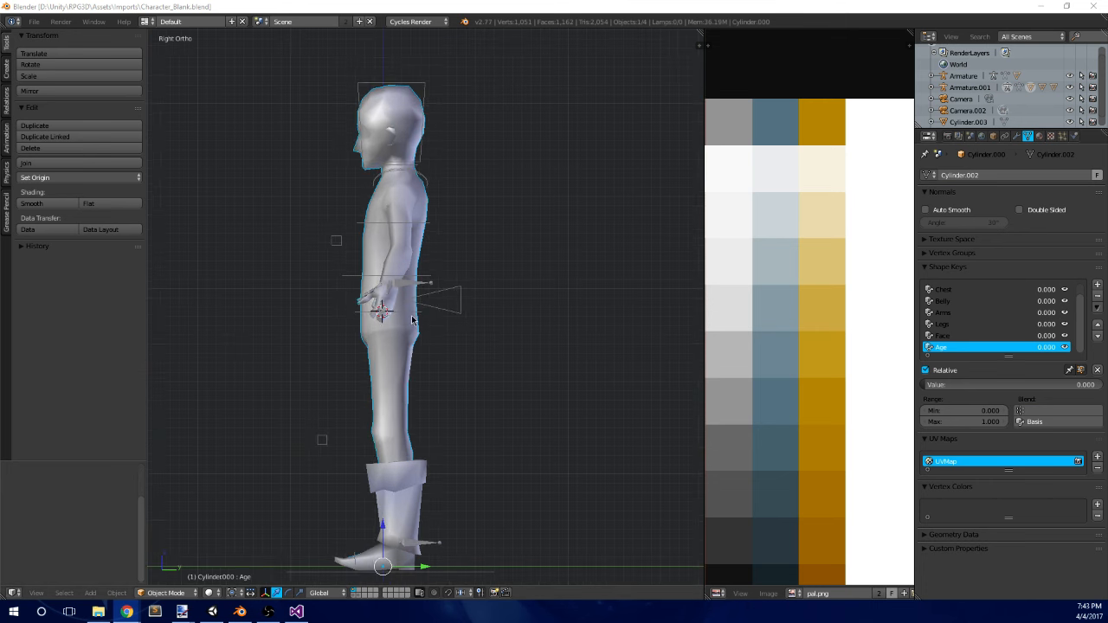
middle_drag(423, 382, 465, 309)
click(208, 593)
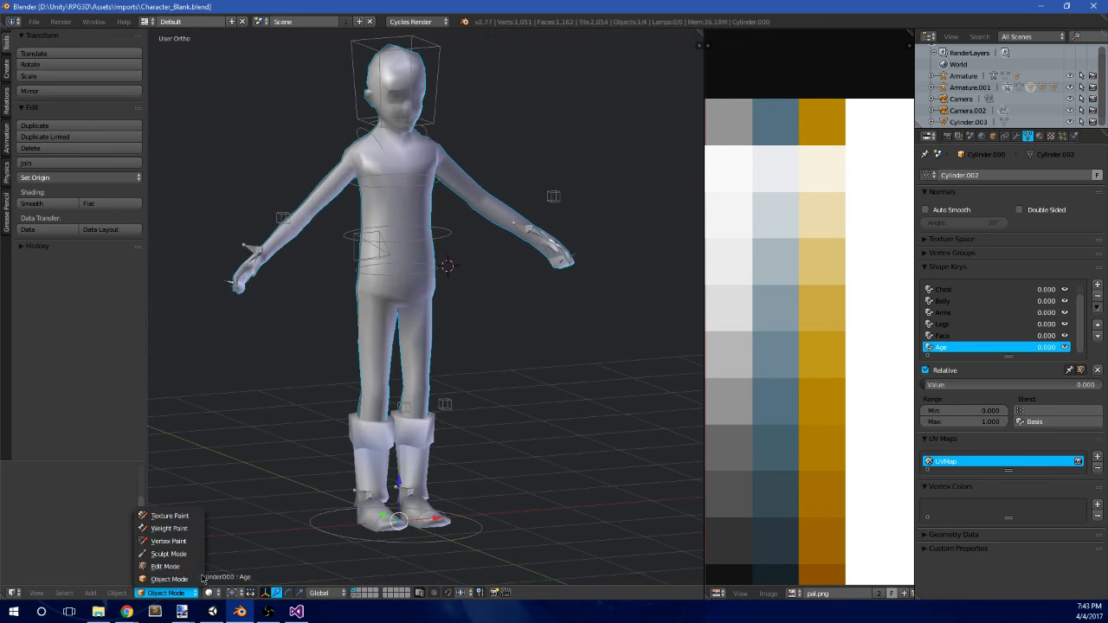
click(211, 593)
click(229, 528)
mouse_move(506, 385)
middle_down()
mouse_move(425, 366)
mouse_move(495, 308)
mouse_move(478, 330)
mouse_move(551, 309)
mouse_move(506, 328)
mouse_move(297, 317)
mouse_move(363, 318)
middle_up()
key(alt+h)
key(a)
- Examine the complete character with hair, face and boots up close and from several angles
scroll(403, 326, up, 5)
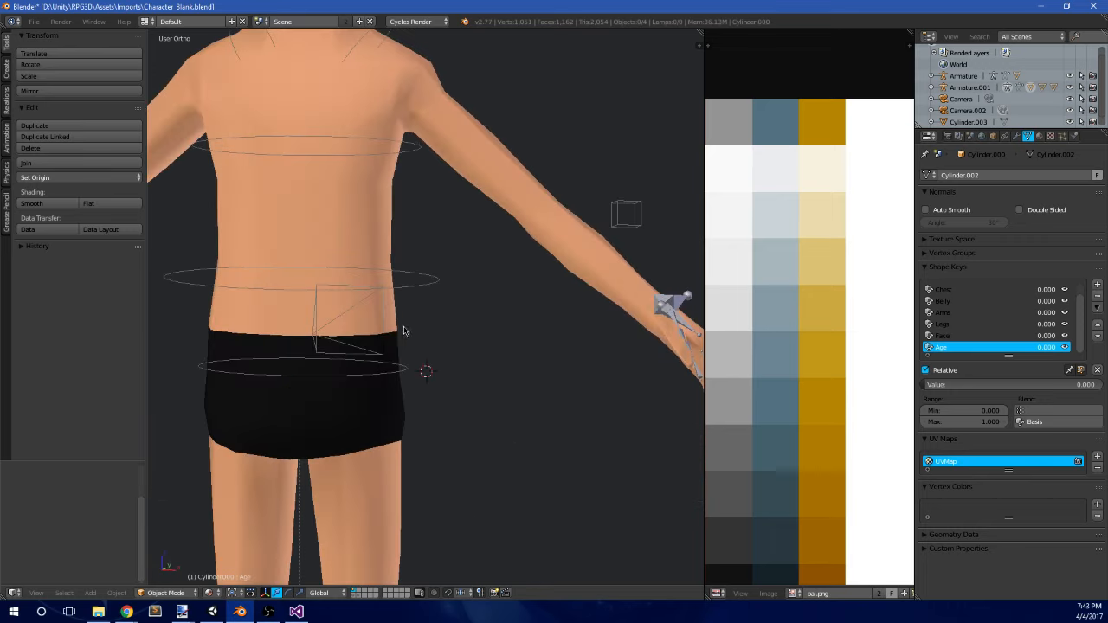
scroll(435, 307, down, 5)
middle_drag(435, 307, 451, 288)
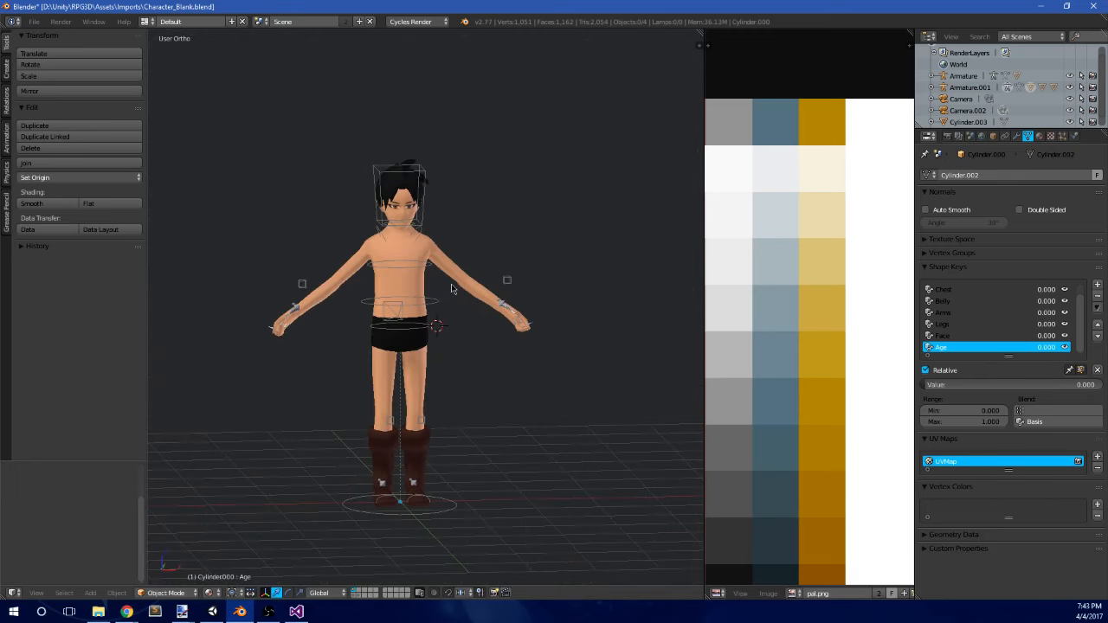
scroll(481, 294, down, 4)
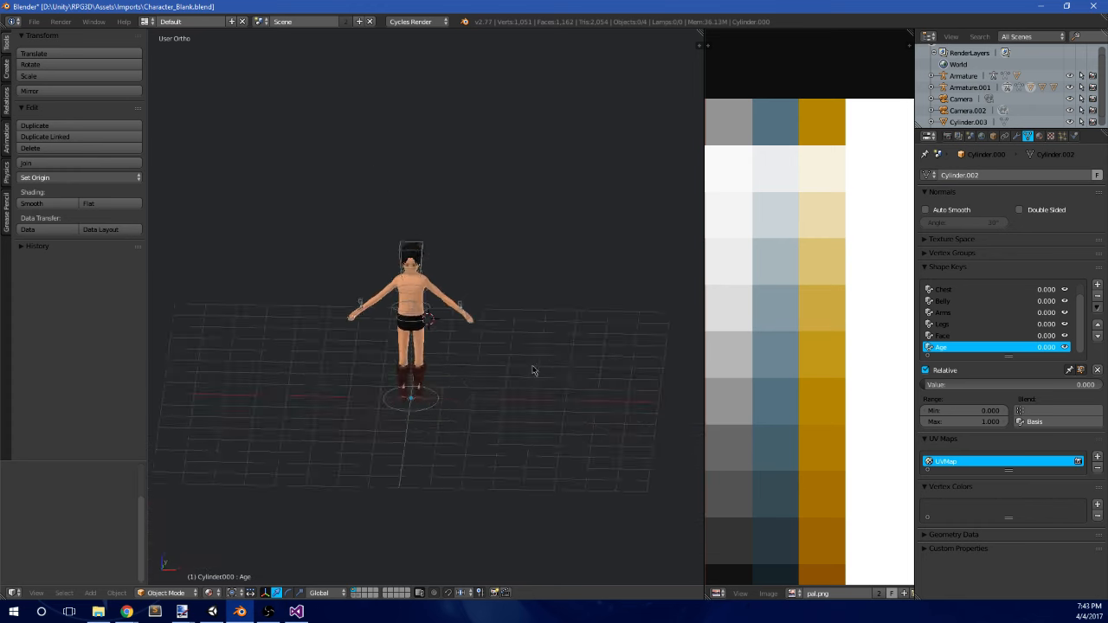
middle_drag(531, 371, 477, 375)
scroll(228, 277, up, 6)
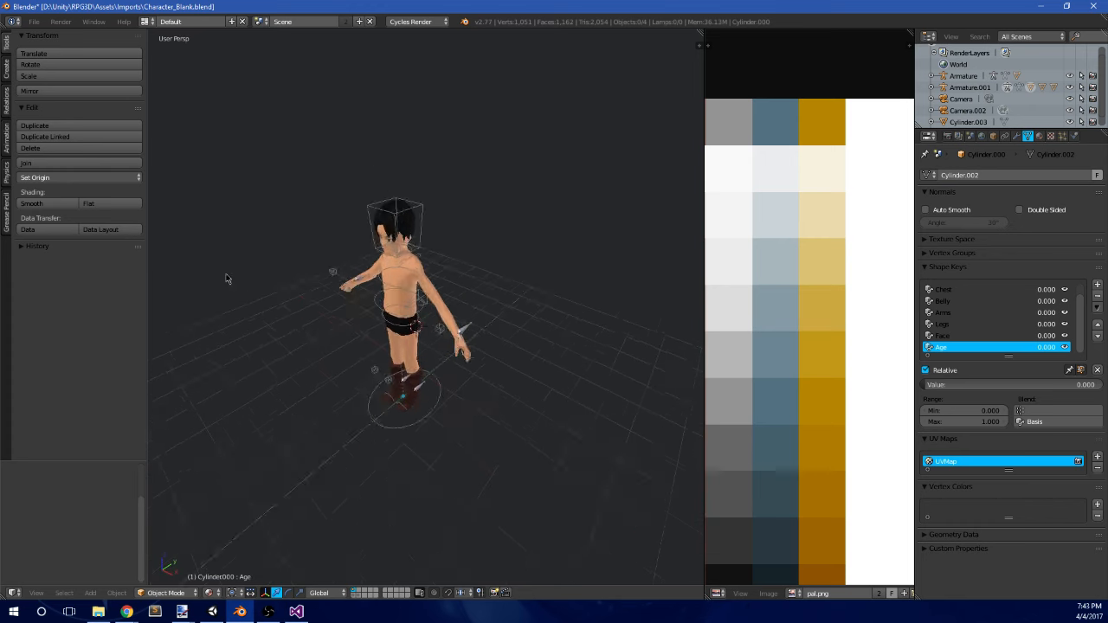
middle_drag(337, 281, 522, 392)
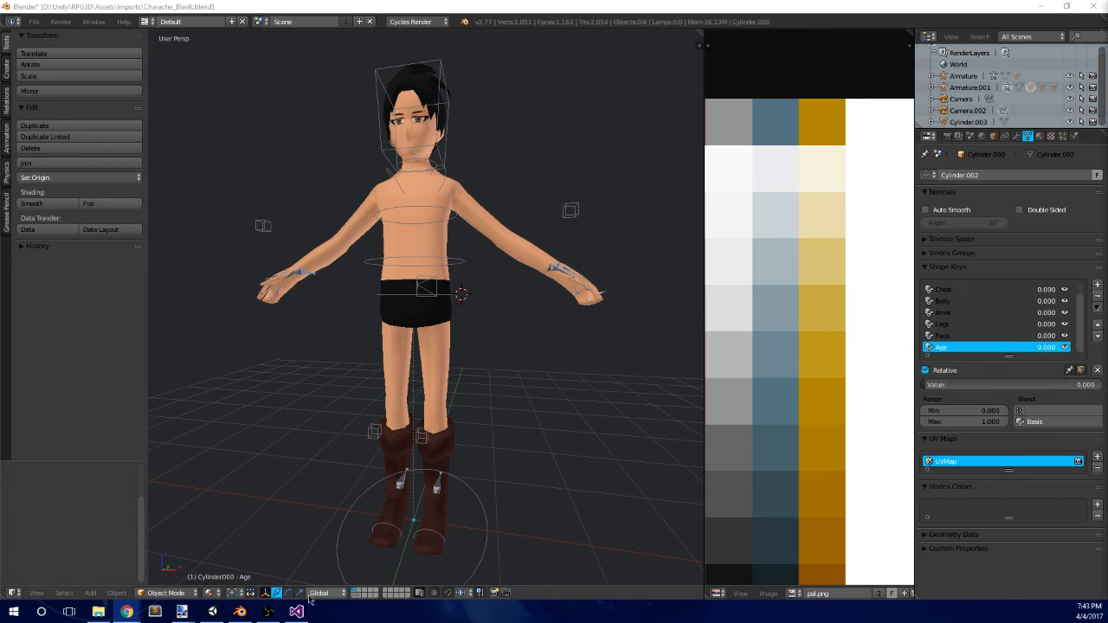
- Switch to Unity, play GameScene, walk the character through the village and stop play mode
click(212, 611)
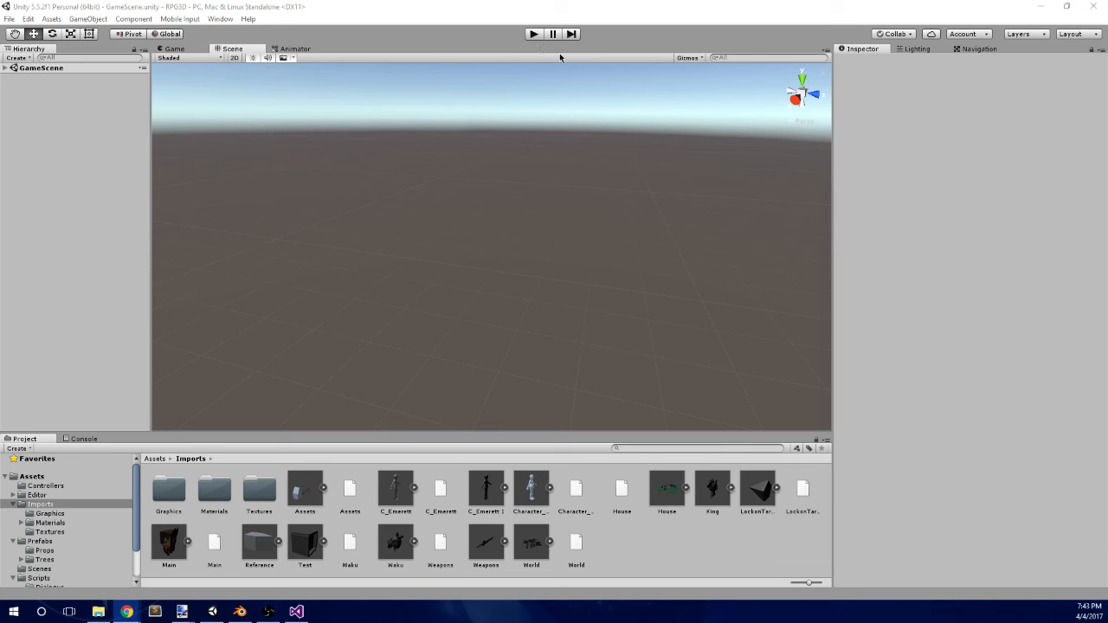
click(538, 35)
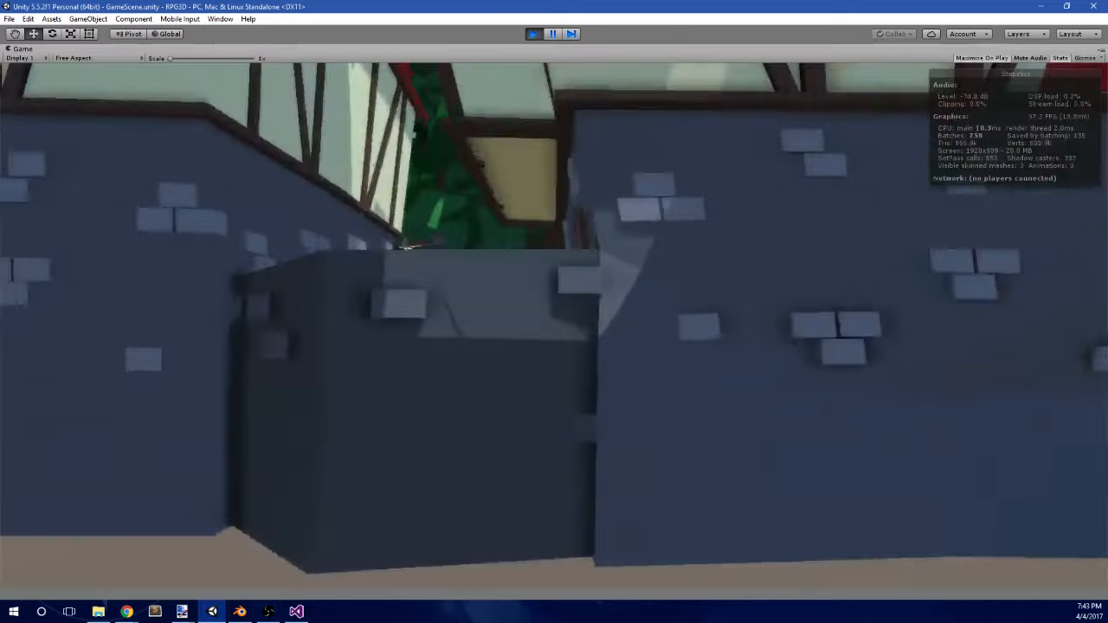
key(w)
key(w)
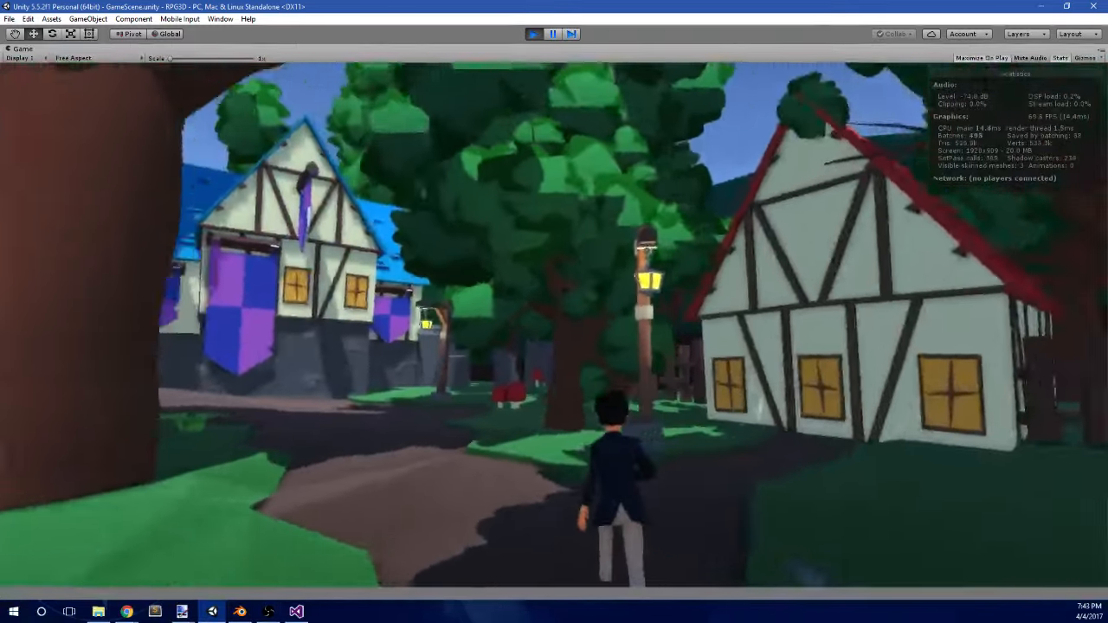
key(w)
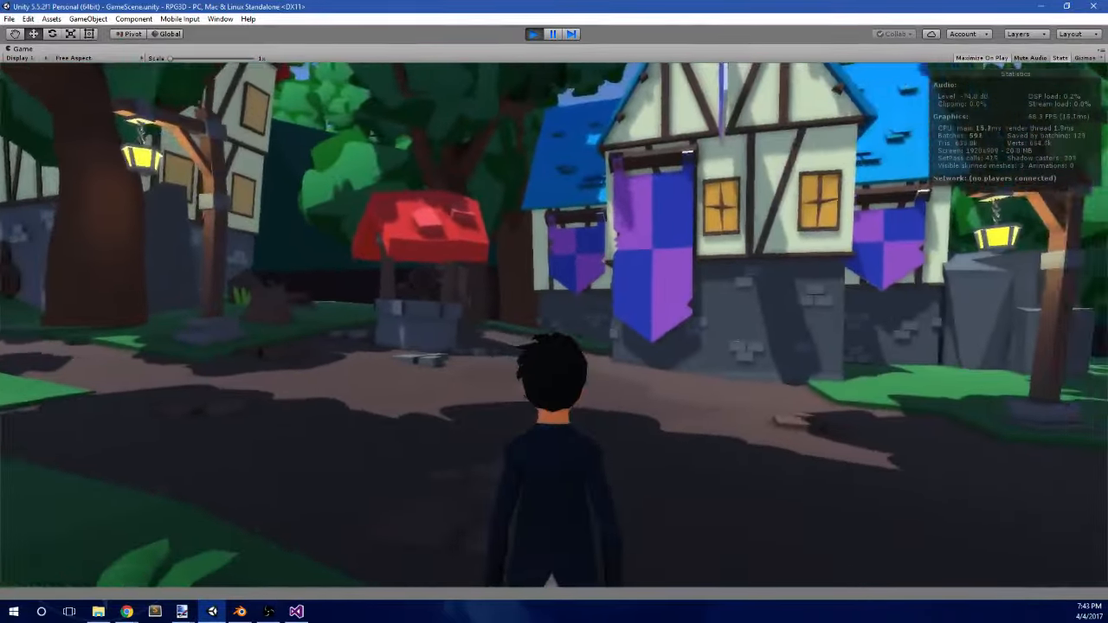
key(w)
key(alt+Tab)
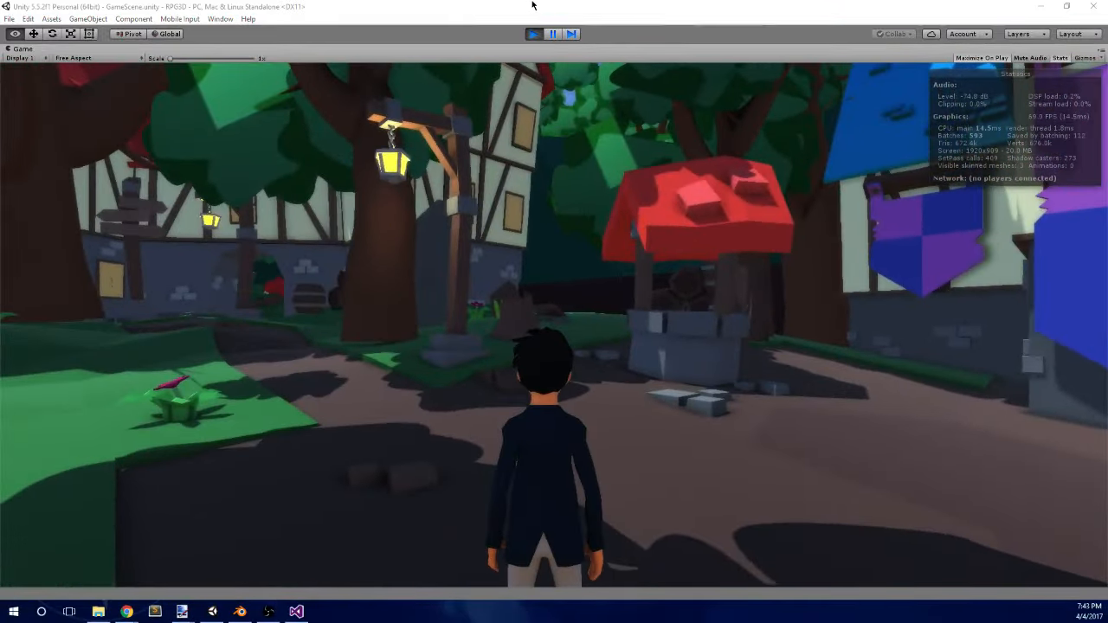
click(531, 34)
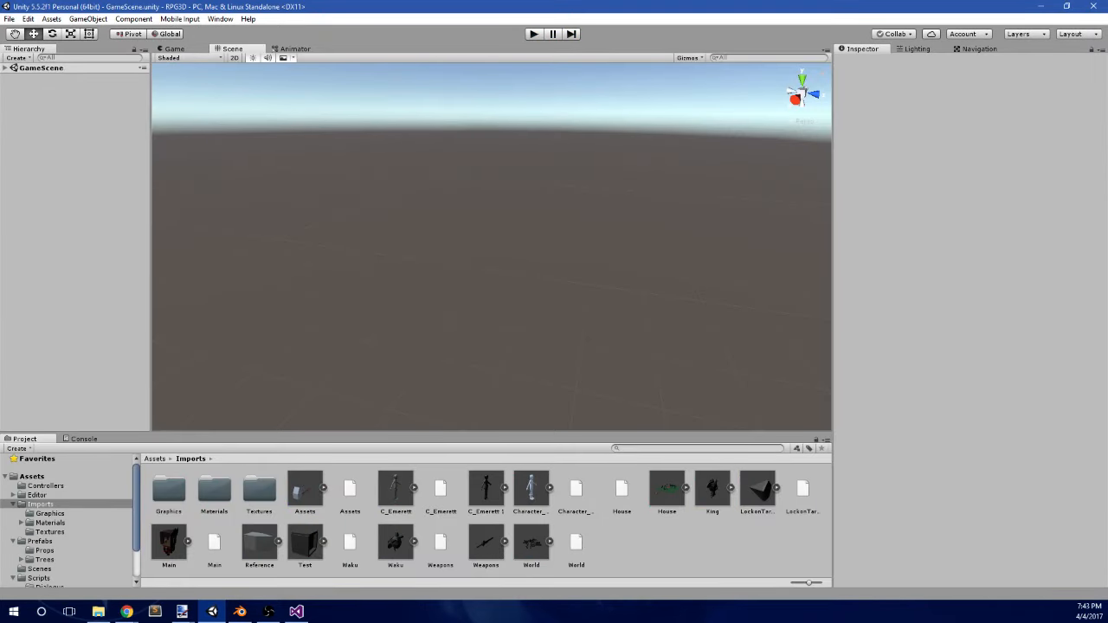